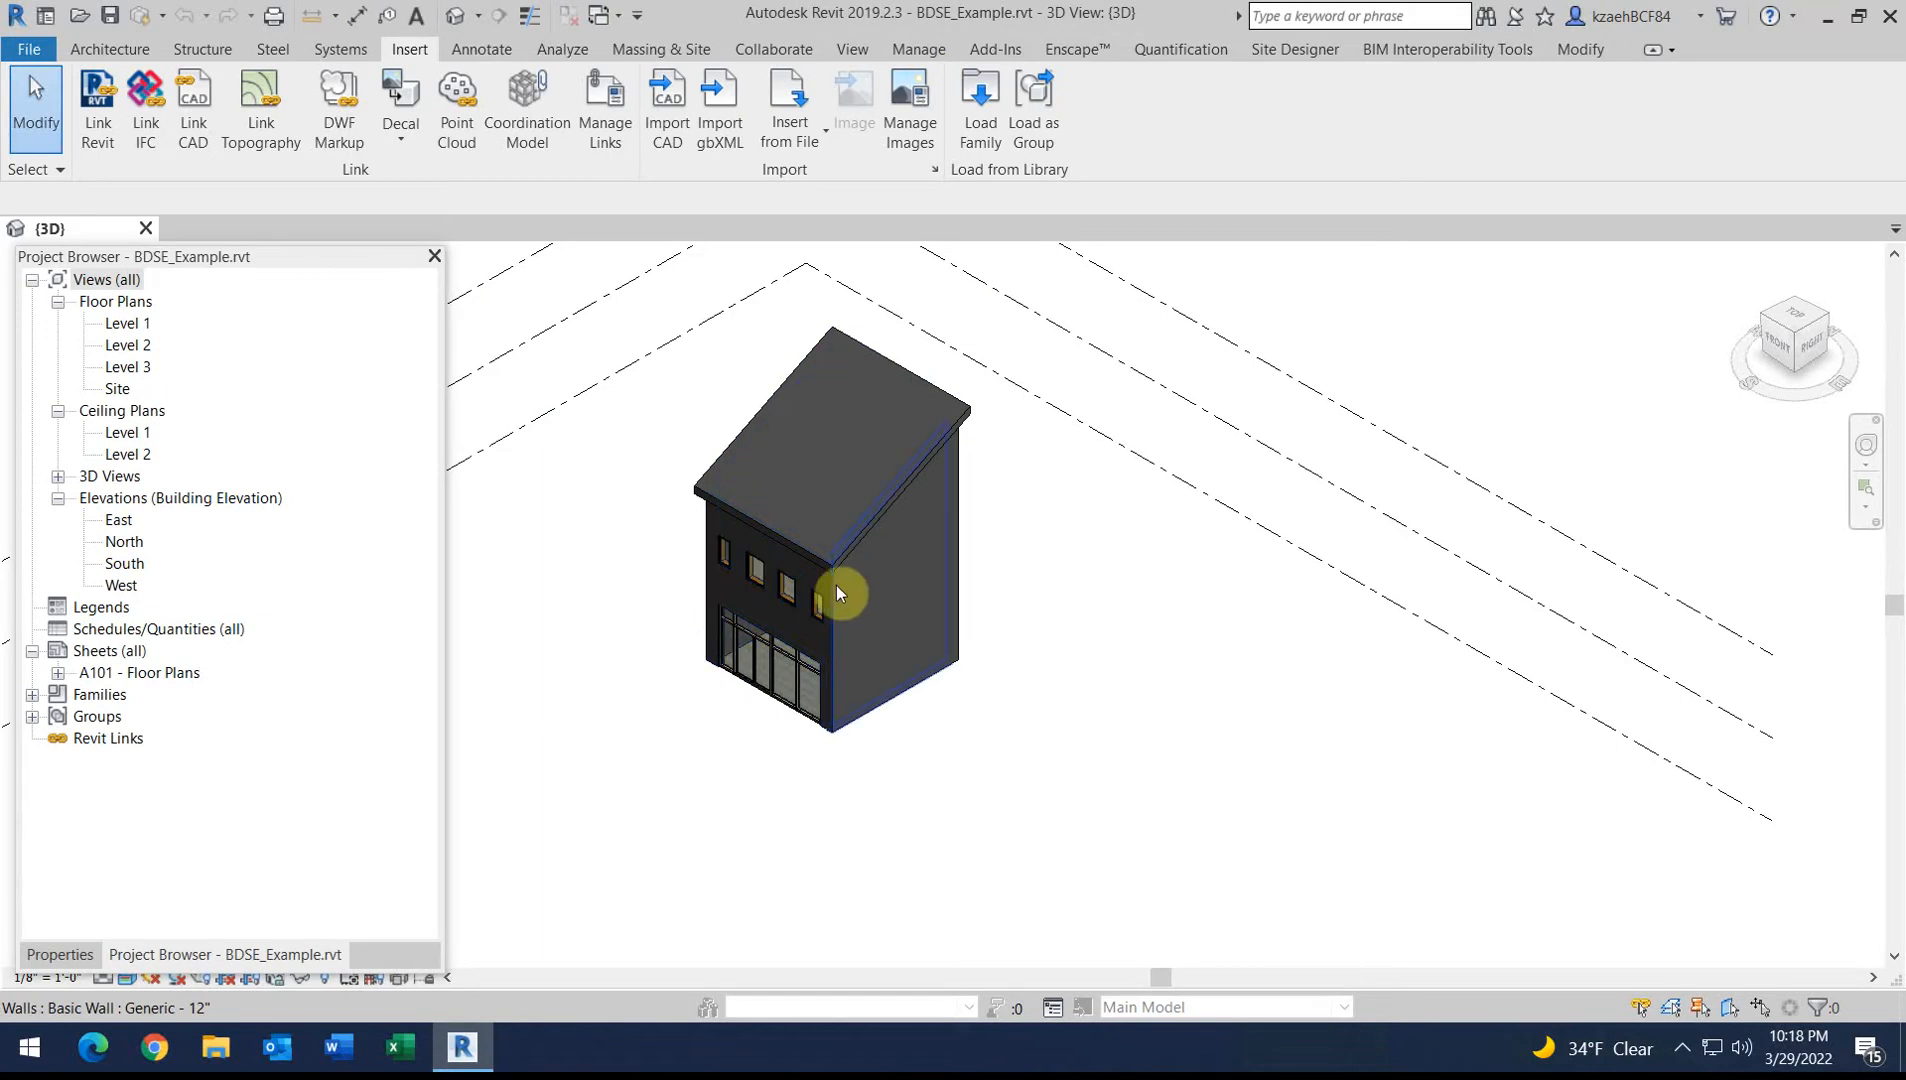
Look over the 3D model, and open the Level 1 and Level 2 floor plans to review them
{"action": "middle_click_drag", "start_coordinate": [898, 595], "coordinate": [997, 697], "text": "shift"}
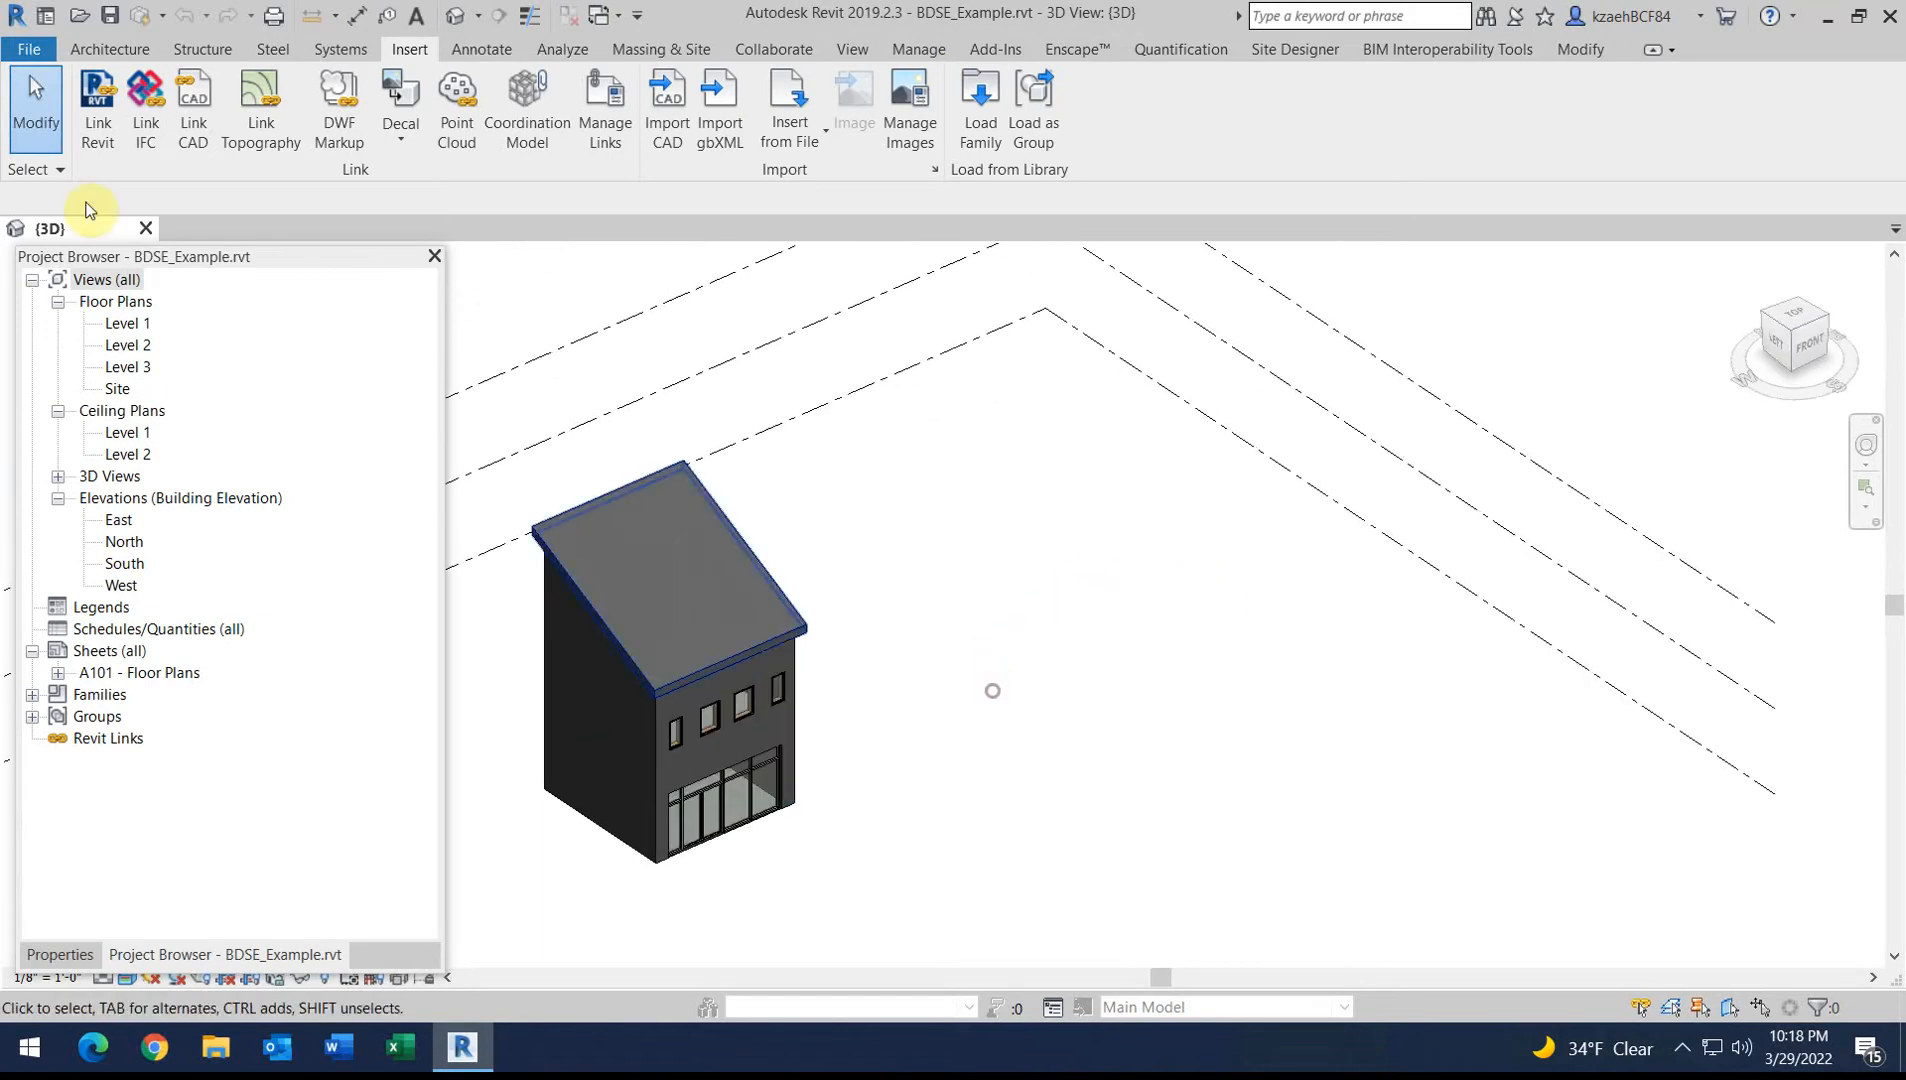
{"action": "left_click", "coordinate": [140, 326]}
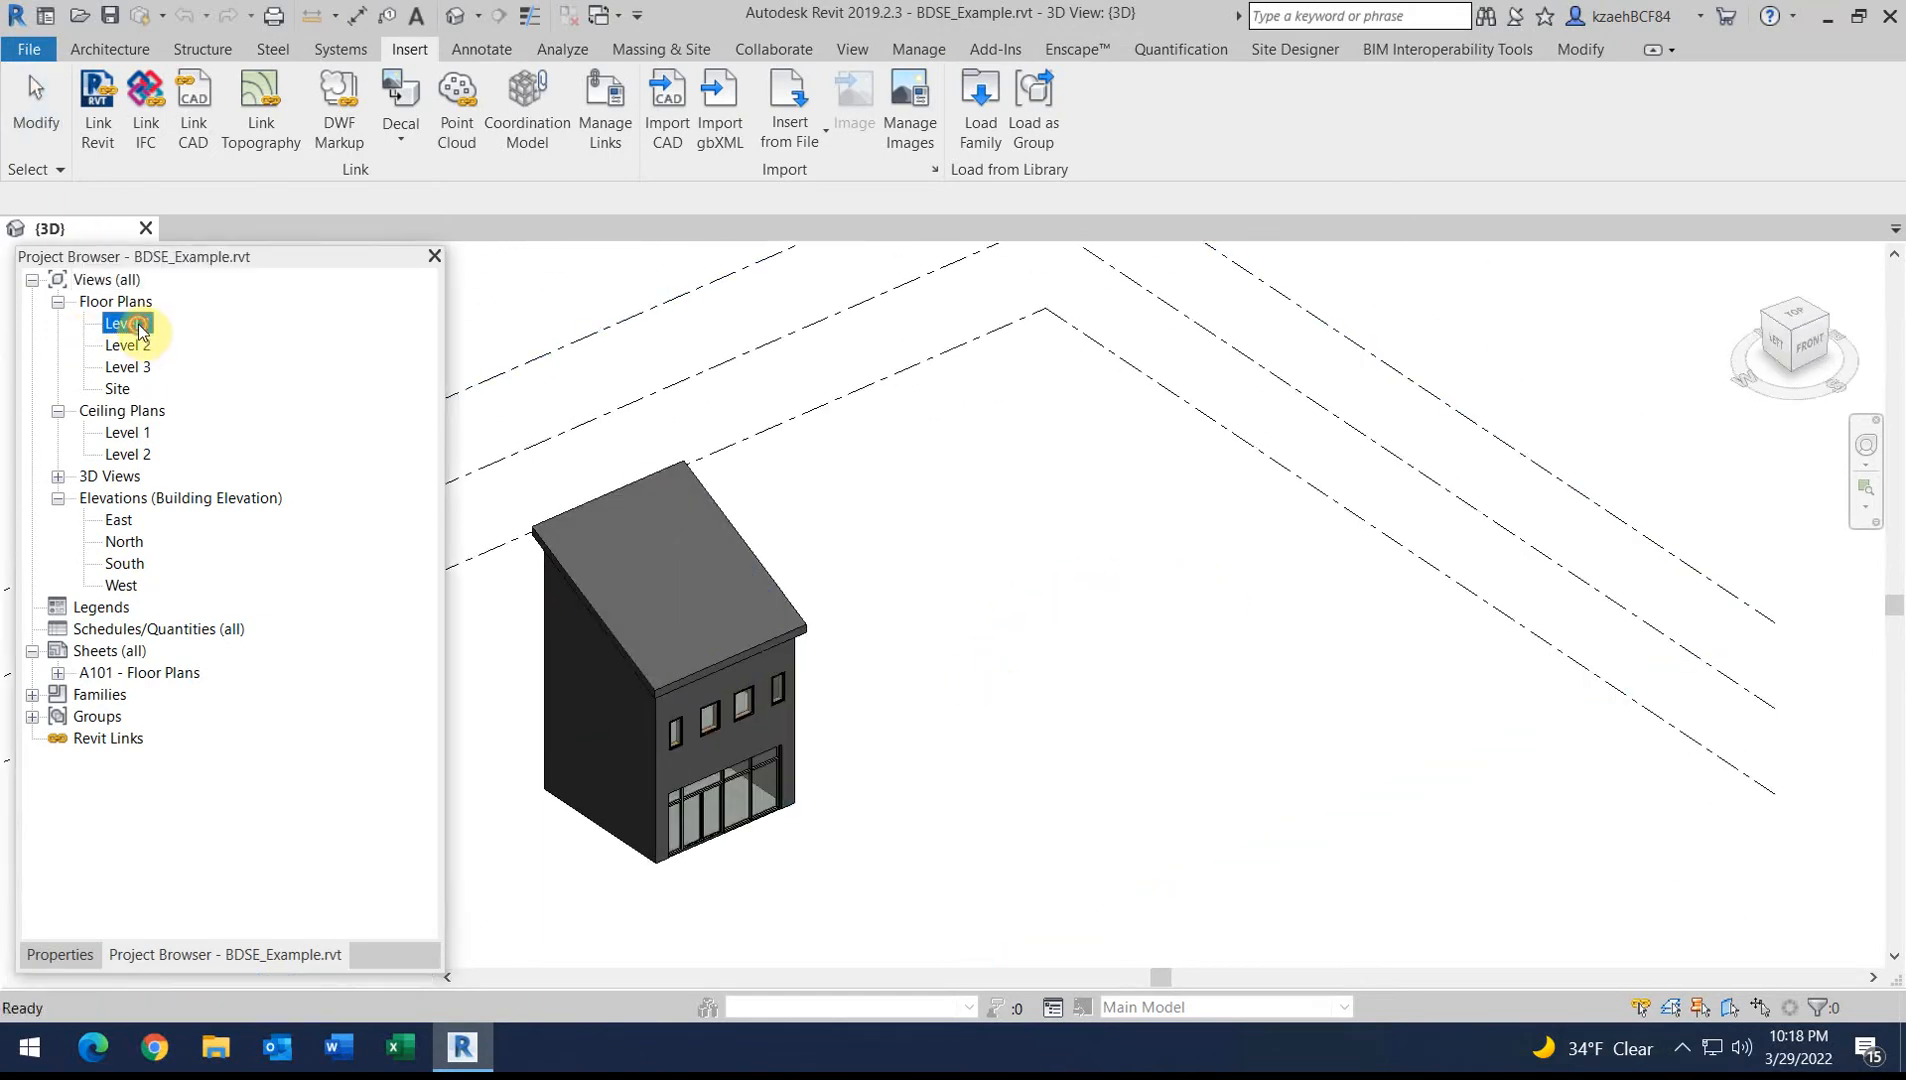
{"action": "double_click", "coordinate": [140, 326]}
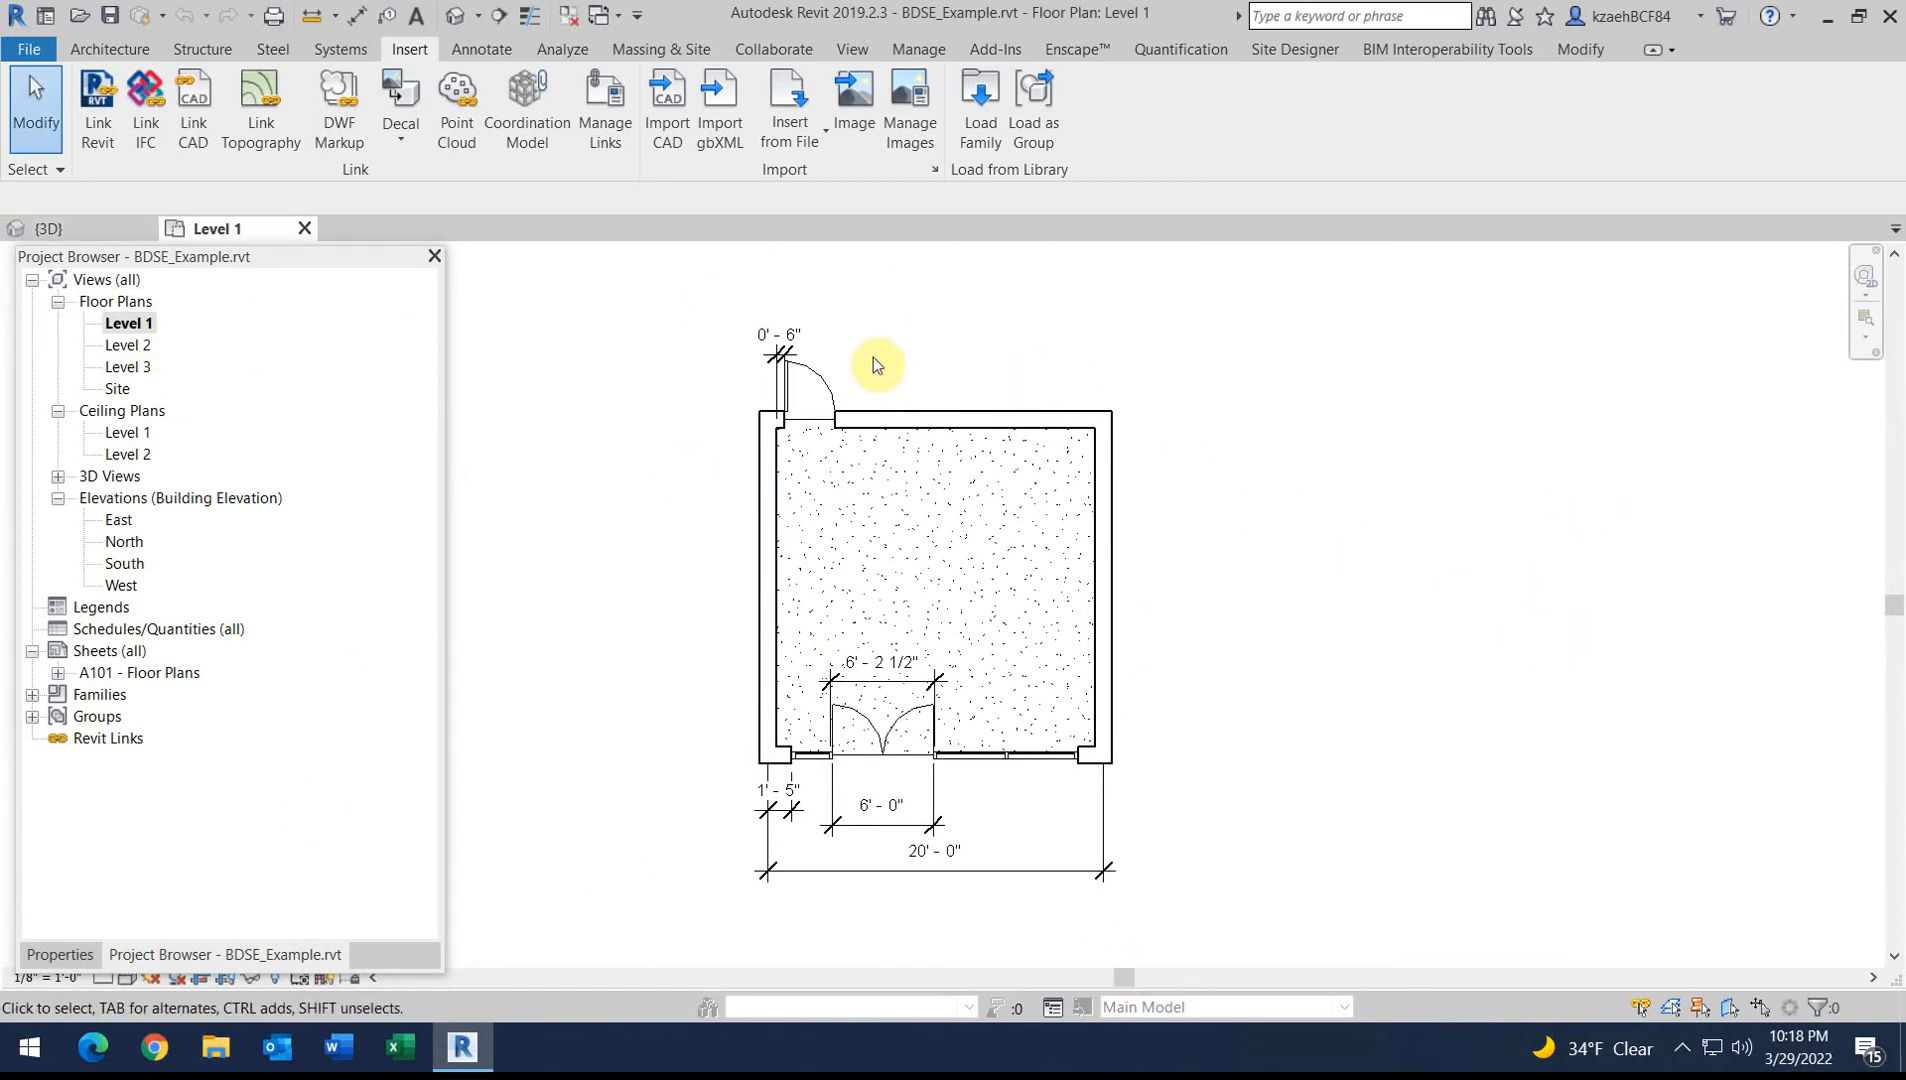
{"action": "double_click", "coordinate": [127, 345]}
{"action": "scroll", "coordinate": [908, 668], "scroll_direction": "up", "scroll_amount": 2}
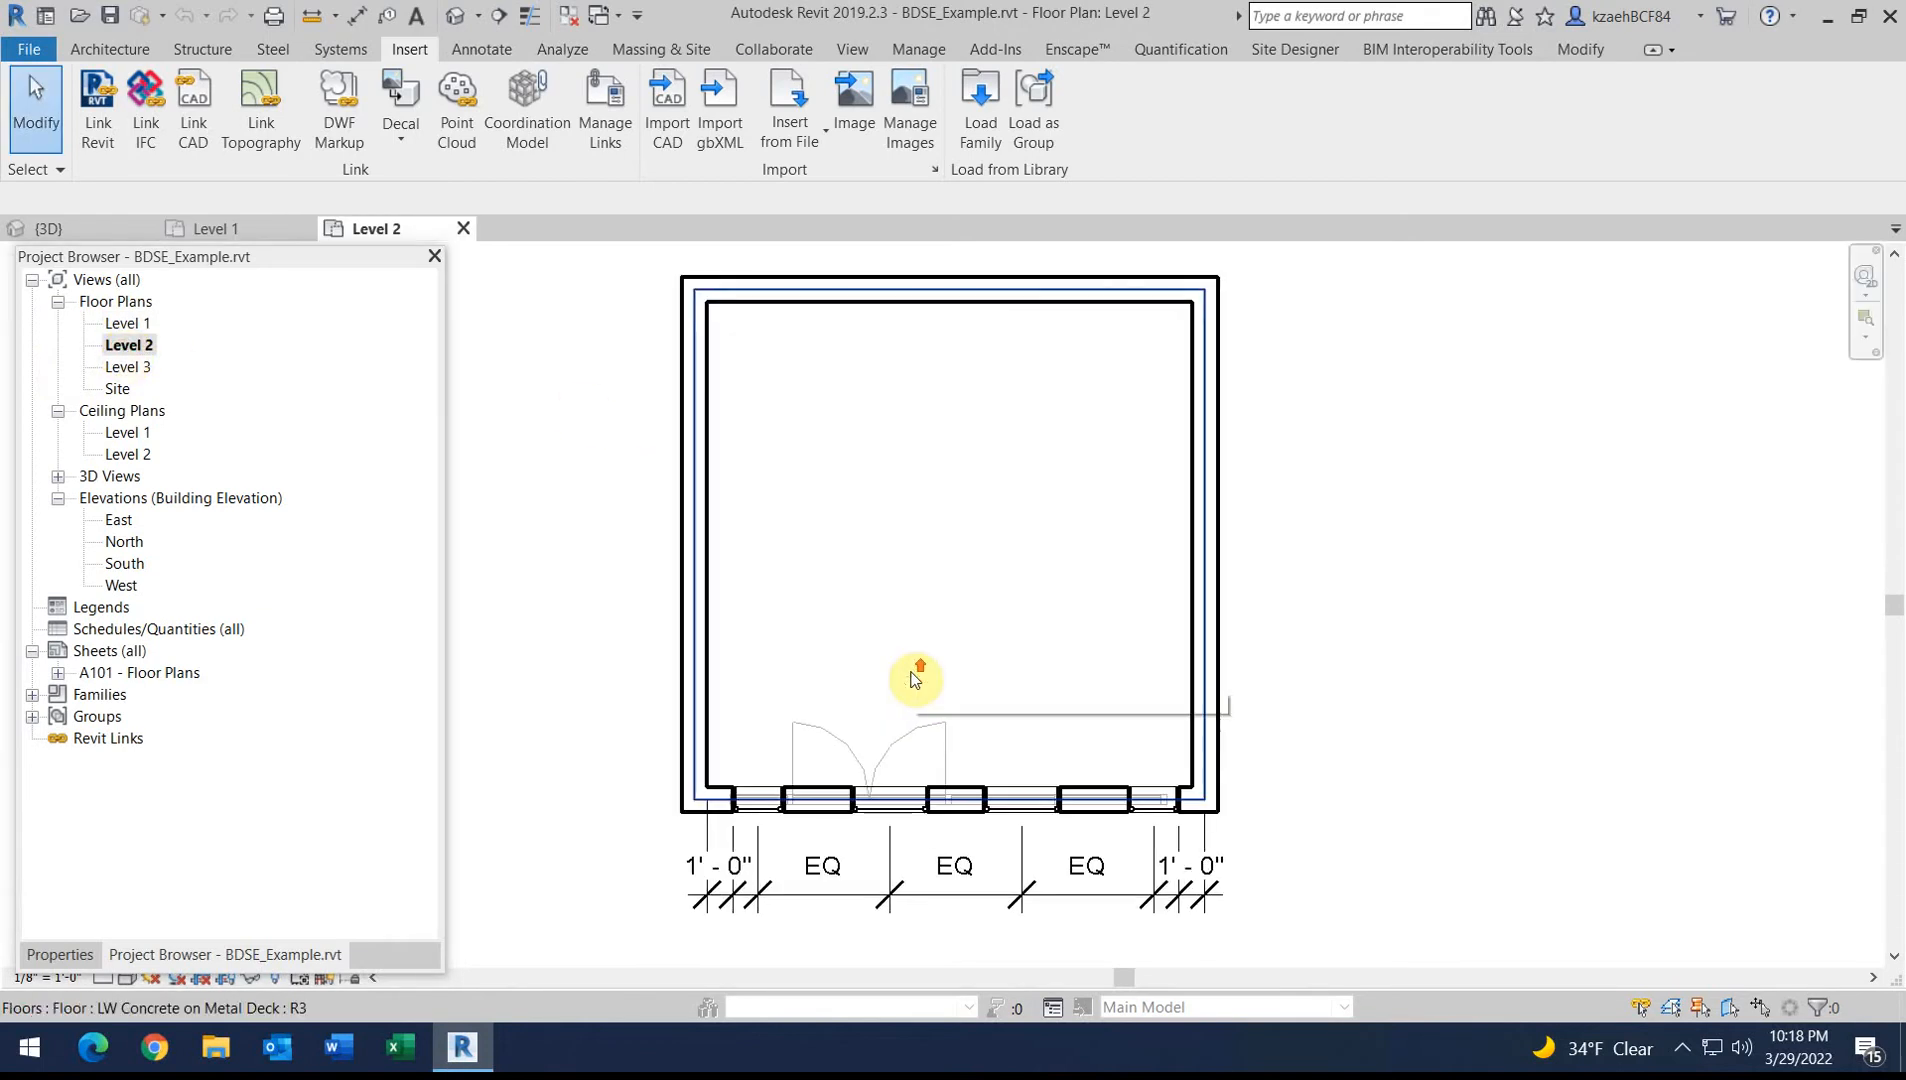
{"action": "scroll", "coordinate": [791, 521], "scroll_direction": "down", "scroll_amount": 3}
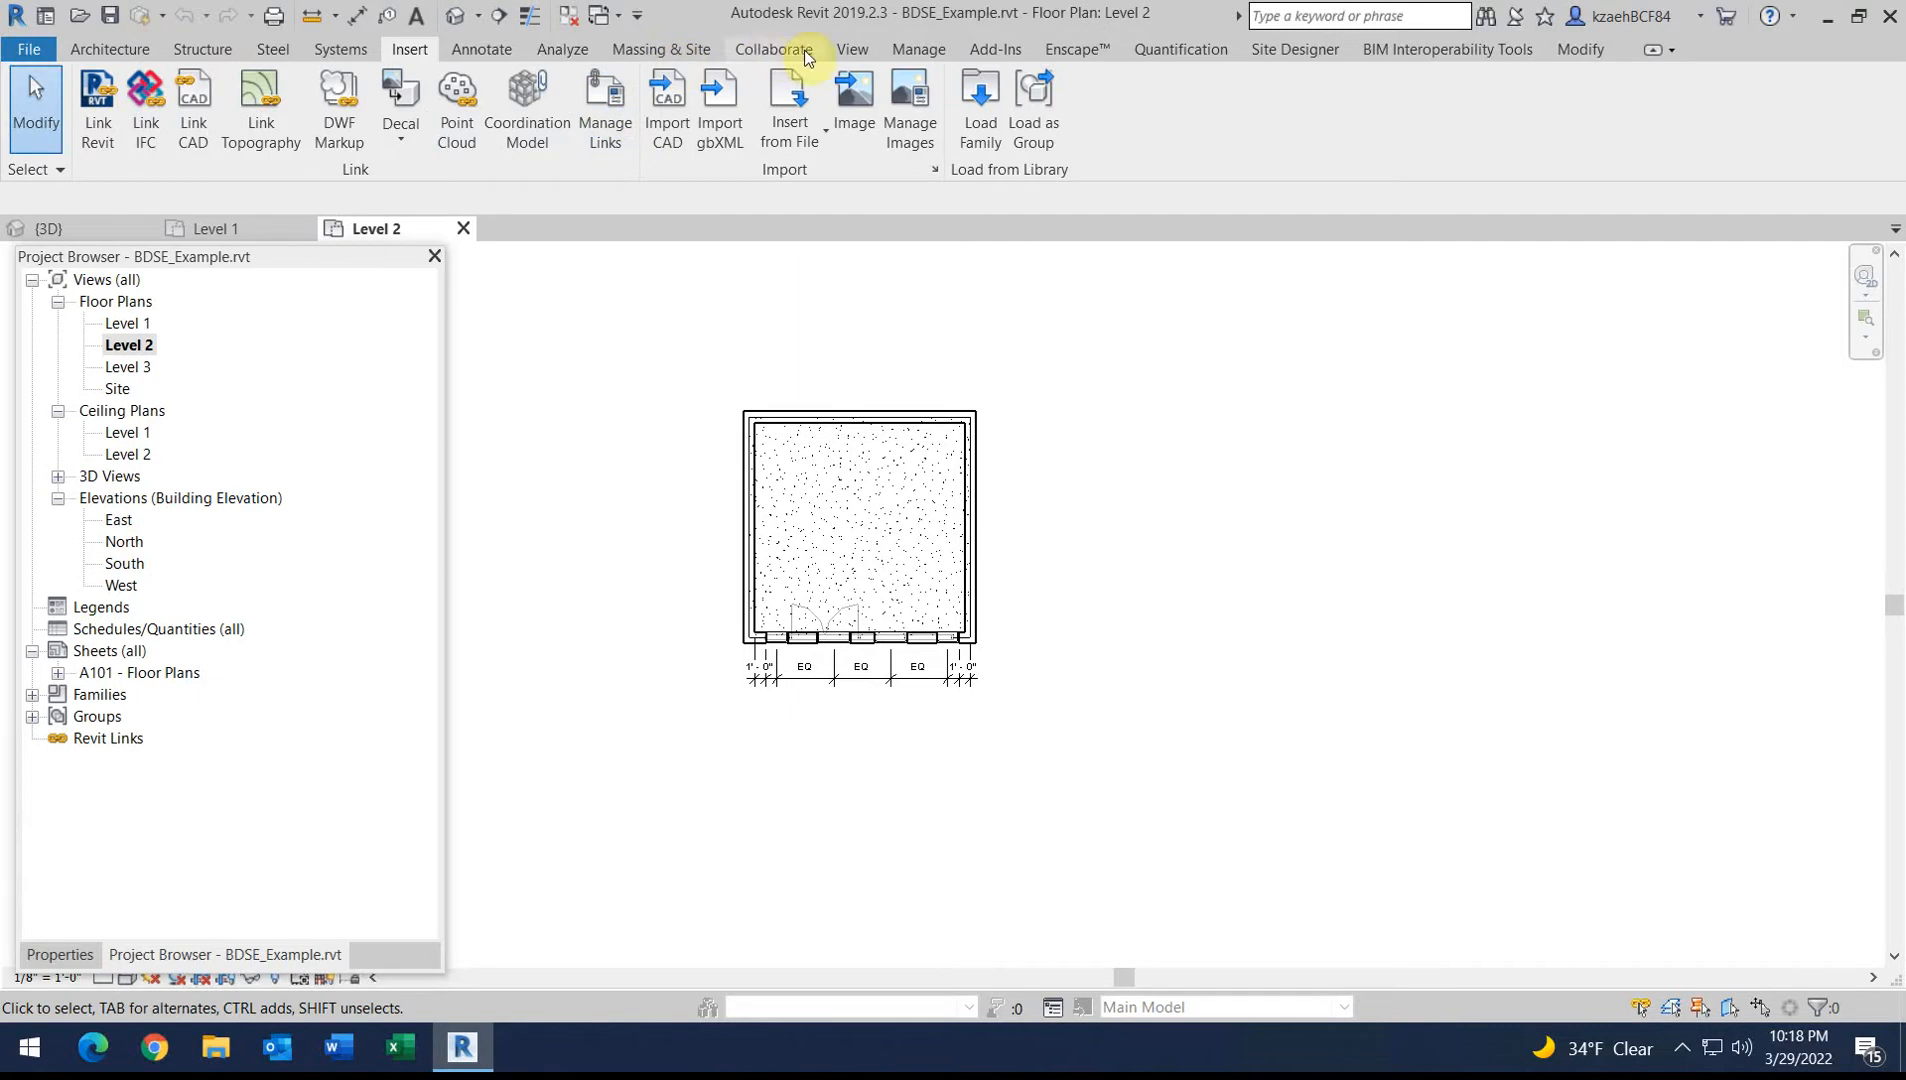
Create a new sheet using the BDS 11x17 Titleblock, loading its family file from the Desktop
{"action": "left_click", "coordinate": [867, 52]}
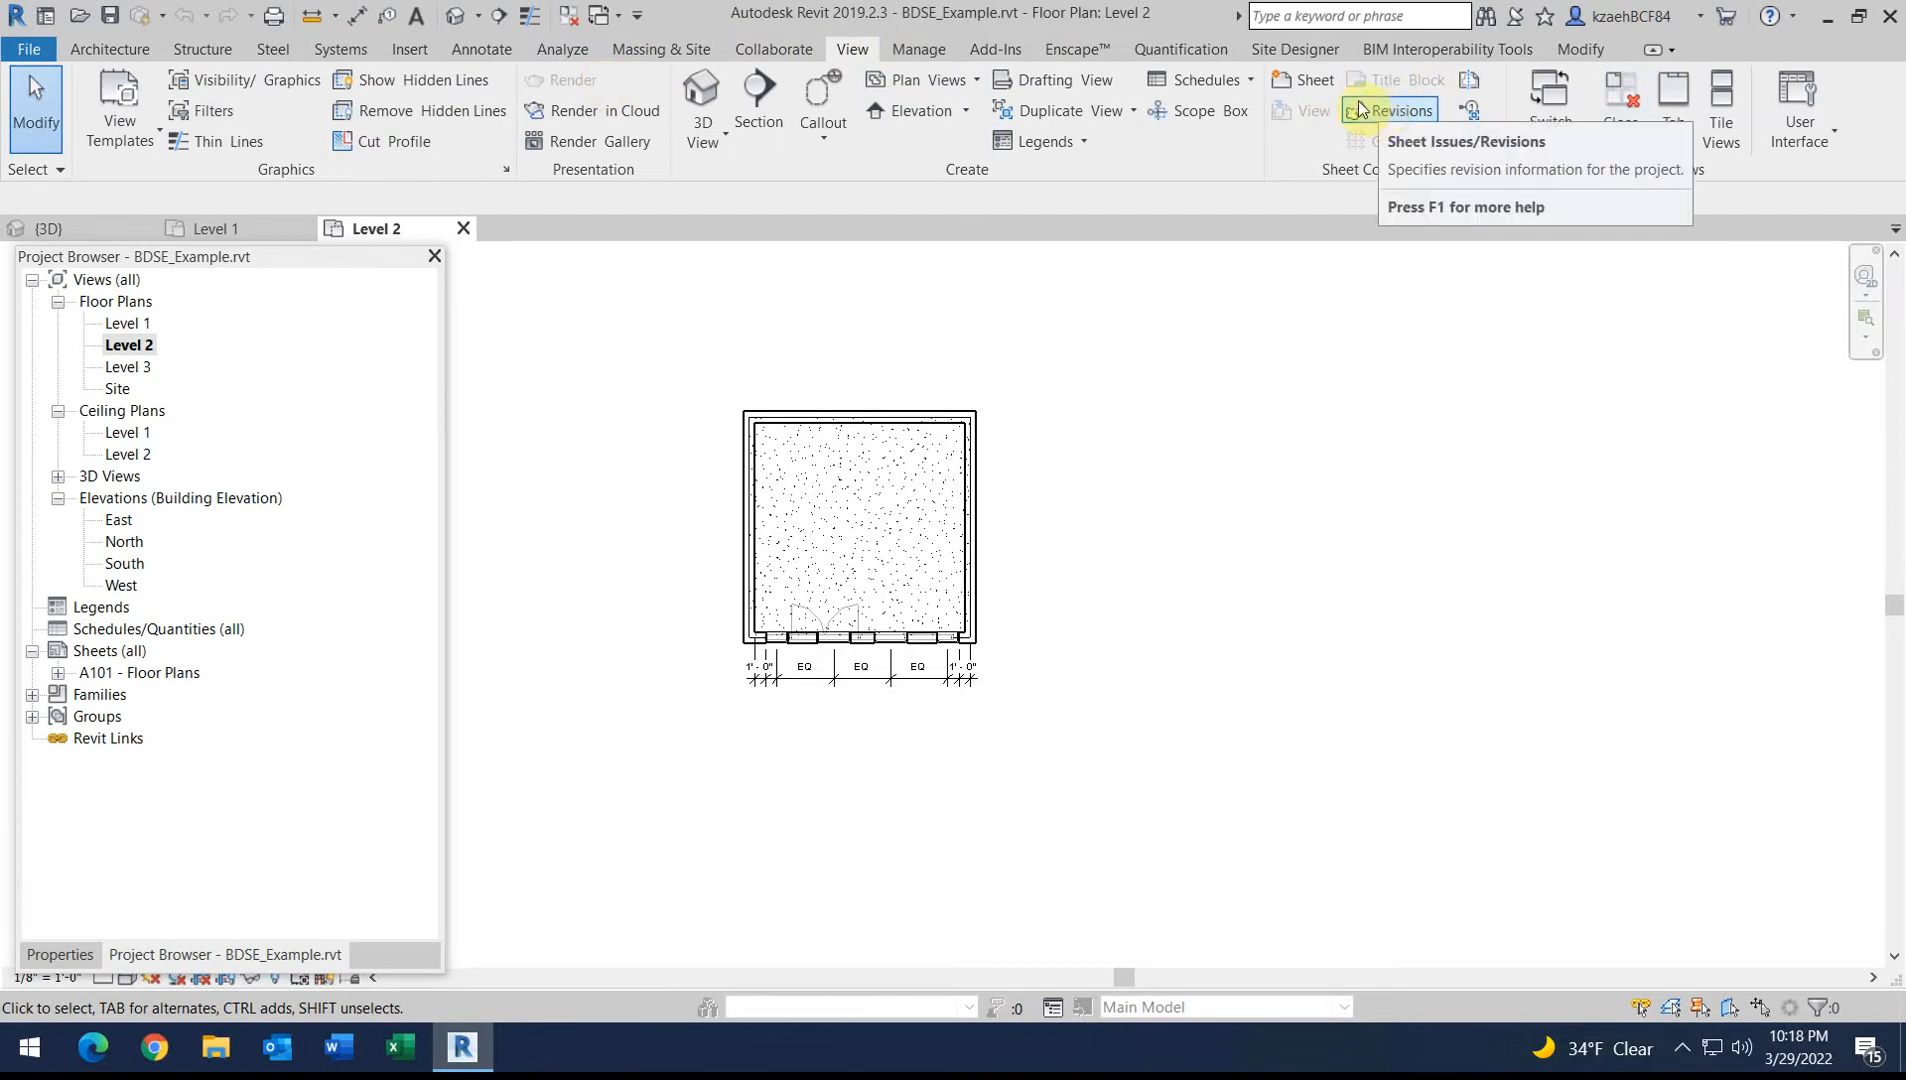
{"action": "left_click", "coordinate": [1316, 86]}
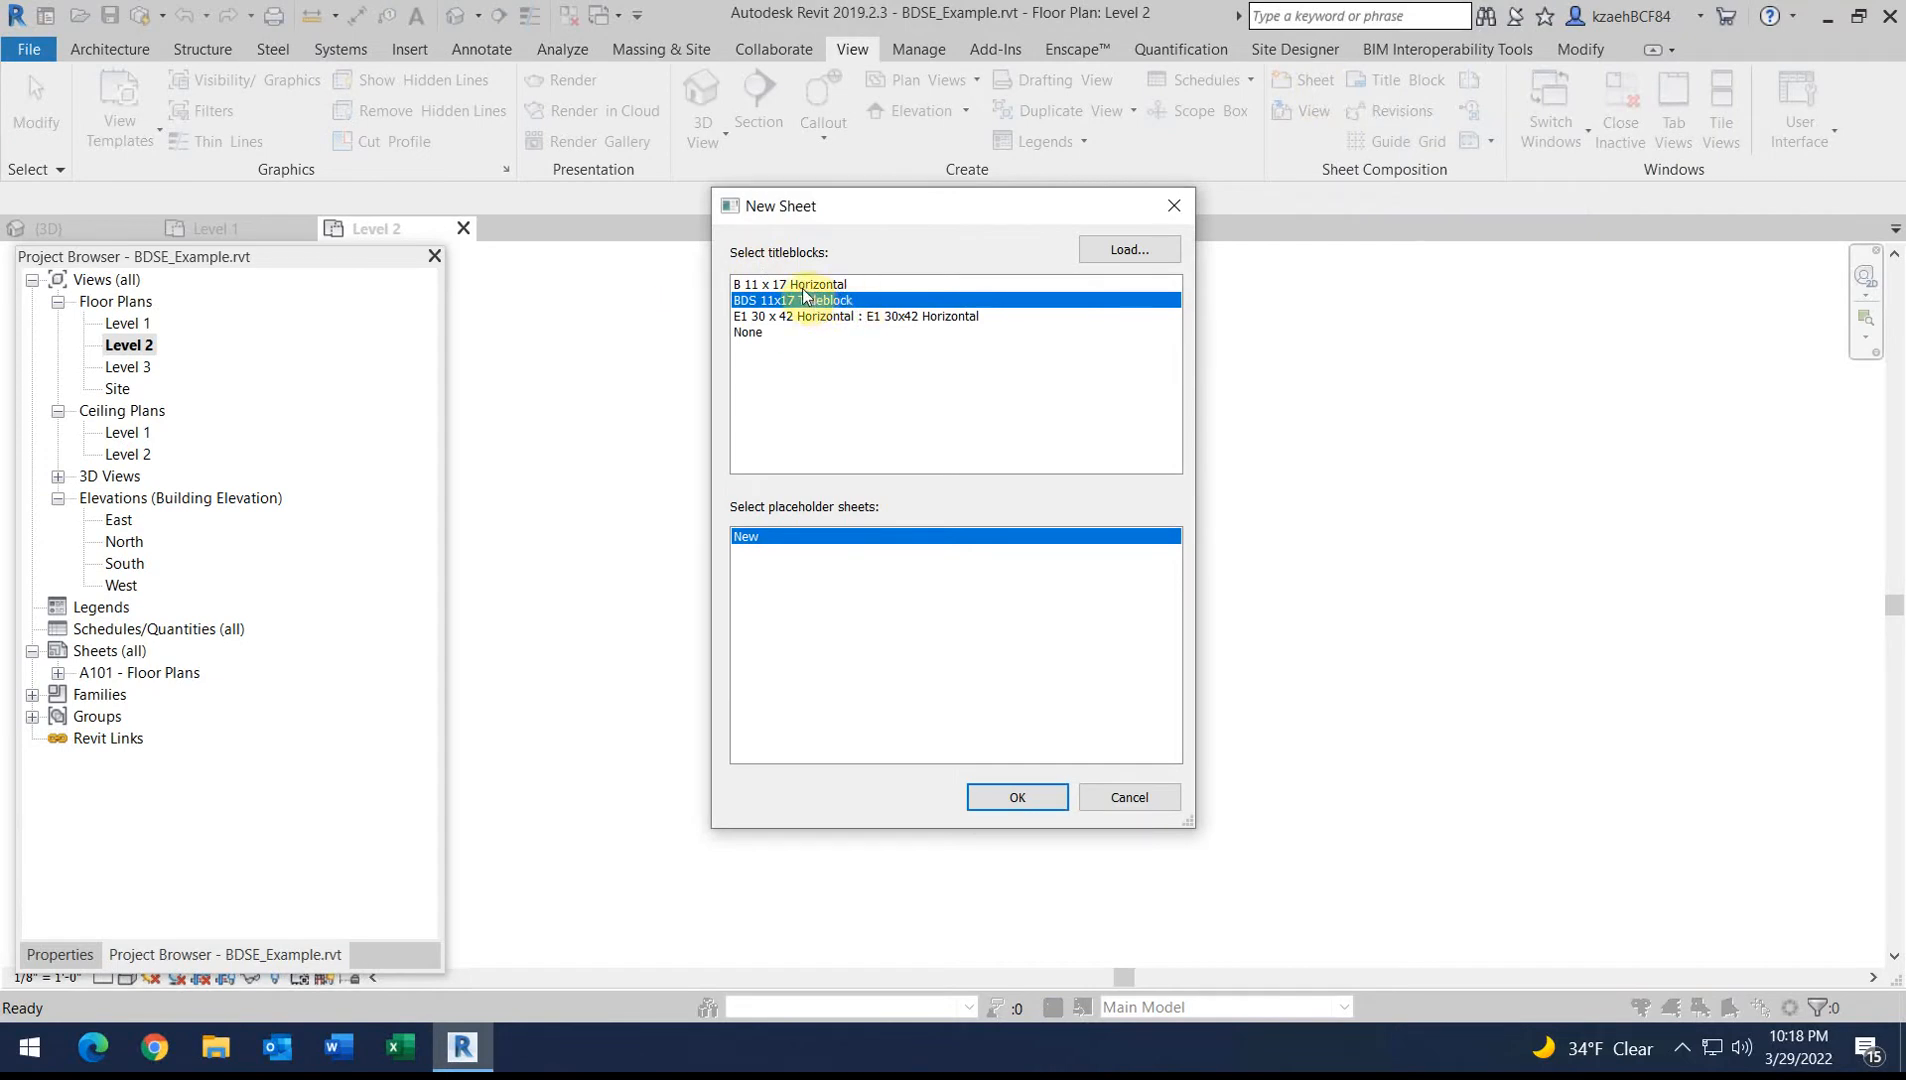
{"action": "left_click", "coordinate": [1114, 248]}
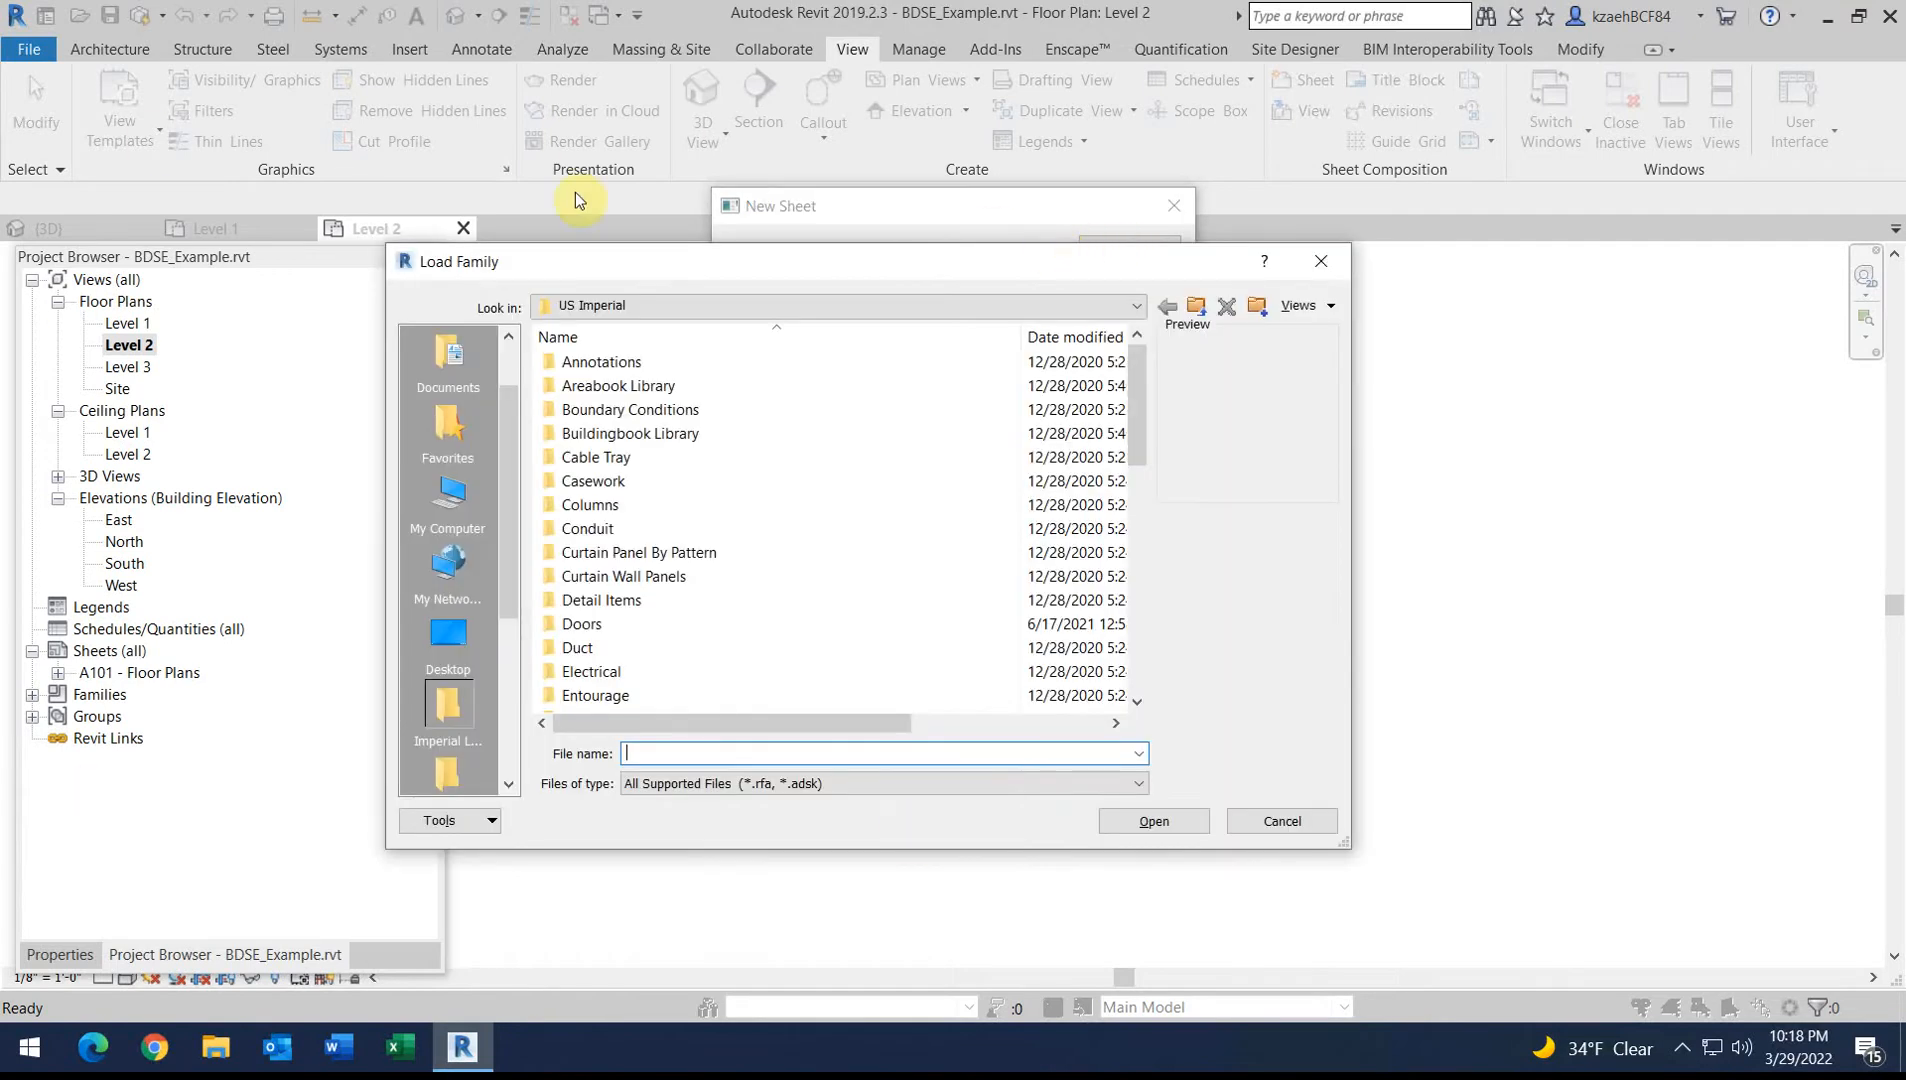
{"action": "left_click", "coordinate": [449, 636]}
{"action": "scroll", "coordinate": [688, 537], "scroll_direction": "down", "scroll_amount": 4}
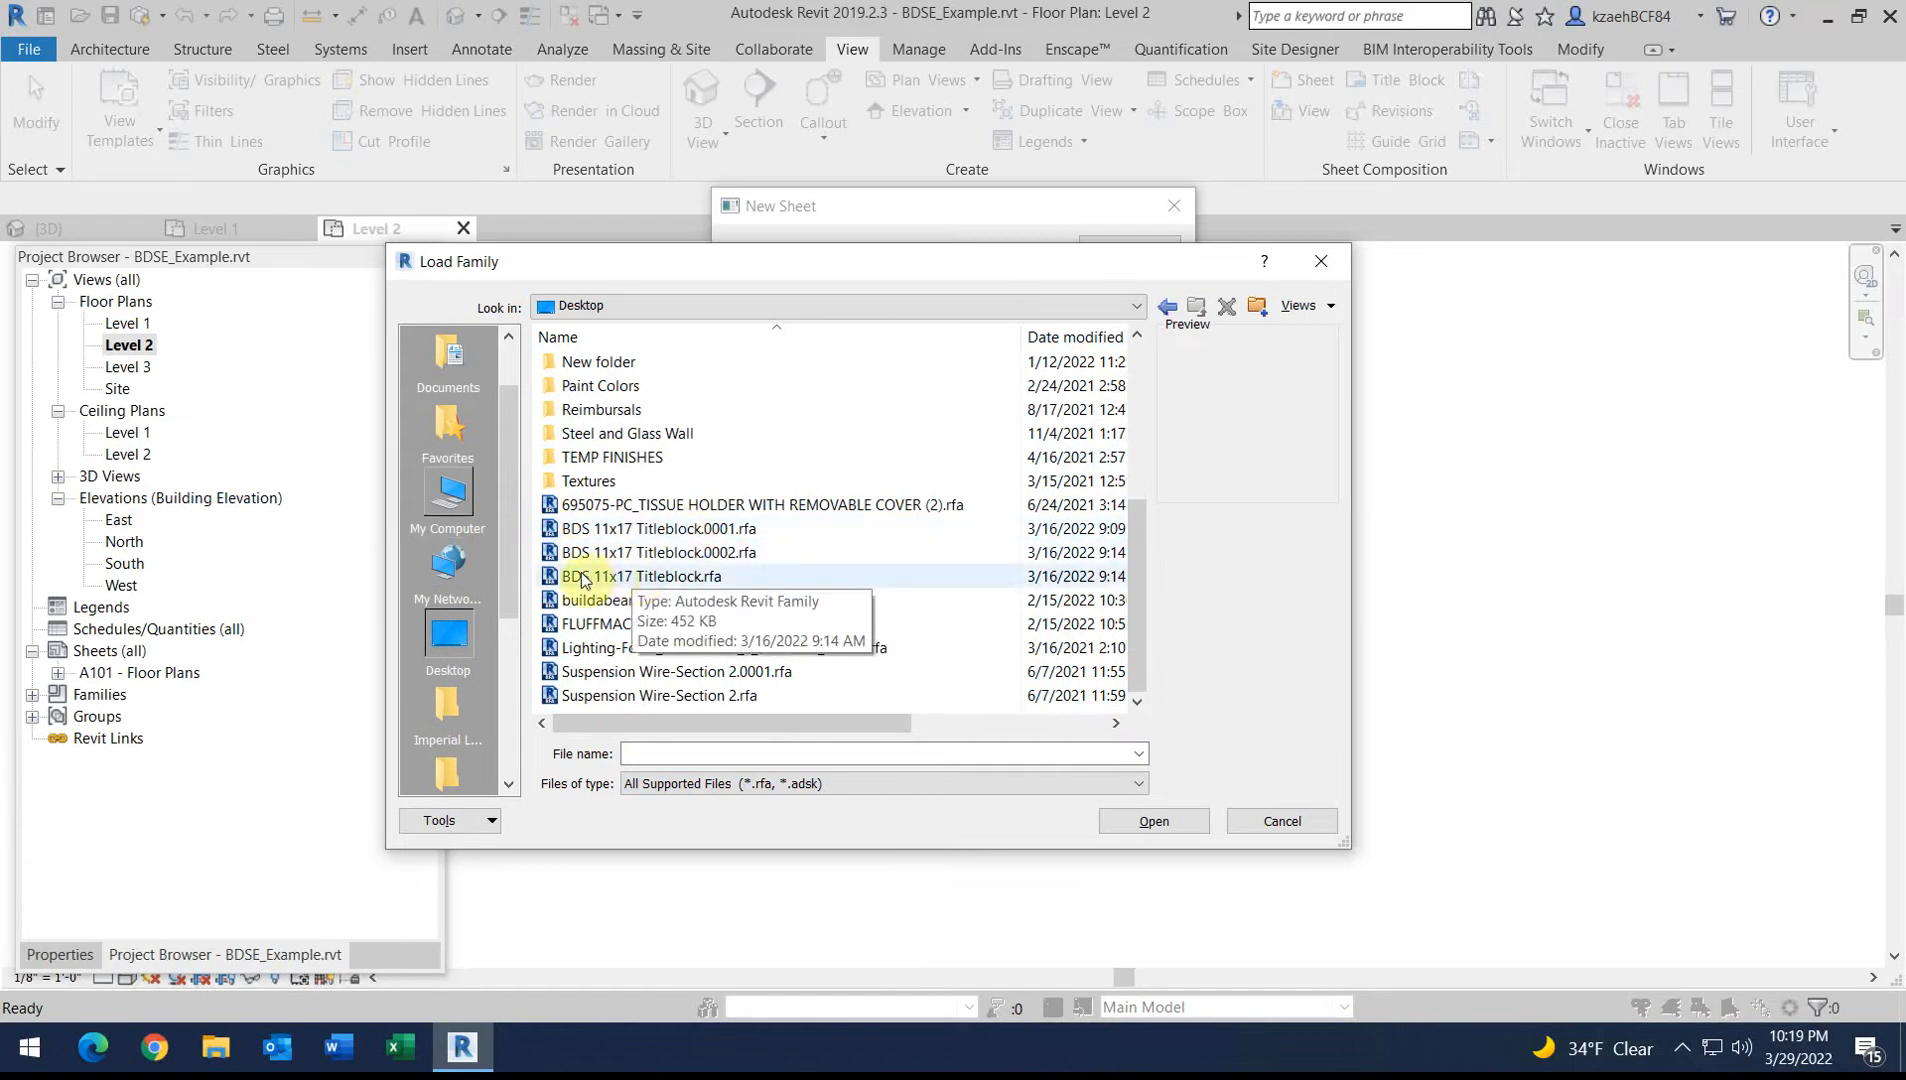
{"action": "left_click", "coordinate": [625, 578]}
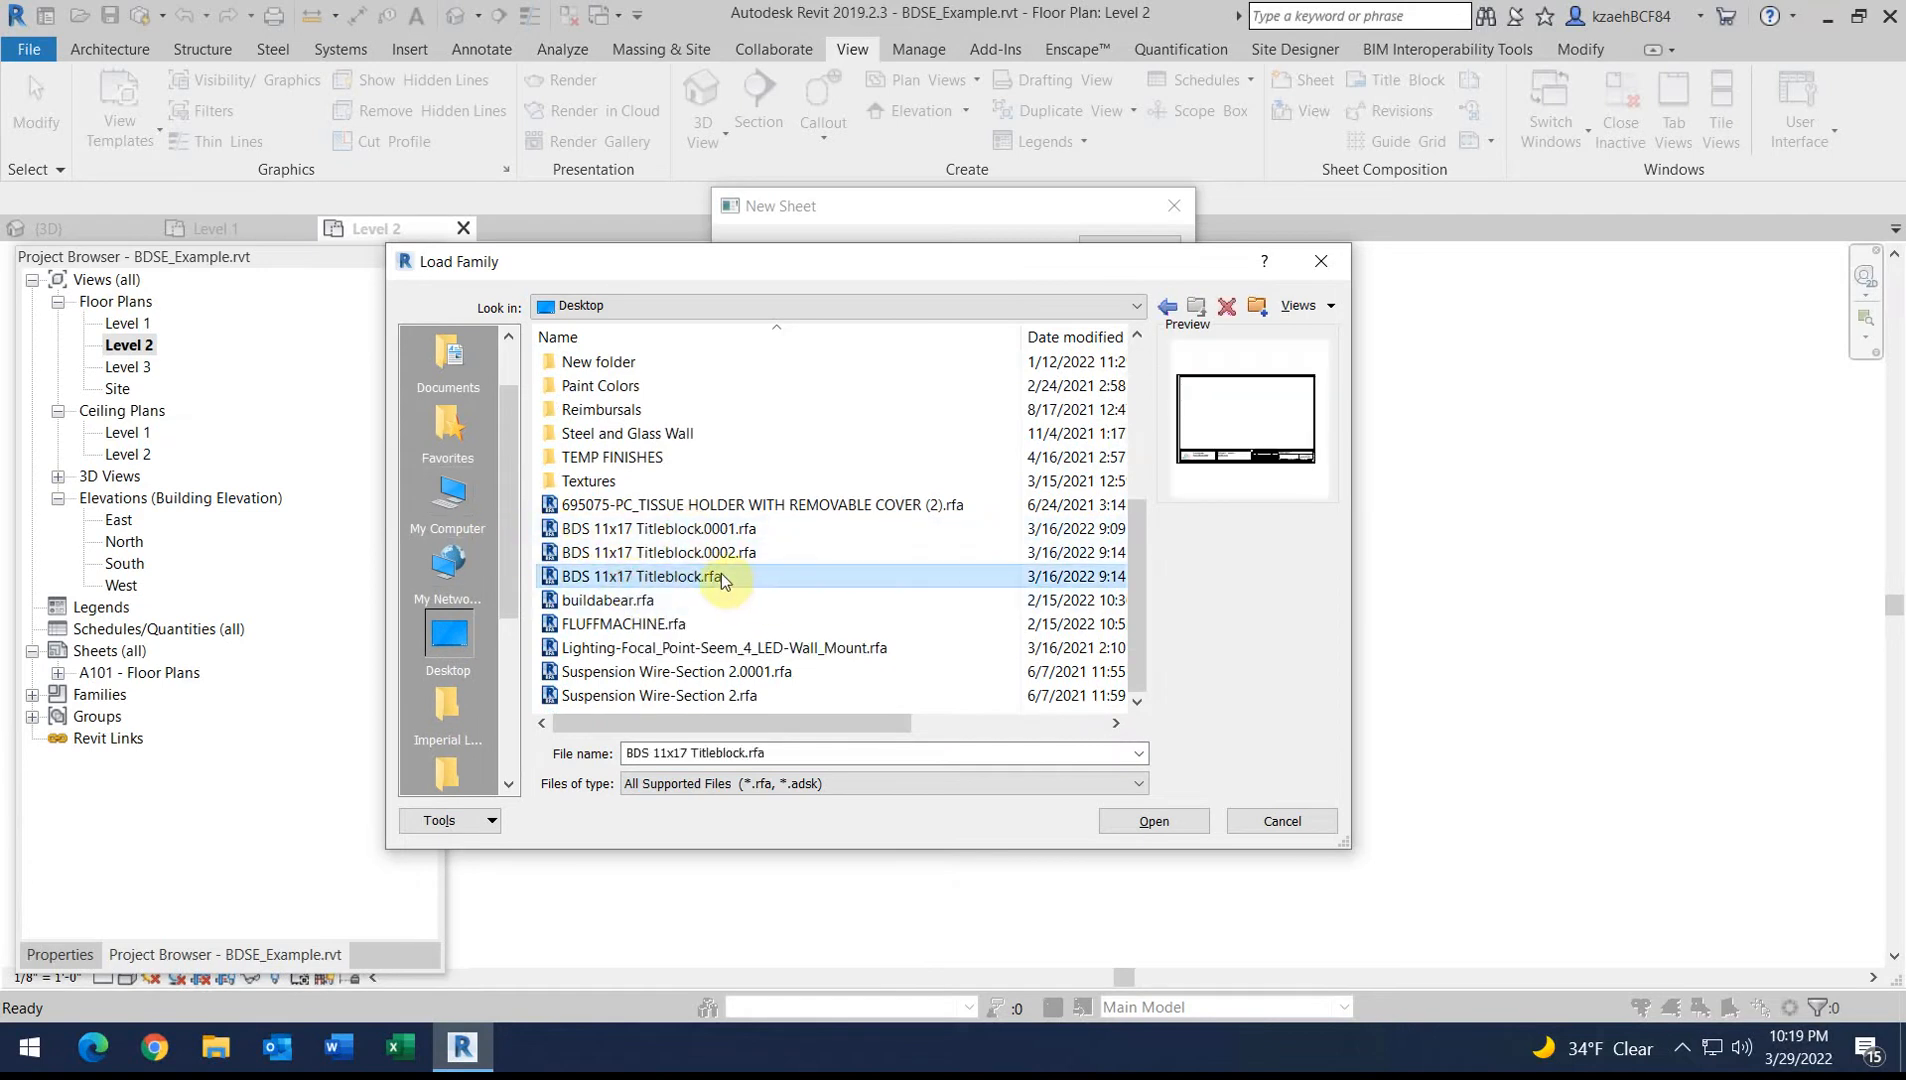
{"action": "left_click", "coordinate": [1175, 823]}
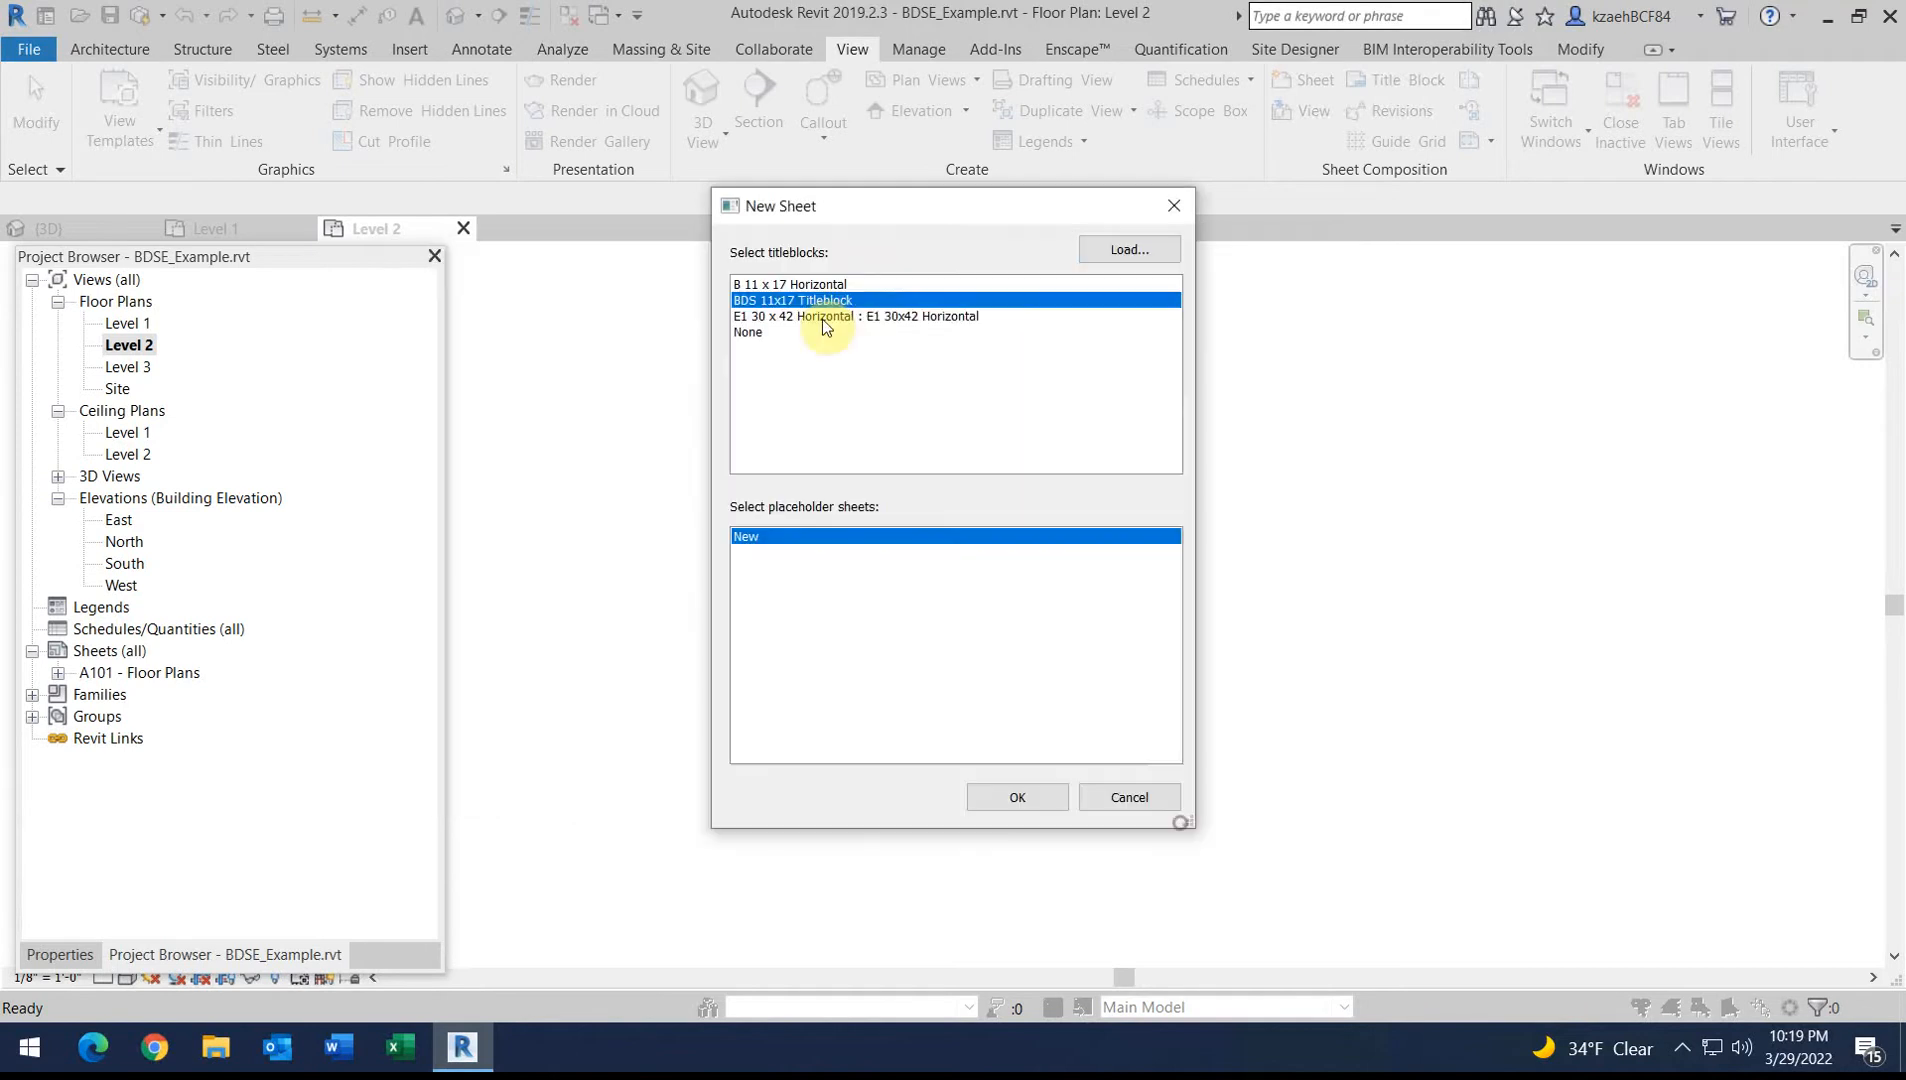
{"action": "left_click", "coordinate": [824, 304]}
{"action": "left_click", "coordinate": [1020, 803]}
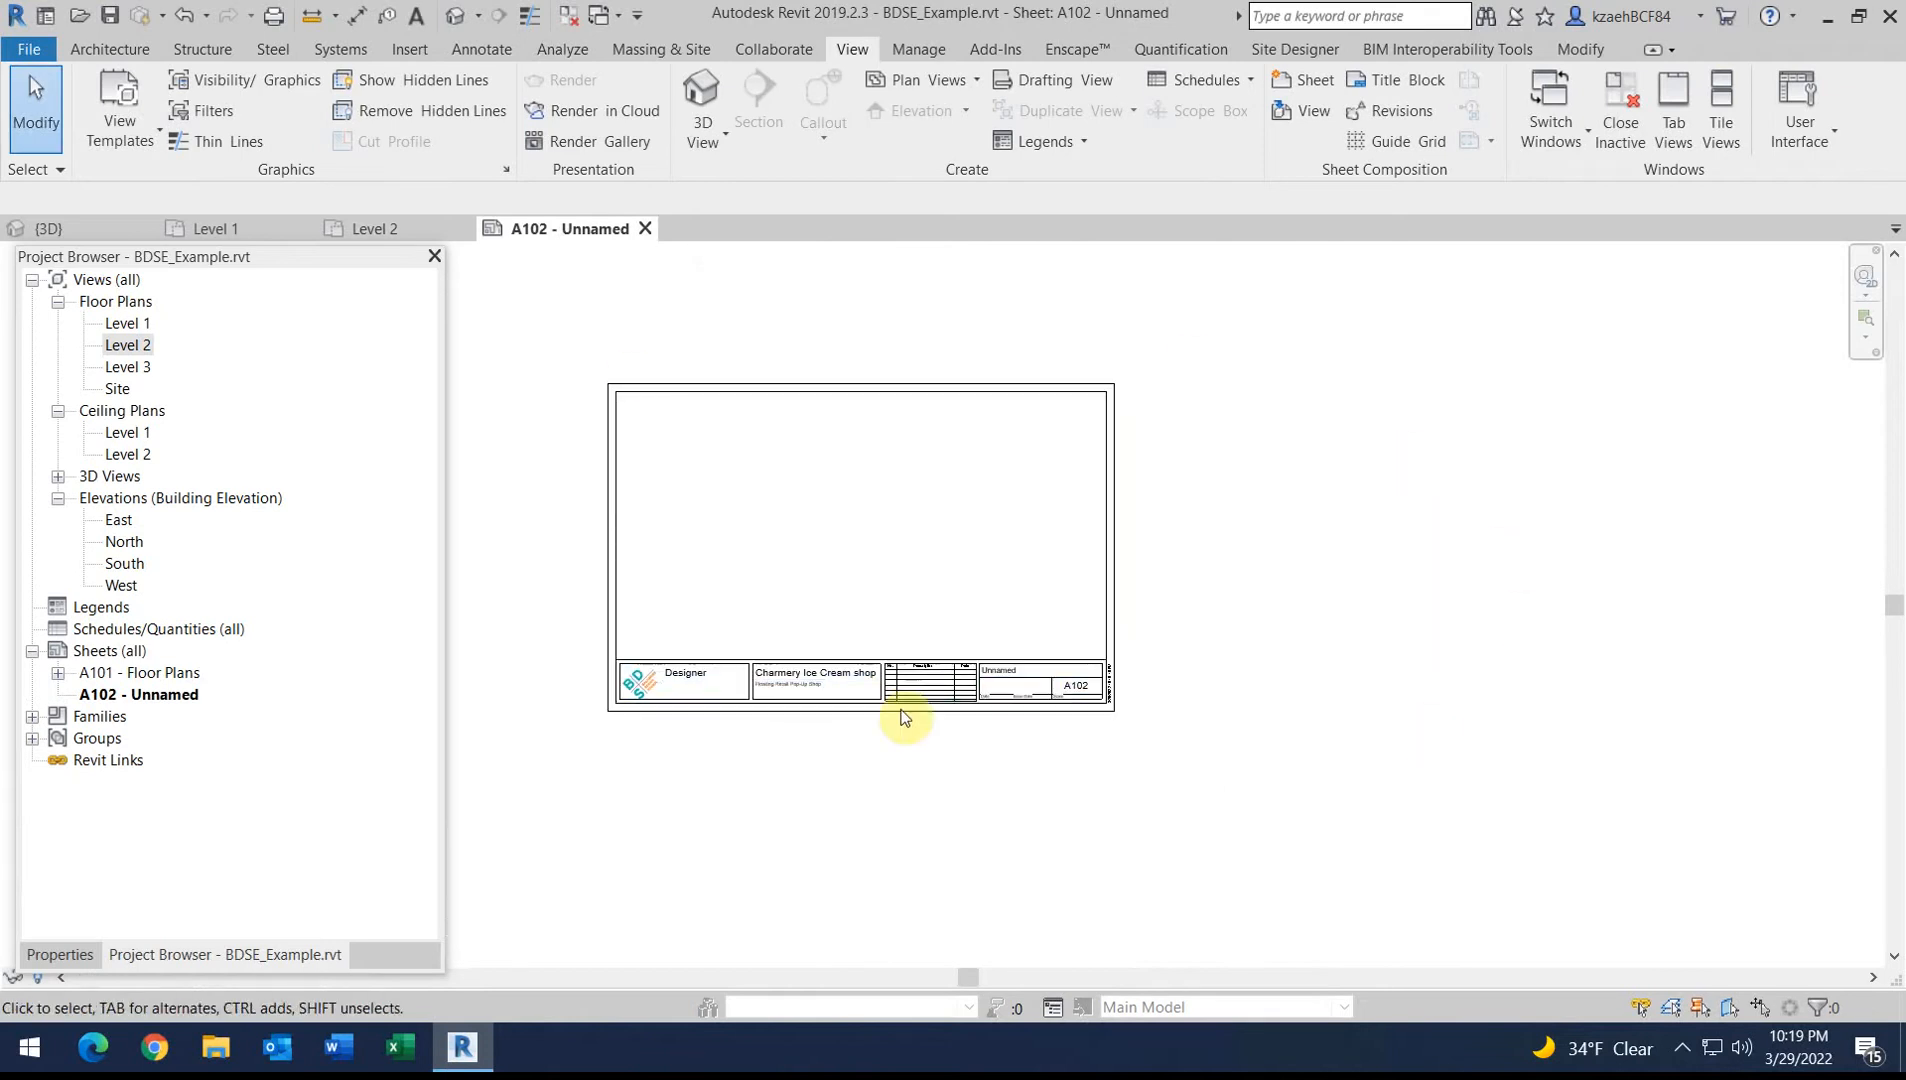
Replace the Designer placeholder in the sheet's title block with the designer's name
{"action": "scroll", "coordinate": [749, 647], "scroll_direction": "up", "scroll_amount": 2}
{"action": "scroll", "coordinate": [868, 680], "scroll_direction": "up", "scroll_amount": 2}
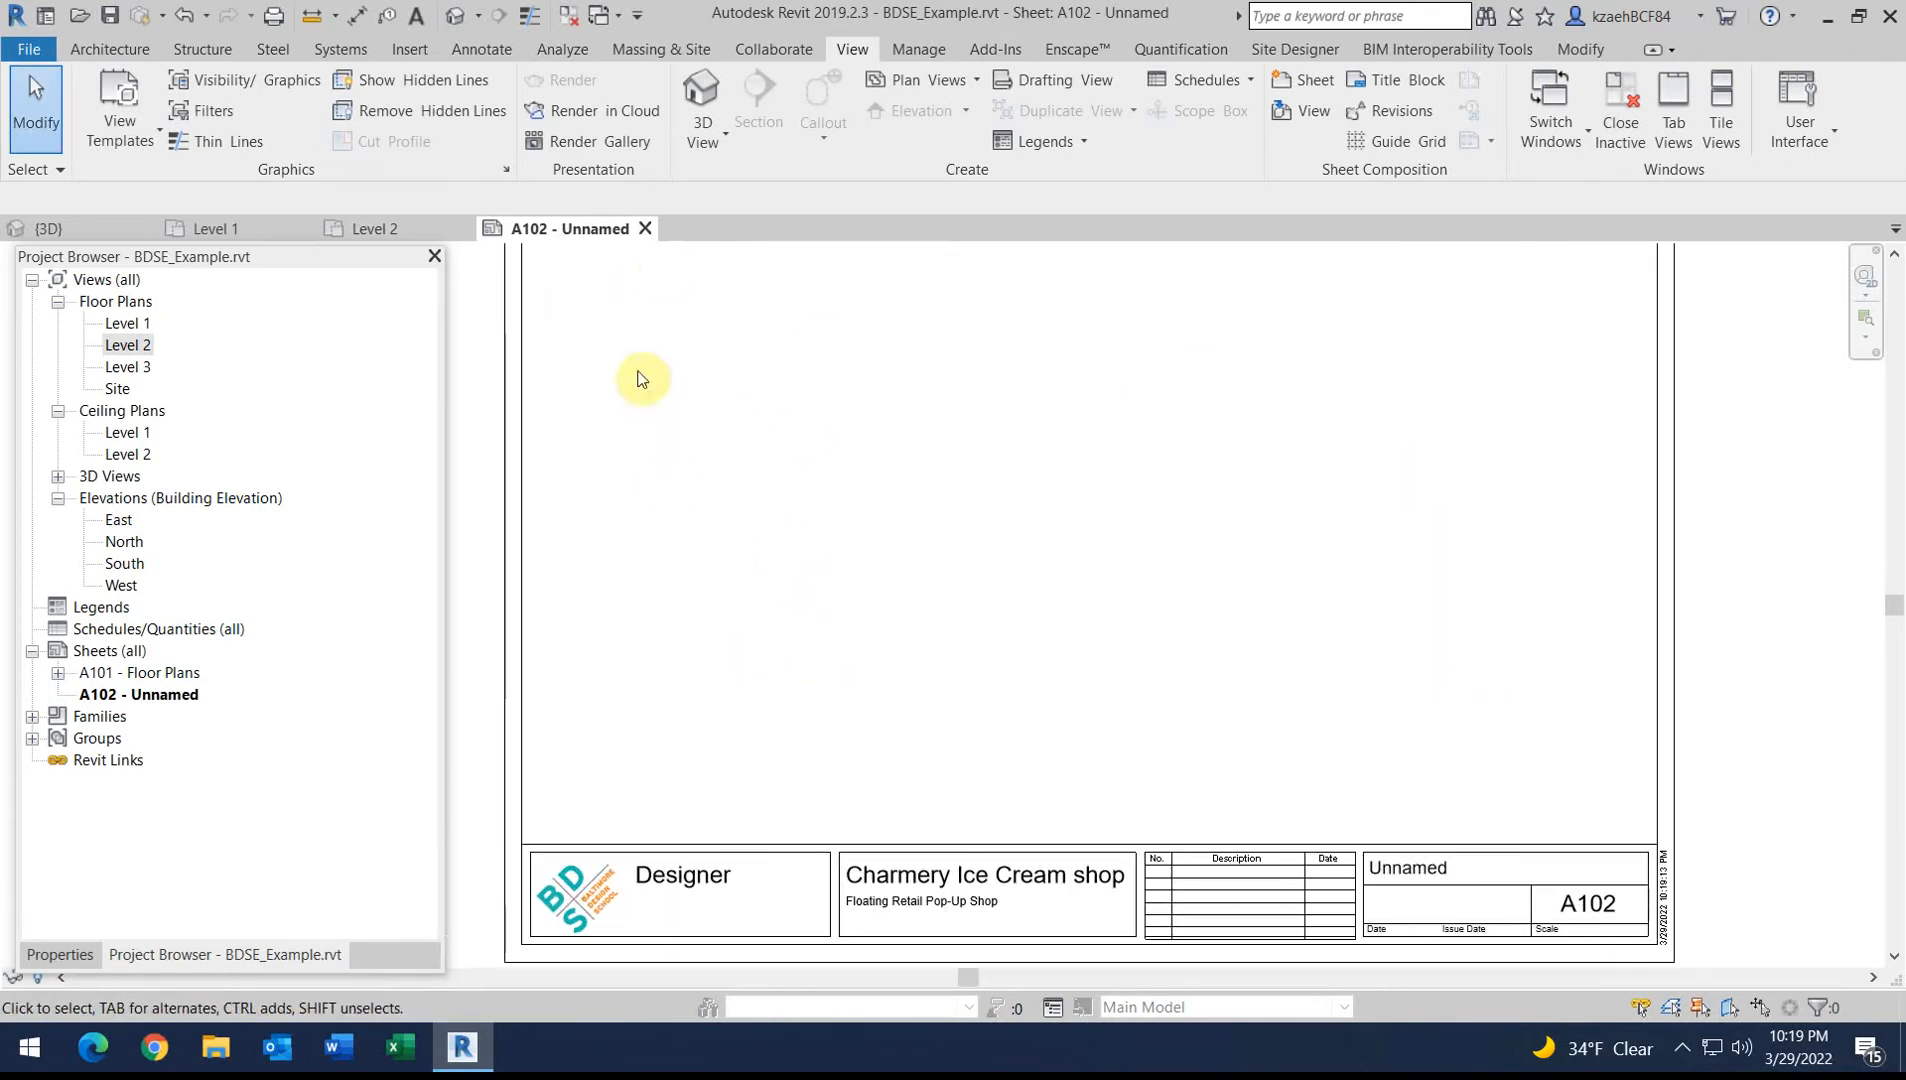
{"action": "scroll", "coordinate": [638, 374], "scroll_direction": "down", "scroll_amount": 4}
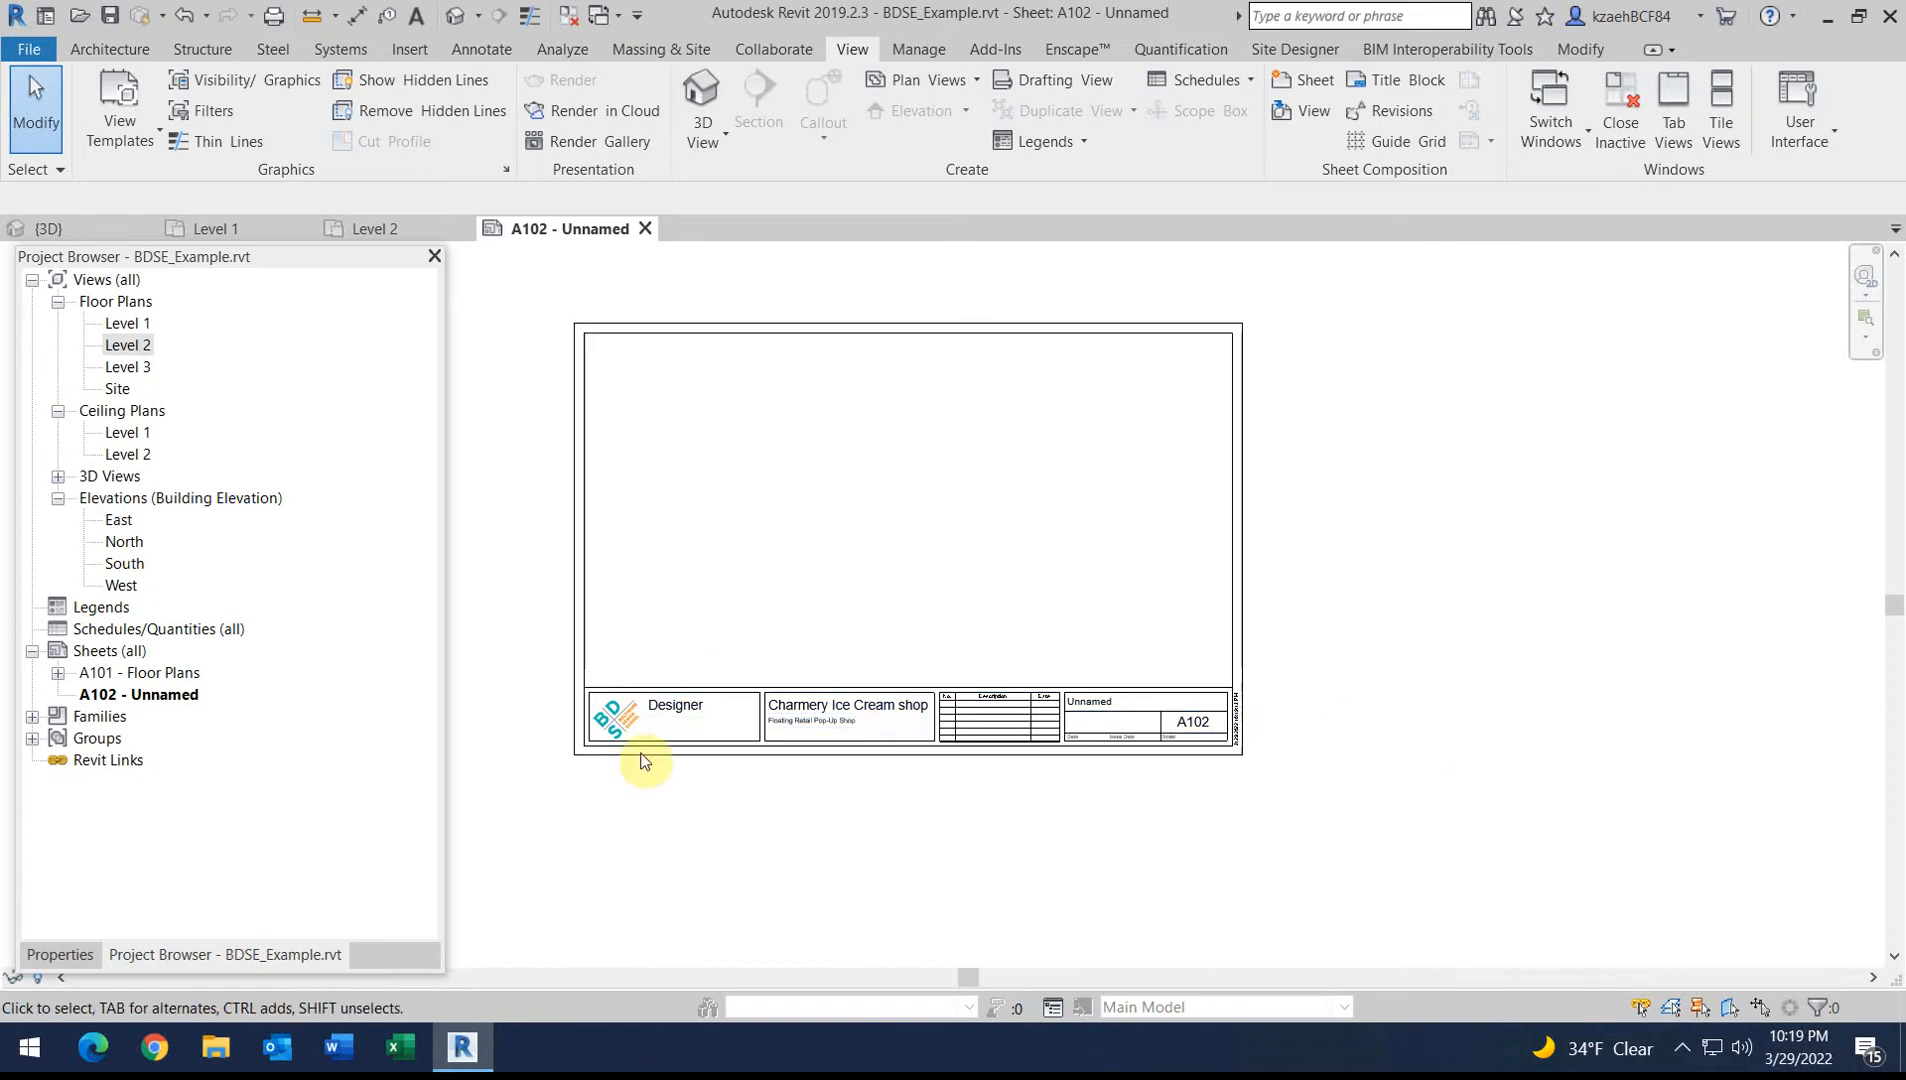
{"action": "scroll", "coordinate": [564, 680], "scroll_direction": "up", "scroll_amount": 3}
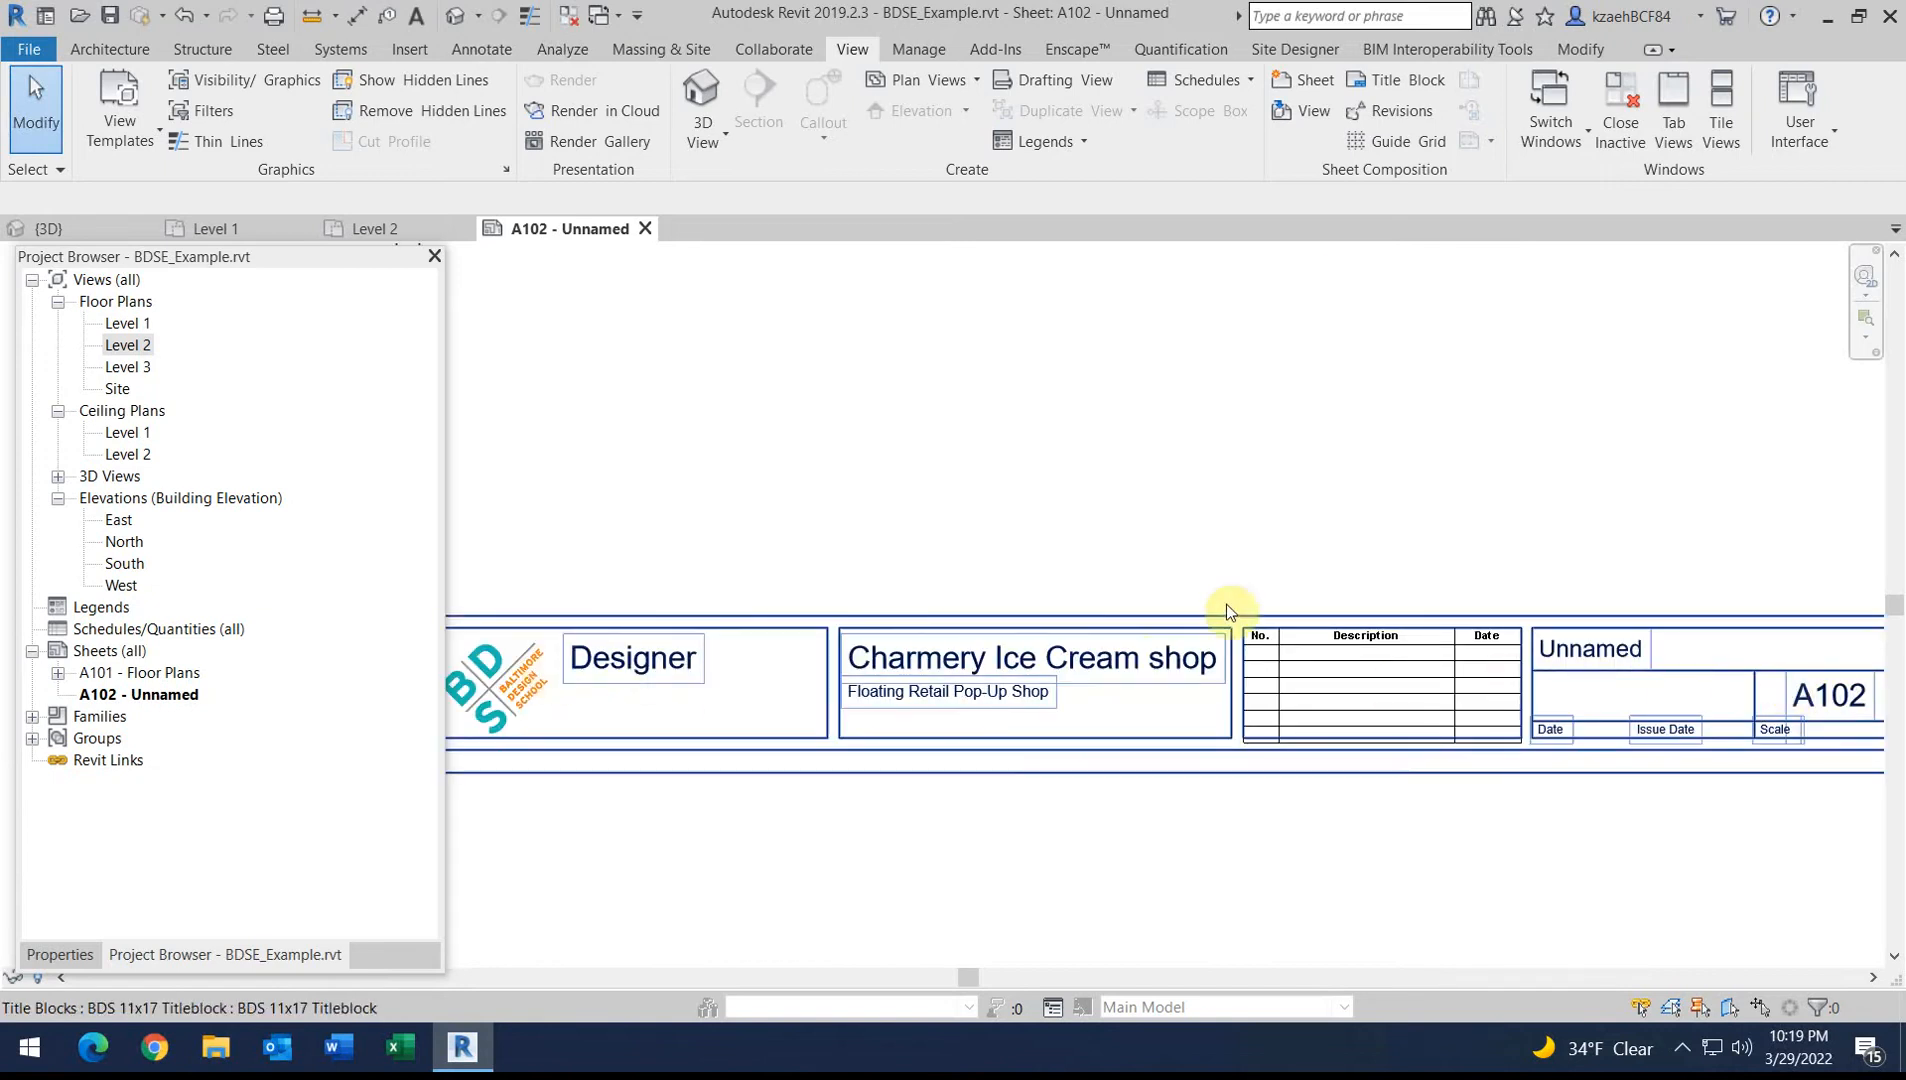
{"action": "left_click", "coordinate": [622, 668]}
{"action": "left_click", "coordinate": [645, 657]}
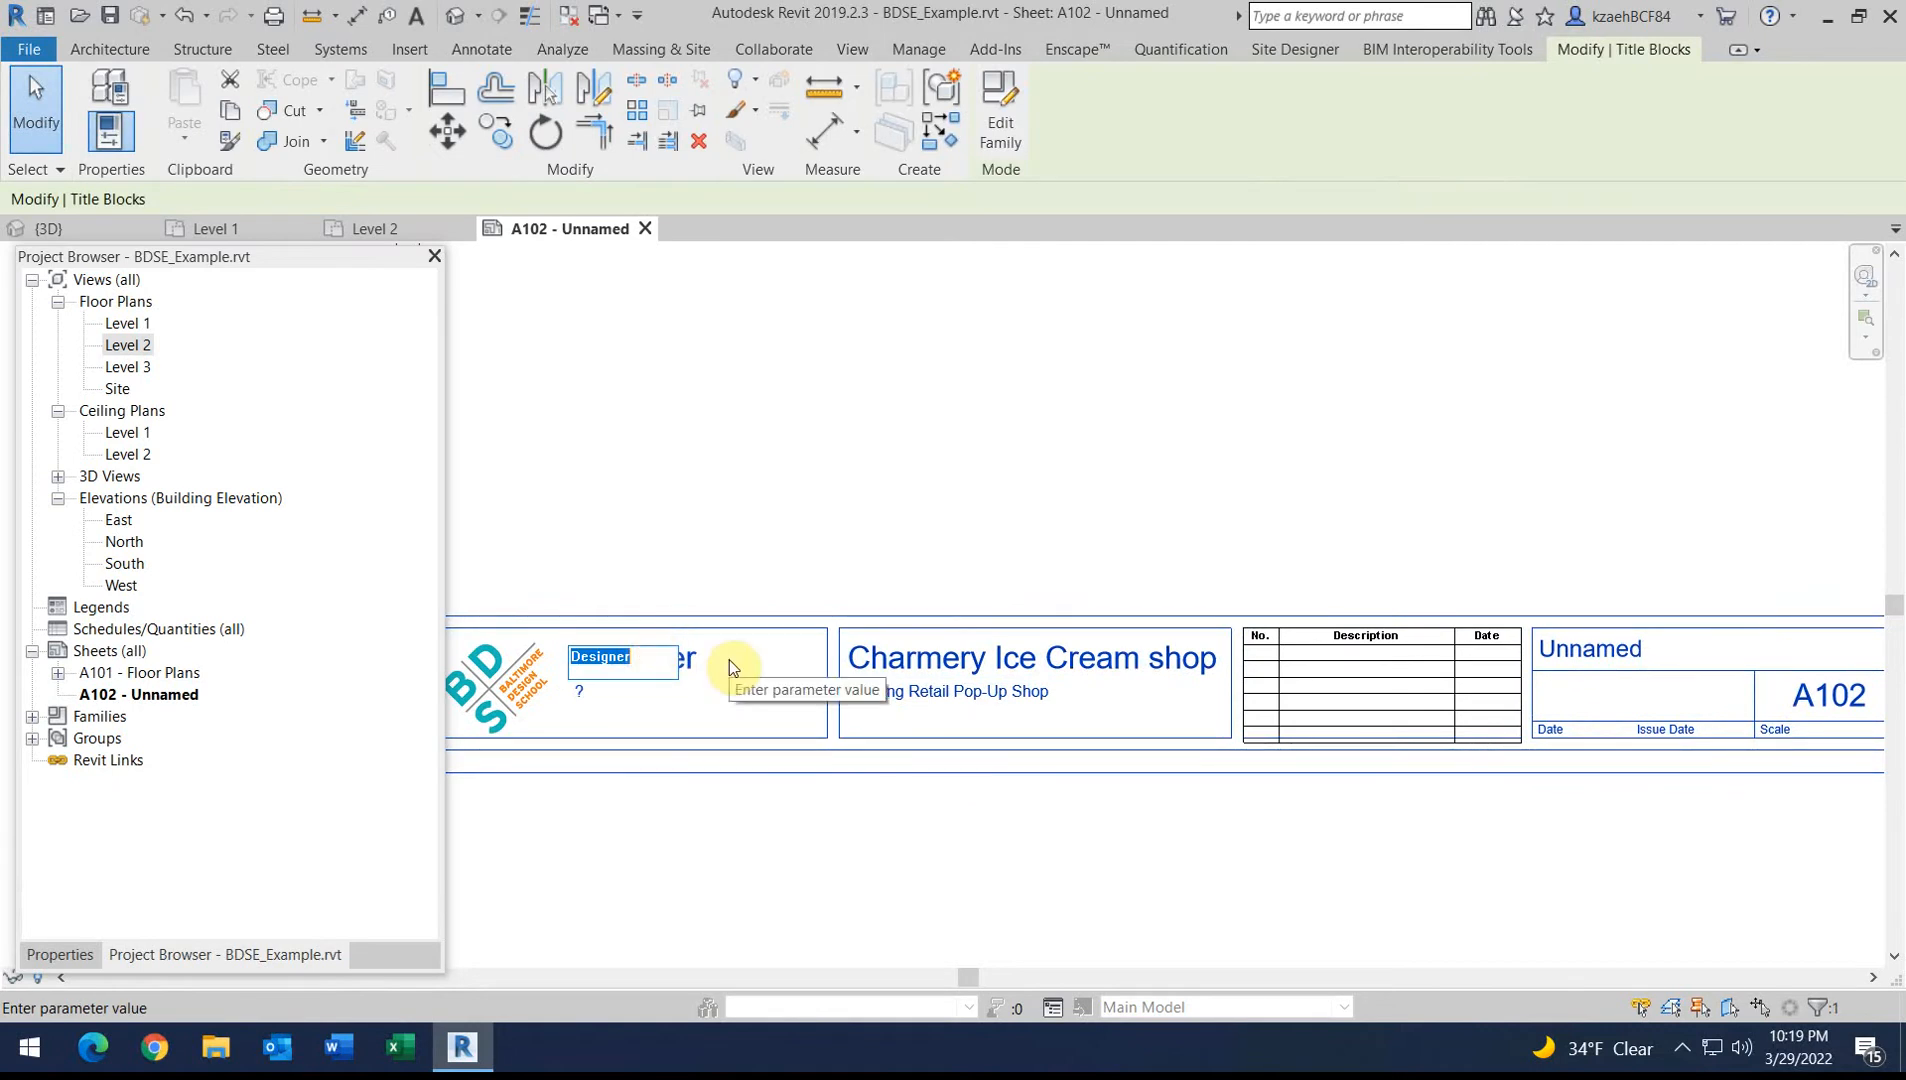
{"action": "type", "text": "K.Zaeh"}
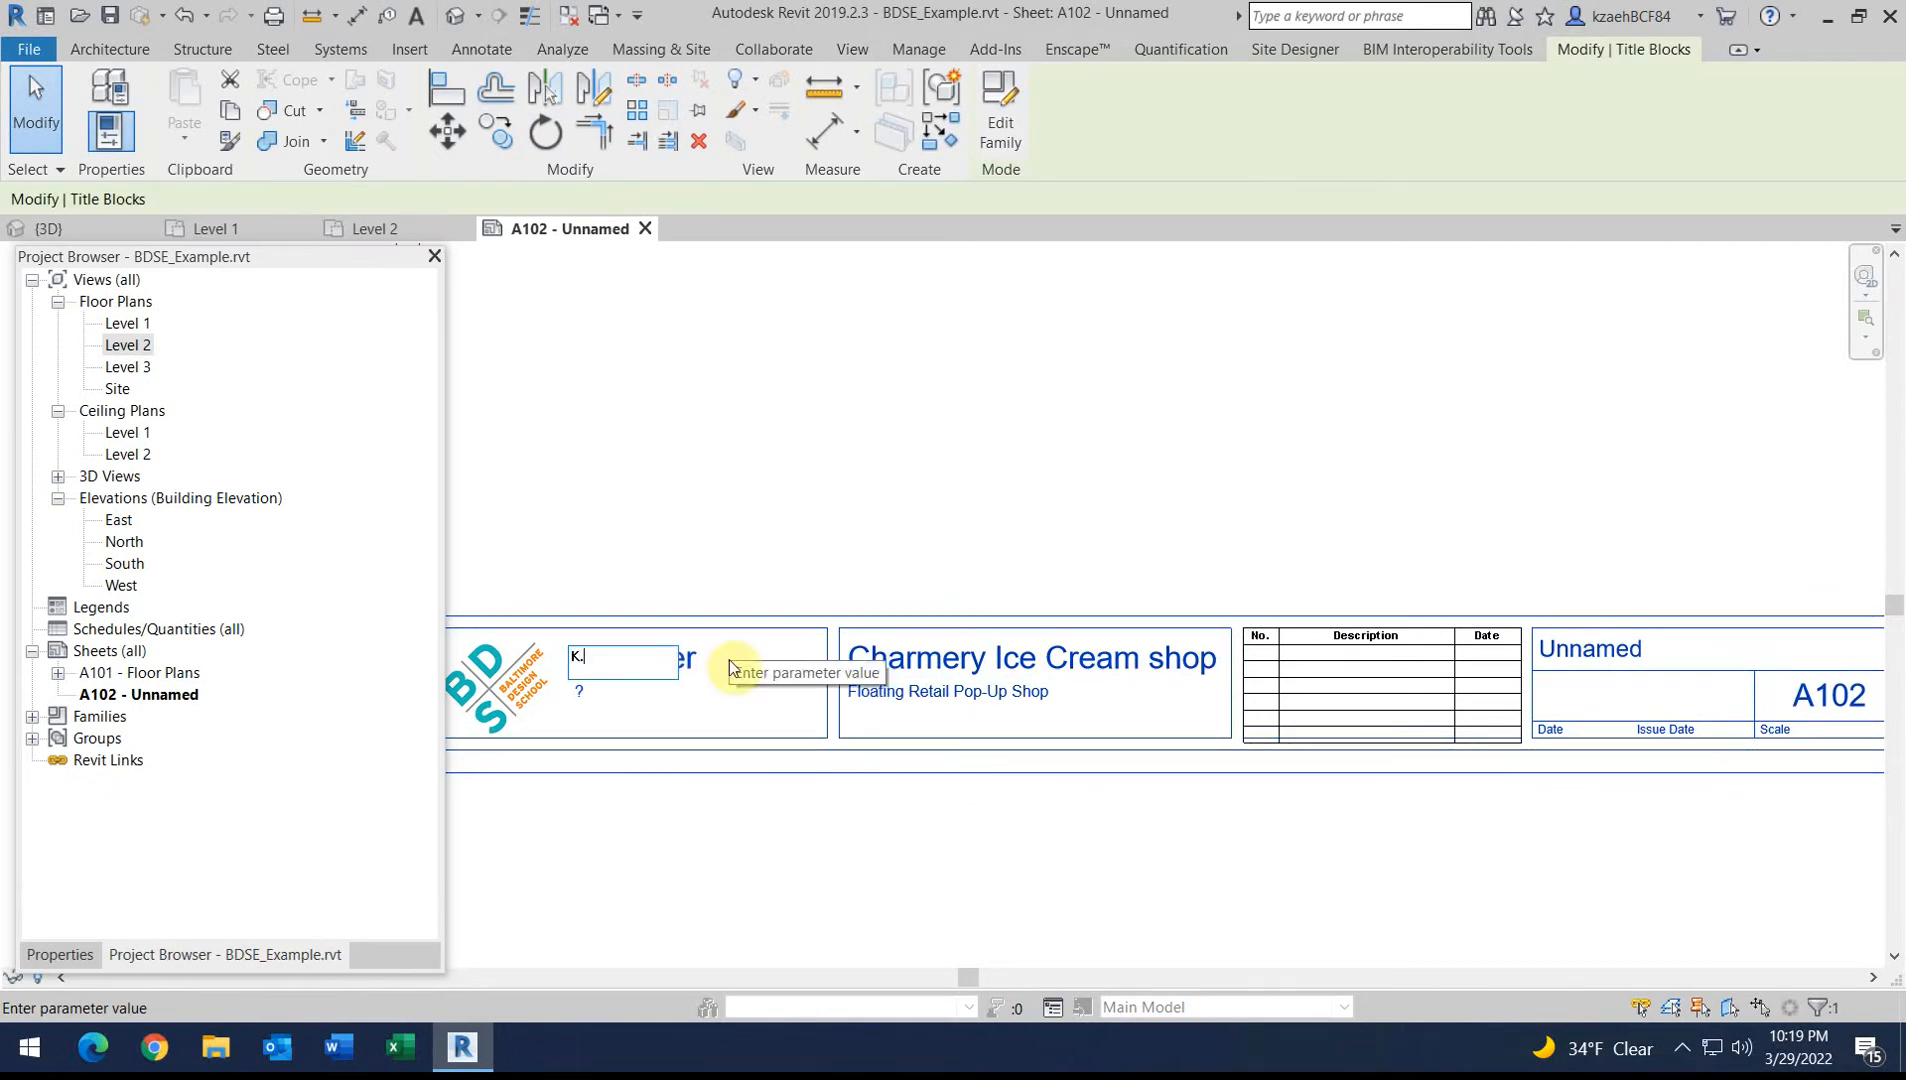
{"action": "left_click", "coordinate": [795, 405]}
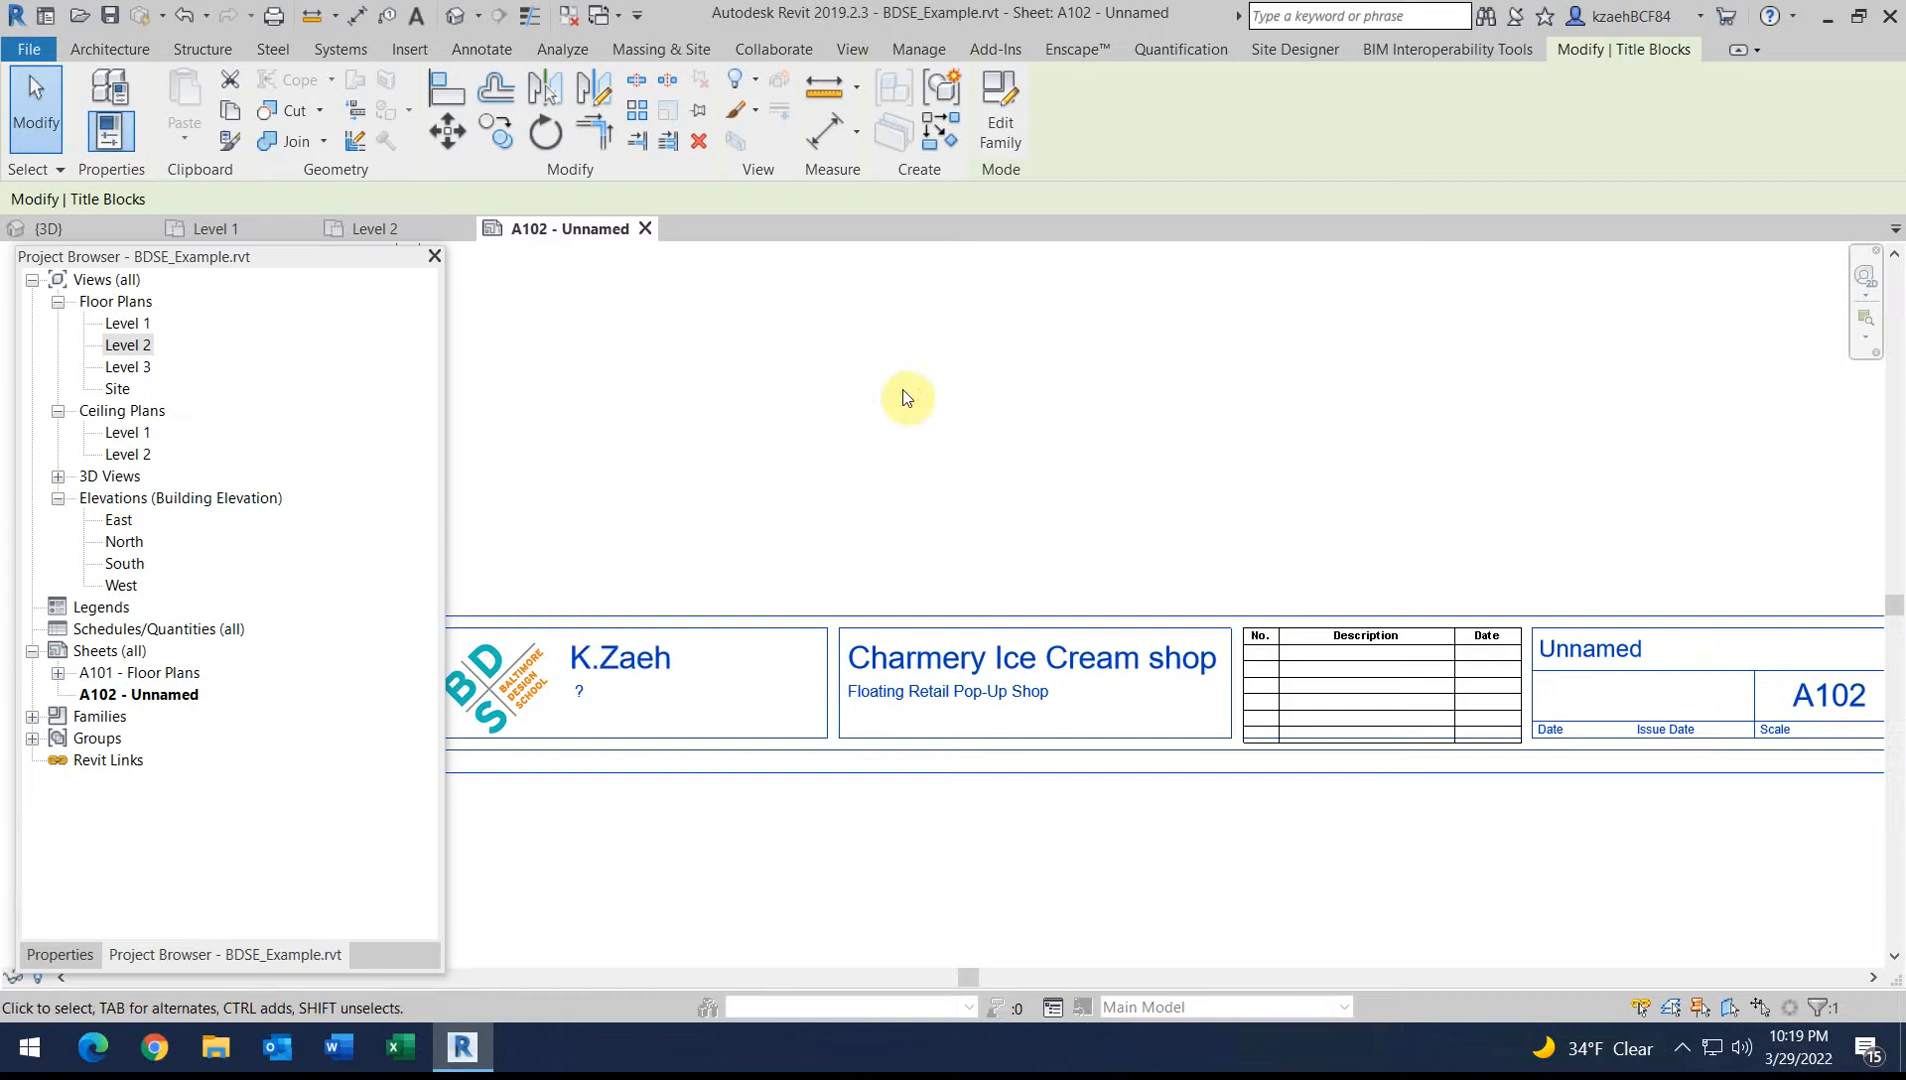
Review the project name and the description text below it in the title block
{"action": "left_click", "coordinate": [953, 667]}
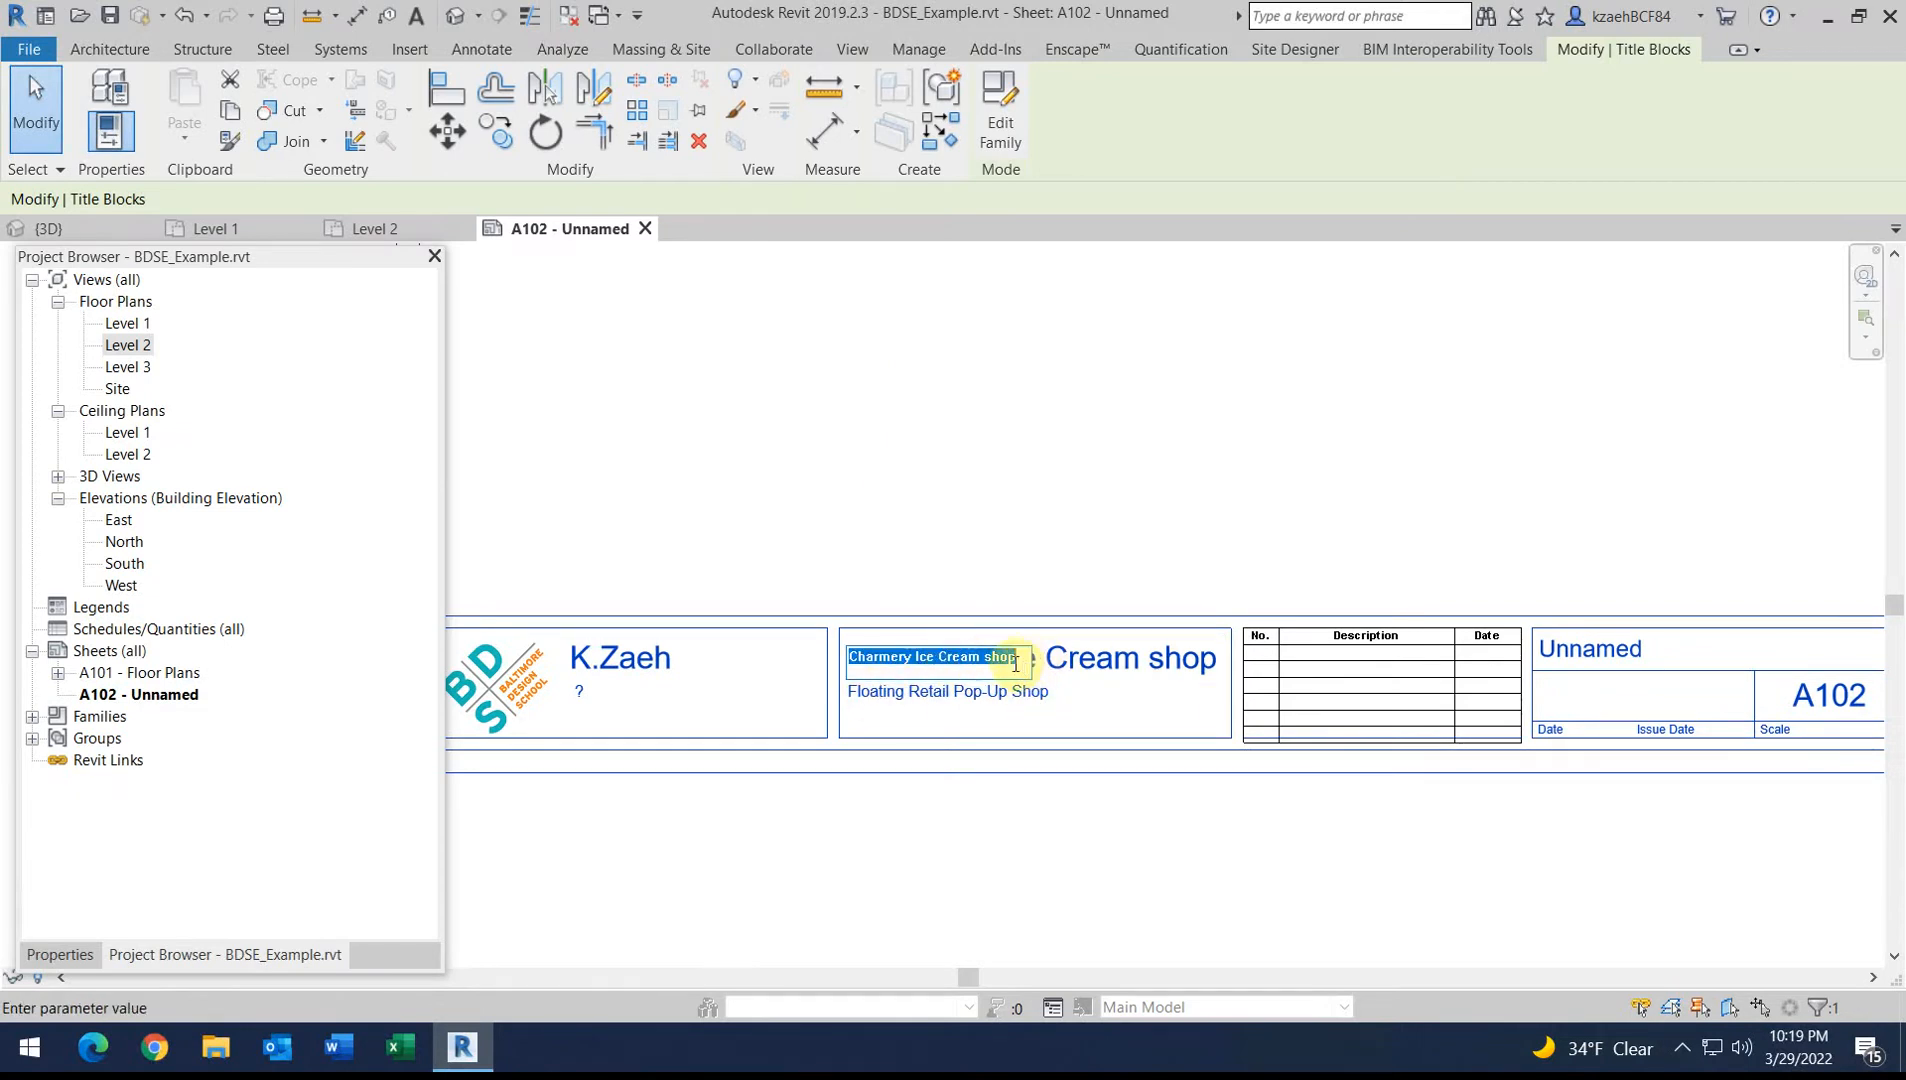
{"action": "left_click", "coordinate": [868, 502]}
{"action": "middle_click_drag", "start_coordinate": [1241, 667], "coordinate": [990, 637]}
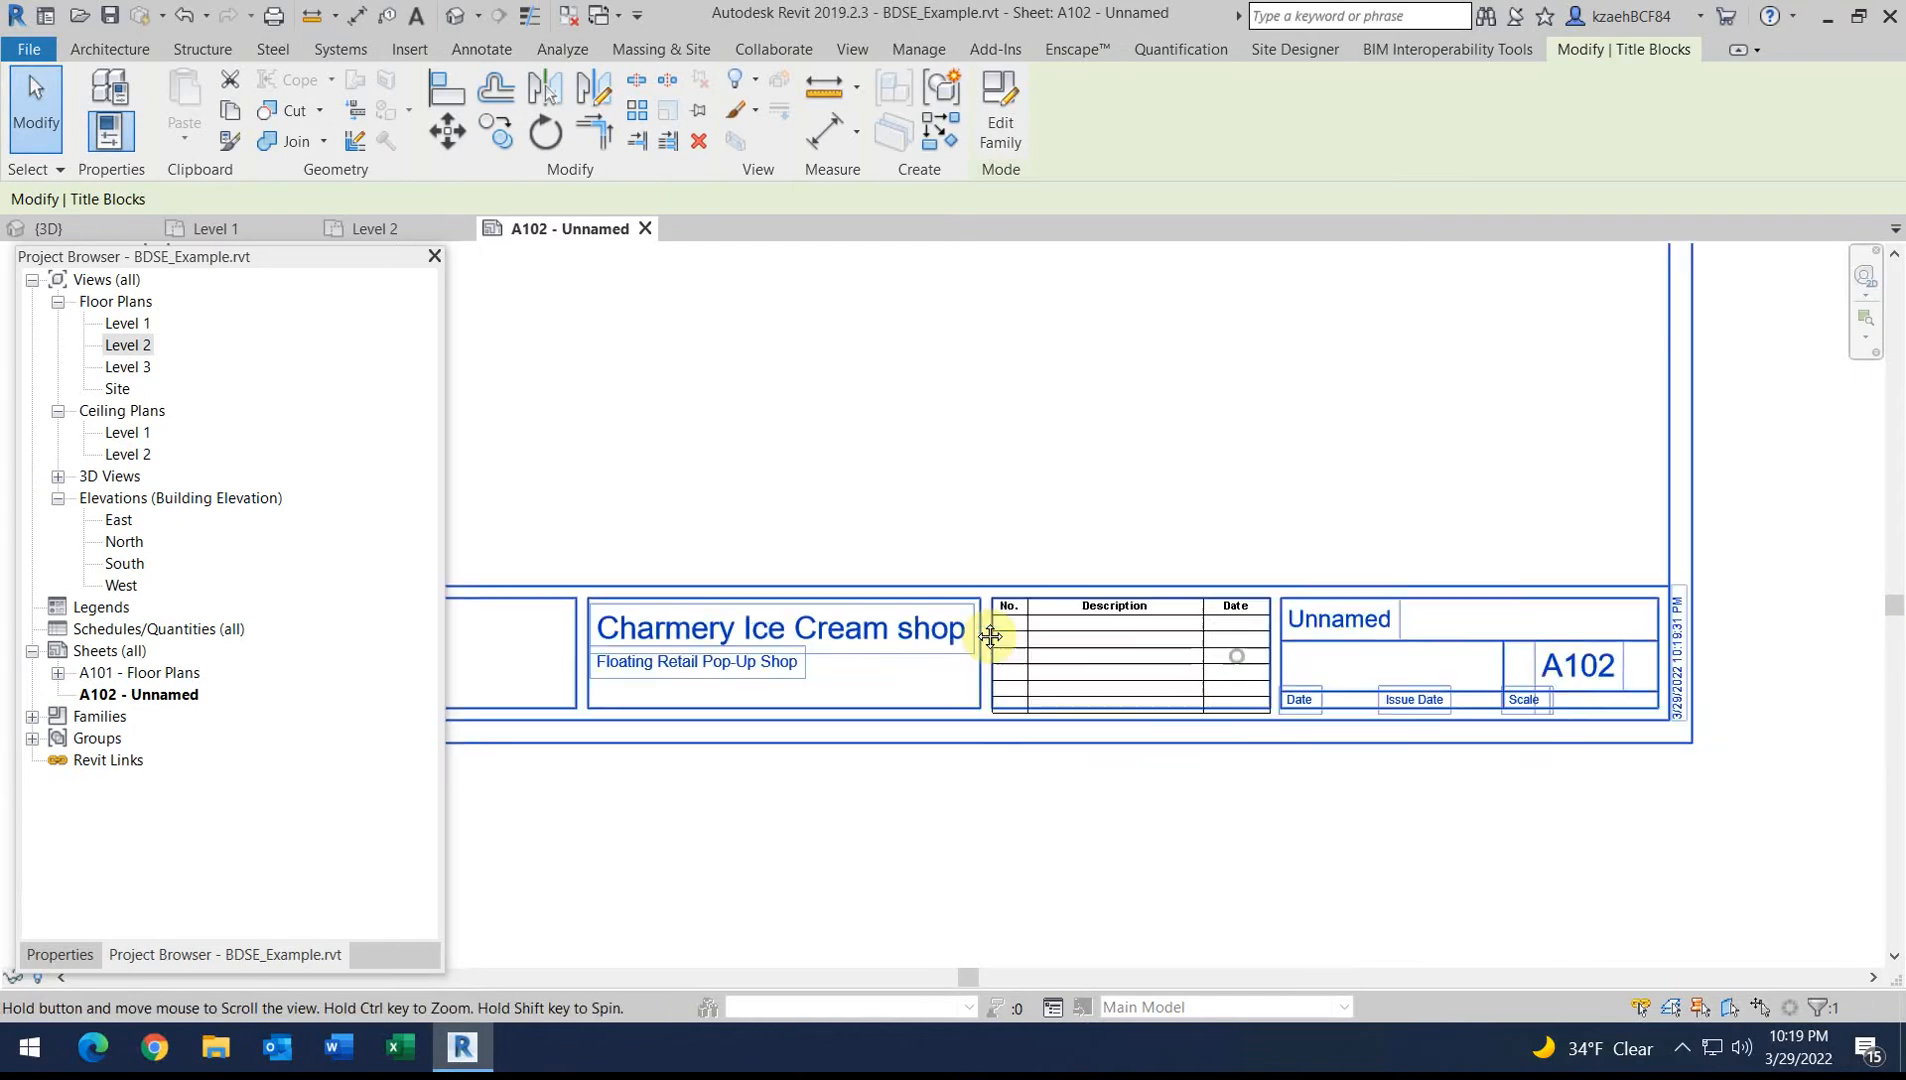
{"action": "scroll", "coordinate": [664, 650], "scroll_direction": "up", "scroll_amount": 3}
{"action": "scroll", "coordinate": [659, 630], "scroll_direction": "down", "scroll_amount": 3}
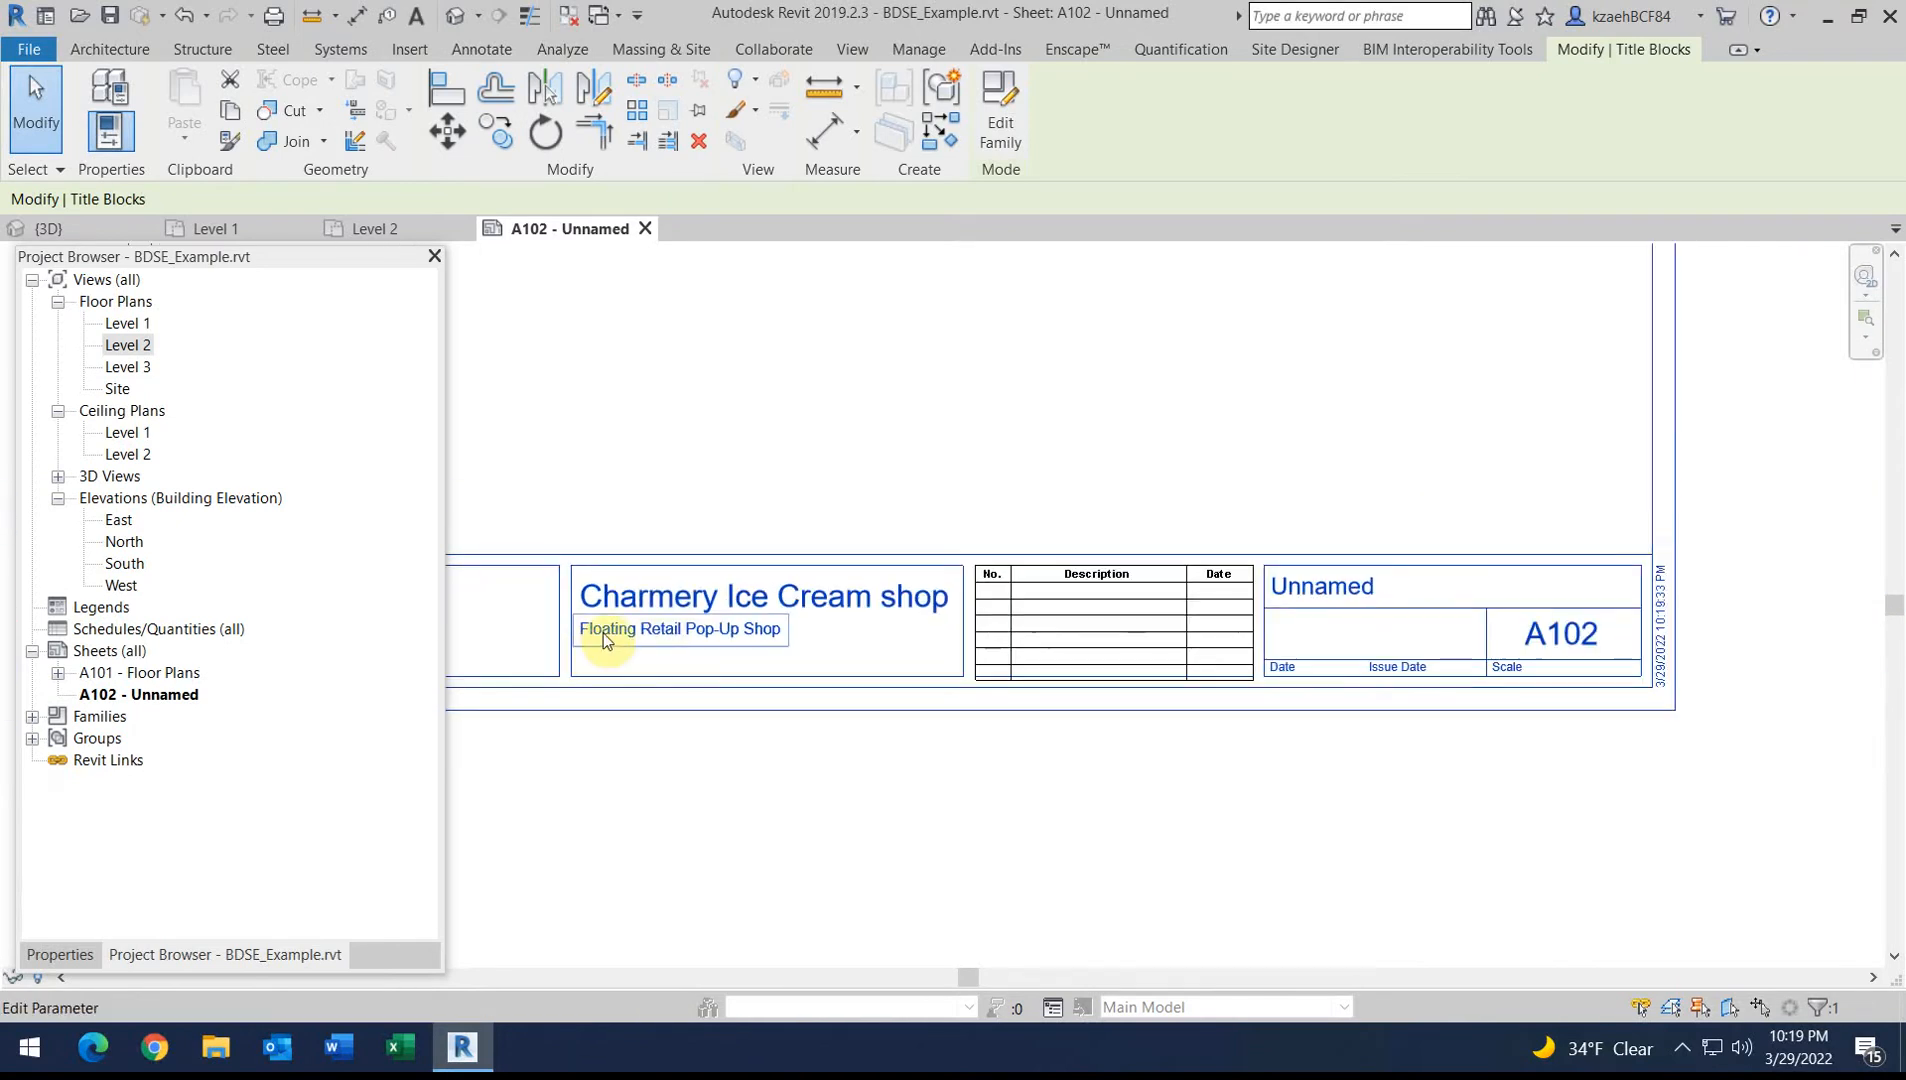
{"action": "left_click", "coordinate": [617, 629]}
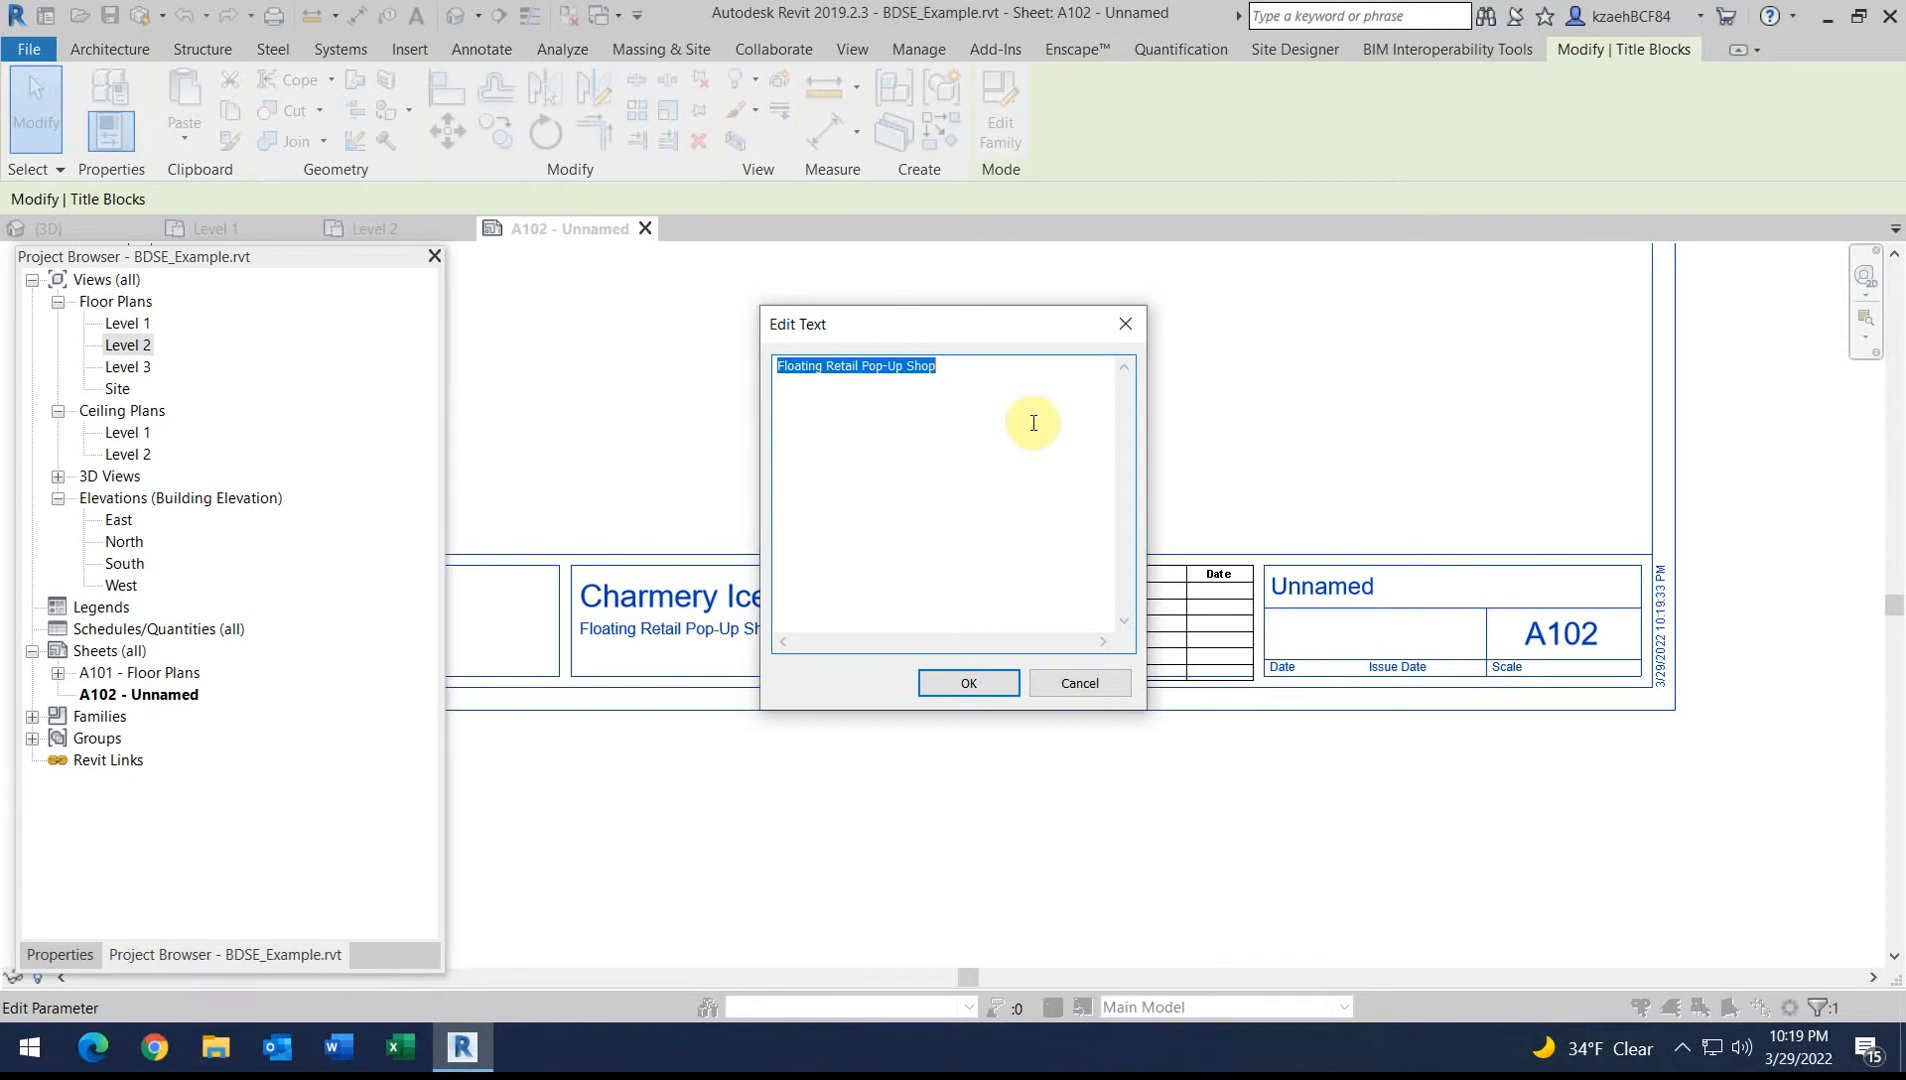
{"action": "left_click", "coordinate": [988, 684]}
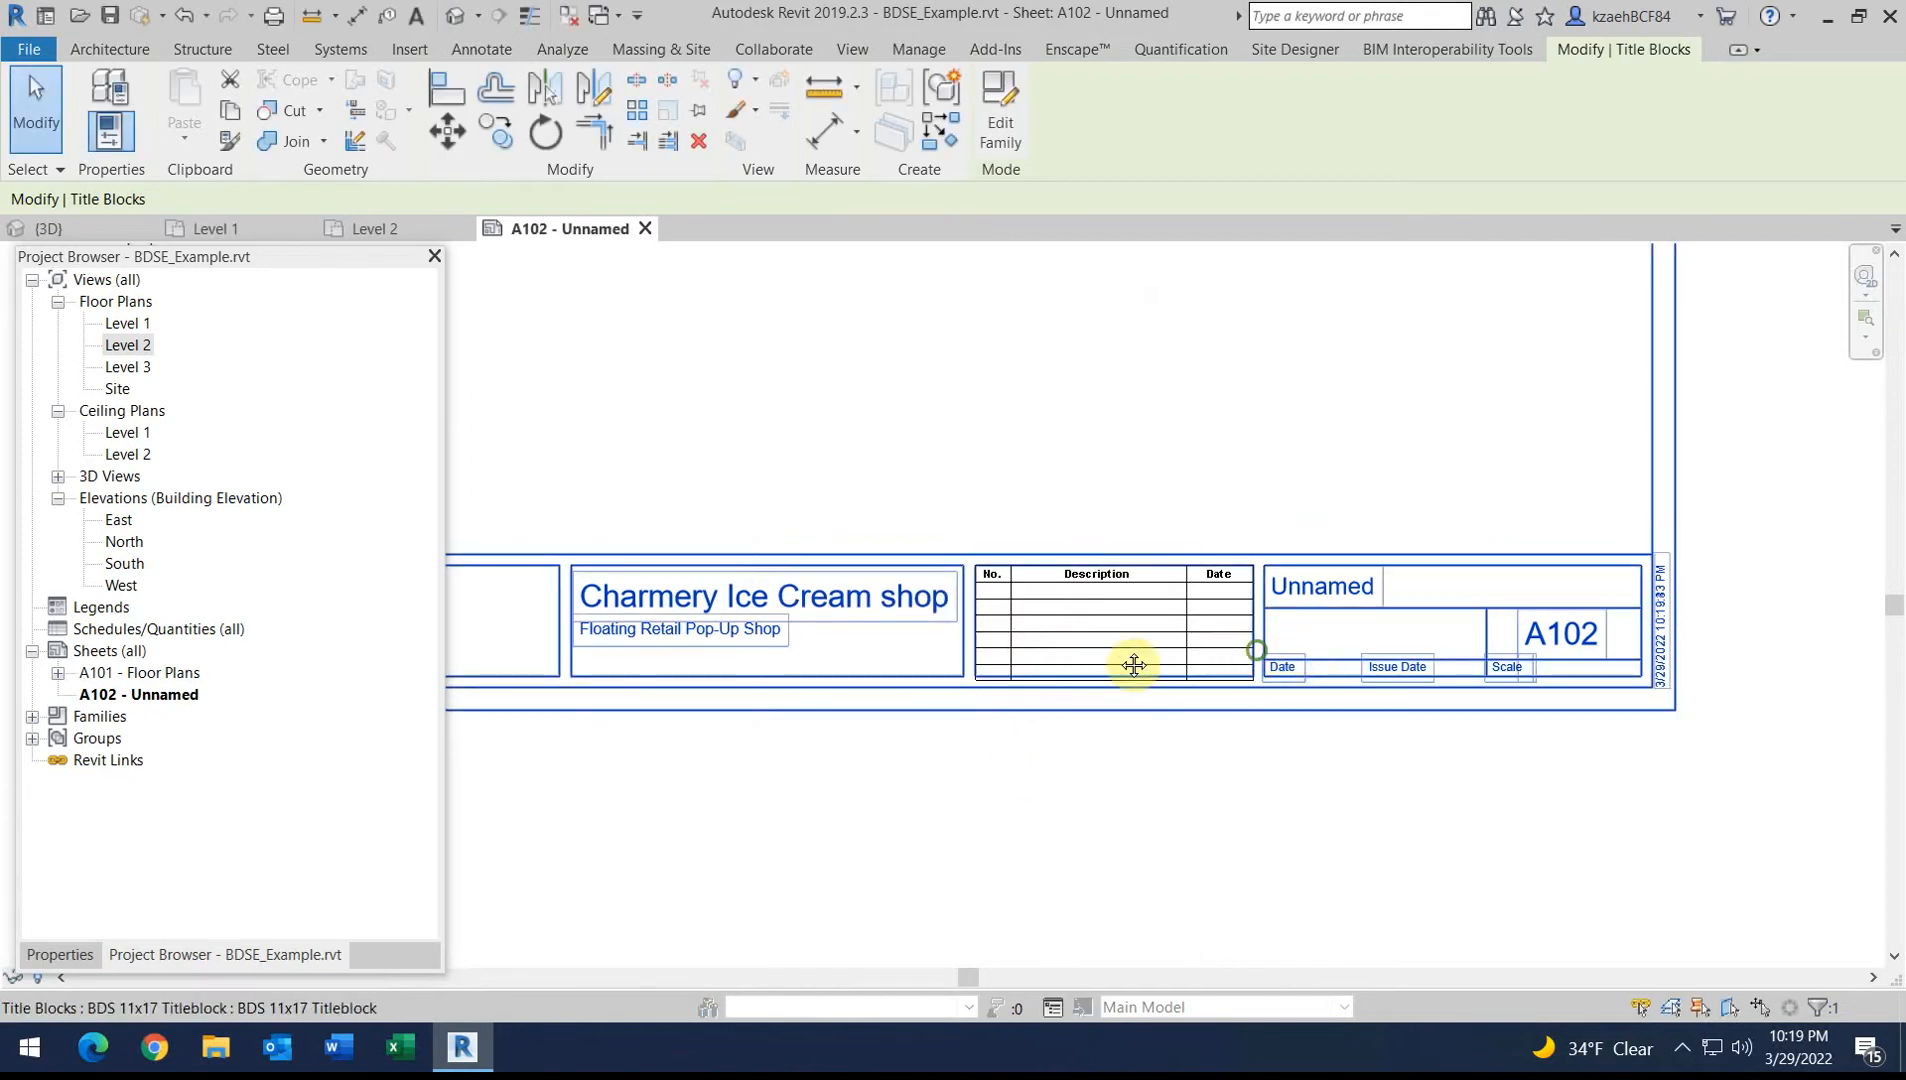
Set the sheet name in the title block to Floor Plans
{"action": "middle_click_drag", "start_coordinate": [1135, 659], "coordinate": [650, 629]}
{"action": "scroll", "coordinate": [645, 610], "scroll_direction": "up", "scroll_amount": 2}
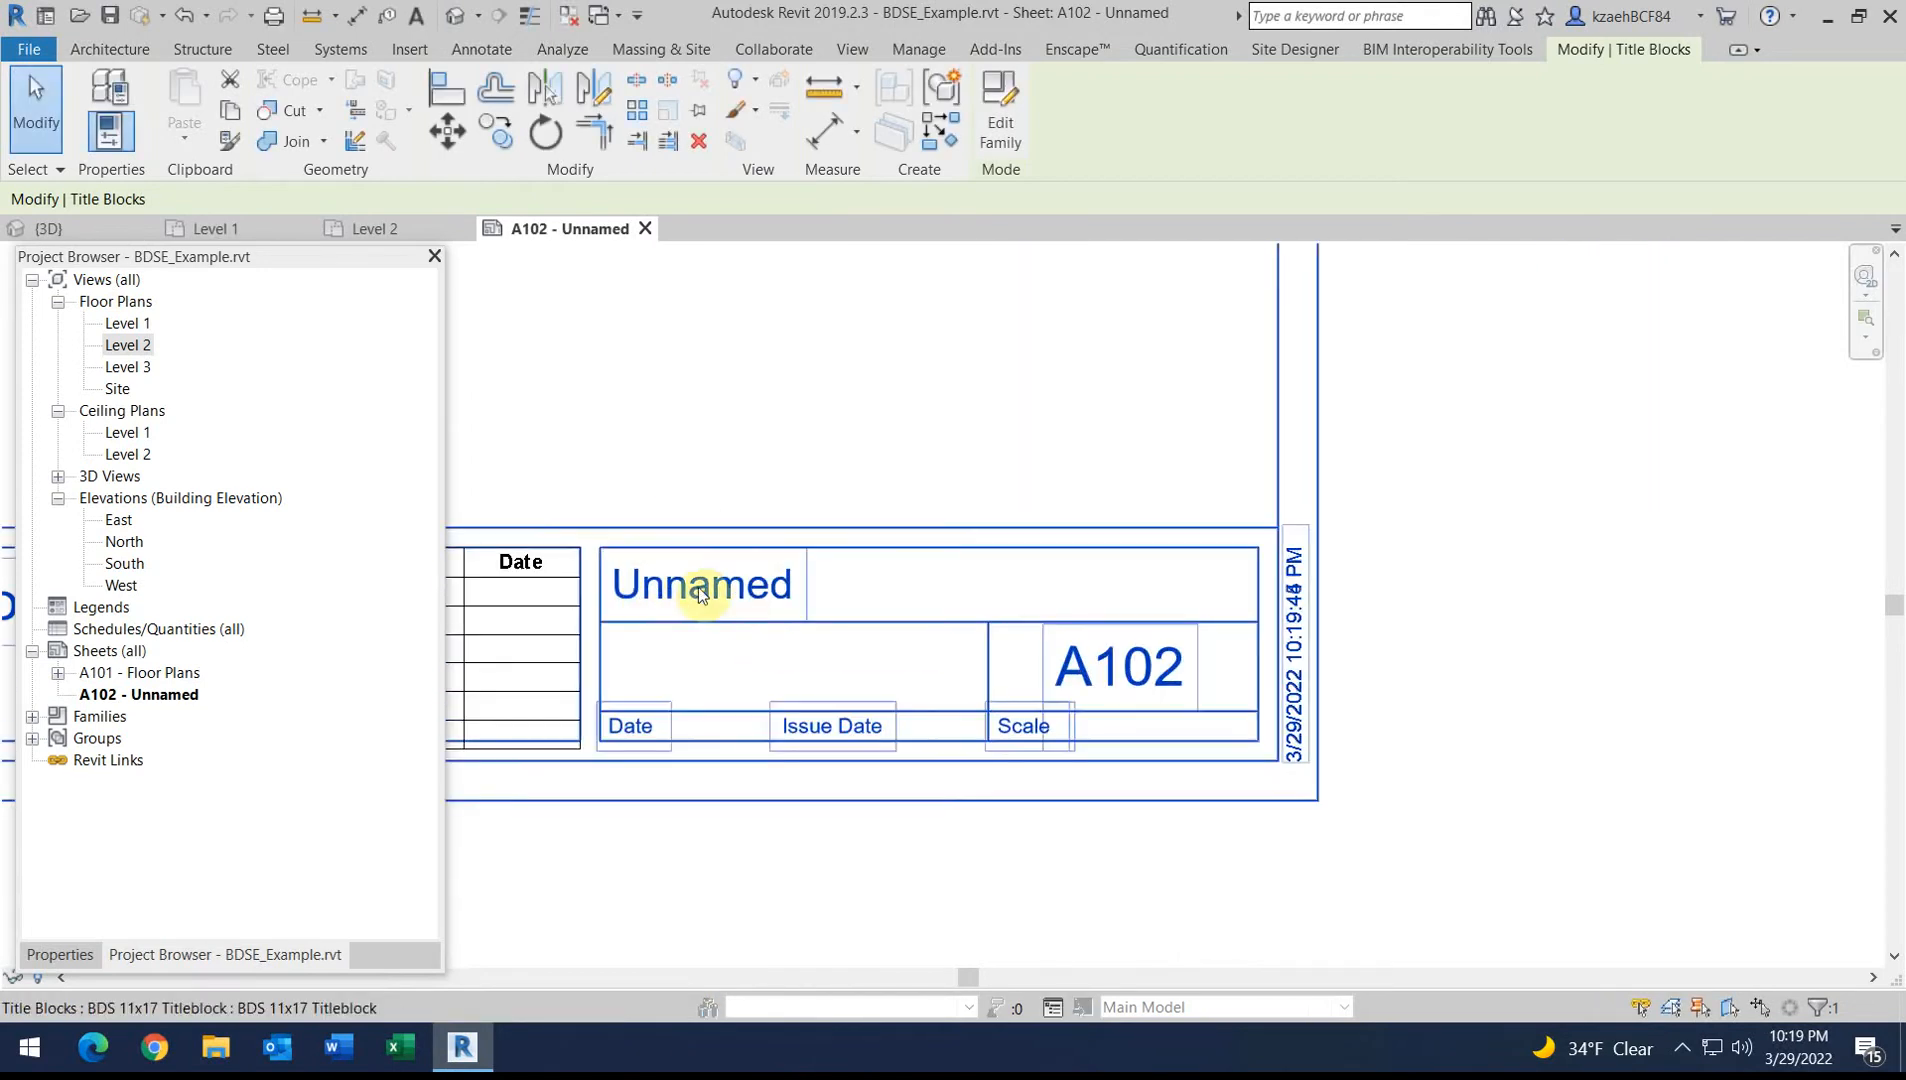
{"action": "left_click", "coordinate": [668, 580]}
{"action": "type", "text": "Floor Plans"}
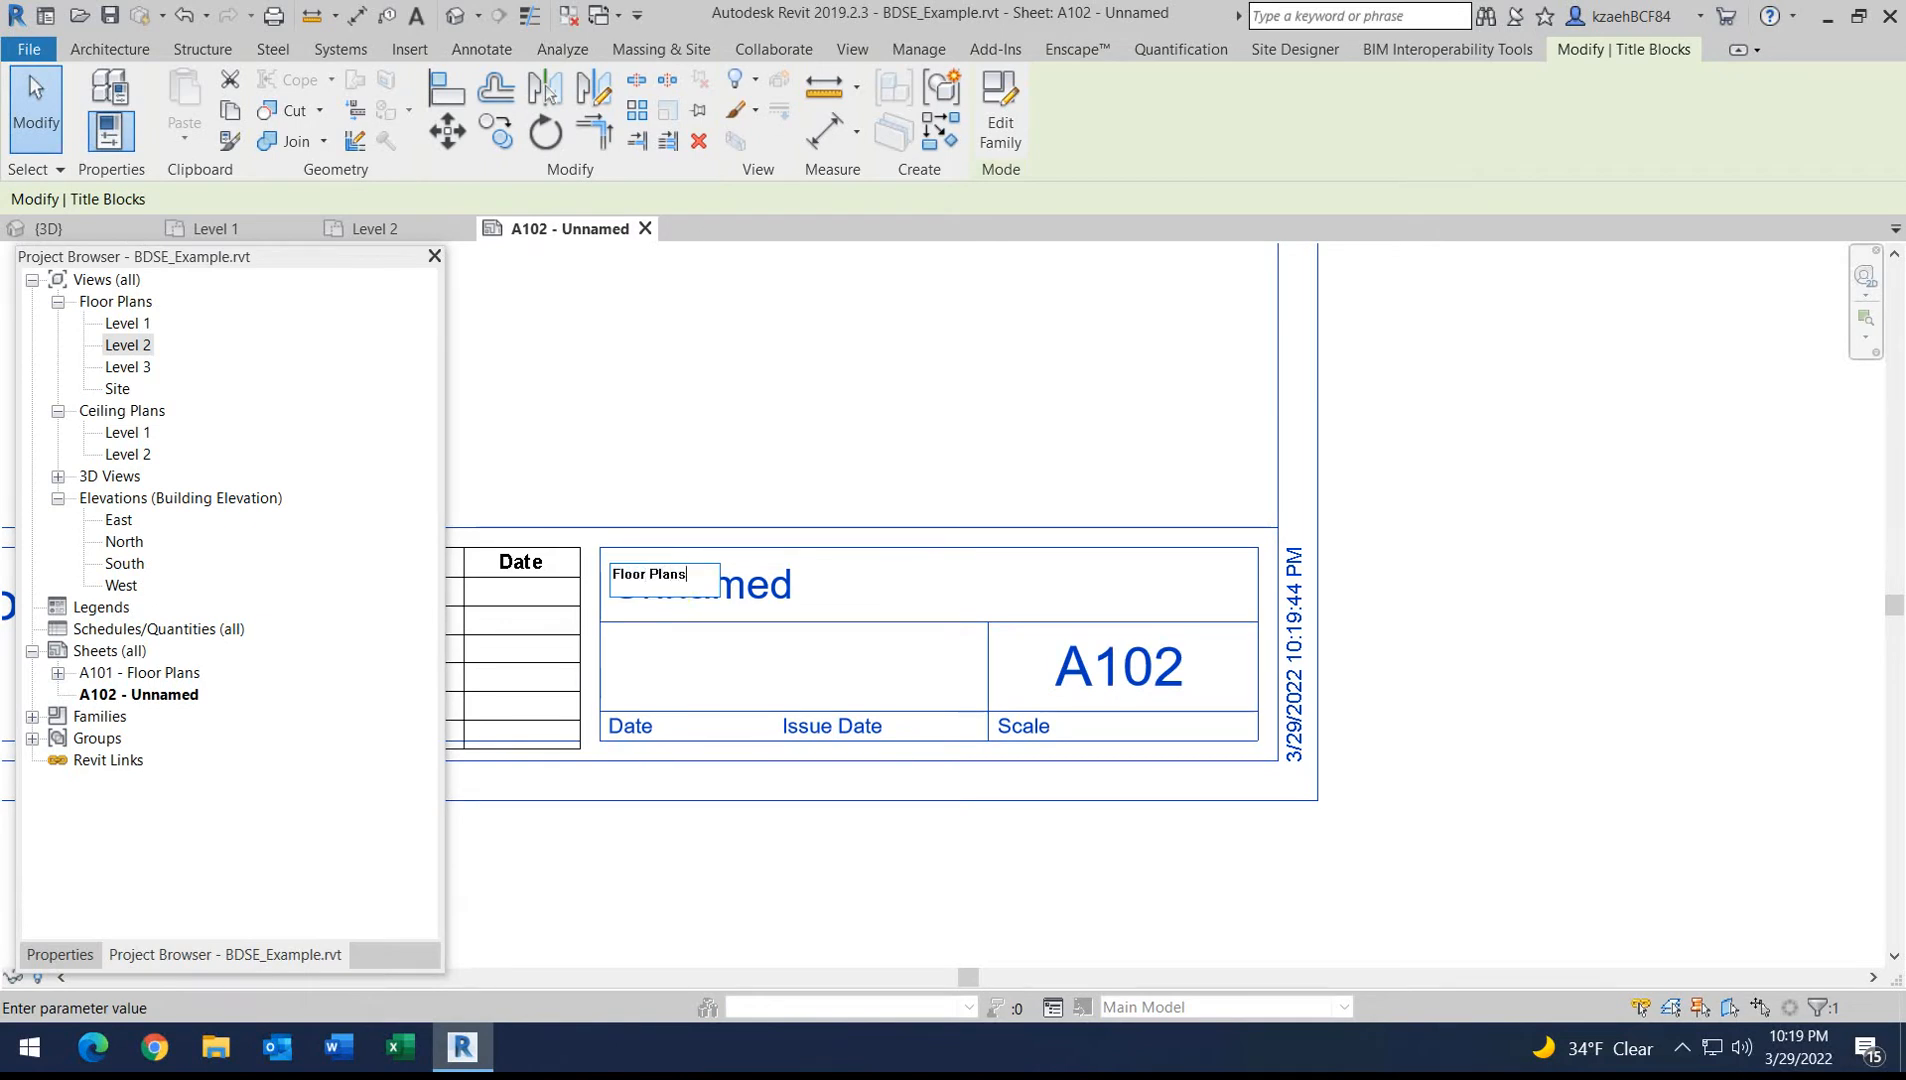
{"action": "key", "text": "Return"}
Try to place the Level 1 floor plan on the A102 sheet
{"action": "scroll", "coordinate": [808, 621], "scroll_direction": "down", "scroll_amount": 2}
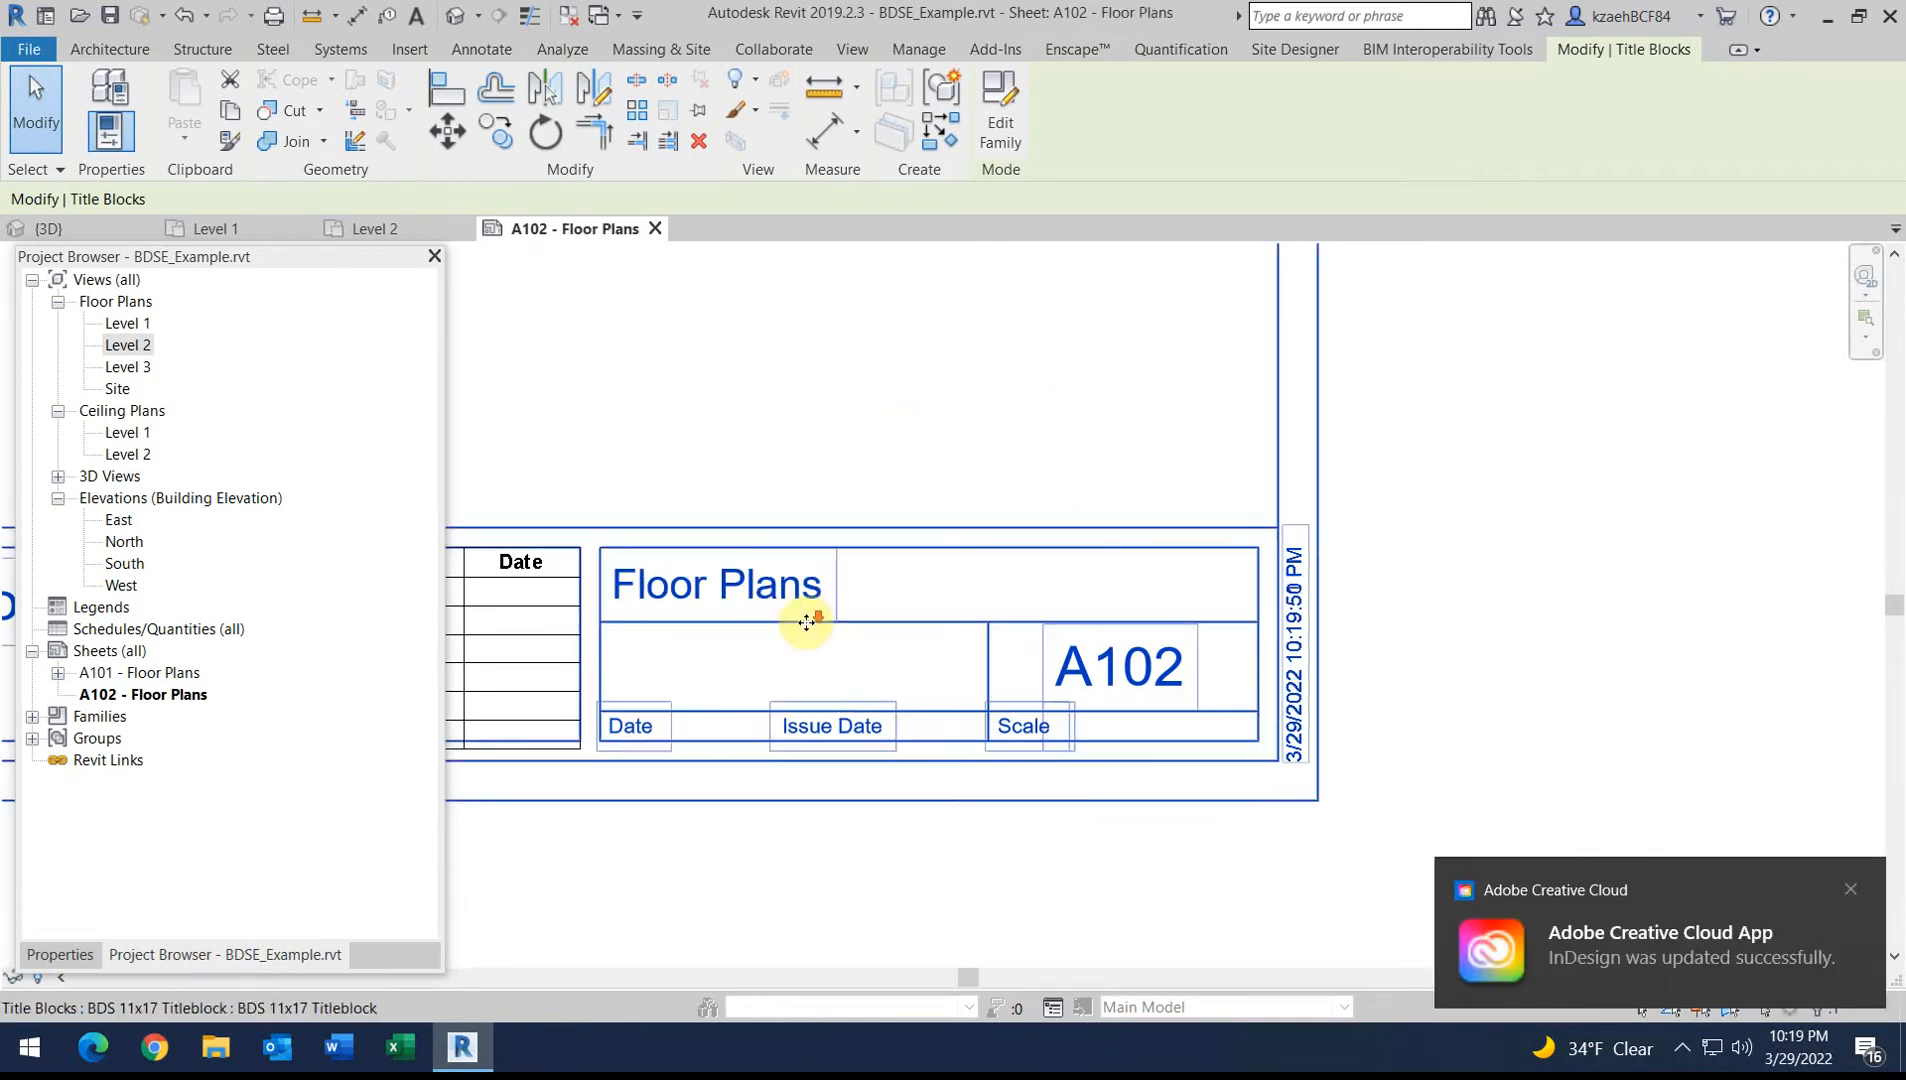
{"action": "middle_click_drag", "start_coordinate": [610, 676], "coordinate": [1123, 681]}
{"action": "scroll", "coordinate": [664, 617], "scroll_direction": "down", "scroll_amount": 3}
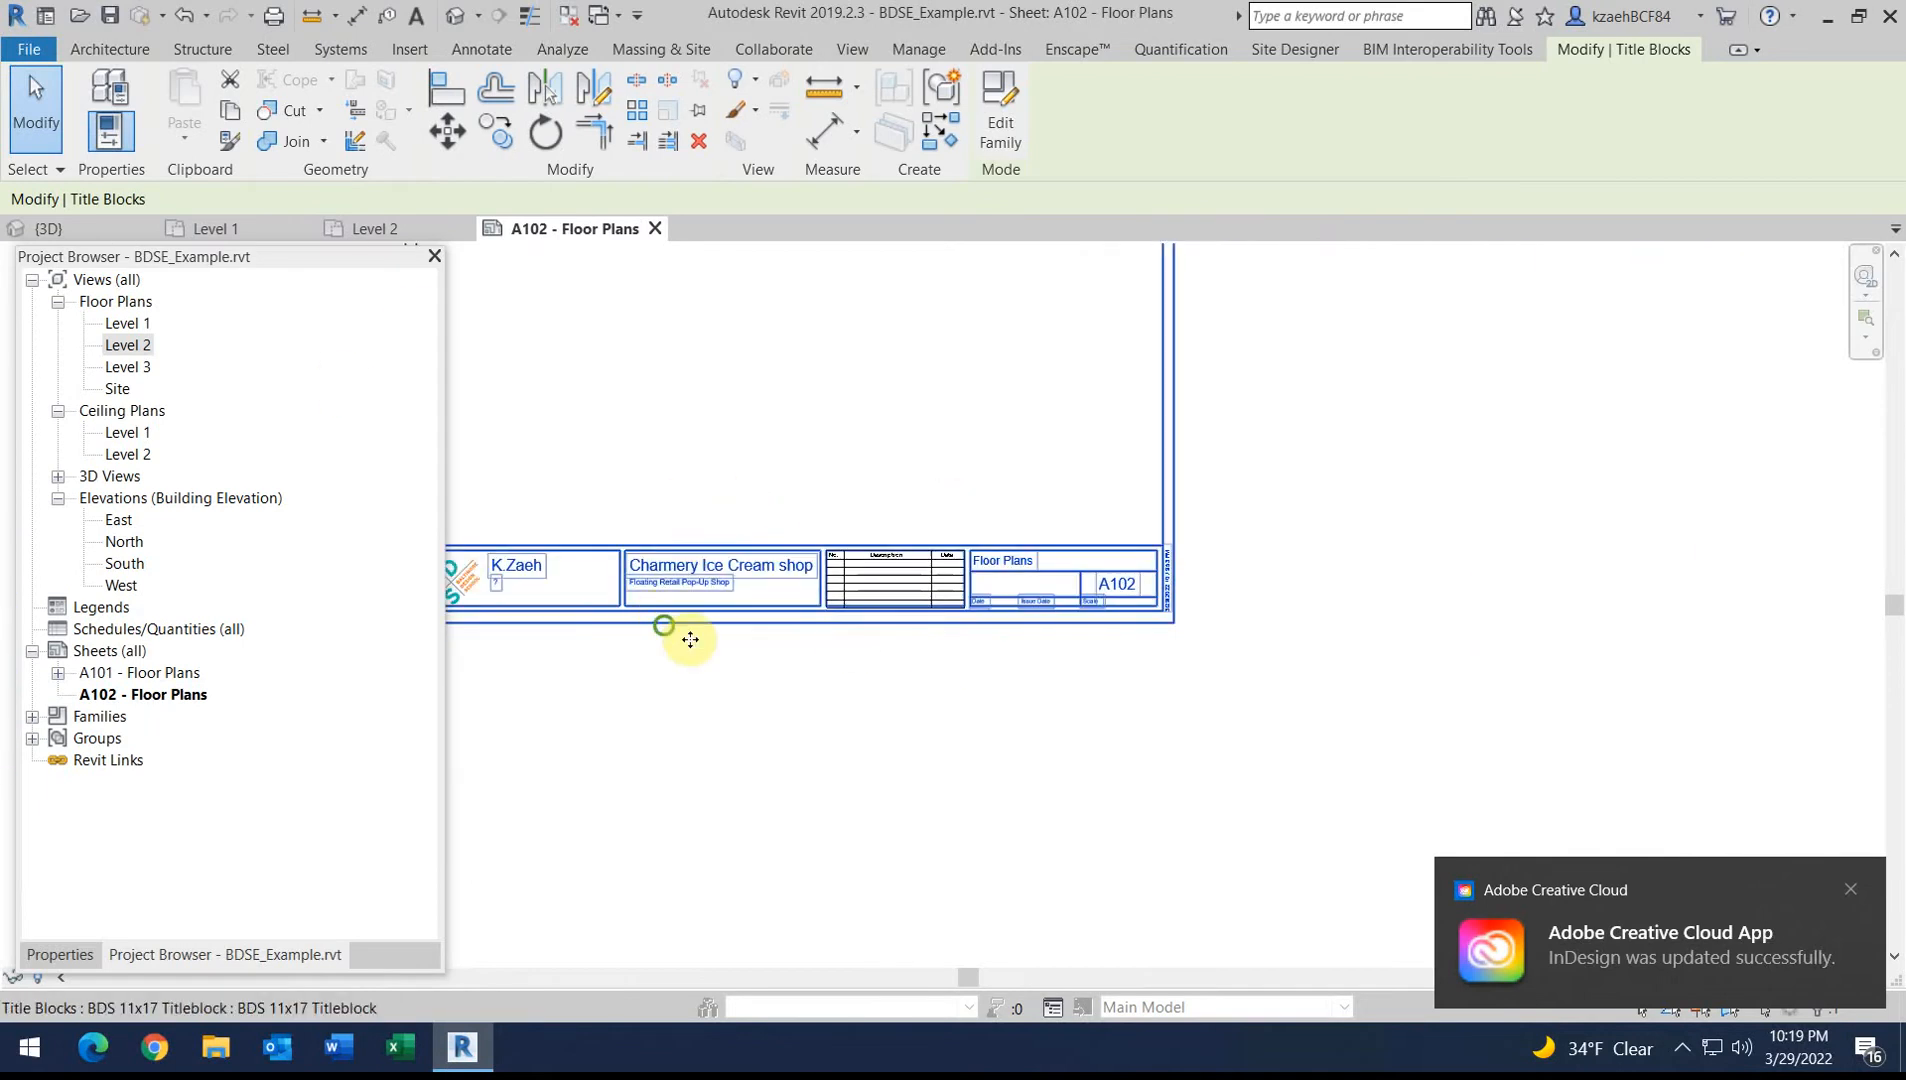
{"action": "middle_click_drag", "start_coordinate": [664, 617], "coordinate": [853, 747]}
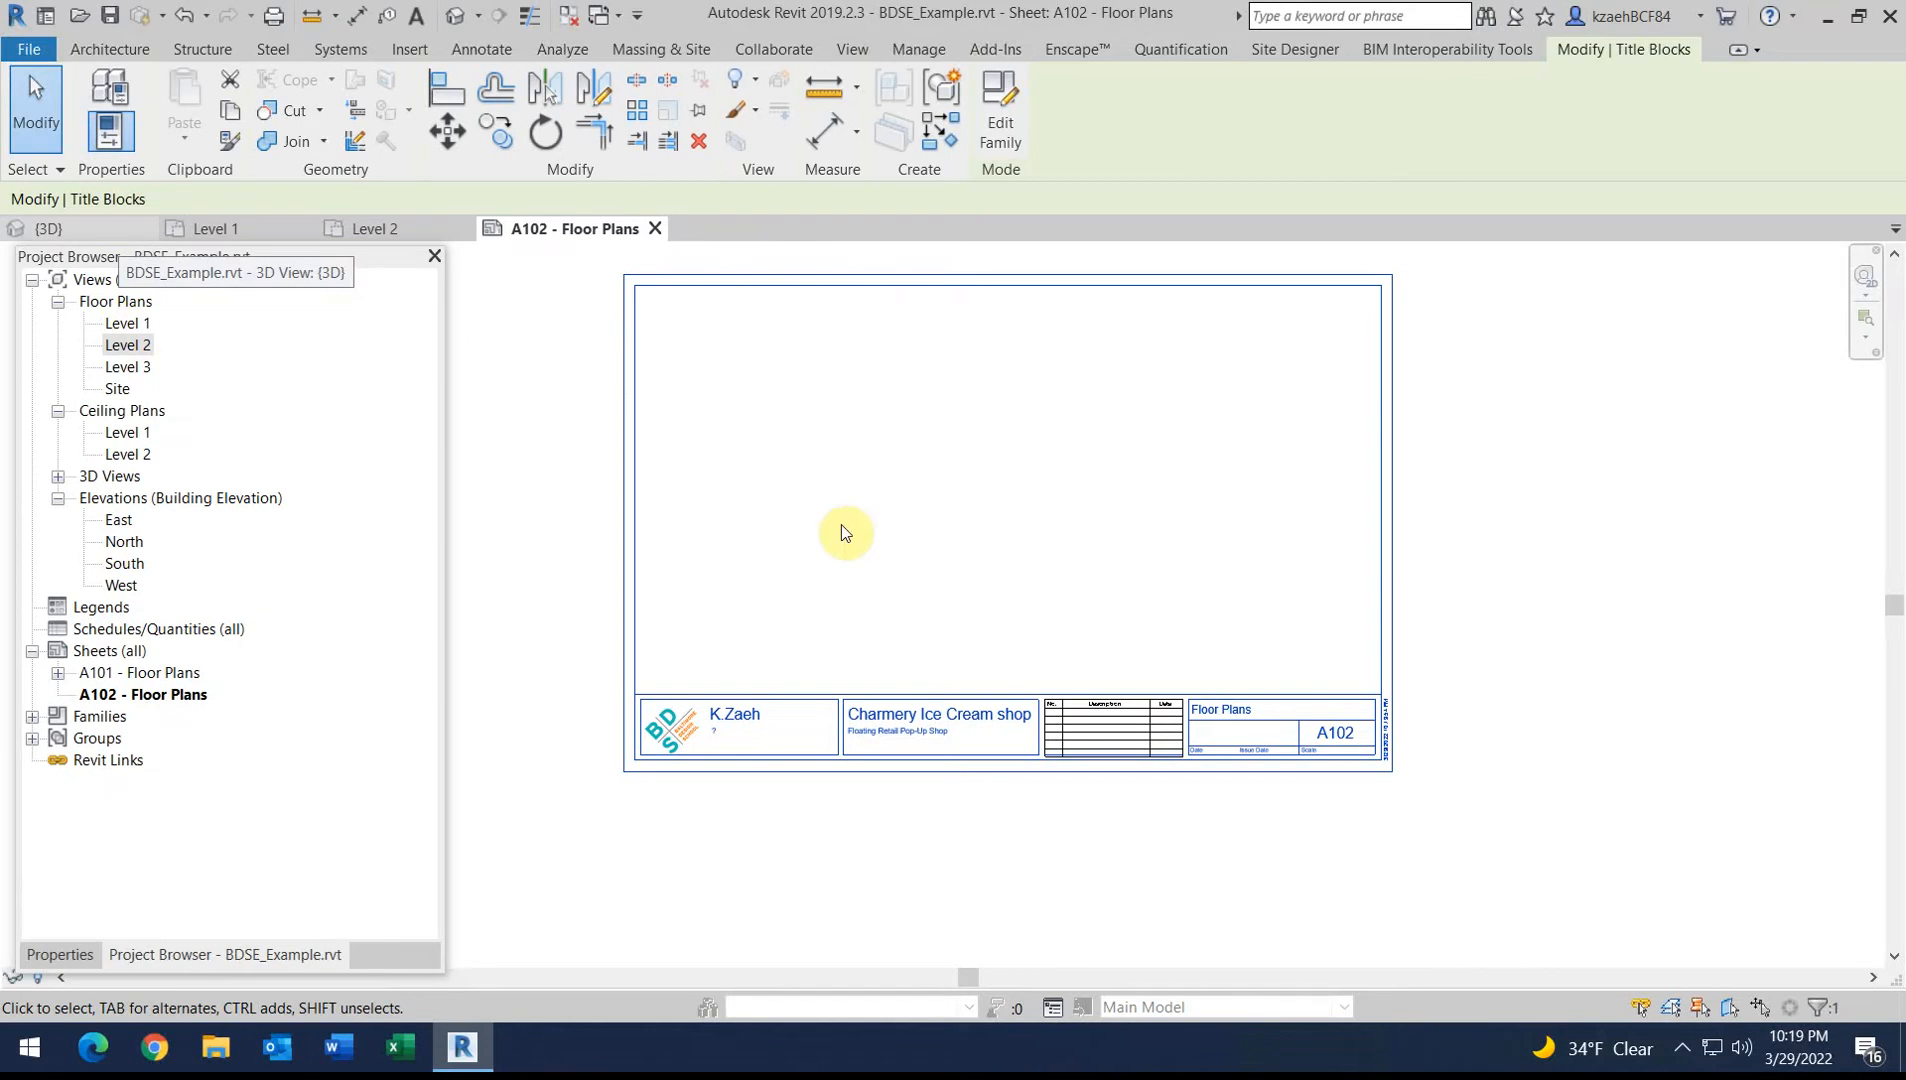
{"action": "left_click", "coordinate": [127, 324]}
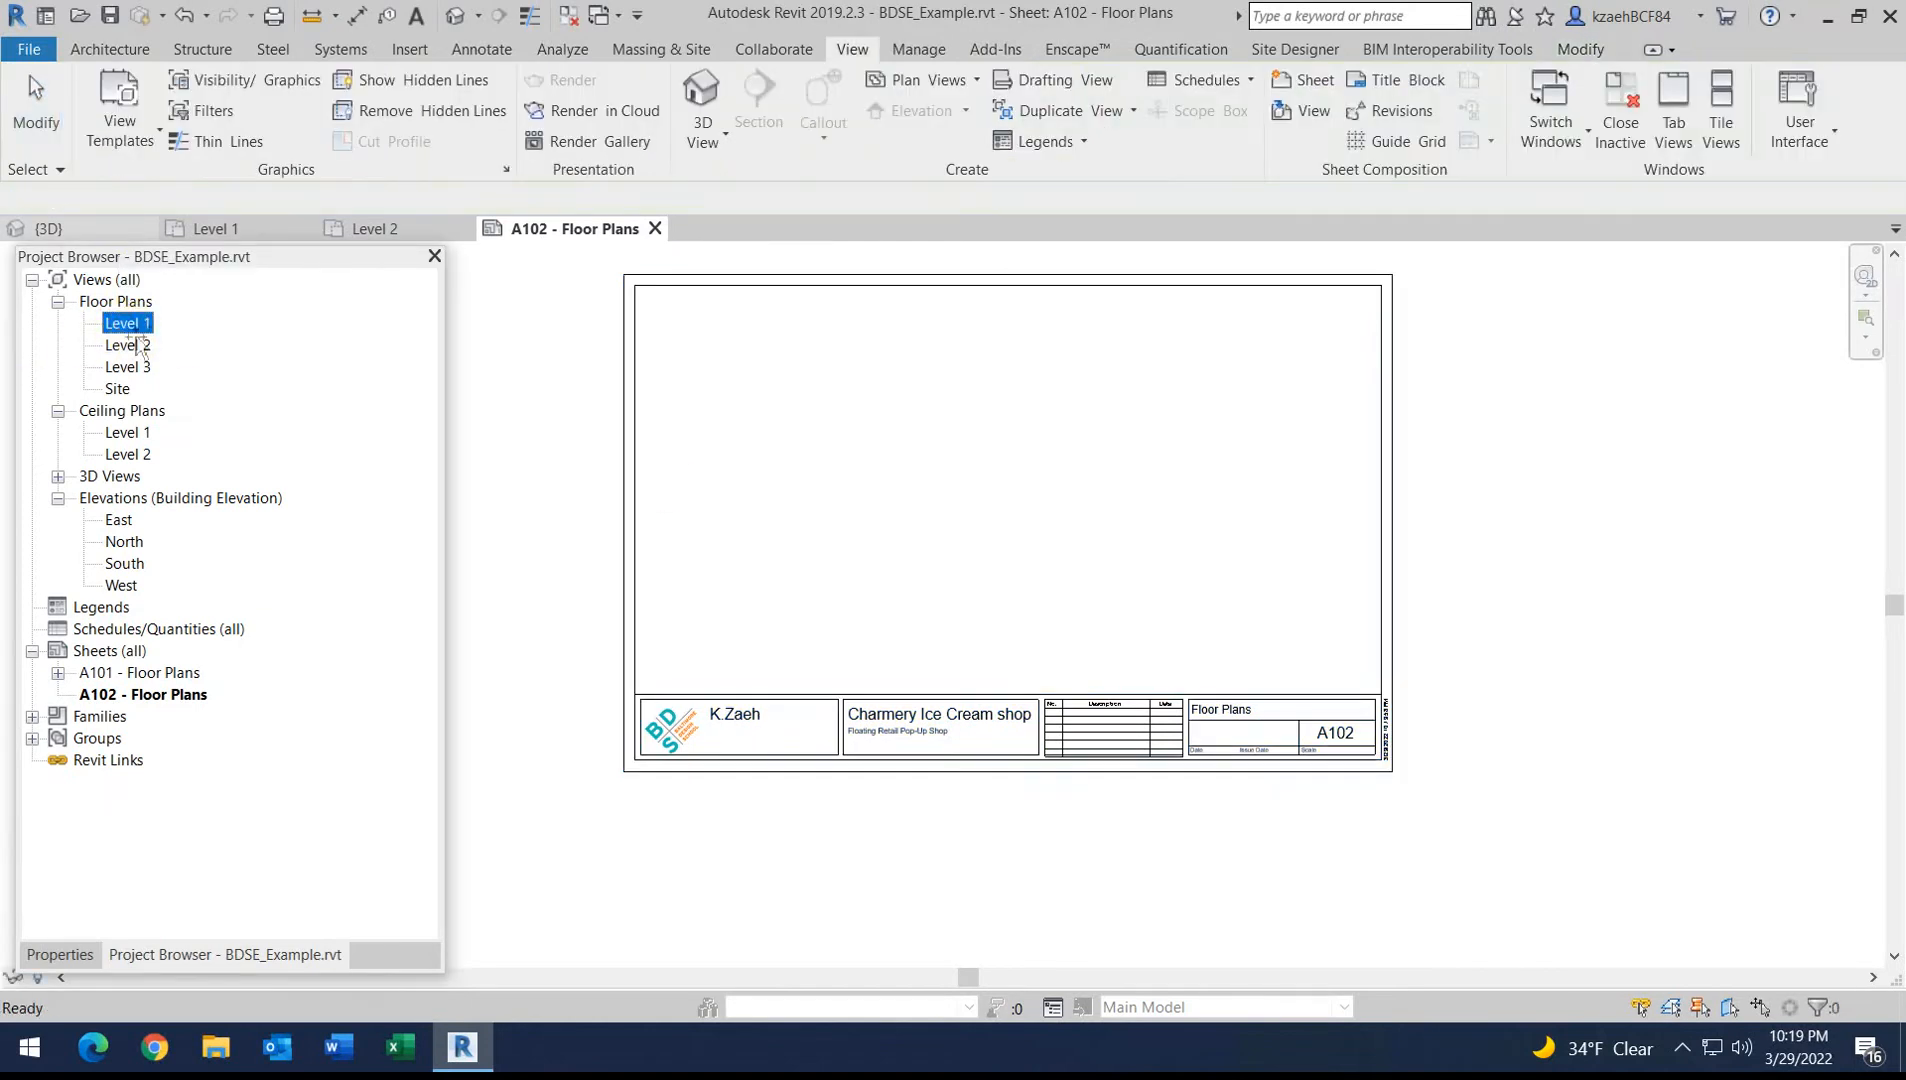
{"action": "left_click_drag", "start_coordinate": [929, 462], "coordinate": [935, 487]}
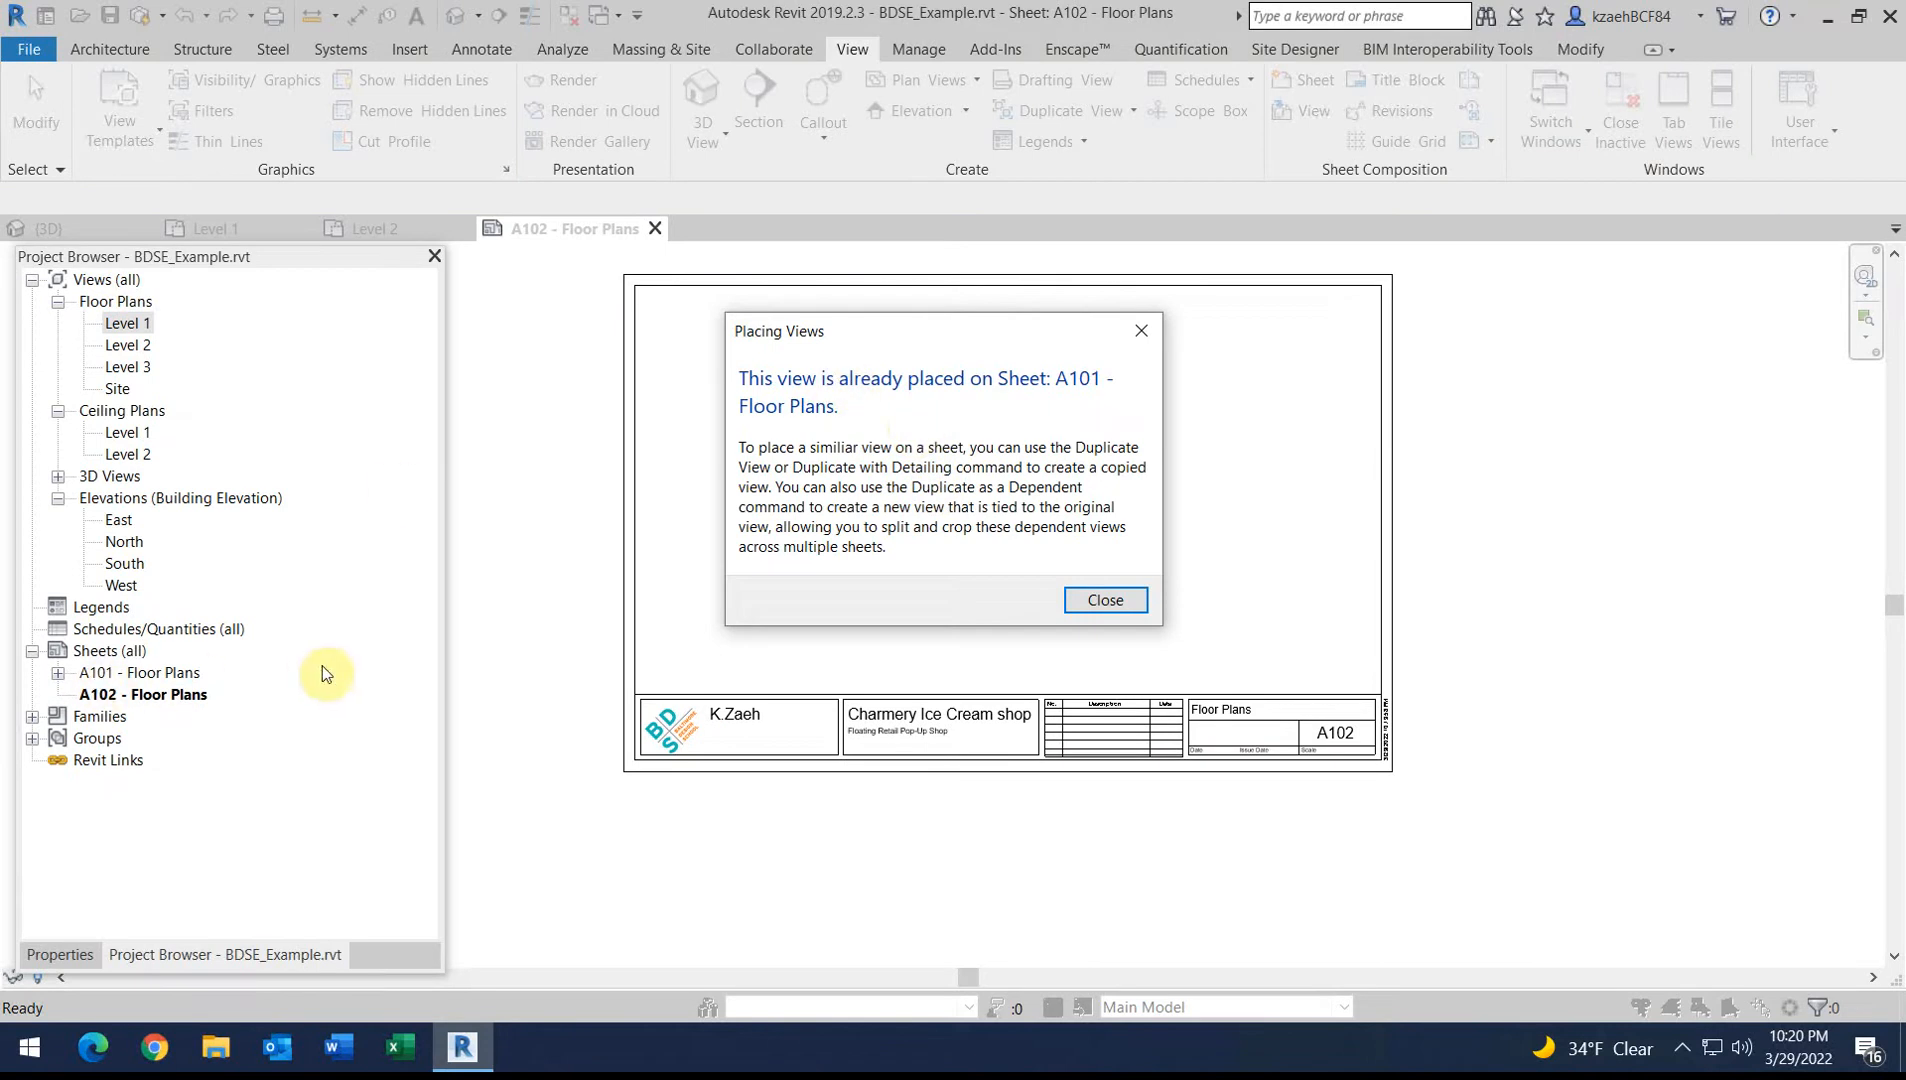
{"action": "left_click", "coordinate": [1105, 600]}
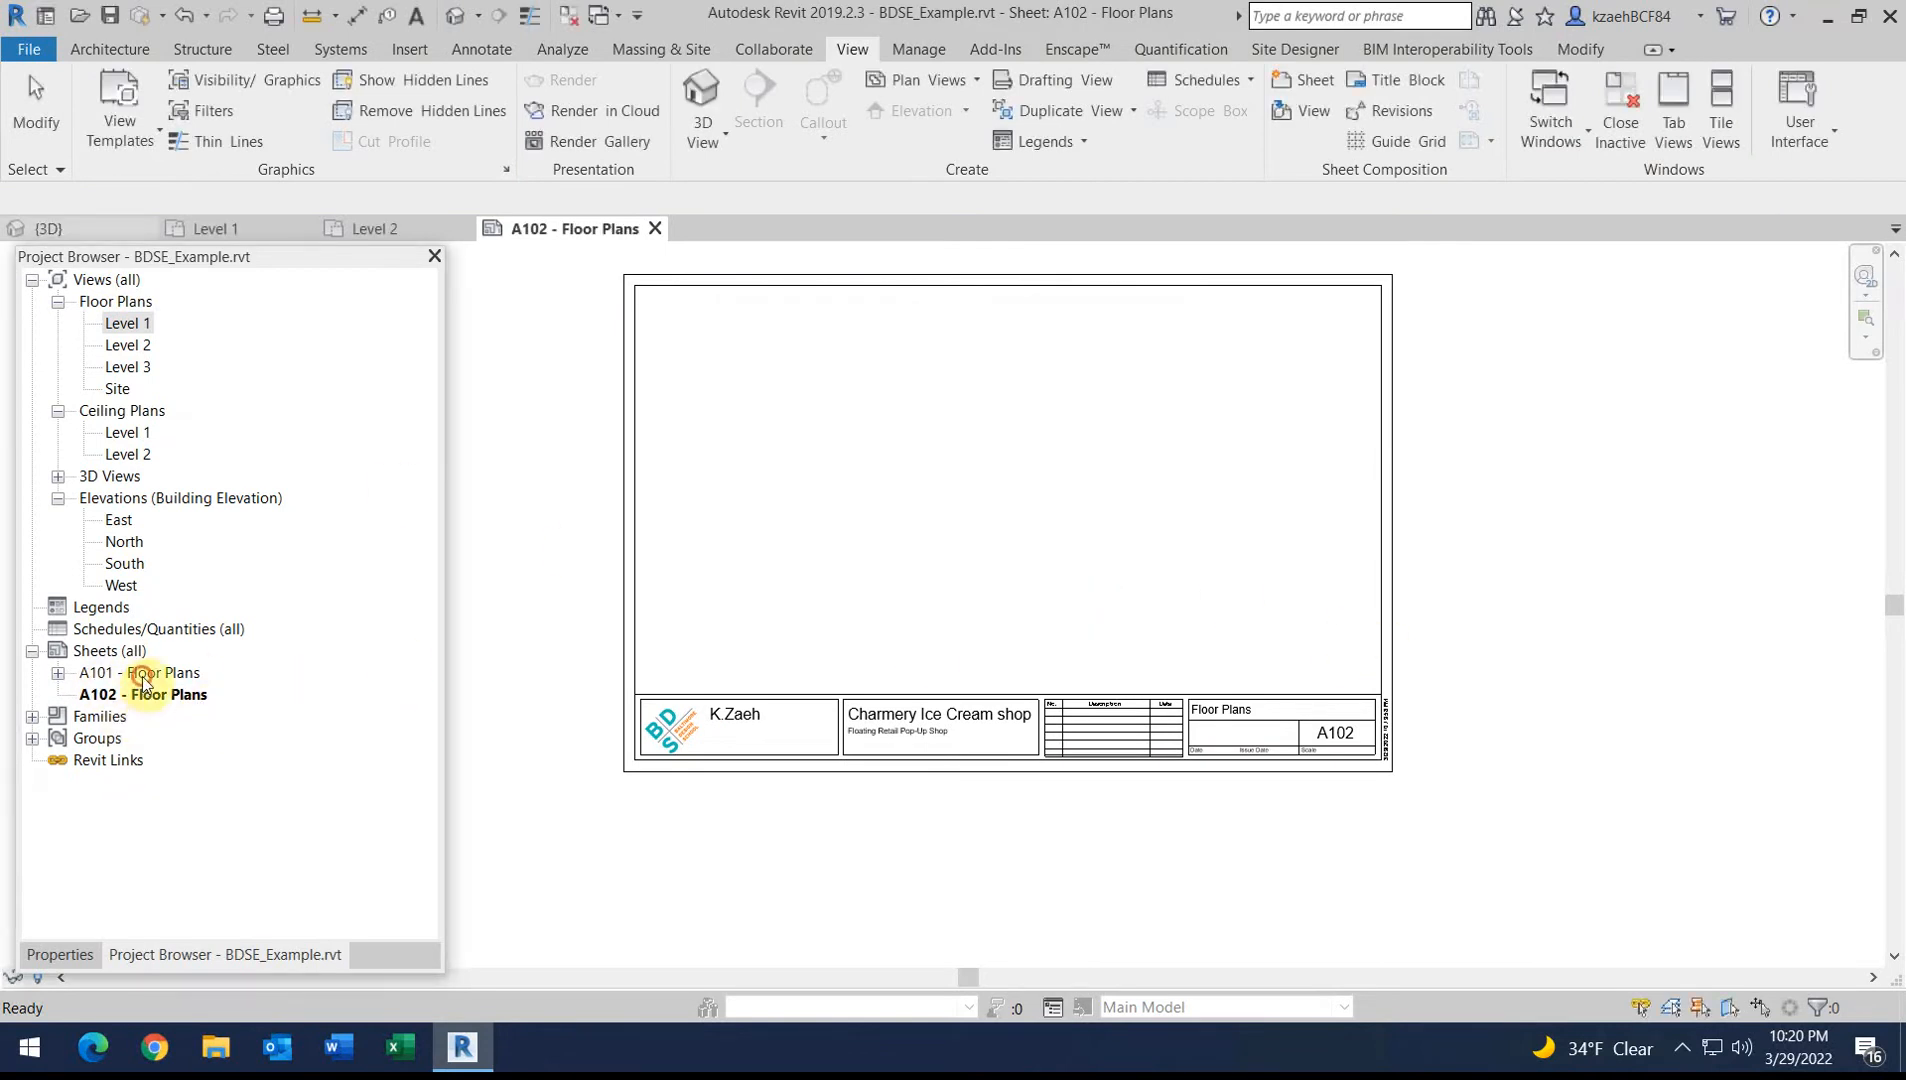
Delete the old A101 - Floor Plans sheet from the project
{"action": "right_click", "coordinate": [173, 680]}
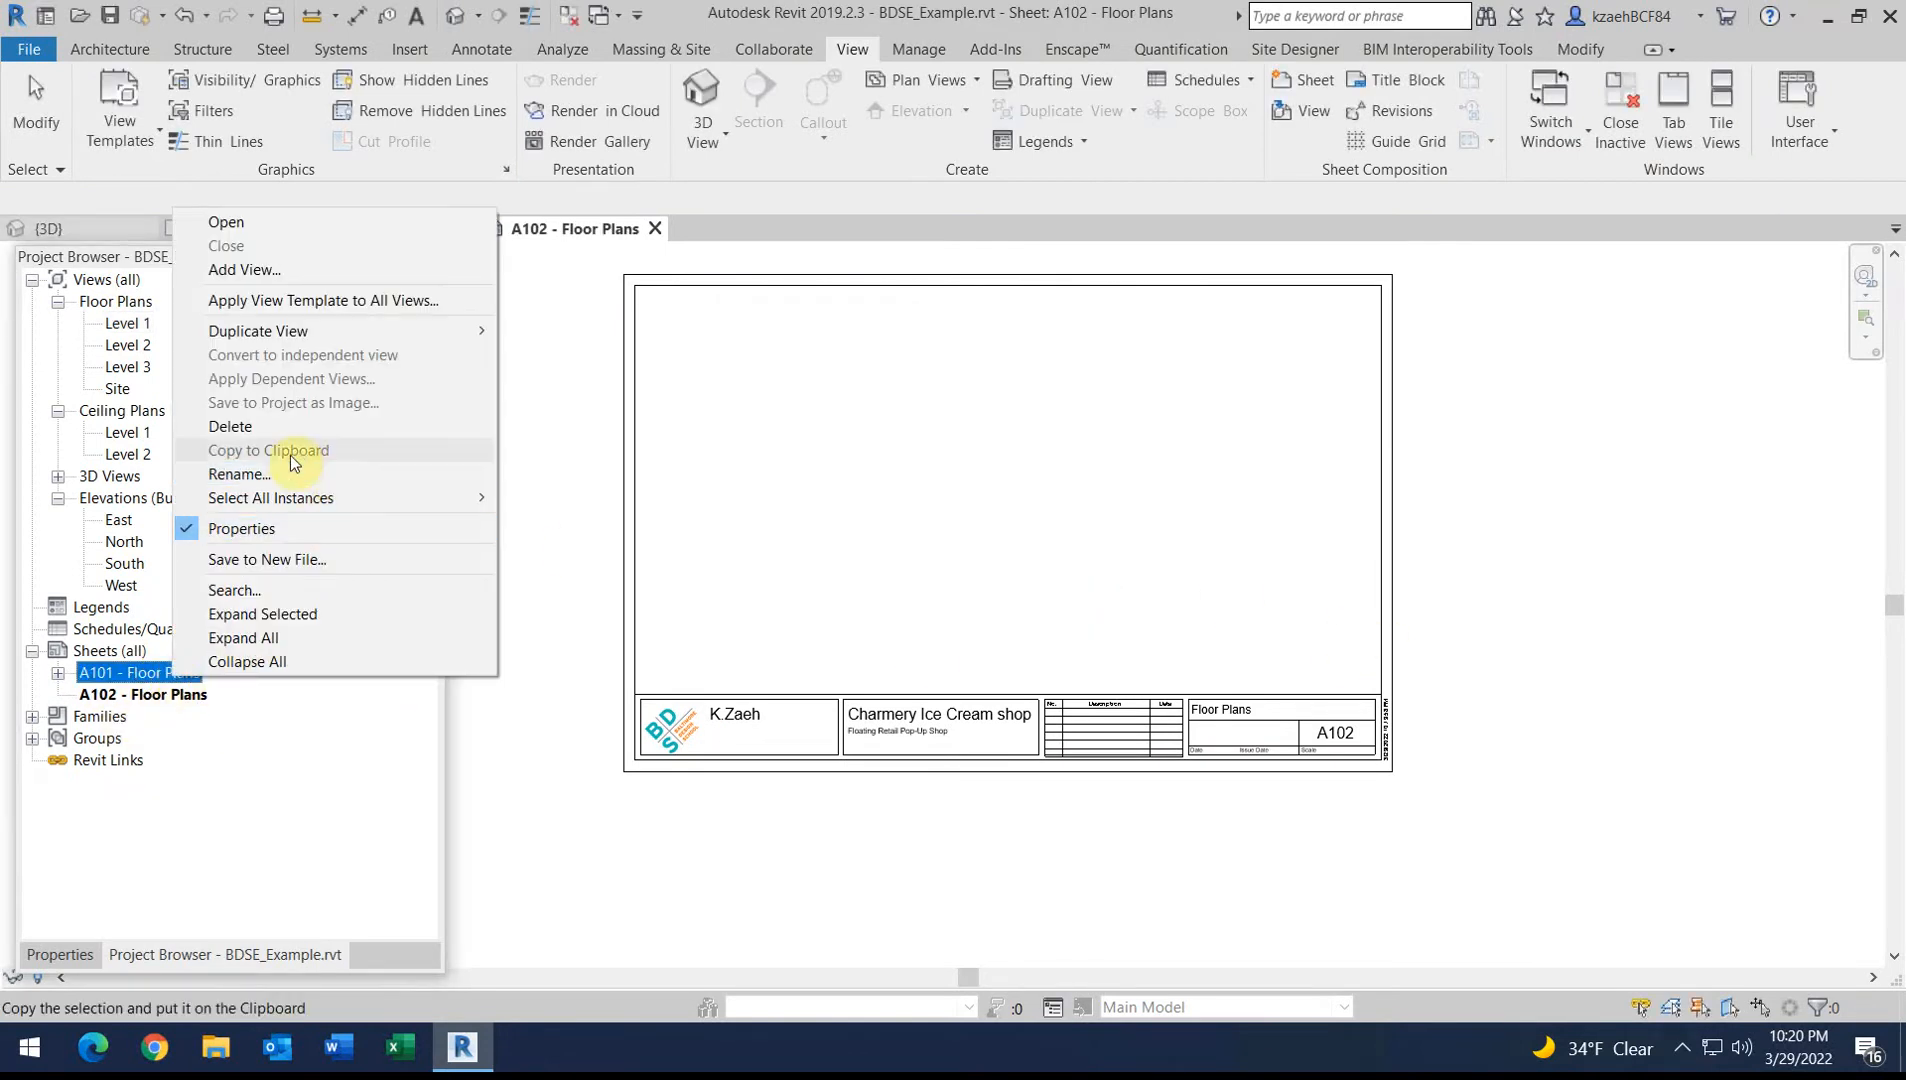
{"action": "left_click", "coordinate": [252, 427]}
{"action": "left_click", "coordinate": [118, 676]}
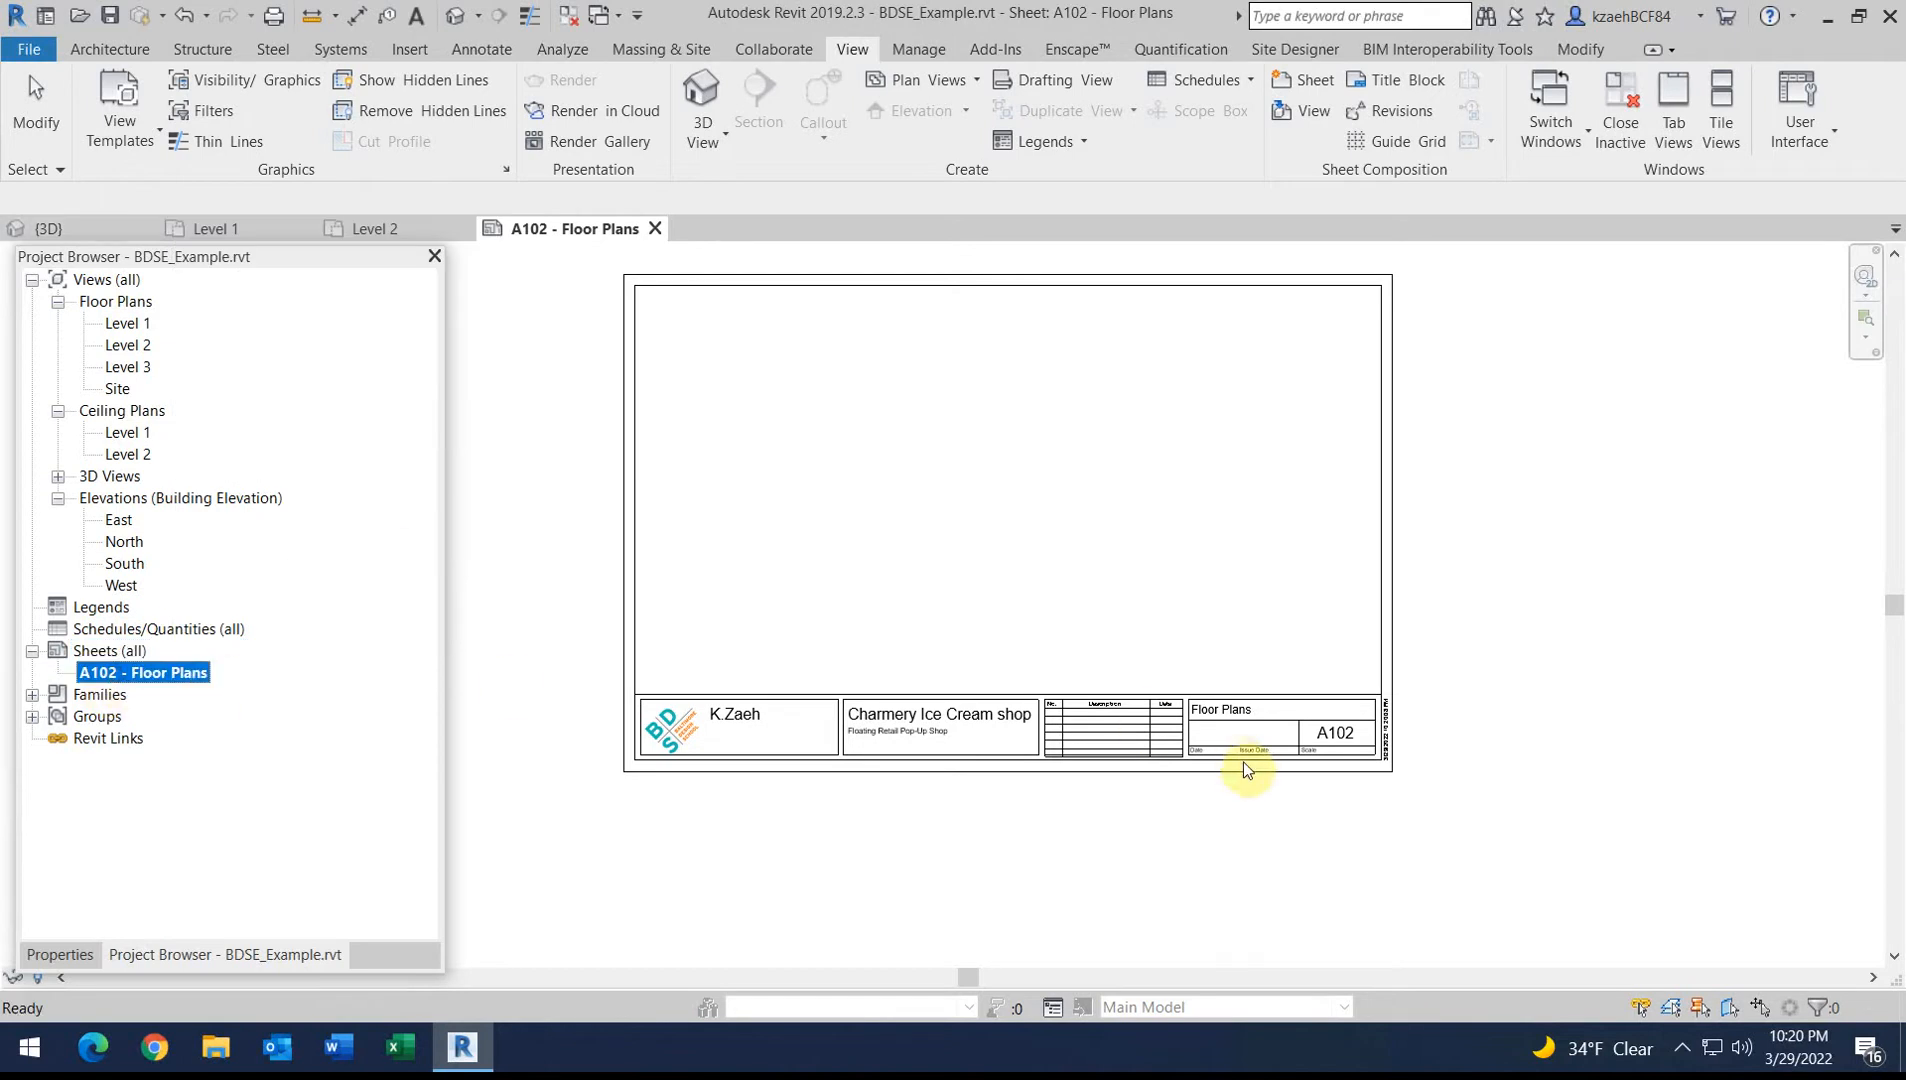
Change the new sheet's number in the title block to A101
{"action": "scroll", "coordinate": [1340, 752], "scroll_direction": "up", "scroll_amount": 4}
{"action": "left_click", "coordinate": [1368, 712]}
{"action": "left_click", "coordinate": [1373, 710]}
{"action": "left_click_drag", "start_coordinate": [1366, 712], "coordinate": [1305, 714]}
{"action": "type", "text": "1"}
{"action": "left_click", "coordinate": [1446, 583]}
{"action": "scroll", "coordinate": [732, 634], "scroll_direction": "down", "scroll_amount": 3}
{"action": "scroll", "coordinate": [855, 605], "scroll_direction": "down", "scroll_amount": 4}
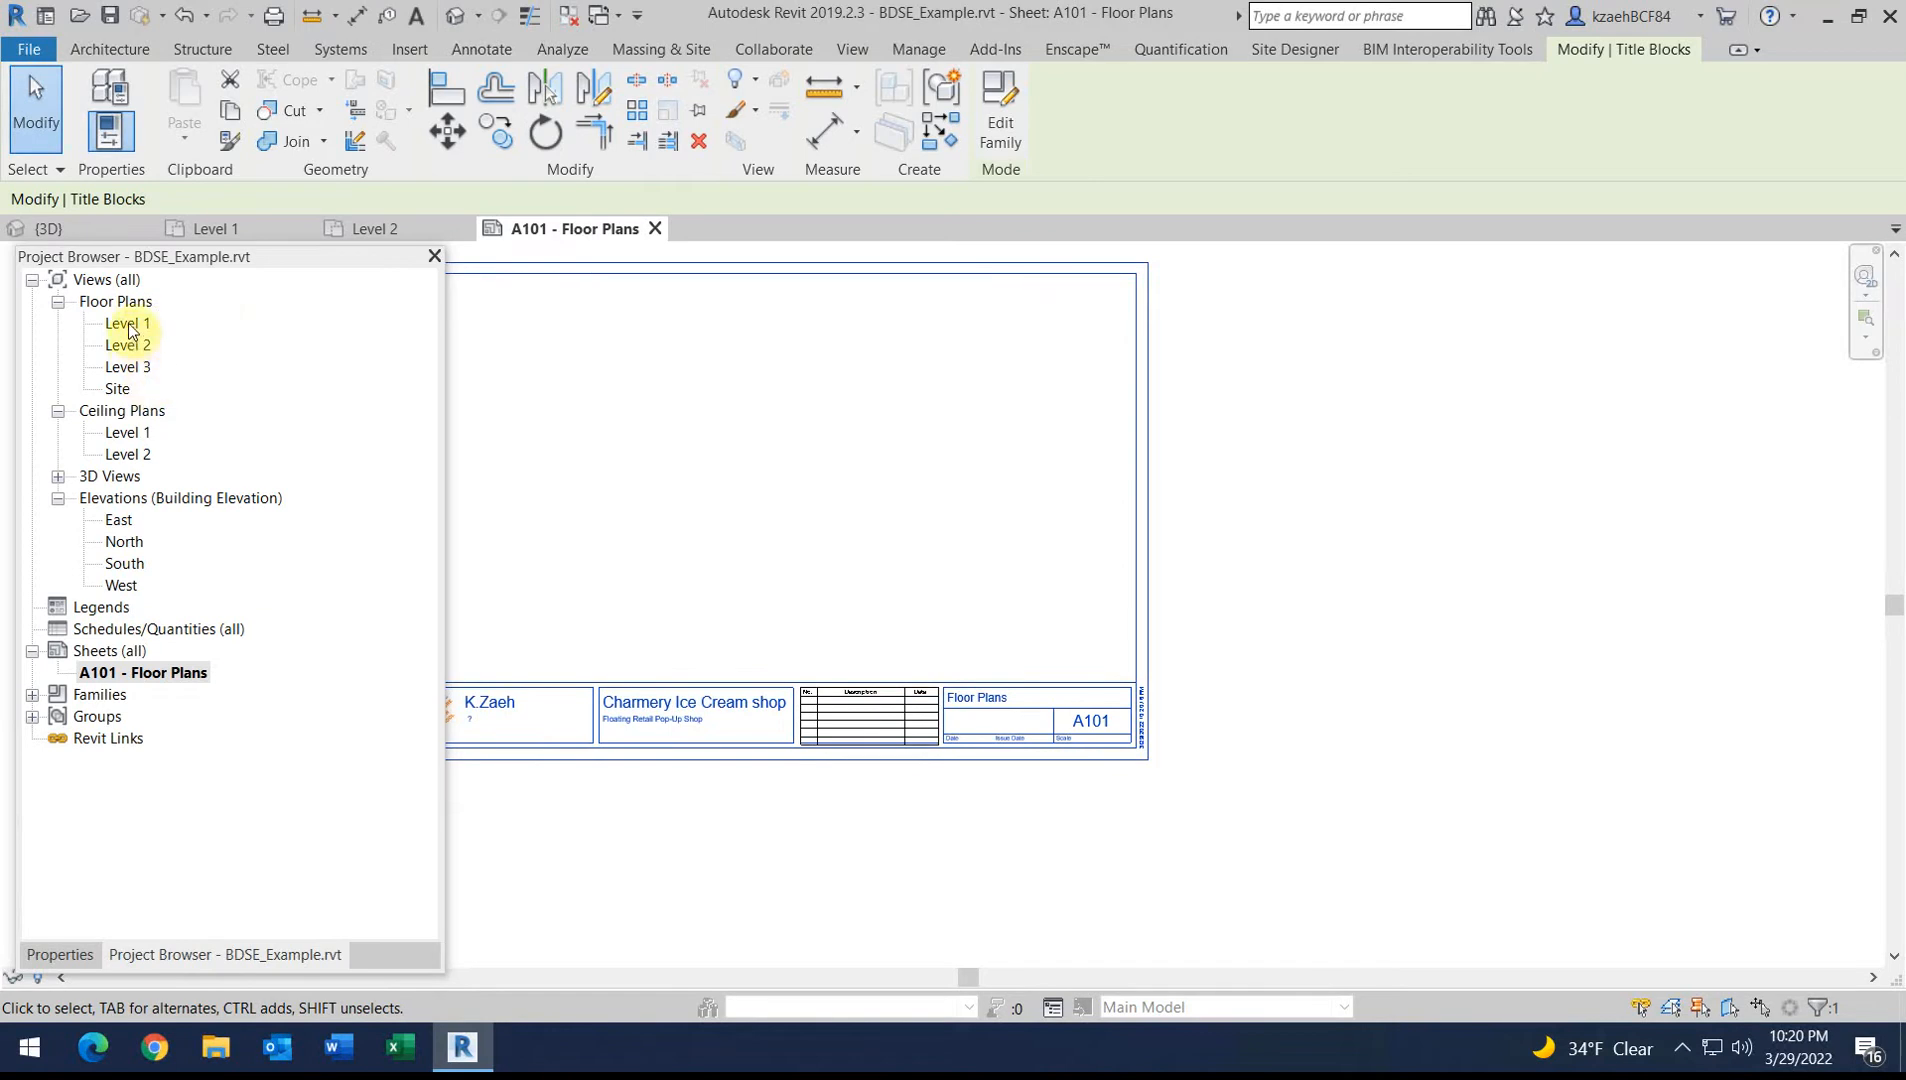
{"action": "middle_click_drag", "start_coordinate": [880, 447], "coordinate": [992, 462]}
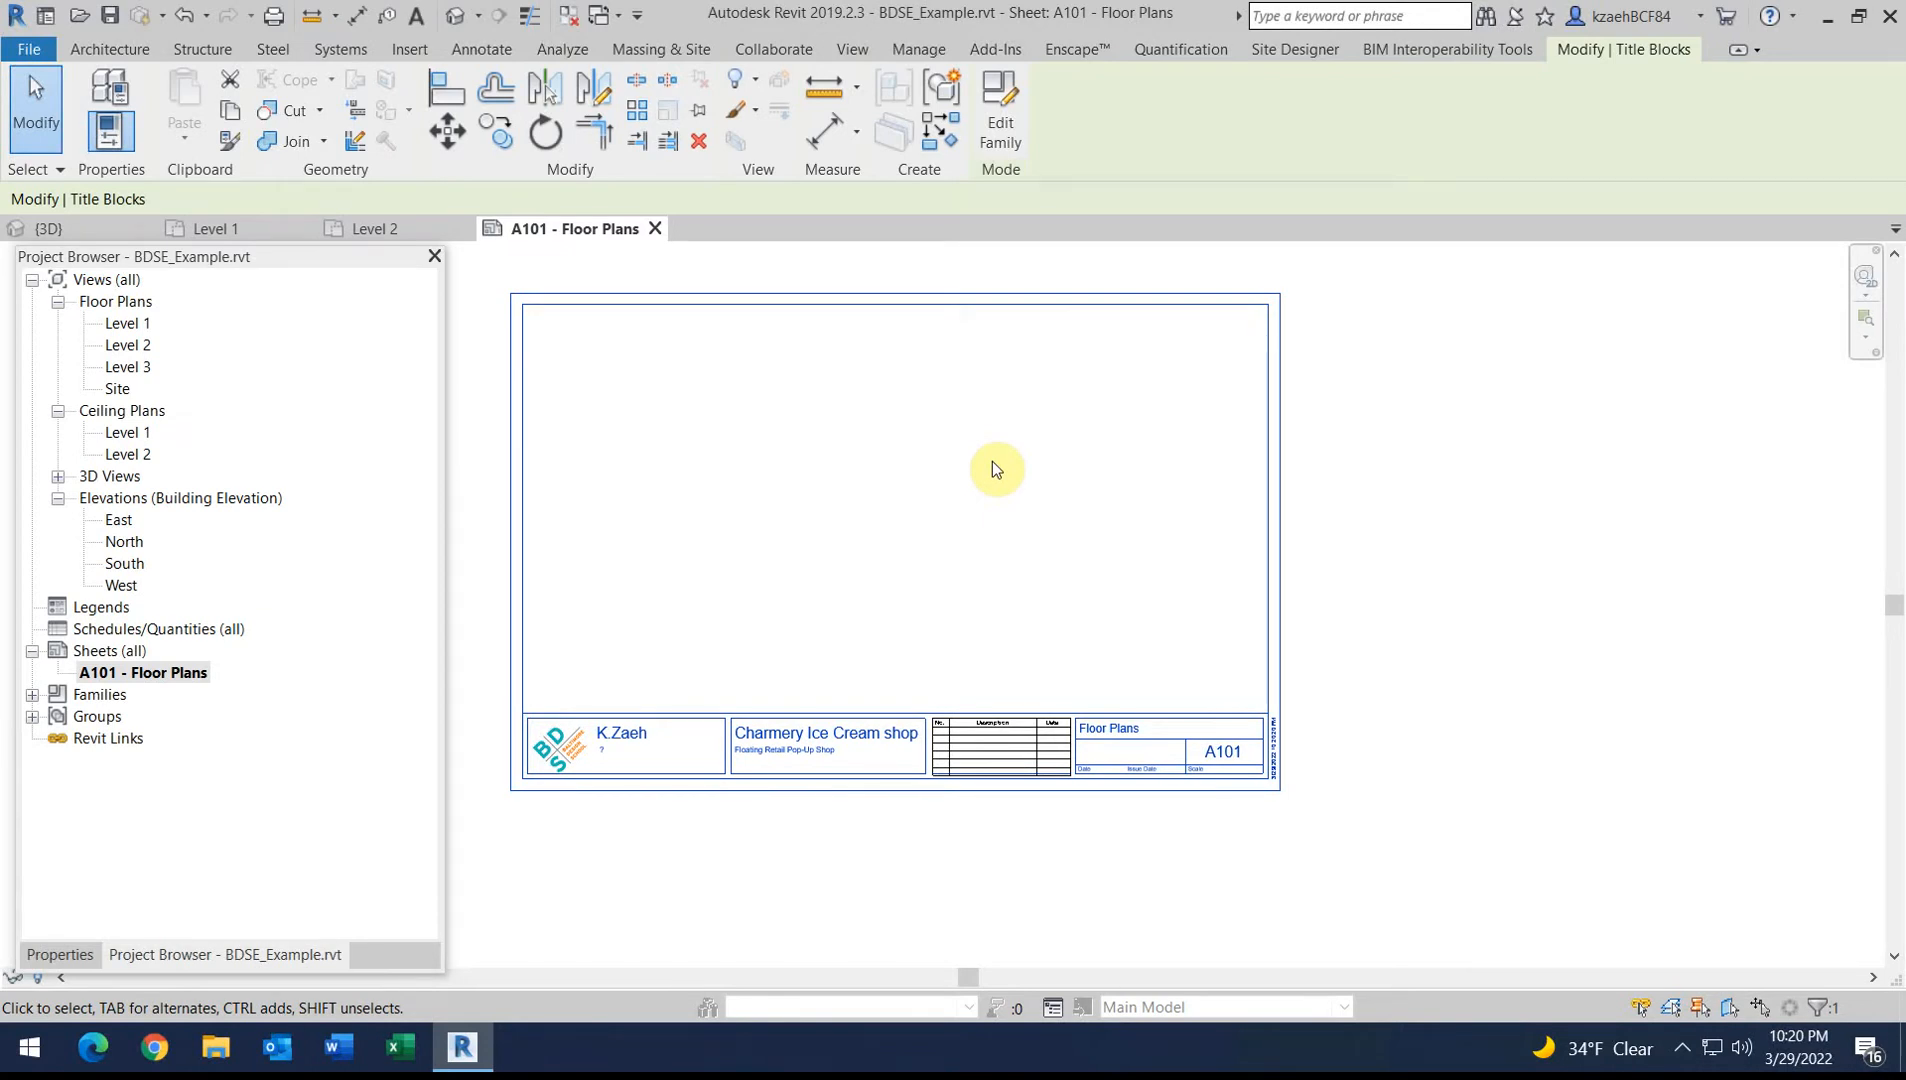
Duplicate the Level 1 floor plan with detailing and delete the resulting copy
{"action": "left_click", "coordinate": [124, 327]}
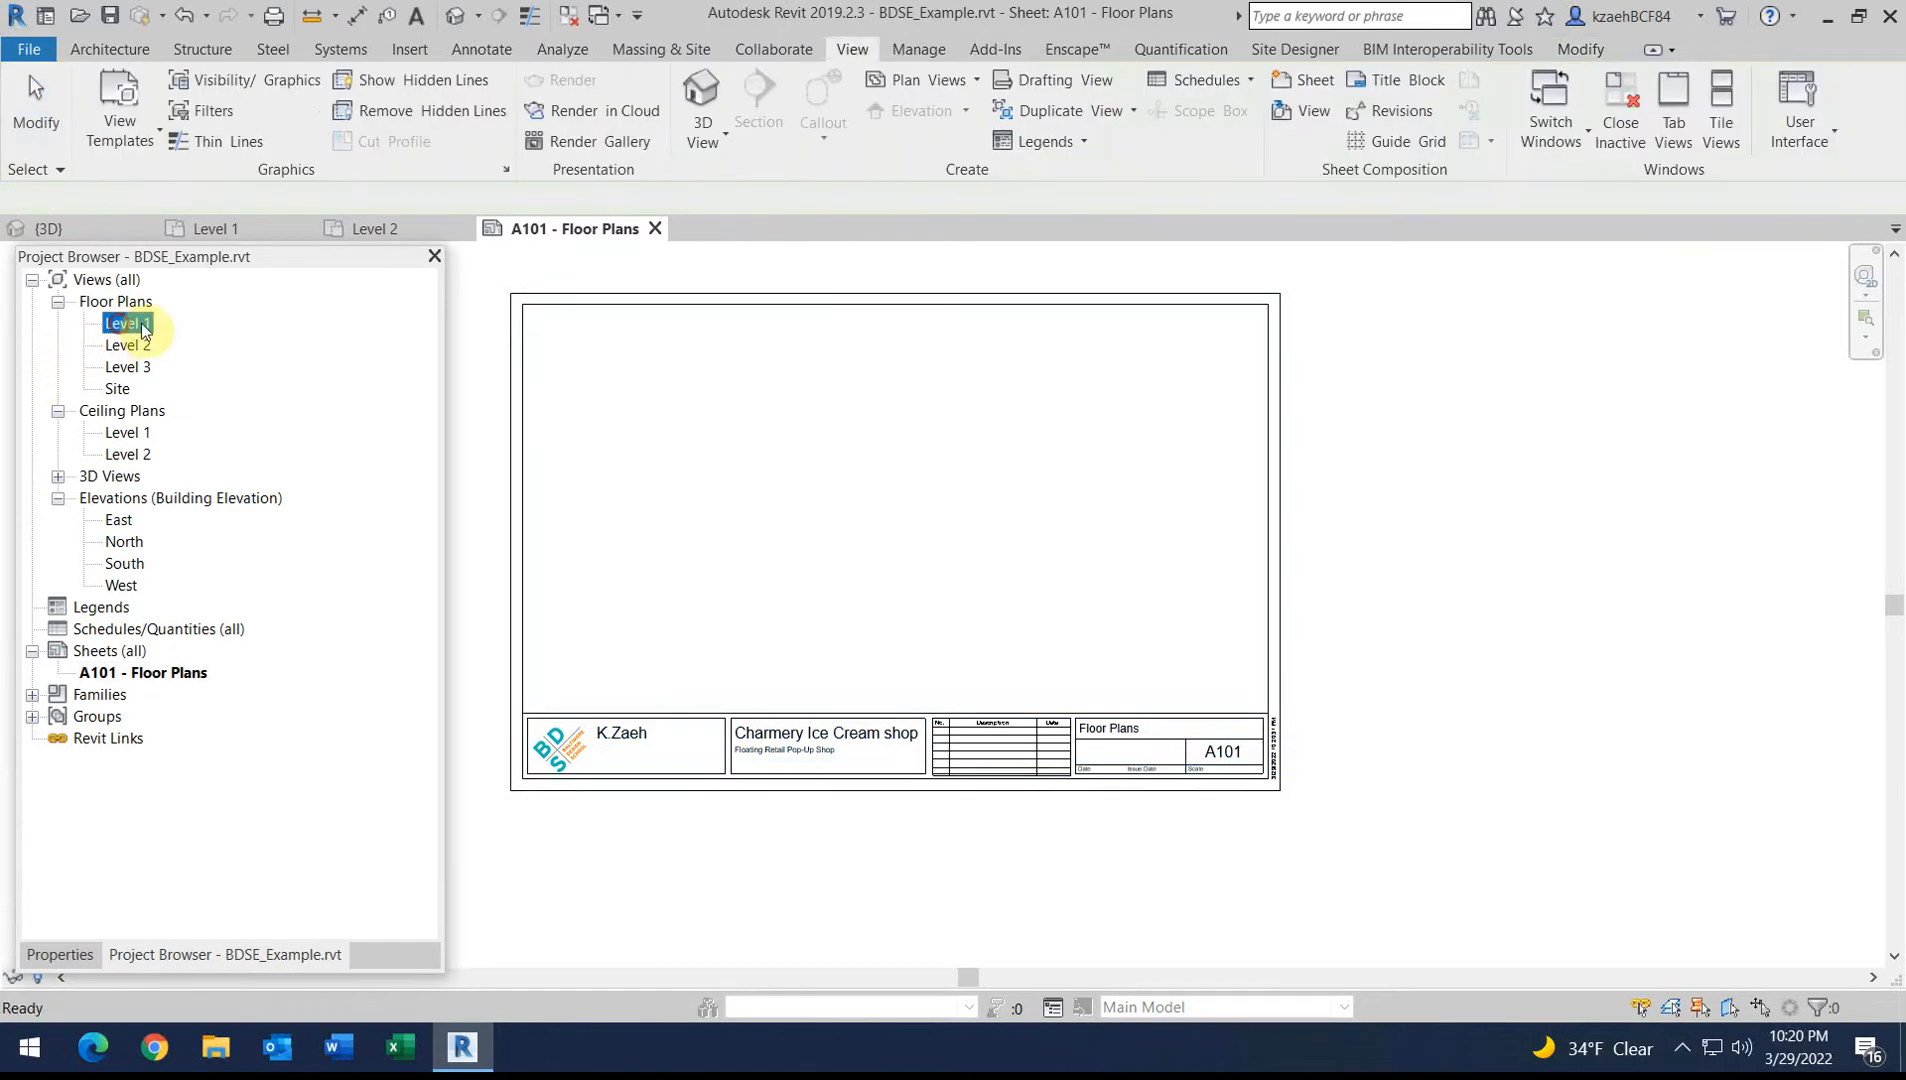
{"action": "right_click", "coordinate": [135, 327]}
{"action": "mouse_move", "coordinate": [240, 505]}
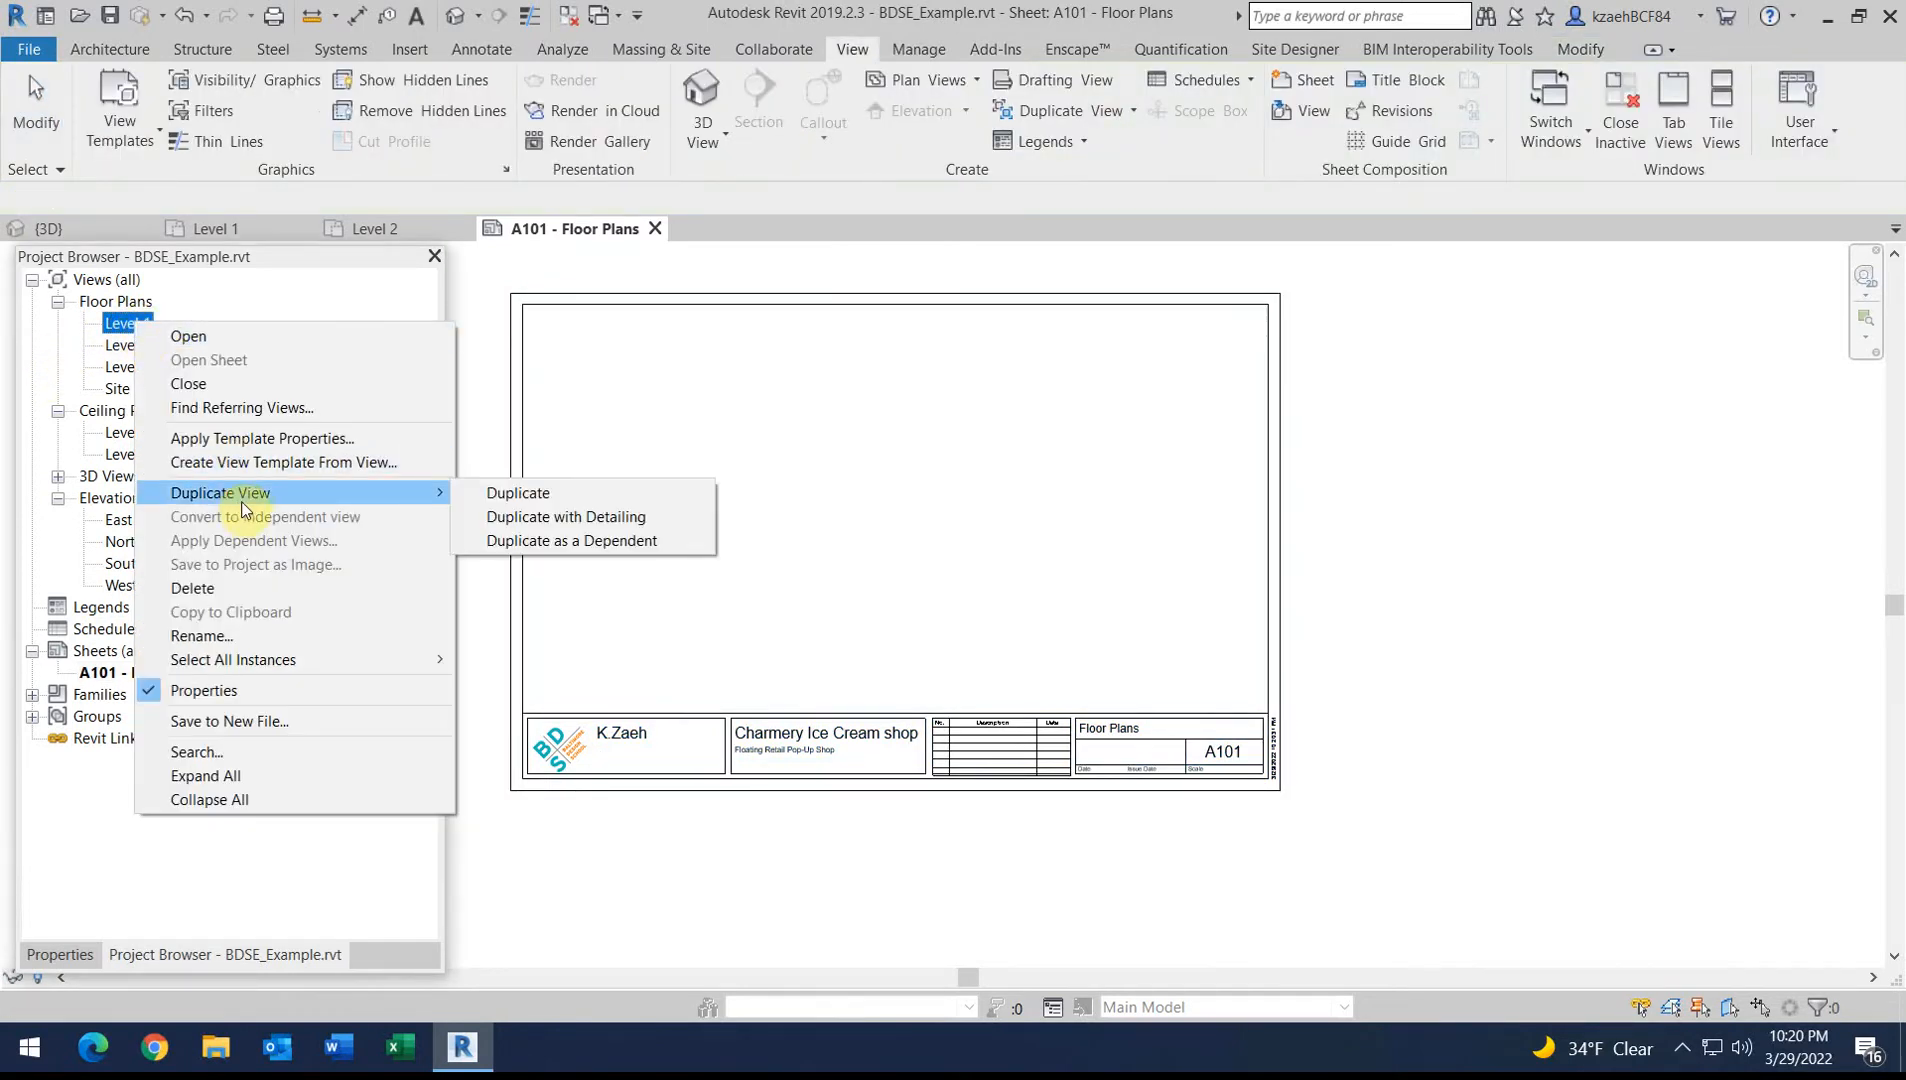
{"action": "left_click", "coordinate": [648, 517]}
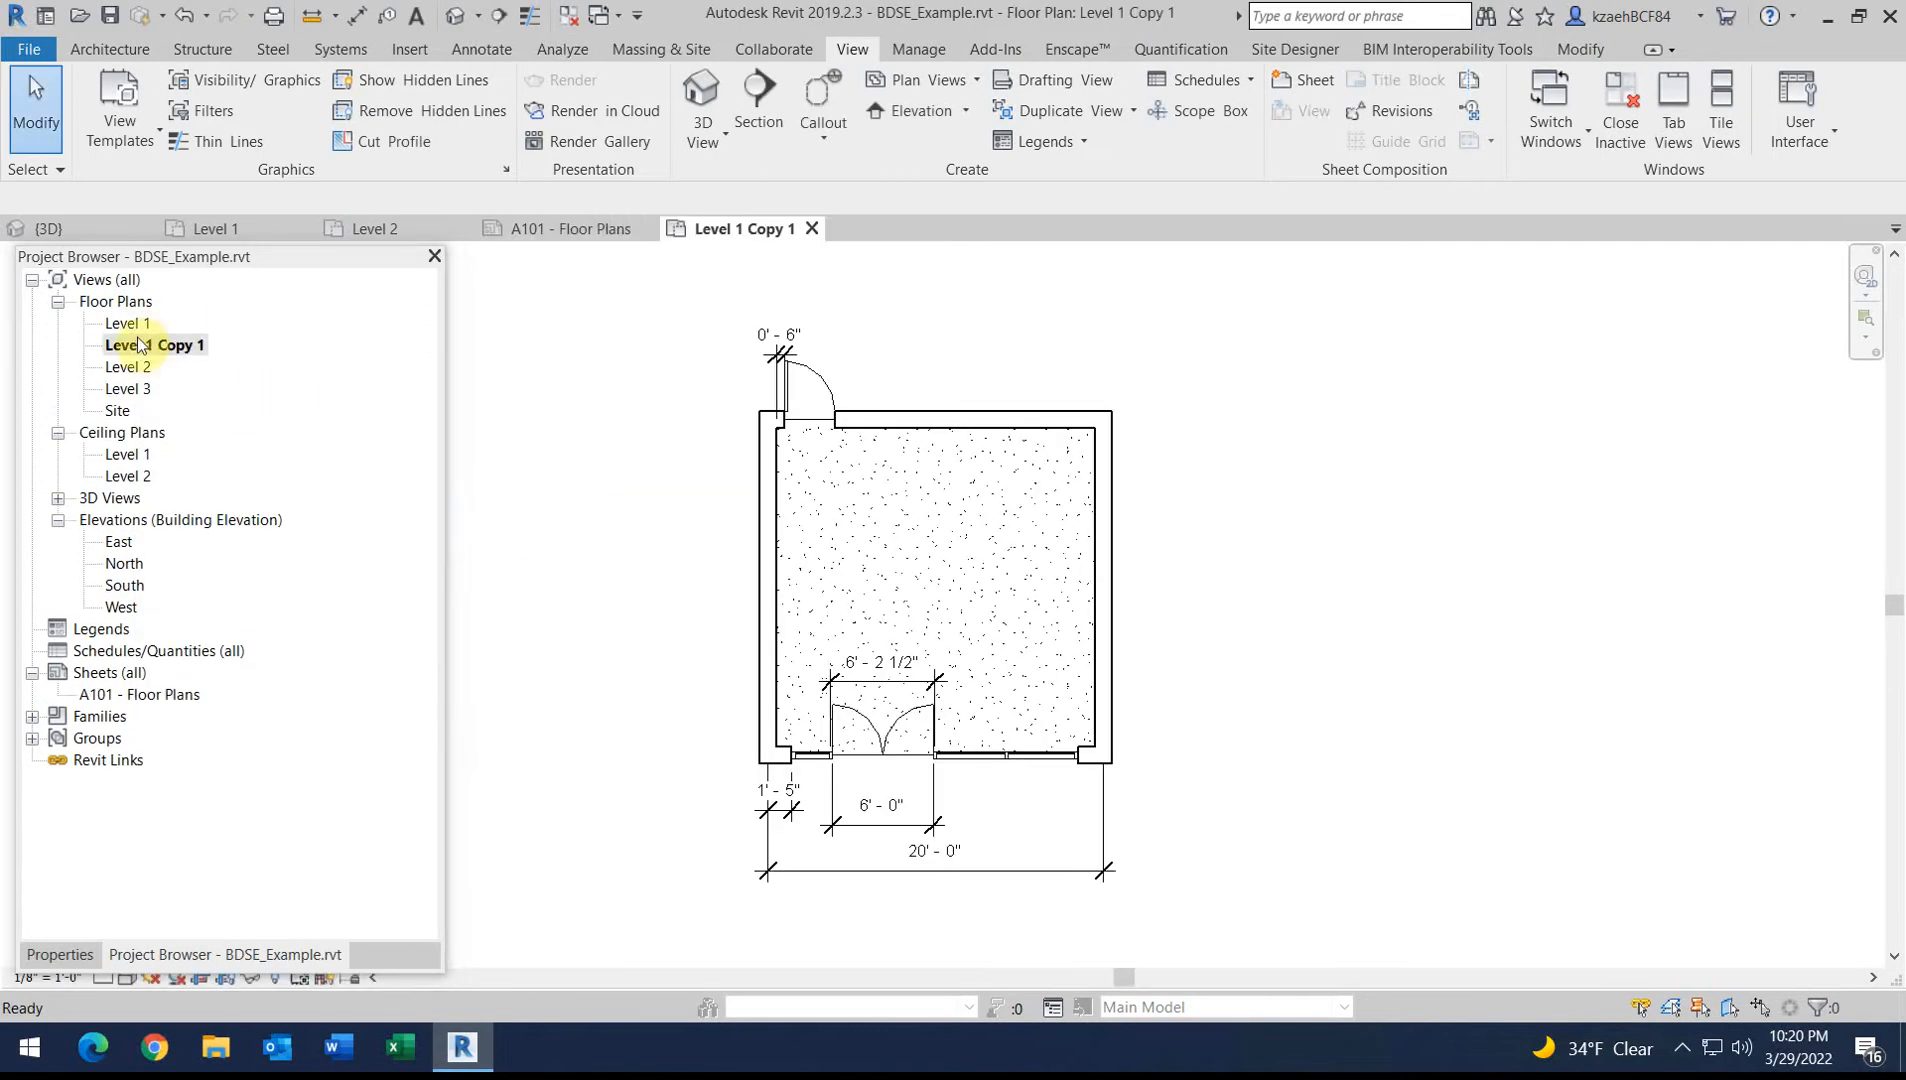
{"action": "left_click", "coordinate": [811, 229]}
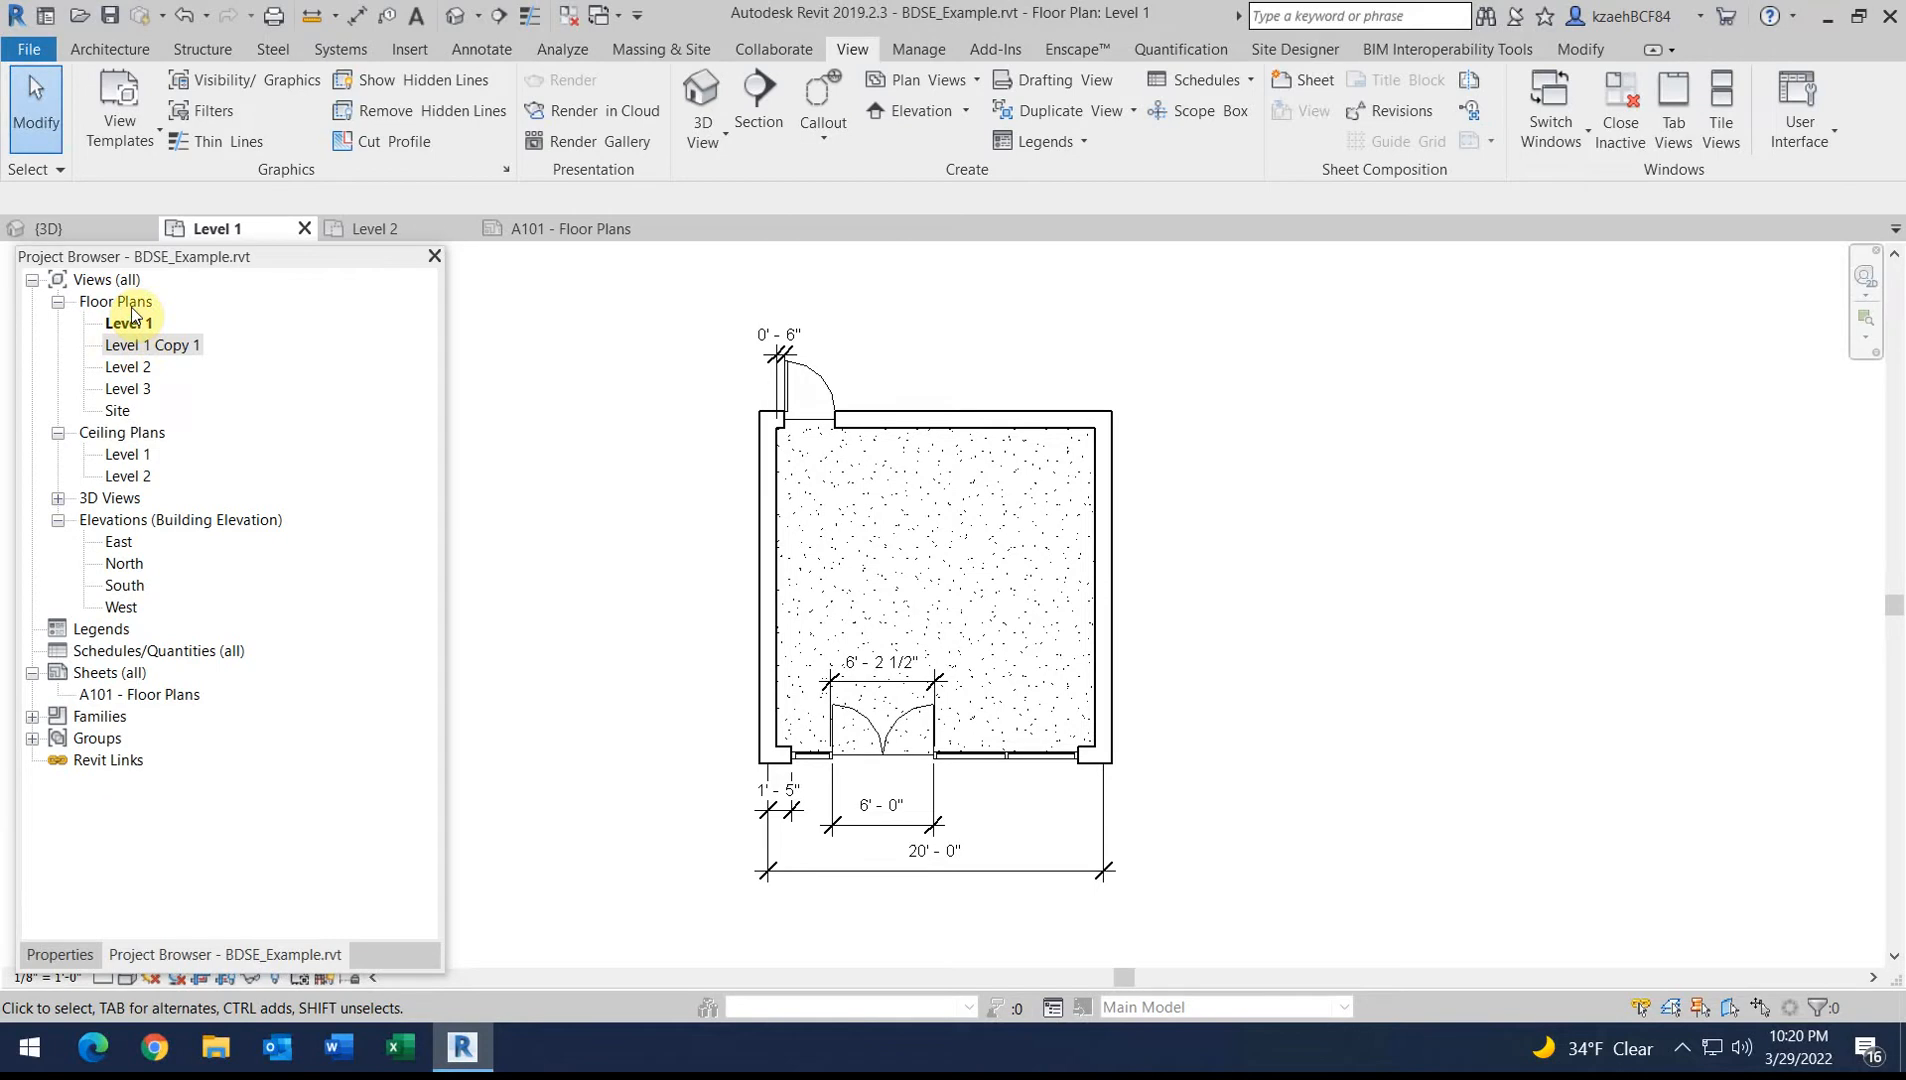
{"action": "key", "text": "Delete"}
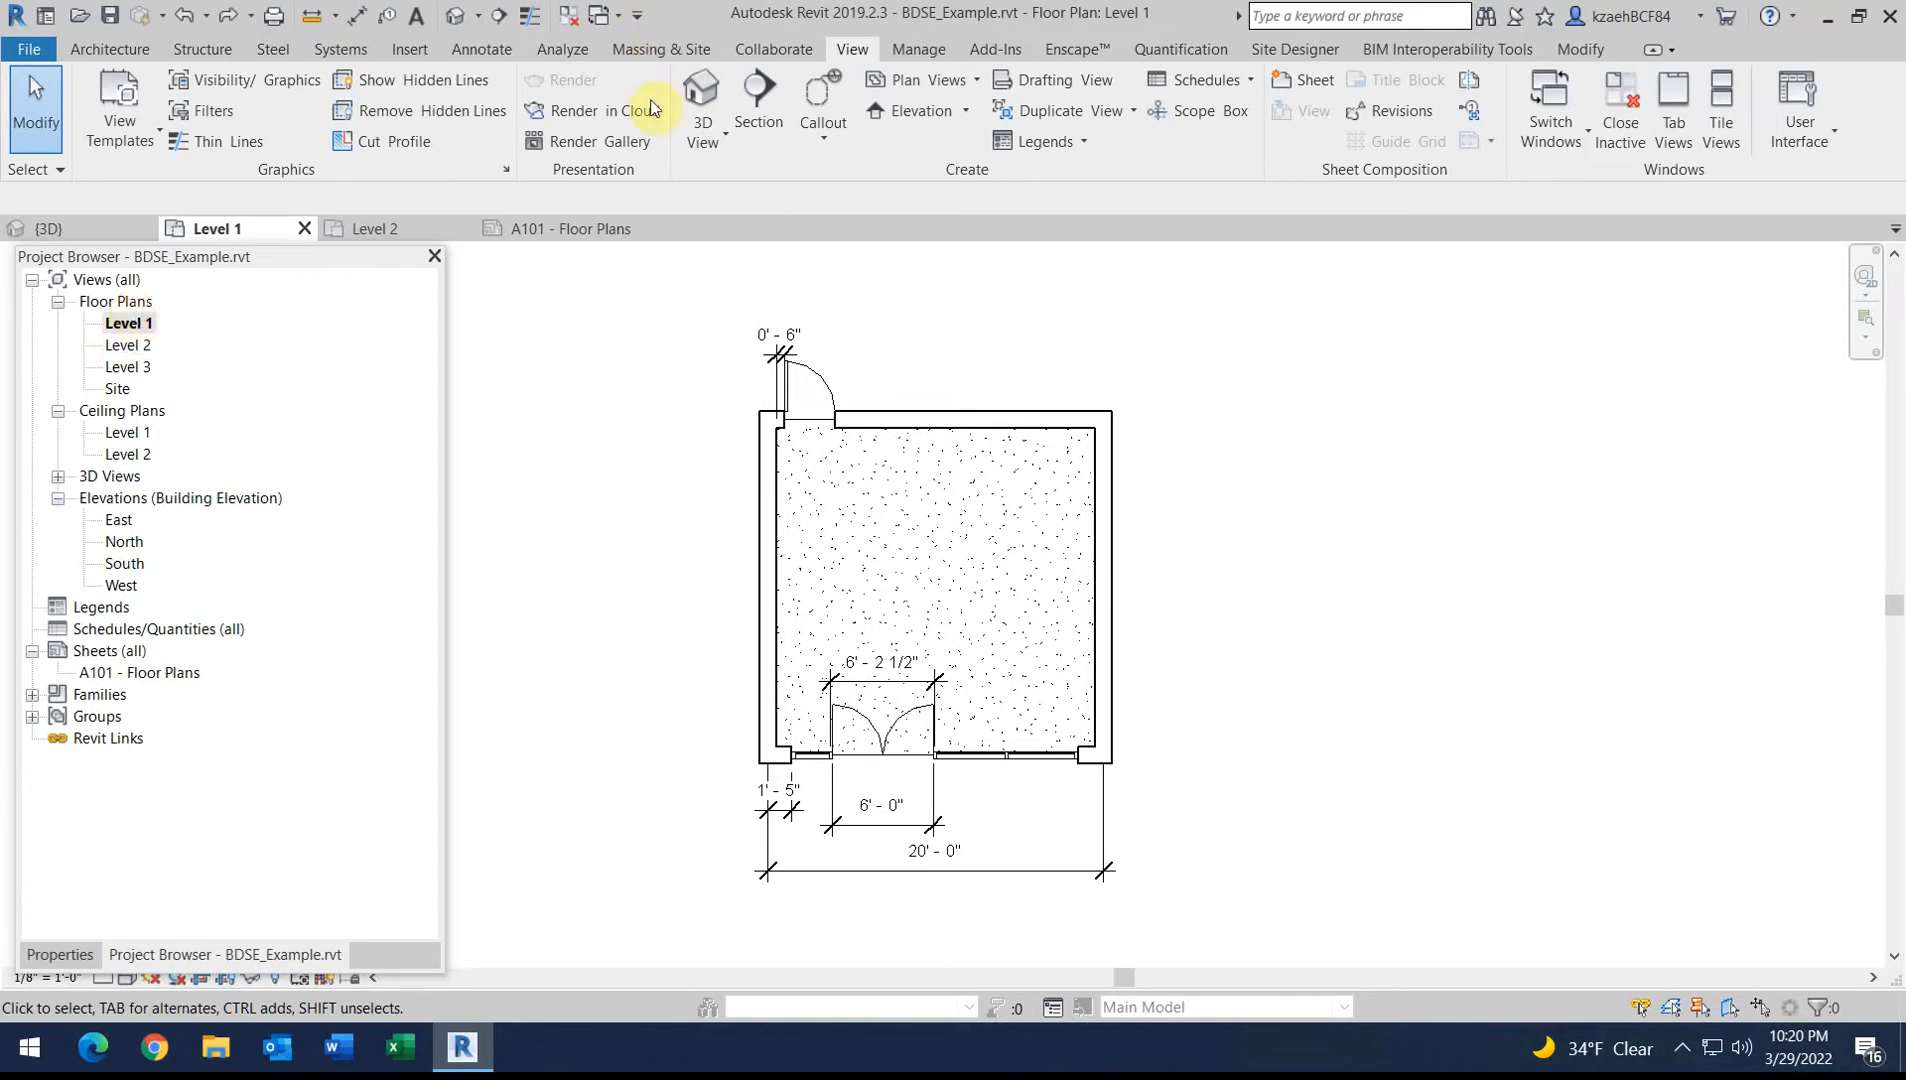
Place the Level 1 floor plan in the upper-left area of the A101 - Floor Plans sheet
{"action": "left_click", "coordinate": [549, 238]}
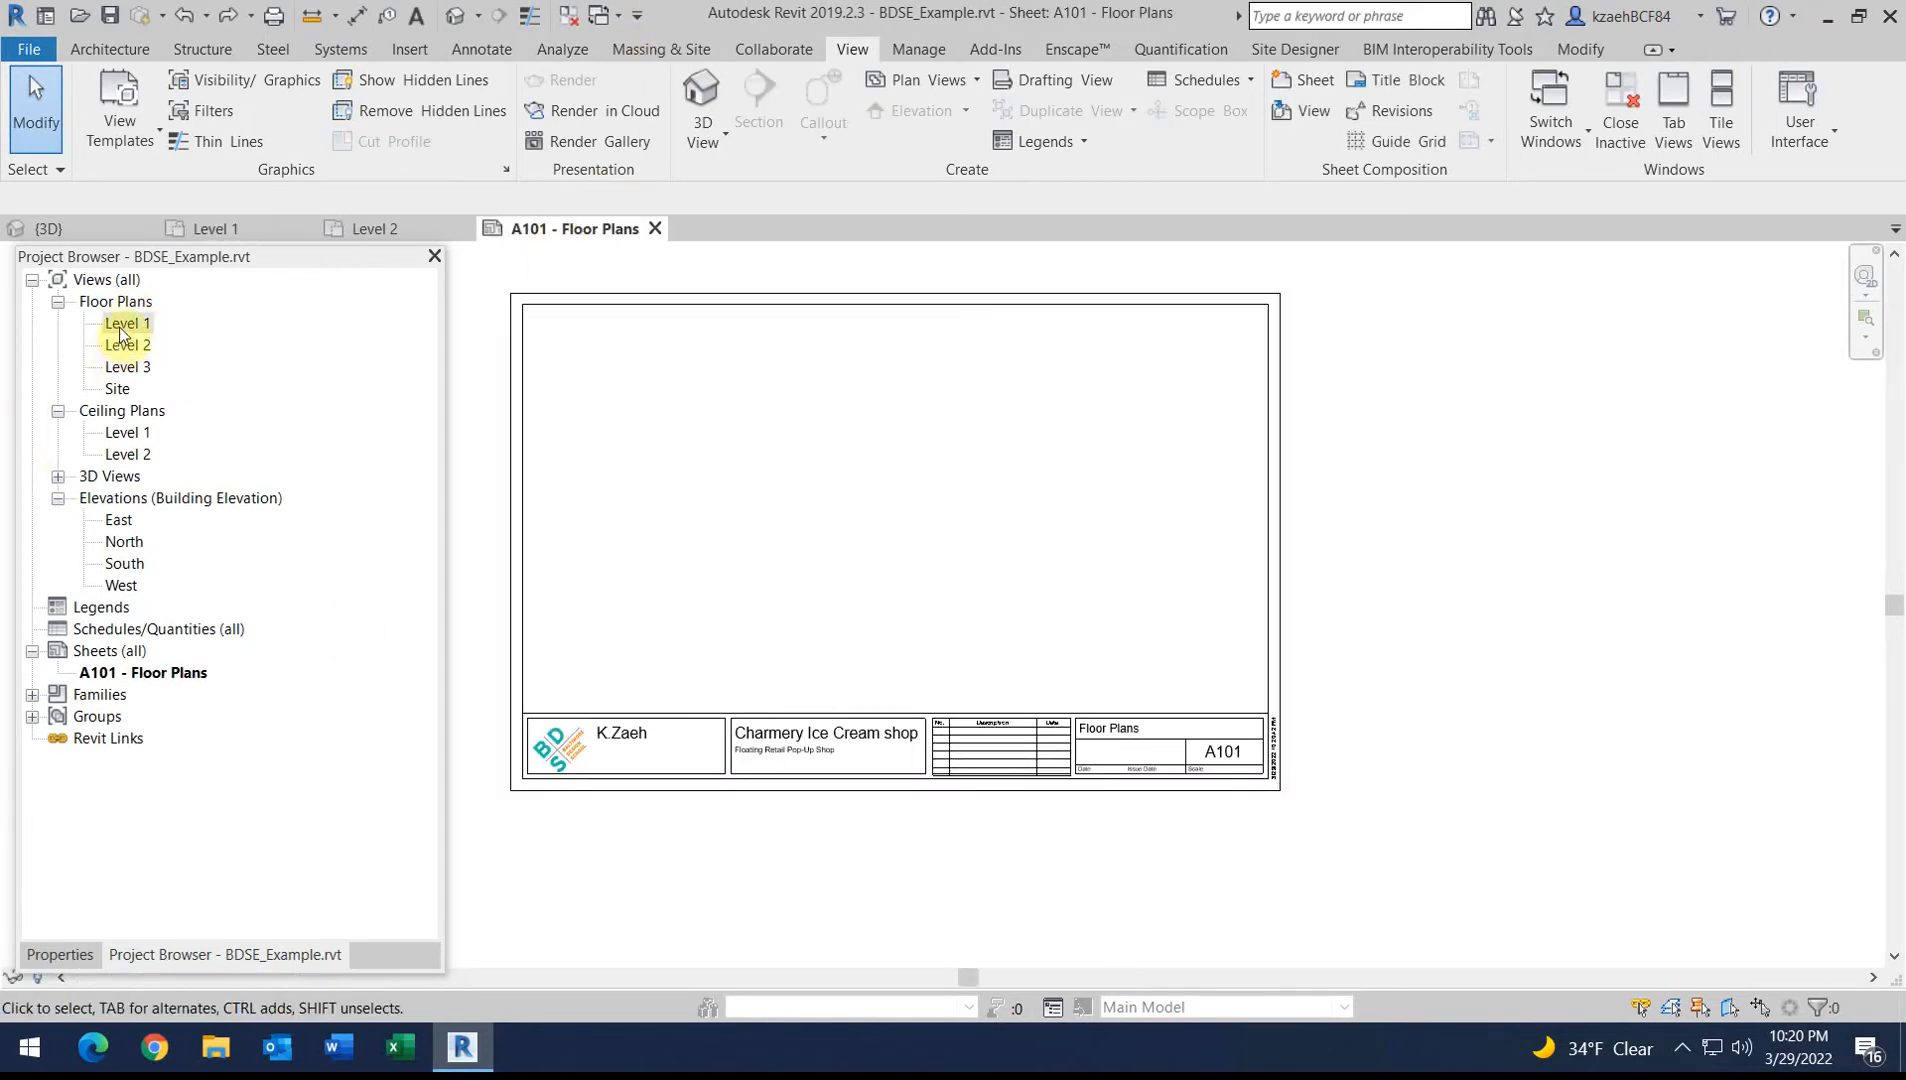
{"action": "left_click_drag", "start_coordinate": [121, 334], "coordinate": [157, 344]}
{"action": "left_click", "coordinate": [721, 472]}
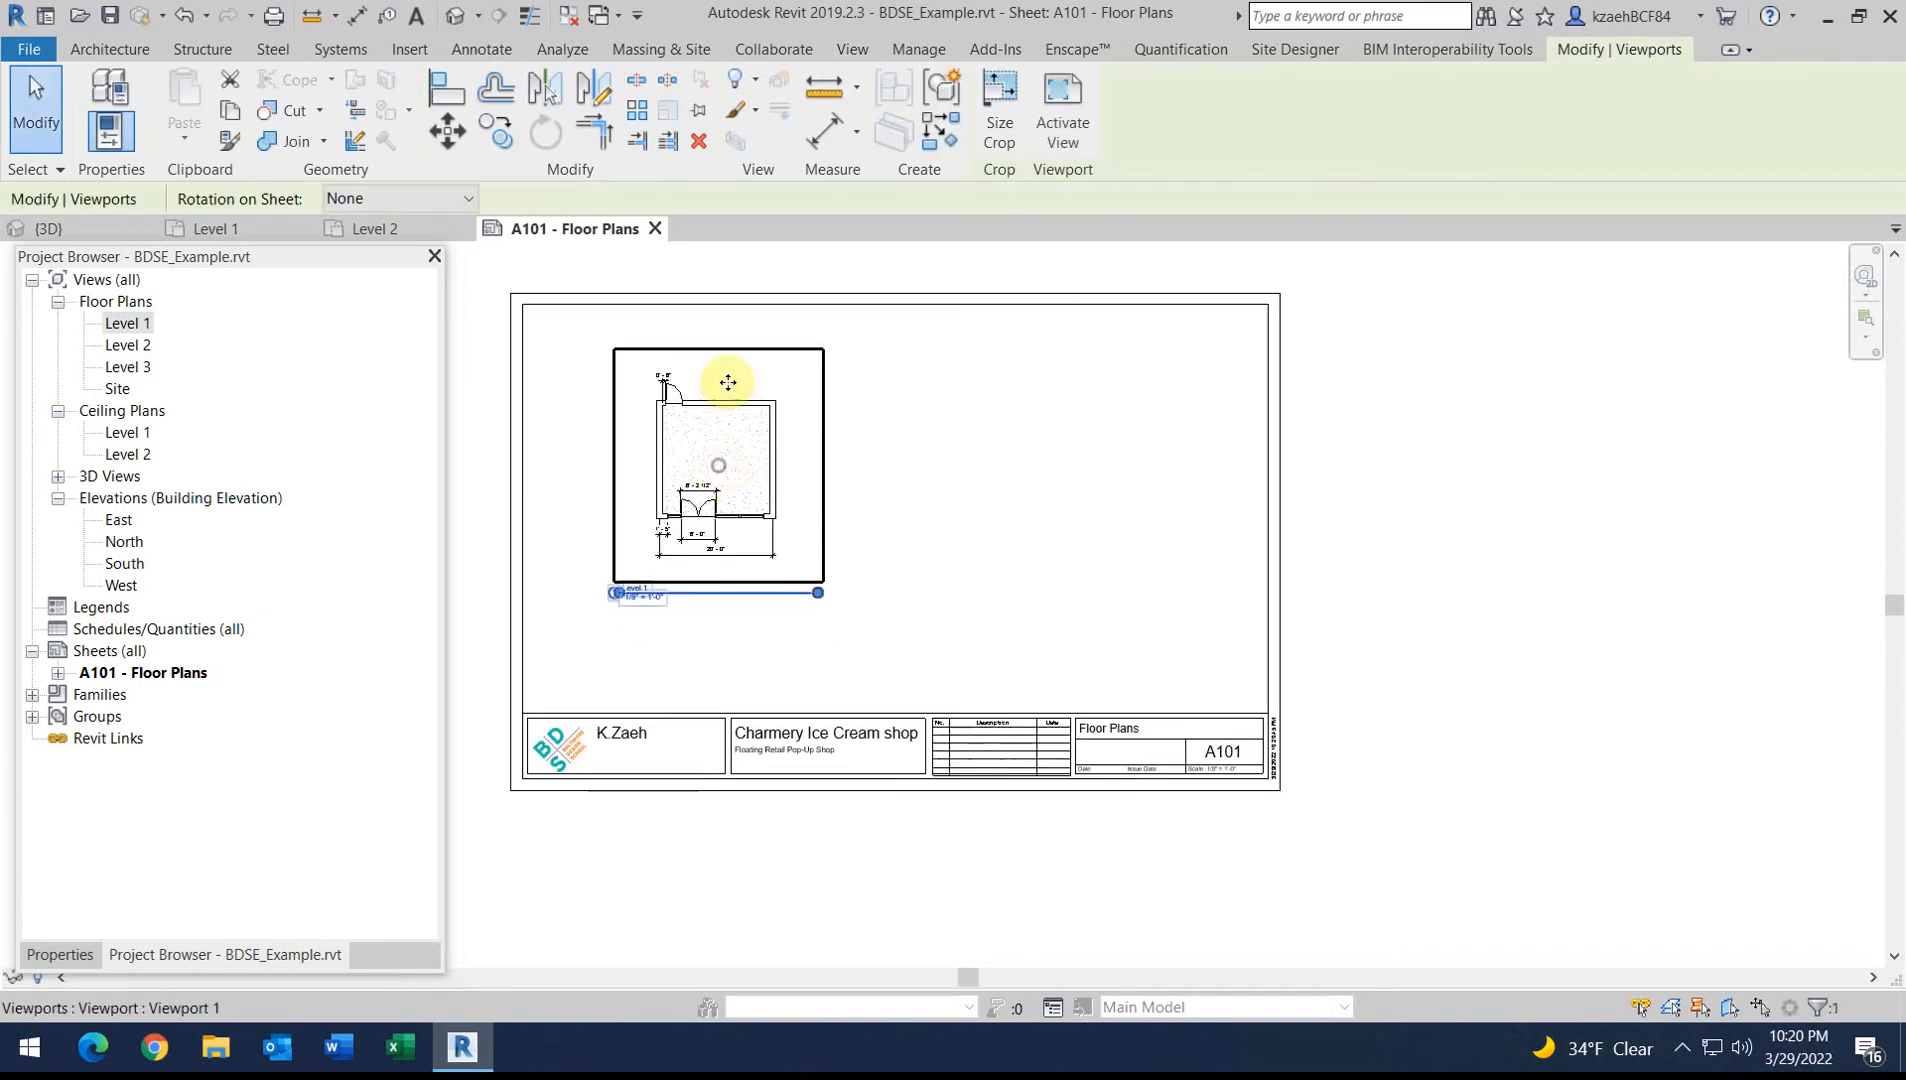
Activate the Level 1 view within the sheet so it can be edited in place
{"action": "scroll", "coordinate": [701, 529], "scroll_direction": "up", "scroll_amount": 3}
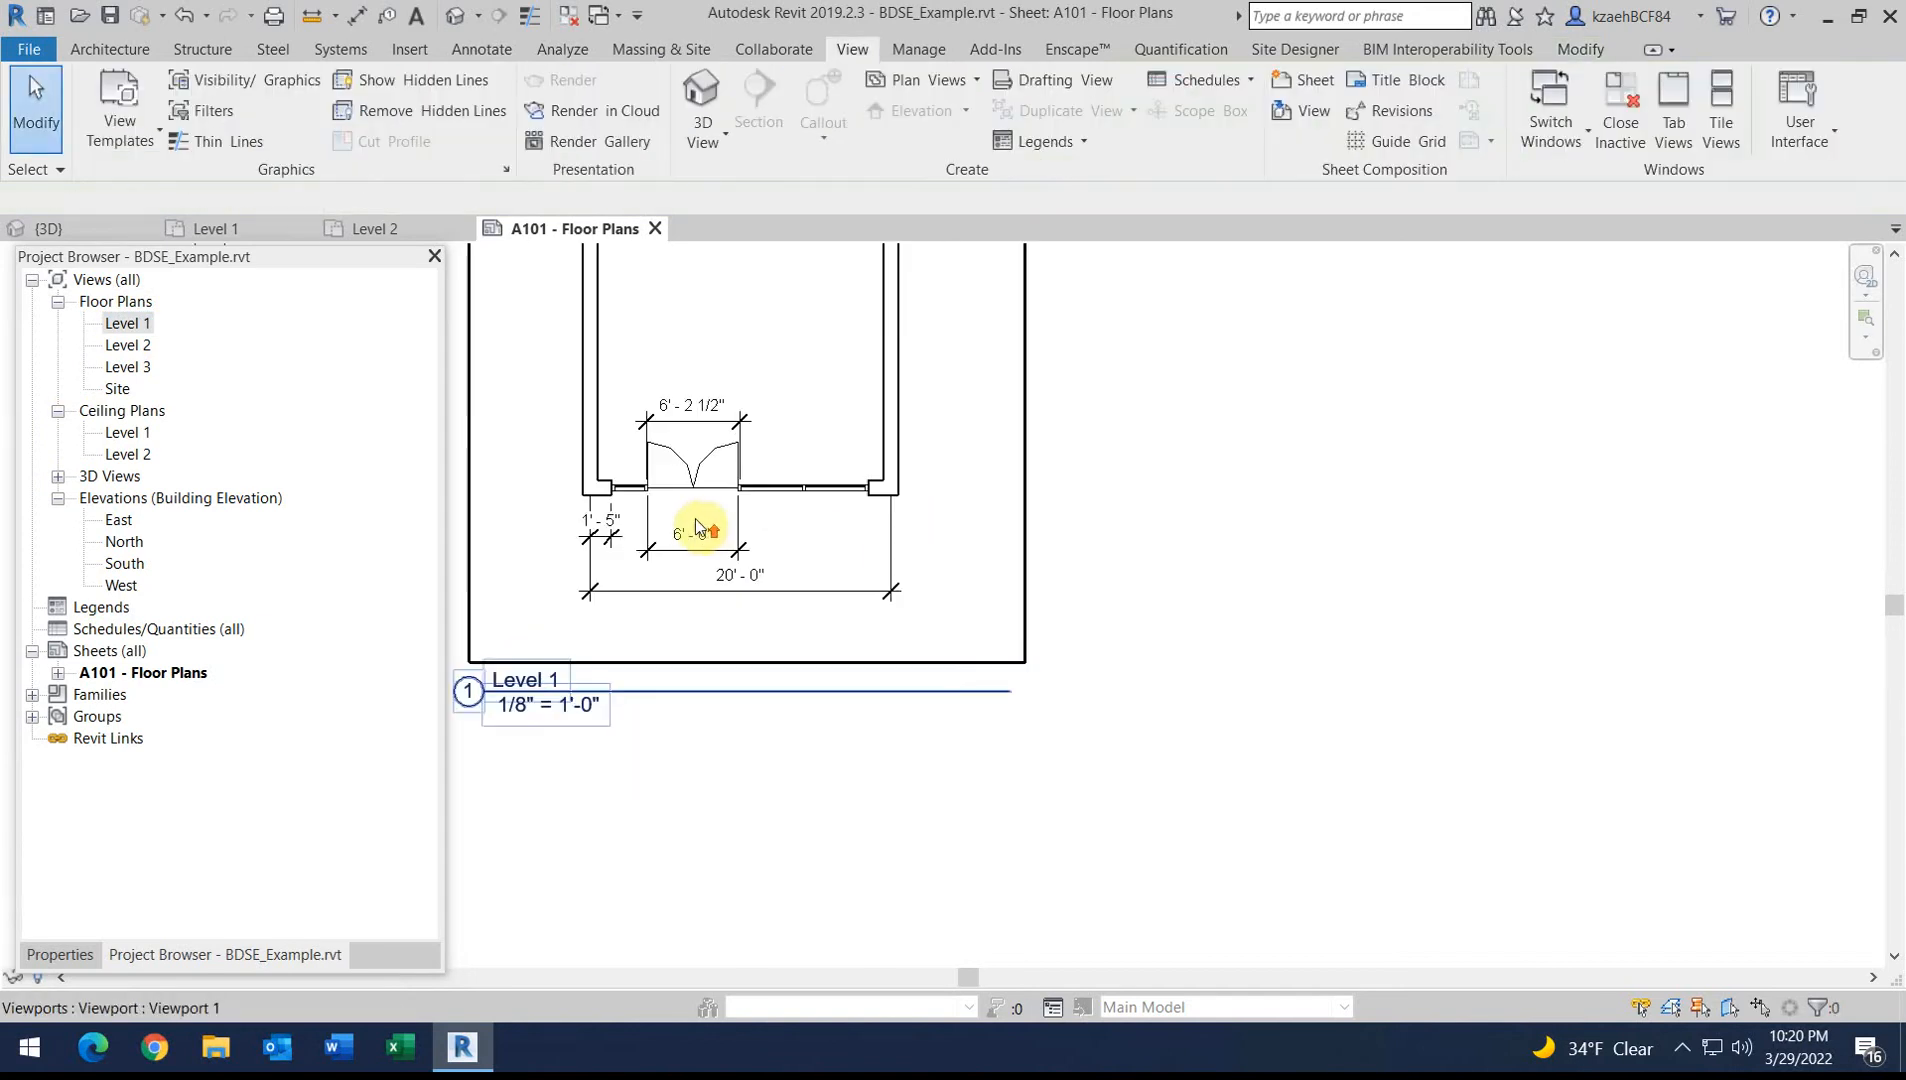
{"action": "double_click", "coordinate": [565, 472]}
{"action": "scroll", "coordinate": [618, 478], "scroll_direction": "down", "scroll_amount": 1}
{"action": "scroll", "coordinate": [729, 569], "scroll_direction": "down", "scroll_amount": 1}
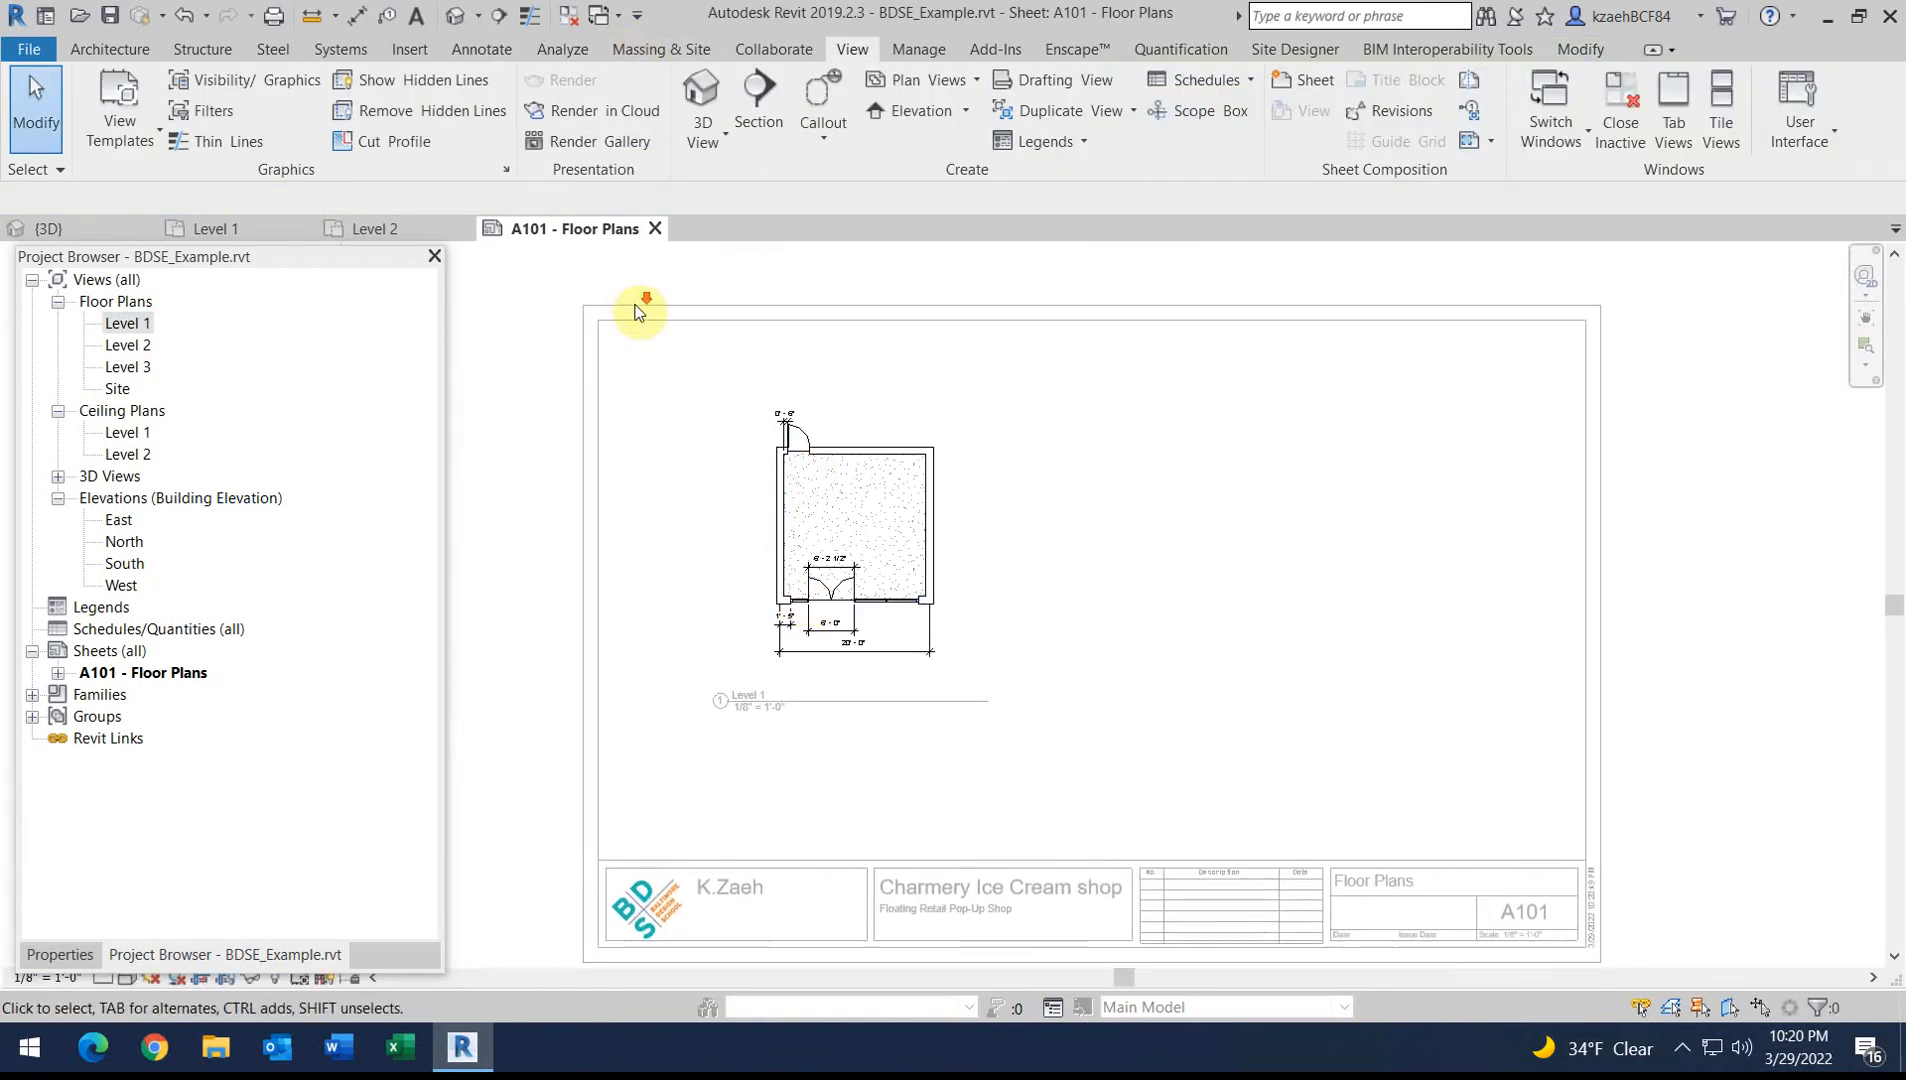
{"action": "scroll", "coordinate": [636, 308], "scroll_direction": "down", "scroll_amount": 2}
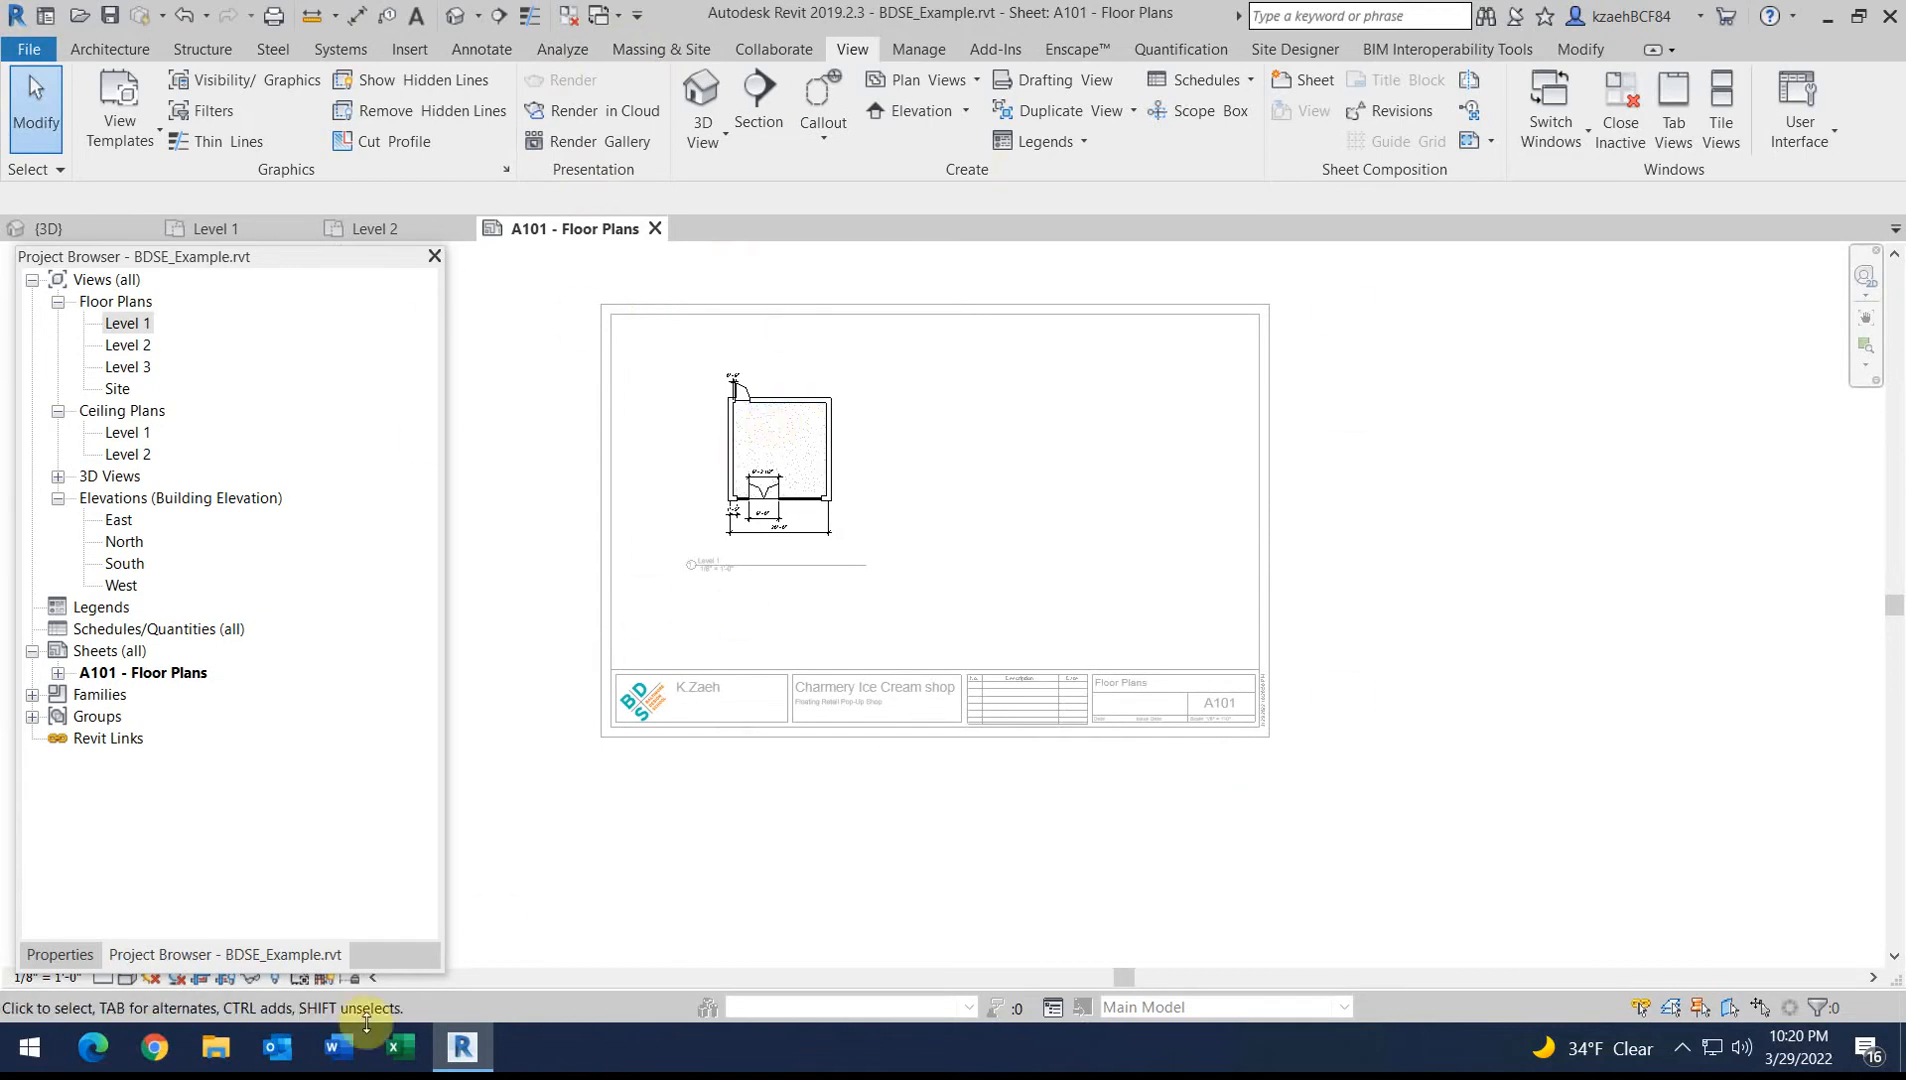
Shorten the Project Browser to uncover the view controls and temporarily reveal the view's hidden elements
{"action": "left_click_drag", "start_coordinate": [310, 972], "coordinate": [298, 900]}
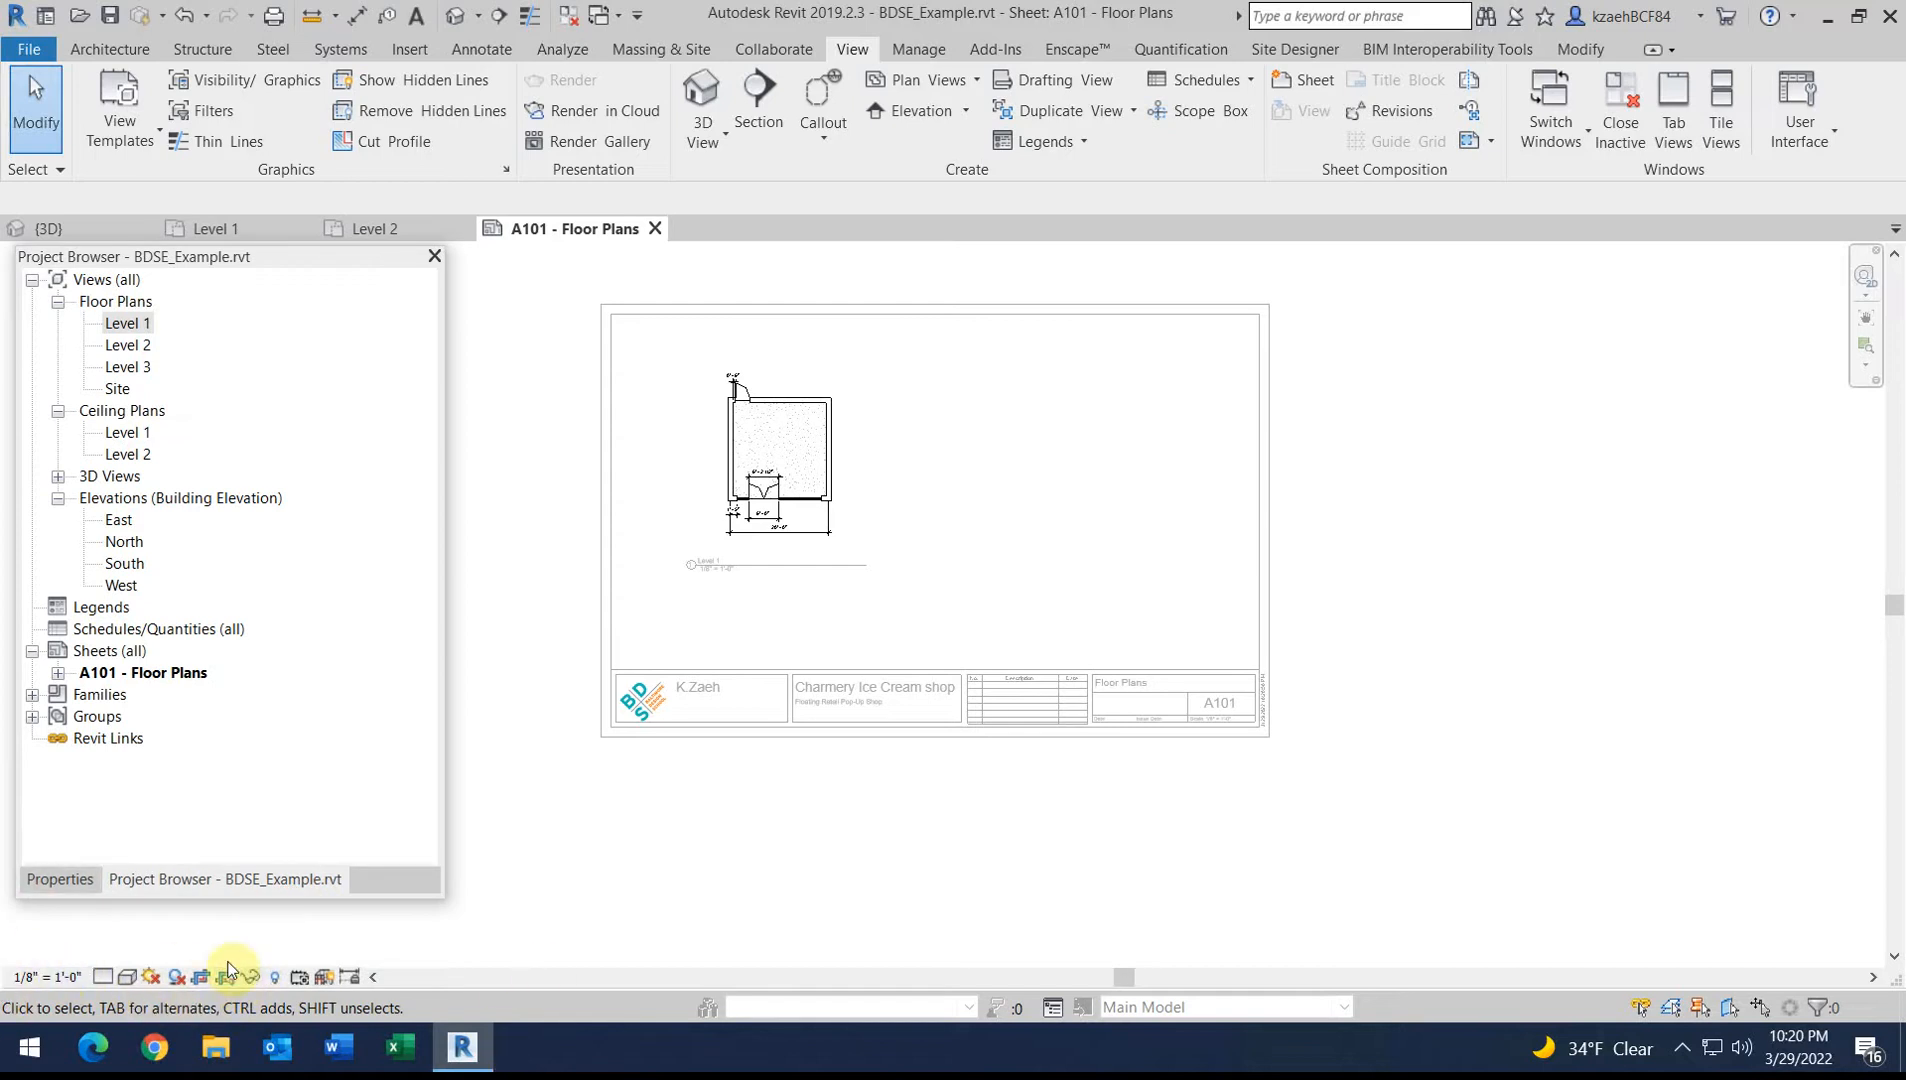
{"action": "left_click", "coordinate": [276, 978]}
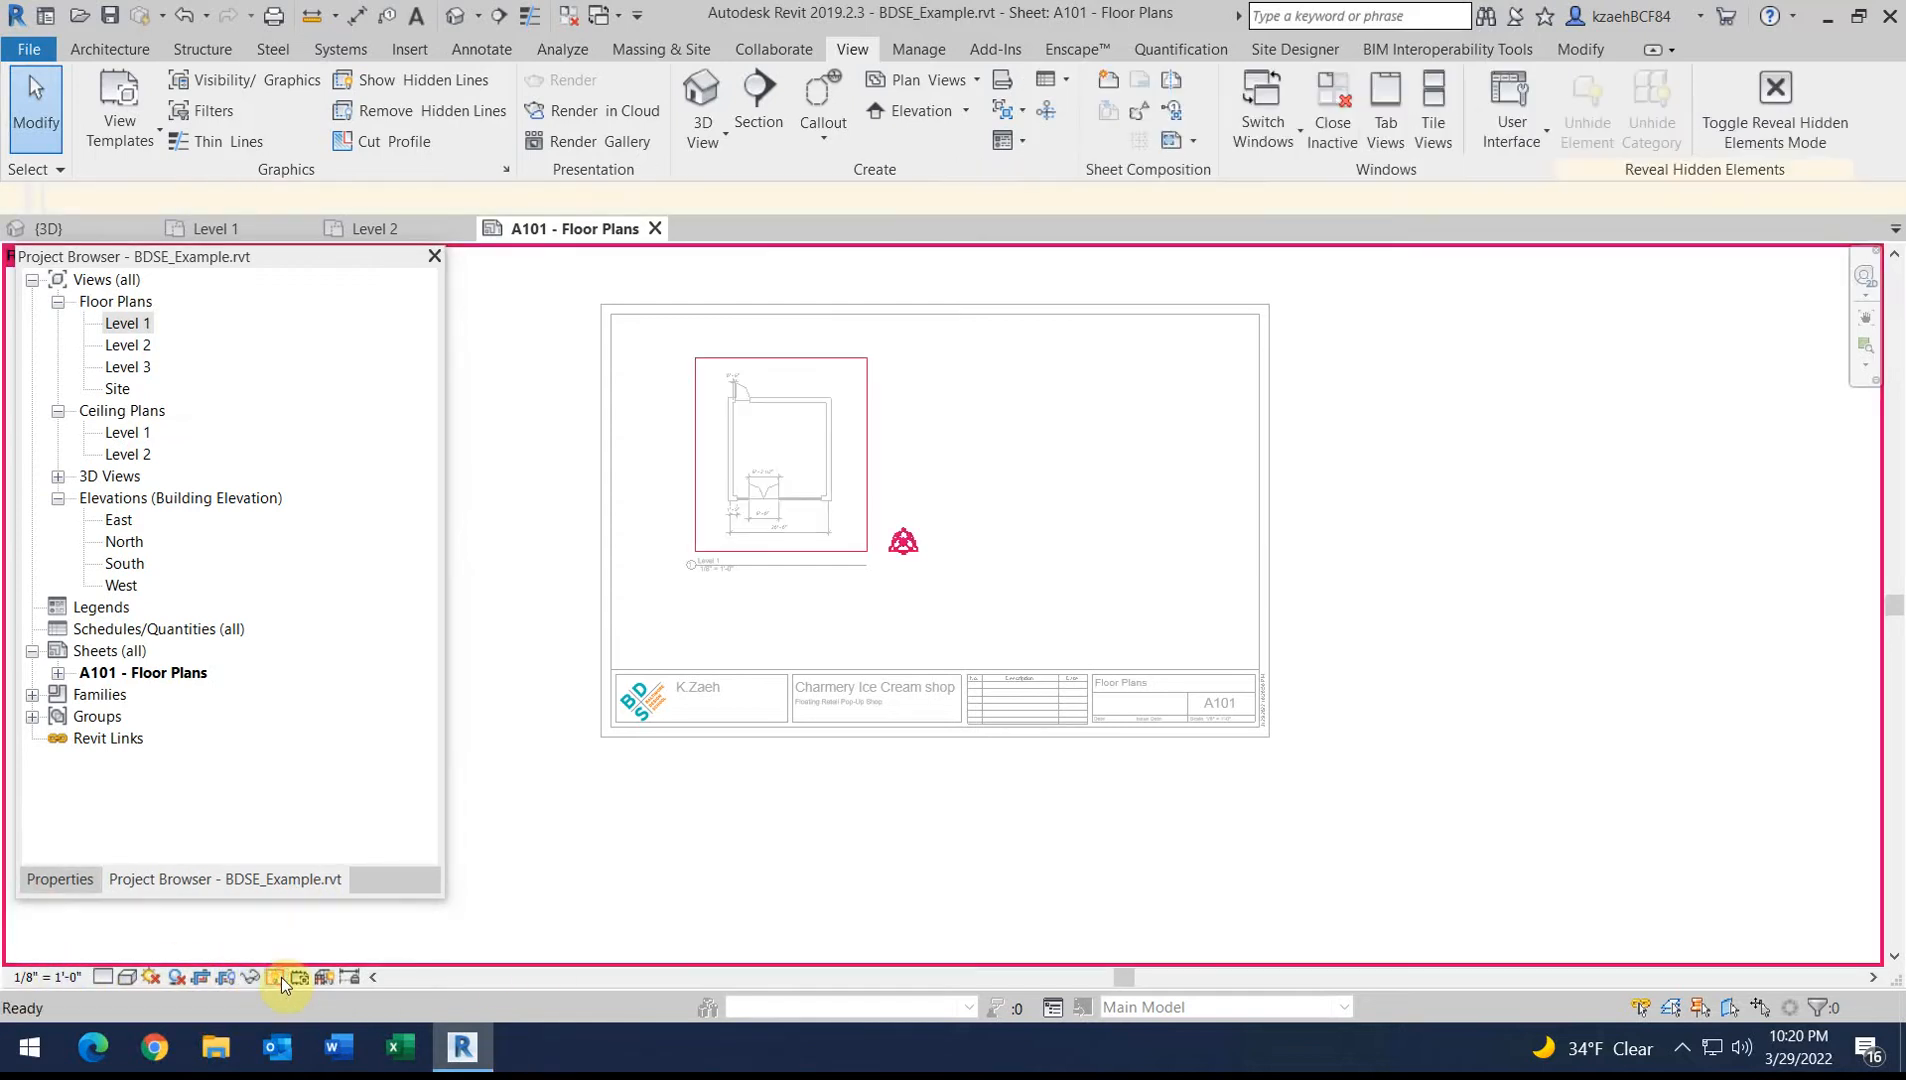
{"action": "left_click", "coordinate": [280, 977]}
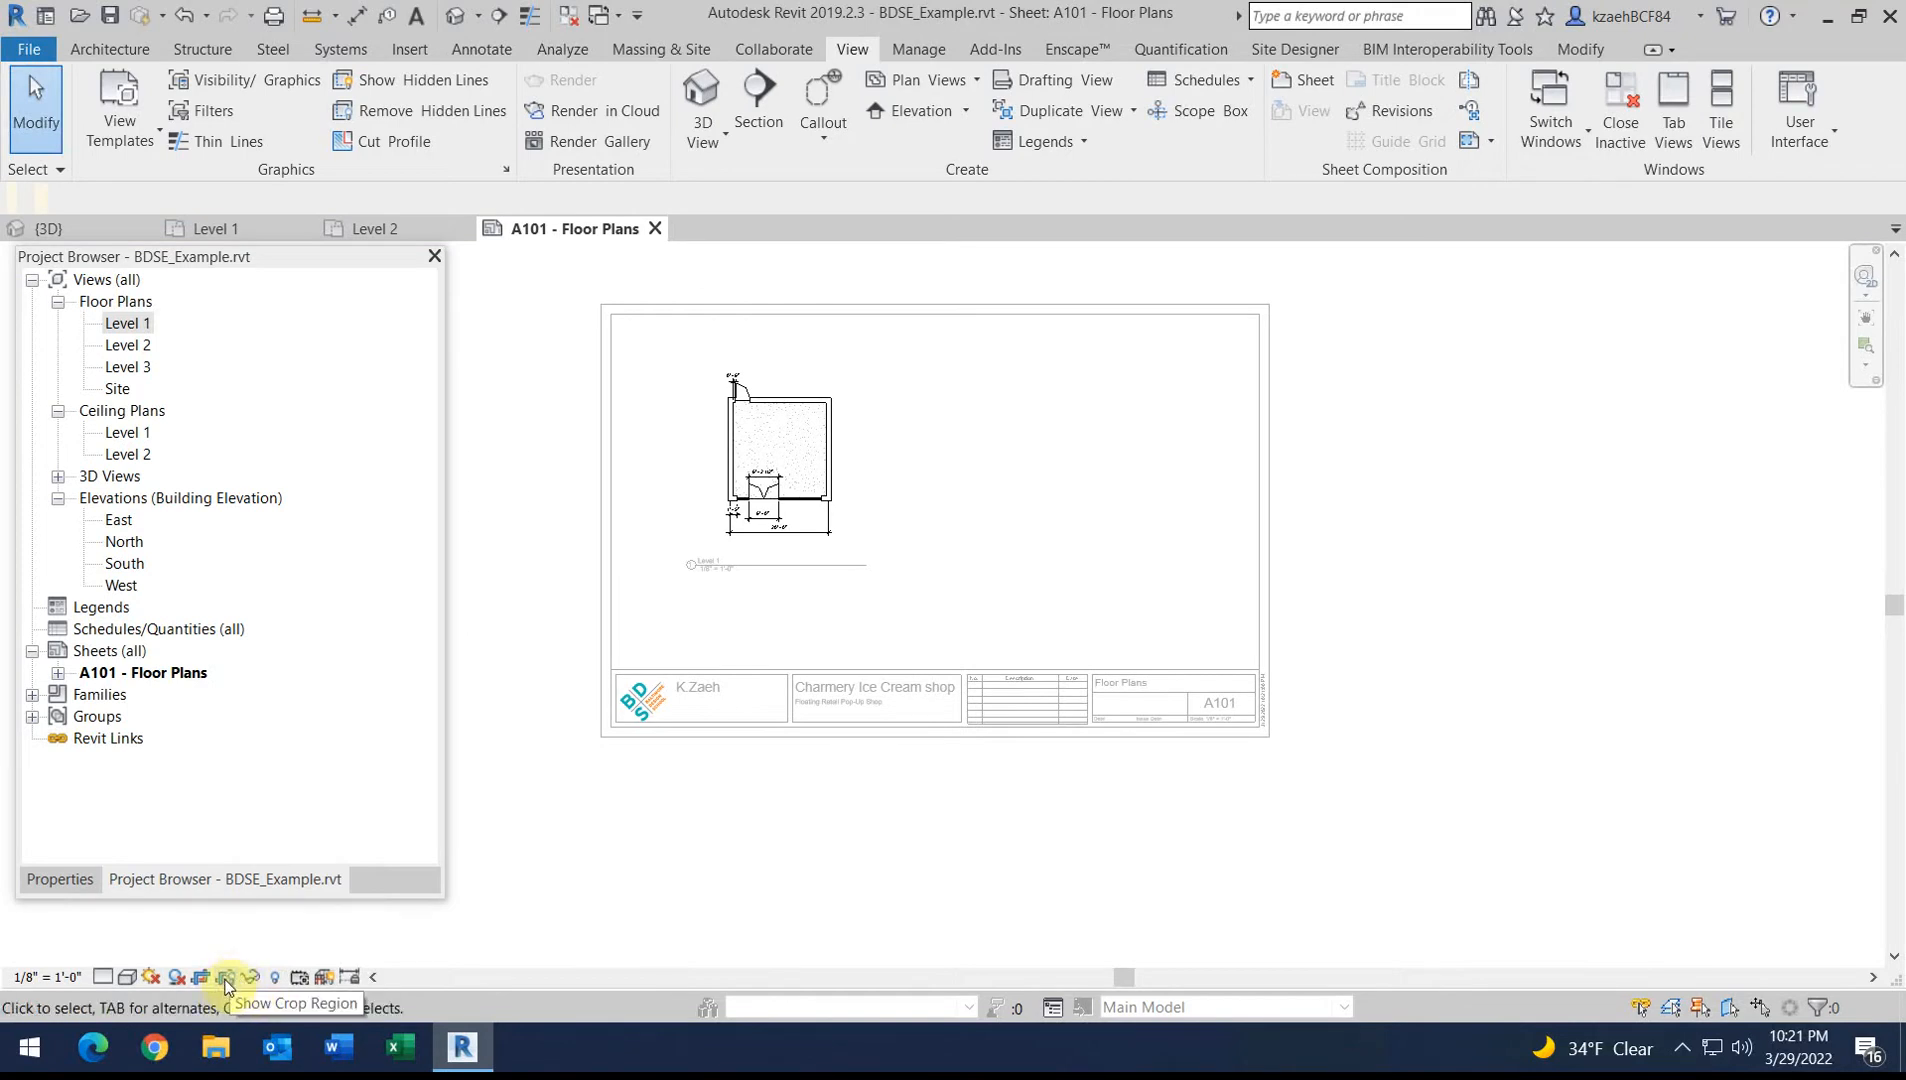
Show the crop region of the Level 1 view and enable its Annotation Crop
{"action": "scroll", "coordinate": [685, 455], "scroll_direction": "up", "scroll_amount": 2}
{"action": "middle_click_drag", "start_coordinate": [972, 475], "coordinate": [956, 645]}
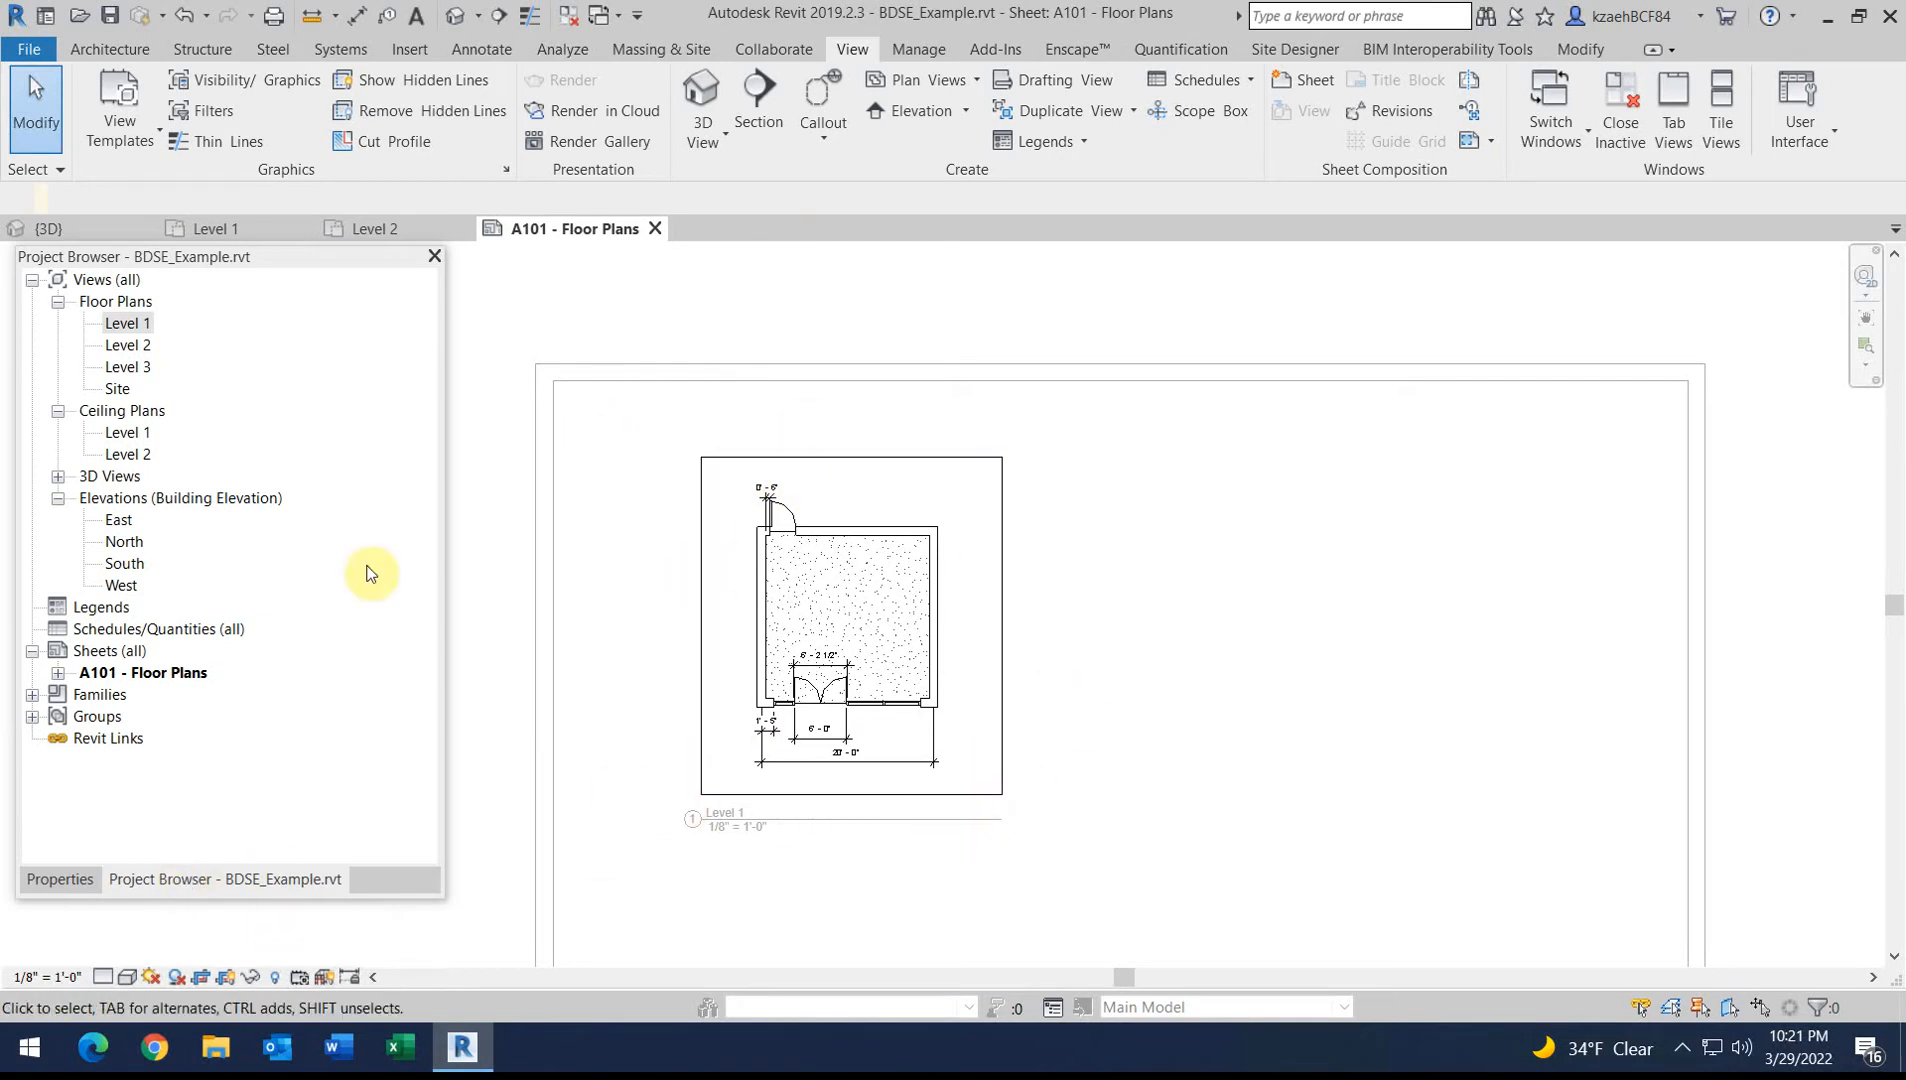
{"action": "left_click", "coordinate": [704, 715]}
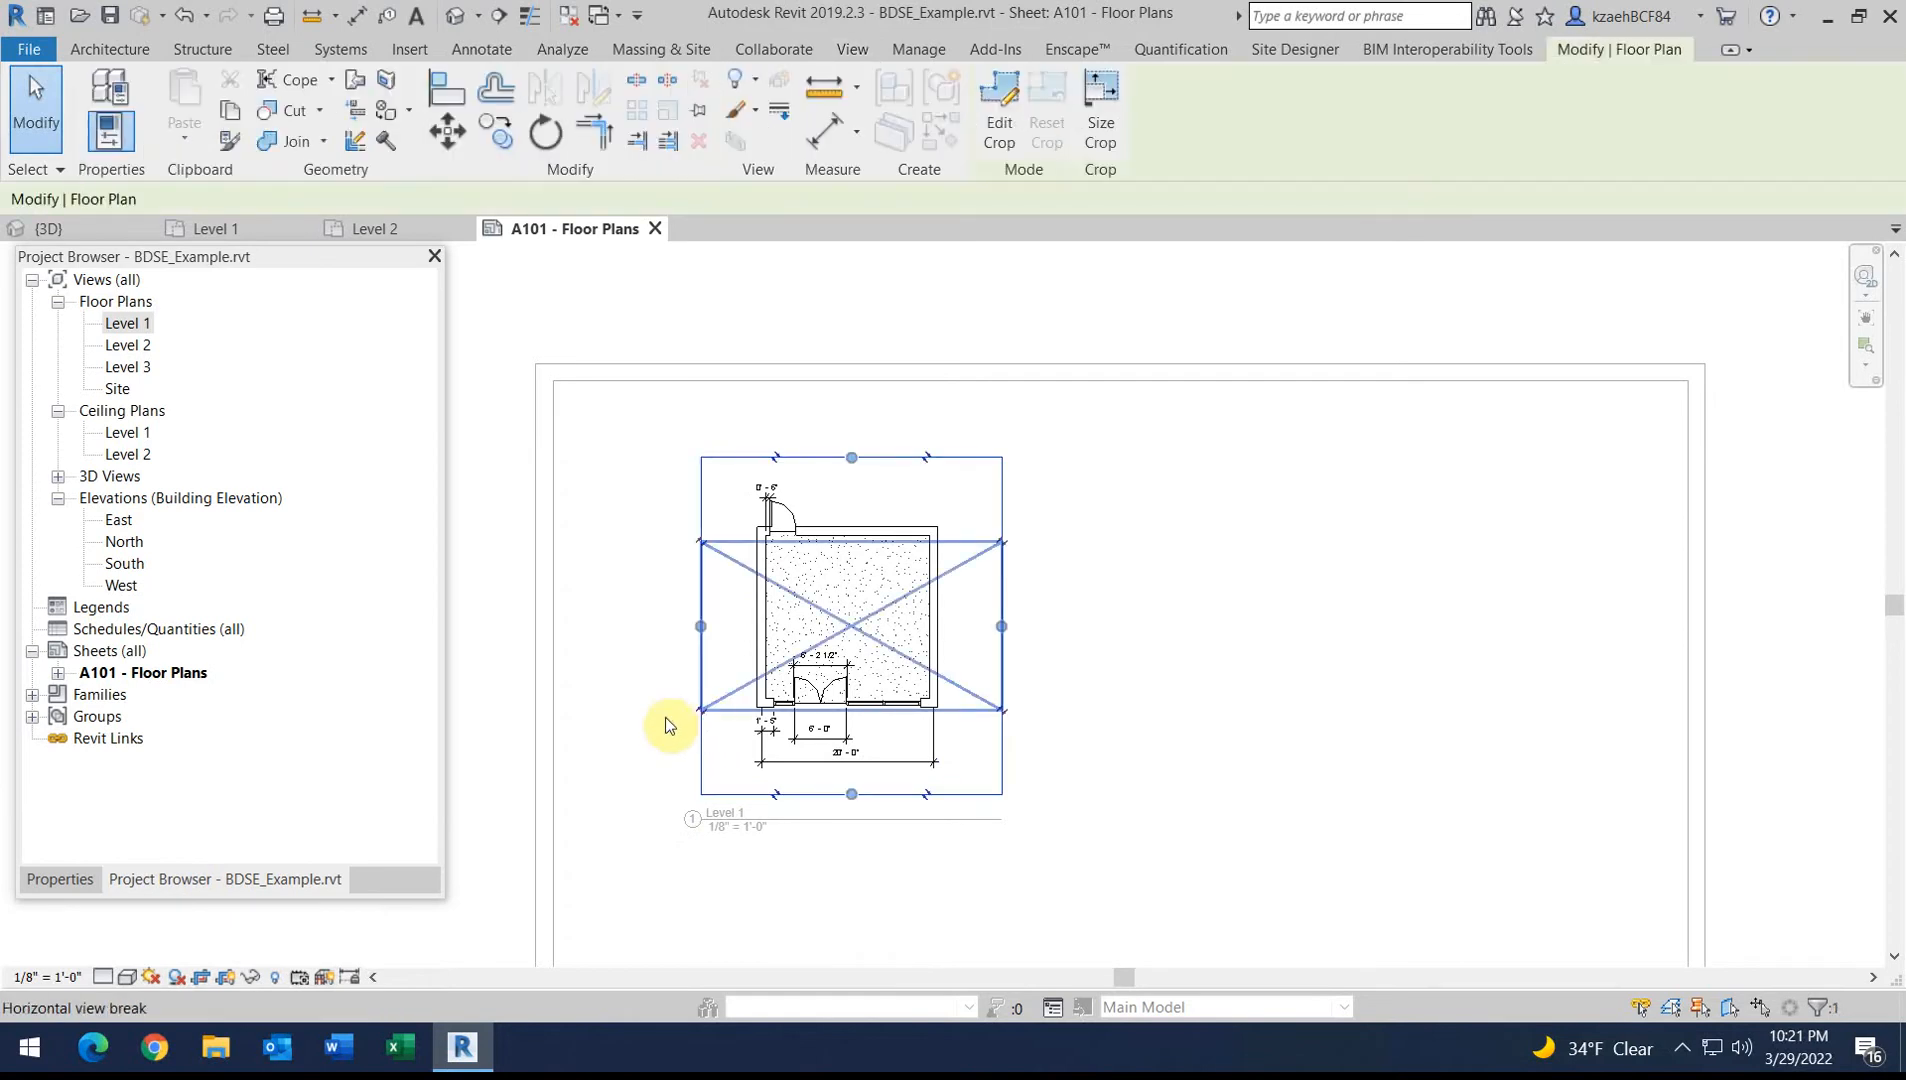
{"action": "left_click", "coordinate": [60, 879]}
{"action": "scroll", "coordinate": [232, 560], "scroll_direction": "down", "scroll_amount": 5}
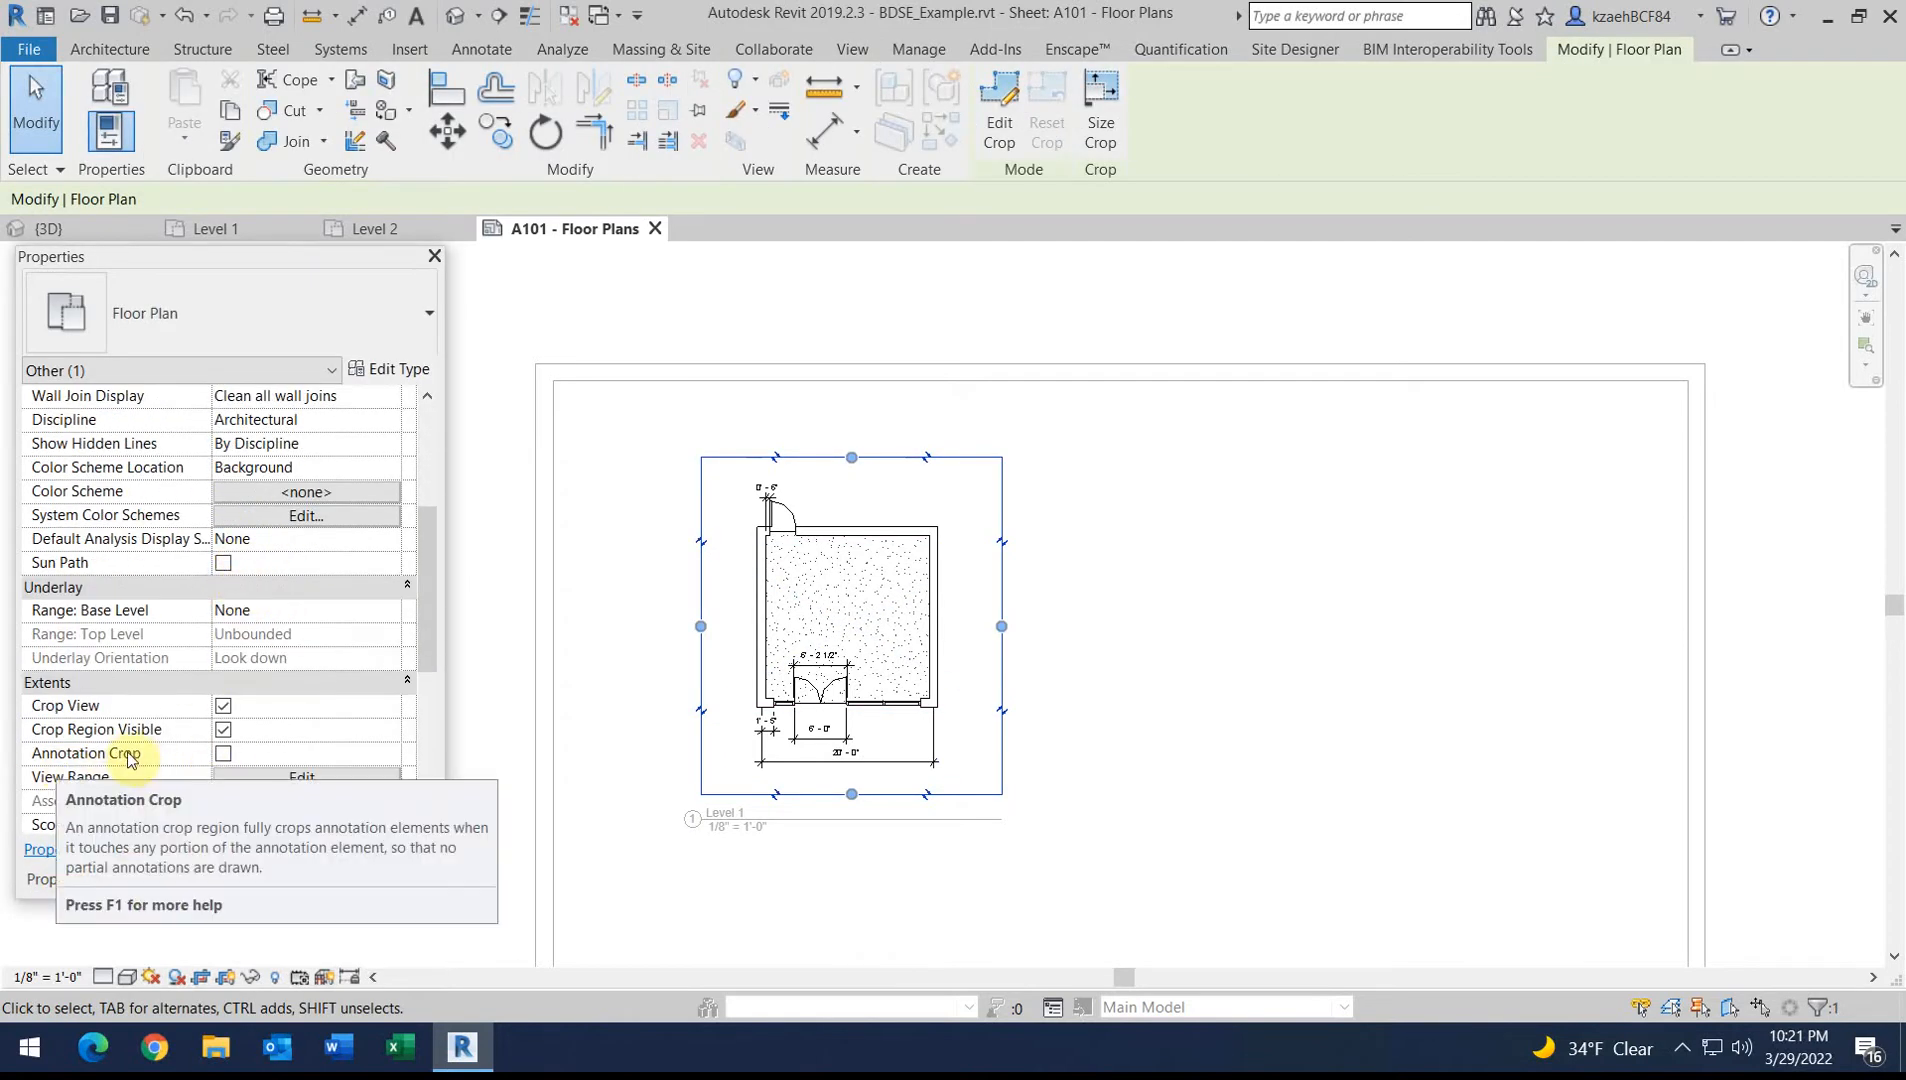
{"action": "scroll", "coordinate": [230, 630], "scroll_direction": "up", "scroll_amount": 5}
{"action": "scroll", "coordinate": [205, 540], "scroll_direction": "down", "scroll_amount": 3}
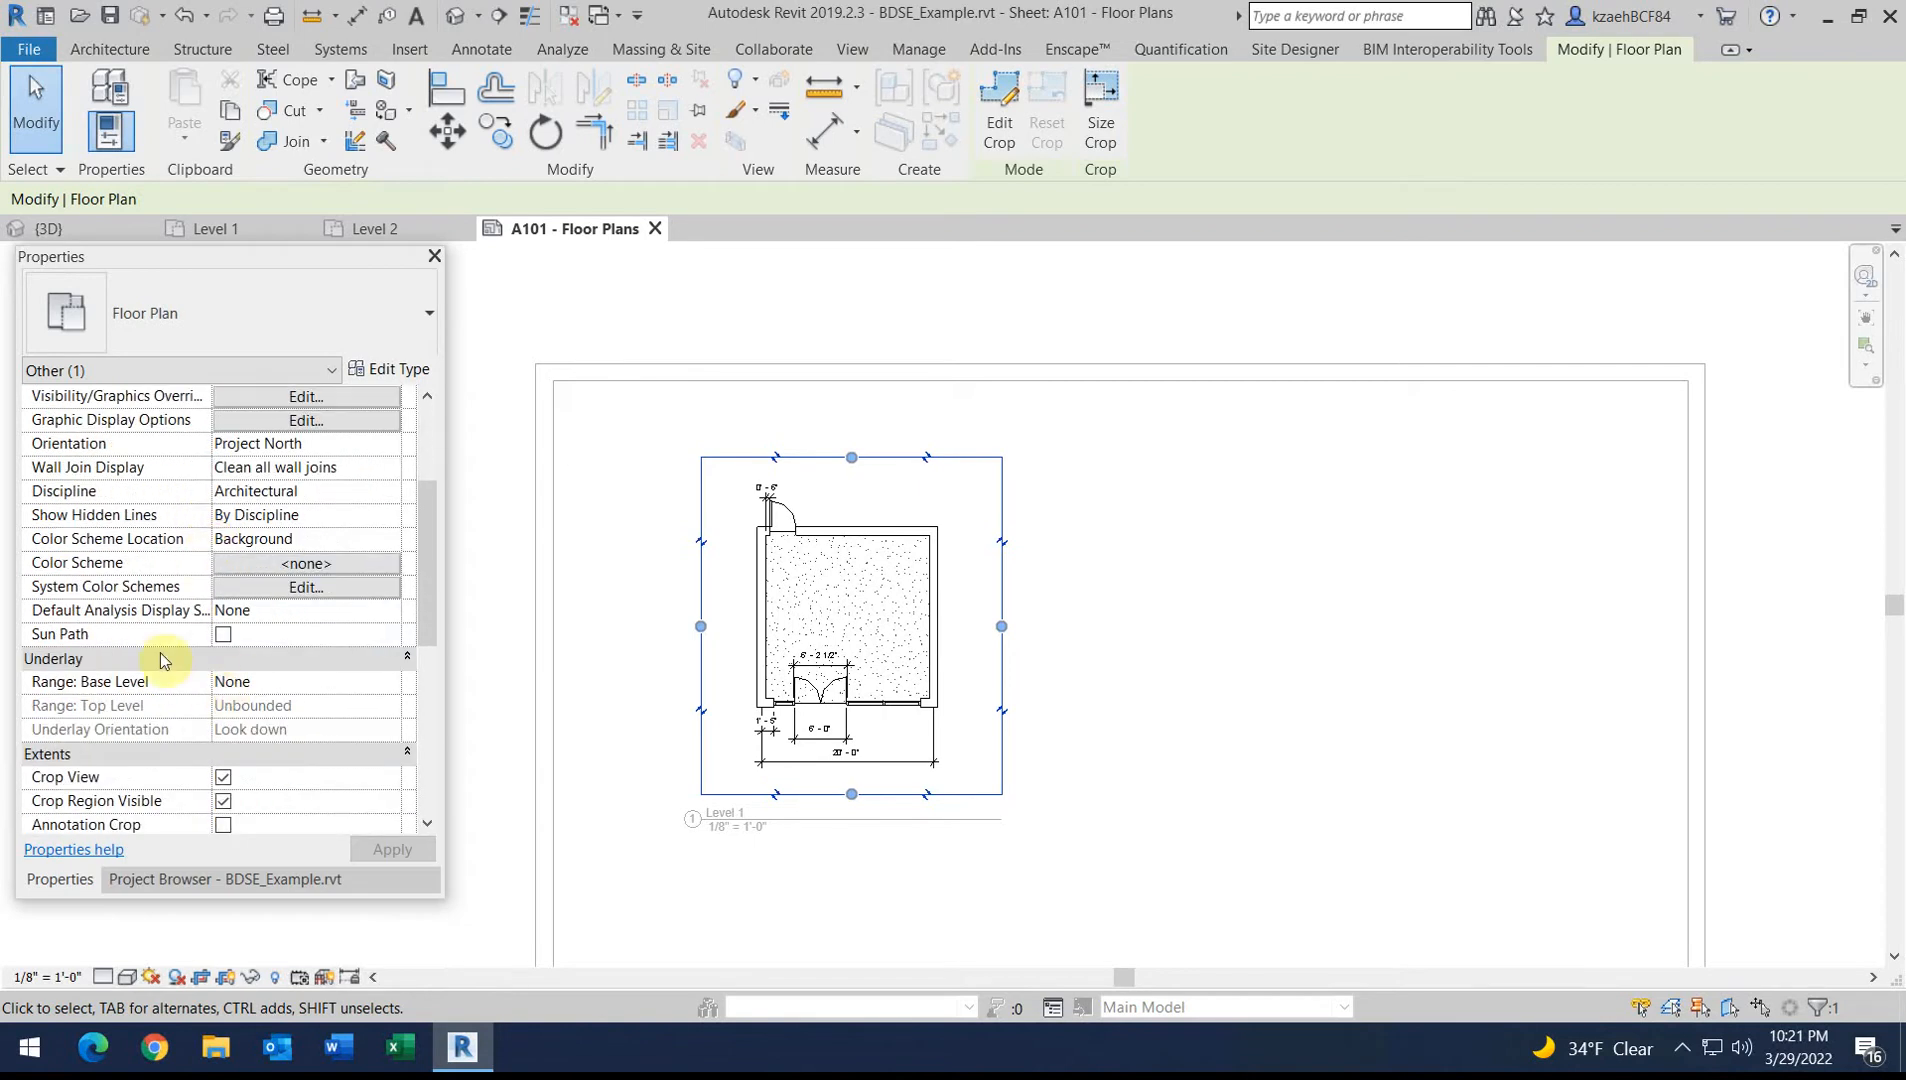
{"action": "left_click", "coordinate": [224, 826]}
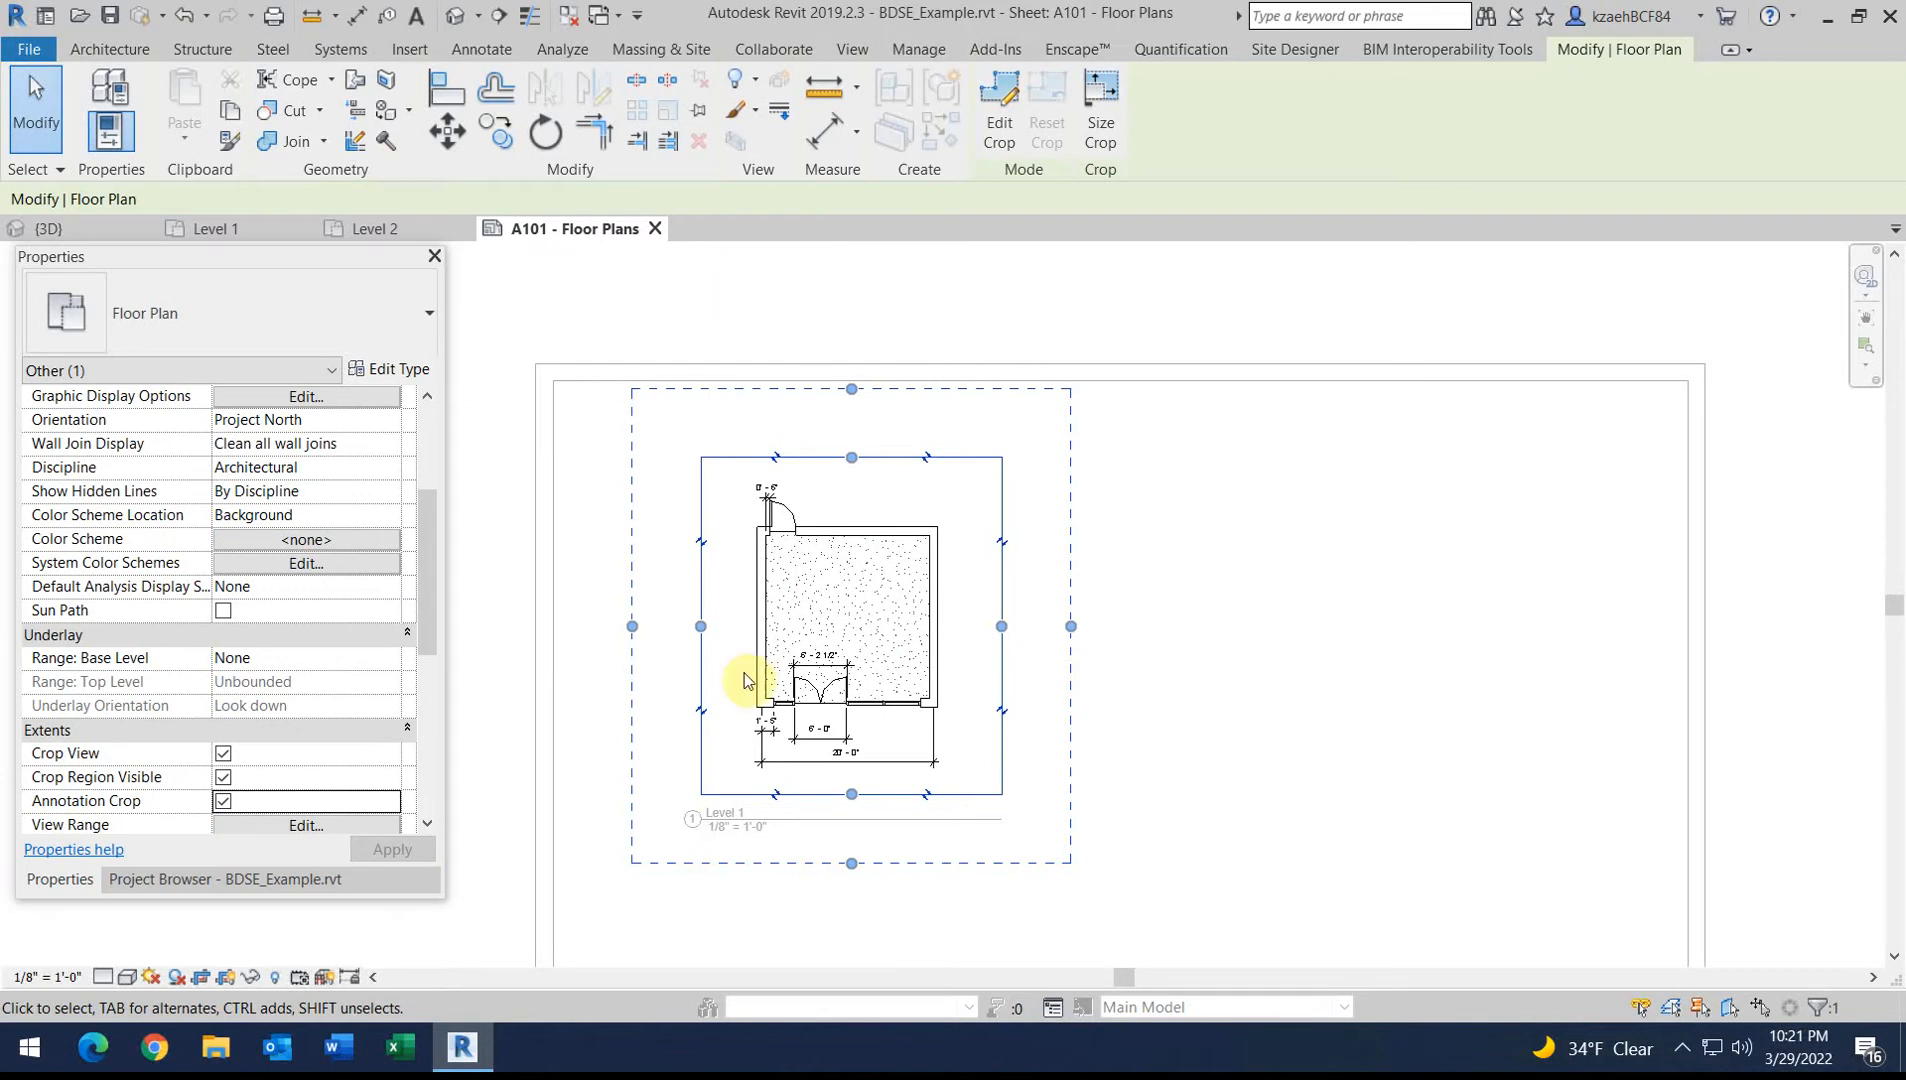
Stretch the right, left and top edges of the Level 1 crop region outward and adjust its bottom edge
{"action": "scroll", "coordinate": [947, 697], "scroll_direction": "up", "scroll_amount": 2}
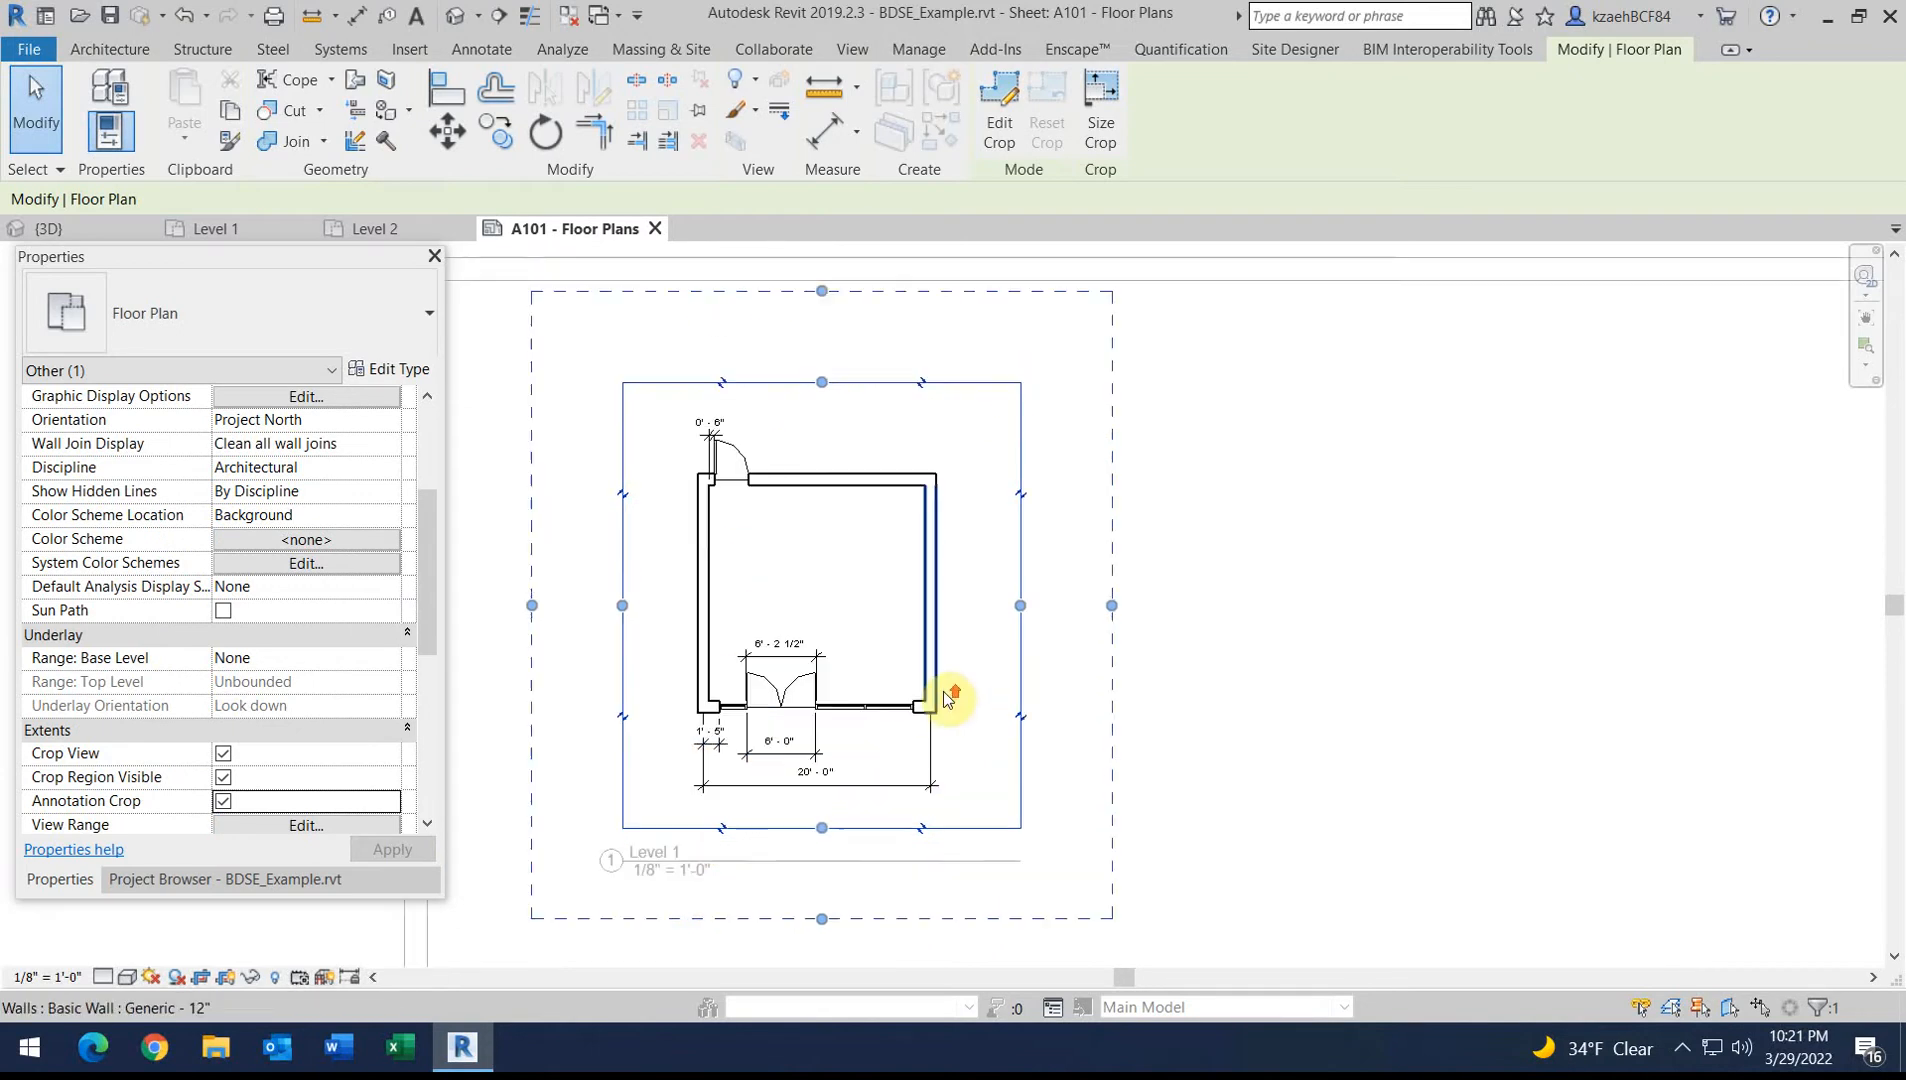
{"action": "scroll", "coordinate": [947, 697], "scroll_direction": "up", "scroll_amount": 1}
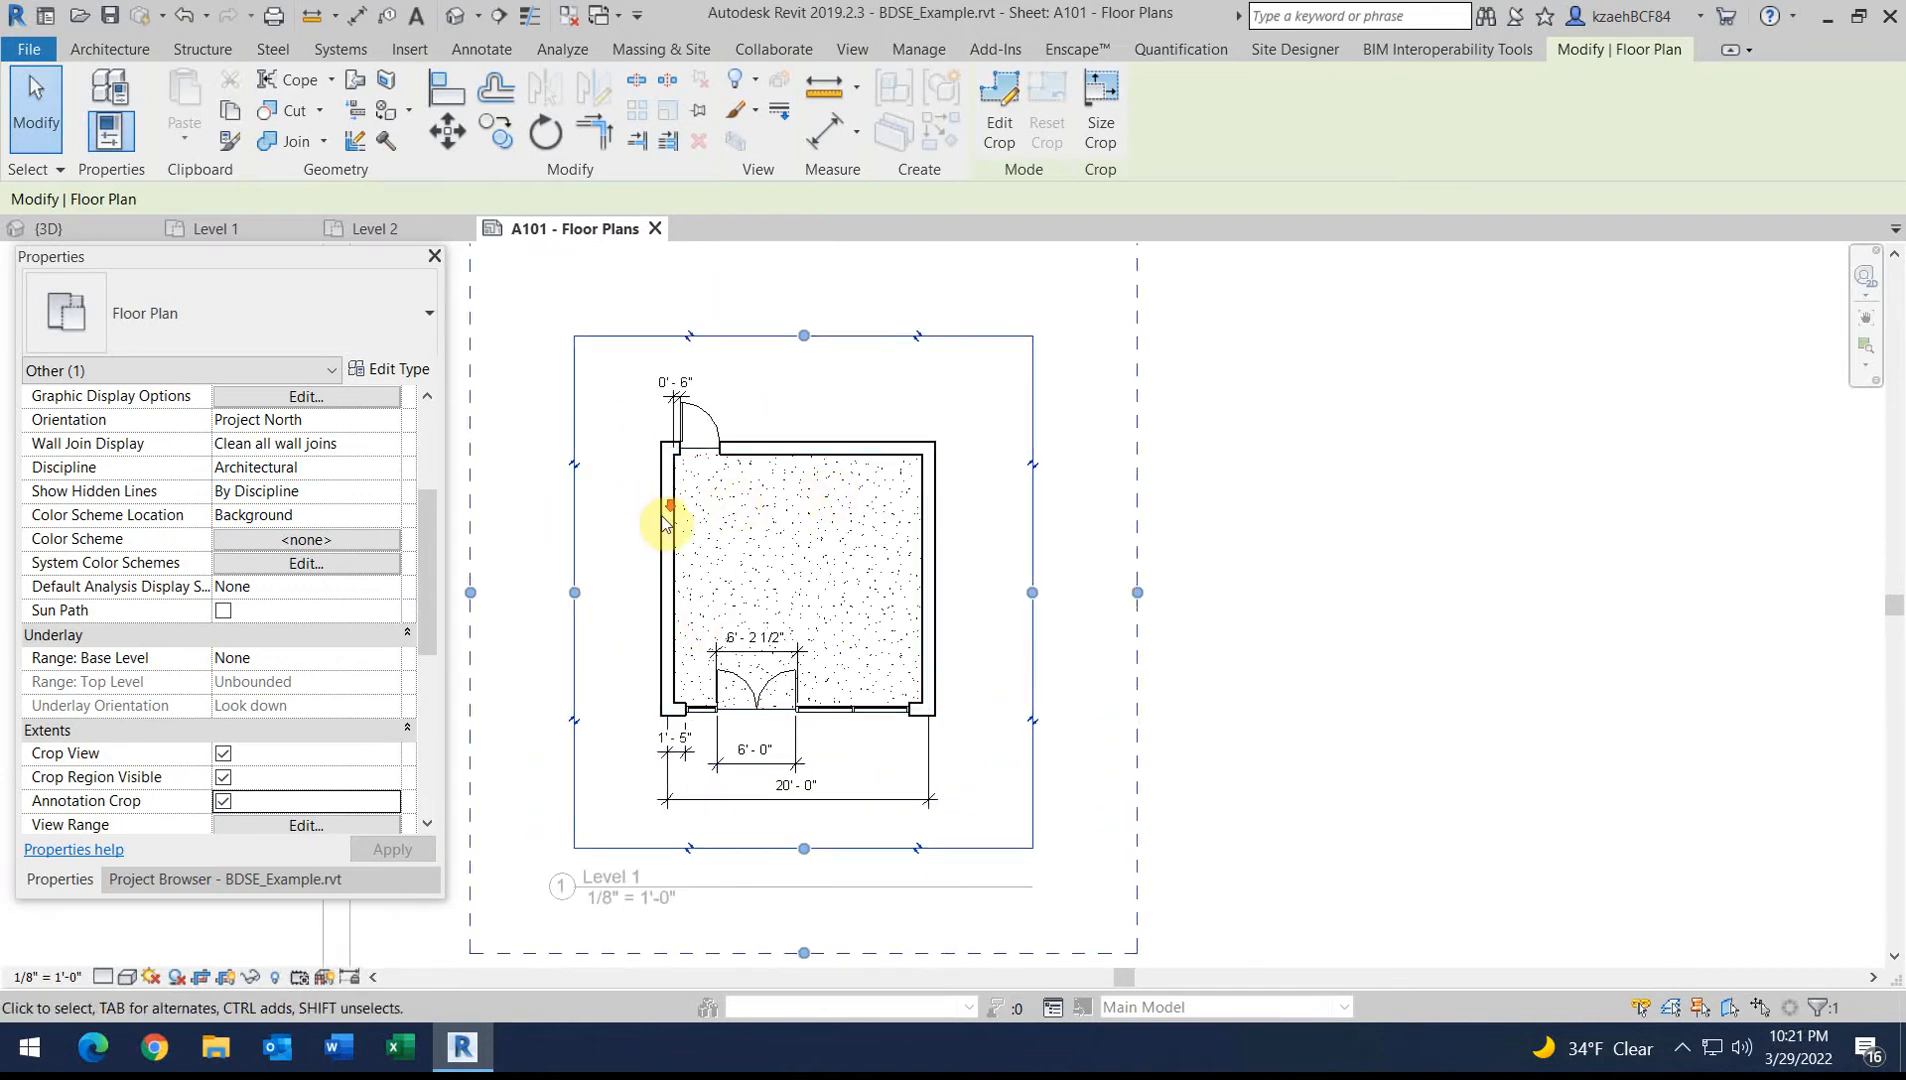
{"action": "scroll", "coordinate": [663, 522], "scroll_direction": "down", "scroll_amount": 2}
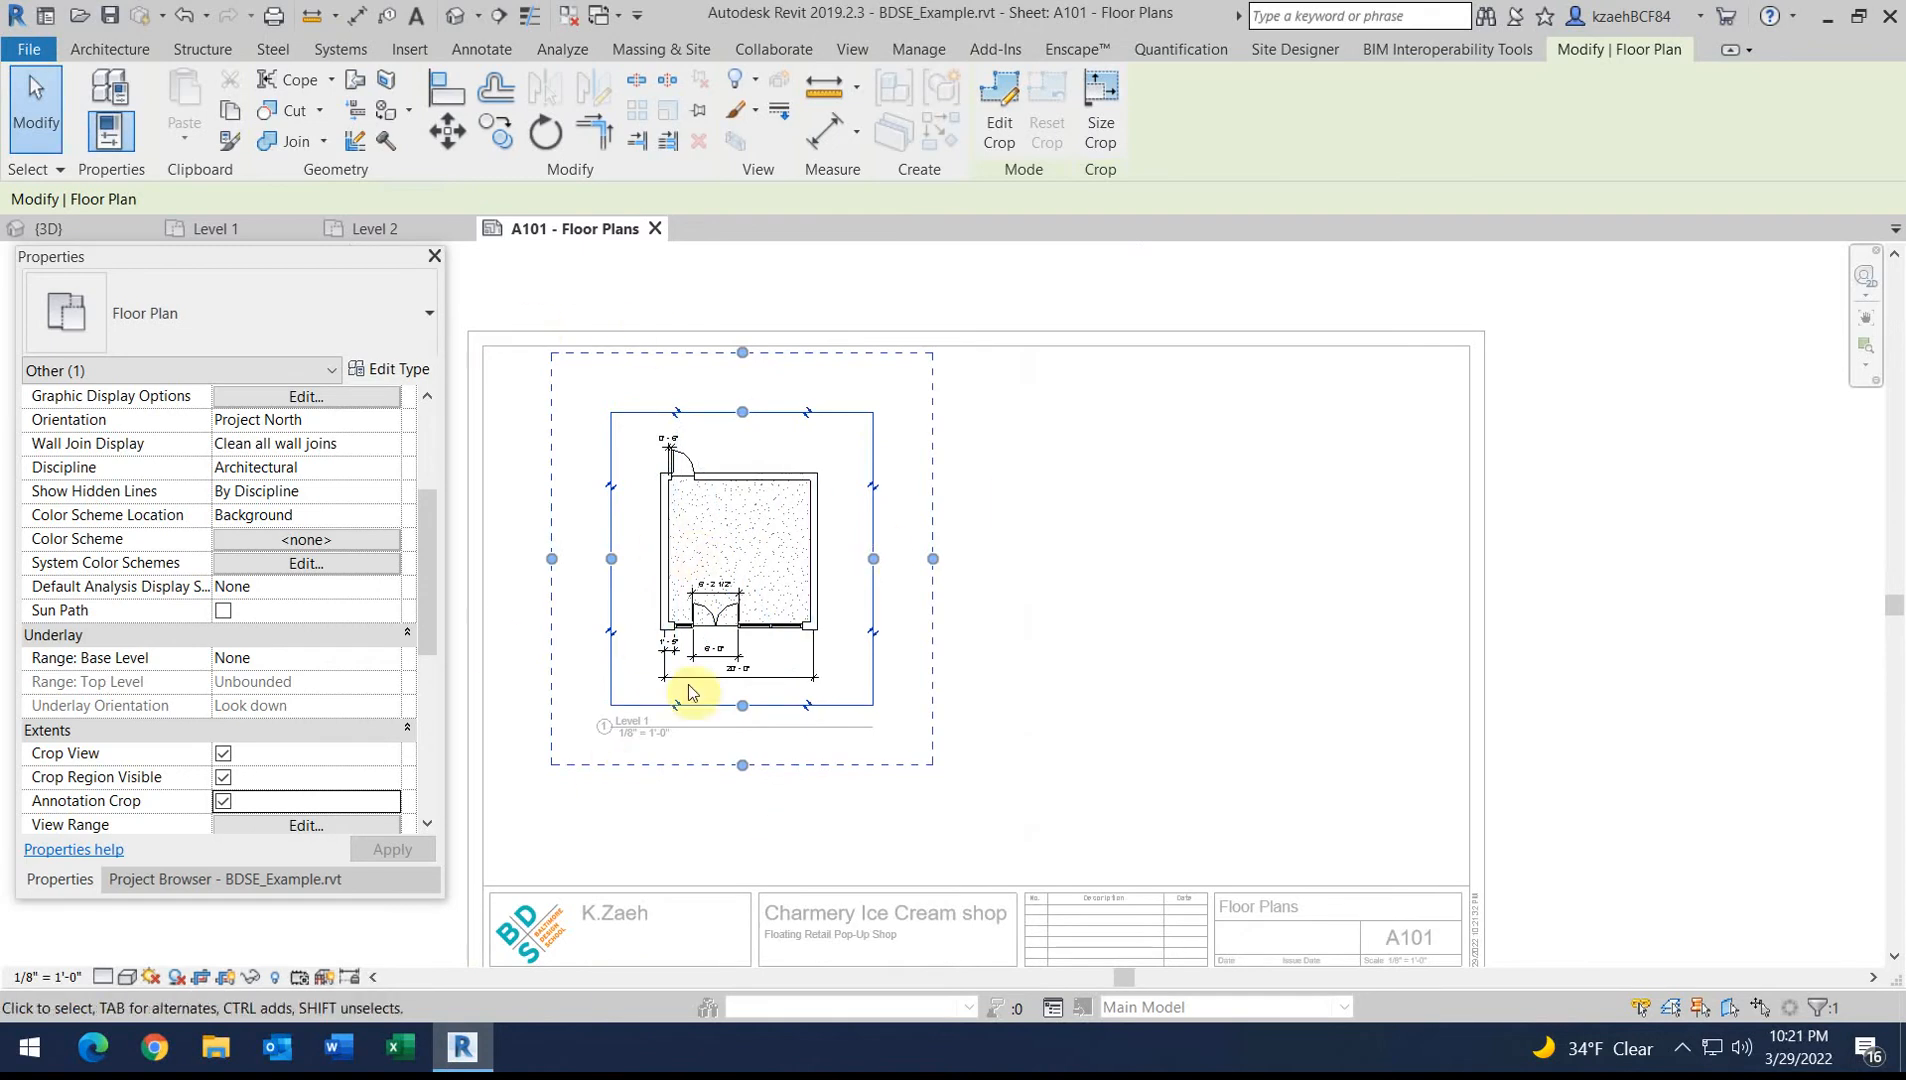
{"action": "scroll", "coordinate": [785, 585], "scroll_direction": "down", "scroll_amount": 2}
{"action": "left_click_drag", "start_coordinate": [845, 569], "coordinate": [985, 568]}
{"action": "left_click_drag", "start_coordinate": [671, 567], "coordinate": [581, 567]}
{"action": "left_click_drag", "start_coordinate": [779, 473], "coordinate": [781, 396]}
{"action": "mouse_move", "coordinate": [782, 666]}
{"action": "left_mouse_down"}
{"action": "mouse_move", "coordinate": [787, 757]}
{"action": "mouse_move", "coordinate": [763, 655]}
{"action": "left_mouse_up"}
Pull the crop region's left and top edges in close to the plan and its right edge across the floor
{"action": "left_click_drag", "start_coordinate": [613, 520], "coordinate": [683, 519]}
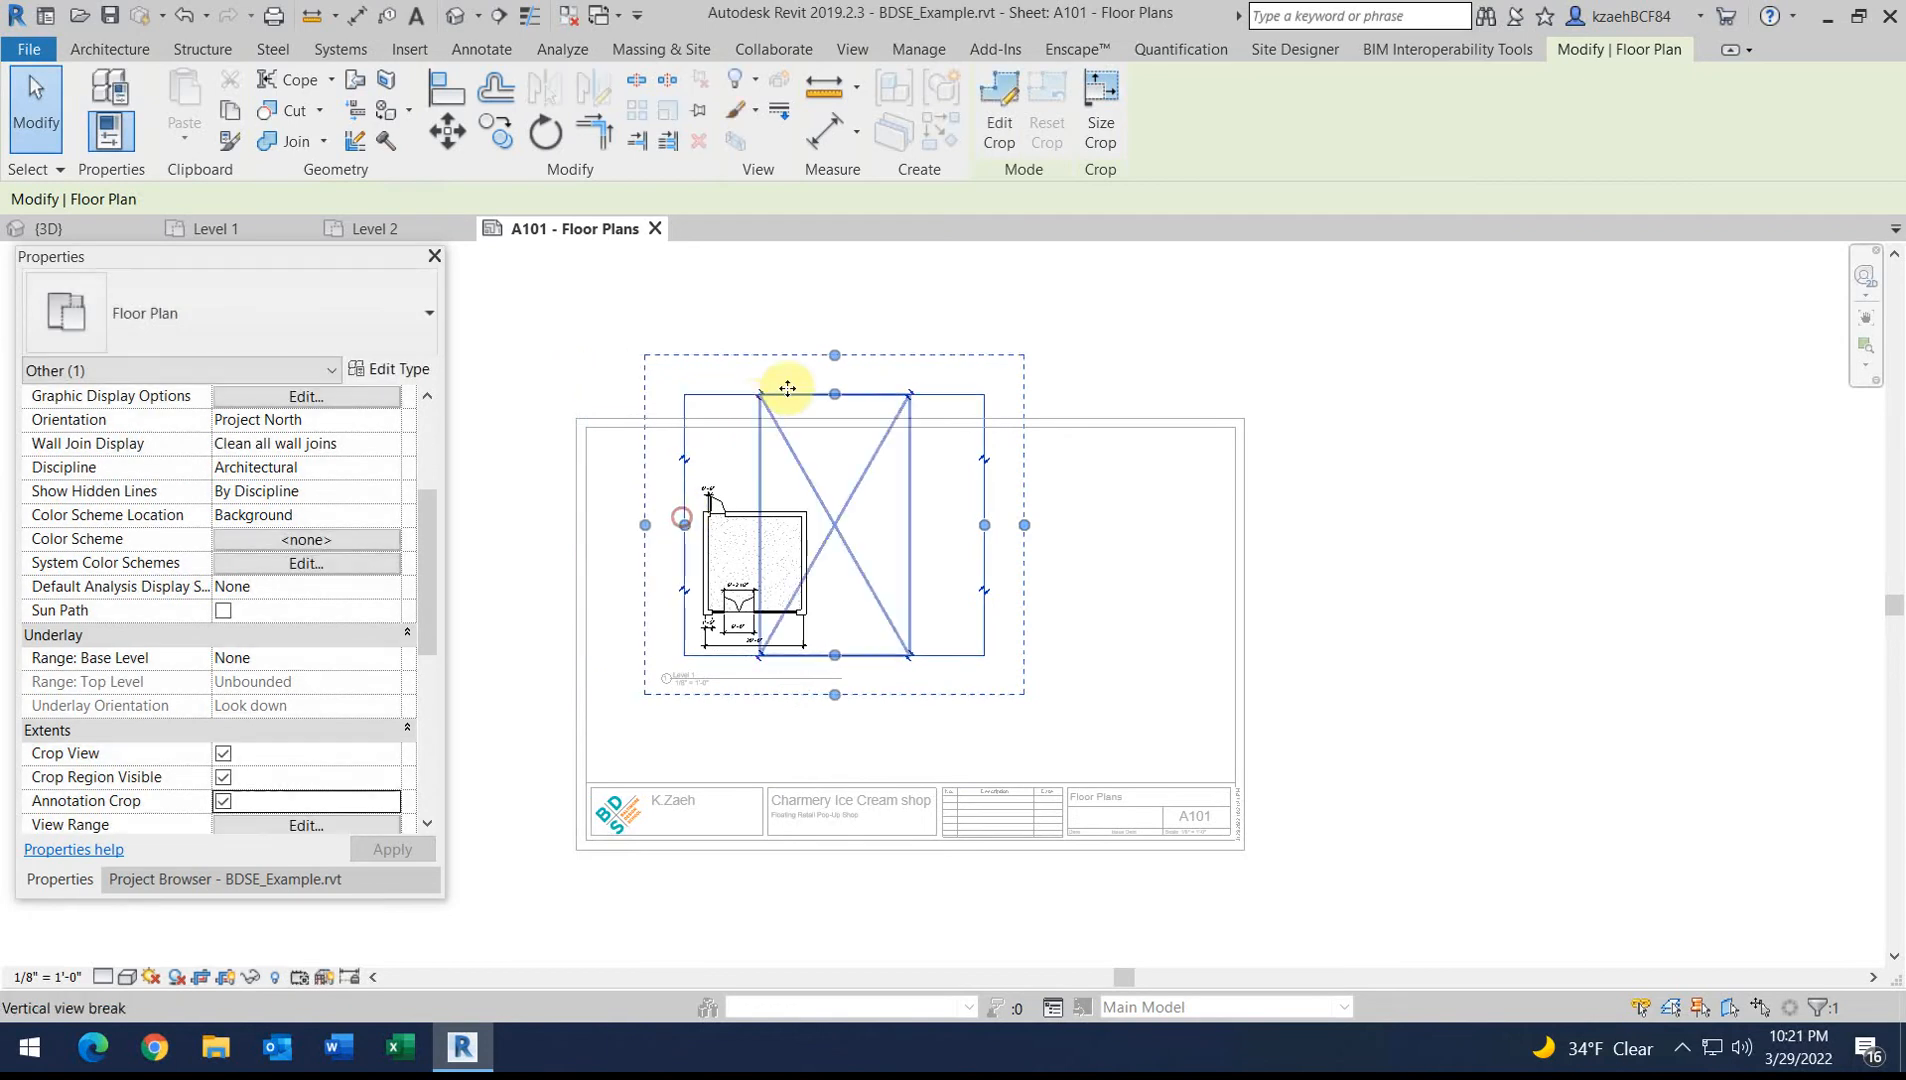
{"action": "left_click_drag", "start_coordinate": [832, 395], "coordinate": [825, 494]}
{"action": "left_click_drag", "start_coordinate": [985, 574], "coordinate": [821, 574]}
{"action": "scroll", "coordinate": [821, 574], "scroll_direction": "up", "scroll_amount": 3}
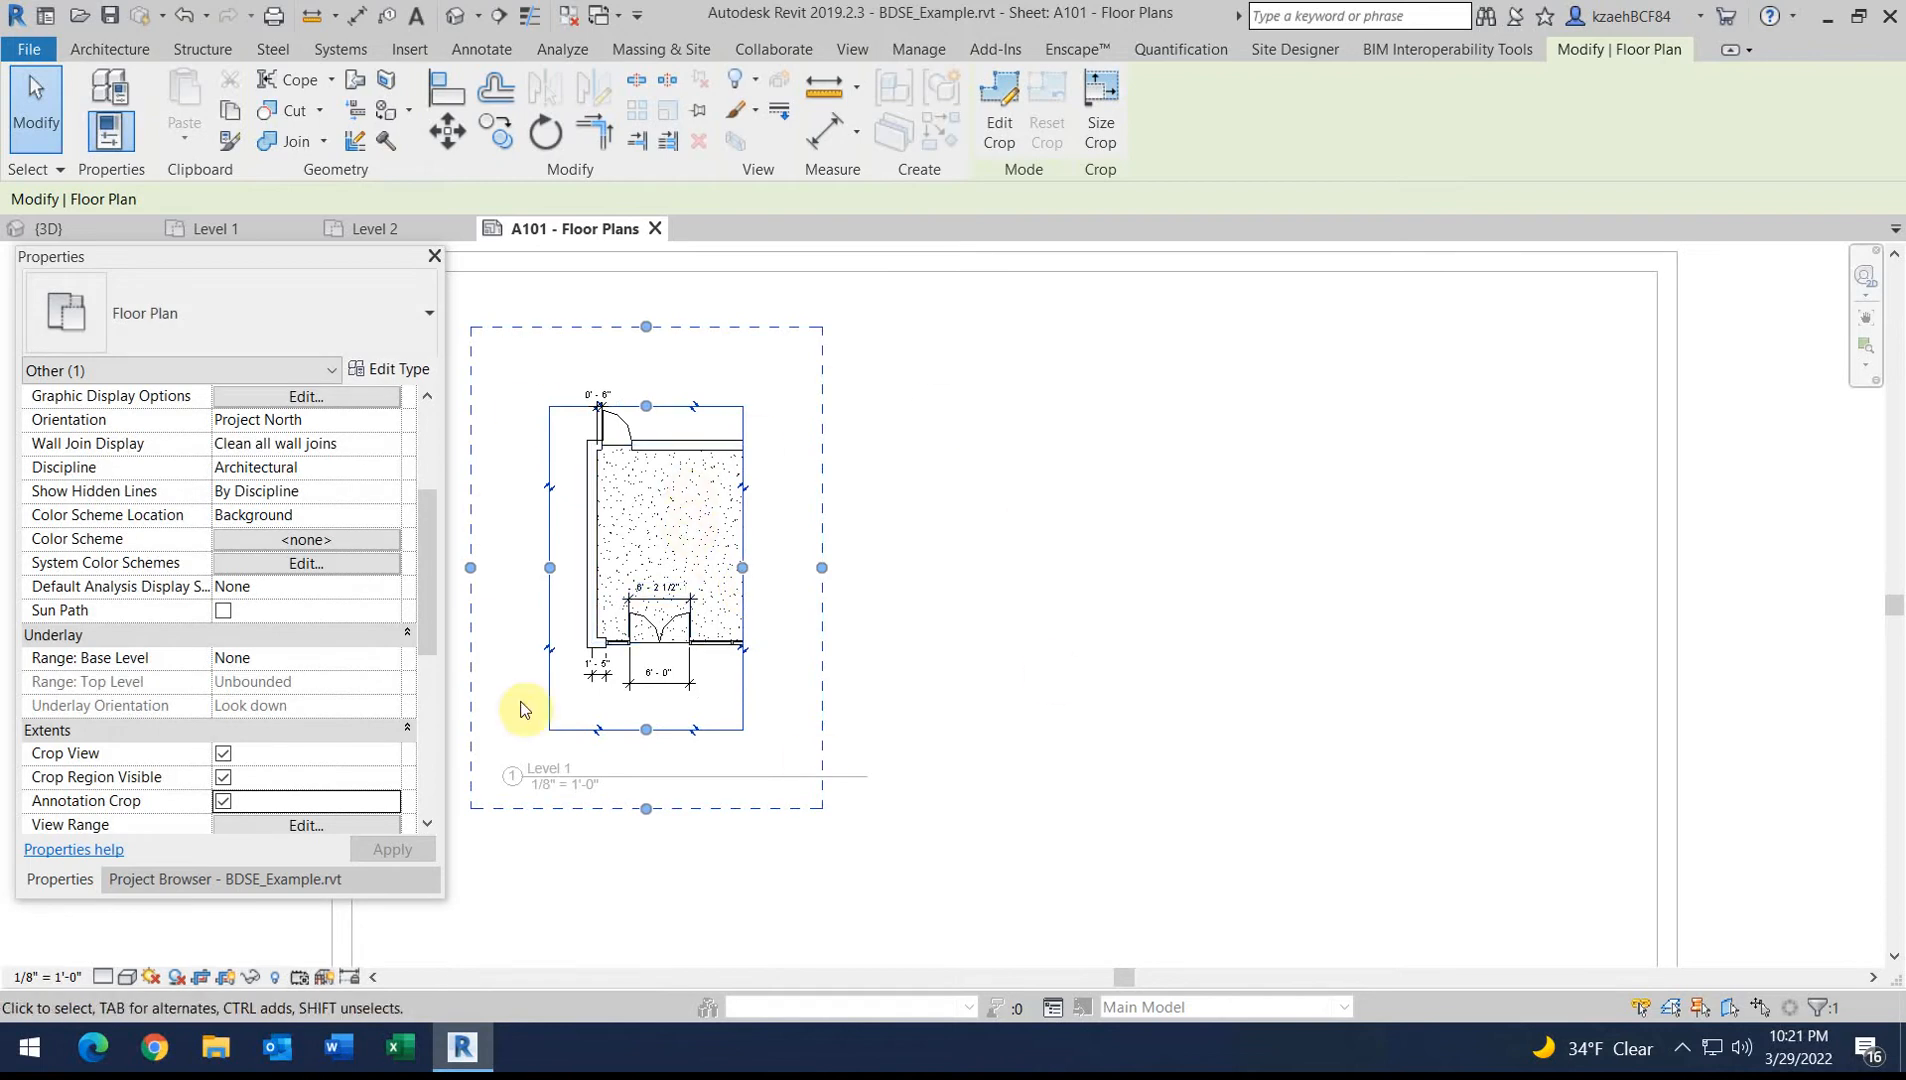
Extend the crop region's right edge past the building and set its bottom and annotation-crop edges below the plan's dimensions
{"action": "left_click_drag", "start_coordinate": [745, 580], "coordinate": [893, 567]}
{"action": "left_click_drag", "start_coordinate": [722, 729], "coordinate": [727, 606]}
{"action": "left_click_drag", "start_coordinate": [722, 682], "coordinate": [722, 791]}
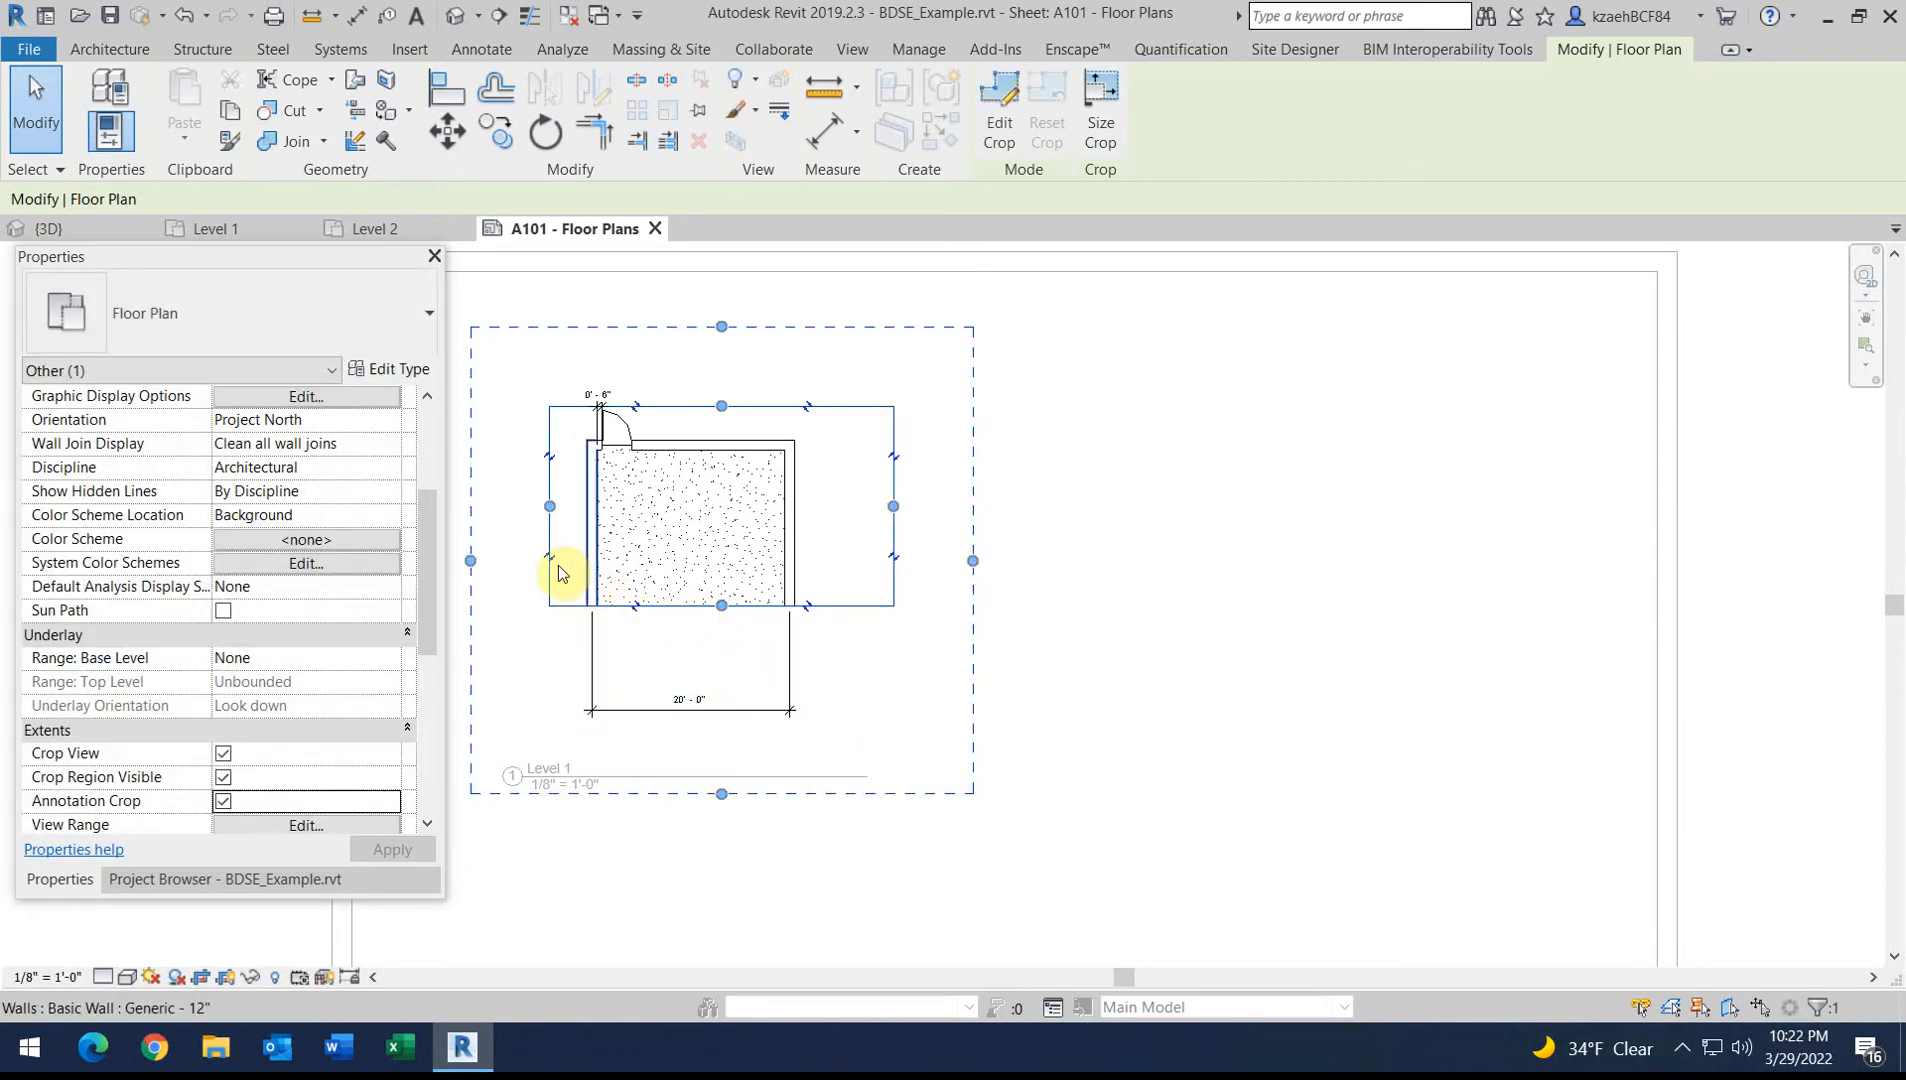
{"action": "left_click_drag", "start_coordinate": [722, 605], "coordinate": [726, 734]}
{"action": "left_click_drag", "start_coordinate": [730, 923], "coordinate": [757, 782]}
{"action": "scroll", "coordinate": [661, 590], "scroll_direction": "down", "scroll_amount": 2}
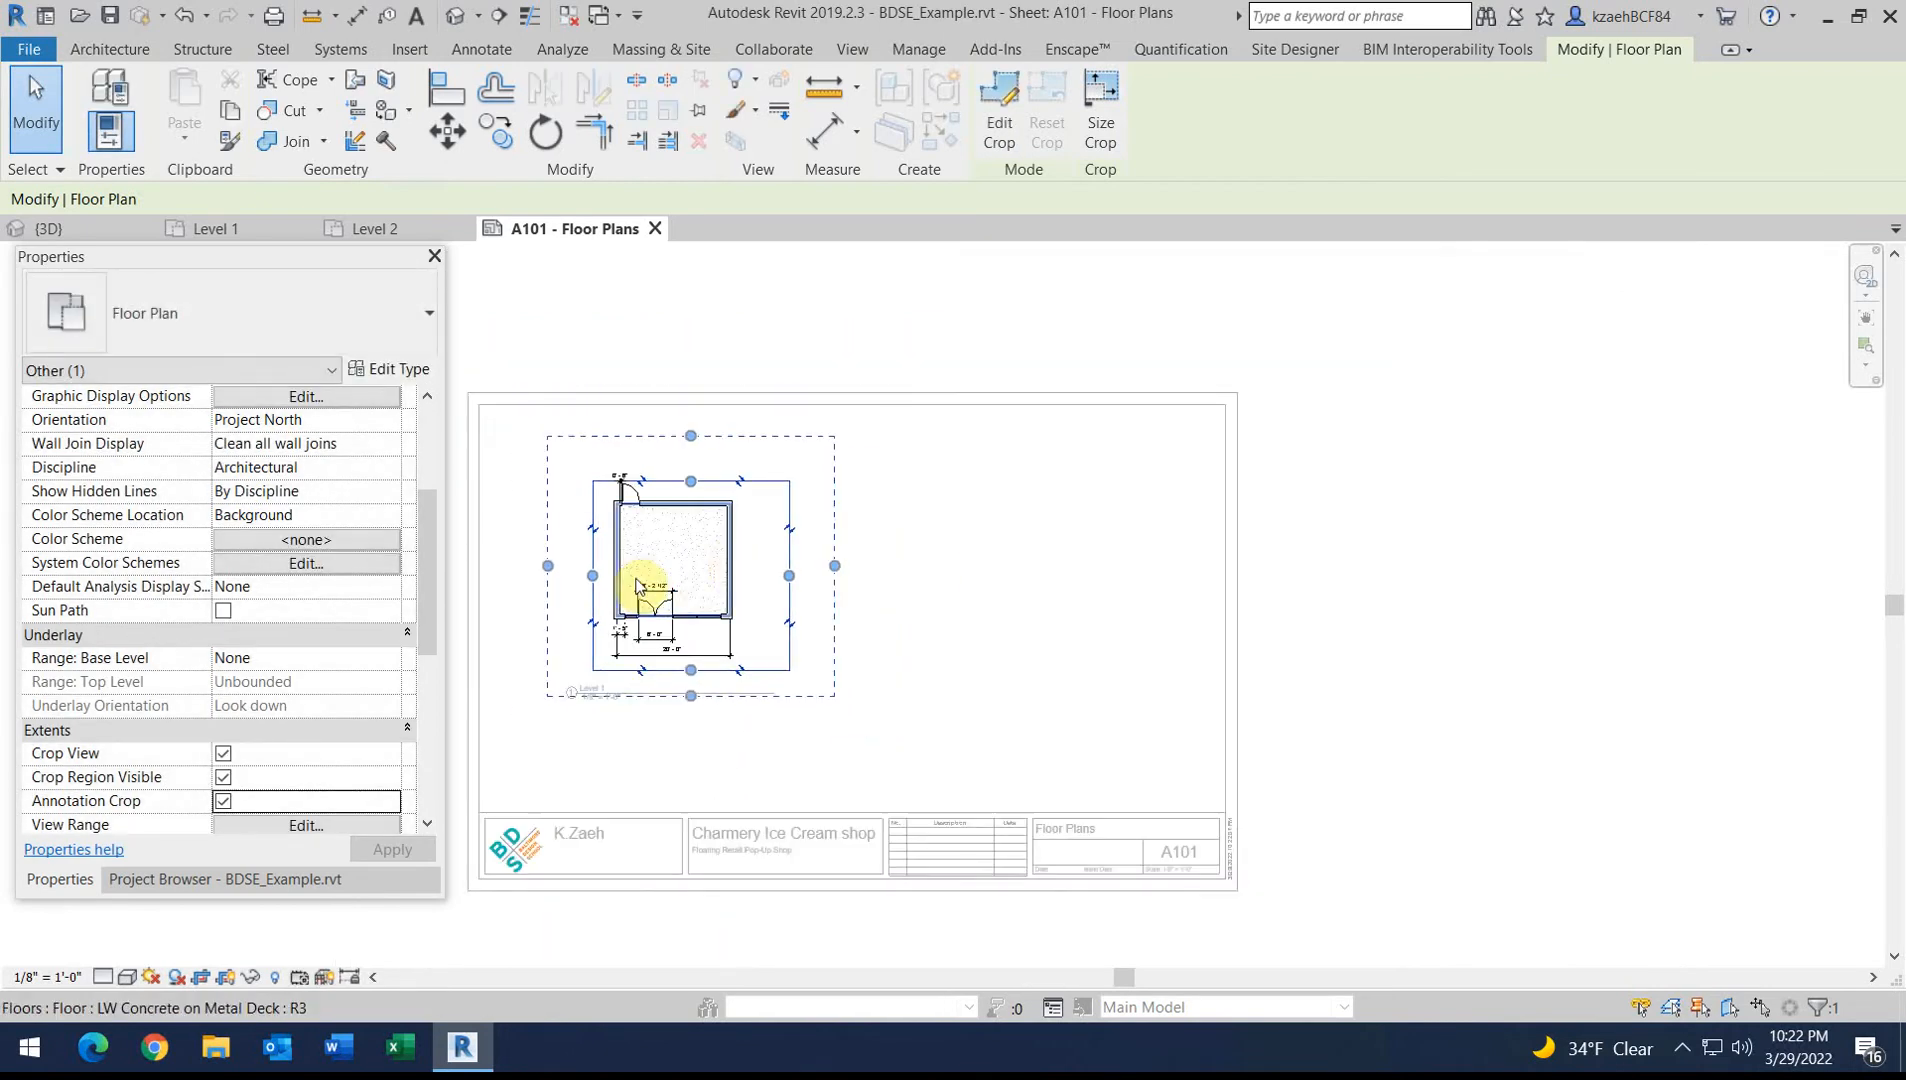
{"action": "left_click_drag", "start_coordinate": [684, 471], "coordinate": [687, 465]}
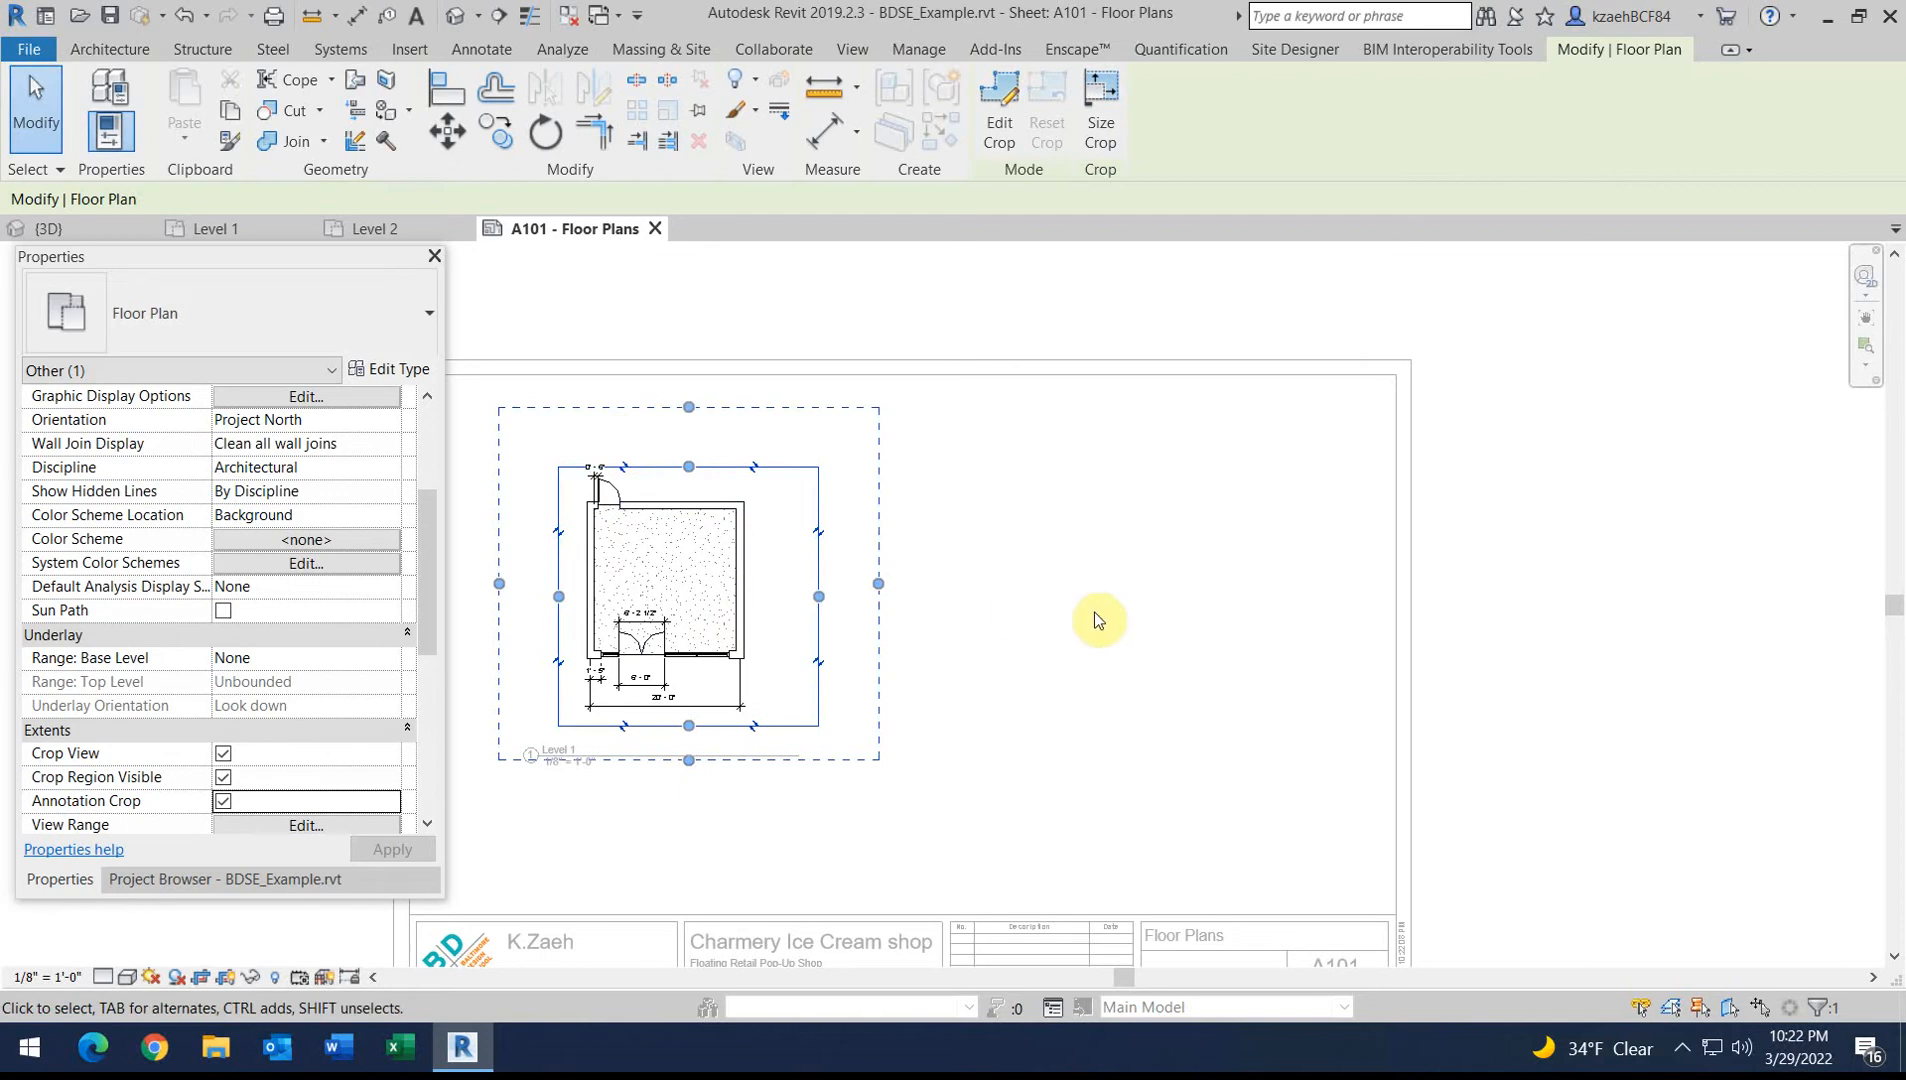
Deactivate the Level 1 view and move its viewport closer to the sheet's left border
{"action": "left_click", "coordinate": [1138, 612]}
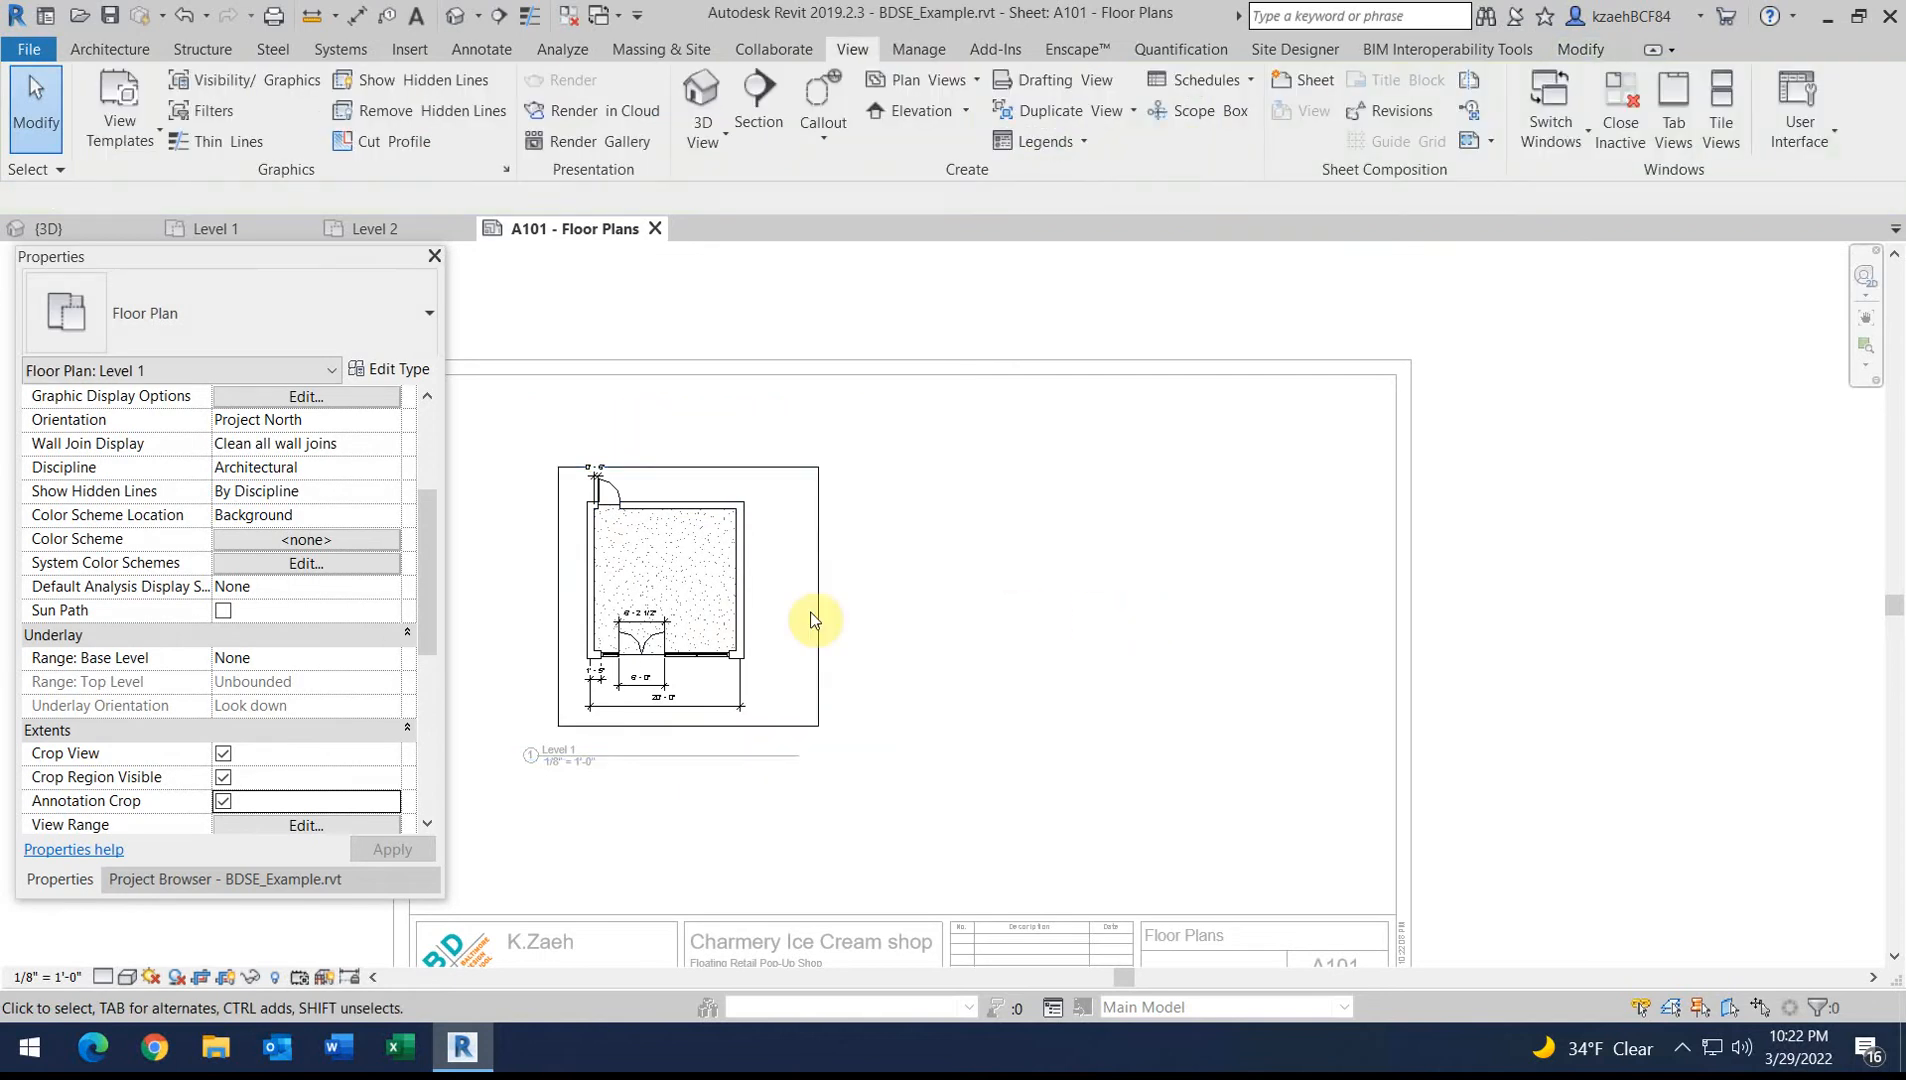
{"action": "double_click", "coordinate": [996, 608]}
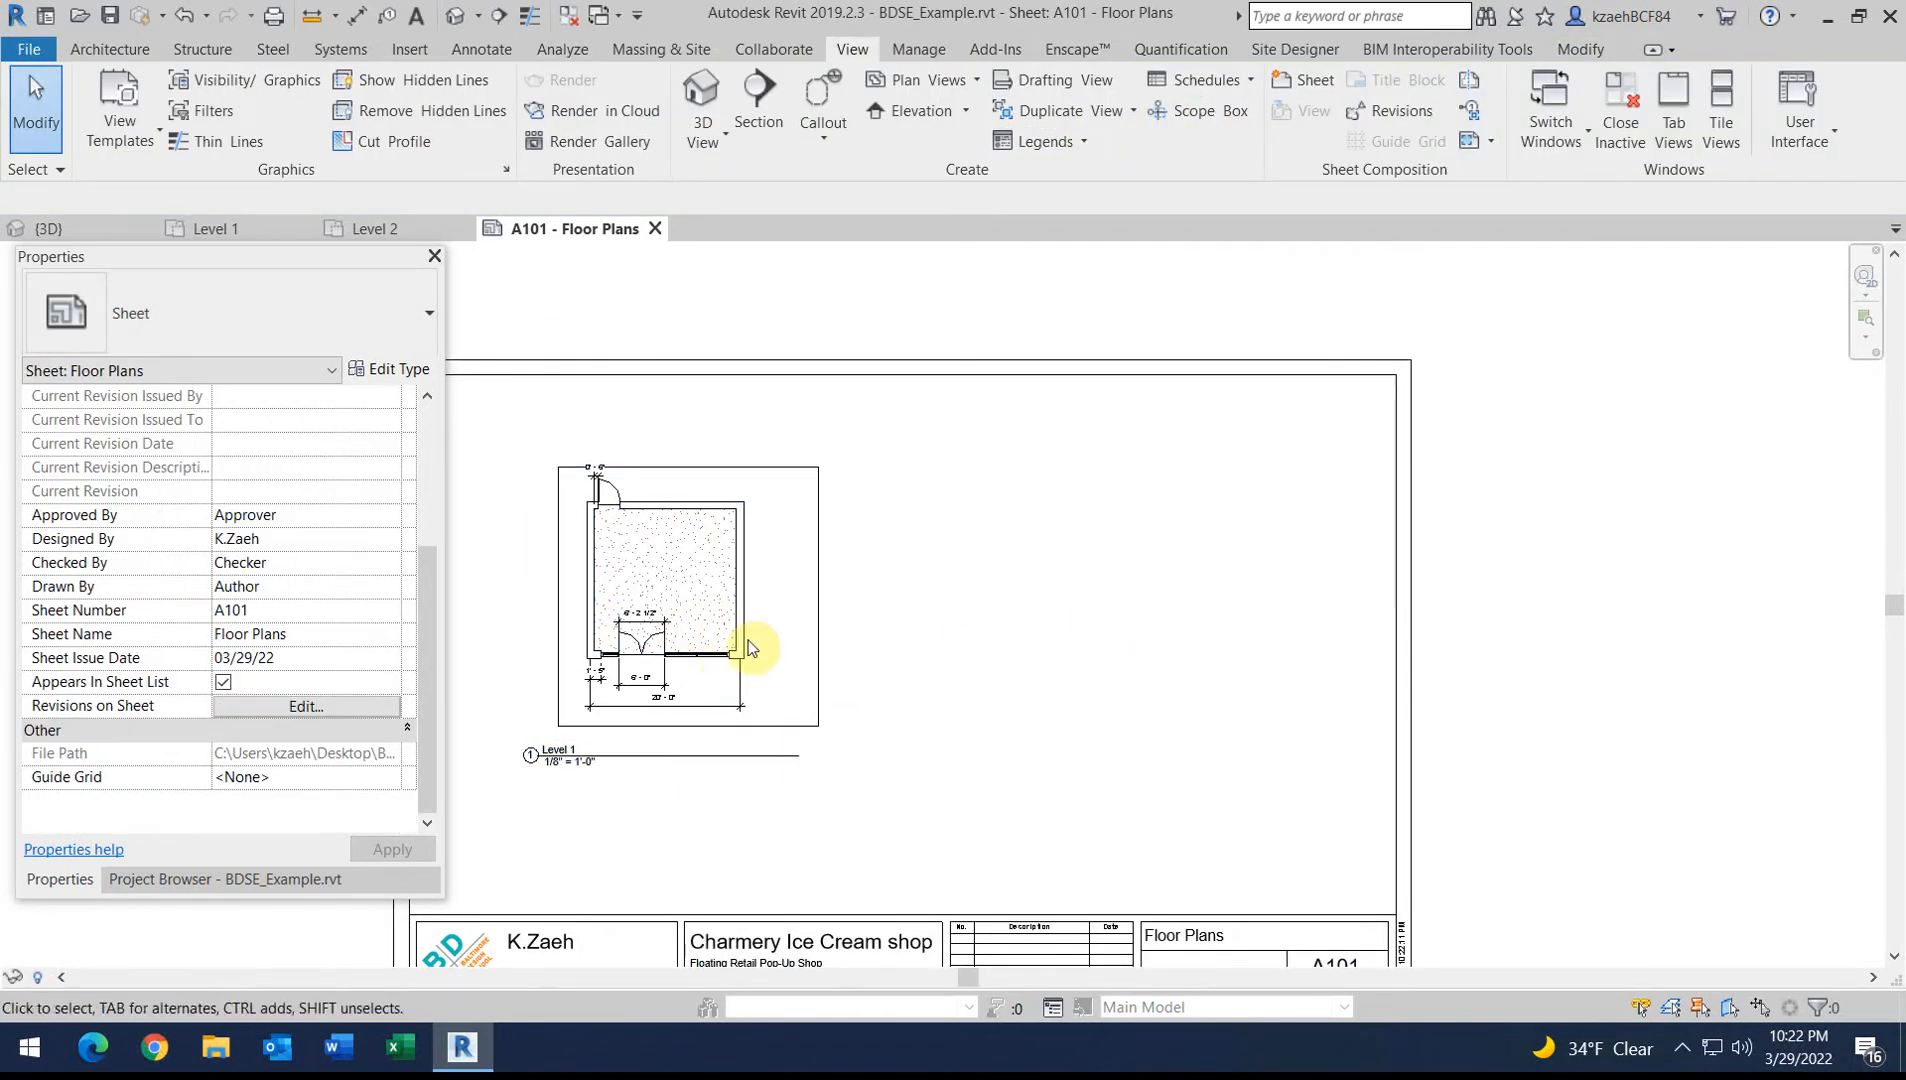
{"action": "scroll", "coordinate": [701, 611], "scroll_direction": "down", "scroll_amount": 1}
{"action": "left_click_drag", "start_coordinate": [701, 611], "coordinate": [645, 604]}
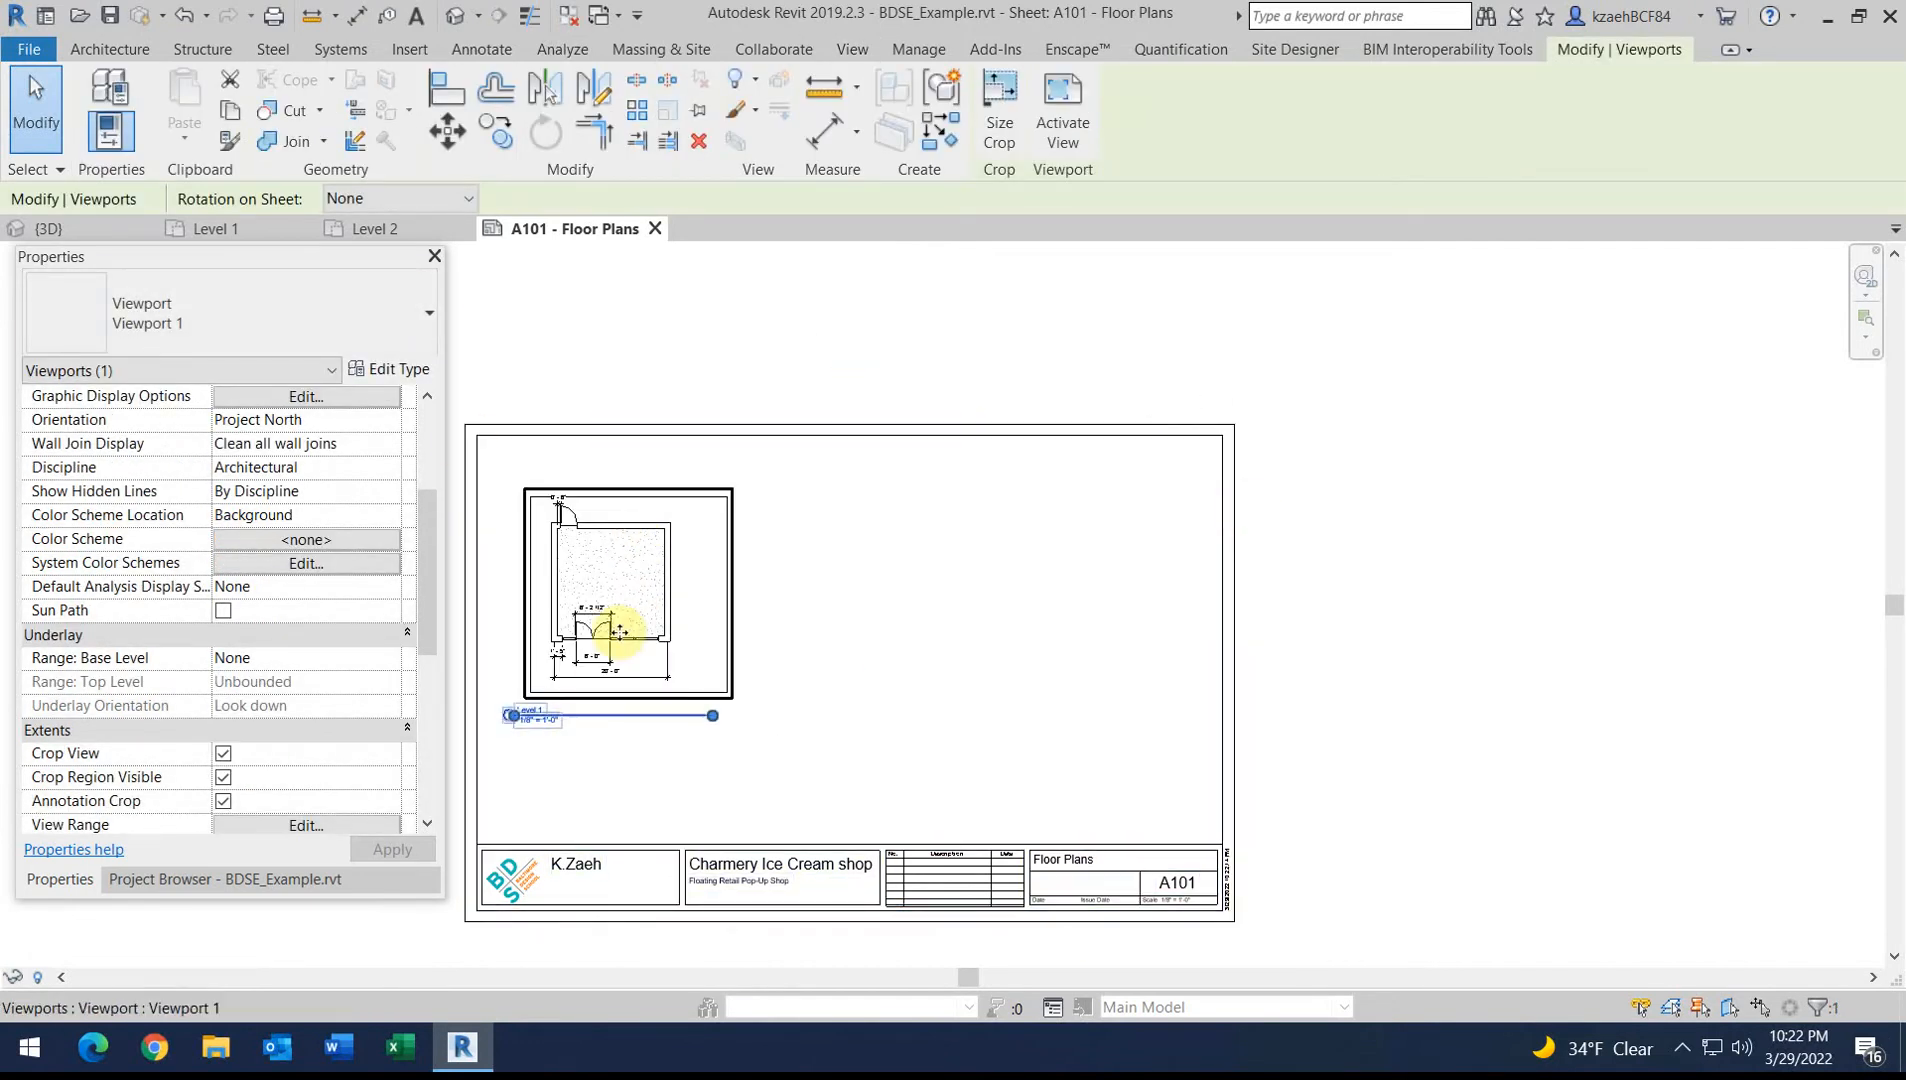
Reactivate the Level 1 view on the sheet and flip the storefront double door to swing outward
{"action": "double_click", "coordinate": [582, 562]}
{"action": "scroll", "coordinate": [582, 562], "scroll_direction": "up", "scroll_amount": 1}
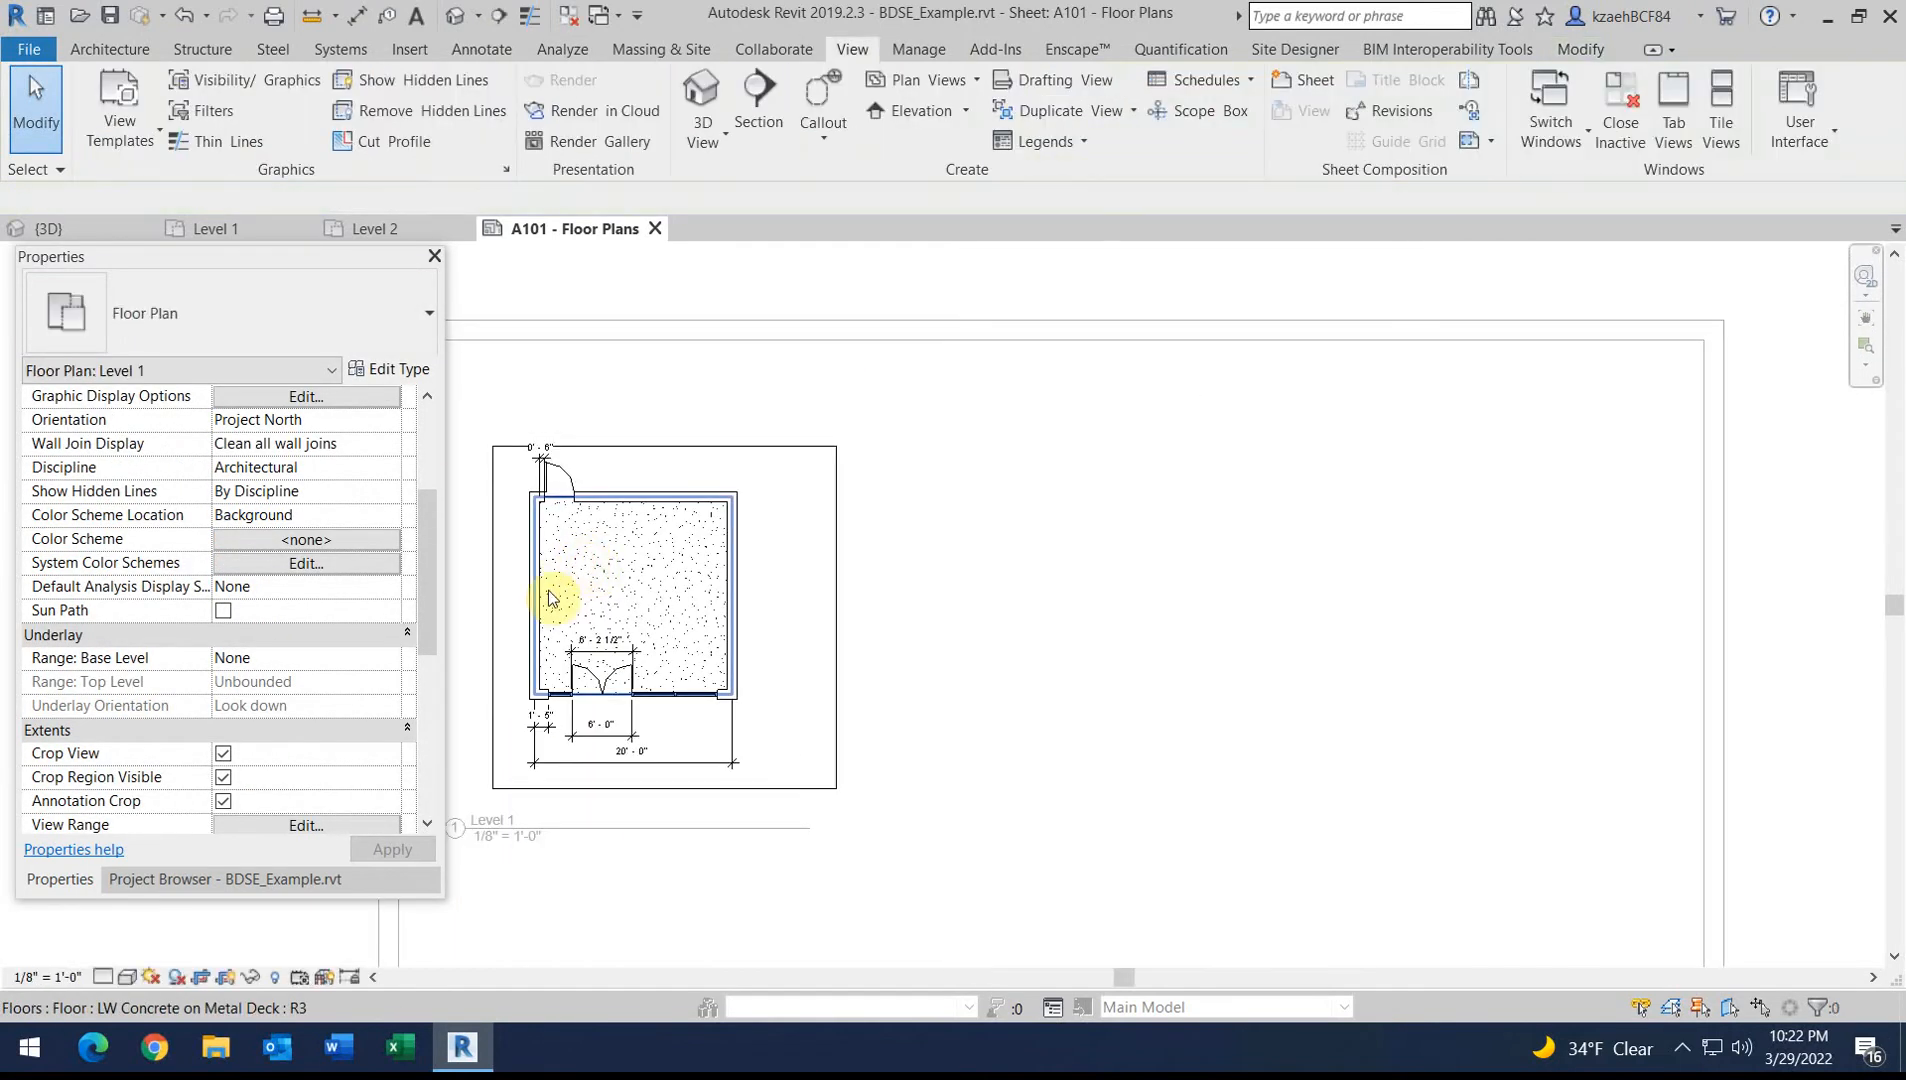
{"action": "left_click", "coordinate": [619, 680]}
{"action": "left_click", "coordinate": [837, 660]}
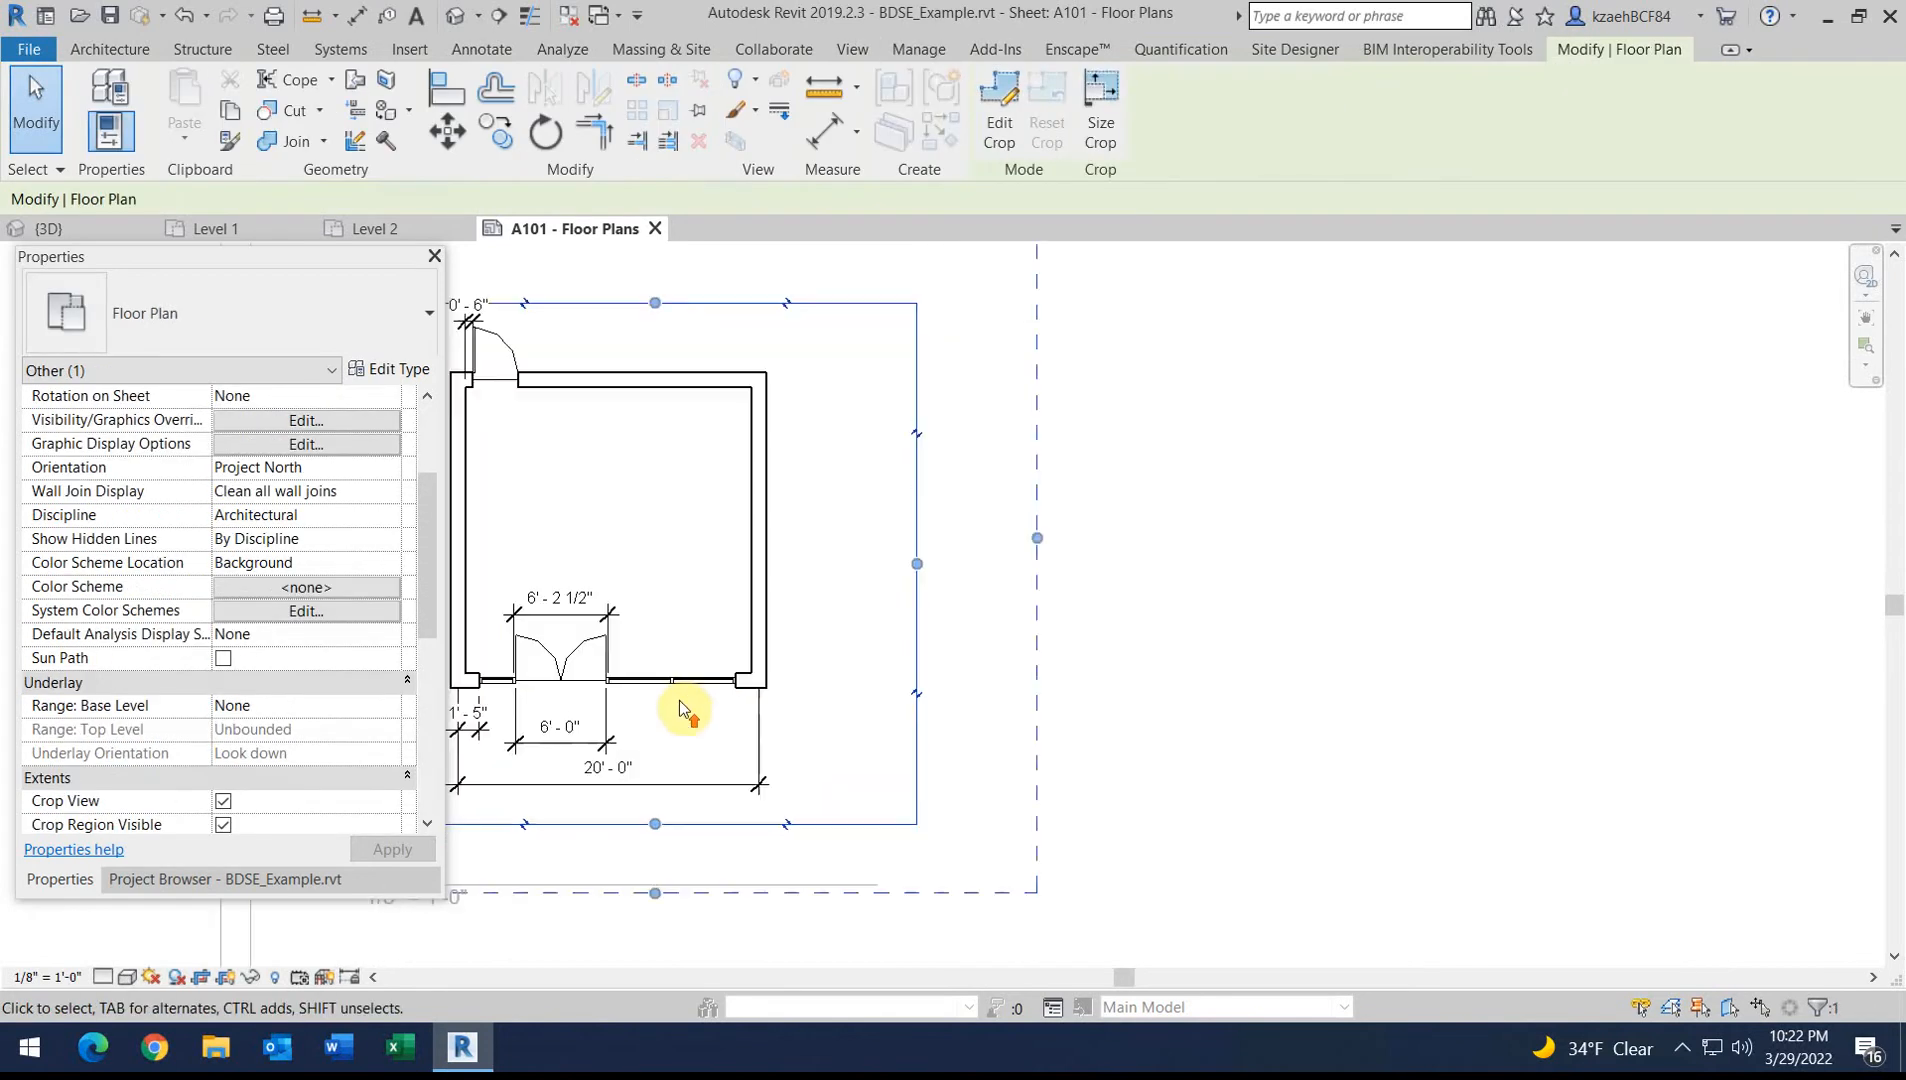
{"action": "scroll", "coordinate": [682, 720], "scroll_direction": "up", "scroll_amount": 2}
{"action": "left_click", "coordinate": [692, 692]}
{"action": "left_click", "coordinate": [534, 640]}
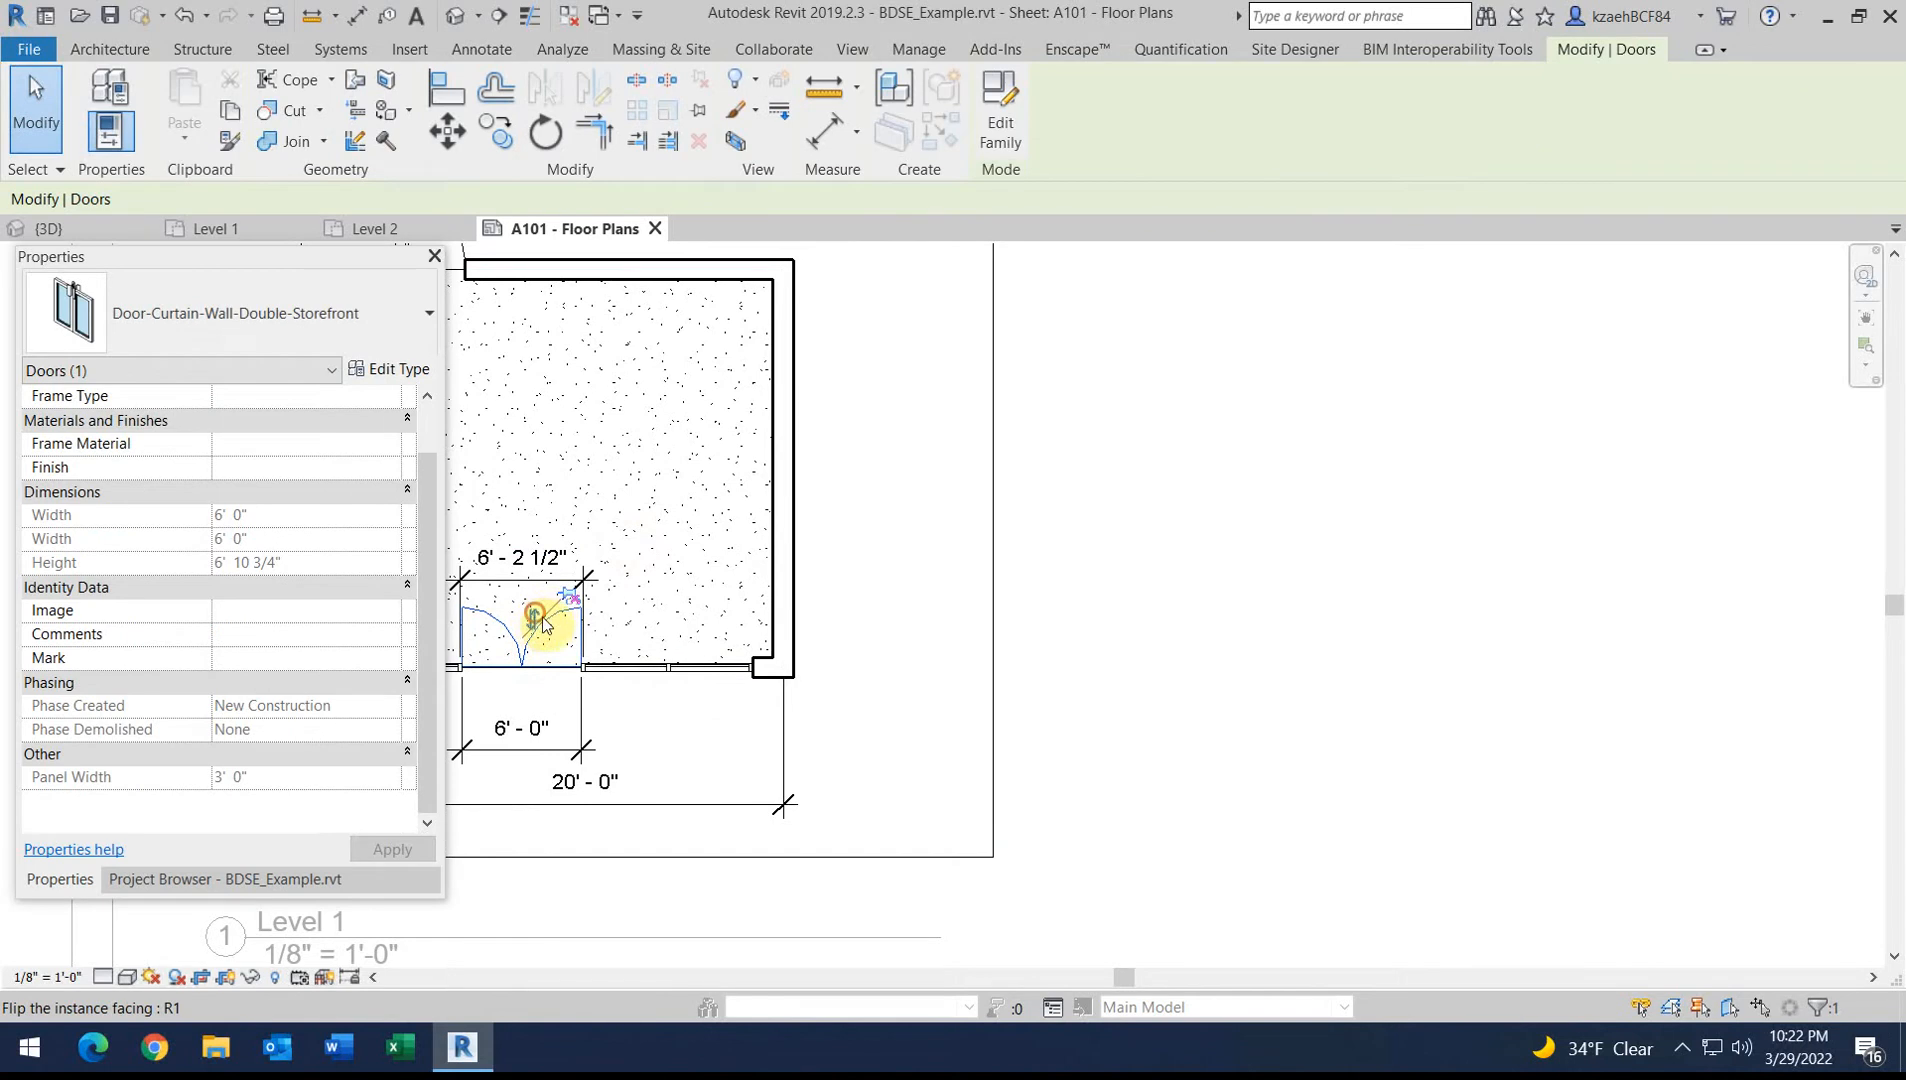
Deactivate the Level 1 view and select the sheet's title block
{"action": "scroll", "coordinate": [545, 520], "scroll_direction": "down", "scroll_amount": 3}
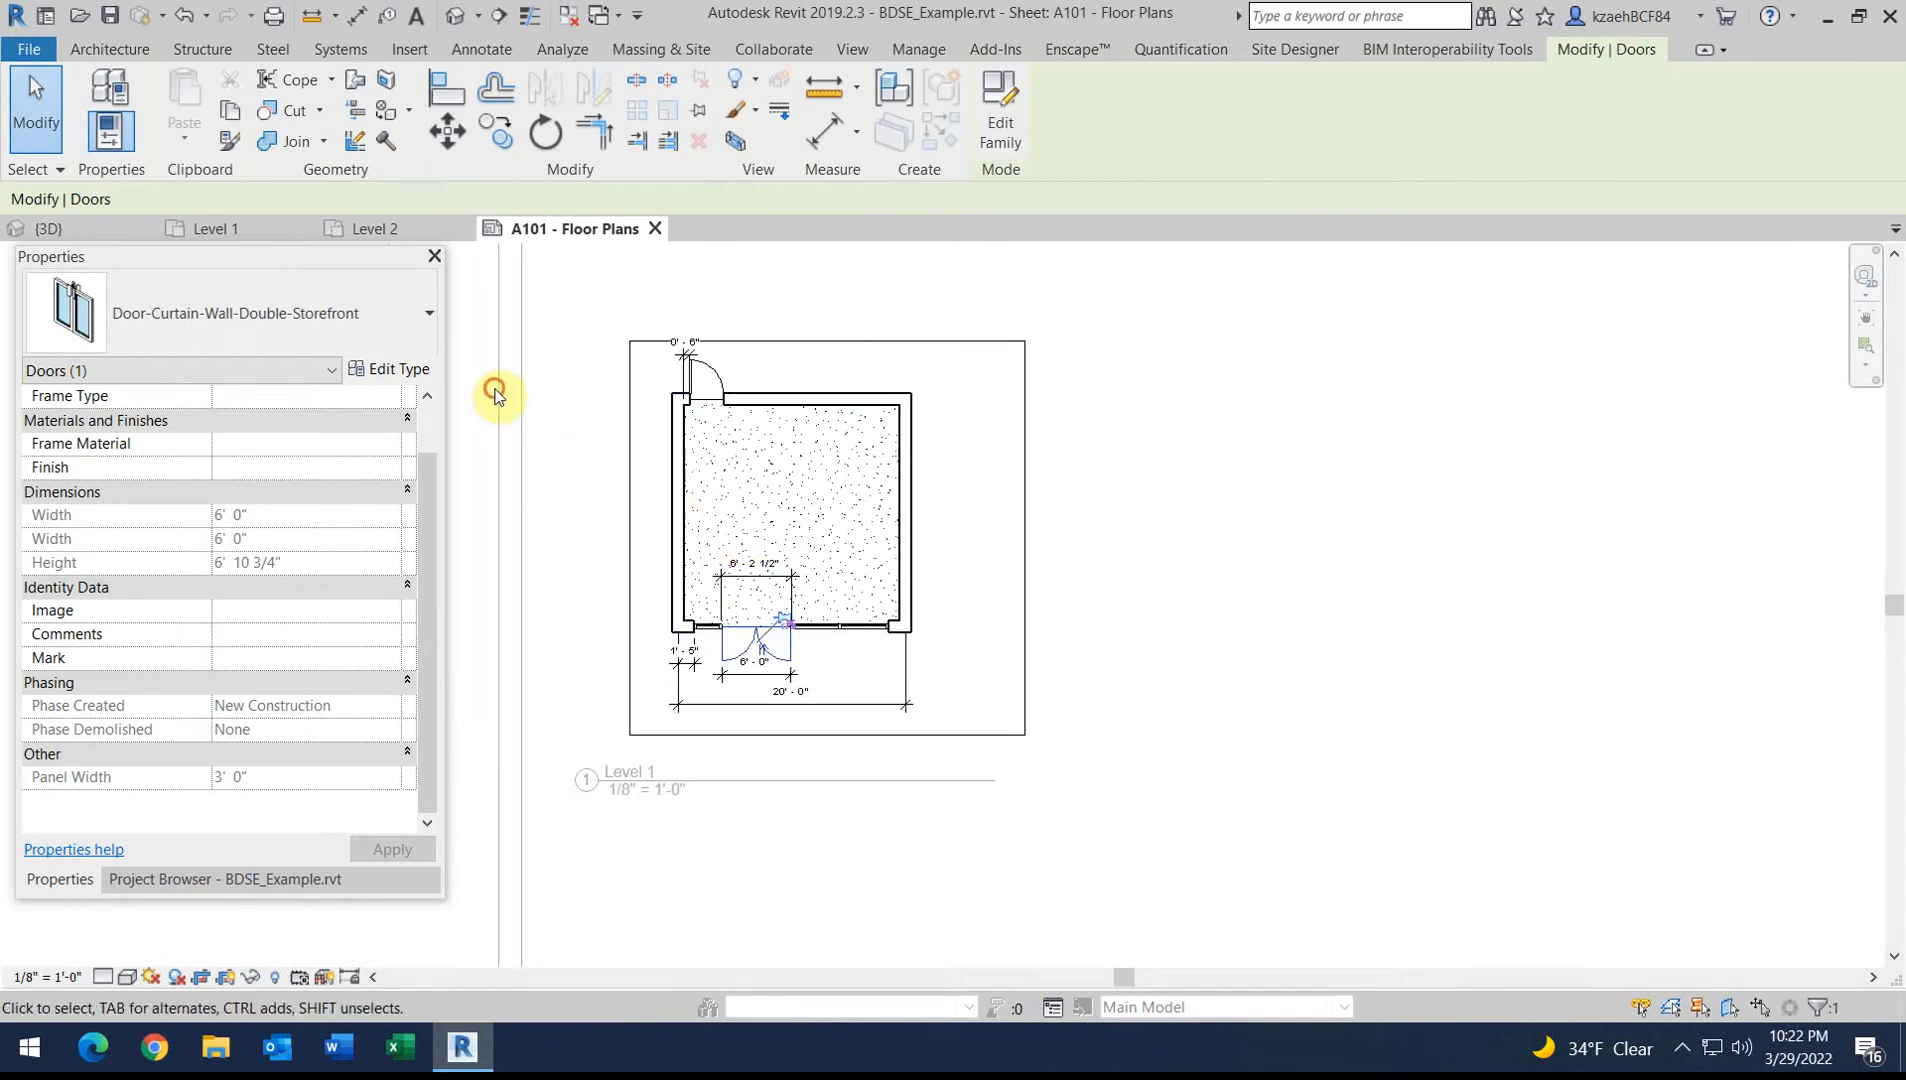
{"action": "left_click", "coordinate": [495, 393]}
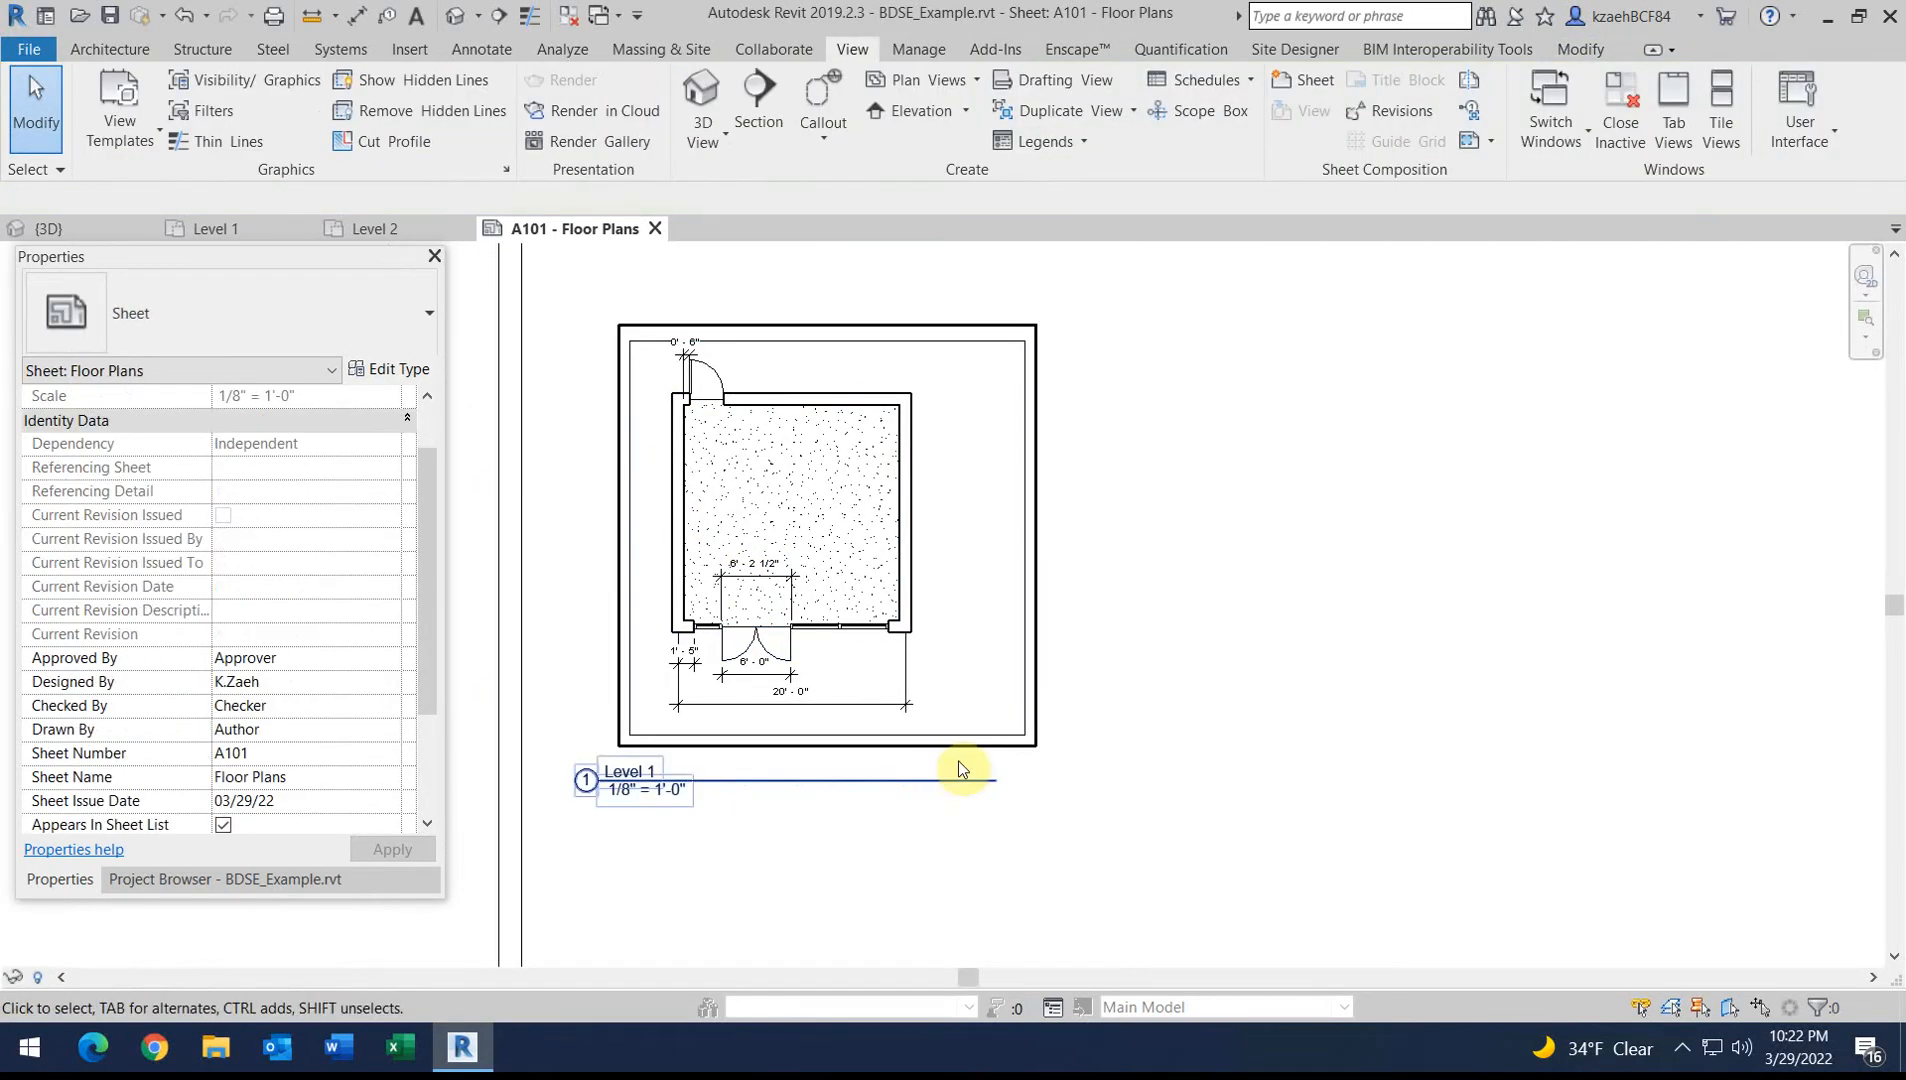
{"action": "scroll", "coordinate": [958, 768], "scroll_direction": "down", "scroll_amount": 4}
{"action": "left_click", "coordinate": [934, 809]}
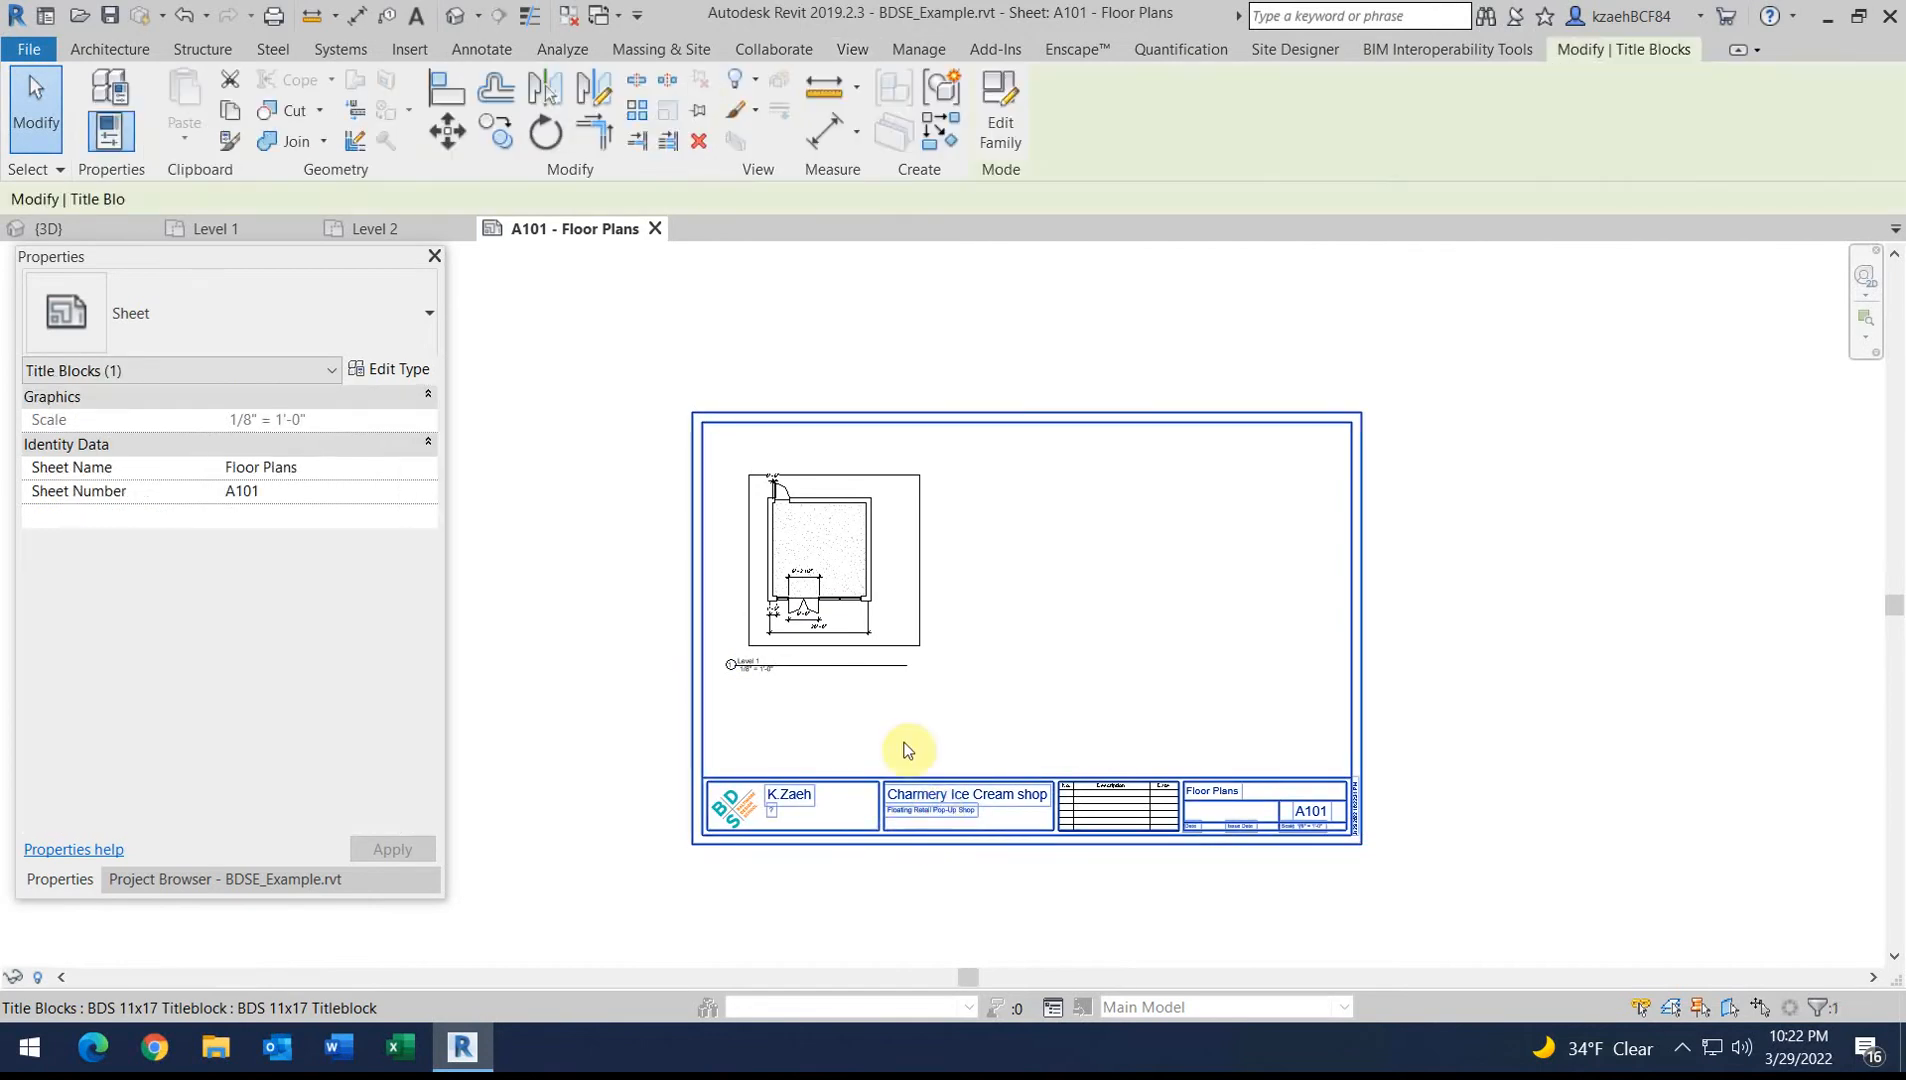
Set the Level 1 viewport's scale to 1/4" = 1'-0" and move it inside the sheet's left border, above the title block strip
{"action": "left_click", "coordinate": [1042, 617]}
{"action": "left_click_drag", "start_coordinate": [862, 545], "coordinate": [822, 554]}
{"action": "scroll", "coordinate": [766, 587], "scroll_direction": "up", "scroll_amount": 3}
{"action": "scroll", "coordinate": [775, 570], "scroll_direction": "down", "scroll_amount": 2}
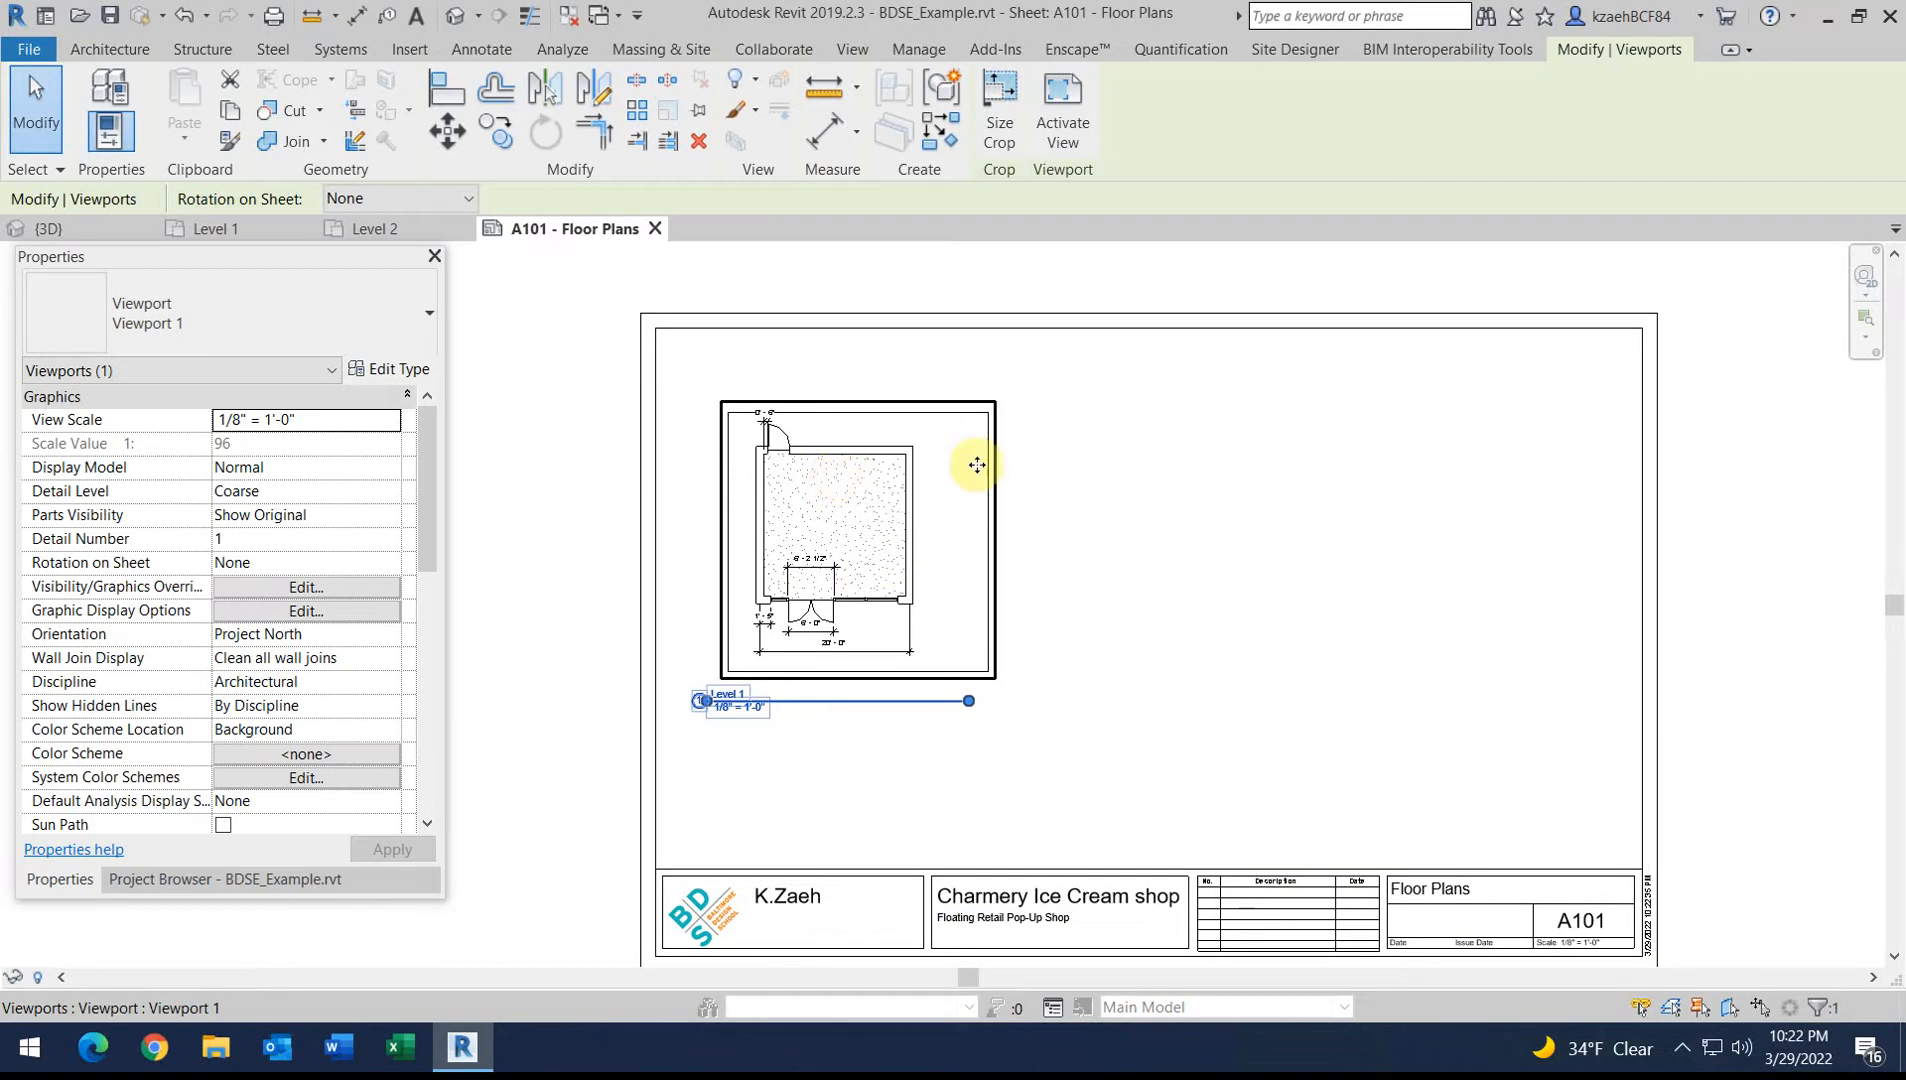
{"action": "left_click", "coordinate": [1112, 469]}
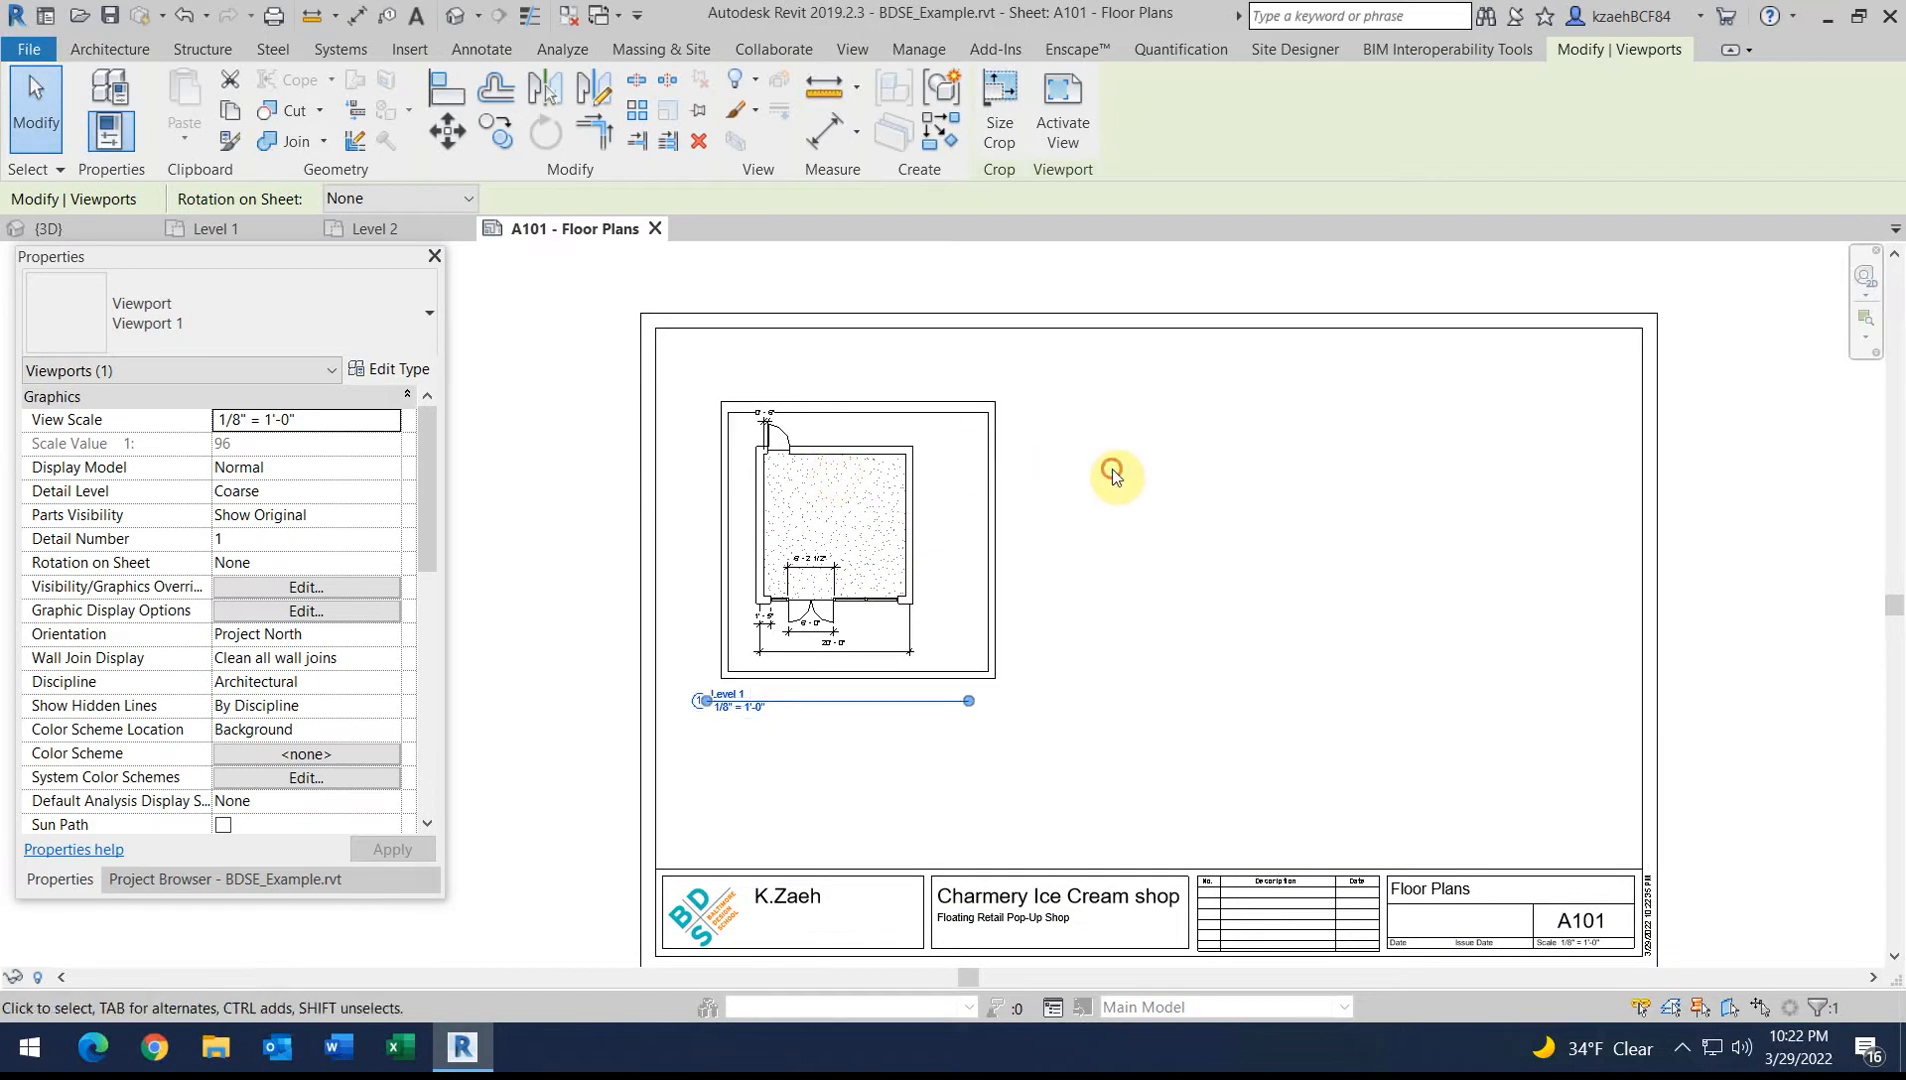
{"action": "left_click", "coordinate": [880, 603]}
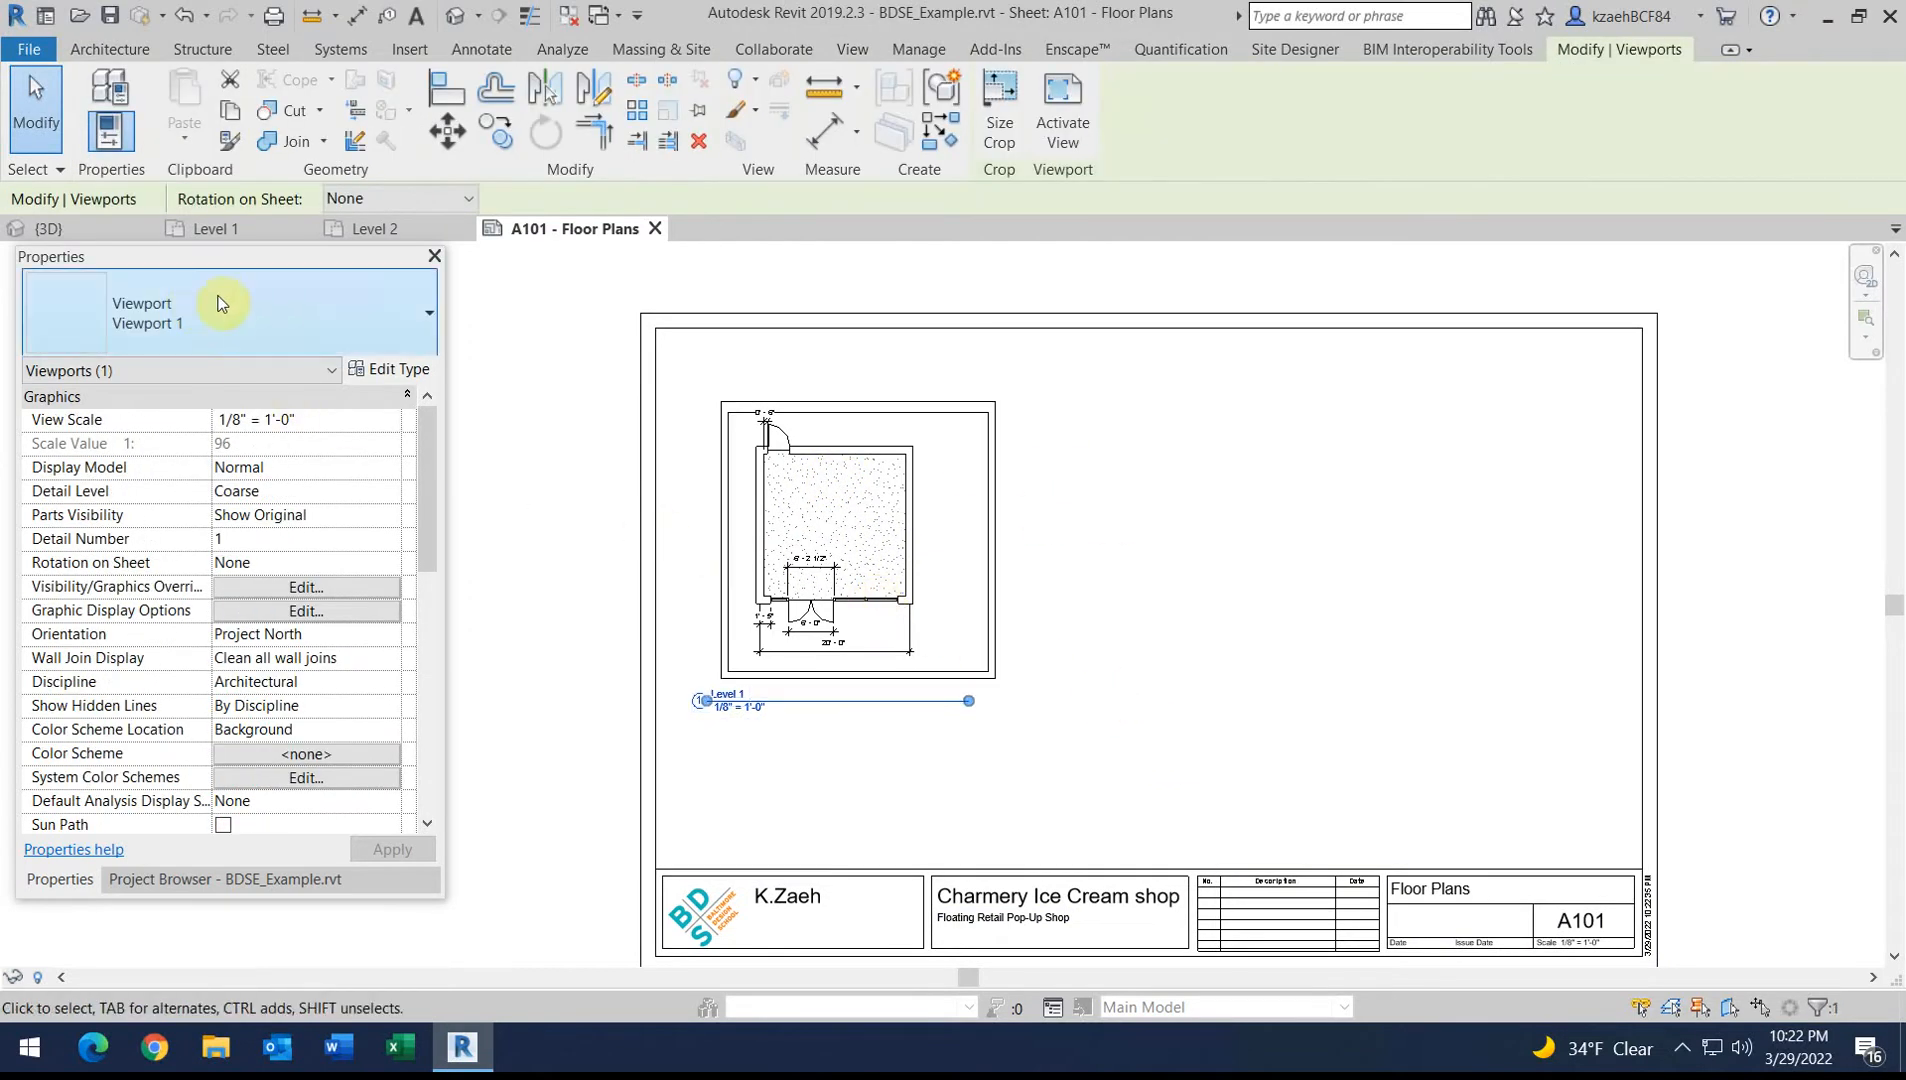
{"action": "left_click", "coordinate": [171, 331]}
{"action": "left_click", "coordinate": [167, 328]}
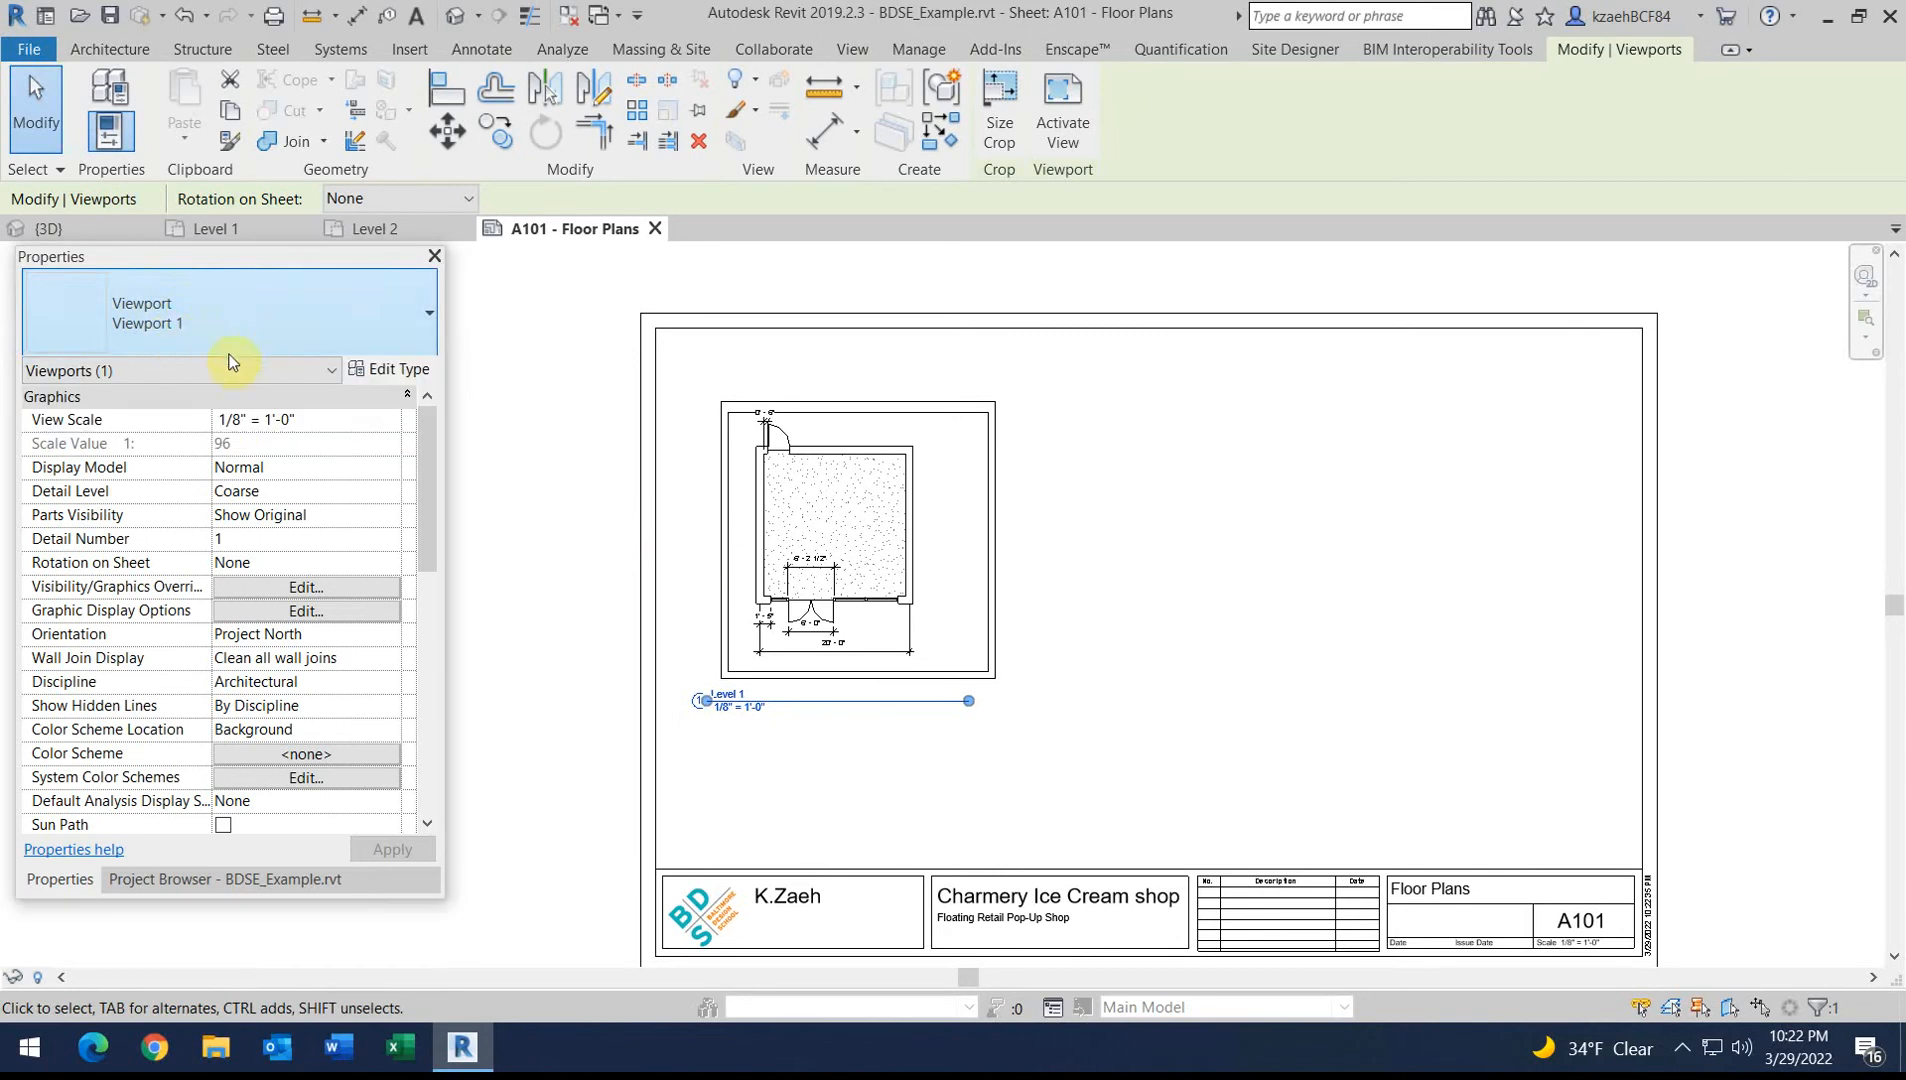
{"action": "left_click", "coordinate": [389, 420]}
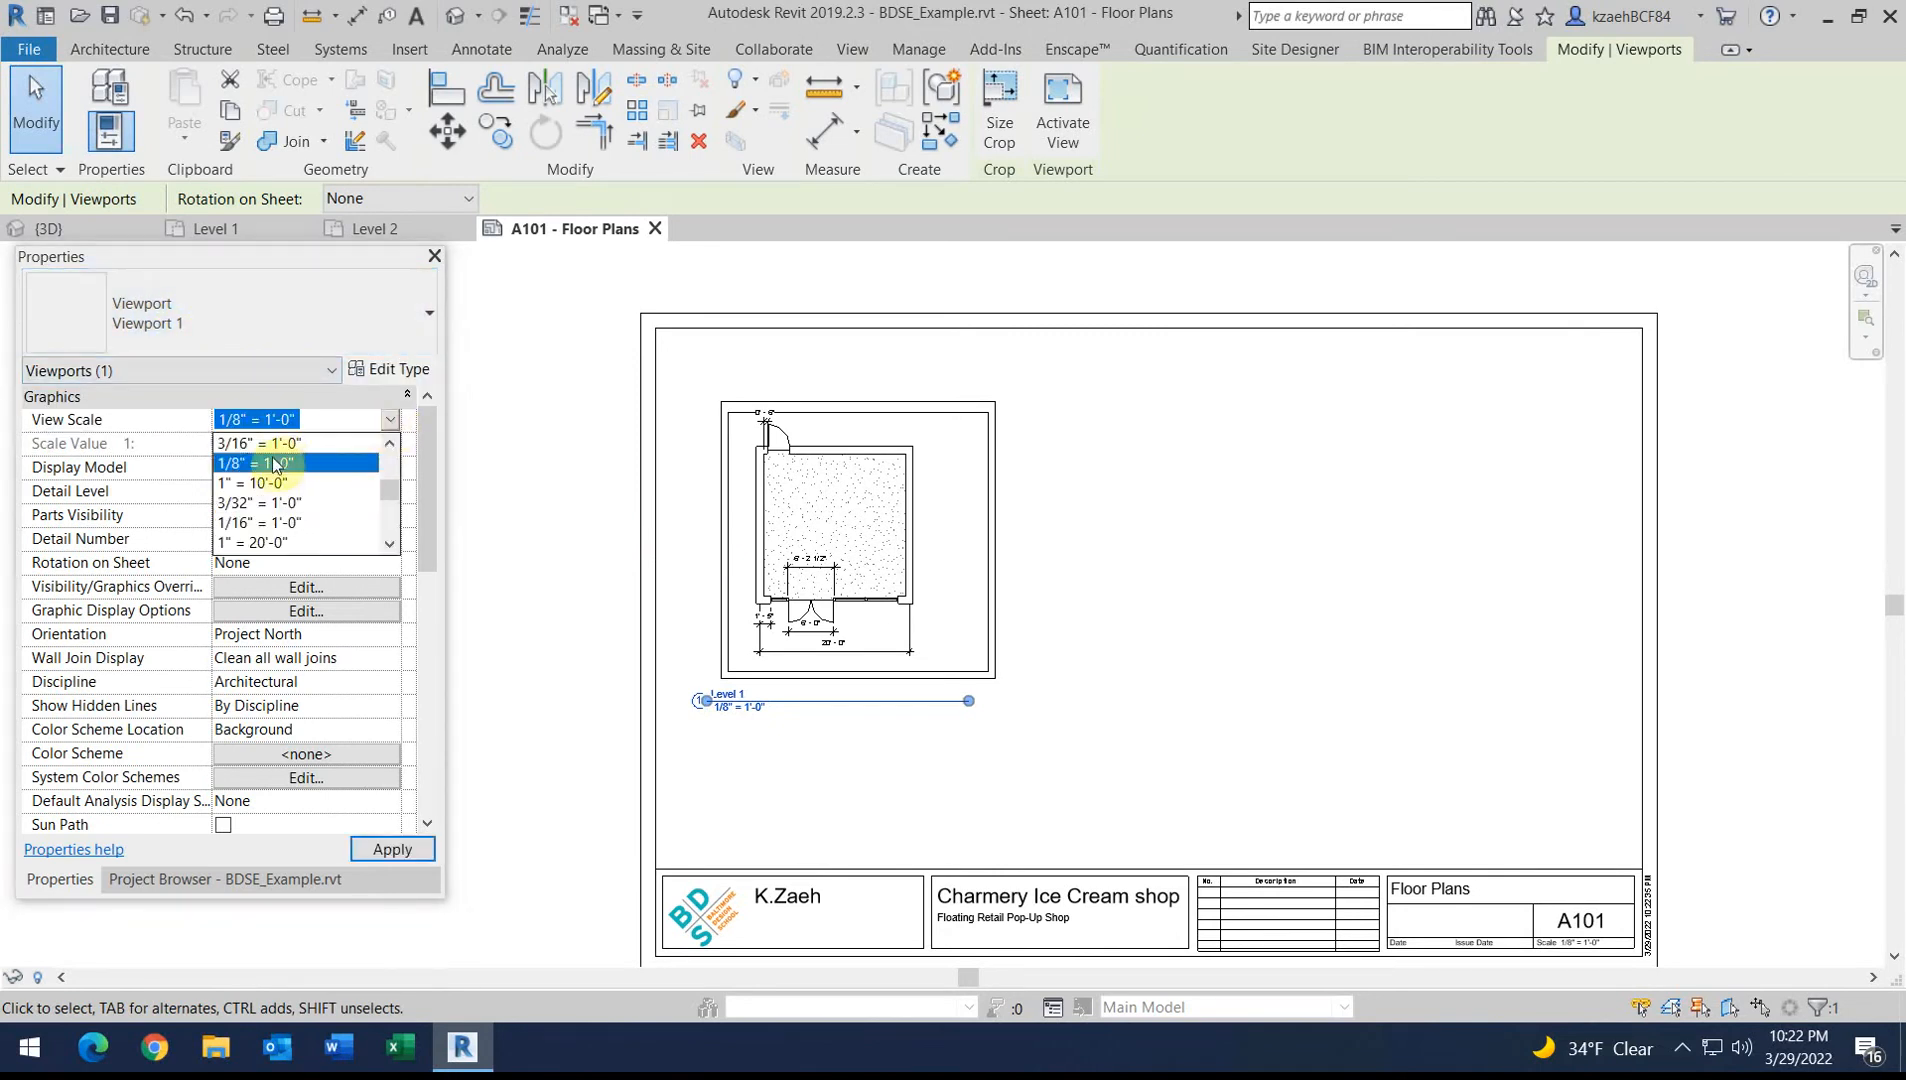
{"action": "scroll", "coordinate": [277, 475], "scroll_direction": "up", "scroll_amount": 1}
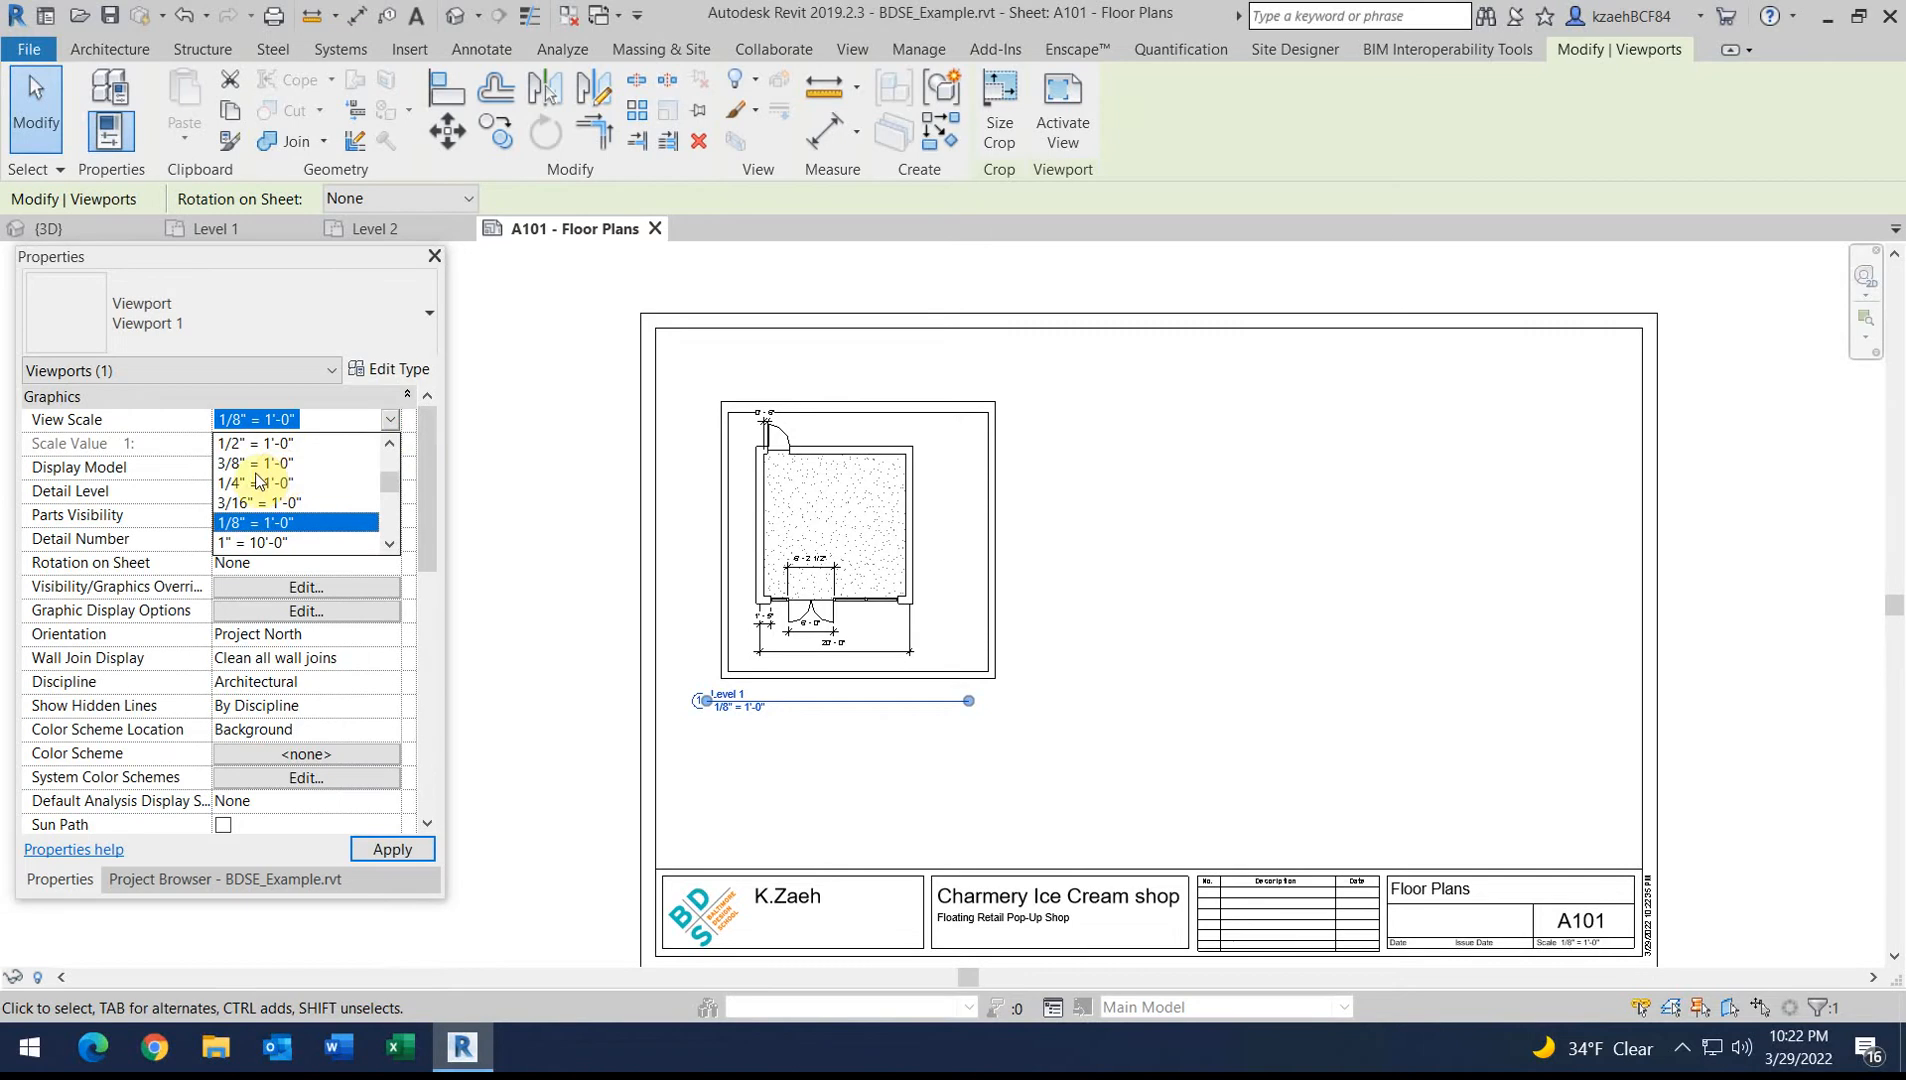
{"action": "left_click", "coordinate": [250, 482]}
{"action": "left_click_drag", "start_coordinate": [831, 527], "coordinate": [770, 626]}
{"action": "left_click", "coordinate": [1141, 568]}
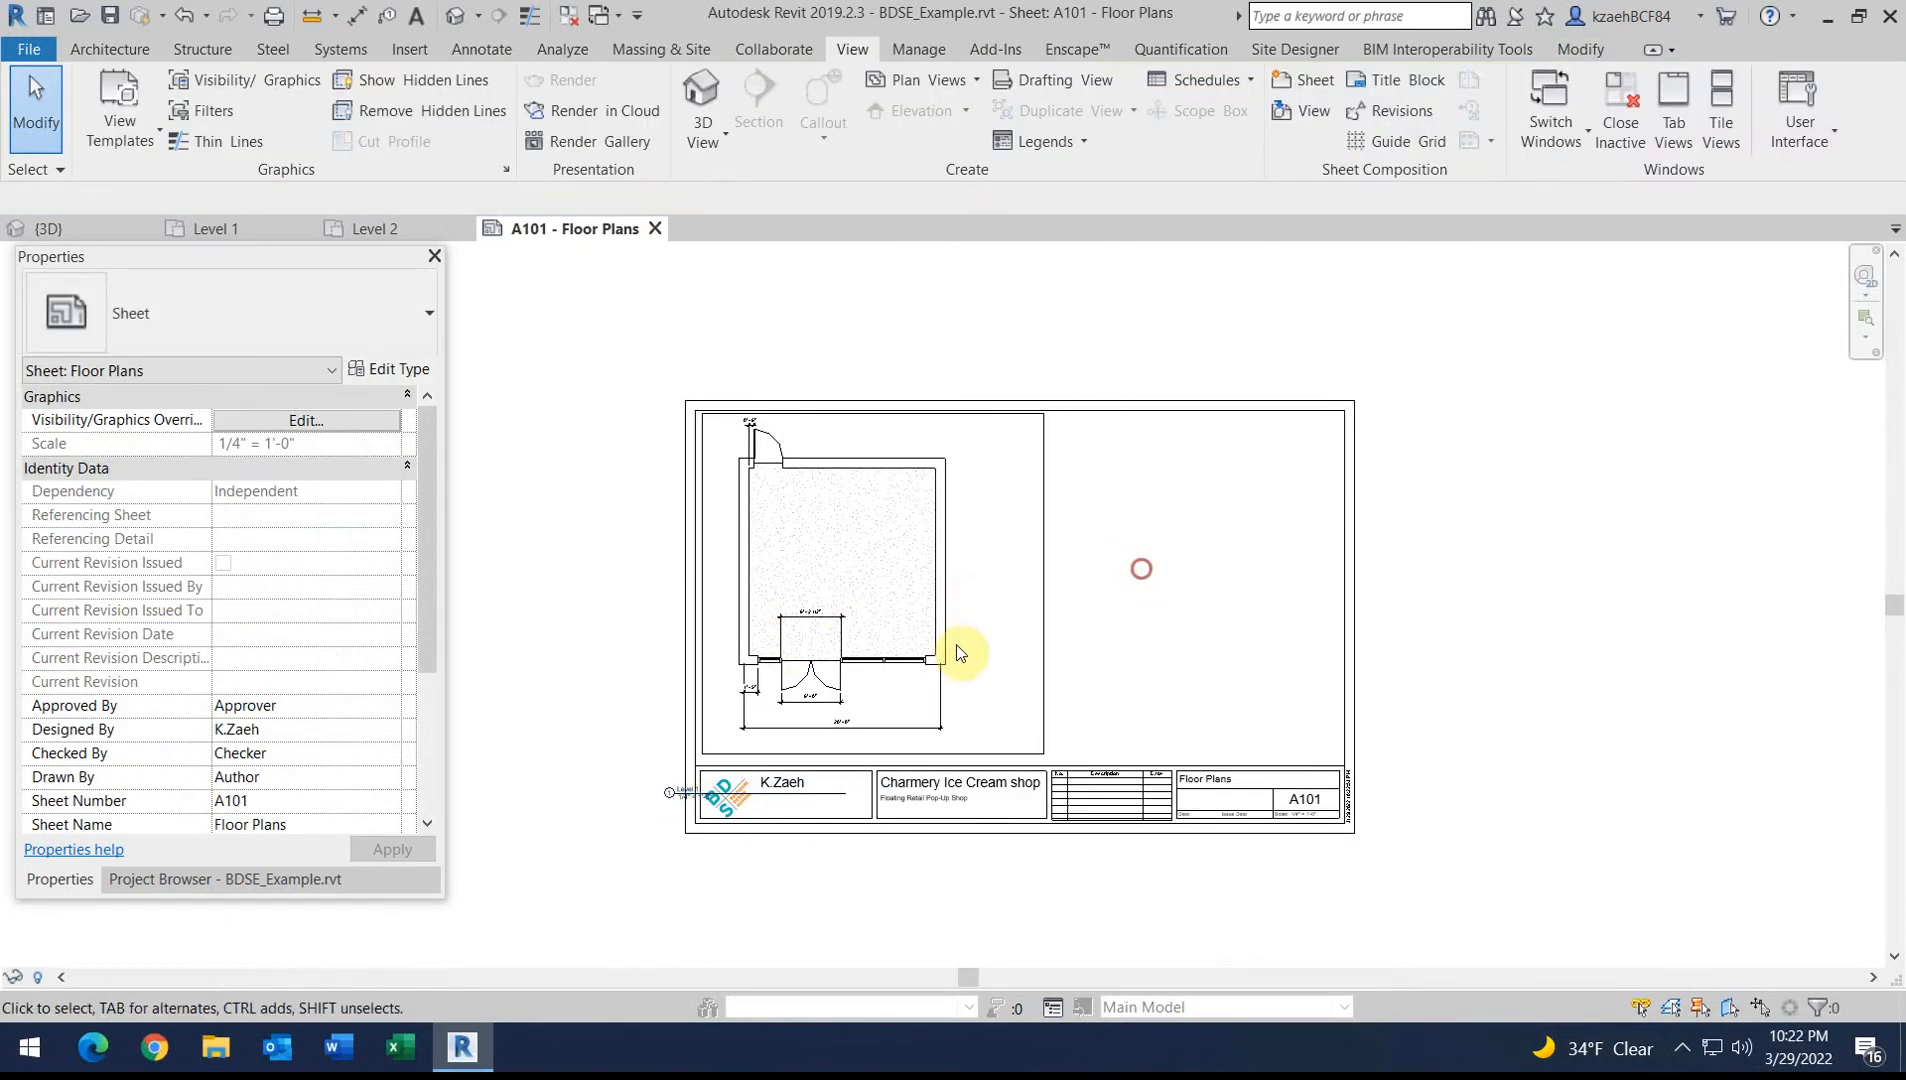
Adjust the right end of the Level 1 view title line where it overlaps the title block
{"action": "left_click", "coordinate": [900, 548]}
{"action": "scroll", "coordinate": [687, 822], "scroll_direction": "up", "scroll_amount": 5}
{"action": "scroll", "coordinate": [641, 743], "scroll_direction": "down", "scroll_amount": 2}
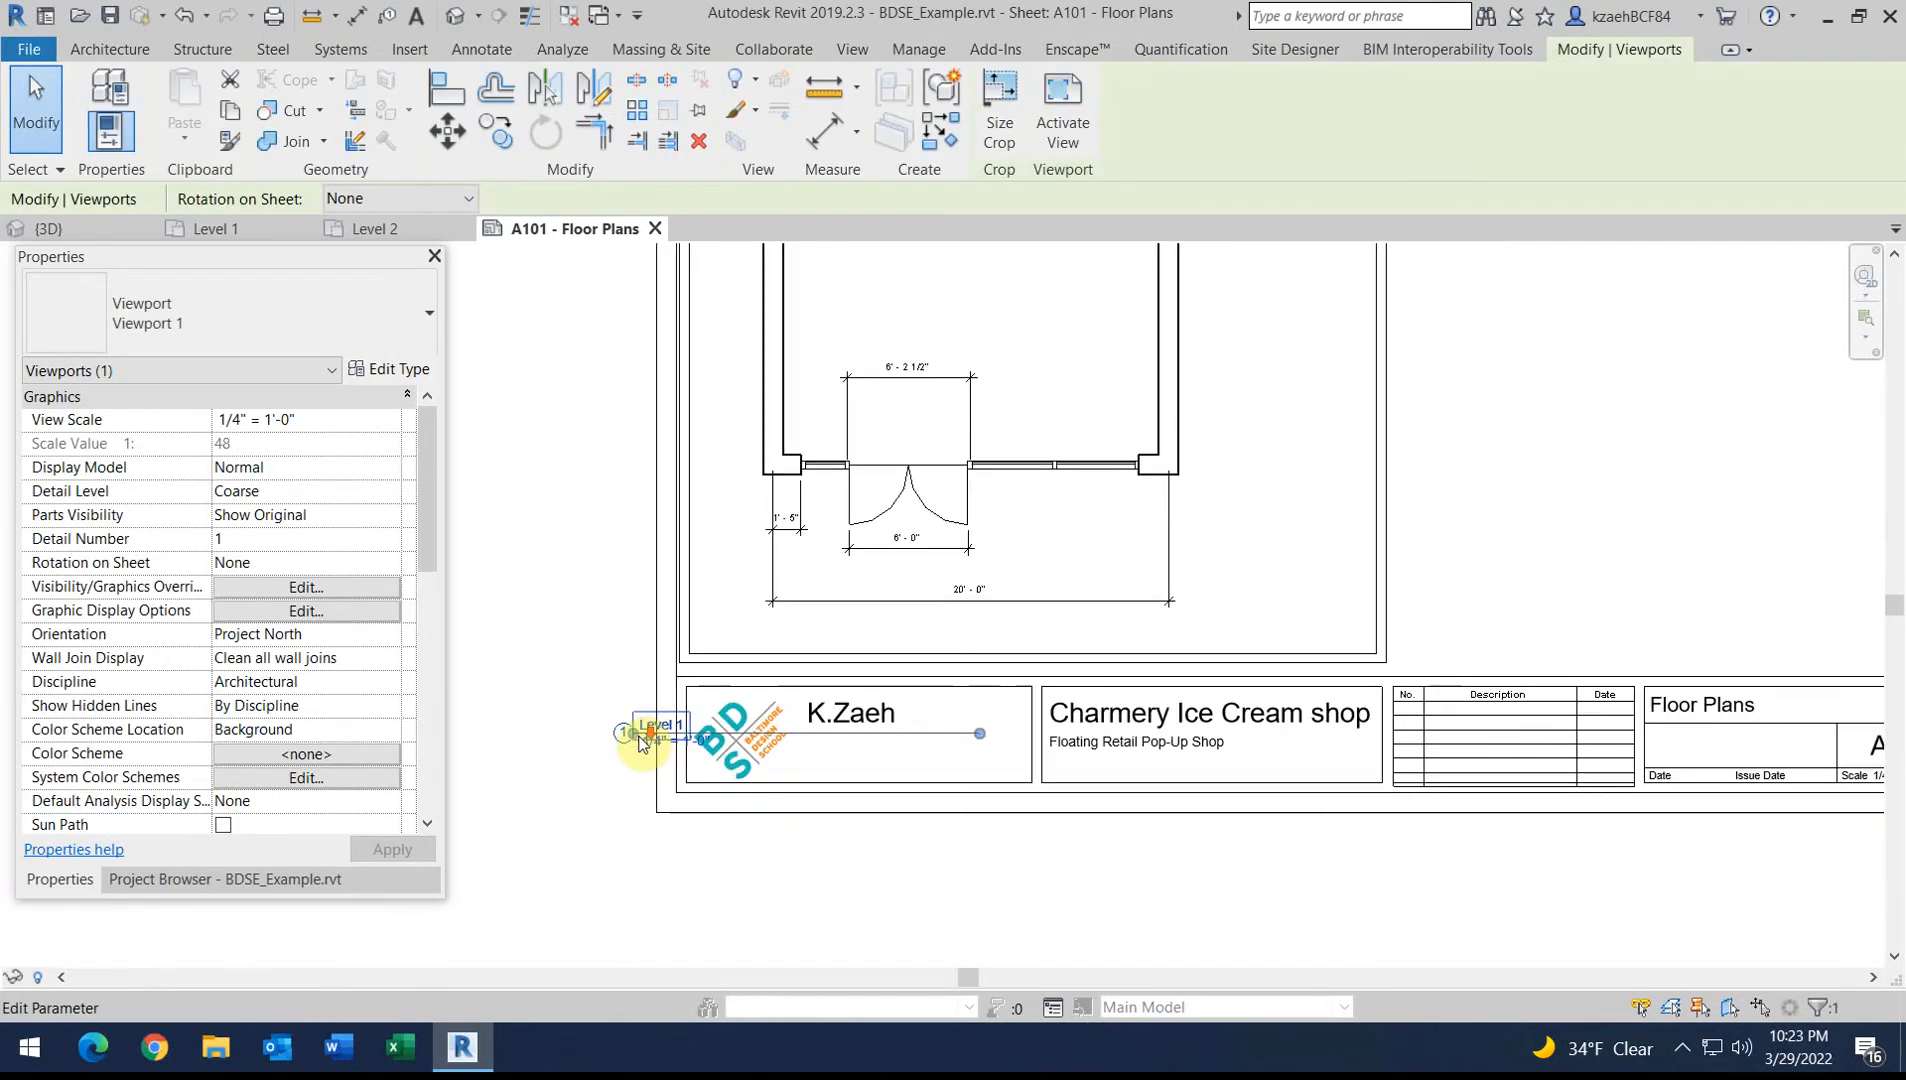
{"action": "scroll", "coordinate": [660, 755], "scroll_direction": "down", "scroll_amount": 4}
{"action": "key", "text": "Escape"}
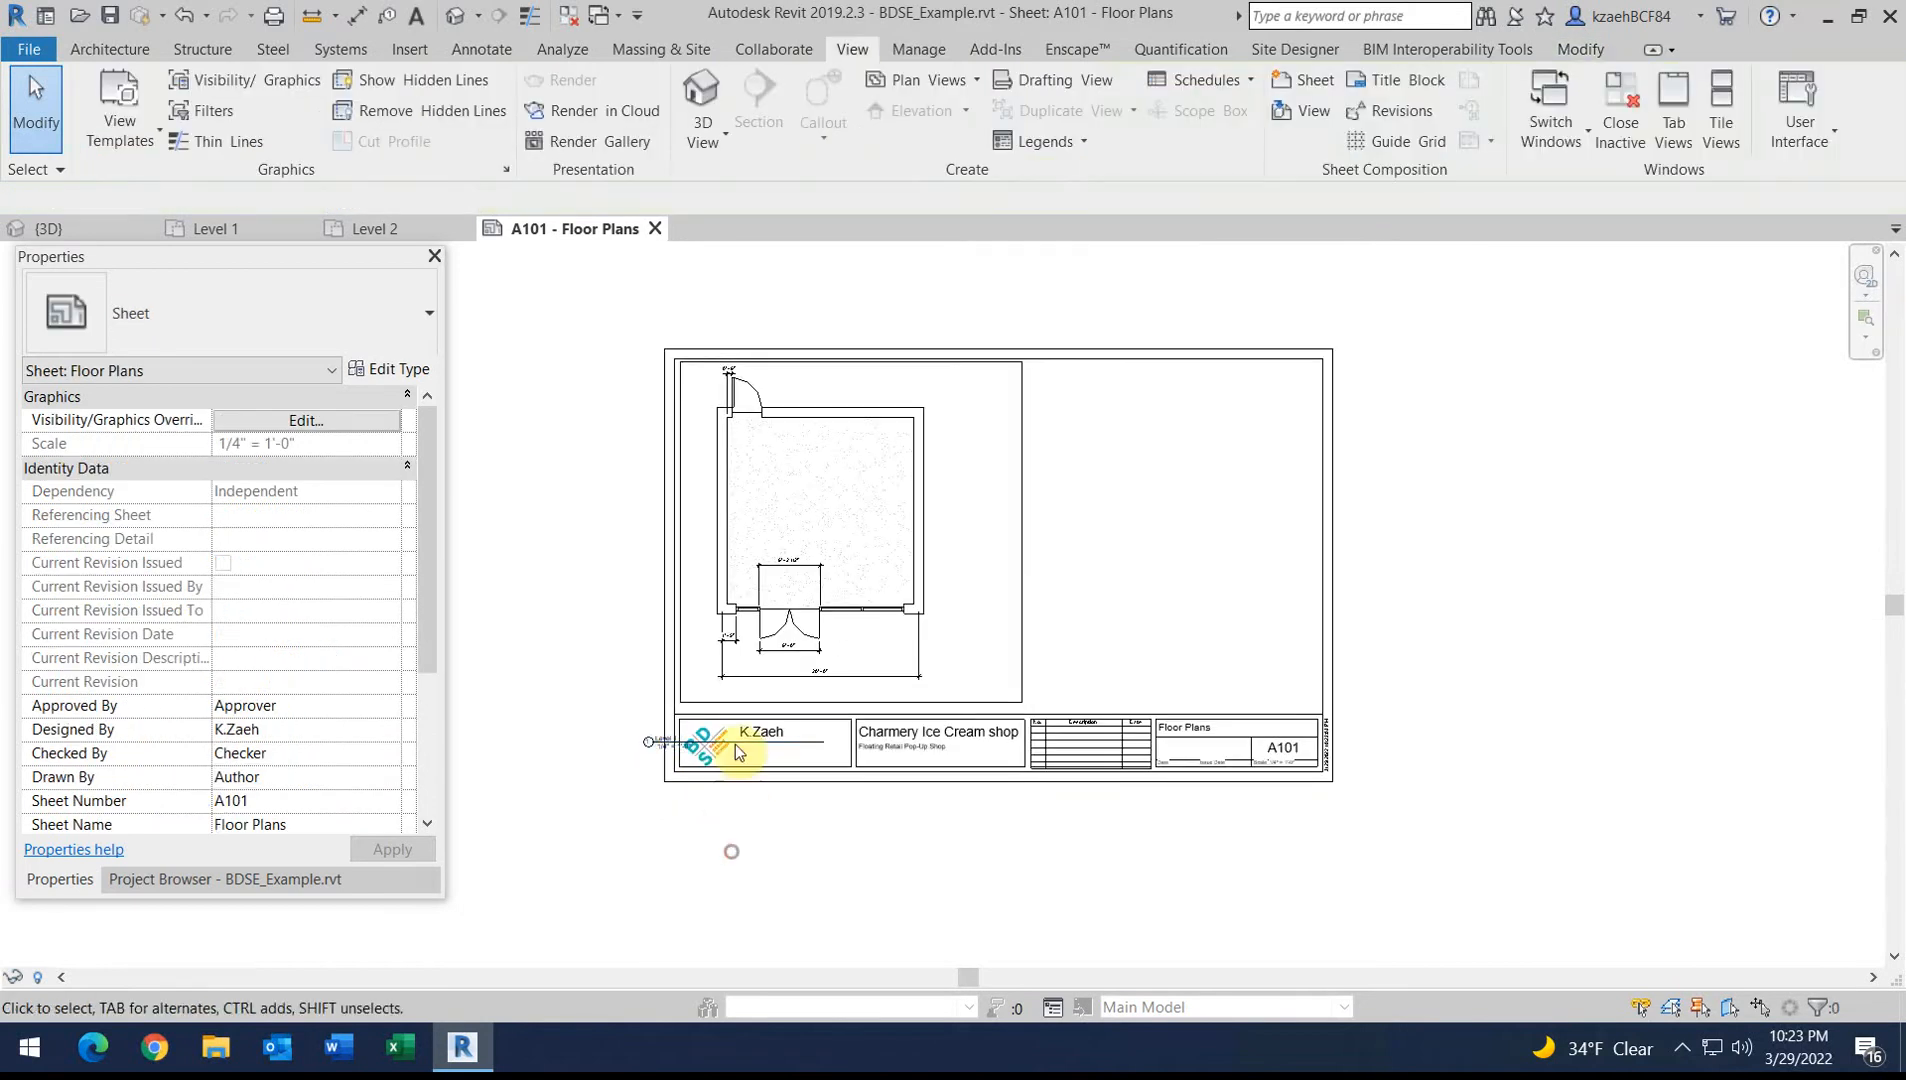
{"action": "scroll", "coordinate": [736, 750], "scroll_direction": "up", "scroll_amount": 3}
{"action": "scroll", "coordinate": [704, 602], "scroll_direction": "down", "scroll_amount": 3}
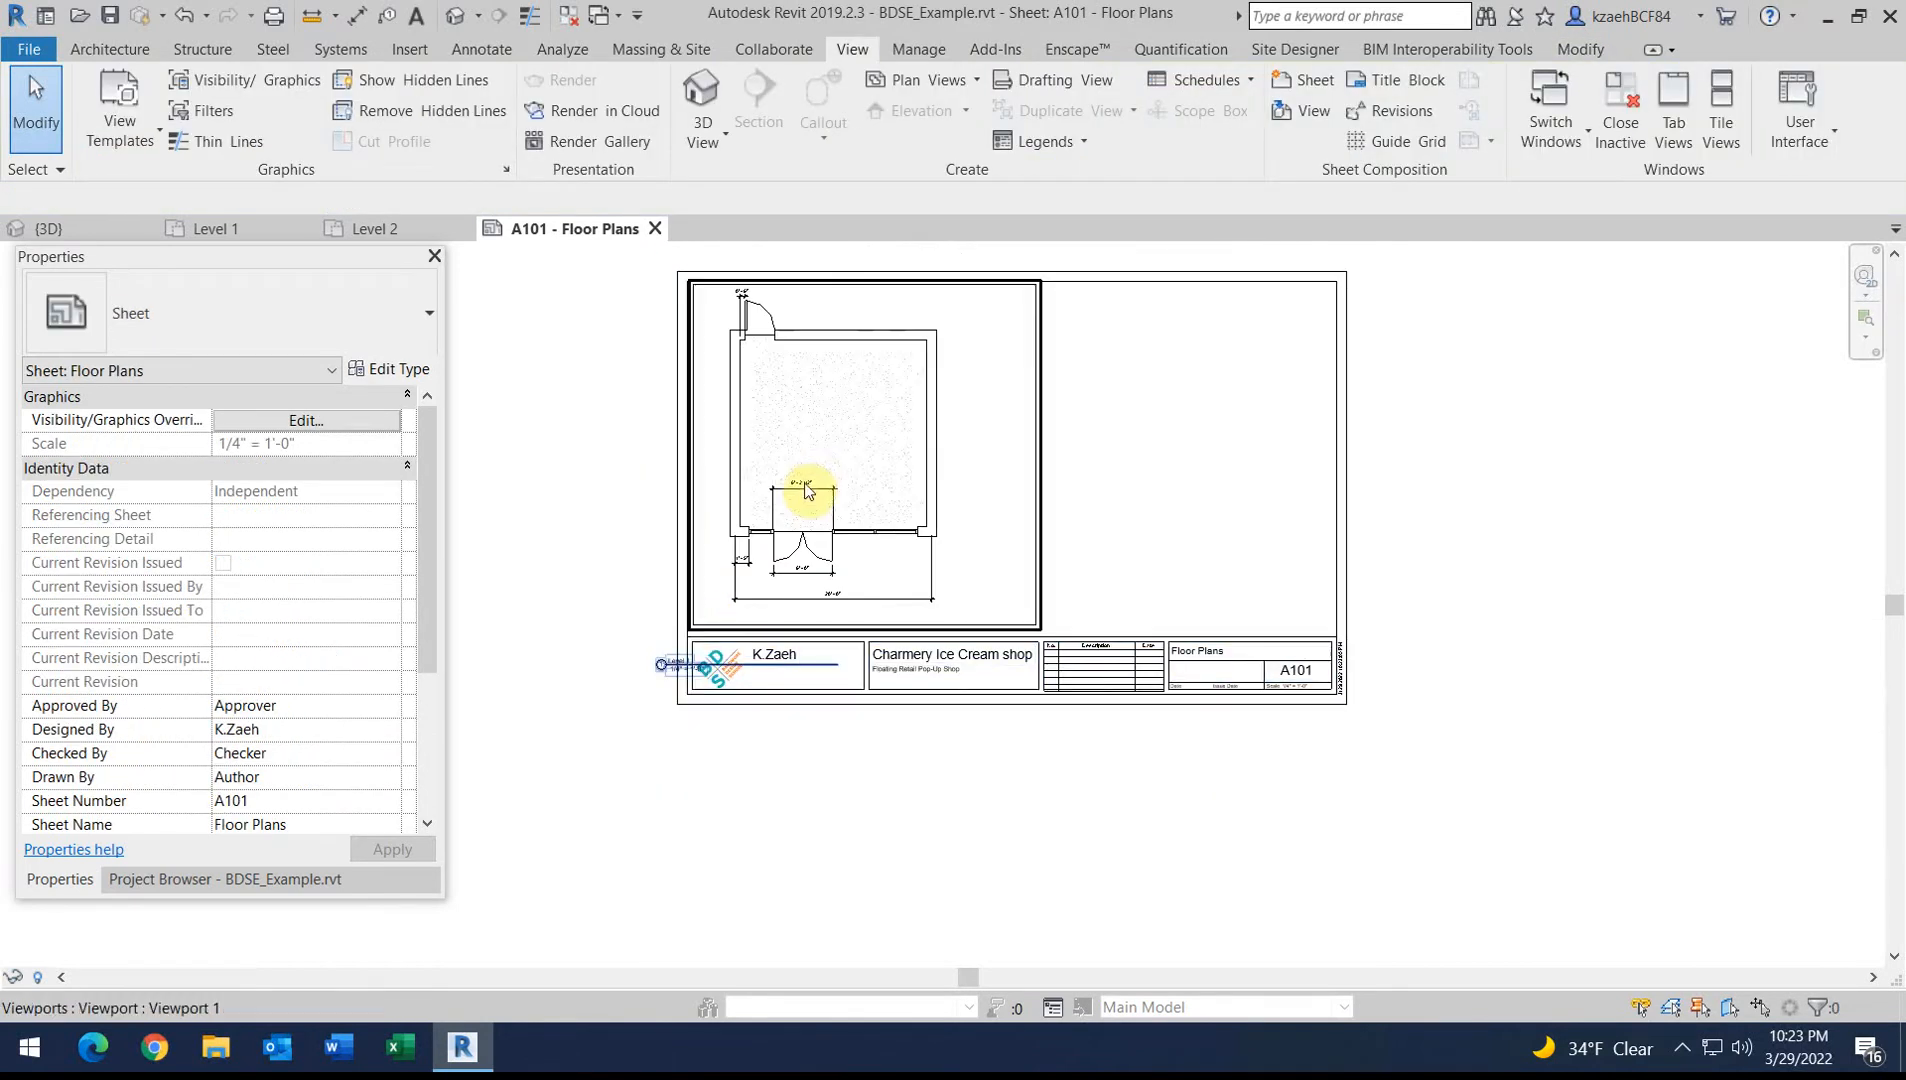
{"action": "left_click", "coordinate": [795, 482]}
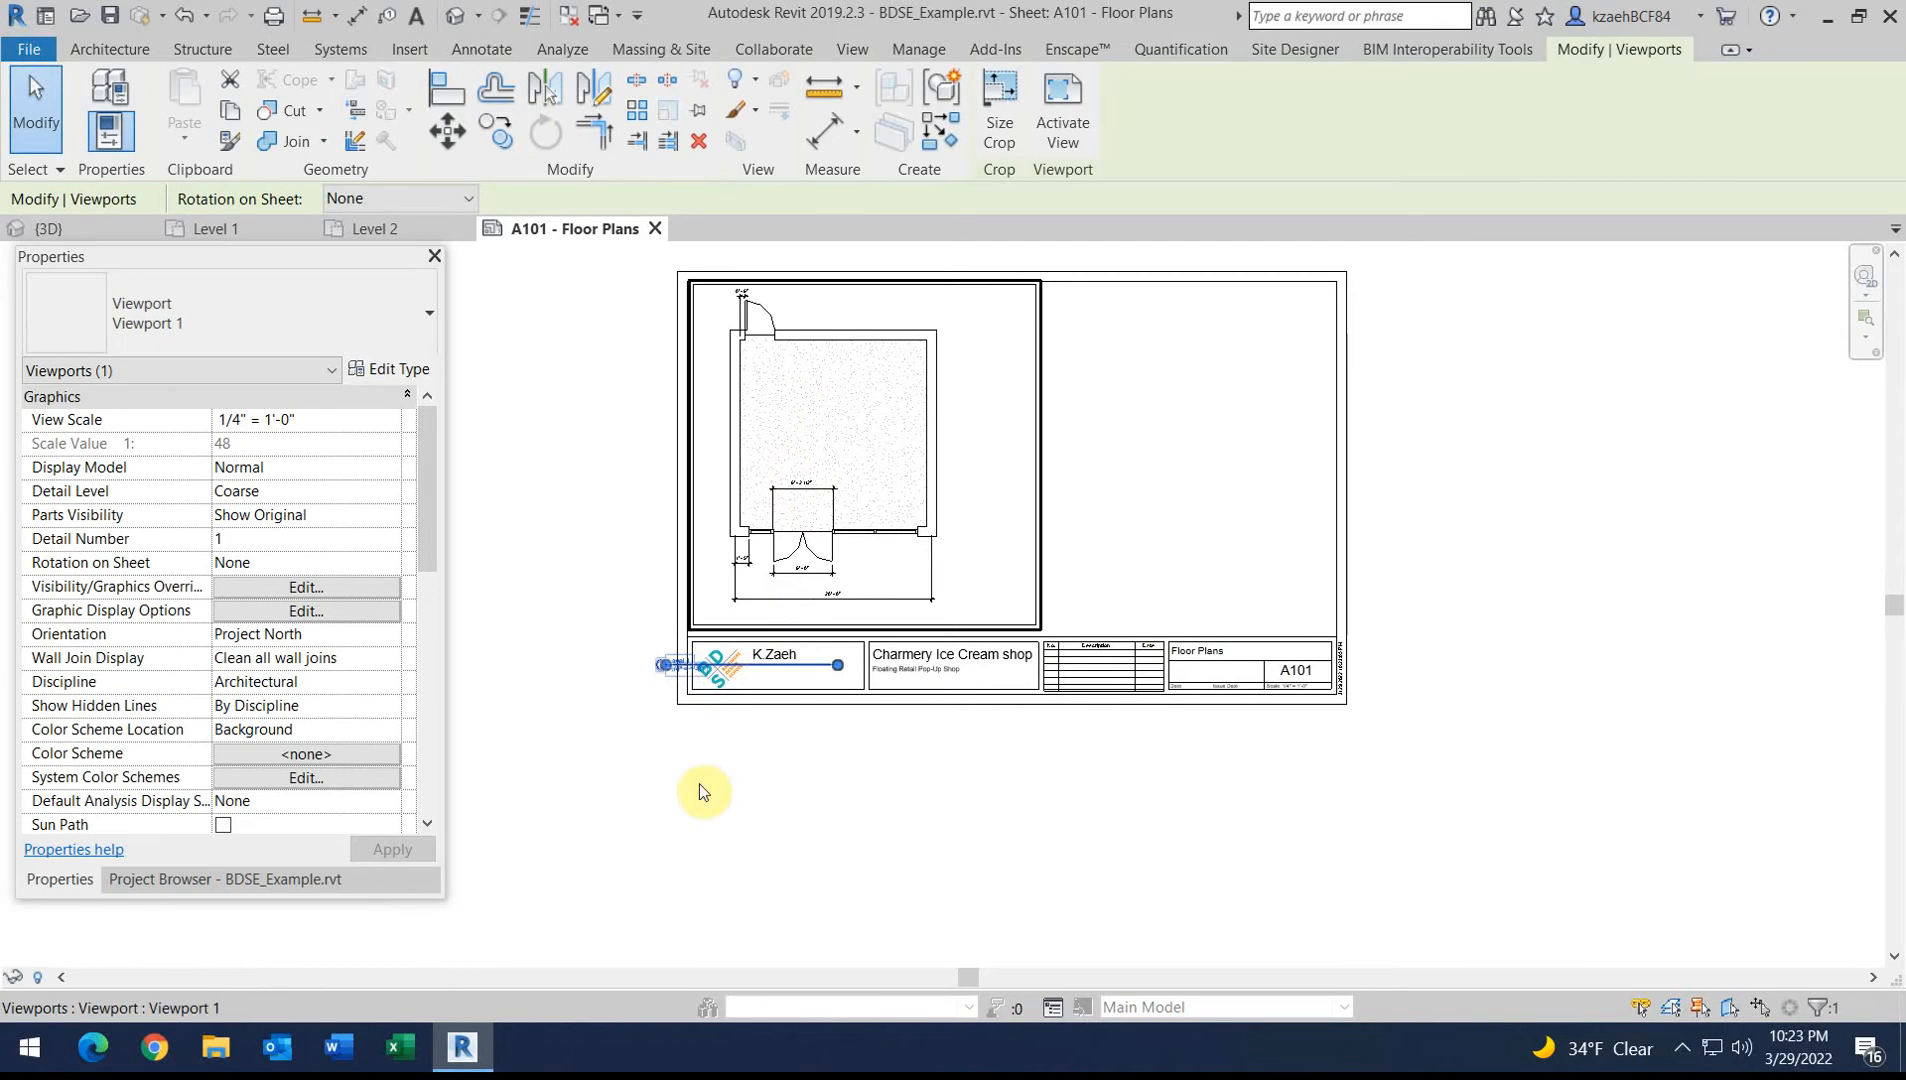
{"action": "left_click_drag", "start_coordinate": [840, 664], "coordinate": [961, 665]}
{"action": "left_click_drag", "start_coordinate": [841, 666], "coordinate": [838, 666]}
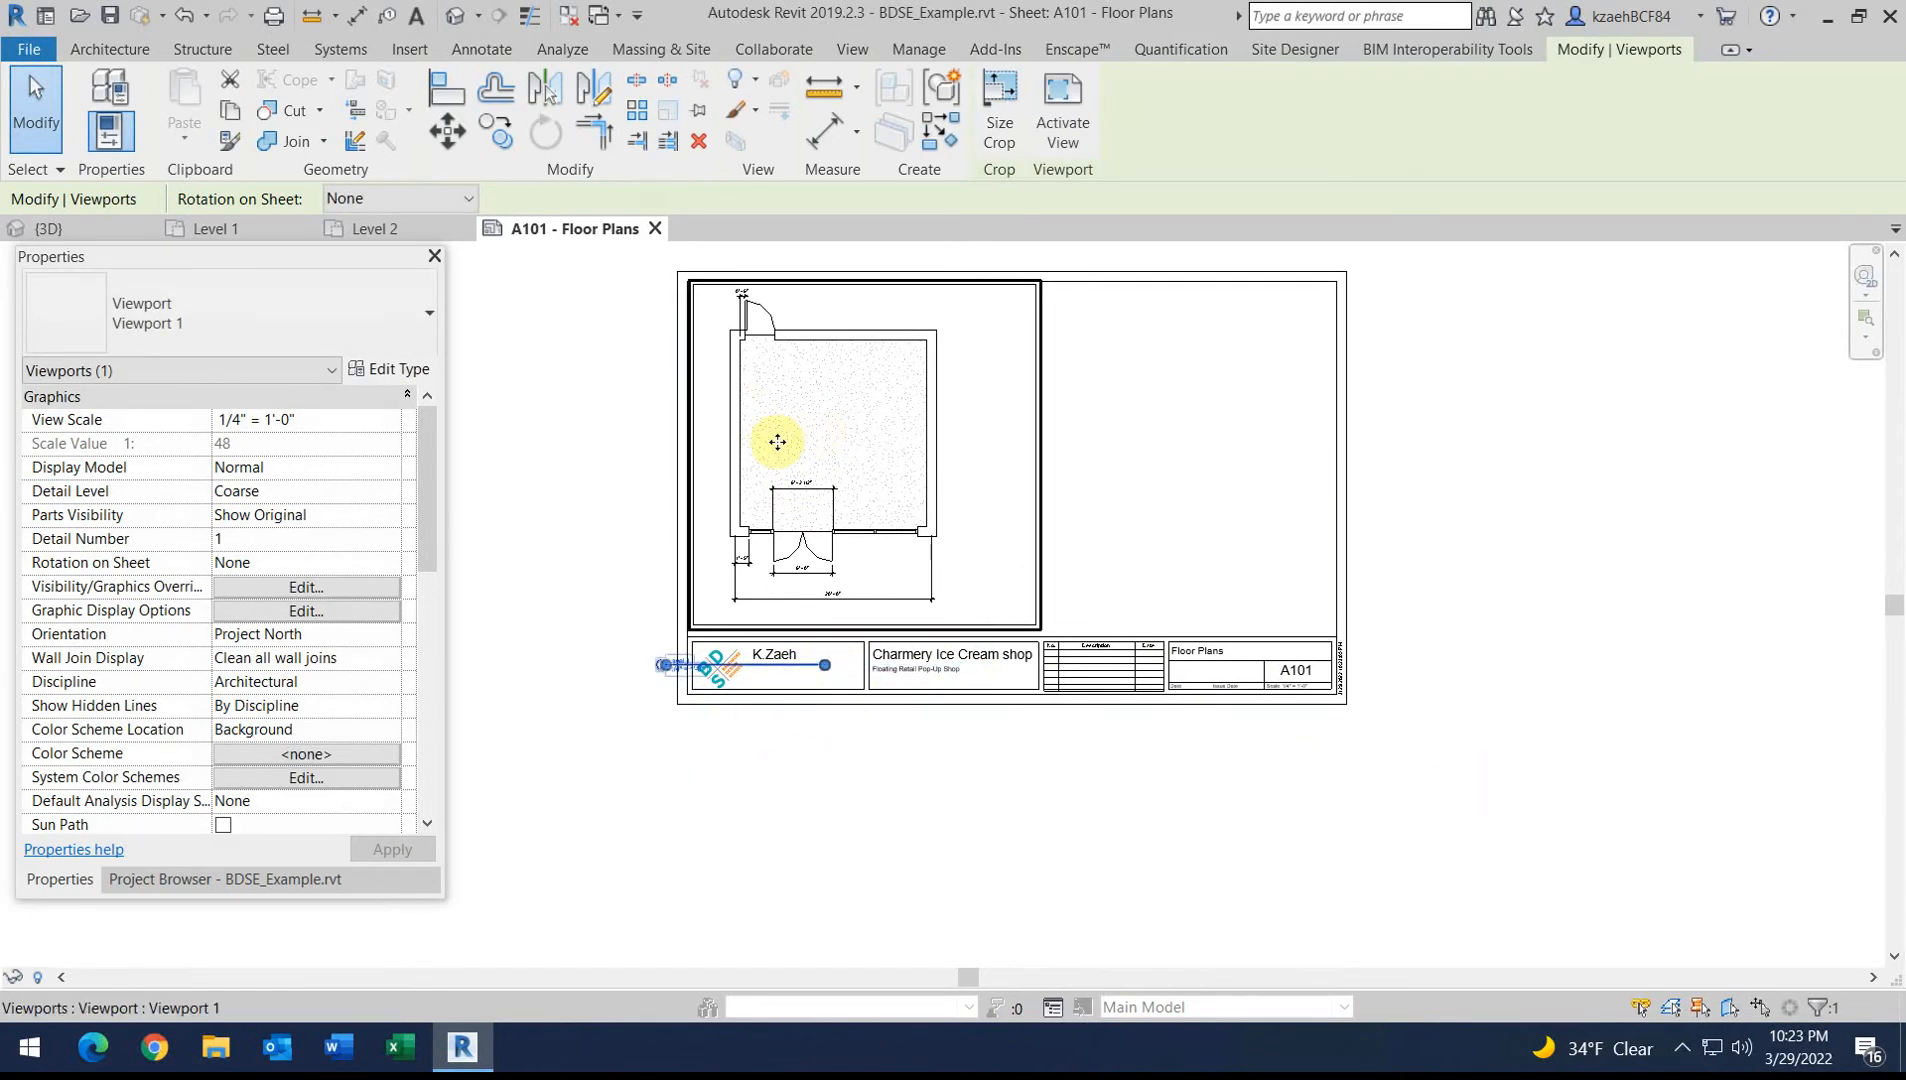
{"action": "left_click", "coordinate": [1546, 573]}
Move the Level 1 view title out of the title block to below the plan's dimensions, aligned near the building's left edge
{"action": "scroll", "coordinate": [742, 668], "scroll_direction": "up", "scroll_amount": 5}
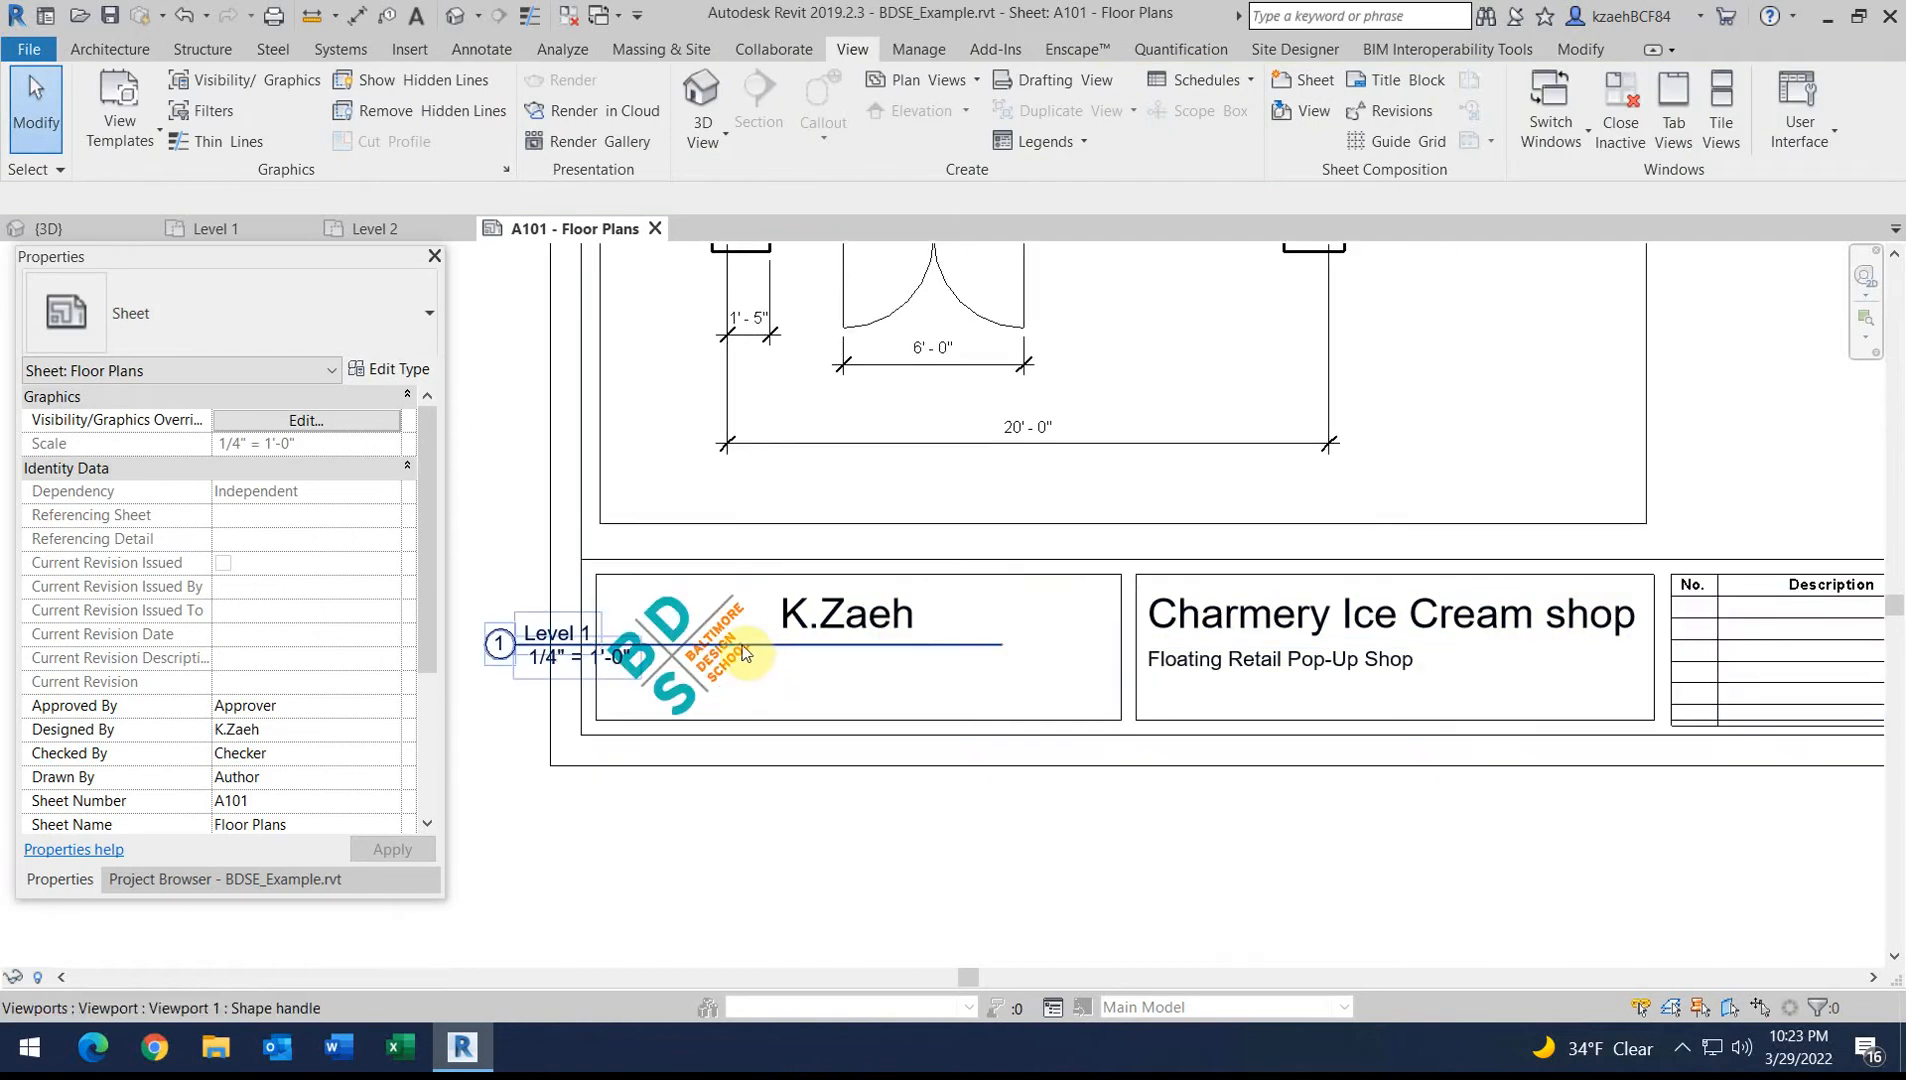
{"action": "left_click_drag", "start_coordinate": [760, 617], "coordinate": [866, 501]}
{"action": "scroll", "coordinate": [851, 495], "scroll_direction": "down", "scroll_amount": 3}
{"action": "left_click", "coordinate": [1181, 429]}
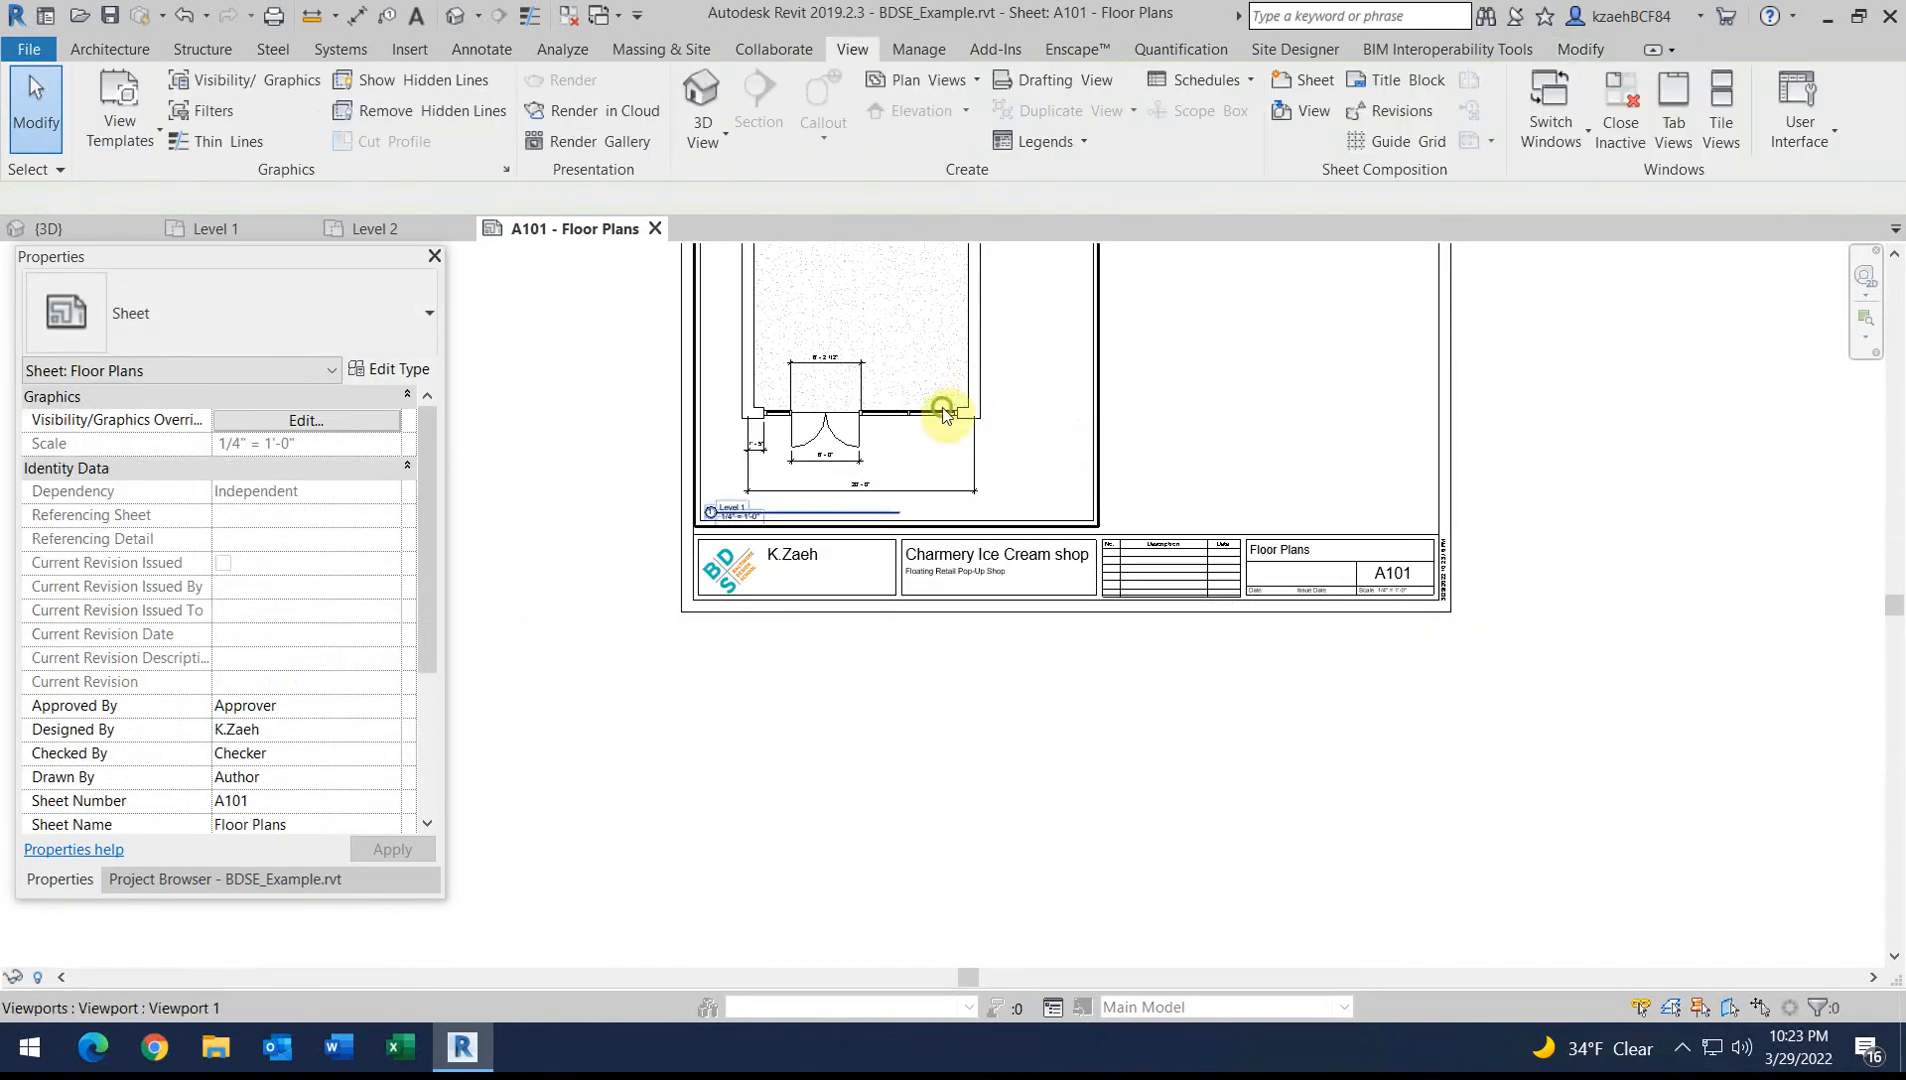
{"action": "middle_click_drag", "start_coordinate": [937, 413], "coordinate": [803, 660]}
{"action": "scroll", "coordinate": [690, 740], "scroll_direction": "up", "scroll_amount": 3}
{"action": "left_click_drag", "start_coordinate": [650, 795], "coordinate": [755, 790]}
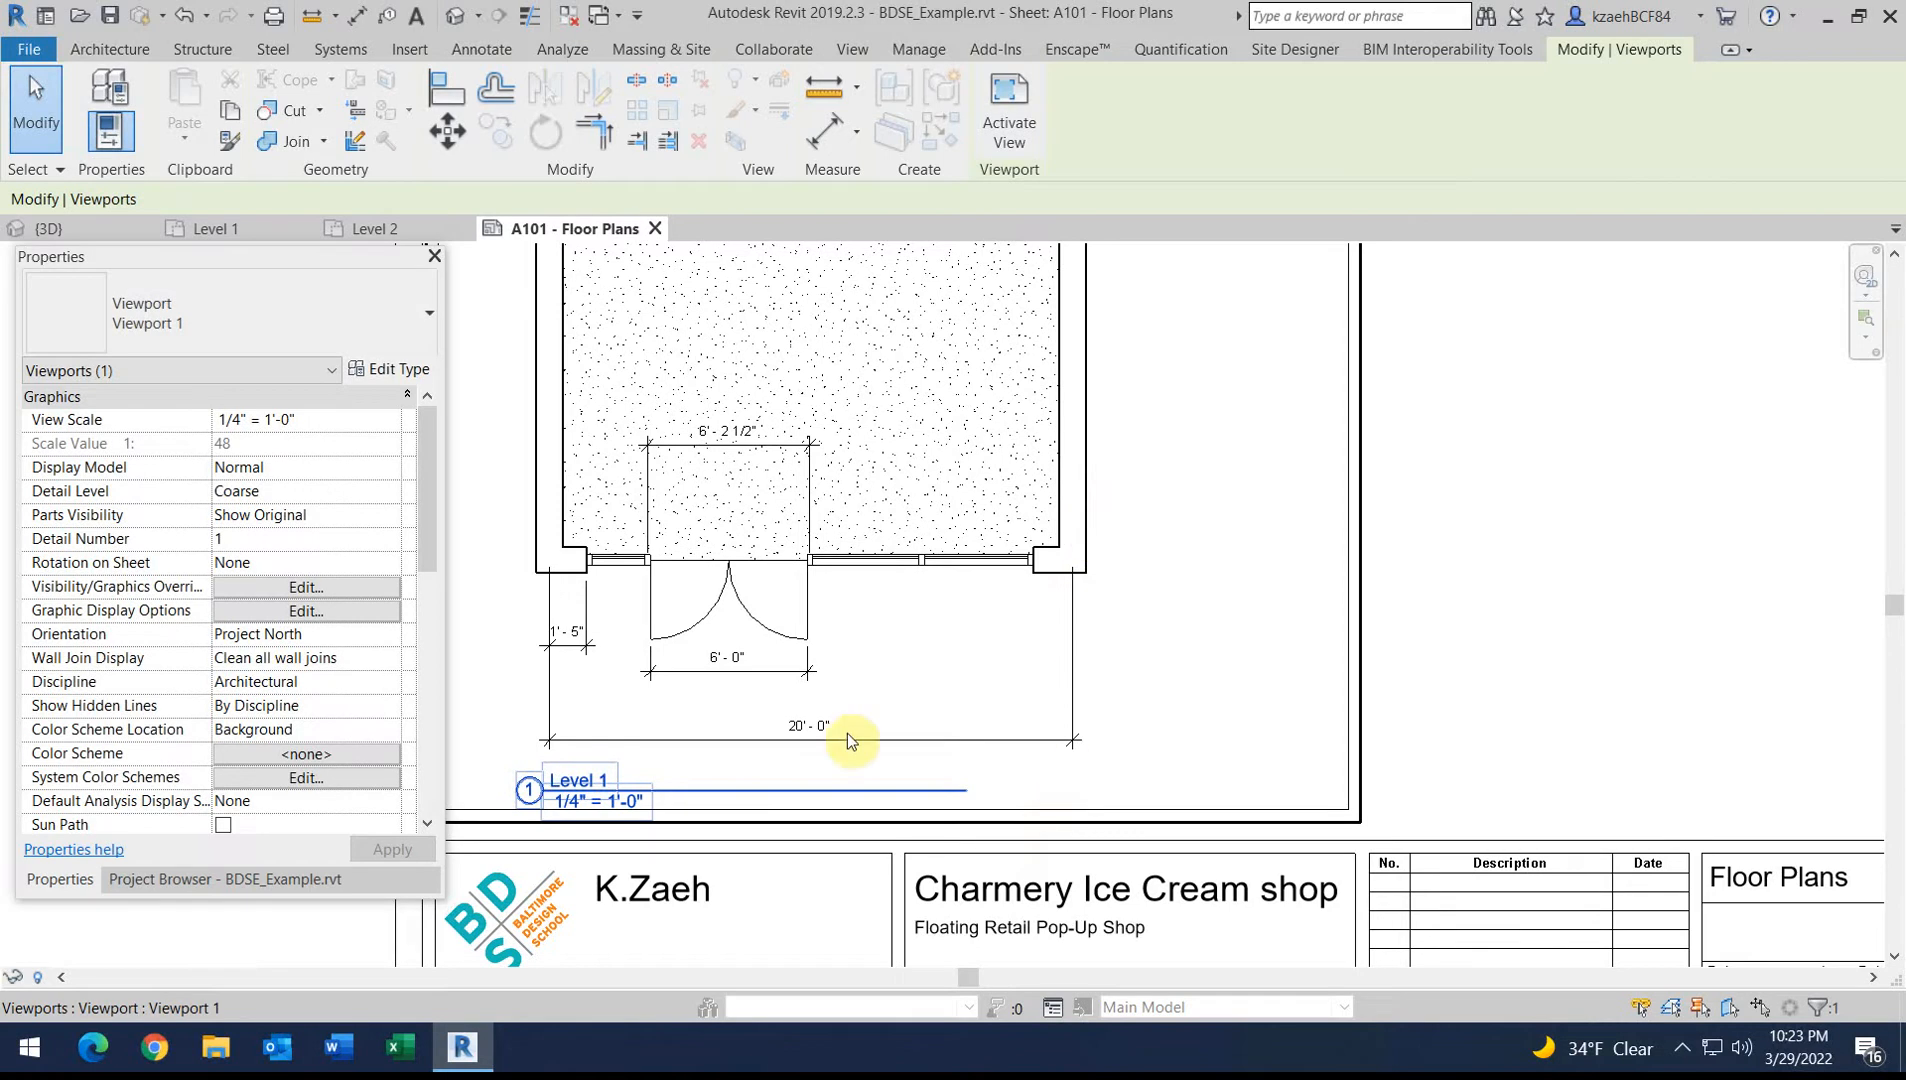
Extend the Level 1 view title line to the building's right edge
{"action": "left_click", "coordinate": [675, 290]}
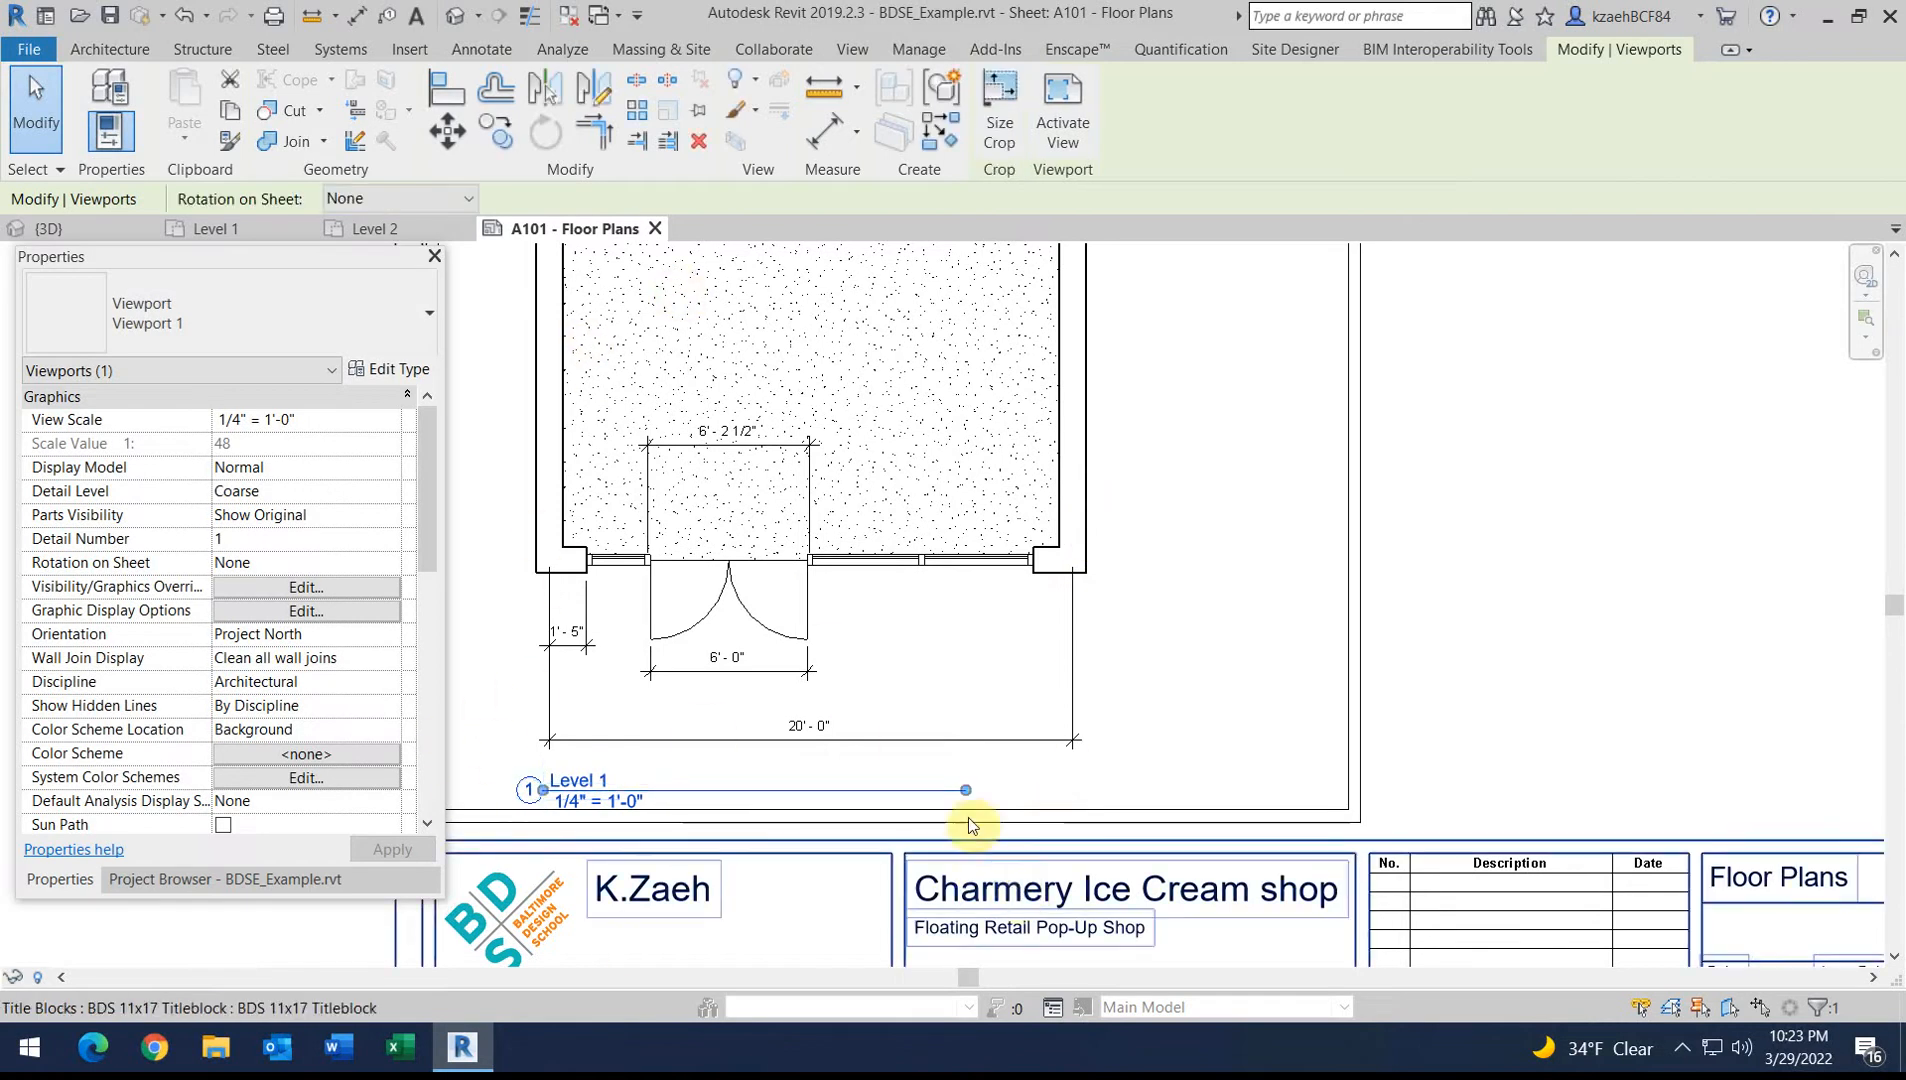
{"action": "left_click_drag", "start_coordinate": [967, 790], "coordinate": [1090, 793]}
{"action": "scroll", "coordinate": [955, 738], "scroll_direction": "down", "scroll_amount": 5}
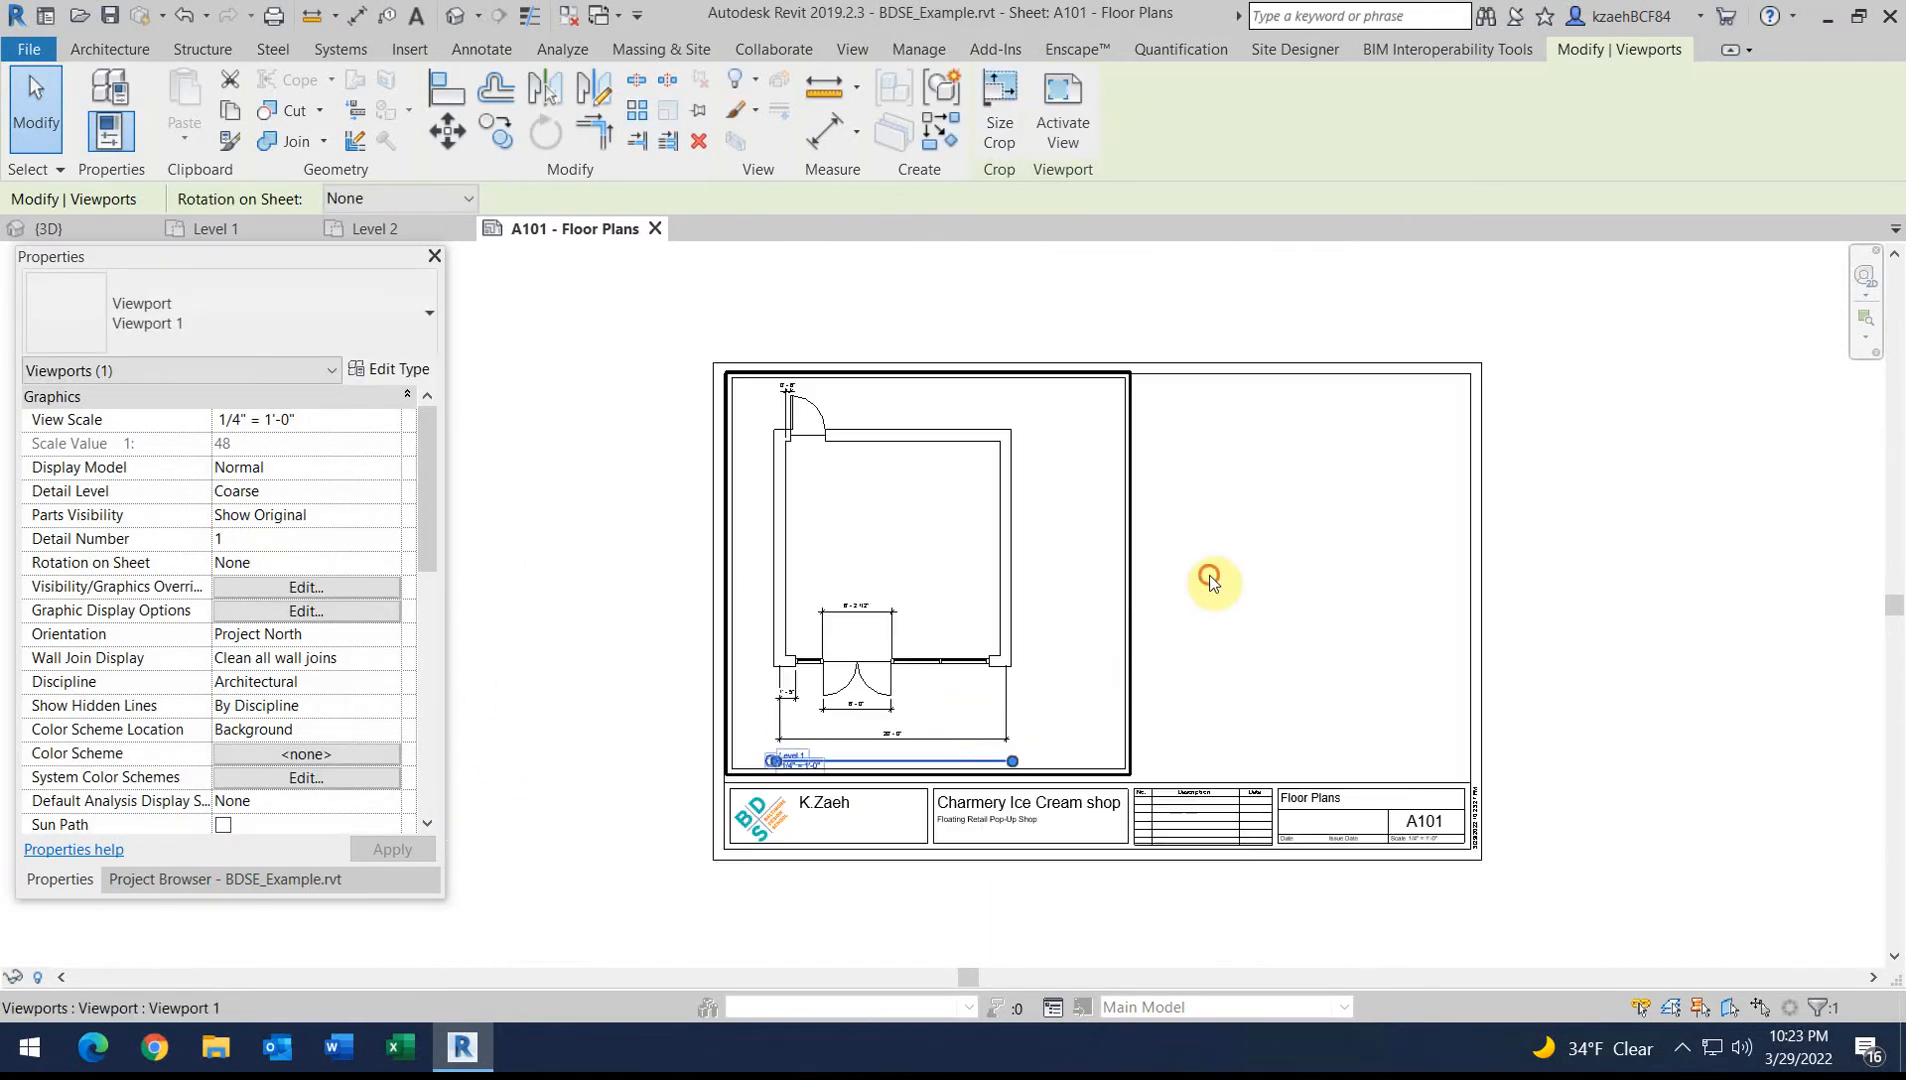
{"action": "key", "text": "Escape"}
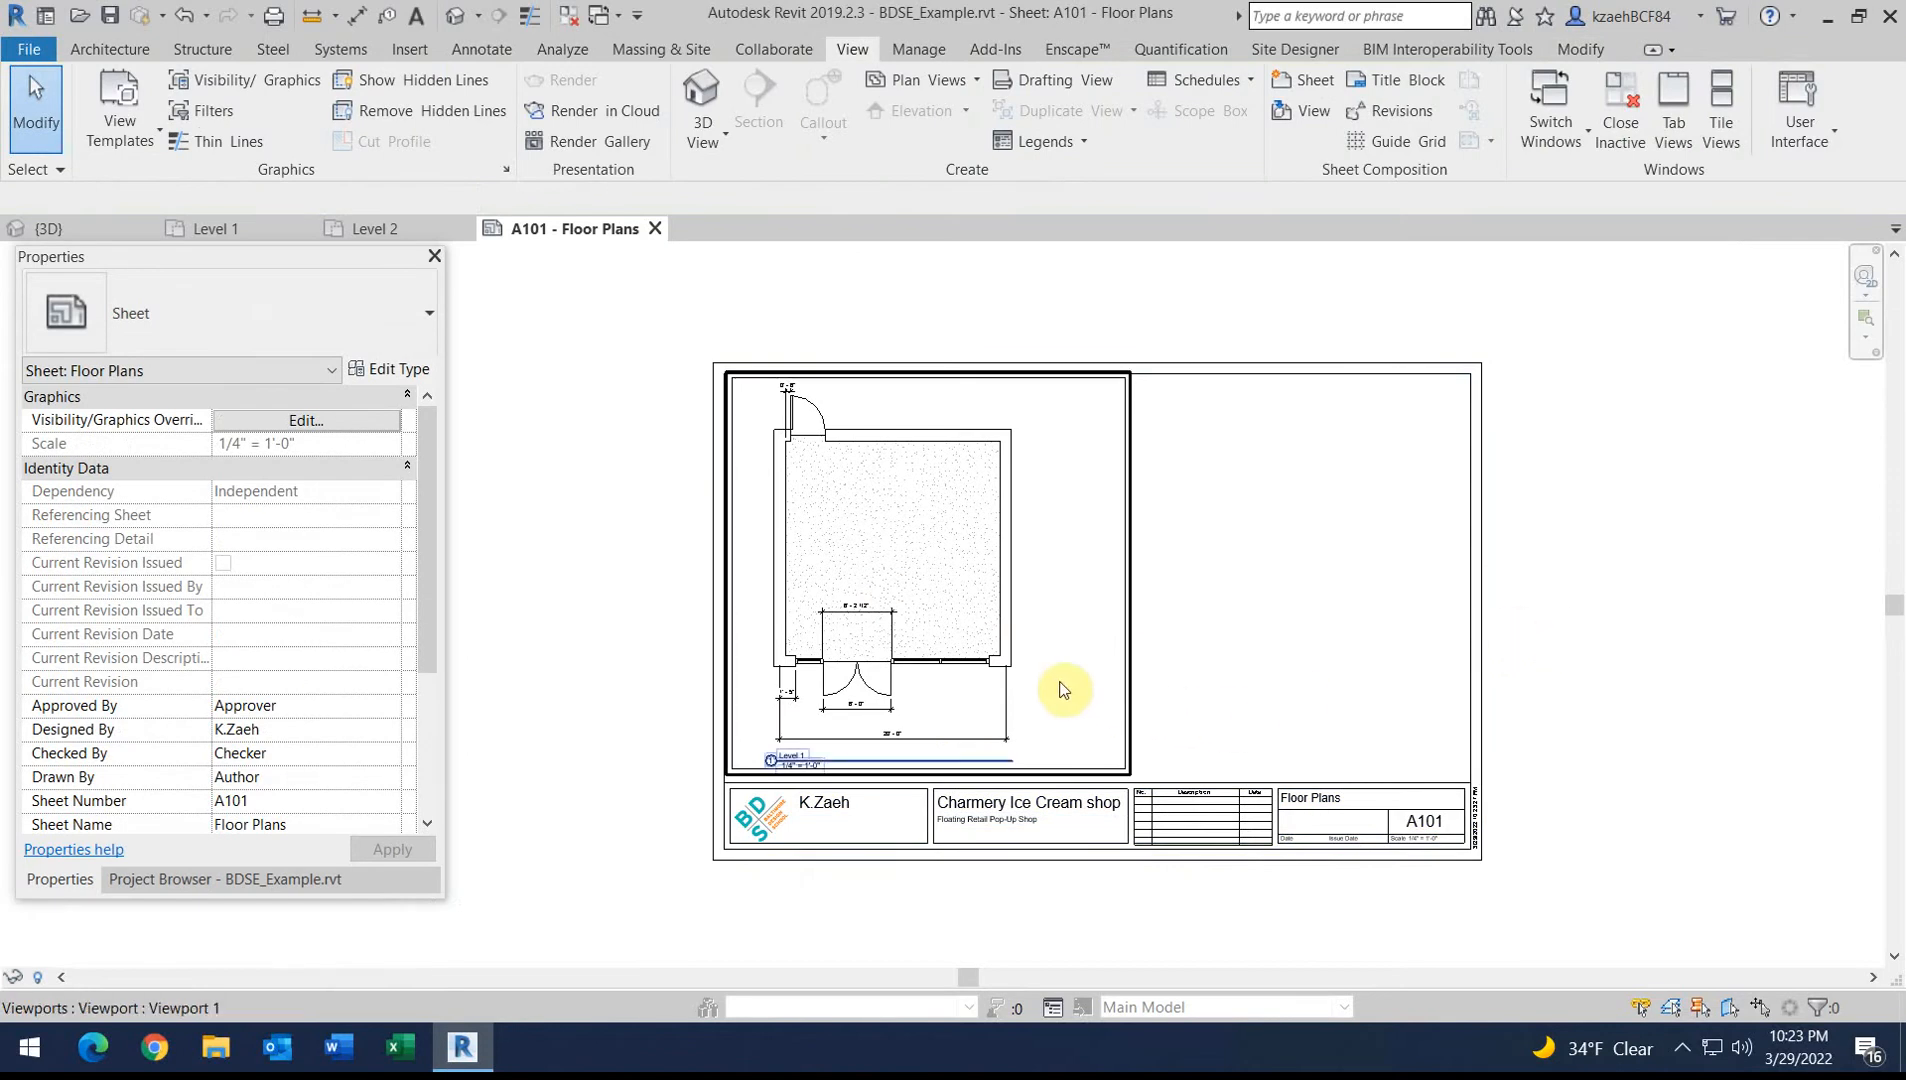
{"action": "scroll", "coordinate": [530, 800], "scroll_direction": "up", "scroll_amount": 3}
{"action": "left_click", "coordinate": [936, 631]}
{"action": "double_click", "coordinate": [918, 629]}
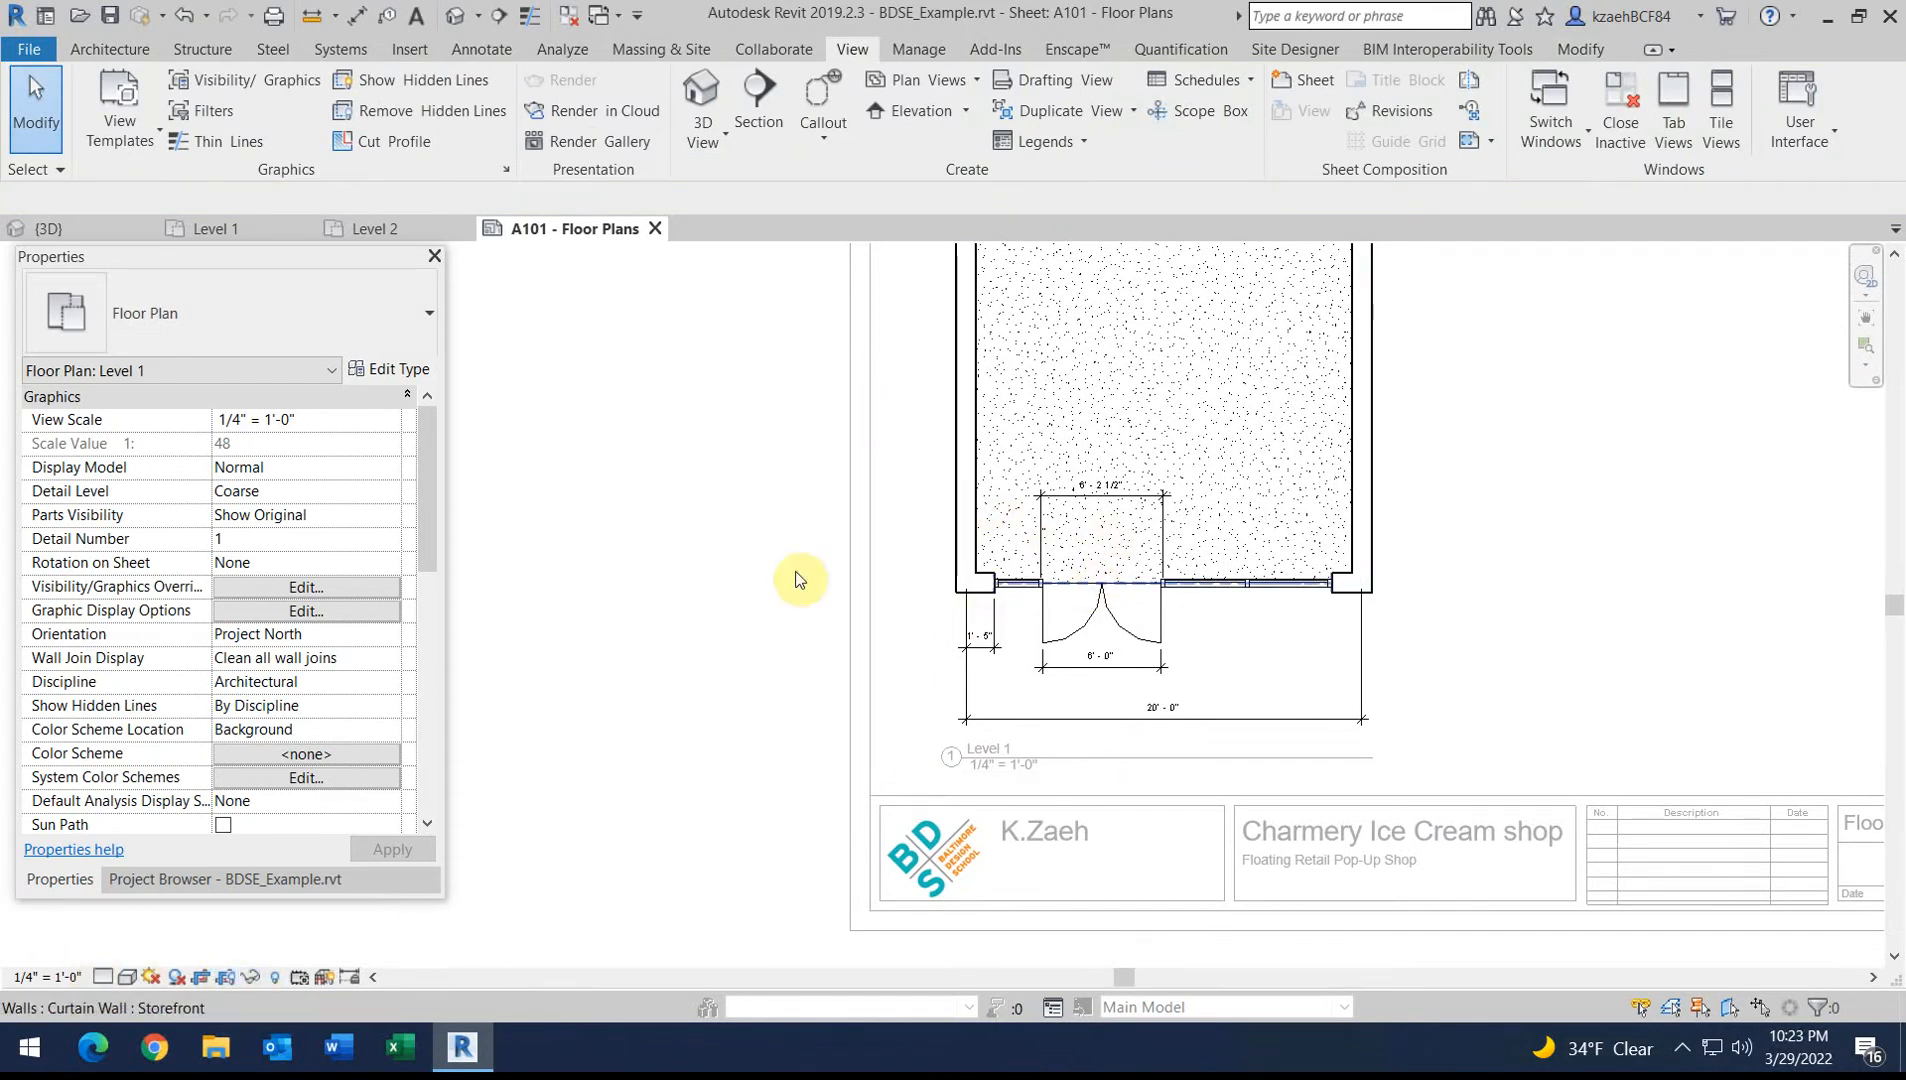
{"action": "right_click", "coordinate": [641, 554]}
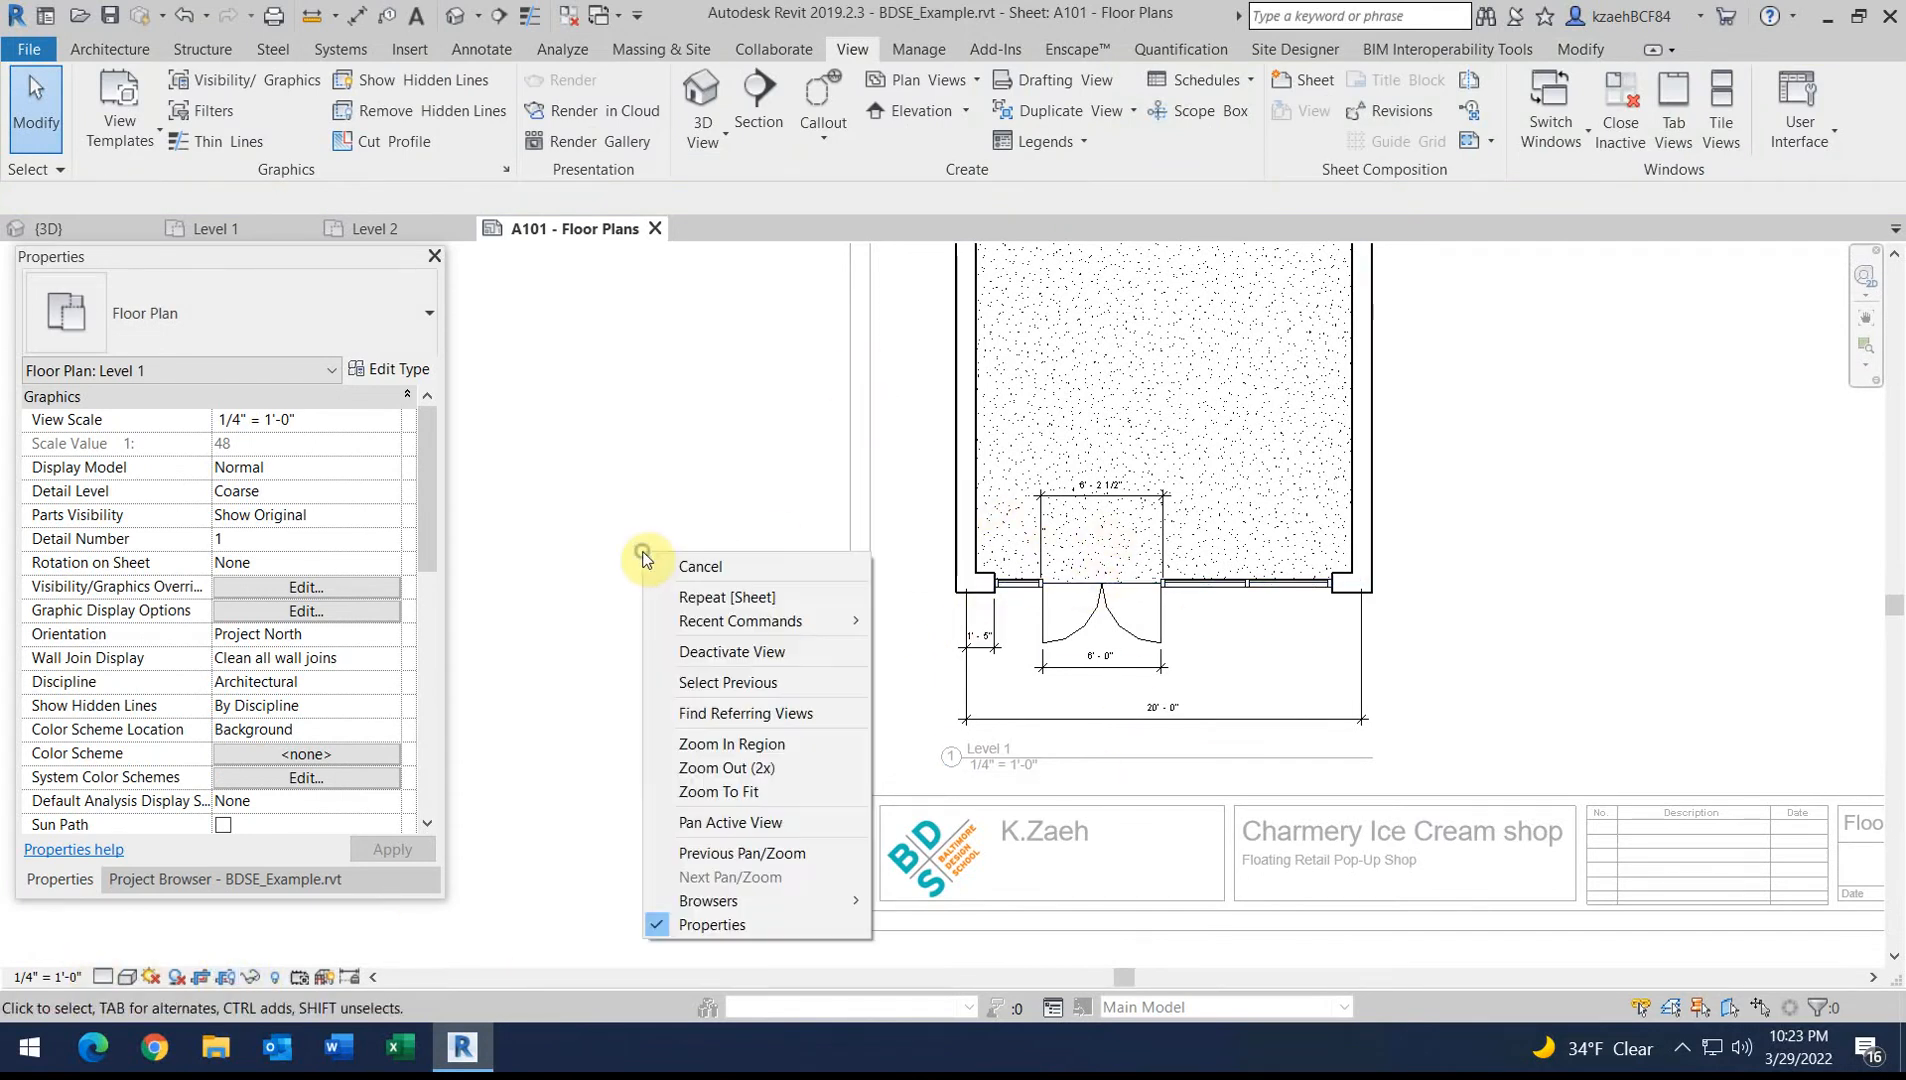
{"action": "left_click", "coordinate": [737, 652]}
{"action": "scroll", "coordinate": [830, 778], "scroll_direction": "down", "scroll_amount": 5}
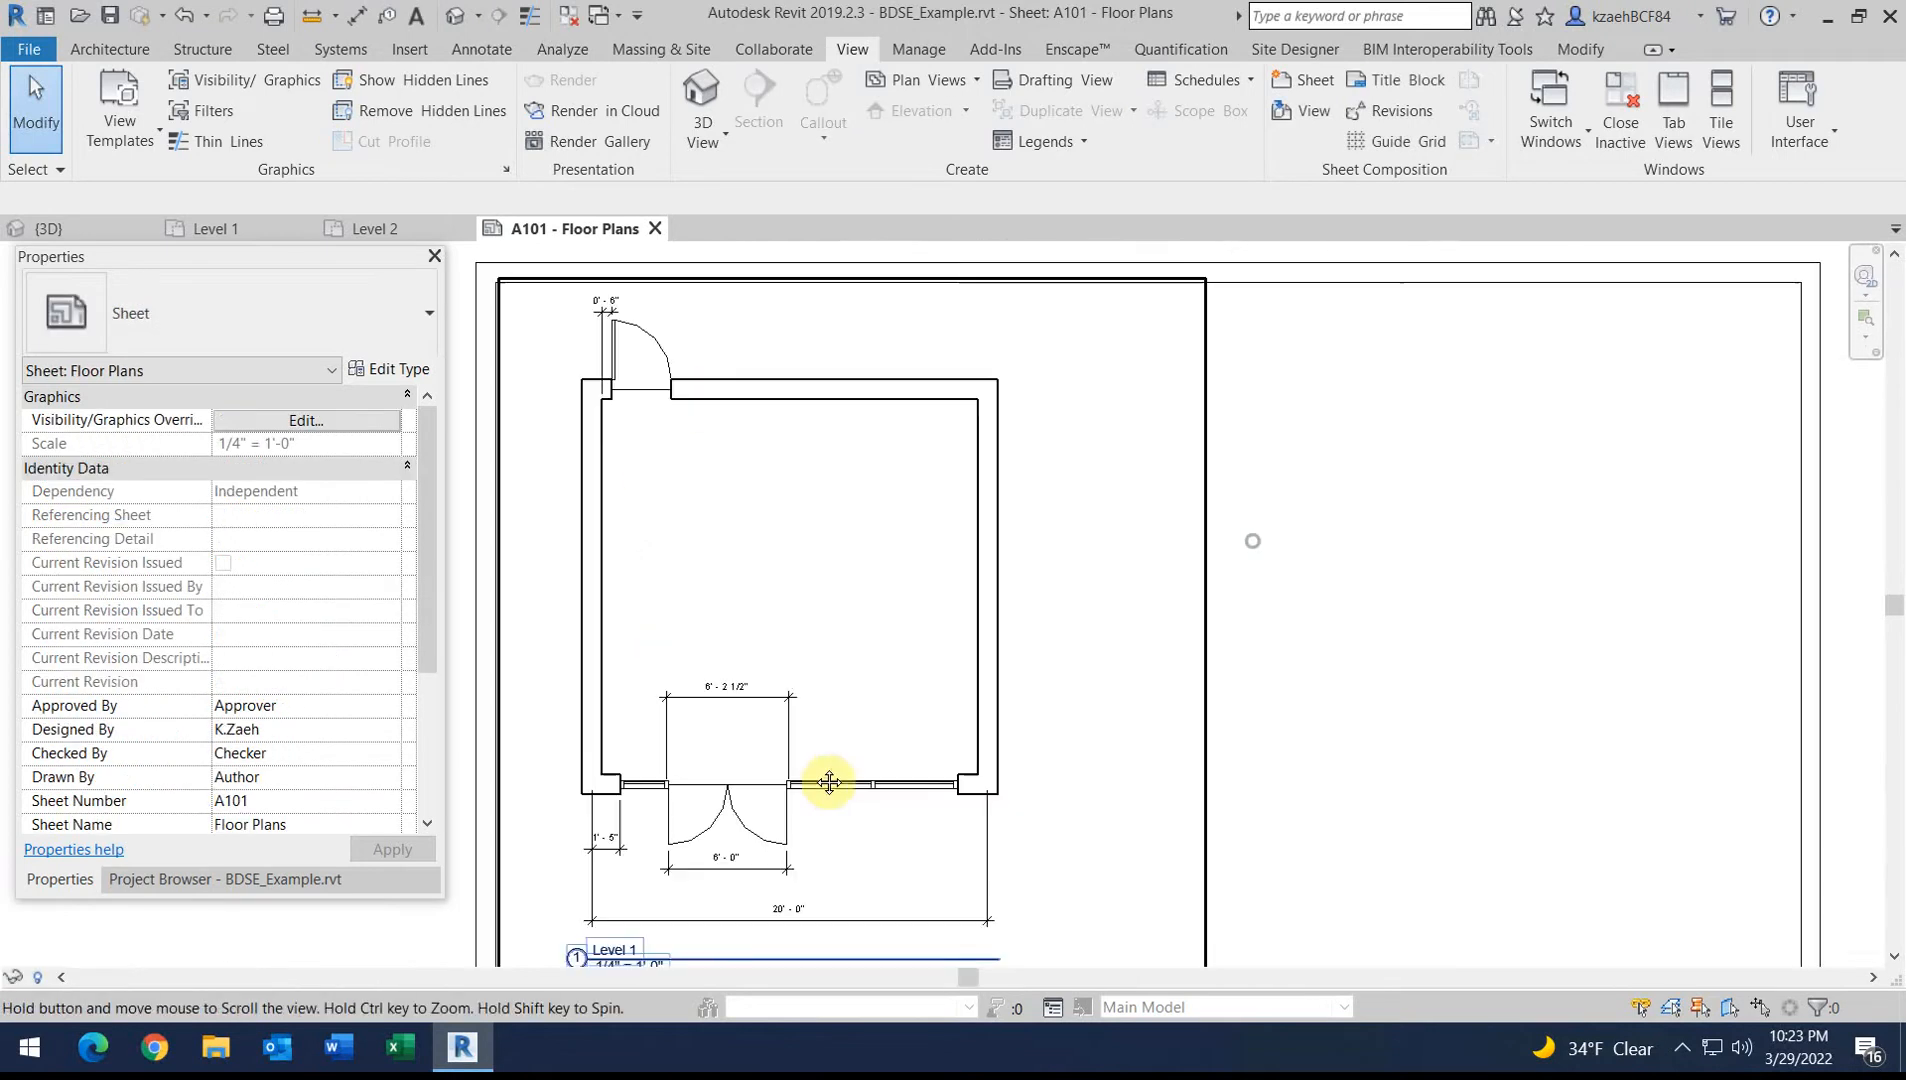
Place the Level 2 floor plan view on the A101 sheet, to the right of the Level 1 plan
{"action": "scroll", "coordinate": [787, 672], "scroll_direction": "up", "scroll_amount": 4}
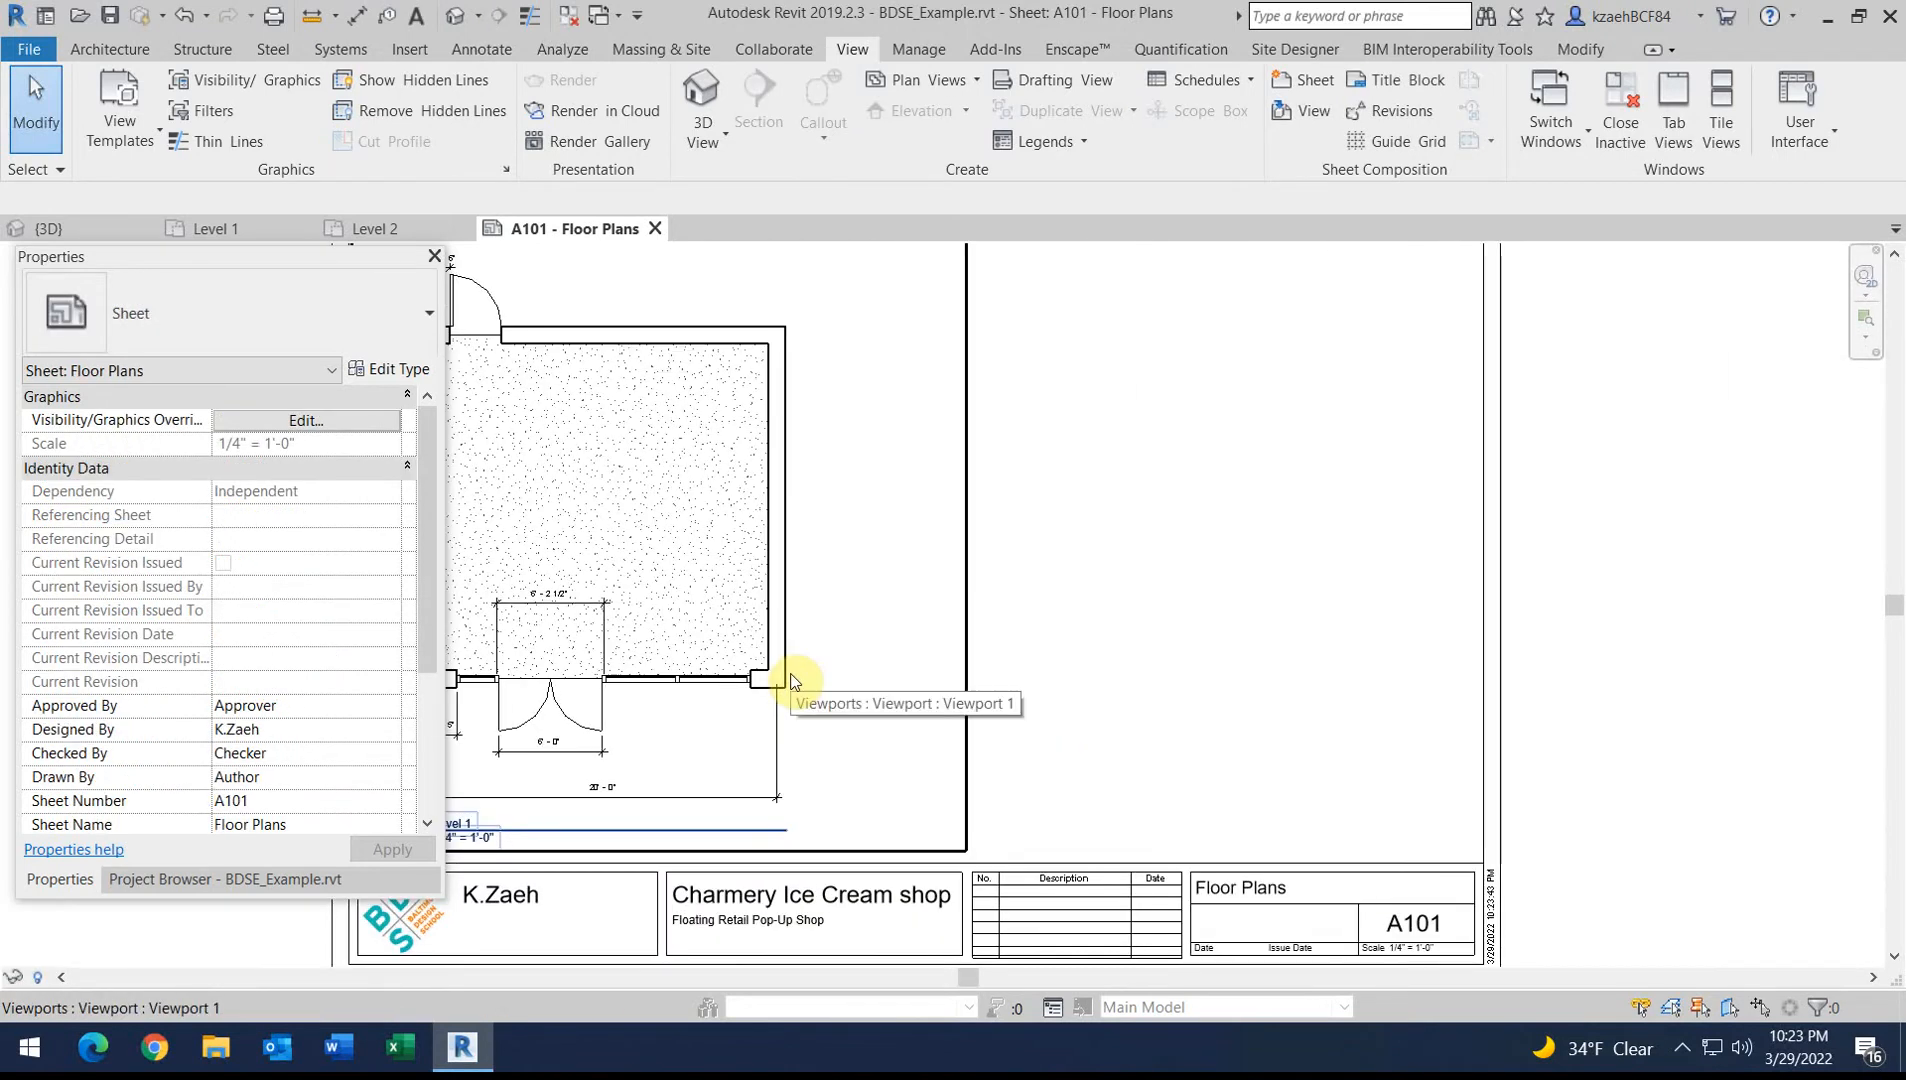
{"action": "left_click", "coordinate": [141, 877]}
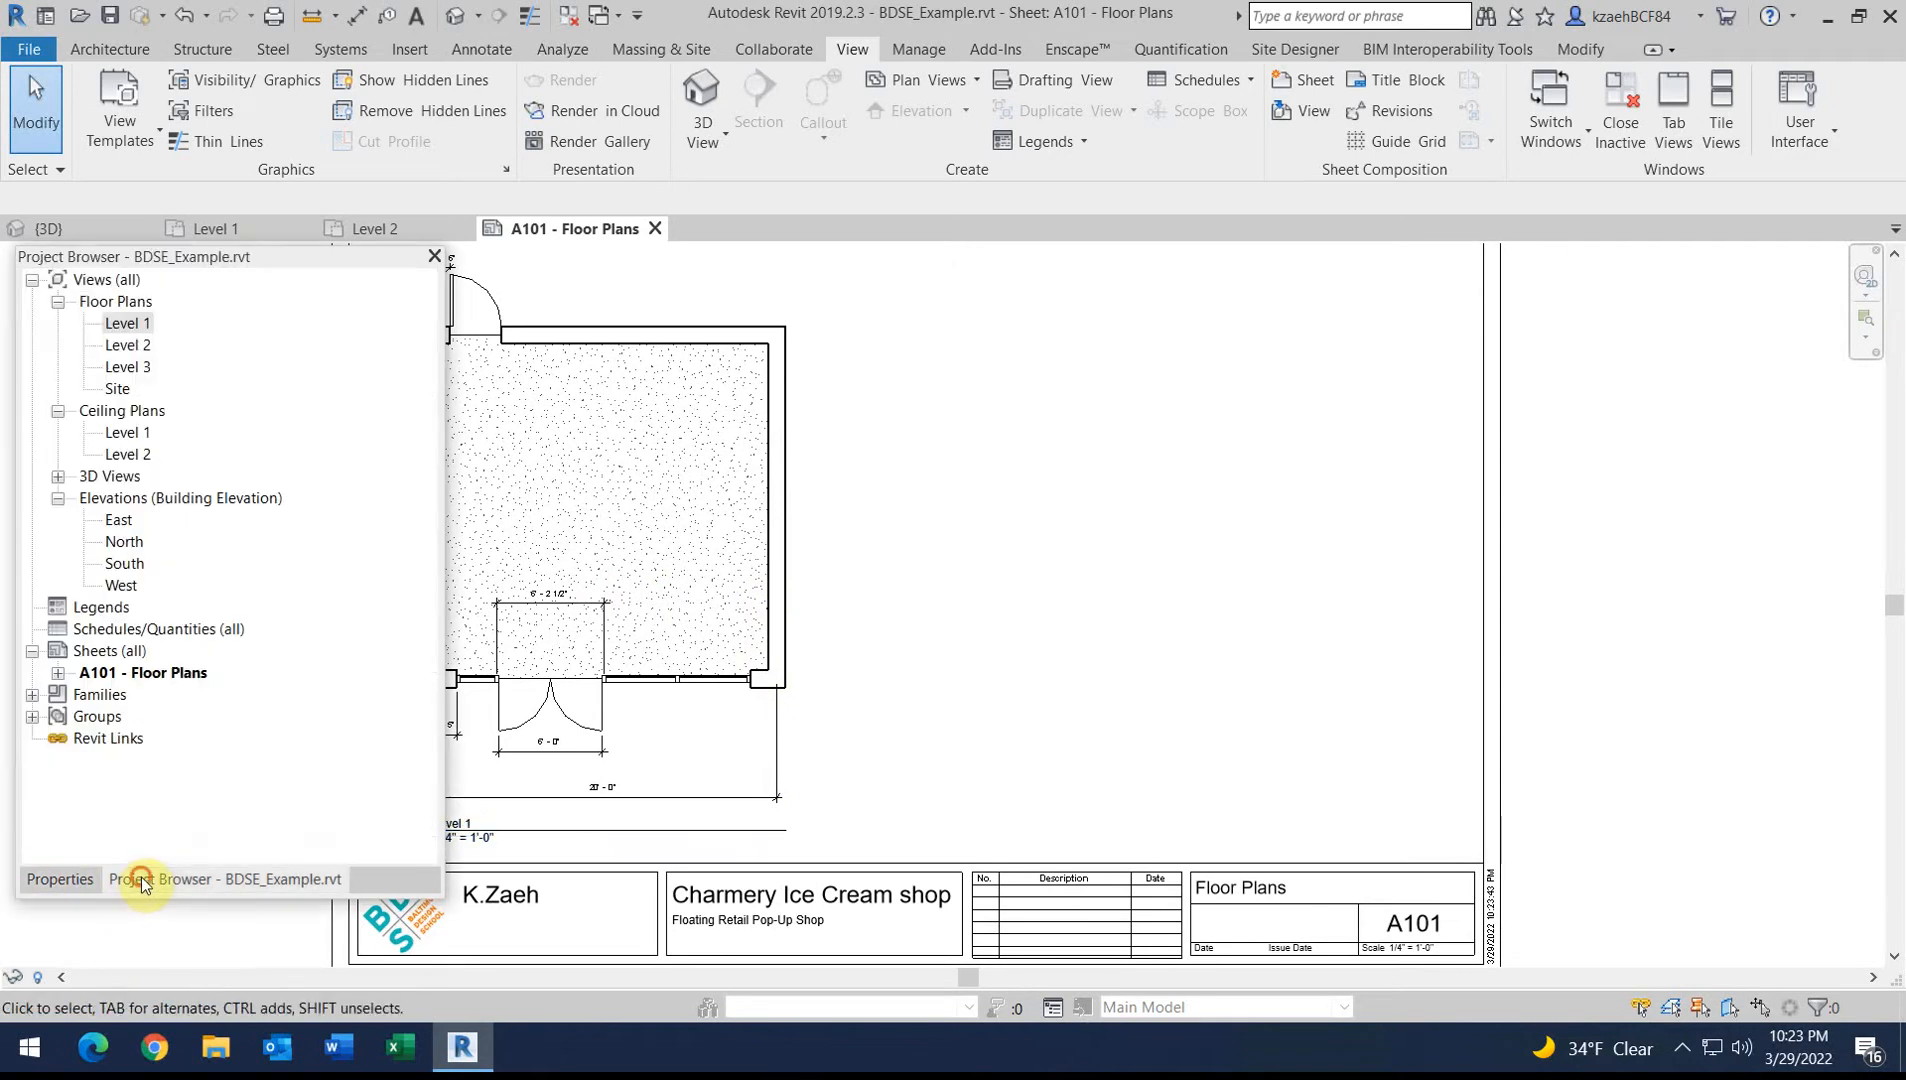
{"action": "left_click", "coordinate": [138, 347]}
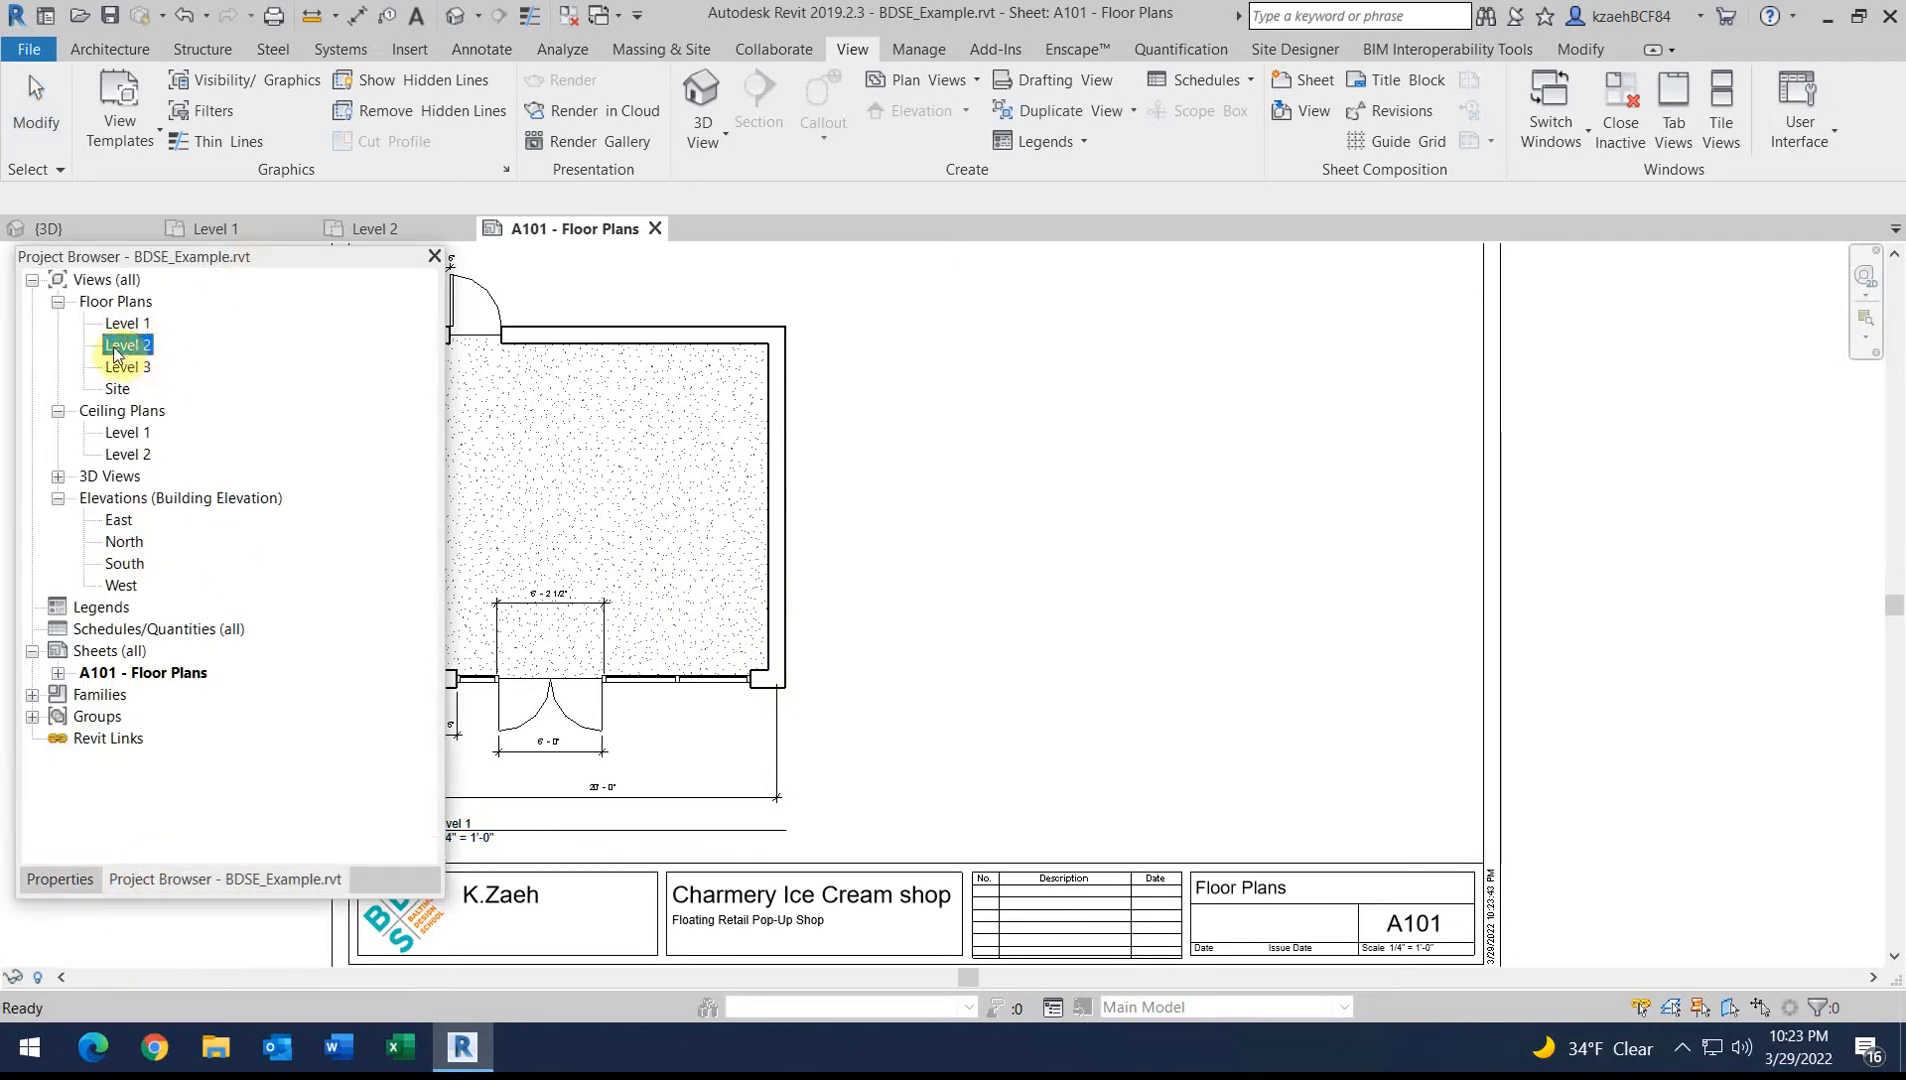
{"action": "left_click_drag", "start_coordinate": [1004, 280], "coordinate": [1206, 397]}
{"action": "left_click", "coordinate": [1147, 408]}
{"action": "scroll", "coordinate": [1147, 407], "scroll_direction": "down", "scroll_amount": 3}
{"action": "middle_click_drag", "start_coordinate": [1178, 512], "coordinate": [1042, 647]}
{"action": "scroll", "coordinate": [1042, 647], "scroll_direction": "down", "scroll_amount": 2}
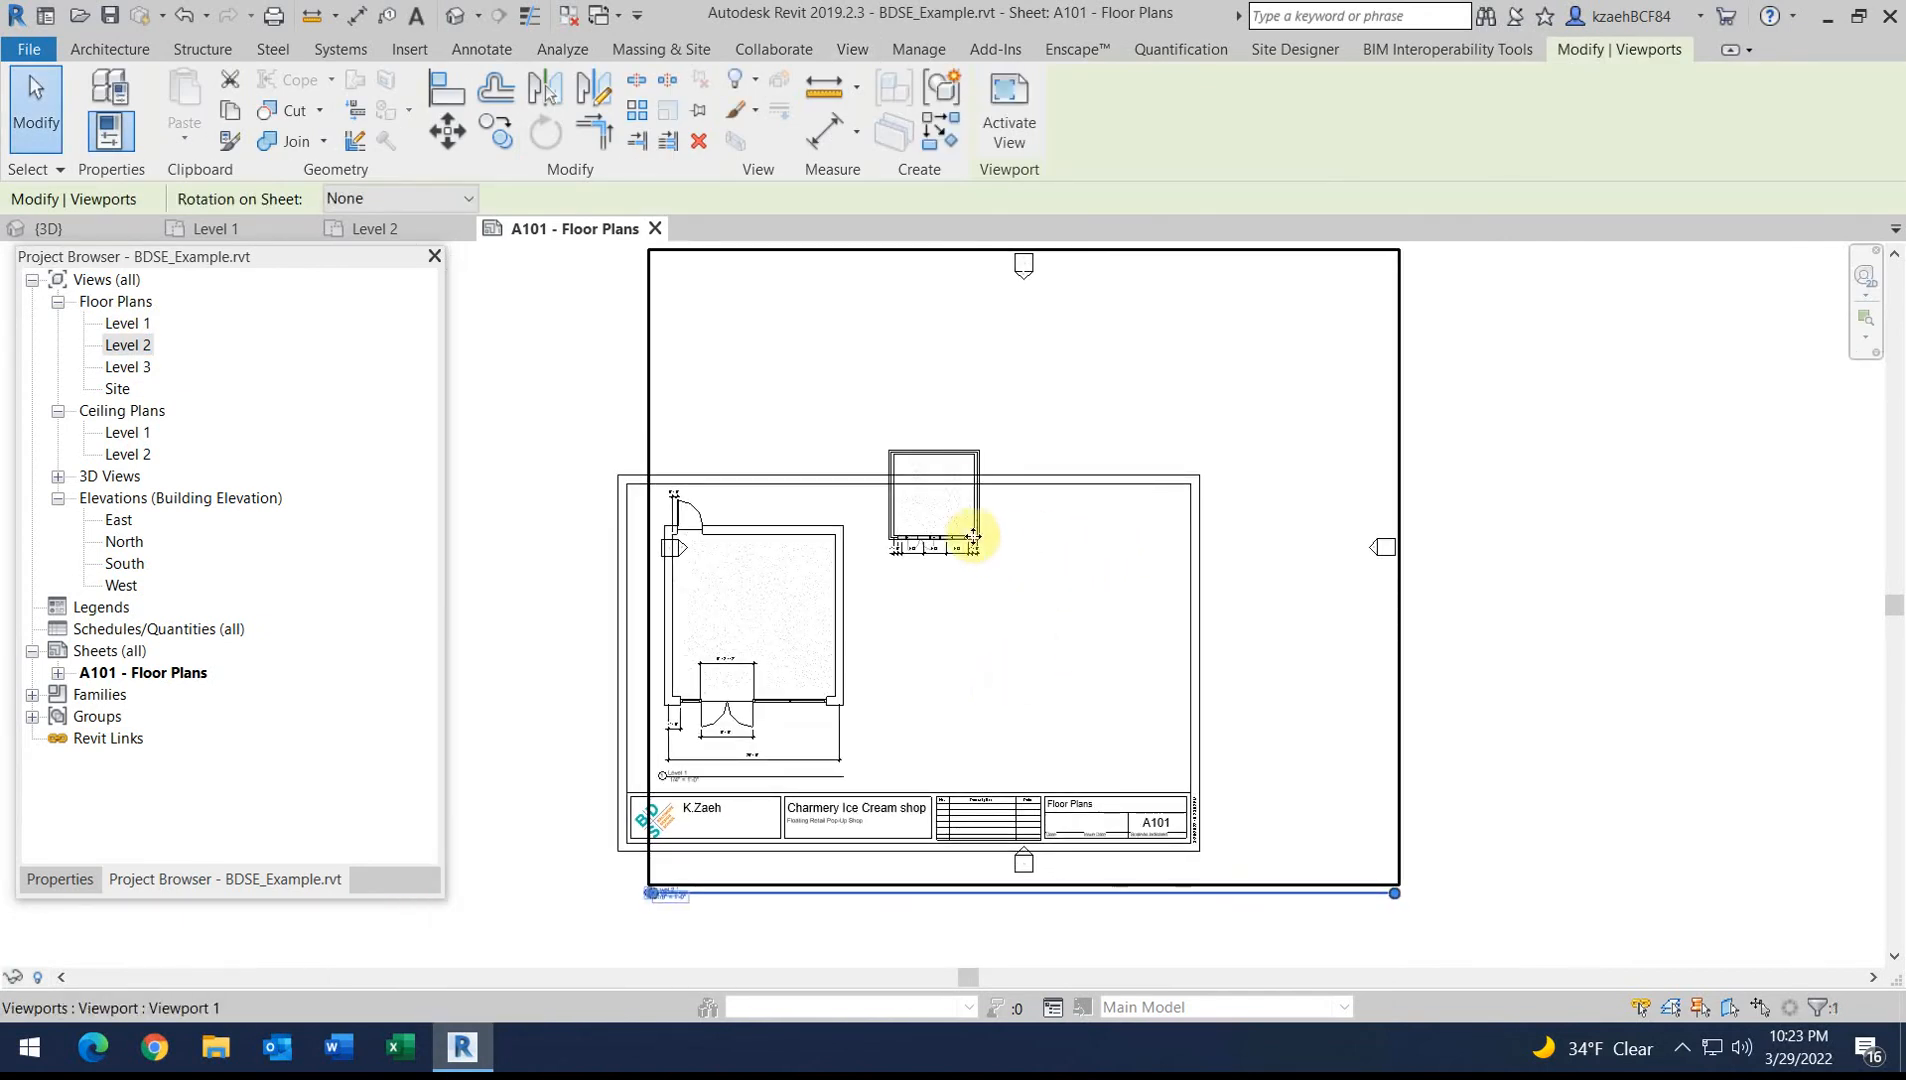
Activate the Level 2 view, show its crop region, and tighten all four edges around the building and its dimensions
{"action": "key", "text": "Escape"}
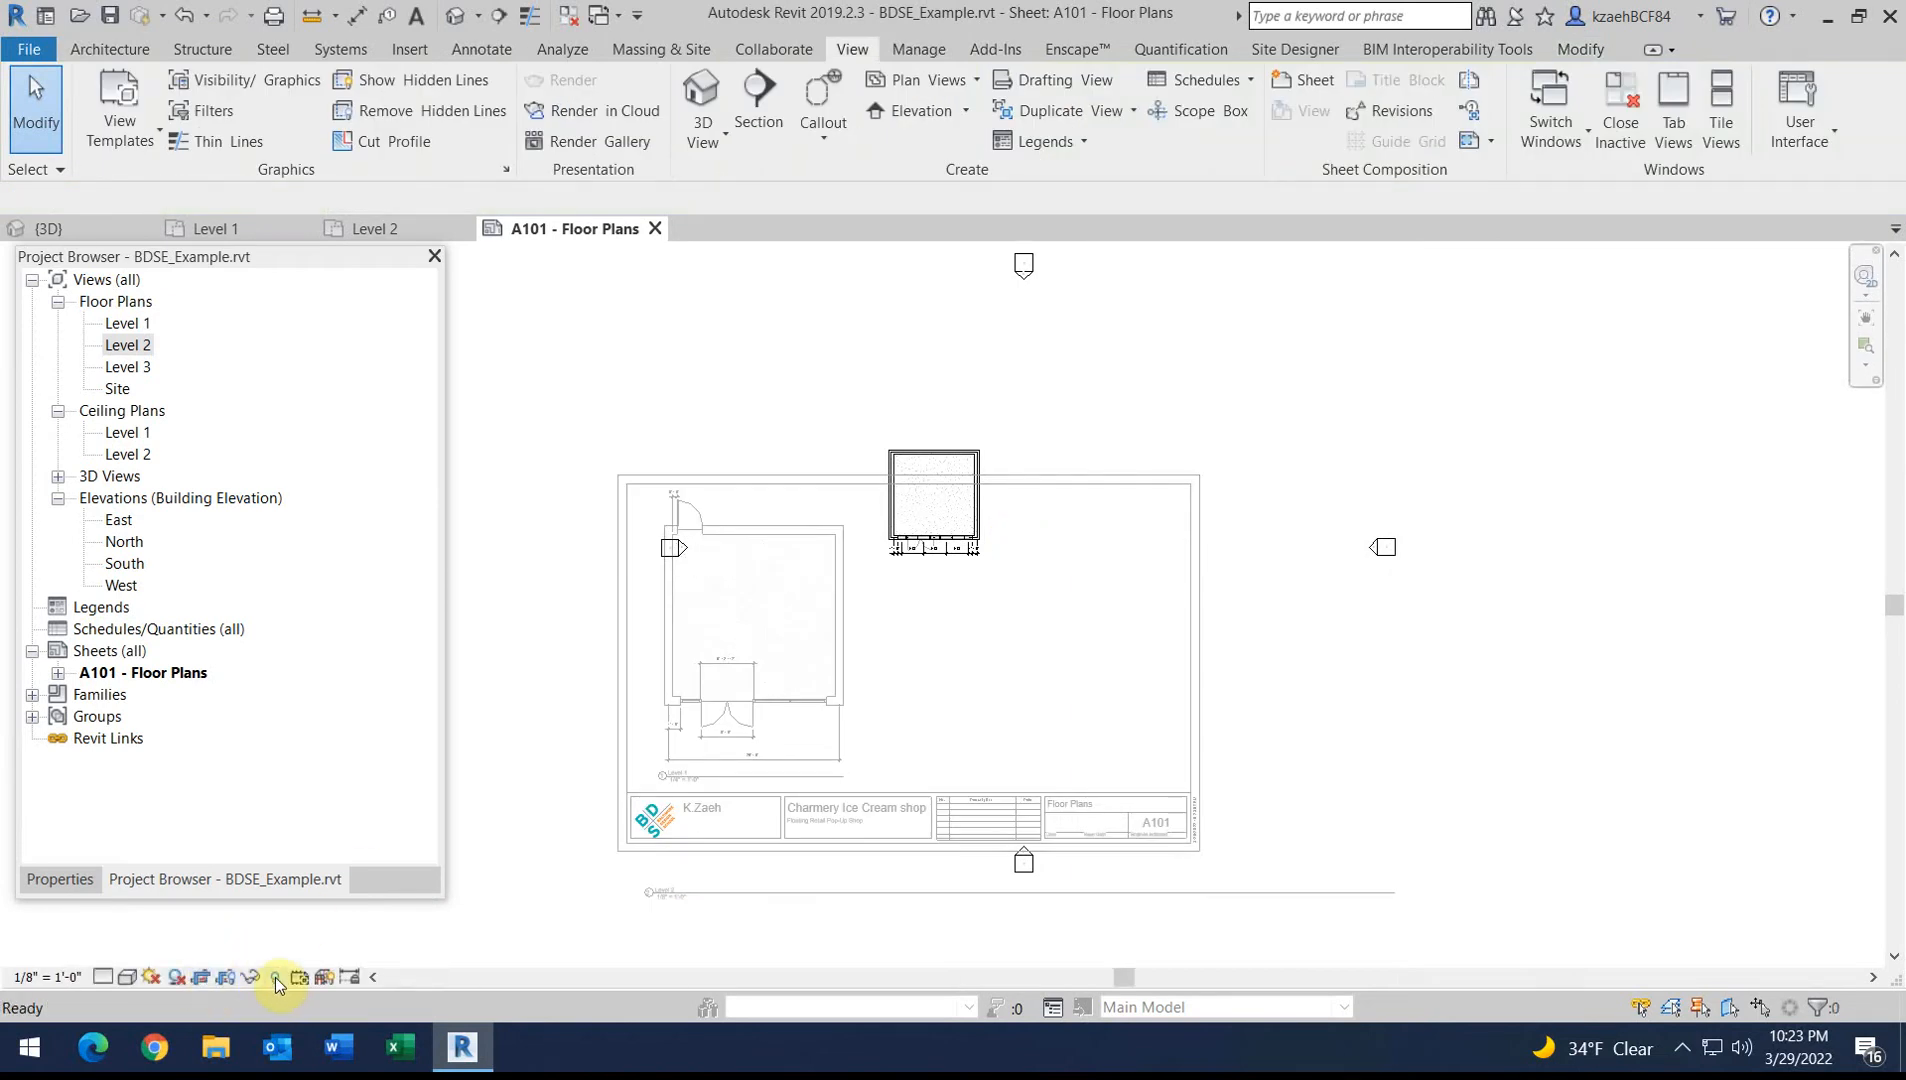
{"action": "left_click", "coordinate": [226, 983]}
{"action": "left_click", "coordinate": [579, 630]}
{"action": "left_click_drag", "start_coordinate": [580, 566], "coordinate": [869, 566]}
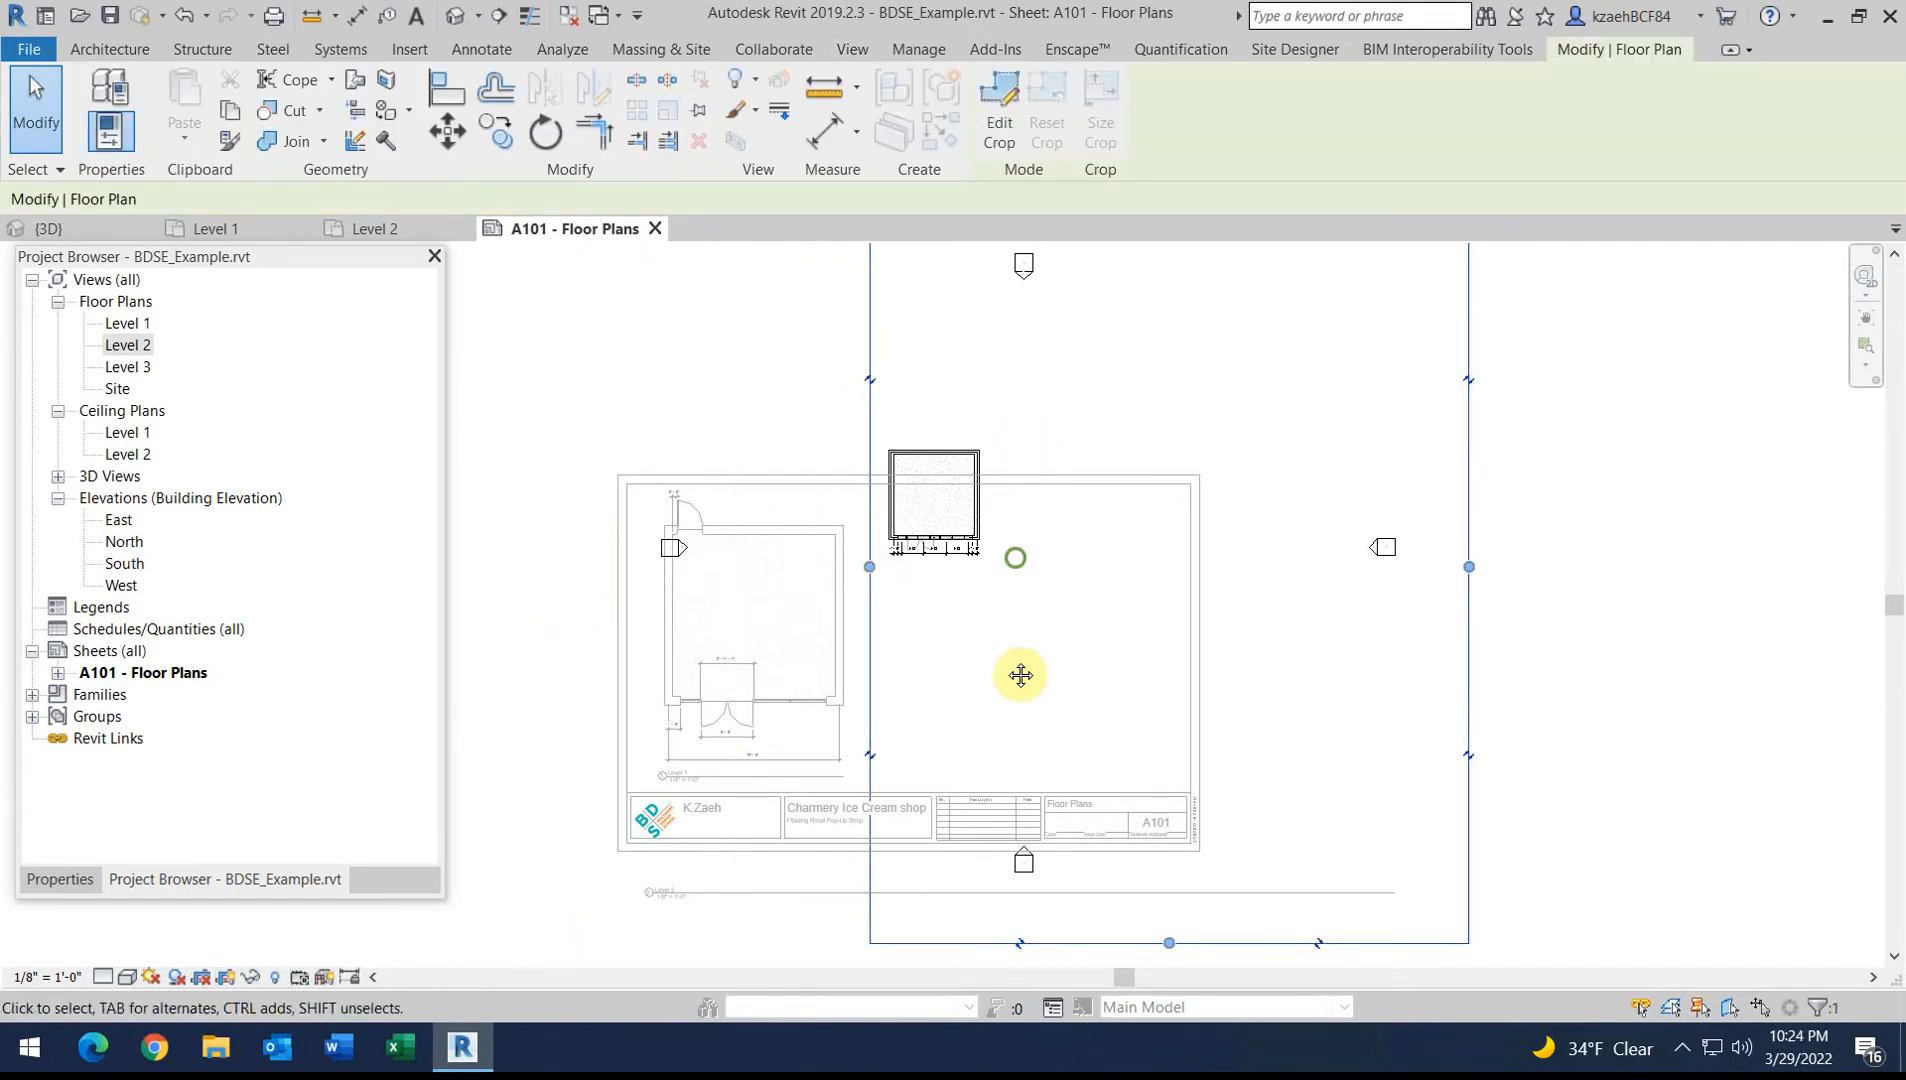
{"action": "middle_click_drag", "start_coordinate": [1021, 675], "coordinate": [1006, 745]}
{"action": "left_click_drag", "start_coordinate": [1159, 377], "coordinate": [1096, 625]}
{"action": "left_click_drag", "start_coordinate": [1455, 876], "coordinate": [980, 809]}
{"action": "middle_click_drag", "start_coordinate": [1038, 850], "coordinate": [1058, 585]}
{"action": "left_click_drag", "start_coordinate": [941, 866], "coordinate": [946, 490]}
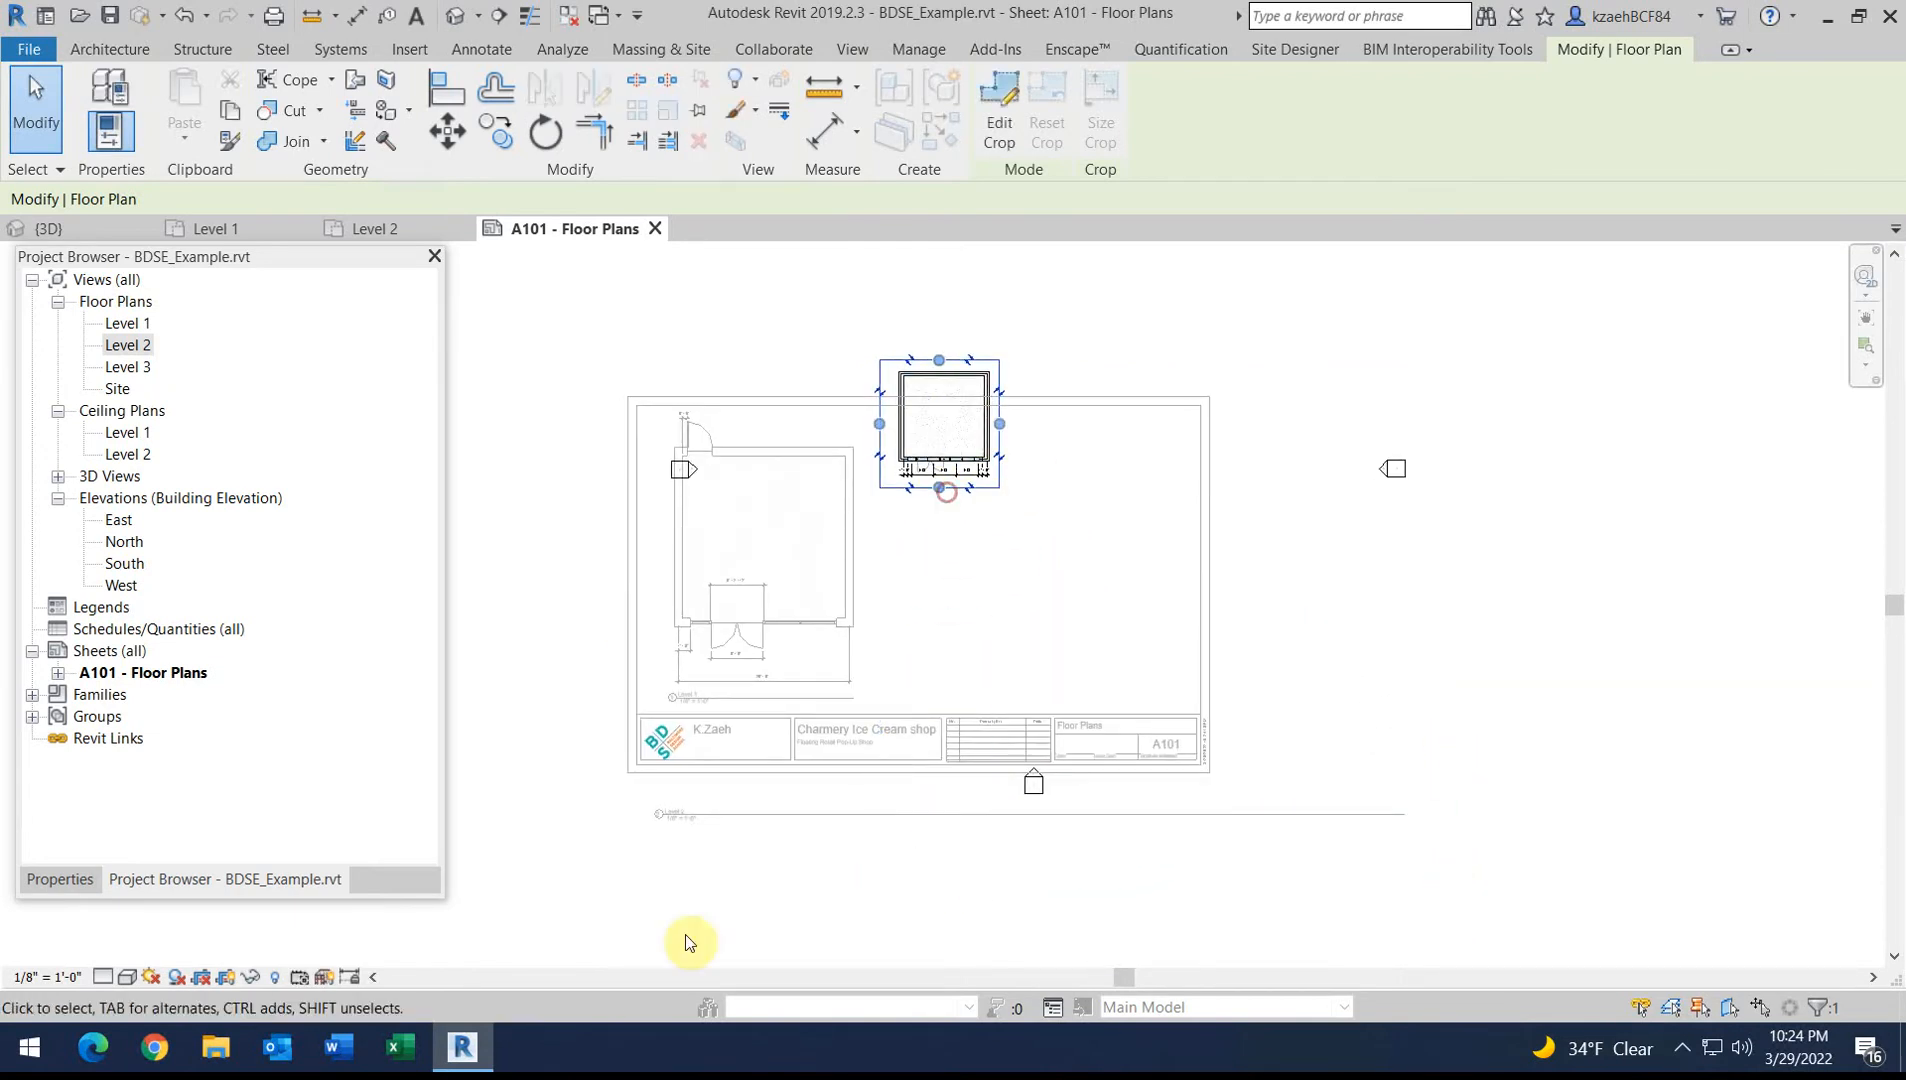
Hide the Level 2 crop region and deactivate the view
{"action": "left_click", "coordinate": [224, 975]}
{"action": "right_click", "coordinate": [1117, 328]}
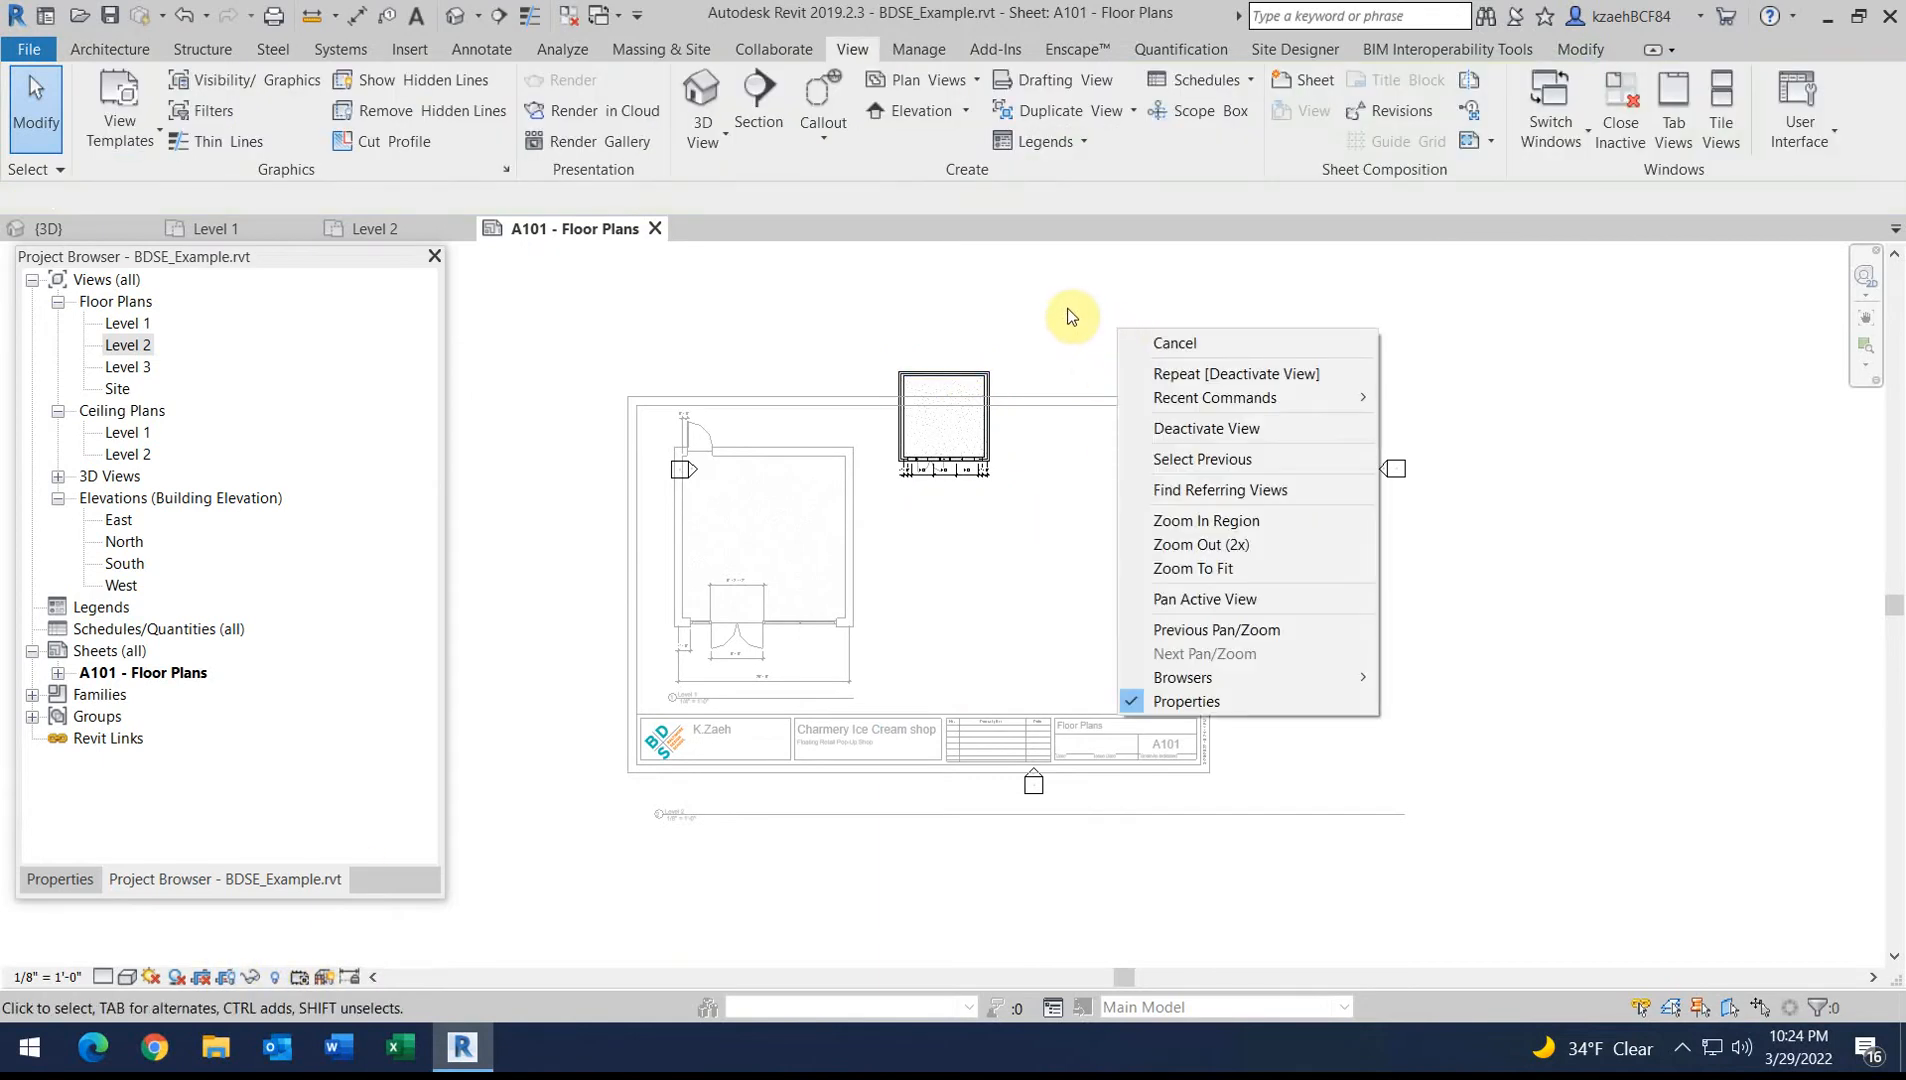
{"action": "left_click", "coordinate": [1210, 432]}
Reactivate the Level 2 view on the sheet and turn on its Annotation Crop
{"action": "left_click", "coordinate": [957, 432]}
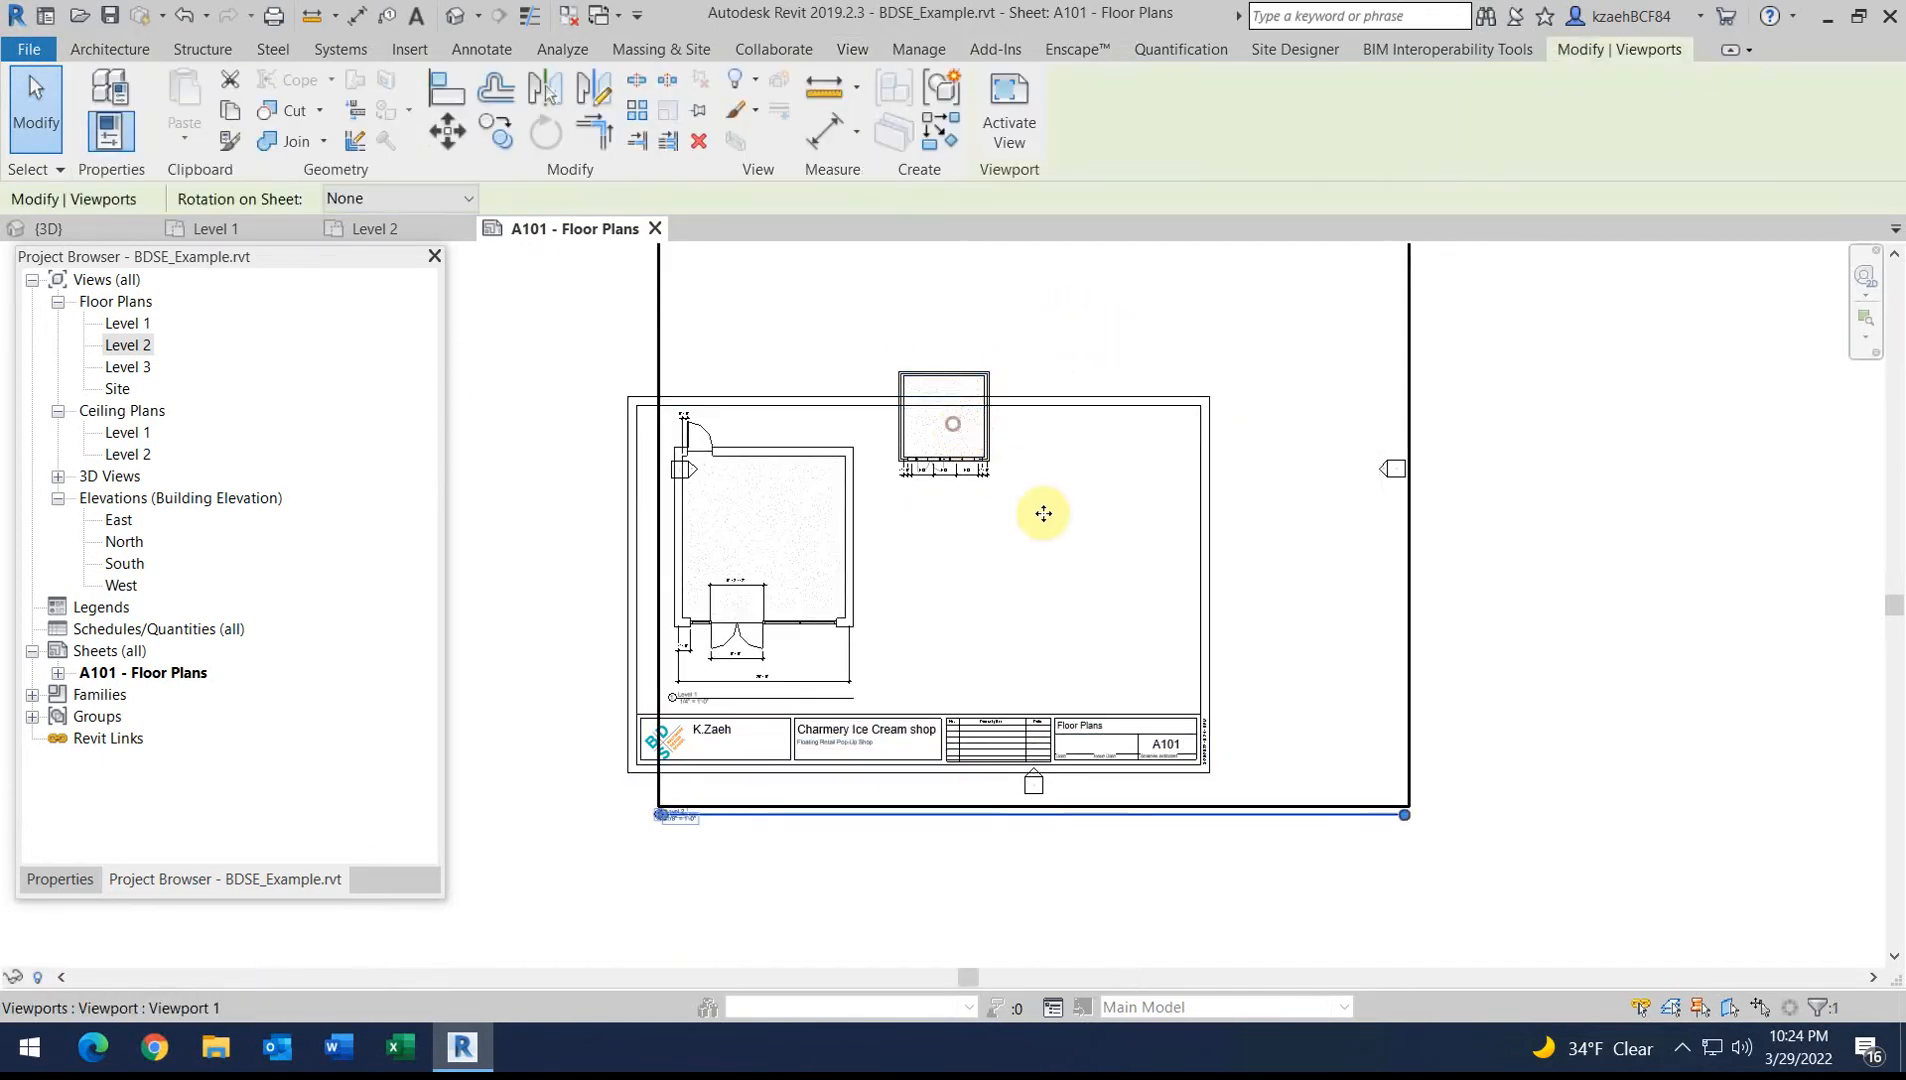
{"action": "left_click", "coordinate": [831, 874]}
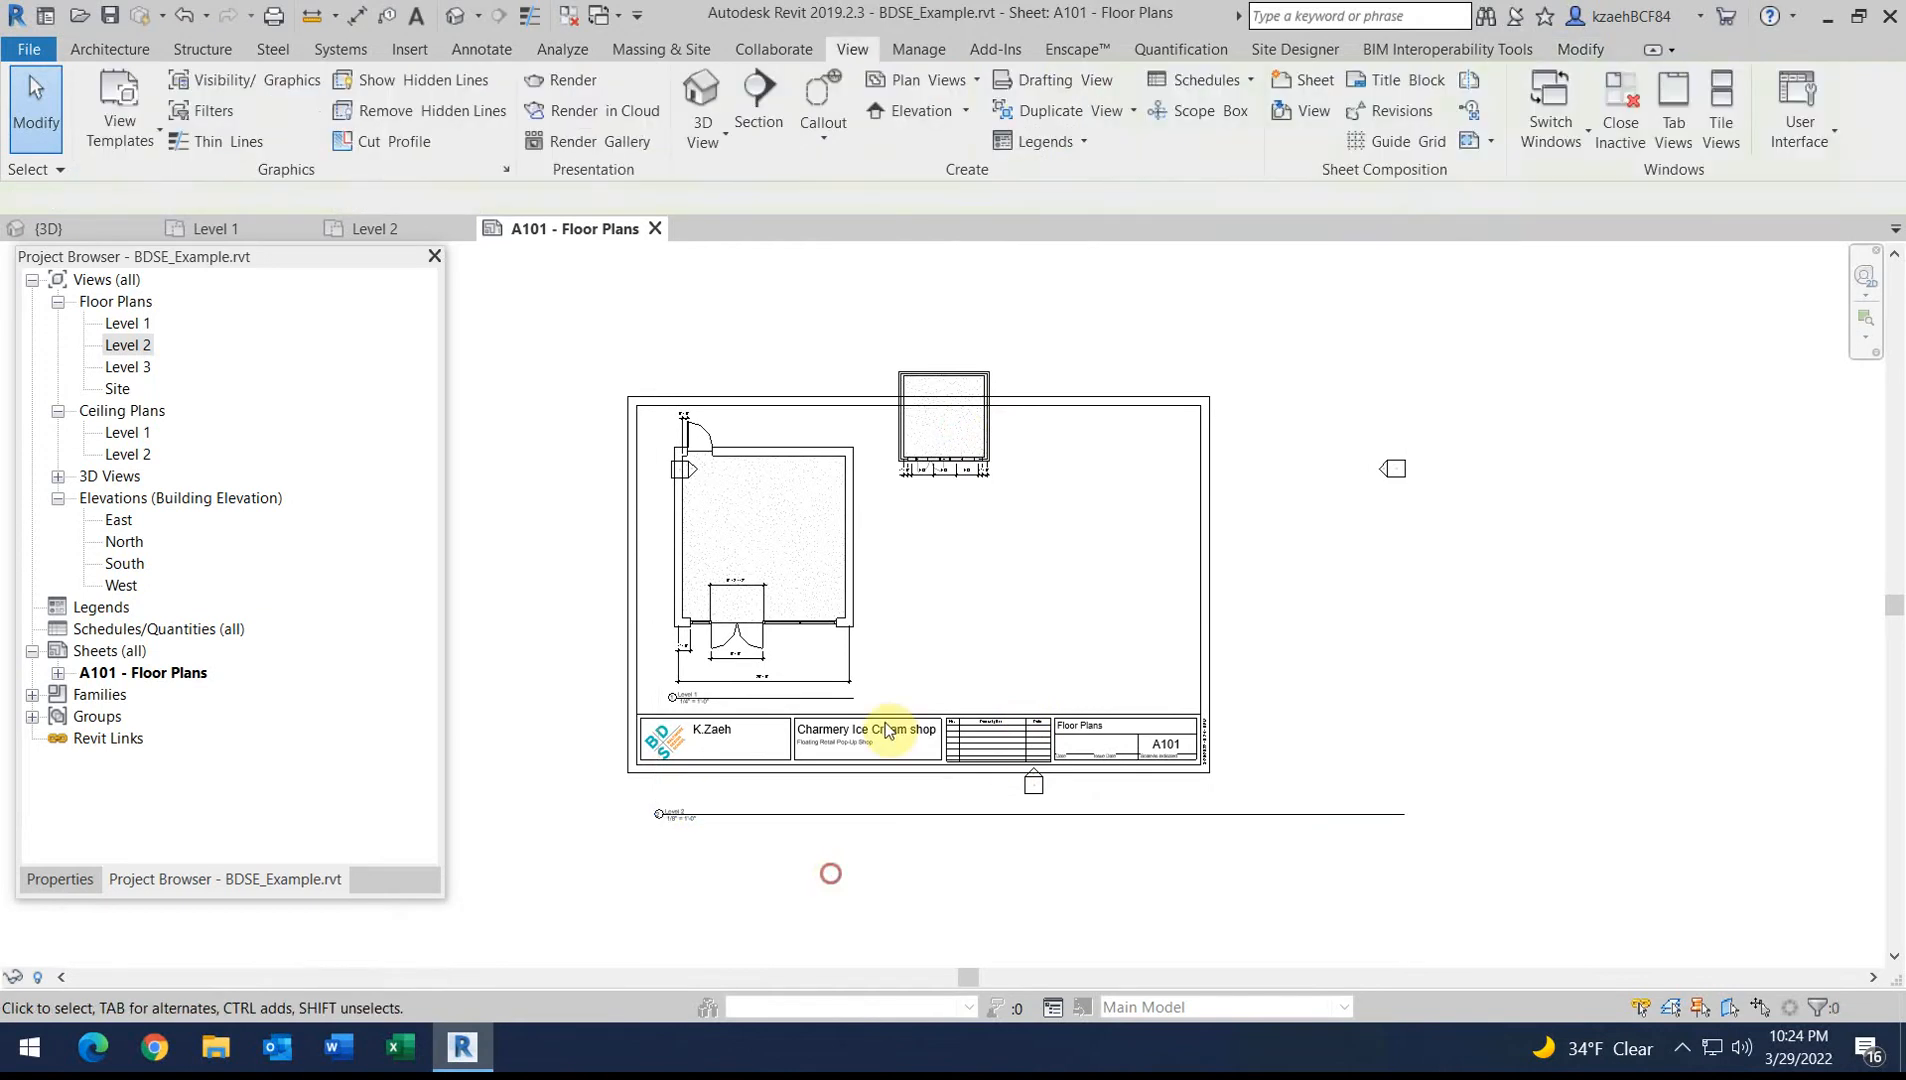
{"action": "left_click", "coordinate": [967, 438]}
{"action": "left_click", "coordinate": [967, 438]}
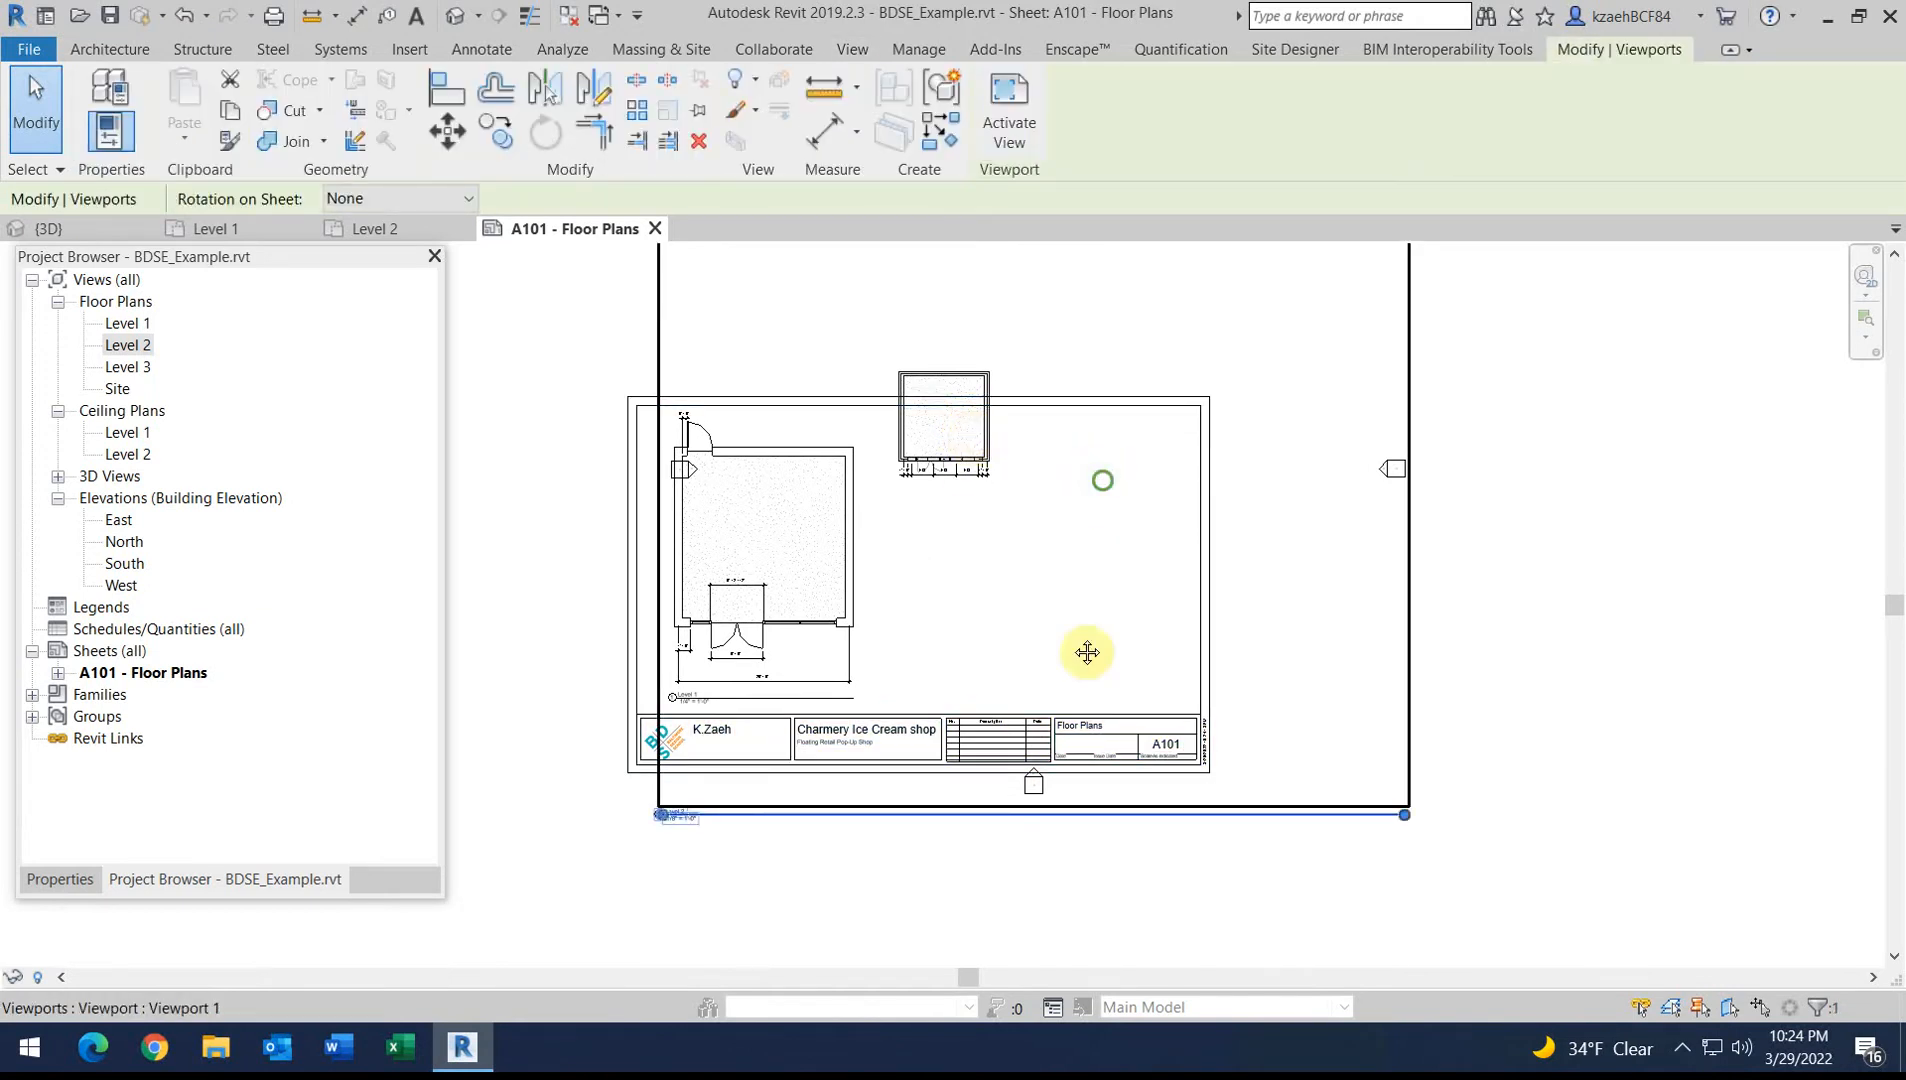
{"action": "left_click_drag", "start_coordinate": [1100, 558], "coordinate": [929, 681]}
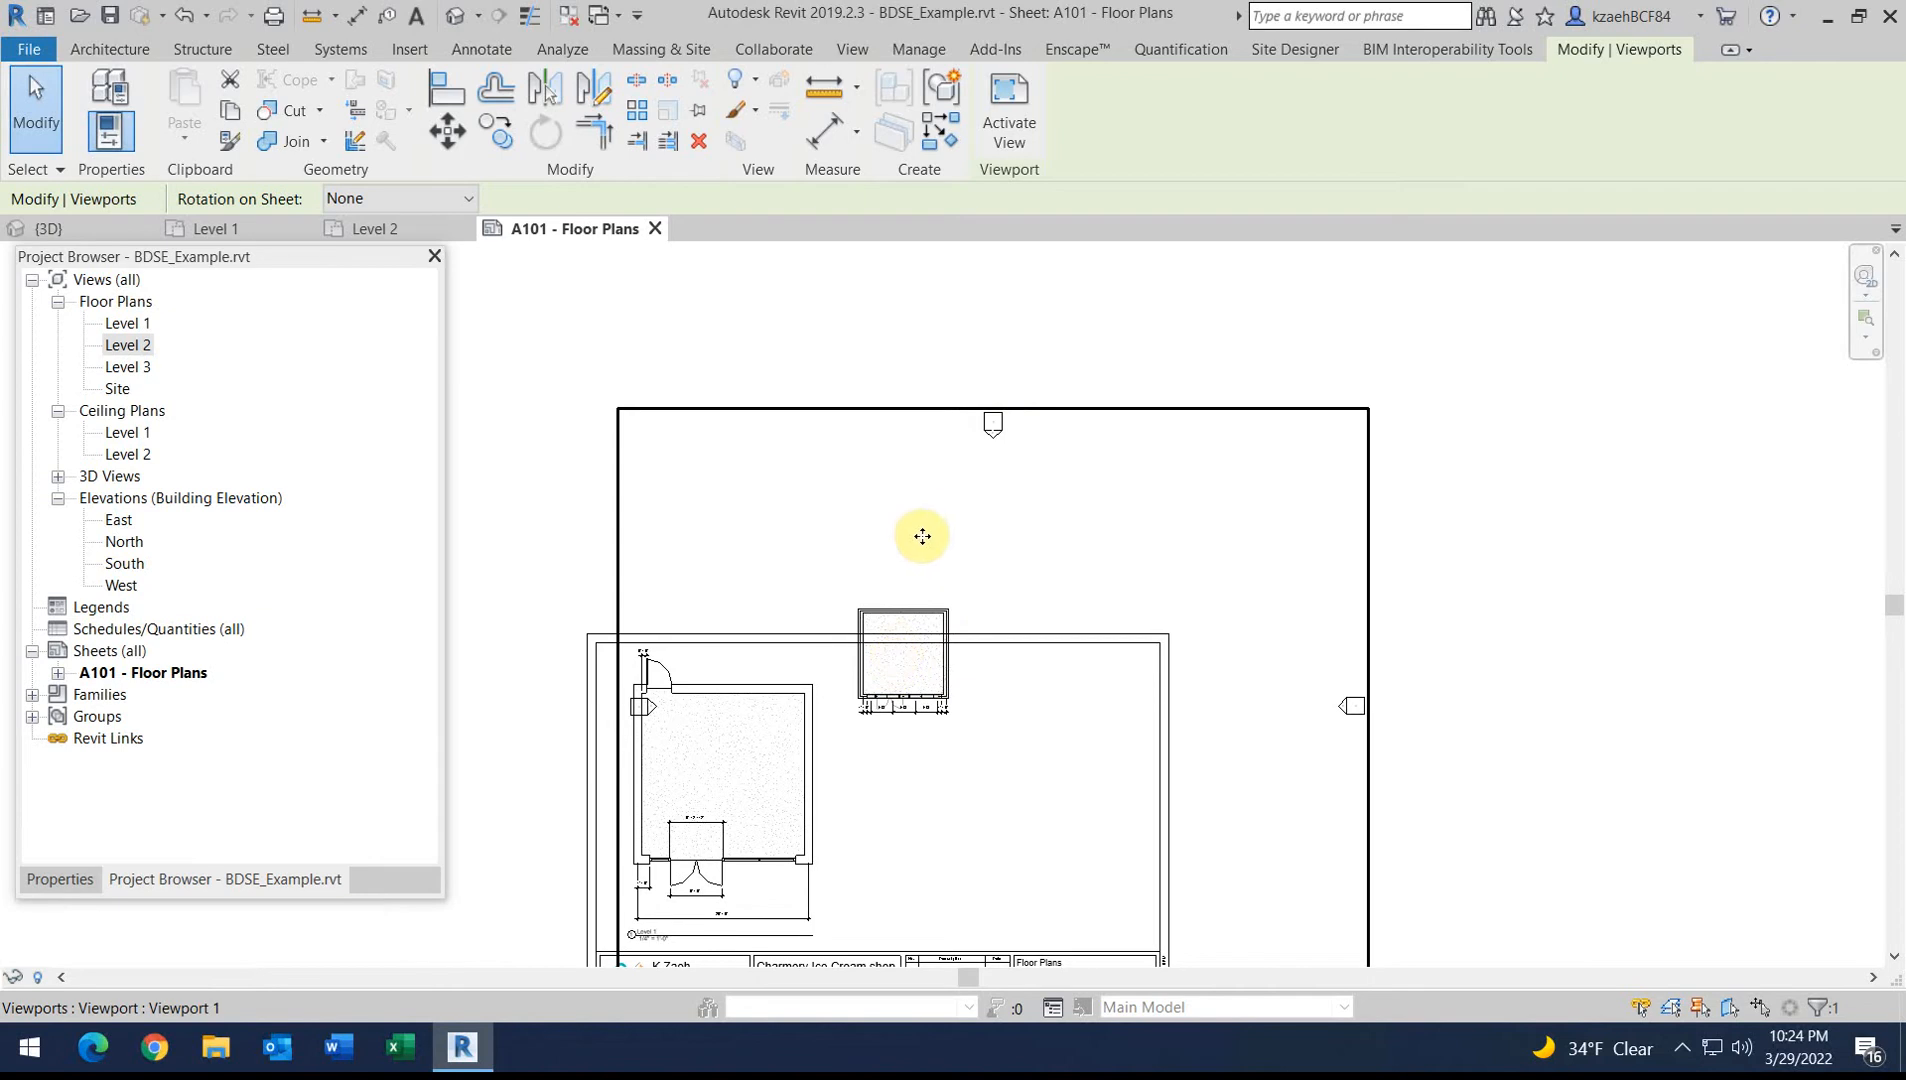
{"action": "key", "text": "Escape"}
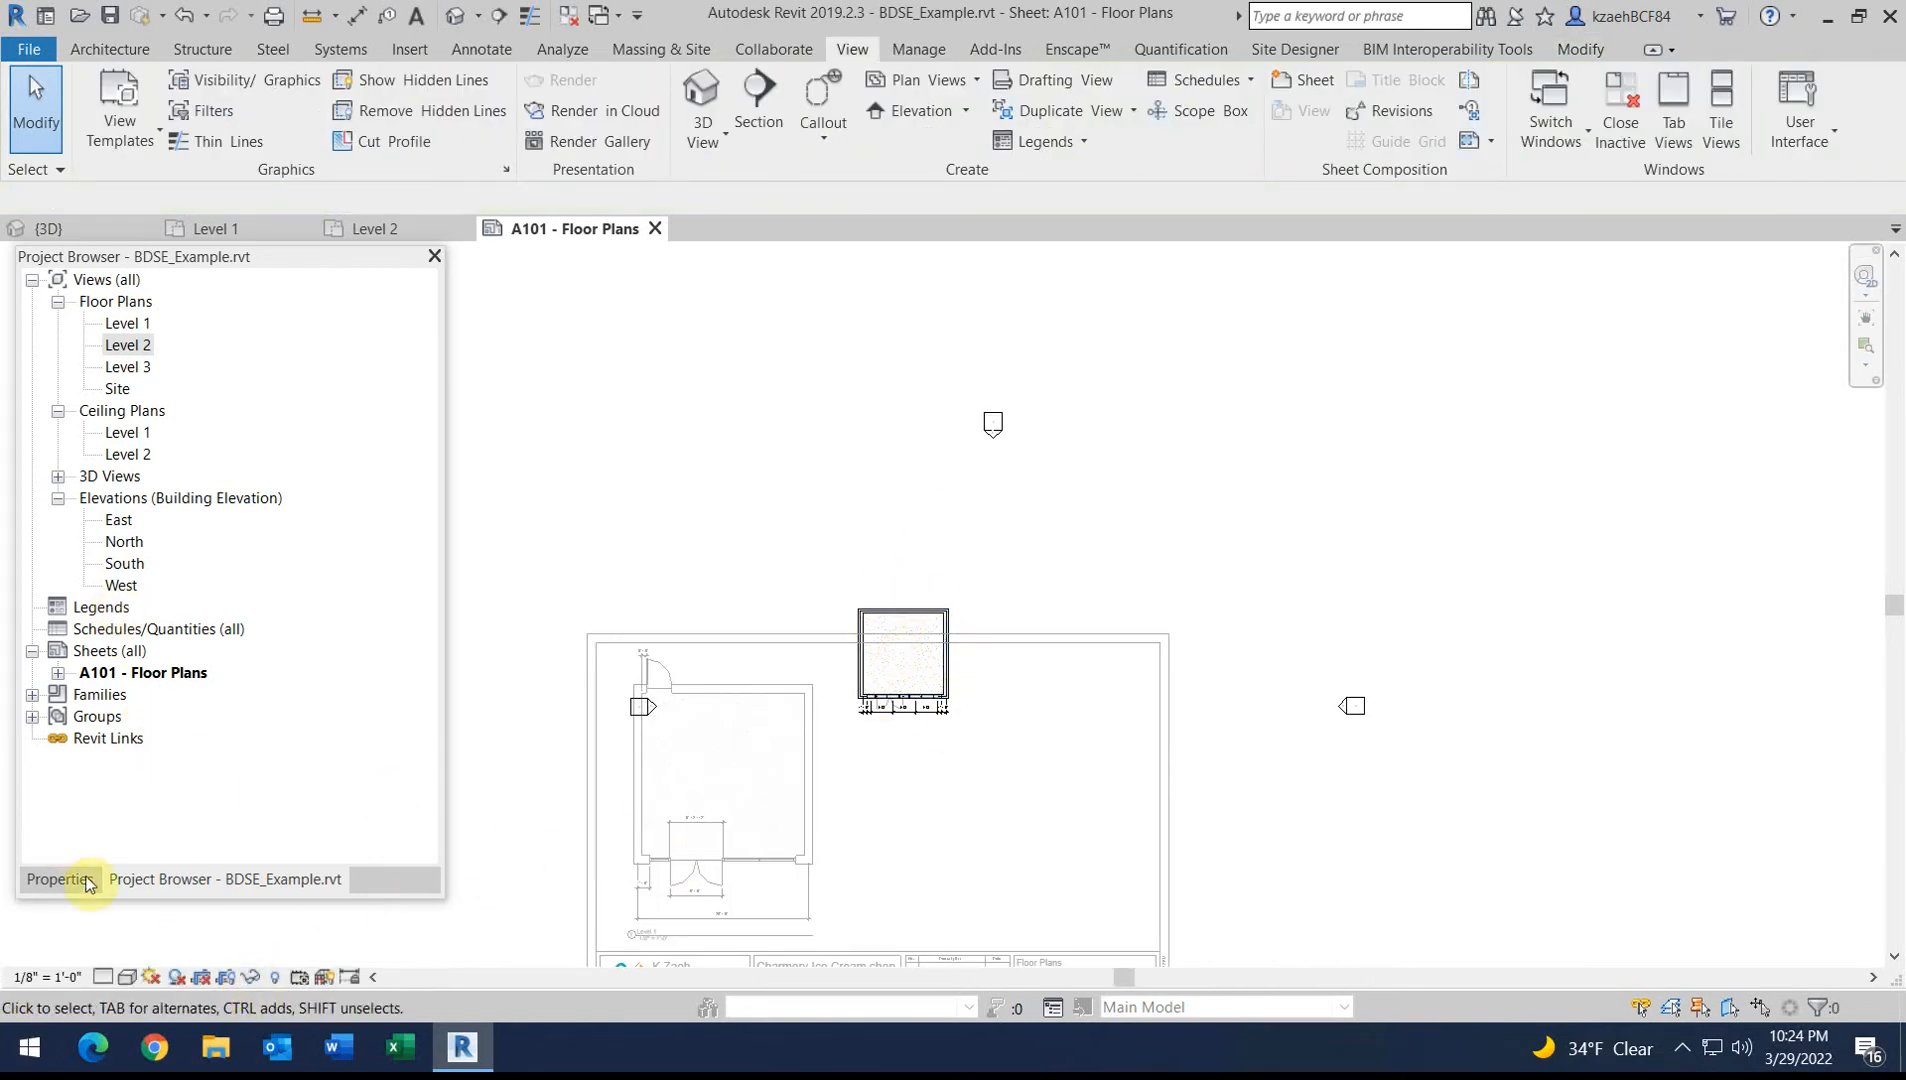
{"action": "left_click", "coordinate": [60, 879]}
{"action": "left_click_drag", "start_coordinate": [427, 532], "coordinate": [417, 702]}
{"action": "left_click", "coordinate": [210, 533]}
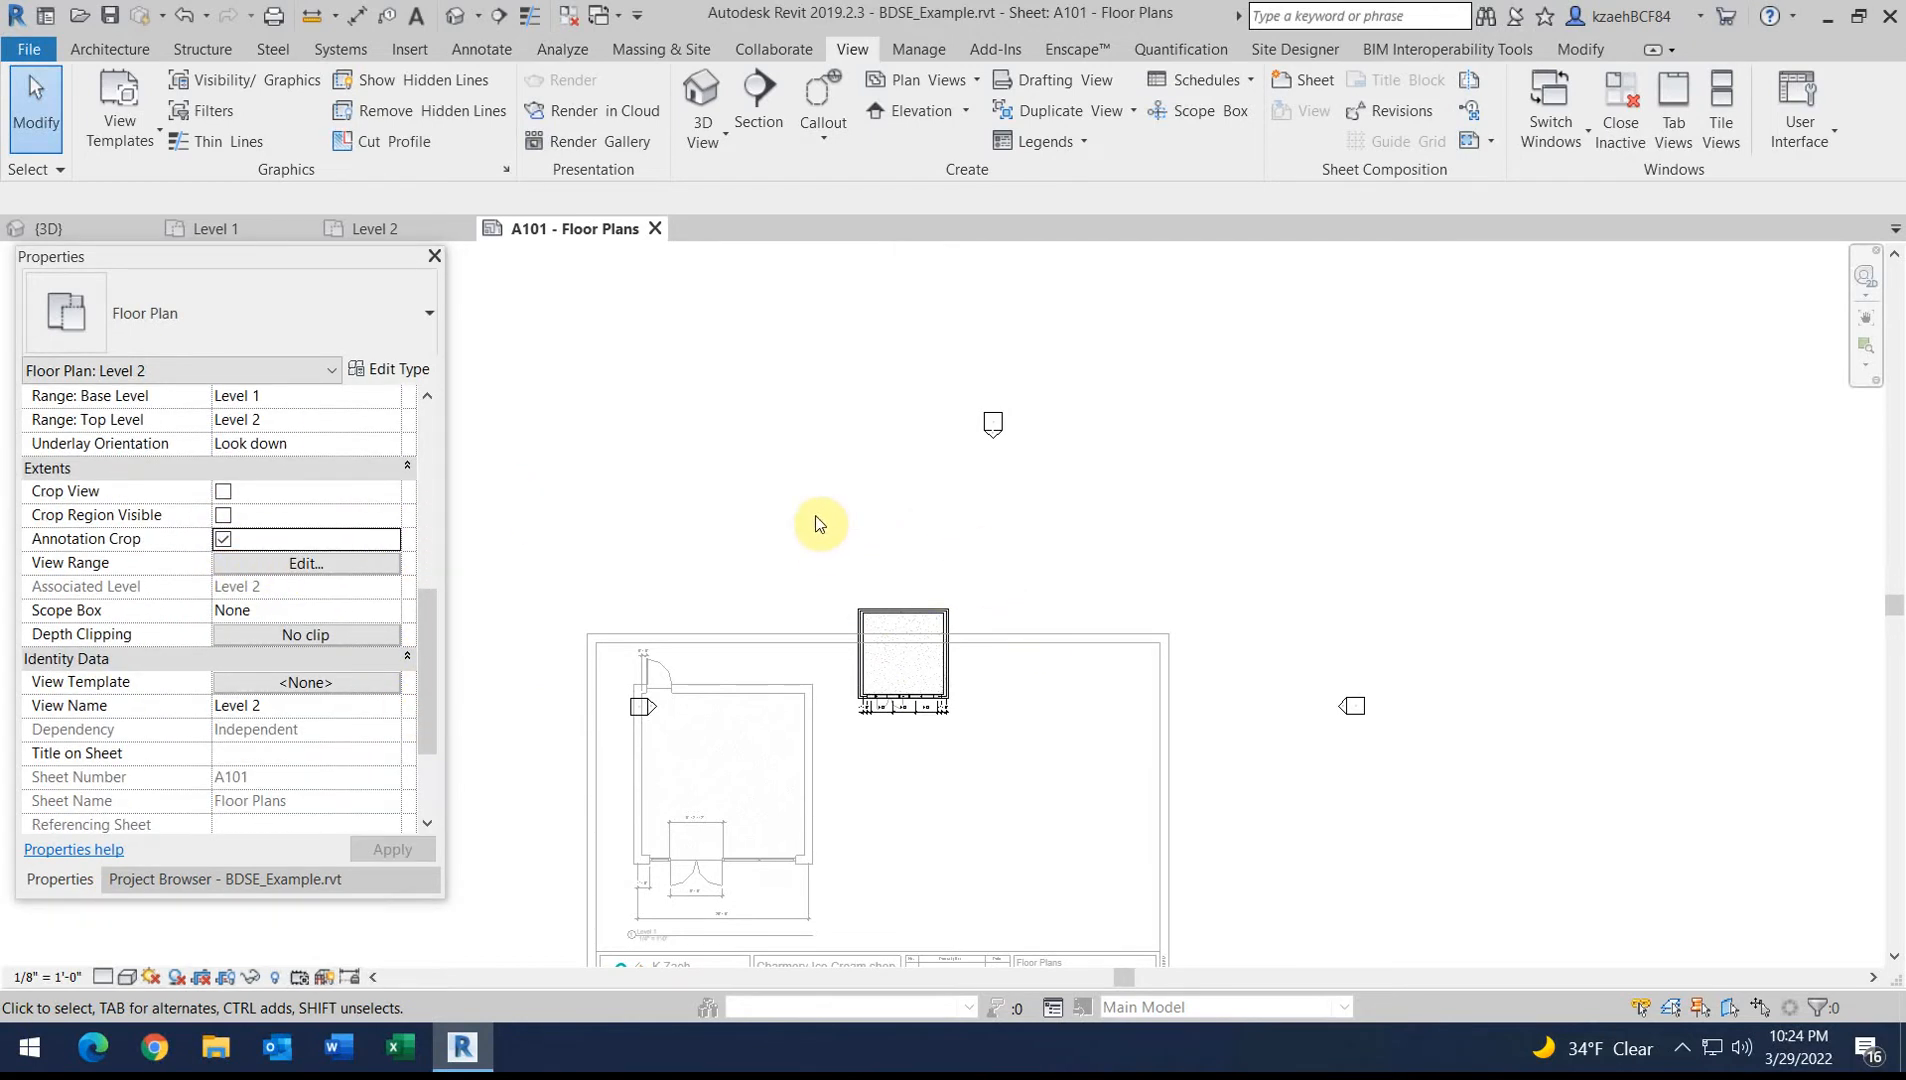
Turn on Crop View for Level 2, deactivate the view, and move its viewport into the sheet border beside the Level 1 plan
{"action": "scroll", "coordinate": [944, 689], "scroll_direction": "down", "scroll_amount": 2}
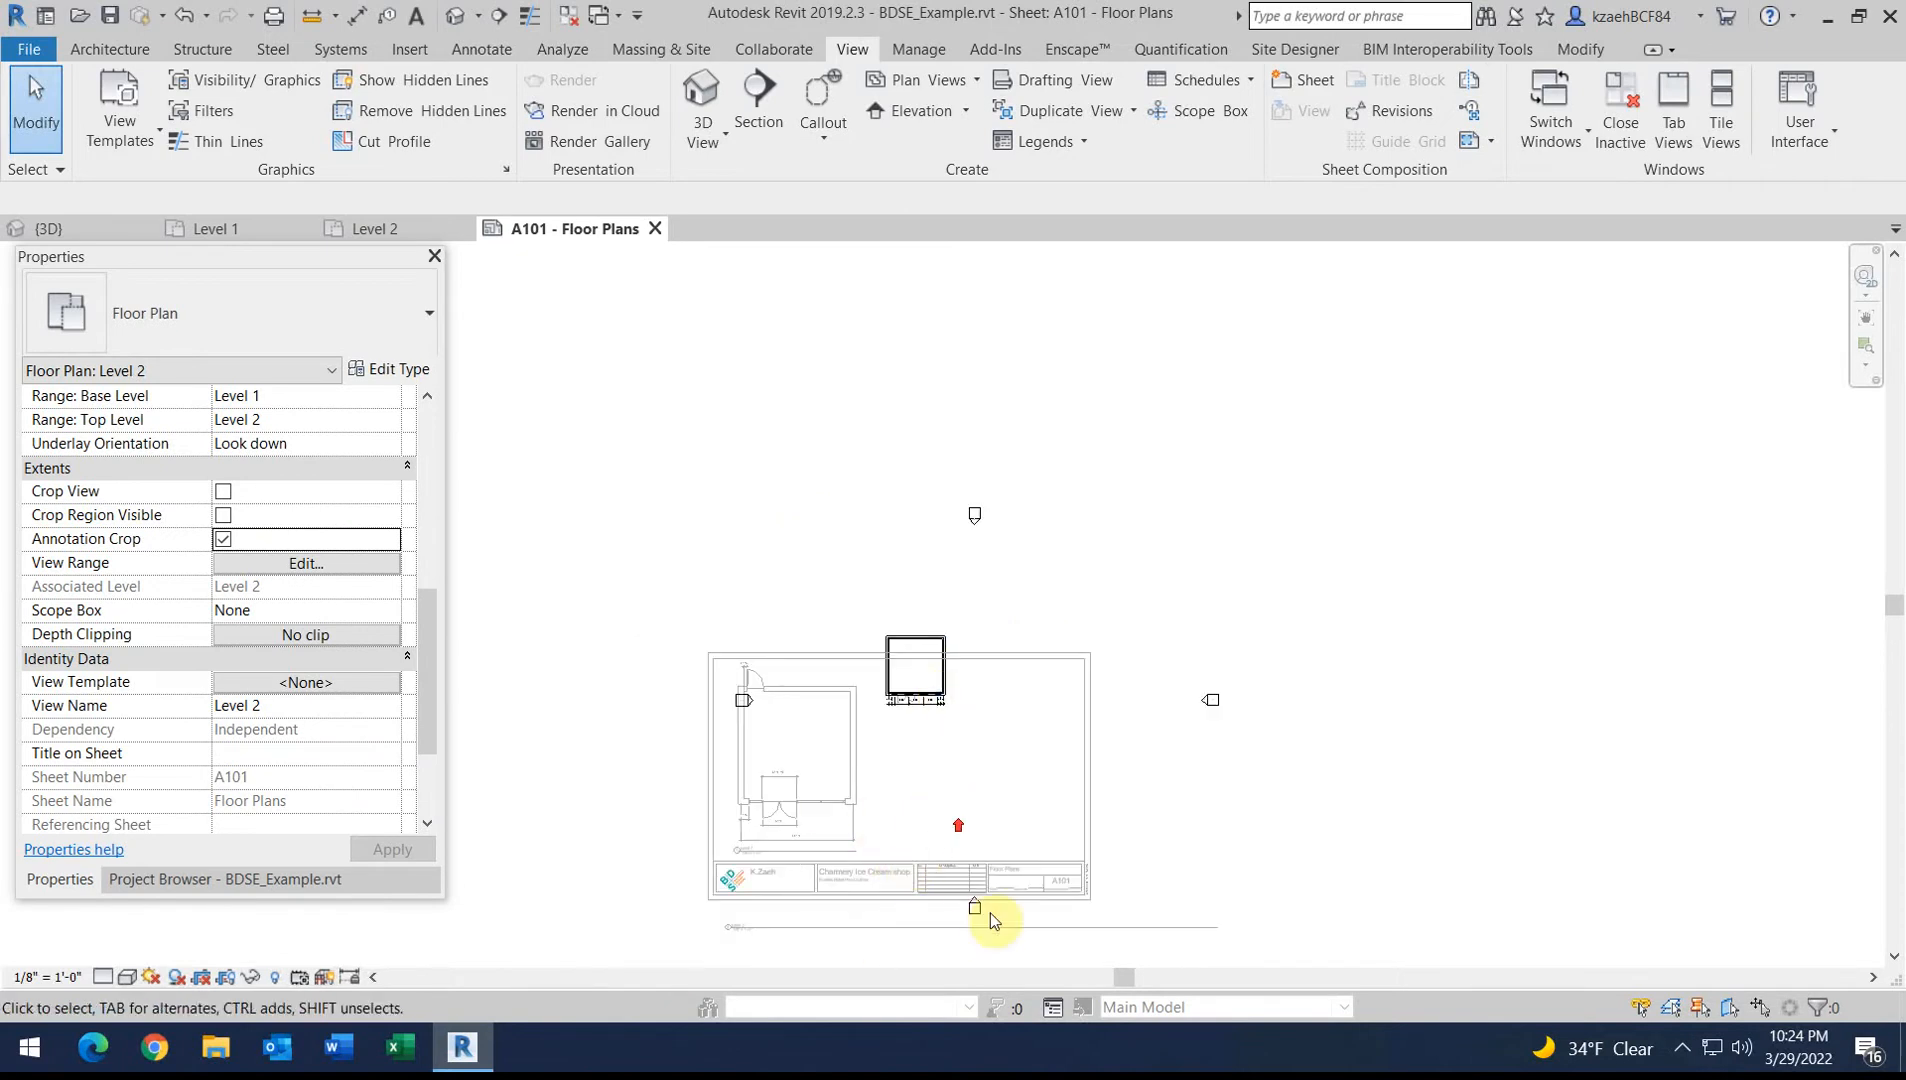
{"action": "scroll", "coordinate": [963, 878], "scroll_direction": "up", "scroll_amount": 2}
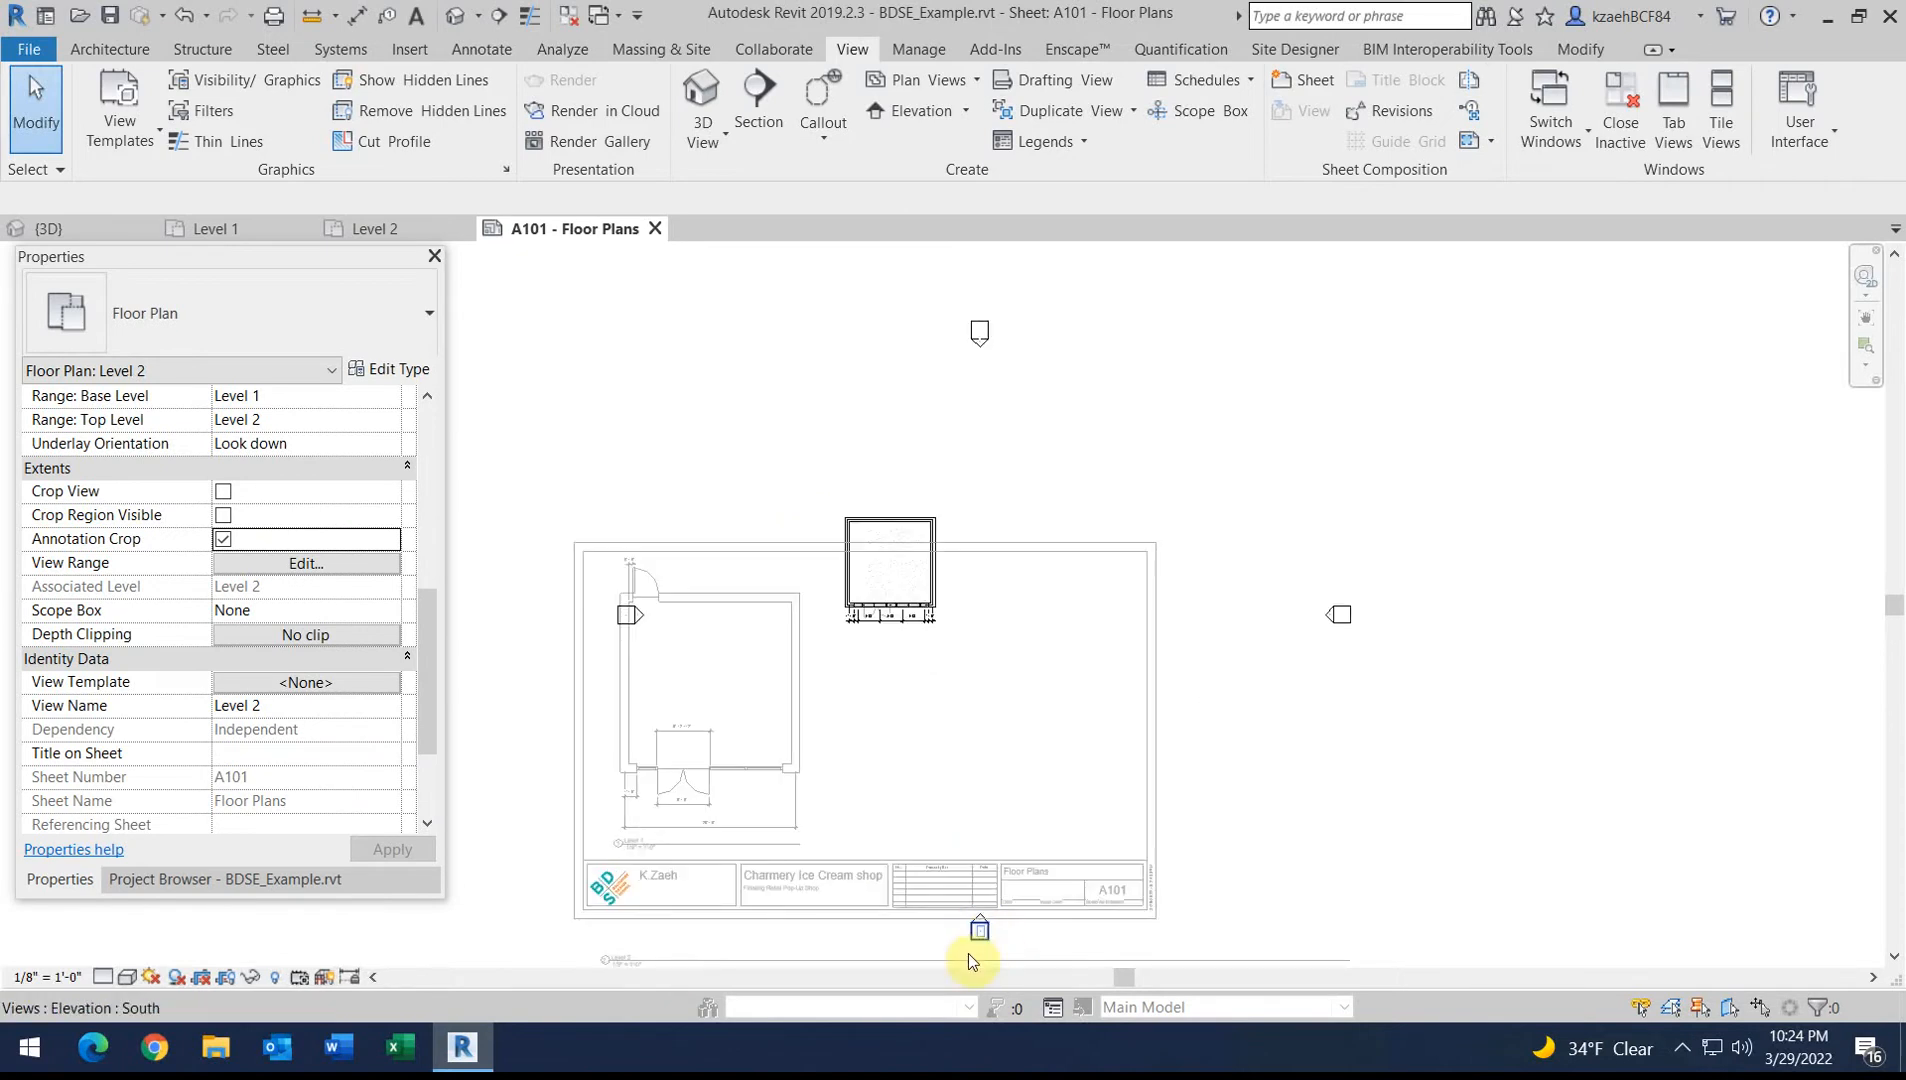
{"action": "left_click", "coordinate": [205, 980]}
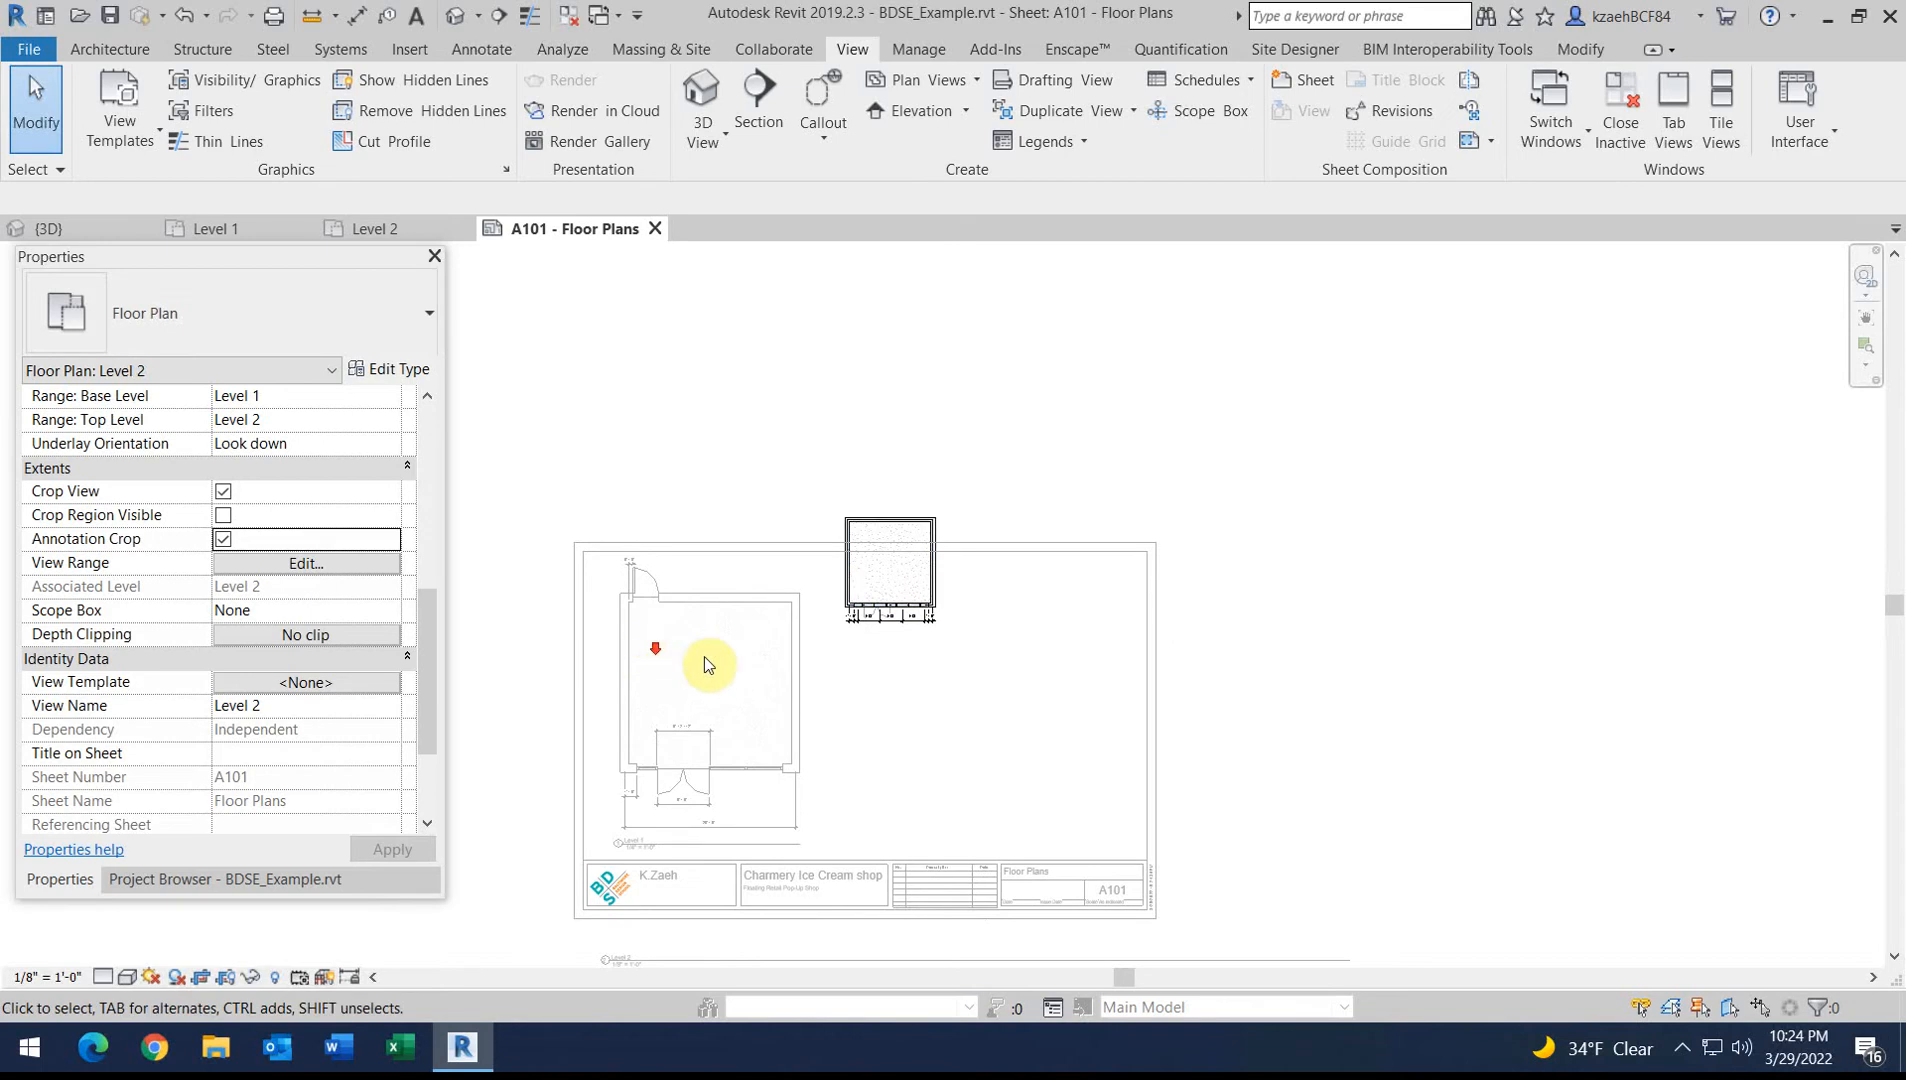
{"action": "scroll", "coordinate": [659, 659], "scroll_direction": "down", "scroll_amount": 2}
{"action": "right_click", "coordinate": [891, 416]}
{"action": "left_click", "coordinate": [975, 512]}
{"action": "left_click_drag", "start_coordinate": [796, 622], "coordinate": [851, 682]}
{"action": "scroll", "coordinate": [800, 695], "scroll_direction": "up", "scroll_amount": 3}
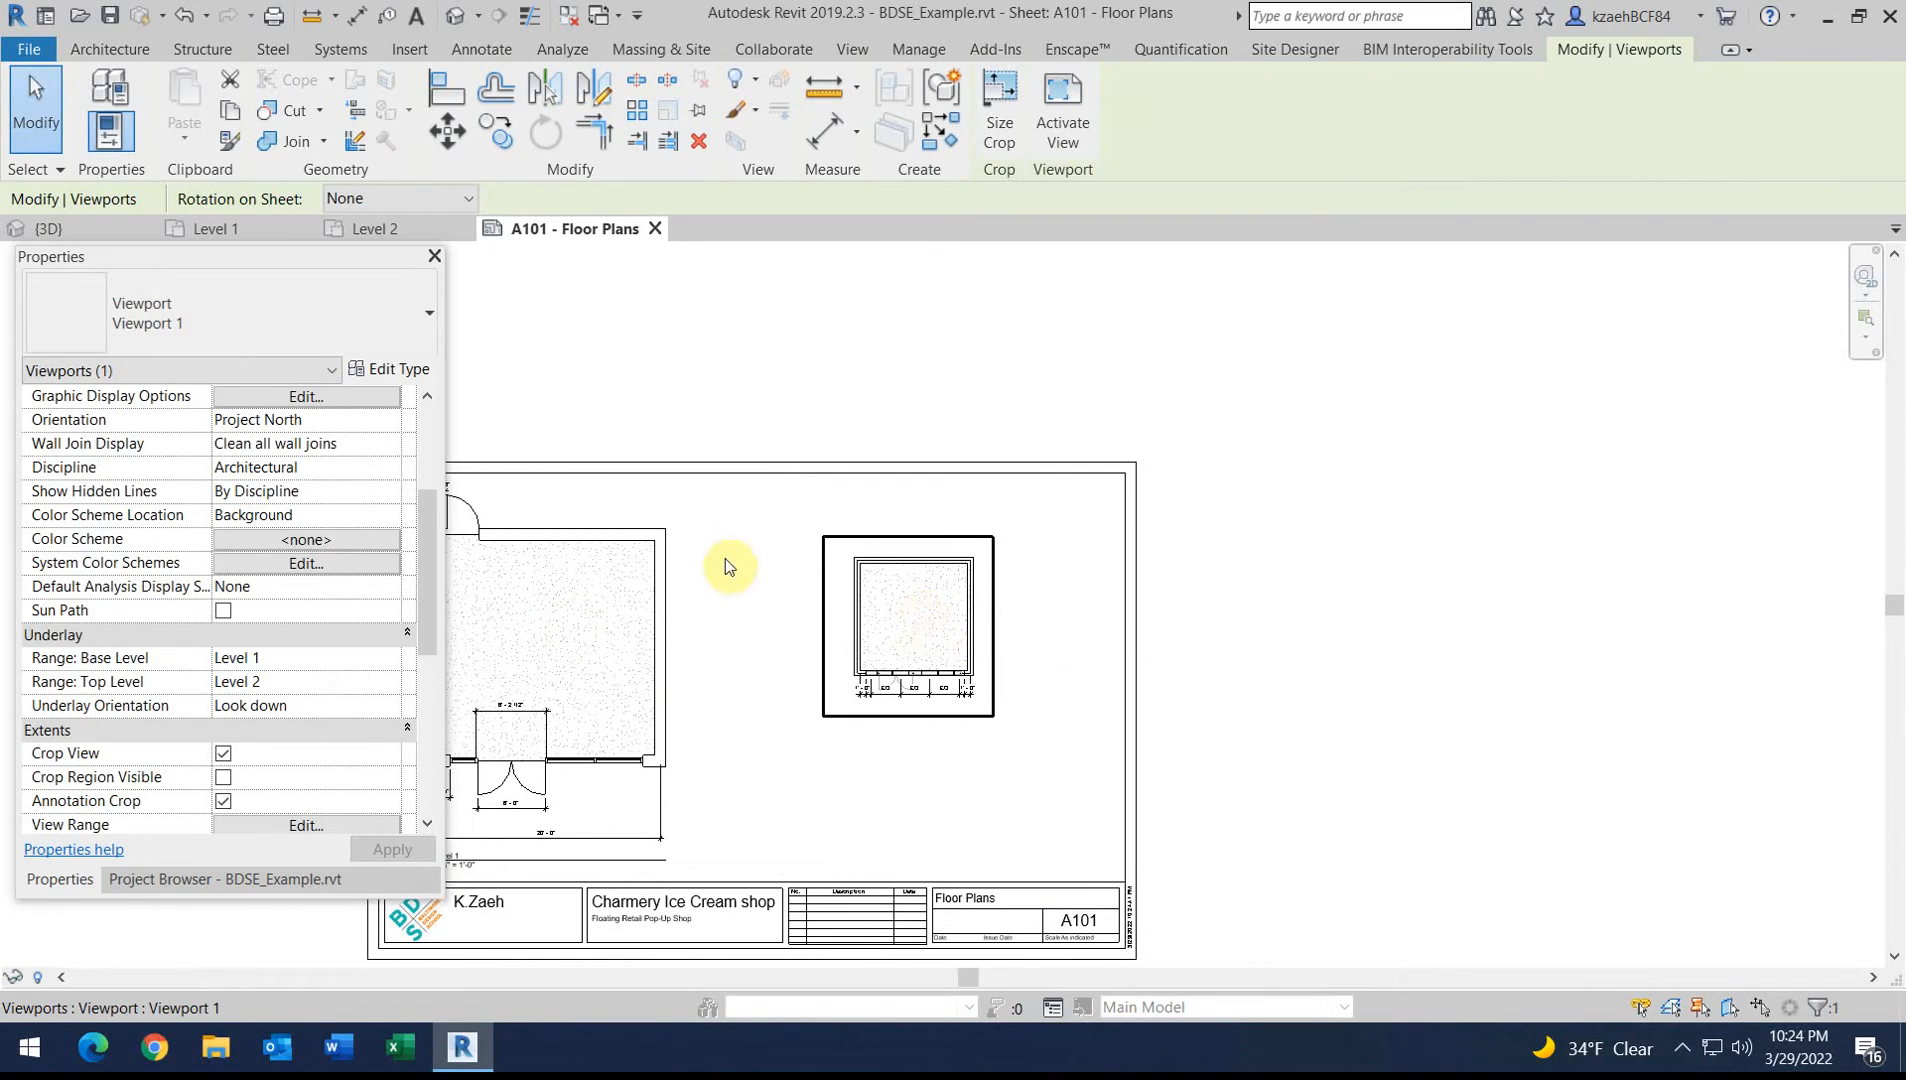
Reactivate the Level 2 view, set its view scale to 1/4" = 1'-0", and deactivate it
{"action": "double_click", "coordinate": [962, 610]}
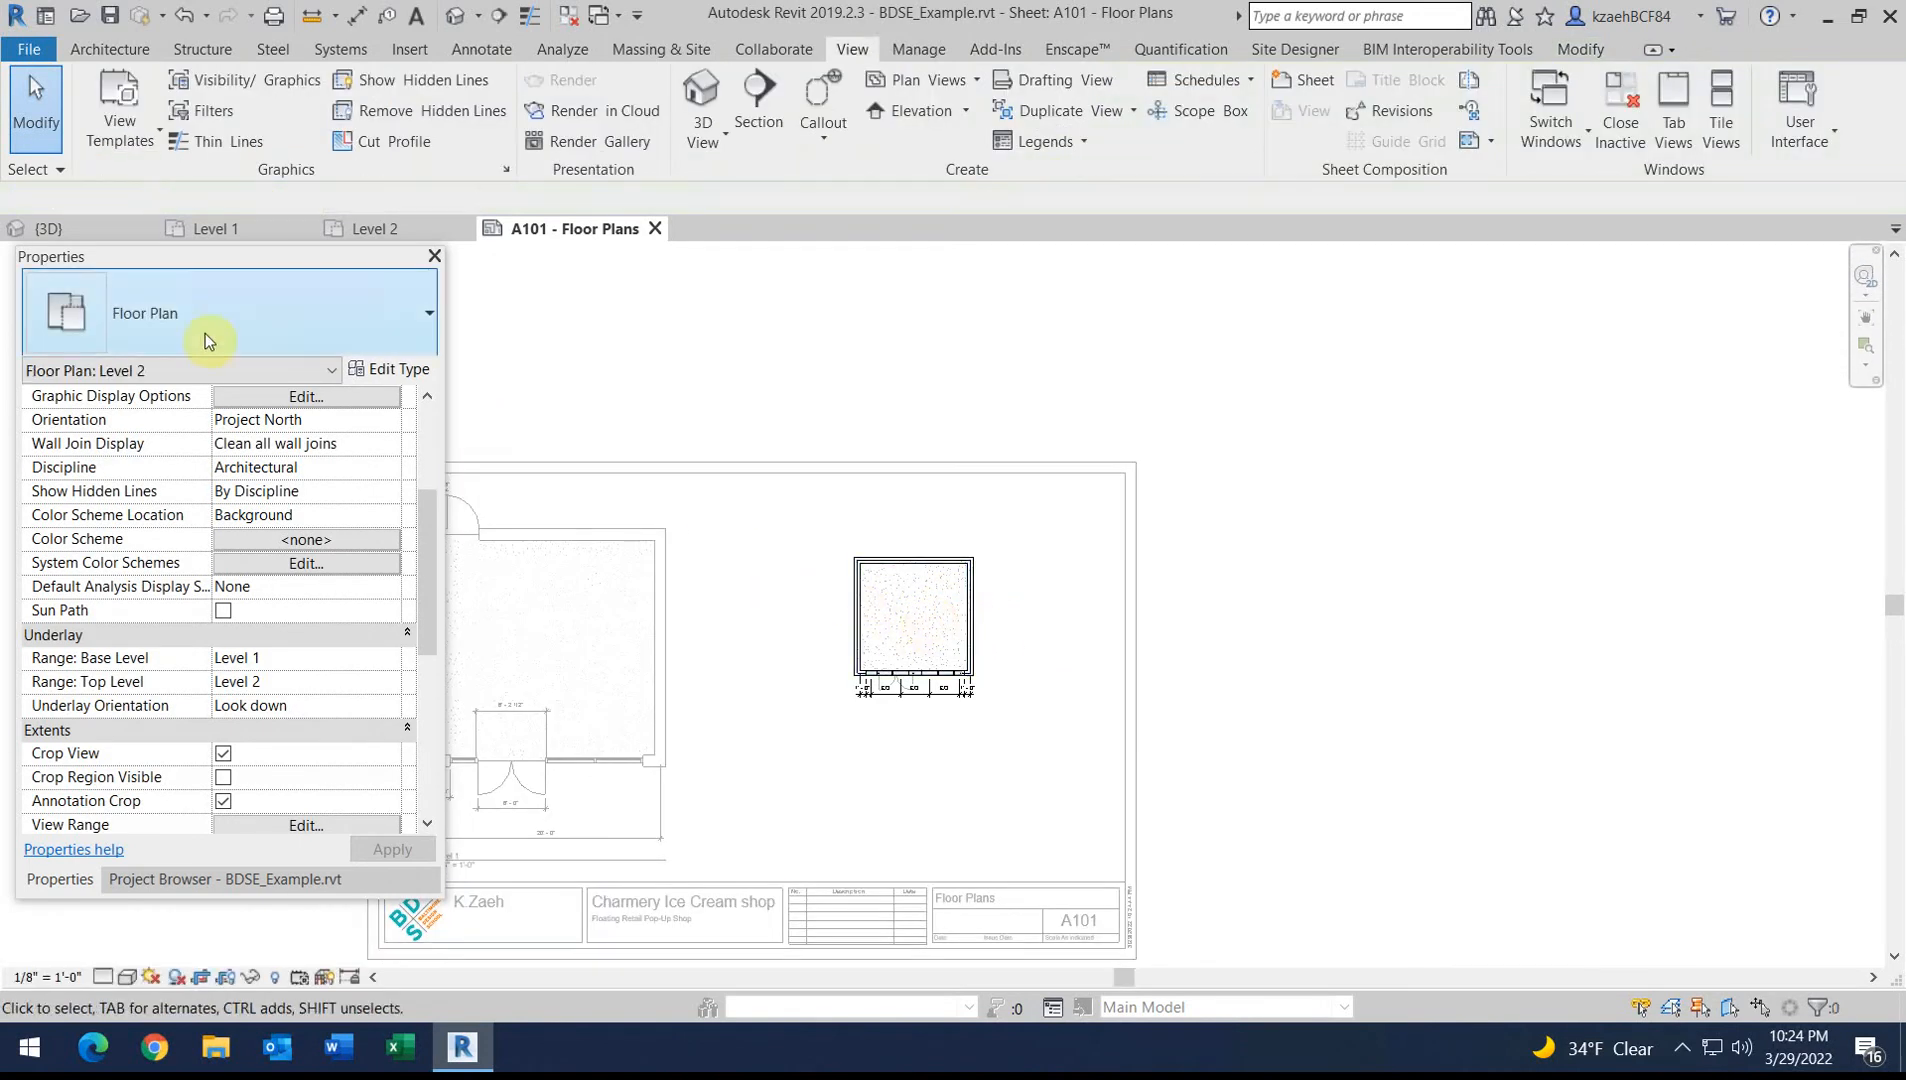
{"action": "scroll", "coordinate": [390, 480], "scroll_direction": "up", "scroll_amount": 3}
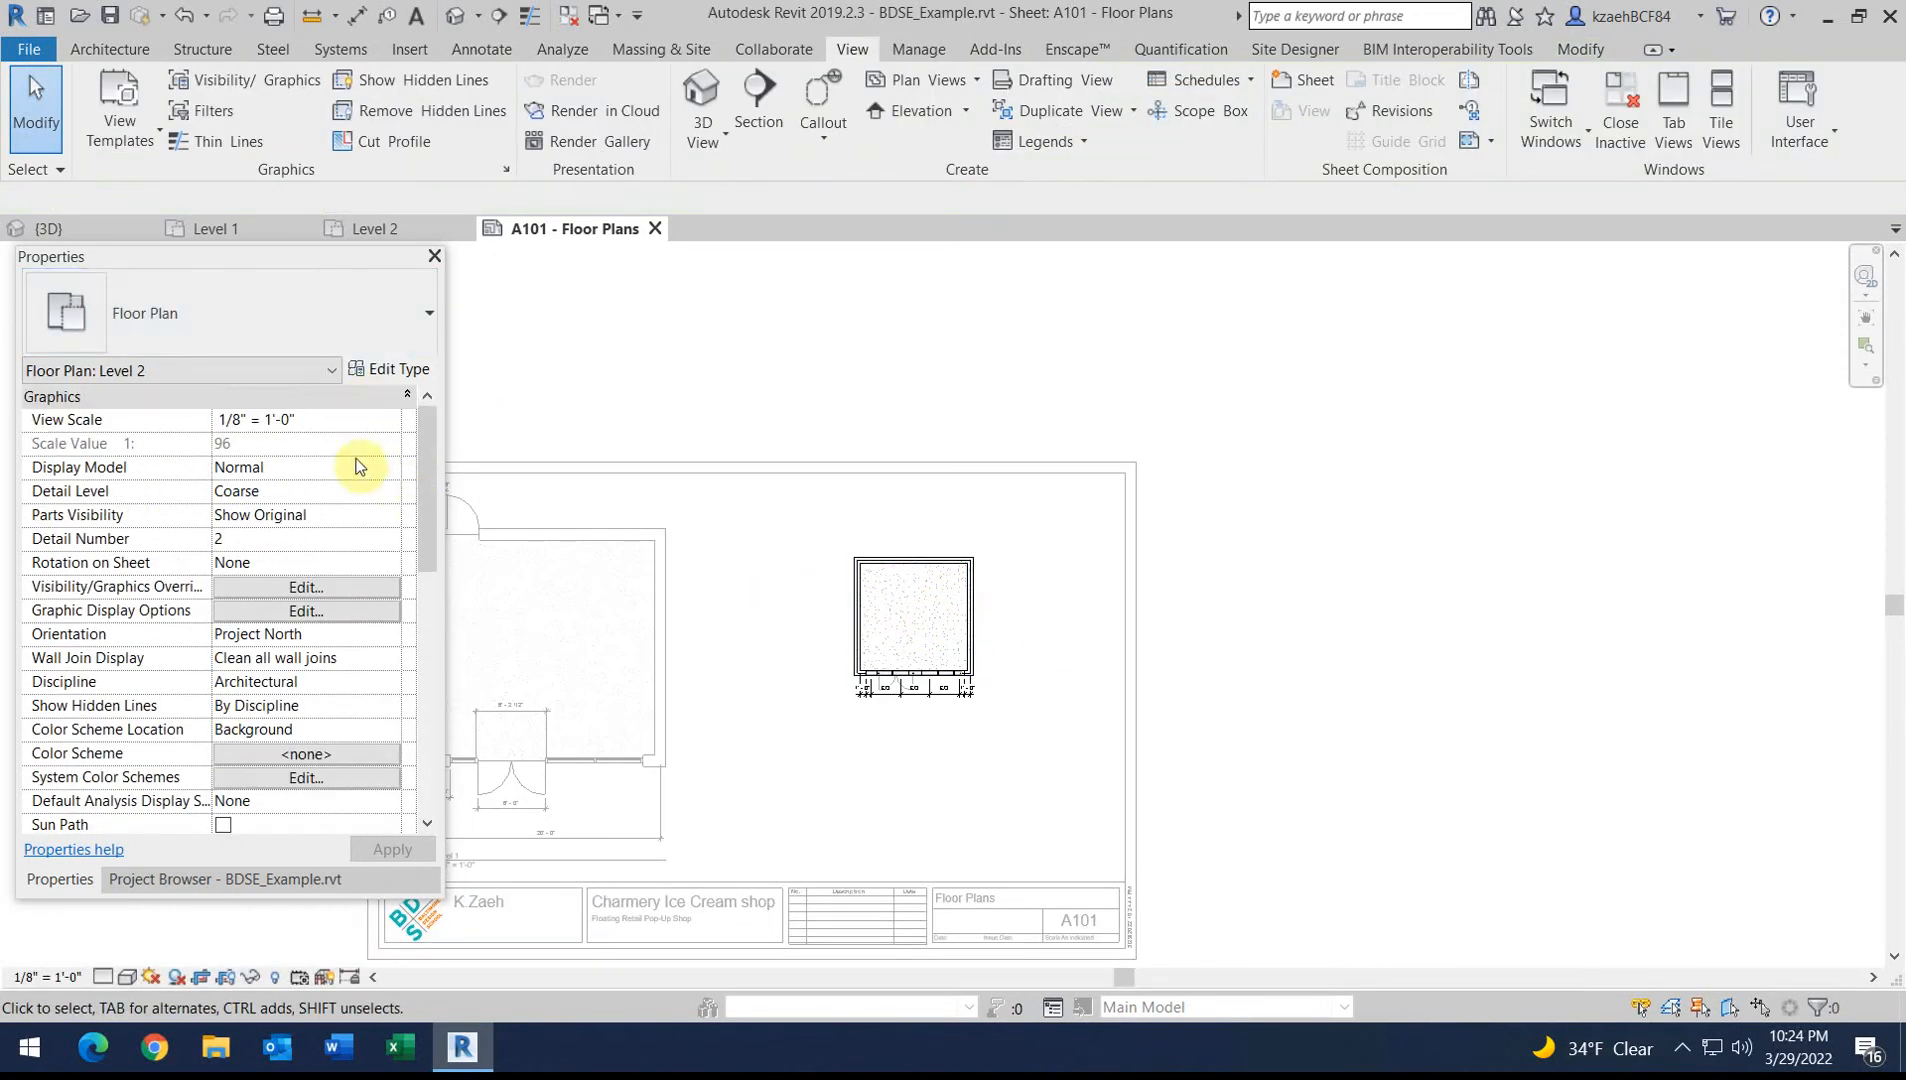
{"action": "left_click", "coordinate": [393, 424]}
{"action": "left_click", "coordinate": [258, 492]}
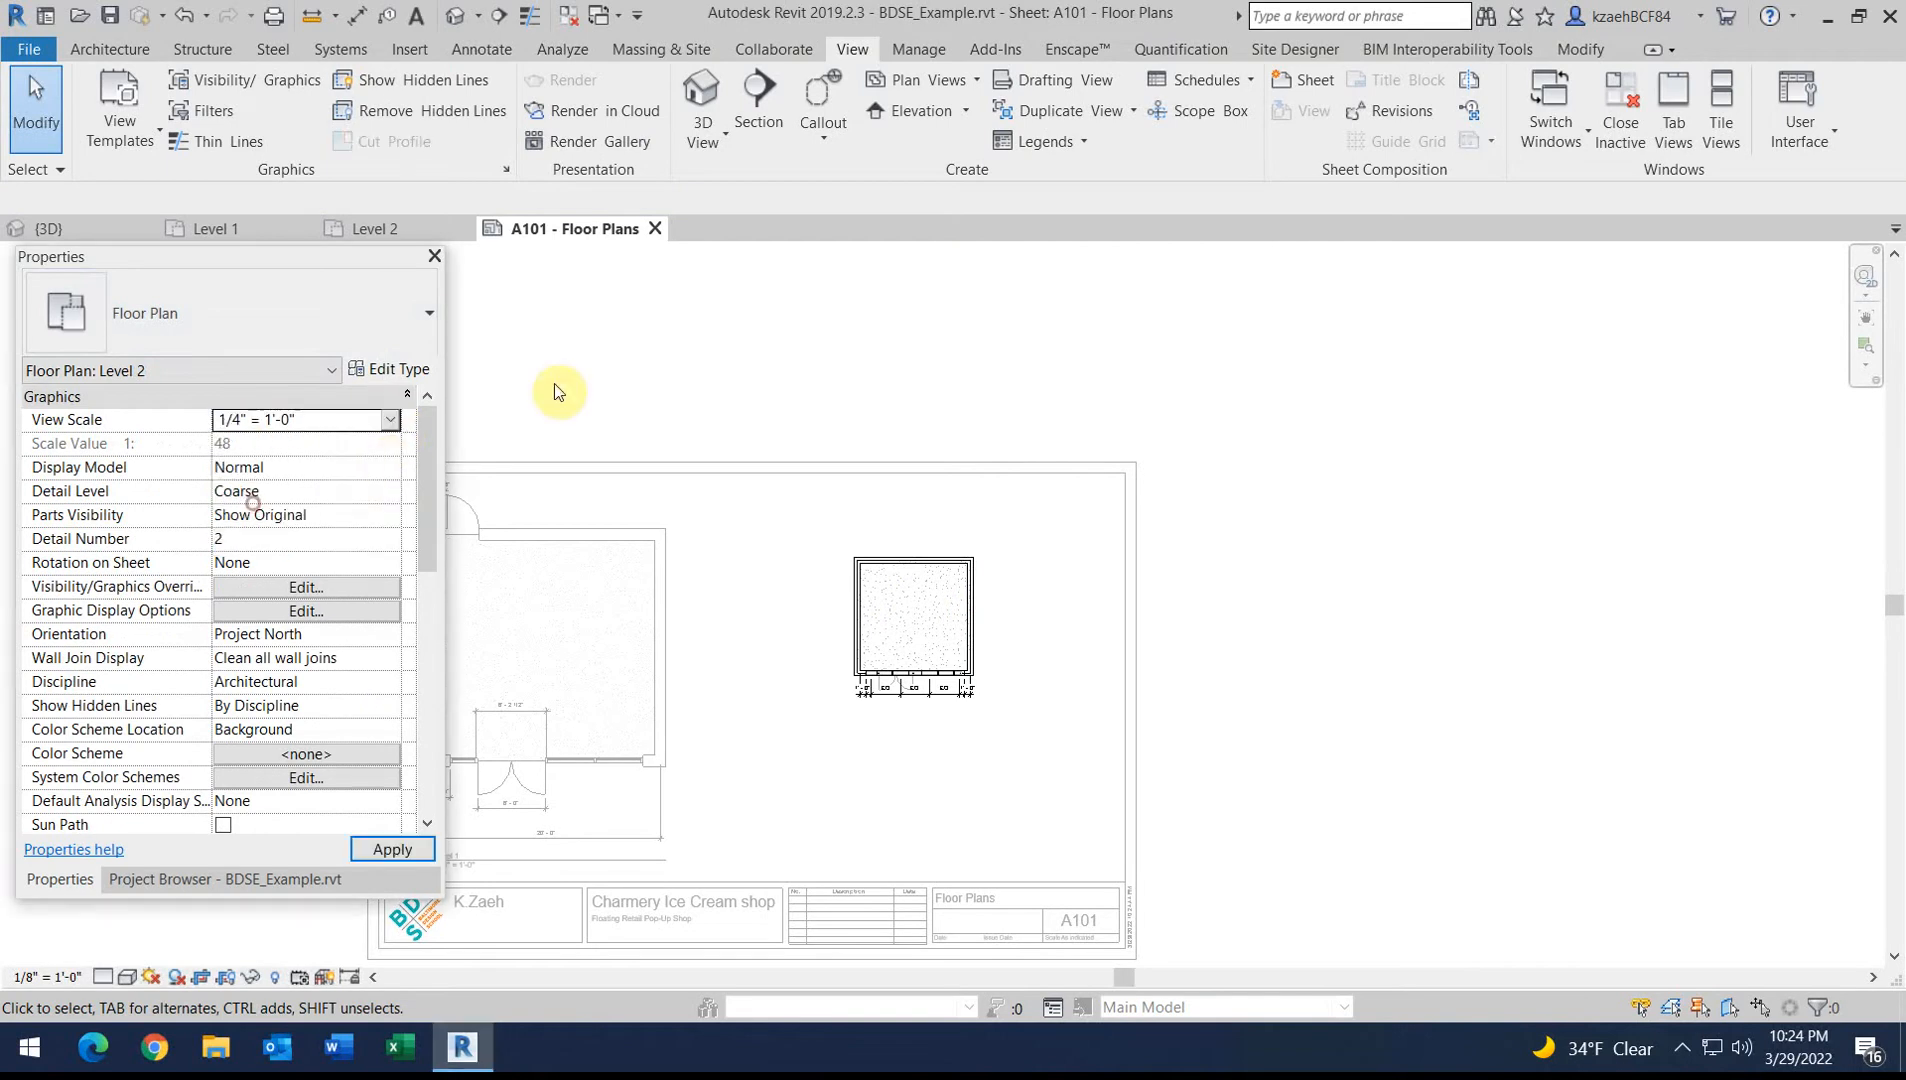
{"action": "scroll", "coordinate": [859, 460], "scroll_direction": "down", "scroll_amount": 3}
{"action": "right_click", "coordinate": [1076, 484]}
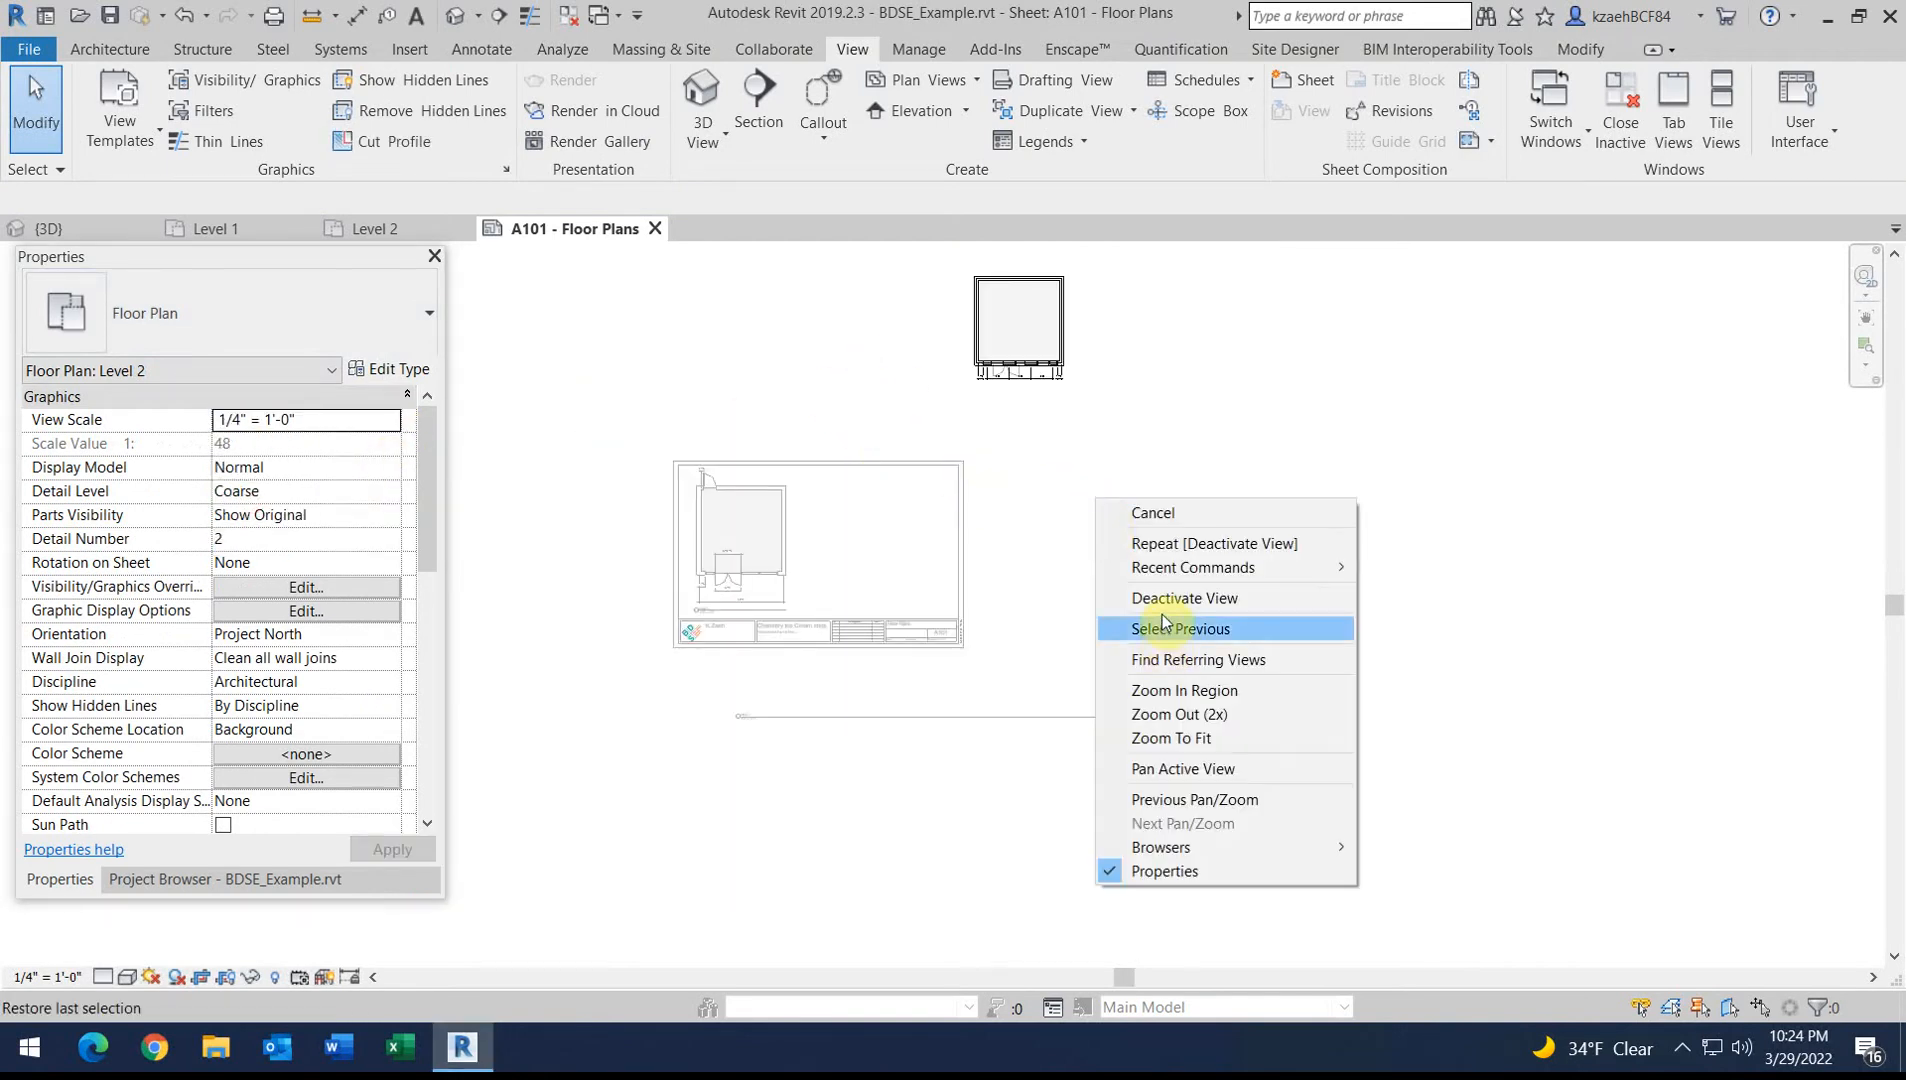
{"action": "left_click", "coordinate": [1163, 597]}
Move the rescaled Level 2 viewport onto the sheet, level with the Level 1 plan
{"action": "left_click_drag", "start_coordinate": [1001, 323], "coordinate": [871, 516]}
{"action": "scroll", "coordinate": [848, 539], "scroll_direction": "up", "scroll_amount": 3}
{"action": "left_click", "coordinate": [1345, 548]}
Move the Level 2 view title directly under its plan and shorten the title line to about the plan's width
{"action": "scroll", "coordinate": [838, 404], "scroll_direction": "down", "scroll_amount": 4}
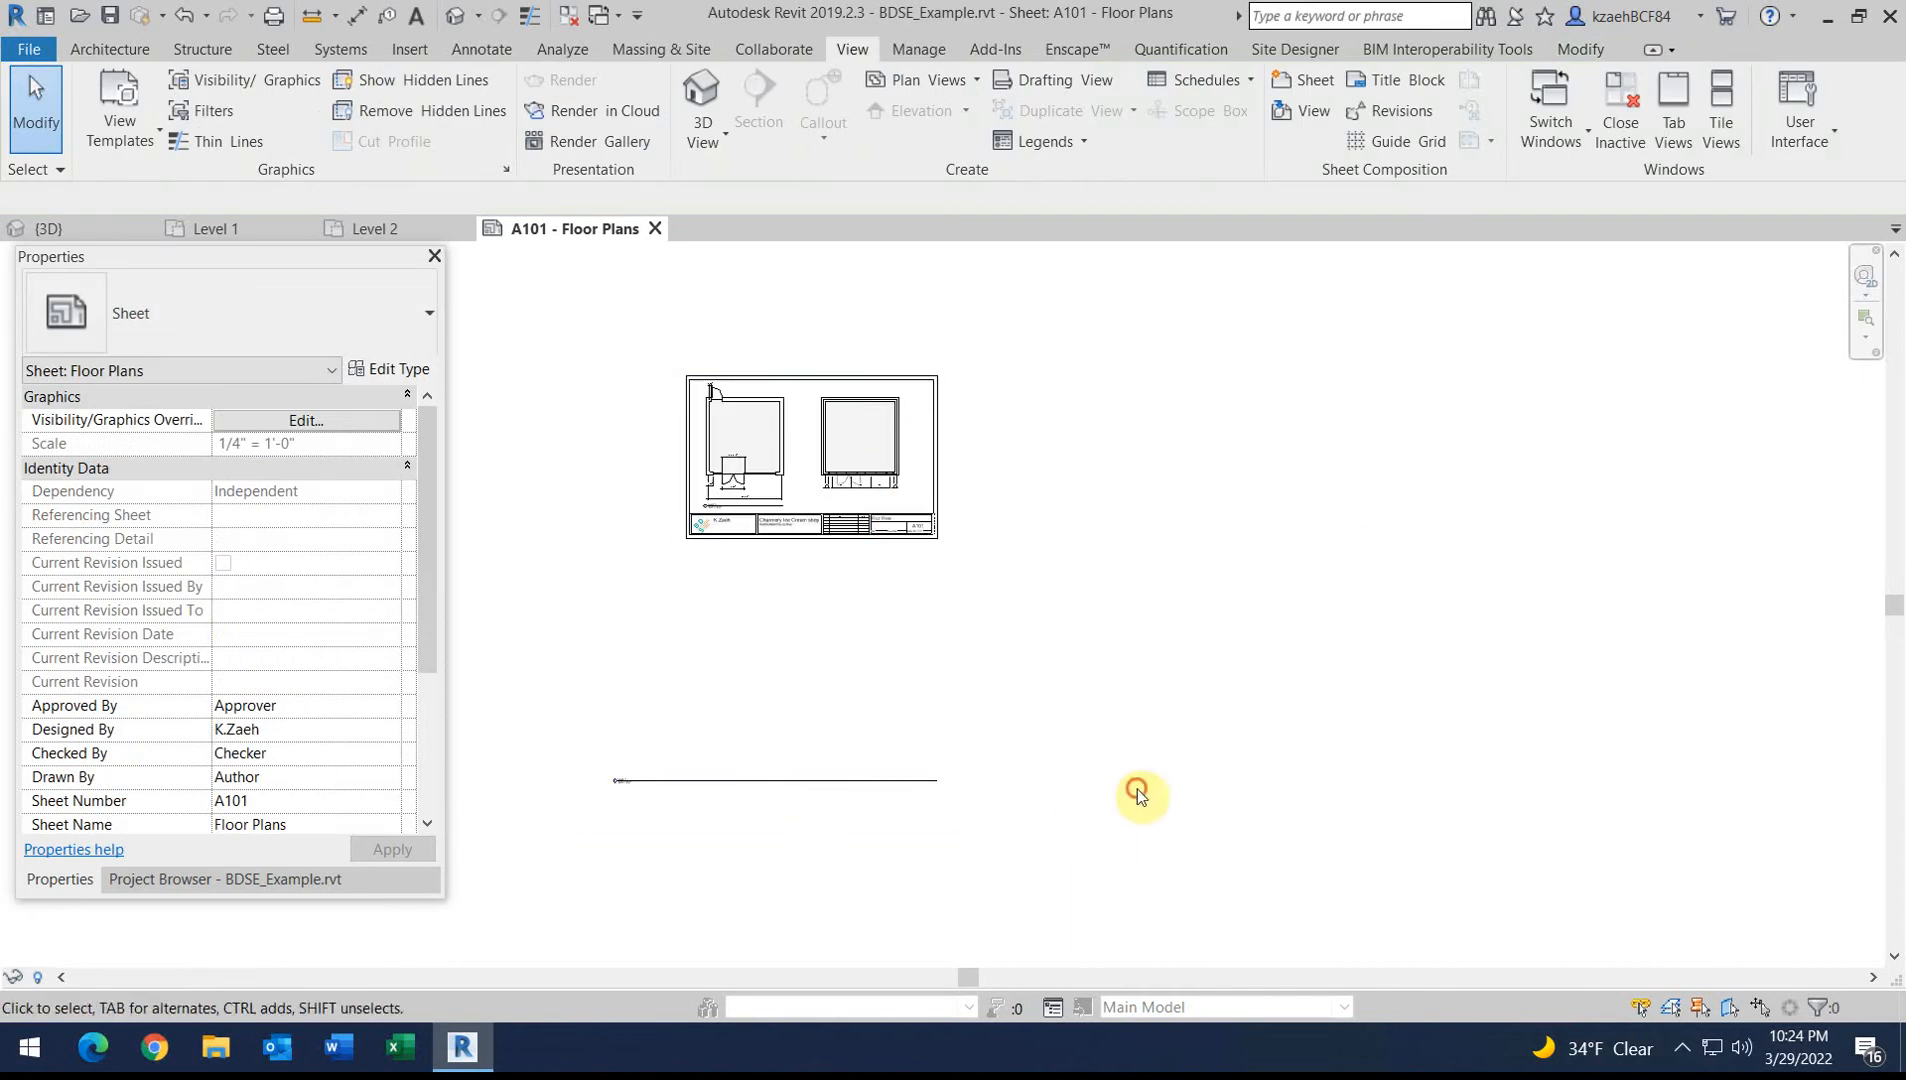
{"action": "left_click_drag", "start_coordinate": [693, 780], "coordinate": [872, 498]}
{"action": "scroll", "coordinate": [840, 502], "scroll_direction": "up", "scroll_amount": 5}
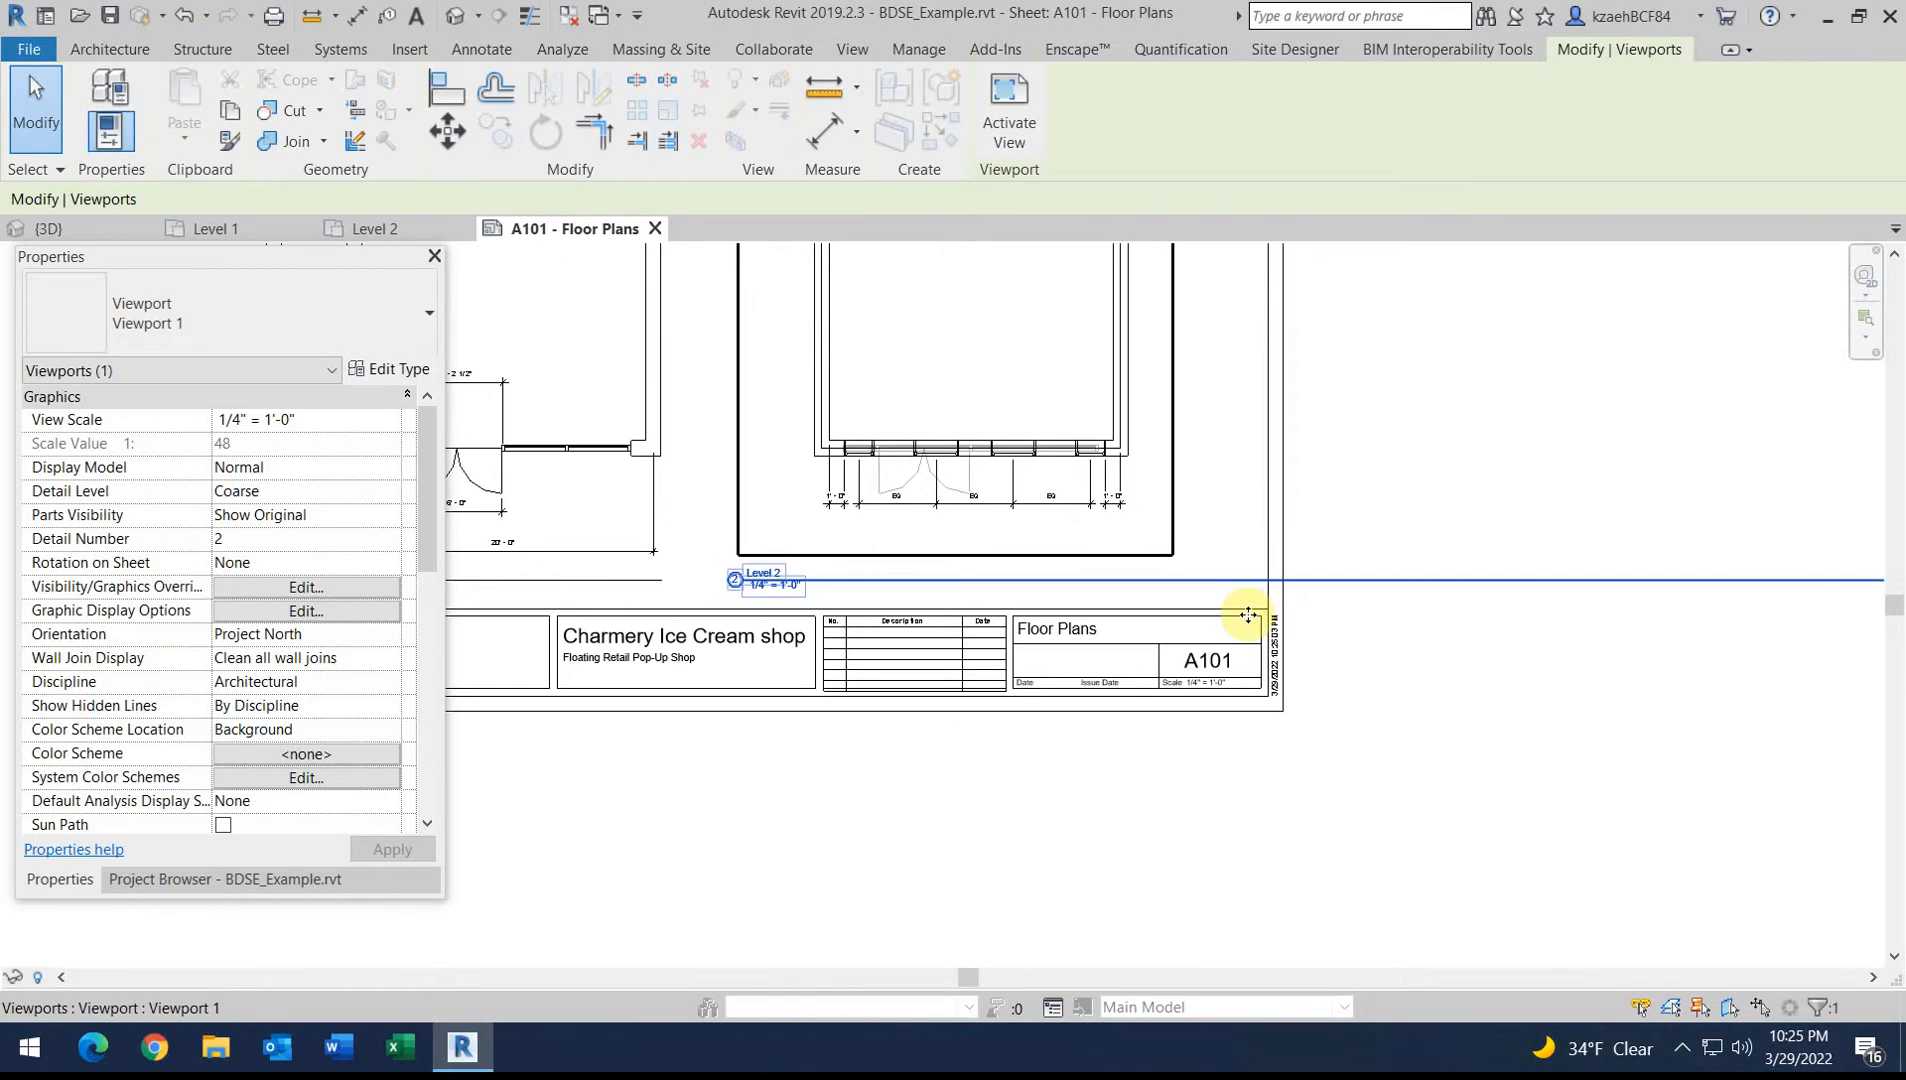
{"action": "scroll", "coordinate": [1018, 558], "scroll_direction": "down", "scroll_amount": 3}
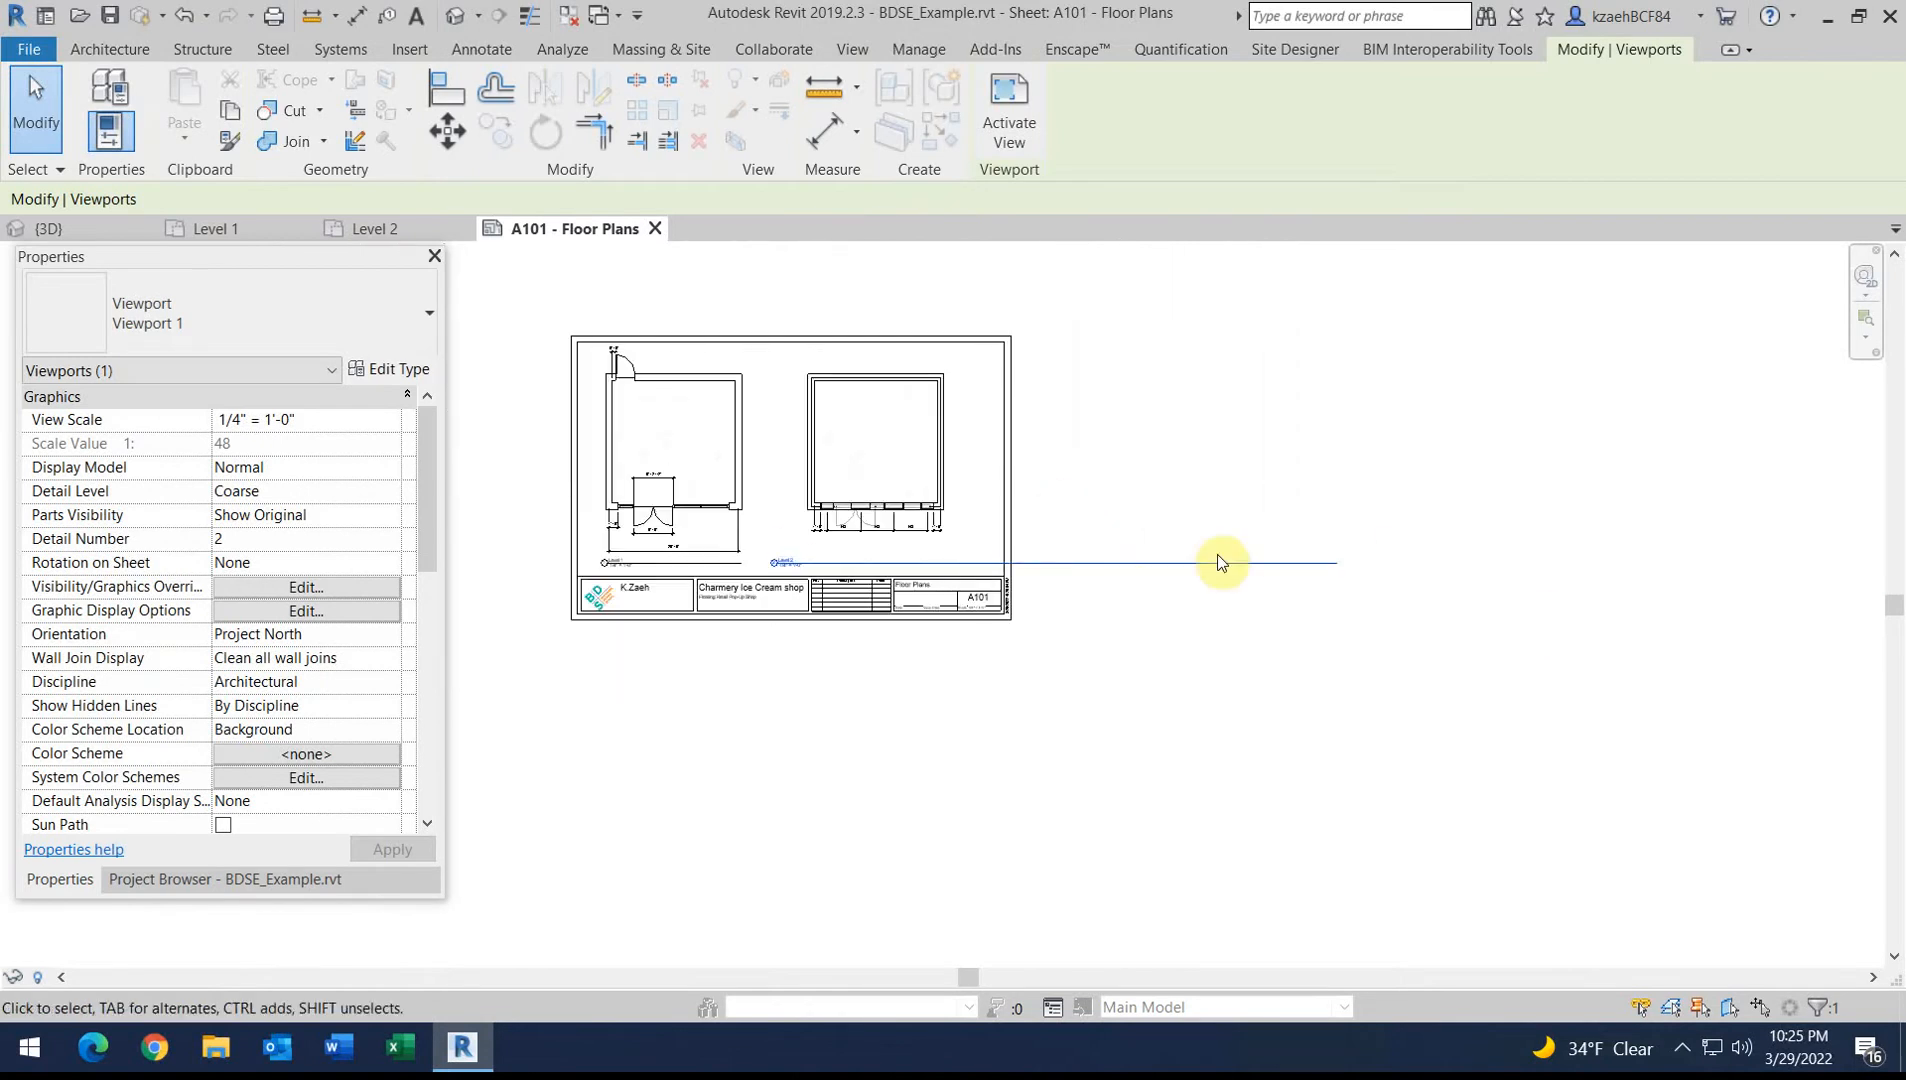
{"action": "left_click", "coordinate": [880, 427]}
{"action": "left_click_drag", "start_coordinate": [1337, 566], "coordinate": [952, 584]}
{"action": "left_click", "coordinate": [1140, 595]}
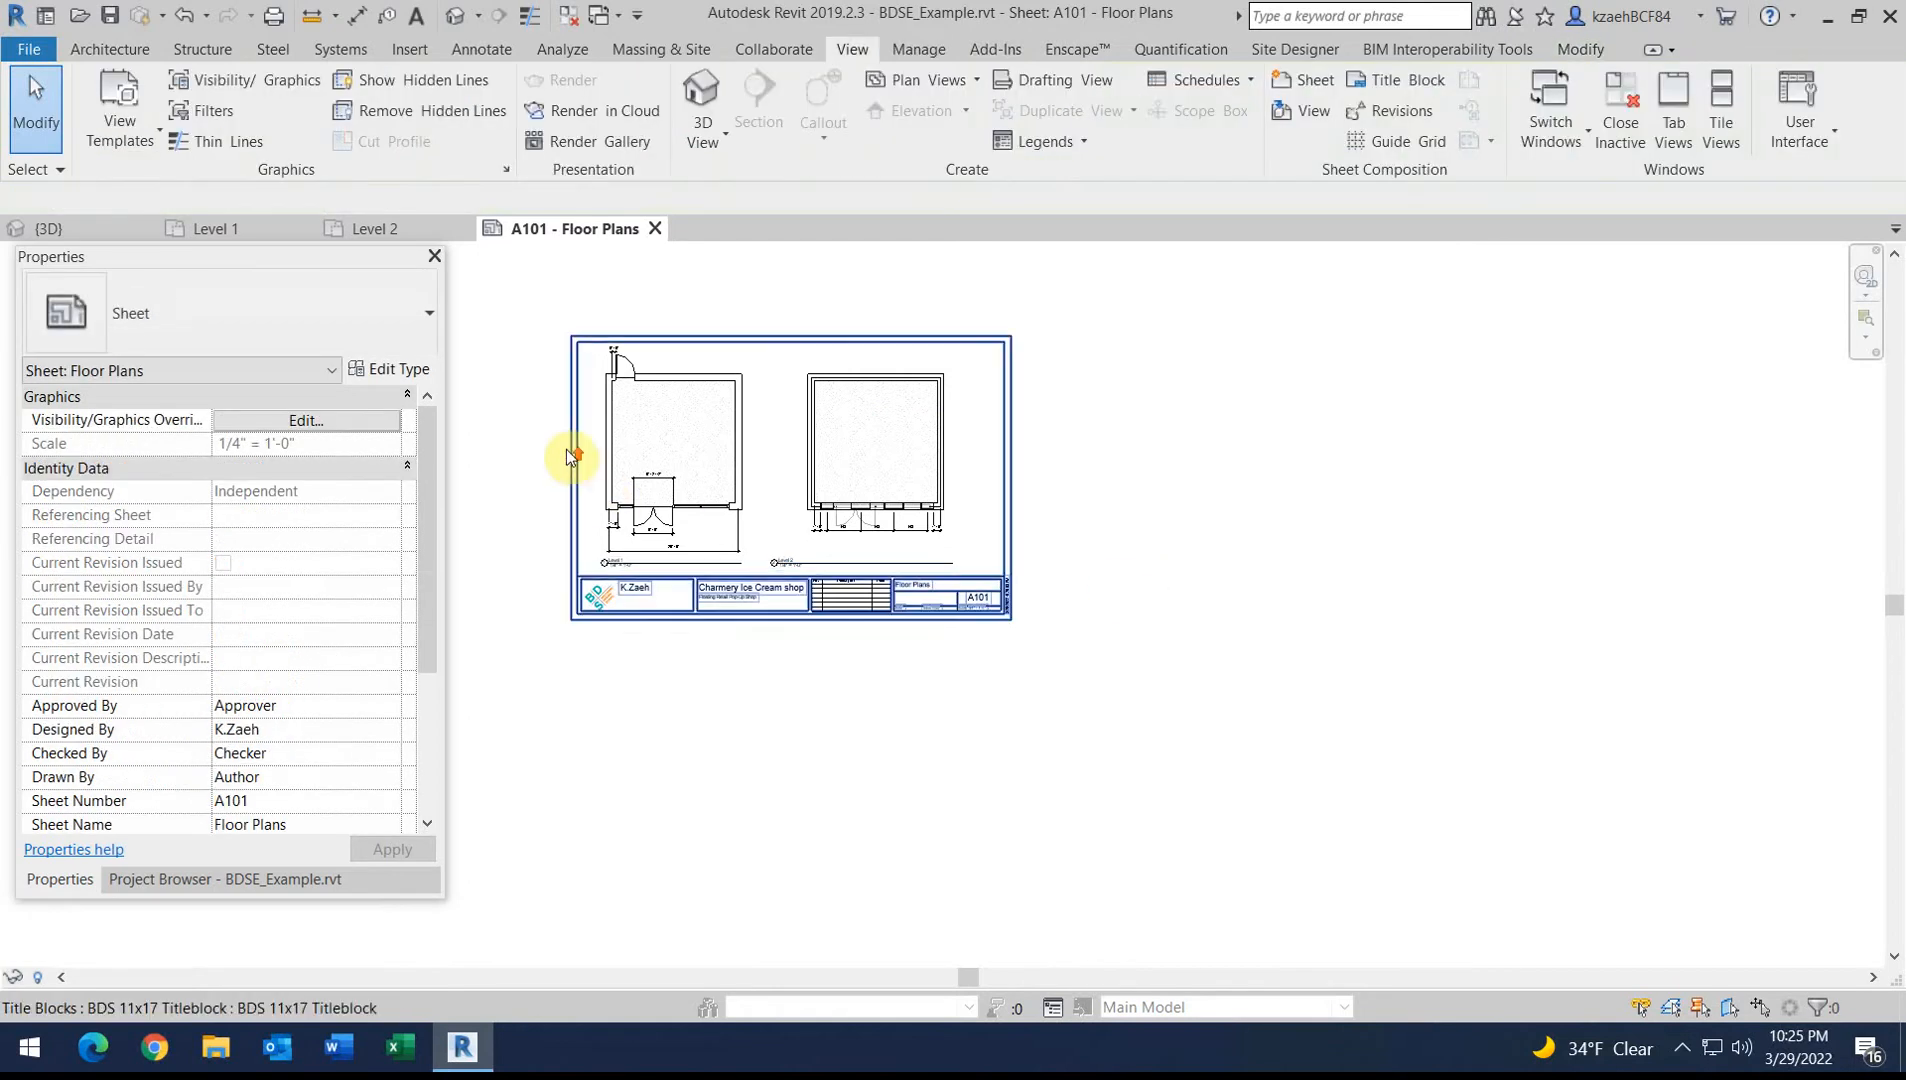
{"action": "scroll", "coordinate": [566, 450], "scroll_direction": "up", "scroll_amount": 3}
{"action": "scroll", "coordinate": [988, 462], "scroll_direction": "down", "scroll_amount": 2}
{"action": "middle_click_drag", "start_coordinate": [1216, 446], "coordinate": [1178, 514]}
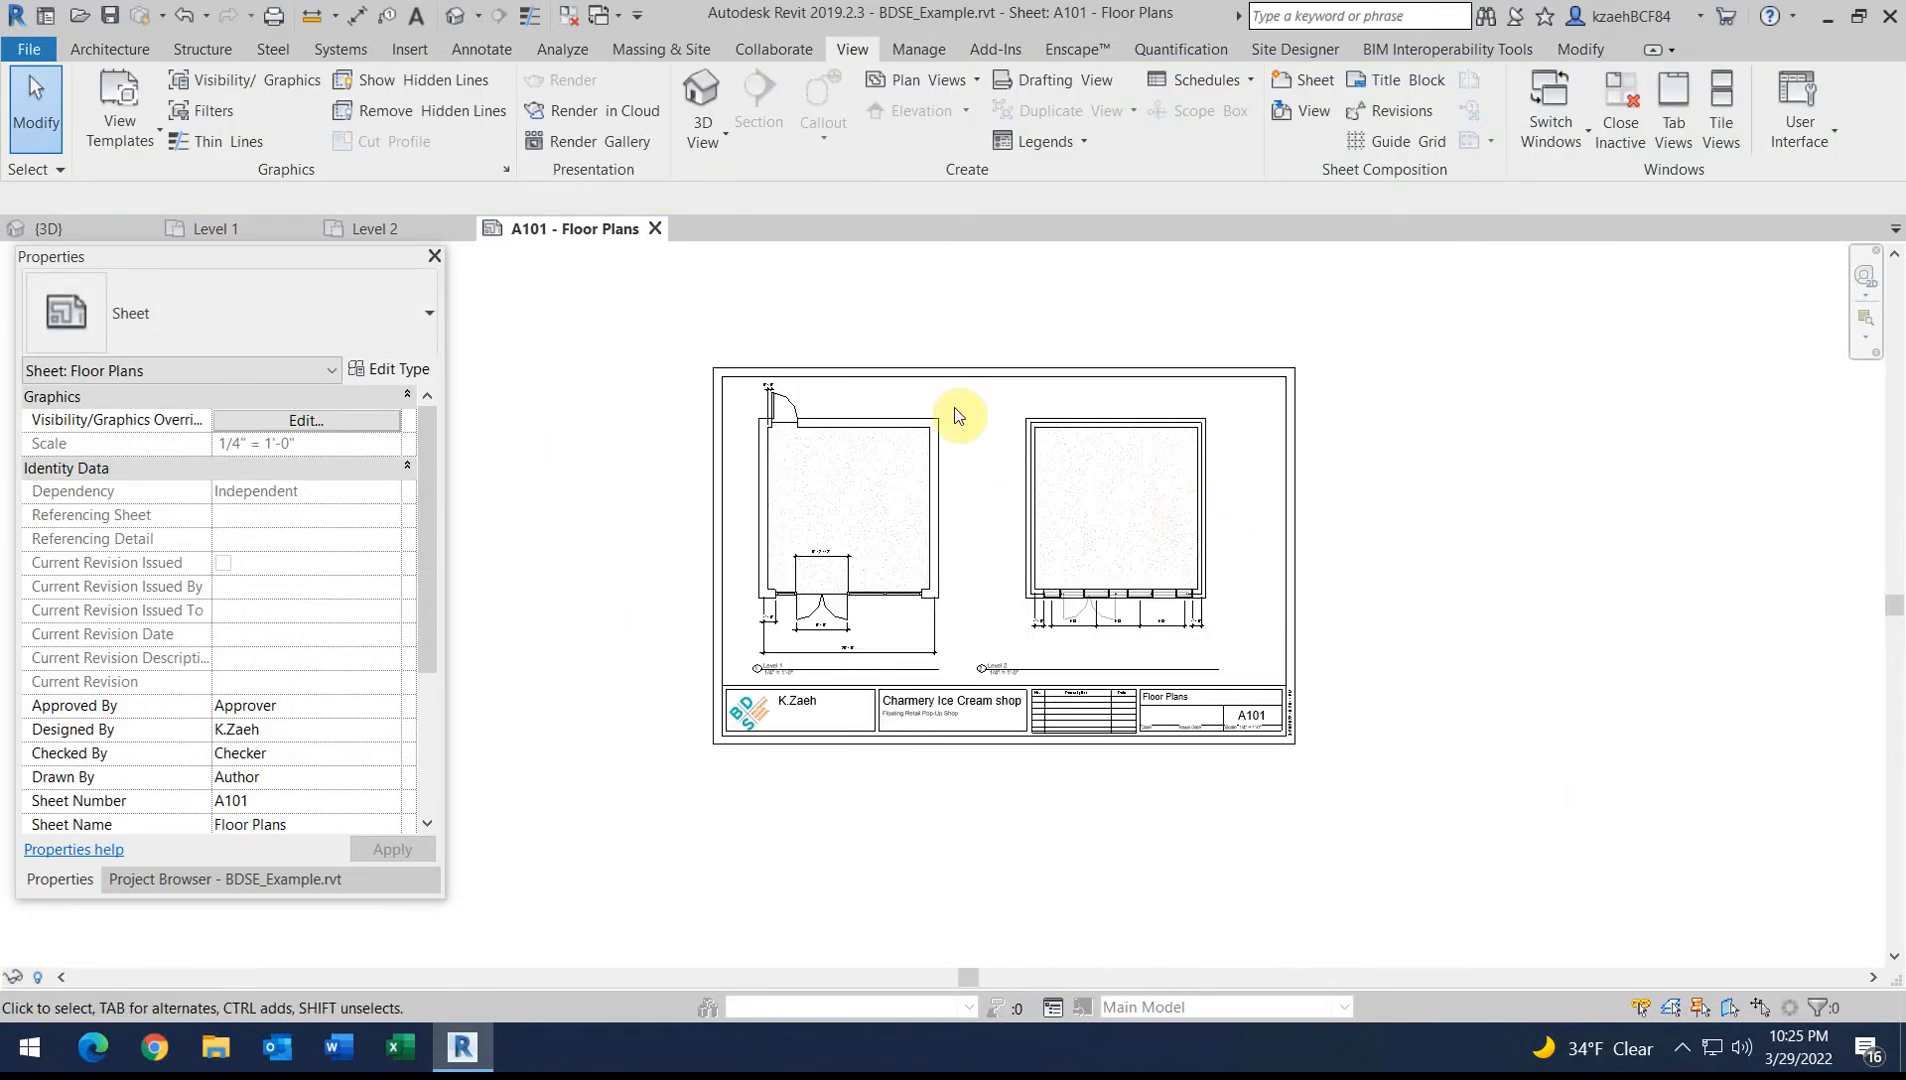
{"action": "scroll", "coordinate": [727, 436], "scroll_direction": "up", "scroll_amount": 3}
{"action": "scroll", "coordinate": [645, 418], "scroll_direction": "down", "scroll_amount": 2}
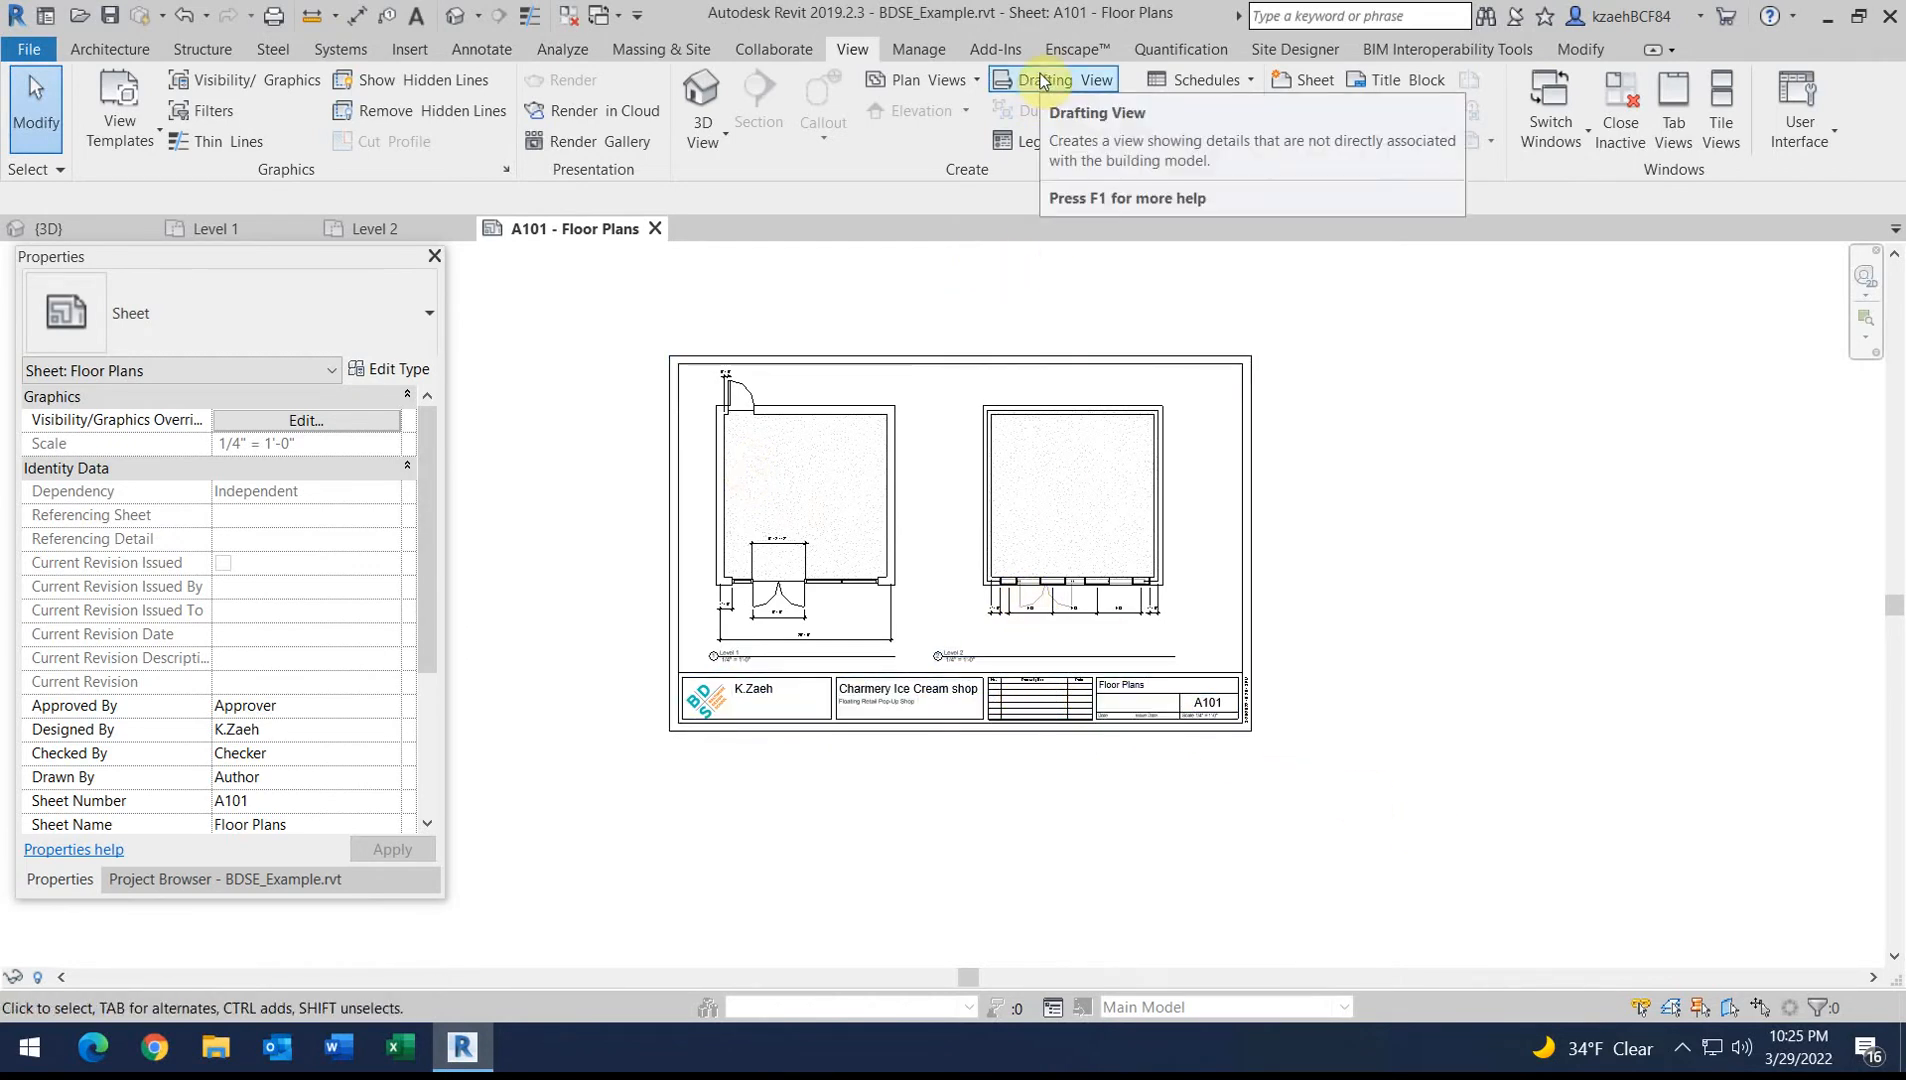
Create a new sheet with the BDS 11x17 Titleblock and name it ELEVATIONS
{"action": "left_click", "coordinate": [1312, 80]}
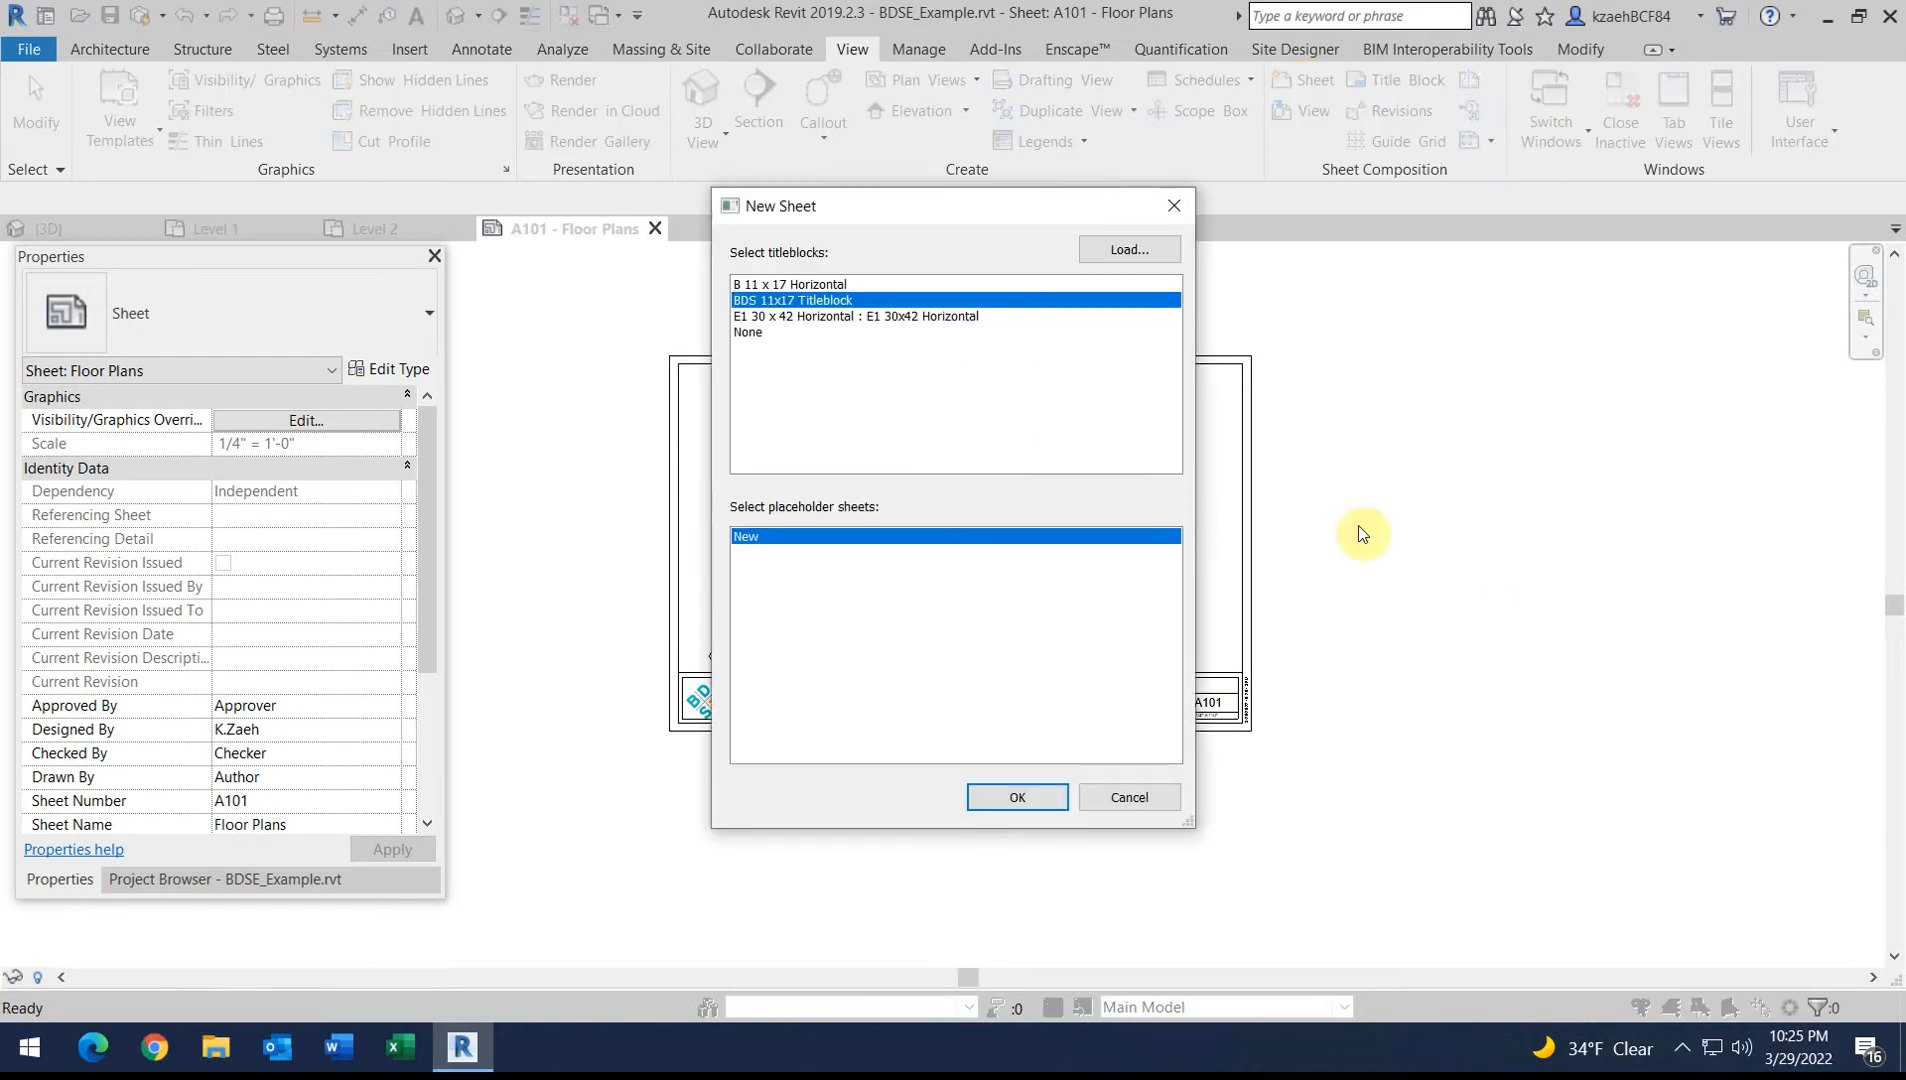
{"action": "left_click", "coordinate": [1008, 798]}
{"action": "scroll", "coordinate": [1250, 880], "scroll_direction": "up", "scroll_amount": 3}
{"action": "left_click", "coordinate": [1222, 838]}
{"action": "left_click", "coordinate": [1222, 838]}
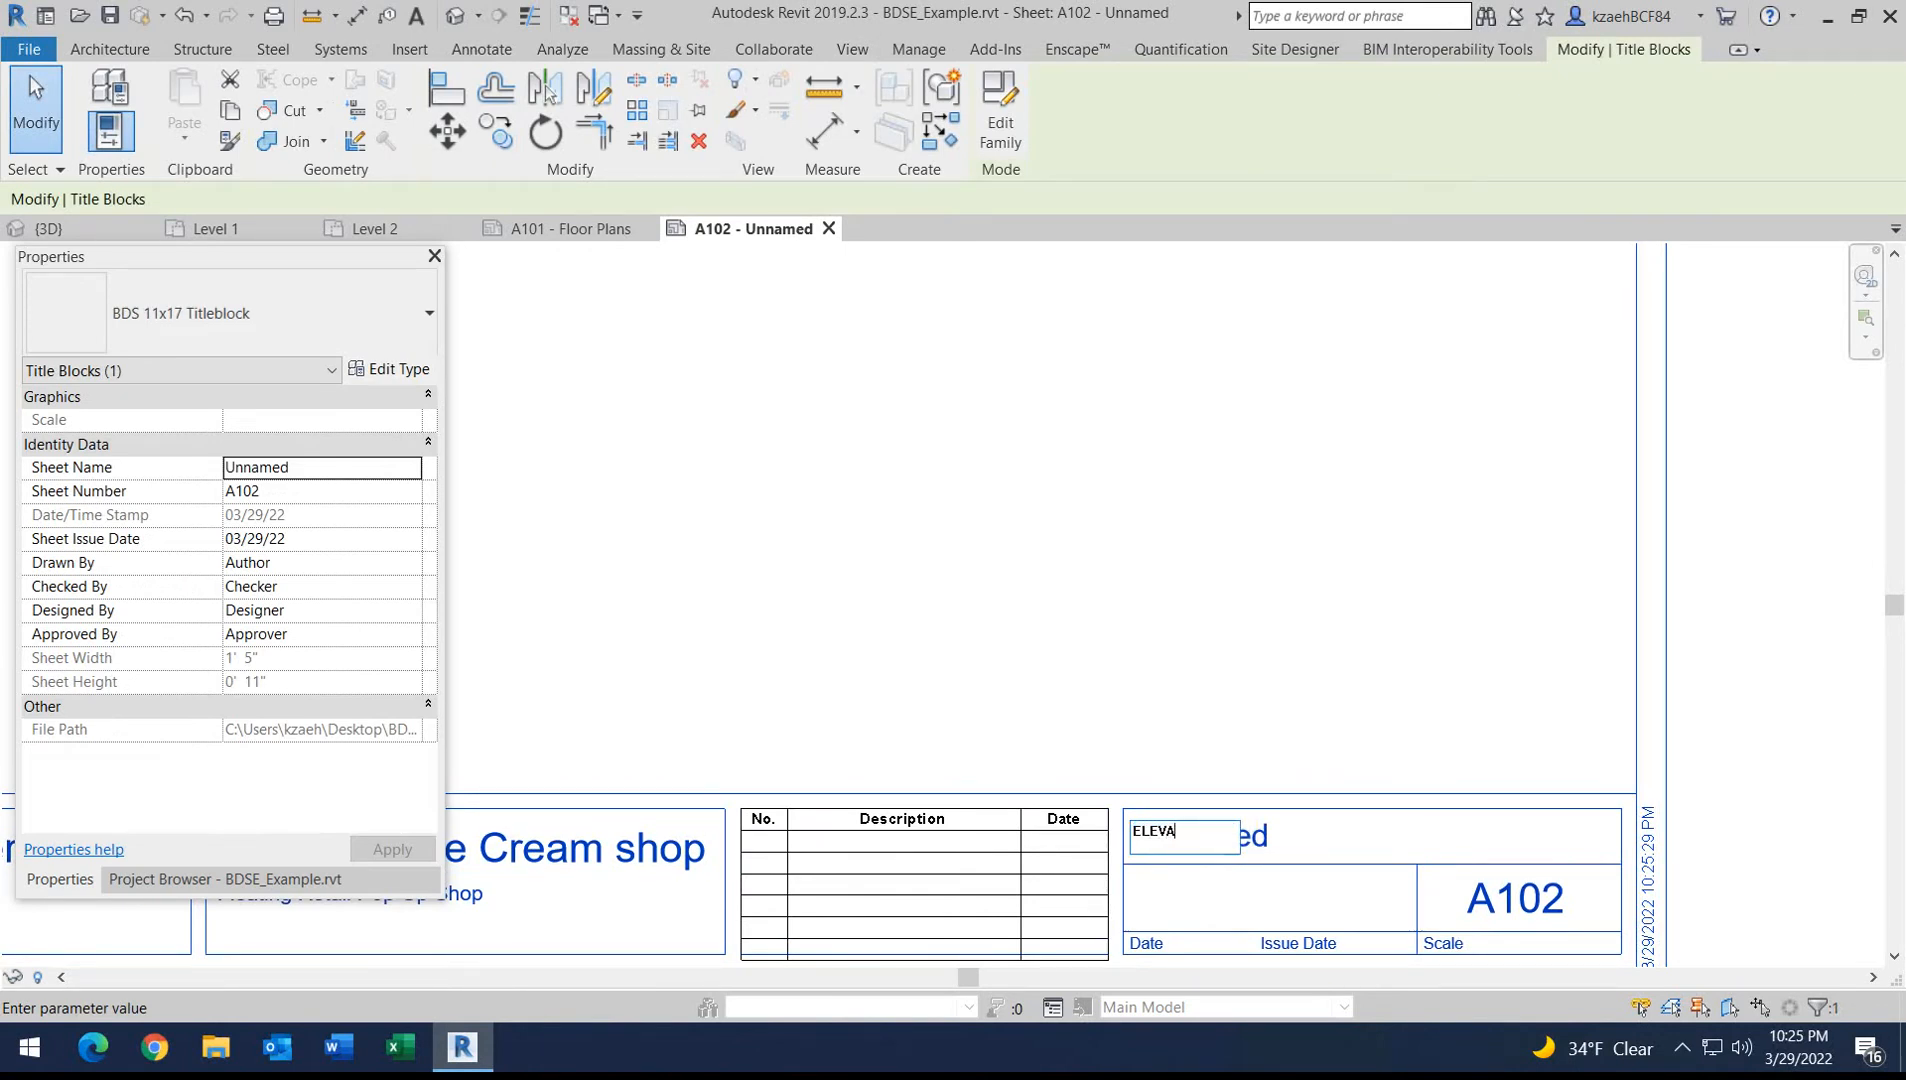
{"action": "key", "text": "Return"}
{"action": "scroll", "coordinate": [1204, 621], "scroll_direction": "down", "scroll_amount": 4}
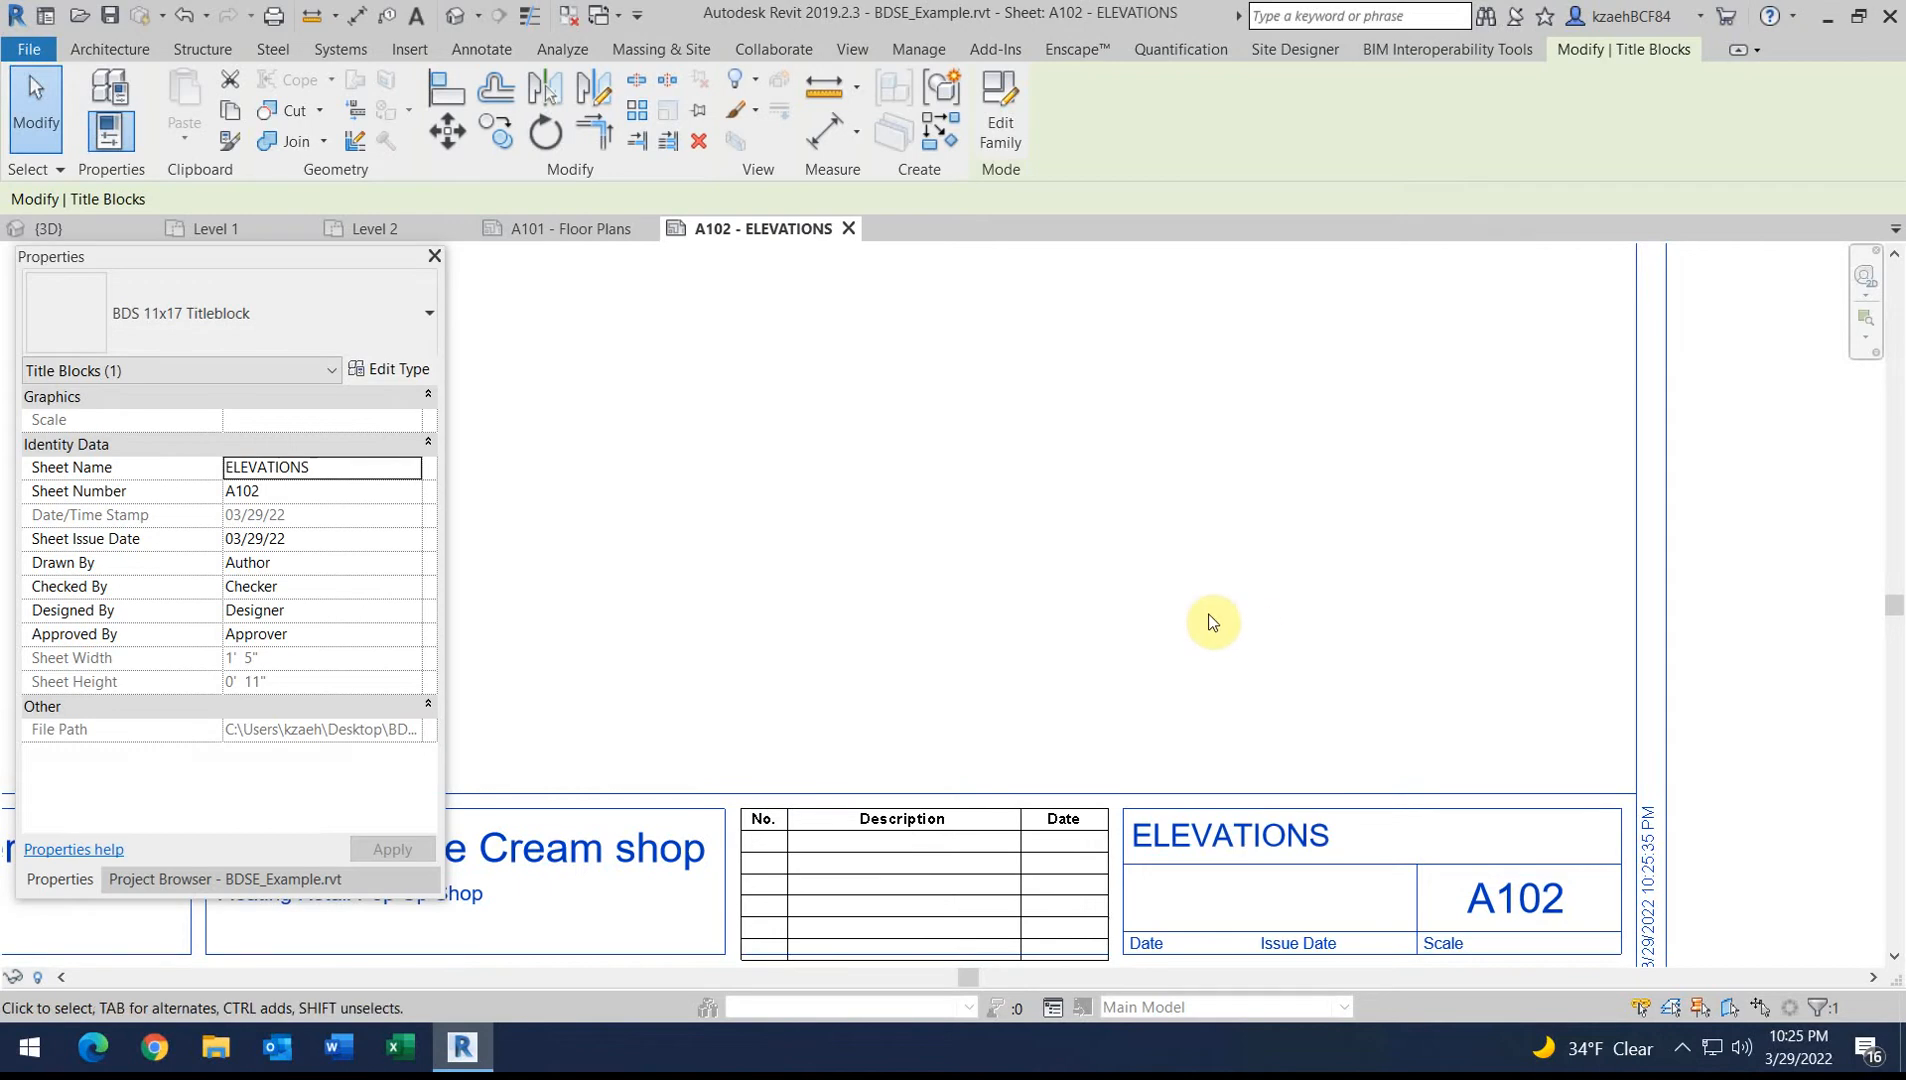
Enter the designer's name in the title block of the A102 sheet
{"action": "middle_click_drag", "start_coordinate": [834, 889], "coordinate": [1025, 897]}
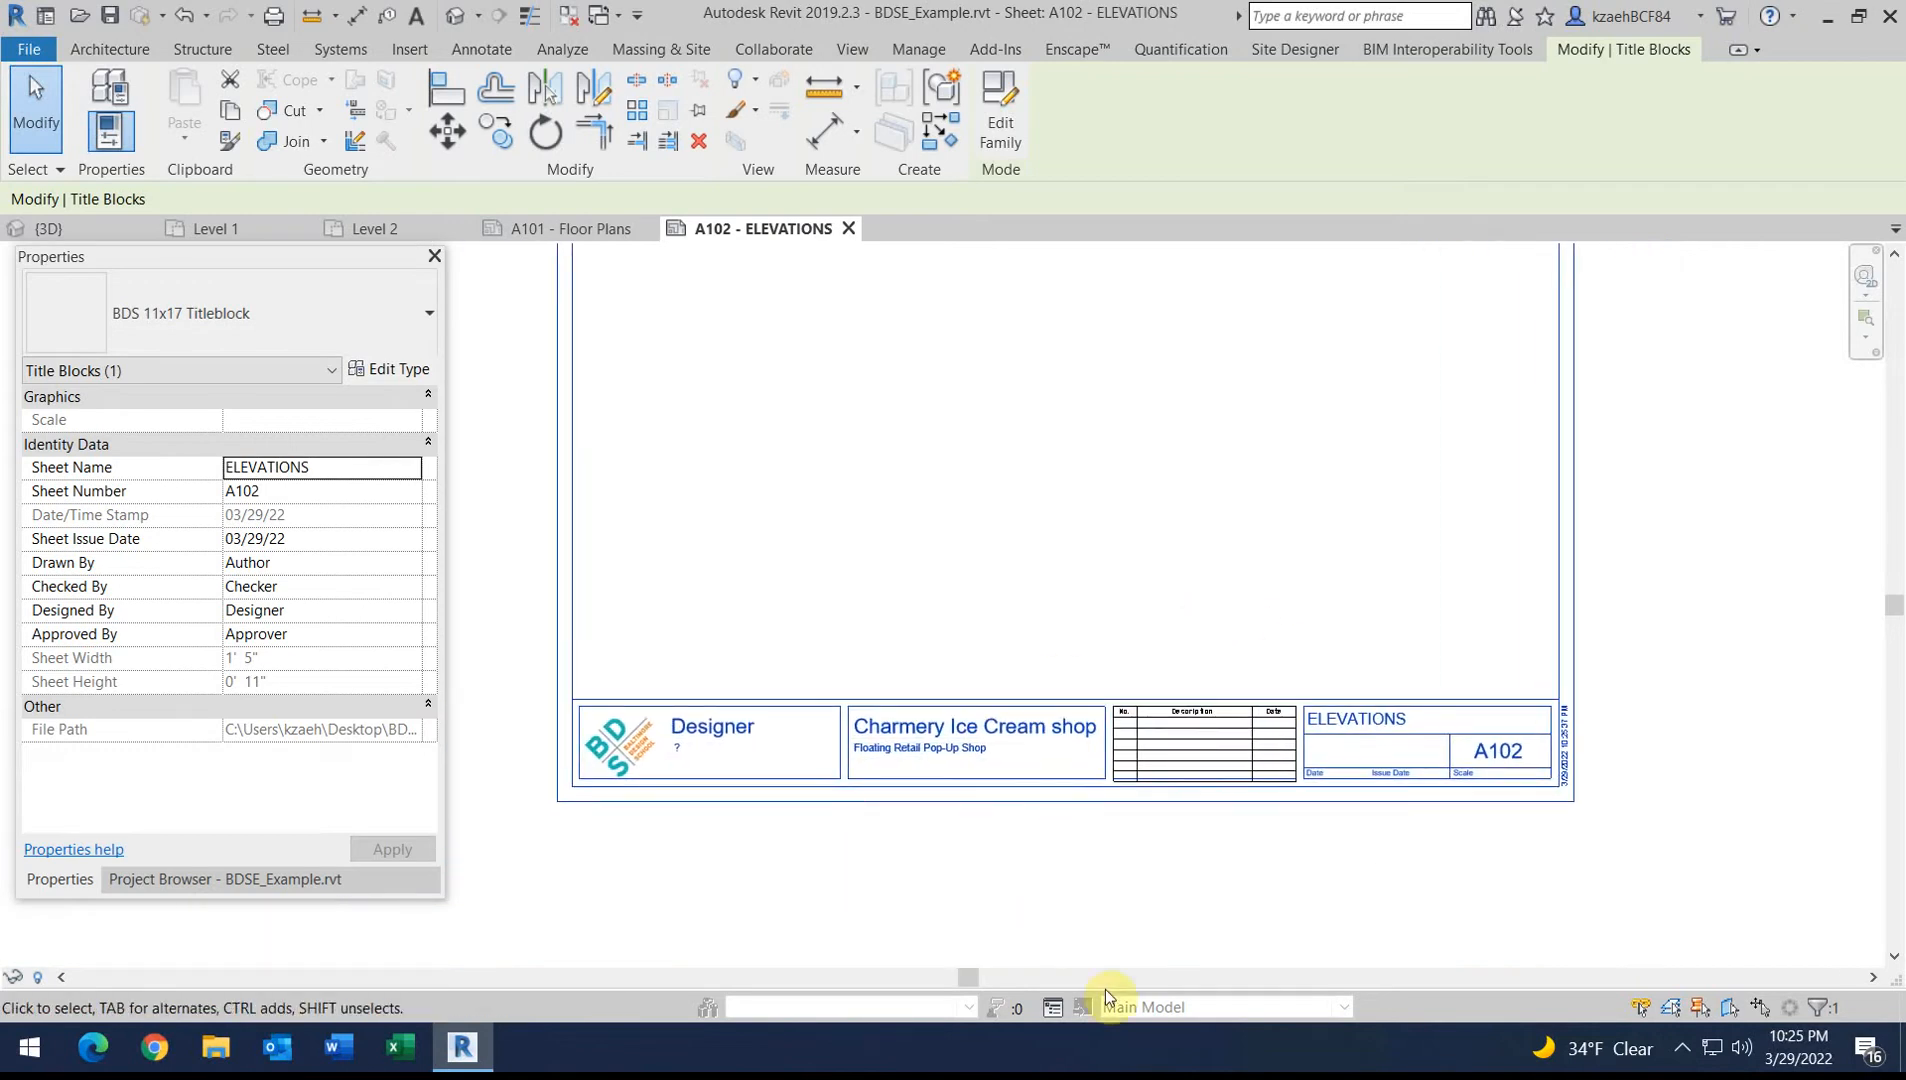
{"action": "scroll", "coordinate": [707, 736], "scroll_direction": "up", "scroll_amount": 3}
{"action": "left_click", "coordinate": [714, 728]}
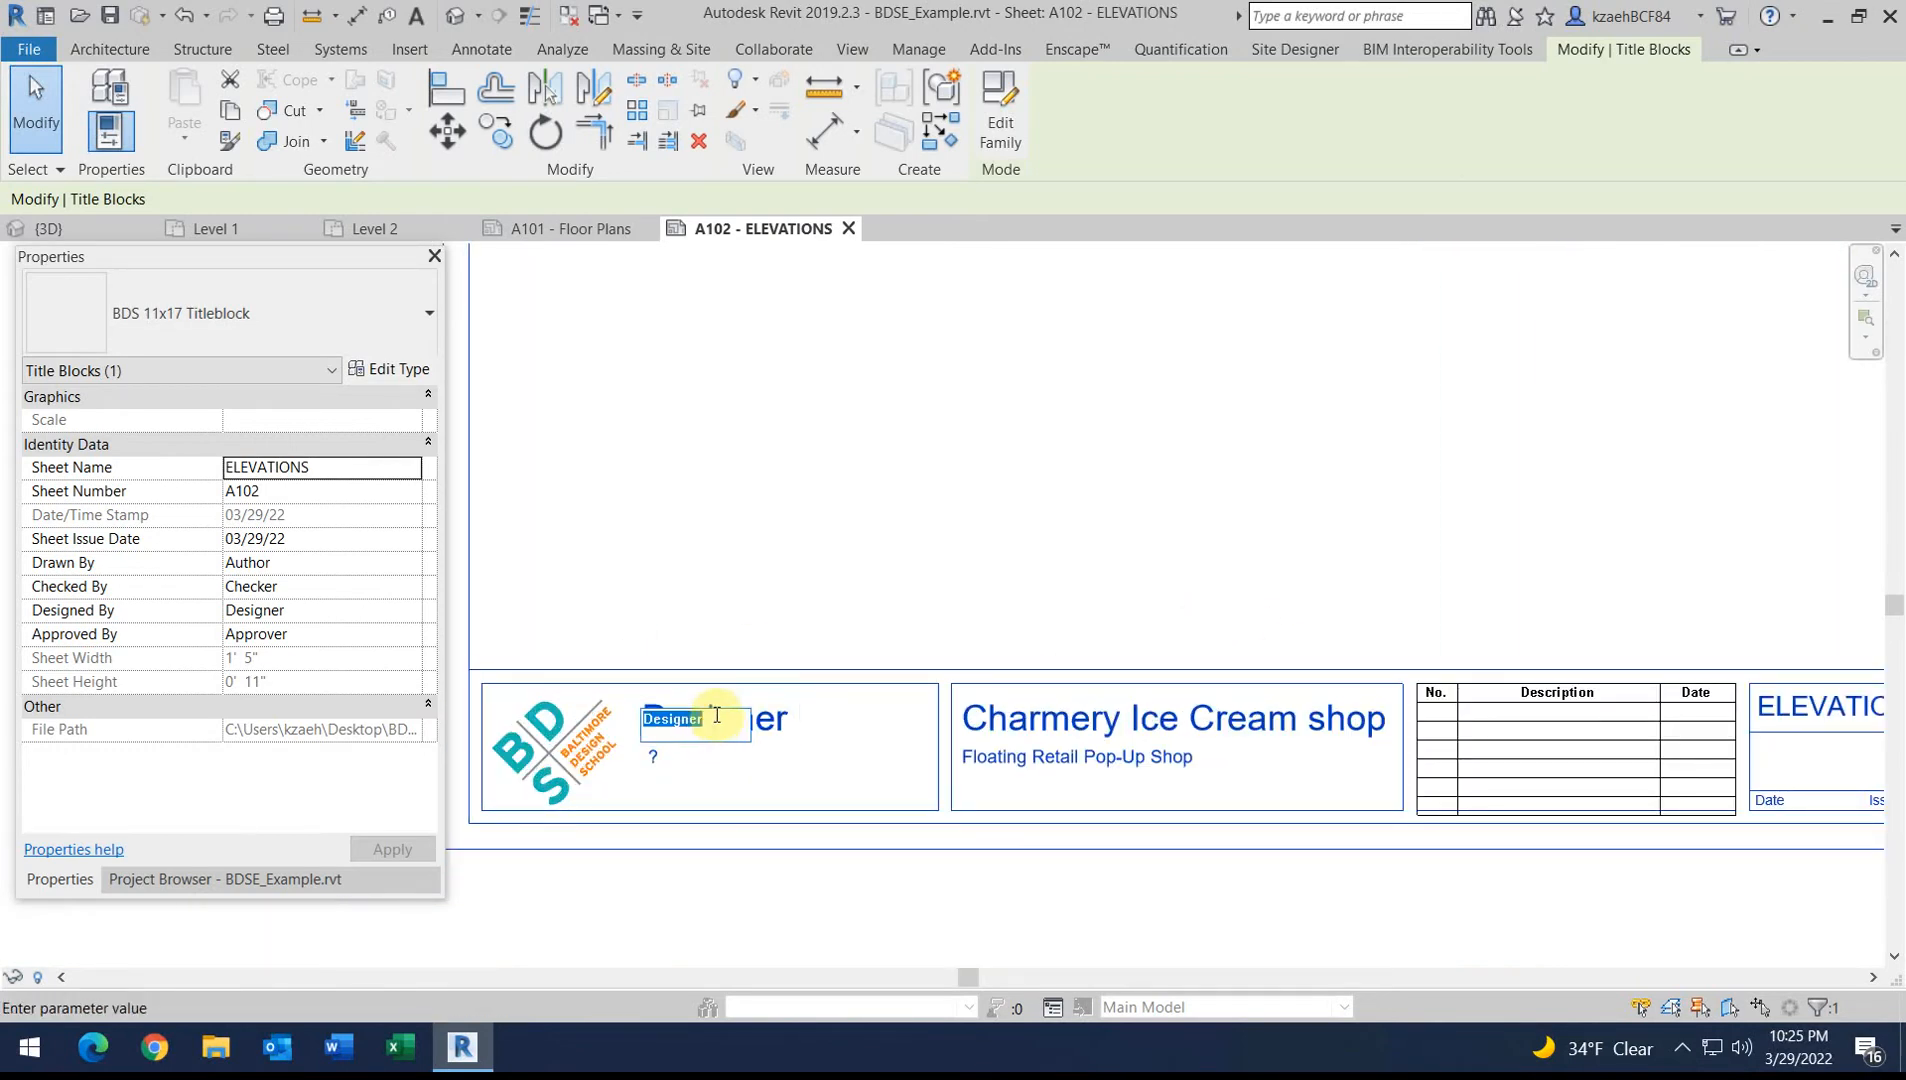
{"action": "type", "text": "K.Zaeh"}
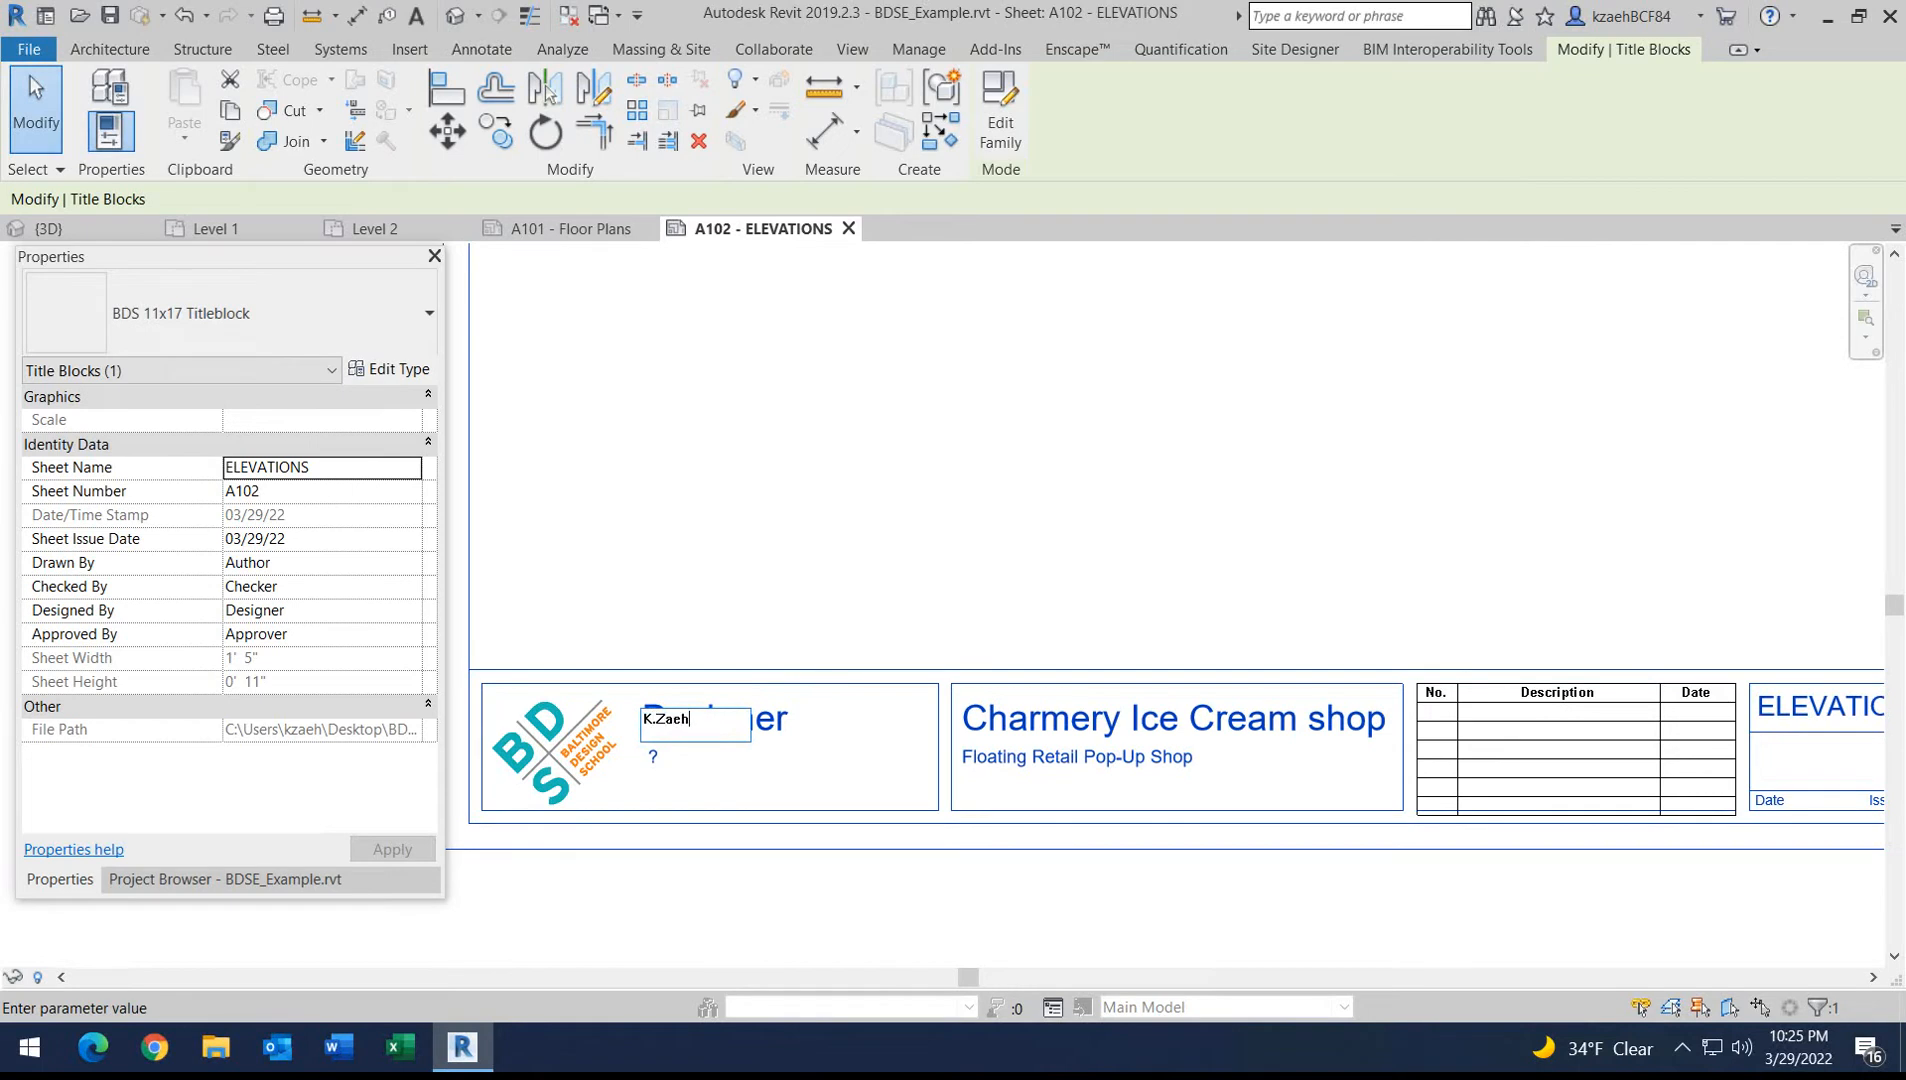
{"action": "left_click", "coordinate": [862, 450]}
{"action": "scroll", "coordinate": [855, 442], "scroll_direction": "down", "scroll_amount": 3}
{"action": "left_click", "coordinate": [1183, 749]}
{"action": "middle_click_drag", "start_coordinate": [1074, 700], "coordinate": [1027, 948]}
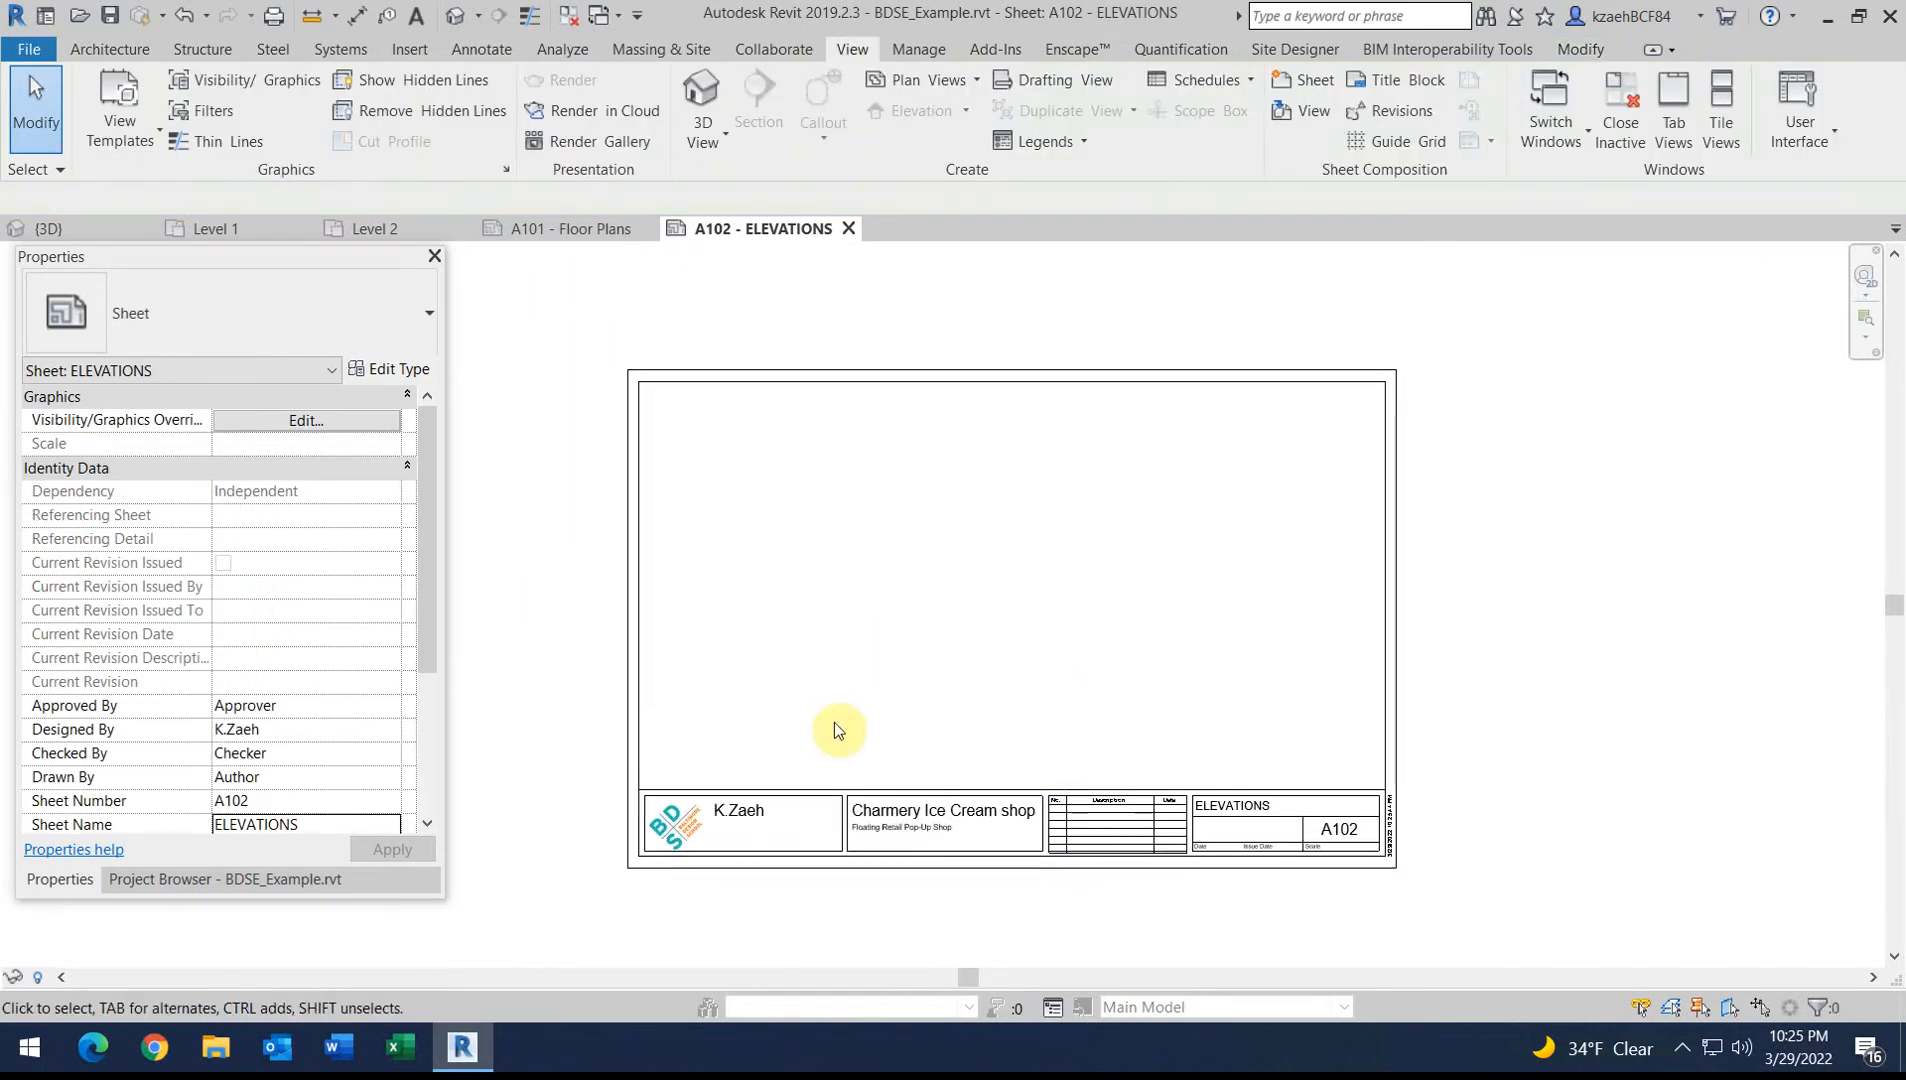
Return to the A101 Floor Plans sheet and activate the Level 1 view
{"action": "left_click", "coordinate": [166, 880]}
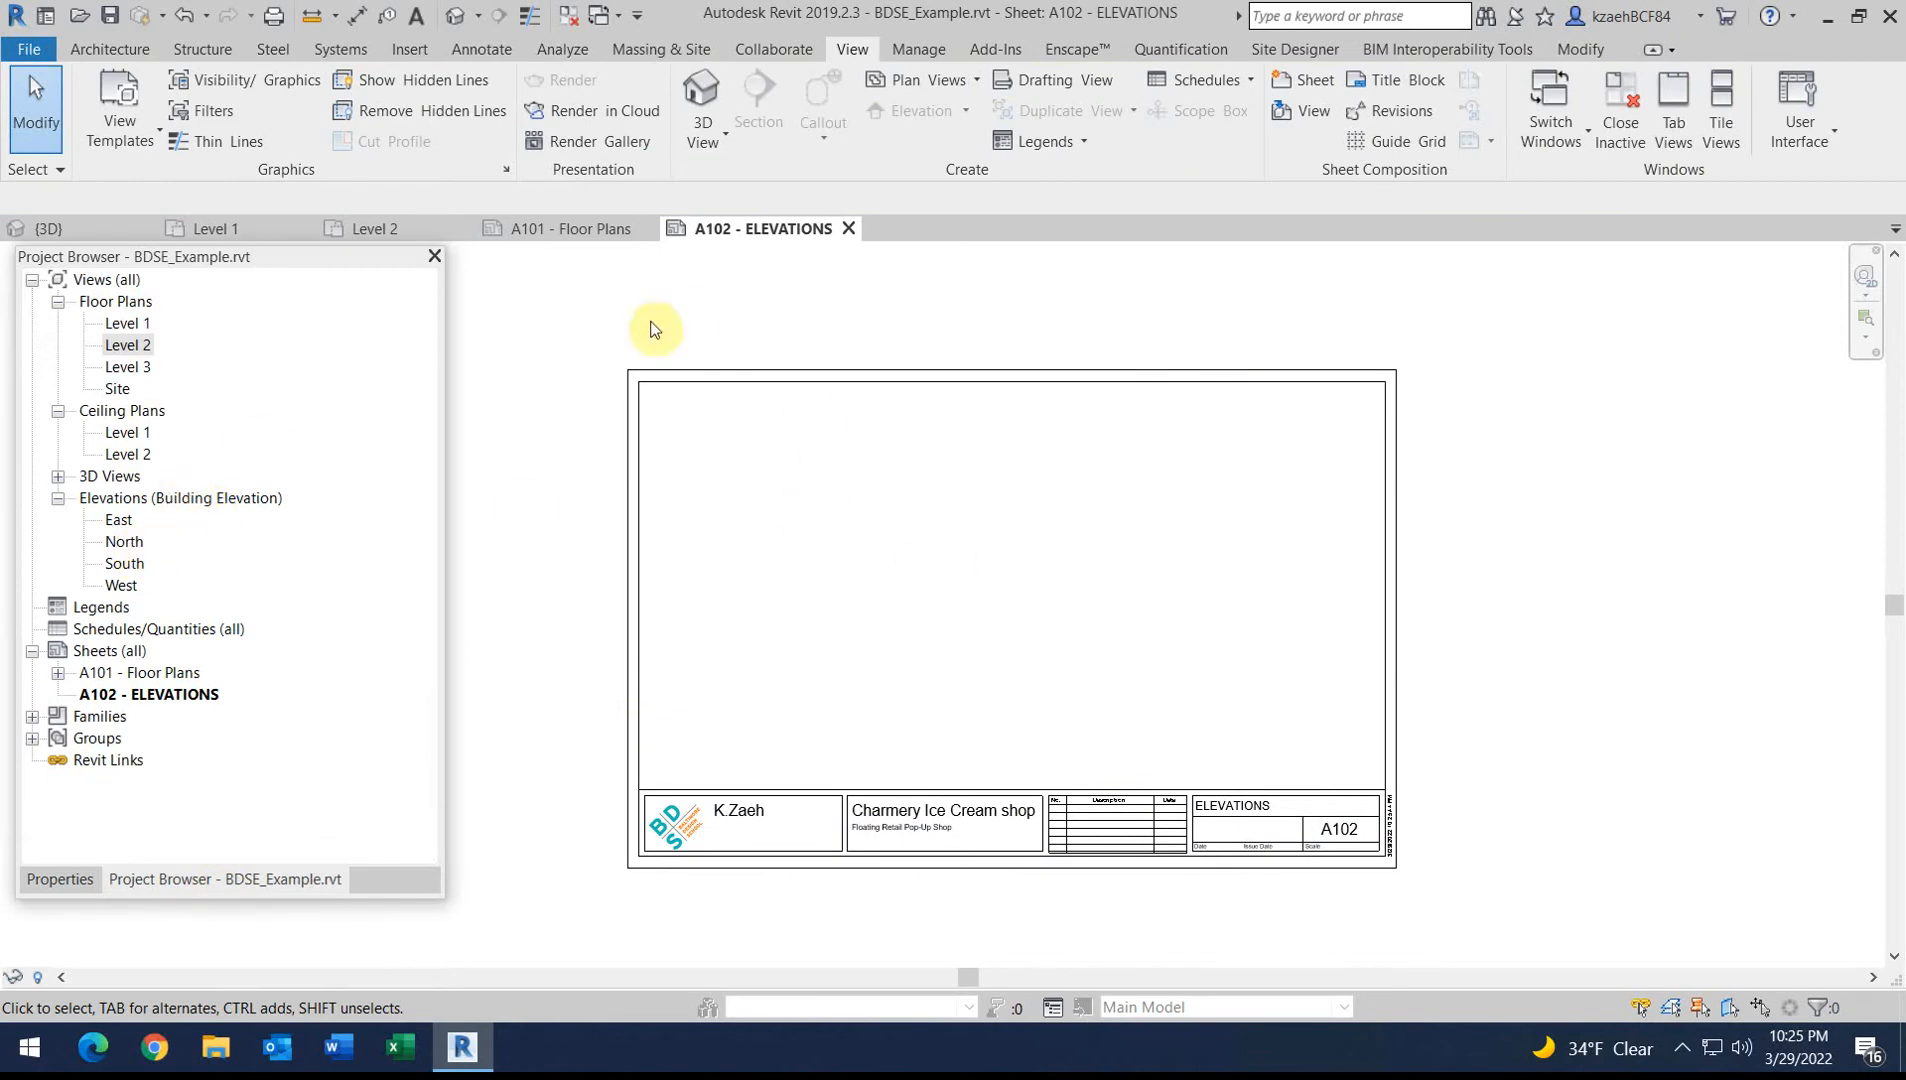
{"action": "left_click", "coordinate": [567, 230]}
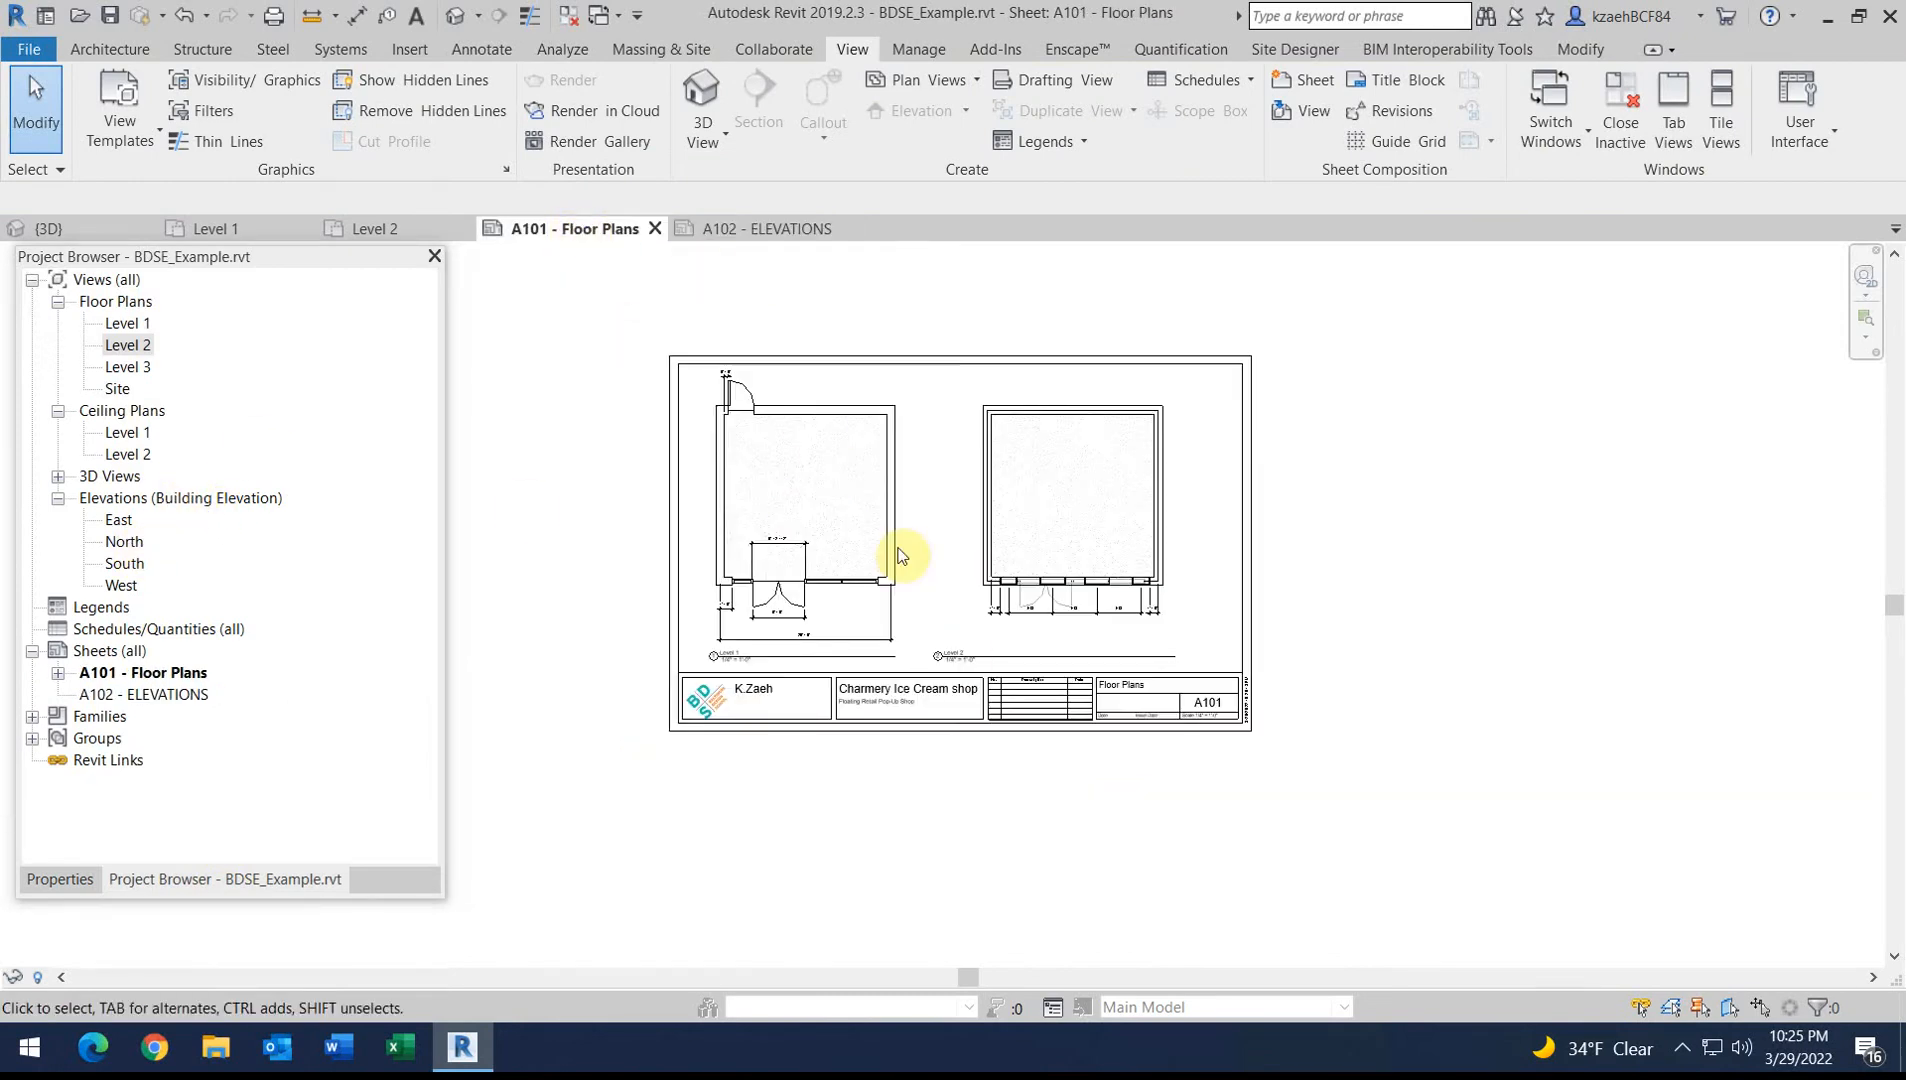
{"action": "scroll", "coordinate": [800, 614], "scroll_direction": "up", "scroll_amount": 5}
{"action": "scroll", "coordinate": [809, 621], "scroll_direction": "up", "scroll_amount": 1}
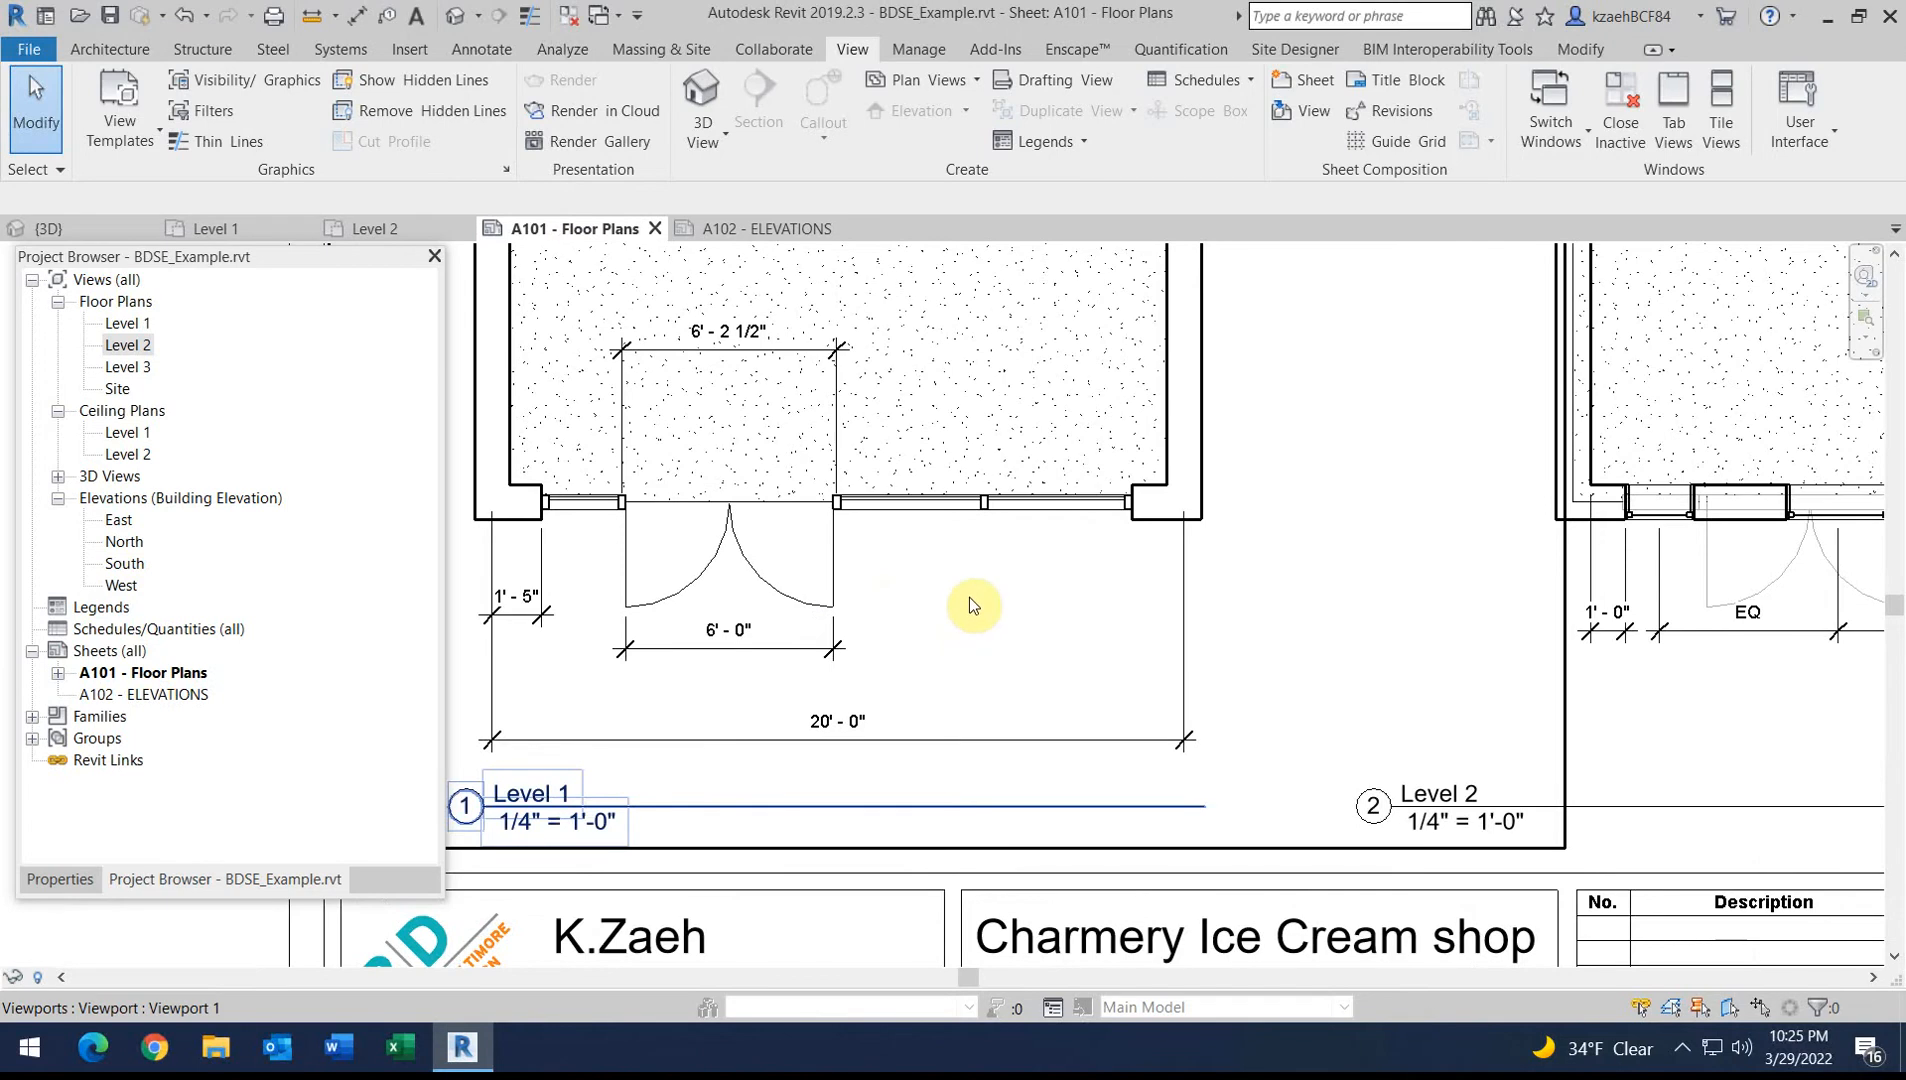
{"action": "double_click", "coordinate": [969, 597]}
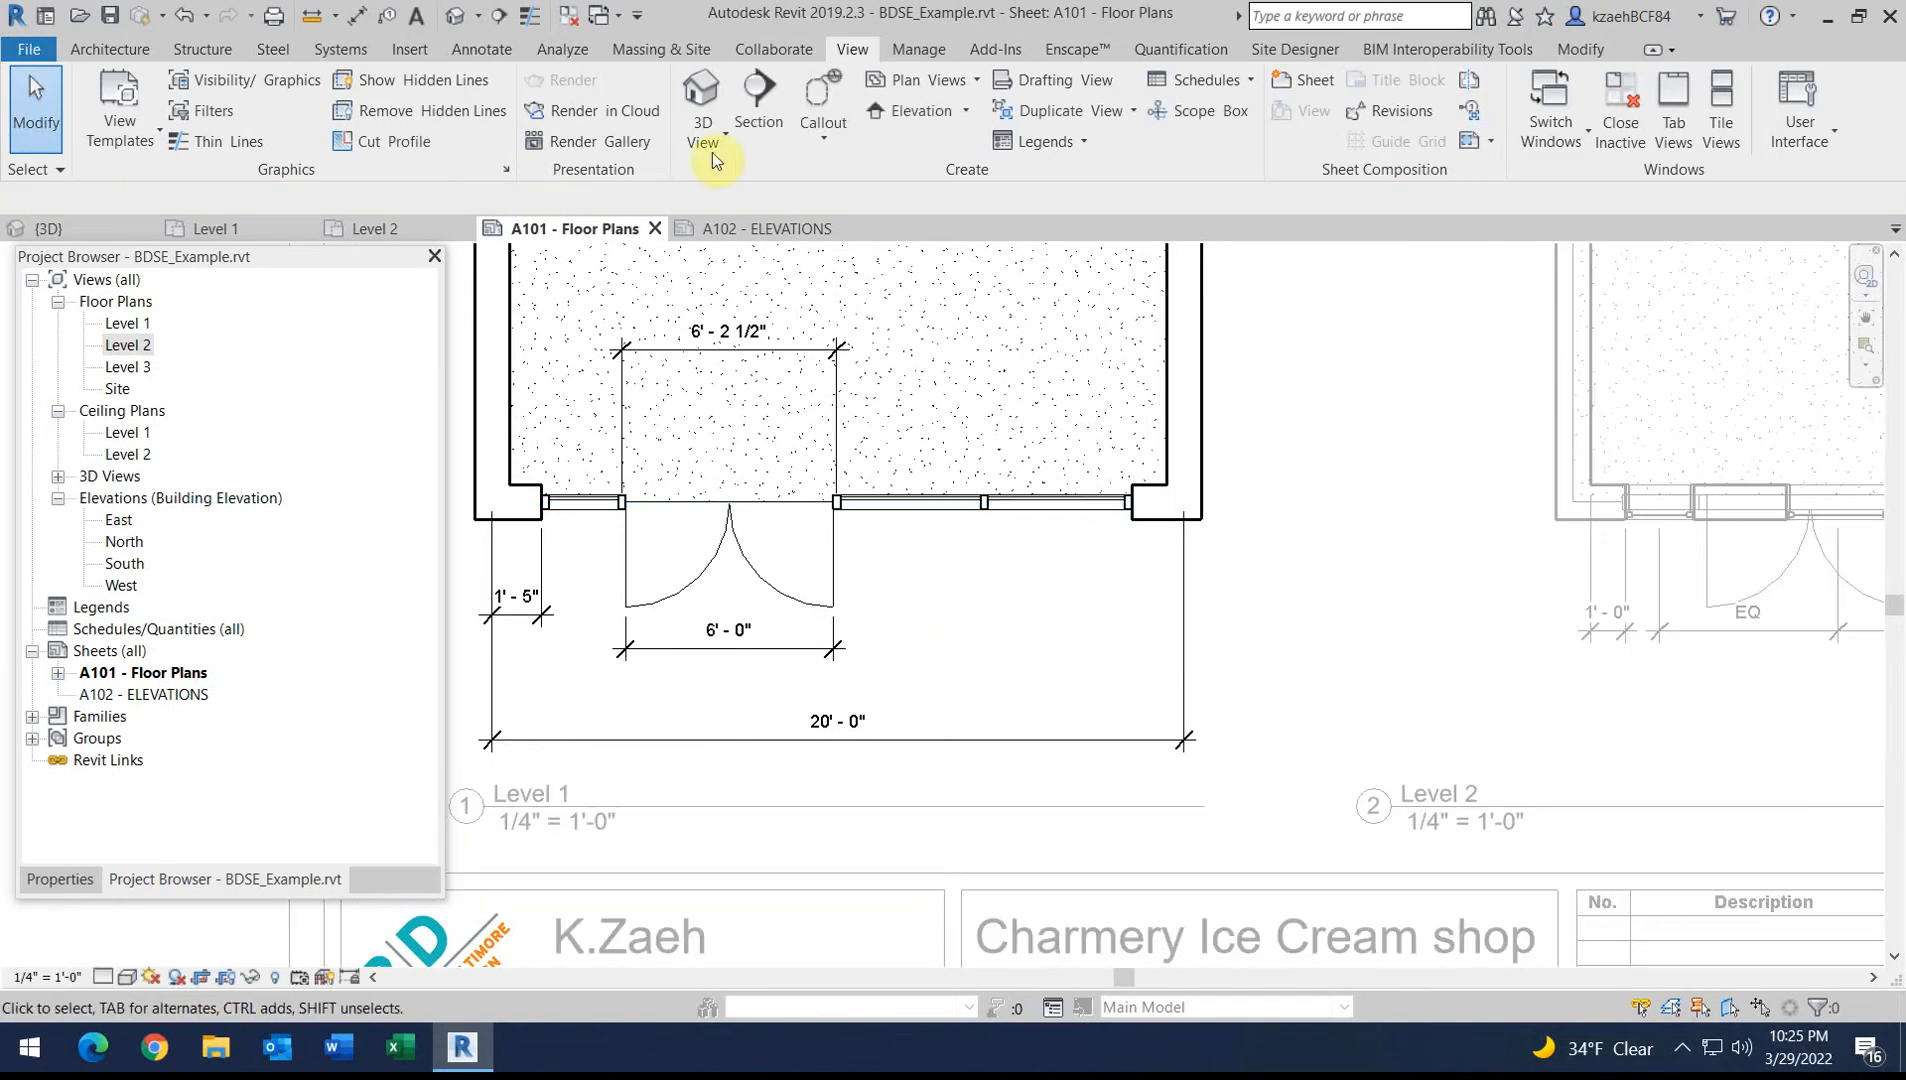
Place an elevation marker outside the Level 1 front wall, beside the double door and pointing at the building
{"action": "left_click", "coordinate": [910, 112]}
{"action": "left_click", "coordinate": [795, 628]}
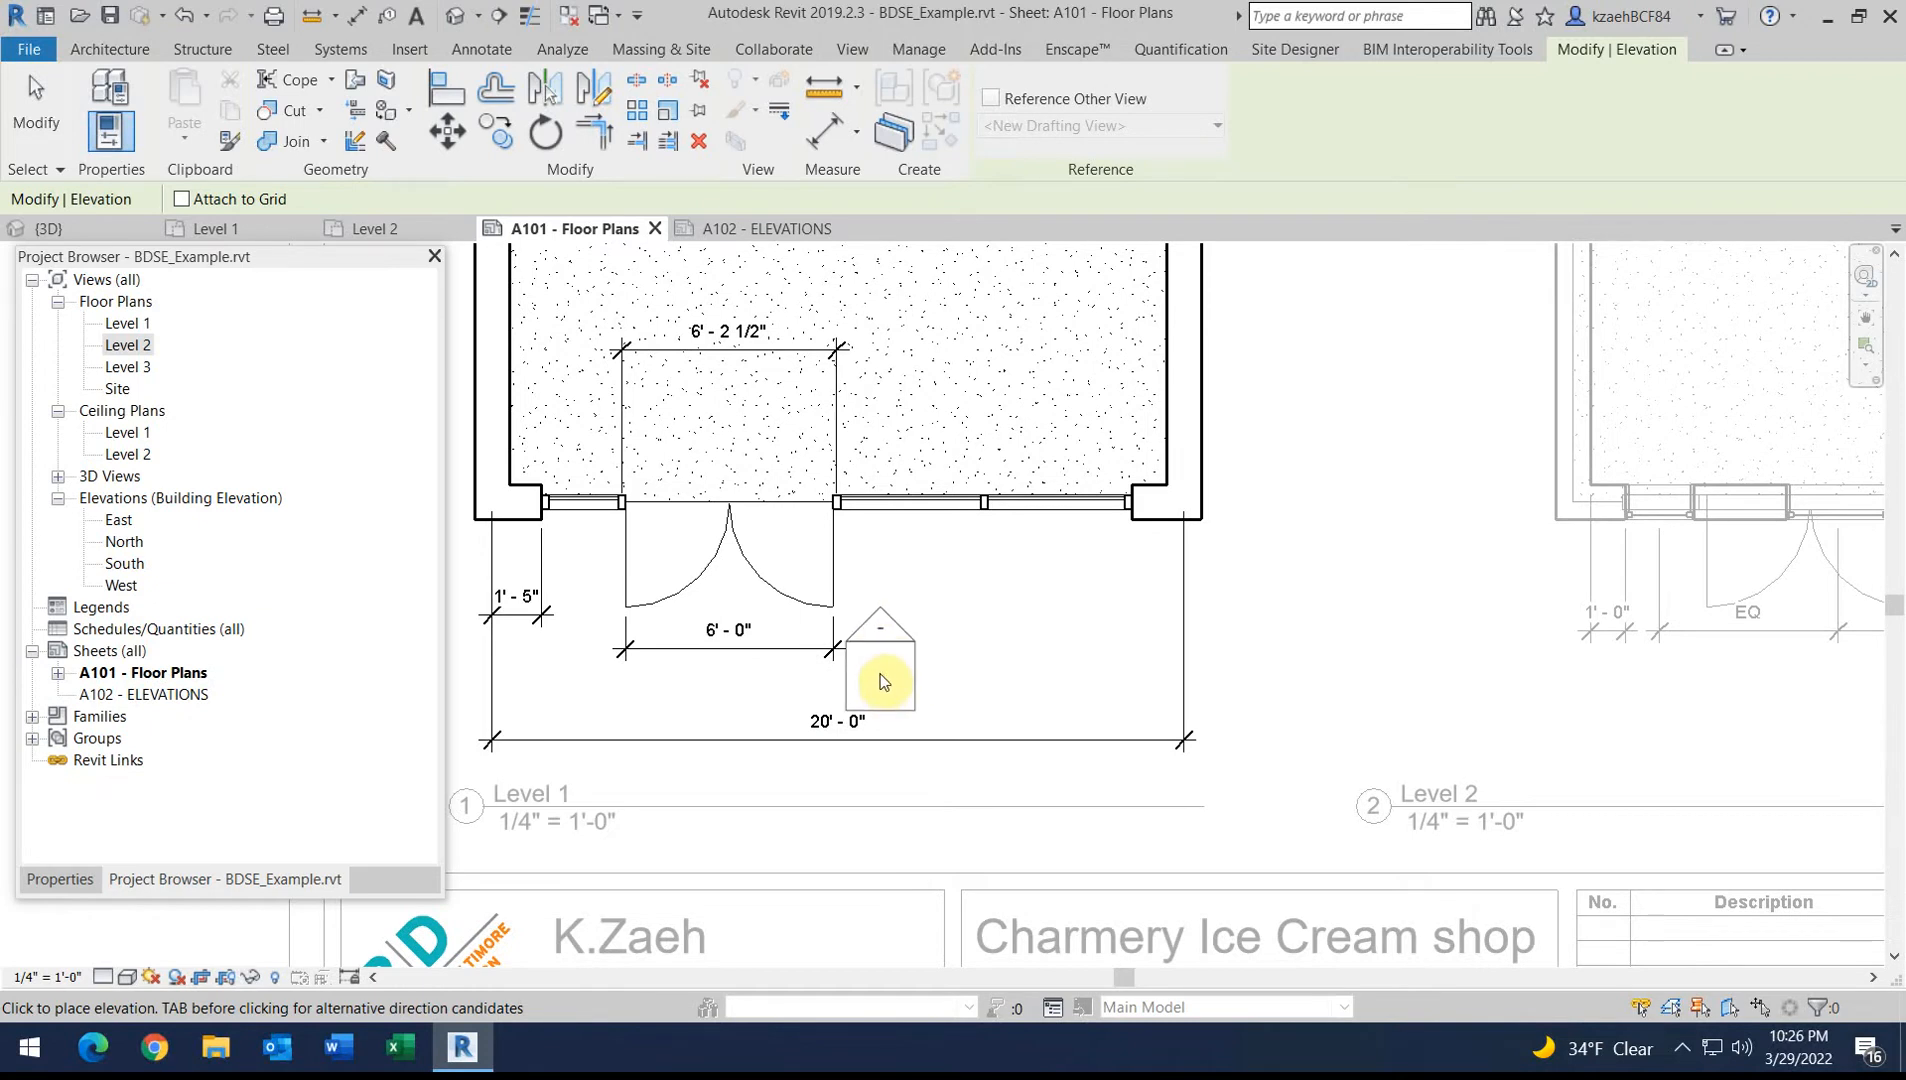
{"action": "scroll", "coordinate": [1121, 555], "scroll_direction": "down", "scroll_amount": 3}
{"action": "scroll", "coordinate": [1092, 816], "scroll_direction": "up", "scroll_amount": 2}
{"action": "scroll", "coordinate": [1090, 707], "scroll_direction": "up", "scroll_amount": 2}
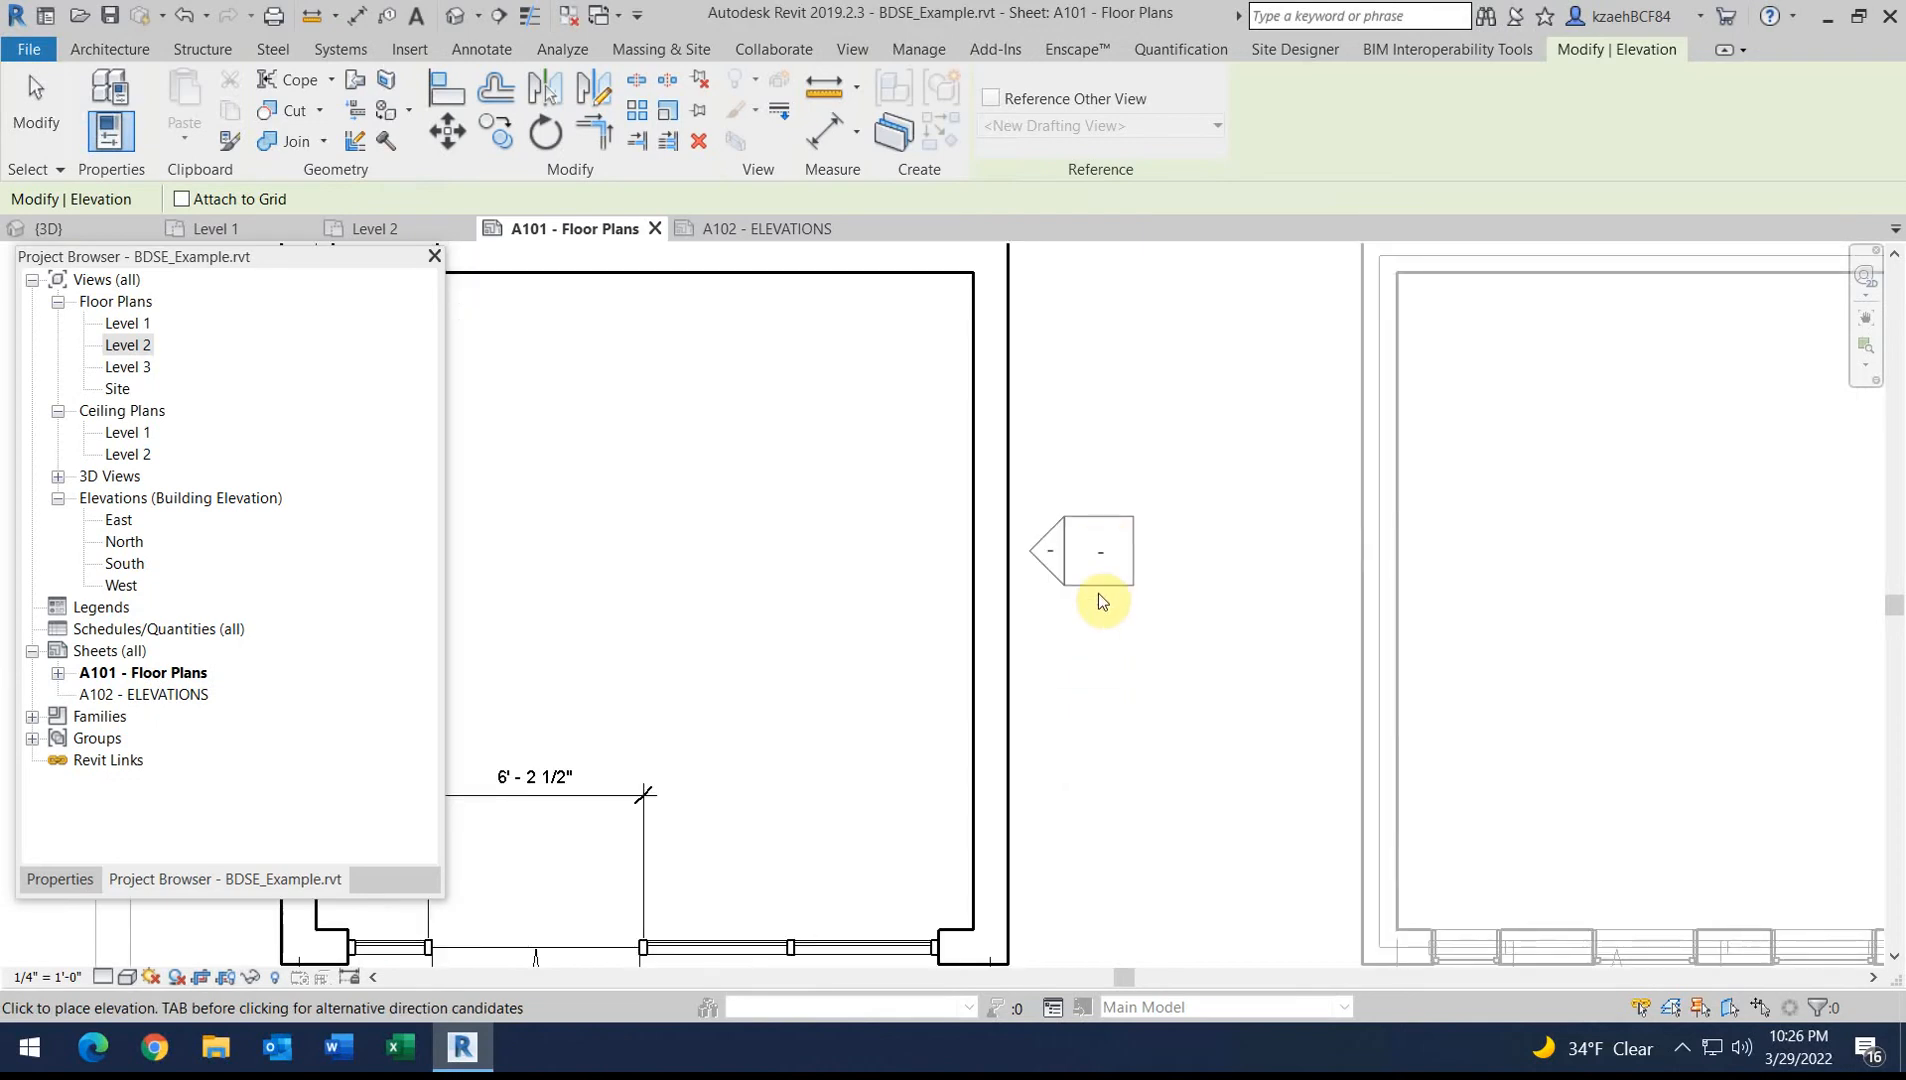
{"action": "scroll", "coordinate": [1088, 570], "scroll_direction": "down", "scroll_amount": 2}
{"action": "left_click", "coordinate": [845, 314]}
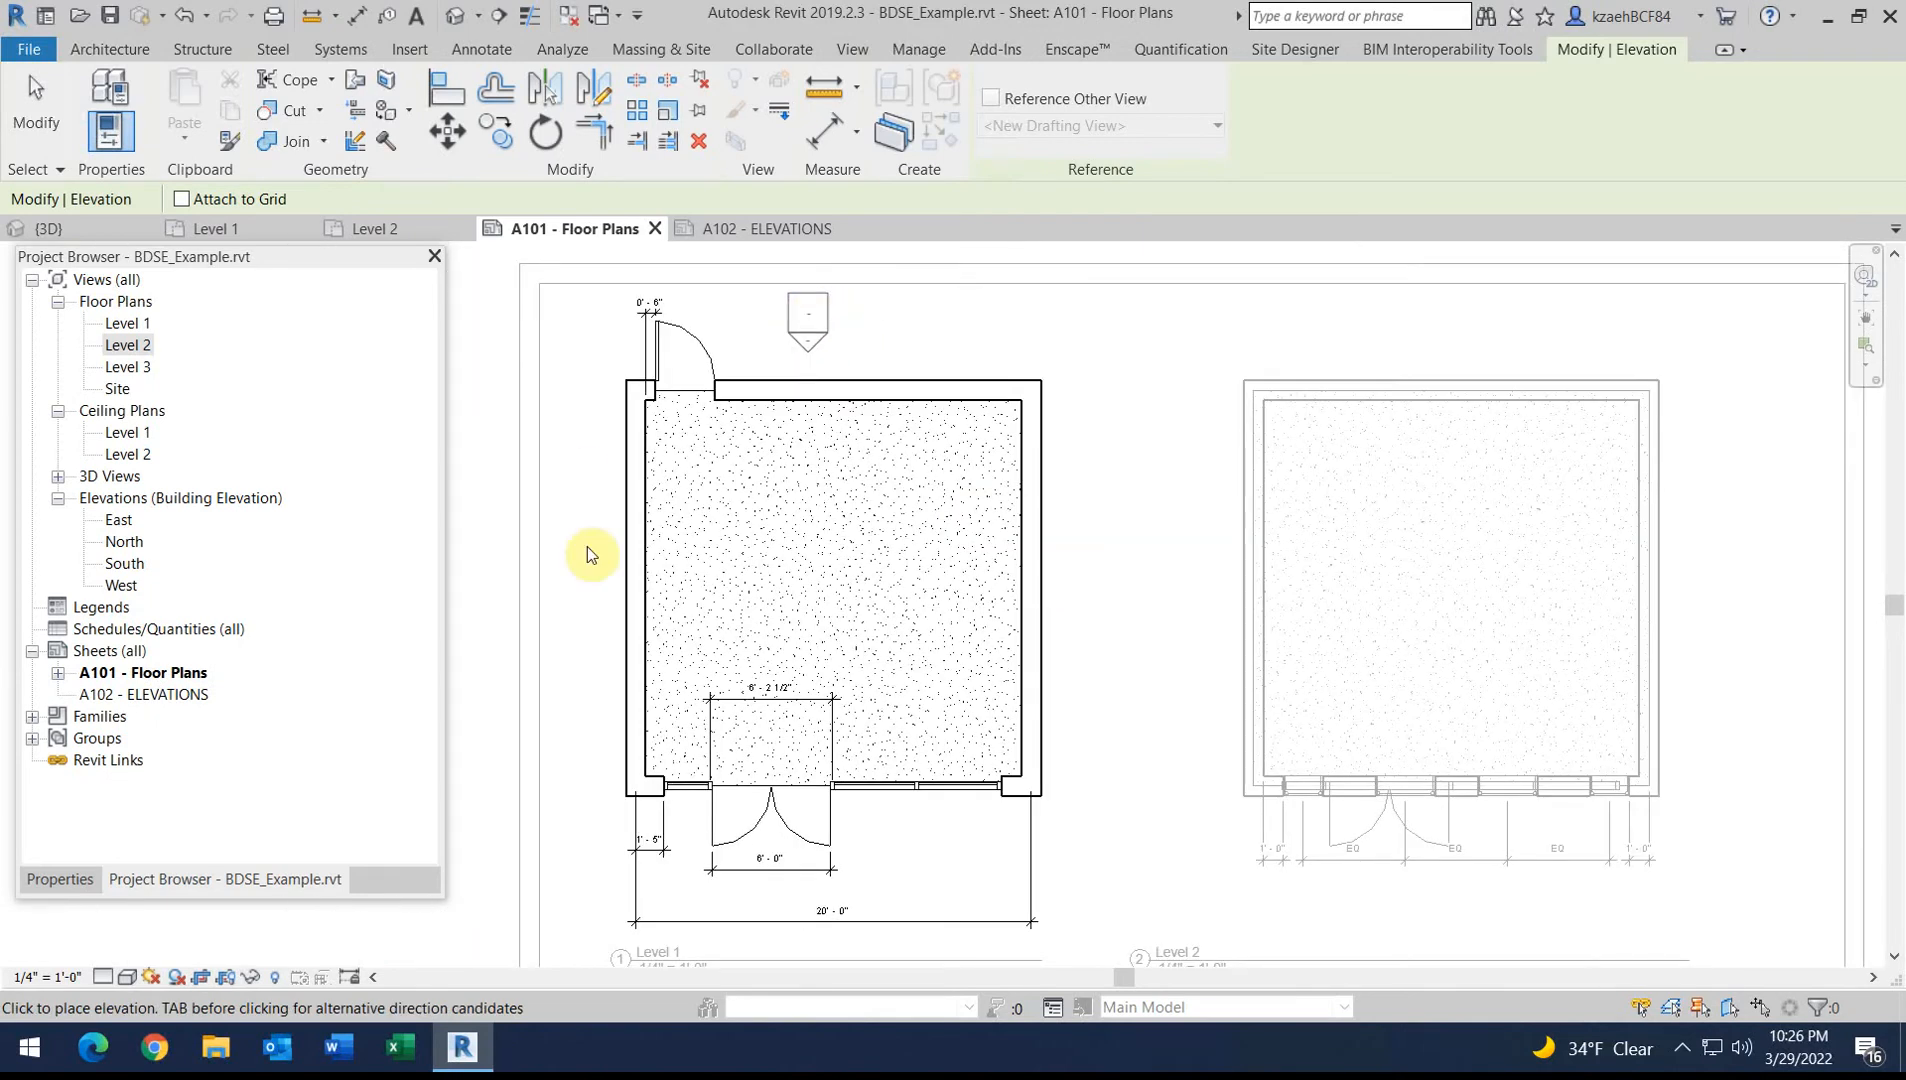
{"action": "middle_click_drag", "start_coordinate": [923, 723], "coordinate": [944, 595]}
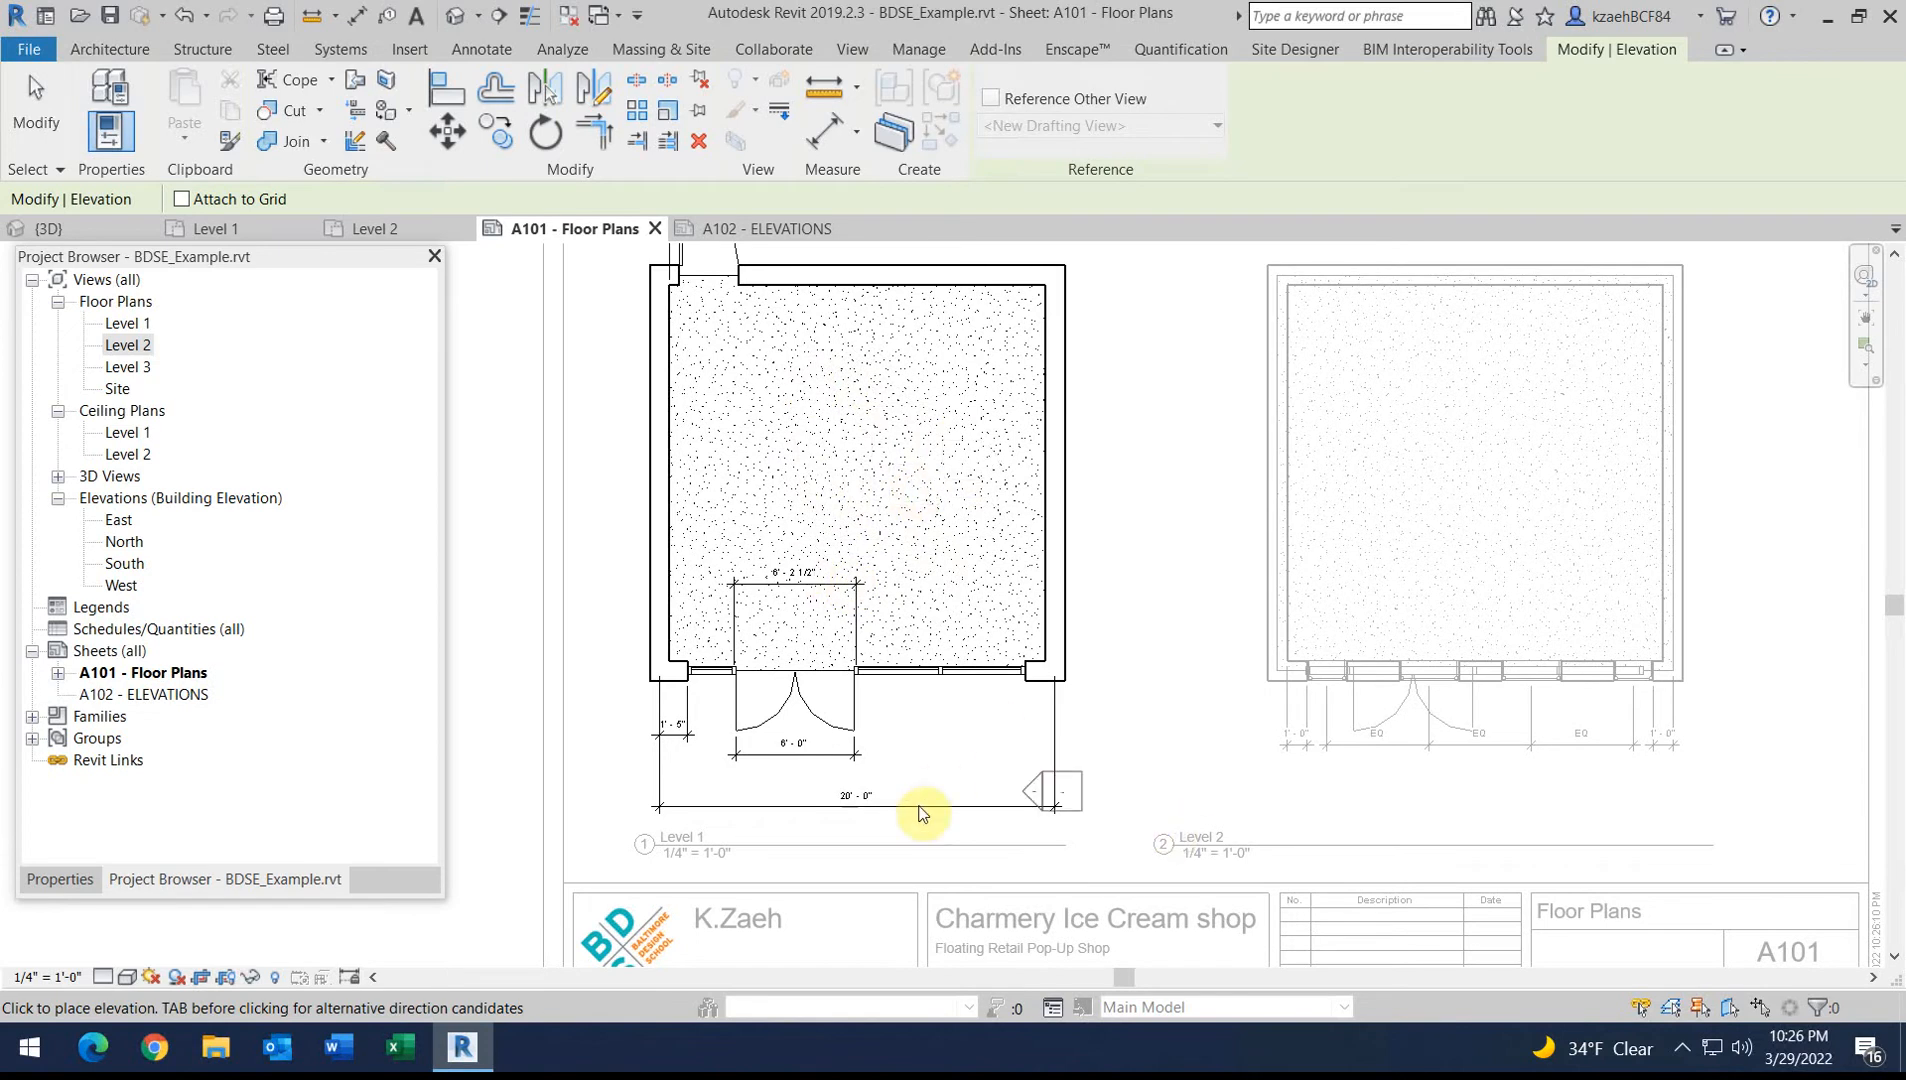
{"action": "scroll", "coordinate": [905, 768], "scroll_direction": "up", "scroll_amount": 2}
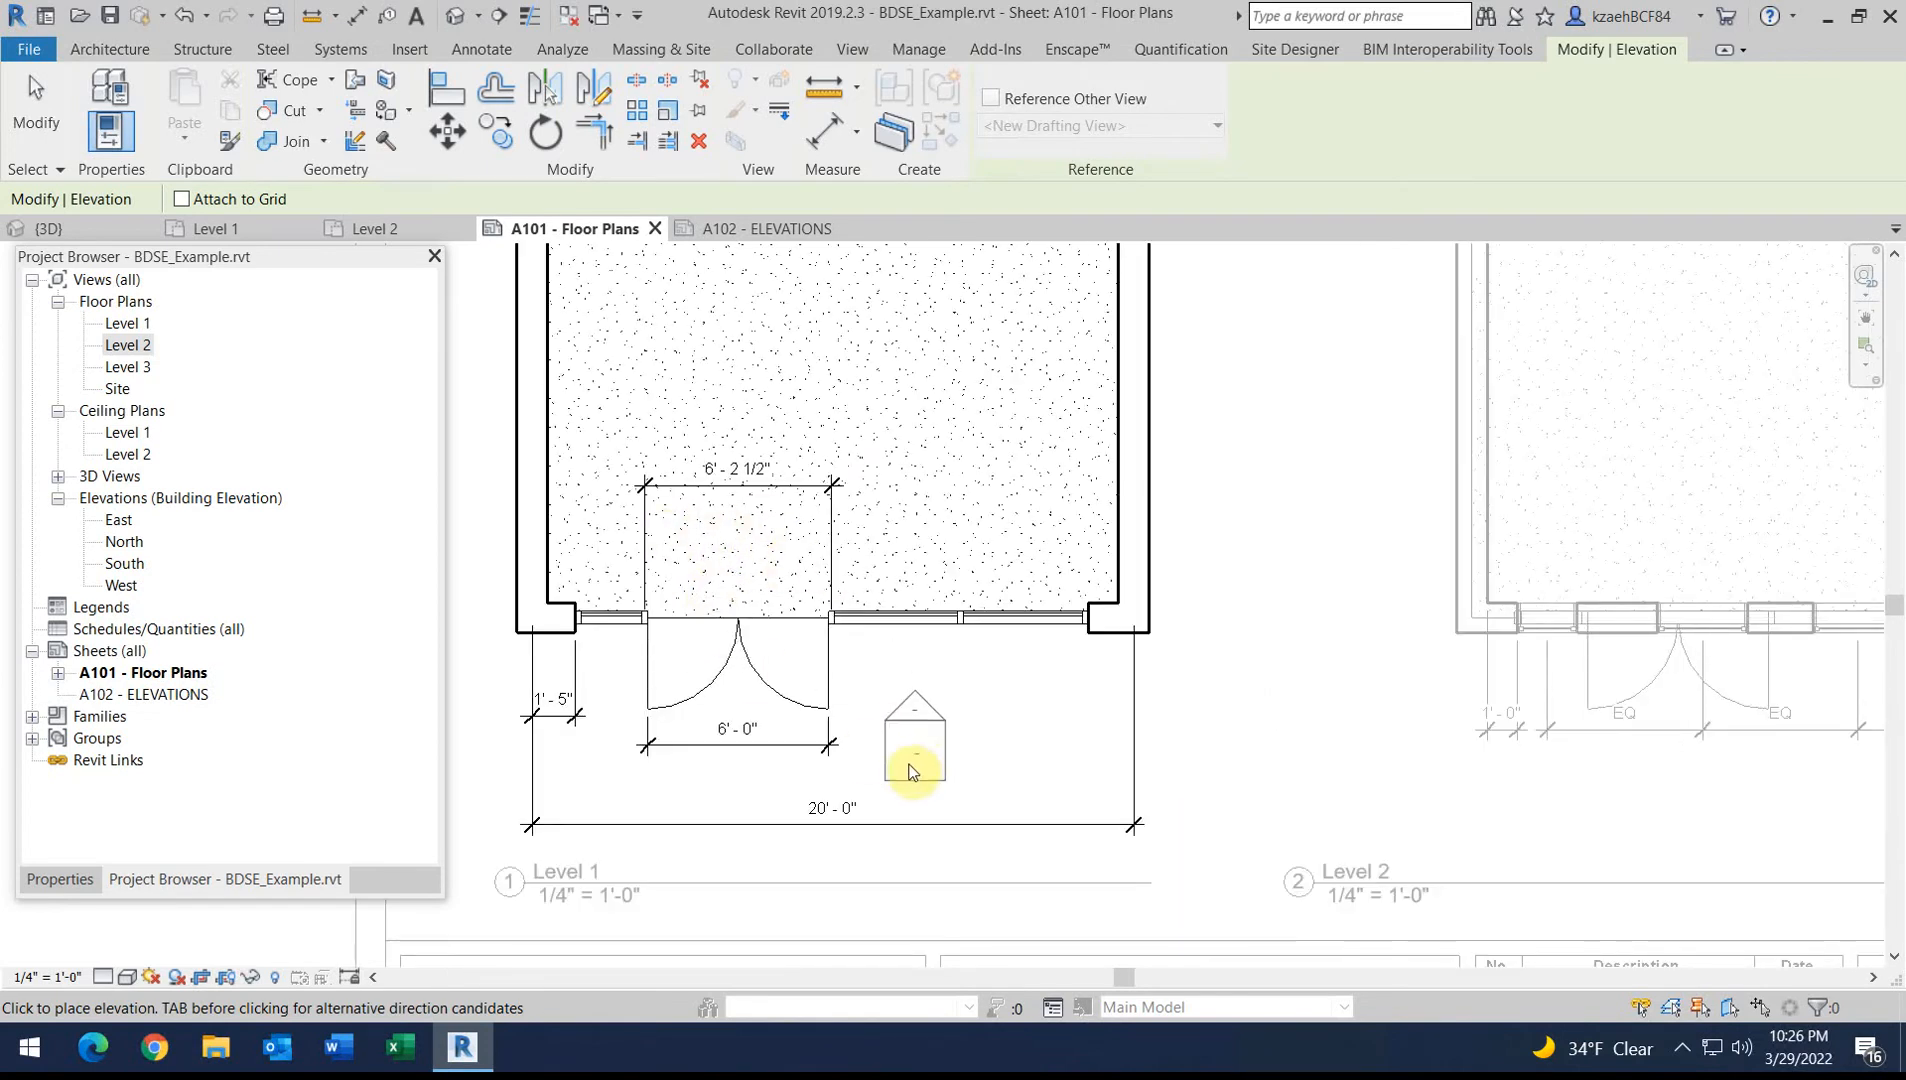
{"action": "left_click", "coordinate": [900, 764]}
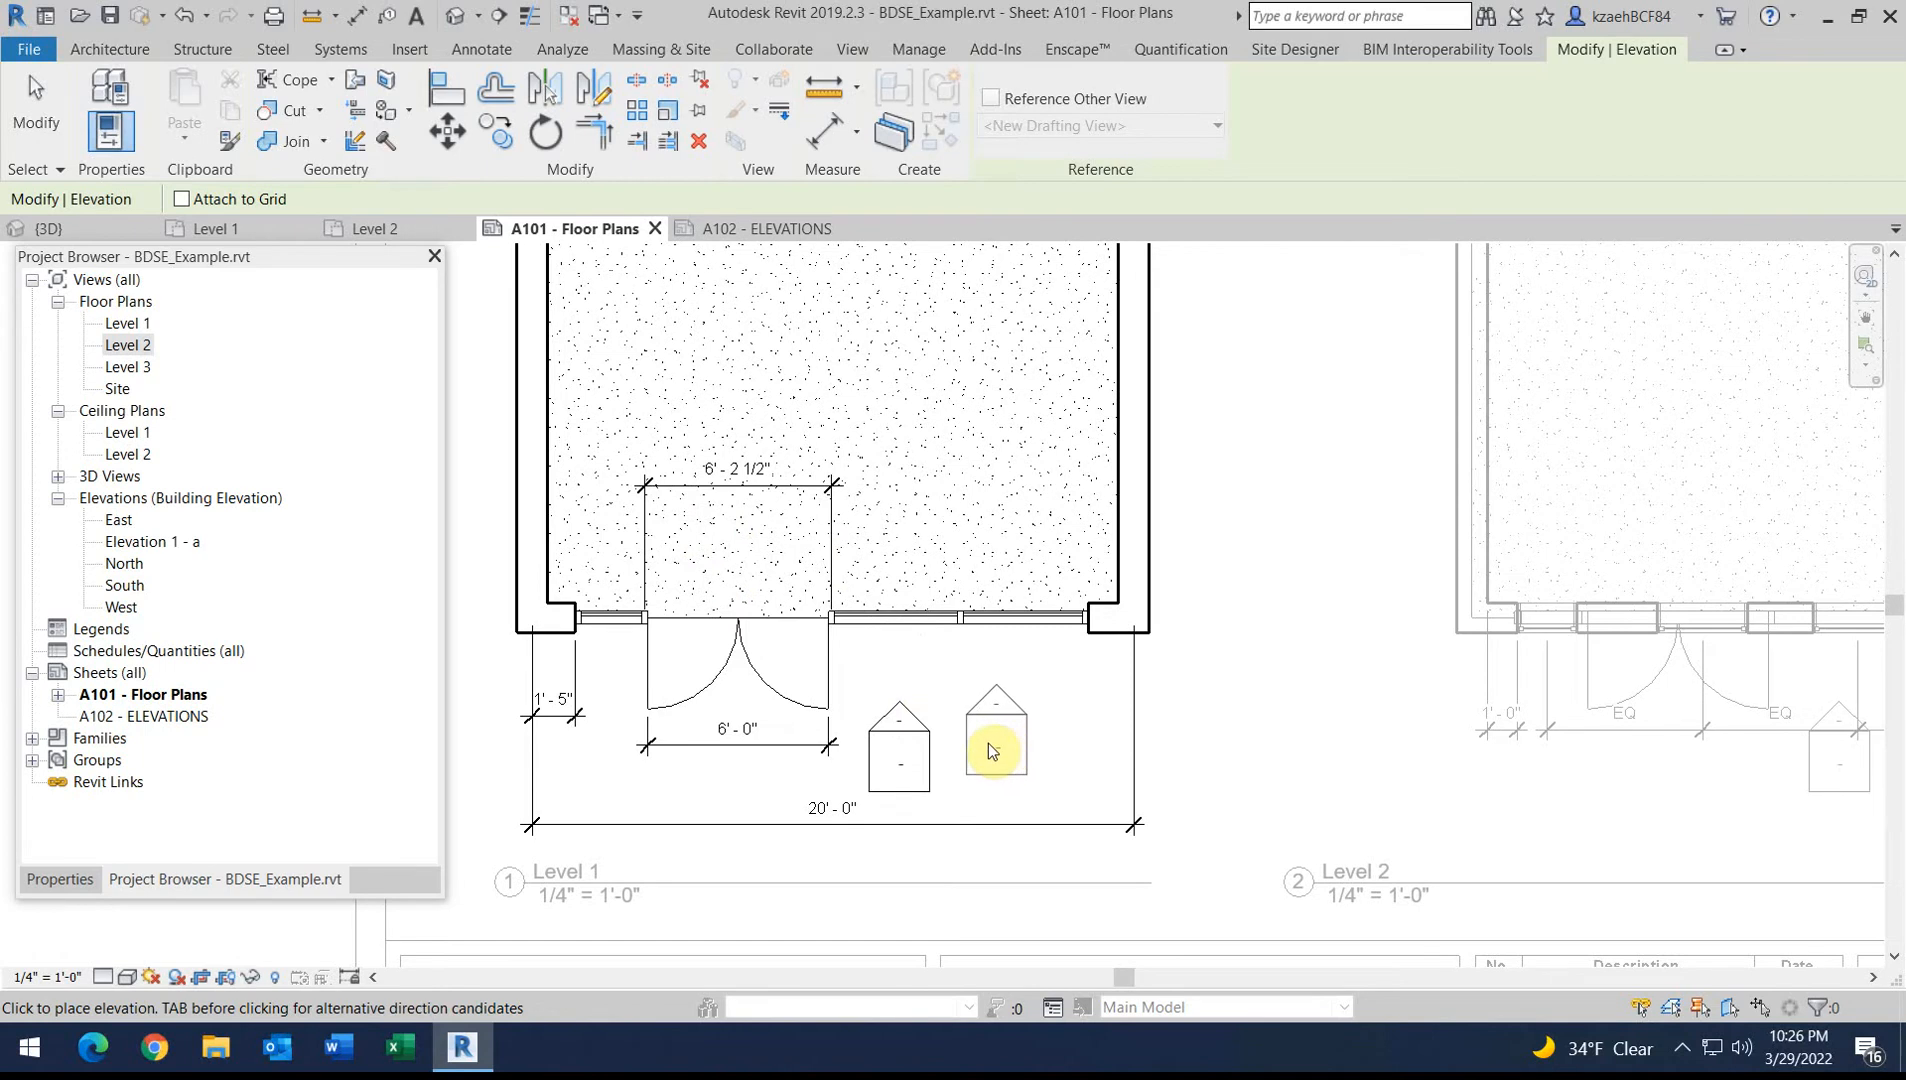
{"action": "key", "text": "Escape"}
Select the new marker's elevation view and shorten both ends of its extent line to just beyond the building's side walls
{"action": "left_click", "coordinate": [915, 723]}
{"action": "scroll", "coordinate": [920, 730], "scroll_direction": "down", "scroll_amount": 2}
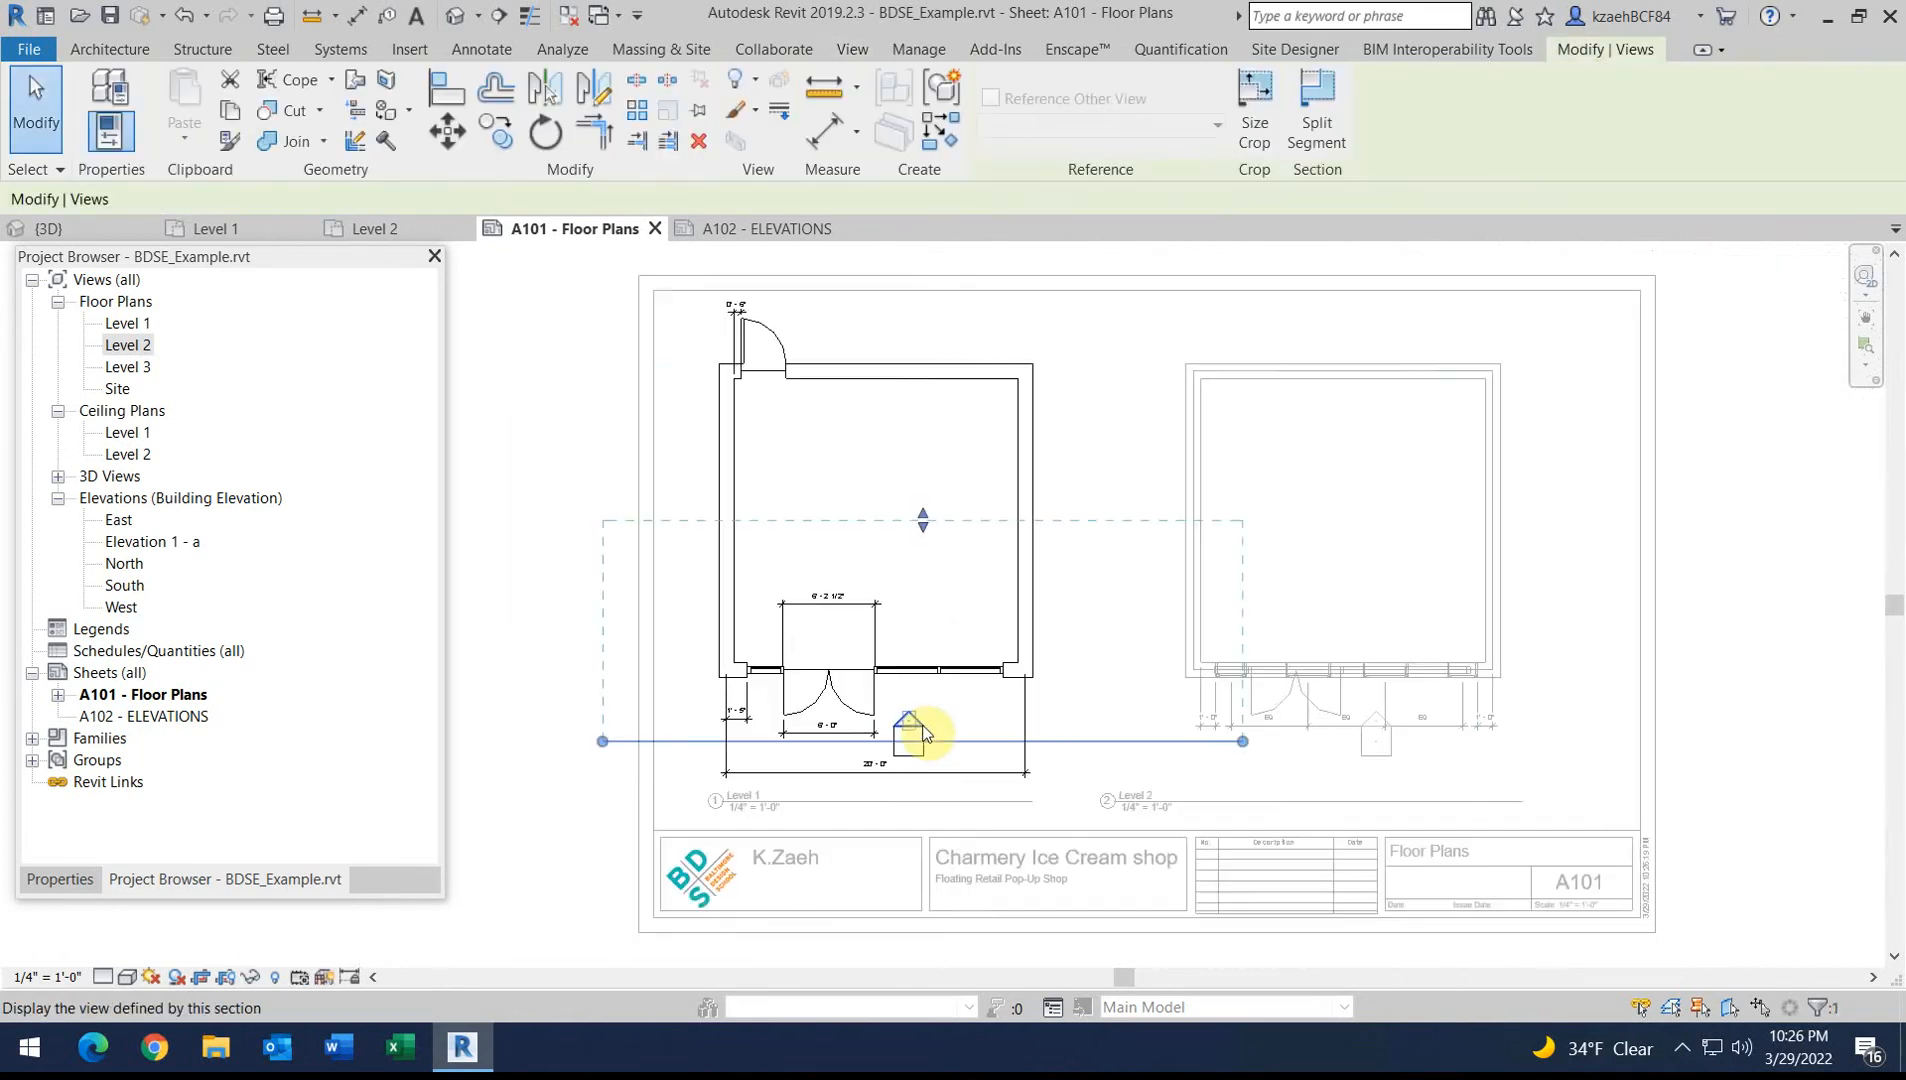
{"action": "scroll", "coordinate": [866, 721], "scroll_direction": "up", "scroll_amount": 2}
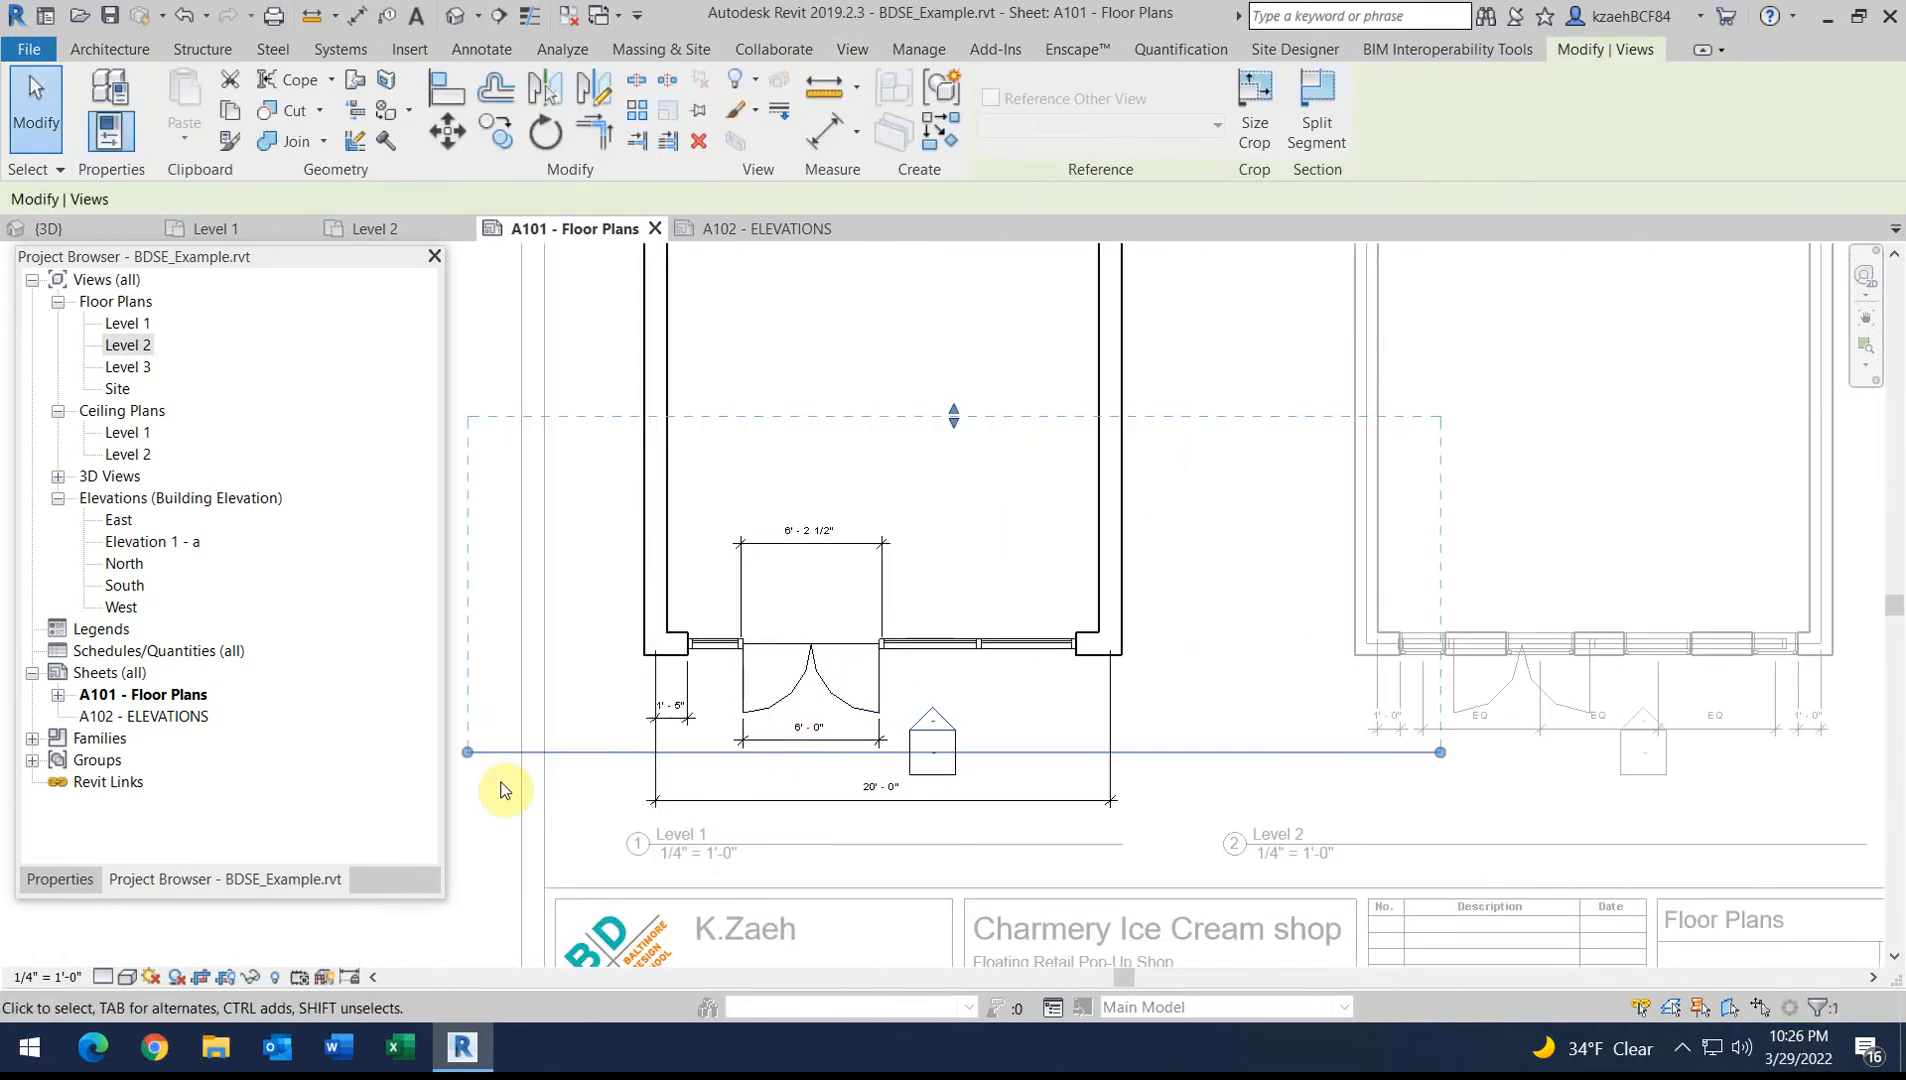
{"action": "left_click", "coordinate": [990, 831]}
{"action": "left_click", "coordinate": [952, 718]}
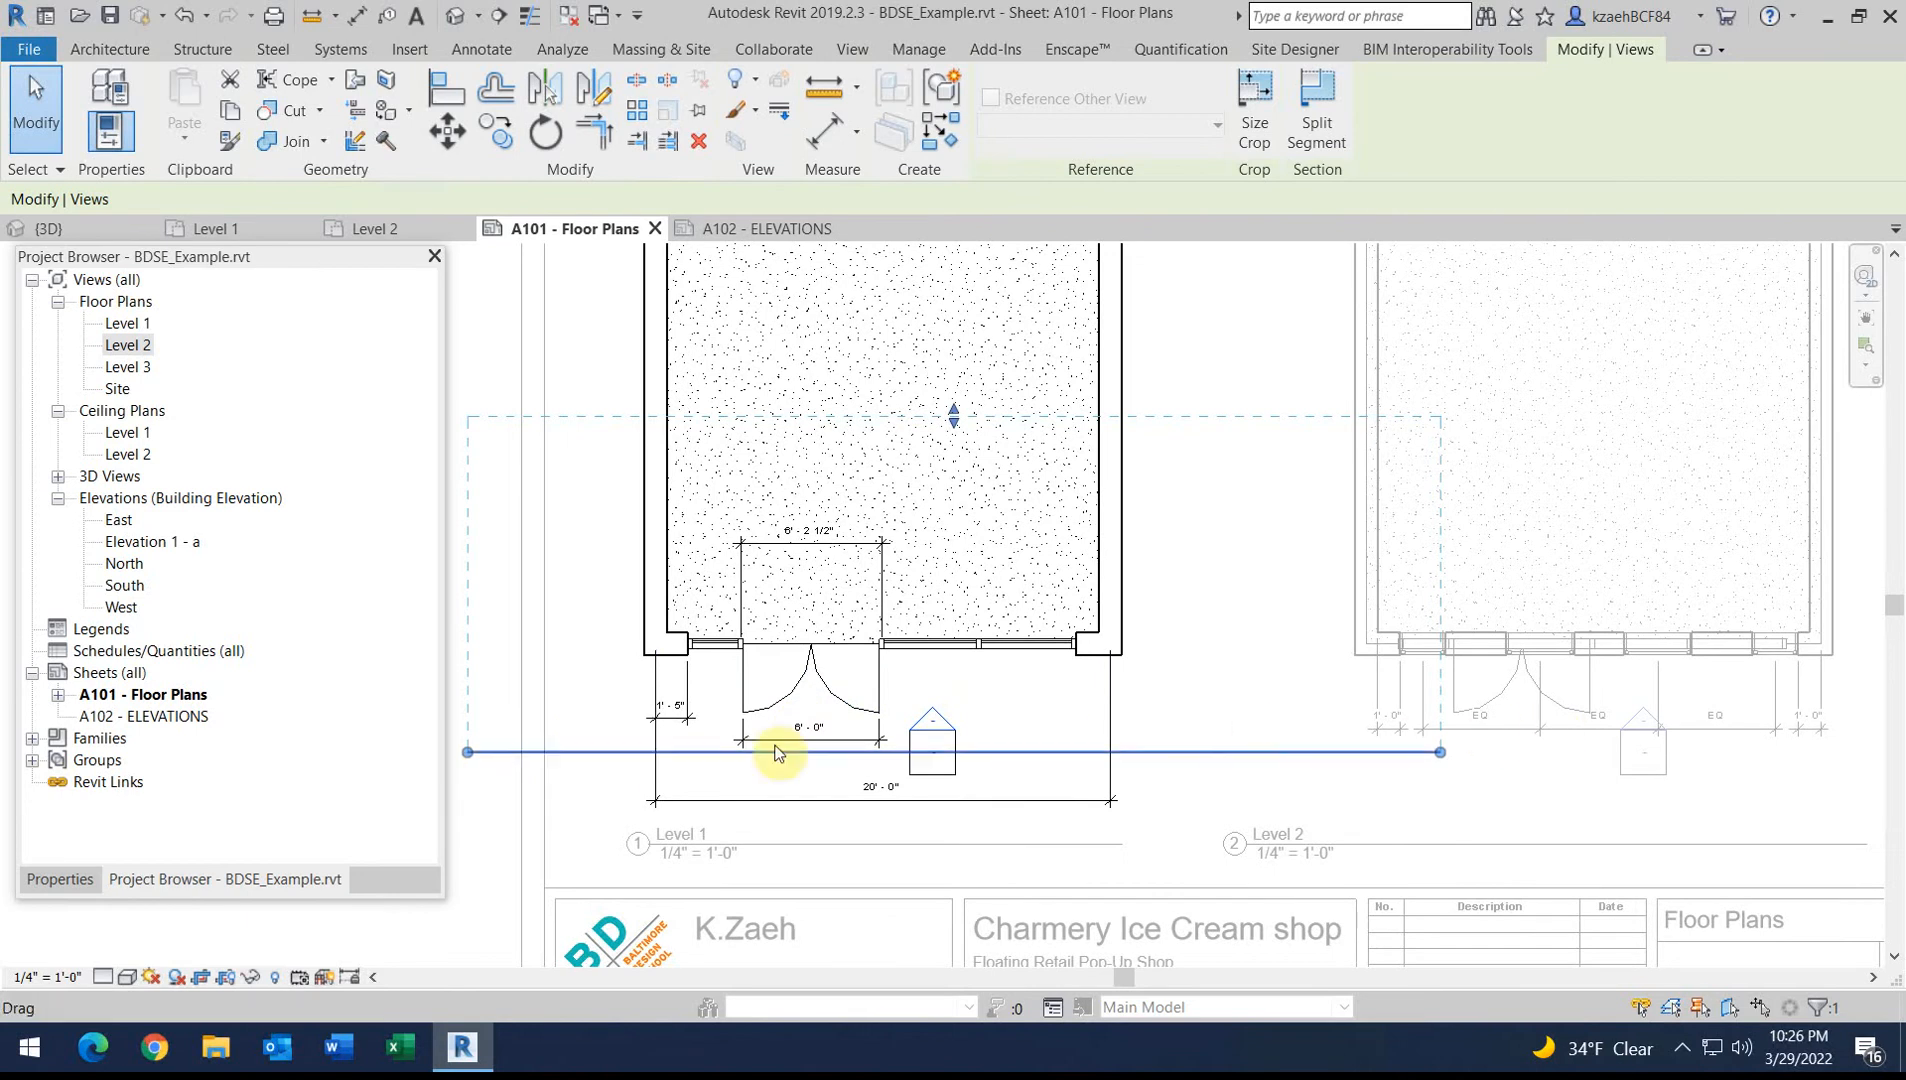
{"action": "left_click_drag", "start_coordinate": [470, 752], "coordinate": [611, 752]}
{"action": "left_click_drag", "start_coordinate": [1440, 752], "coordinate": [1142, 752]}
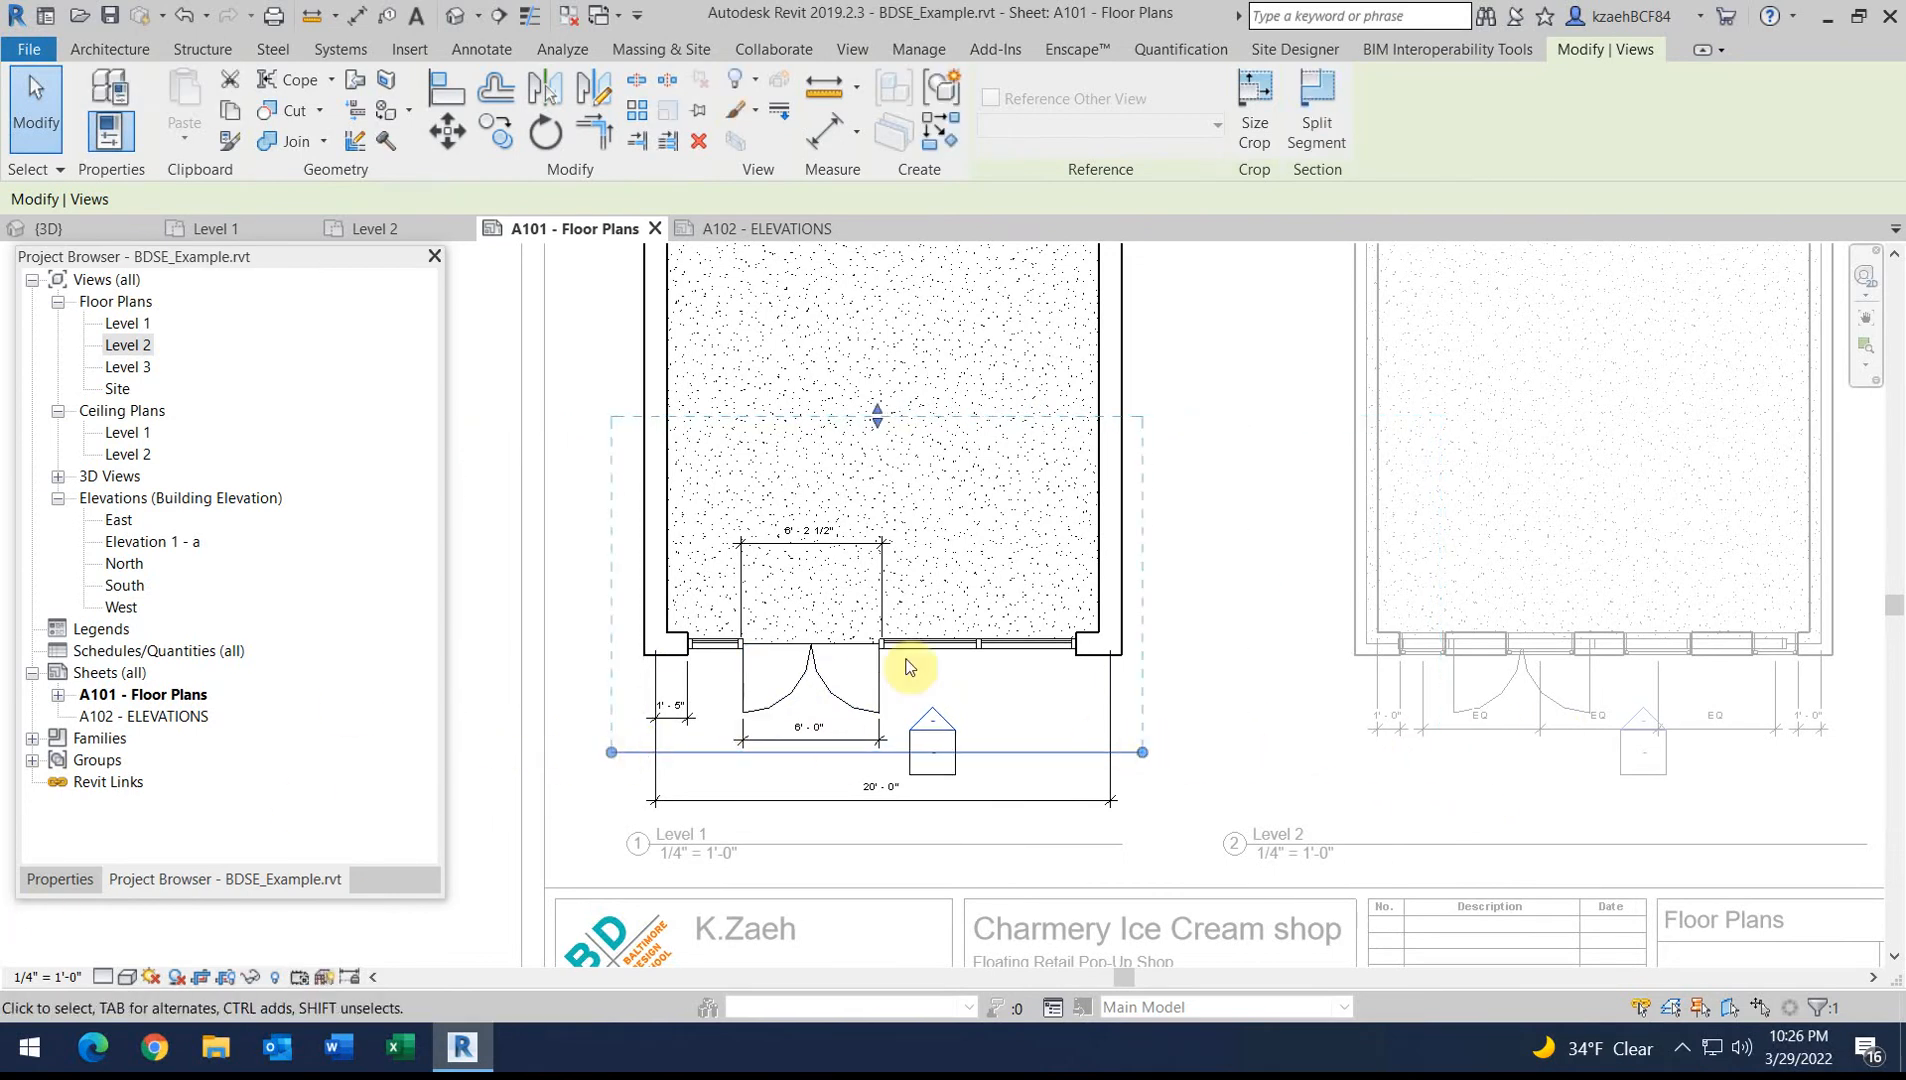
Rename the selected elevation view to FRONT ELEVATION
{"action": "left_click", "coordinate": [52, 879]}
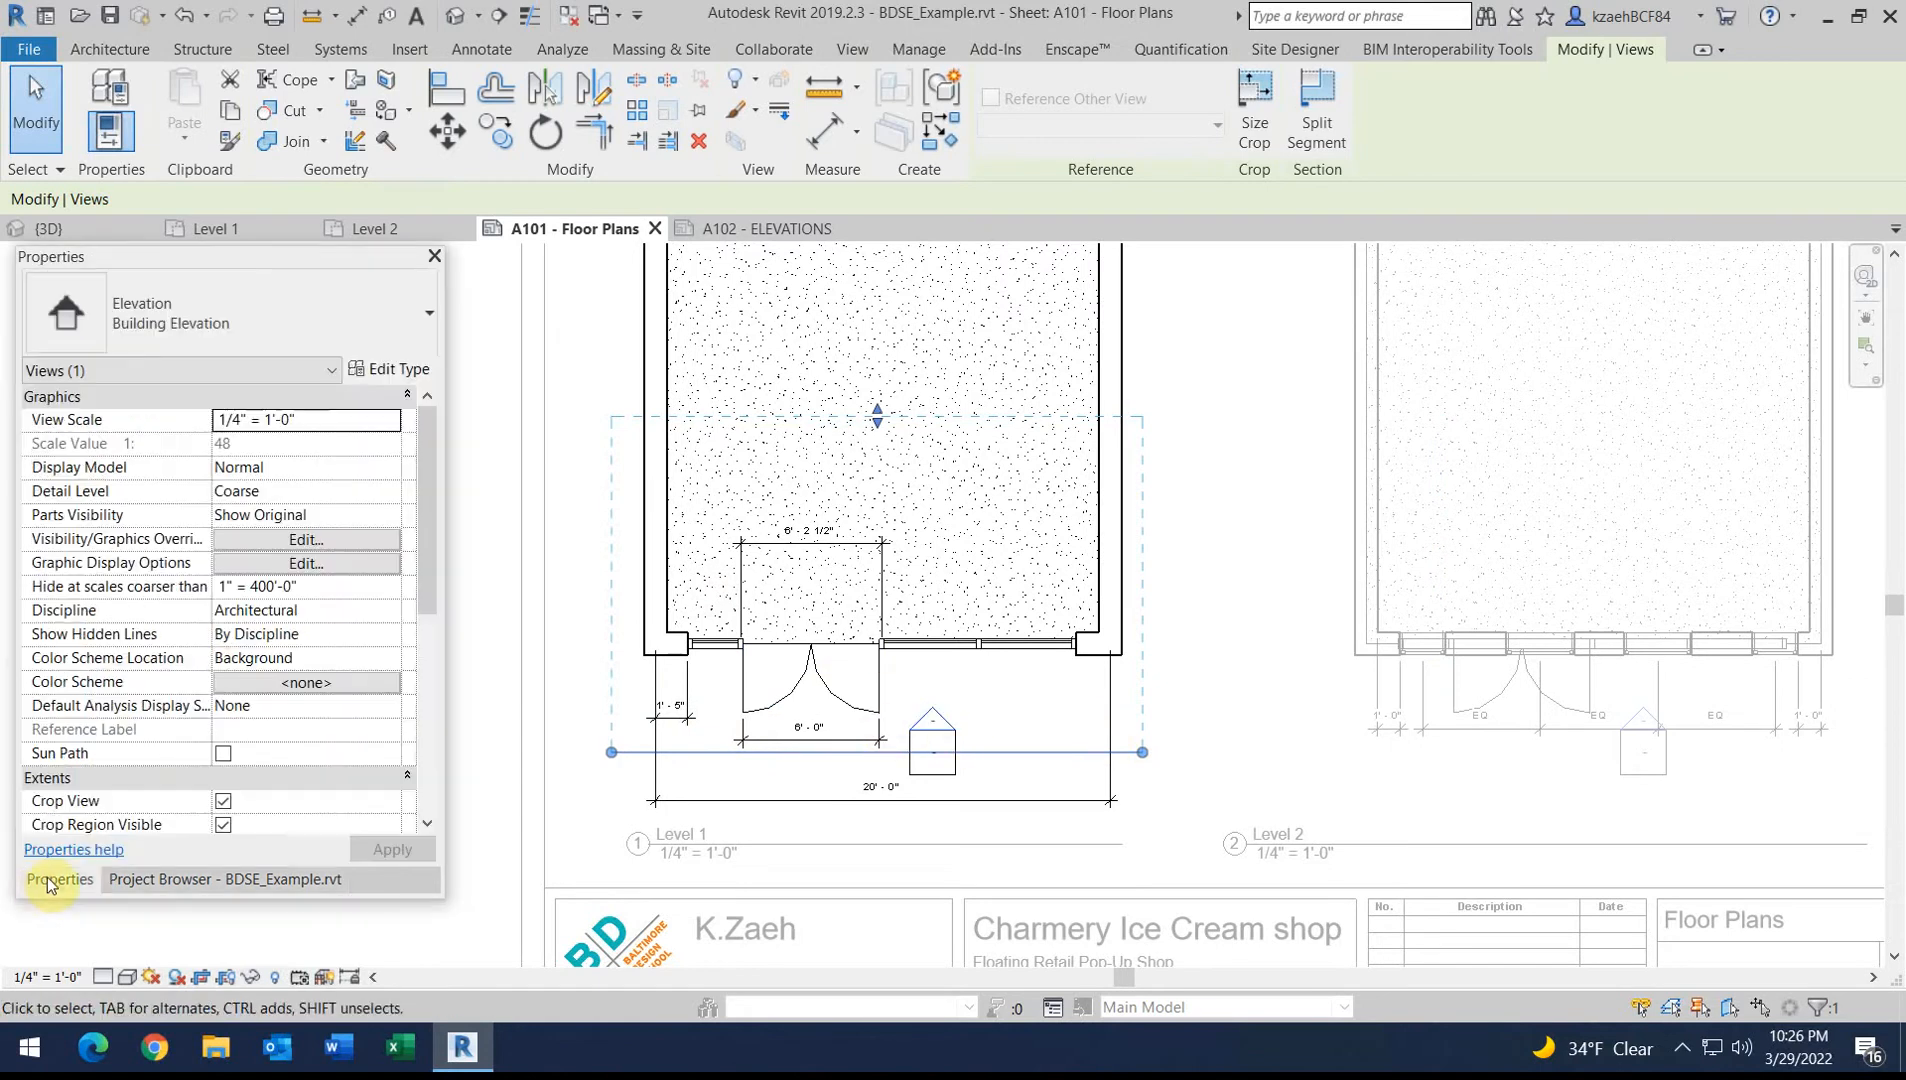
{"action": "left_click_drag", "start_coordinate": [433, 475], "coordinate": [280, 622]}
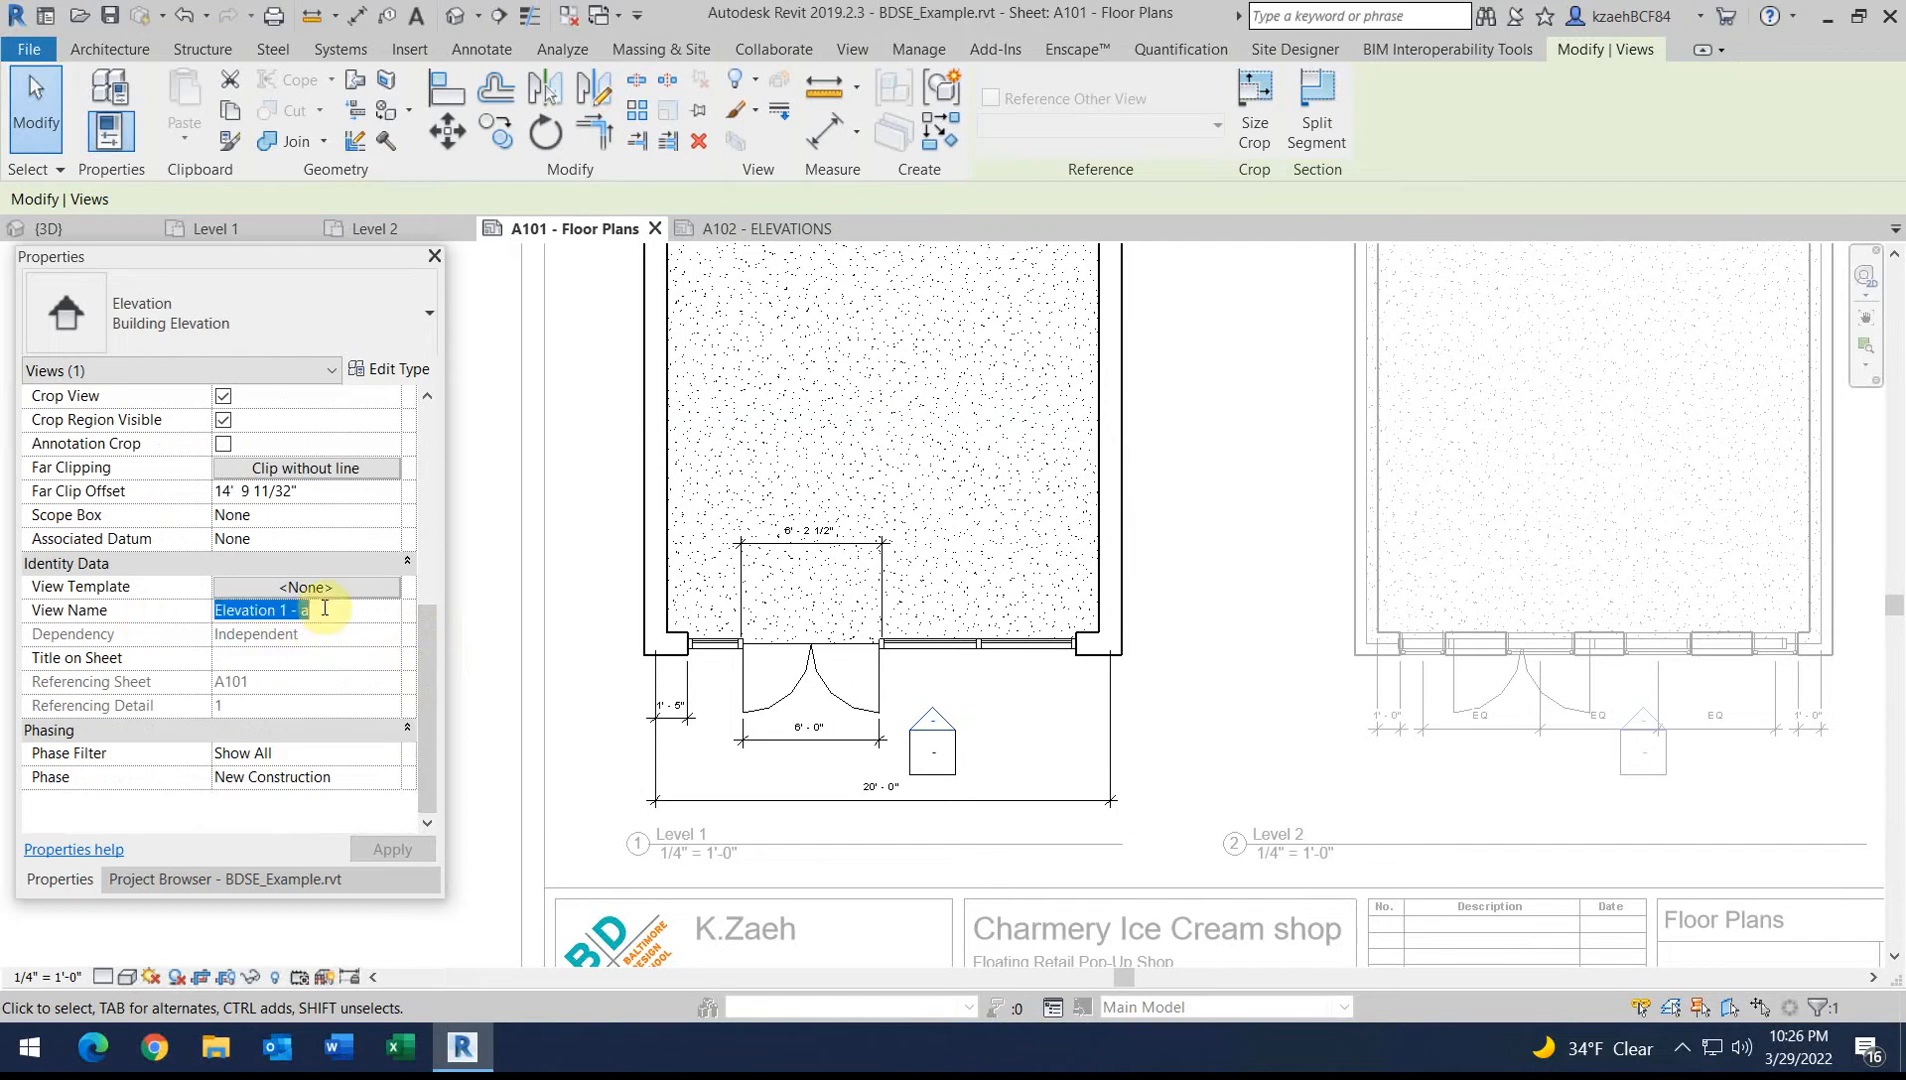
{"action": "type", "text": "FRONT ELEVATION"}
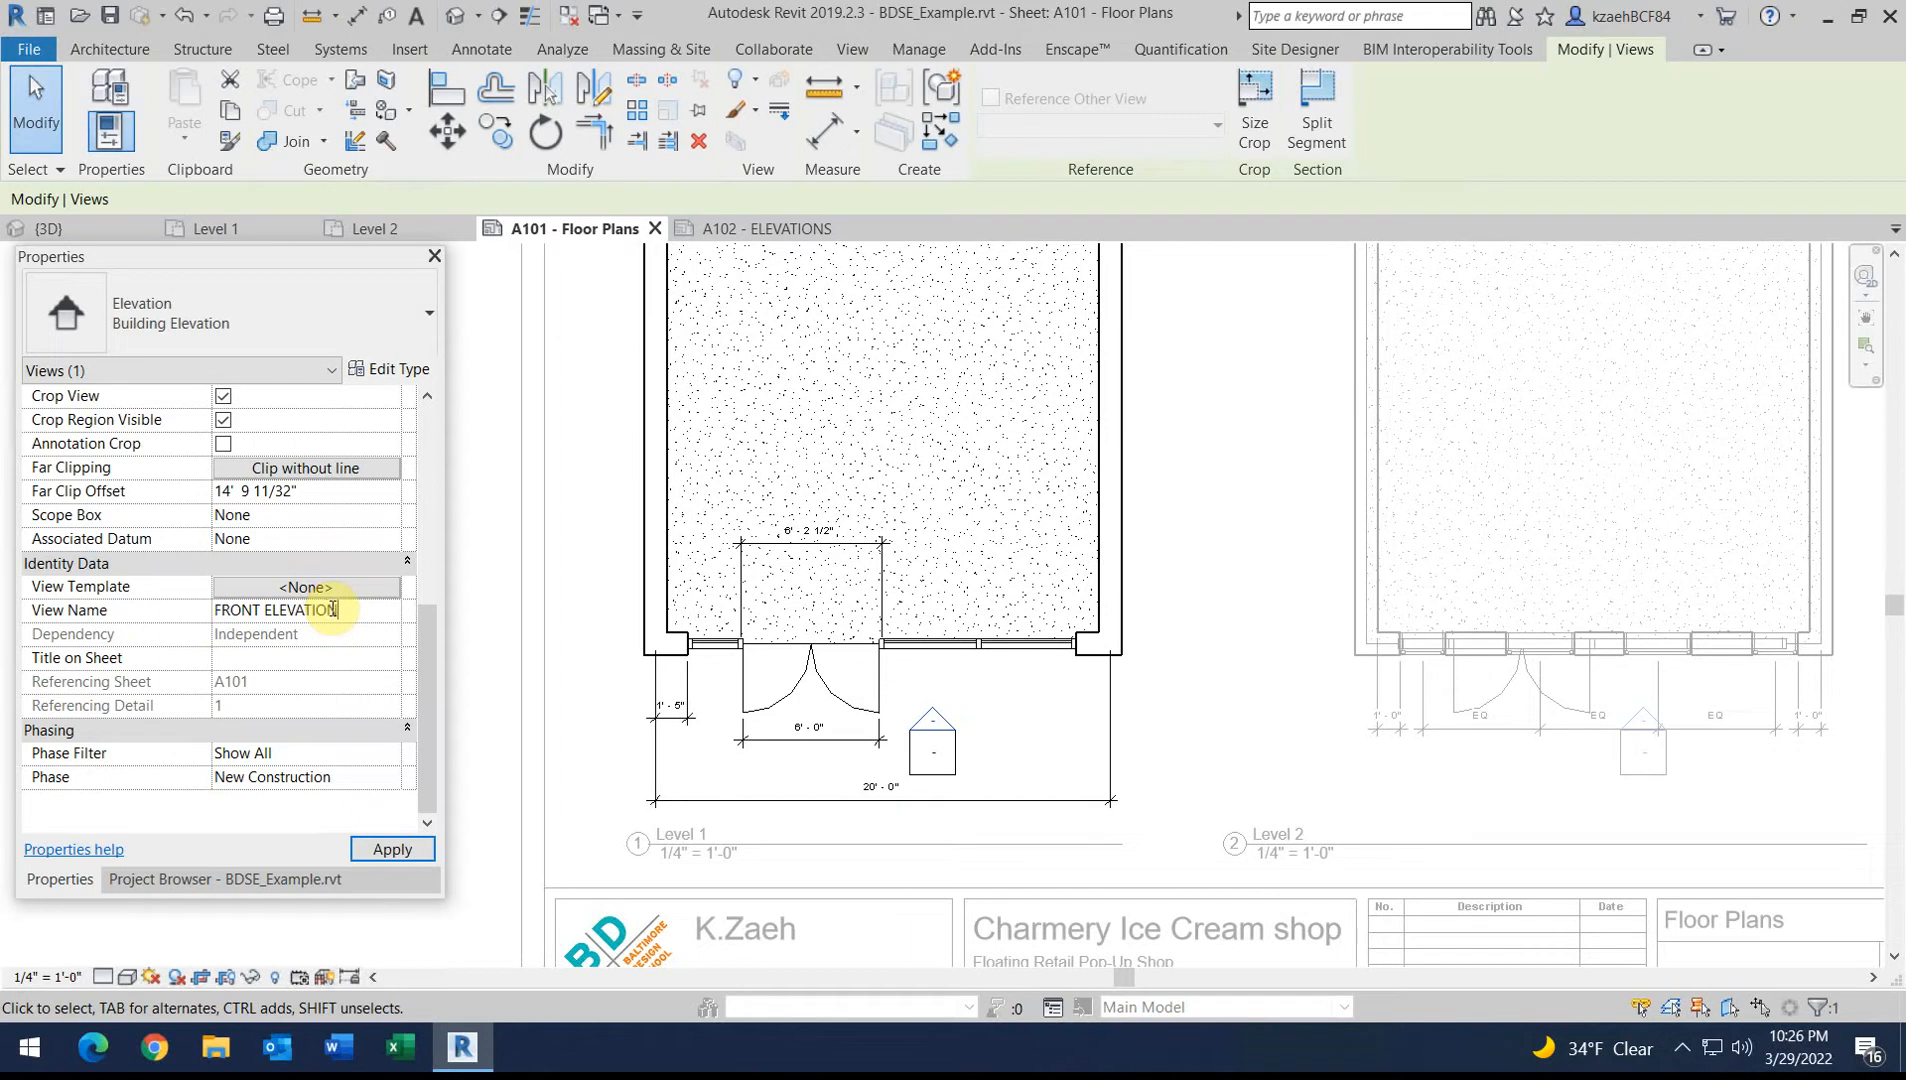
{"action": "left_click", "coordinate": [392, 849]}
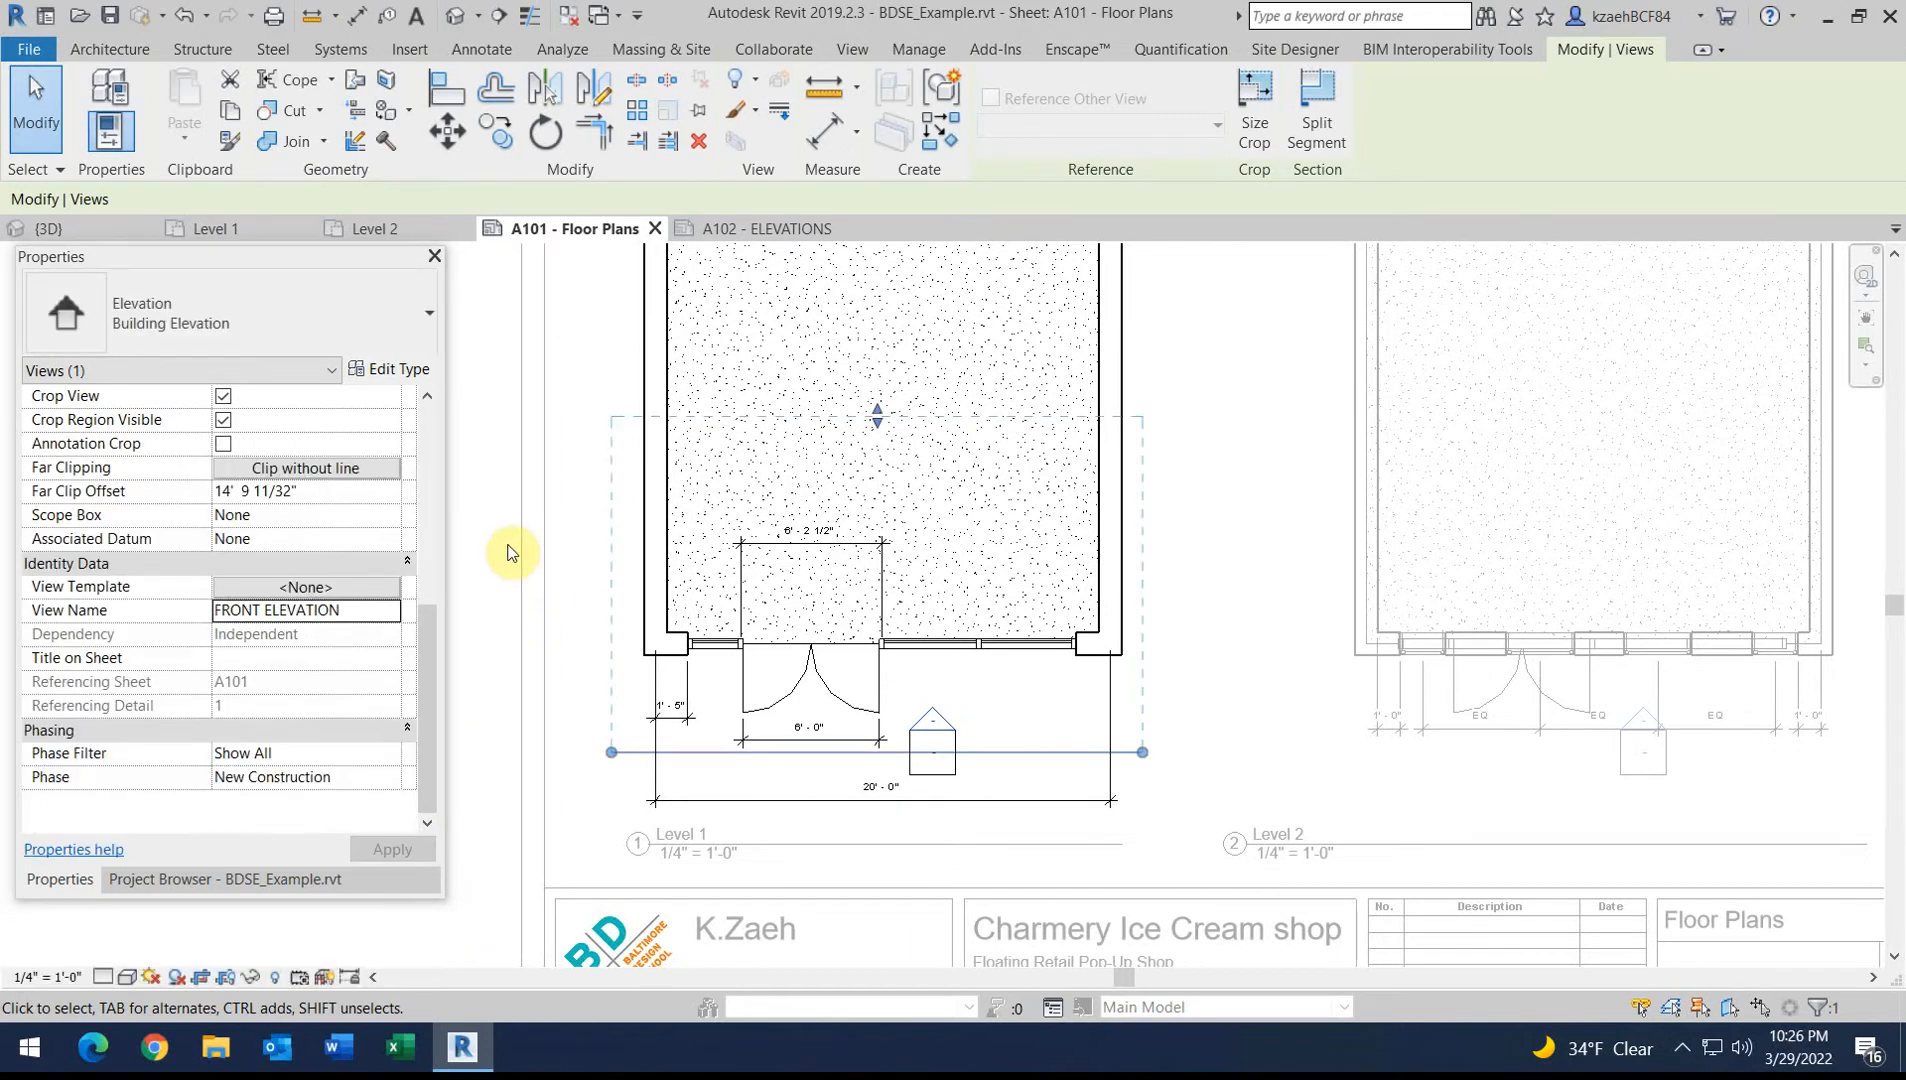
Deactivate the Level 1 view and switch to the A102 - ELEVATIONS sheet
{"action": "left_click", "coordinate": [510, 544]}
{"action": "scroll", "coordinate": [1072, 557], "scroll_direction": "down", "scroll_amount": 3}
{"action": "right_click", "coordinate": [1099, 567]}
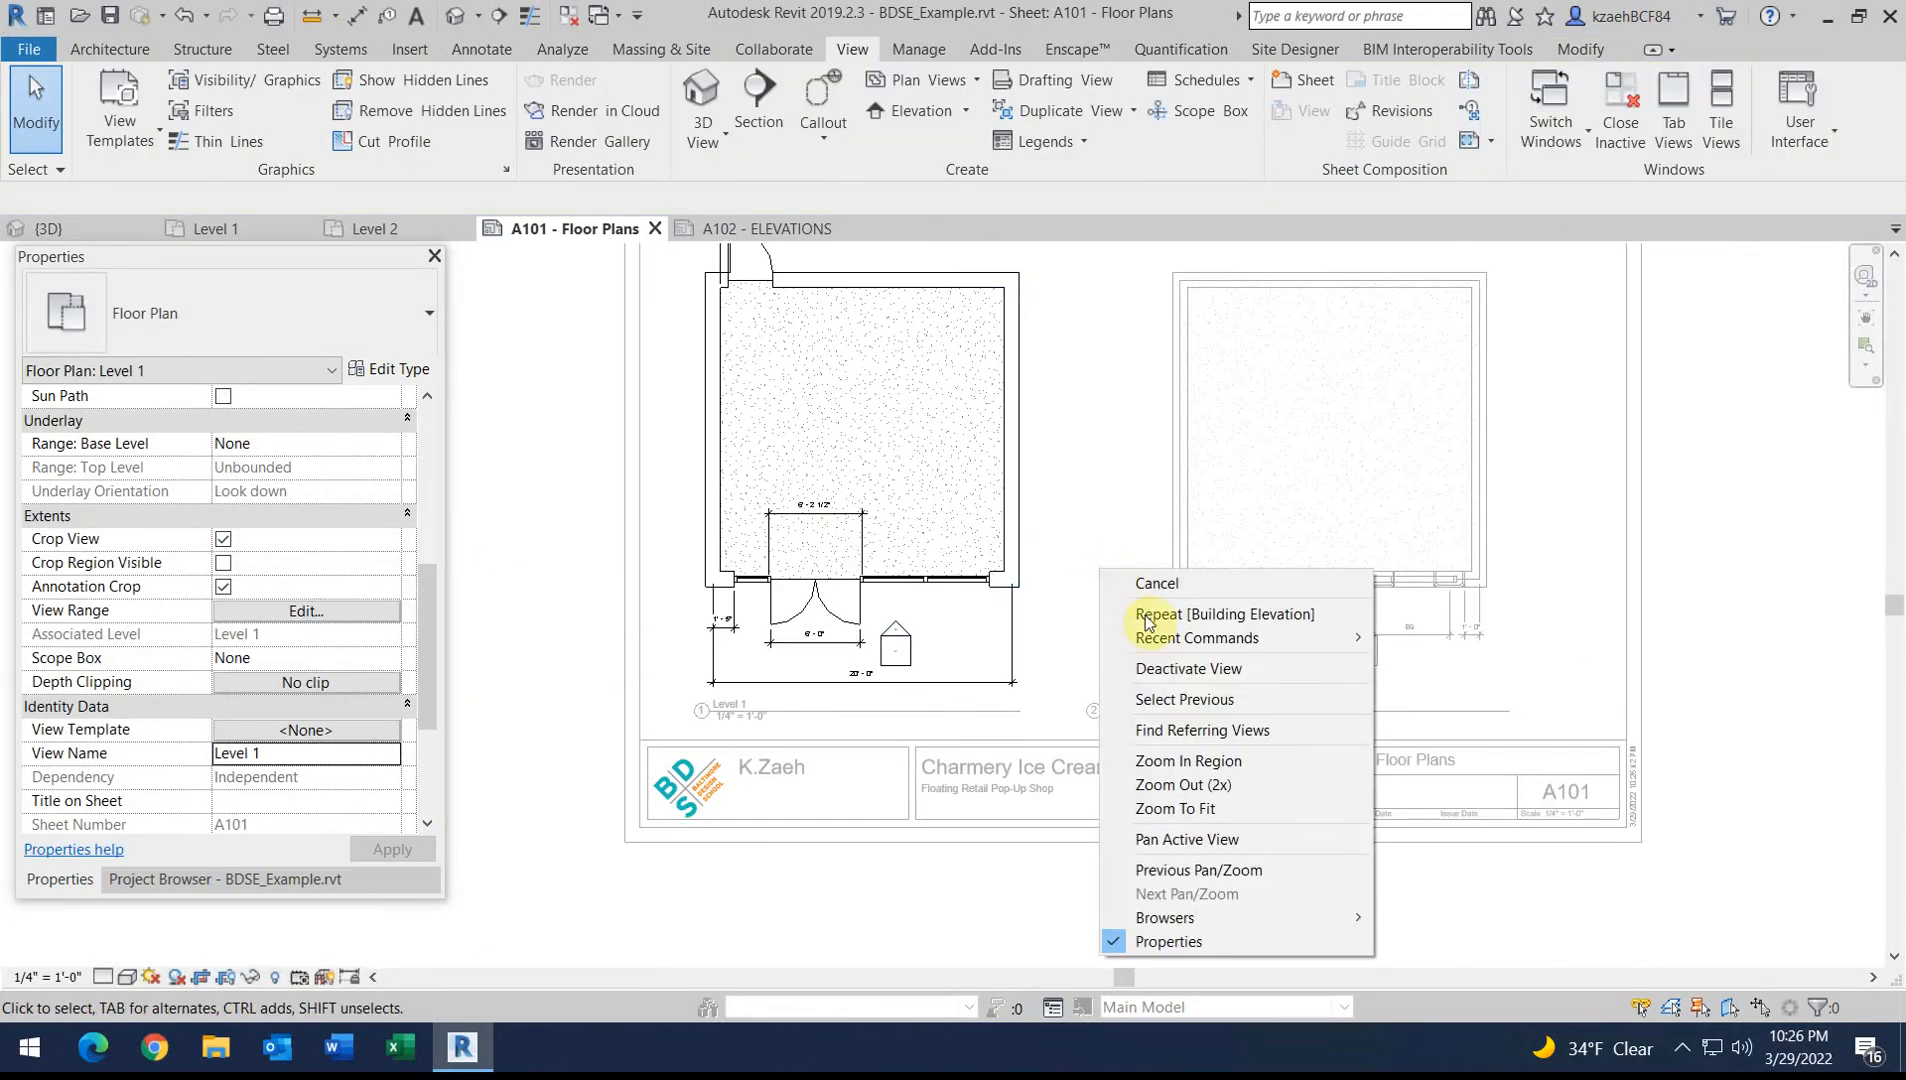
{"action": "left_click", "coordinate": [1175, 669]}
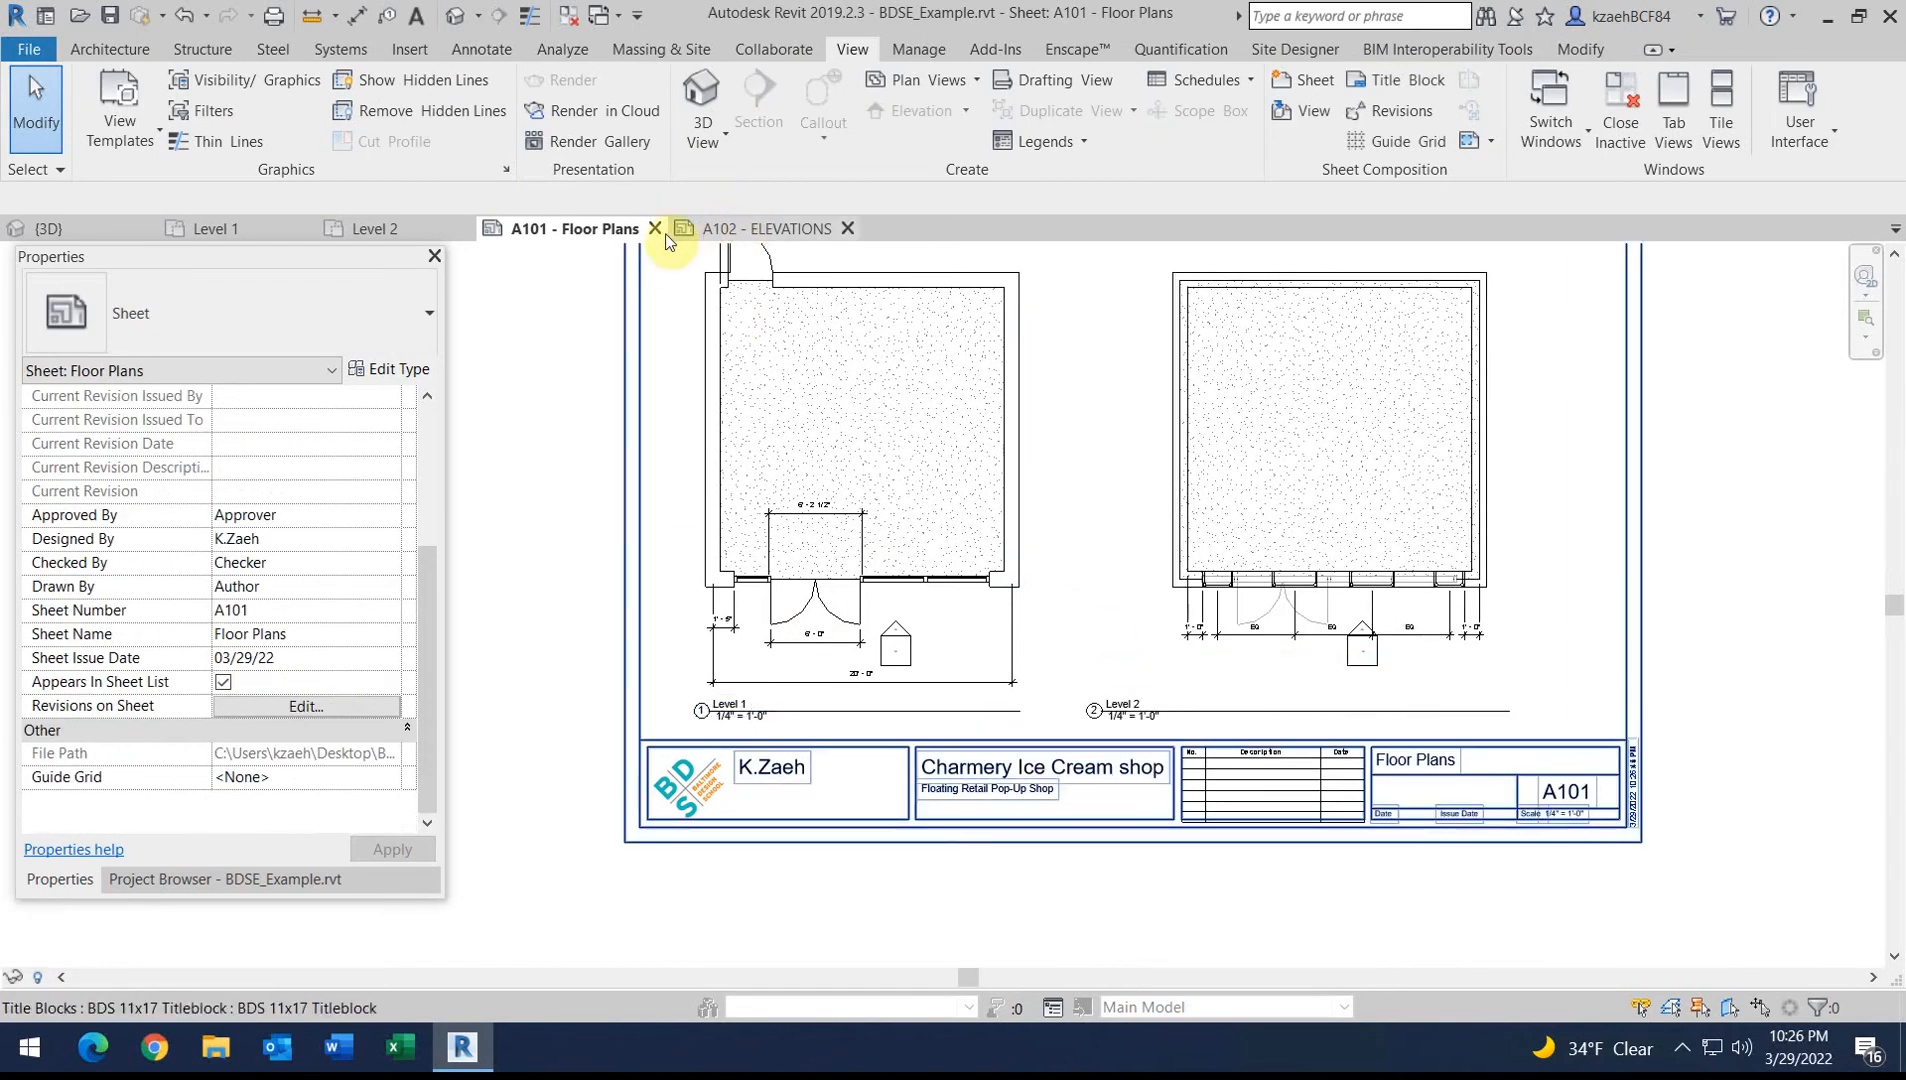
{"action": "left_click", "coordinate": [750, 232]}
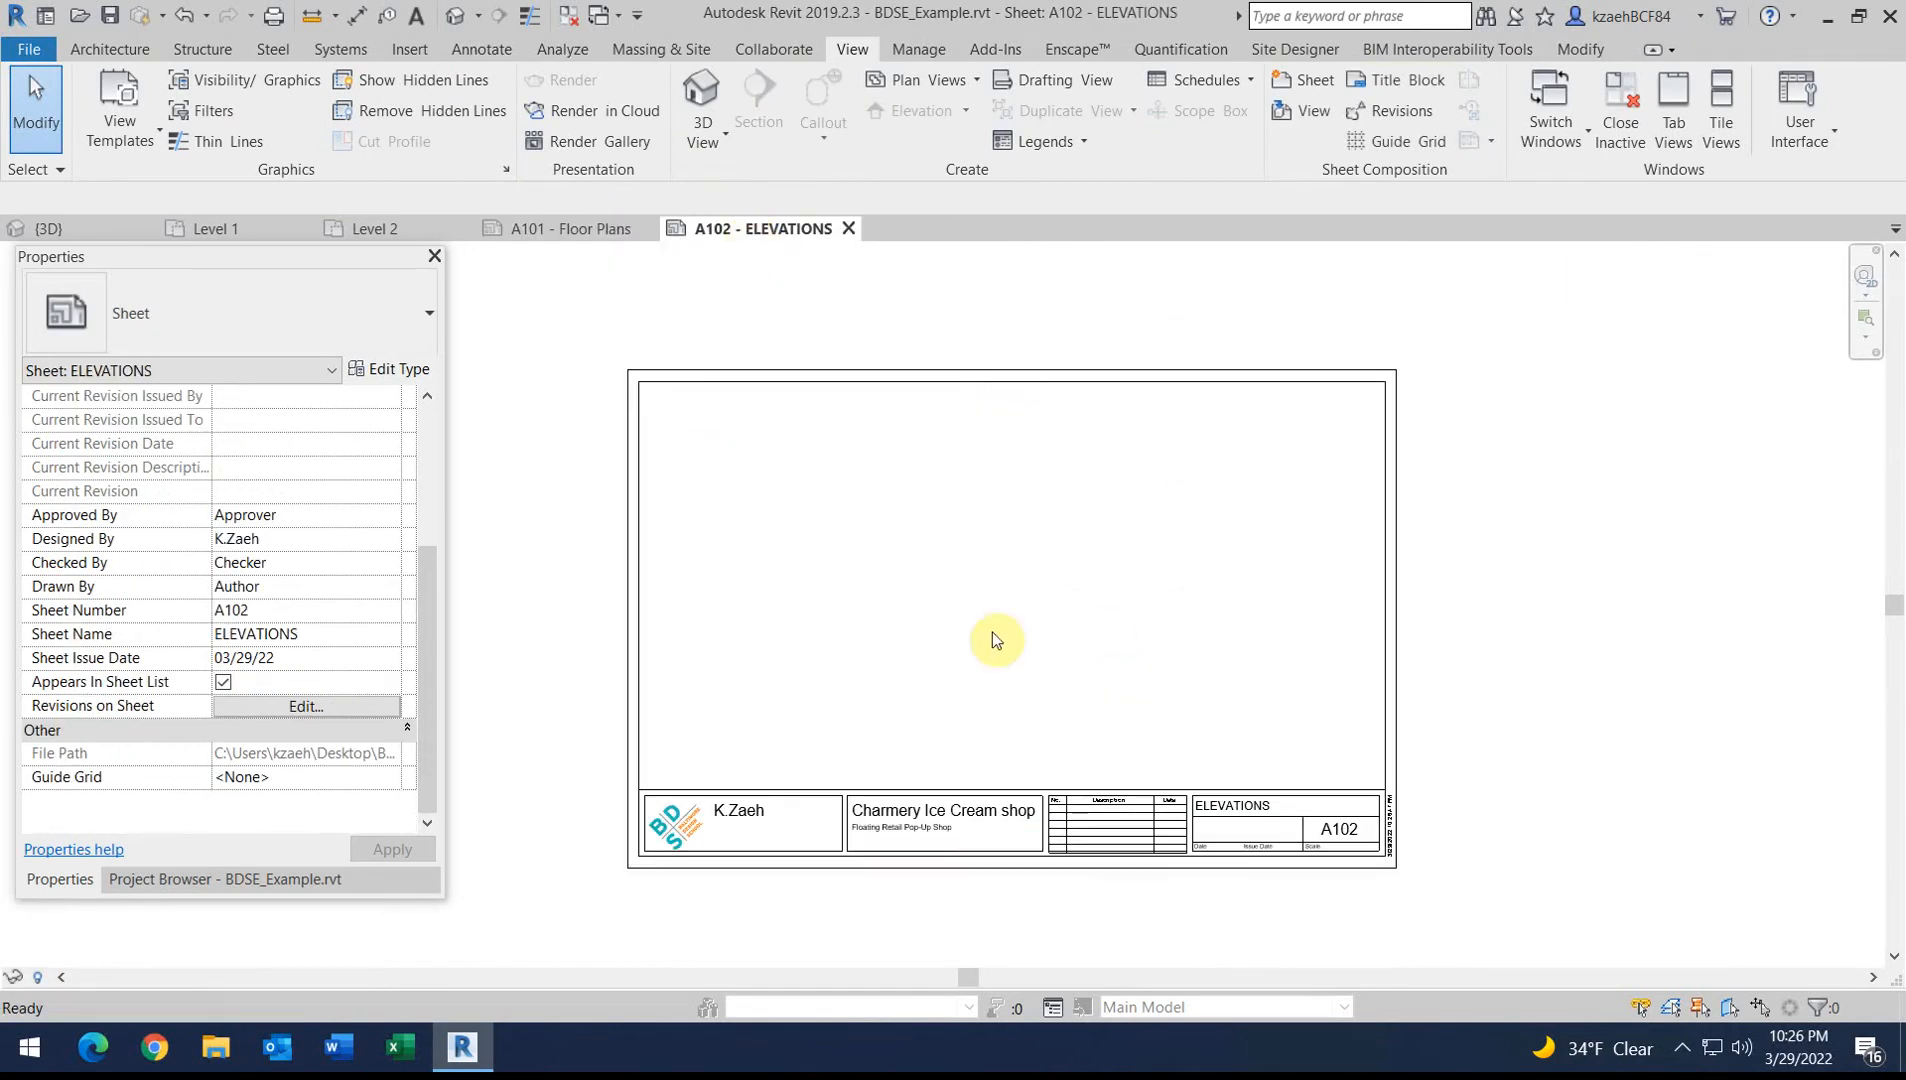
Place the FRONT ELEVATION view on the A102 sheet and shift it close to the sheet's left border
{"action": "left_click", "coordinate": [180, 880]}
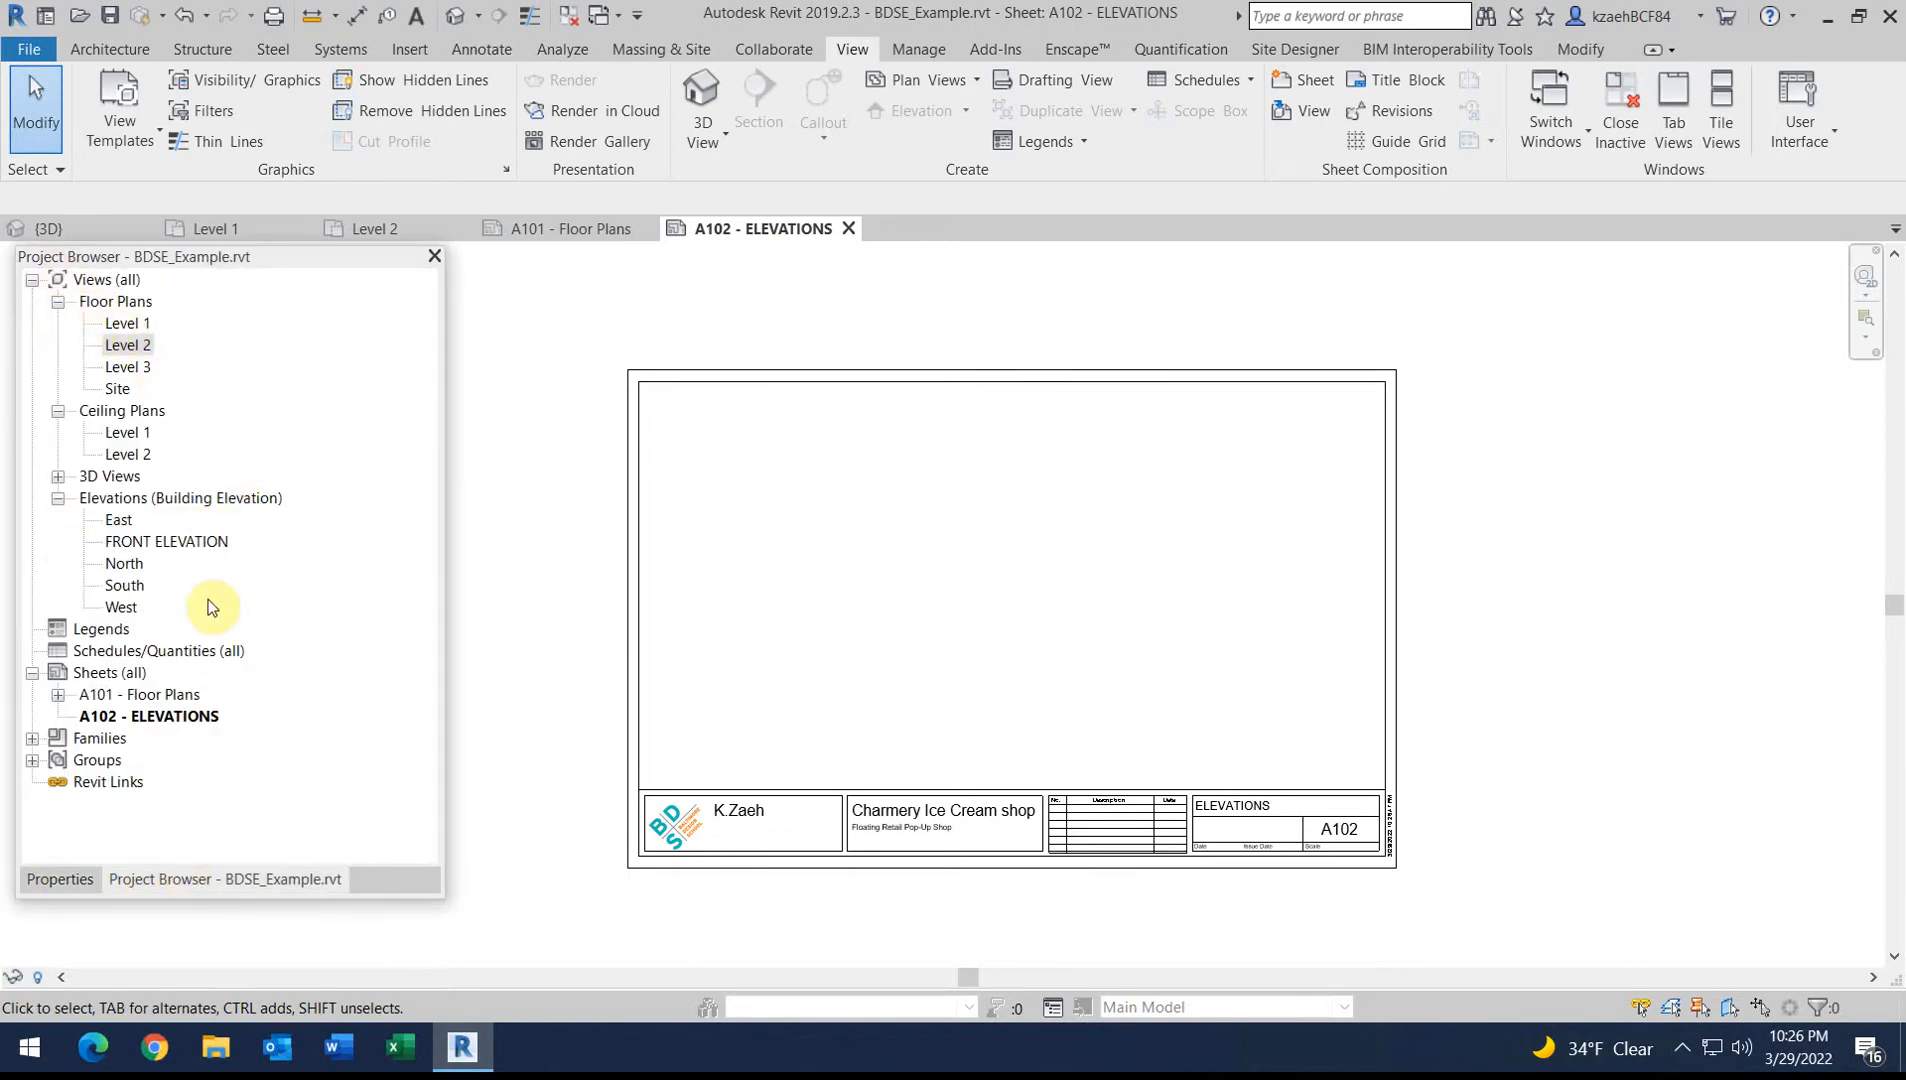
{"action": "left_click", "coordinate": [147, 544]}
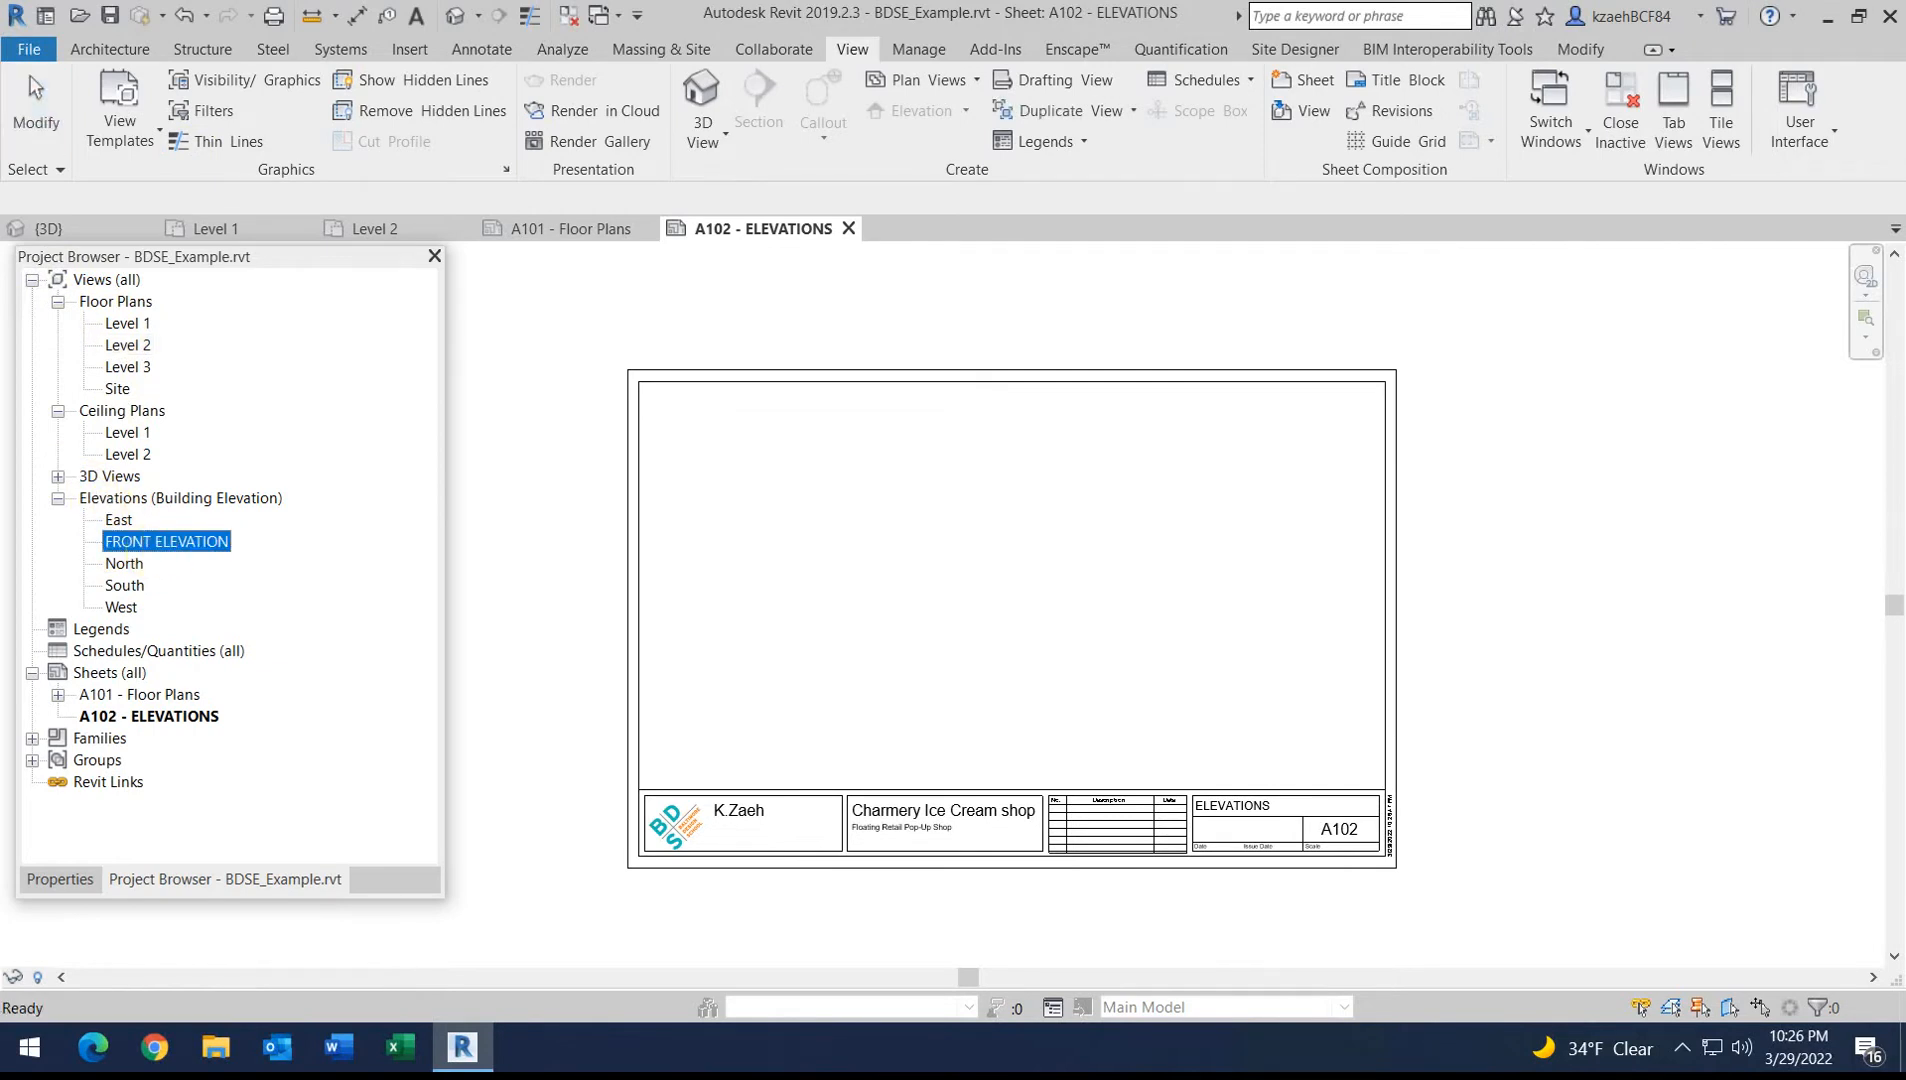
{"action": "left_click_drag", "start_coordinate": [908, 600], "coordinate": [898, 591]}
{"action": "left_click", "coordinate": [898, 591]}
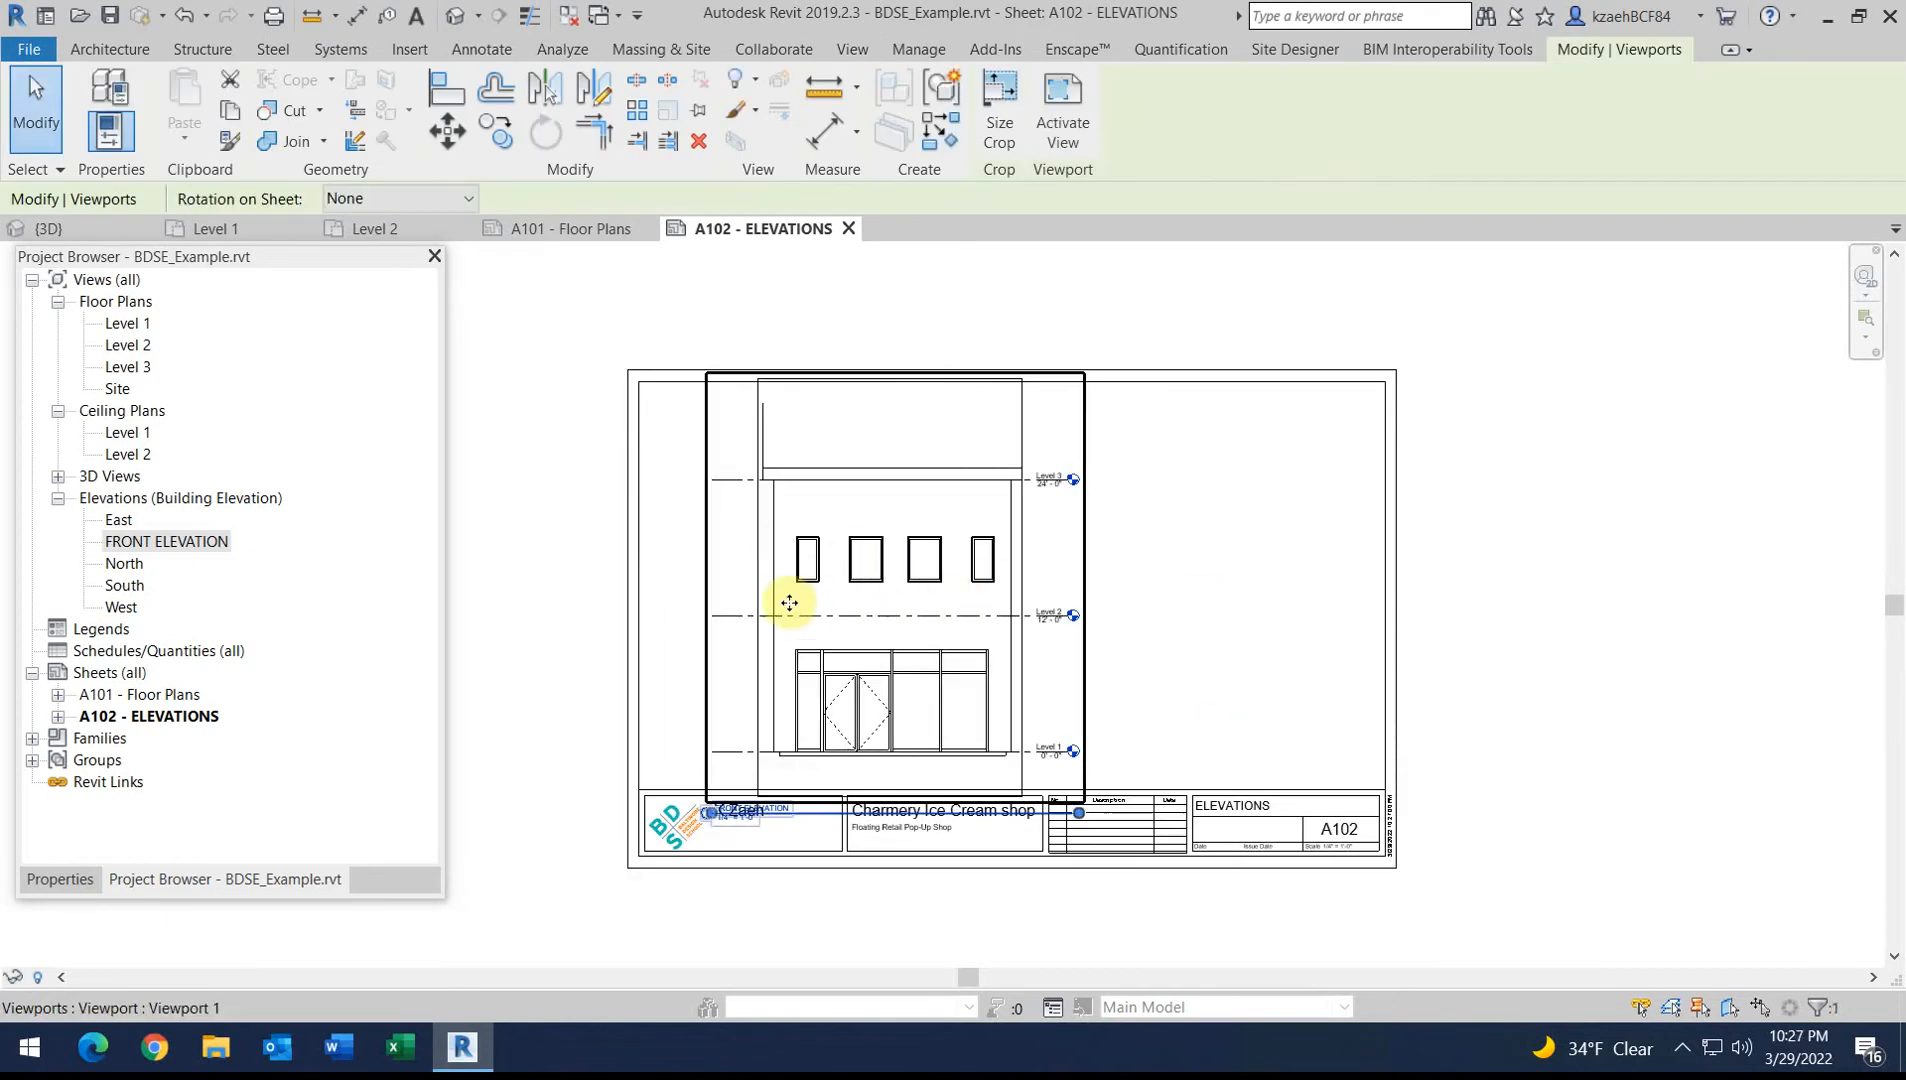
{"action": "scroll", "coordinate": [752, 730], "scroll_direction": "up", "scroll_amount": 2}
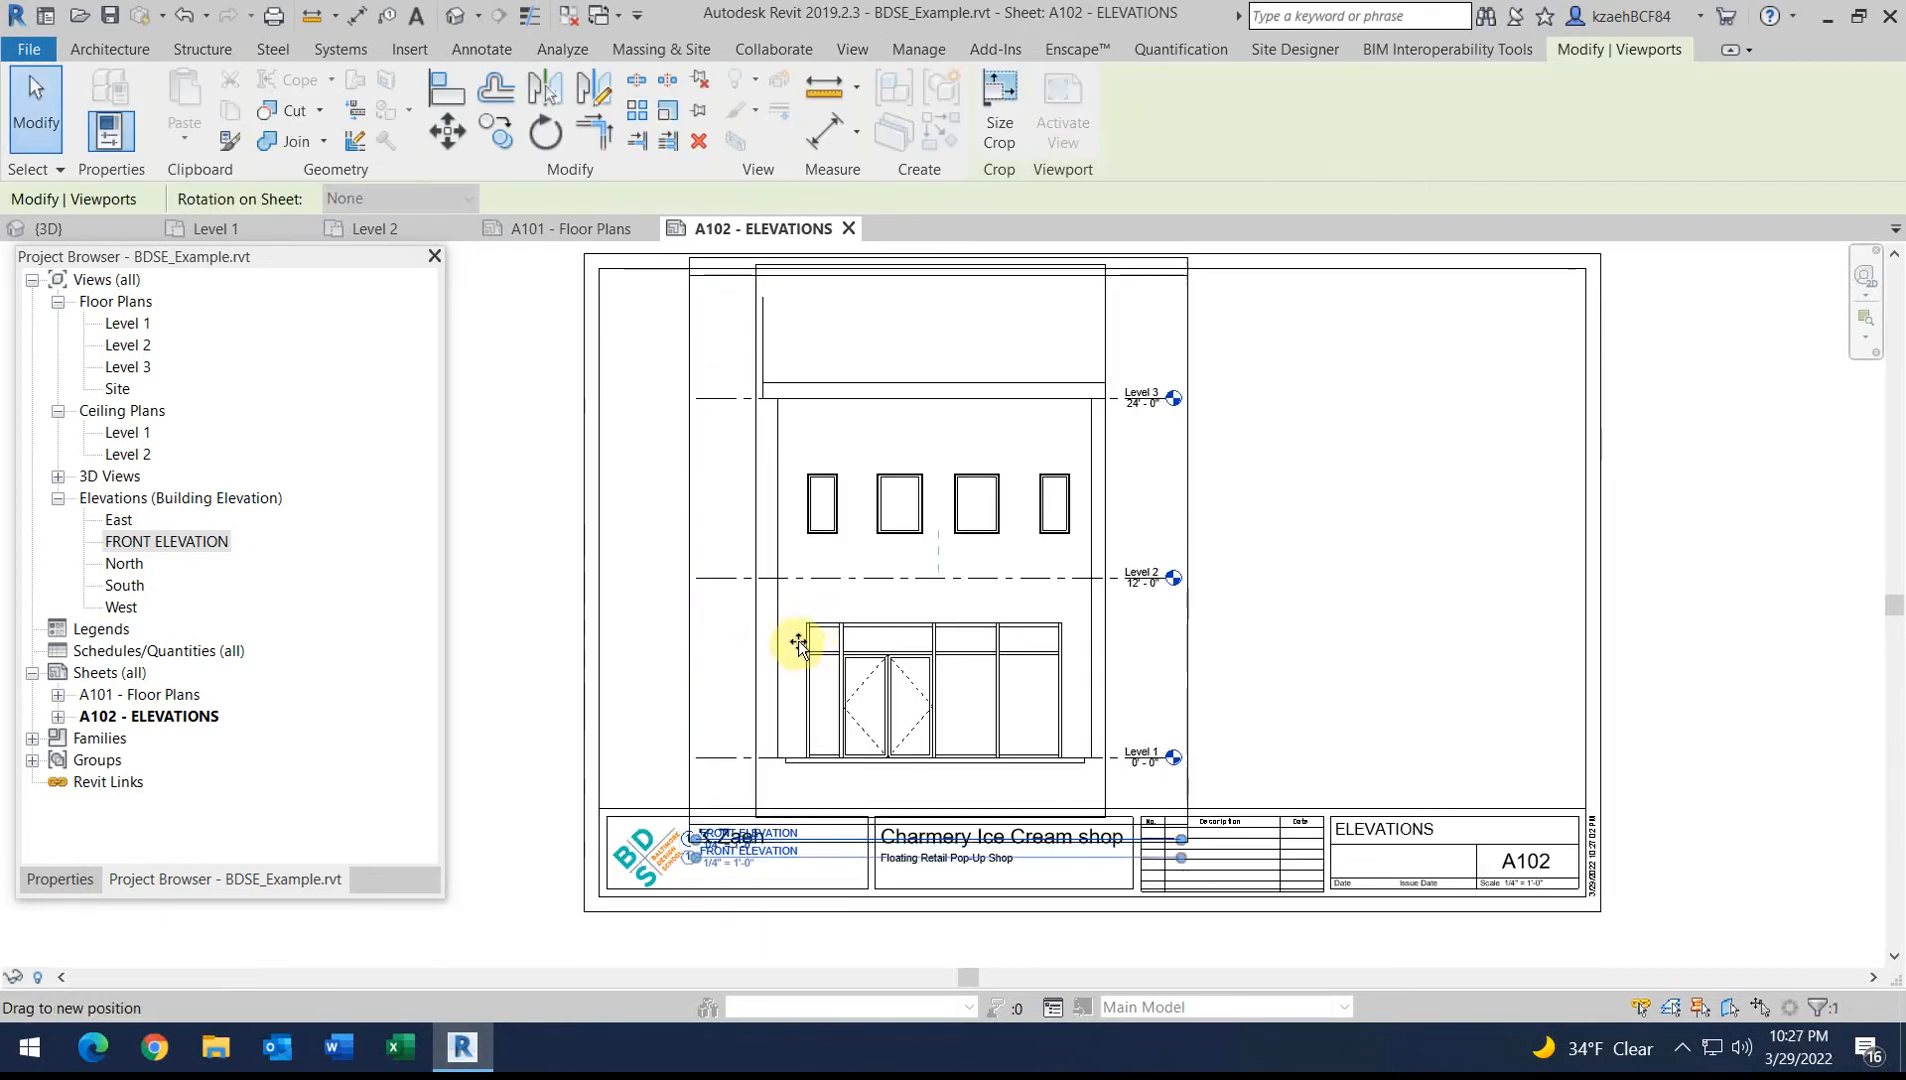
{"action": "left_click_drag", "start_coordinate": [915, 427], "coordinate": [752, 444]}
{"action": "left_click", "coordinate": [1204, 451]}
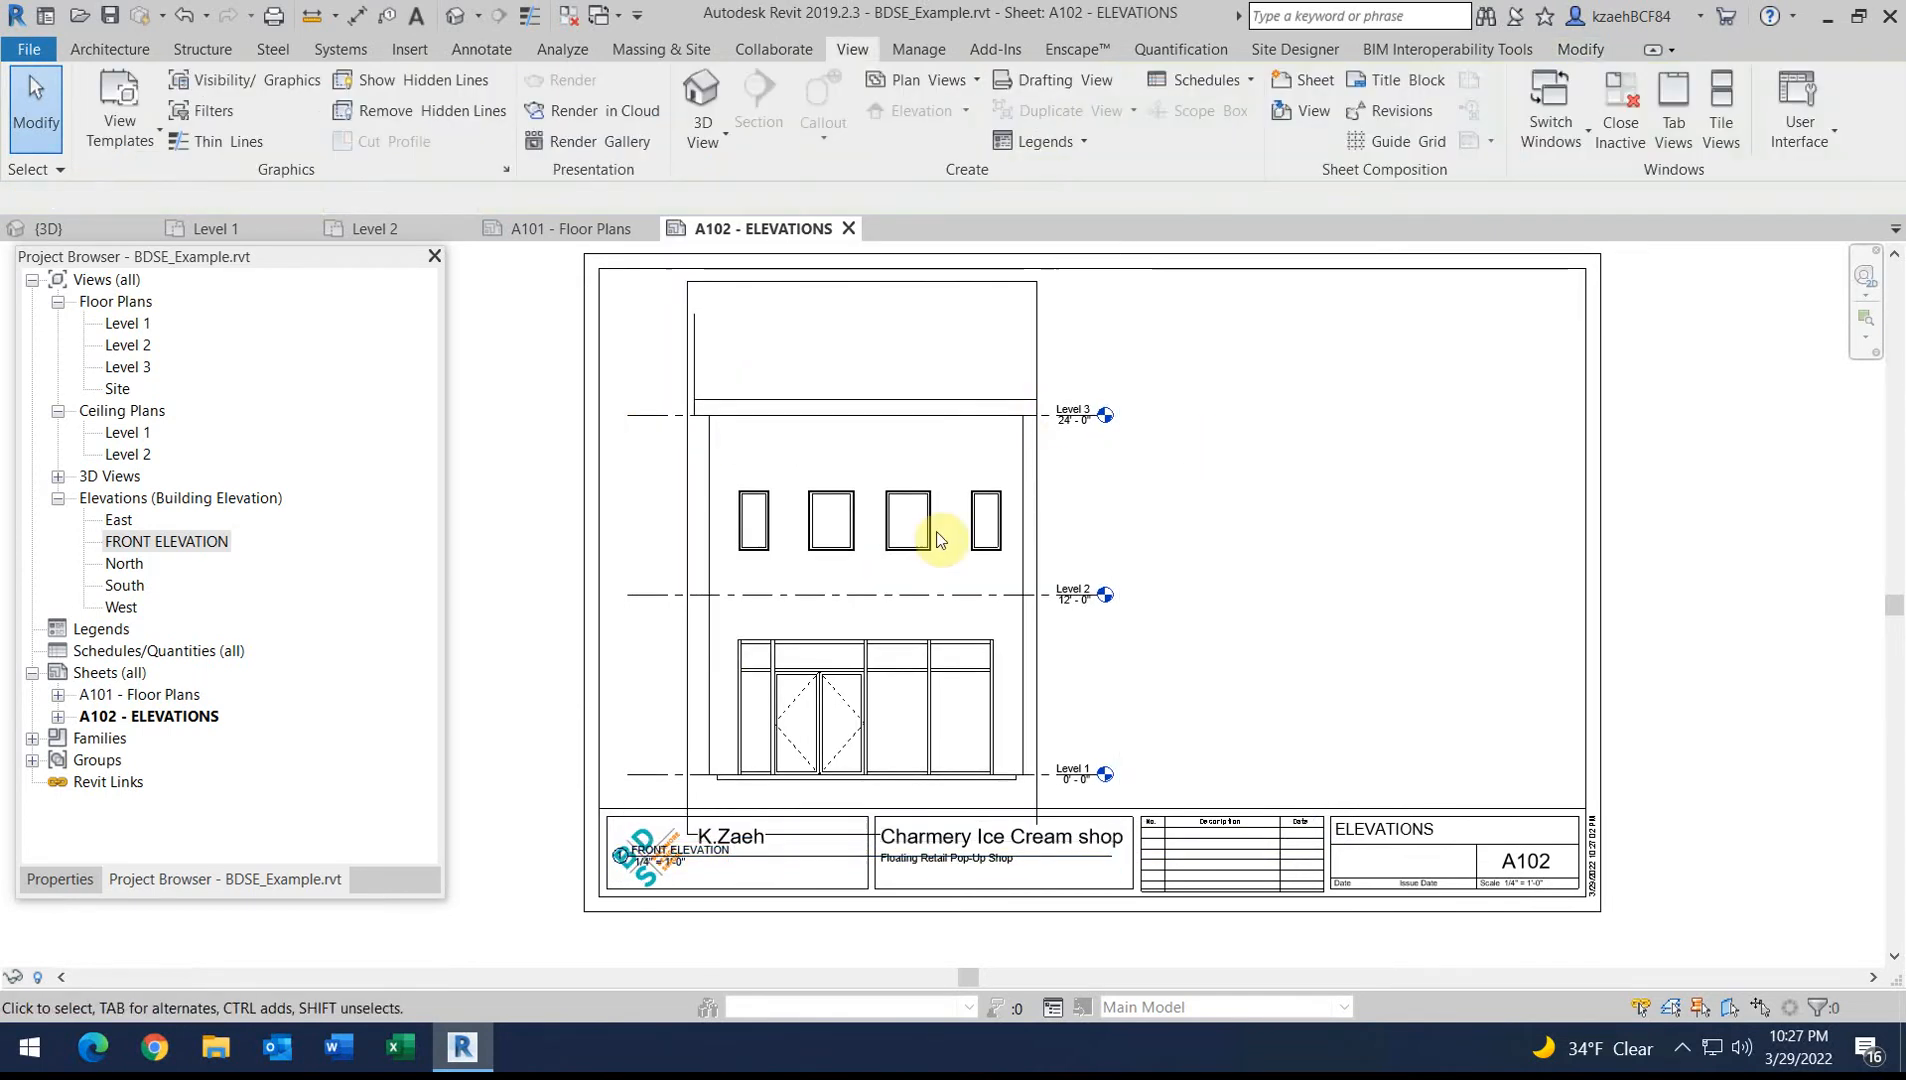
Move the FRONT ELEVATION view title up to just above the title block
{"action": "scroll", "coordinate": [567, 875], "scroll_direction": "up", "scroll_amount": 2}
{"action": "left_click_drag", "start_coordinate": [890, 838], "coordinate": [872, 706]}
{"action": "scroll", "coordinate": [815, 690], "scroll_direction": "down", "scroll_amount": 2}
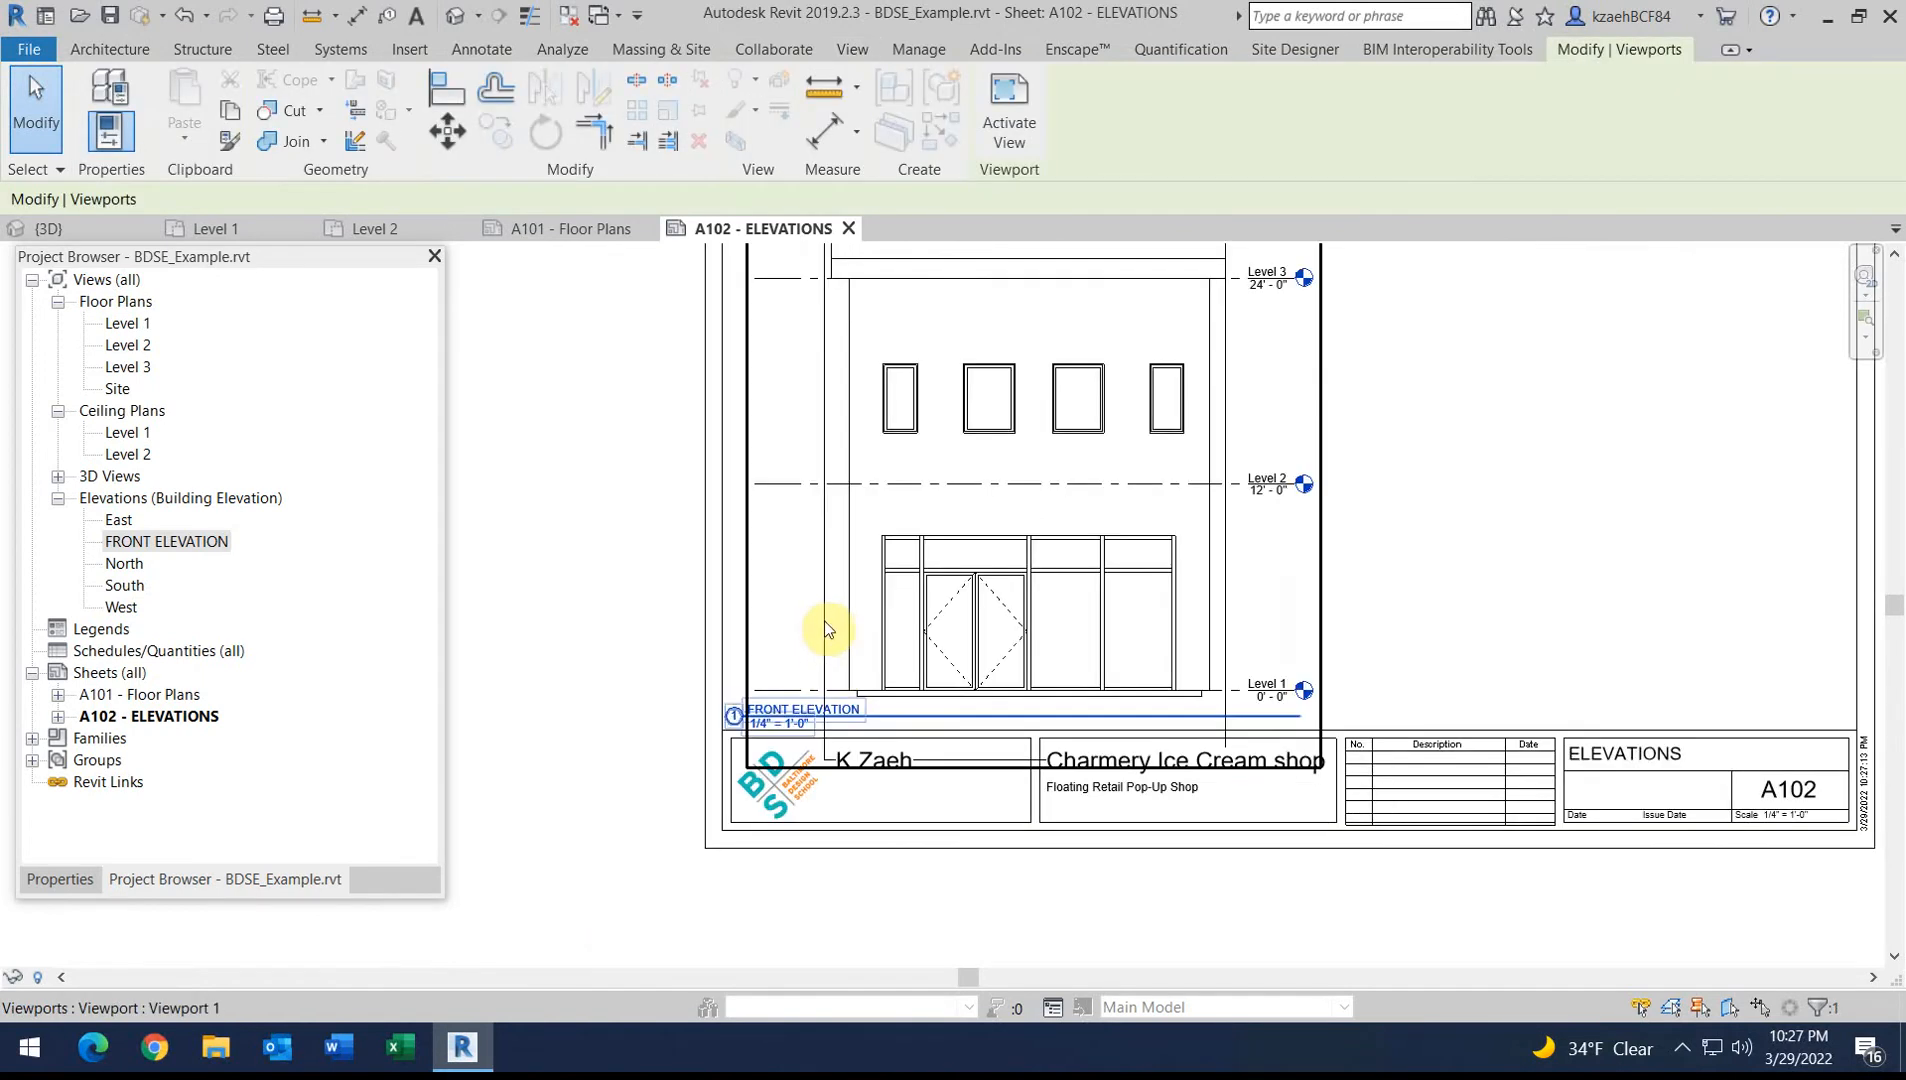
Activate the FRONT ELEVATION view, raise its crop region's lower edge to just below the floor slab and hide the crop region
{"action": "double_click", "coordinate": [823, 623]}
{"action": "left_click", "coordinate": [823, 623]}
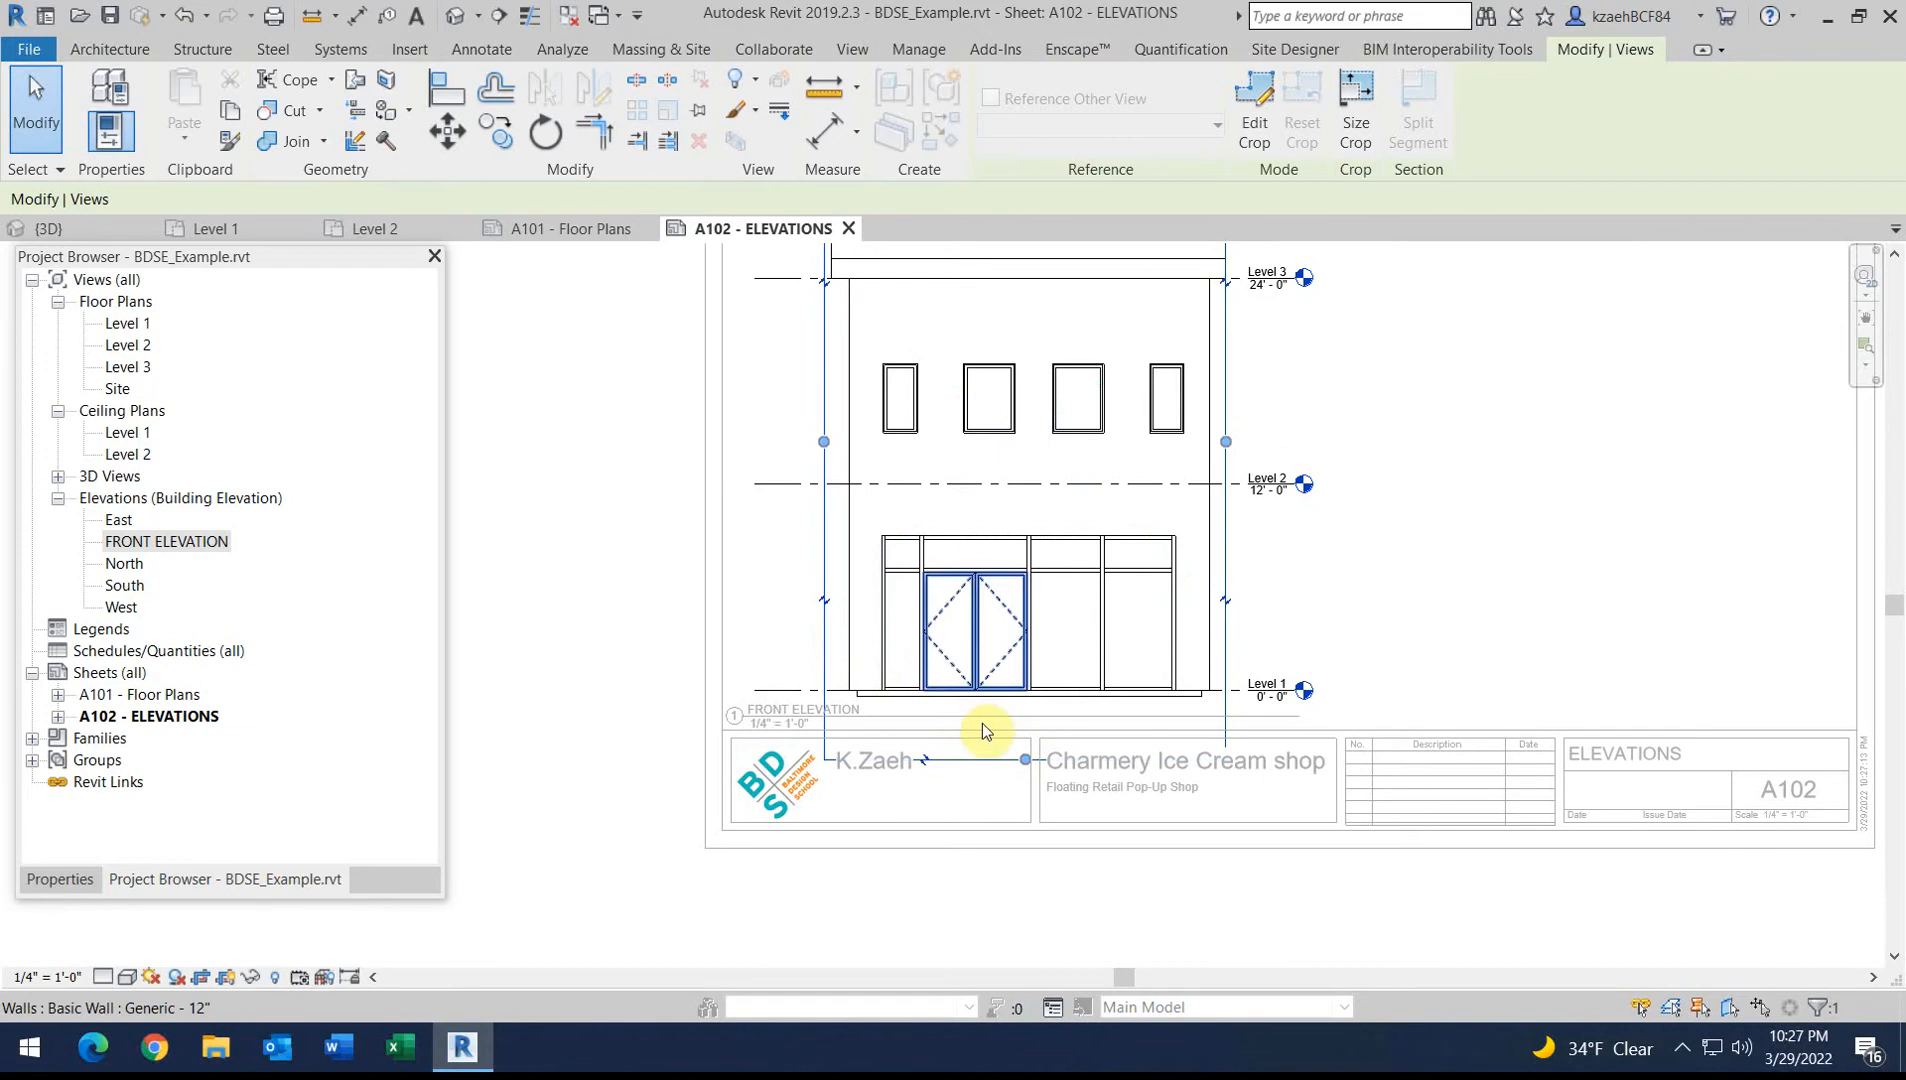
{"action": "left_click", "coordinate": [1027, 762]}
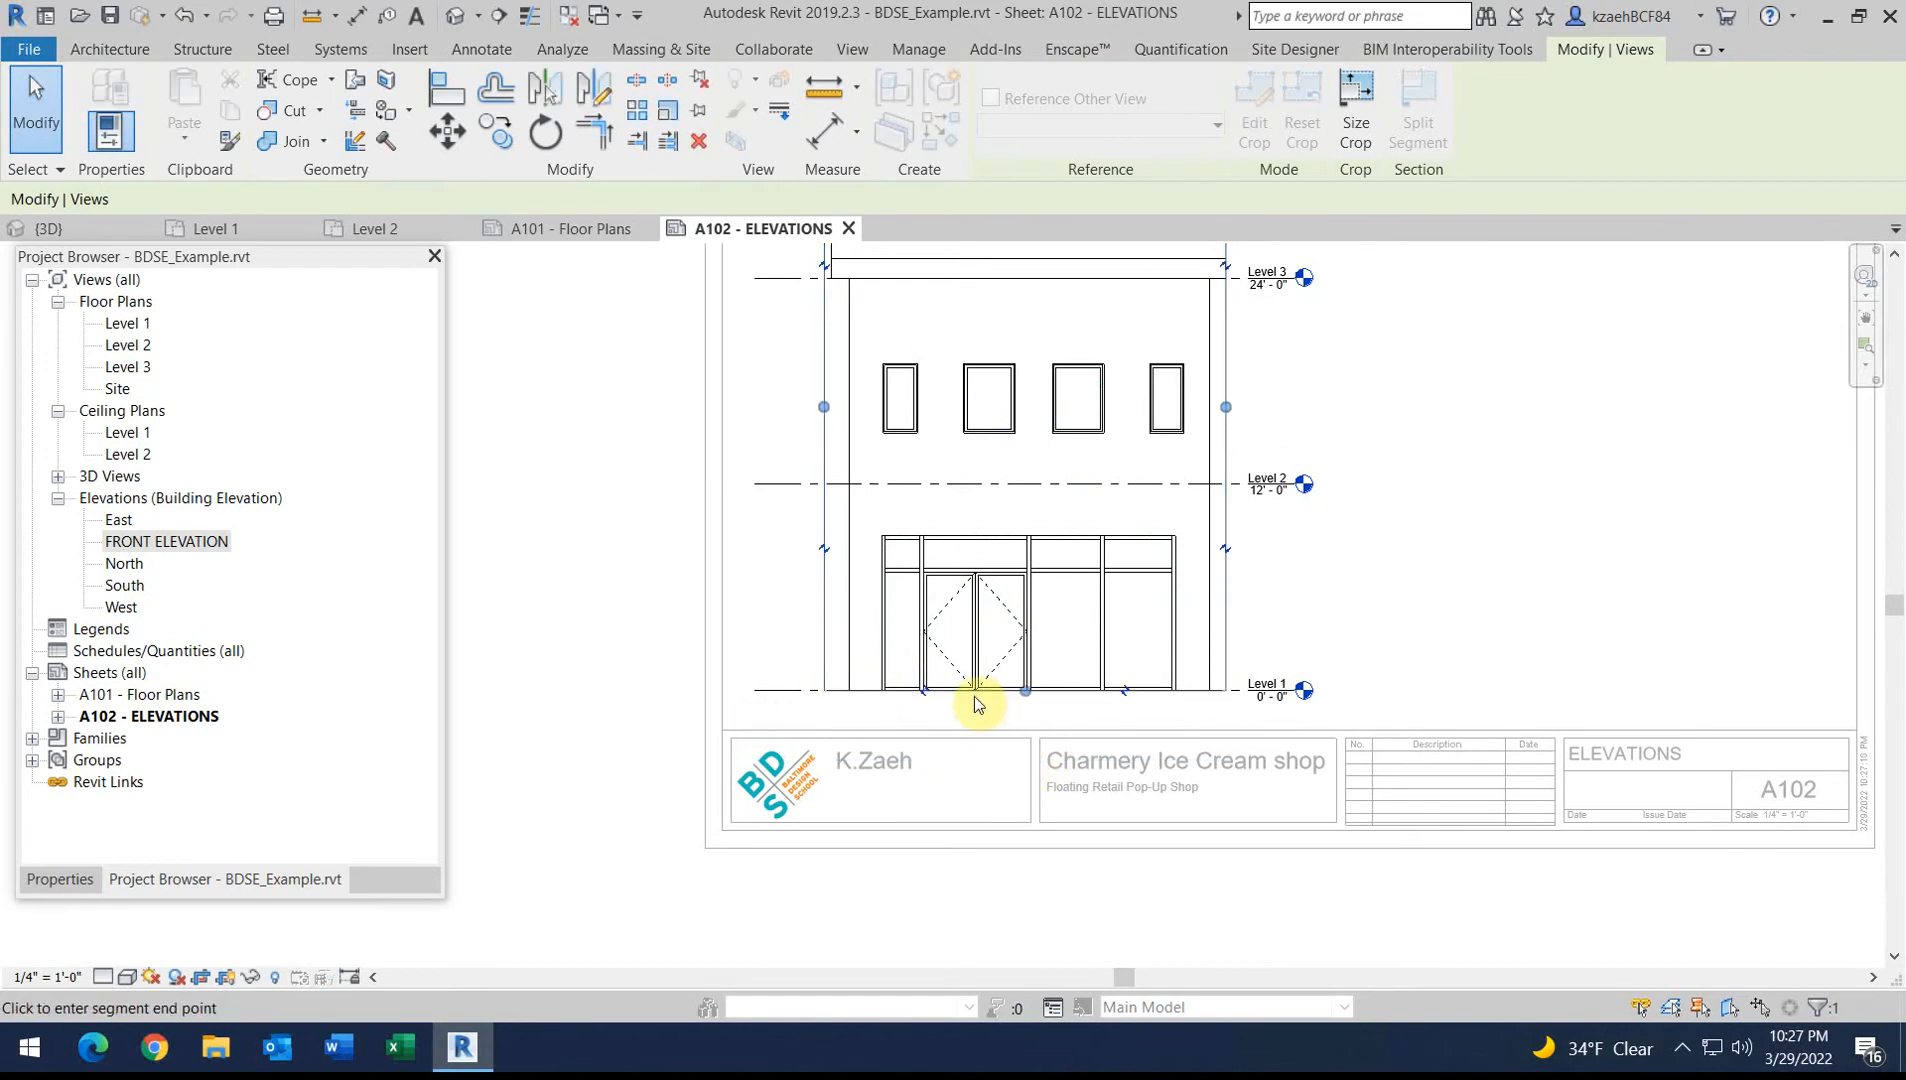
{"action": "scroll", "coordinate": [1005, 665], "scroll_direction": "up", "scroll_amount": 5}
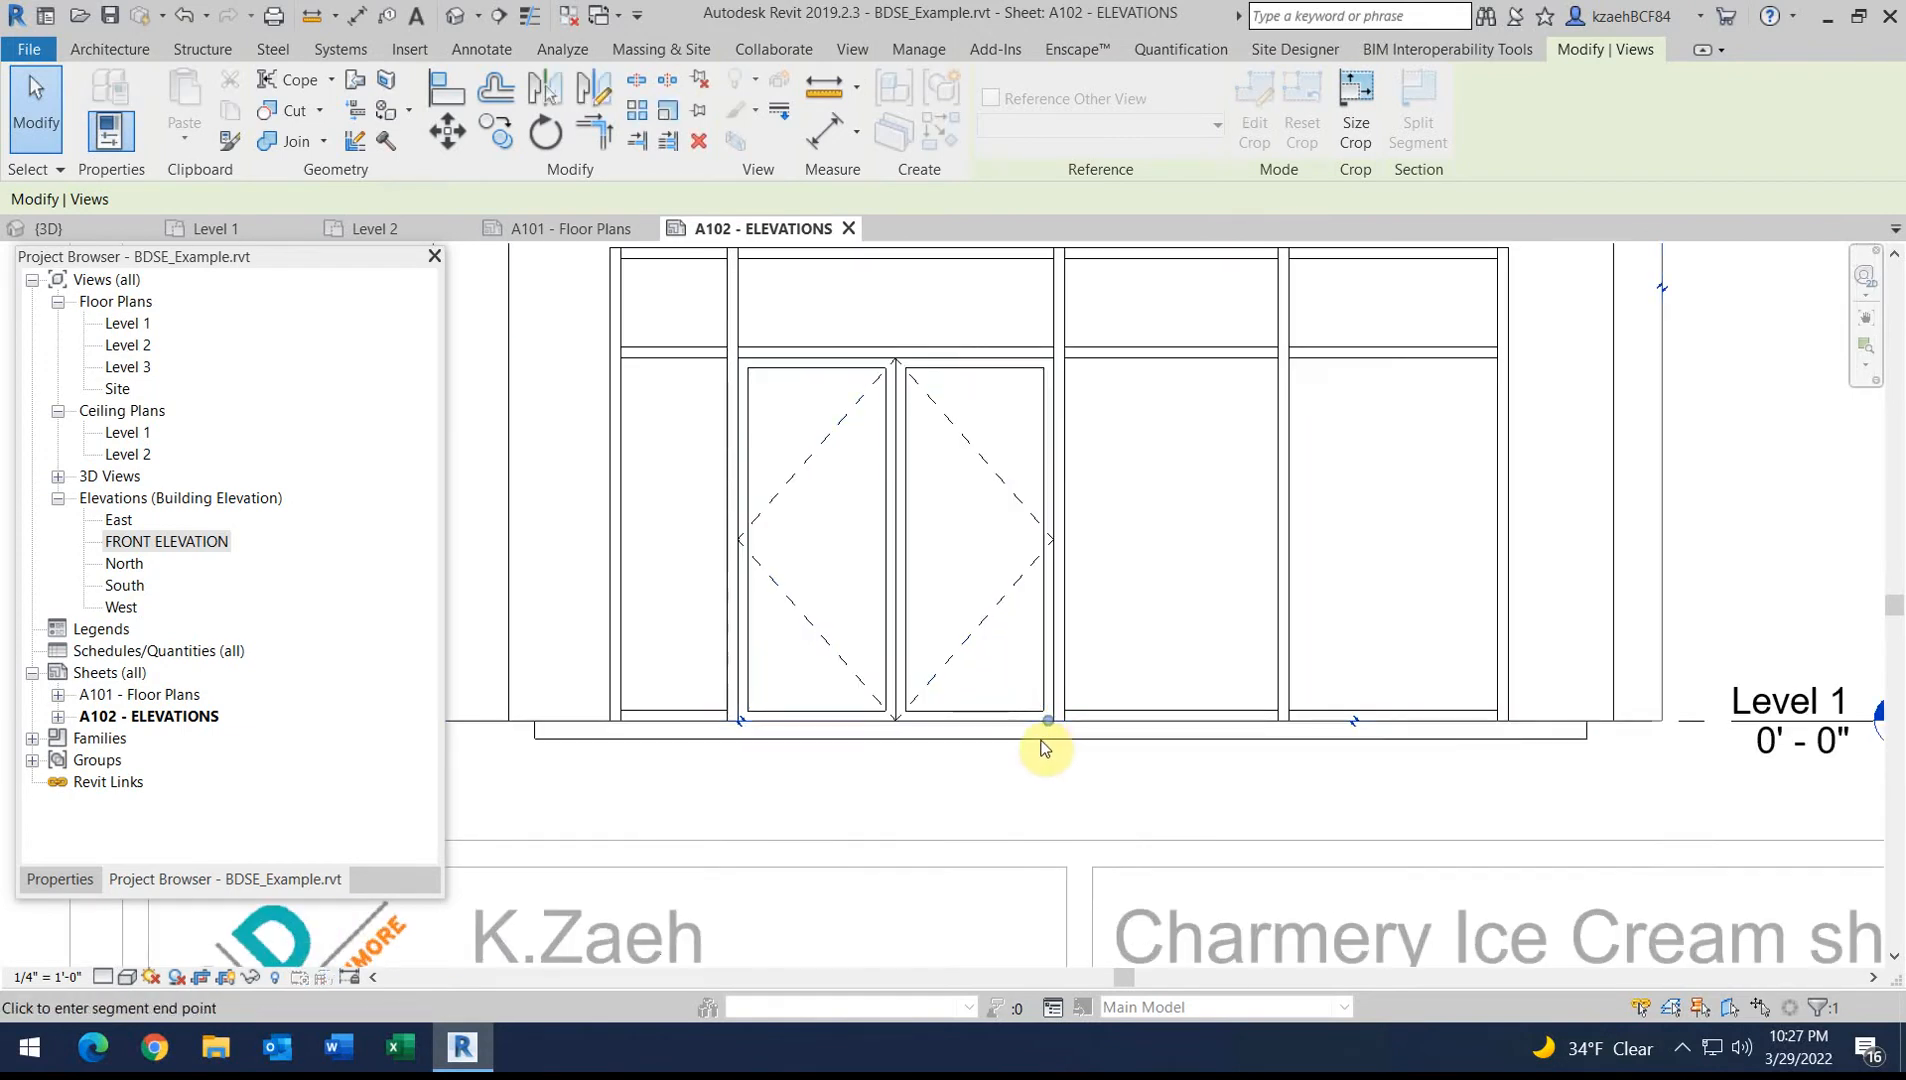
{"action": "scroll", "coordinate": [1043, 748], "scroll_direction": "down", "scroll_amount": 5}
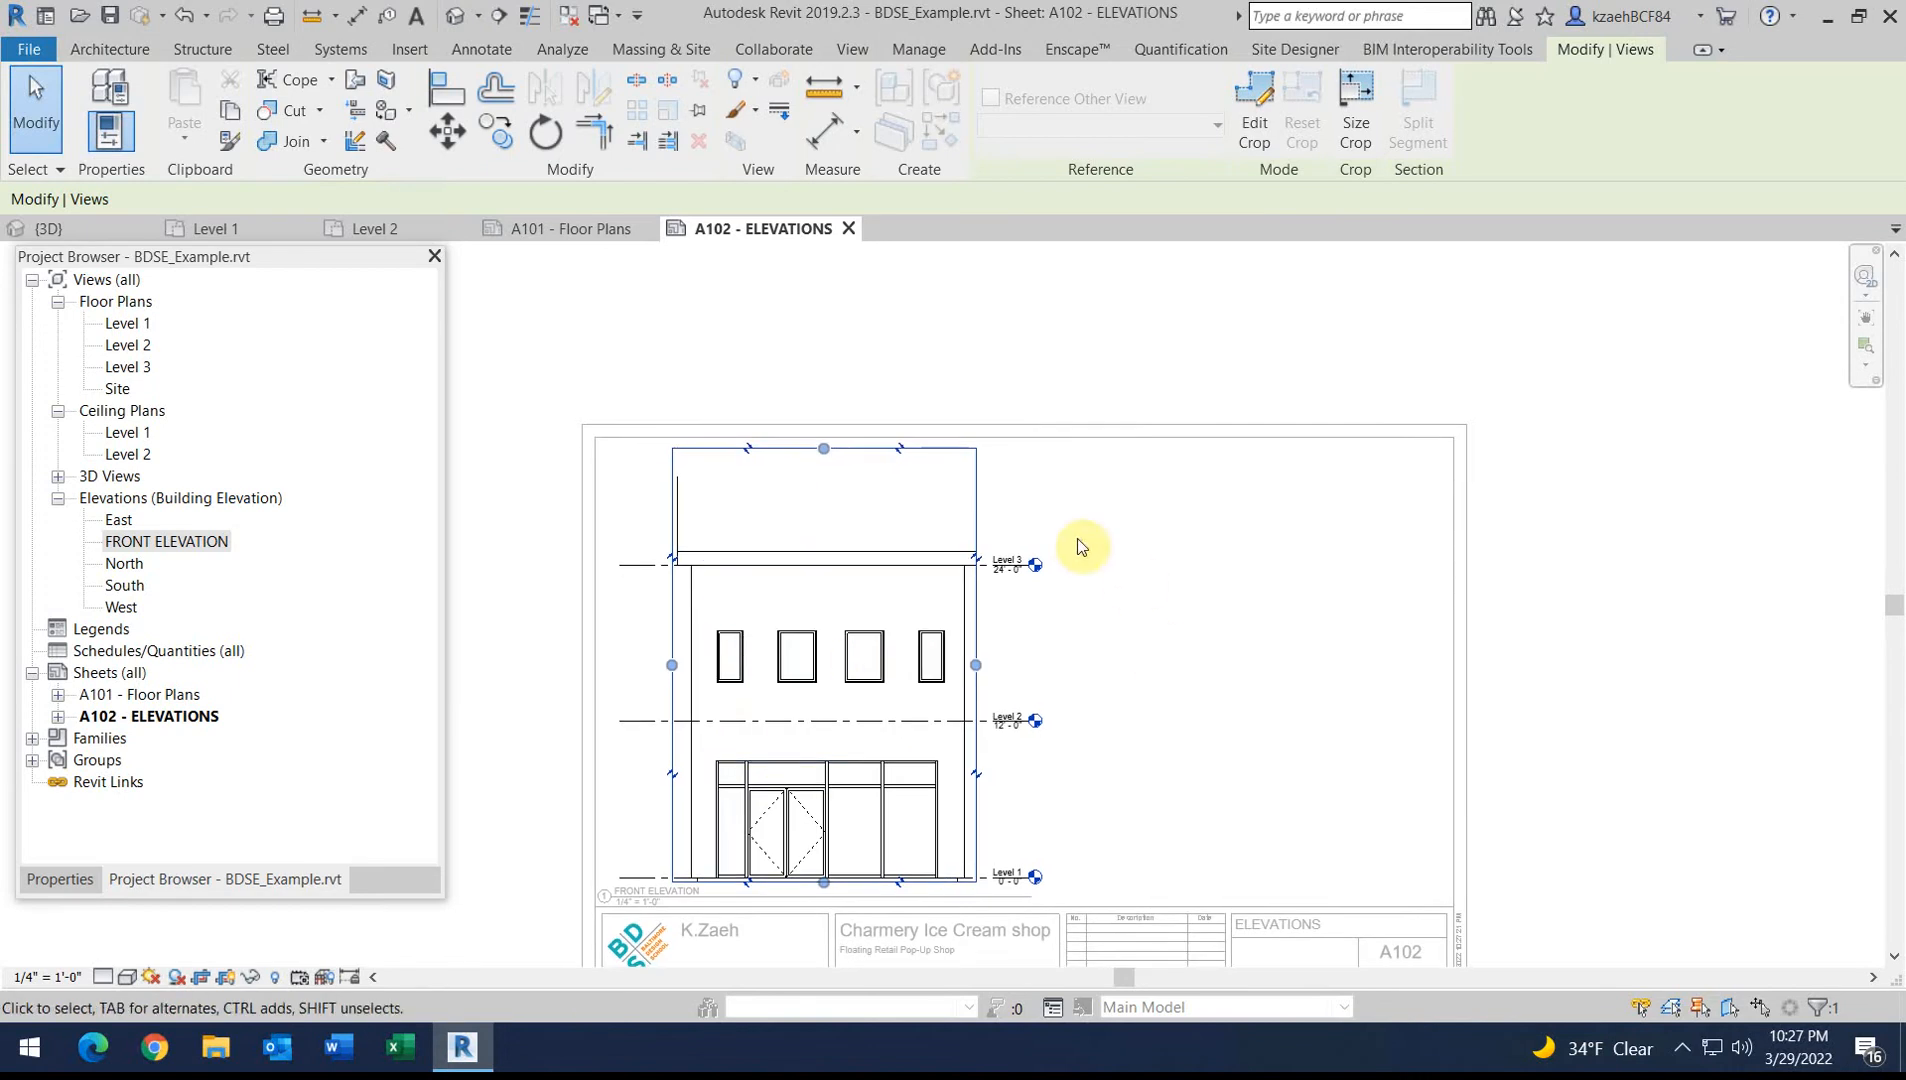
{"action": "left_click", "coordinate": [227, 980]}
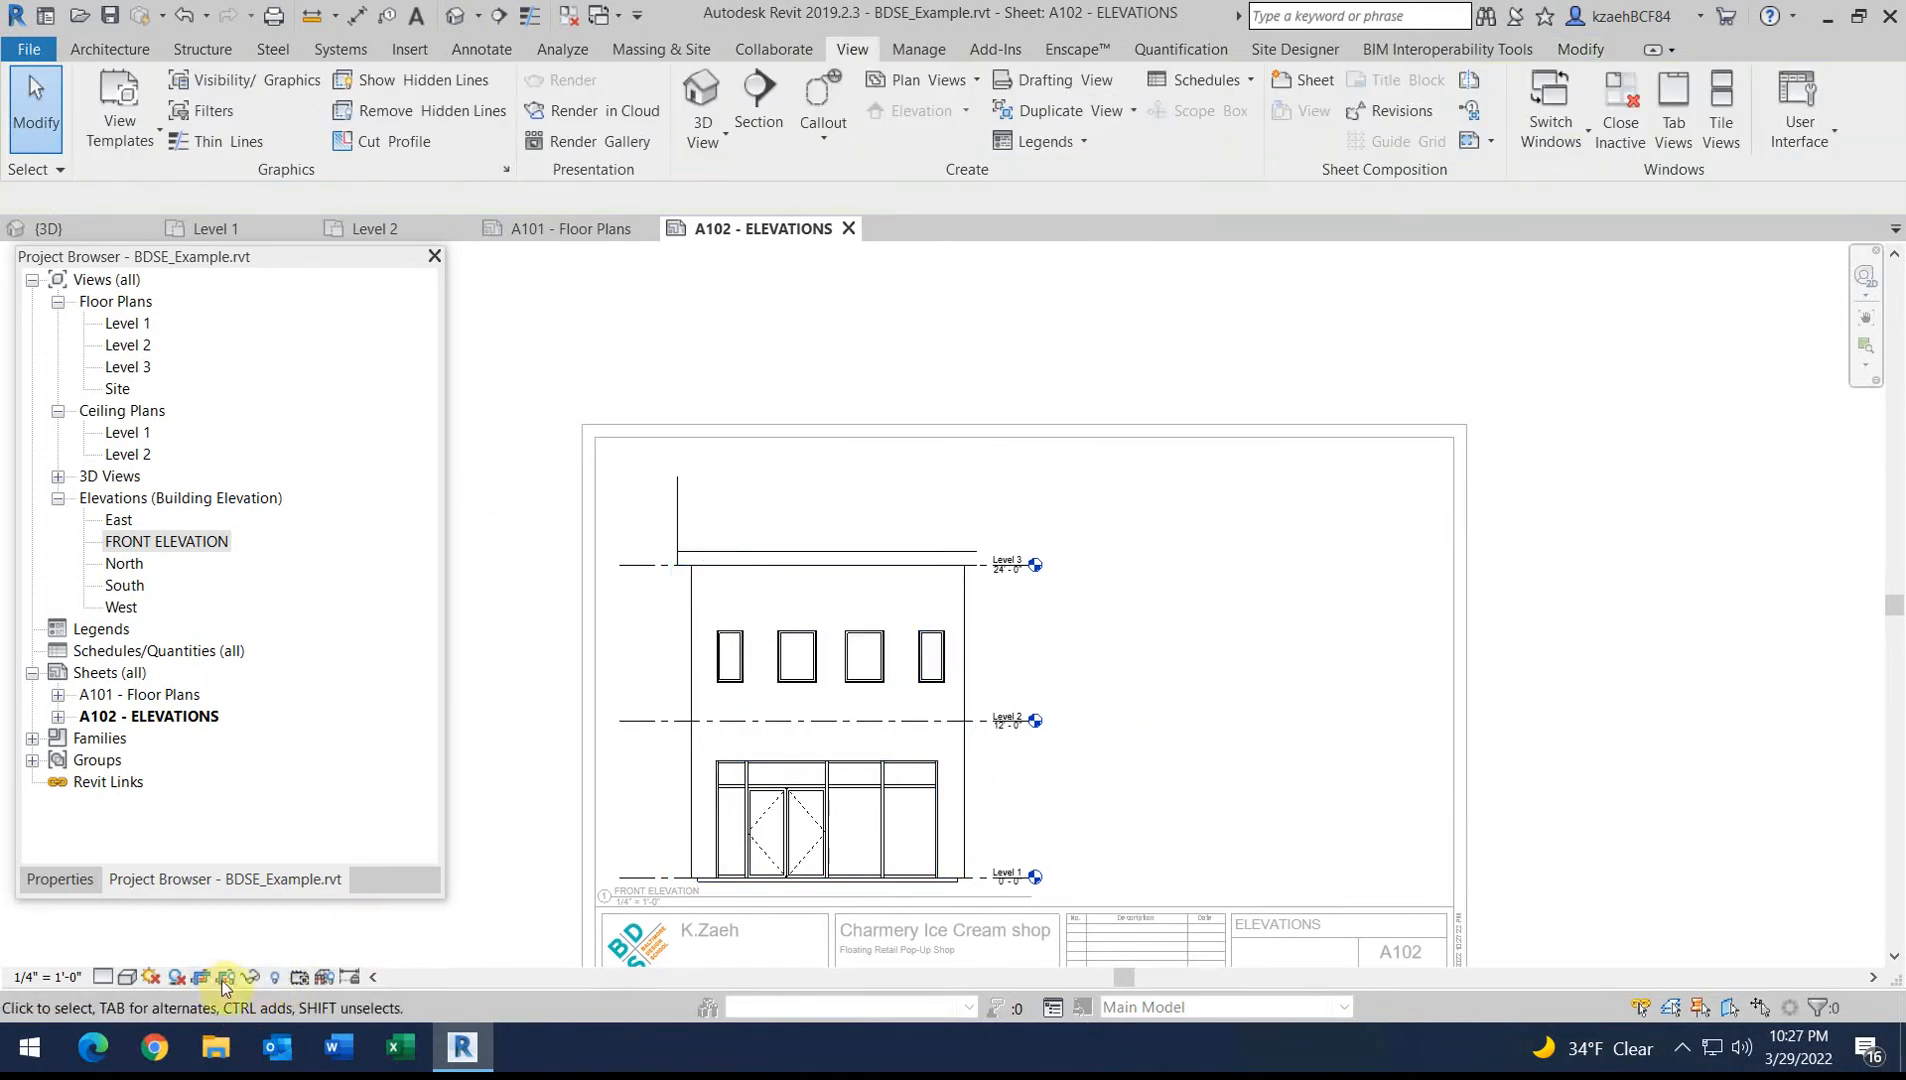
Show the crop region again and widen its right side to just beyond the roof's right edge
{"action": "scroll", "coordinate": [790, 455], "scroll_direction": "up", "scroll_amount": 2}
{"action": "left_click", "coordinate": [603, 515]}
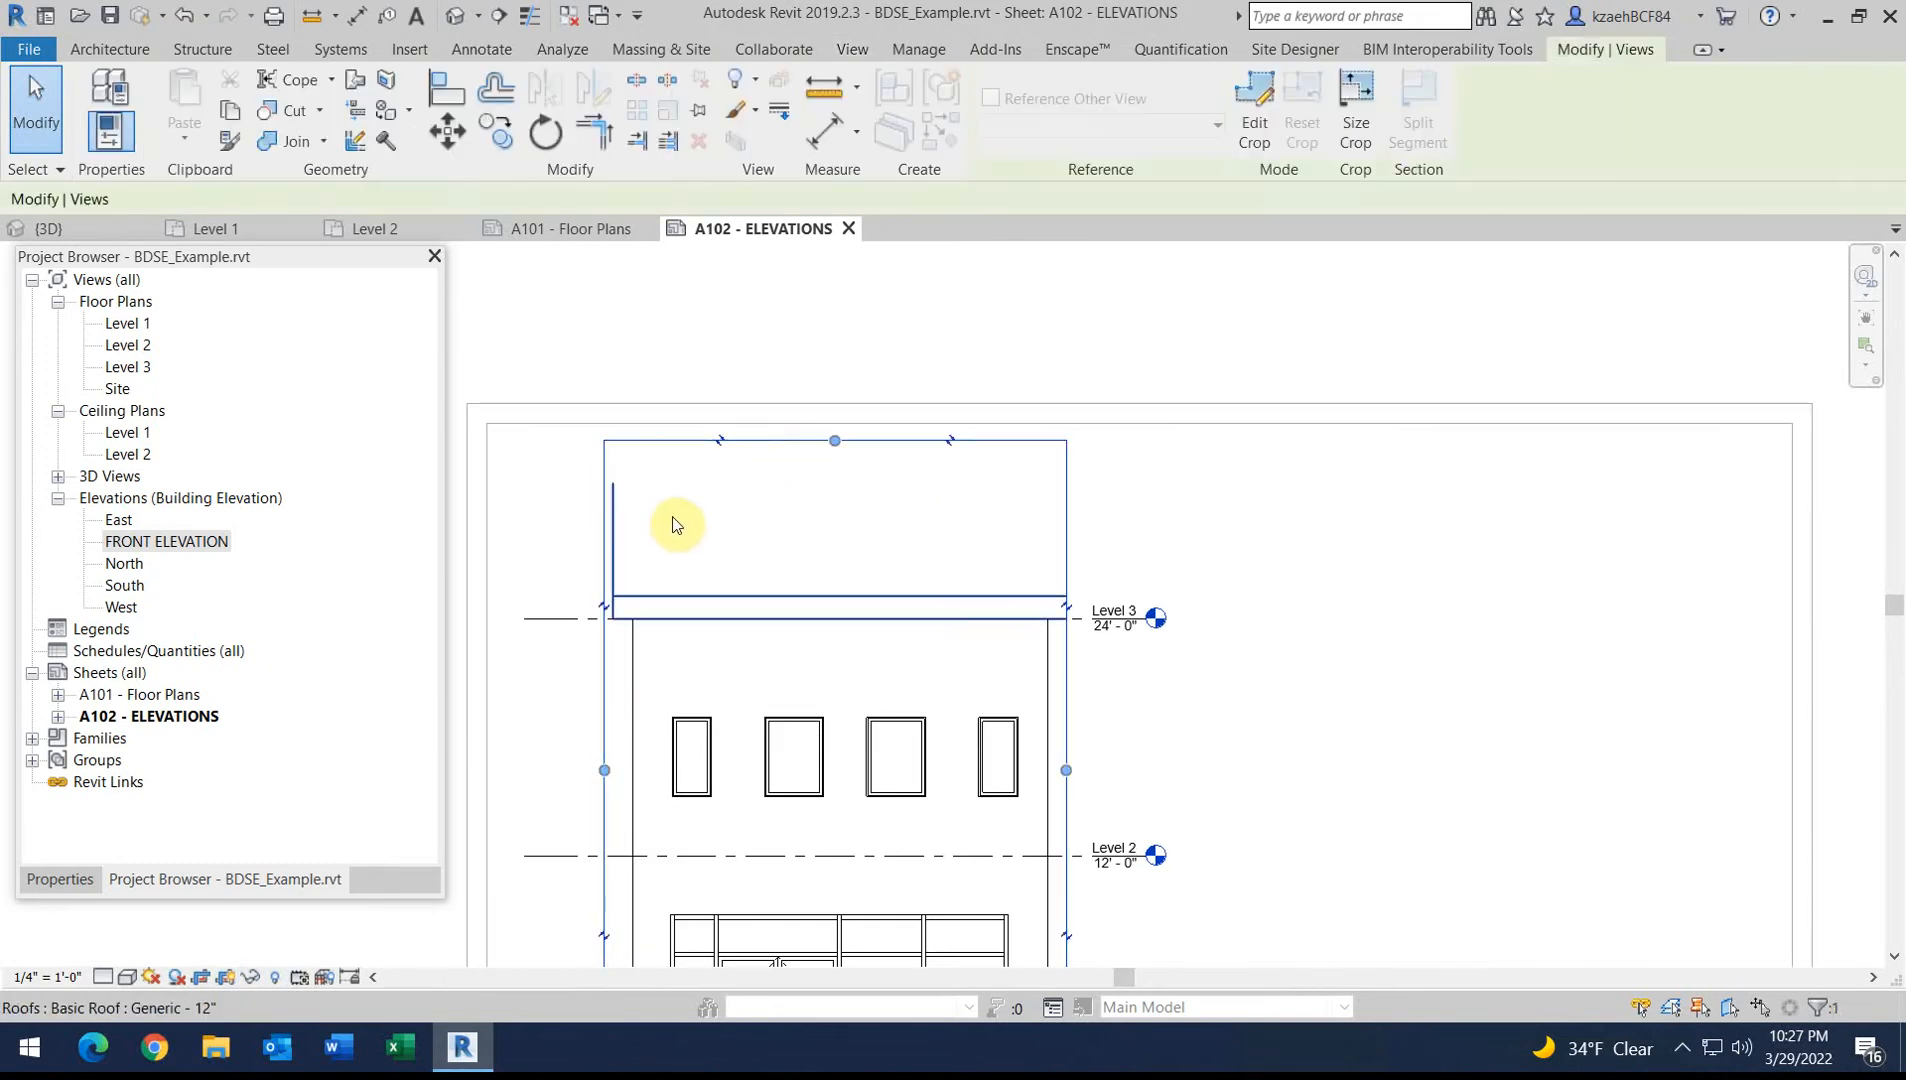
{"action": "left_click_drag", "start_coordinate": [1066, 776], "coordinate": [1093, 774]}
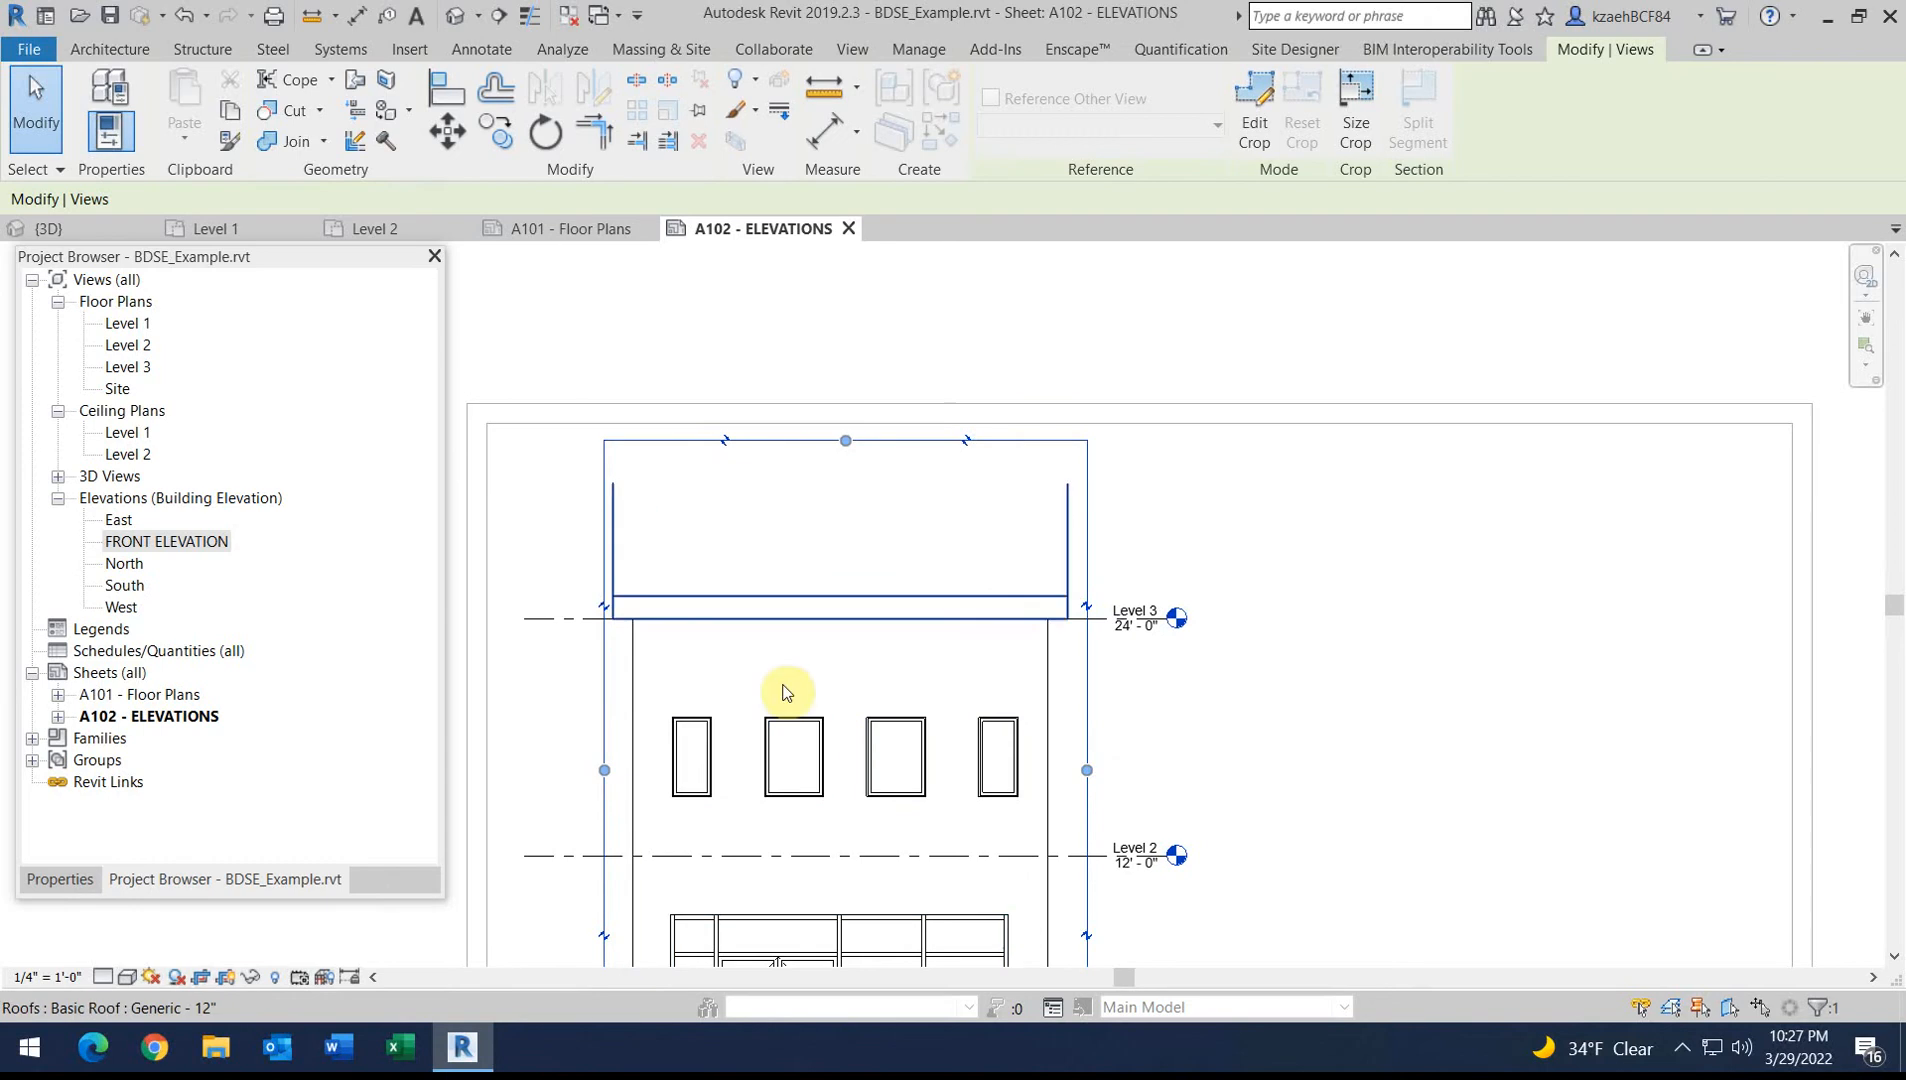
{"action": "scroll", "coordinate": [803, 553], "scroll_direction": "down", "scroll_amount": 3}
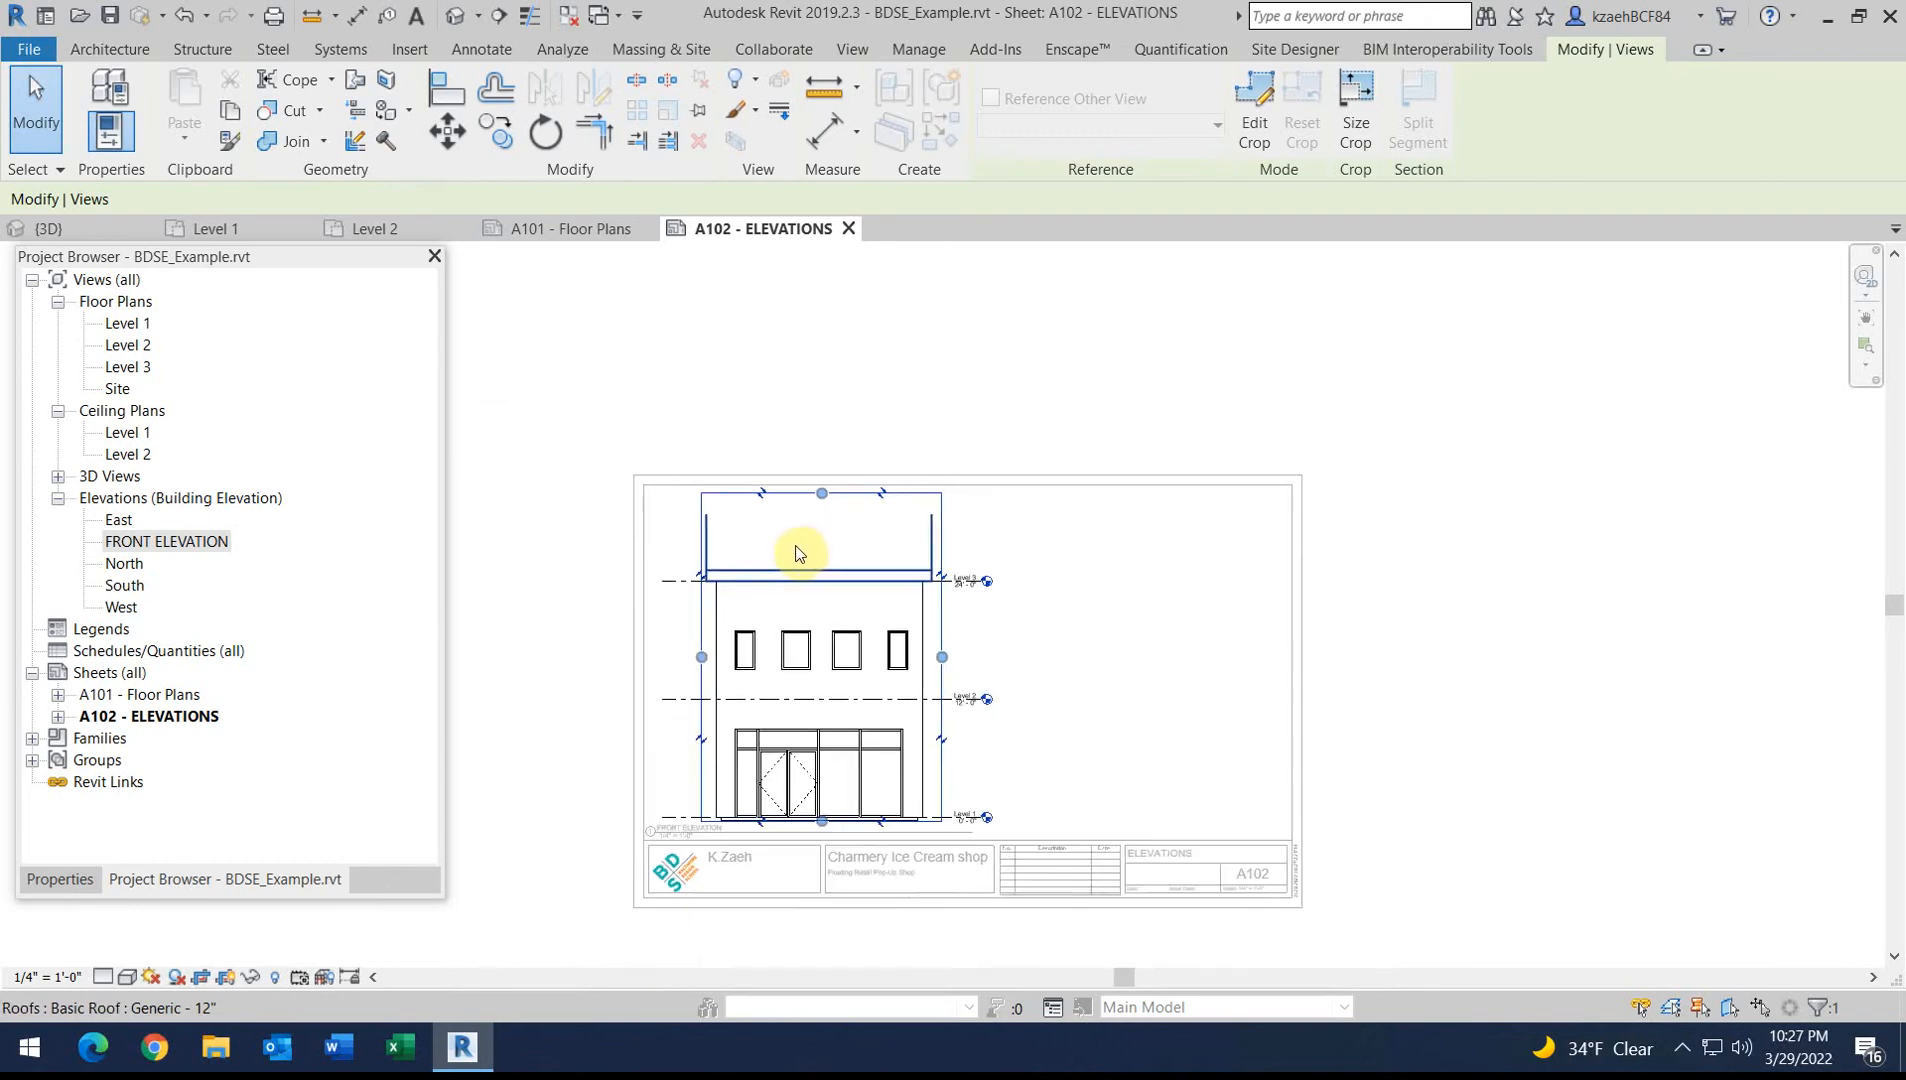
{"action": "left_click", "coordinate": [1073, 714]}
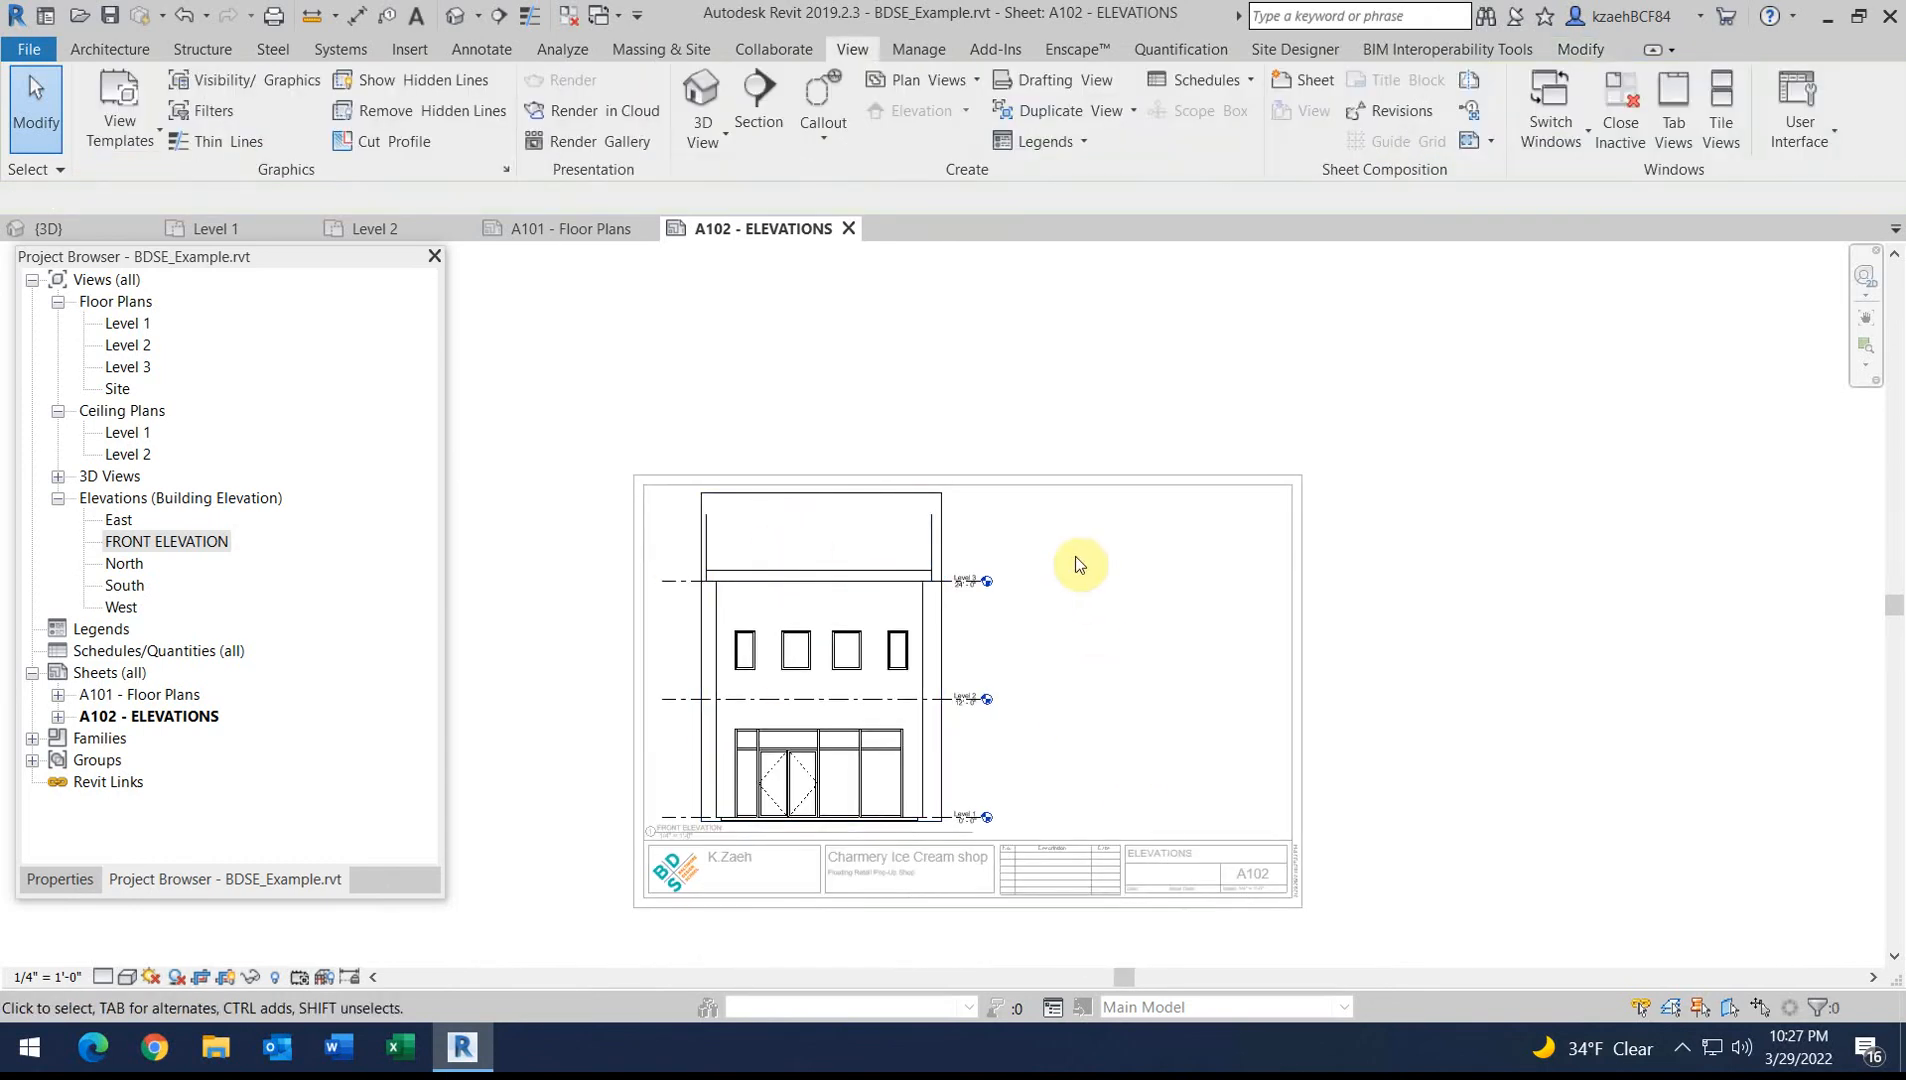
In the Level 1 view on the A101 sheet, extend the front elevation marker's view depth to just past the building's back wall
{"action": "left_click", "coordinate": [538, 228]}
{"action": "scroll", "coordinate": [828, 655], "scroll_direction": "up", "scroll_amount": 2}
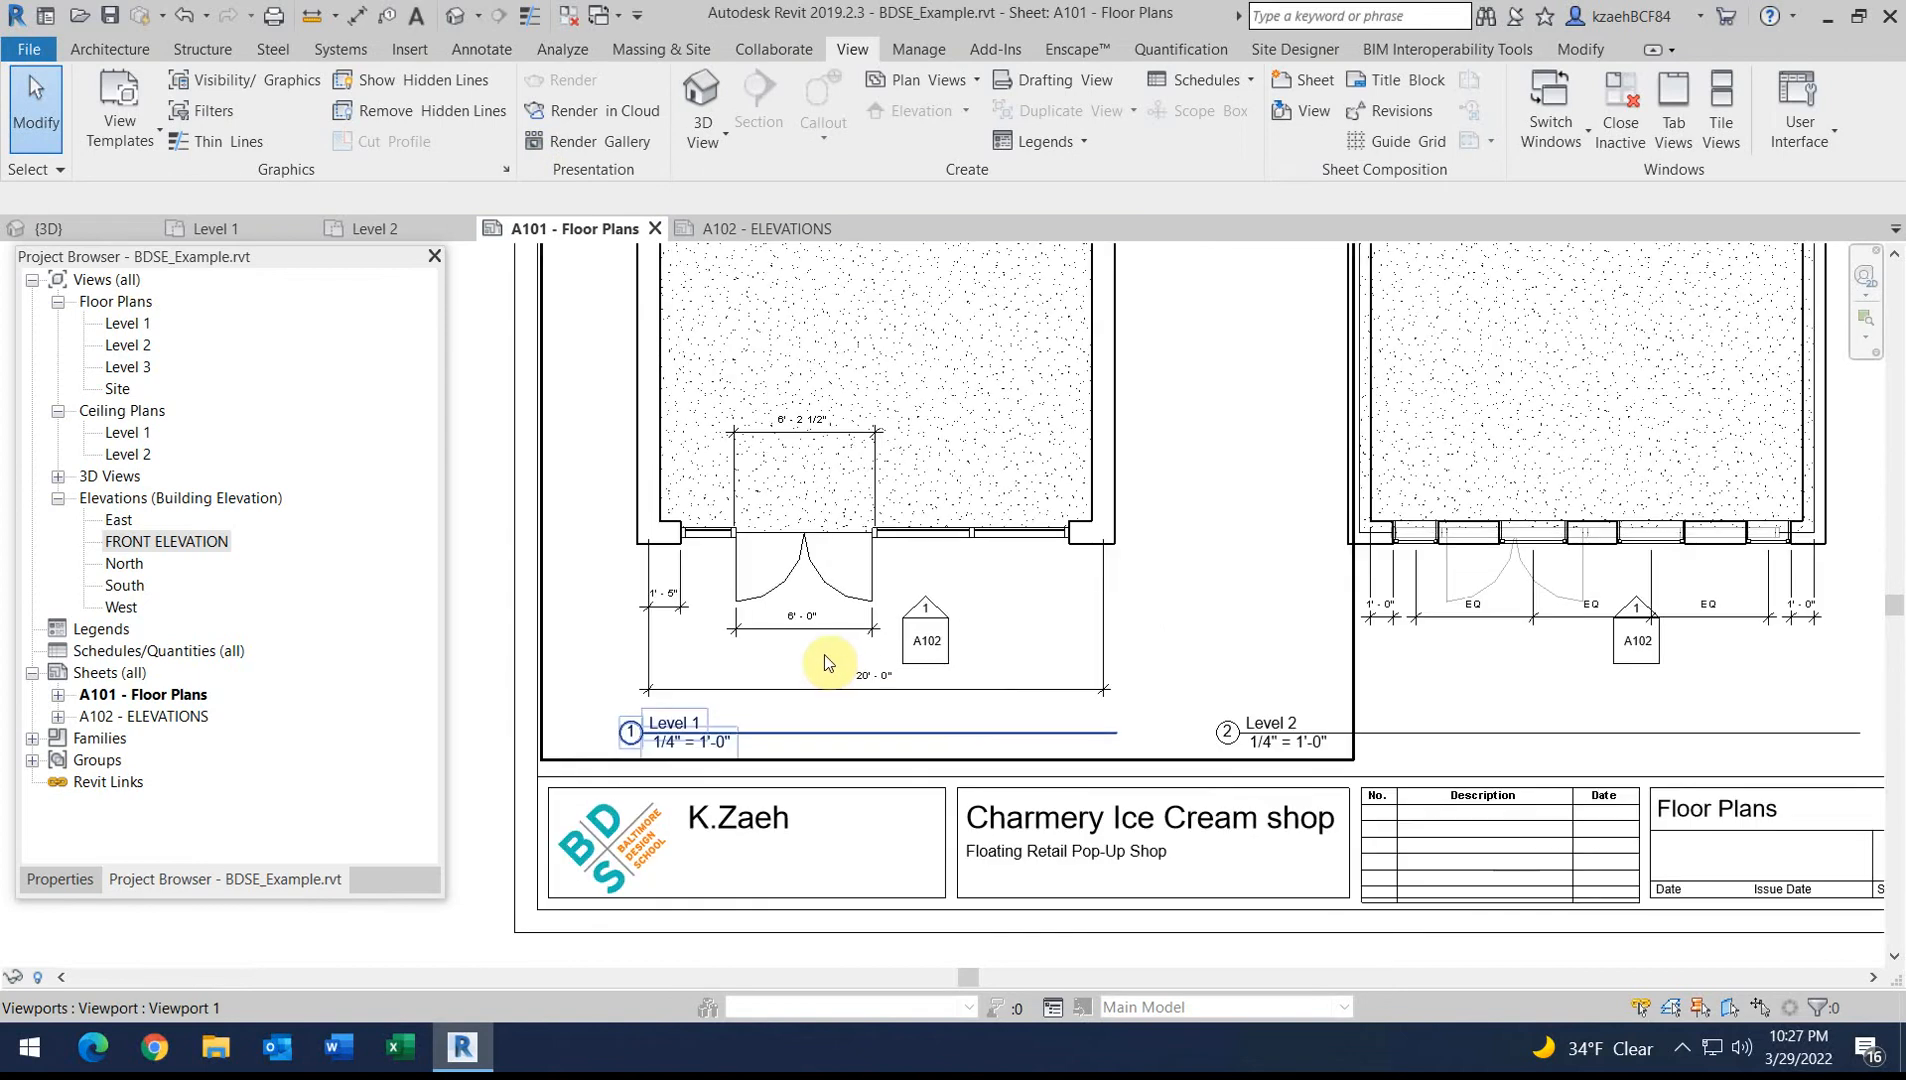
{"action": "double_click", "coordinate": [826, 662]}
{"action": "left_click", "coordinate": [926, 608]}
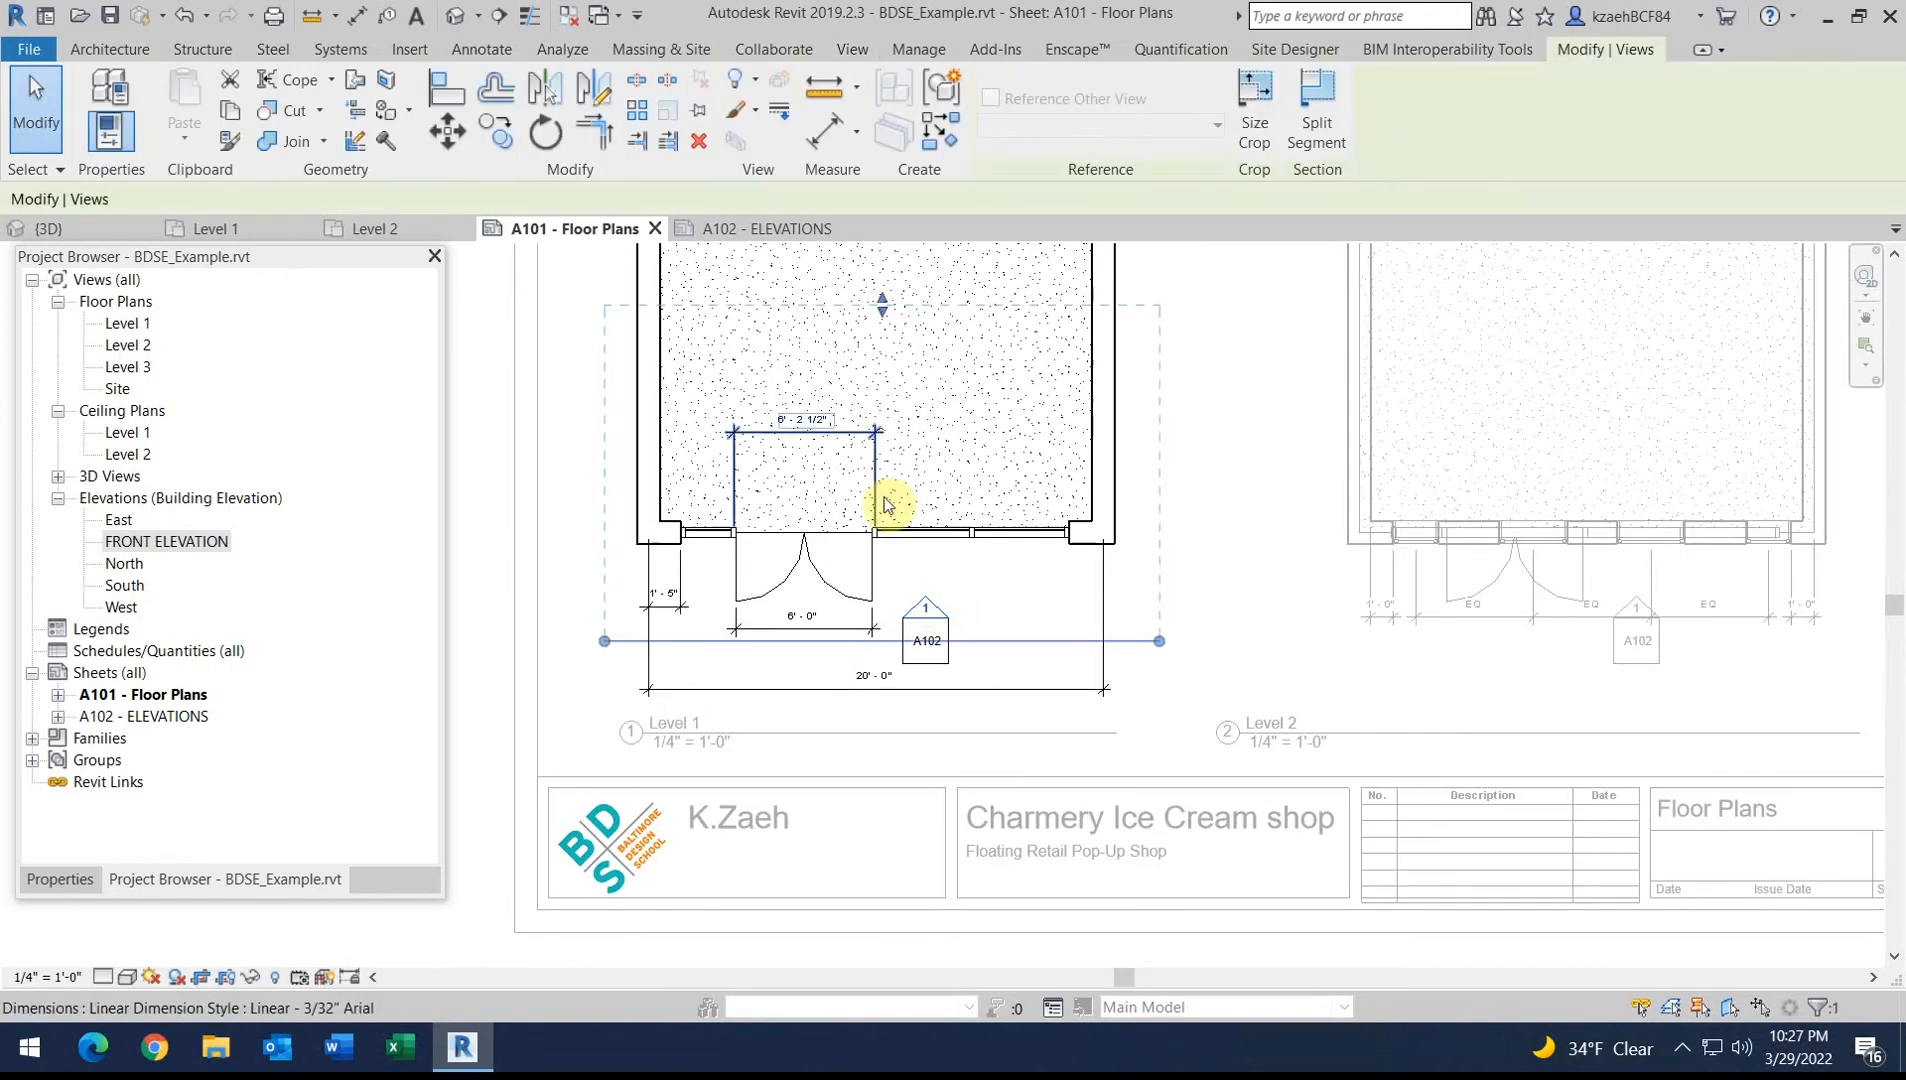
{"action": "middle_click_drag", "start_coordinate": [888, 505], "coordinate": [893, 617]}
{"action": "left_click_drag", "start_coordinate": [880, 568], "coordinate": [880, 312]}
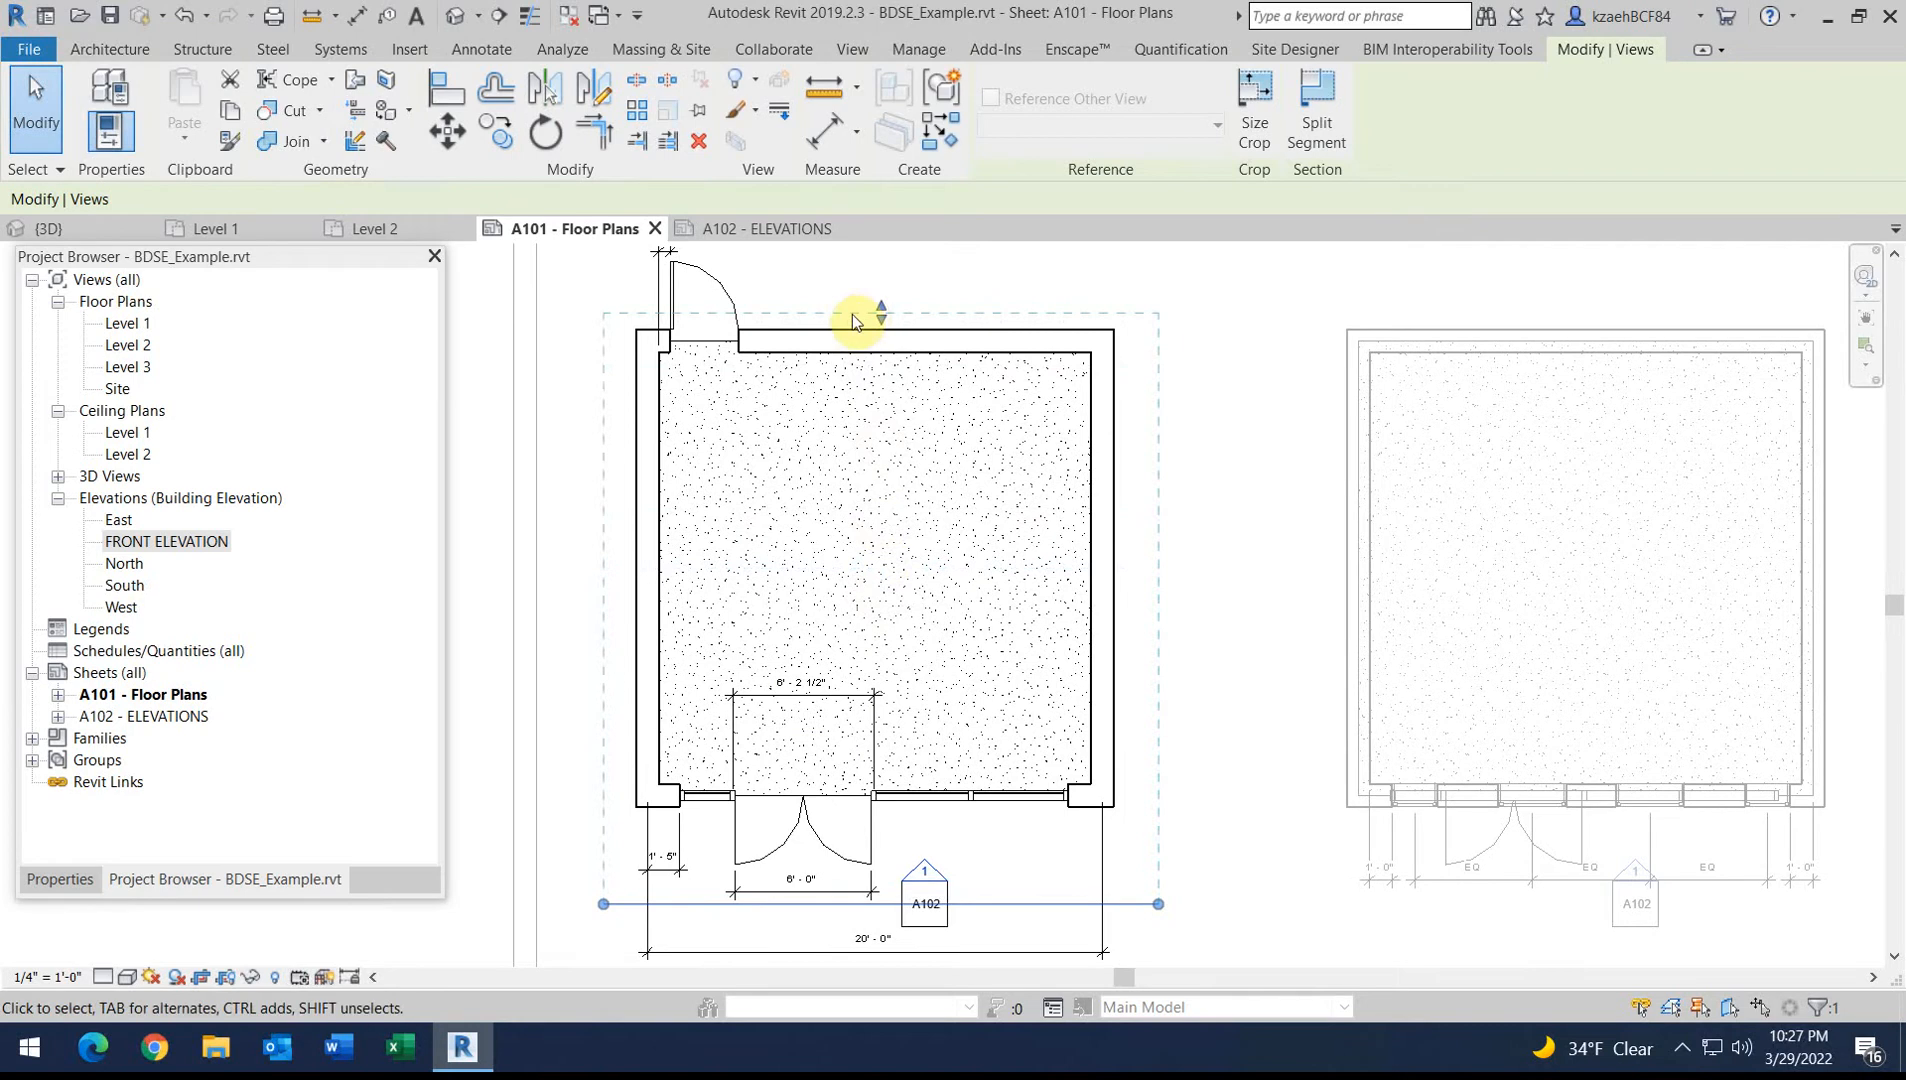
Return to the A102 sheet, activate the FRONT ELEVATION view and select its crop region
{"action": "left_click", "coordinate": [749, 228]}
{"action": "scroll", "coordinate": [695, 691], "scroll_direction": "up", "scroll_amount": 4}
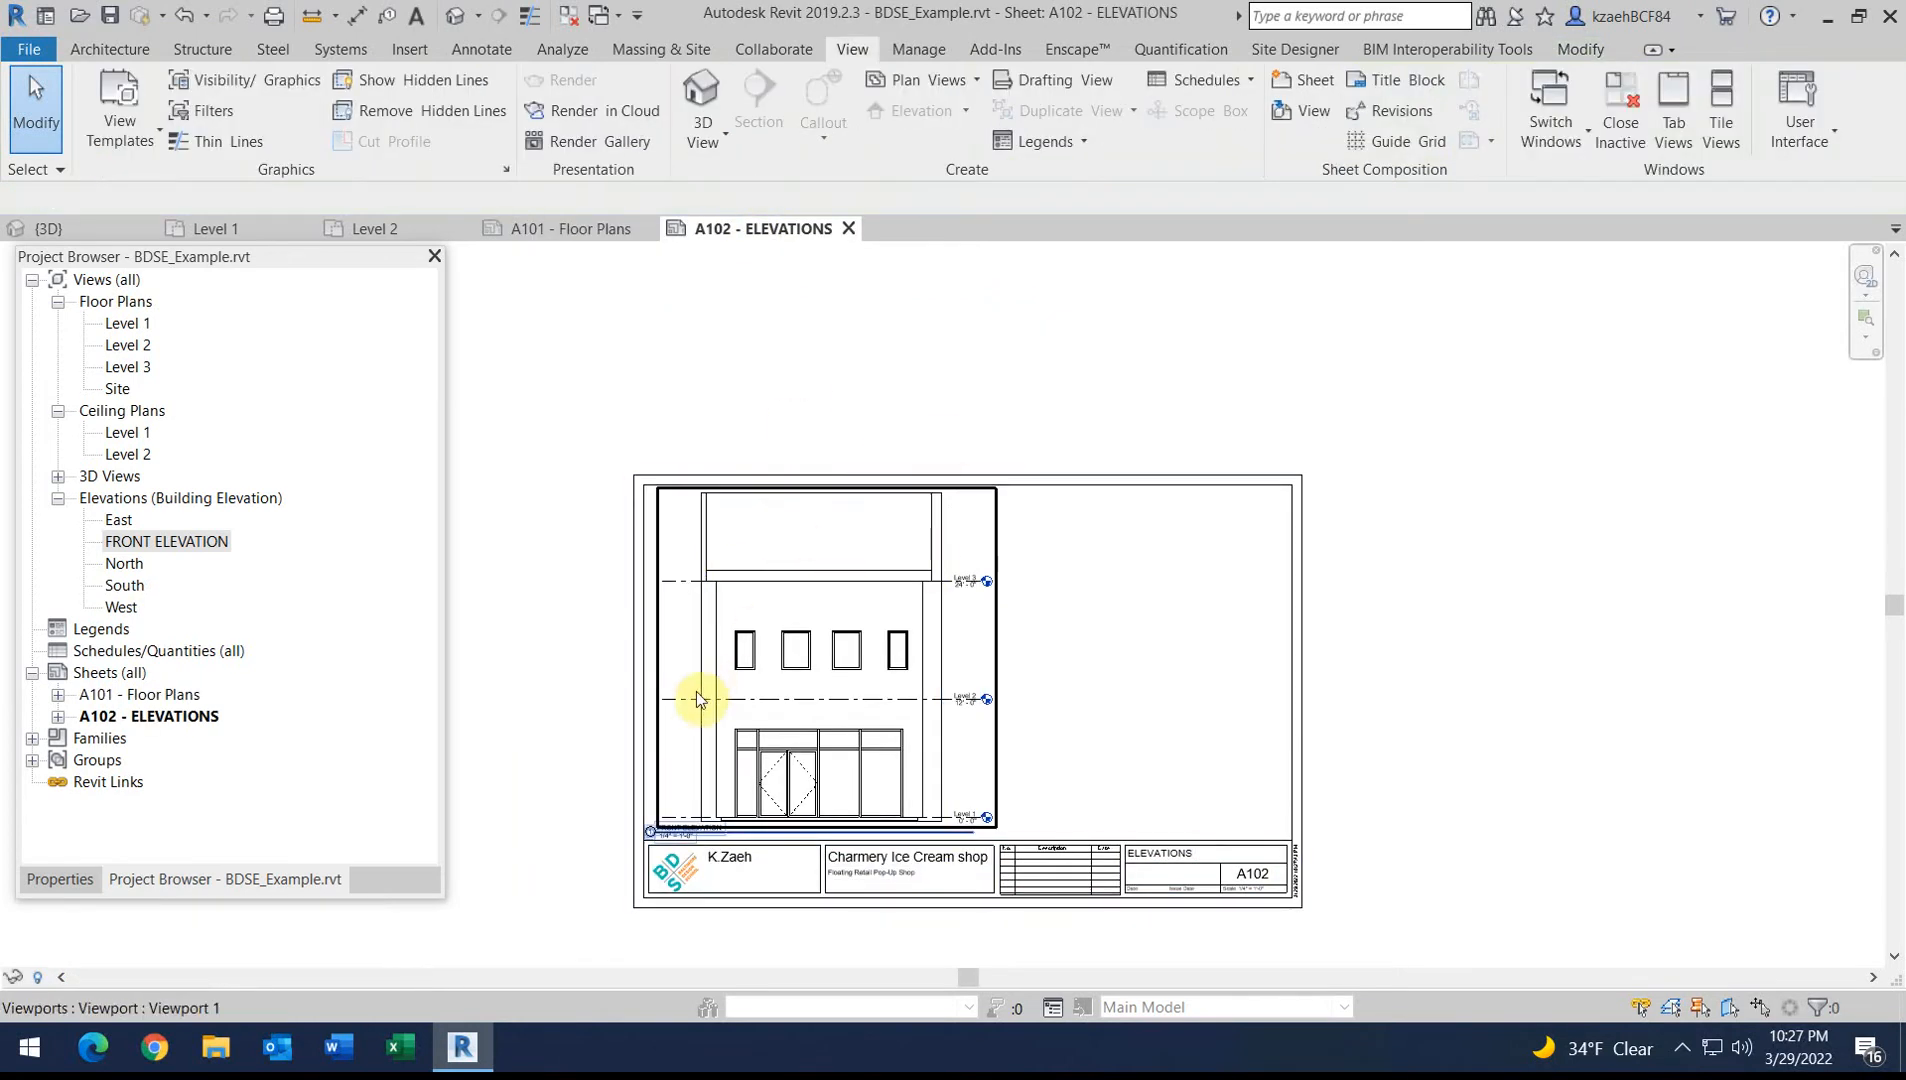
{"action": "left_click", "coordinate": [695, 651]}
{"action": "double_click", "coordinate": [708, 641]}
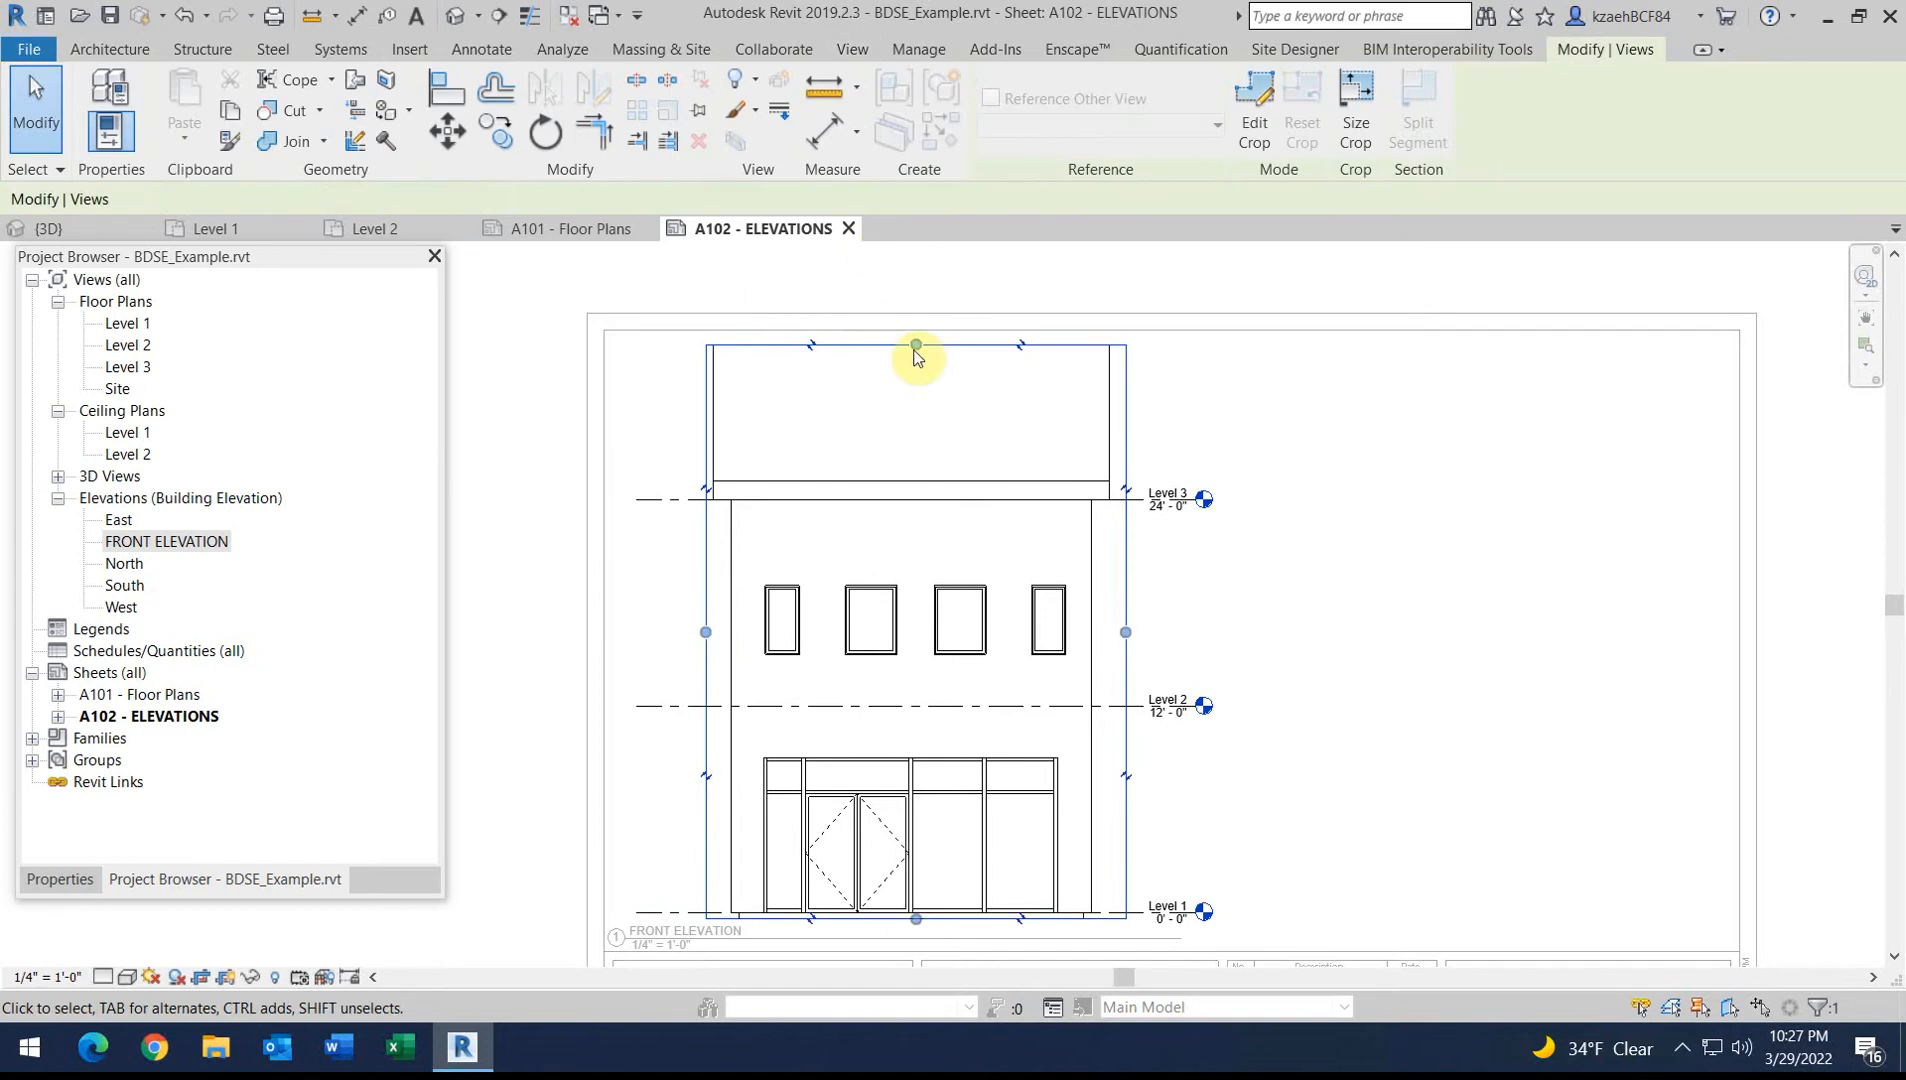
Raise the crop region's top edge above the tops of the roof parapets
{"action": "scroll", "coordinate": [918, 350], "scroll_direction": "up", "scroll_amount": 5}
{"action": "left_click_drag", "start_coordinate": [923, 343], "coordinate": [910, 264]}
{"action": "middle_click_drag", "start_coordinate": [922, 410], "coordinate": [954, 606]}
{"action": "left_click_drag", "start_coordinate": [956, 459], "coordinate": [944, 340]}
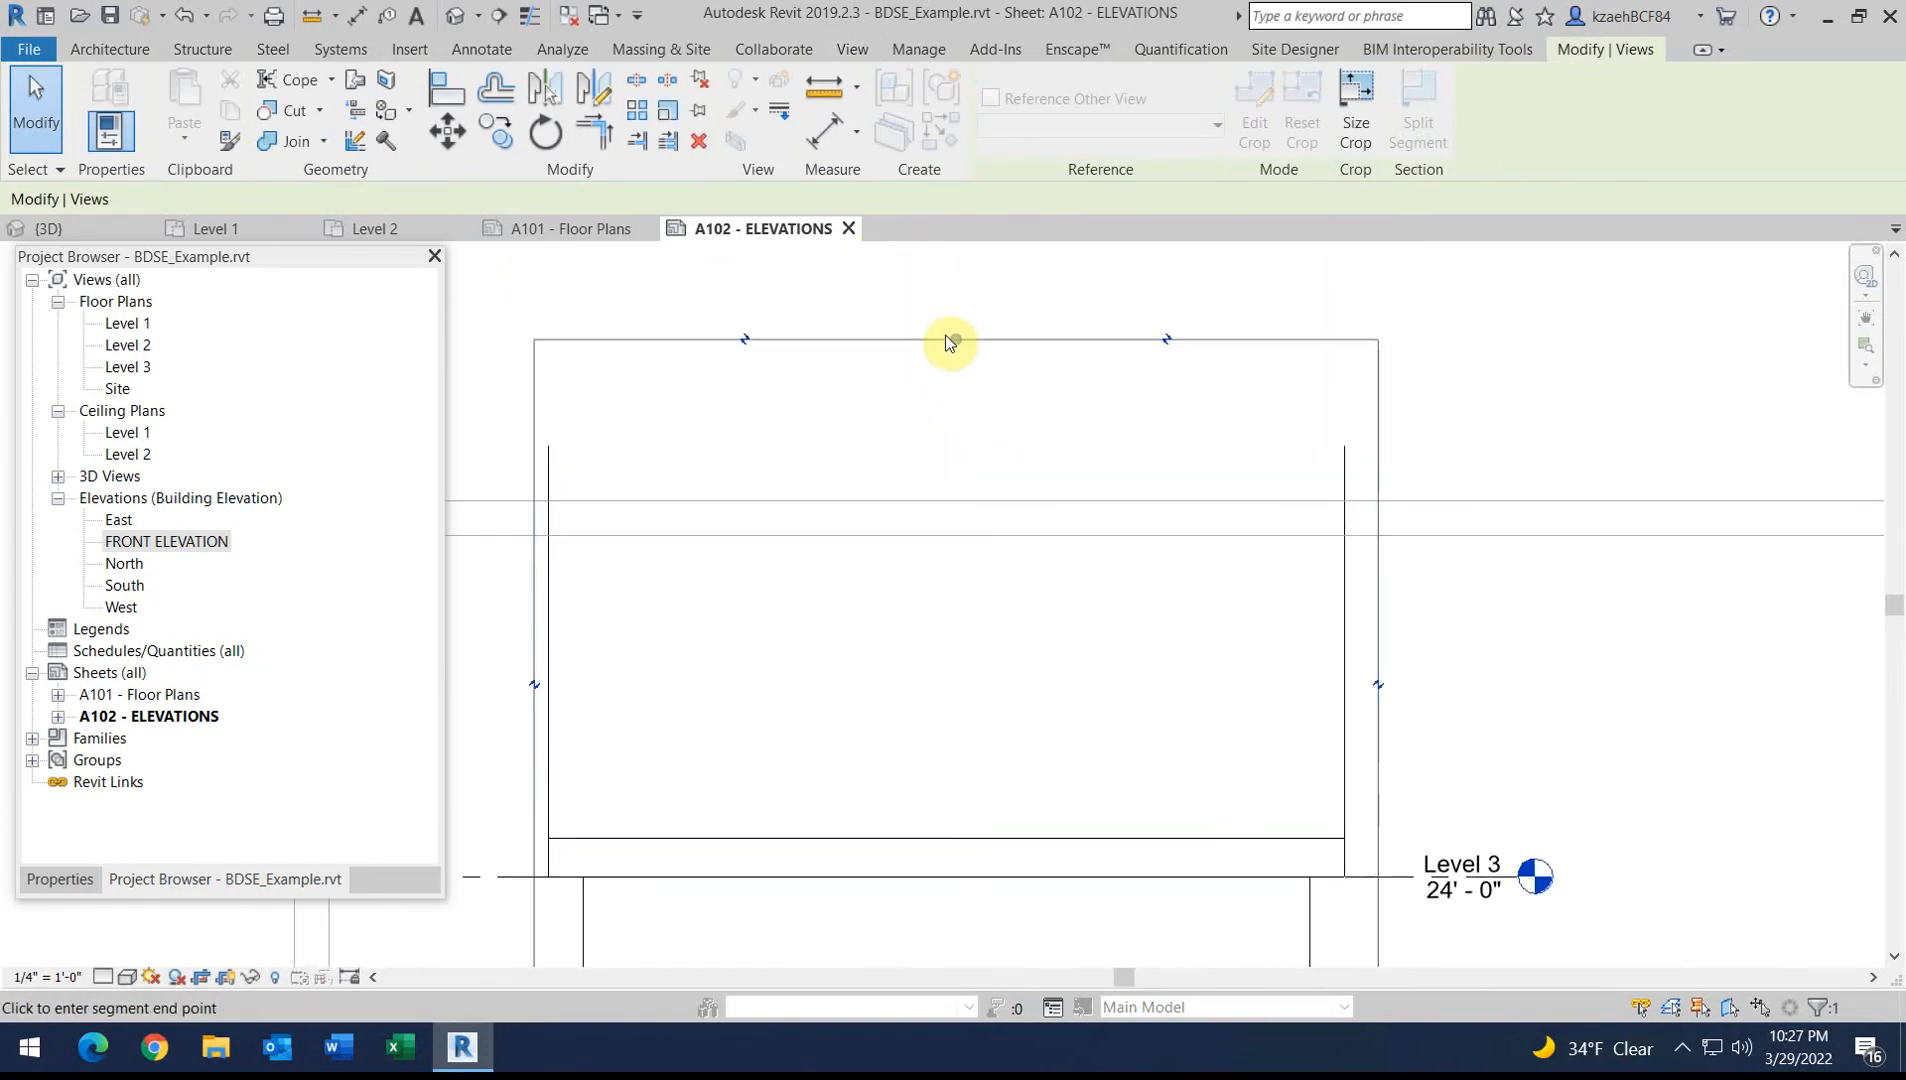
{"action": "scroll", "coordinate": [664, 464], "scroll_direction": "down", "scroll_amount": 2}
{"action": "left_click_drag", "start_coordinate": [820, 435], "coordinate": [820, 435]}
{"action": "scroll", "coordinate": [835, 430], "scroll_direction": "down", "scroll_amount": 3}
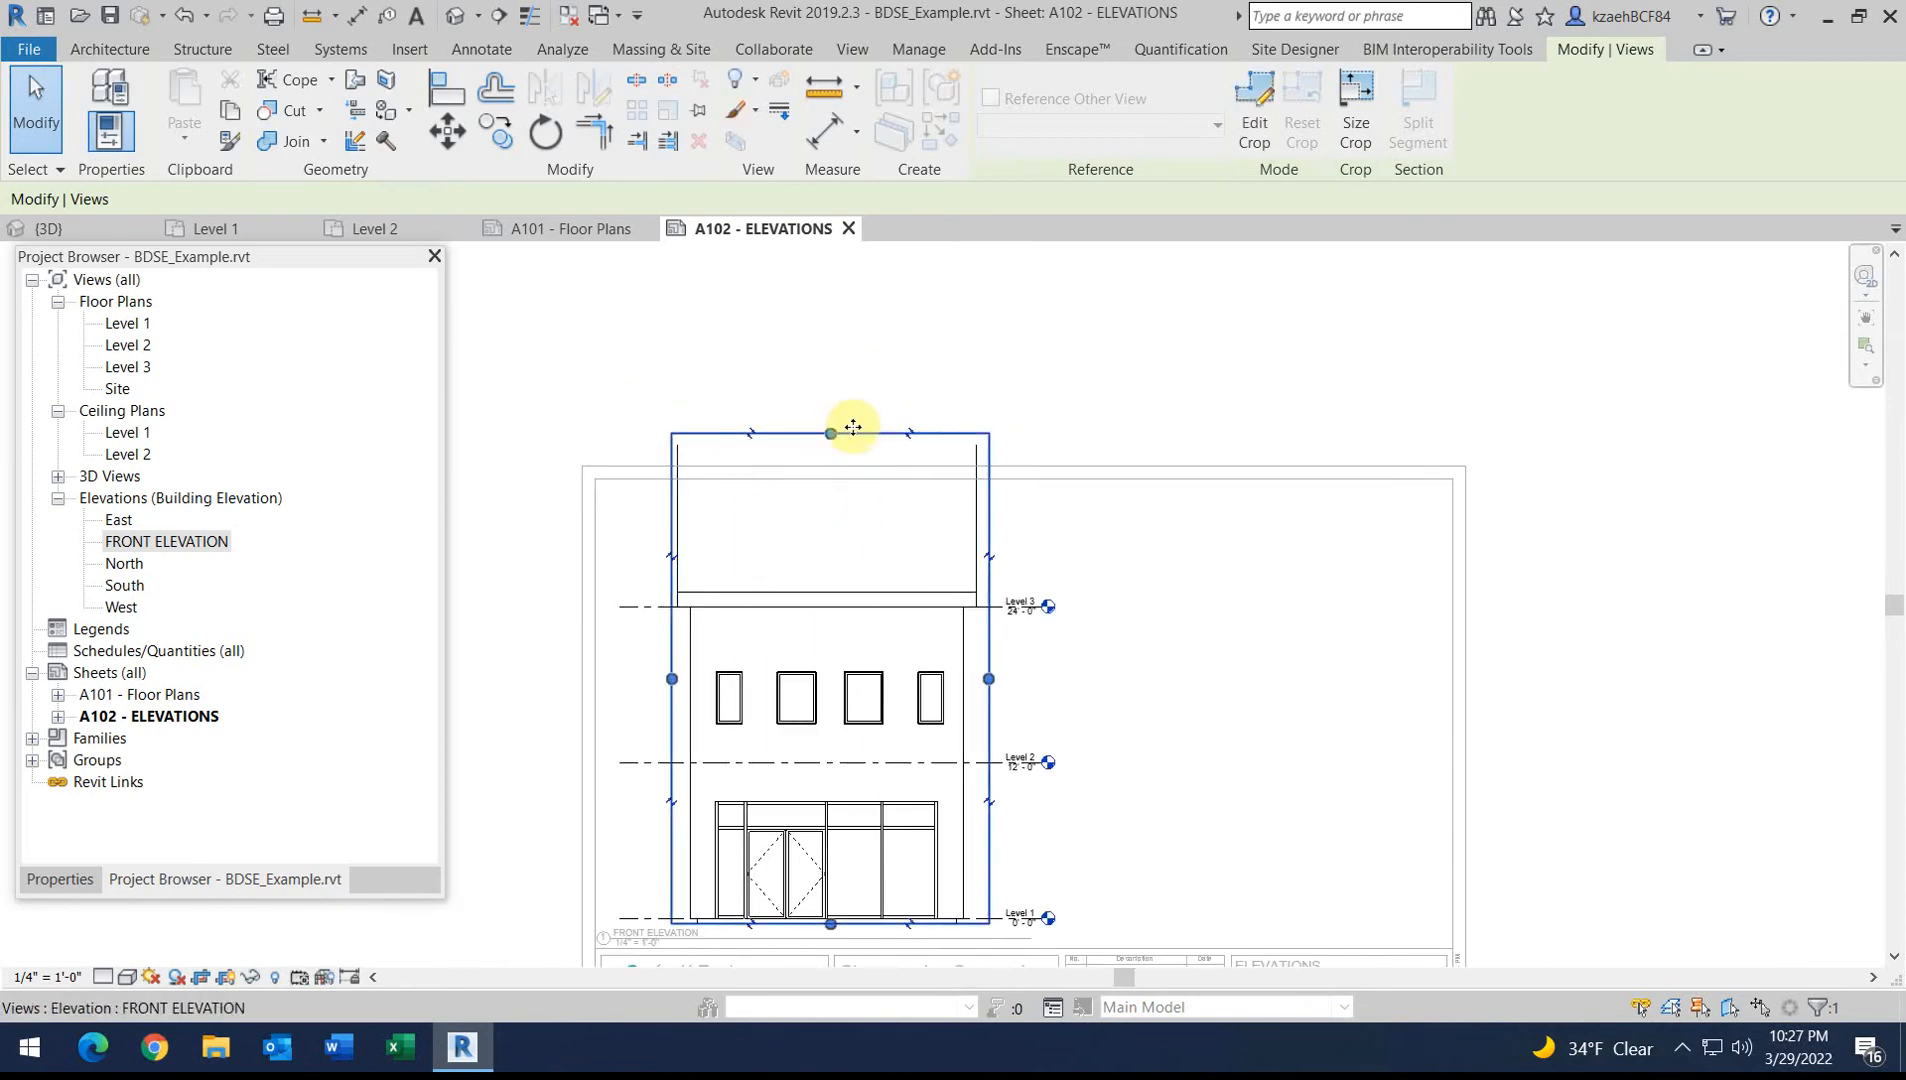
Lower the crop region's top edge to just inside the sheet's upper border
{"action": "scroll", "coordinate": [854, 428], "scroll_direction": "up", "scroll_amount": 1}
{"action": "left_click_drag", "start_coordinate": [827, 435], "coordinate": [829, 497]}
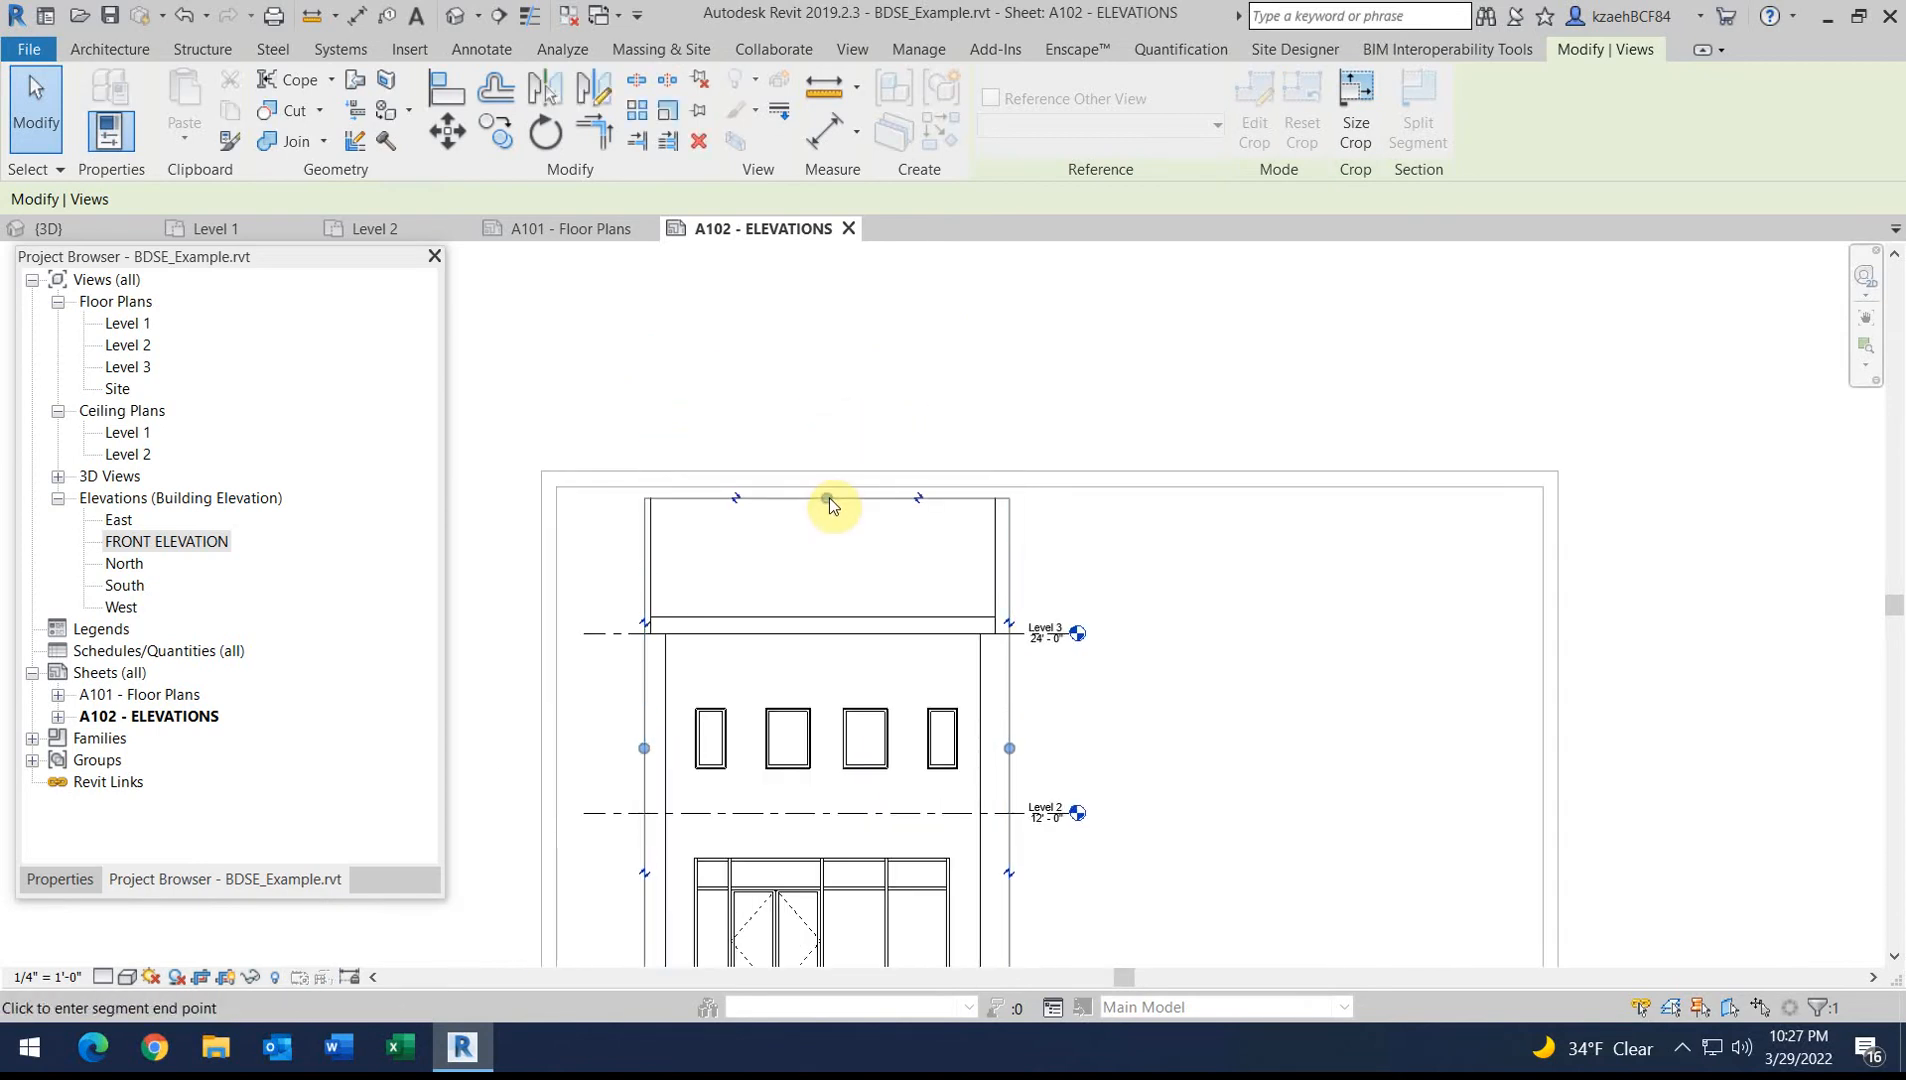
{"action": "left_click", "coordinate": [831, 370]}
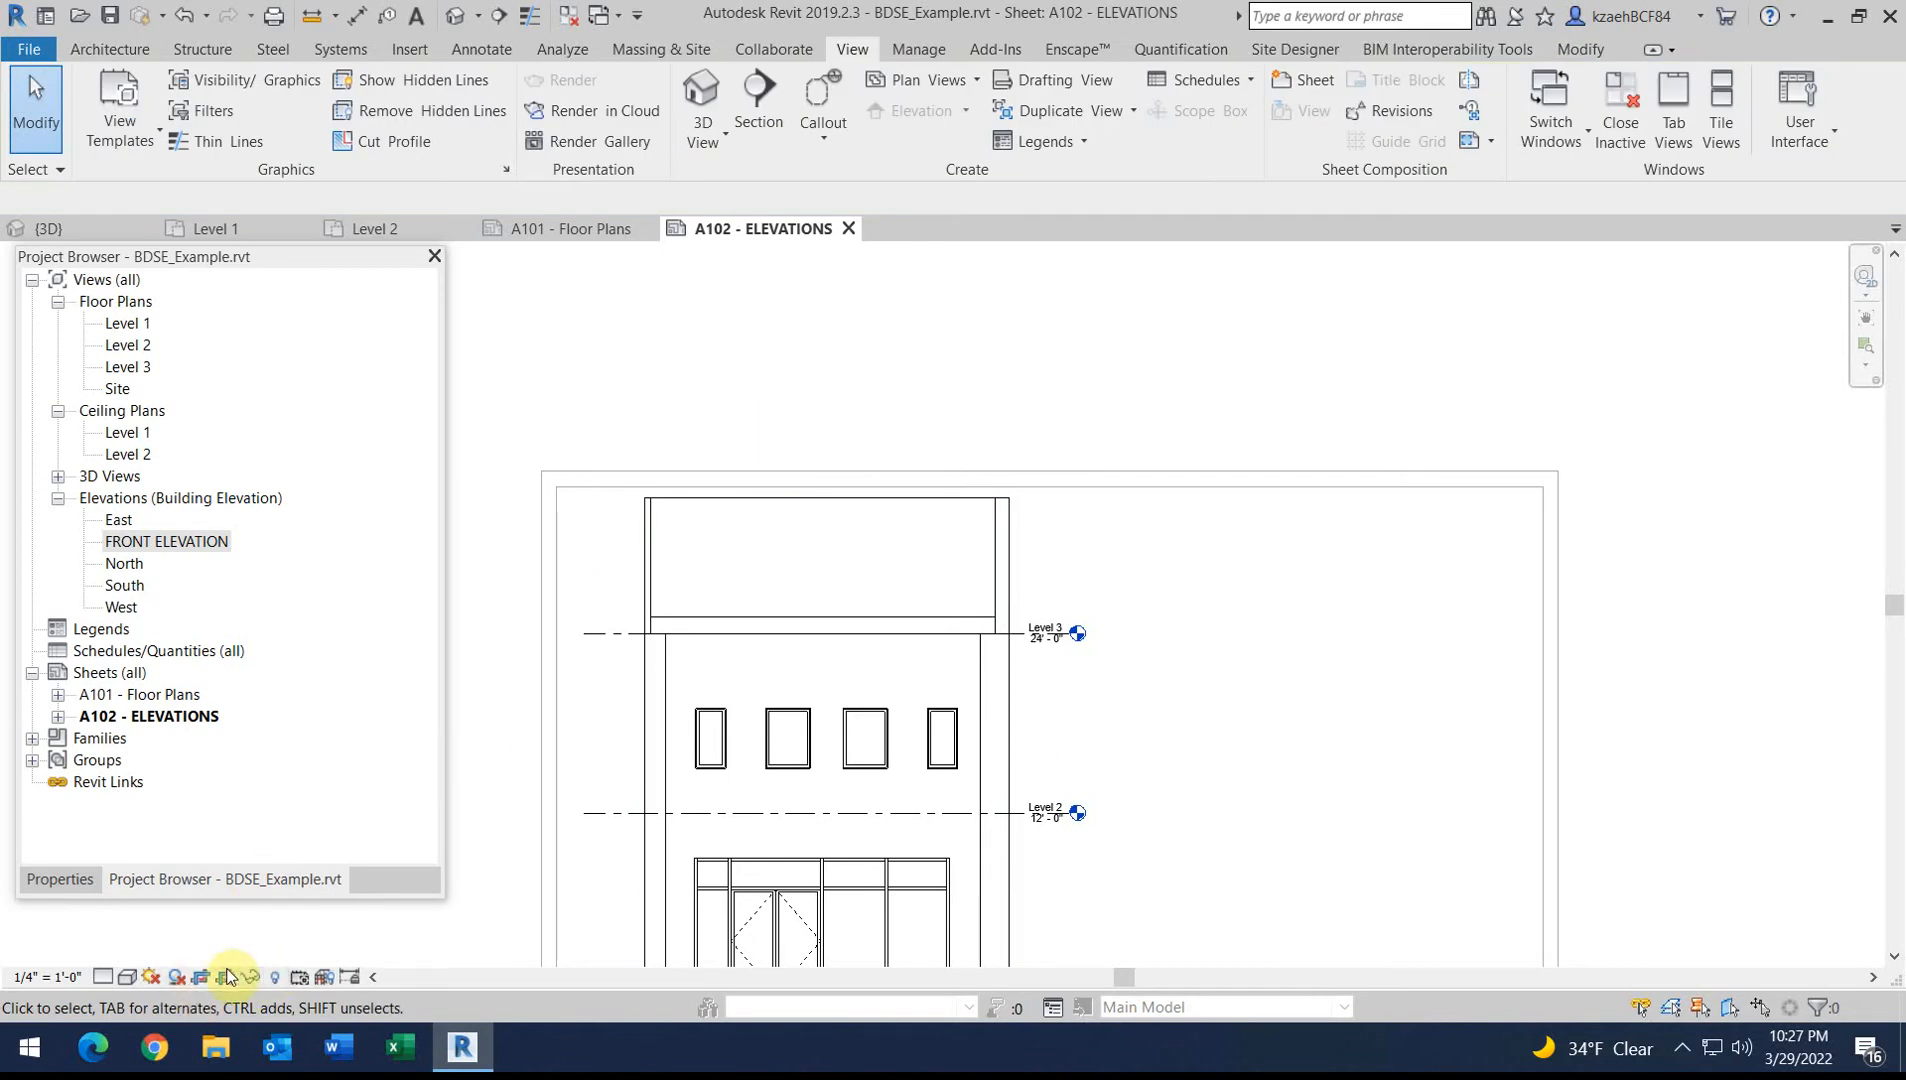
Hide the crop region of the FRONT ELEVATION view and deactivate the view
{"action": "scroll", "coordinate": [779, 383], "scroll_direction": "down", "scroll_amount": 2}
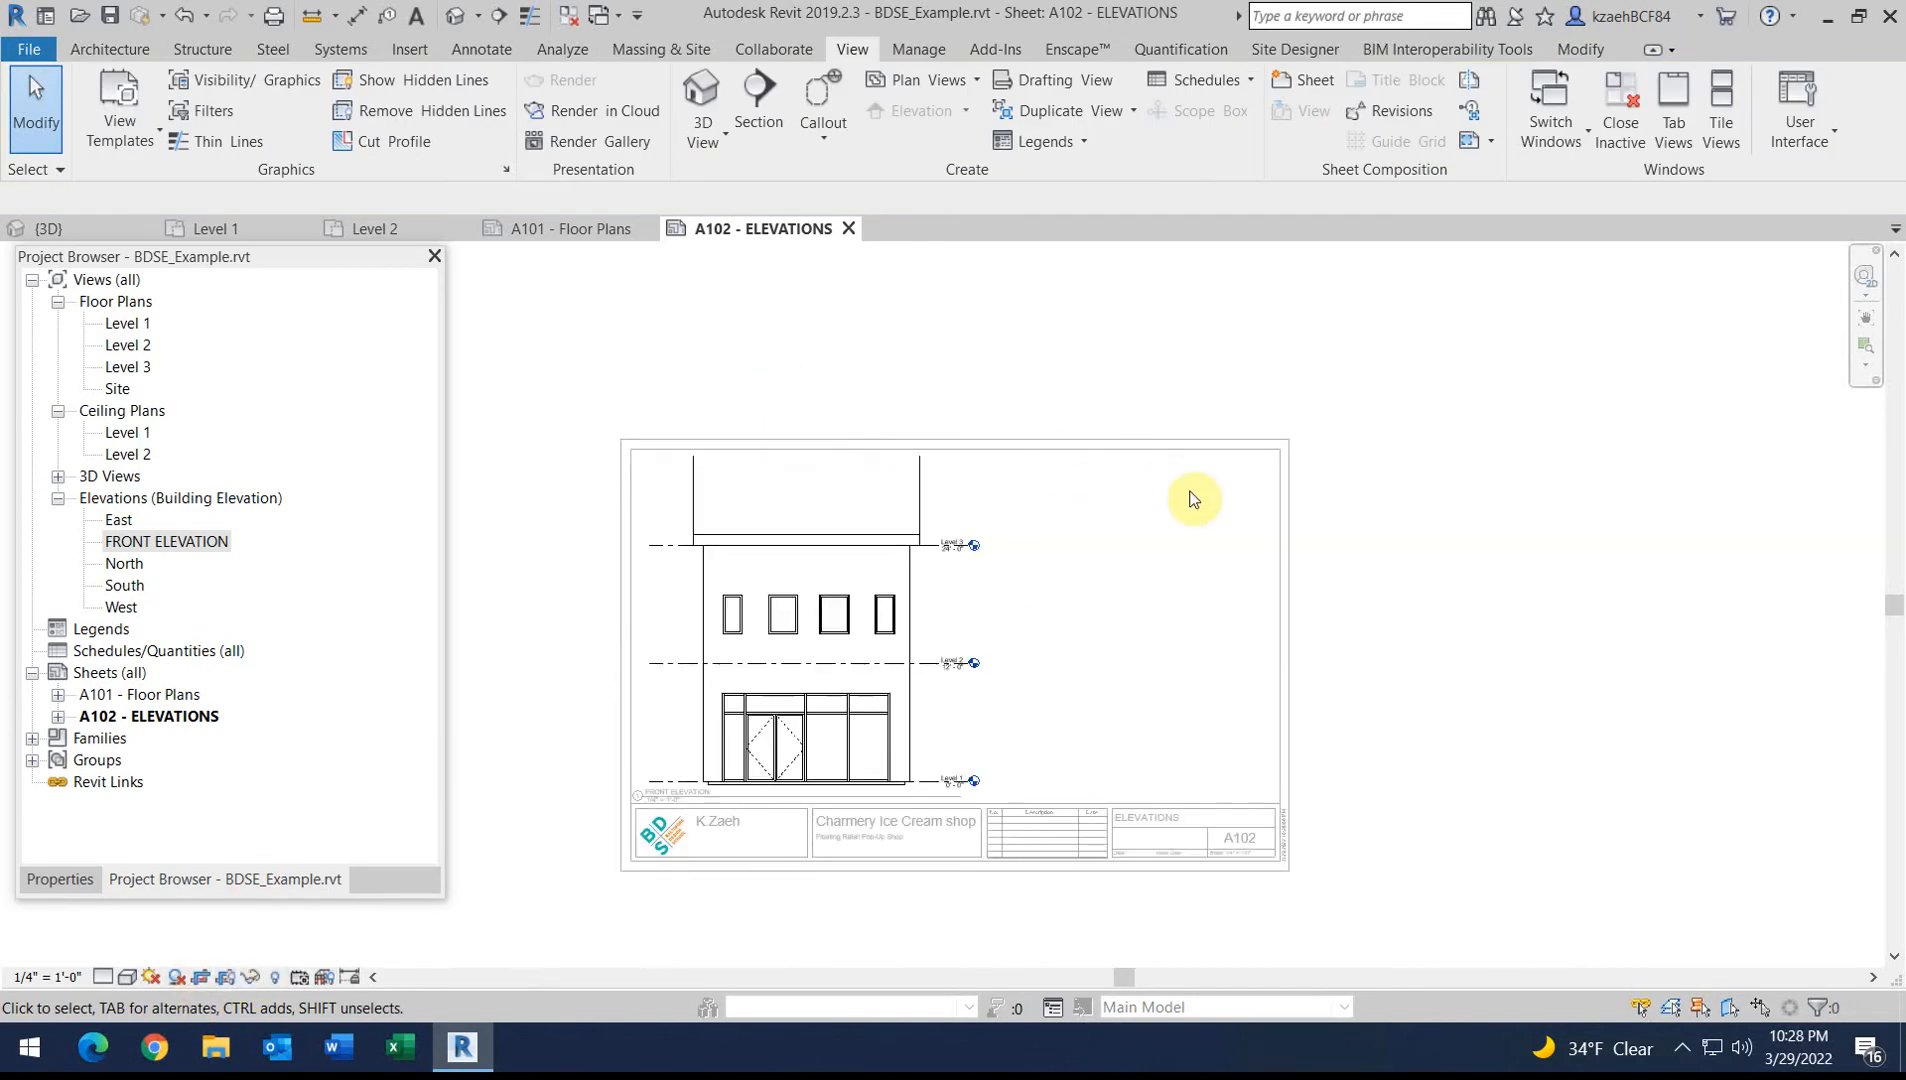
{"action": "right_click", "coordinate": [1033, 675]}
{"action": "left_click", "coordinate": [1157, 379]}
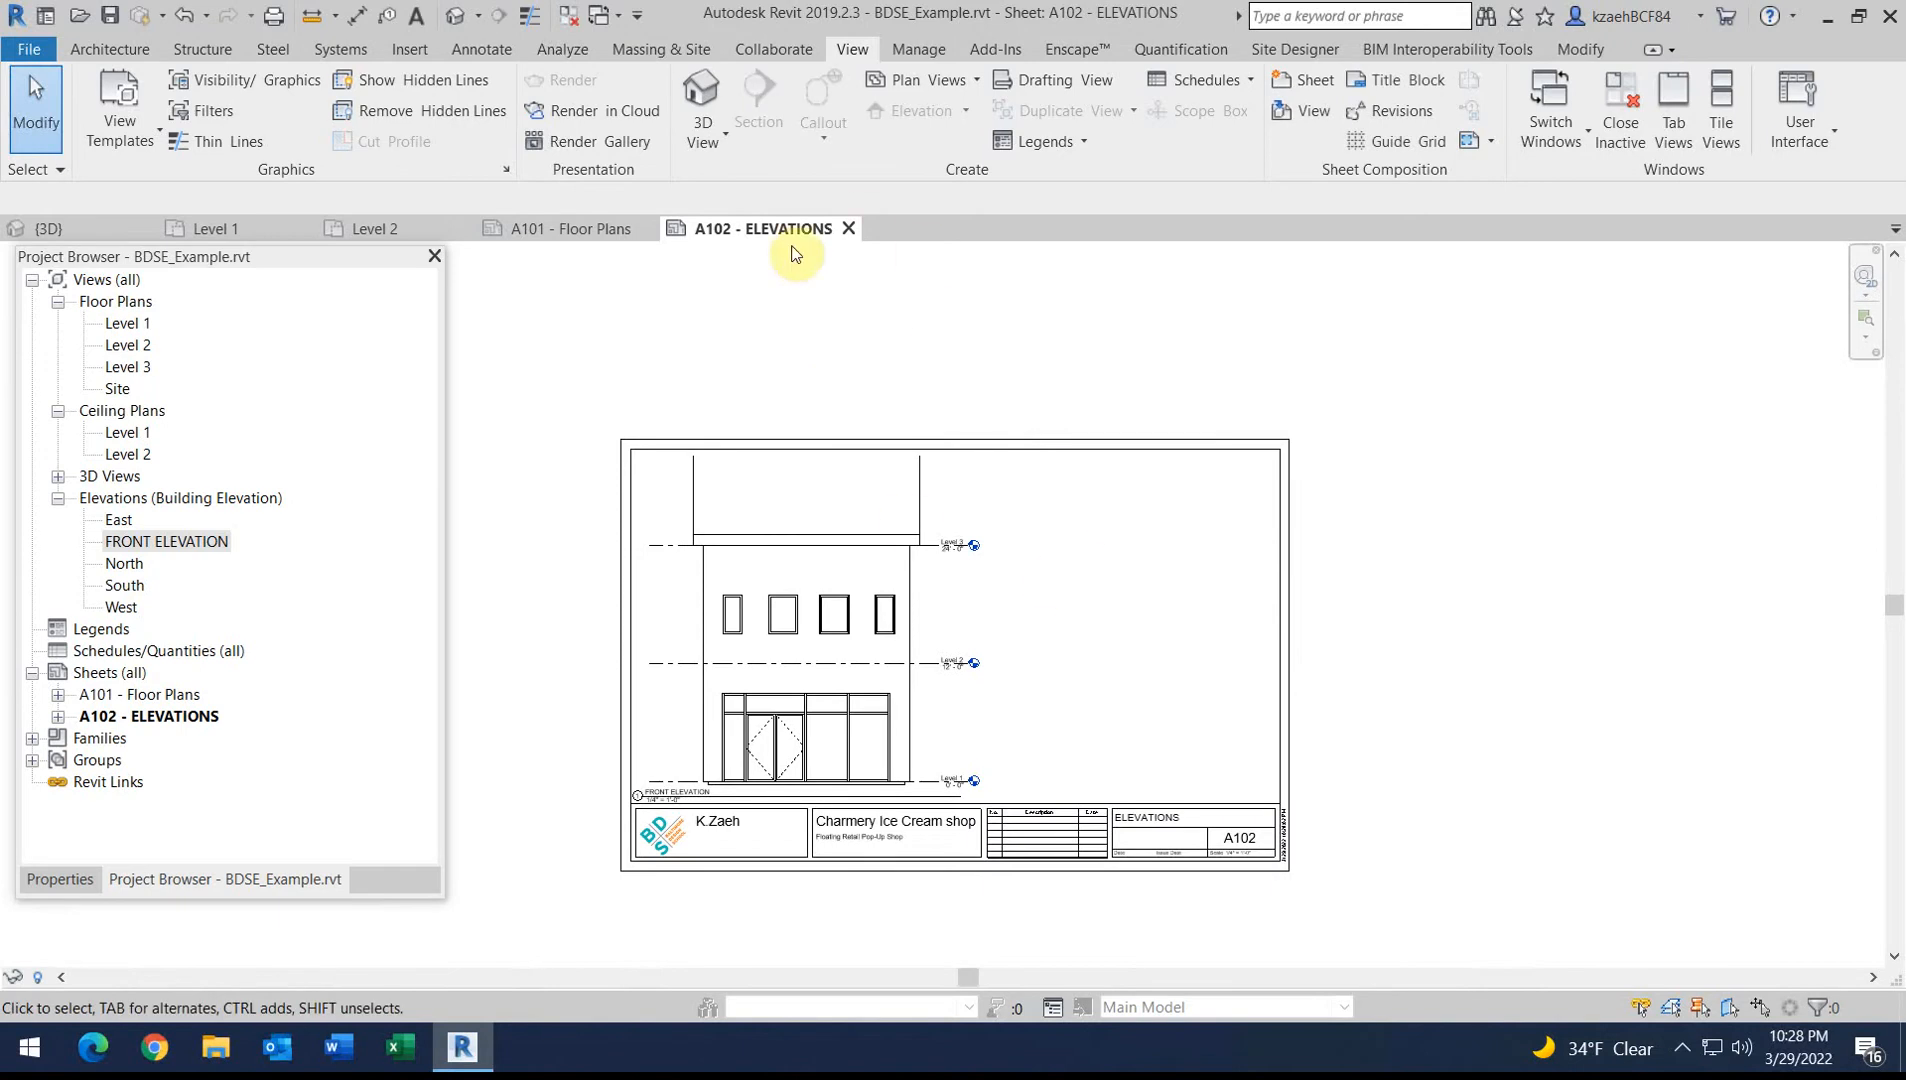
Compare the elevation marker's number and sheet reference on the A101 Level 1 plan with the FRONT ELEVATION title on A102
{"action": "left_click", "coordinate": [590, 230]}
{"action": "scroll", "coordinate": [715, 596], "scroll_direction": "down", "scroll_amount": 4}
{"action": "scroll", "coordinate": [810, 712], "scroll_direction": "up", "scroll_amount": 2}
{"action": "scroll", "coordinate": [790, 767], "scroll_direction": "up", "scroll_amount": 2}
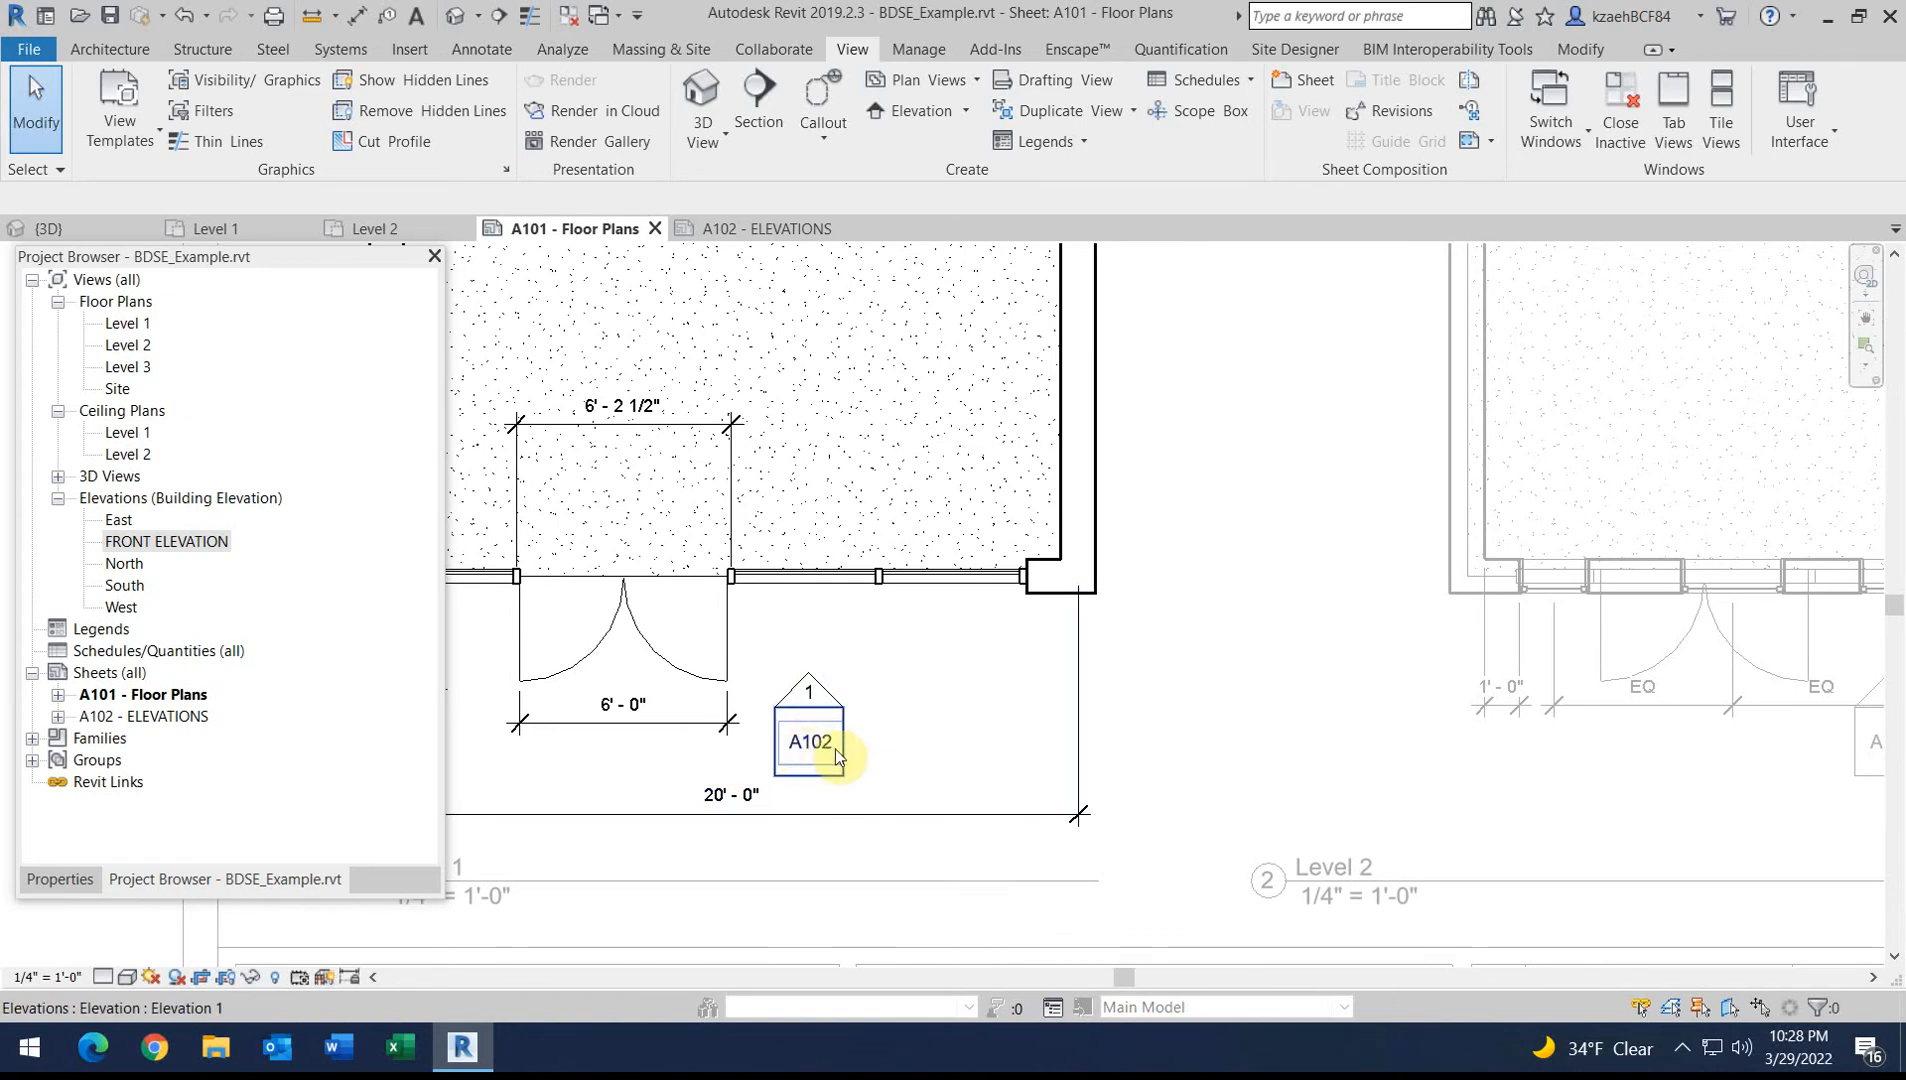
{"action": "left_click", "coordinate": [760, 232]}
{"action": "scroll", "coordinate": [683, 815], "scroll_direction": "up", "scroll_amount": 5}
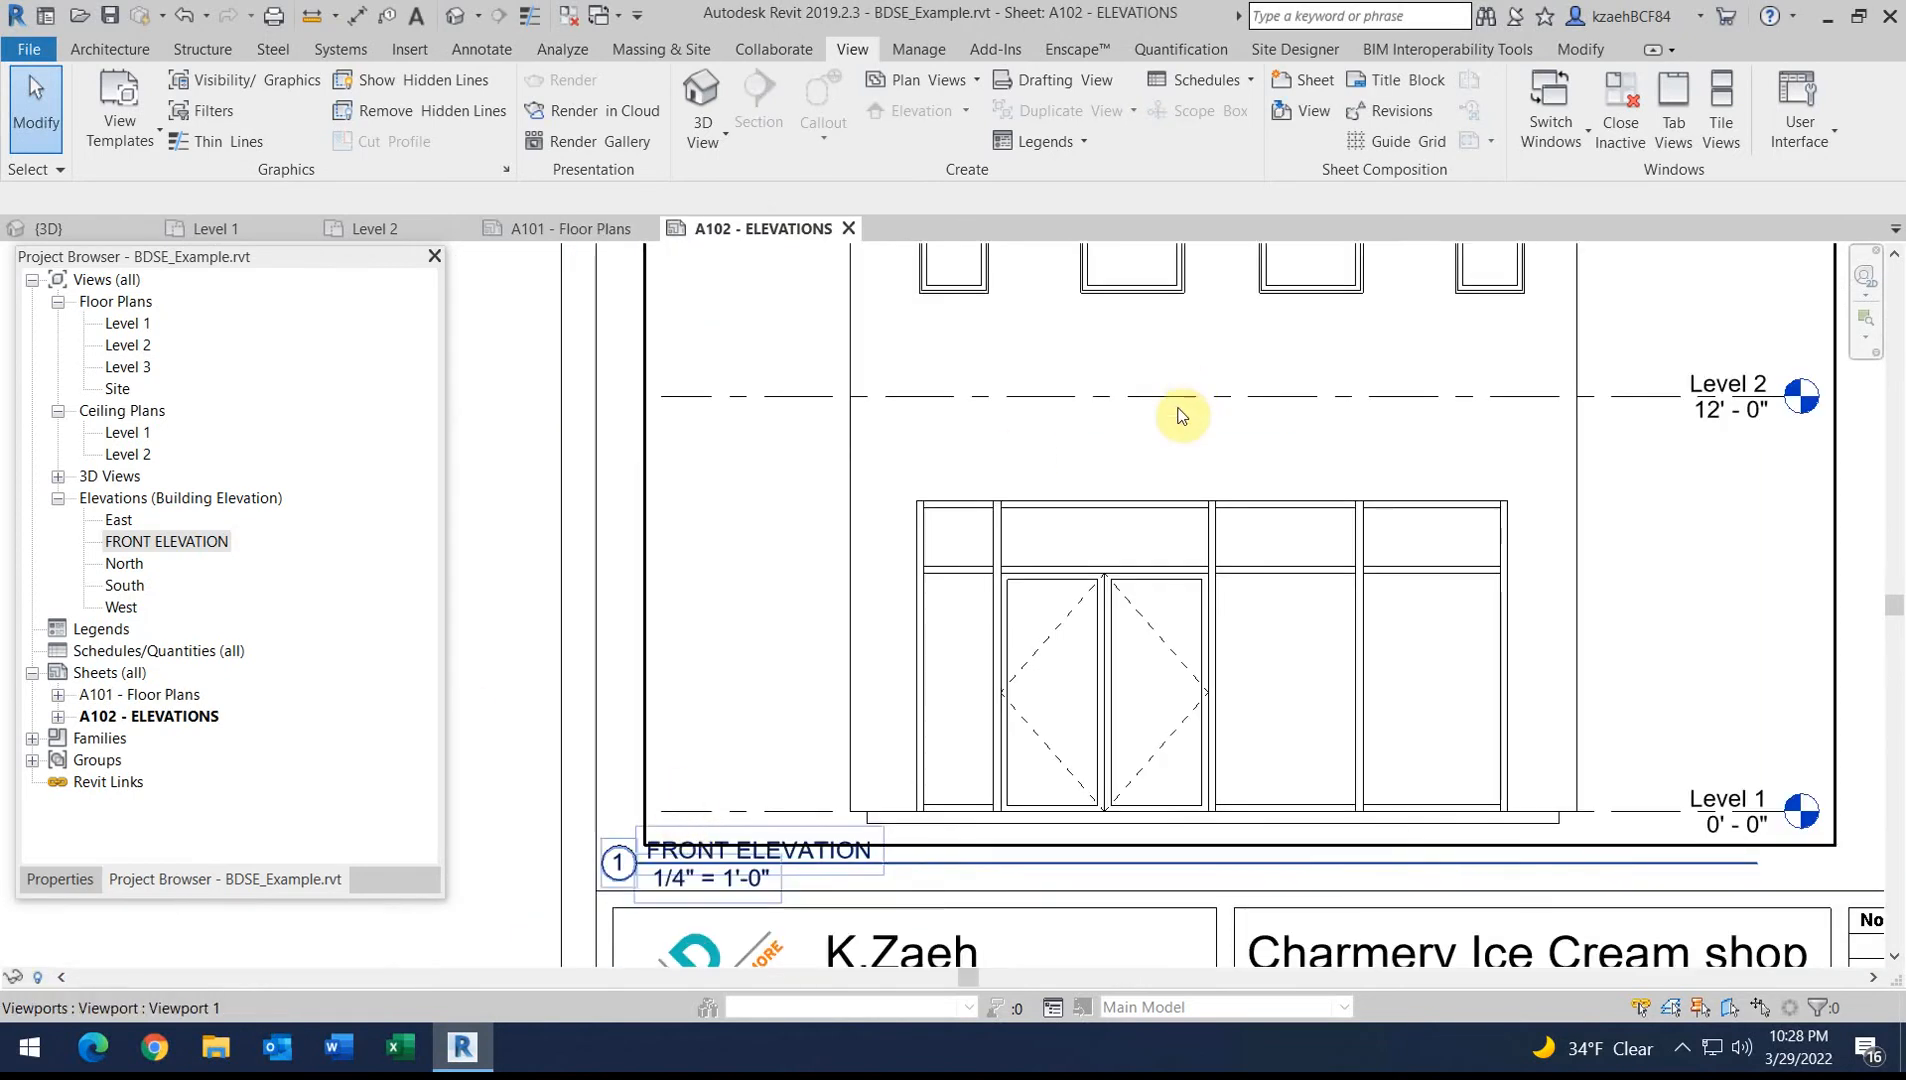
Change the detail number of the FRONT ELEVATION viewport on the sheet to A
{"action": "scroll", "coordinate": [1190, 395], "scroll_direction": "down", "scroll_amount": 3}
{"action": "middle_click_drag", "start_coordinate": [1081, 722], "coordinate": [663, 722]}
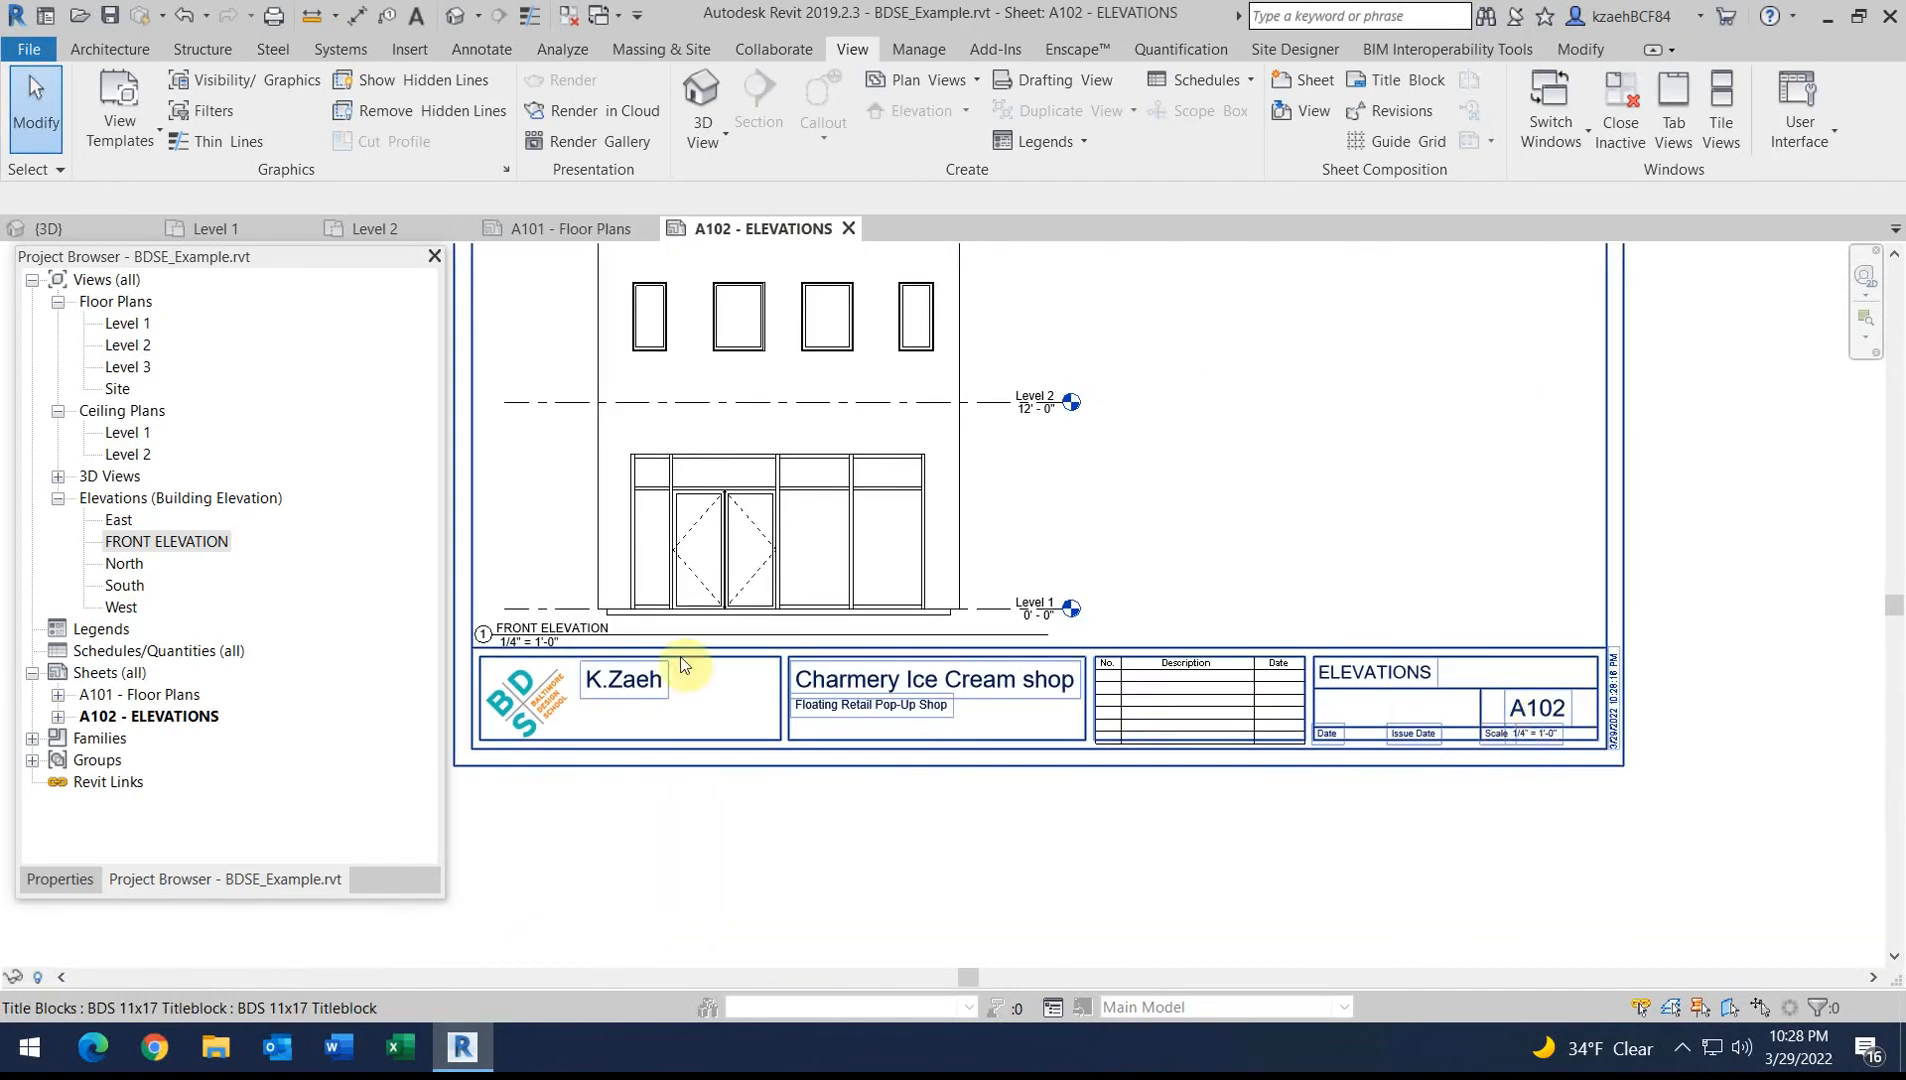
{"action": "scroll", "coordinate": [672, 713], "scroll_direction": "up", "scroll_amount": 4}
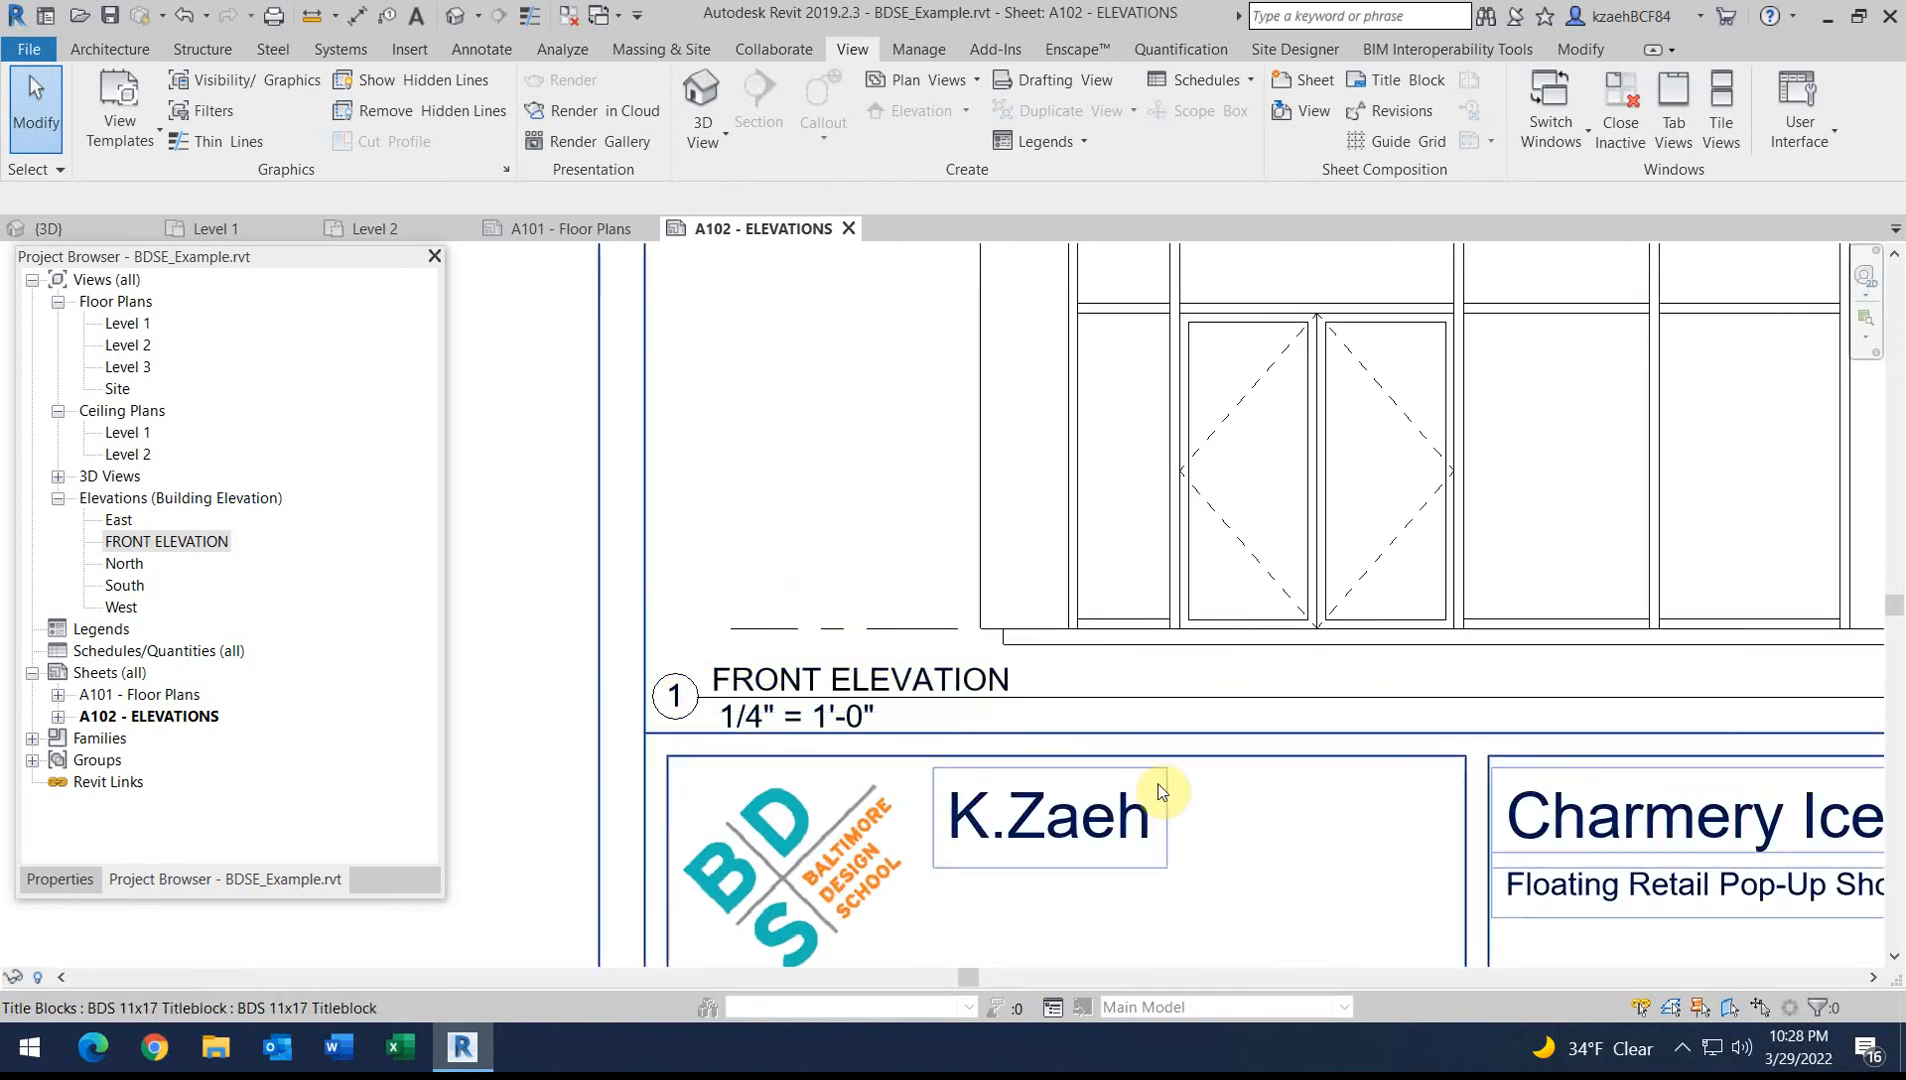
{"action": "left_click", "coordinate": [684, 703]}
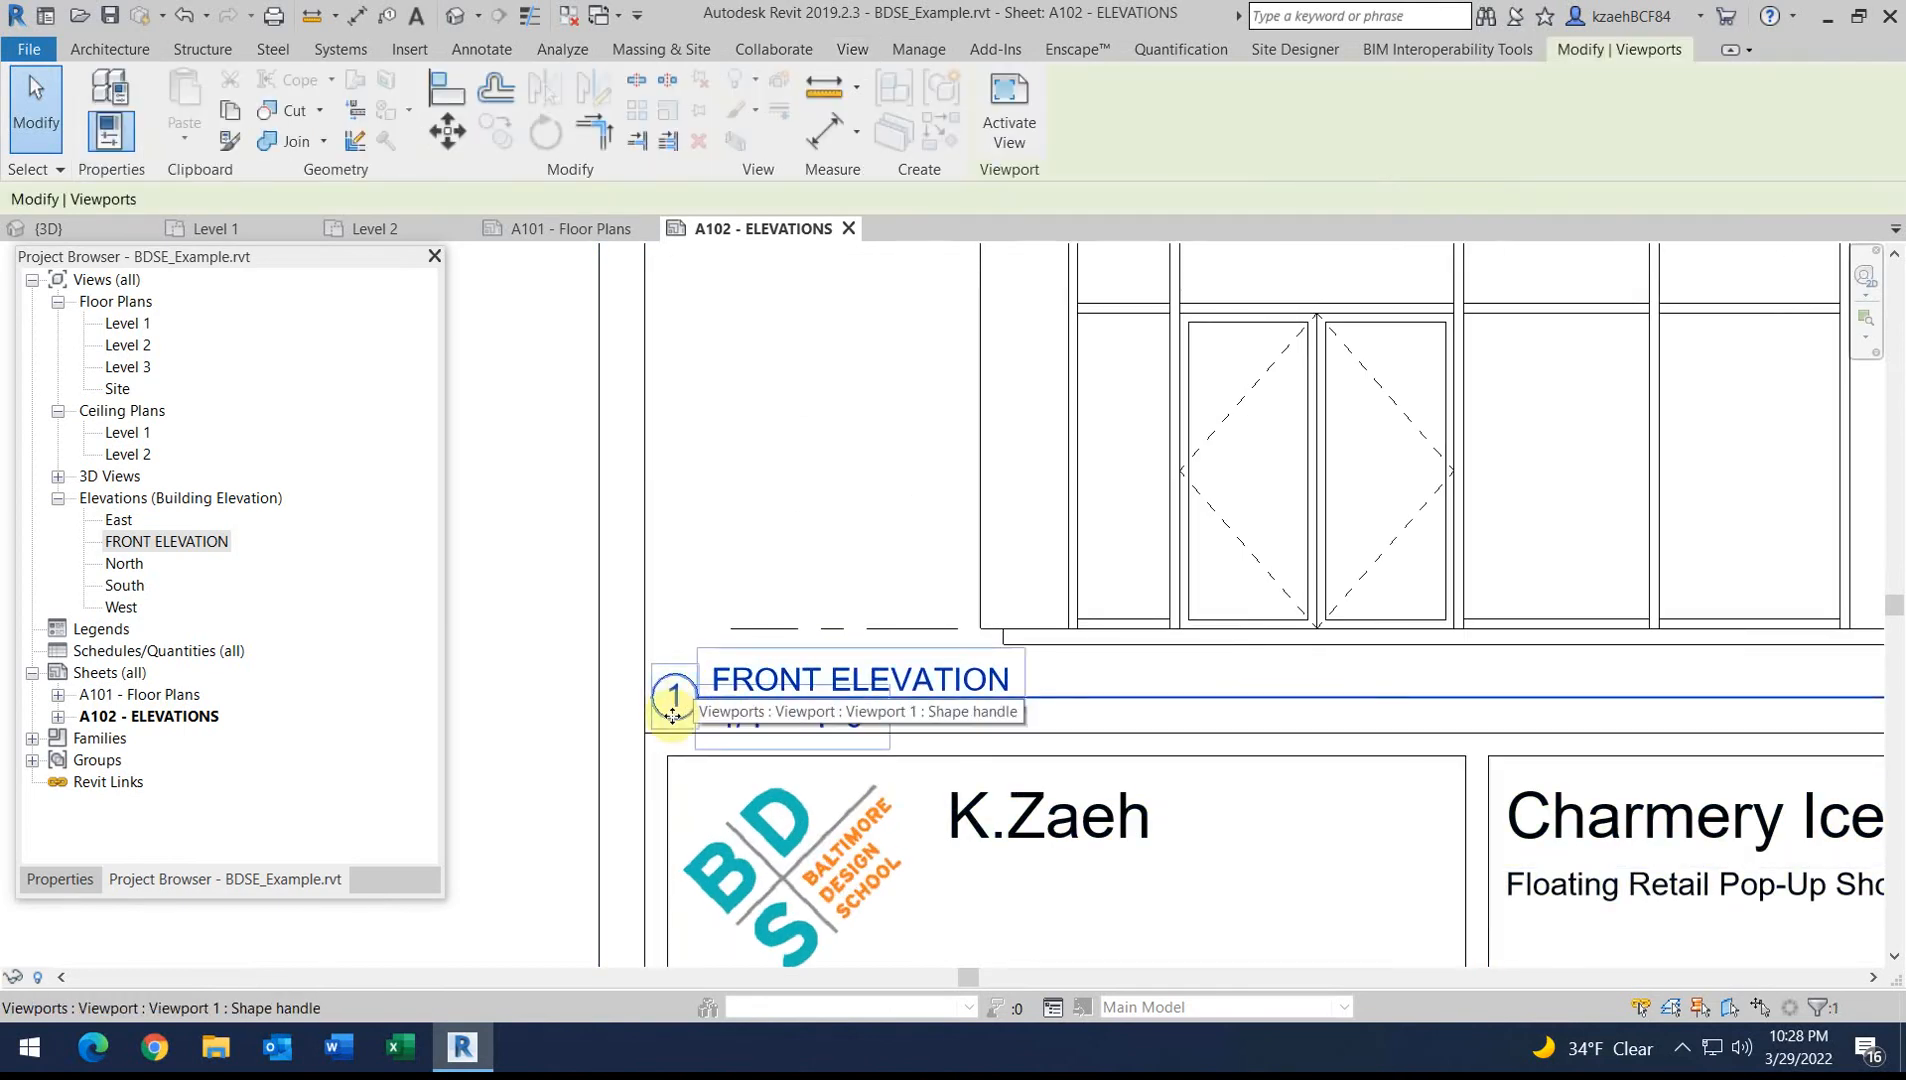
{"action": "scroll", "coordinate": [693, 692], "scroll_direction": "up", "scroll_amount": 3}
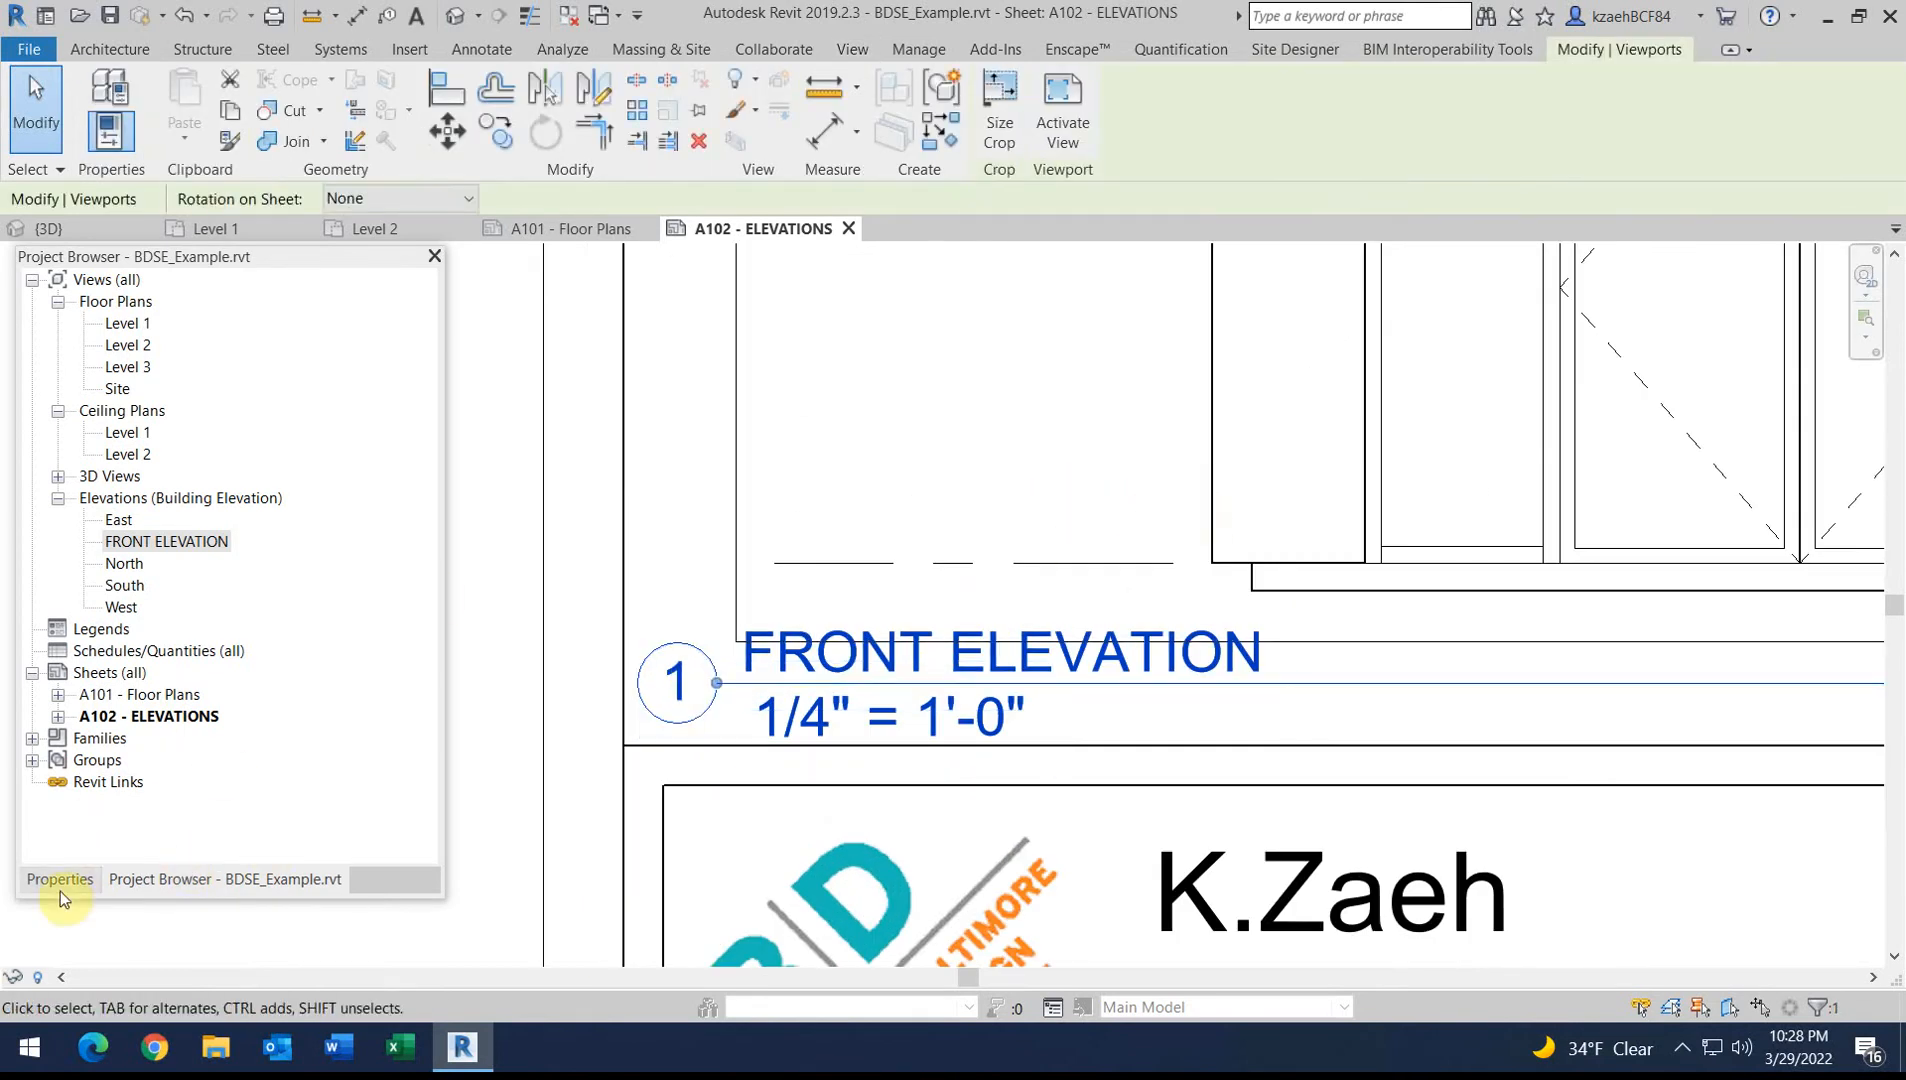
{"action": "left_click", "coordinate": [61, 888]}
{"action": "scroll", "coordinate": [308, 666], "scroll_direction": "up", "scroll_amount": 3}
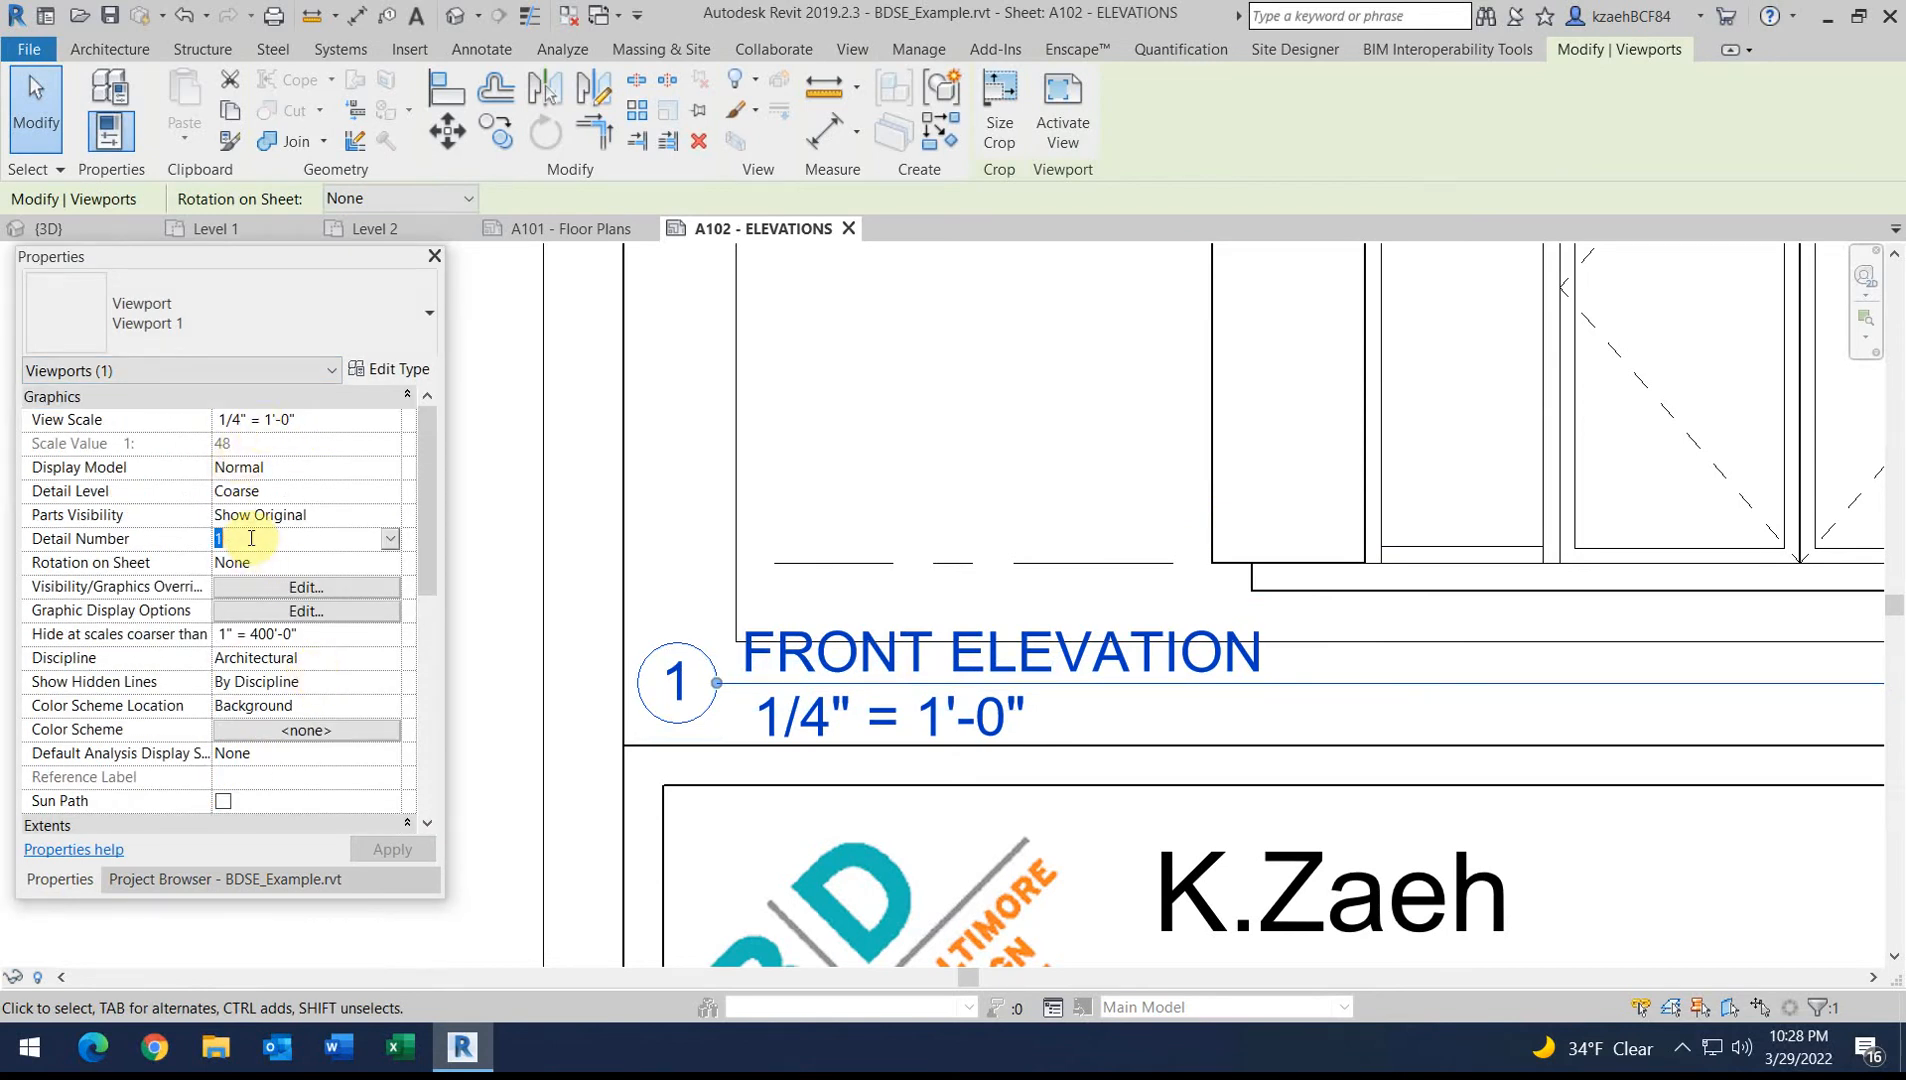
{"action": "type", "text": "a"}
{"action": "key", "text": "BackSpace"}
{"action": "type", "text": "A"}
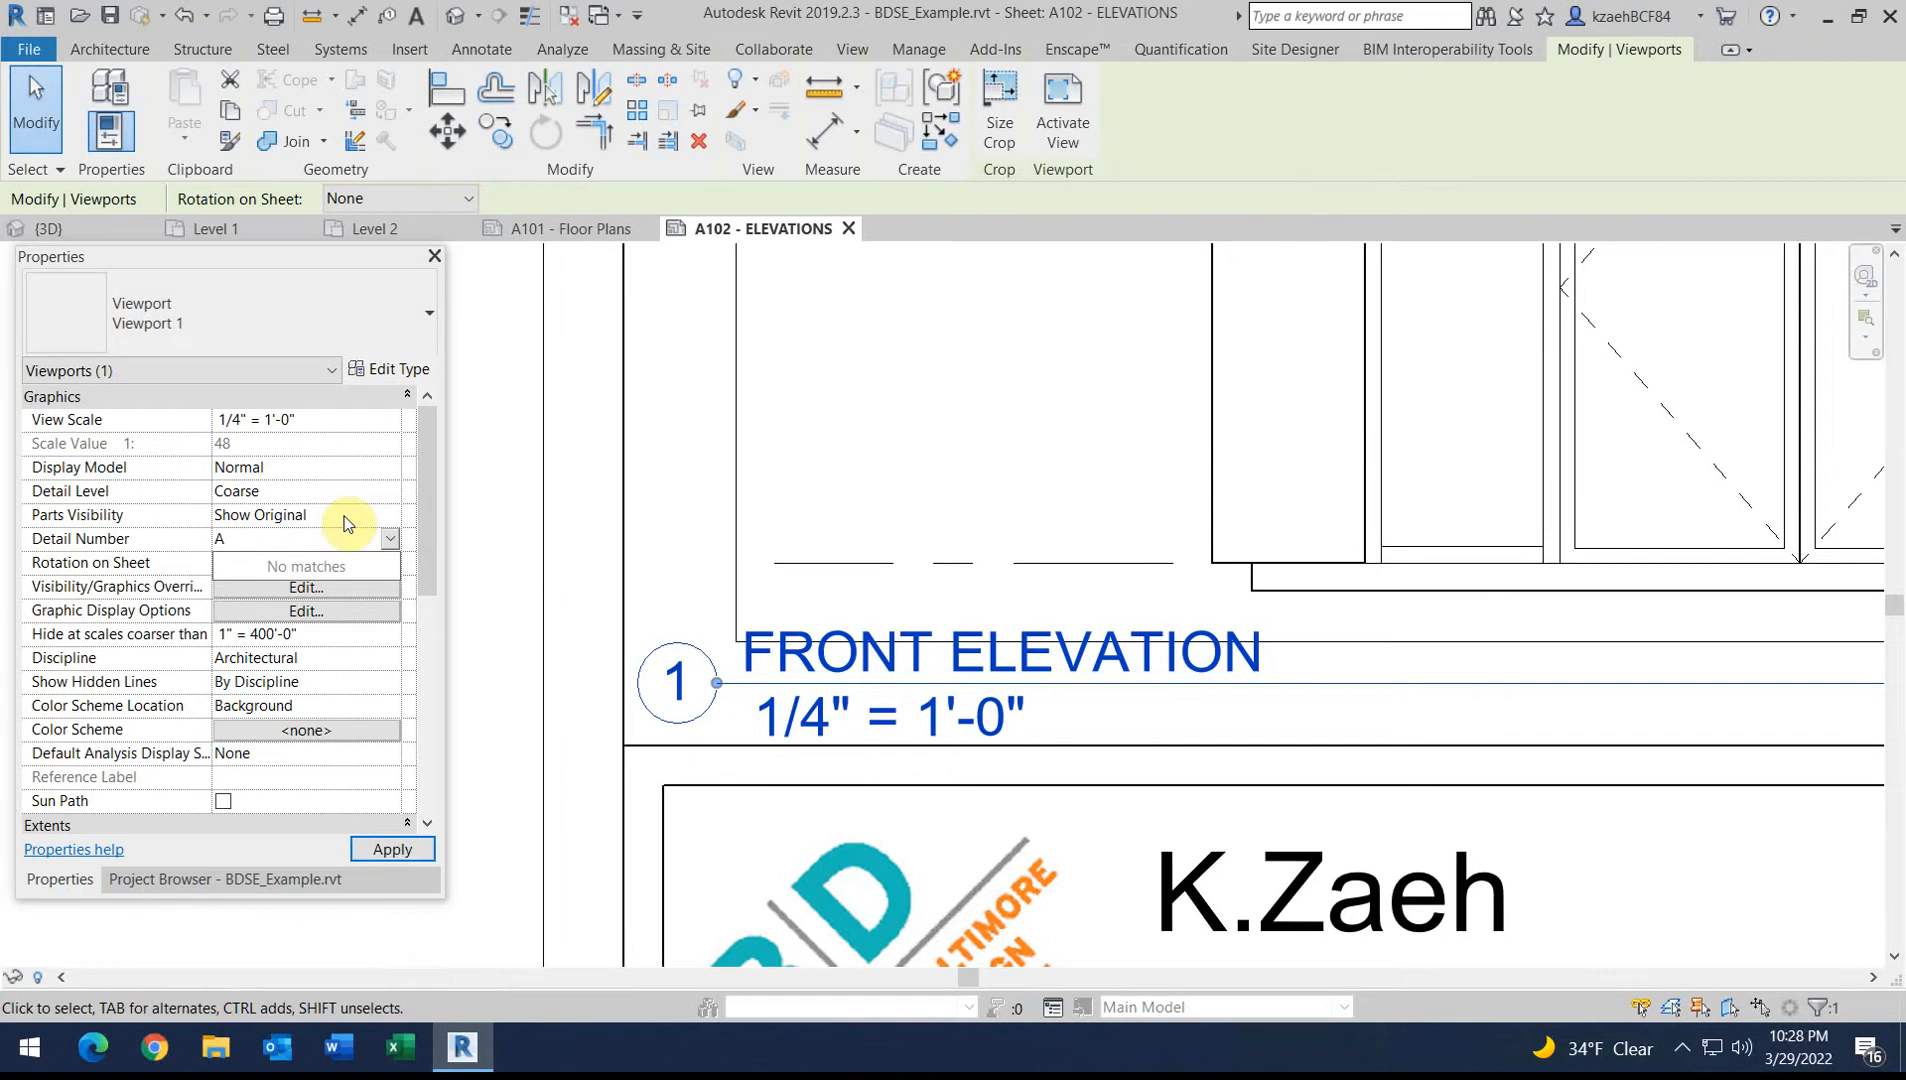
Check the detail letter and sheet reference in the elevation marker on the A101 Level 1 plan
{"action": "left_click", "coordinate": [582, 229]}
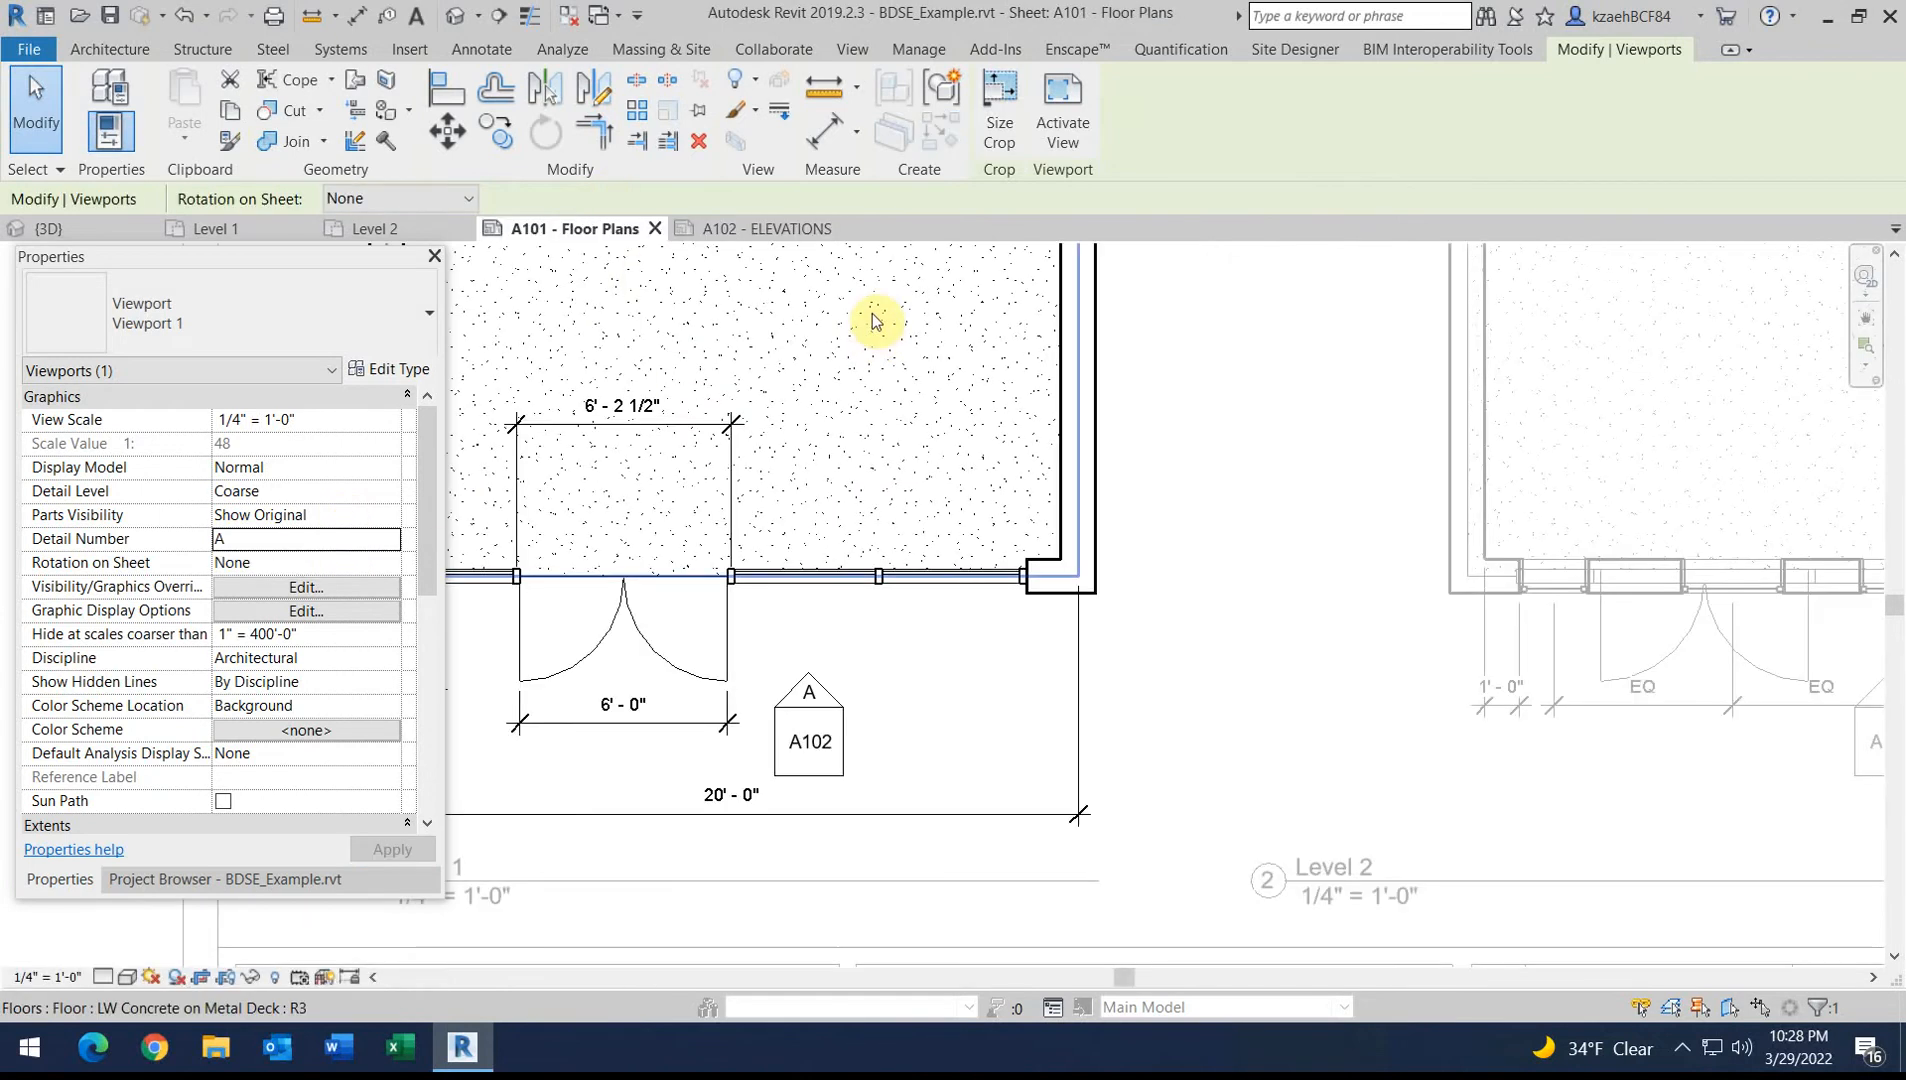
{"action": "scroll", "coordinate": [700, 690], "scroll_direction": "down", "scroll_amount": 2}
{"action": "scroll", "coordinate": [766, 693], "scroll_direction": "up", "scroll_amount": 3}
{"action": "scroll", "coordinate": [766, 693], "scroll_direction": "up", "scroll_amount": 2}
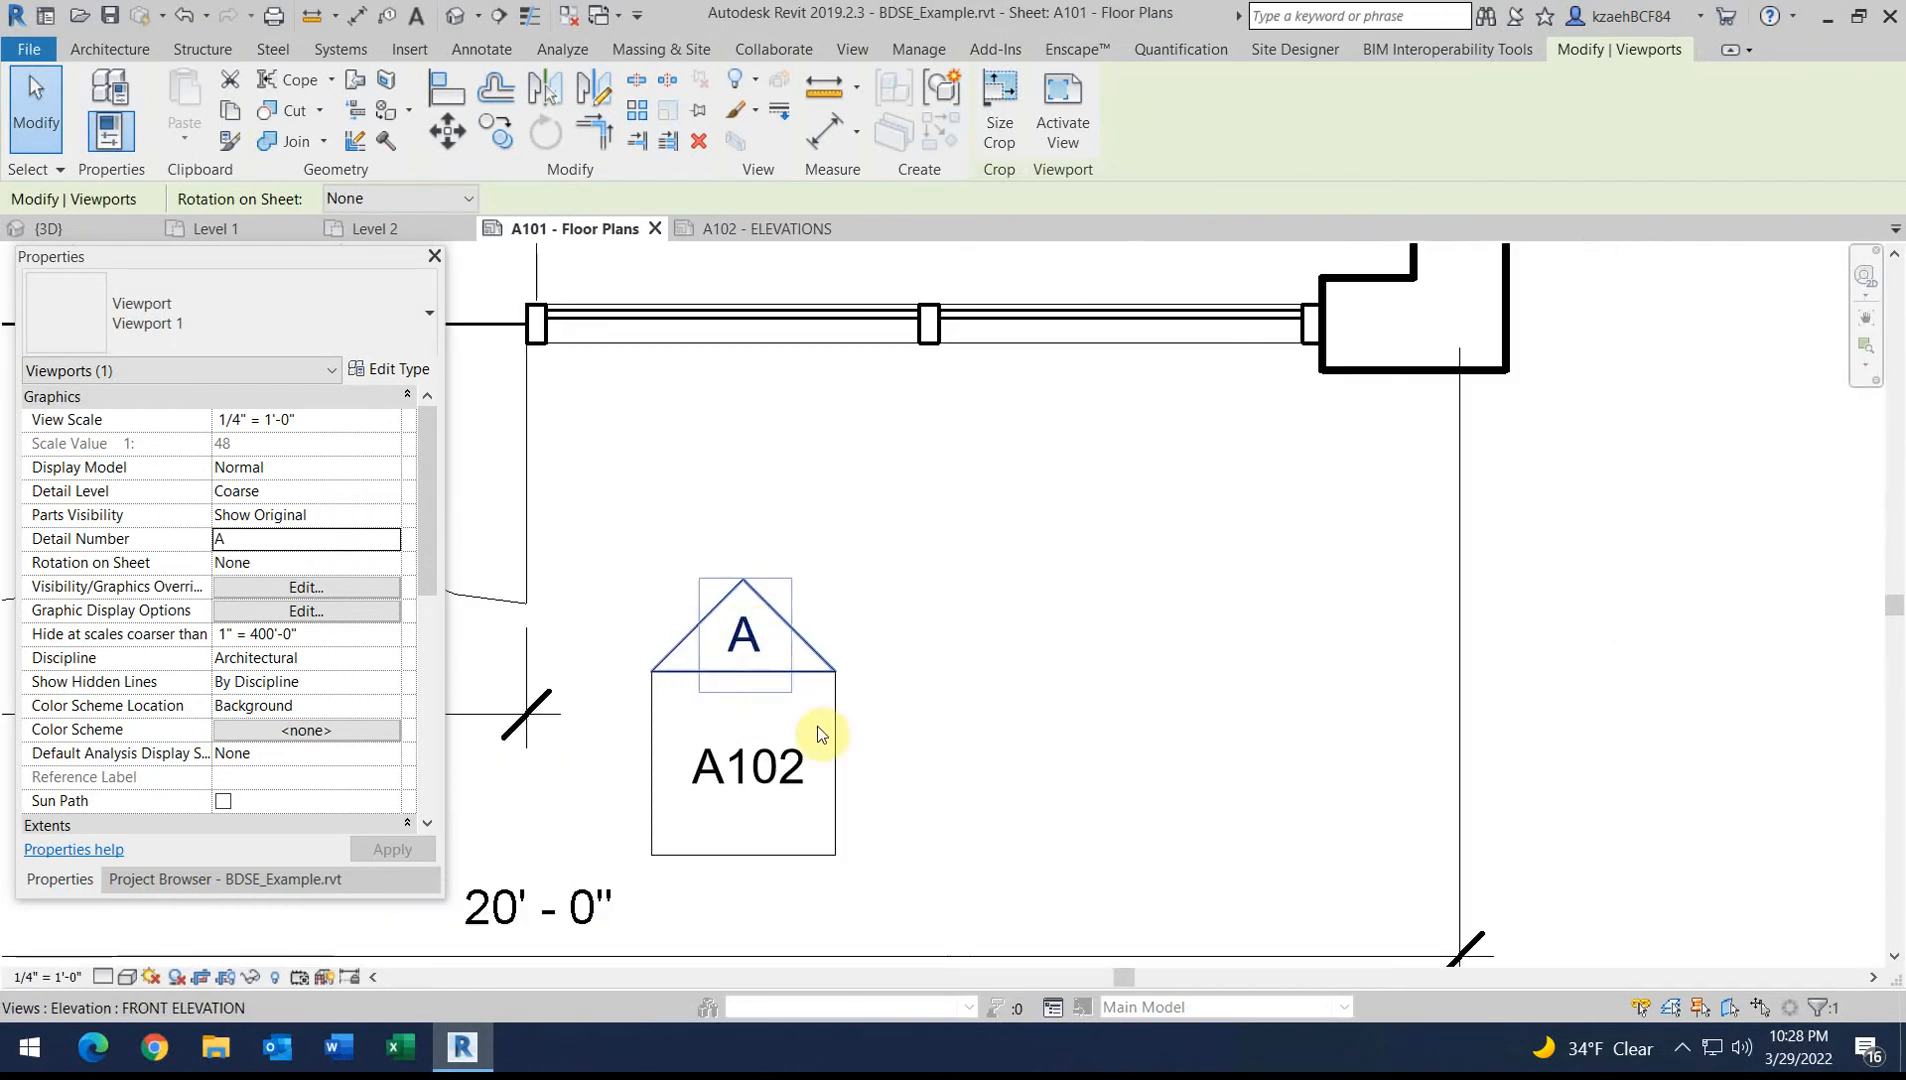
{"action": "scroll", "coordinate": [808, 630], "scroll_direction": "down", "scroll_amount": 5}
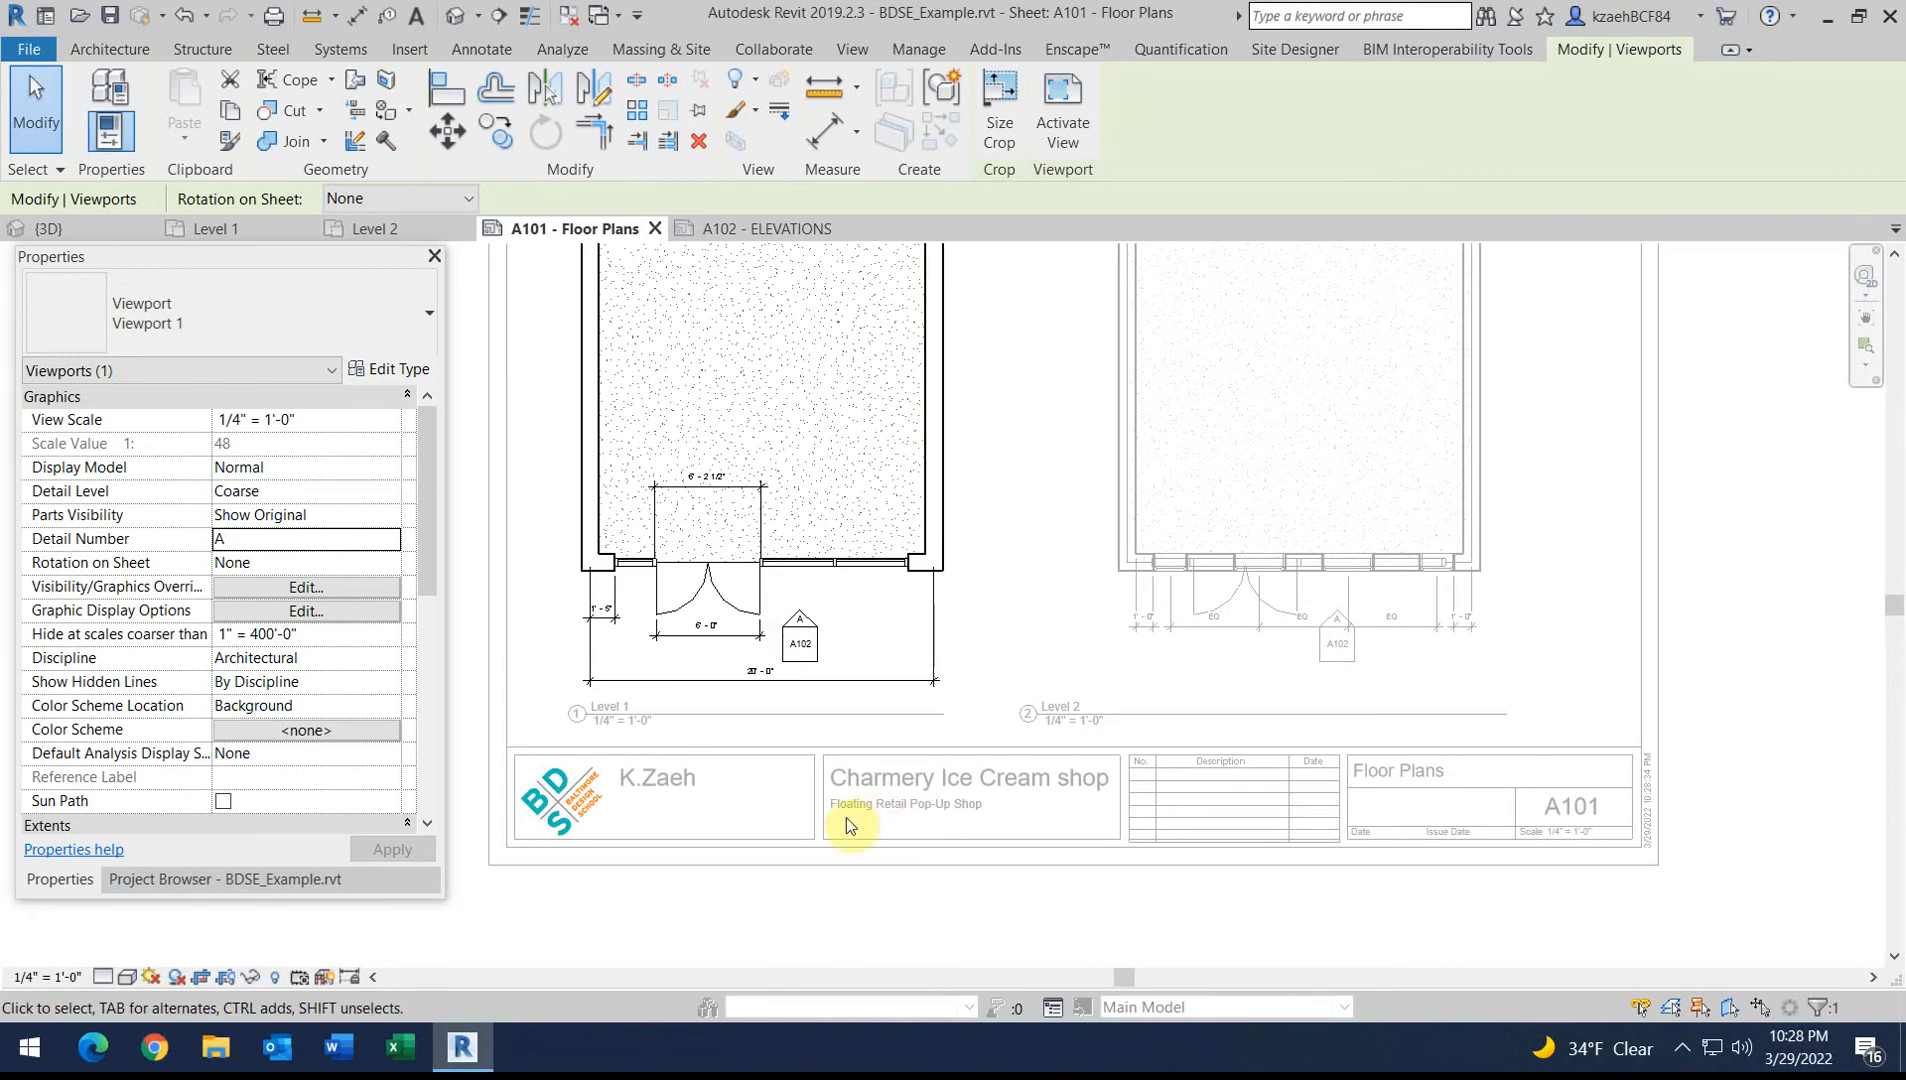
{"action": "scroll", "coordinate": [819, 649], "scroll_direction": "up", "scroll_amount": 2}
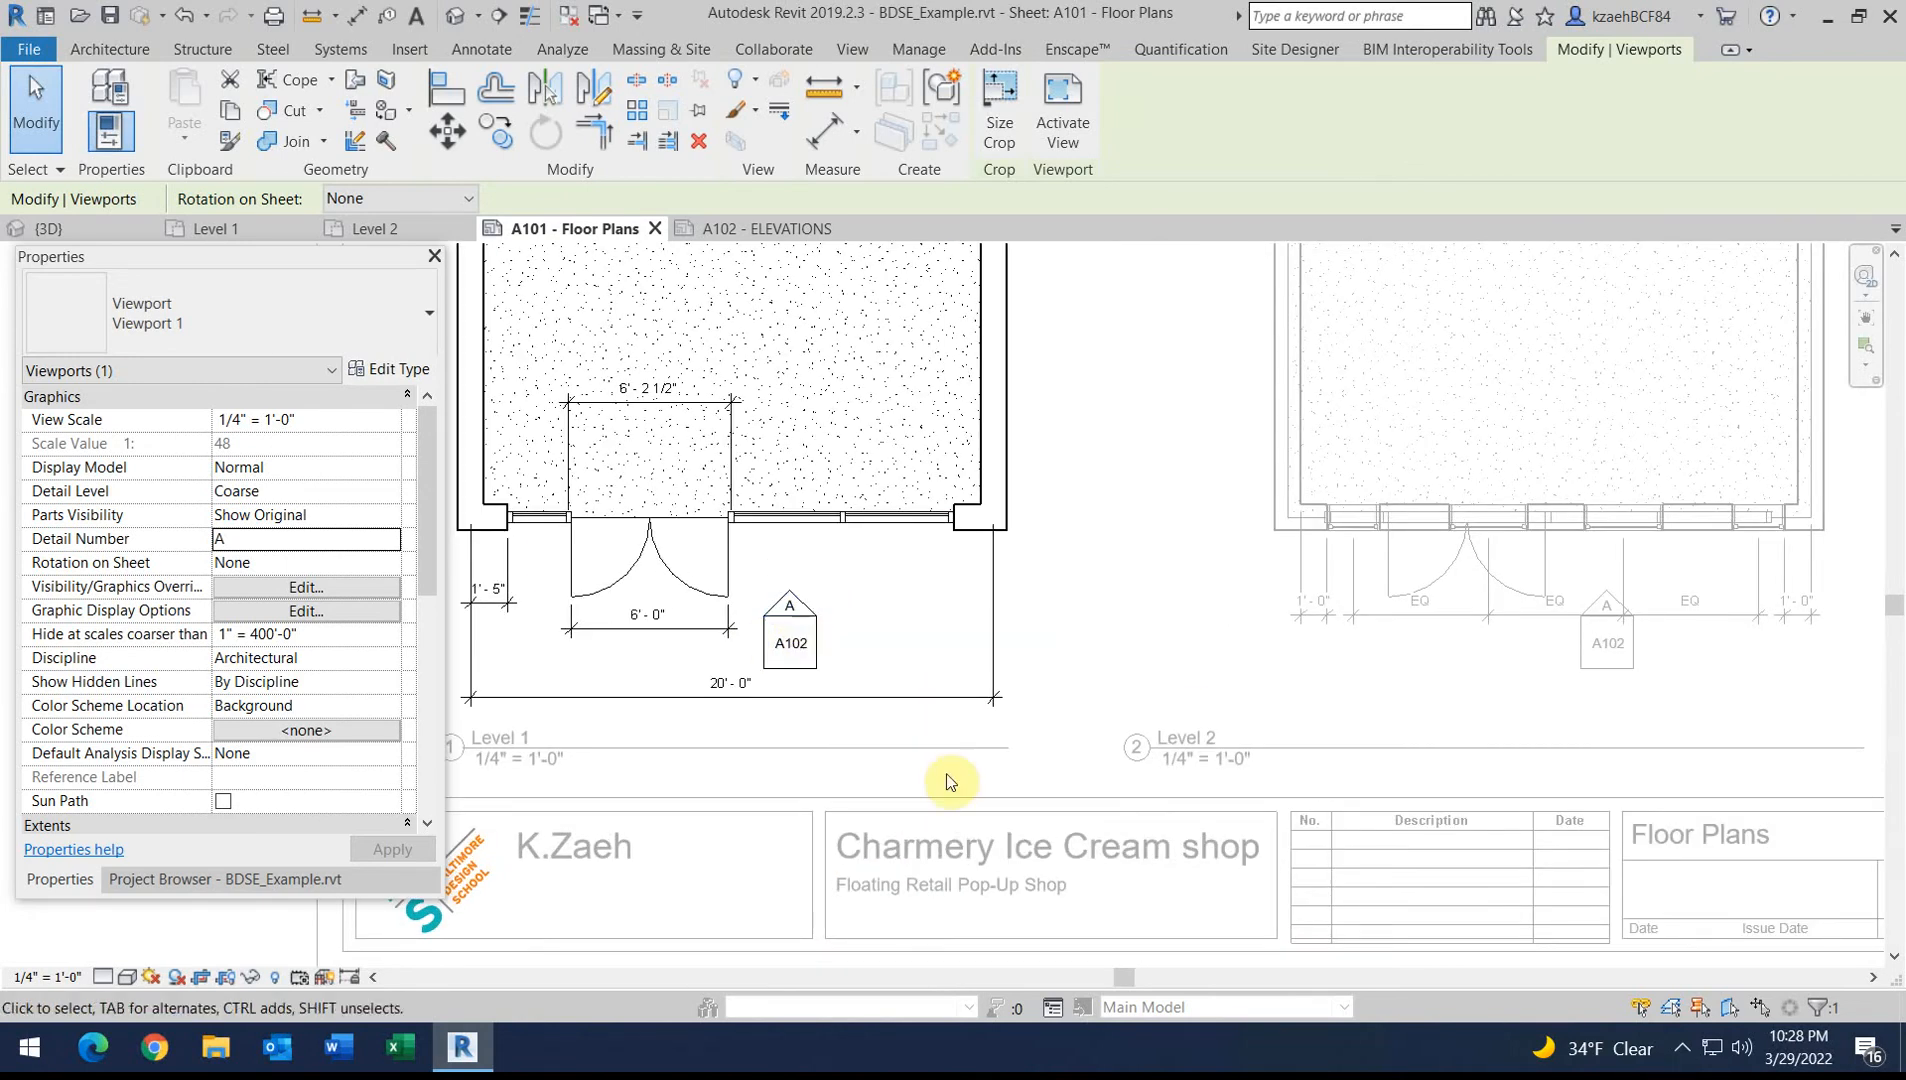
{"action": "scroll", "coordinate": [806, 656], "scroll_direction": "up", "scroll_amount": 3}
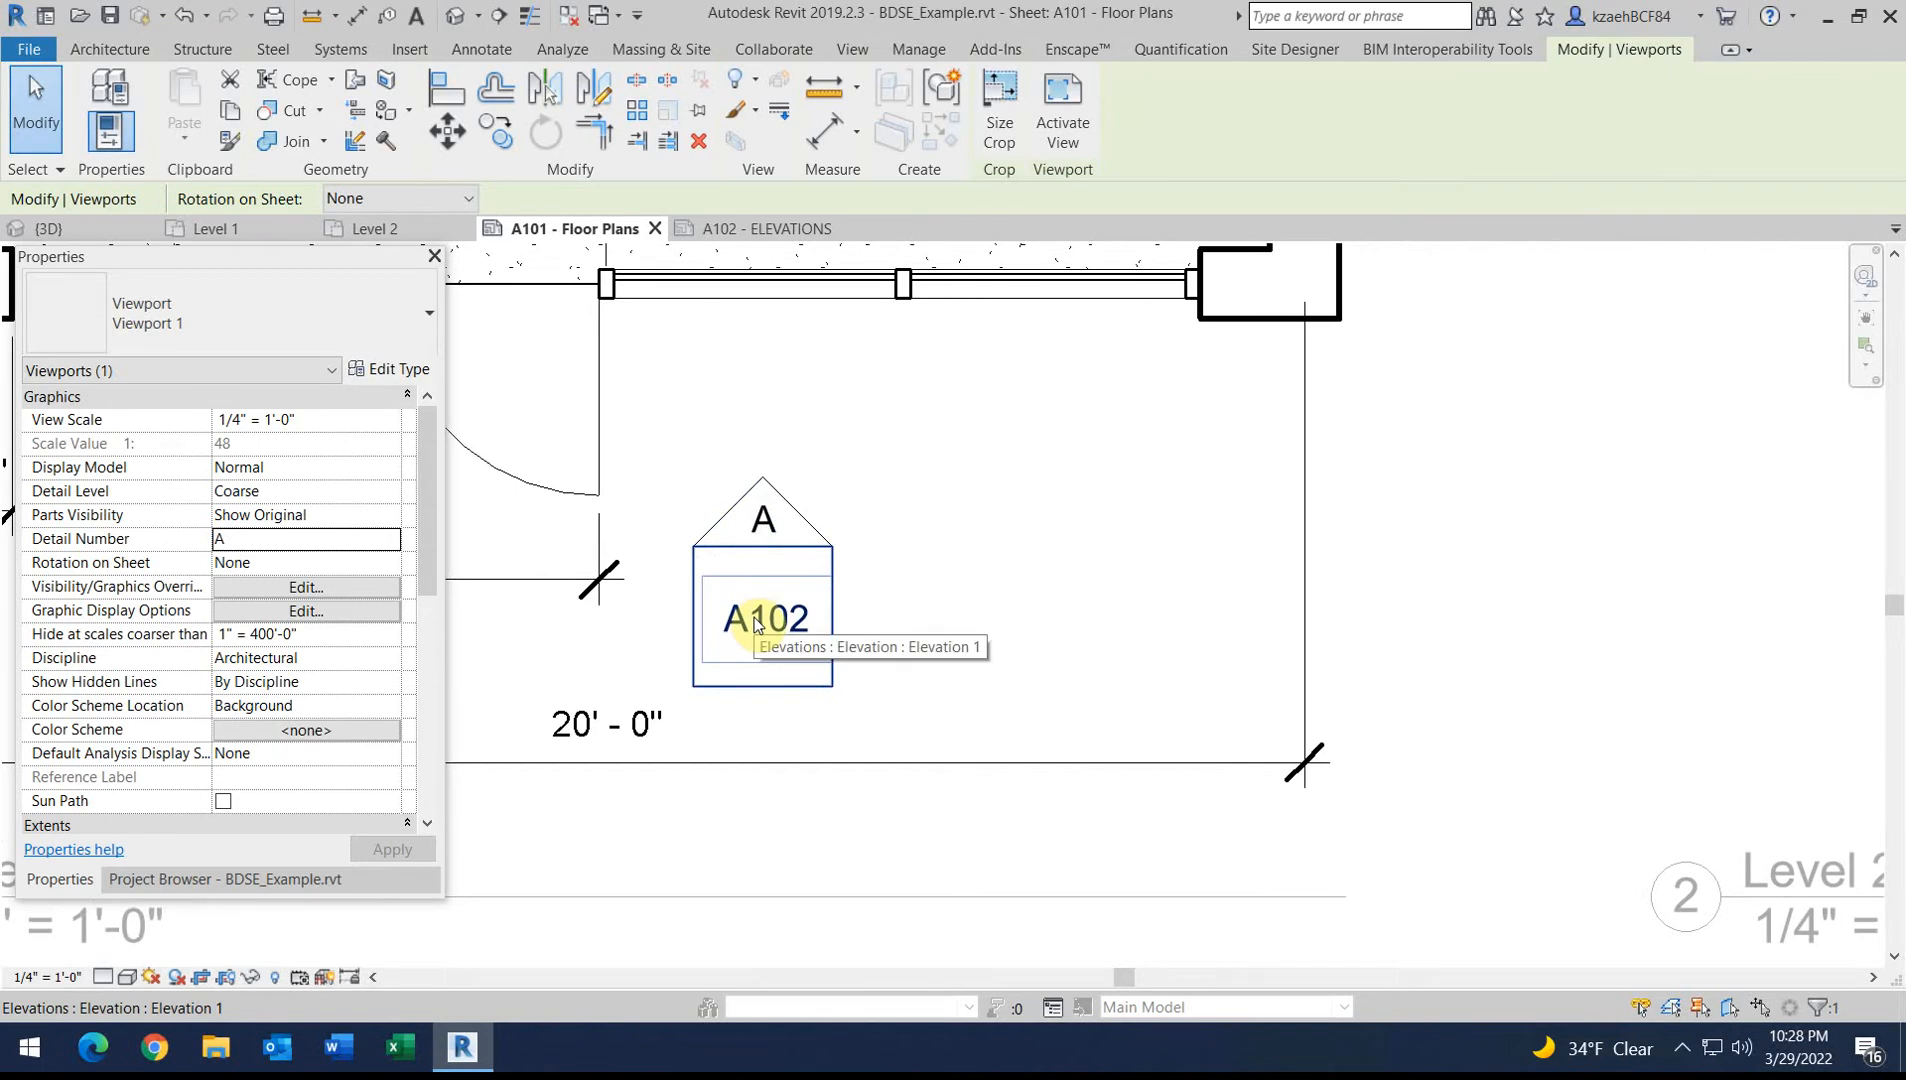
Go to the elevation view from its marker on the Level 1 plan, close that view, and return to sheet A102
{"action": "left_click", "coordinate": [777, 519]}
{"action": "right_click", "coordinate": [777, 519]}
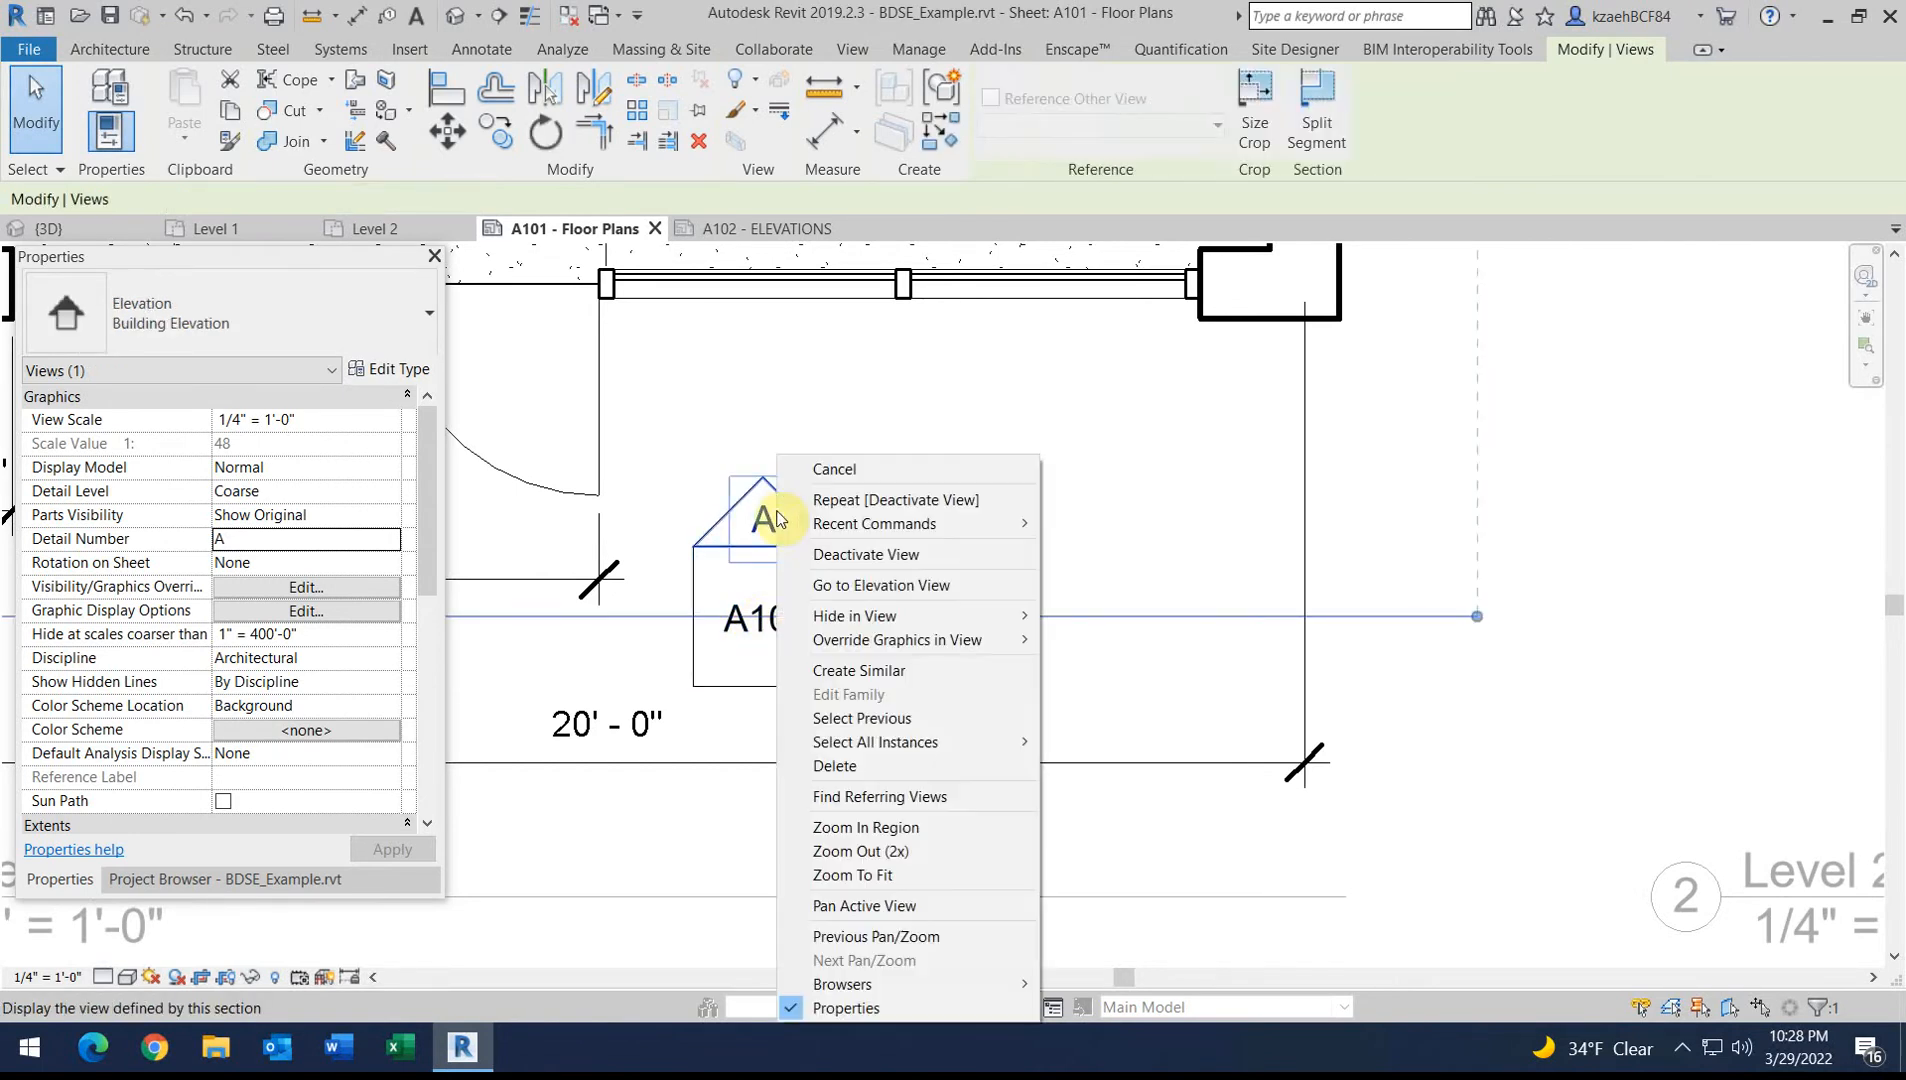
{"action": "left_click", "coordinate": [858, 586]}
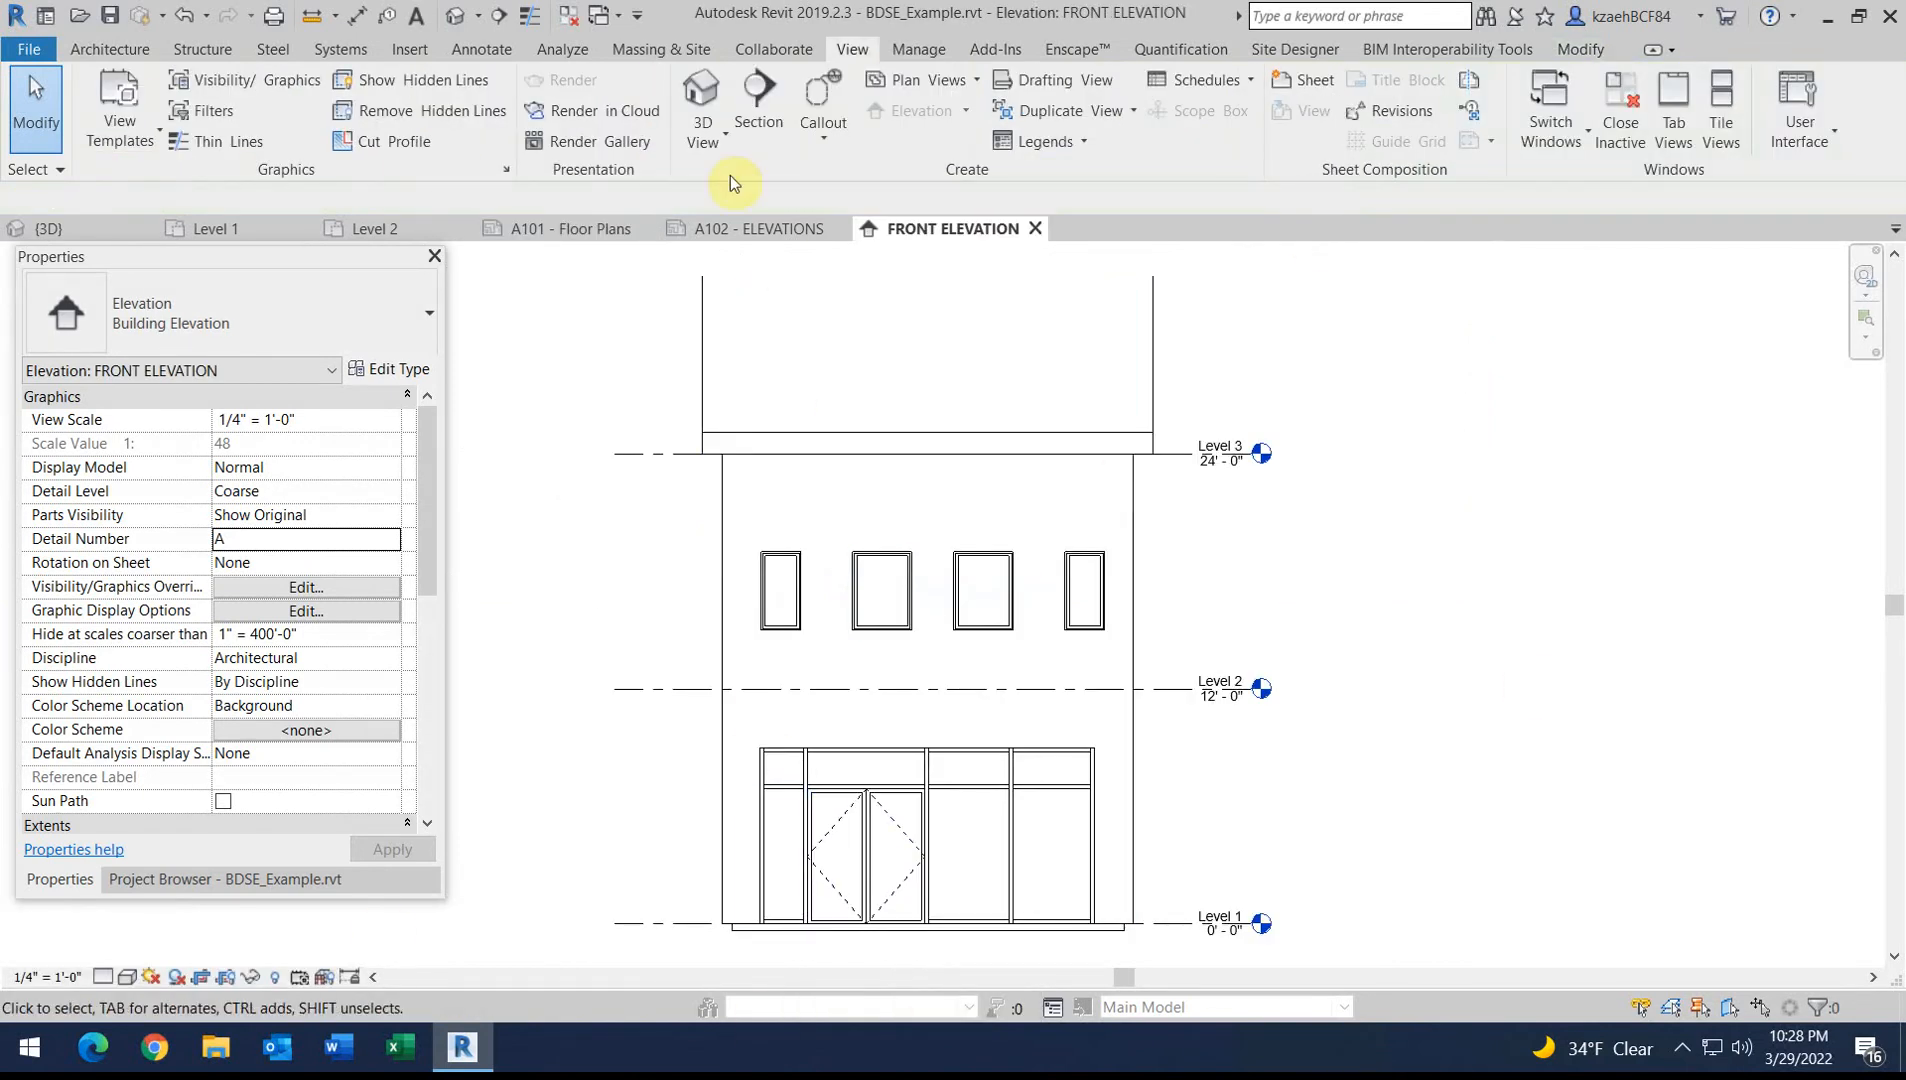
{"action": "left_click", "coordinate": [1035, 228]}
{"action": "scroll", "coordinate": [941, 560], "scroll_direction": "down", "scroll_amount": 3}
{"action": "left_click", "coordinate": [734, 229]}
{"action": "scroll", "coordinate": [802, 527], "scroll_direction": "down", "scroll_amount": 6}
{"action": "middle_click_drag", "start_coordinate": [1121, 429], "coordinate": [992, 647]}
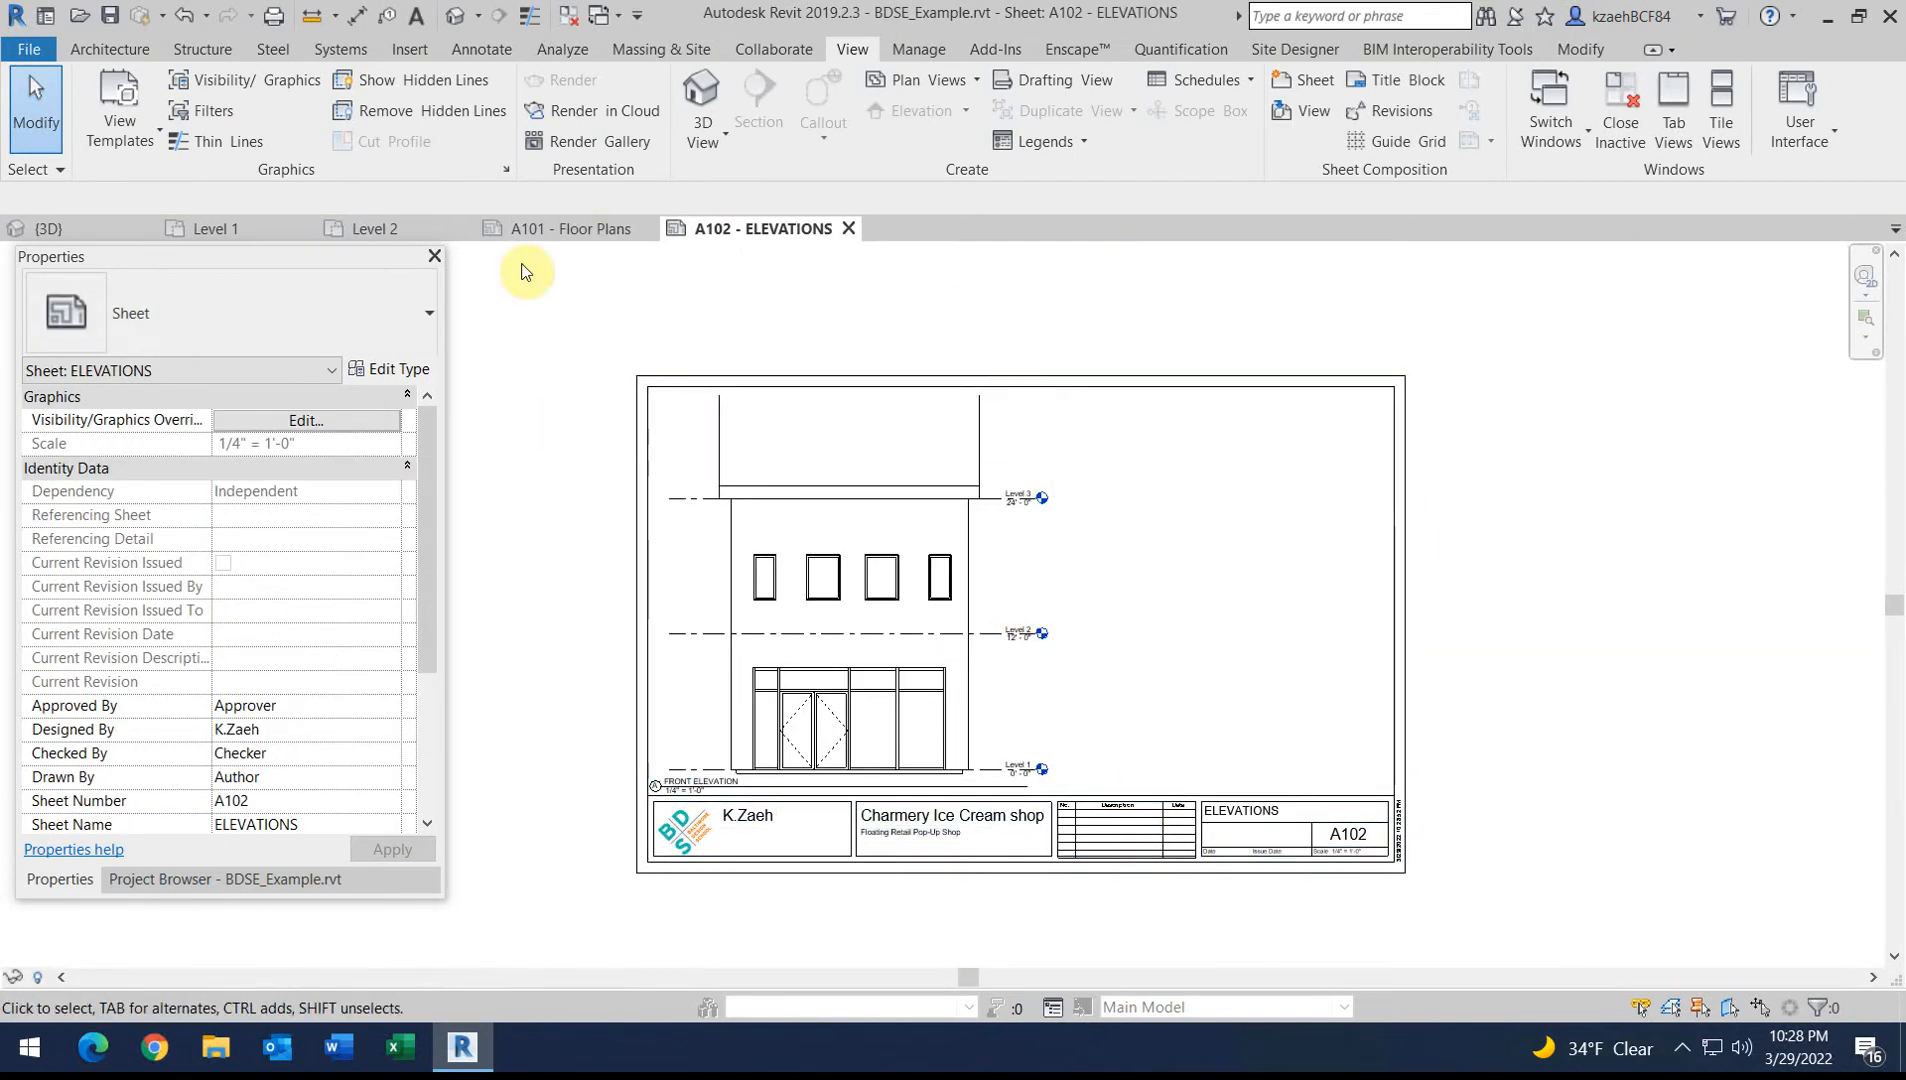
On A101, draw a vertical building section through the Level 1 plan, from behind the rear wall to just beyond the front wall
{"action": "left_click", "coordinate": [558, 229]}
{"action": "scroll", "coordinate": [861, 487], "scroll_direction": "down", "scroll_amount": 3}
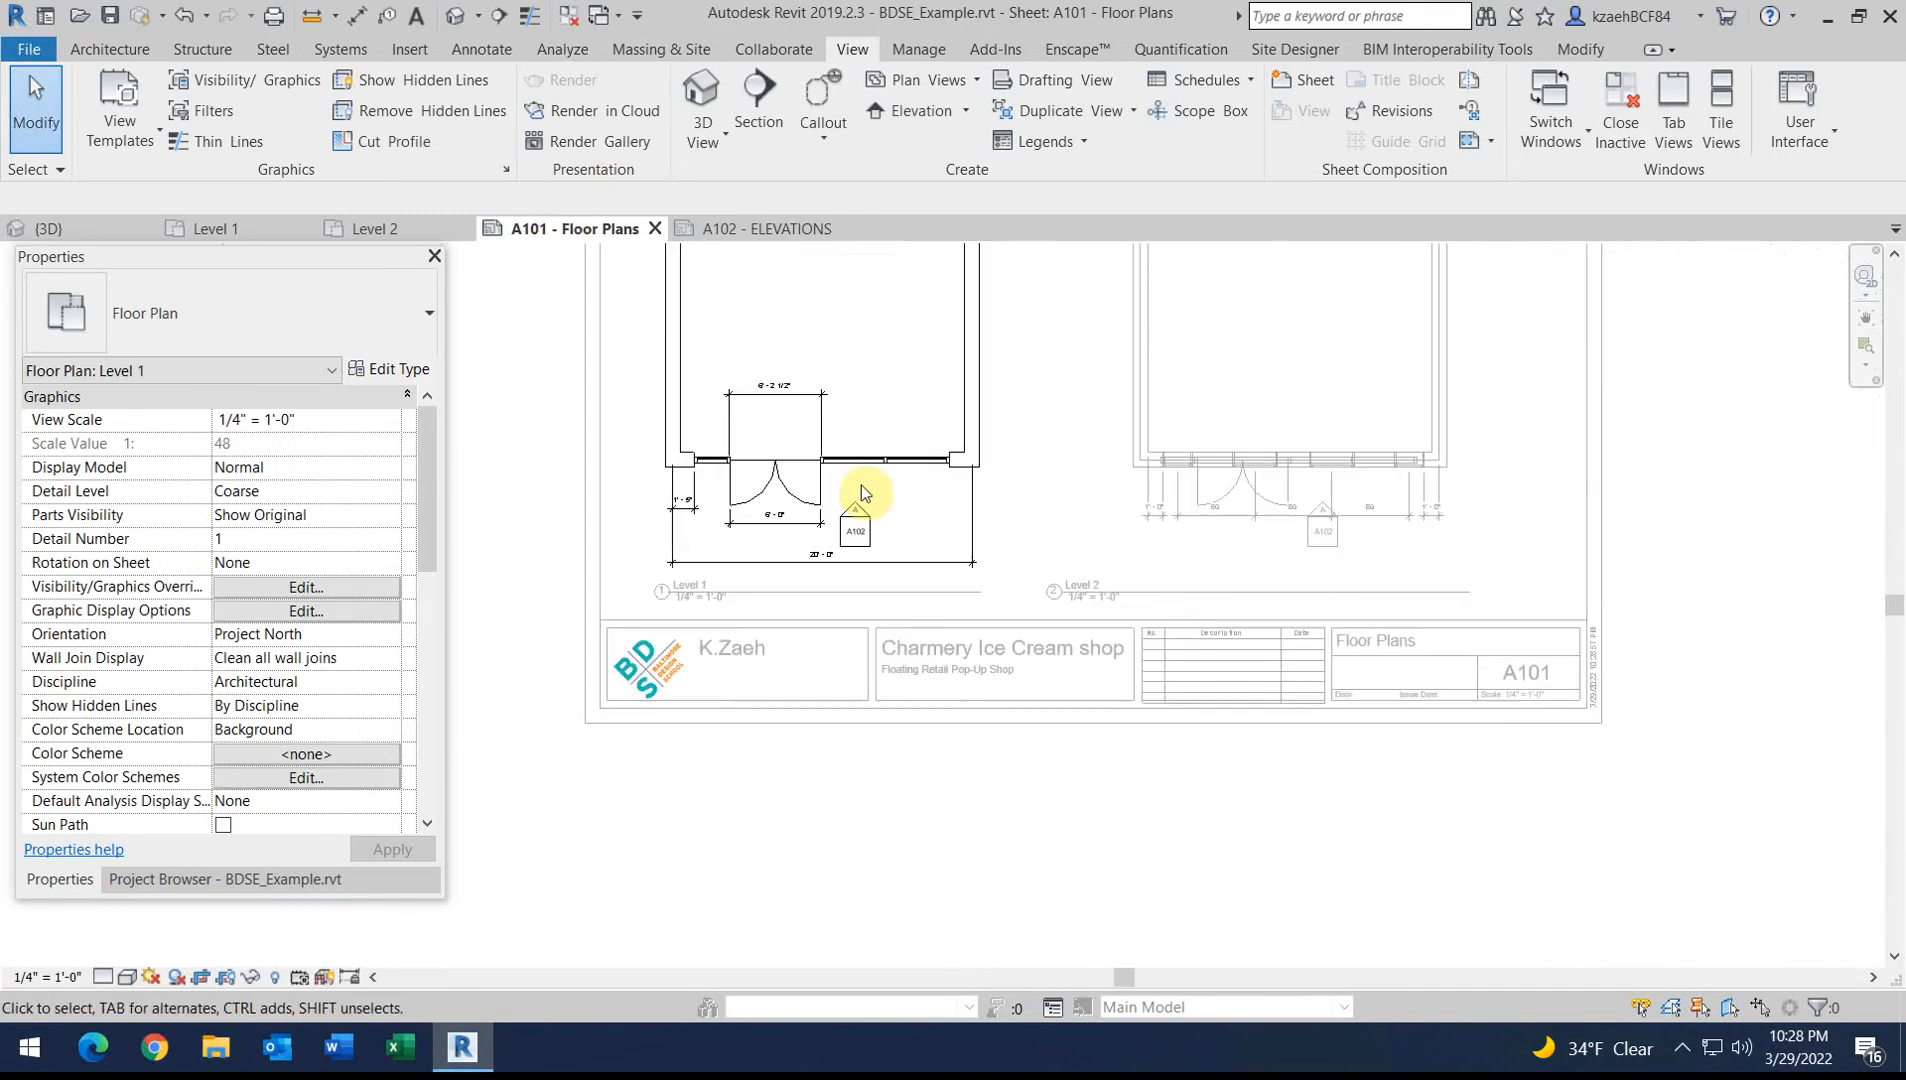
{"action": "middle_click_drag", "start_coordinate": [861, 487], "coordinate": [898, 596]}
{"action": "scroll", "coordinate": [778, 498], "scroll_direction": "up", "scroll_amount": 4}
{"action": "middle_click_drag", "start_coordinate": [800, 408], "coordinate": [821, 579]}
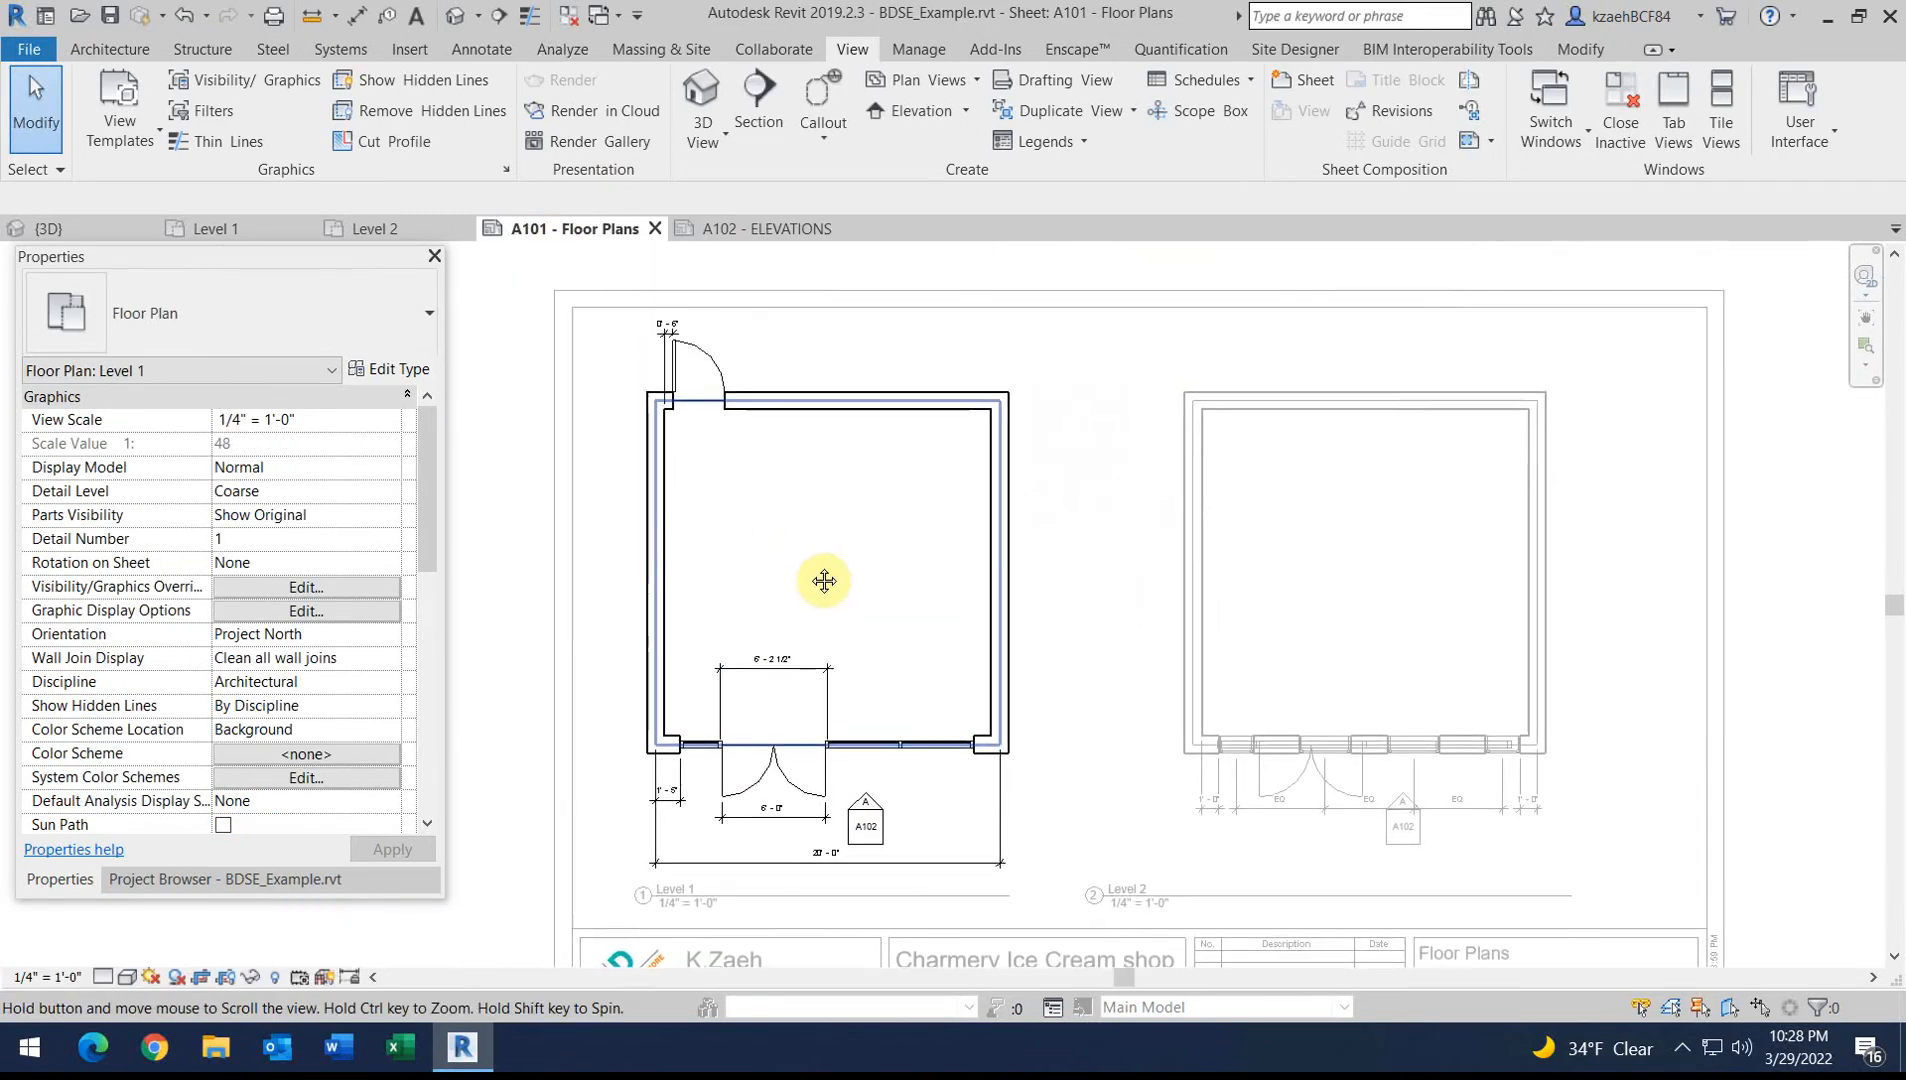
{"action": "left_click", "coordinate": [758, 108]}
{"action": "left_click", "coordinate": [818, 364]}
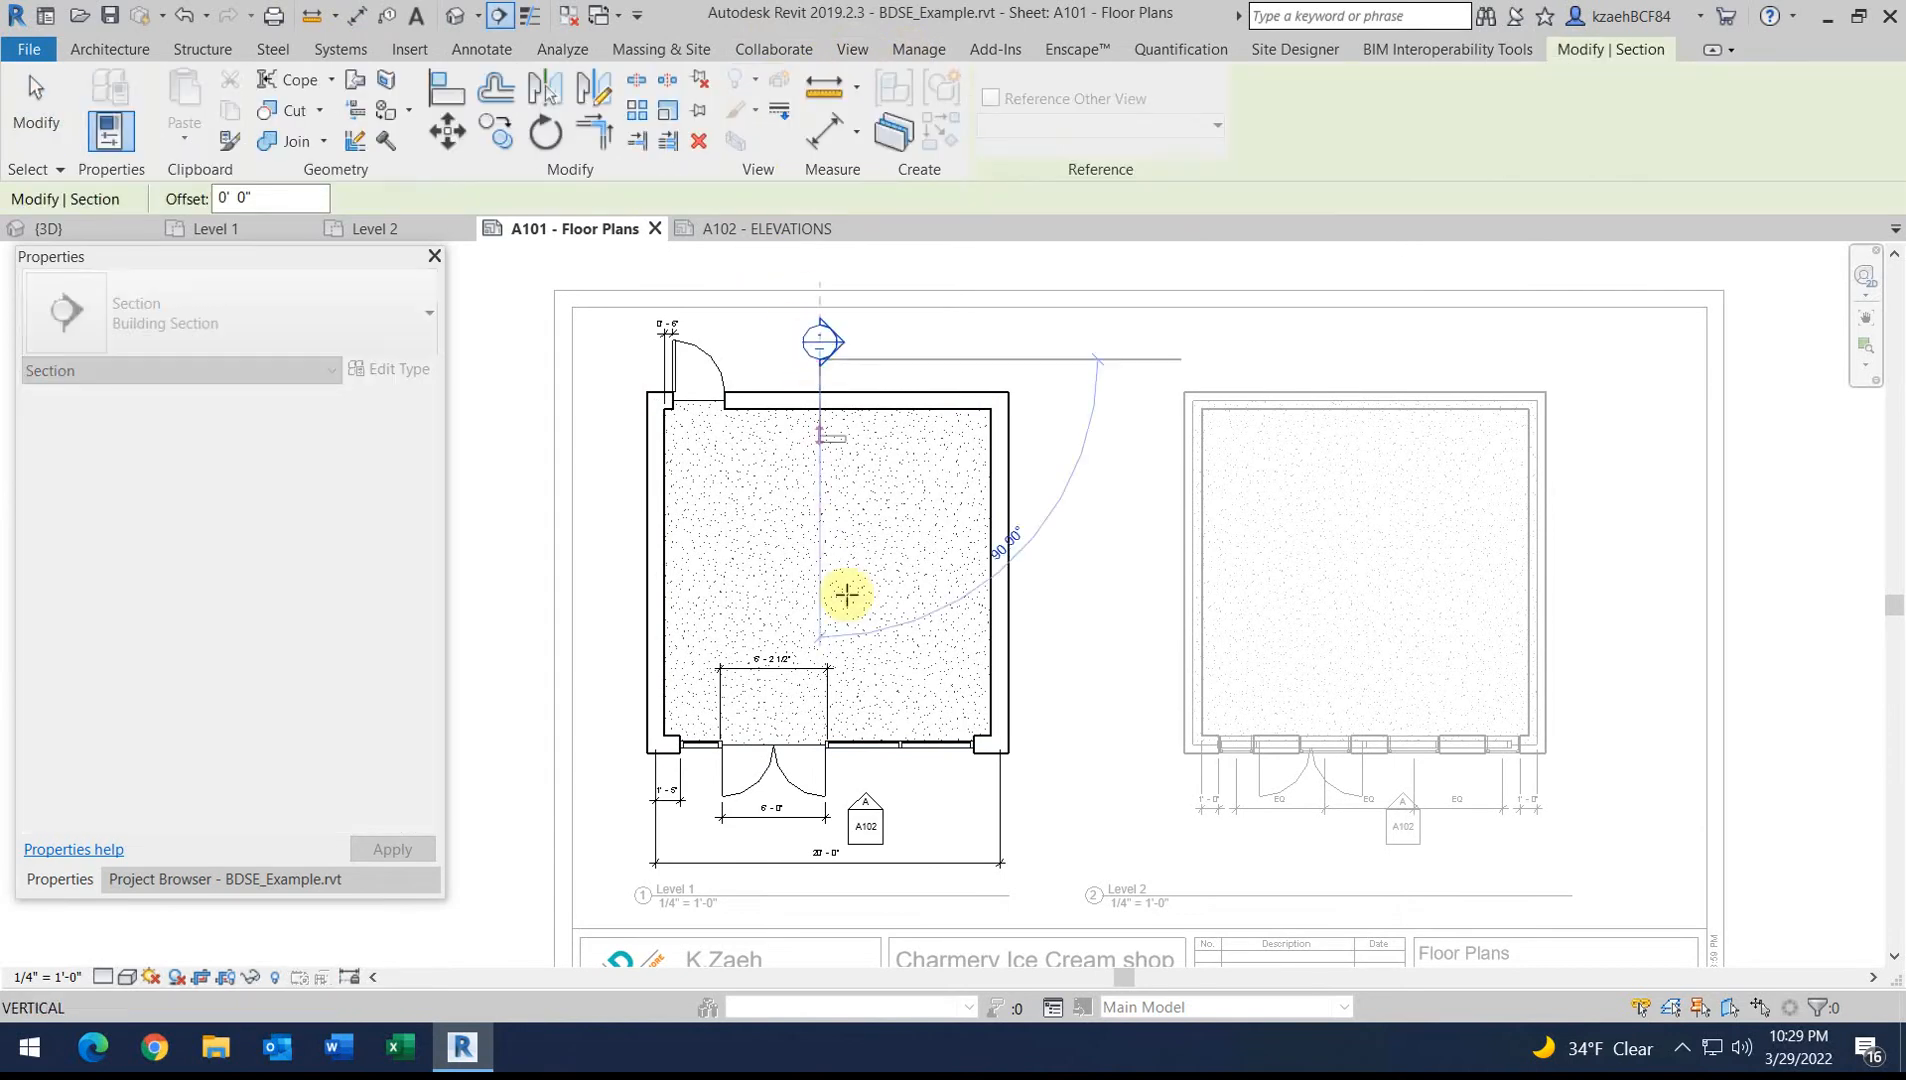
{"action": "left_click", "coordinate": [818, 778]}
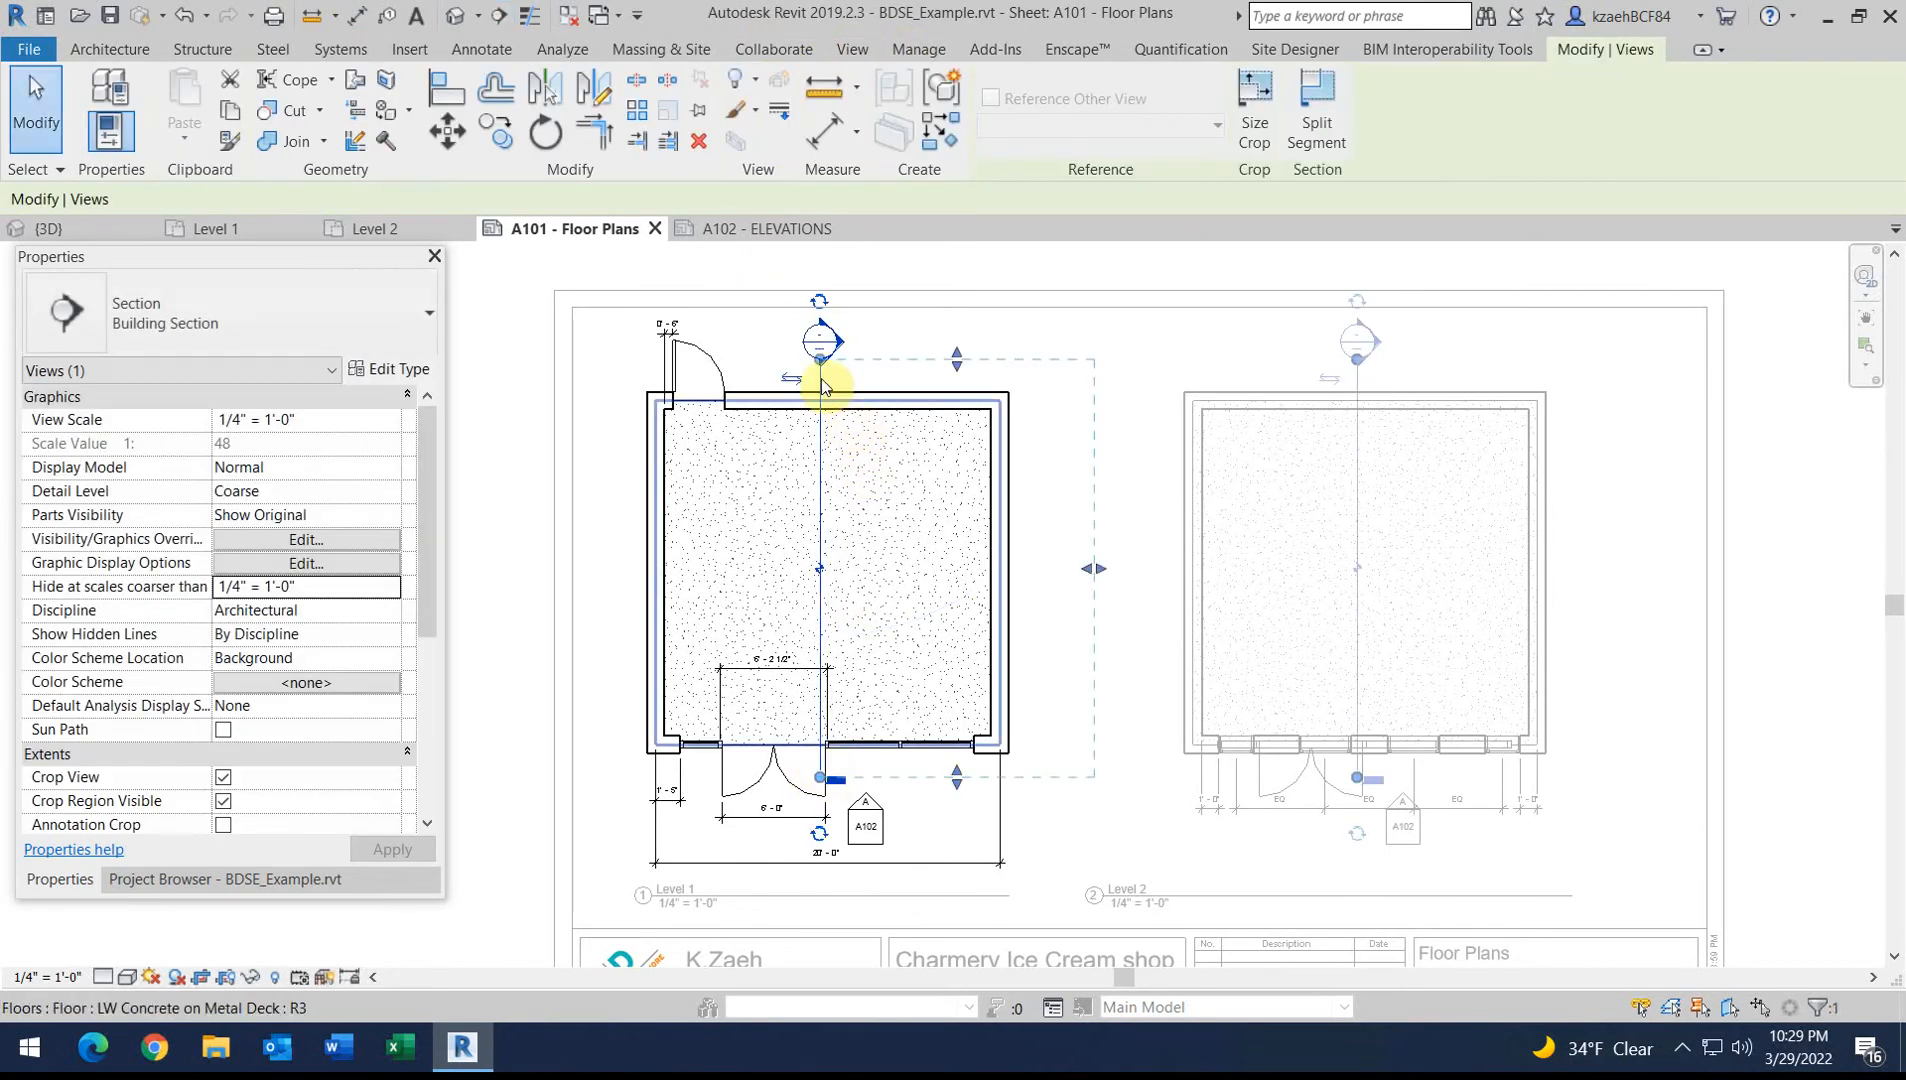
{"action": "left_click", "coordinate": [838, 565]}
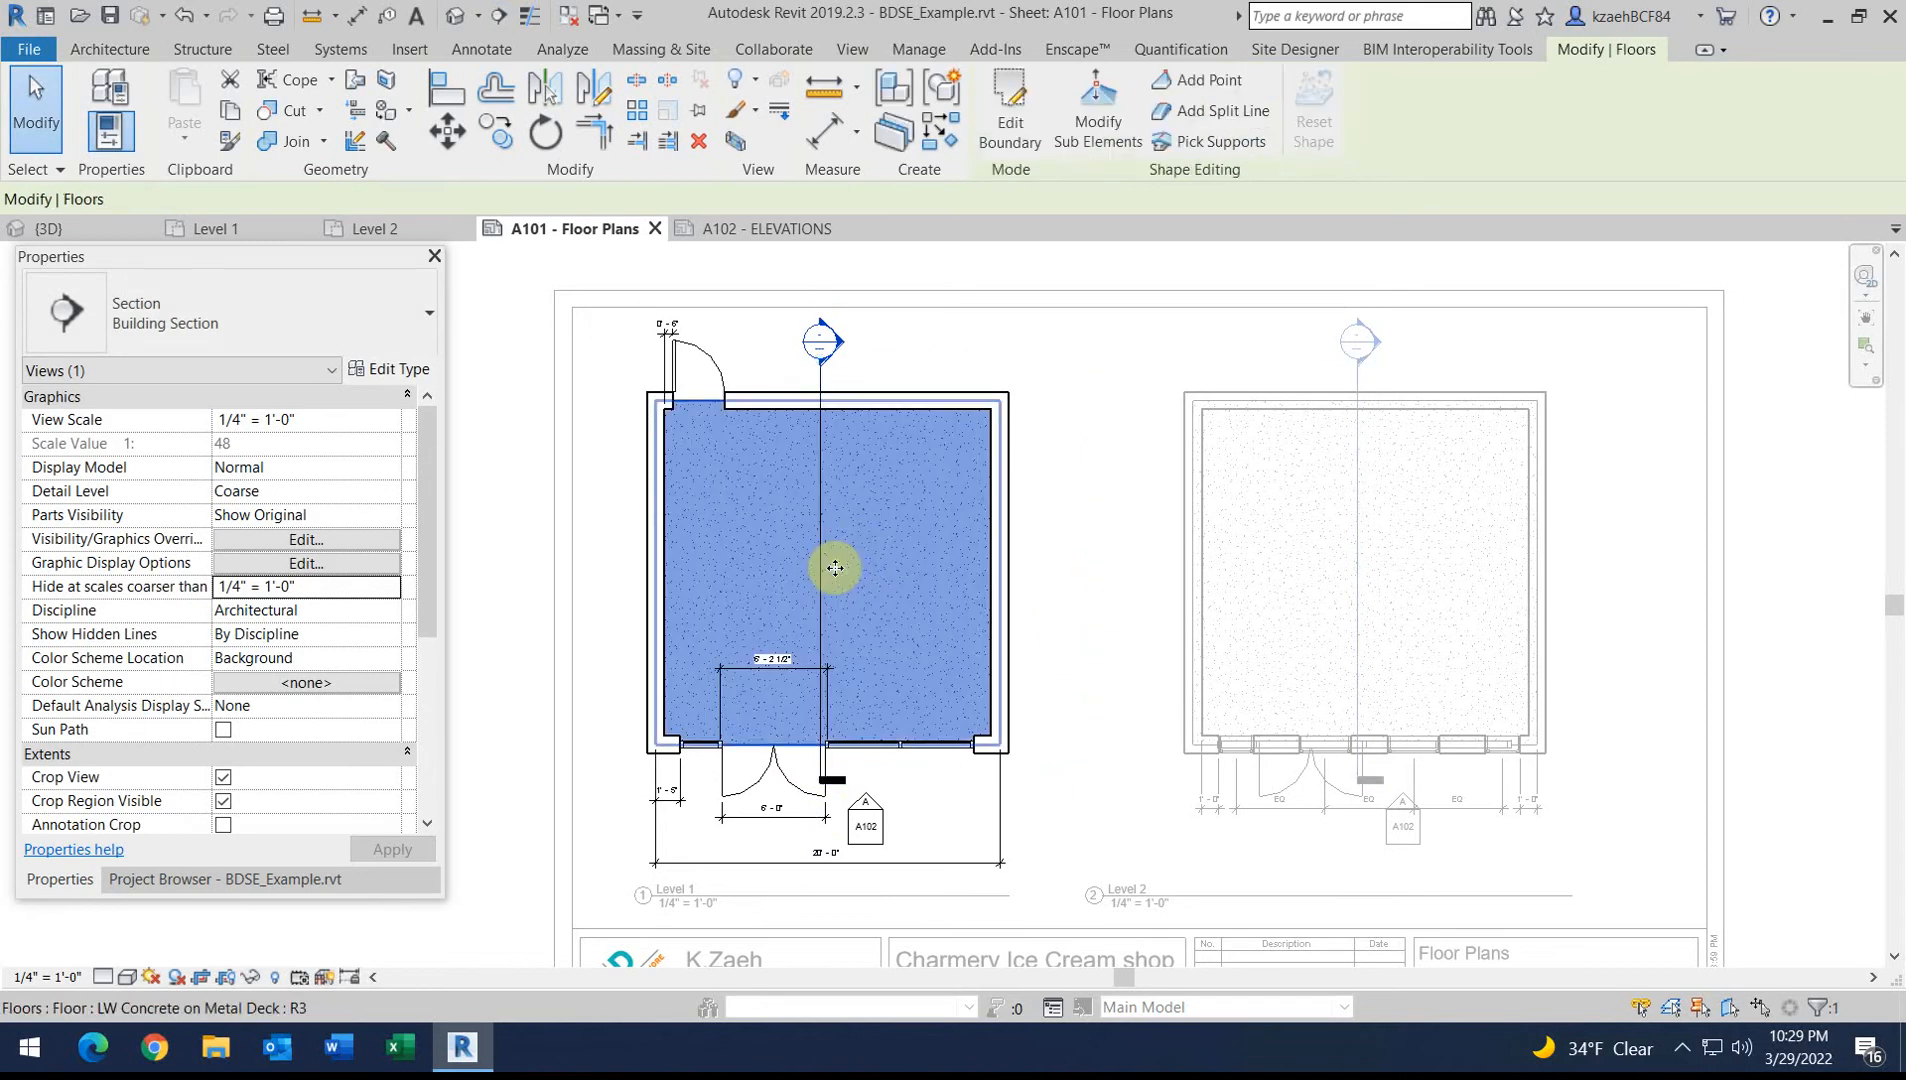
{"action": "key", "text": "Escape"}
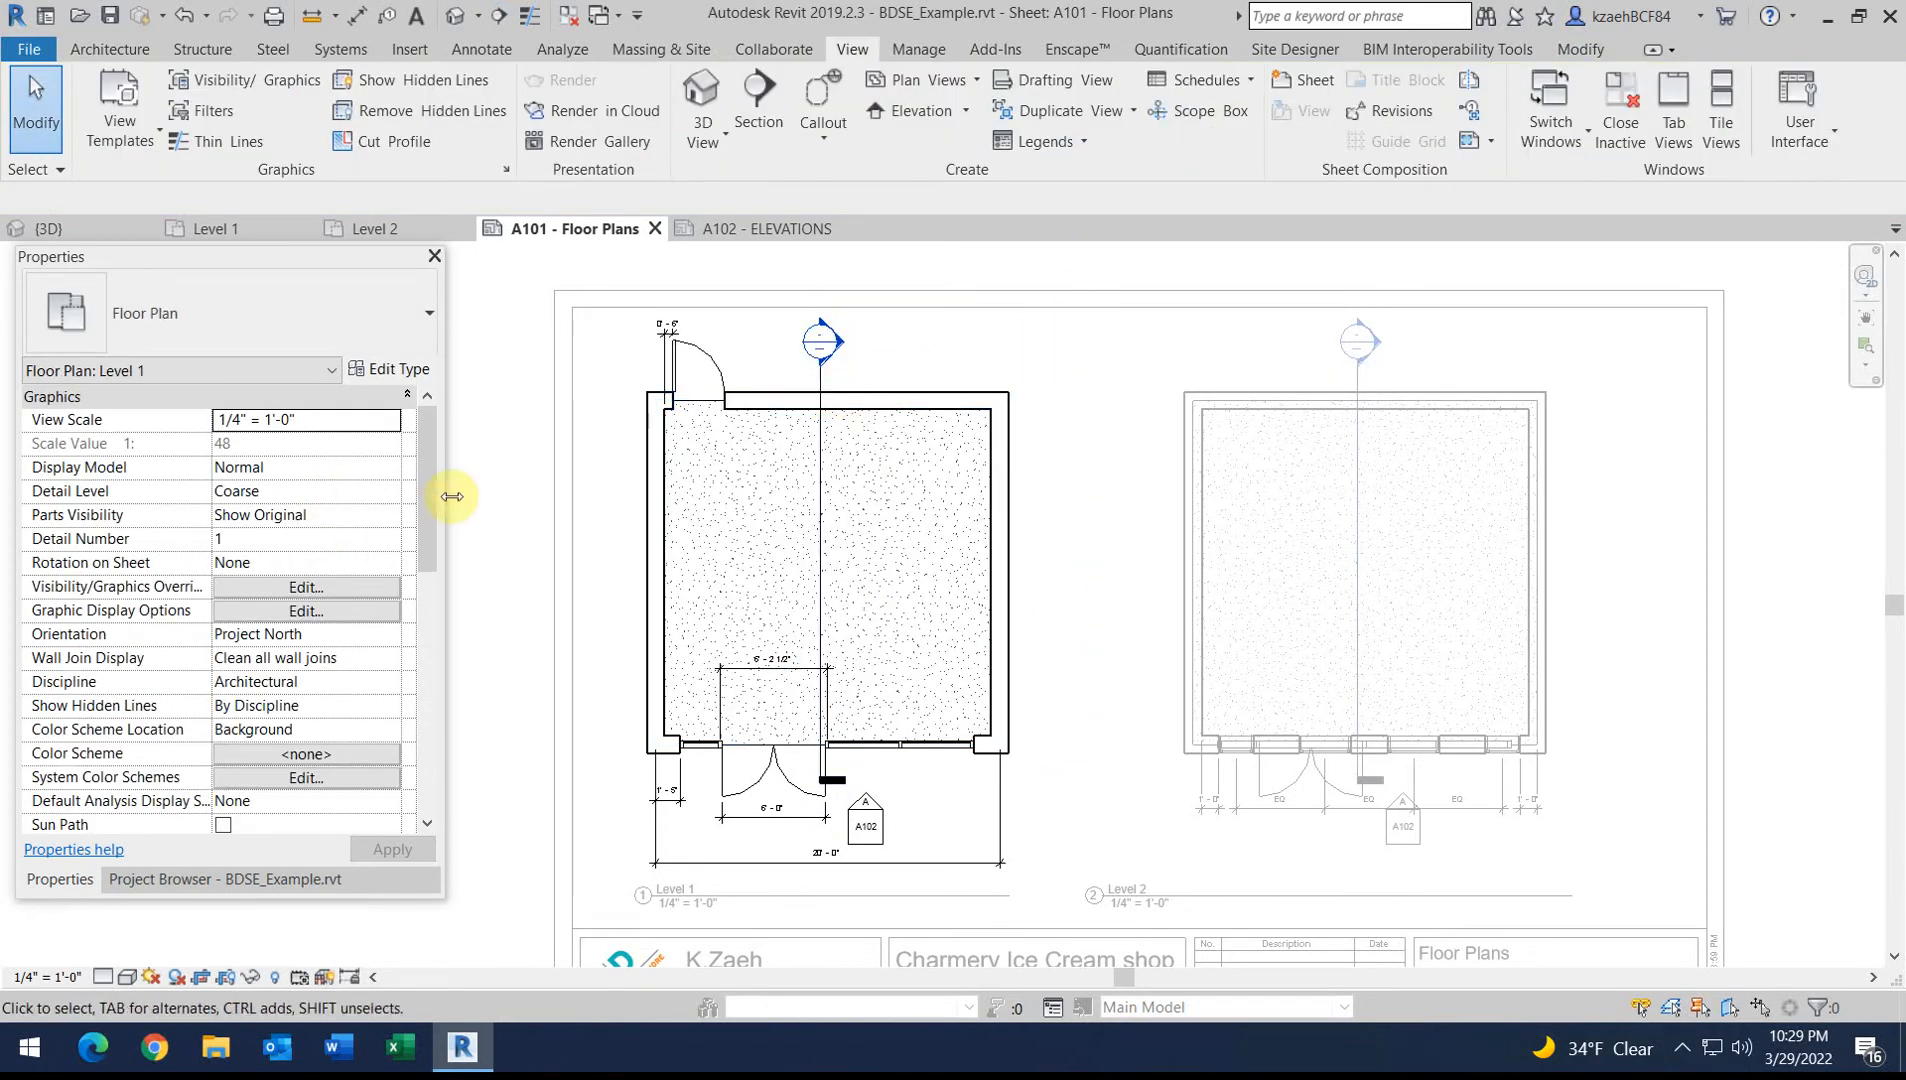
Rename the new section view as BUILDING SECTION
{"action": "left_click", "coordinate": [822, 428]}
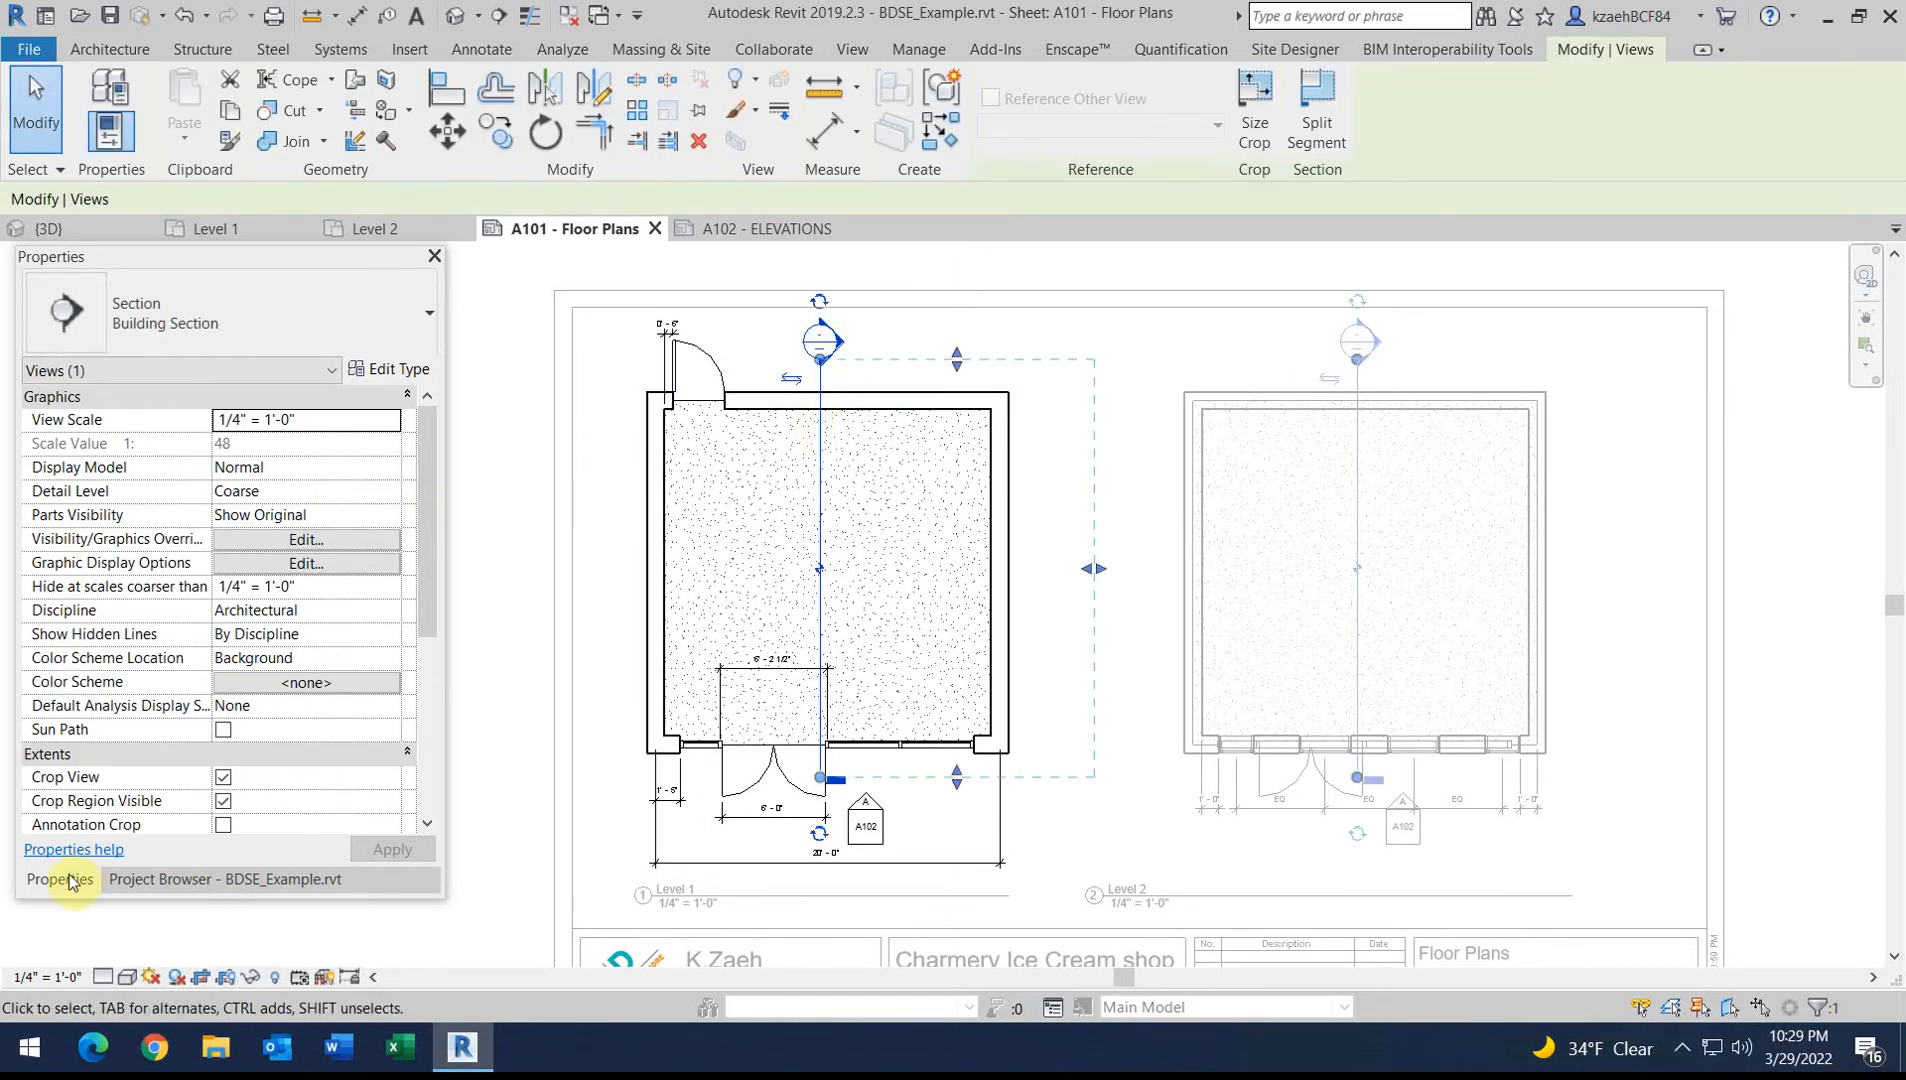
{"action": "scroll", "coordinate": [287, 752], "scroll_direction": "down", "scroll_amount": 5}
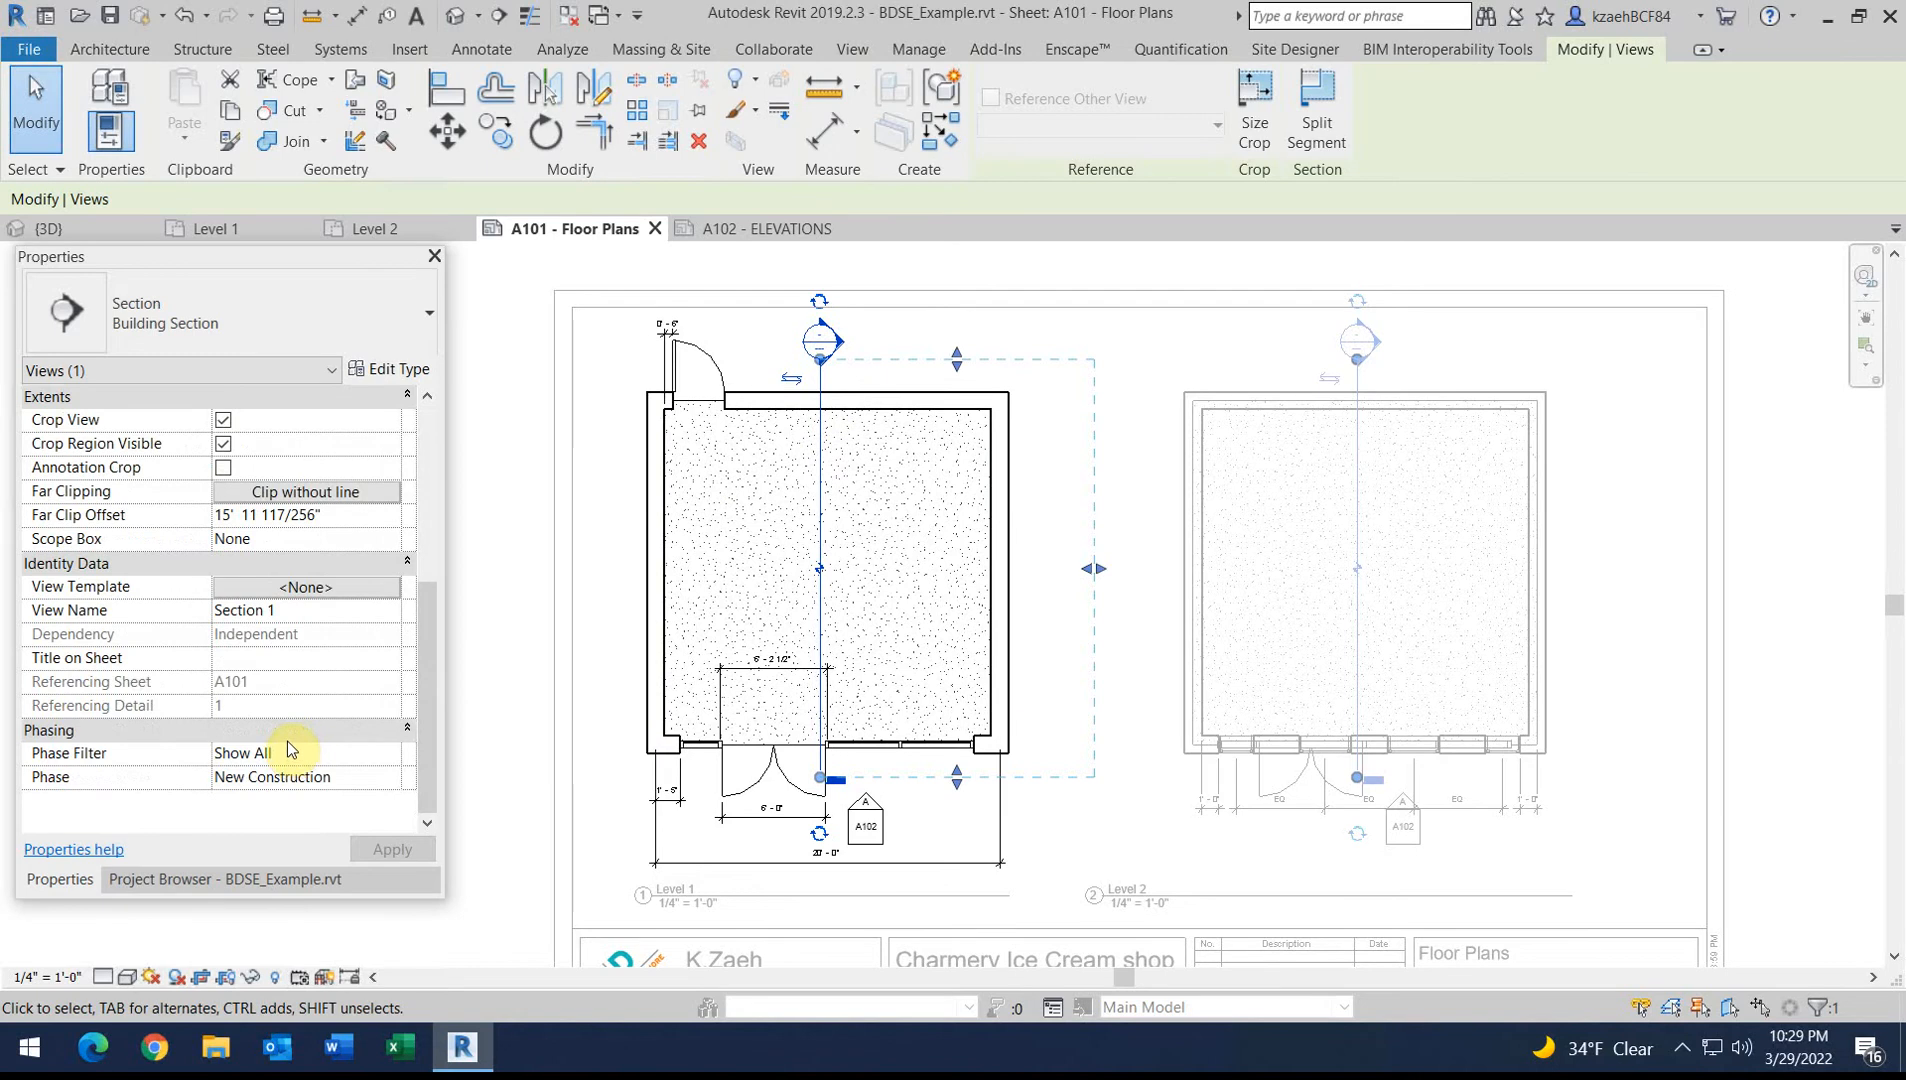
{"action": "left_click", "coordinate": [299, 611]}
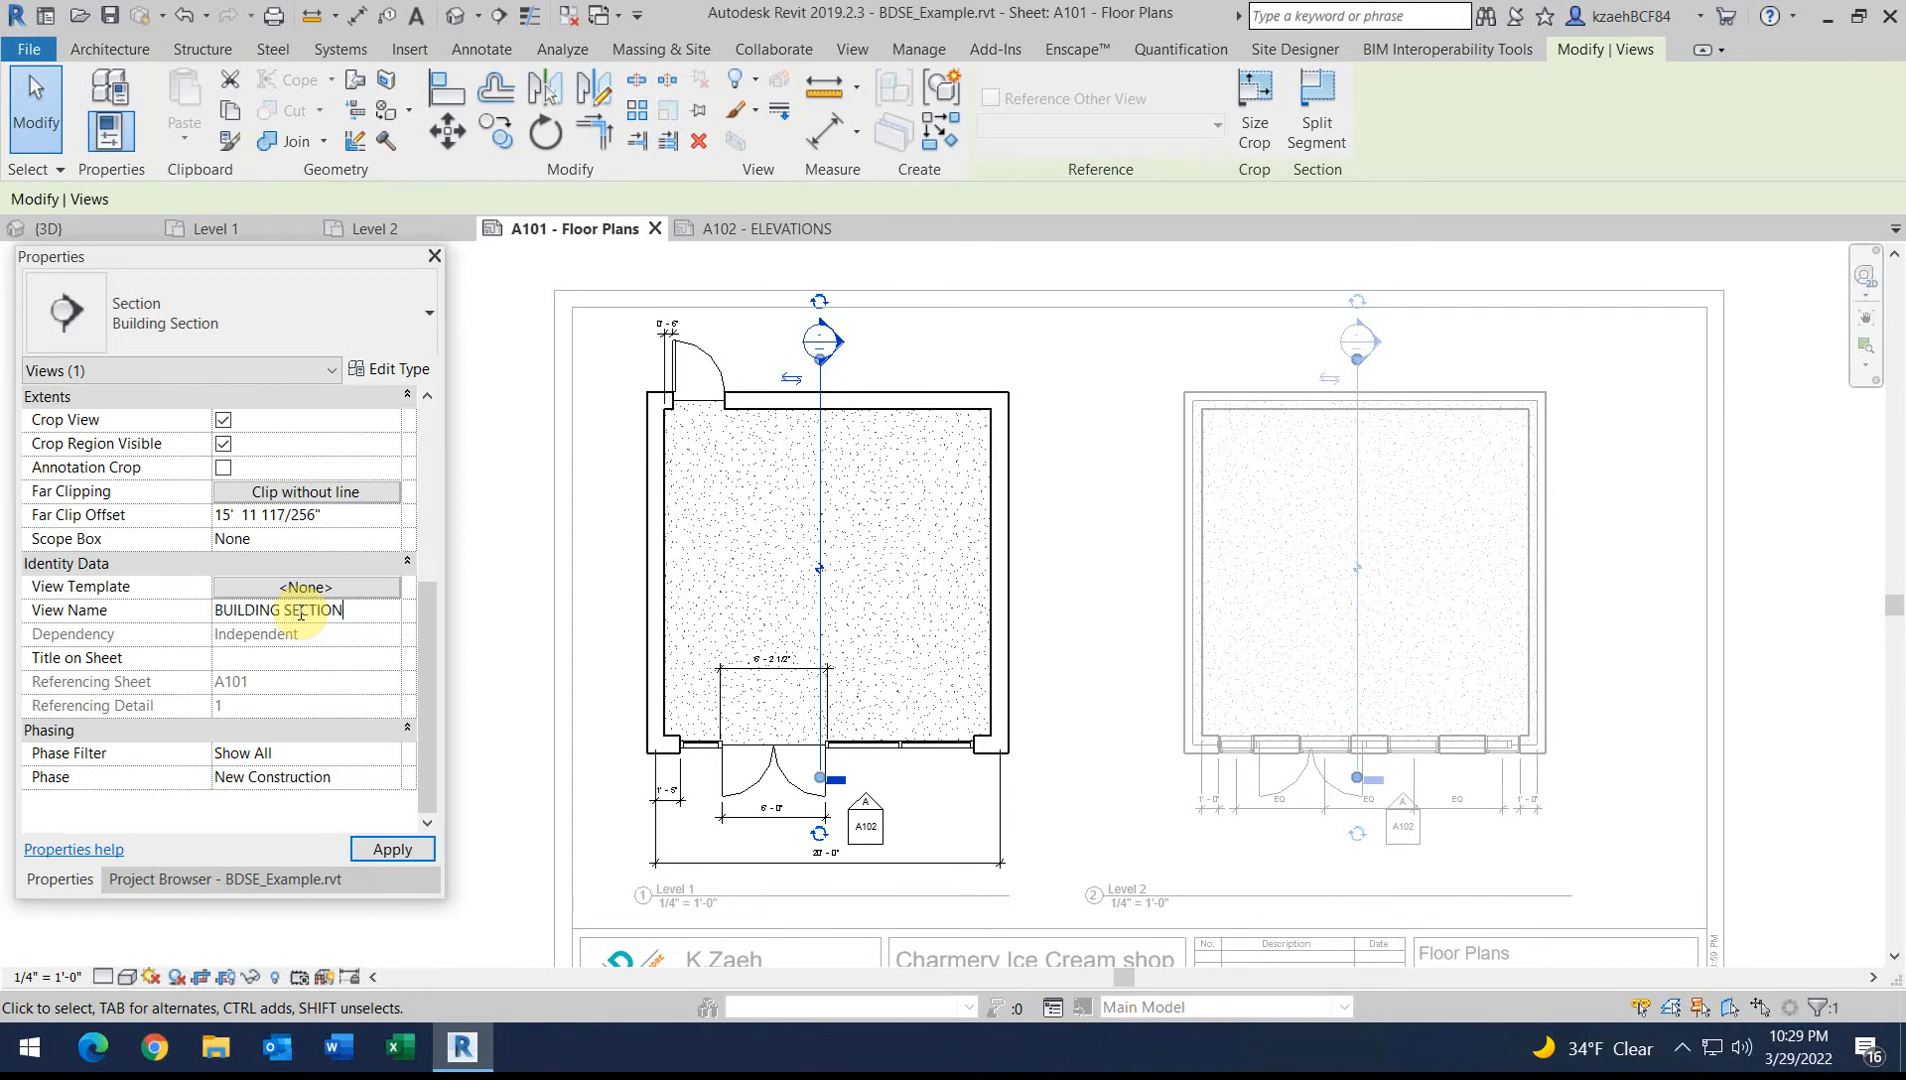
{"action": "type", "text": "BUILDING SECTION"}
{"action": "left_click", "coordinate": [528, 733]}
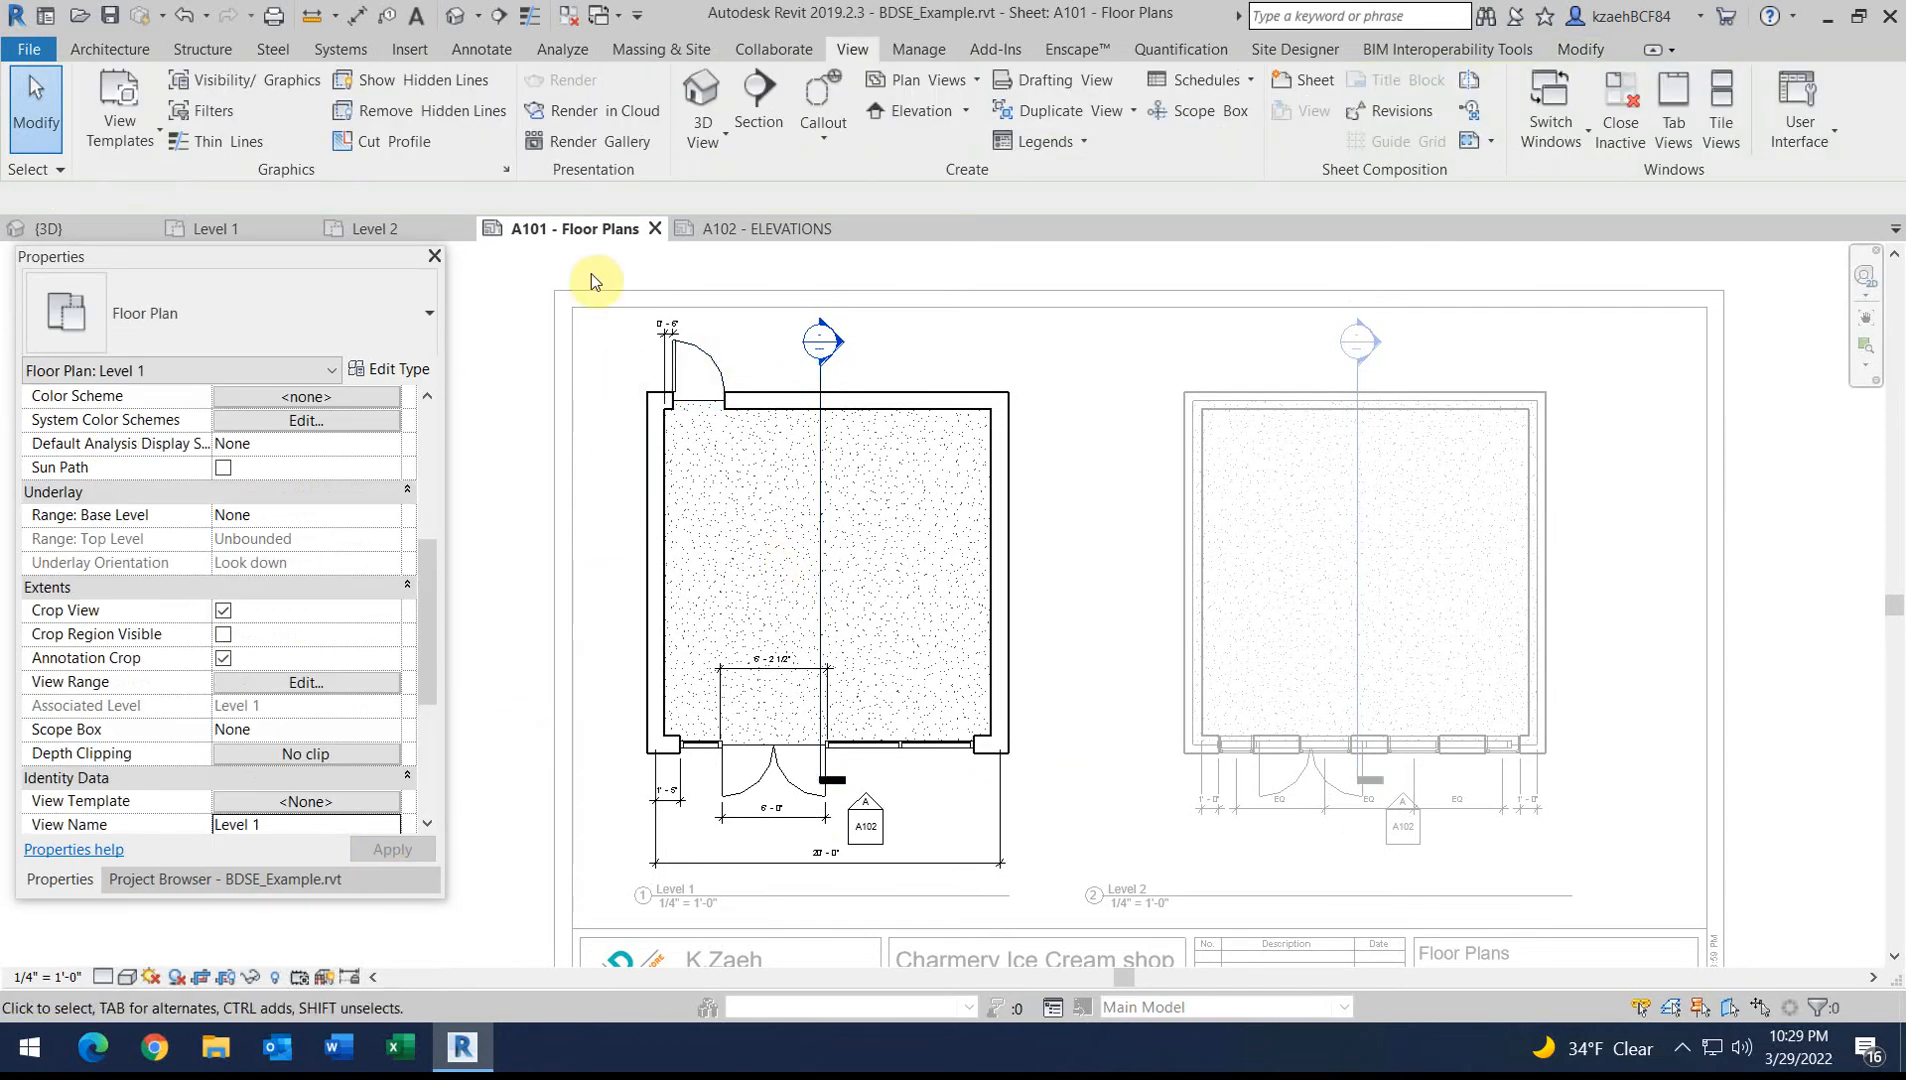
Rename sheet A102 as ELEVATION + SECTION in its title block
{"action": "left_click", "coordinate": [727, 229]}
{"action": "scroll", "coordinate": [583, 608], "scroll_direction": "down", "scroll_amount": 3}
{"action": "scroll", "coordinate": [1135, 735], "scroll_direction": "up", "scroll_amount": 4}
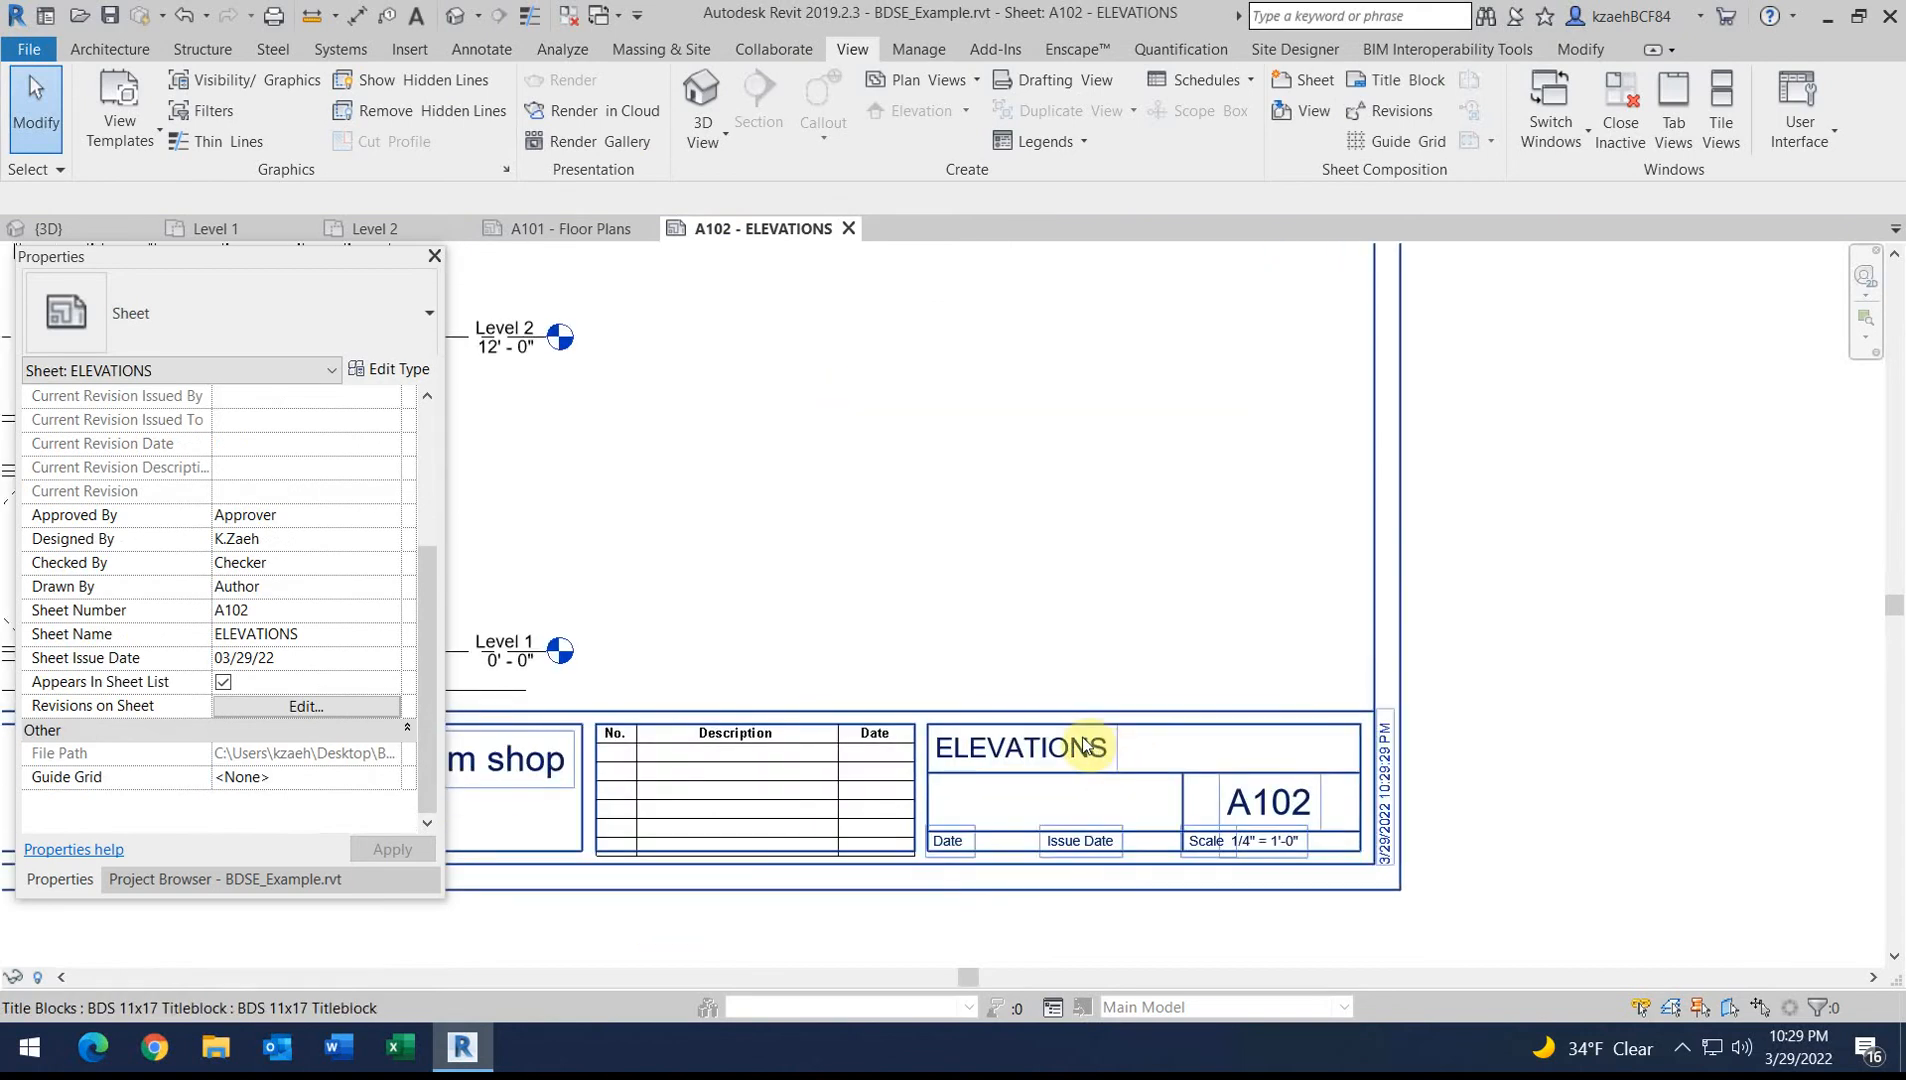
{"action": "left_click", "coordinate": [1105, 750]}
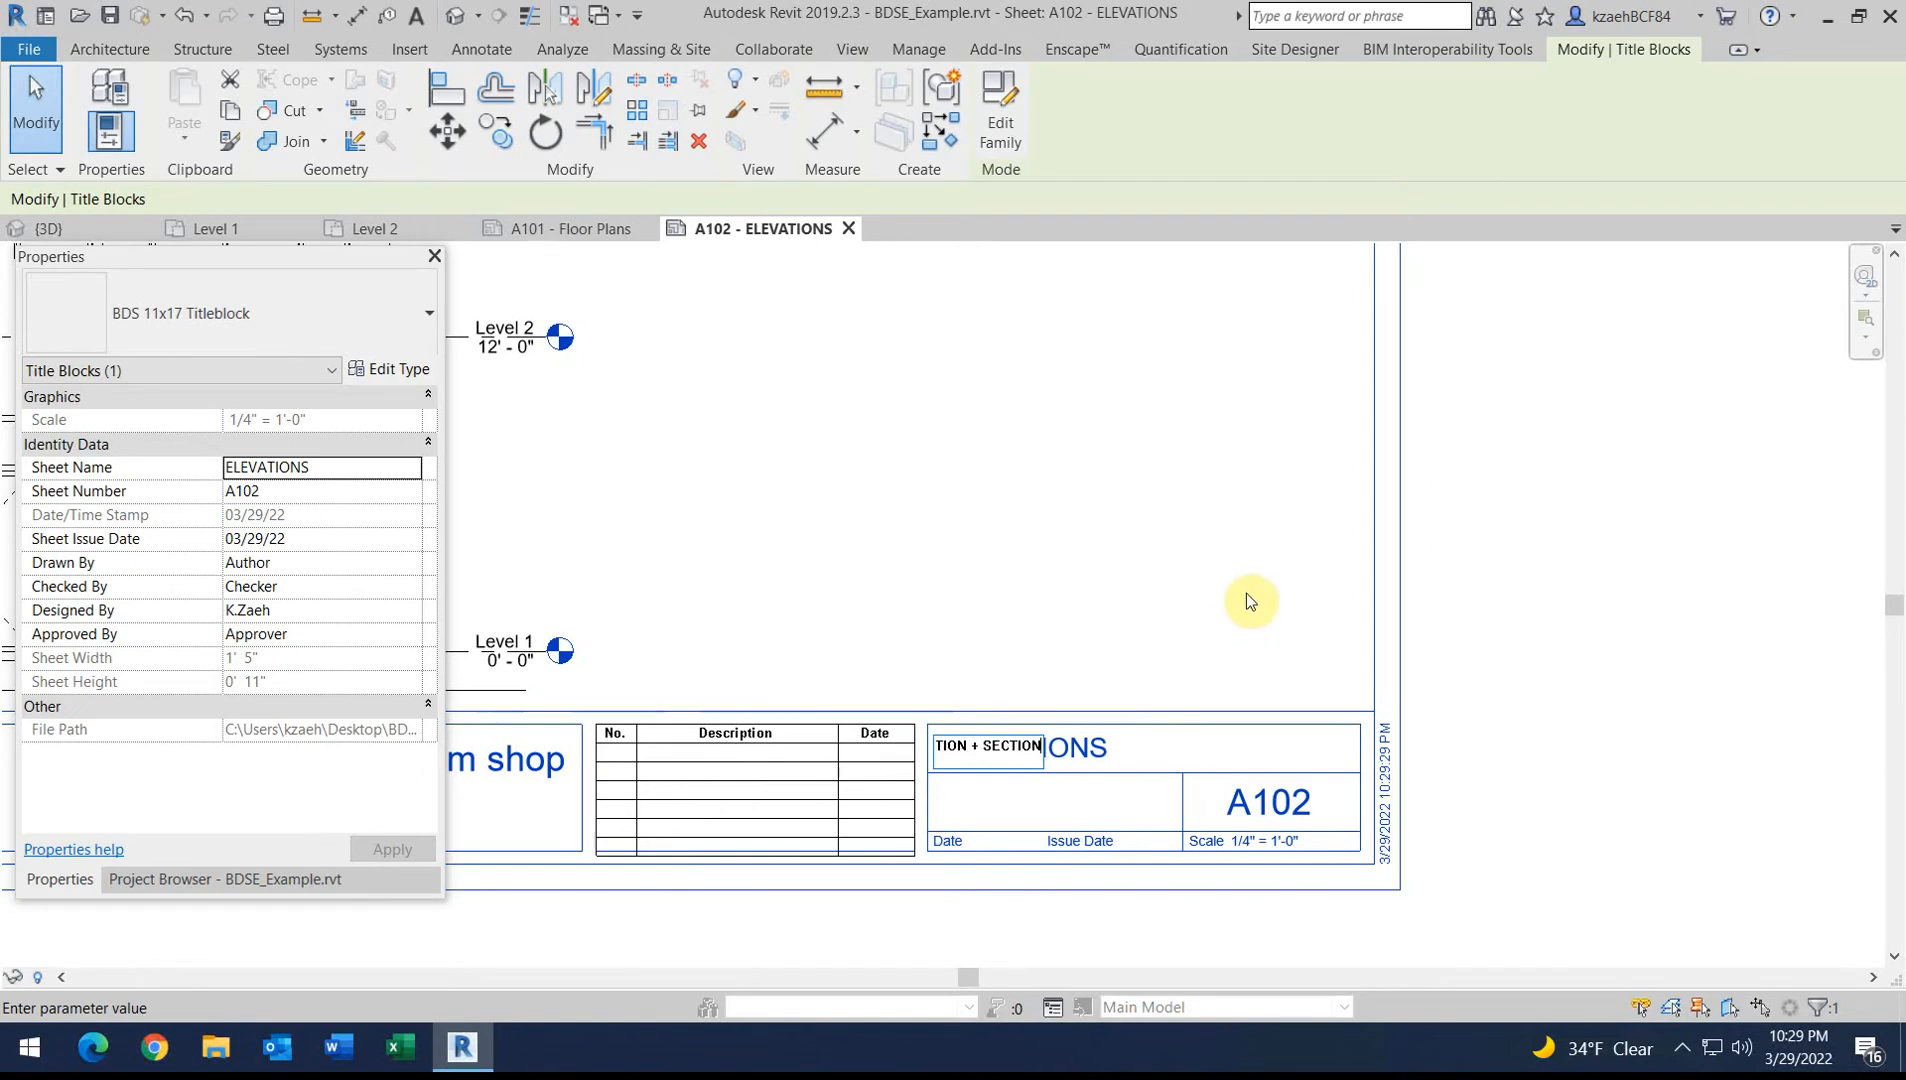
{"action": "key", "text": "Return"}
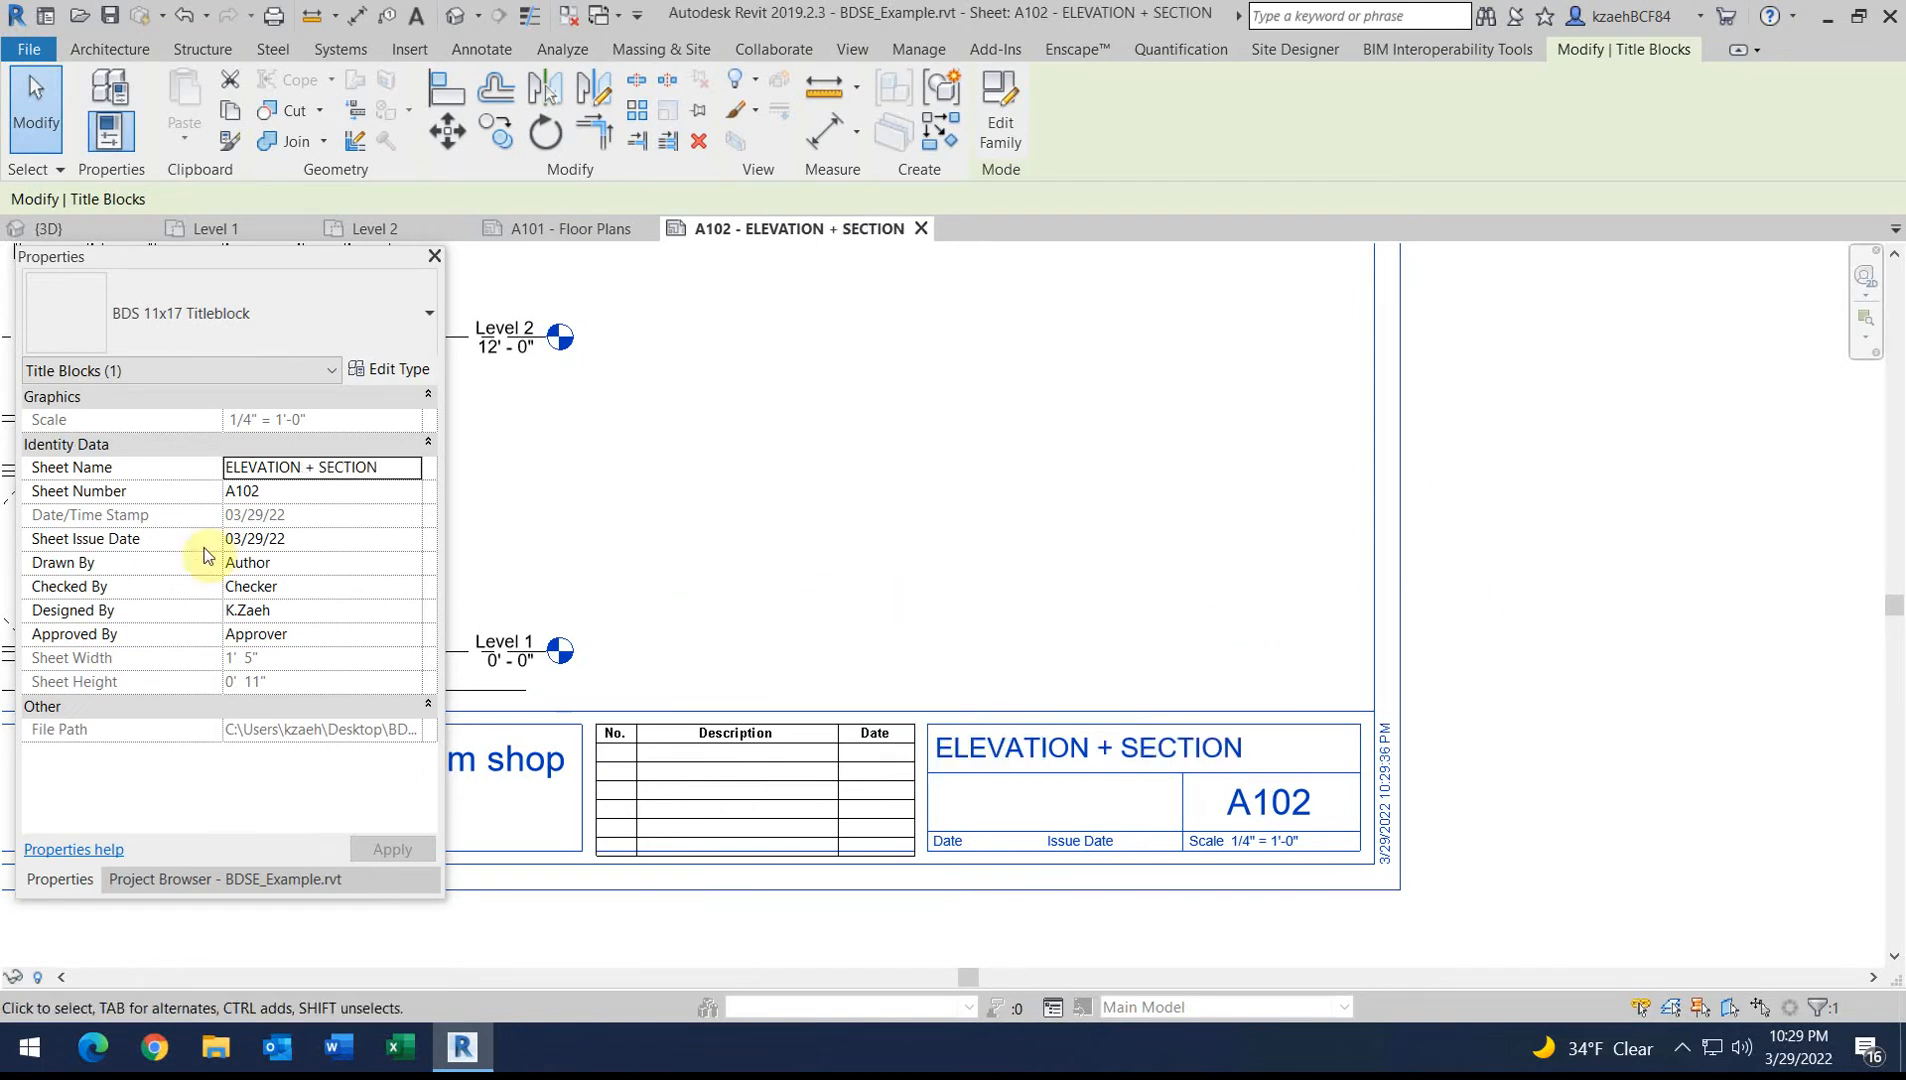
Place the BUILDING SECTION view on sheet A102 beside the front elevation, with its levels roughly in line
{"action": "left_click", "coordinate": [143, 879]}
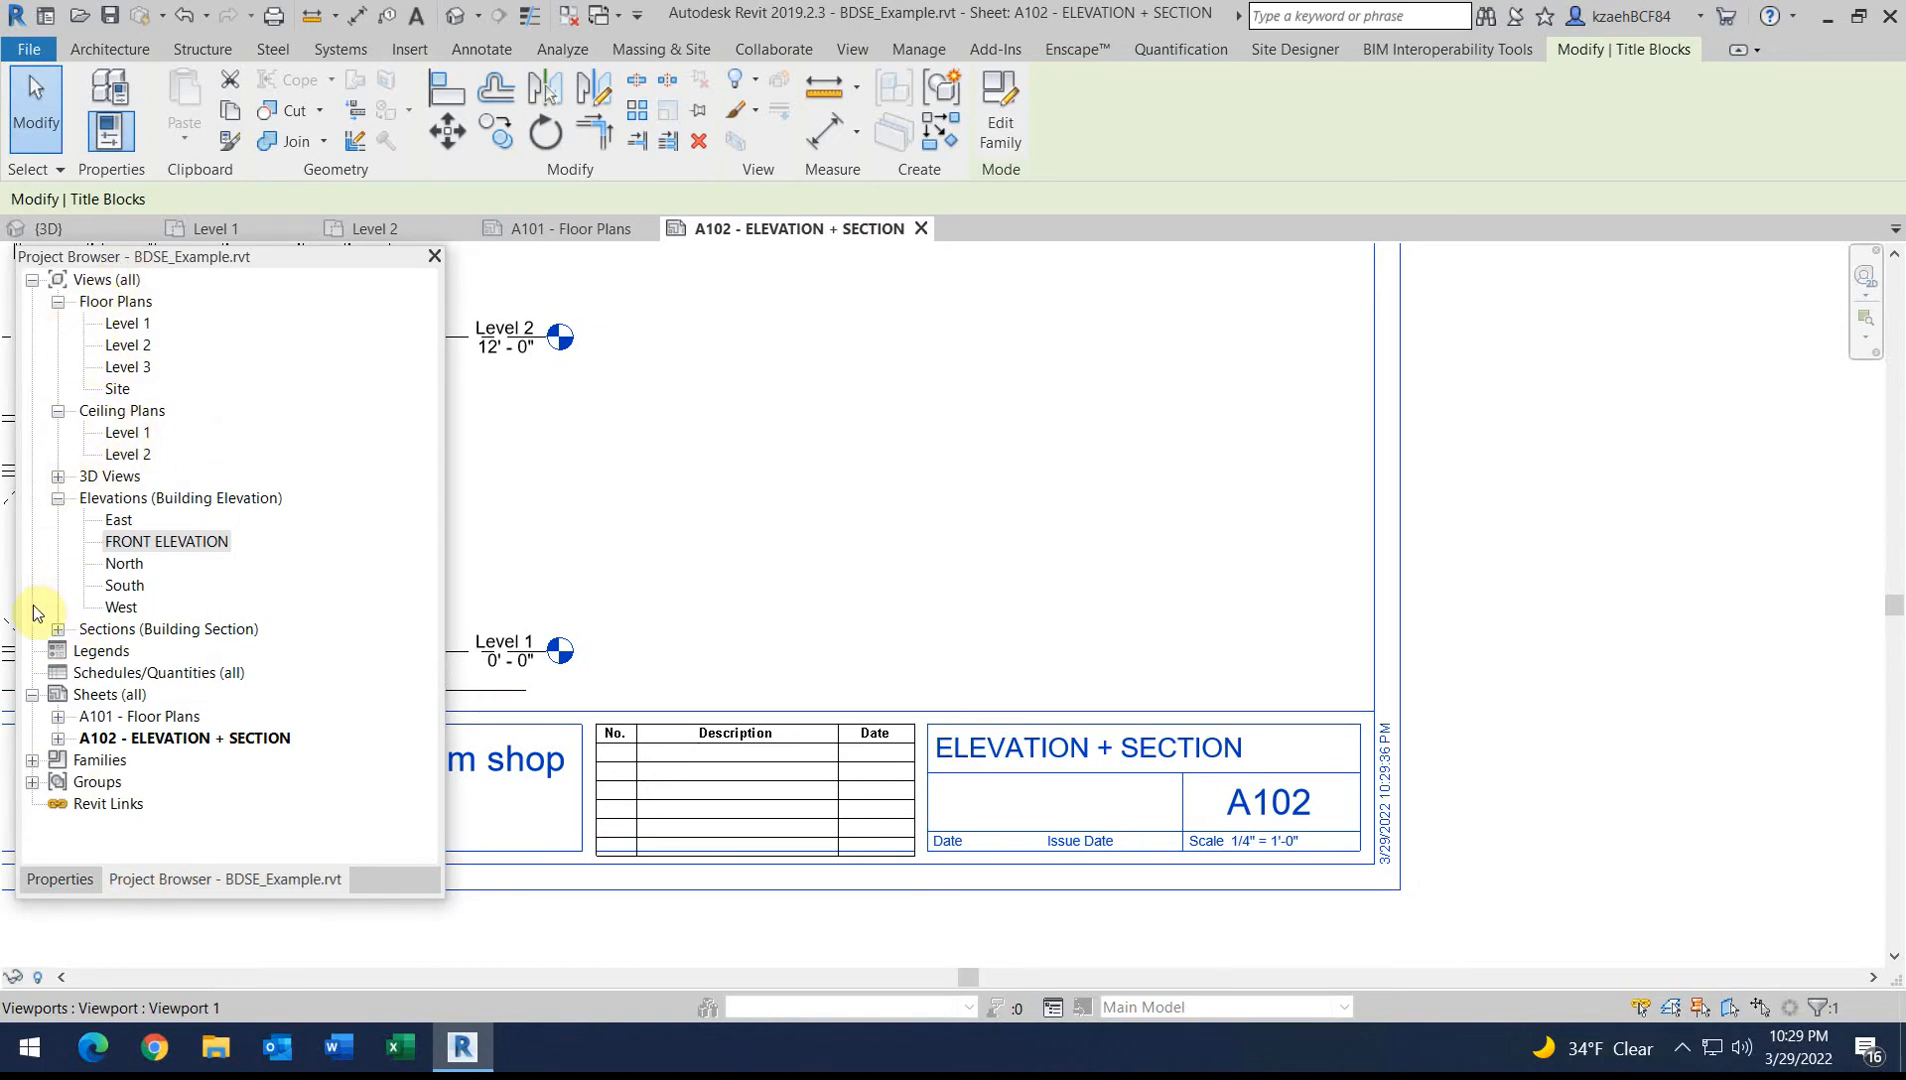
{"action": "left_click", "coordinate": [58, 630]}
{"action": "left_click_drag", "start_coordinate": [159, 655], "coordinate": [332, 595]}
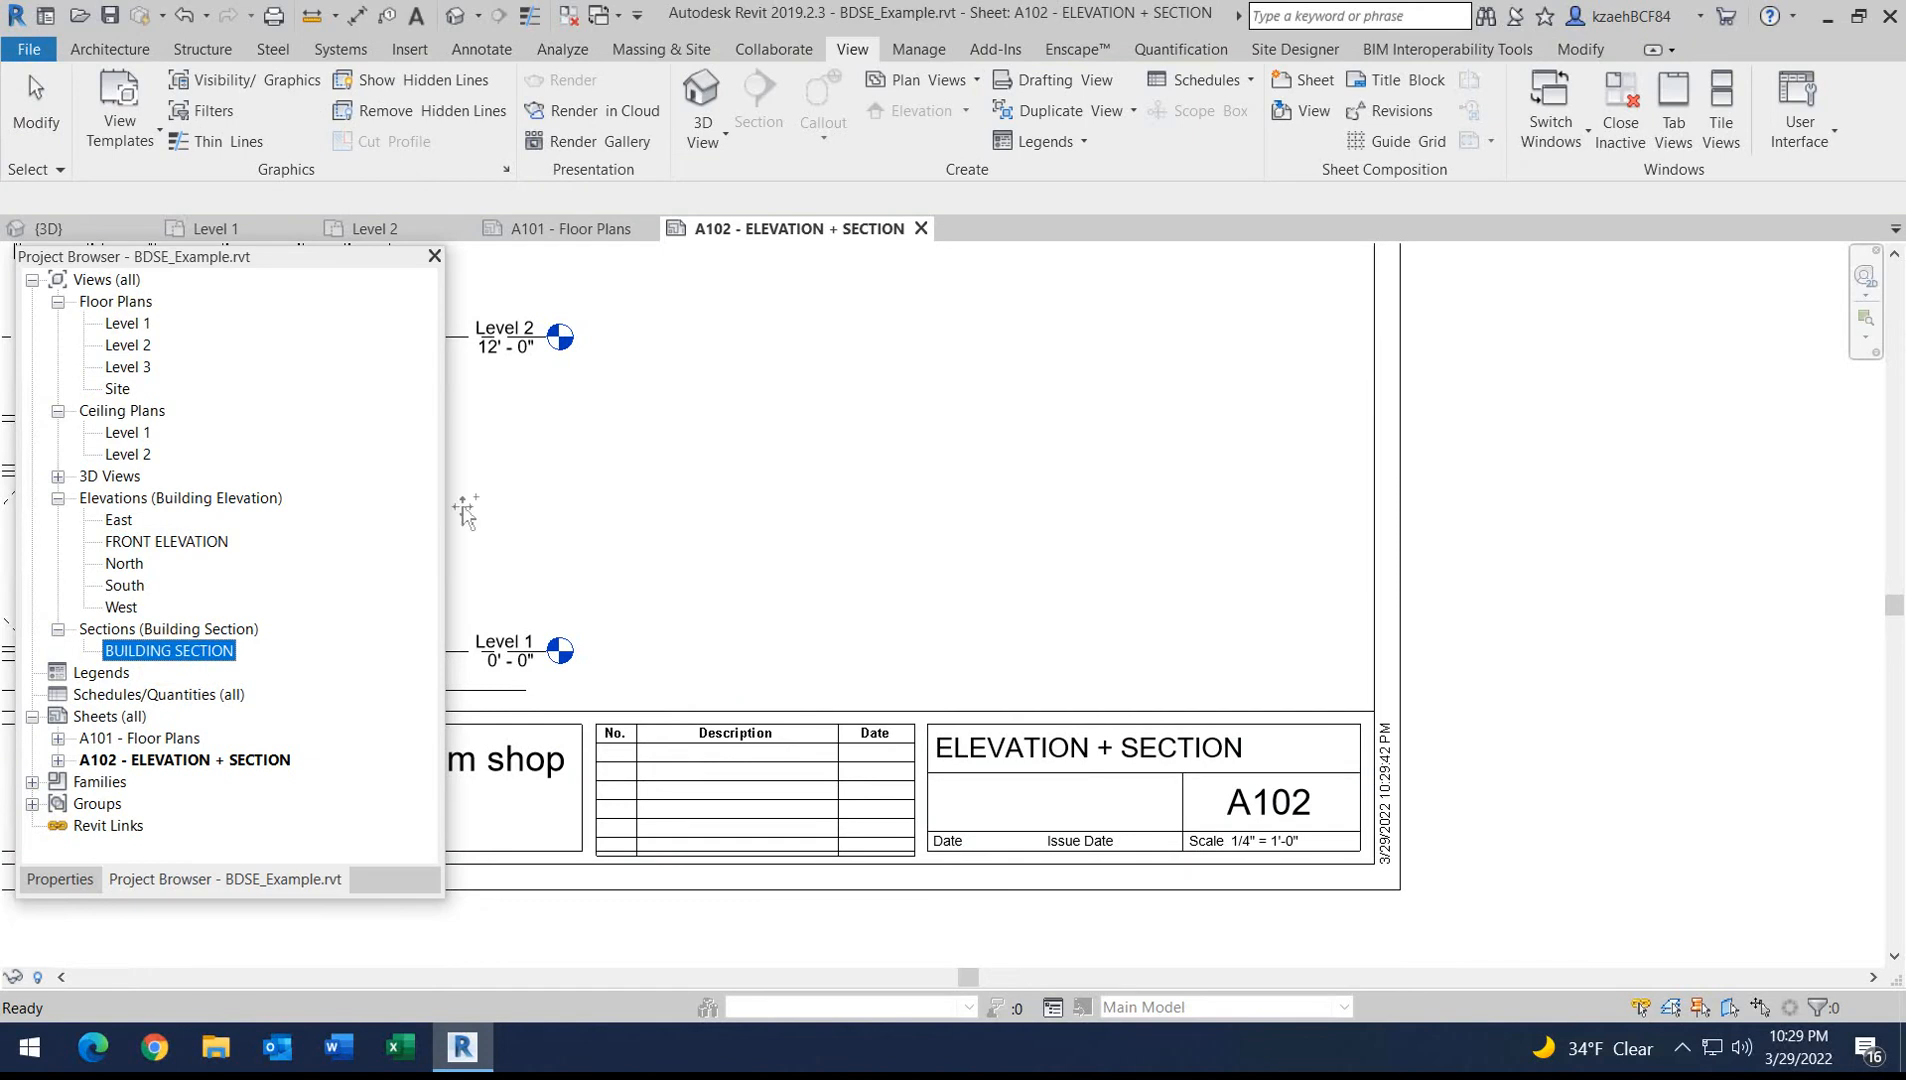
{"action": "left_click", "coordinate": [866, 440]}
{"action": "scroll", "coordinate": [866, 440], "scroll_direction": "down", "scroll_amount": 2}
{"action": "middle_click_drag", "start_coordinate": [904, 465], "coordinate": [874, 587]}
{"action": "scroll", "coordinate": [842, 545], "scroll_direction": "down", "scroll_amount": 2}
{"action": "left_click_drag", "start_coordinate": [834, 545], "coordinate": [806, 436]}
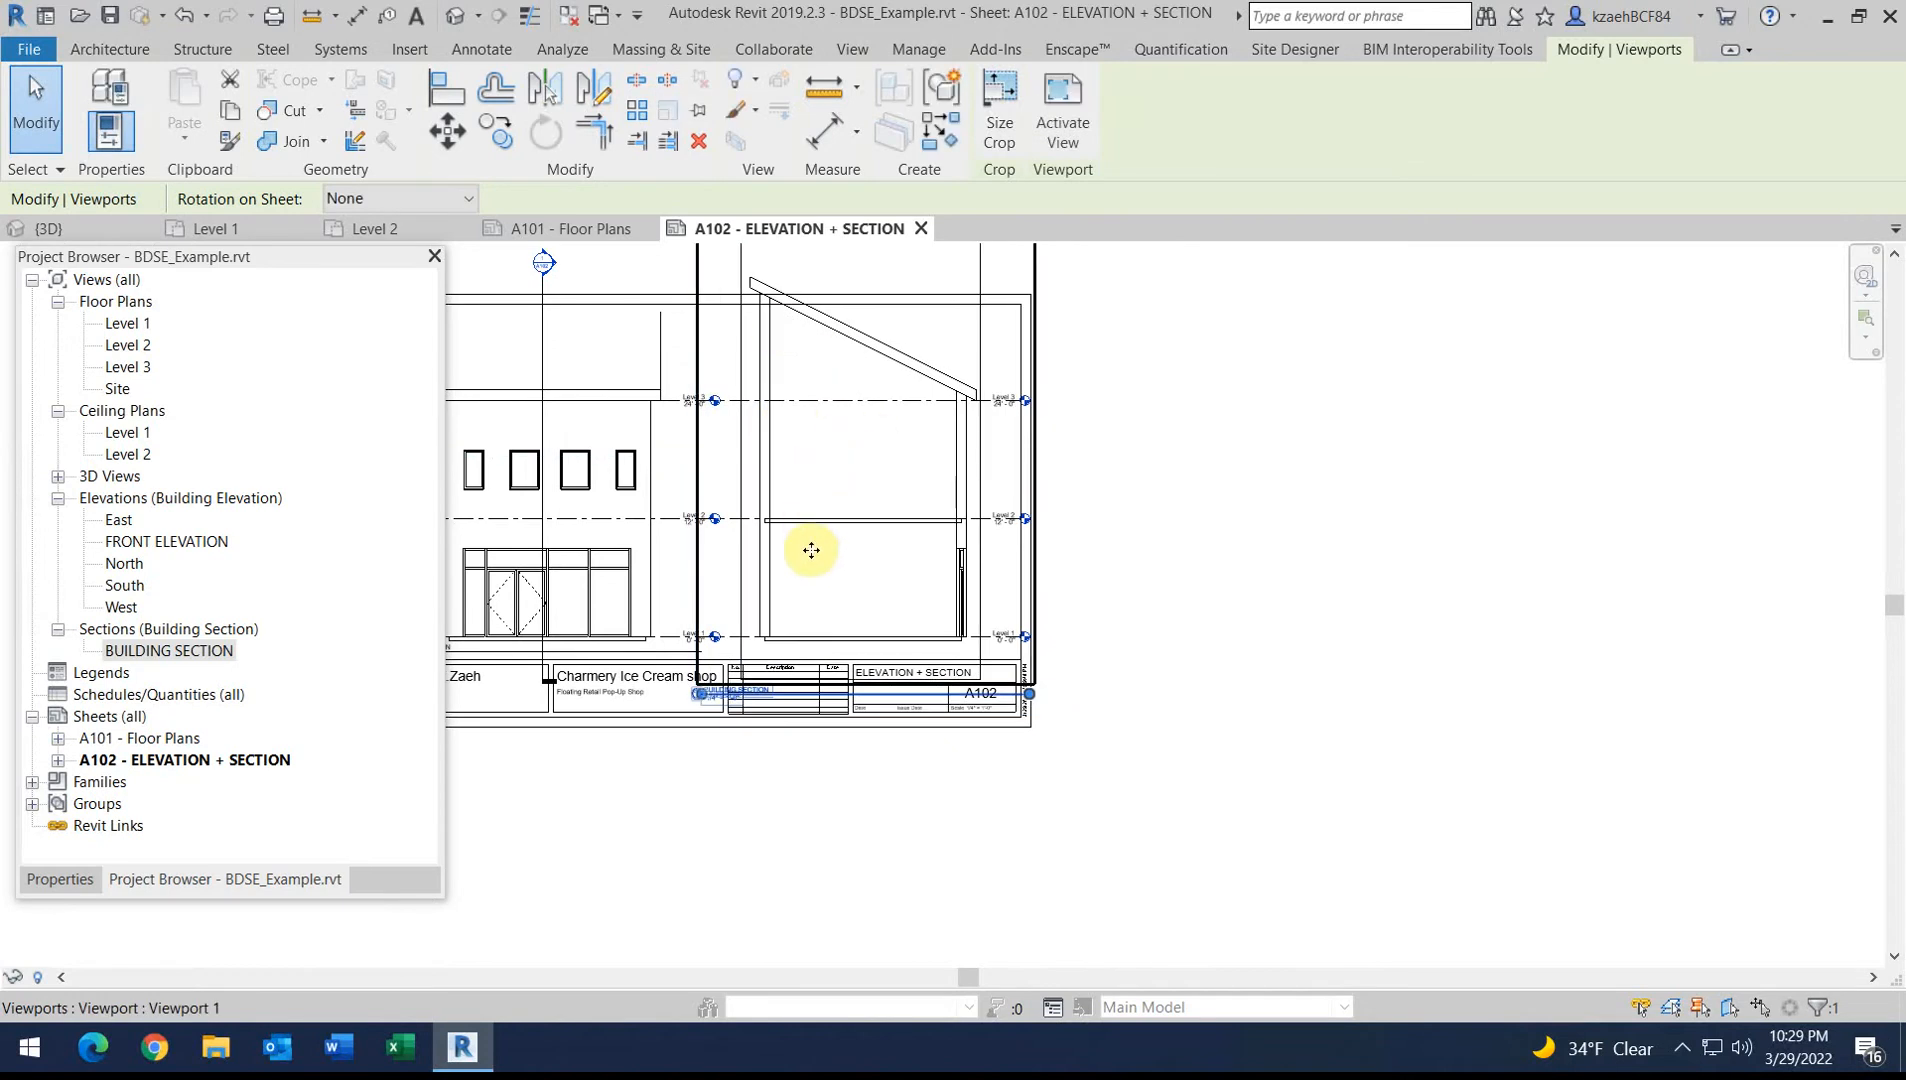
{"action": "scroll", "coordinate": [808, 519], "scroll_direction": "up", "scroll_amount": 2}
{"action": "scroll", "coordinate": [832, 512], "scroll_direction": "down", "scroll_amount": 2}
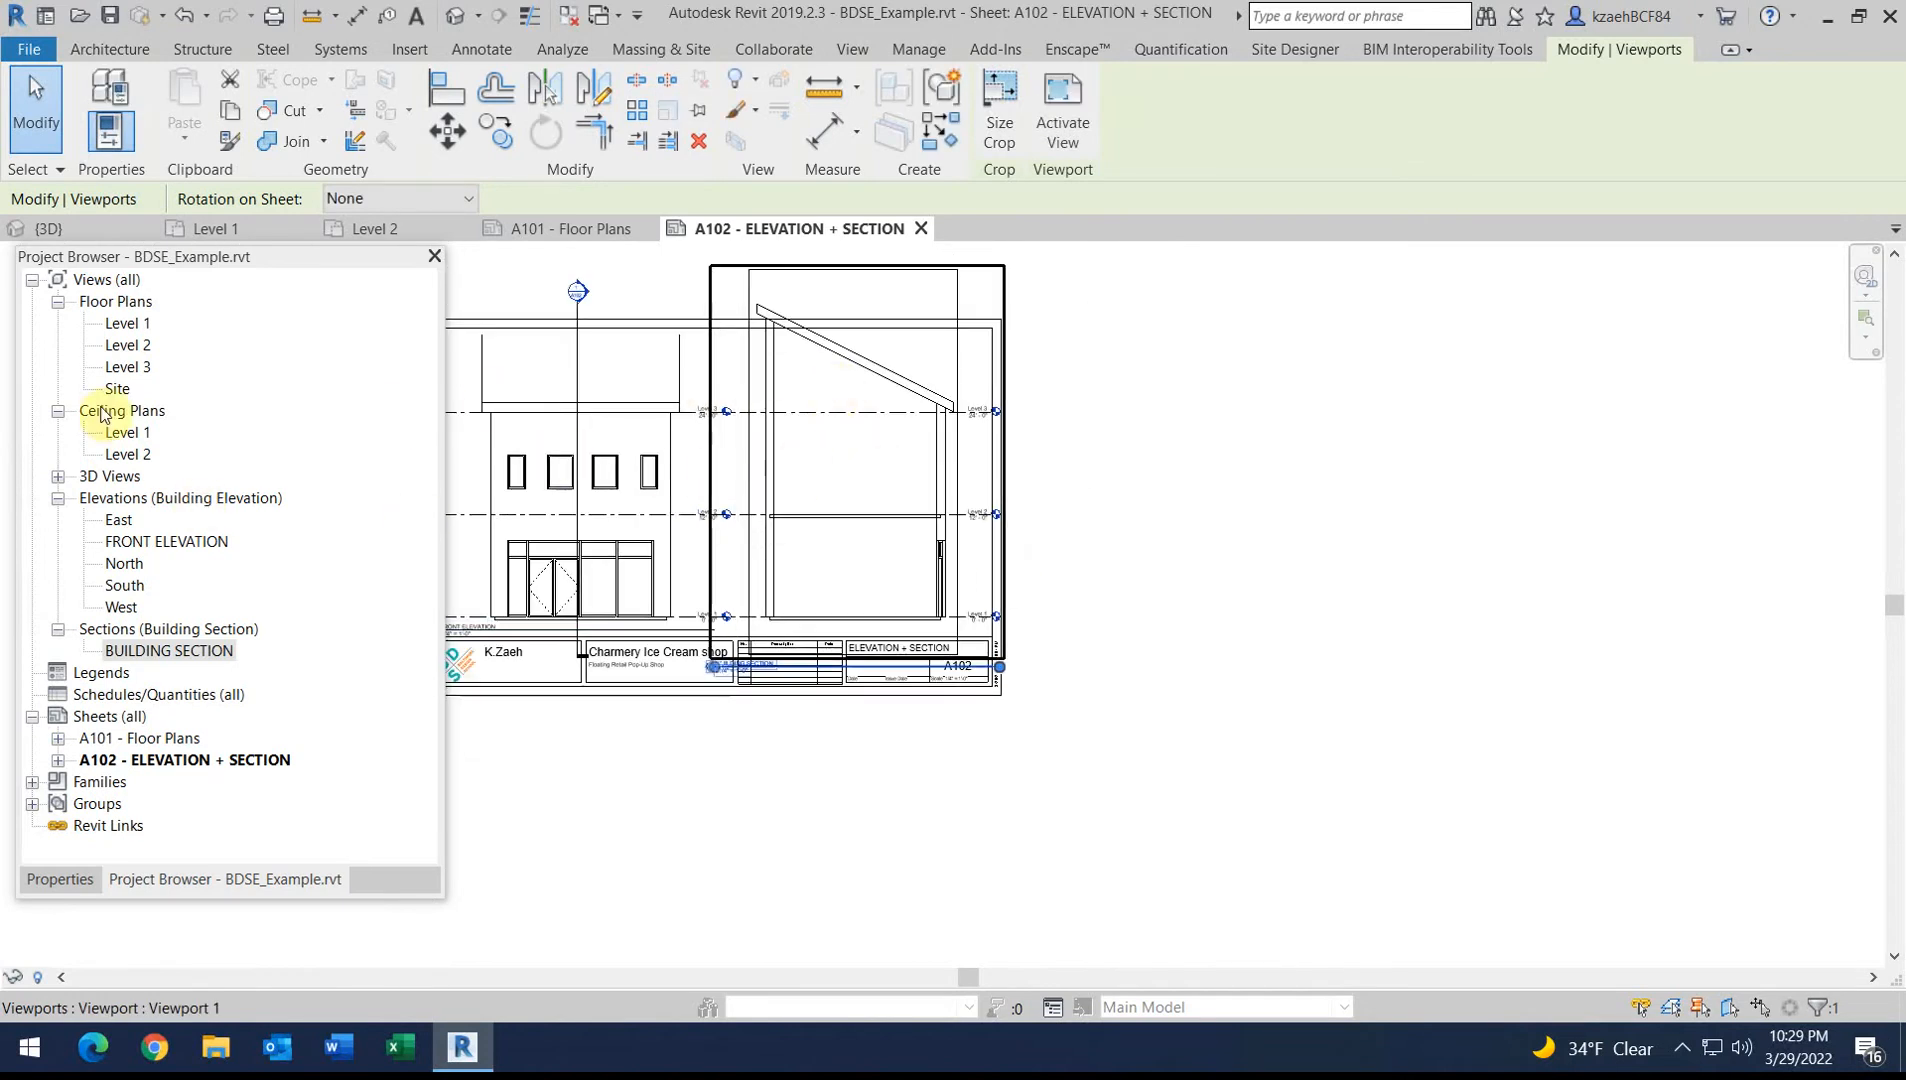
Set the view scale of the BUILDING SECTION viewport to 1/8" = 1'-0"
{"action": "left_click", "coordinate": [71, 882]}
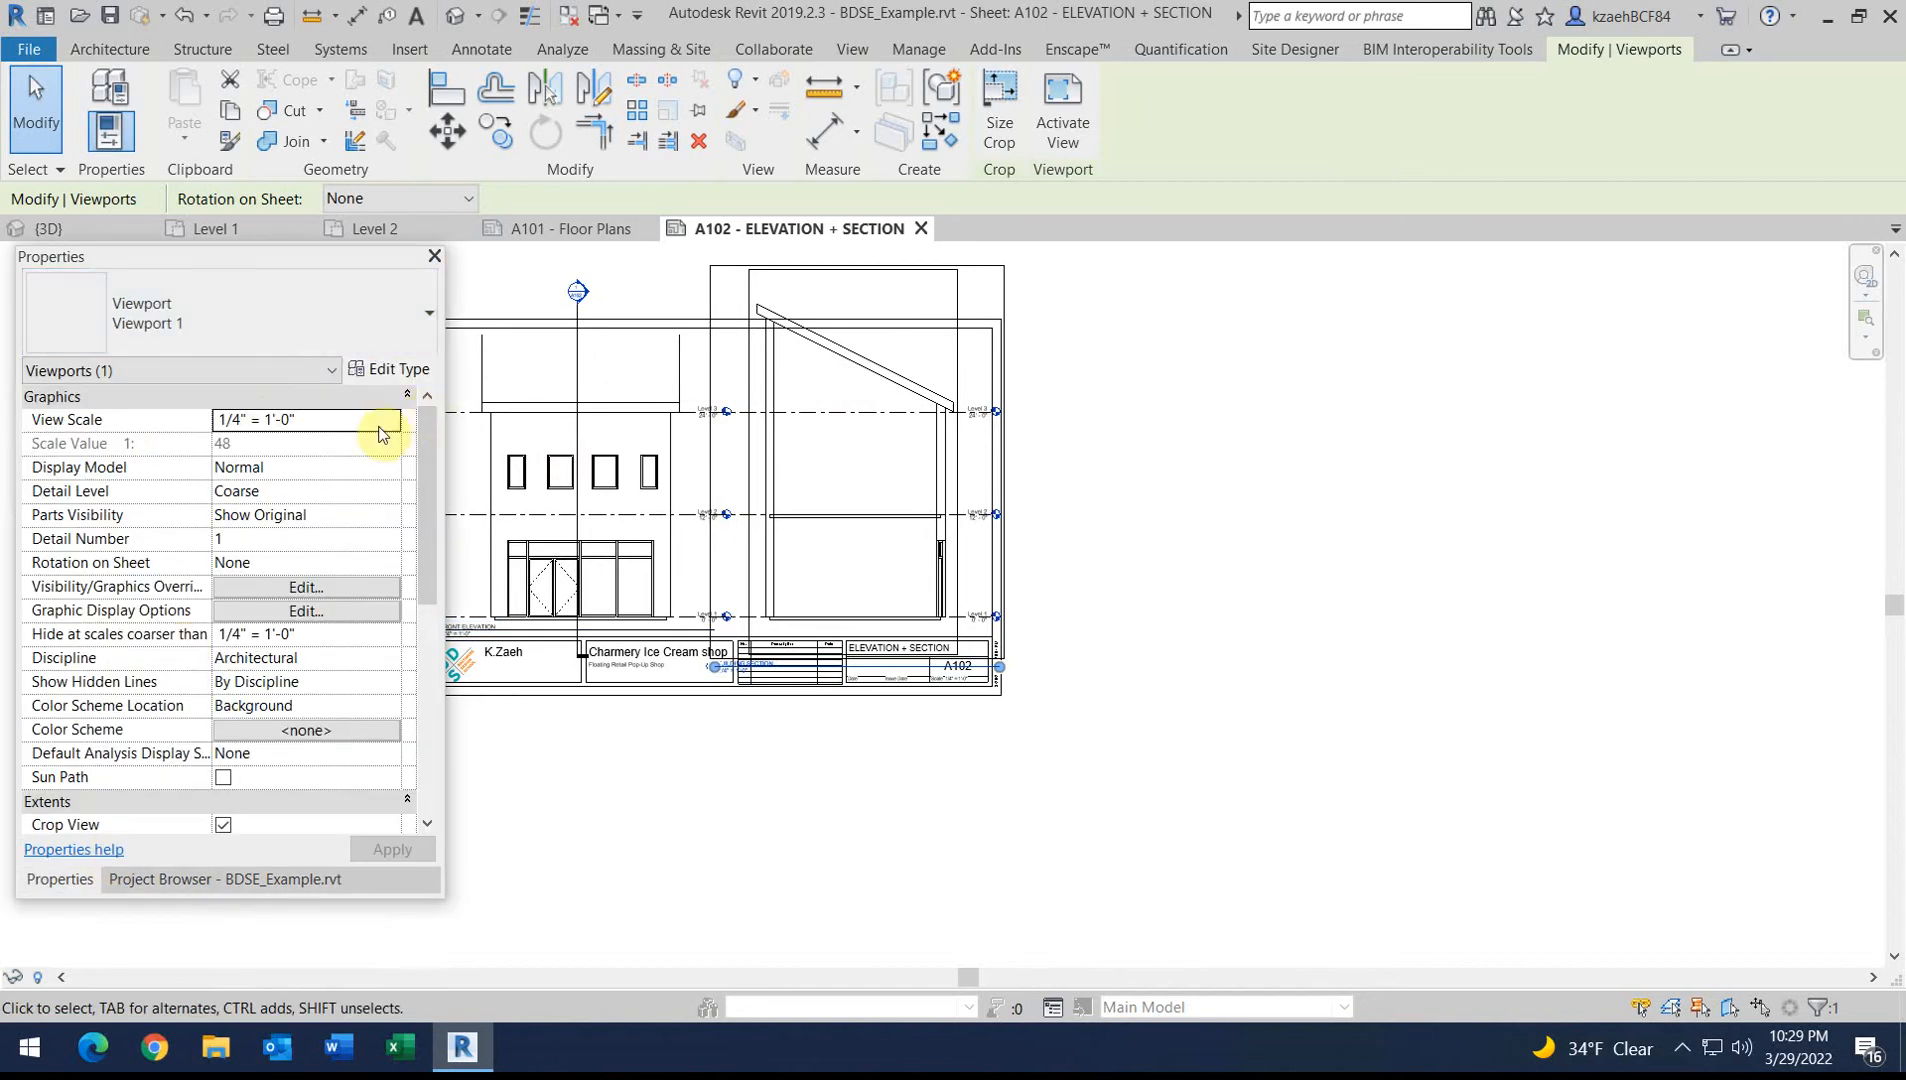
{"action": "left_click", "coordinate": [389, 423]}
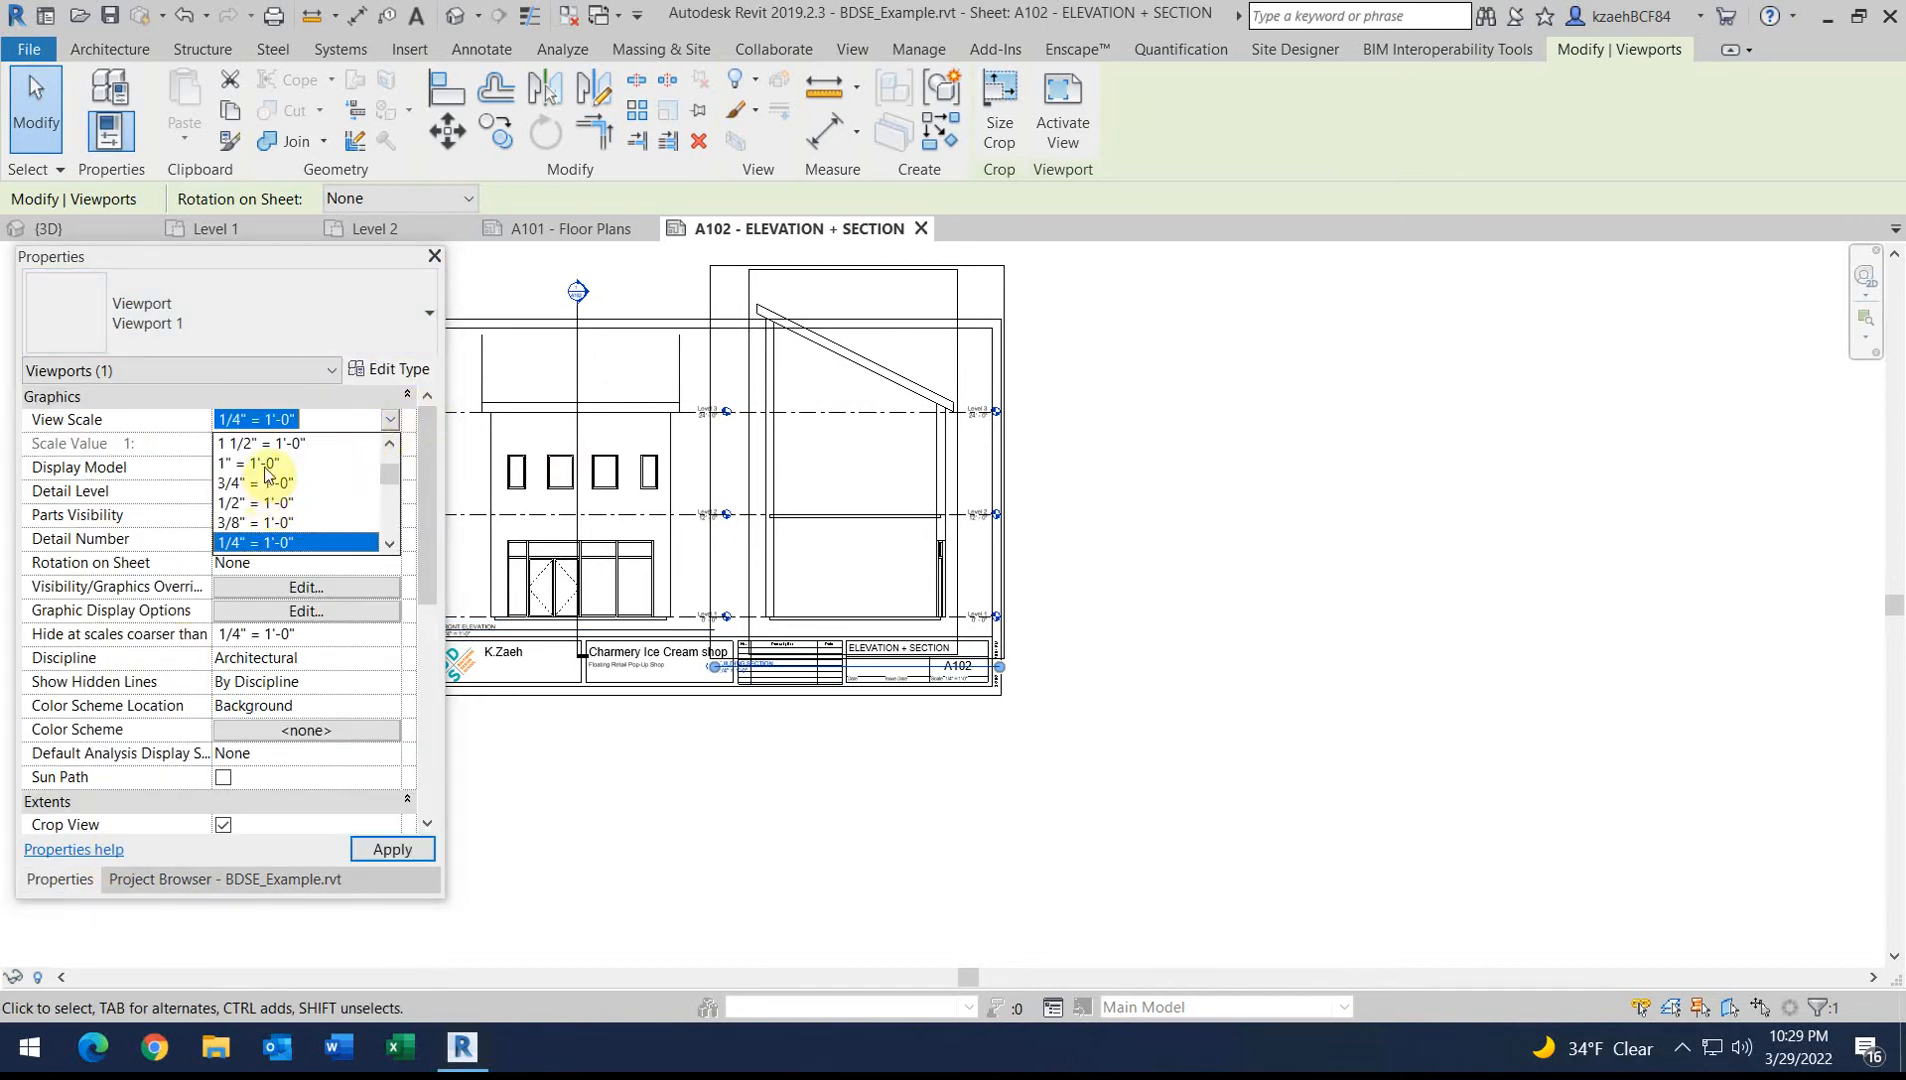
{"action": "scroll", "coordinate": [270, 528], "scroll_direction": "down", "scroll_amount": 2}
{"action": "scroll", "coordinate": [279, 526], "scroll_direction": "up", "scroll_amount": 4}
{"action": "scroll", "coordinate": [281, 488], "scroll_direction": "down", "scroll_amount": 1}
{"action": "scroll", "coordinate": [278, 500], "scroll_direction": "down", "scroll_amount": 1}
{"action": "left_click", "coordinate": [263, 542]}
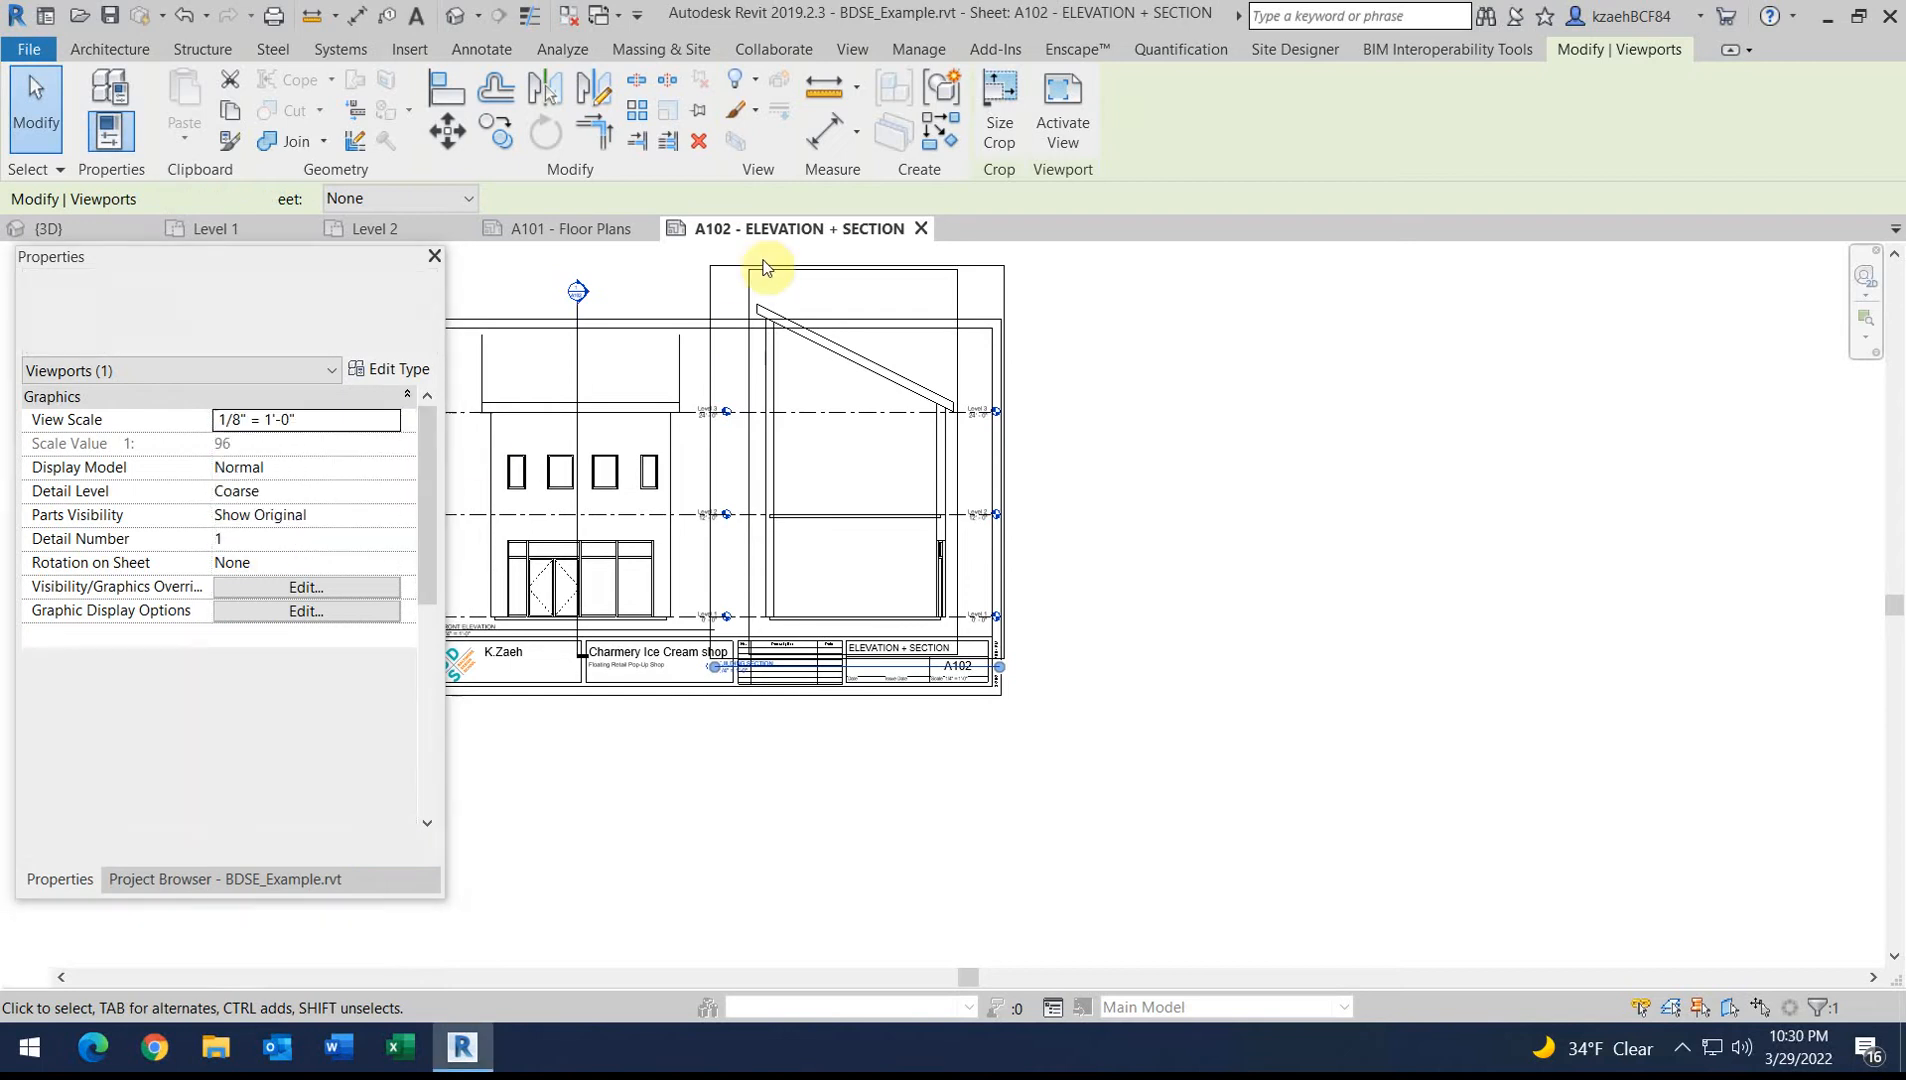
{"action": "left_click_drag", "start_coordinate": [846, 452], "coordinate": [848, 441]}
{"action": "left_click", "coordinate": [1102, 447]}
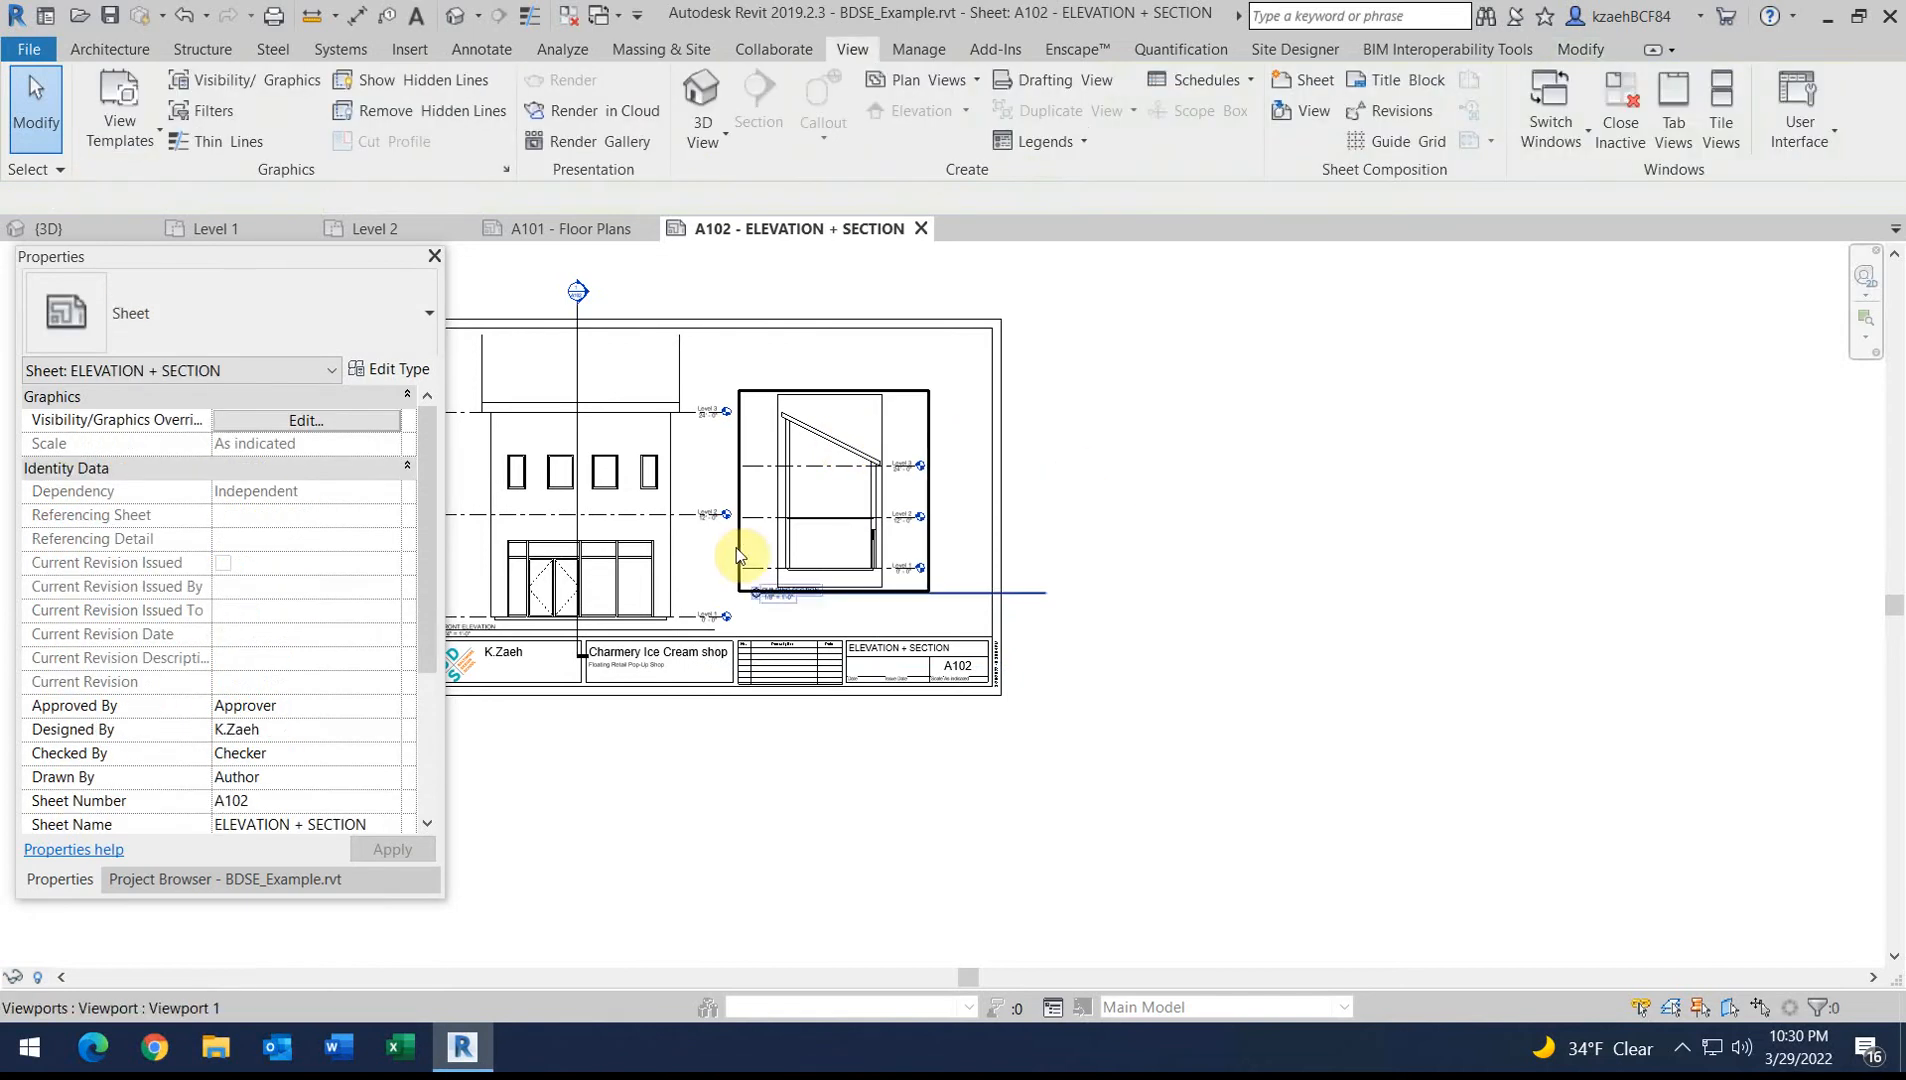
Shorten the BUILDING SECTION view title line and move the title just below its view
{"action": "scroll", "coordinate": [748, 545], "scroll_direction": "up", "scroll_amount": 3}
{"action": "left_click", "coordinate": [1062, 496]}
{"action": "scroll", "coordinate": [1268, 615], "scroll_direction": "up", "scroll_amount": 2}
{"action": "left_click_drag", "start_coordinate": [1401, 618], "coordinate": [1072, 657]}
{"action": "left_click", "coordinate": [990, 650]}
{"action": "left_click_drag", "start_coordinate": [855, 621], "coordinate": [851, 654]}
{"action": "left_click", "coordinate": [816, 695]}
{"action": "middle_click_drag", "start_coordinate": [757, 676], "coordinate": [1005, 693]}
{"action": "middle_click_drag", "start_coordinate": [707, 597], "coordinate": [1069, 745]}
{"action": "scroll", "coordinate": [991, 630], "scroll_direction": "down", "scroll_amount": 4}
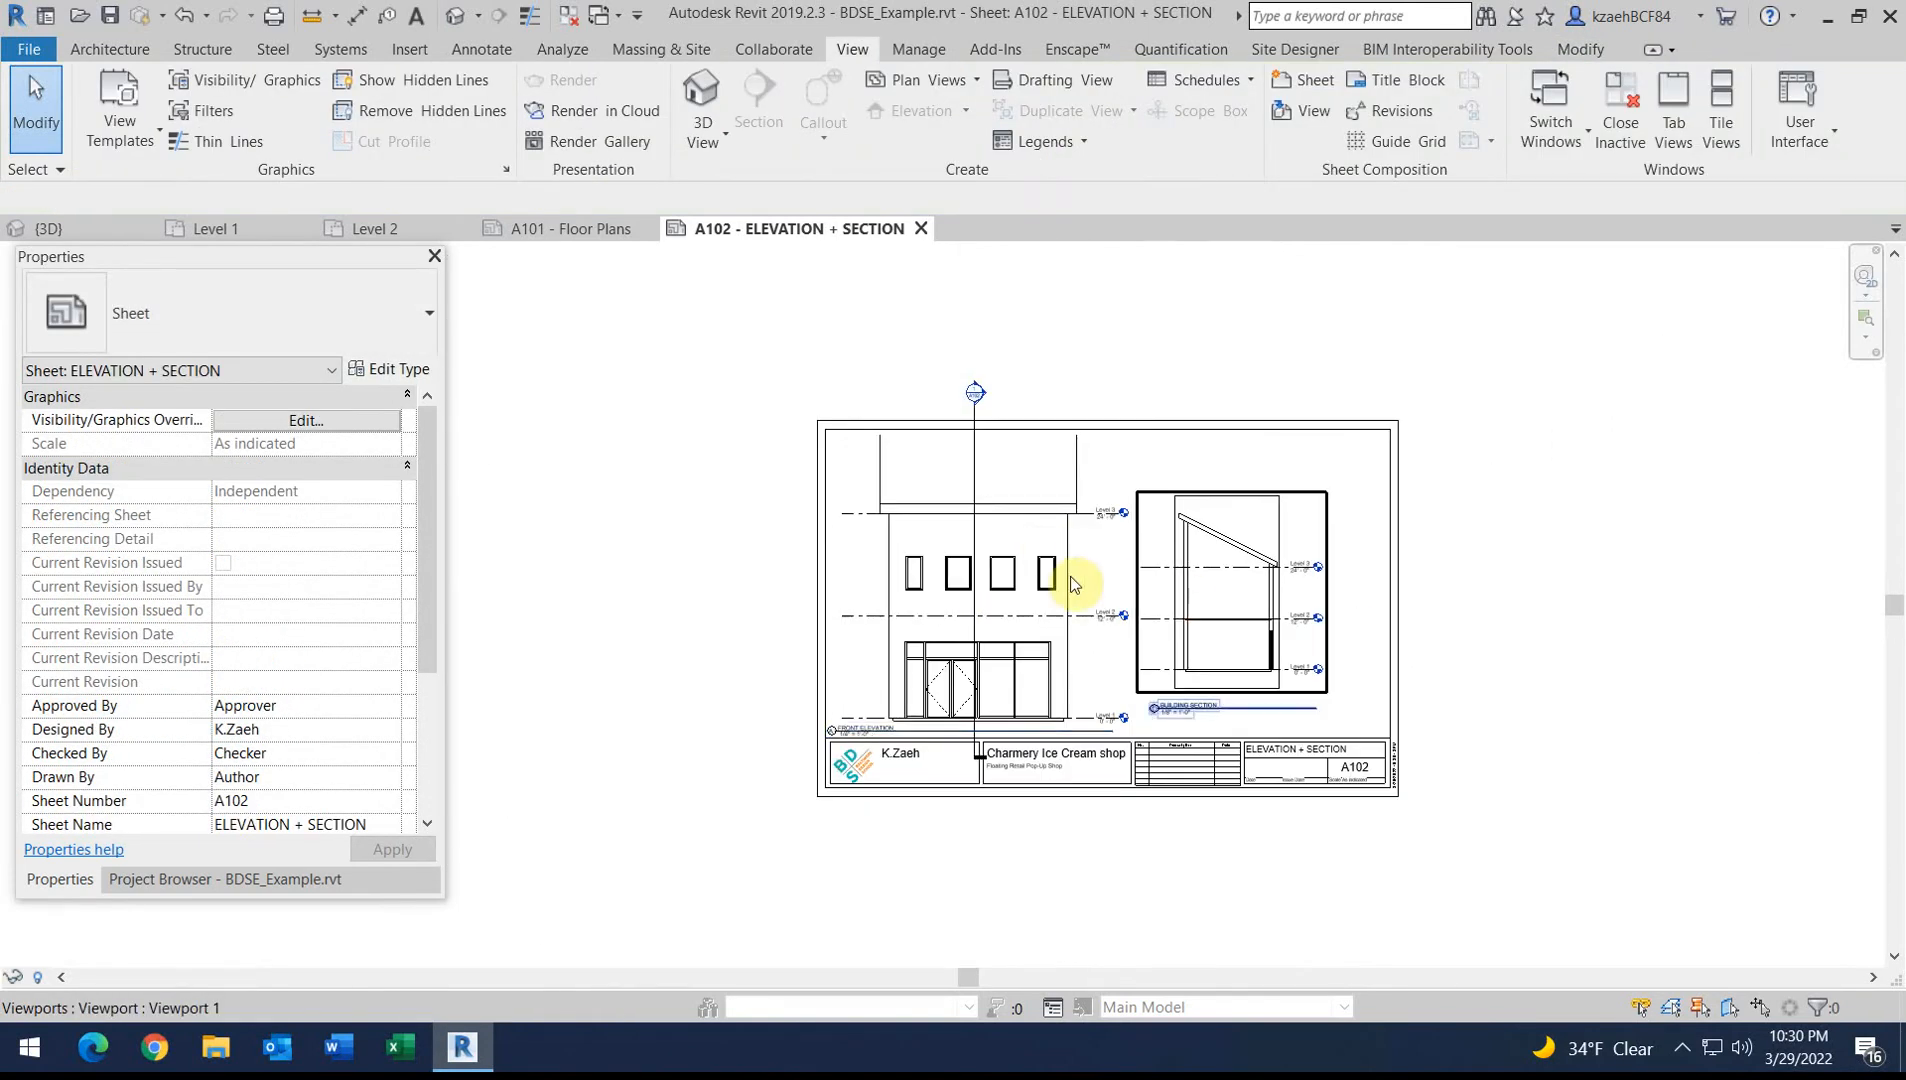
Set the view scale of the FRONT ELEVATION viewport to 1/8" = 1'-0"
{"action": "left_click", "coordinate": [1051, 572]}
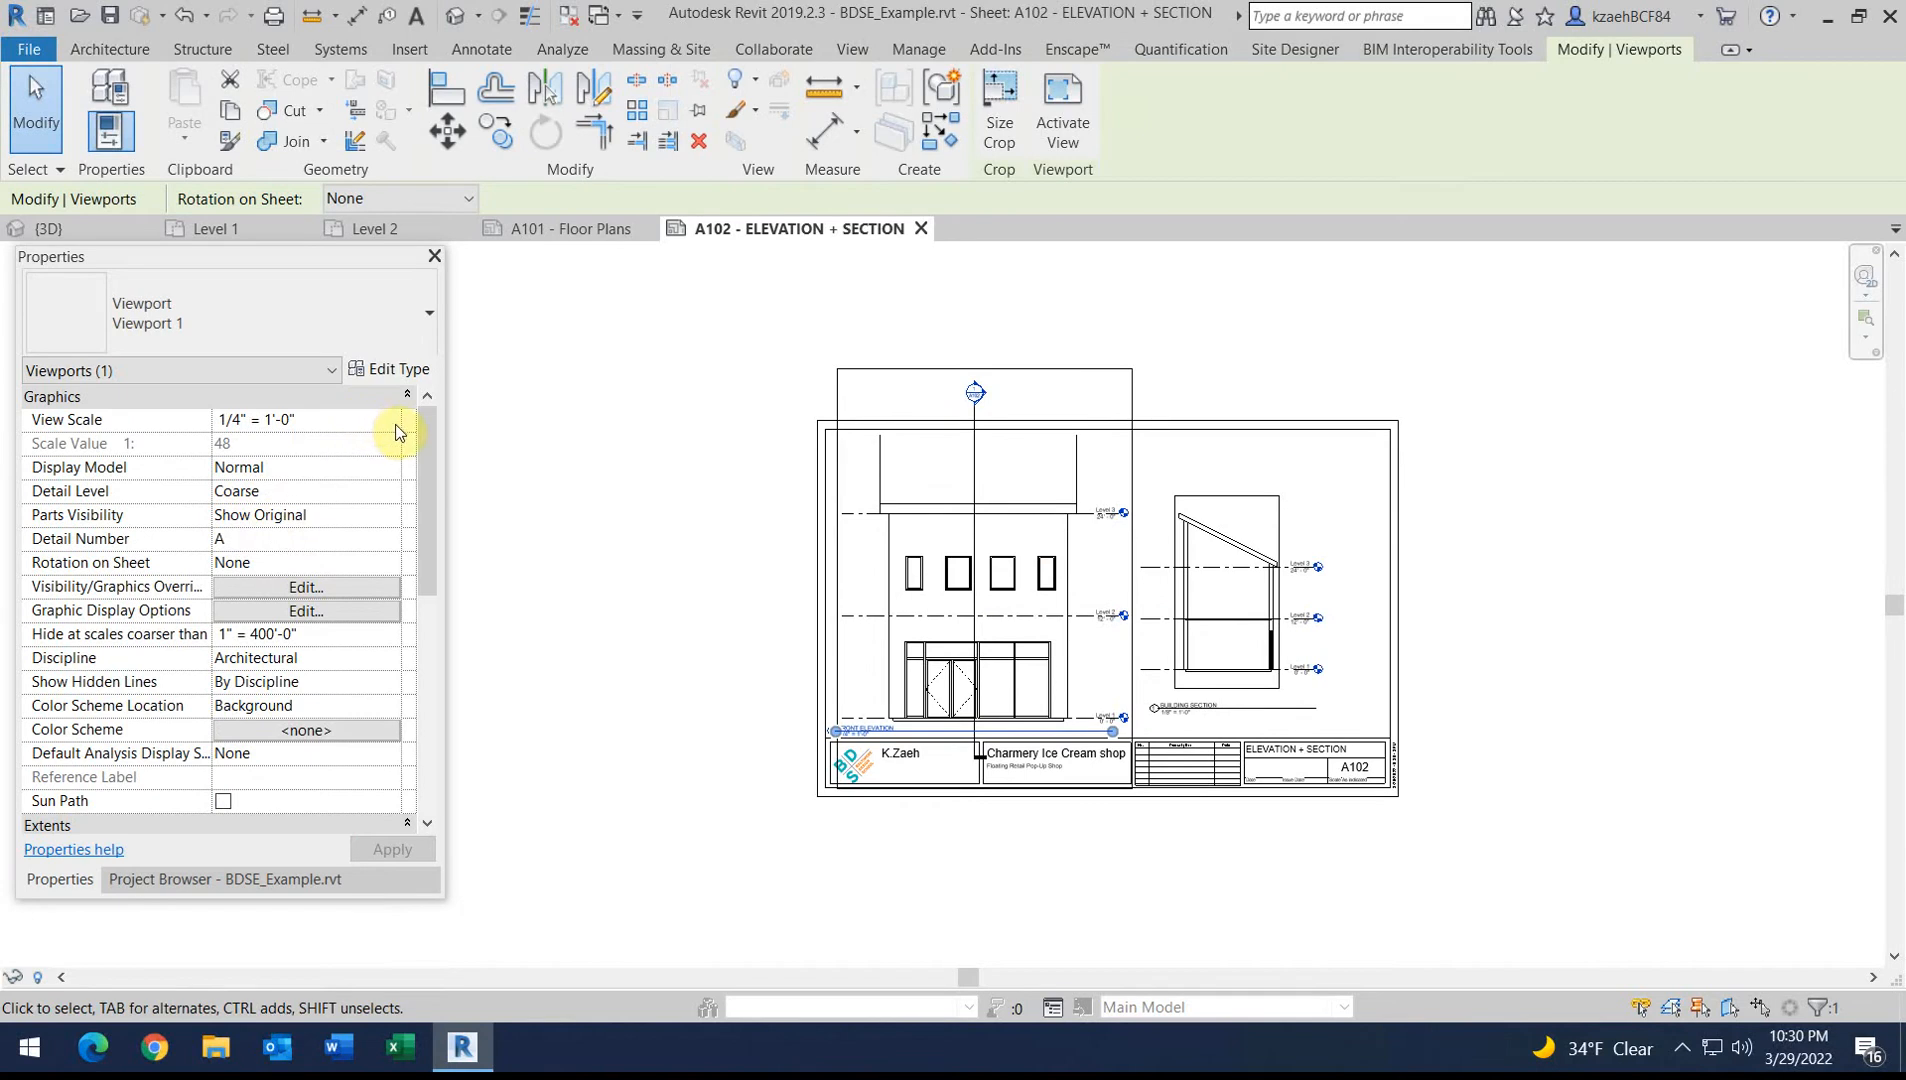
{"action": "left_click", "coordinate": [390, 421]}
{"action": "scroll", "coordinate": [250, 512], "scroll_direction": "down", "scroll_amount": 1}
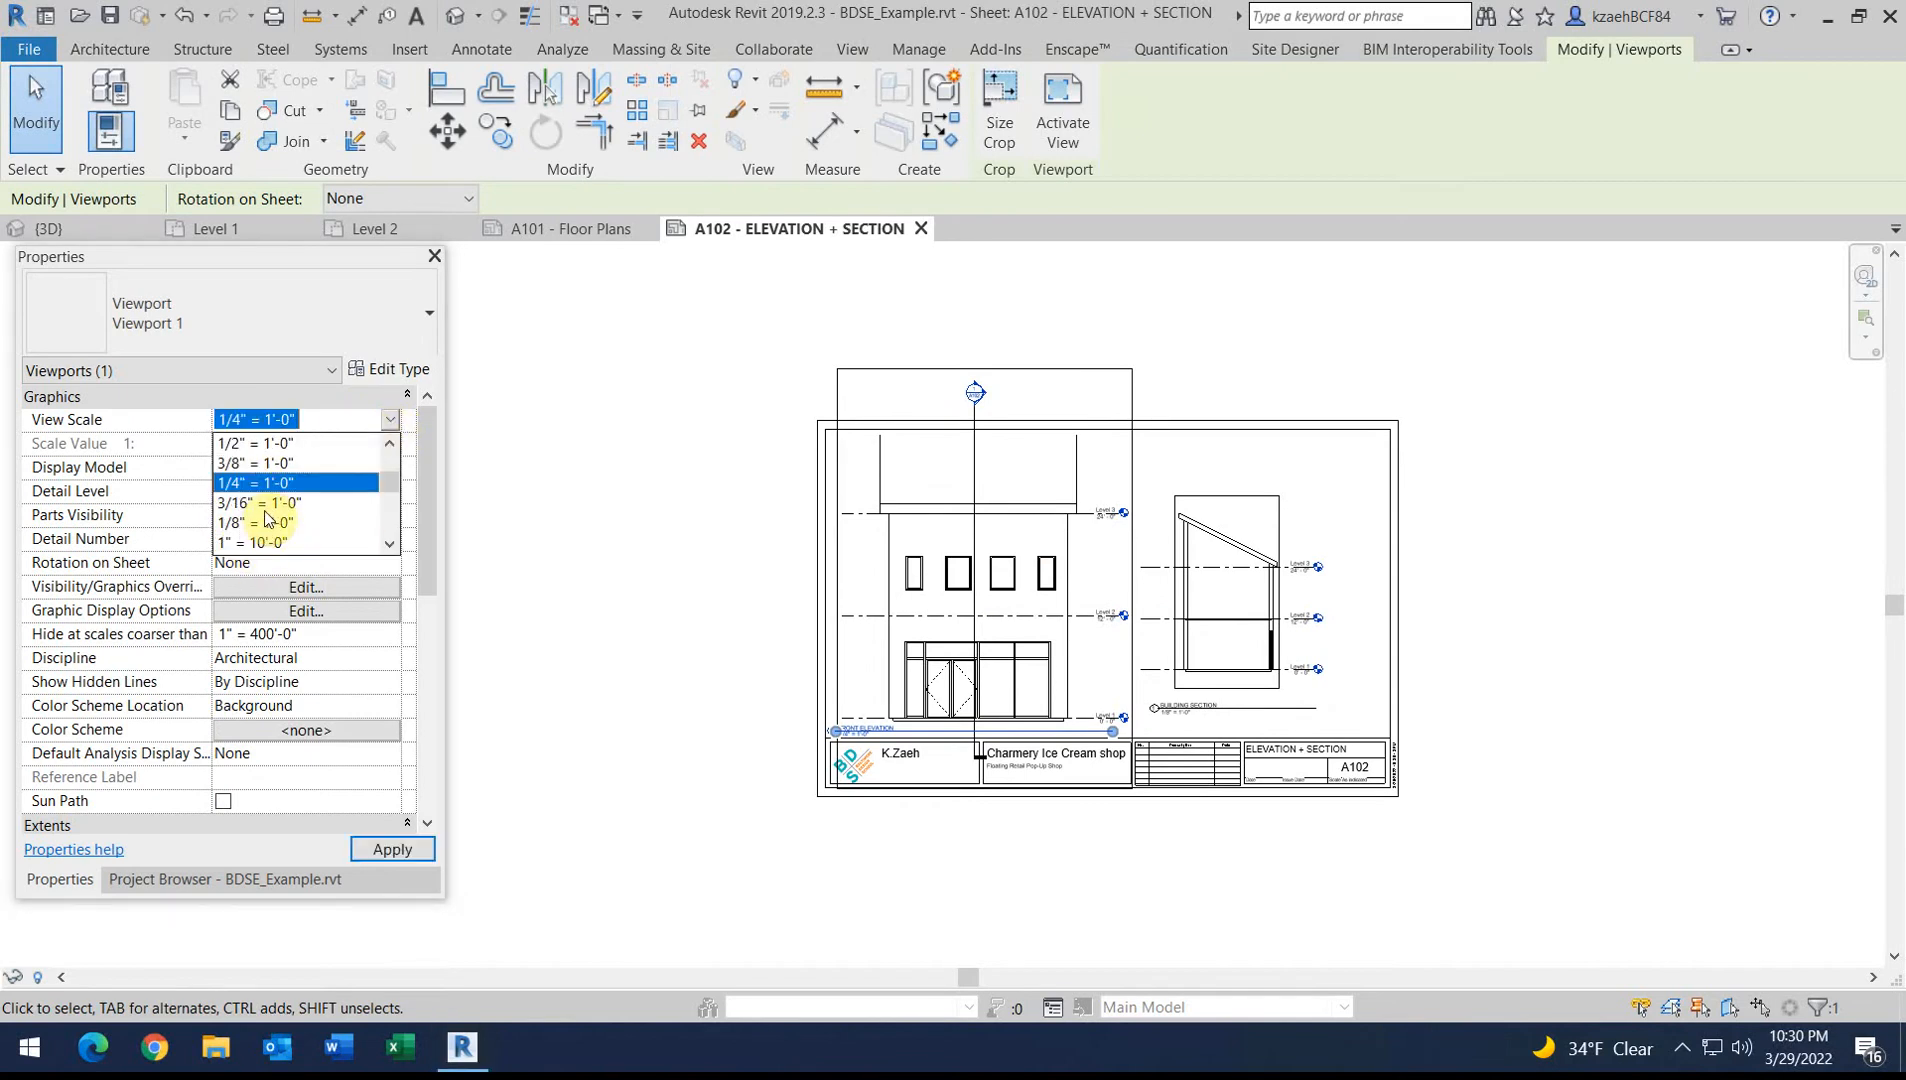
{"action": "left_click", "coordinate": [254, 524]}
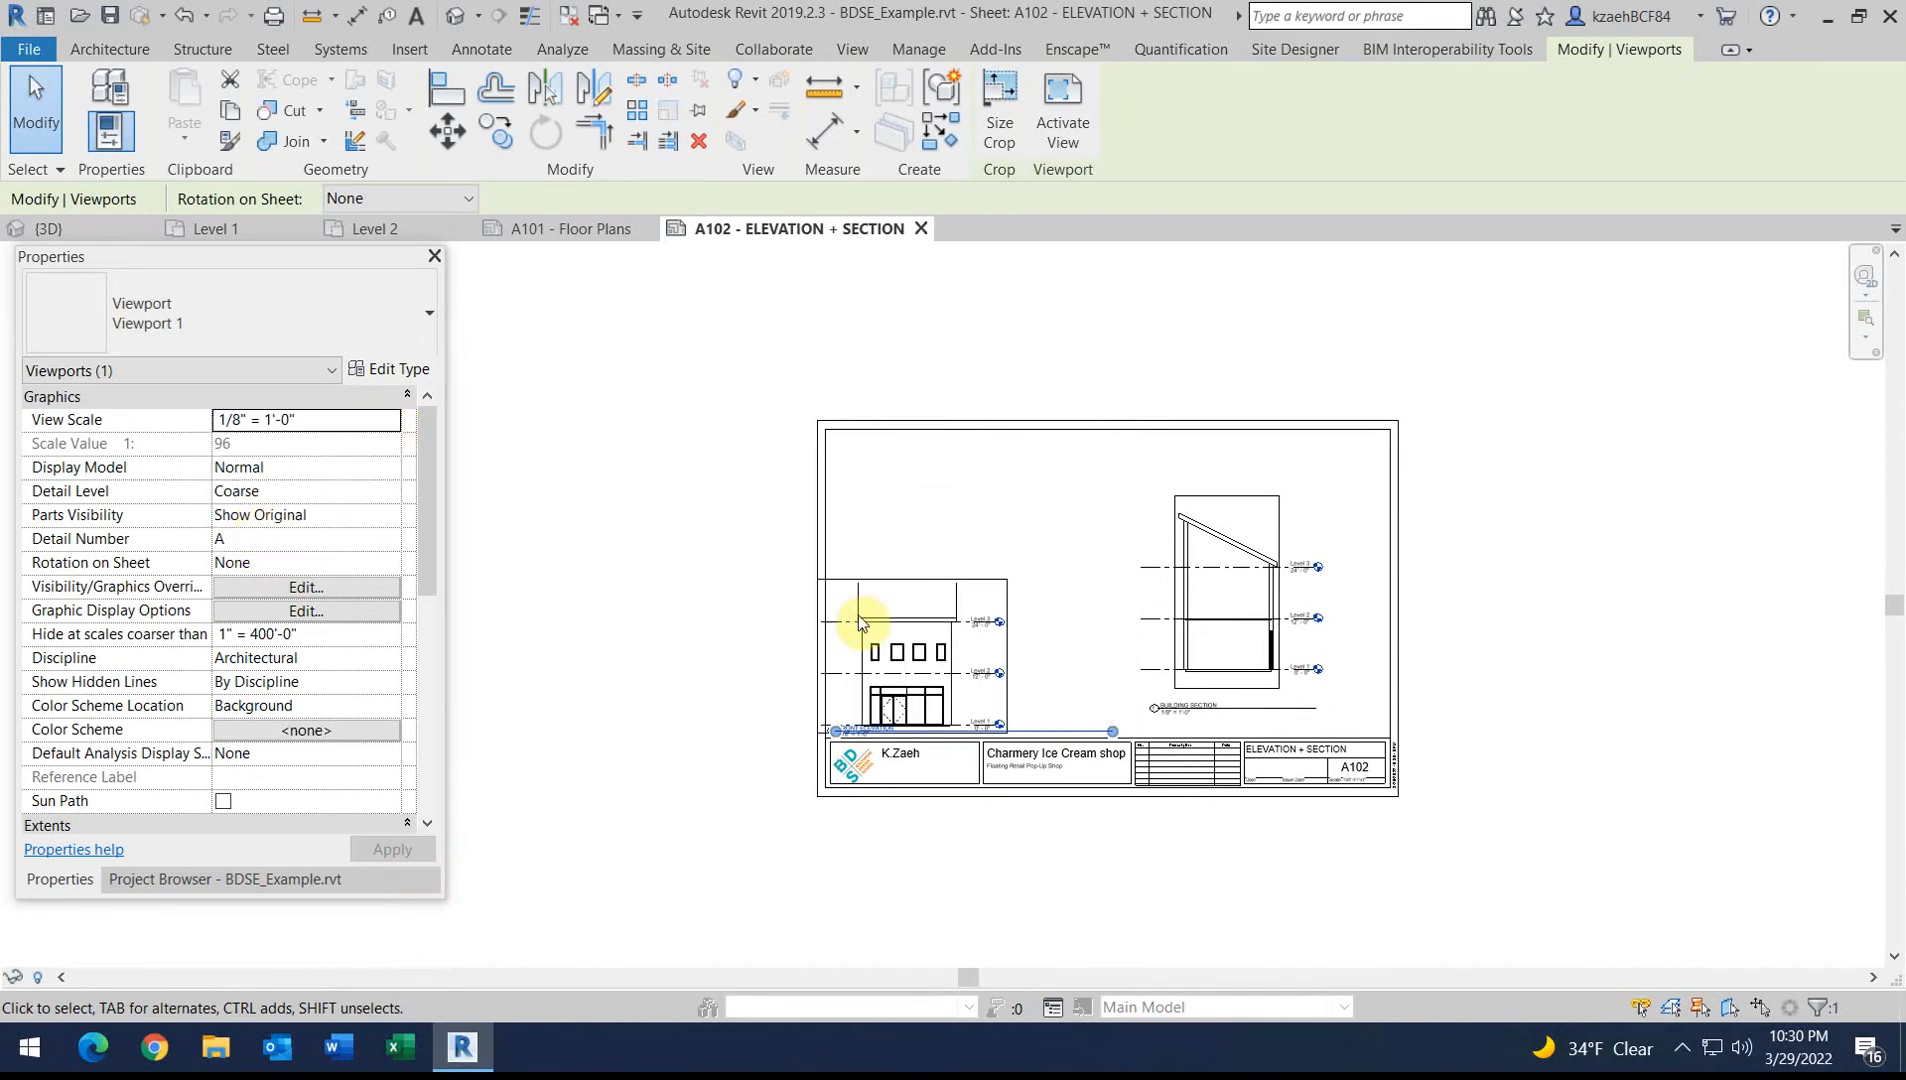
Move the FRONT ELEVATION viewport on the sheet so its levels line up with the building section's levels
{"action": "left_click", "coordinate": [1019, 634]}
{"action": "scroll", "coordinate": [960, 645], "scroll_direction": "up", "scroll_amount": 2}
{"action": "left_click", "coordinate": [904, 608]}
{"action": "mouse_move", "coordinate": [904, 608]}
{"action": "left_mouse_down"}
{"action": "mouse_move", "coordinate": [920, 580]}
{"action": "mouse_move", "coordinate": [906, 600]}
{"action": "mouse_move", "coordinate": [945, 630]}
{"action": "mouse_move", "coordinate": [945, 603]}
{"action": "left_mouse_up"}
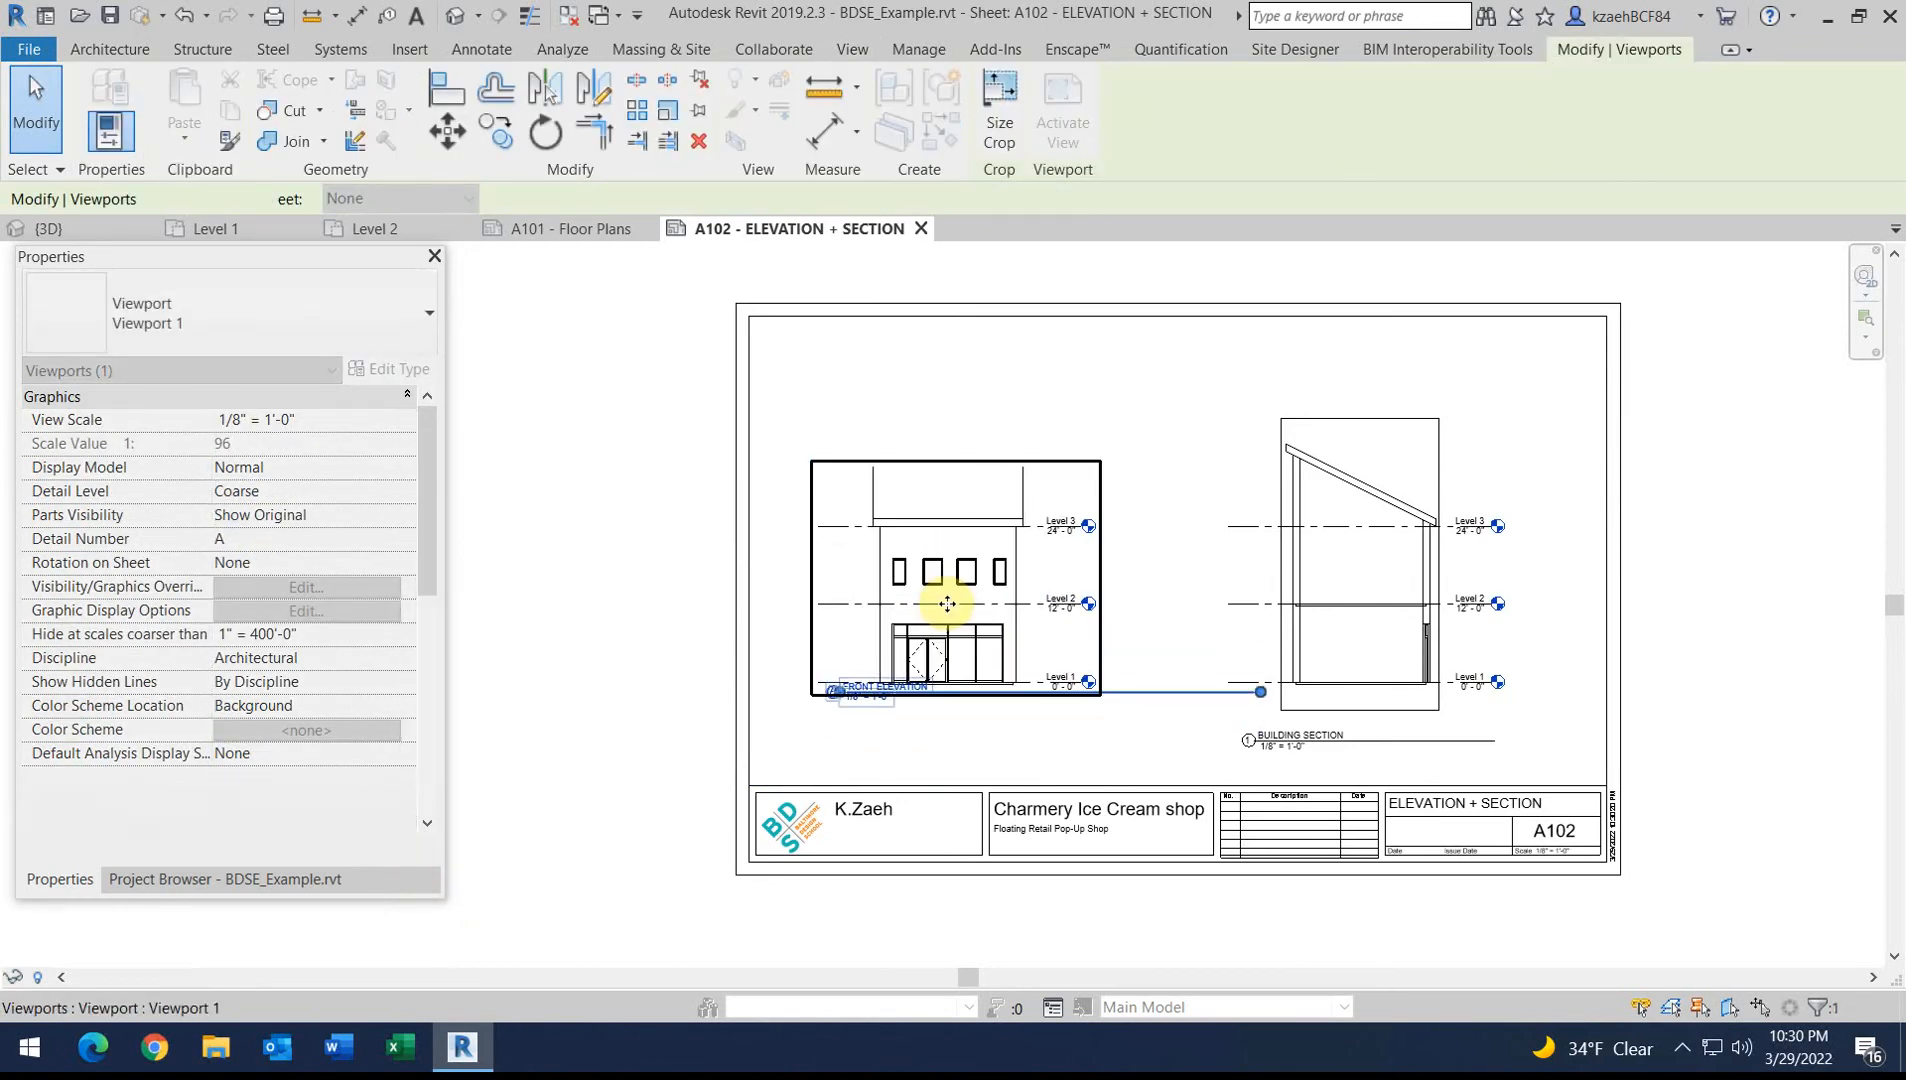
{"action": "left_click", "coordinate": [1046, 727]}
Move the FRONT ELEVATION title below its view in line with the section title, and shorten its title line
{"action": "scroll", "coordinate": [1046, 727], "scroll_direction": "up", "scroll_amount": 3}
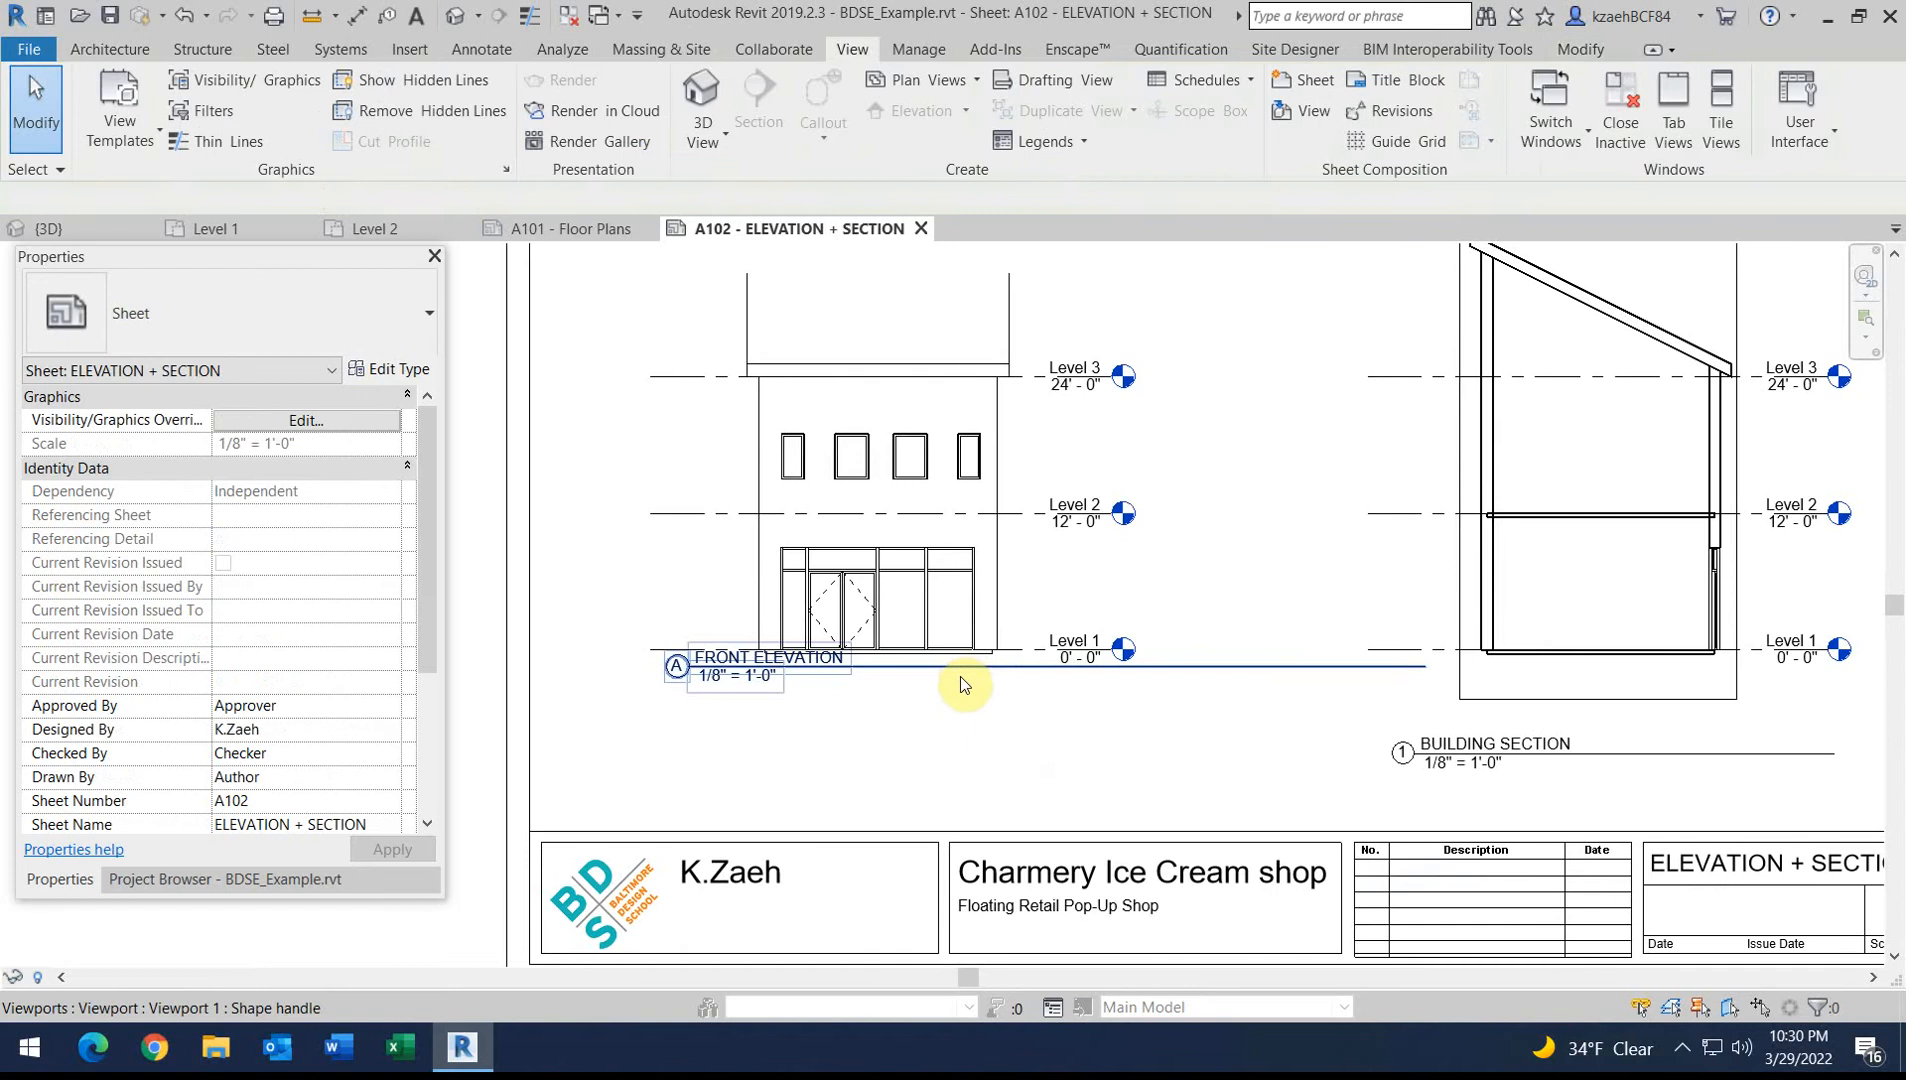
{"action": "left_click", "coordinate": [960, 676]}
{"action": "left_click_drag", "start_coordinate": [927, 662], "coordinate": [993, 755]}
{"action": "left_click", "coordinate": [1017, 707]}
{"action": "left_click", "coordinate": [1035, 651]}
{"action": "left_click_drag", "start_coordinate": [1500, 755], "coordinate": [1141, 753]}
{"action": "left_click", "coordinate": [1264, 701]}
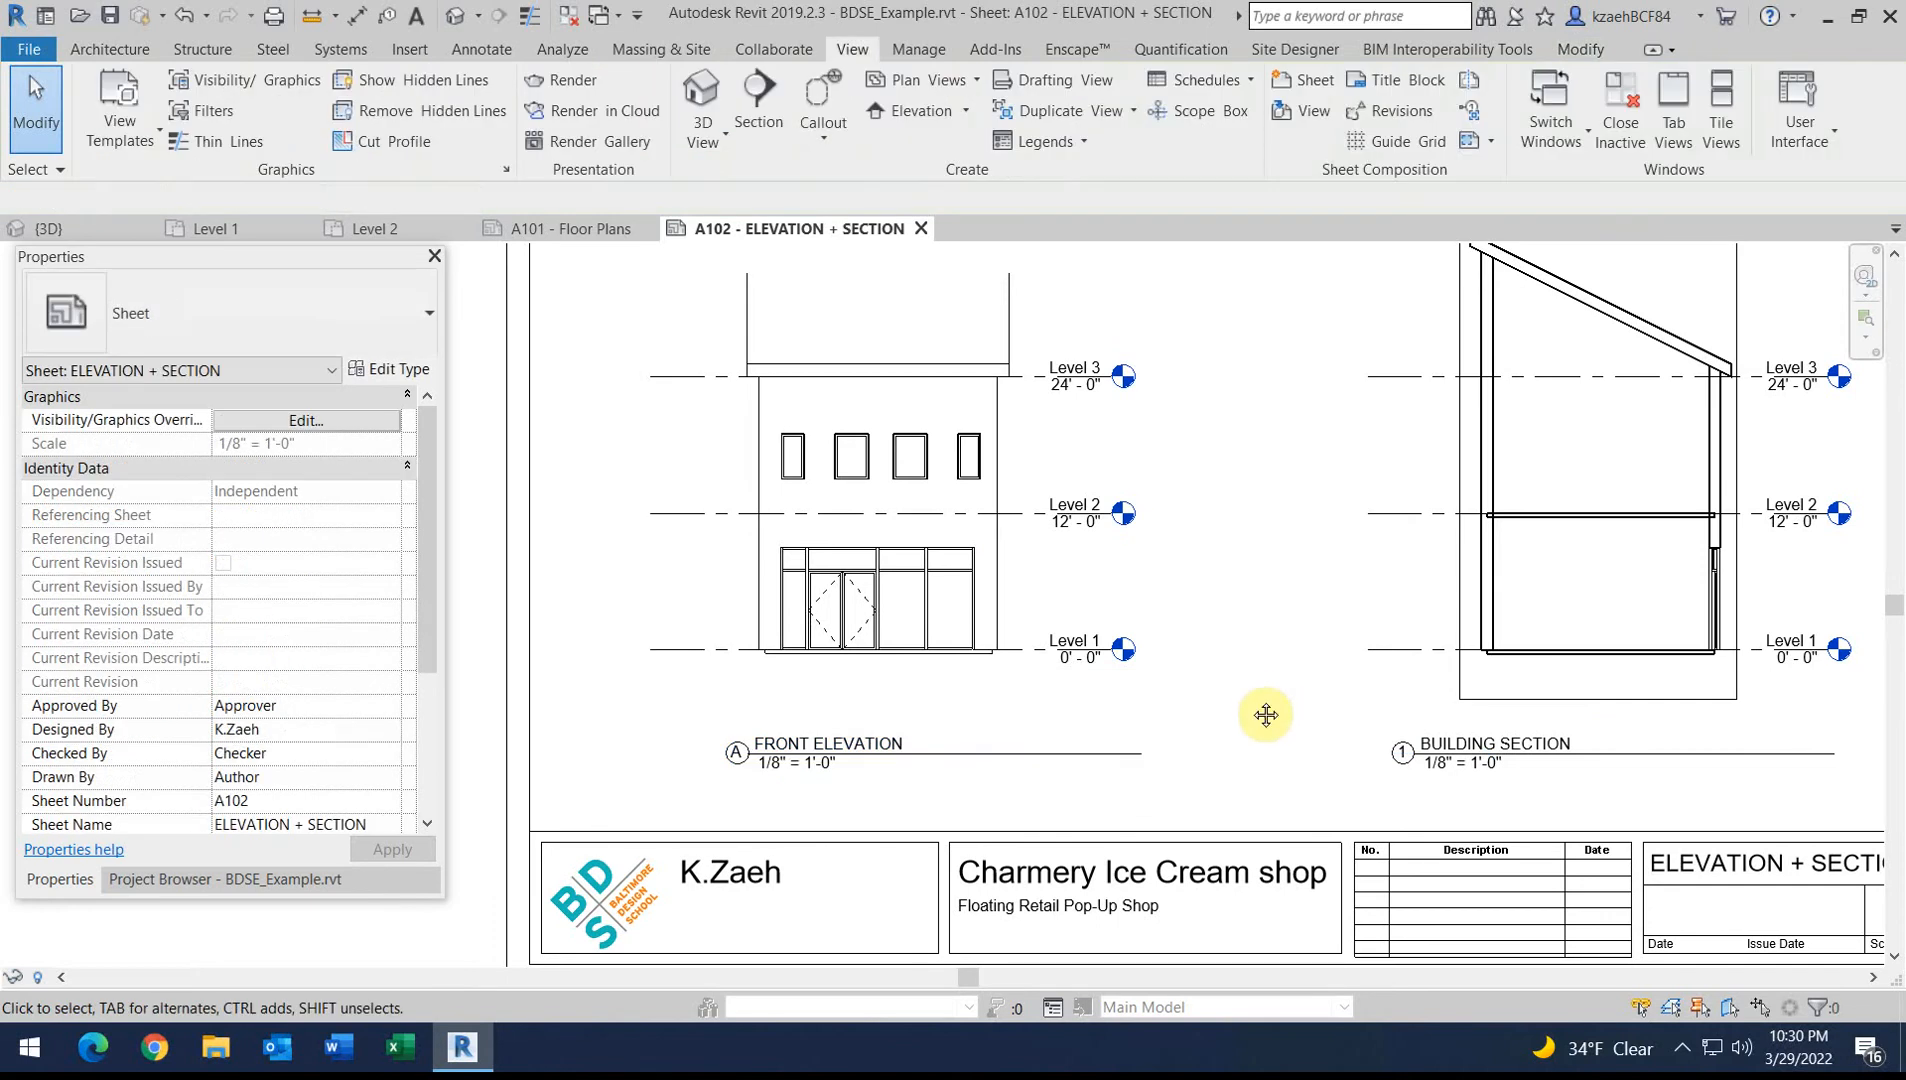
Set the detail number of the BUILDING SECTION viewport to 2
{"action": "scroll", "coordinate": [721, 759], "scroll_direction": "up", "scroll_amount": 3}
{"action": "scroll", "coordinate": [721, 750], "scroll_direction": "down", "scroll_amount": 3}
{"action": "scroll", "coordinate": [1423, 753], "scroll_direction": "up", "scroll_amount": 3}
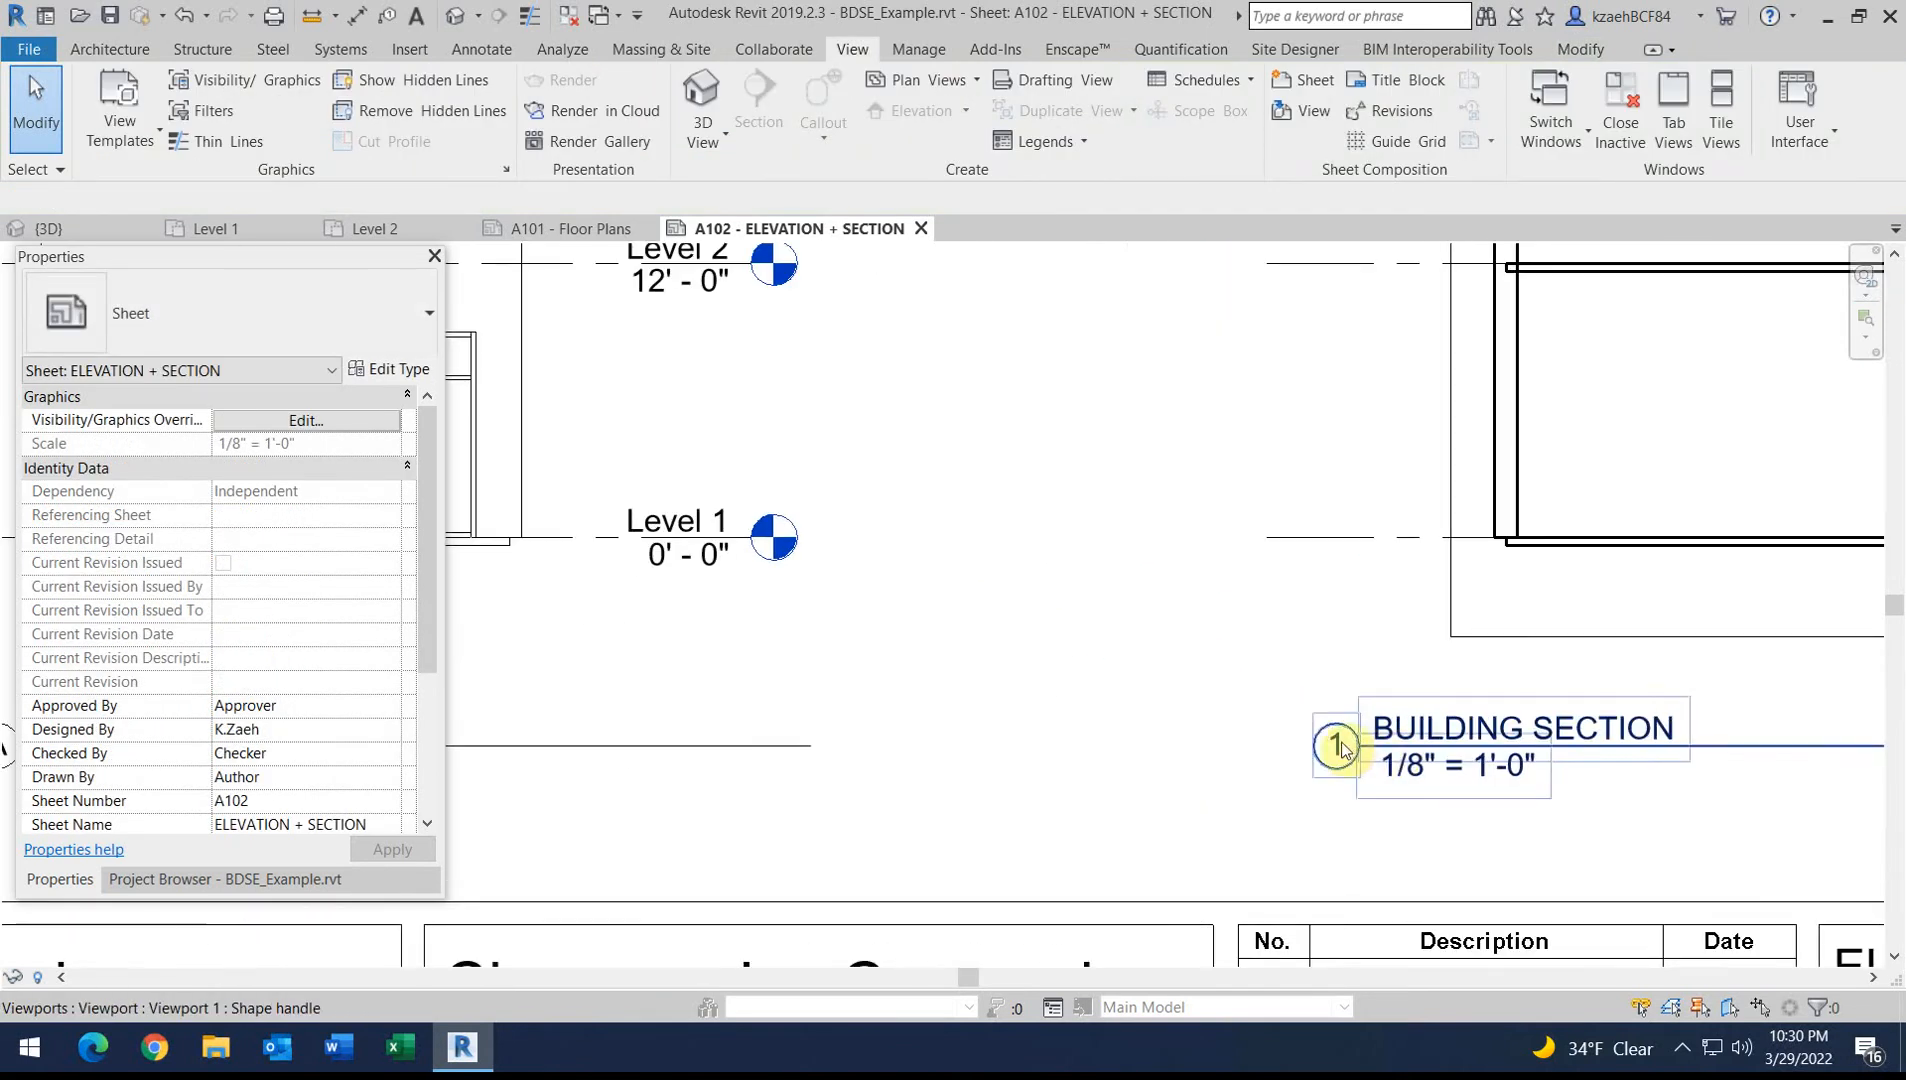
{"action": "left_click", "coordinate": [1330, 743]}
{"action": "left_click", "coordinate": [244, 539]}
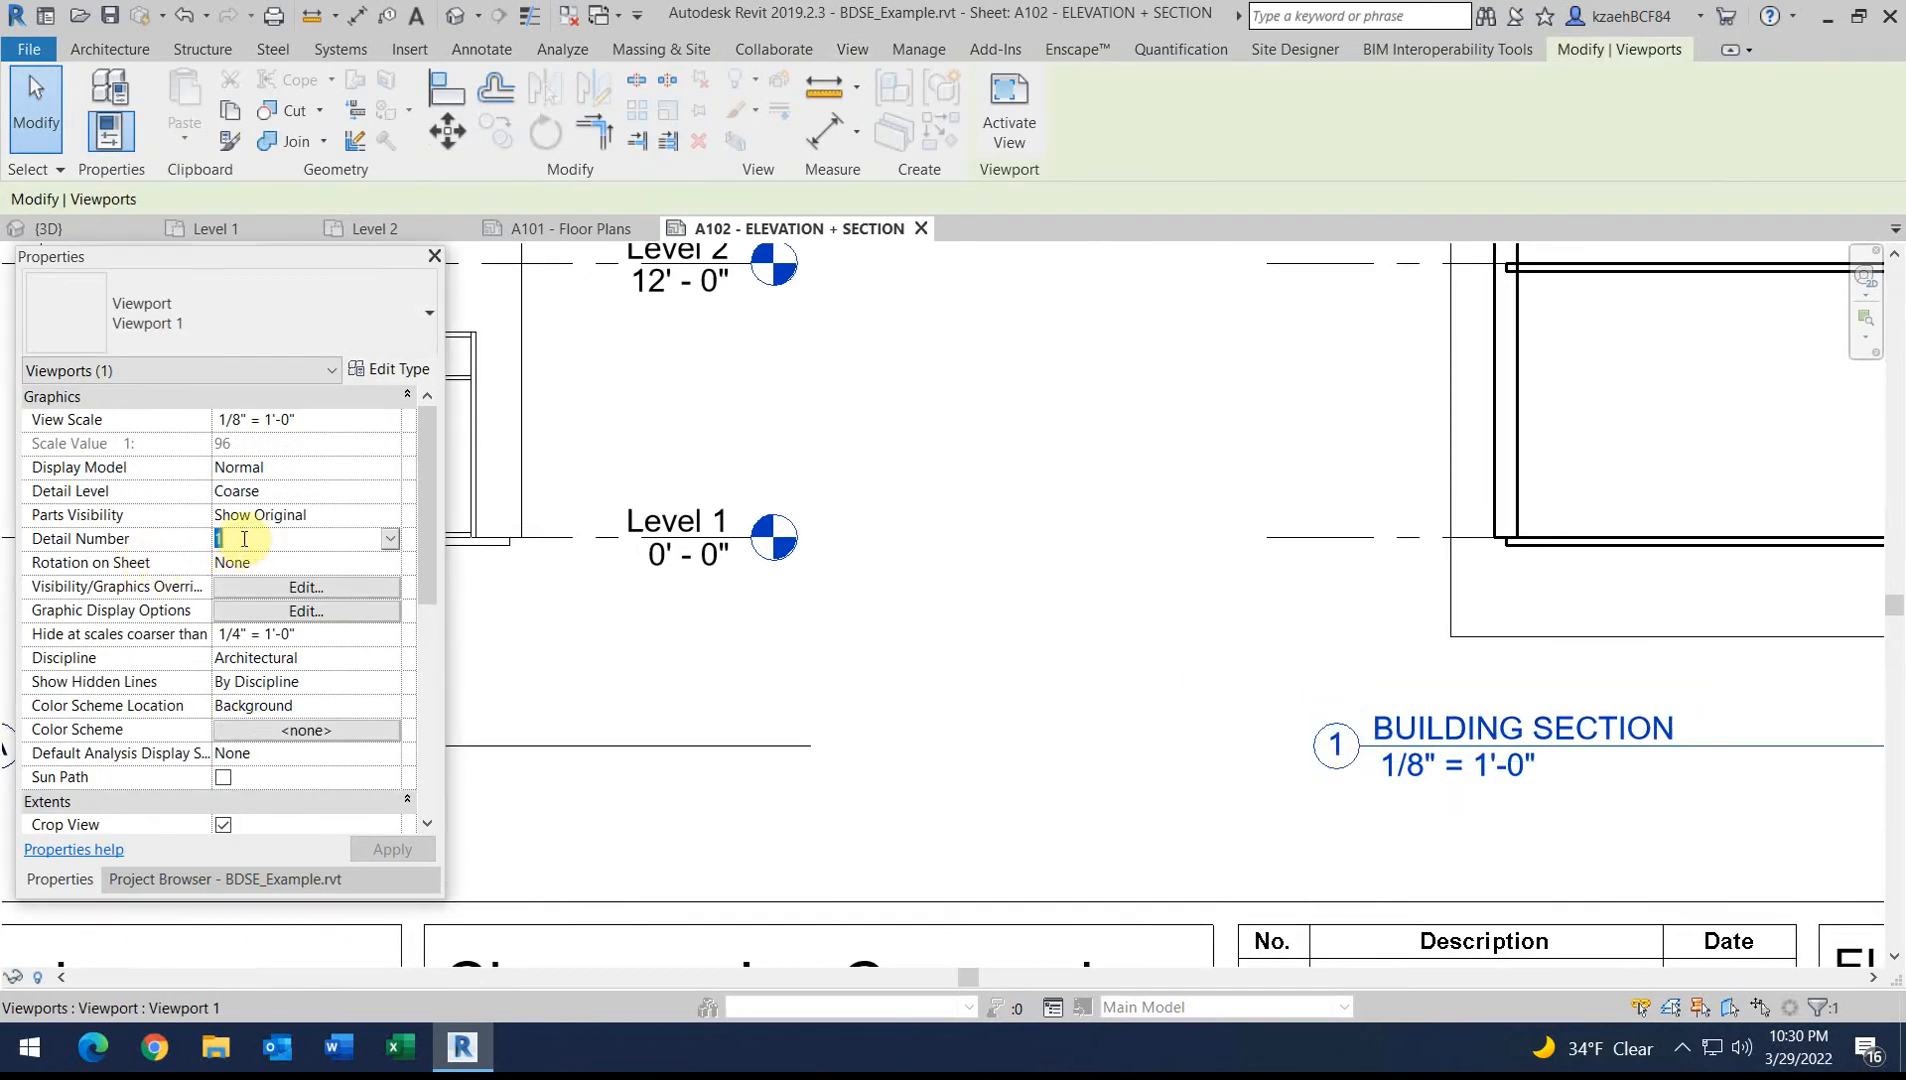
{"action": "type", "text": "2"}
{"action": "scroll", "coordinate": [739, 694], "scroll_direction": "left", "scroll_amount": 5, "text": "shift"}
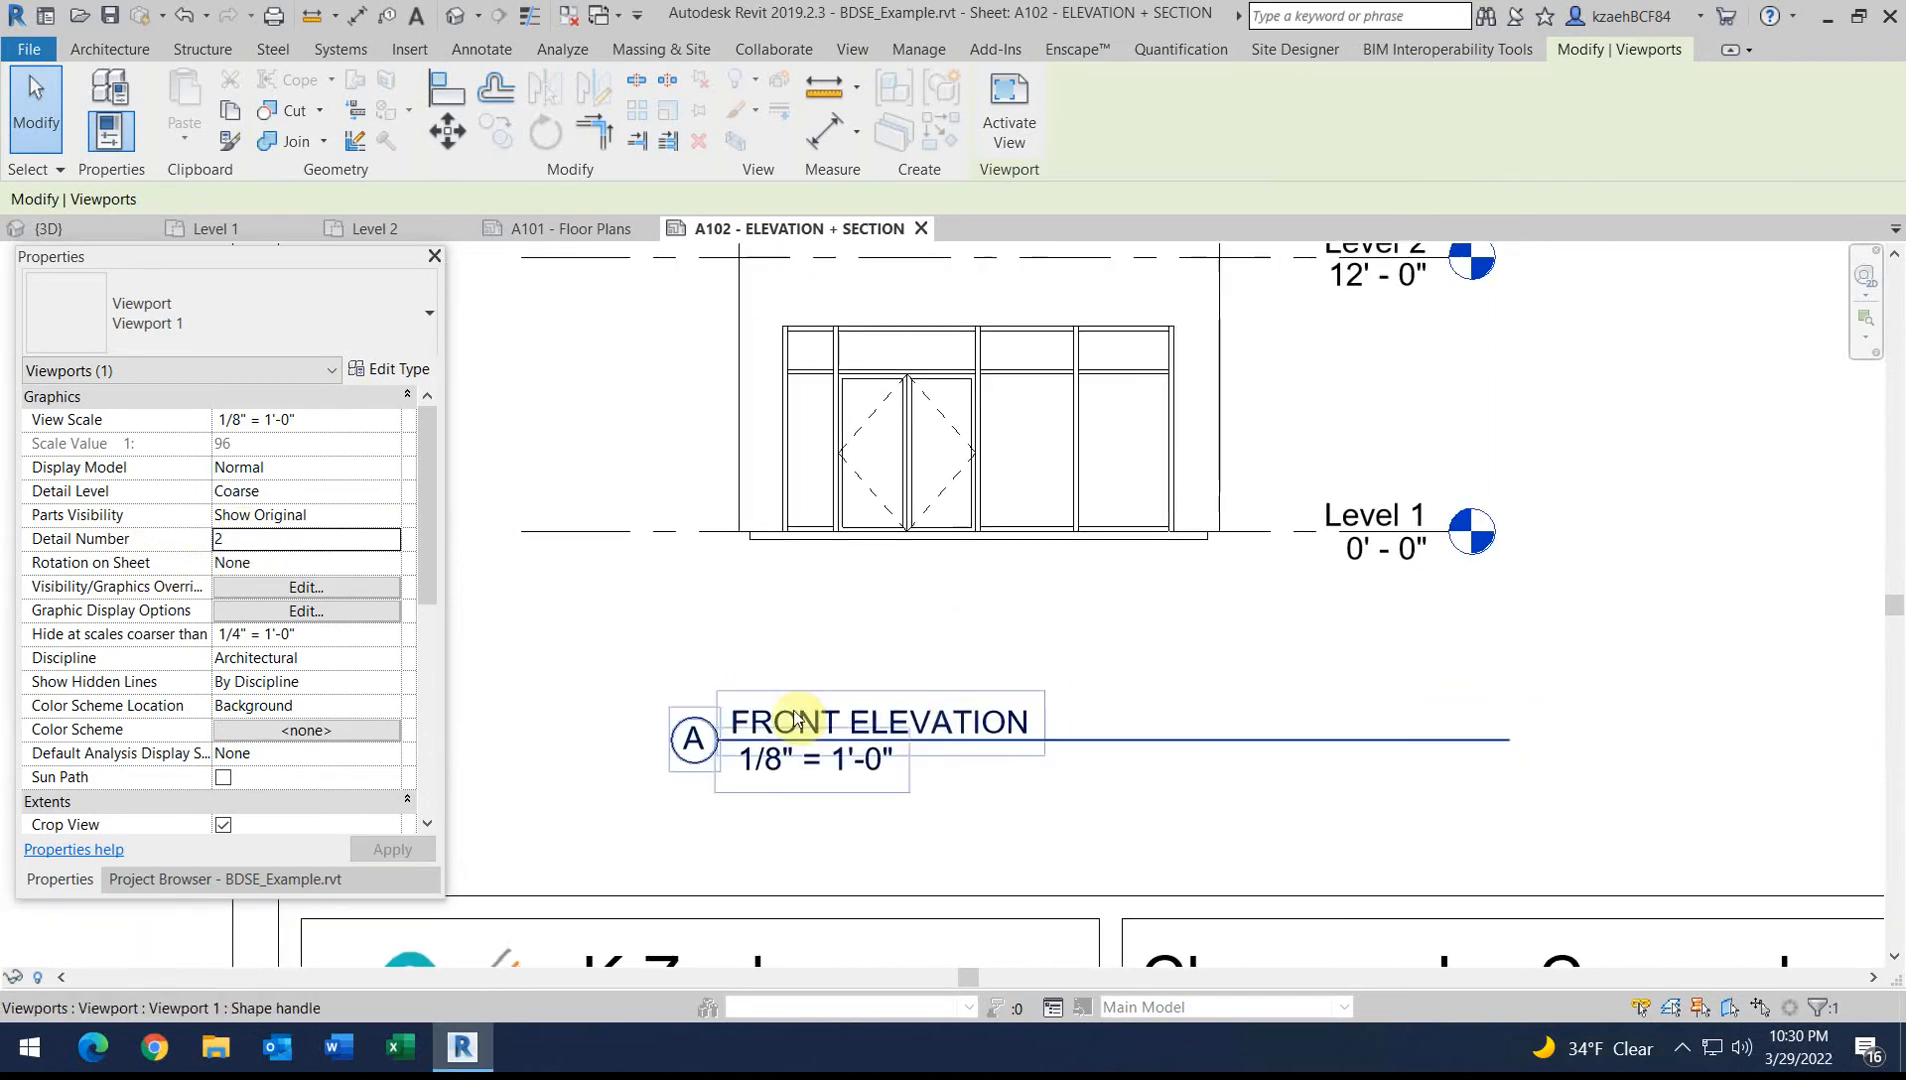
{"action": "left_click", "coordinate": [737, 738]}
{"action": "left_click", "coordinate": [391, 543]}
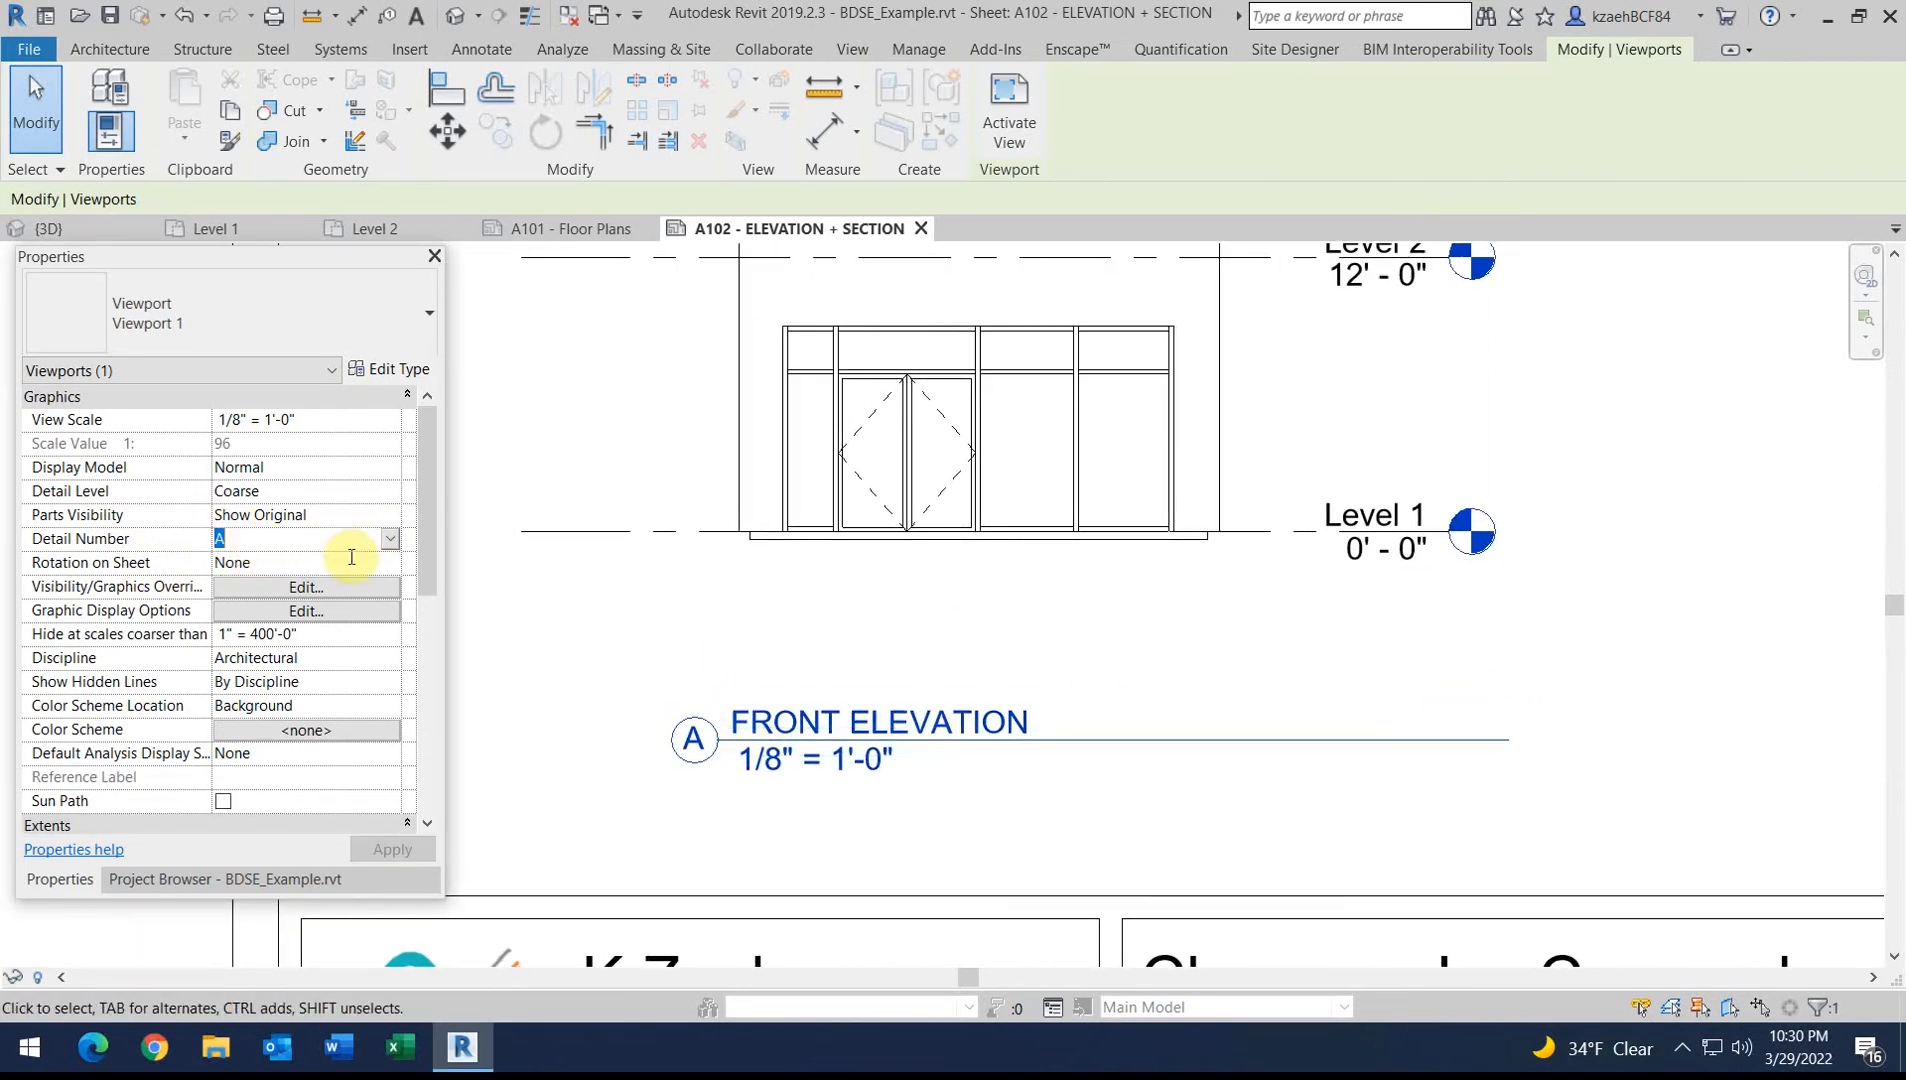
{"action": "left_click", "coordinate": [770, 647]}
Activate the FRONT ELEVATION view, raise the top edge of its crop region above the roof, and hide the crop region
{"action": "scroll", "coordinate": [872, 608], "scroll_direction": "down", "scroll_amount": 5}
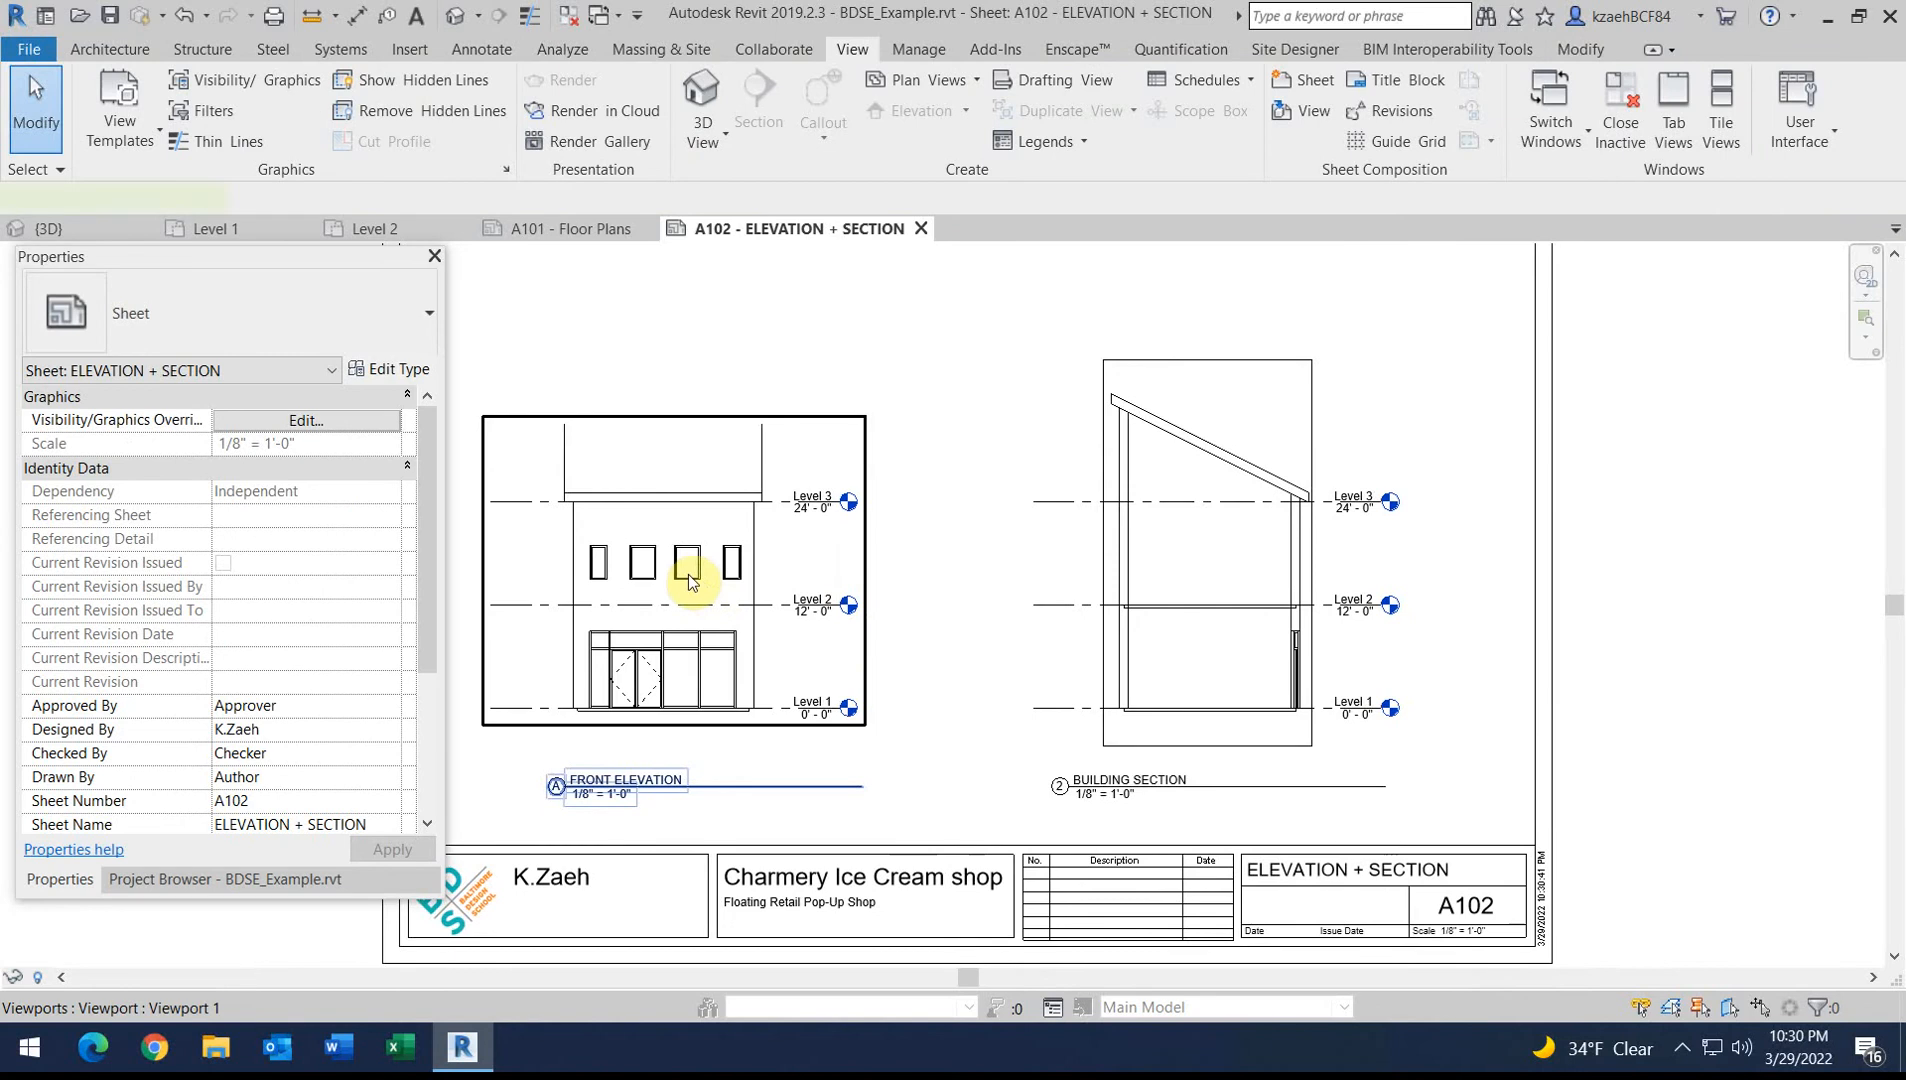
{"action": "double_click", "coordinate": [688, 573]}
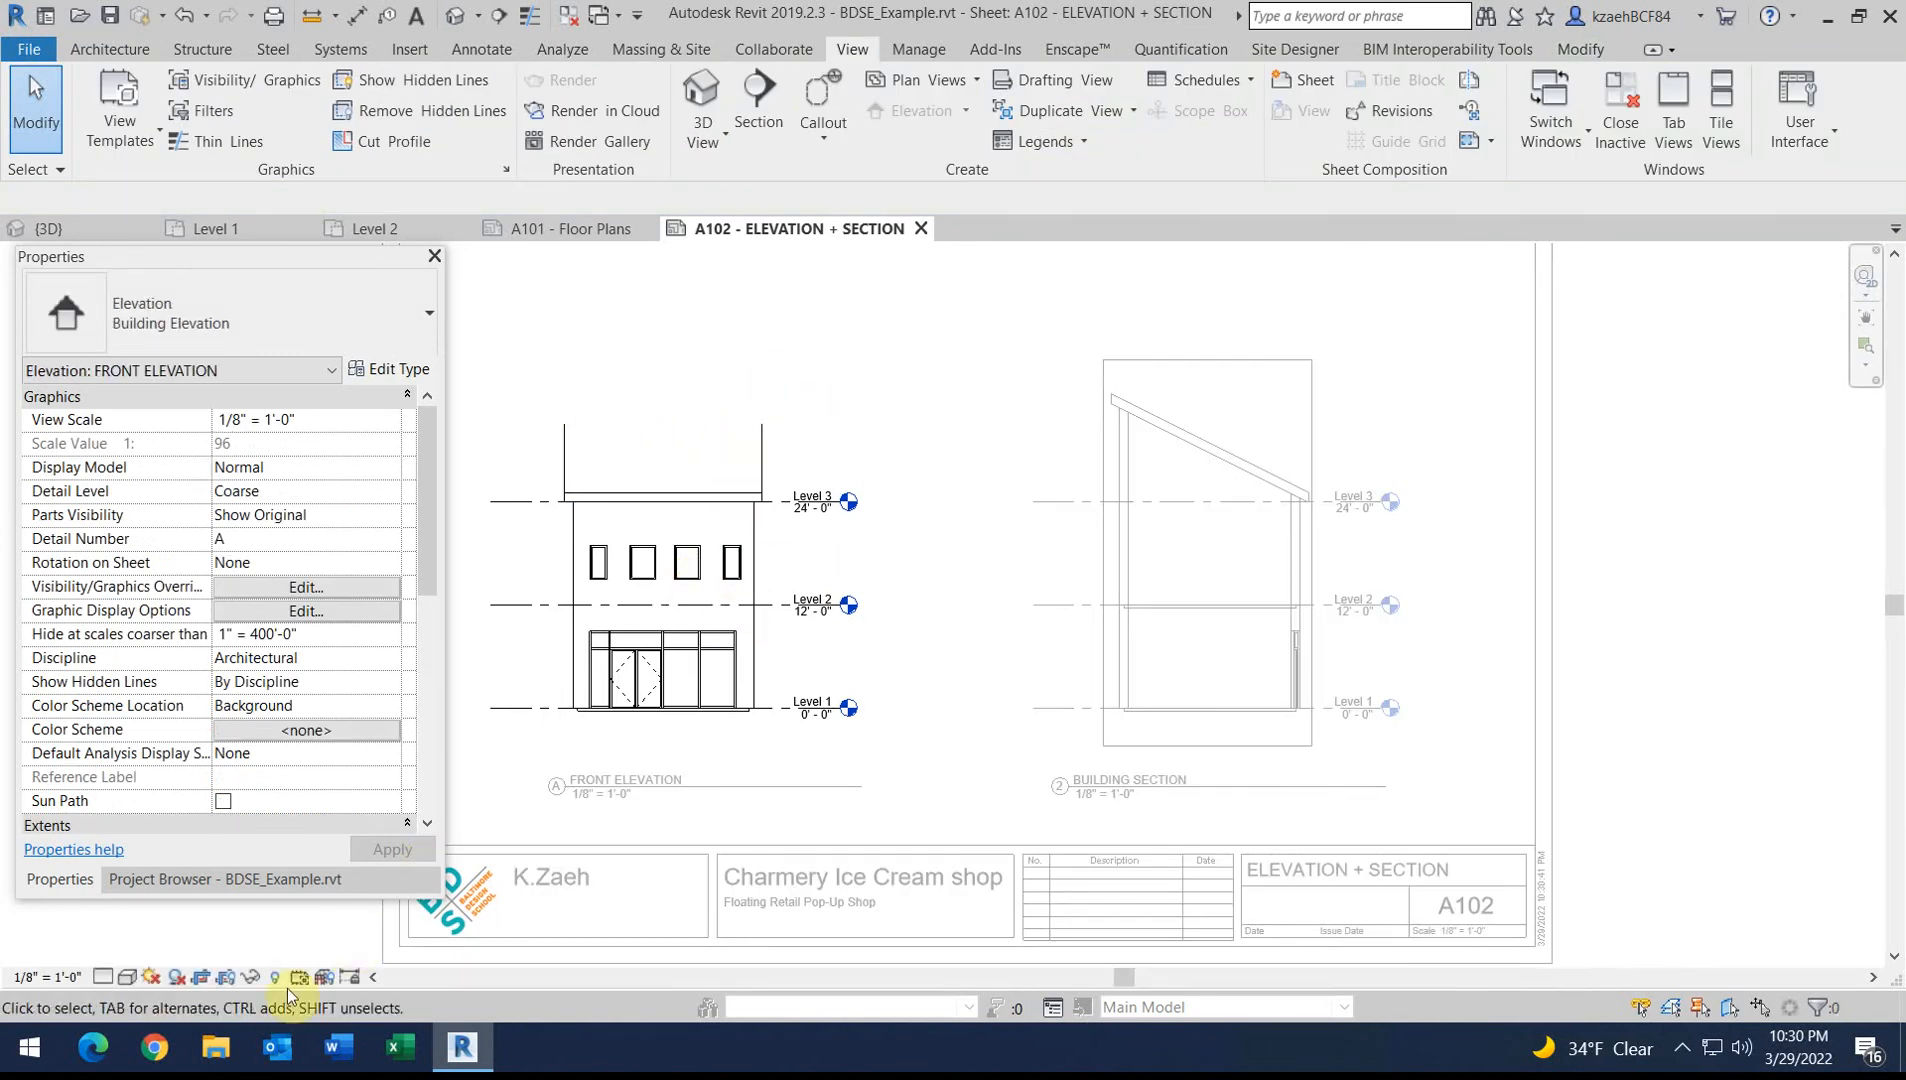
{"action": "left_click", "coordinate": [230, 985]}
{"action": "left_click", "coordinate": [666, 427]}
{"action": "left_click_drag", "start_coordinate": [666, 427], "coordinate": [666, 384]}
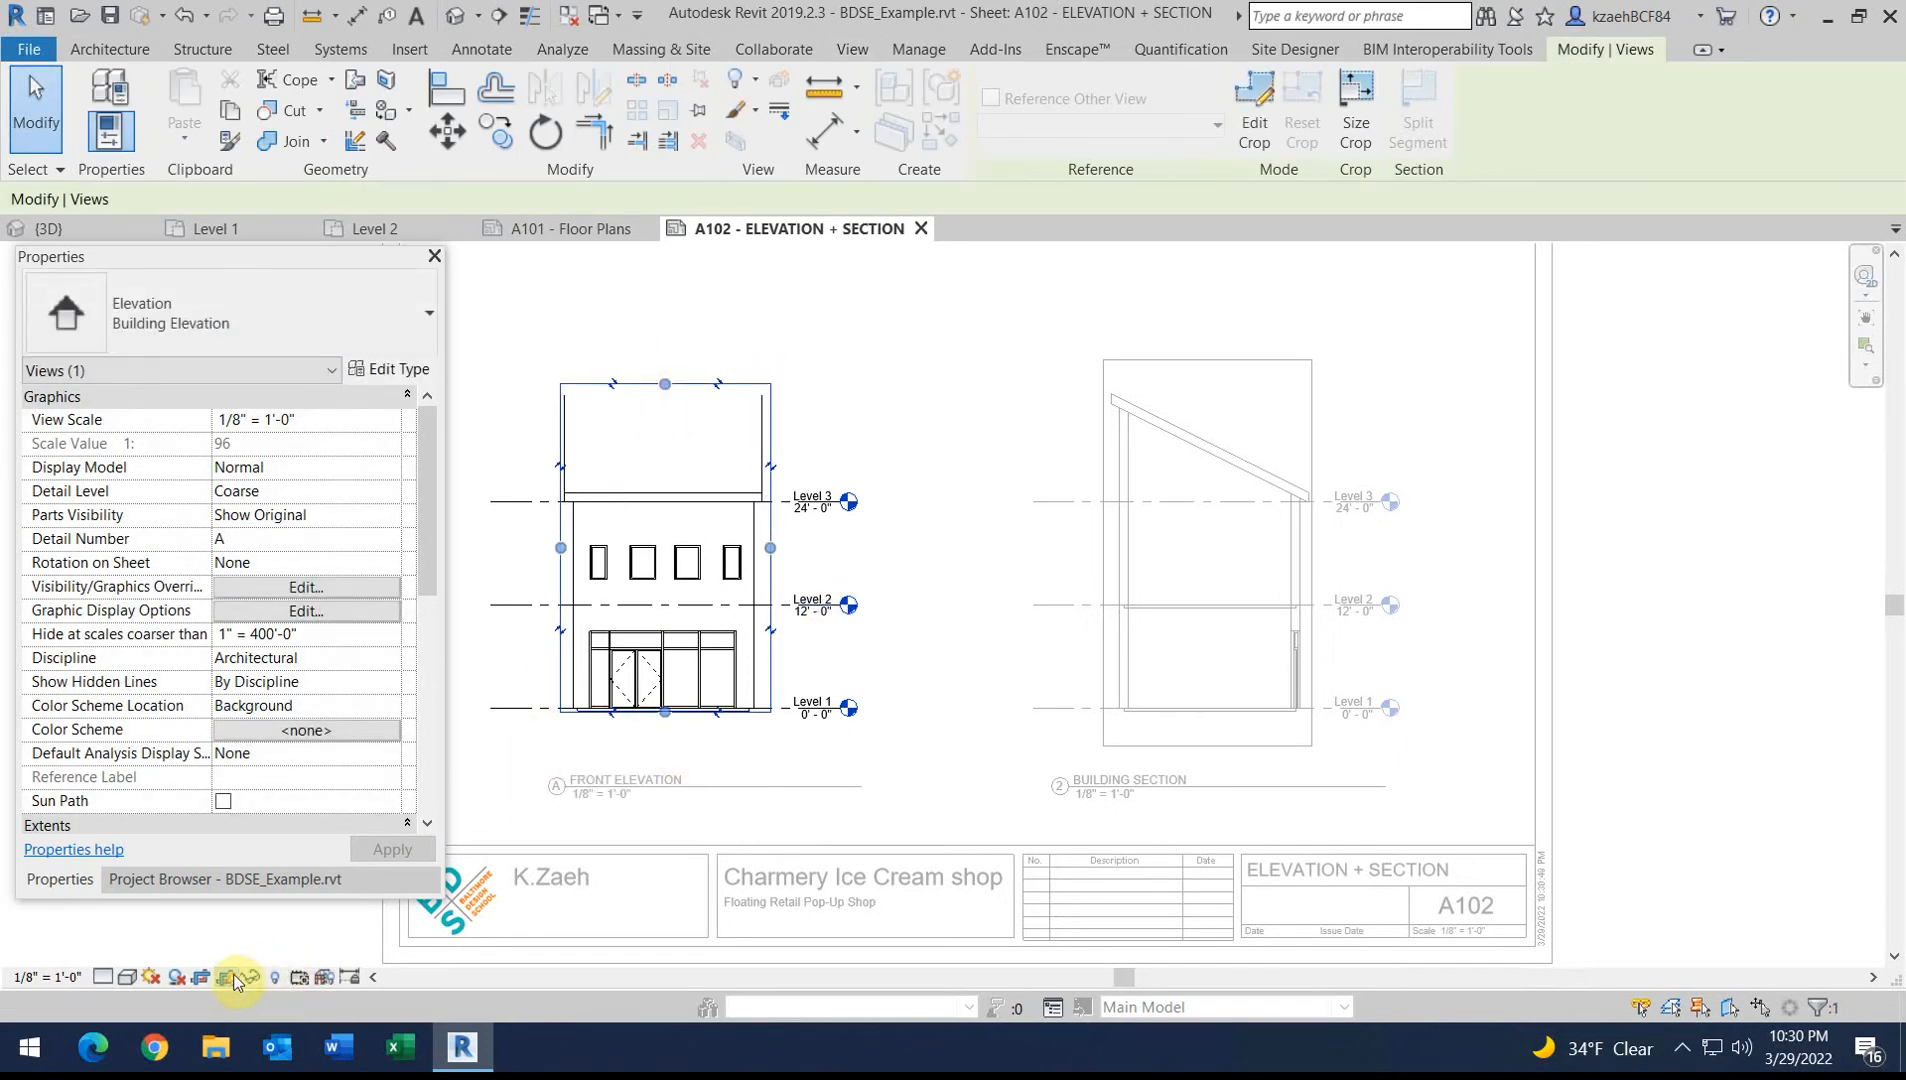
{"action": "double_click", "coordinate": [795, 410]}
{"action": "scroll", "coordinate": [552, 424], "scroll_direction": "up", "scroll_amount": 3}
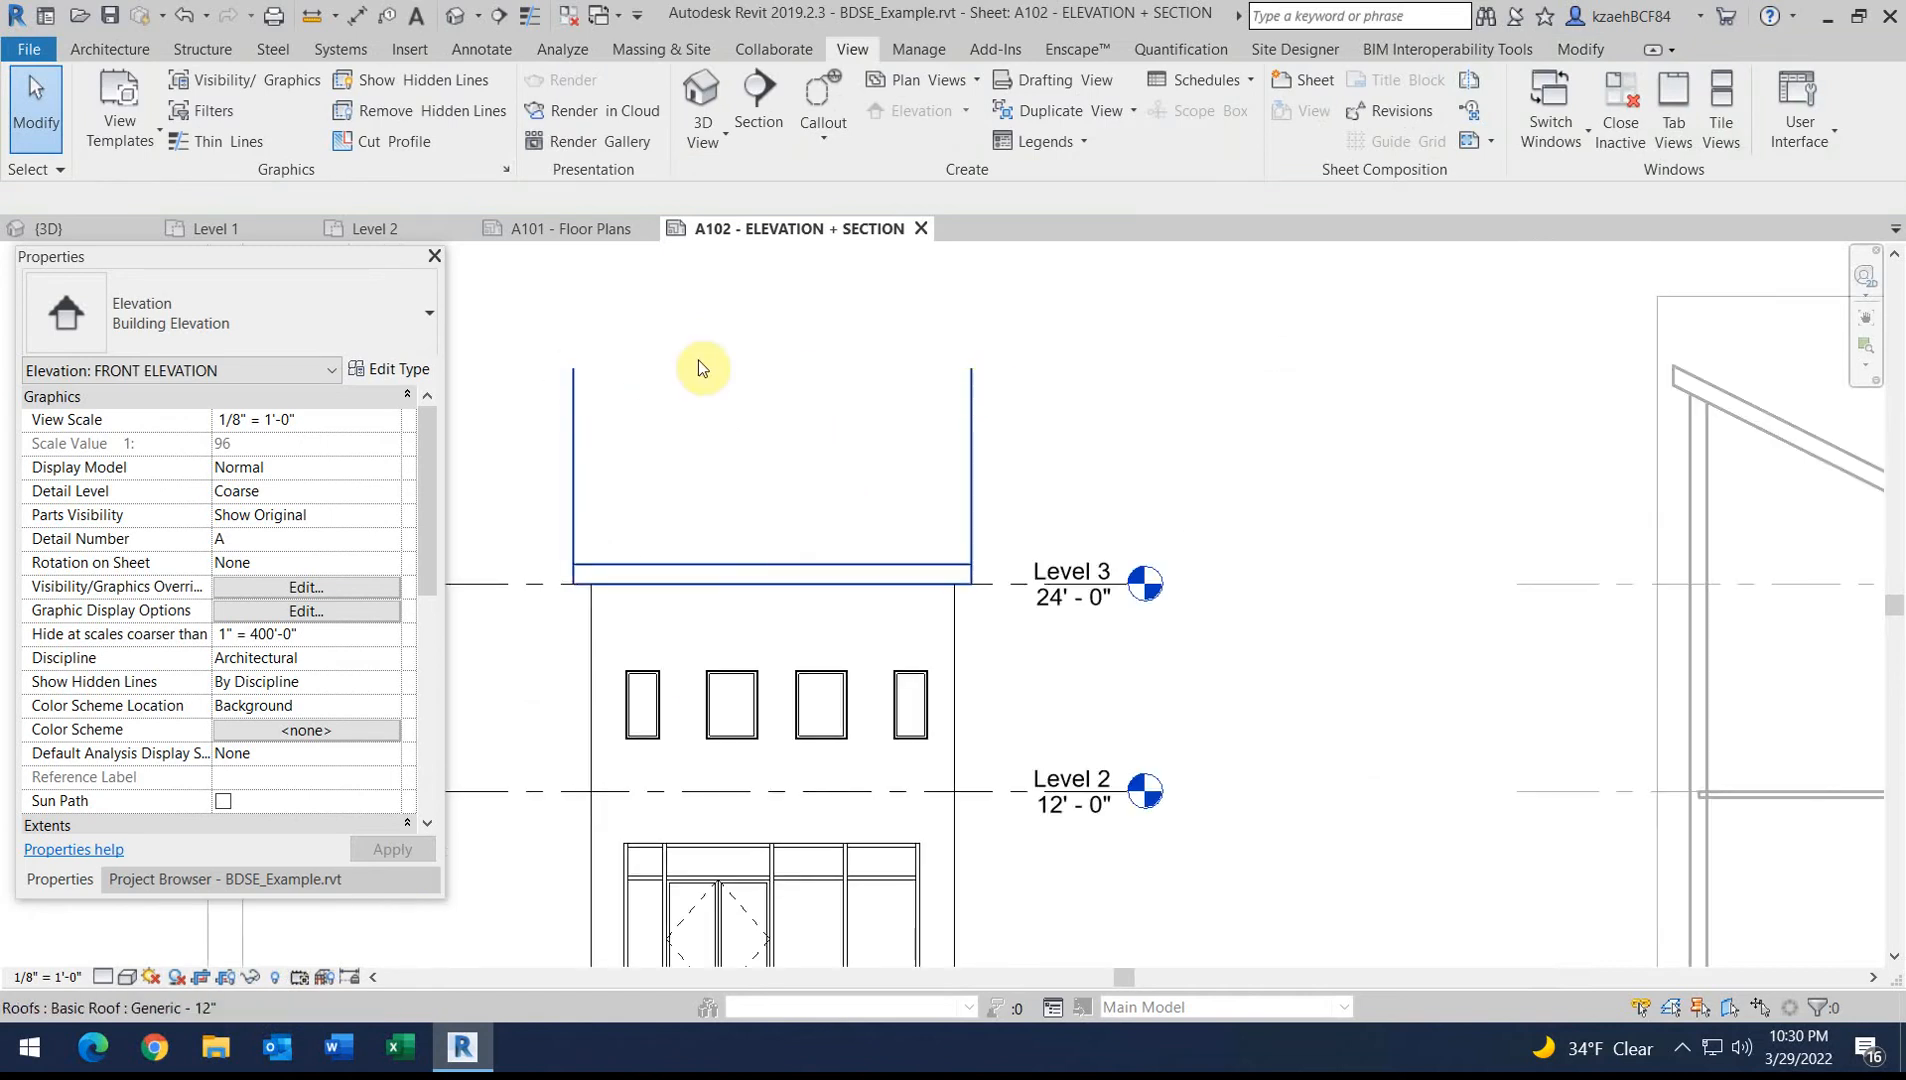
On sheet A101, extend the front elevation's view depth in the Level 1 plan past the building's back wall, and return to sheet A102
{"action": "left_click", "coordinate": [566, 229]}
{"action": "left_click", "coordinate": [869, 826]}
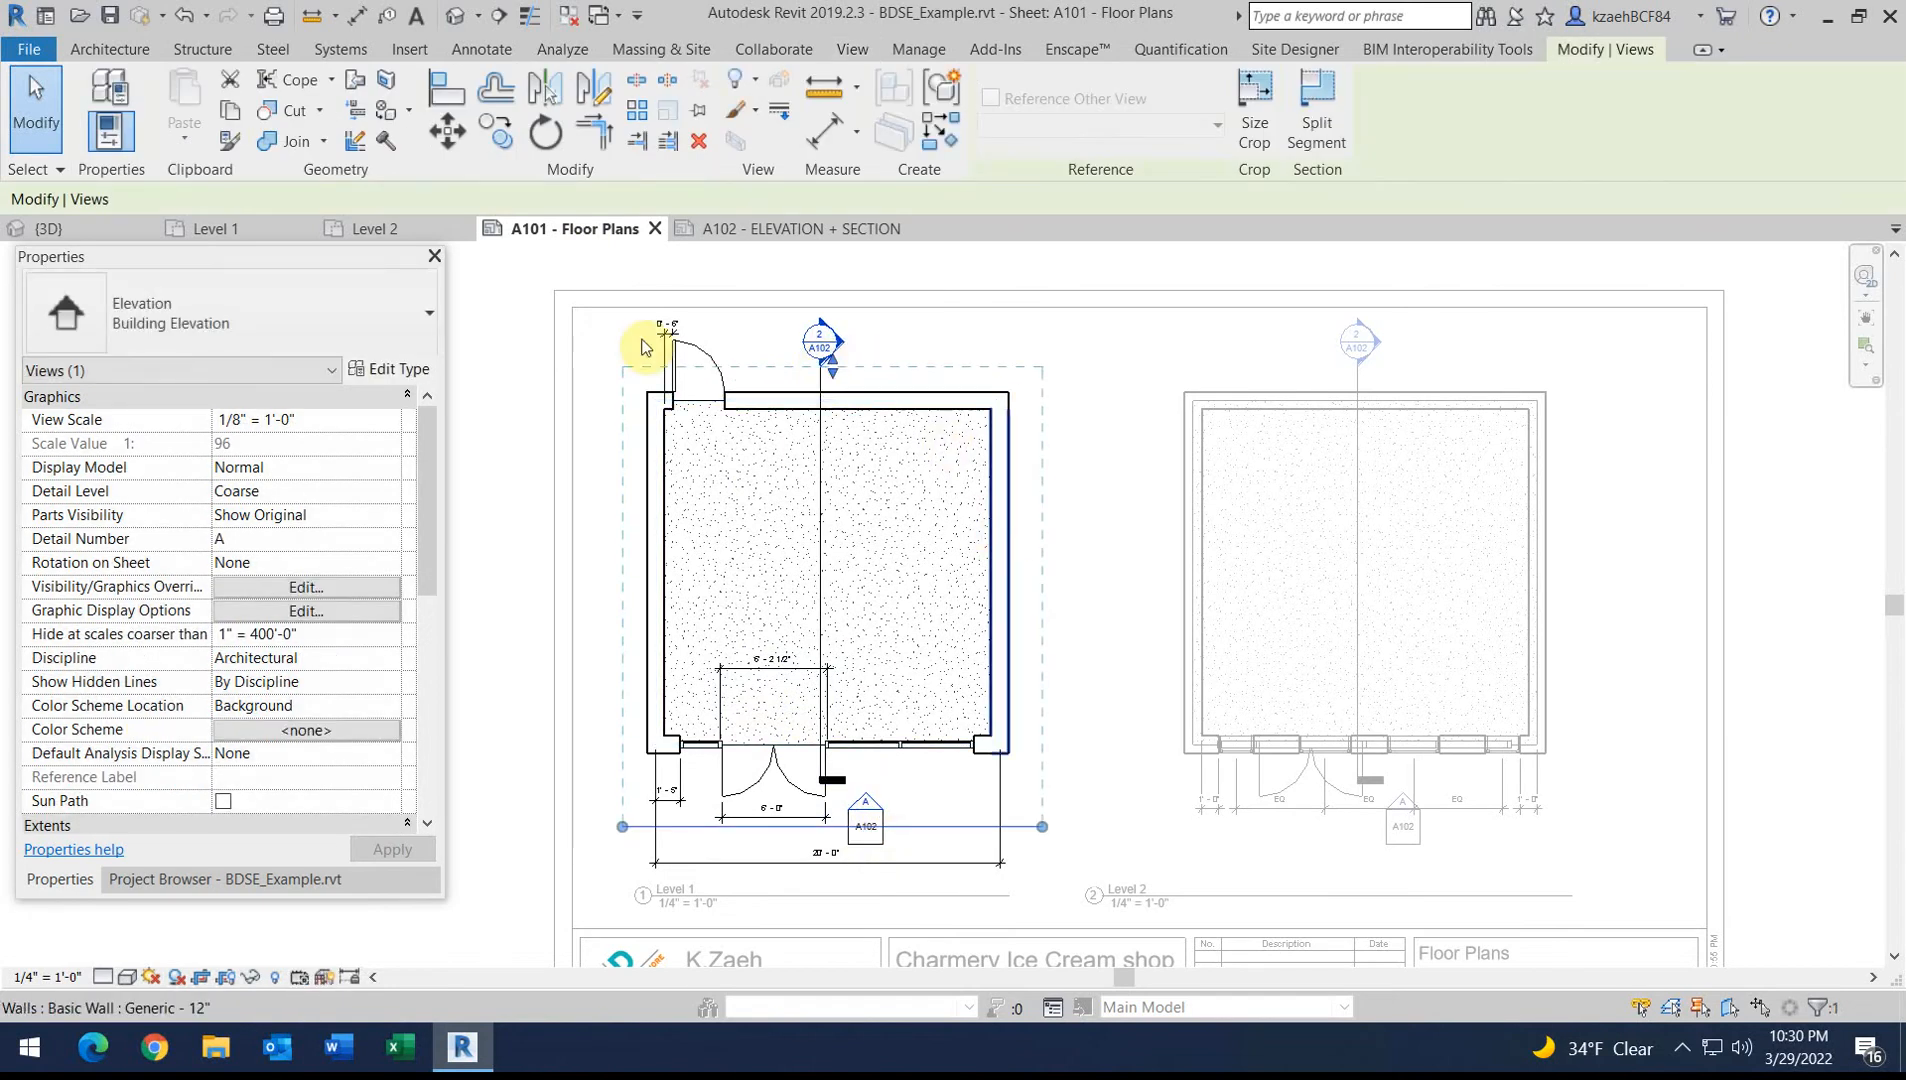
{"action": "left_click", "coordinate": [760, 230]}
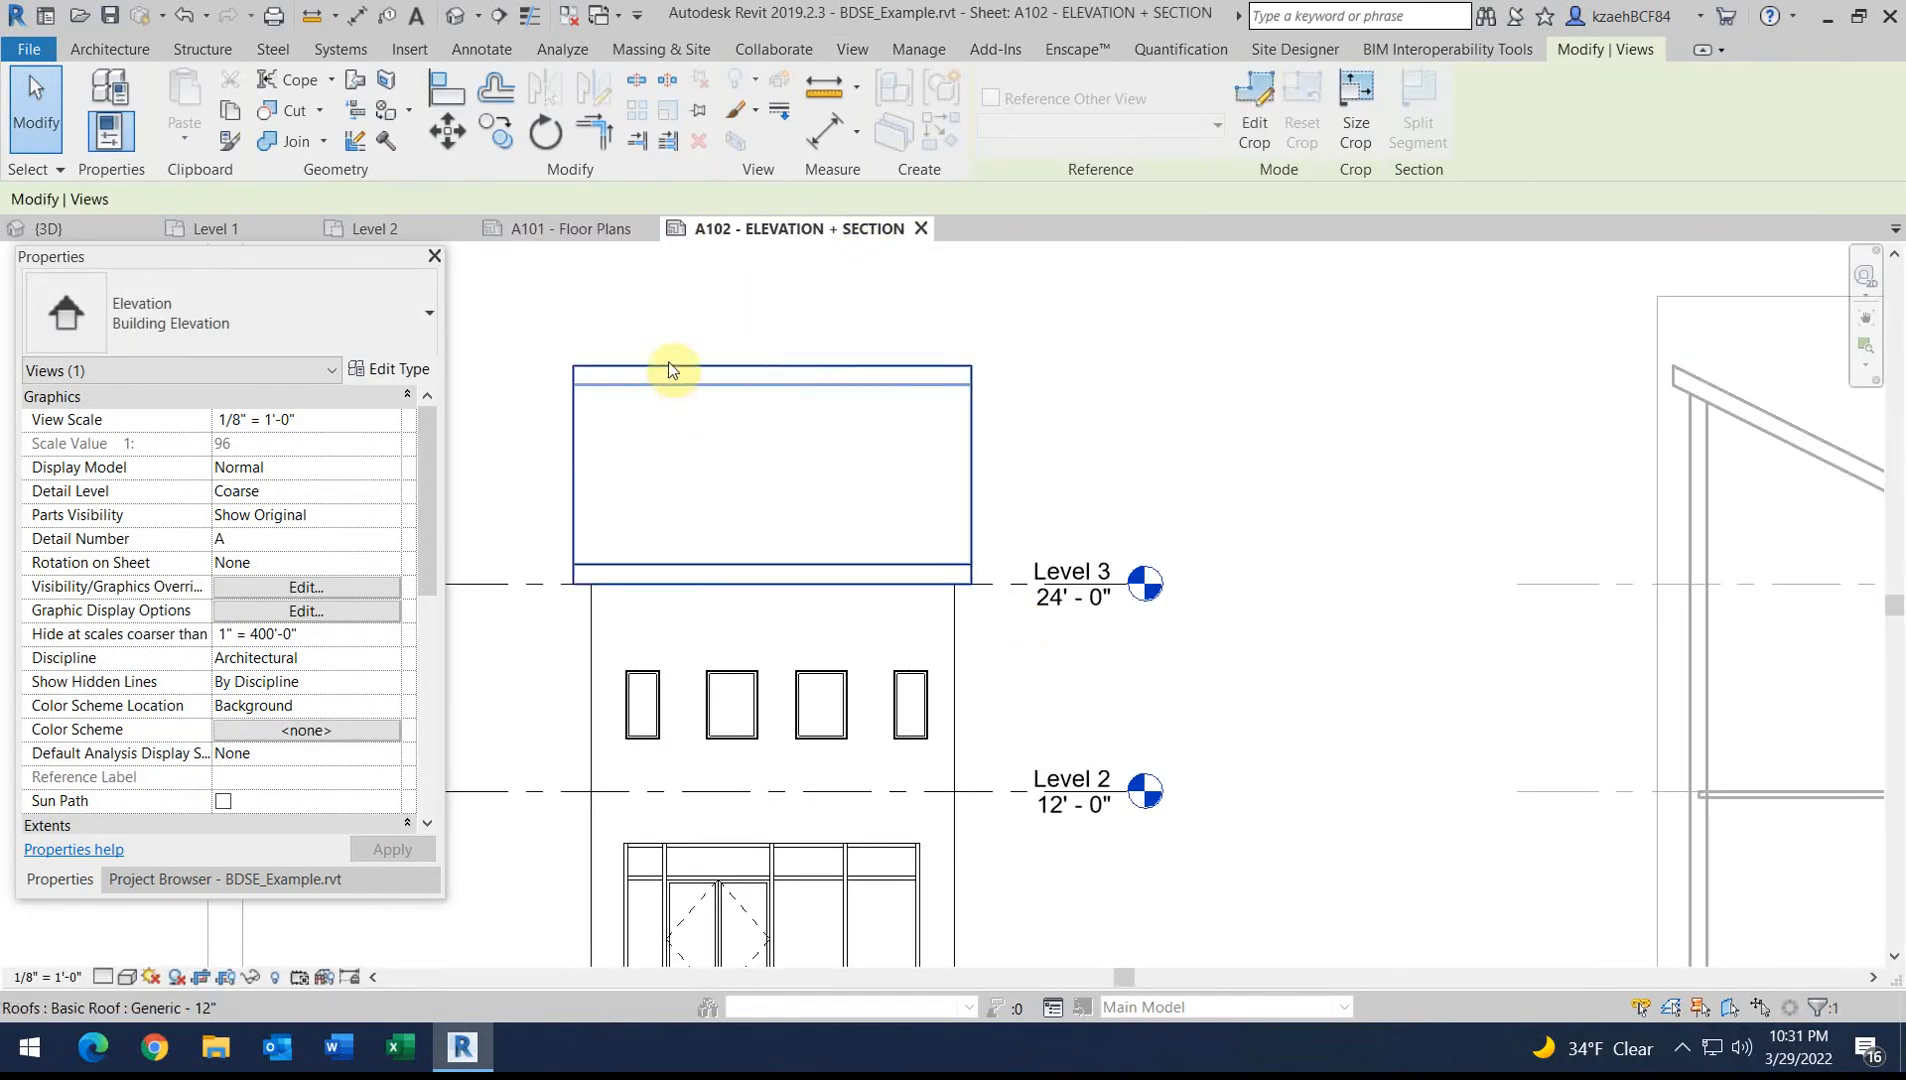
Check the roof's upper edge in the front elevation and deactivate the view to return to the sheet
{"action": "scroll", "coordinate": [668, 383], "scroll_direction": "down", "scroll_amount": 3}
{"action": "left_click", "coordinate": [699, 382]}
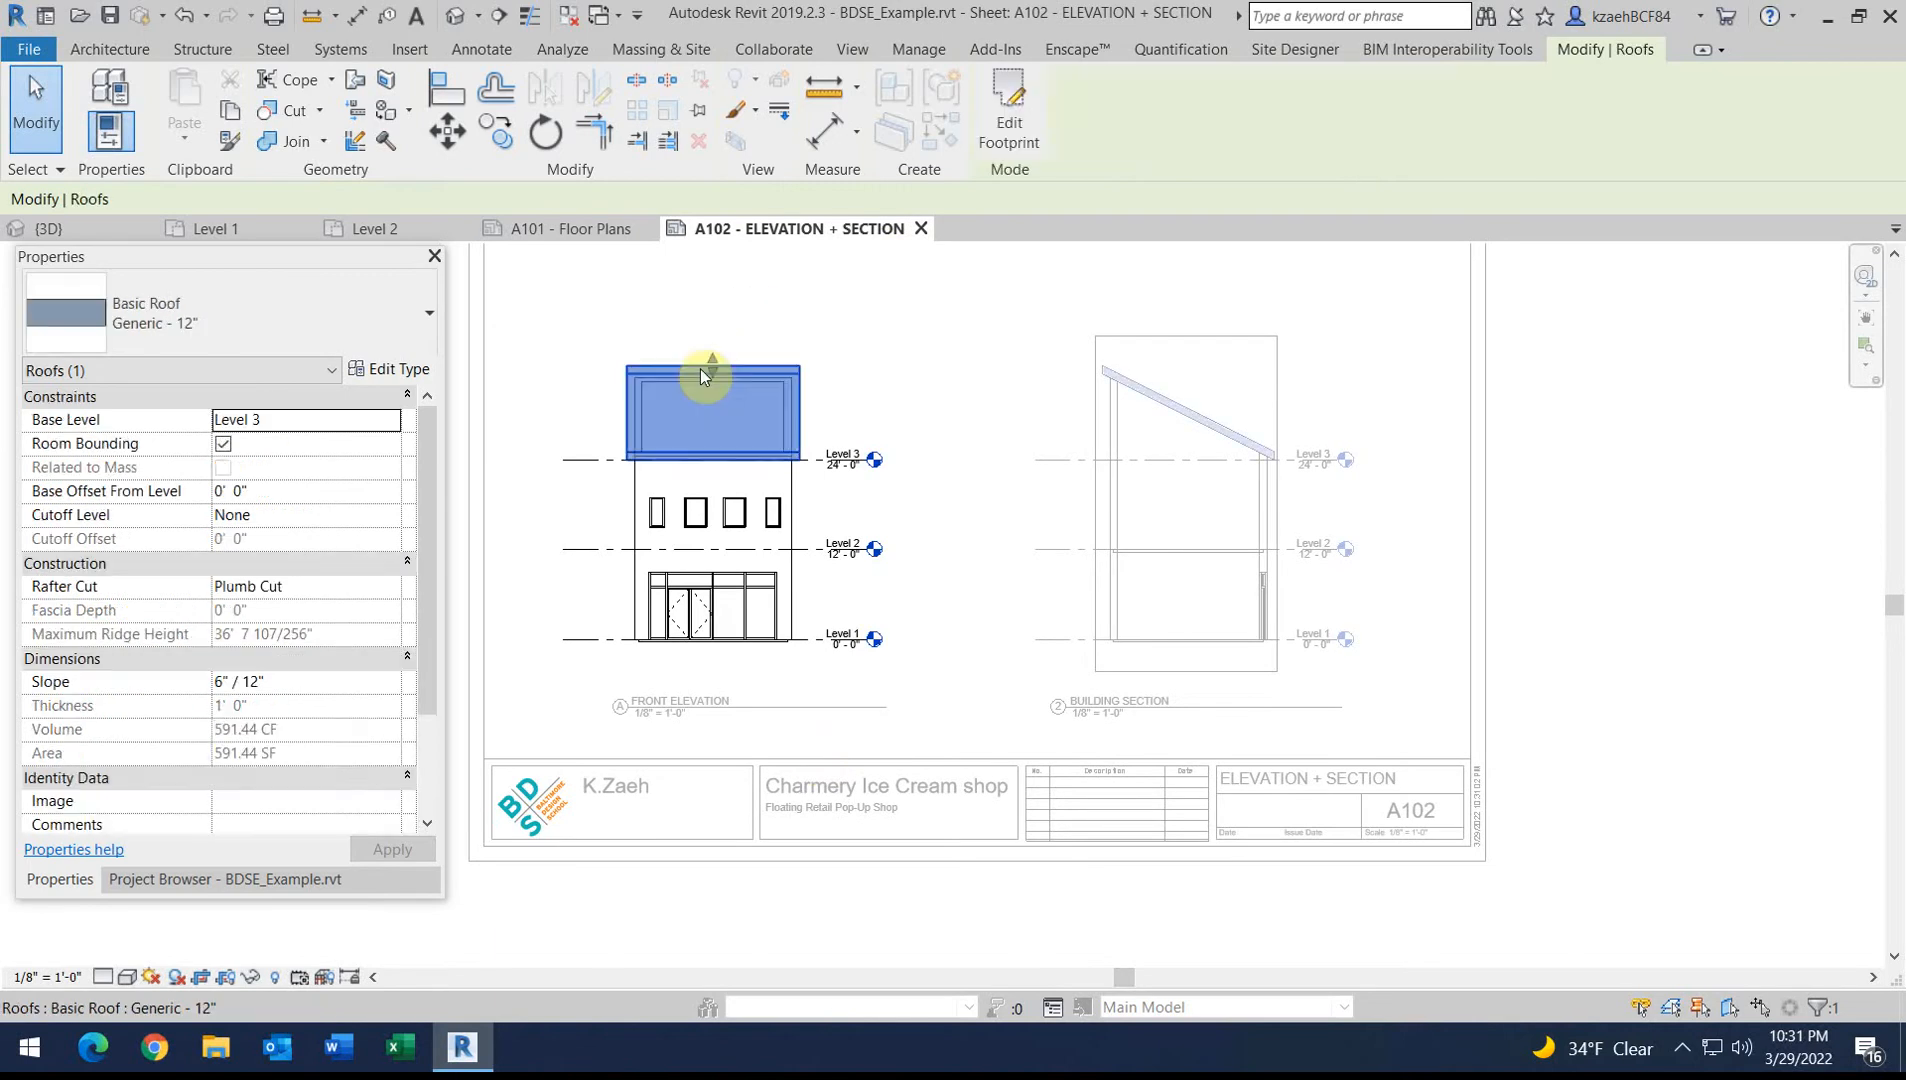
{"action": "left_click", "coordinate": [728, 326]}
{"action": "scroll", "coordinate": [558, 383], "scroll_direction": "up", "scroll_amount": 2}
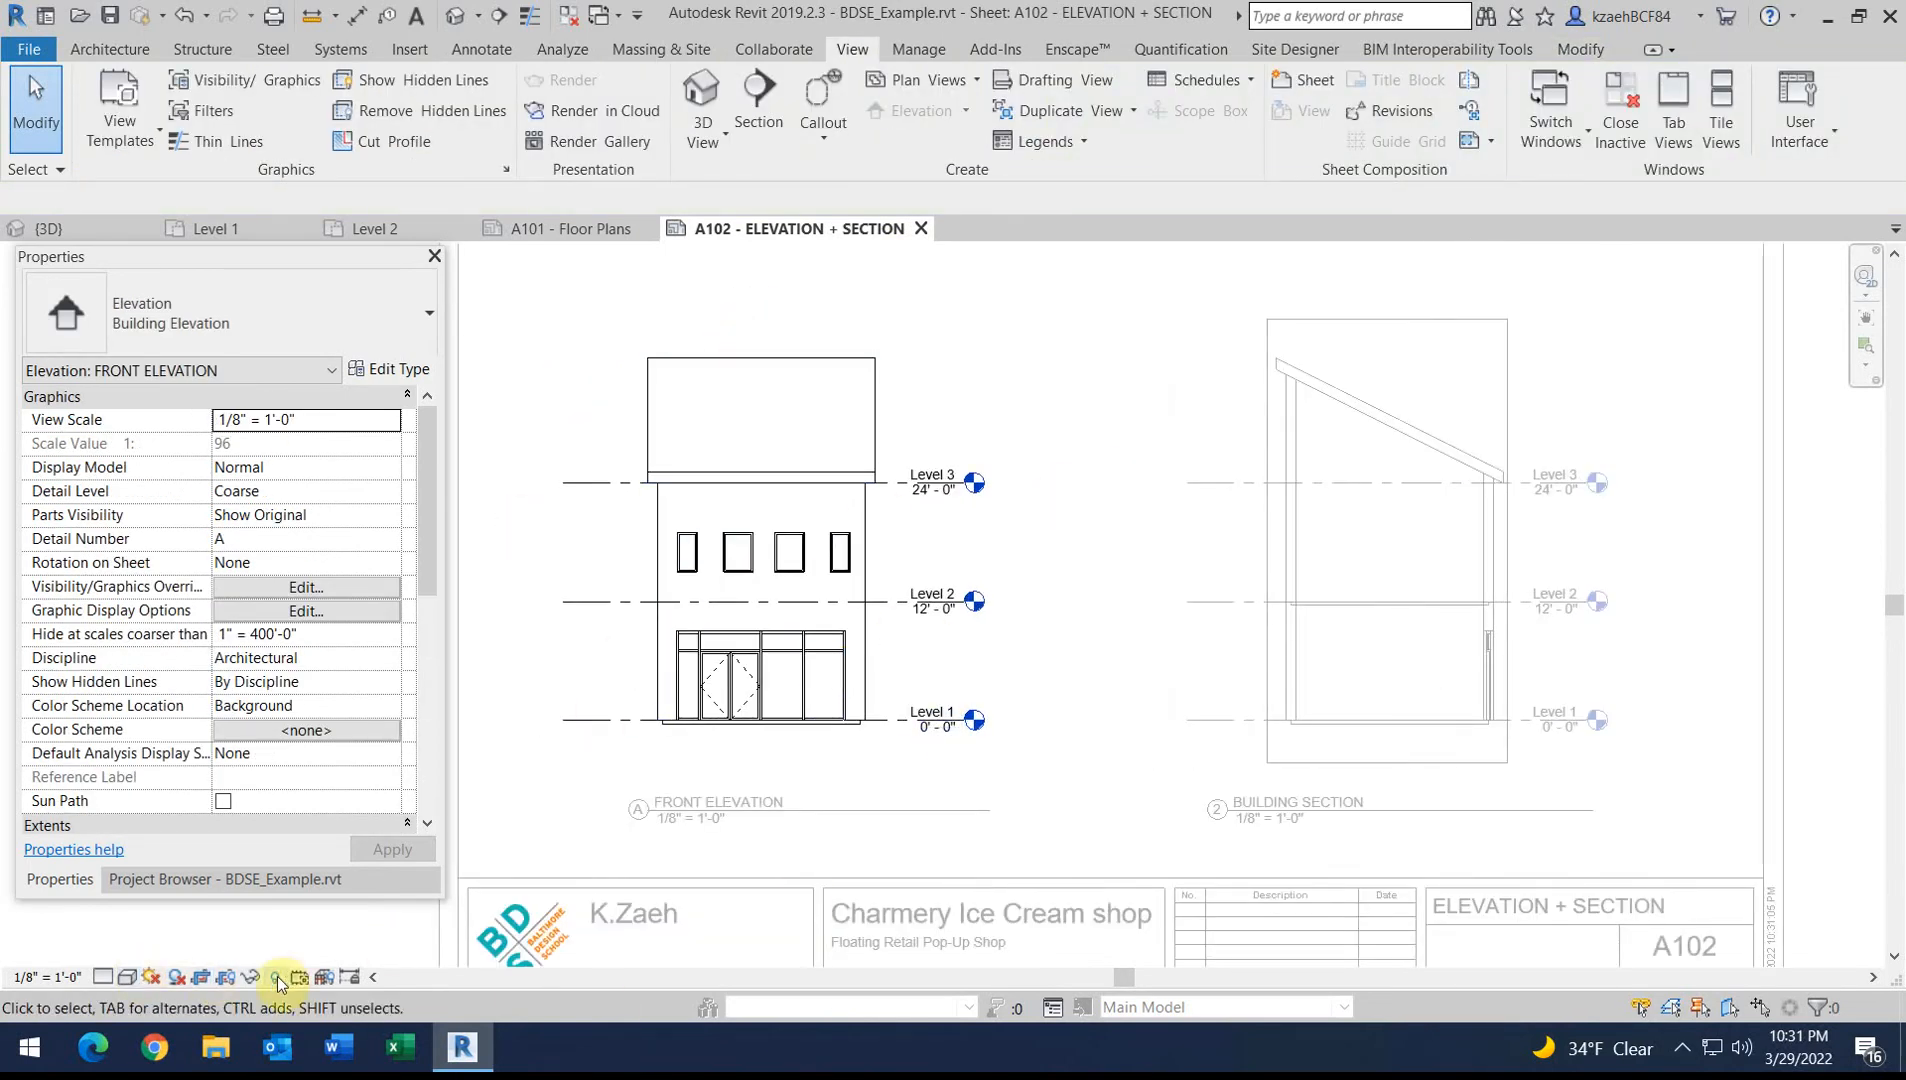
{"action": "double_click", "coordinate": [479, 584]}
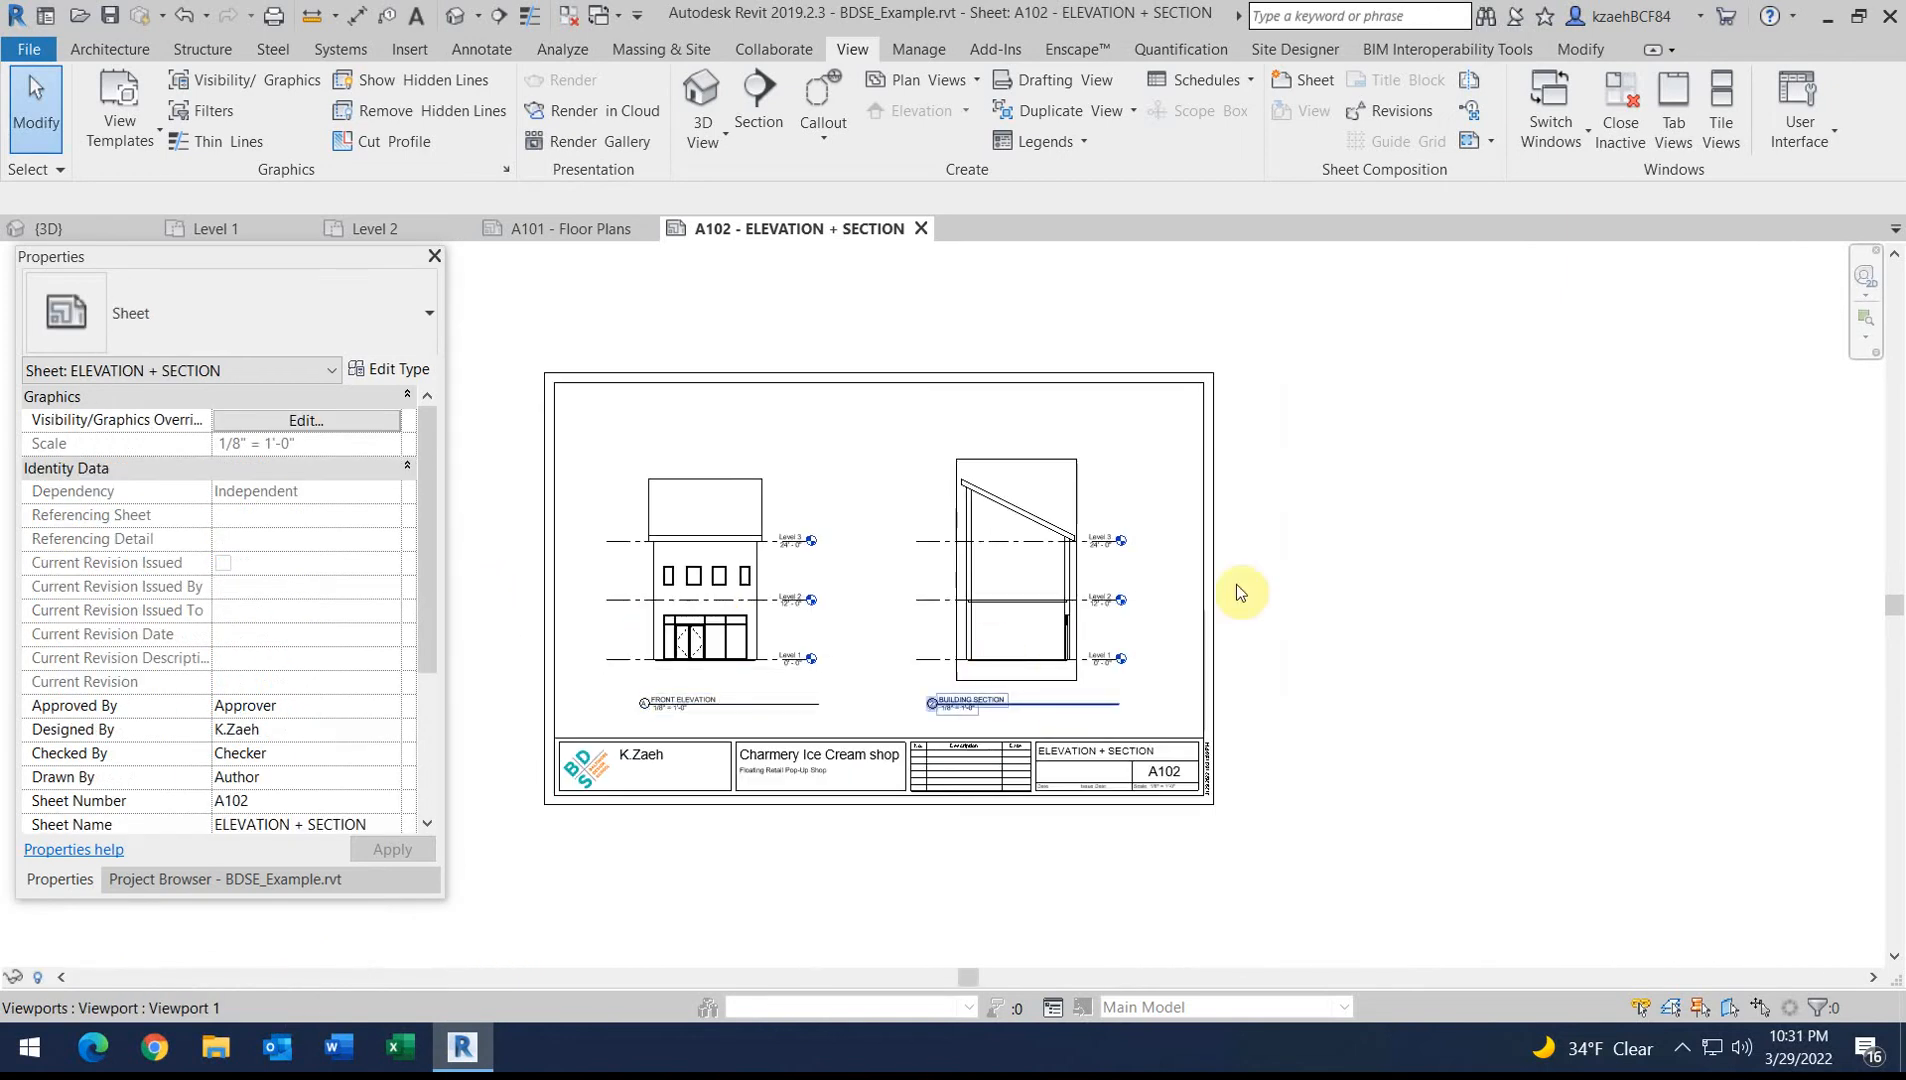
Activate the BUILDING SECTION view on the sheet and hide its crop region
{"action": "scroll", "coordinate": [1034, 690], "scroll_direction": "up", "scroll_amount": 4}
{"action": "double_click", "coordinate": [1153, 838]}
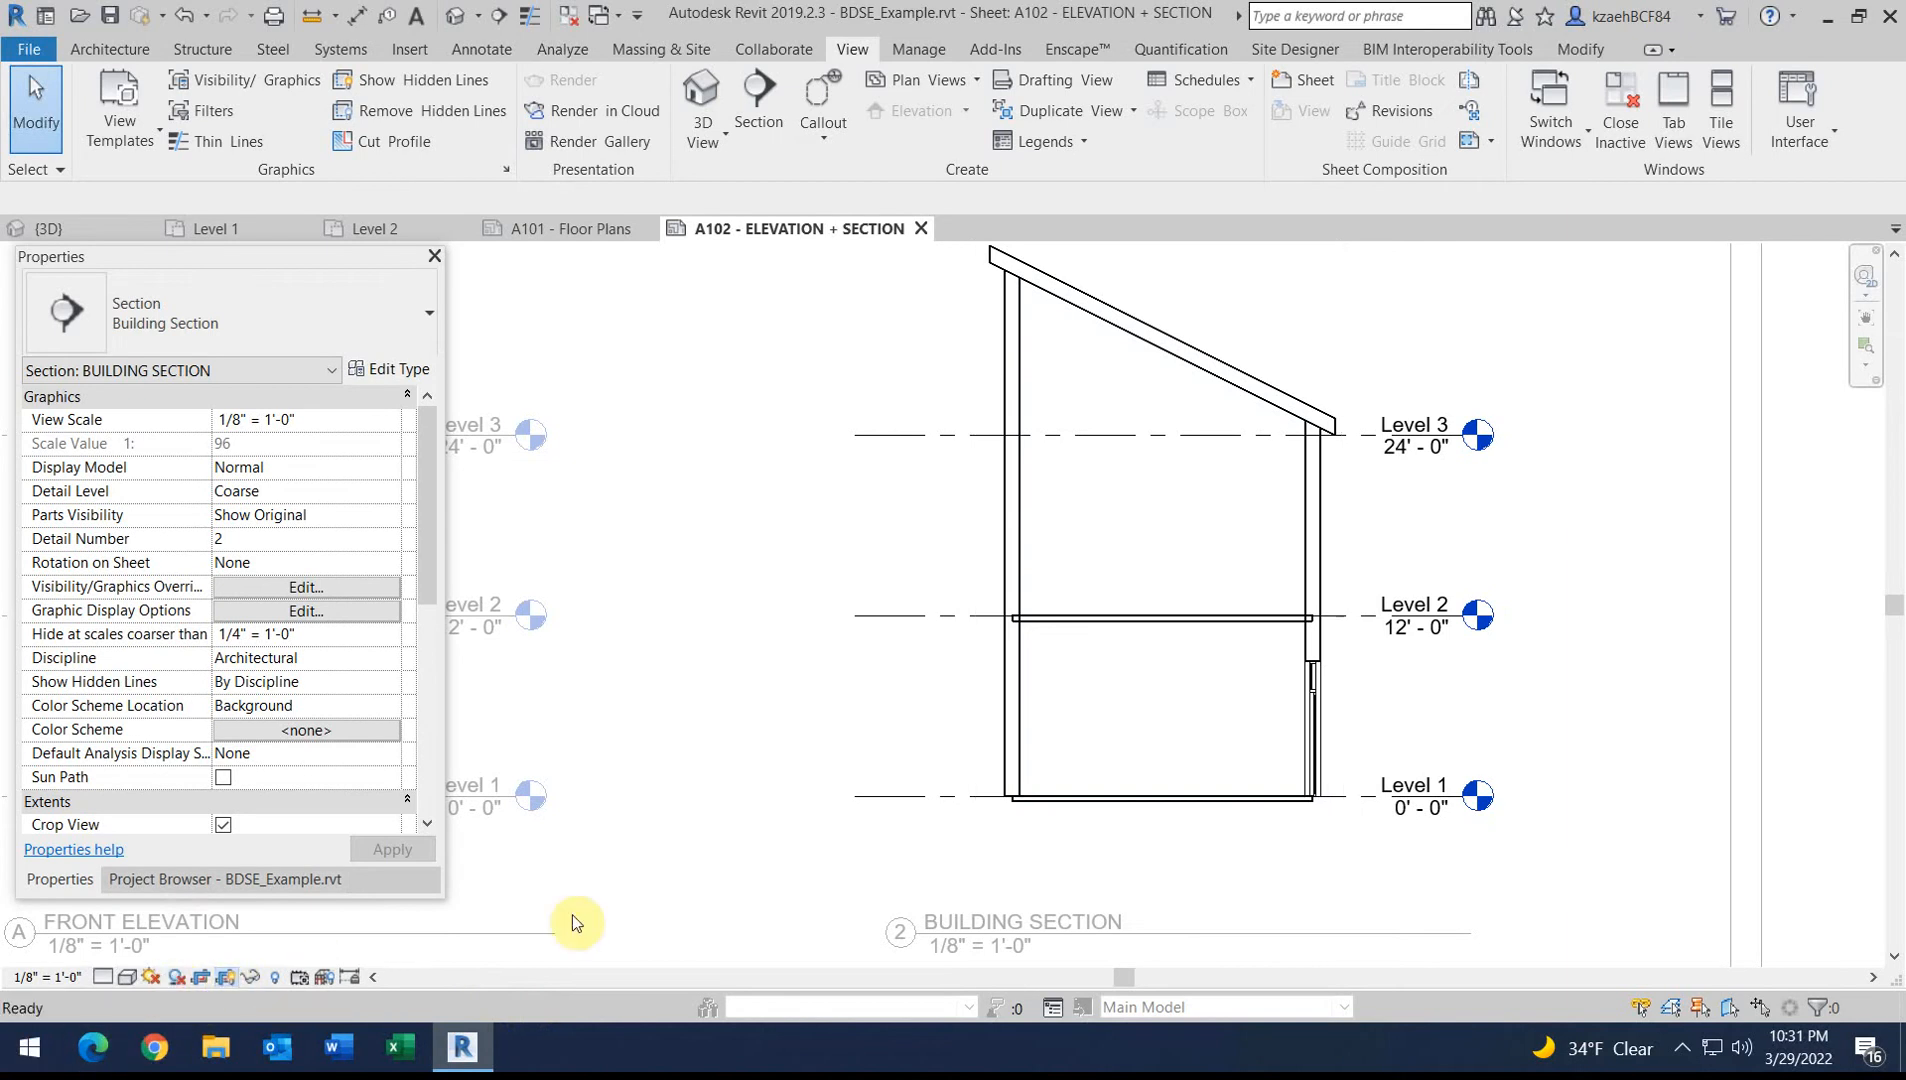
{"action": "scroll", "coordinate": [1100, 690], "scroll_direction": "up", "scroll_amount": 1}
{"action": "scroll", "coordinate": [1551, 680], "scroll_direction": "down", "scroll_amount": 5}
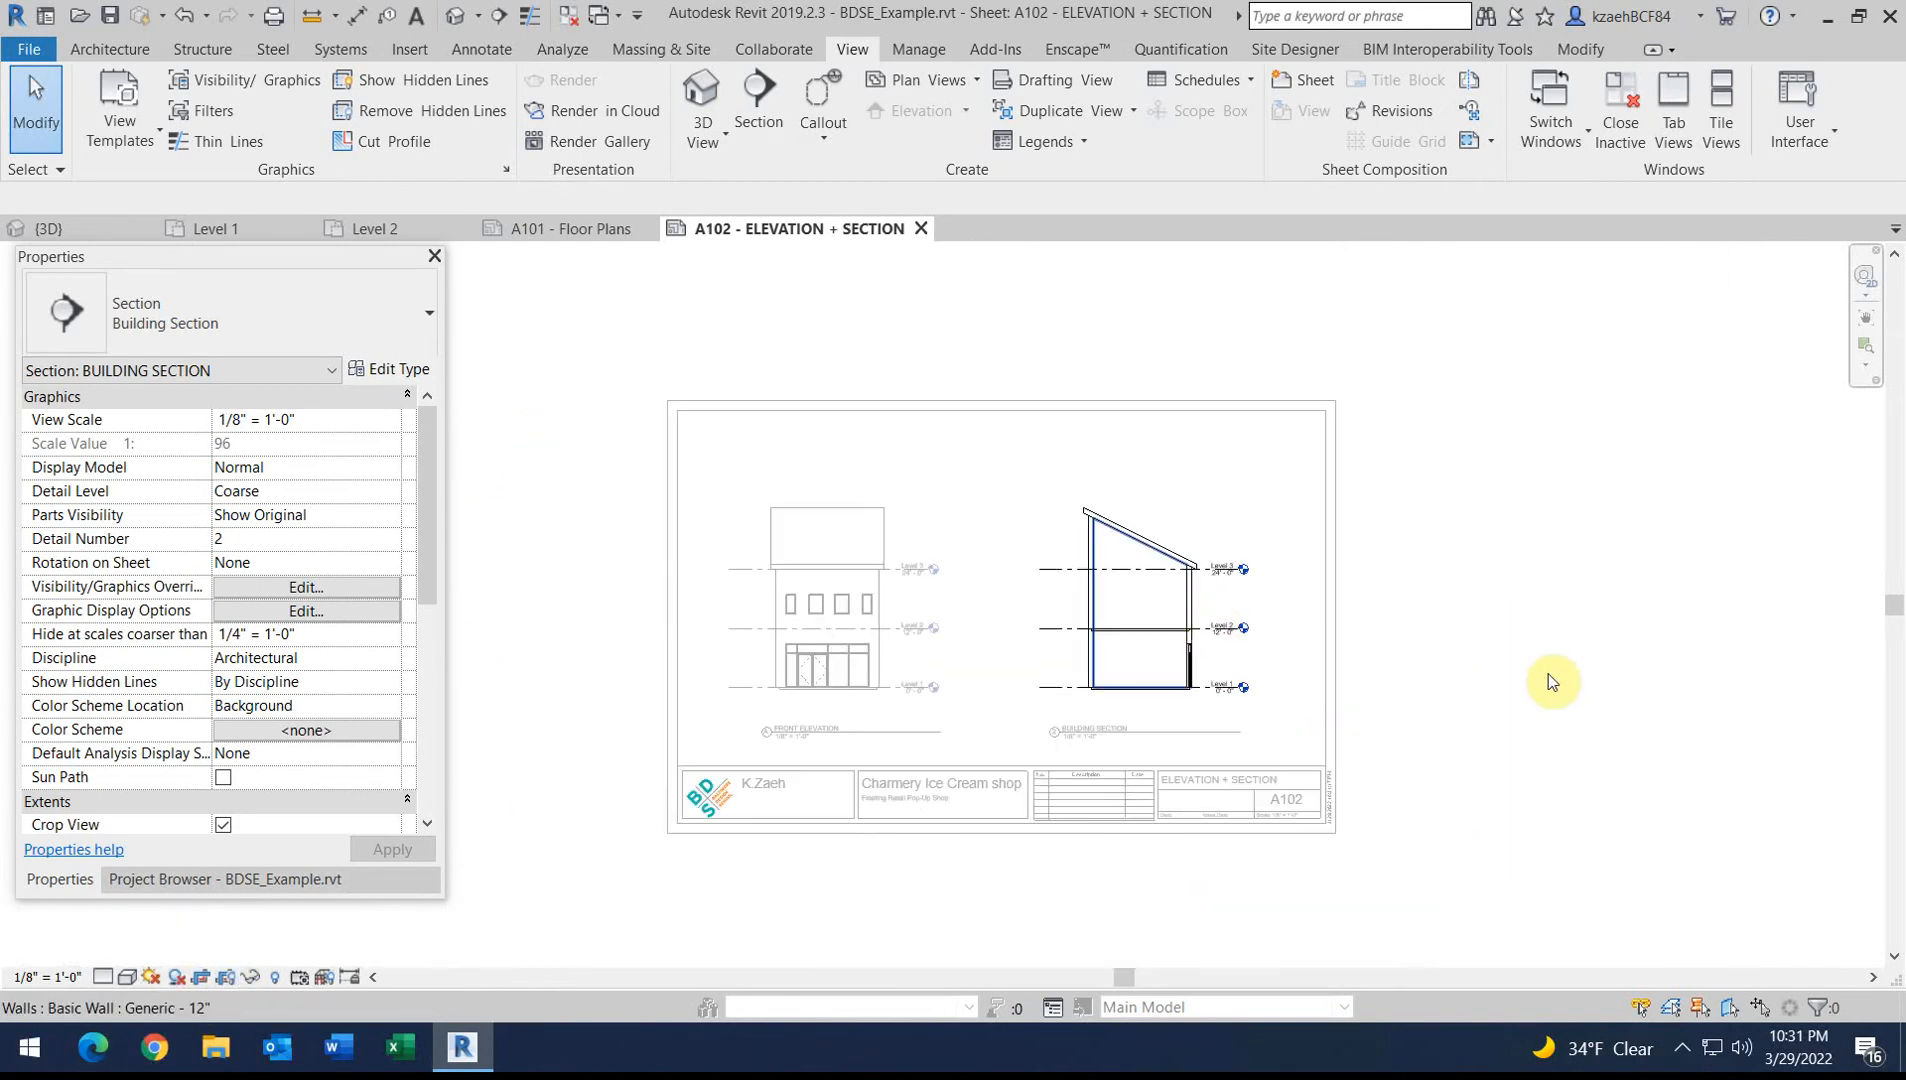
{"action": "scroll", "coordinate": [1100, 690], "scroll_direction": "up", "scroll_amount": 3}
{"action": "scroll", "coordinate": [1108, 753], "scroll_direction": "up", "scroll_amount": 2}
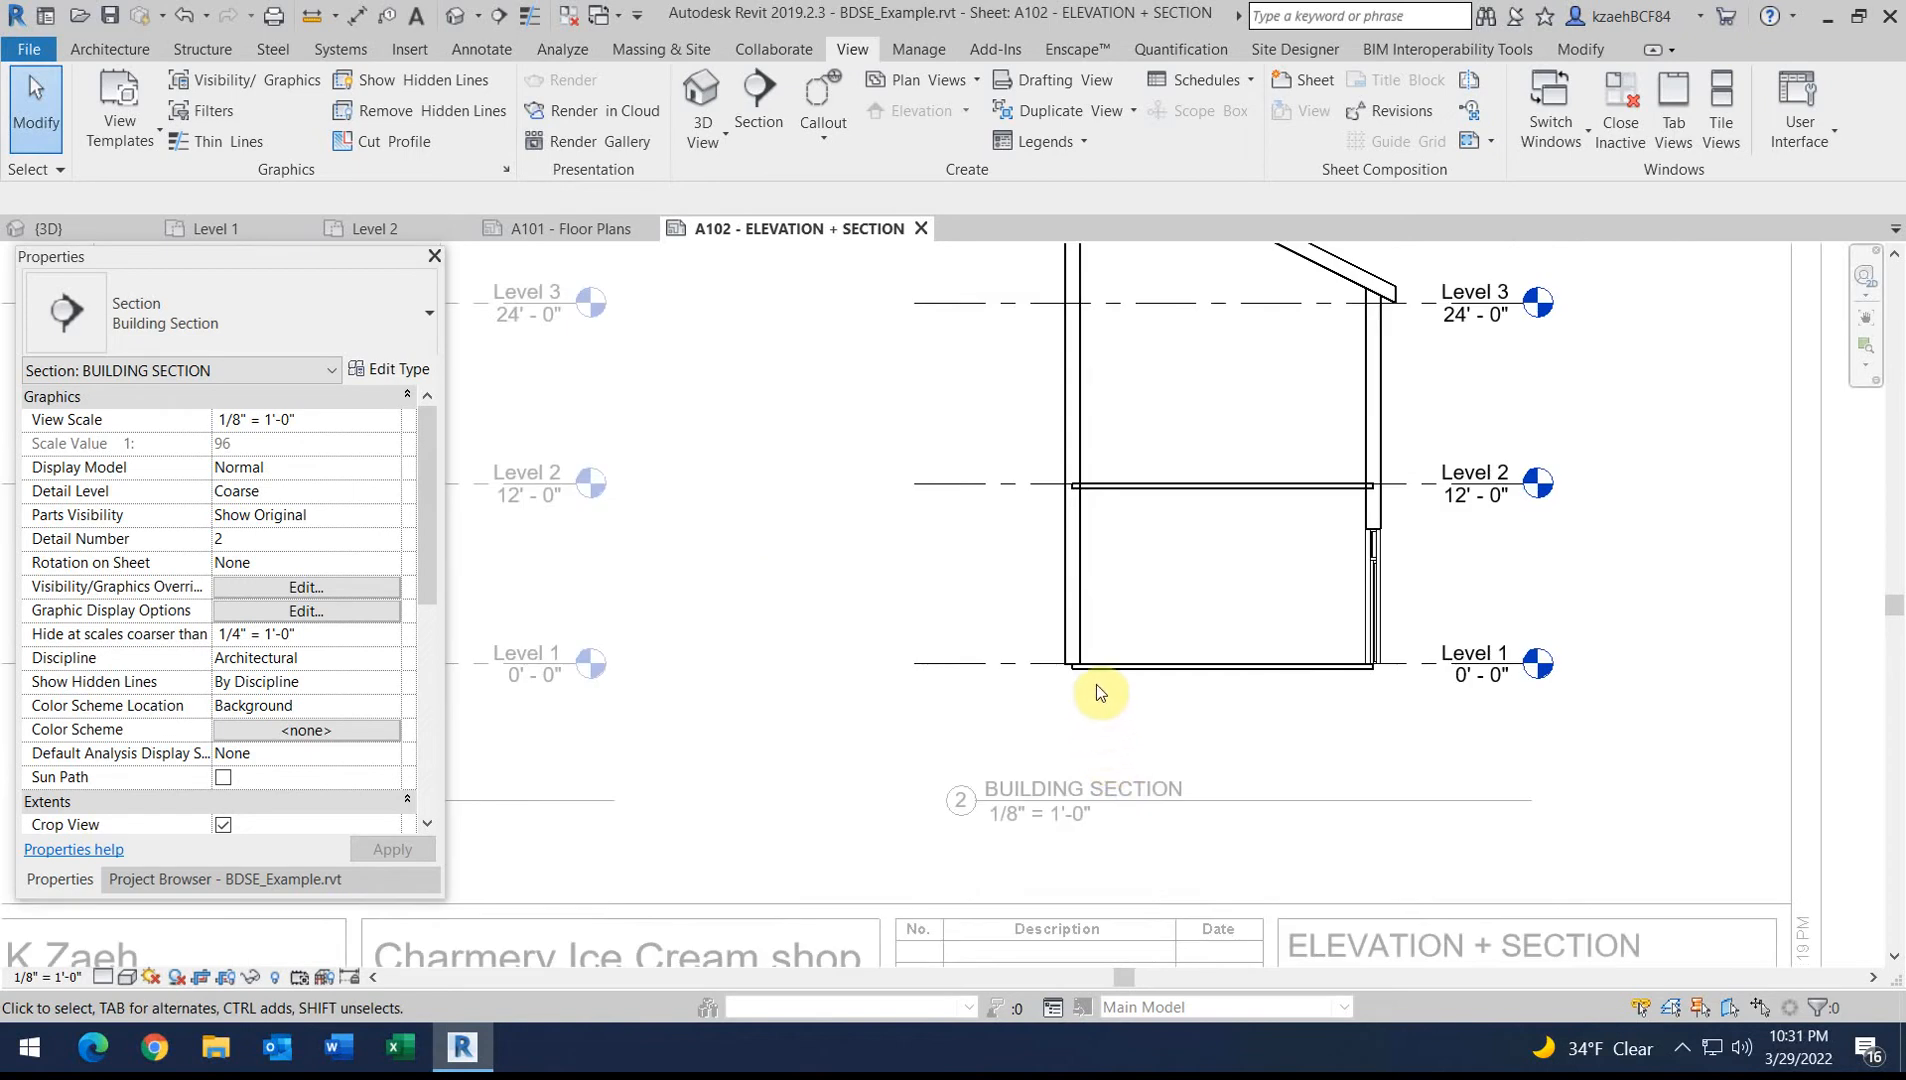
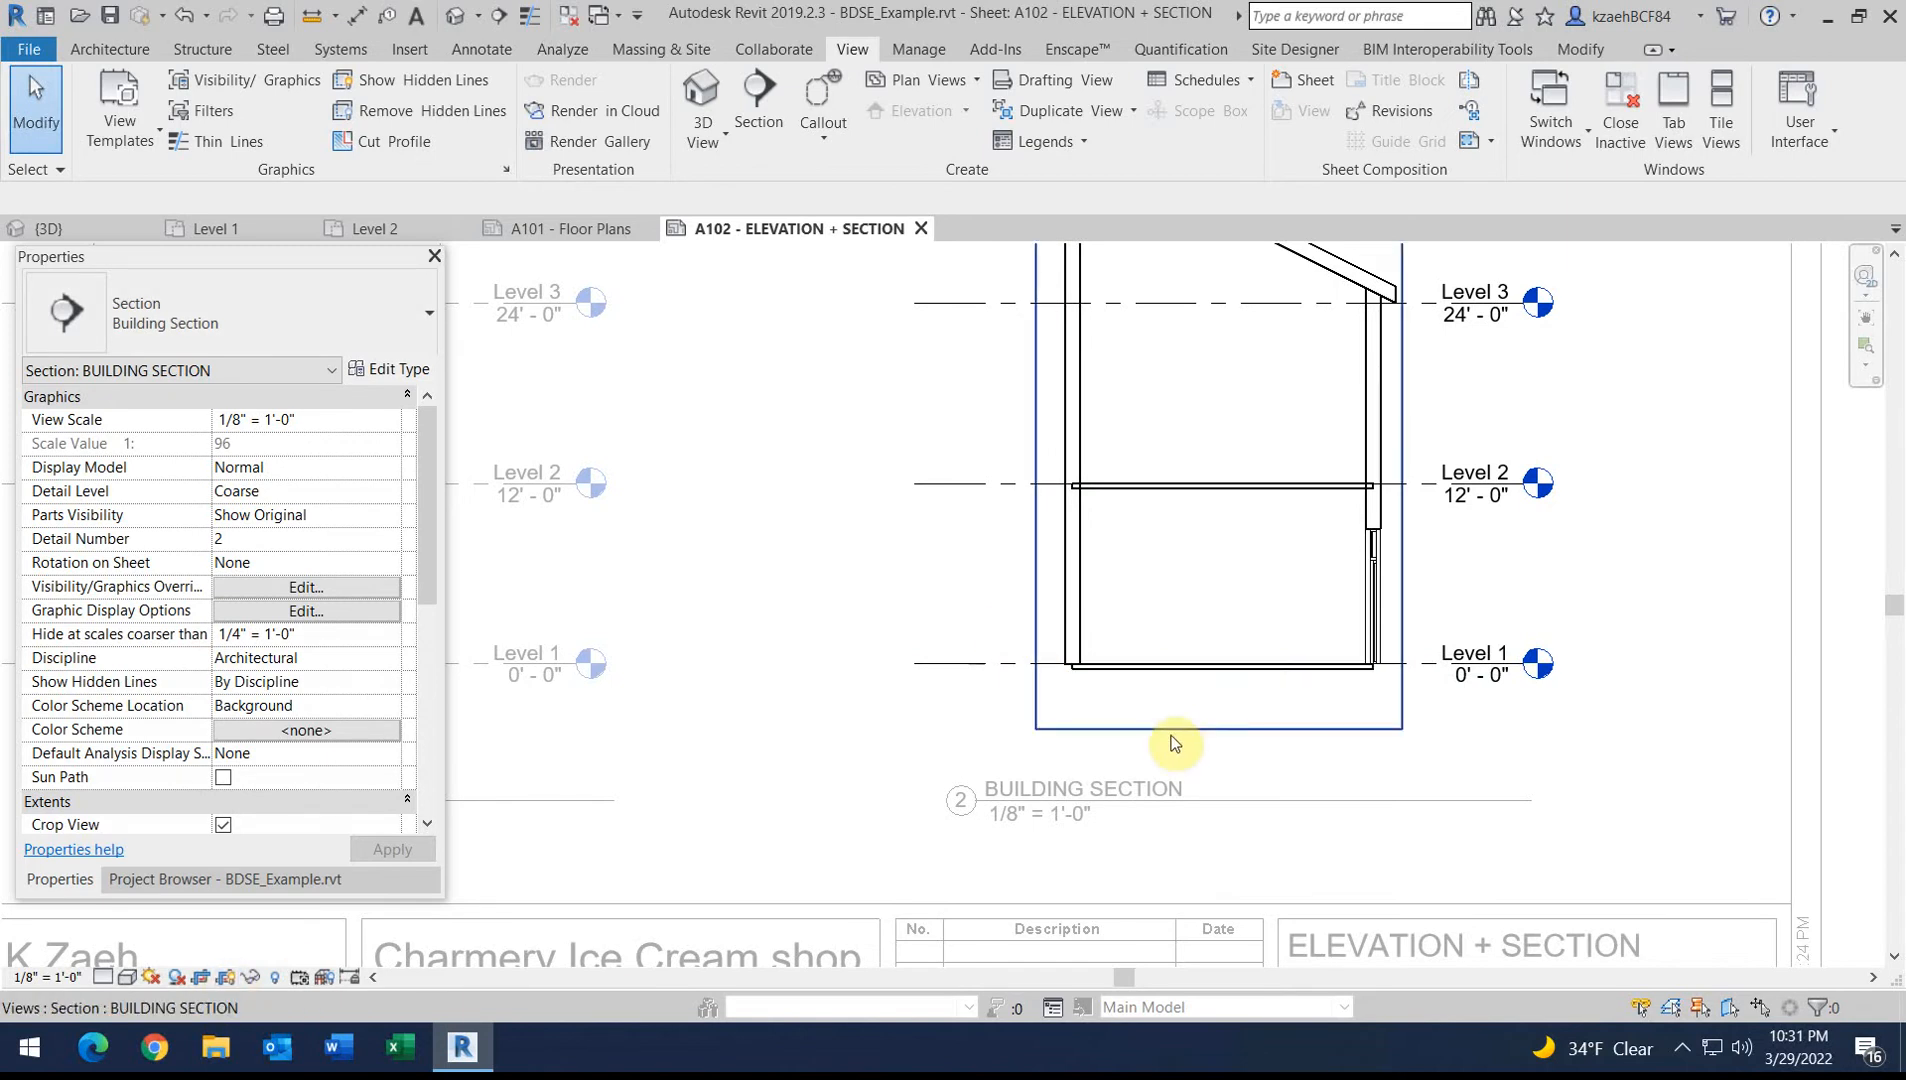
Hide the crop region around the building section view
{"action": "left_click", "coordinate": [1172, 731]}
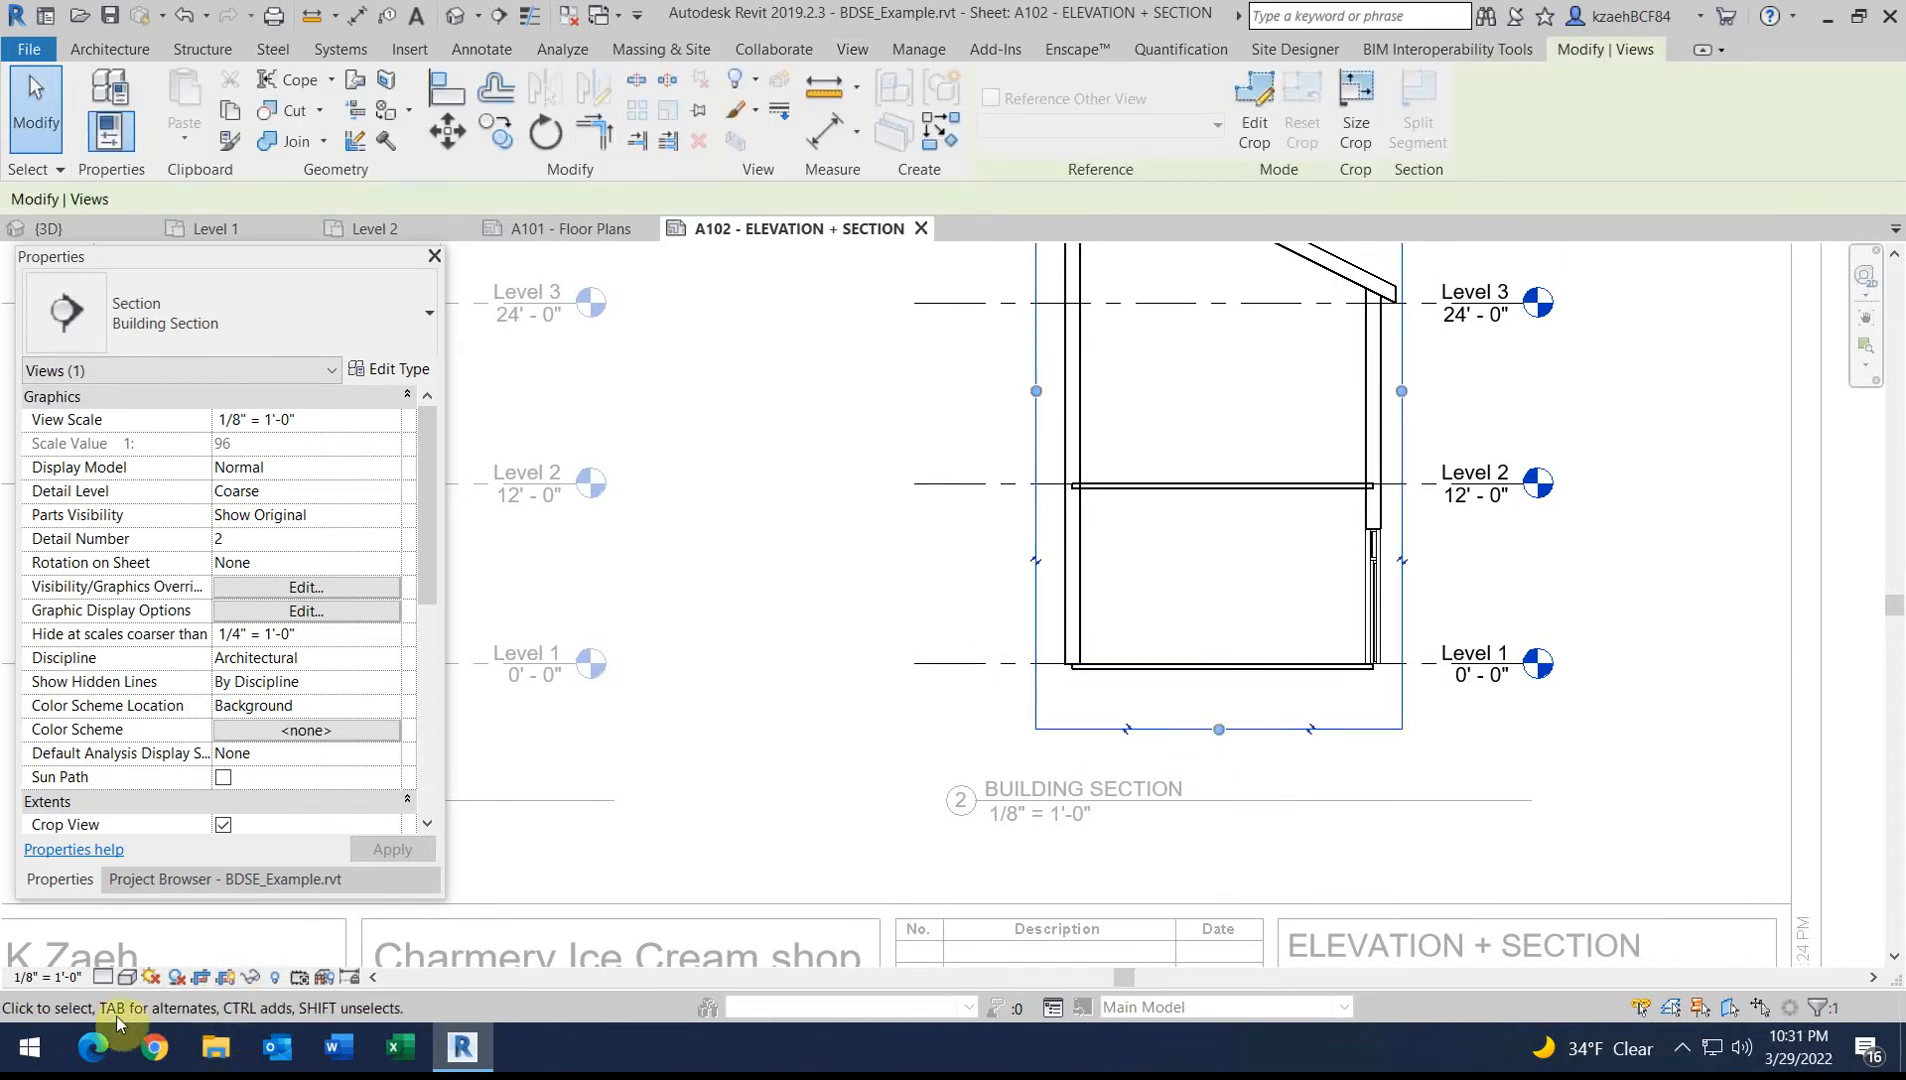
{"action": "key", "text": "Escape"}
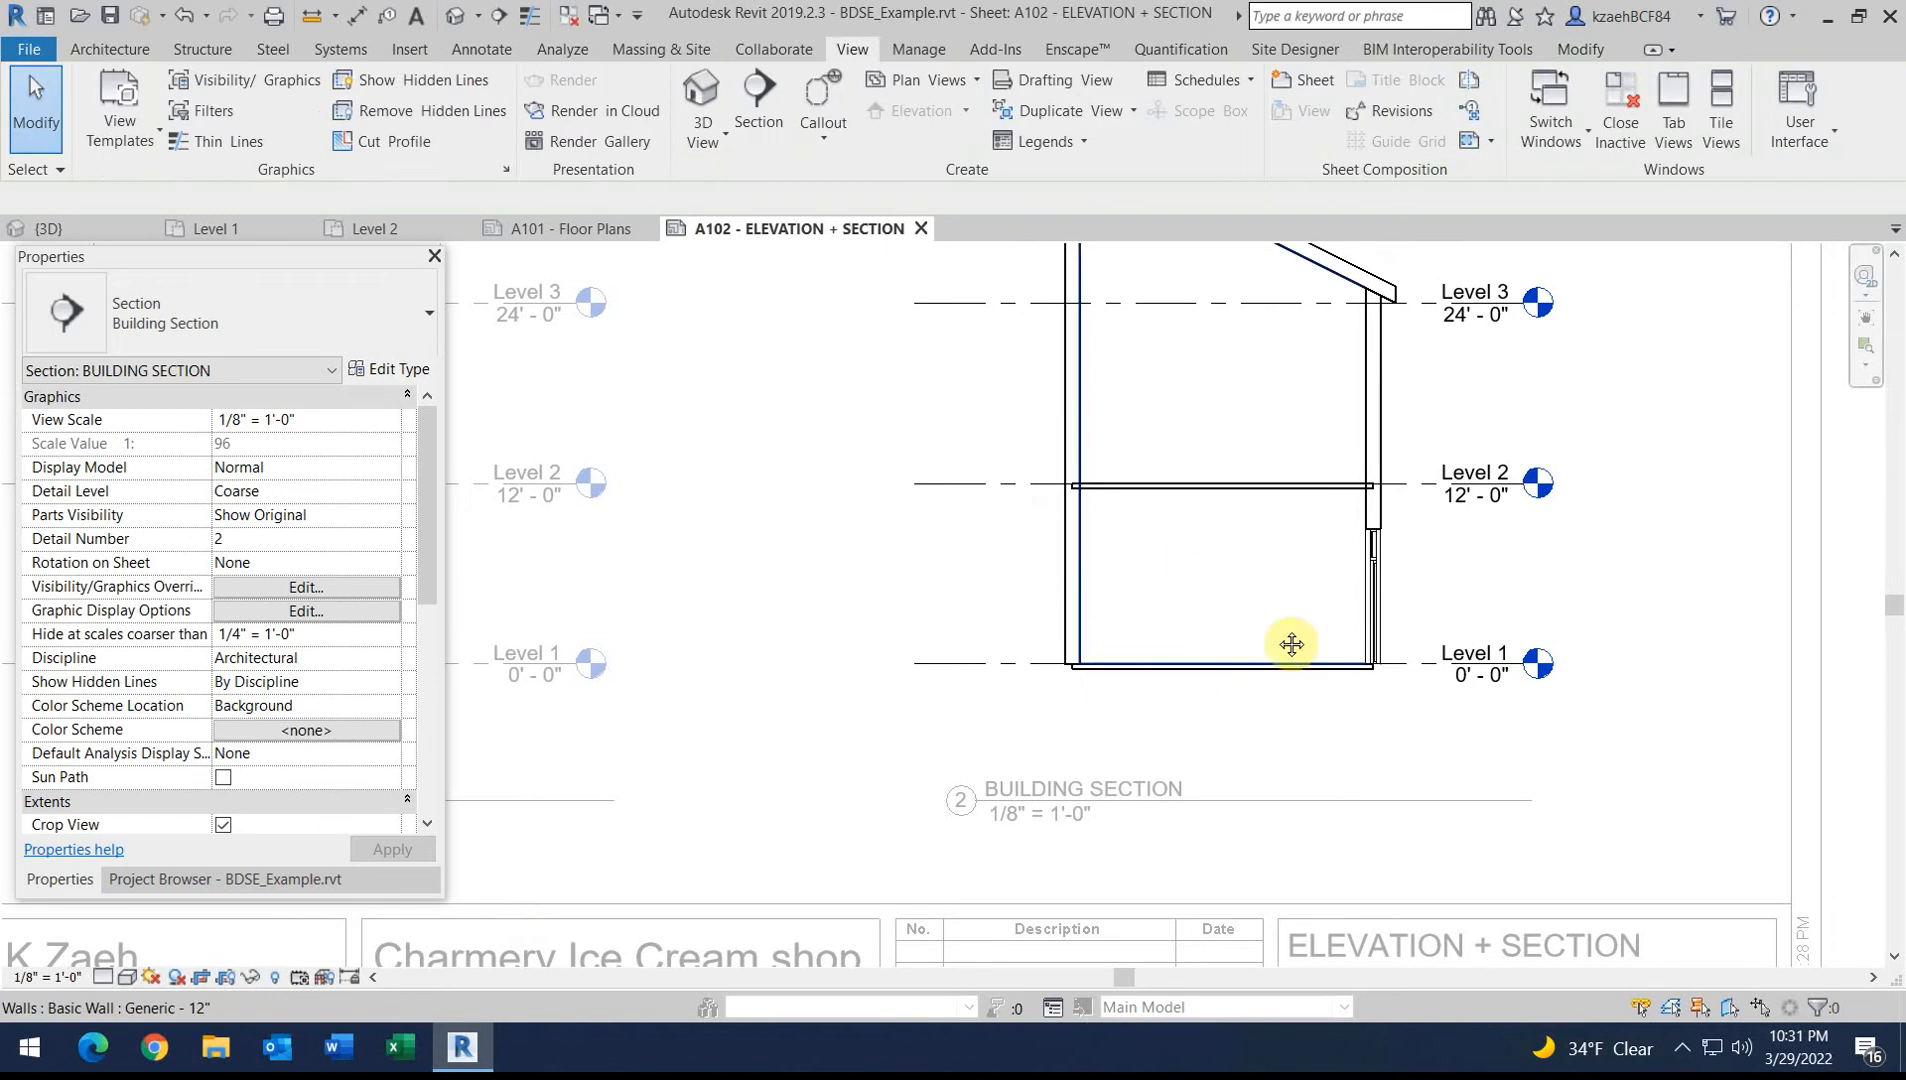
{"action": "scroll", "coordinate": [1246, 574], "scroll_direction": "down", "scroll_amount": 4}
{"action": "scroll", "coordinate": [1343, 627], "scroll_direction": "up", "scroll_amount": 3}
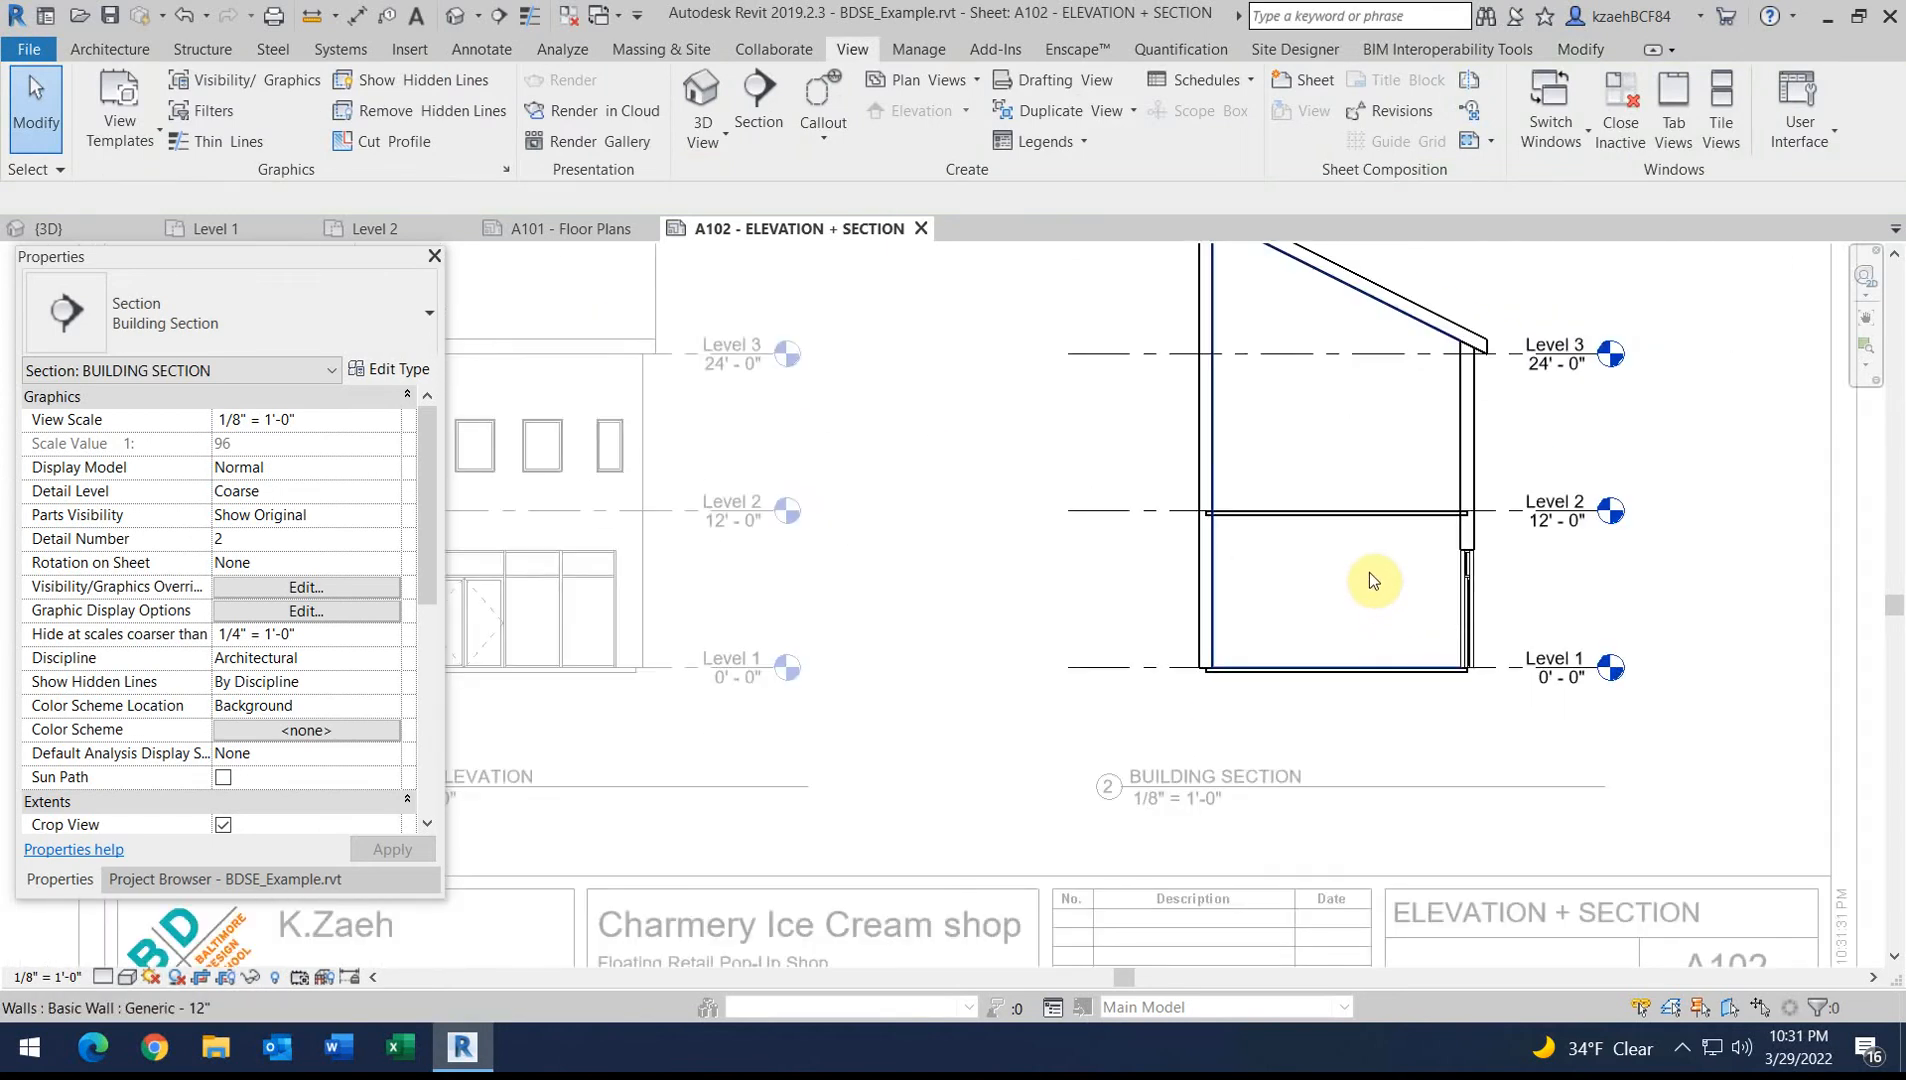
Deactivate the building section view and activate the front elevation view on the sheet
{"action": "right_click", "coordinate": [1089, 584]}
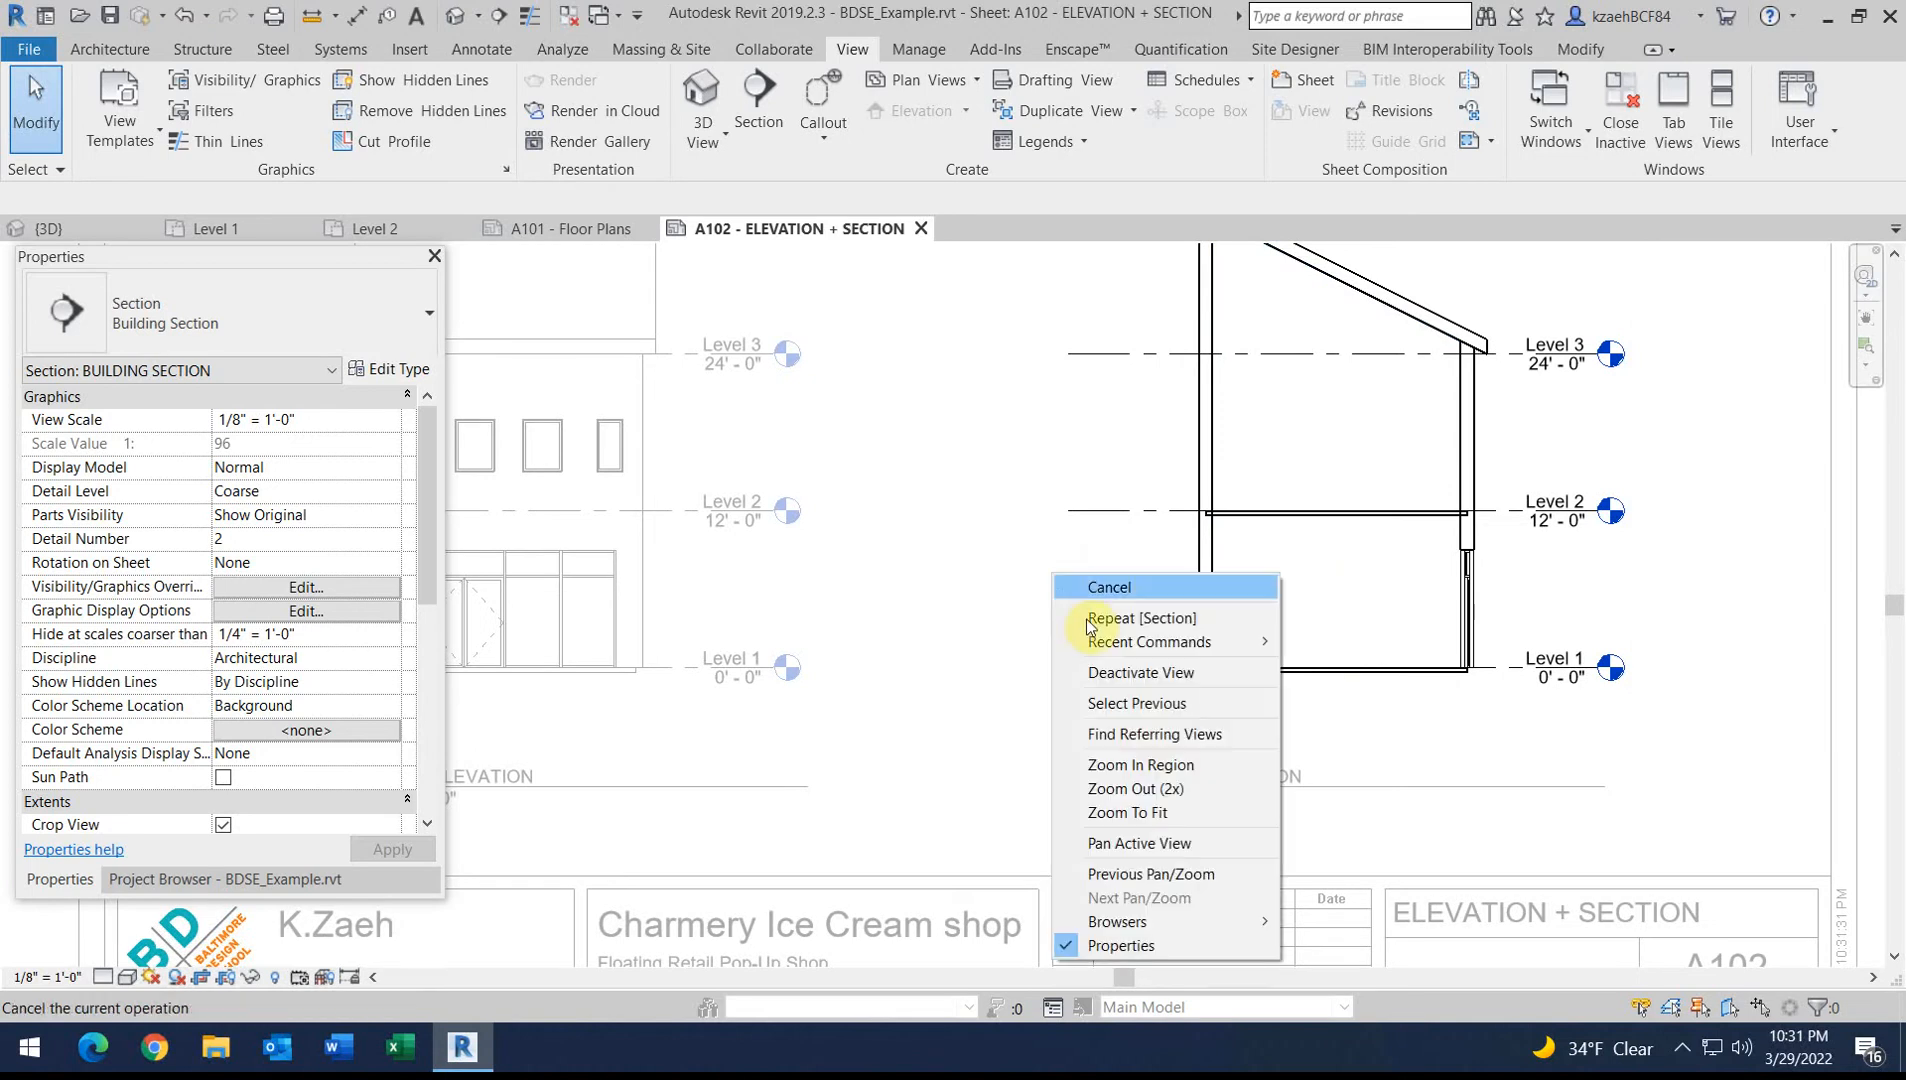
{"action": "left_click", "coordinate": [1105, 670]}
{"action": "middle_click_drag", "start_coordinate": [986, 694], "coordinate": [1491, 737]}
{"action": "scroll", "coordinate": [947, 668], "scroll_direction": "up", "scroll_amount": 2}
{"action": "double_click", "coordinate": [932, 676]}
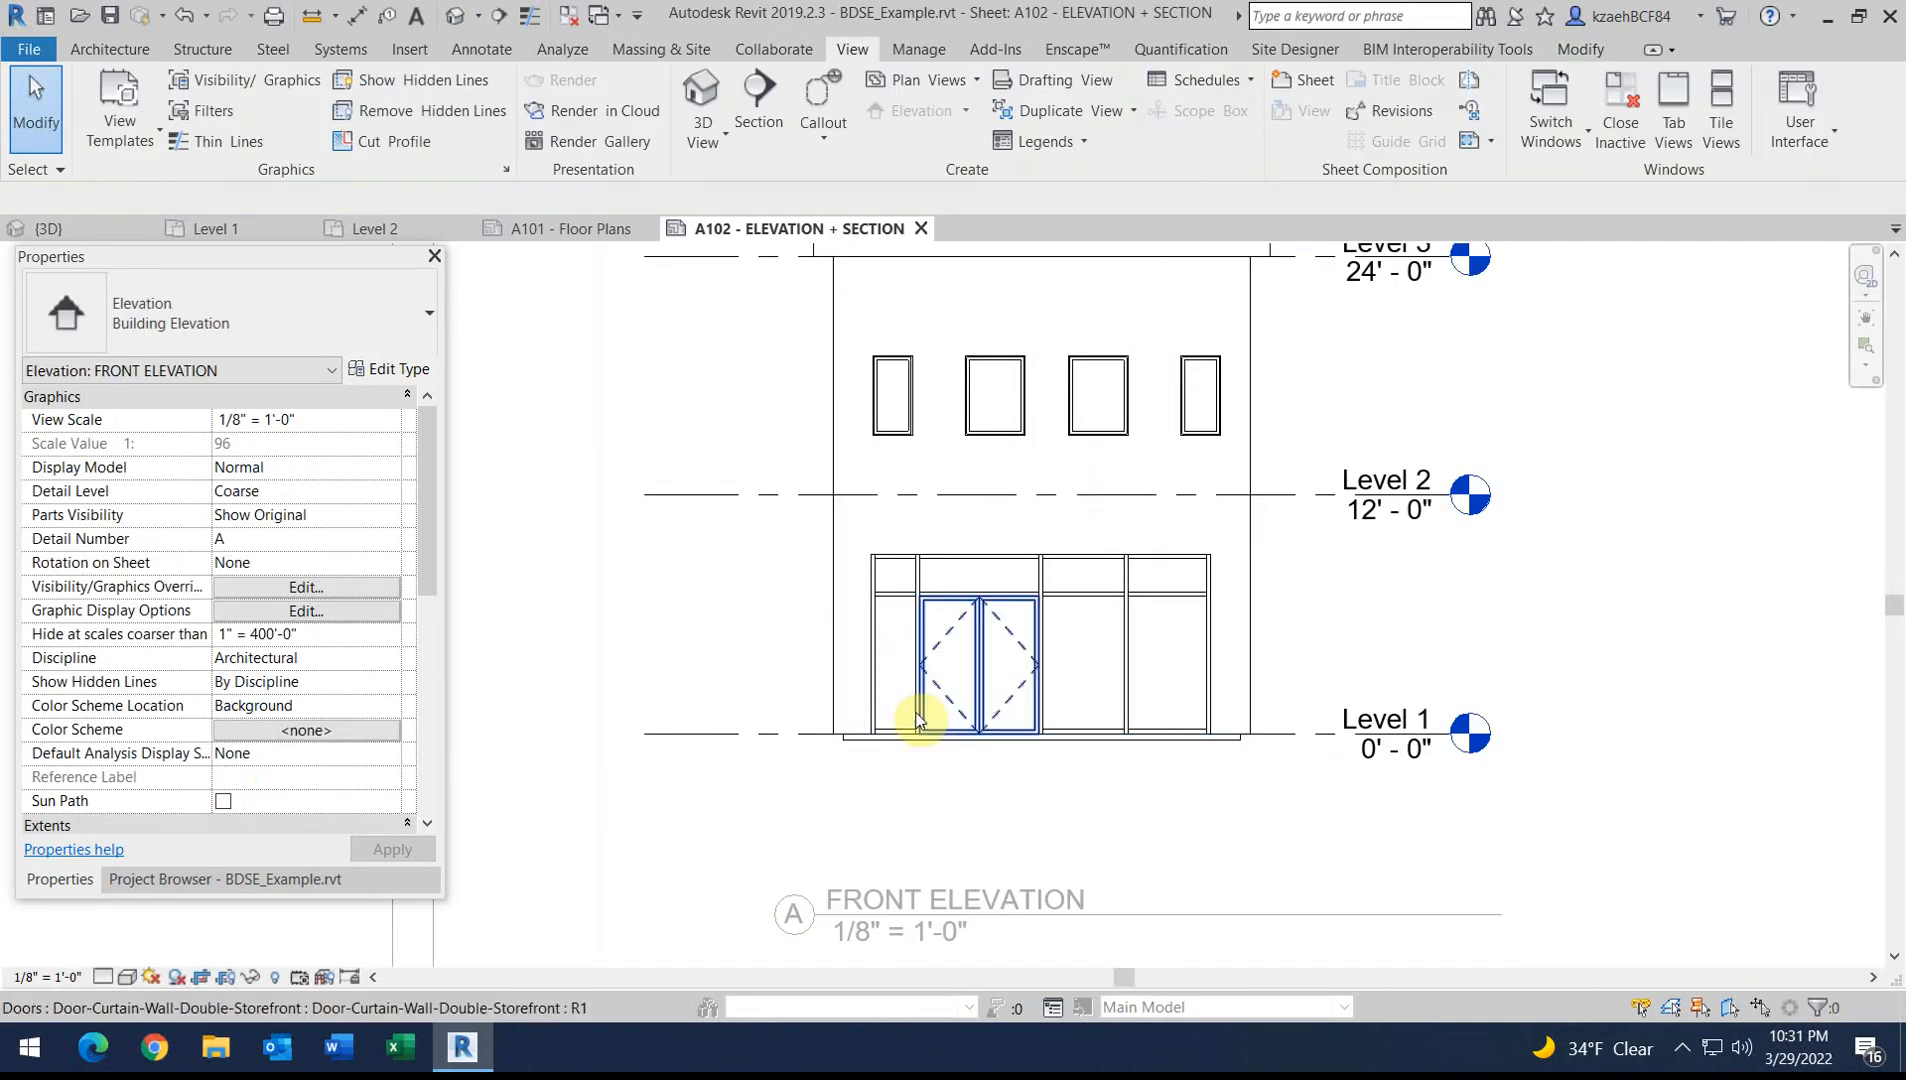
Create a Diagonal Crosshatch filled region from a circle of about 12.57 SF just under the storefront's left corner, touching the building base
{"action": "left_click", "coordinate": [482, 50]}
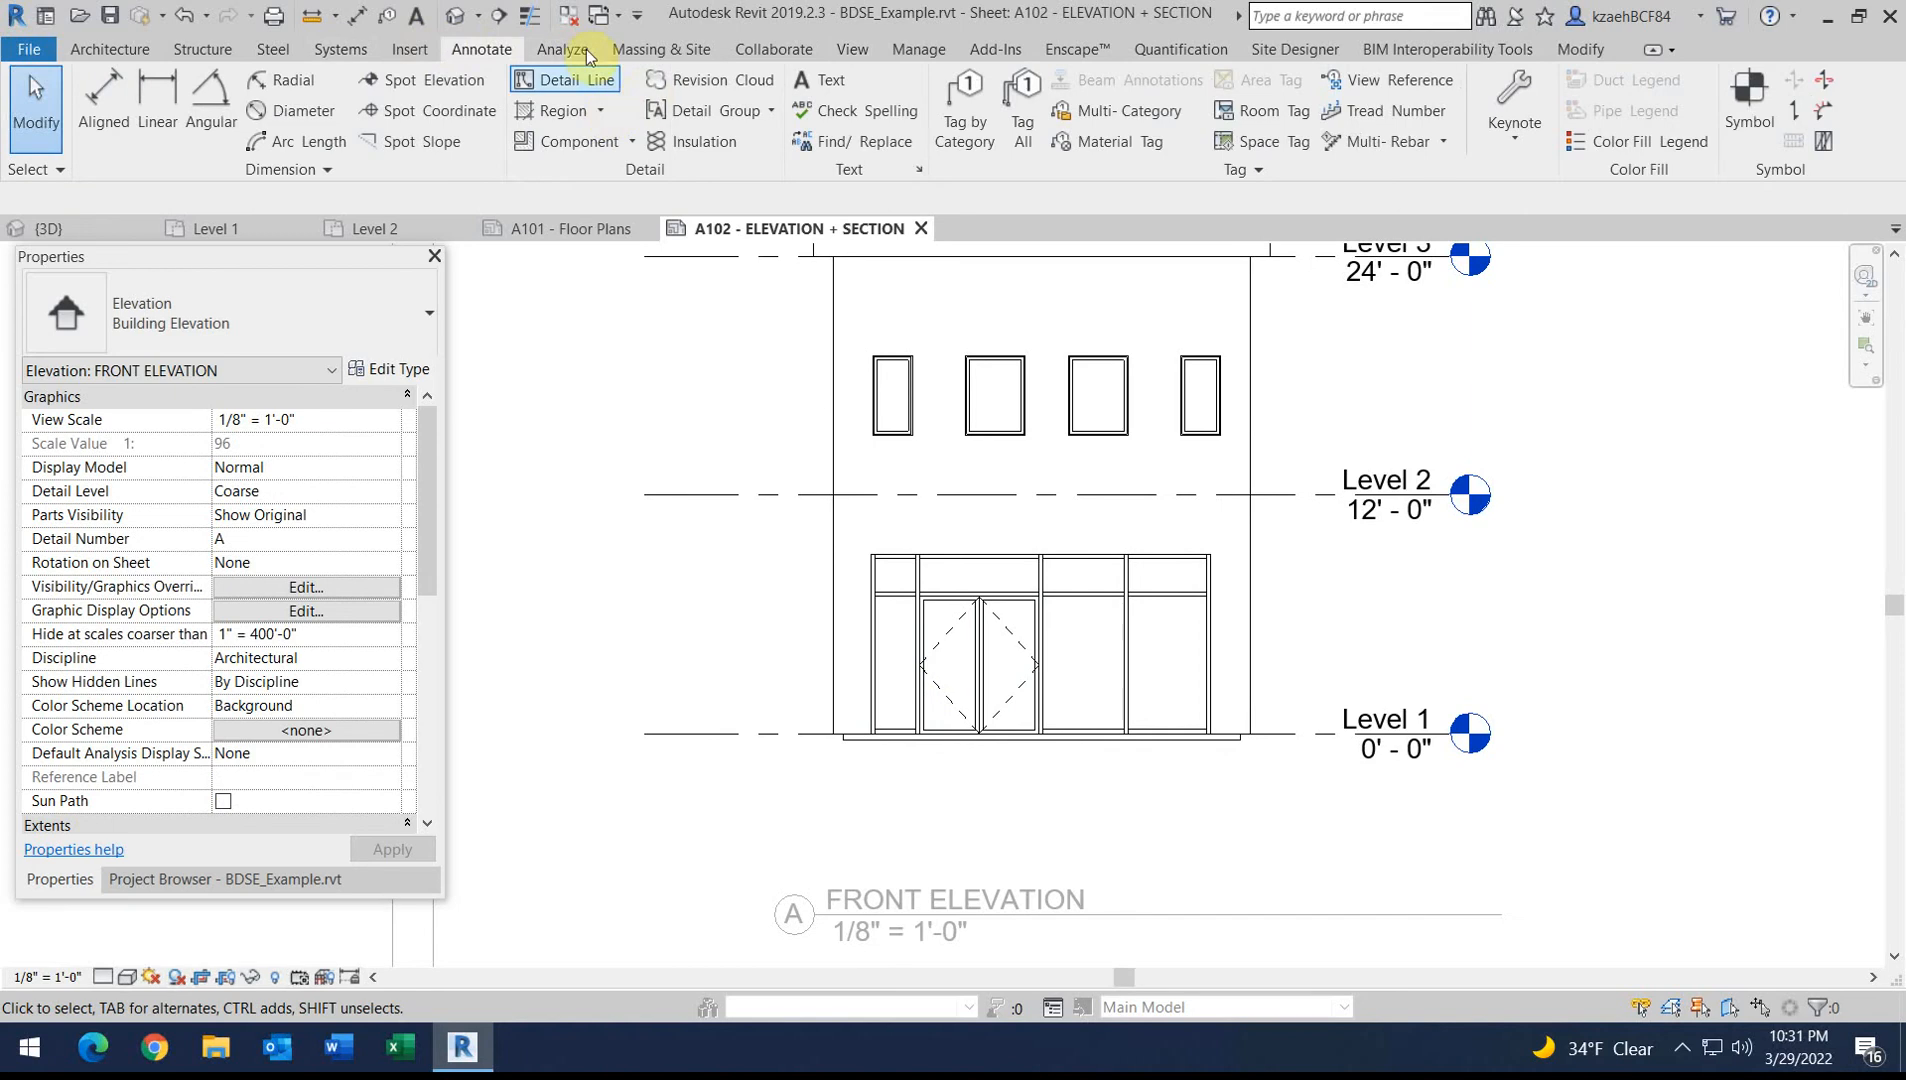
{"action": "left_click", "coordinate": [562, 111]}
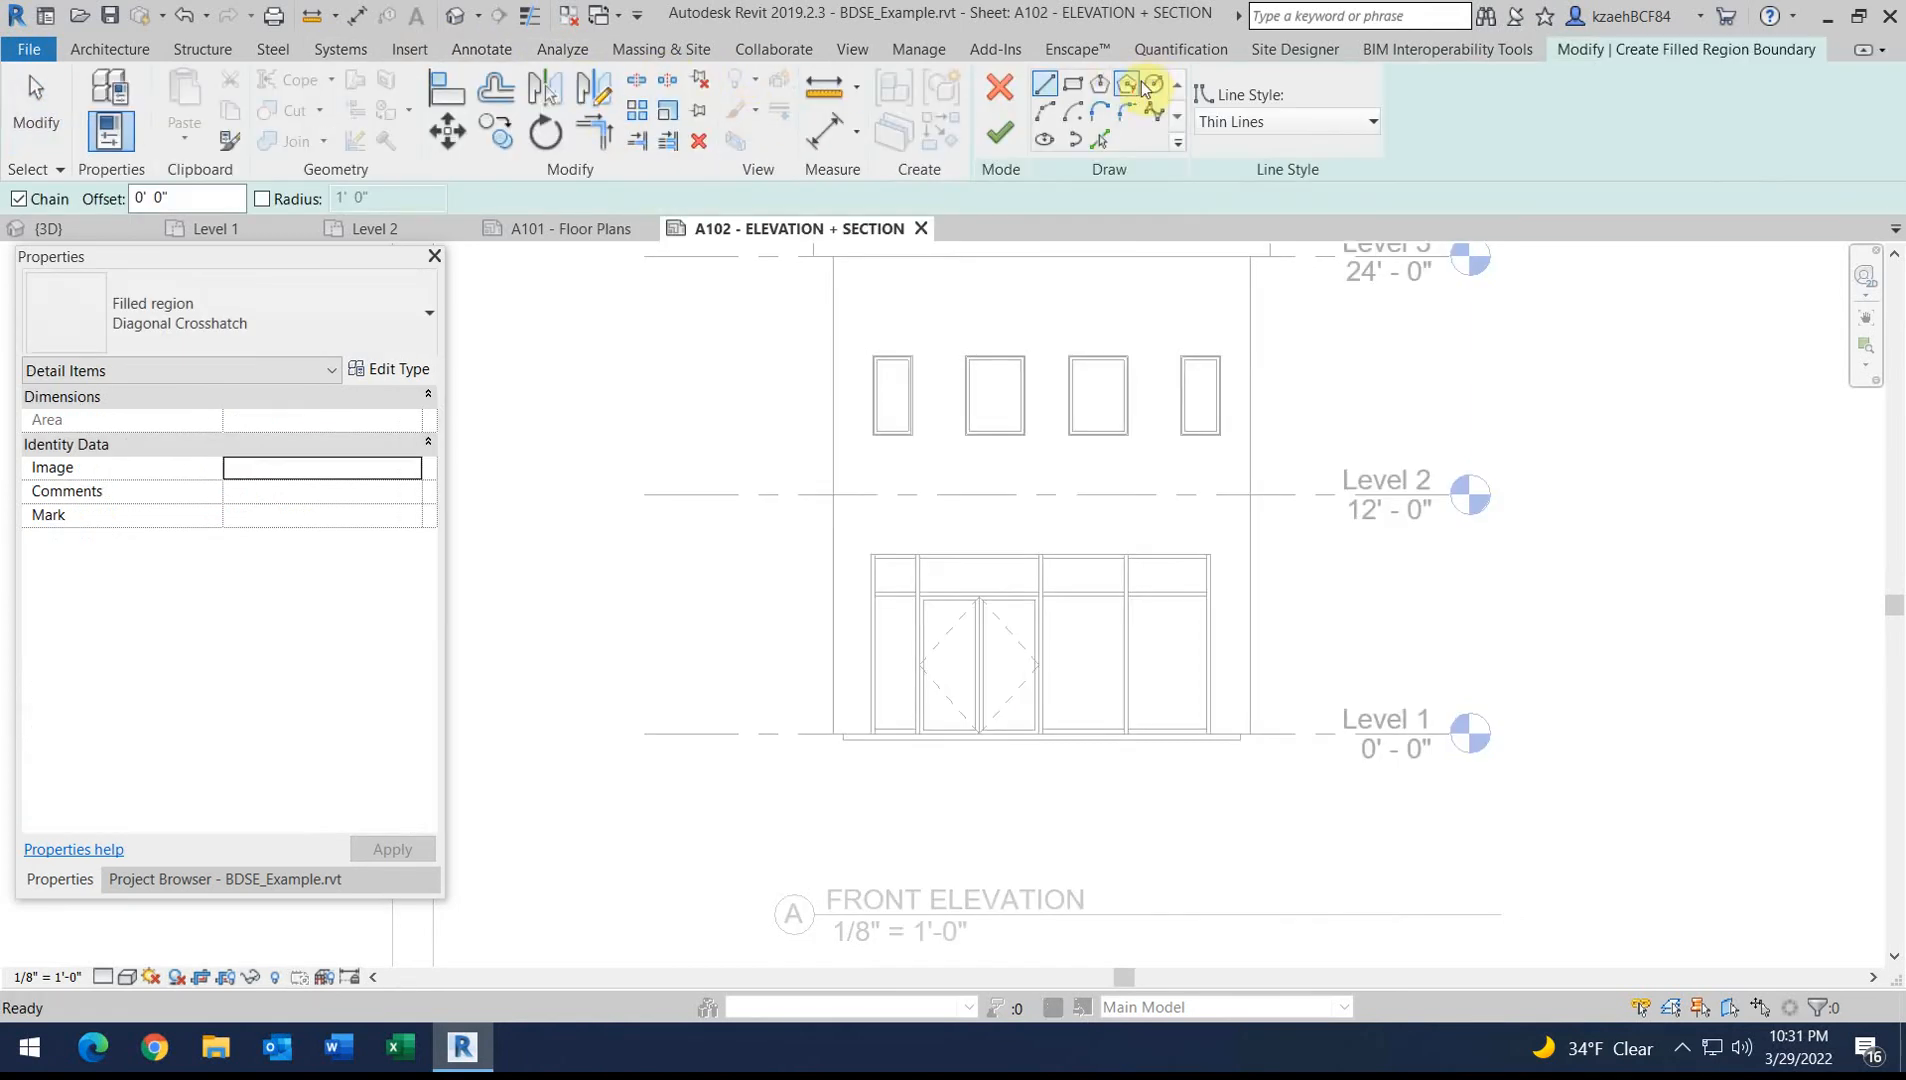
{"action": "left_click", "coordinate": [1155, 86]}
{"action": "left_click", "coordinate": [871, 790]}
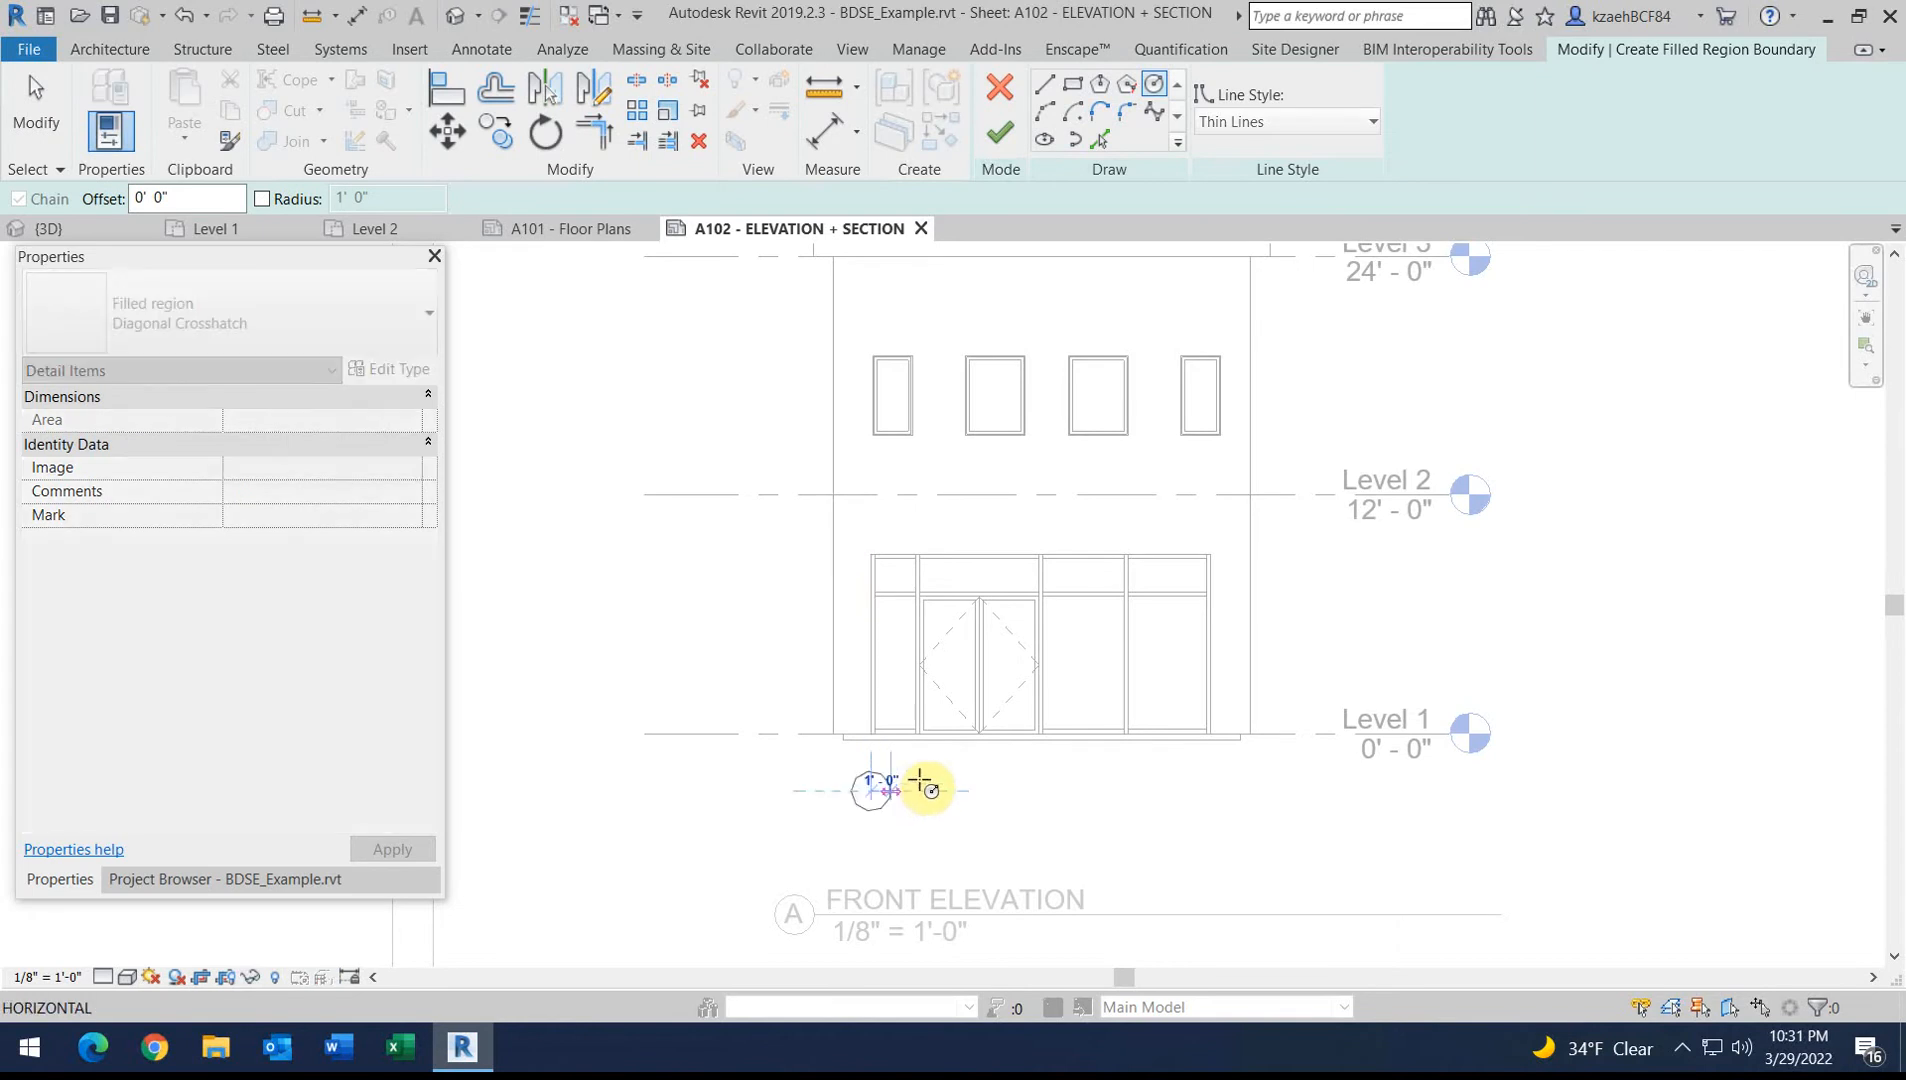
{"action": "scroll", "coordinate": [905, 815], "scroll_direction": "up", "scroll_amount": 2}
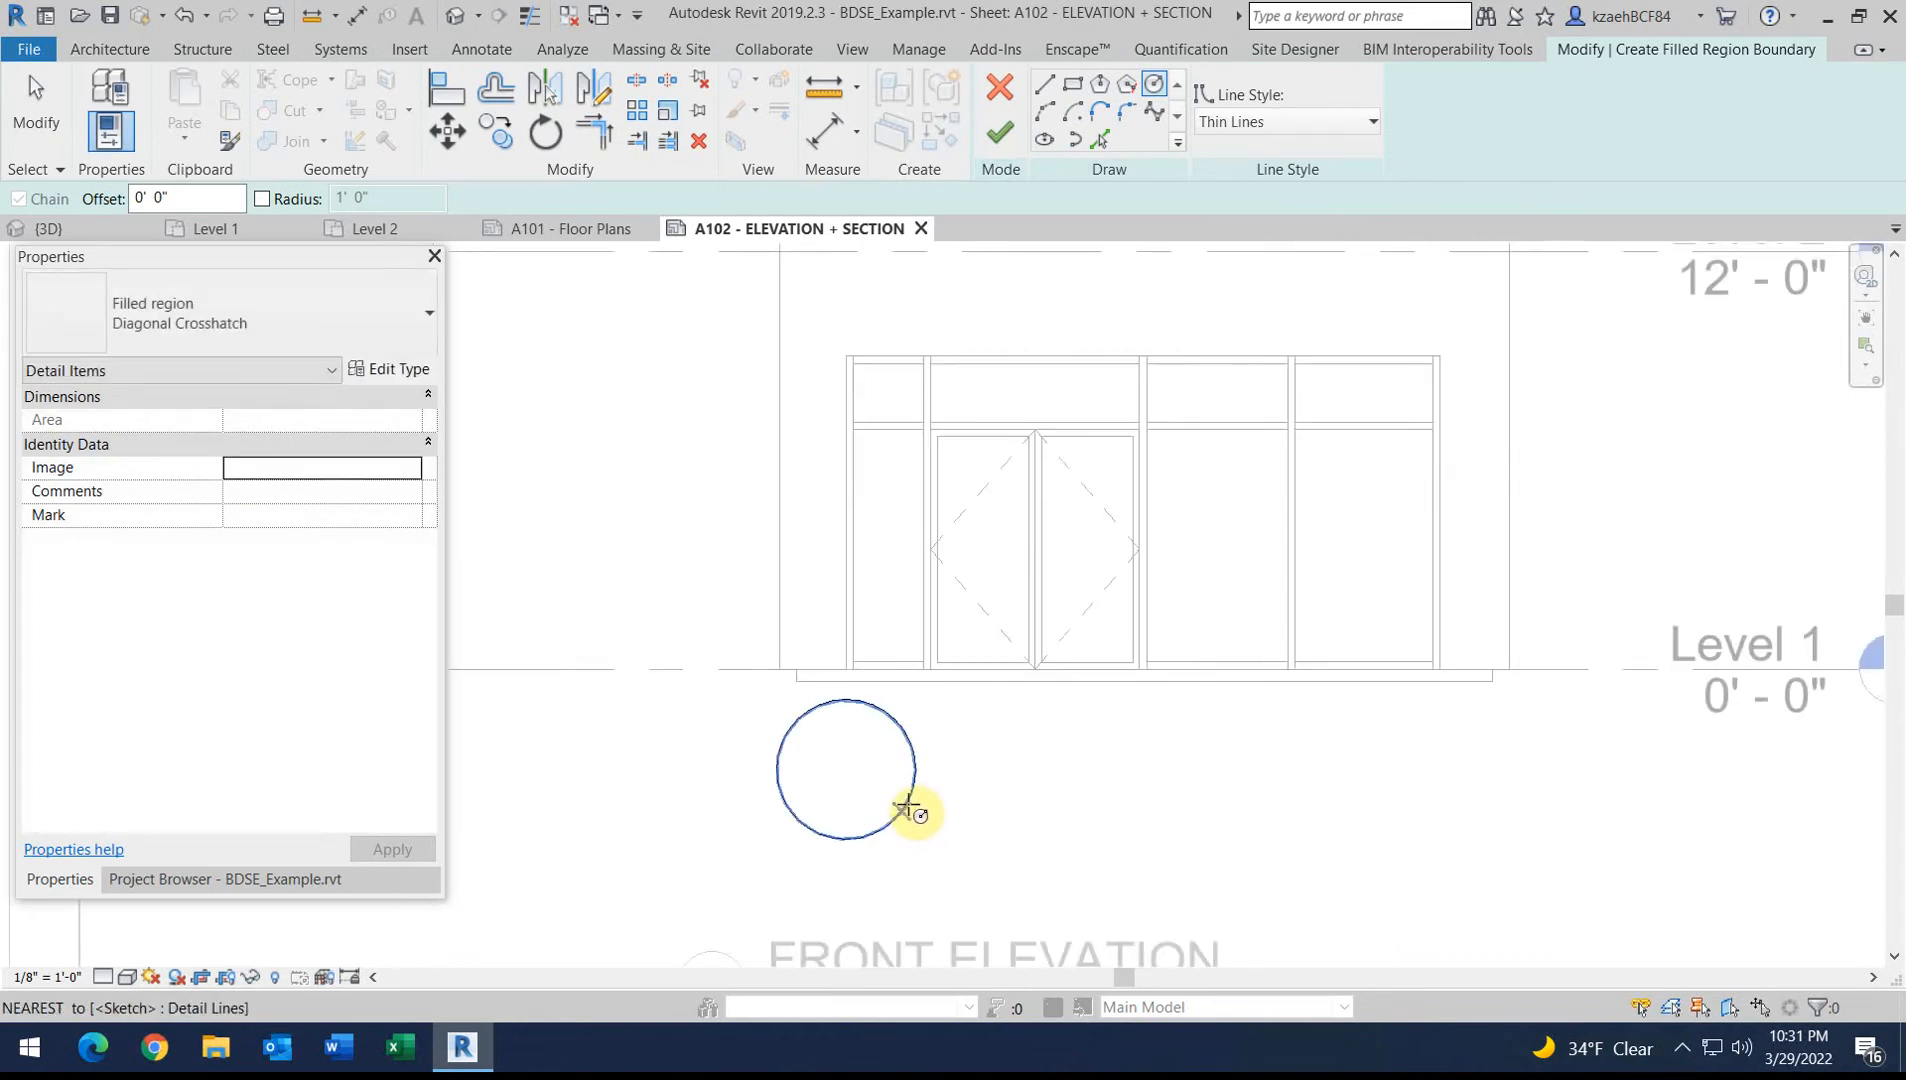
{"action": "key", "text": "Escape"}
{"action": "left_click_drag", "start_coordinate": [894, 822], "coordinate": [894, 790]}
{"action": "left_click", "coordinate": [1000, 132]}
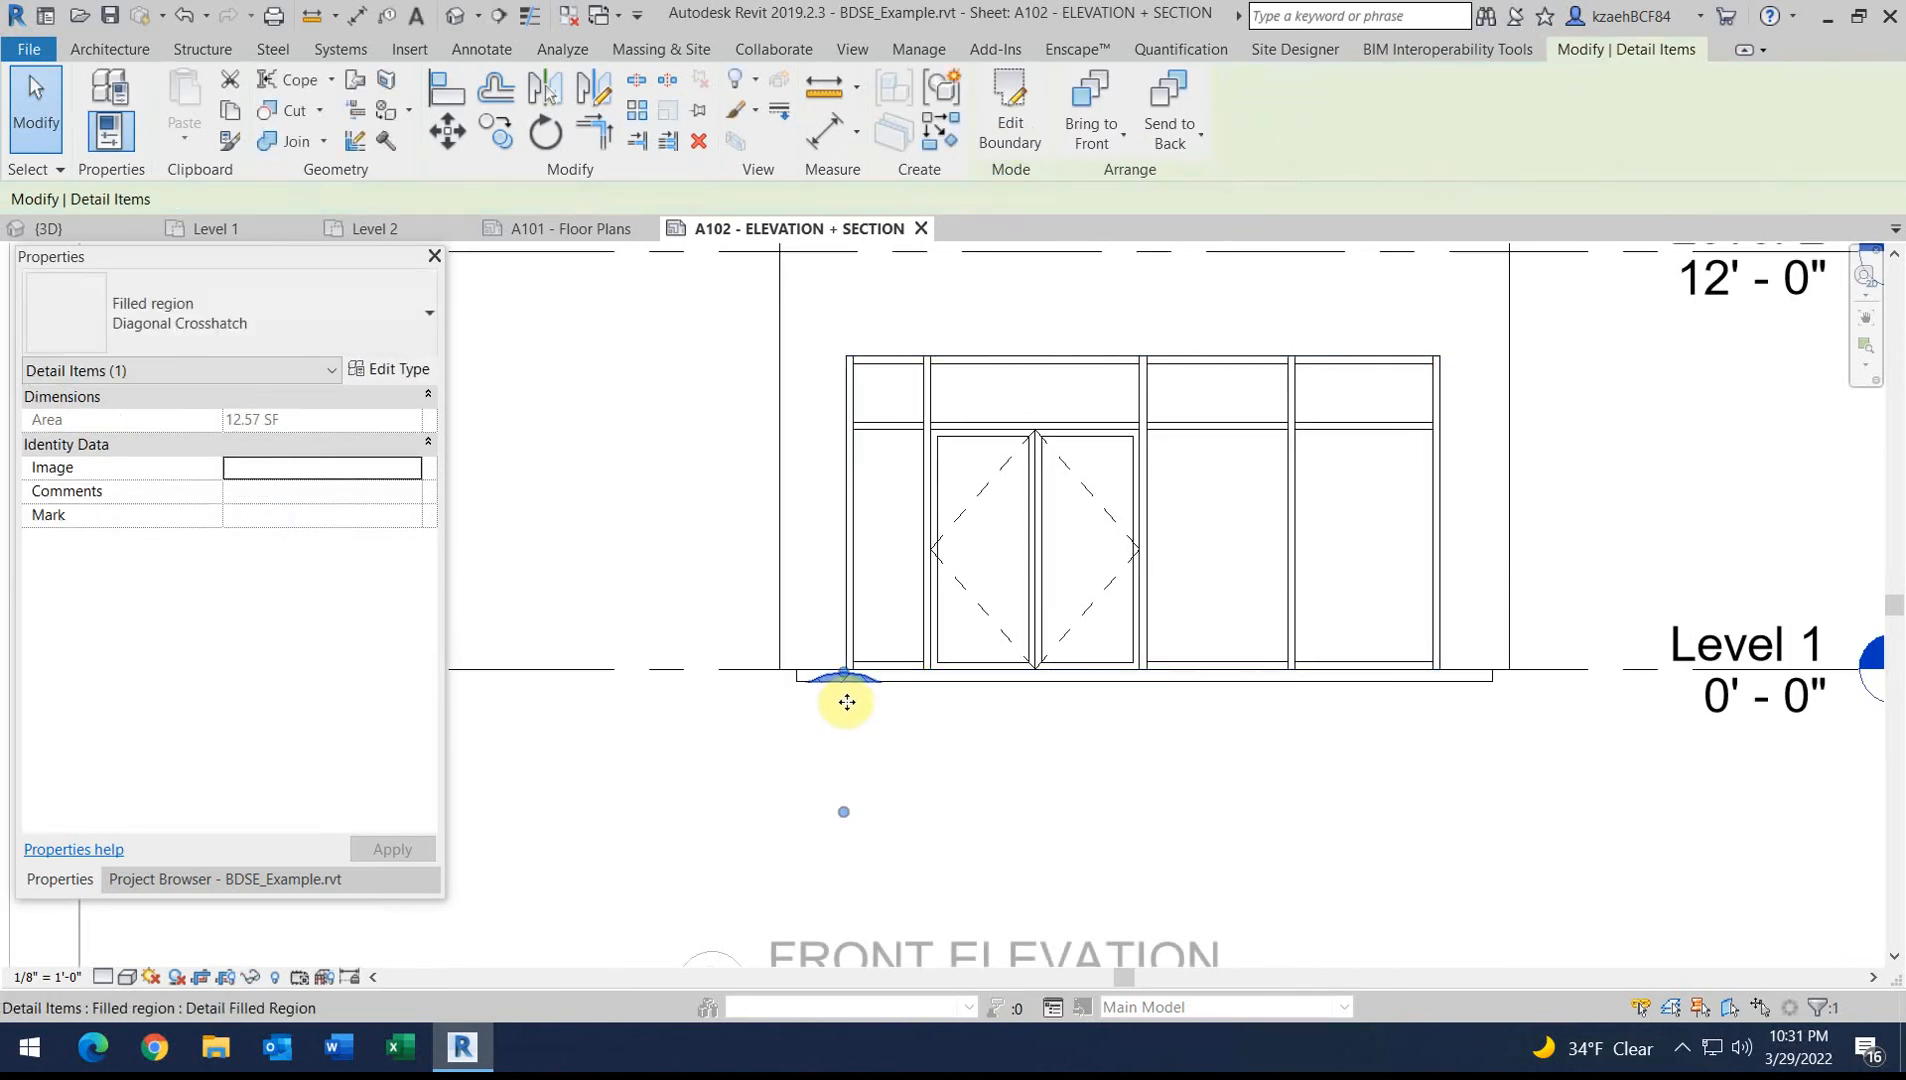
Show the front elevation's crop region and extend its lower edge below the circular filled region
{"action": "scroll", "coordinate": [930, 705], "scroll_direction": "down", "scroll_amount": 3}
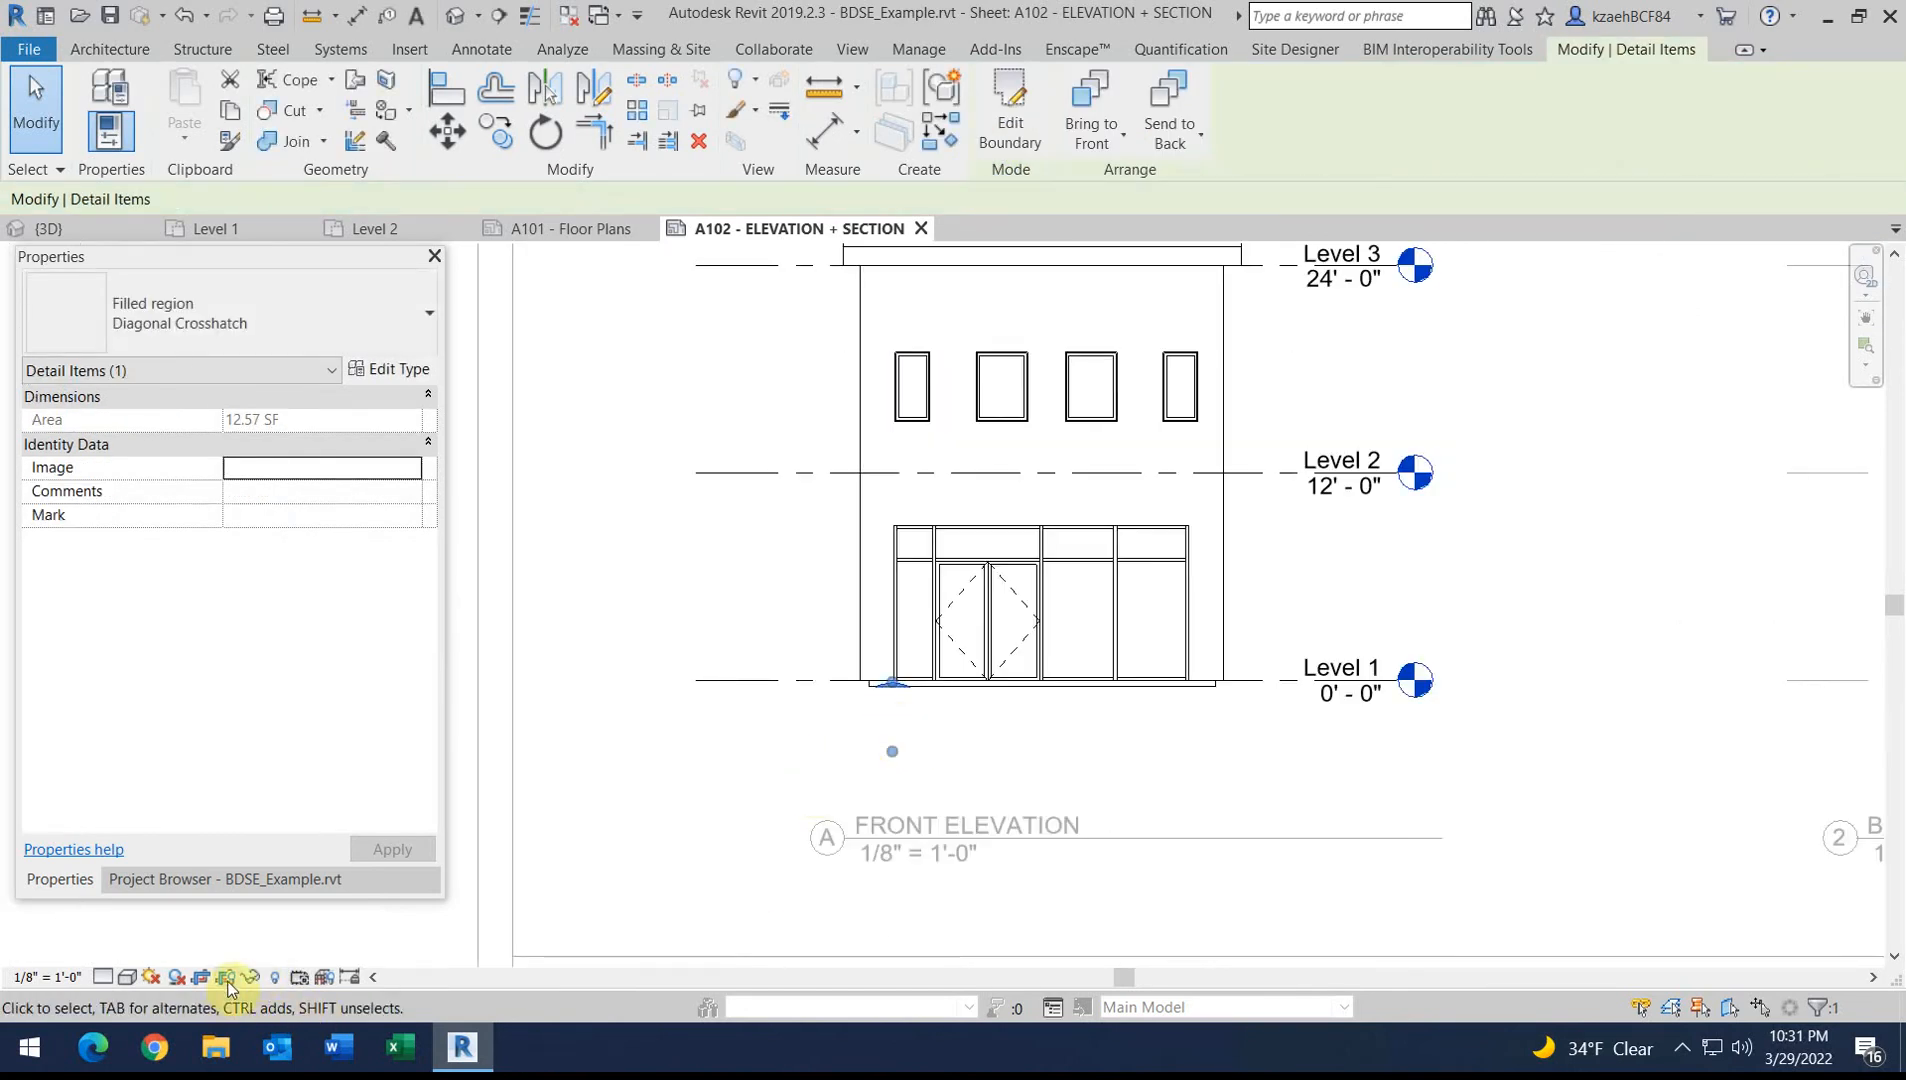
{"action": "left_click", "coordinate": [1033, 757]}
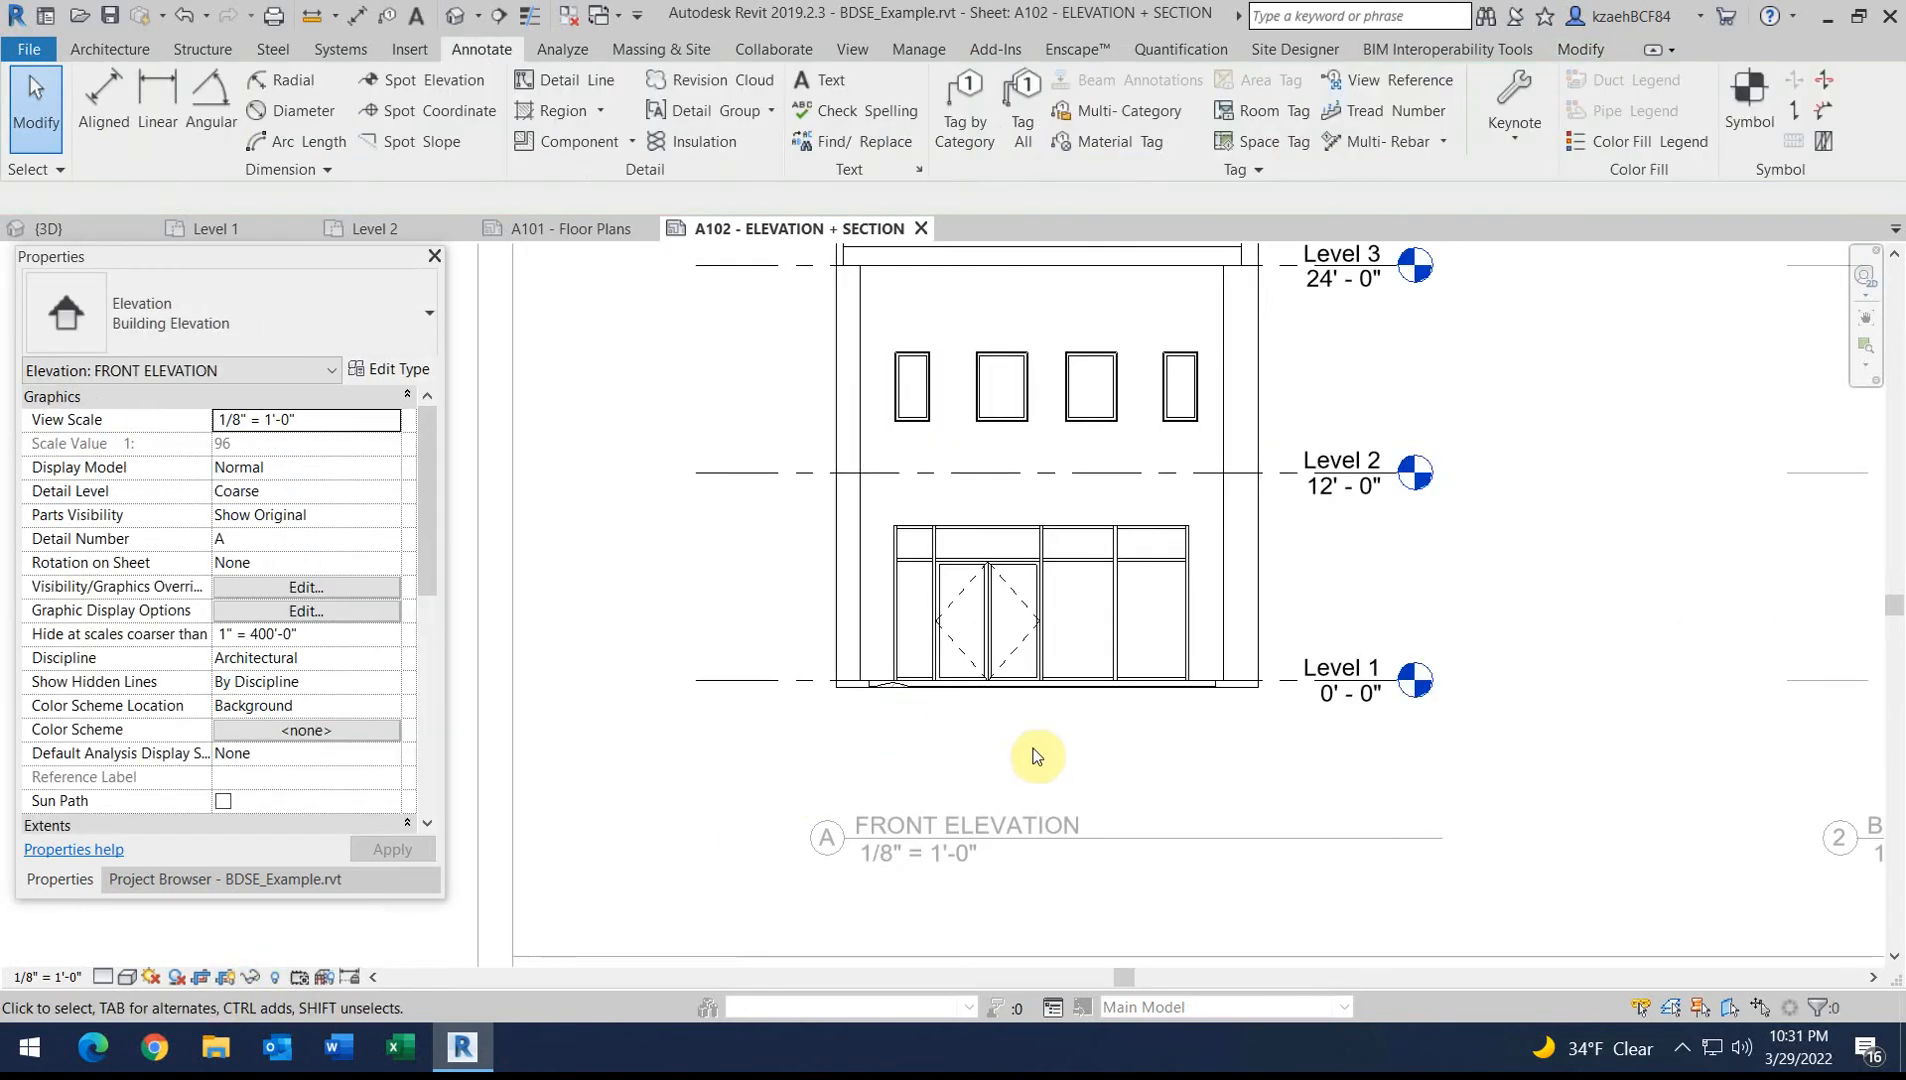
{"action": "left_click", "coordinate": [956, 692]}
{"action": "left_click_drag", "start_coordinate": [1047, 687], "coordinate": [1044, 784]}
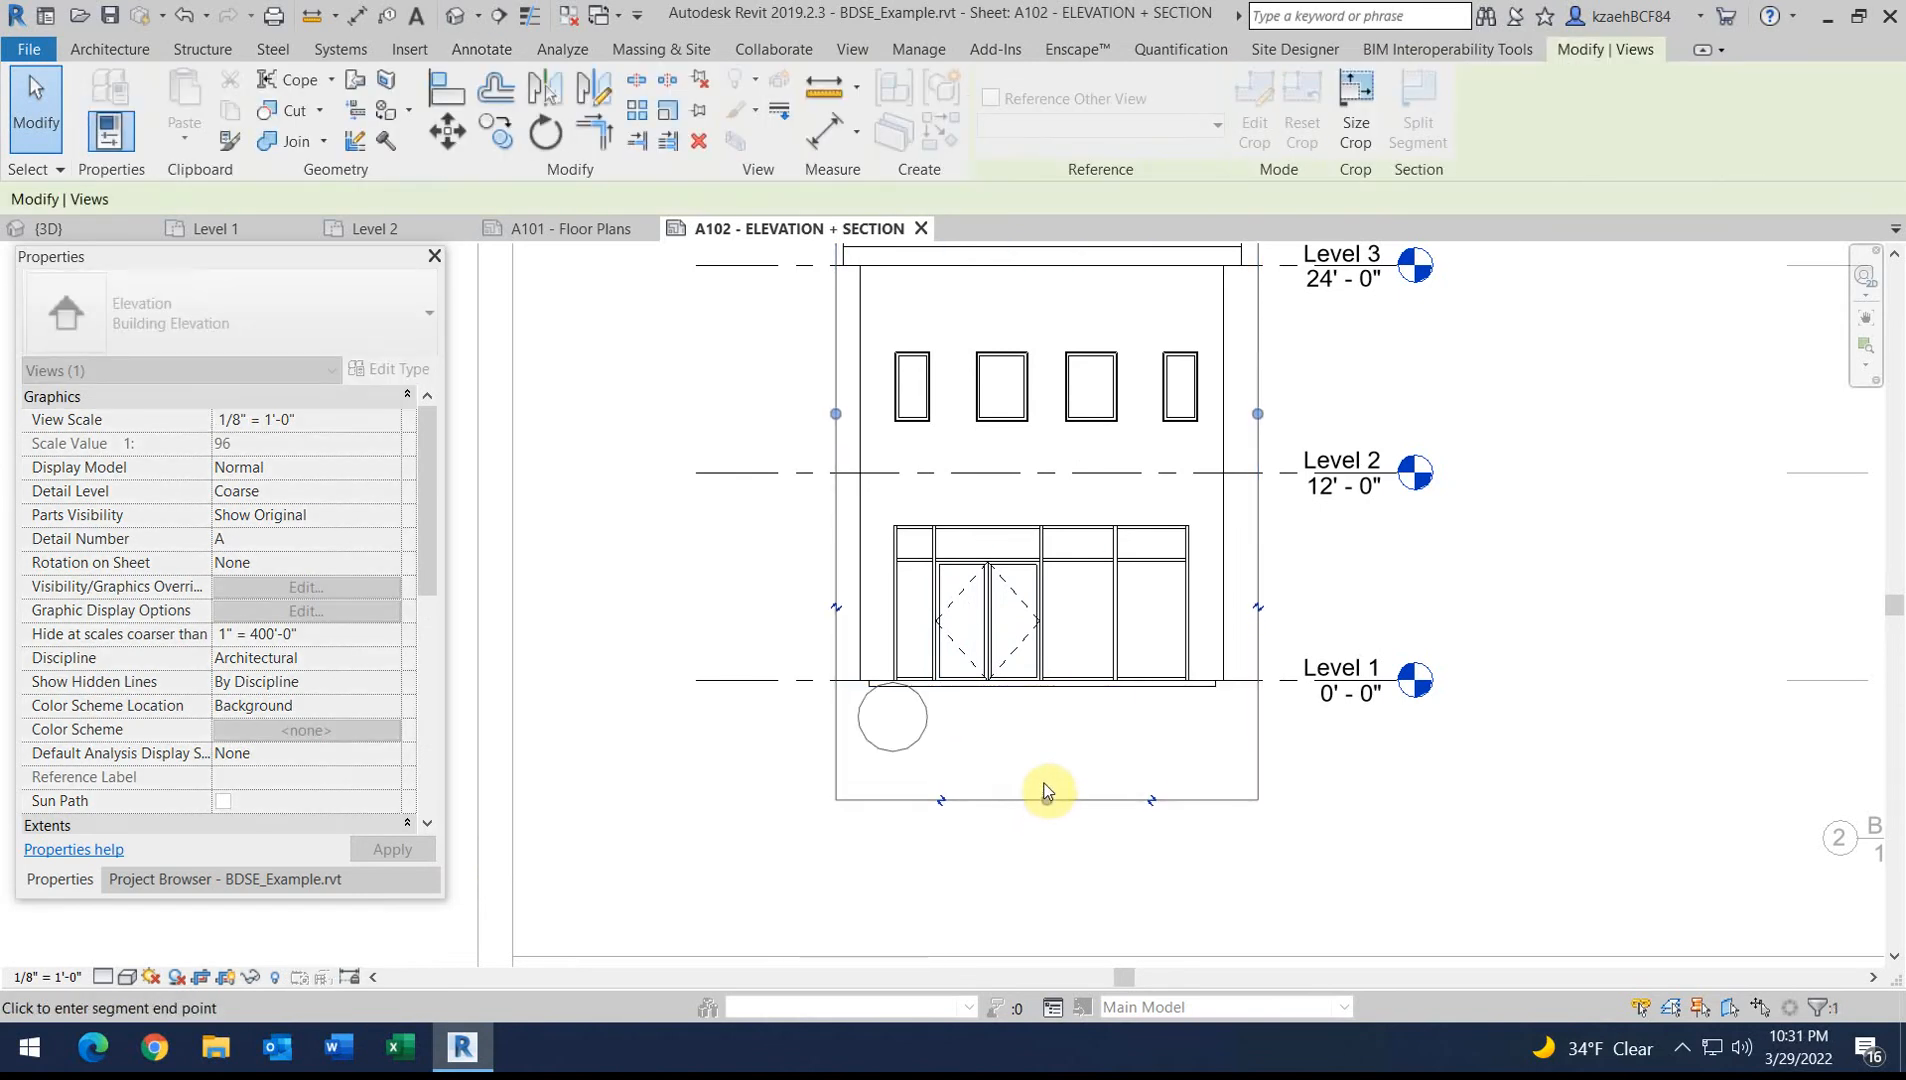
{"action": "key", "text": "Escape"}
Copy the circular filled region to the right under the building base, roughly one diameter over
{"action": "scroll", "coordinate": [850, 731], "scroll_direction": "up", "scroll_amount": 4}
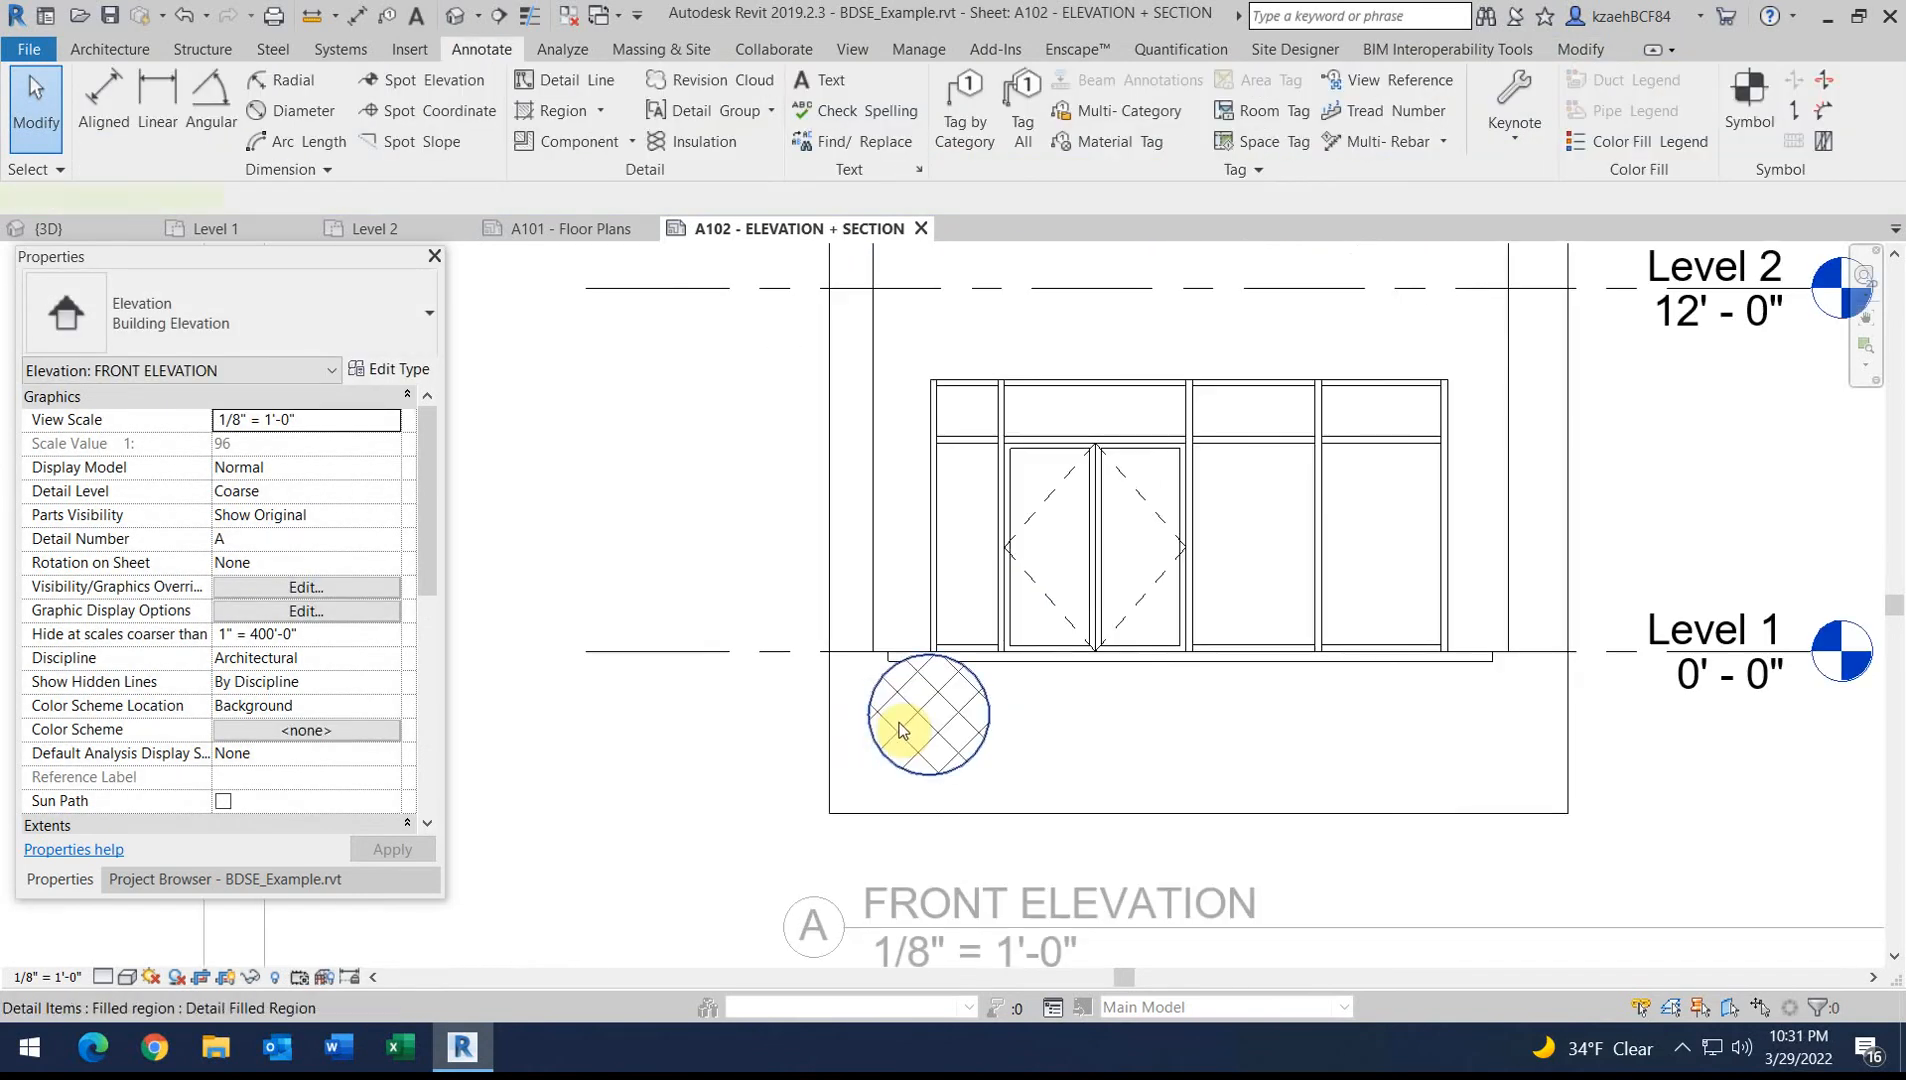
{"action": "left_click", "coordinate": [911, 688]}
{"action": "key", "text": "c"}
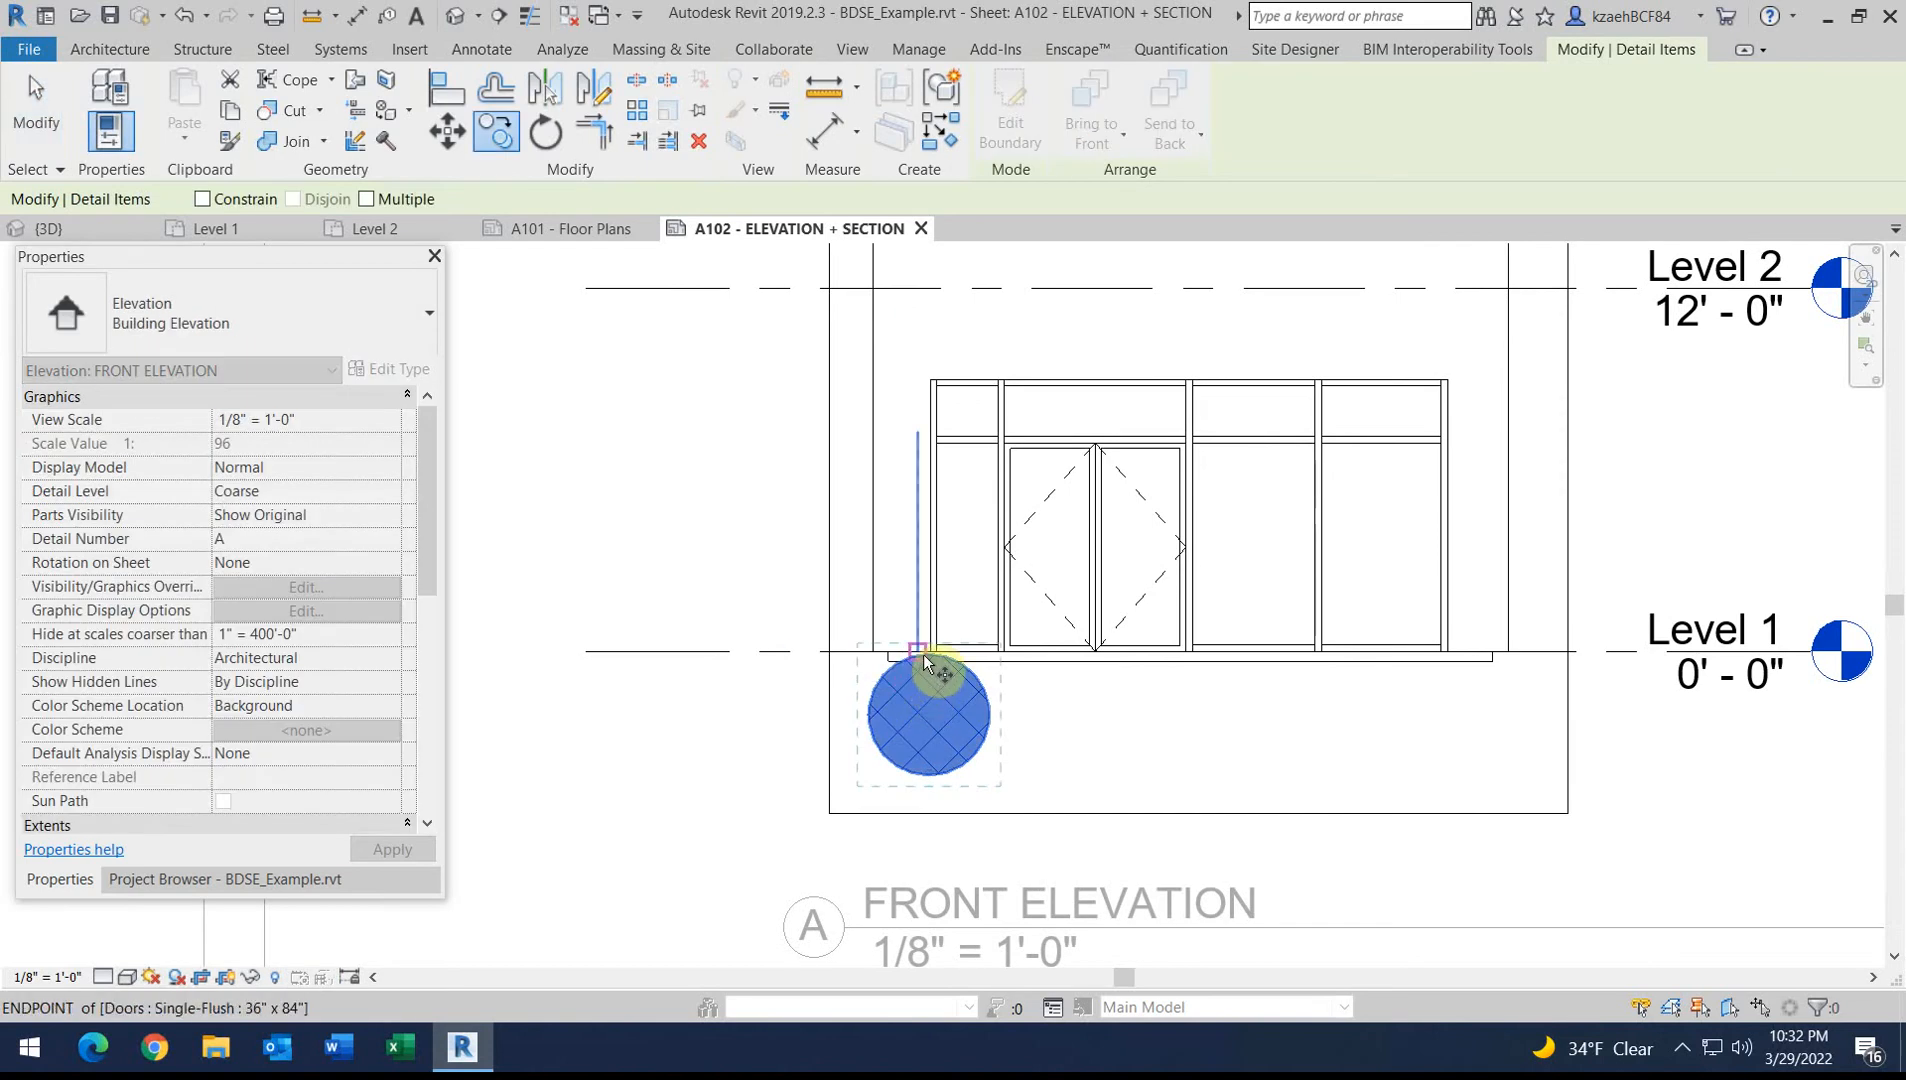
{"action": "left_click", "coordinate": [935, 660]}
{"action": "left_click", "coordinate": [1047, 654]}
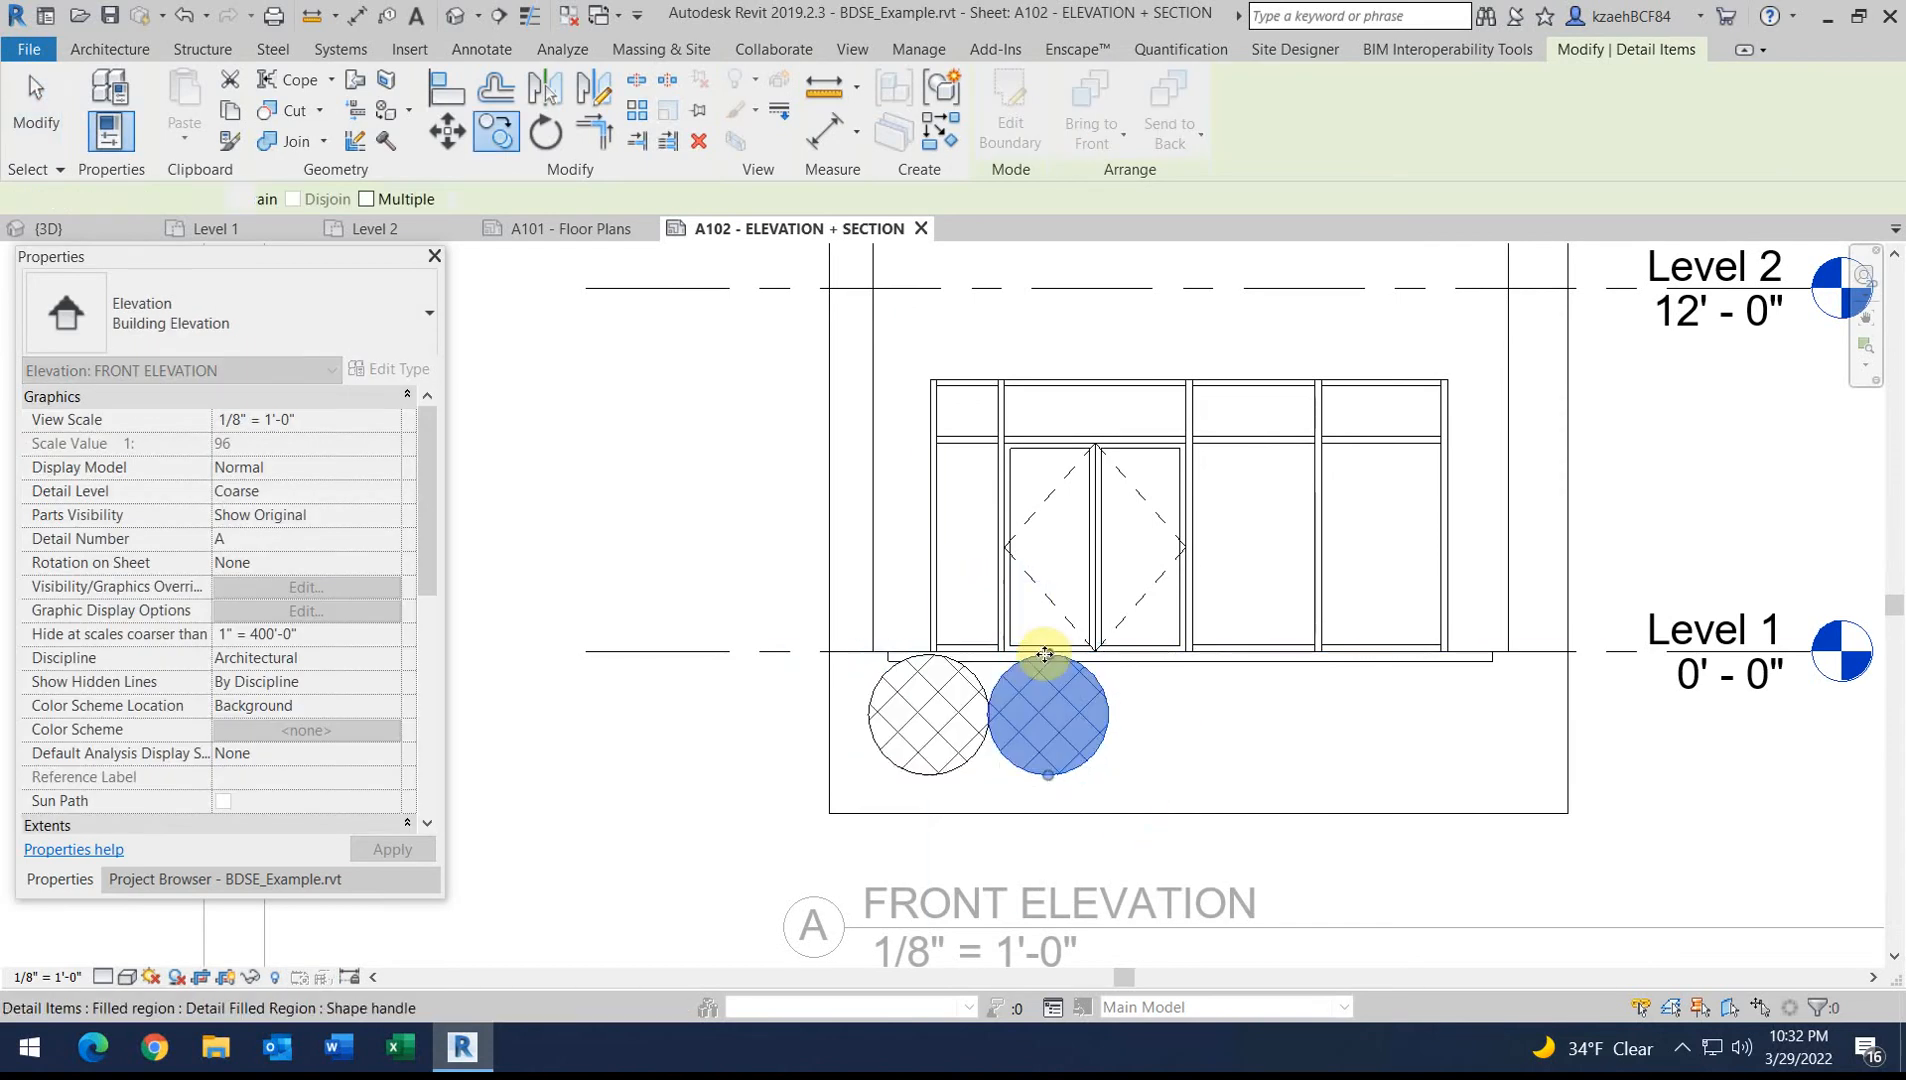
Move the copied circle horizontally so its left edge meets the right edge of the first circle
{"action": "scroll", "coordinate": [988, 740], "scroll_direction": "up", "scroll_amount": 4}
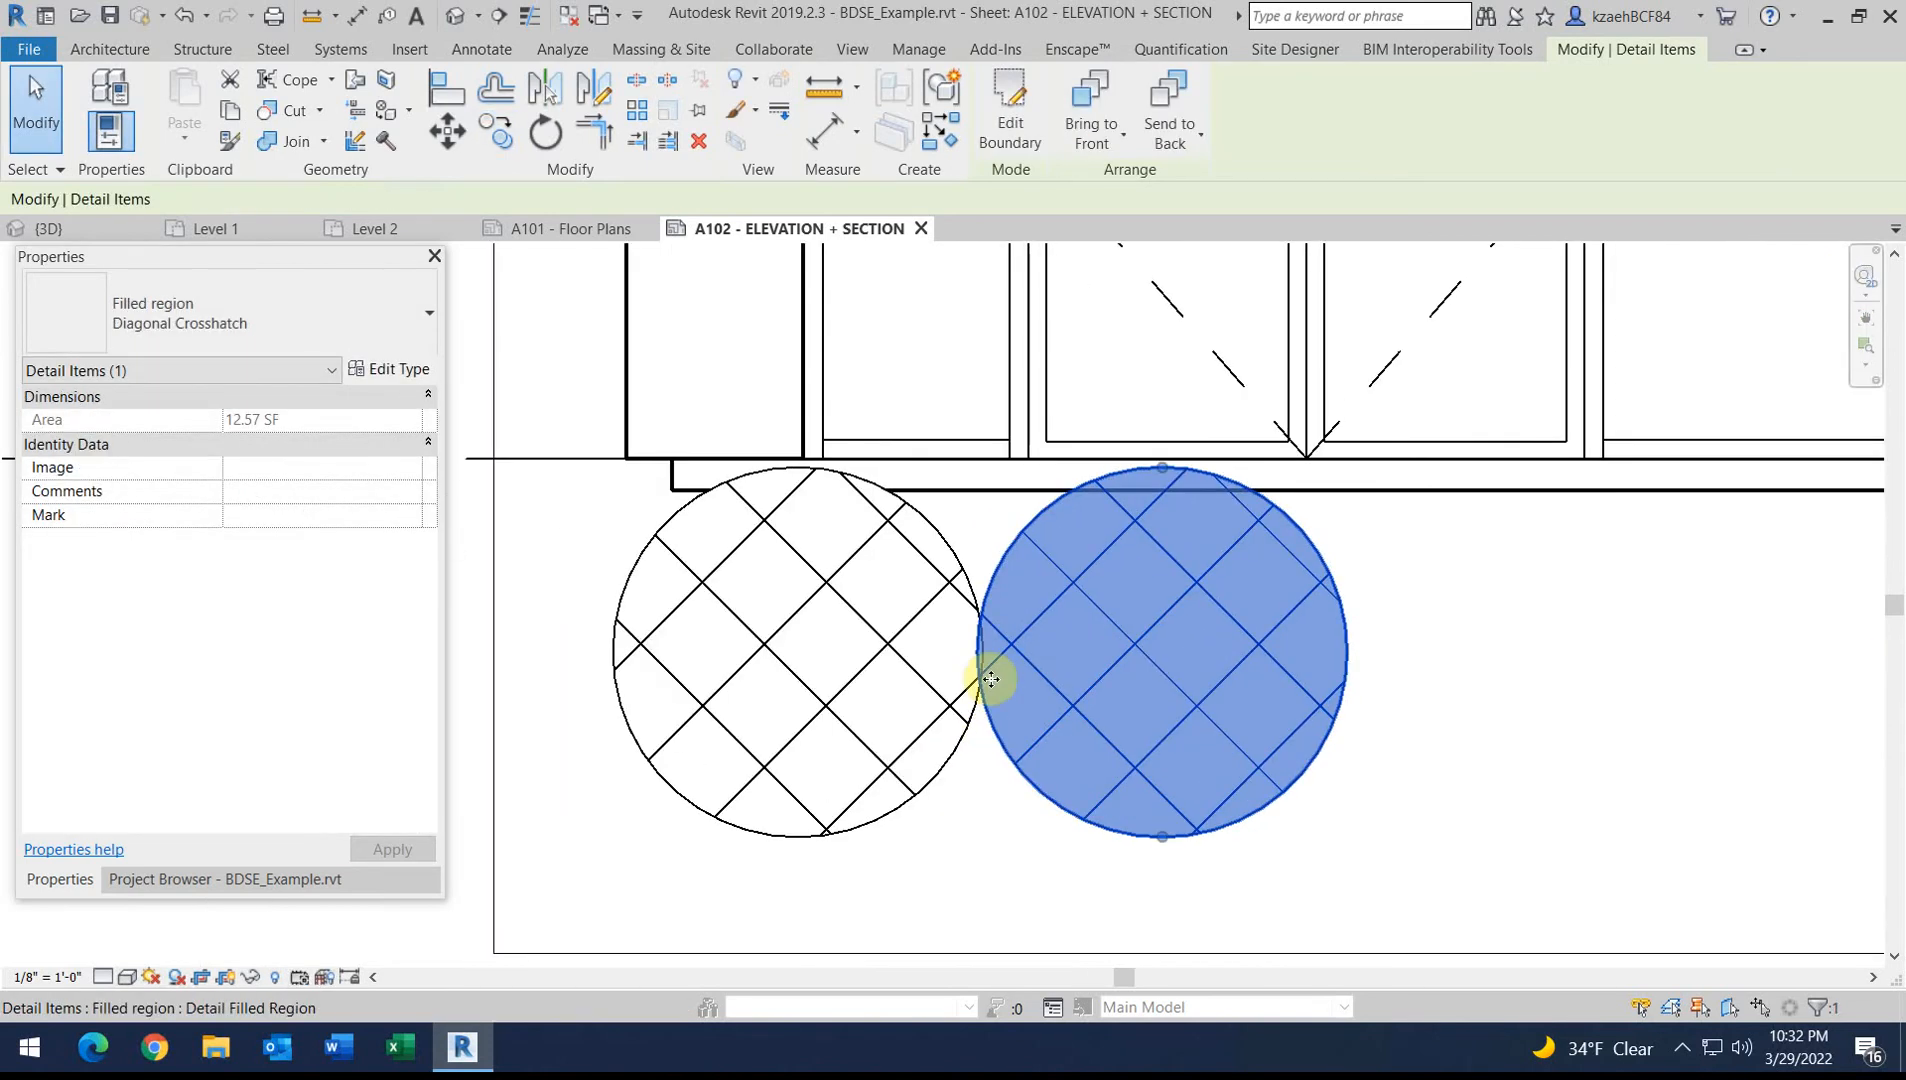
{"action": "key", "text": "m"}
{"action": "key", "text": "v"}
{"action": "left_click", "coordinate": [972, 651]}
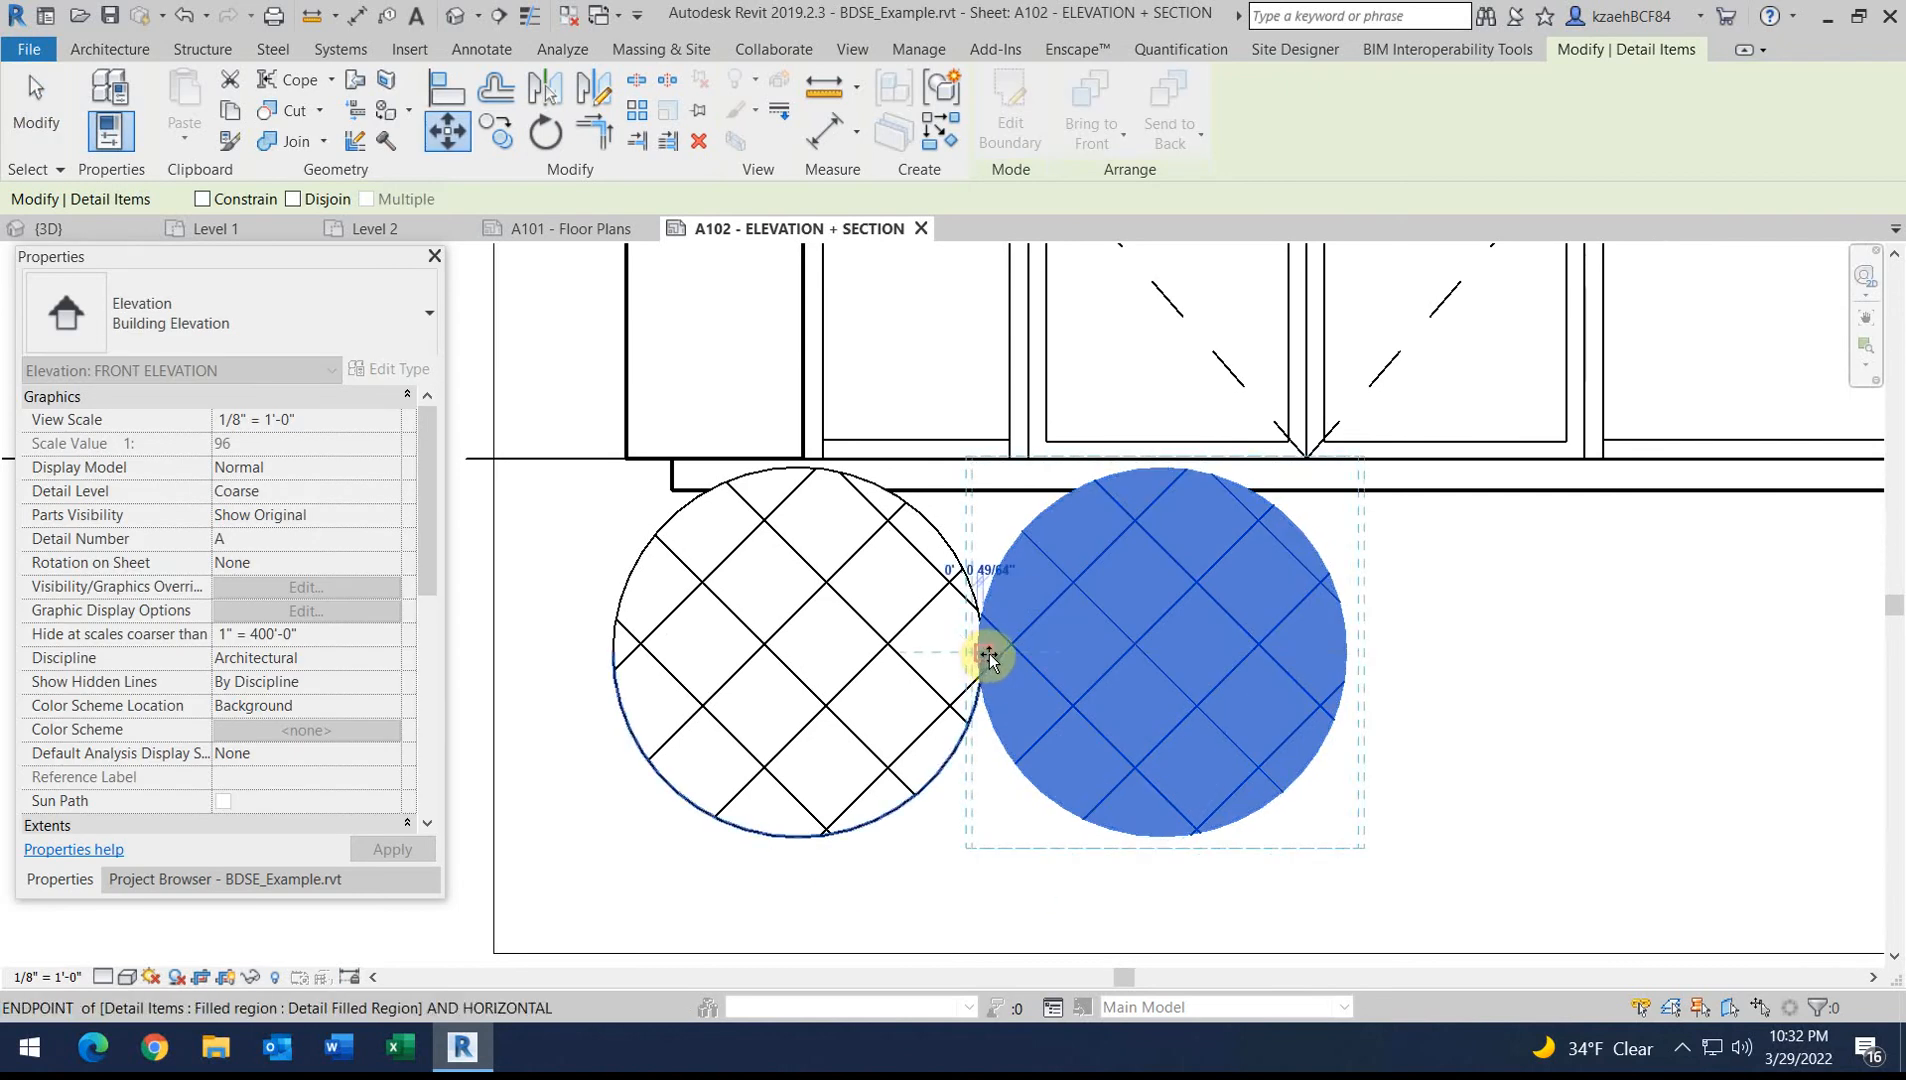
{"action": "left_click", "coordinate": [989, 652]}
Copy the circular region three more times edge to edge, making a row of five circles under the building
{"action": "scroll", "coordinate": [989, 652], "scroll_direction": "down", "scroll_amount": 2}
{"action": "key", "text": "c"}
{"action": "key", "text": "o"}
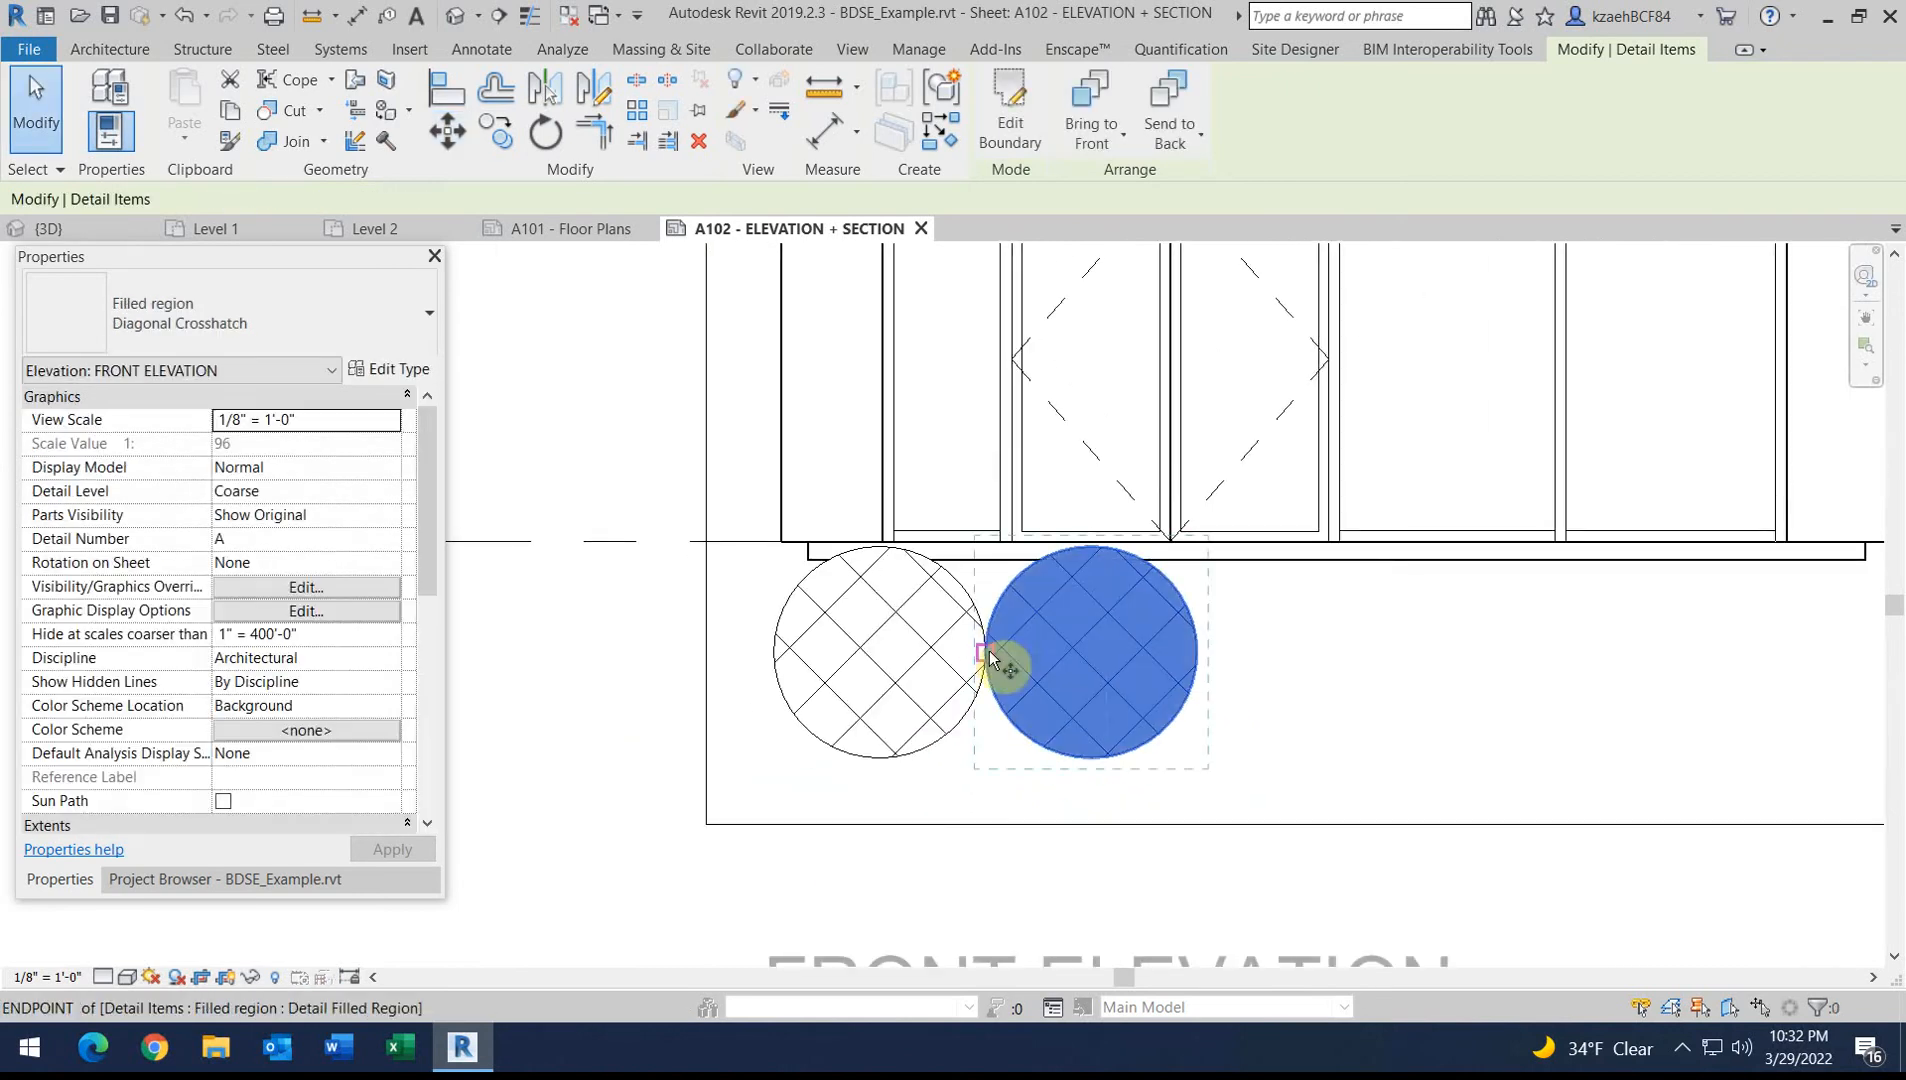
{"action": "left_click", "coordinate": [989, 652]}
{"action": "left_click", "coordinate": [1197, 651]}
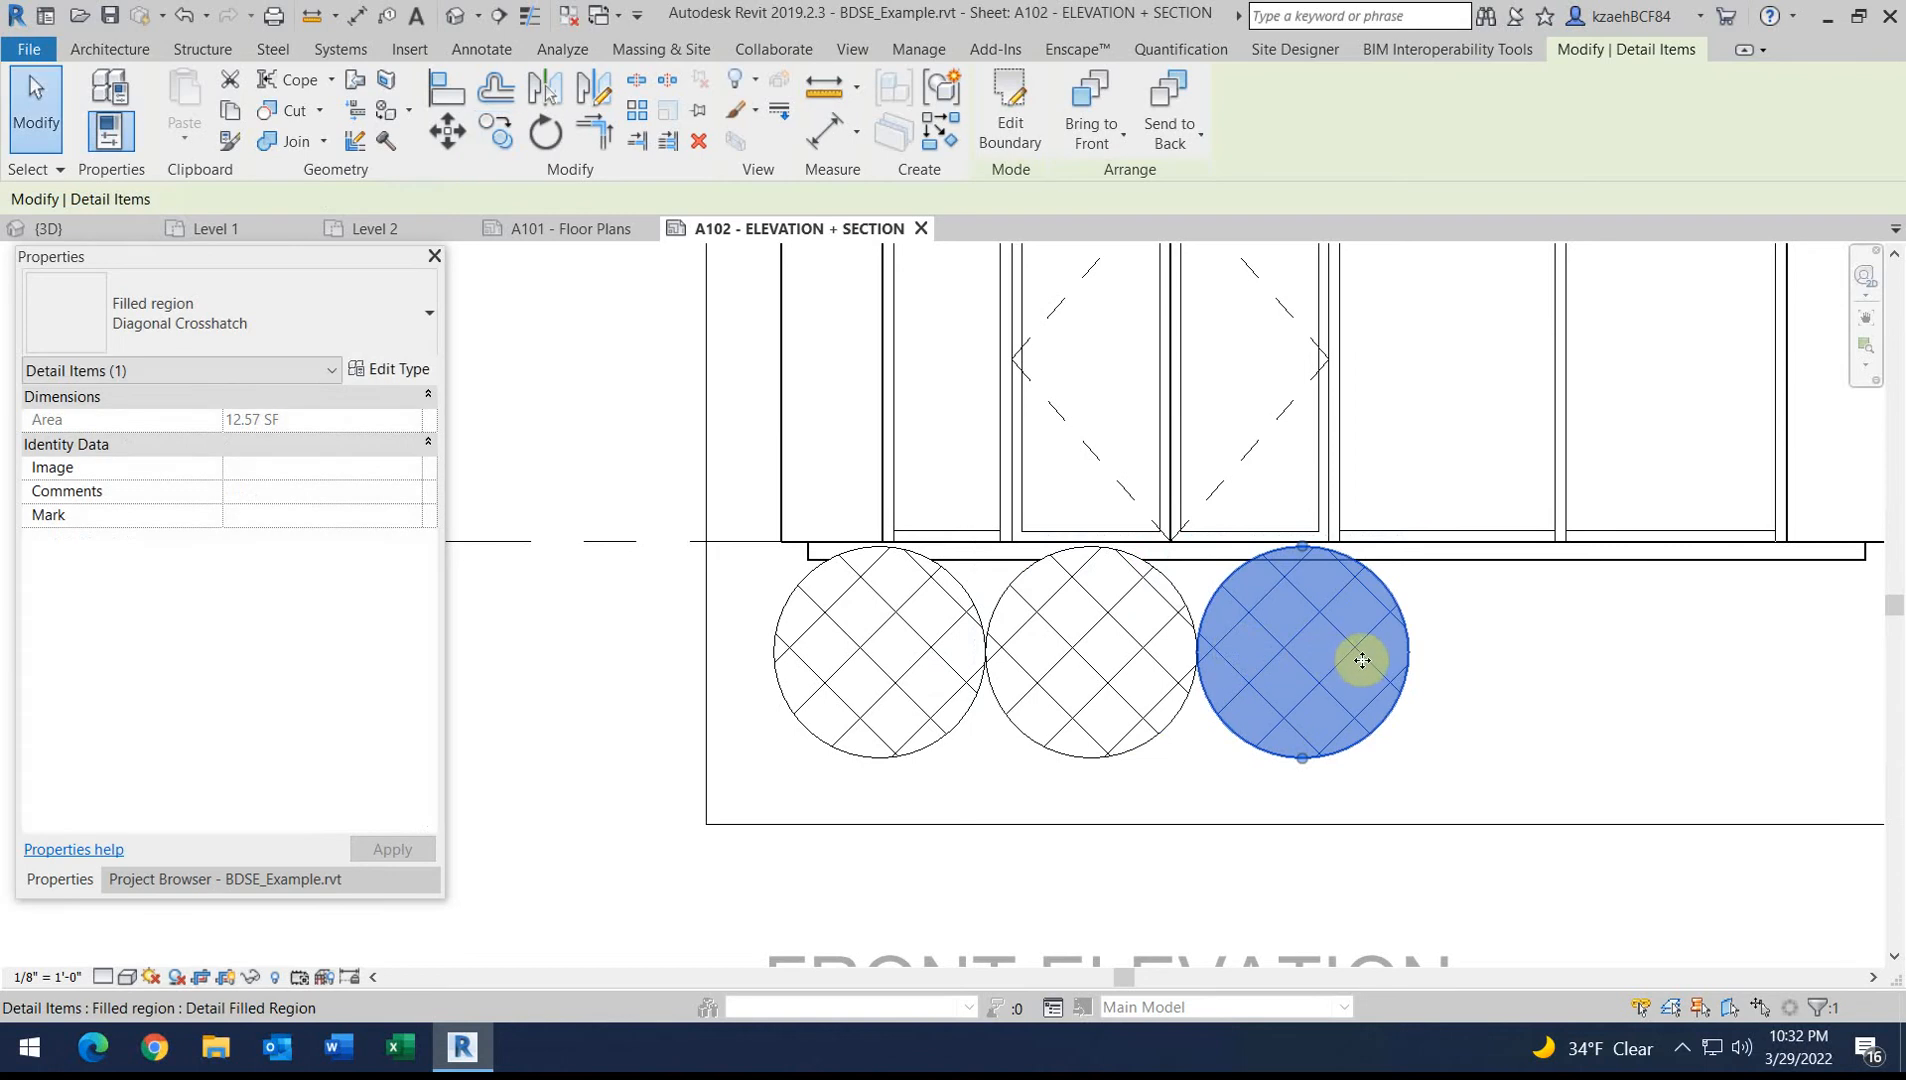
{"action": "key", "text": "o"}
{"action": "left_click", "coordinate": [1220, 656]}
{"action": "left_click", "coordinate": [1413, 658]}
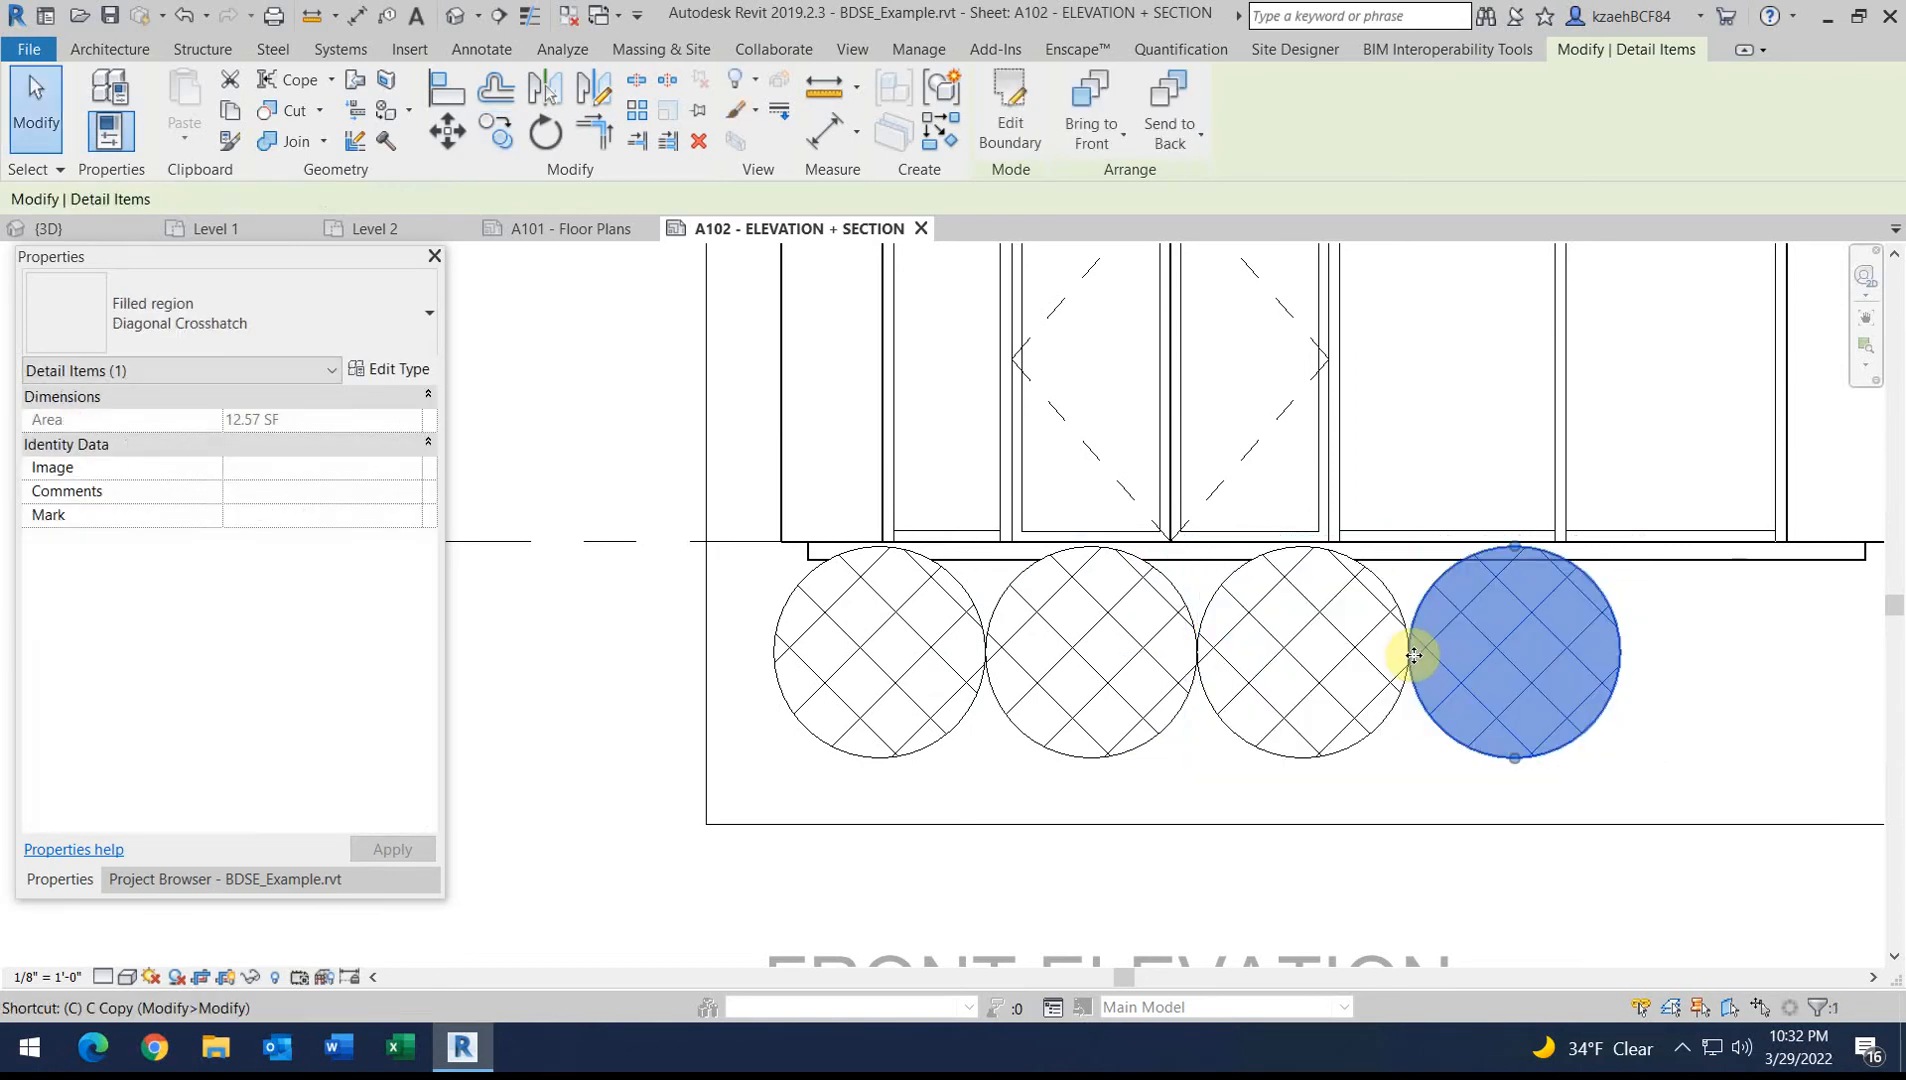
{"action": "key", "text": "c"}
{"action": "left_click", "coordinate": [1411, 655]}
{"action": "left_click", "coordinate": [1620, 657]}
{"action": "scroll", "coordinate": [1618, 658], "scroll_direction": "down", "scroll_amount": 2}
{"action": "scroll", "coordinate": [1617, 657], "scroll_direction": "down", "scroll_amount": 2}
{"action": "key", "text": "Escape"}
{"action": "scroll", "coordinate": [1085, 690], "scroll_direction": "down", "scroll_amount": 2}
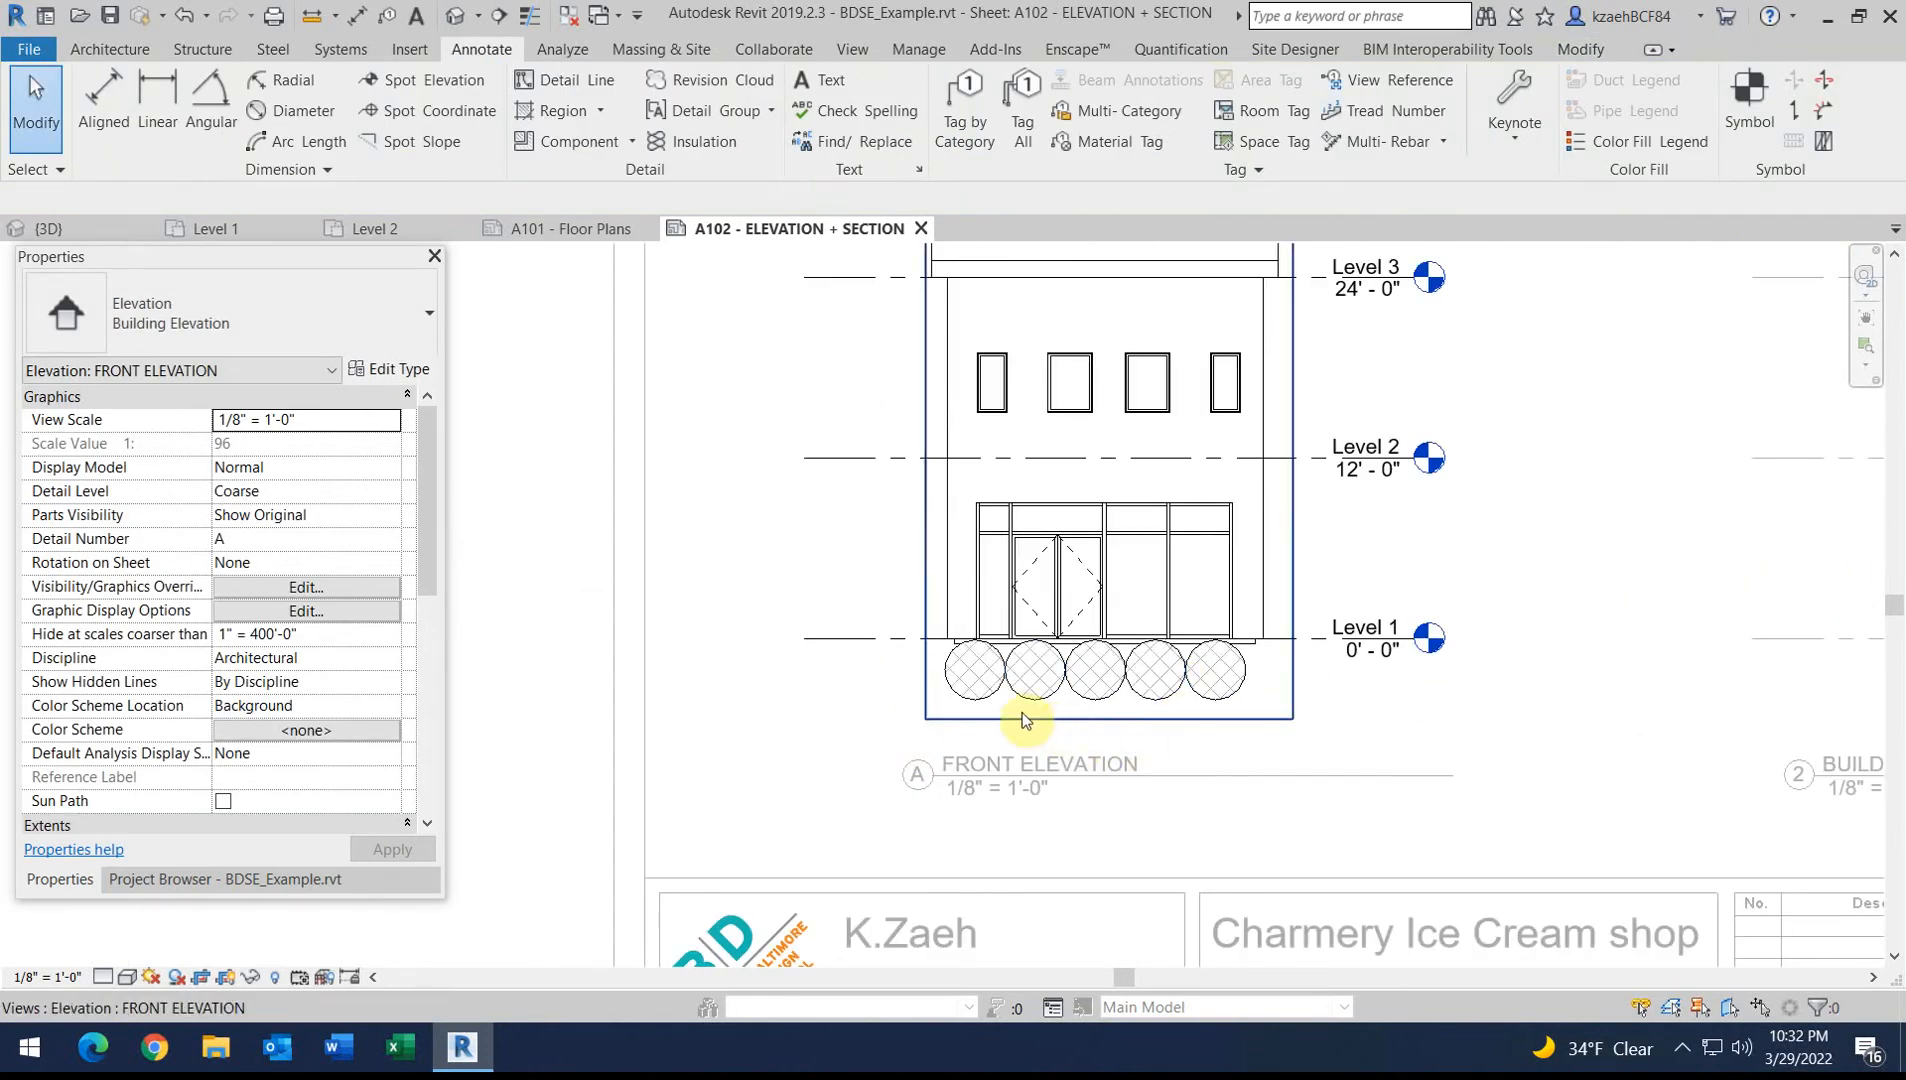
Start a new filled region and sketch a wavy spline across the row of circles, running past both sides of the crop region
{"action": "scroll", "coordinate": [1000, 700], "scroll_direction": "up", "scroll_amount": 2}
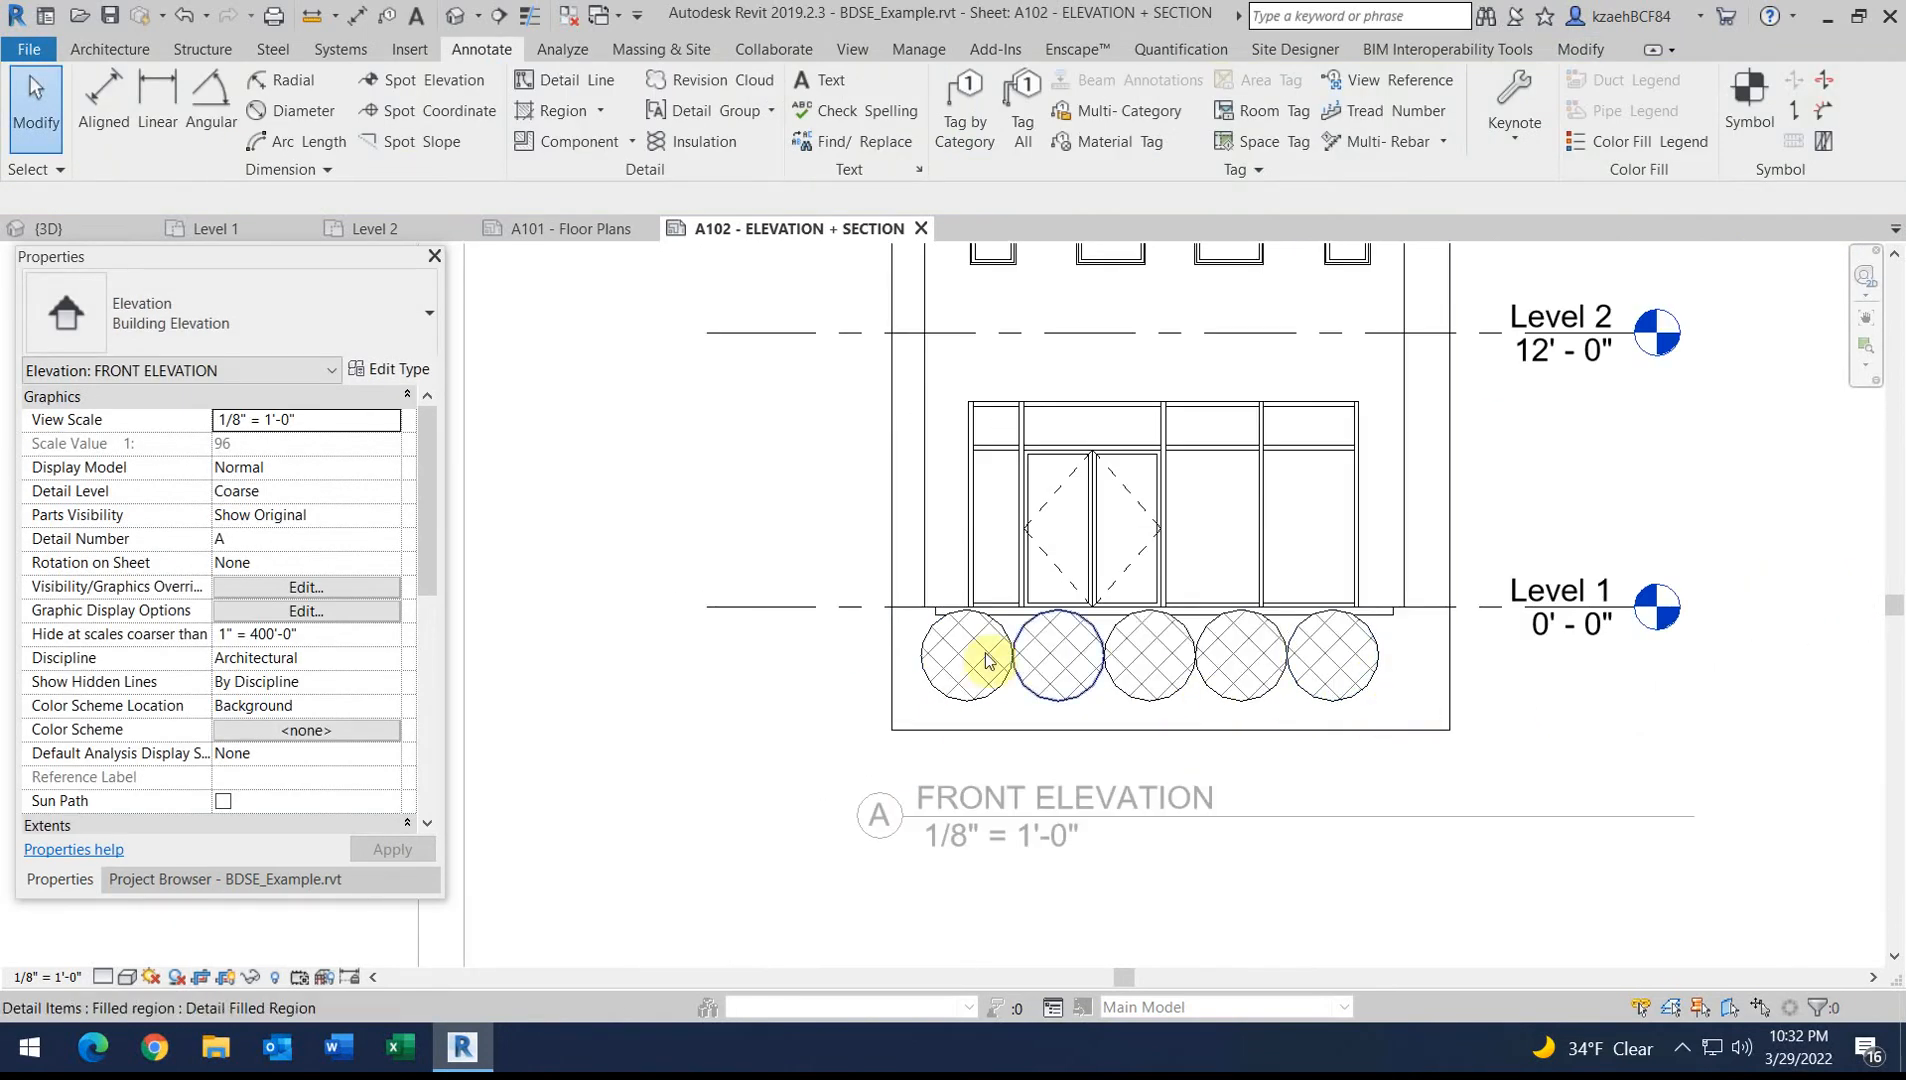
{"action": "scroll", "coordinate": [1013, 668], "scroll_direction": "down", "scroll_amount": 2}
{"action": "scroll", "coordinate": [991, 698], "scroll_direction": "up", "scroll_amount": 2}
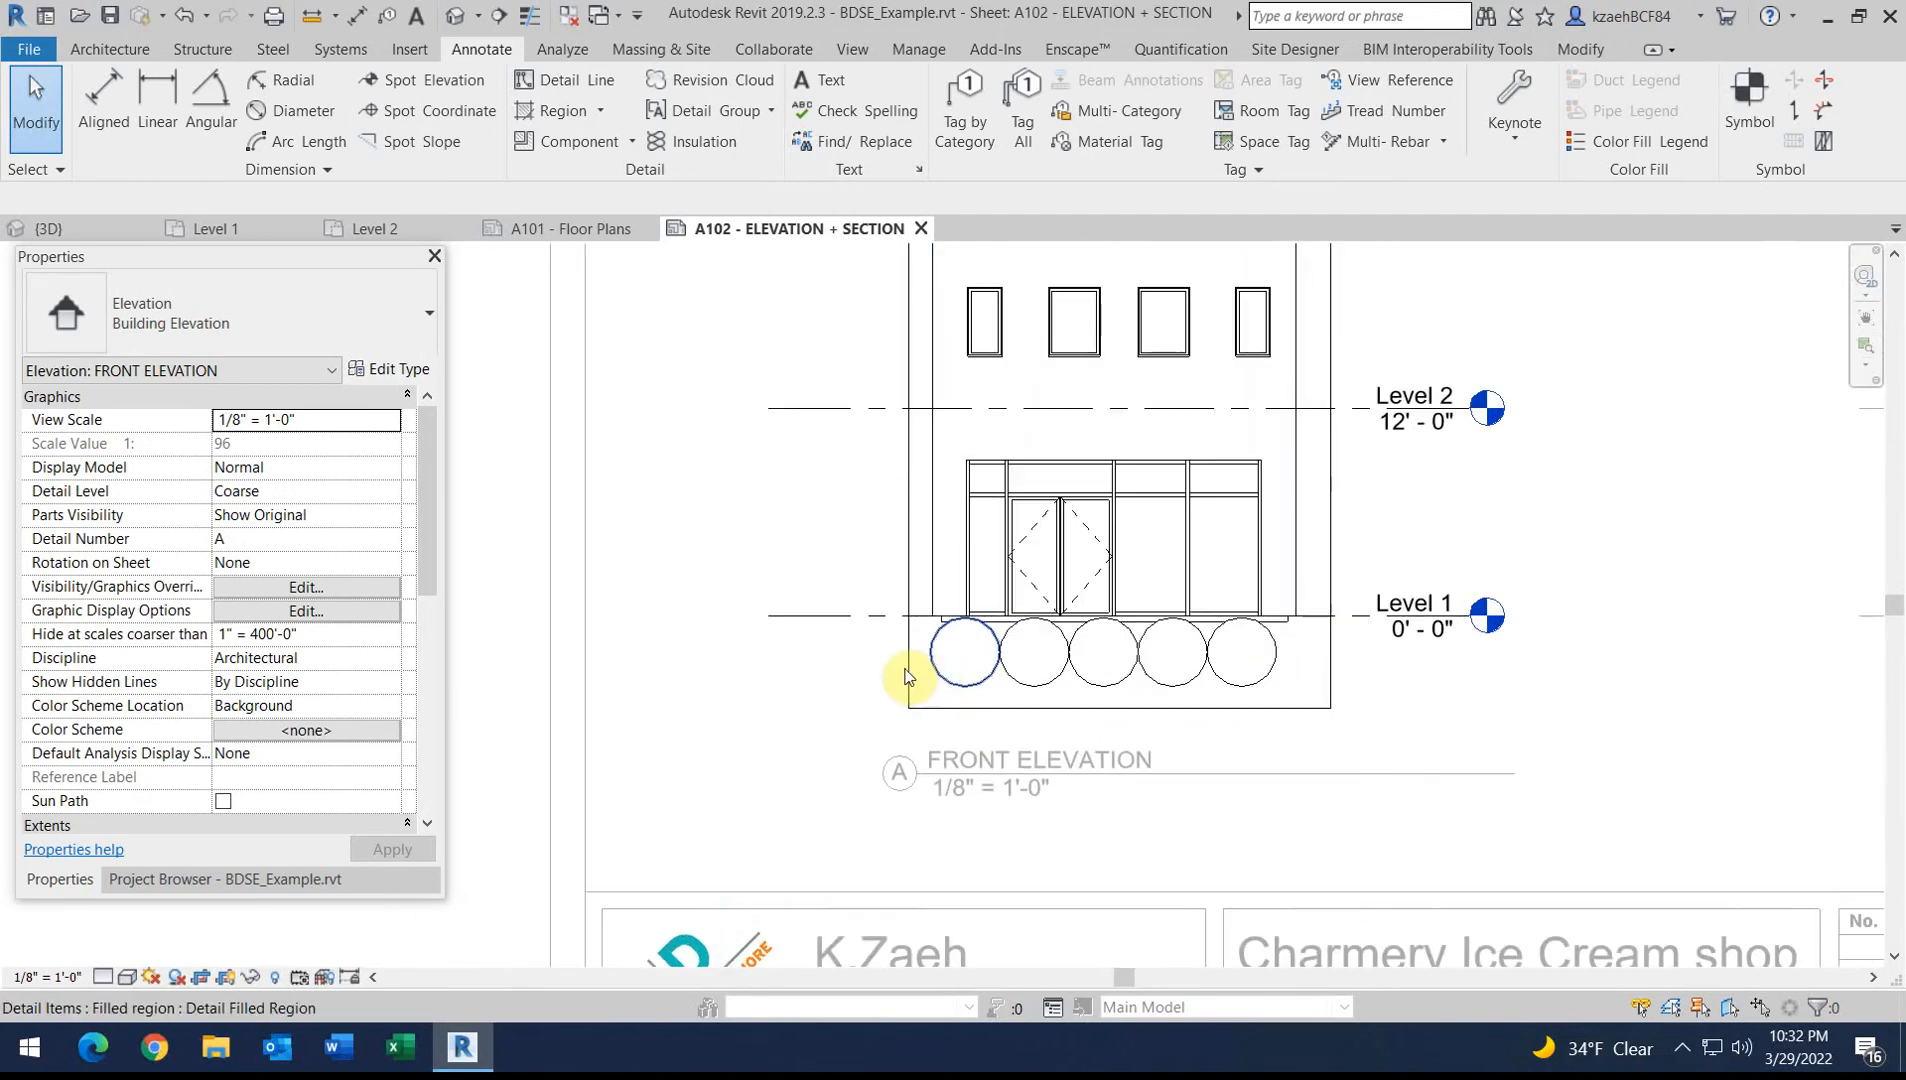
{"action": "scroll", "coordinate": [905, 677], "scroll_direction": "up", "scroll_amount": 1}
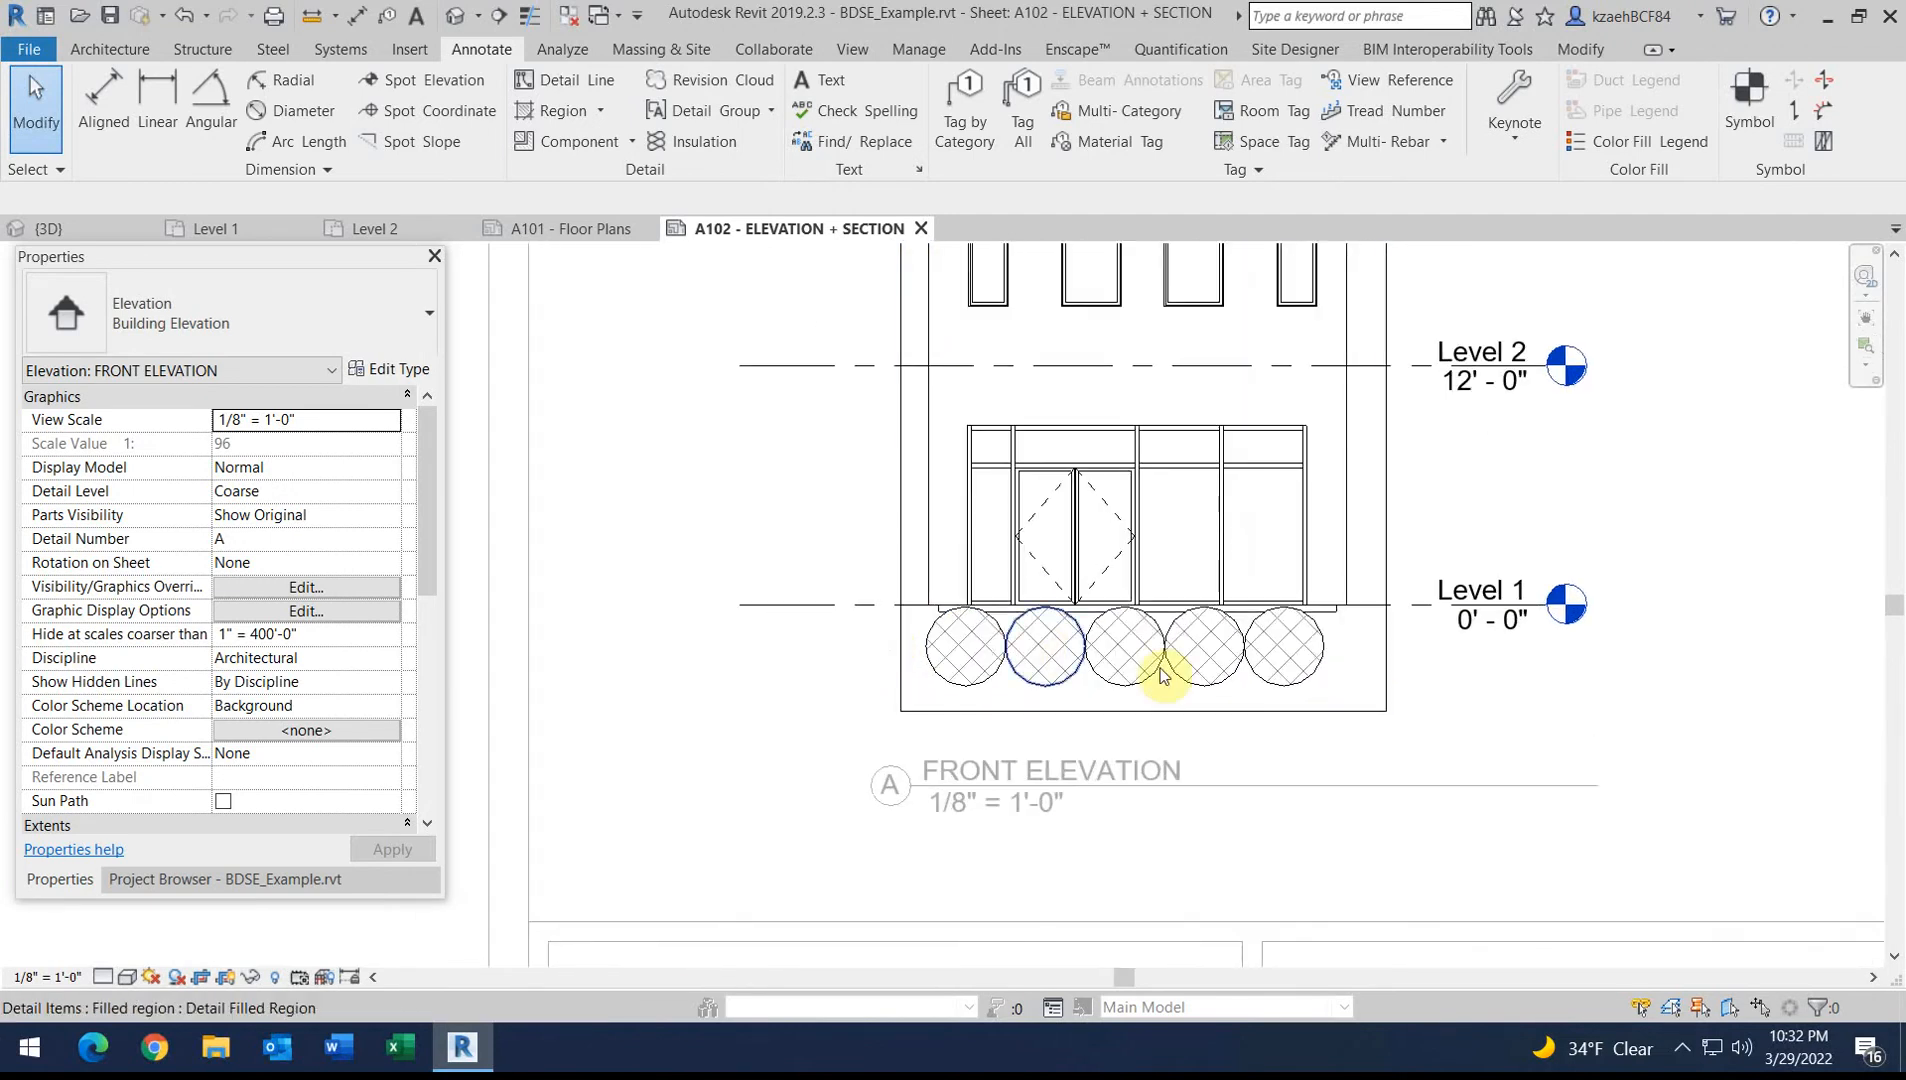
{"action": "left_click", "coordinate": [547, 113]}
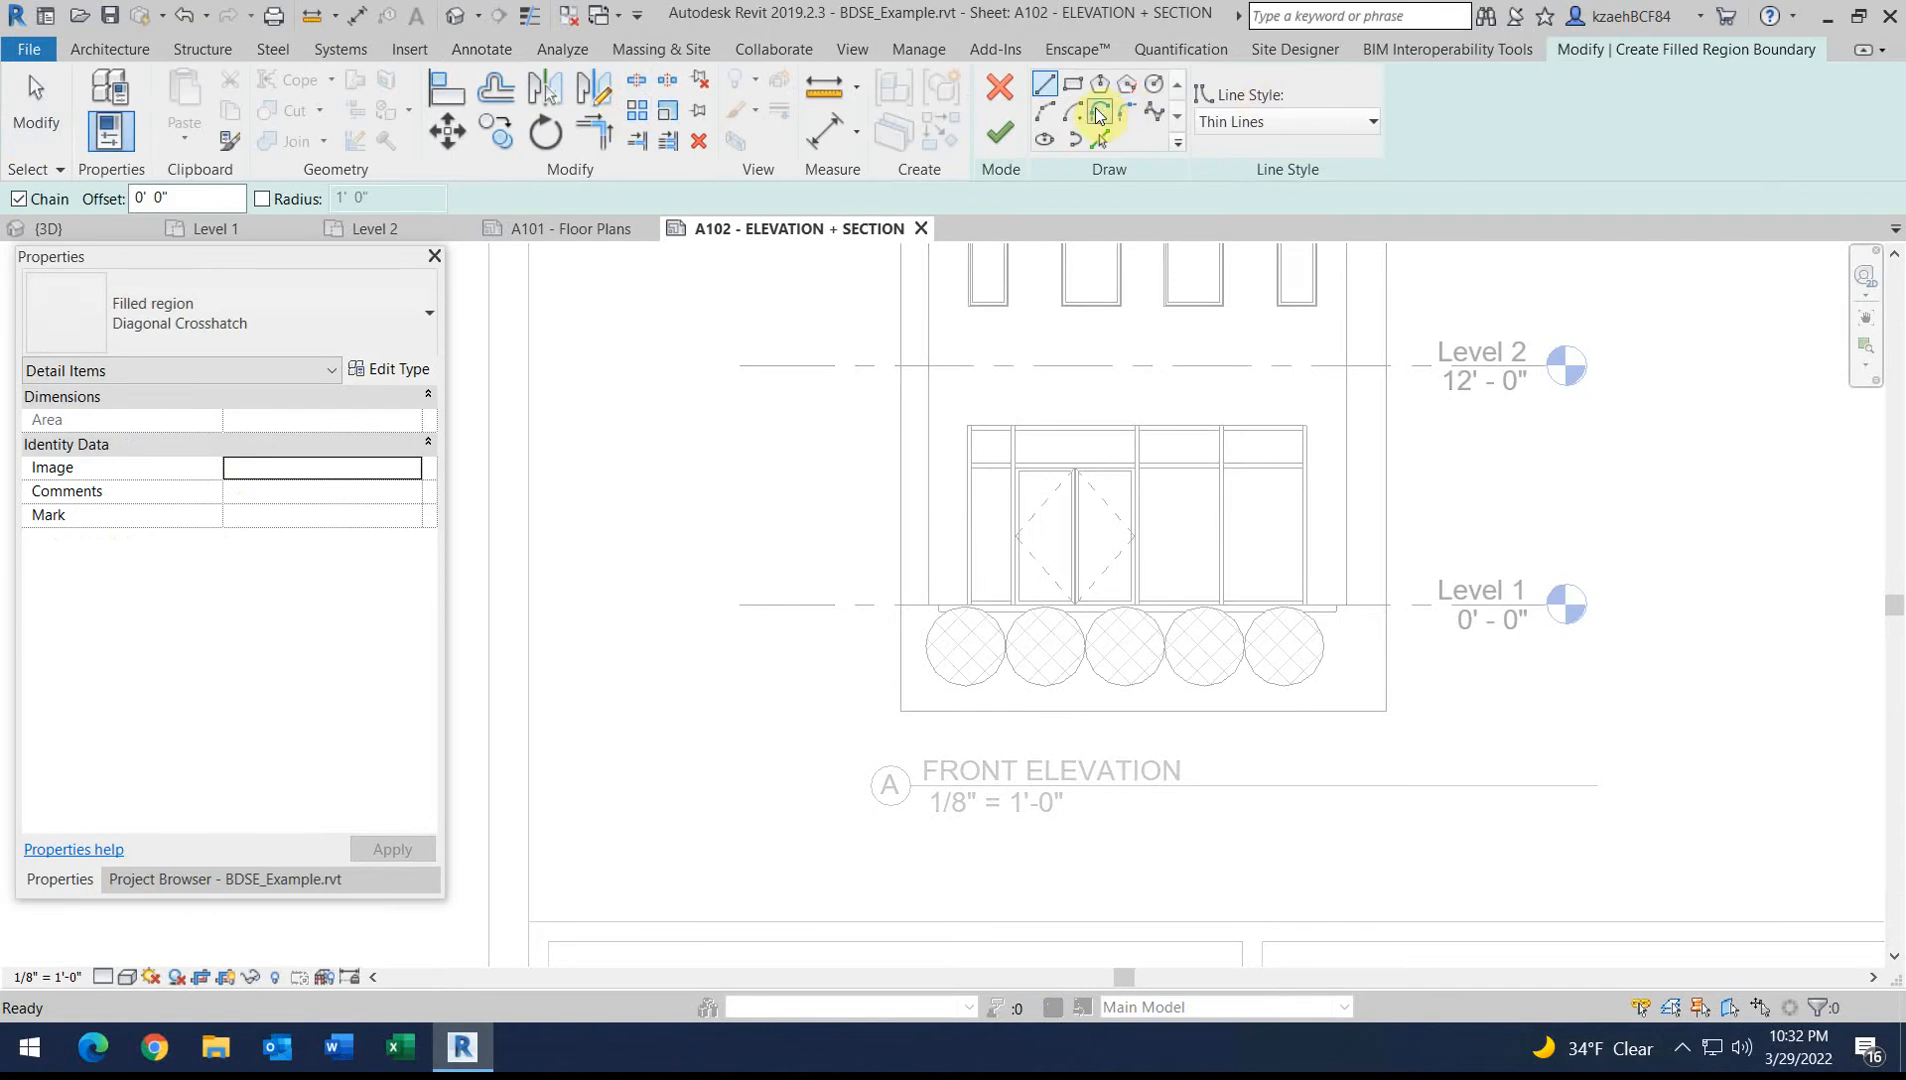
{"action": "left_click", "coordinate": [1153, 113]}
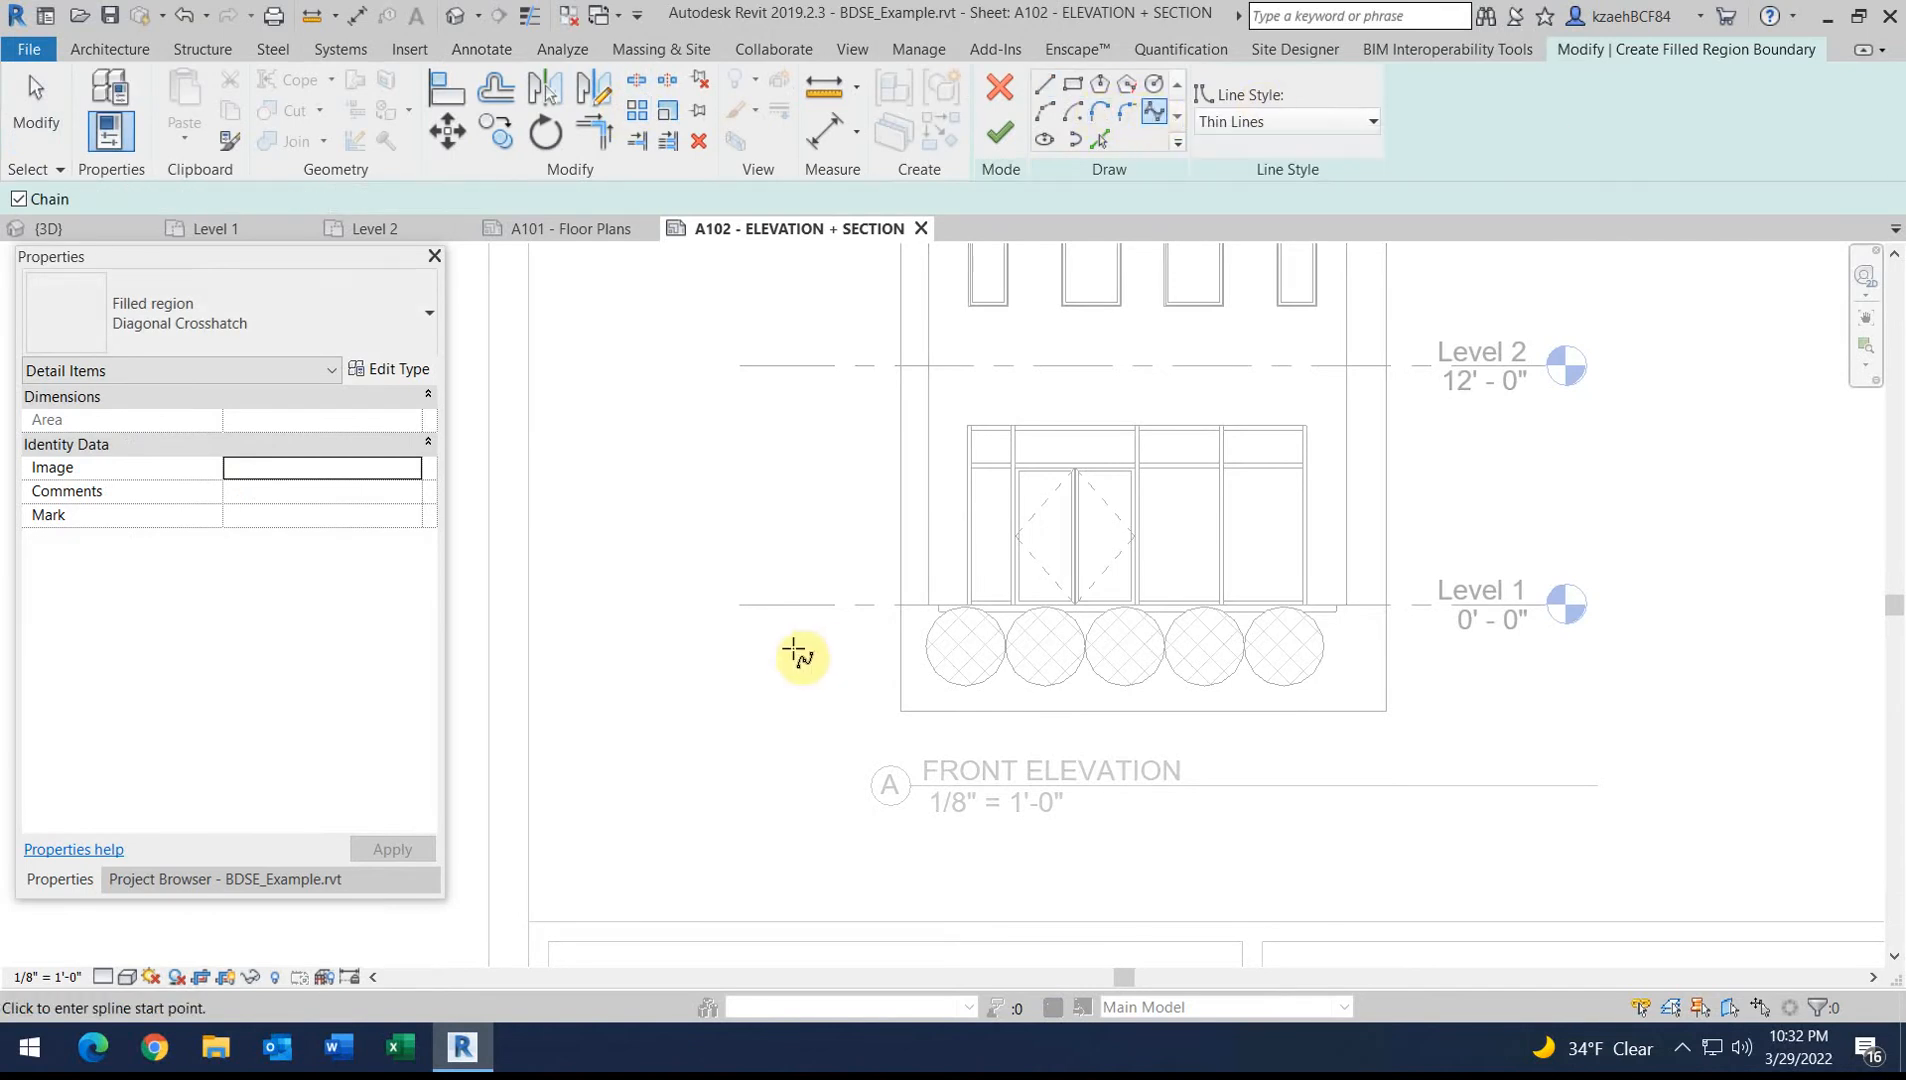
{"action": "left_click", "coordinate": [797, 660]}
{"action": "left_click", "coordinate": [913, 642]}
{"action": "left_click", "coordinate": [990, 677]}
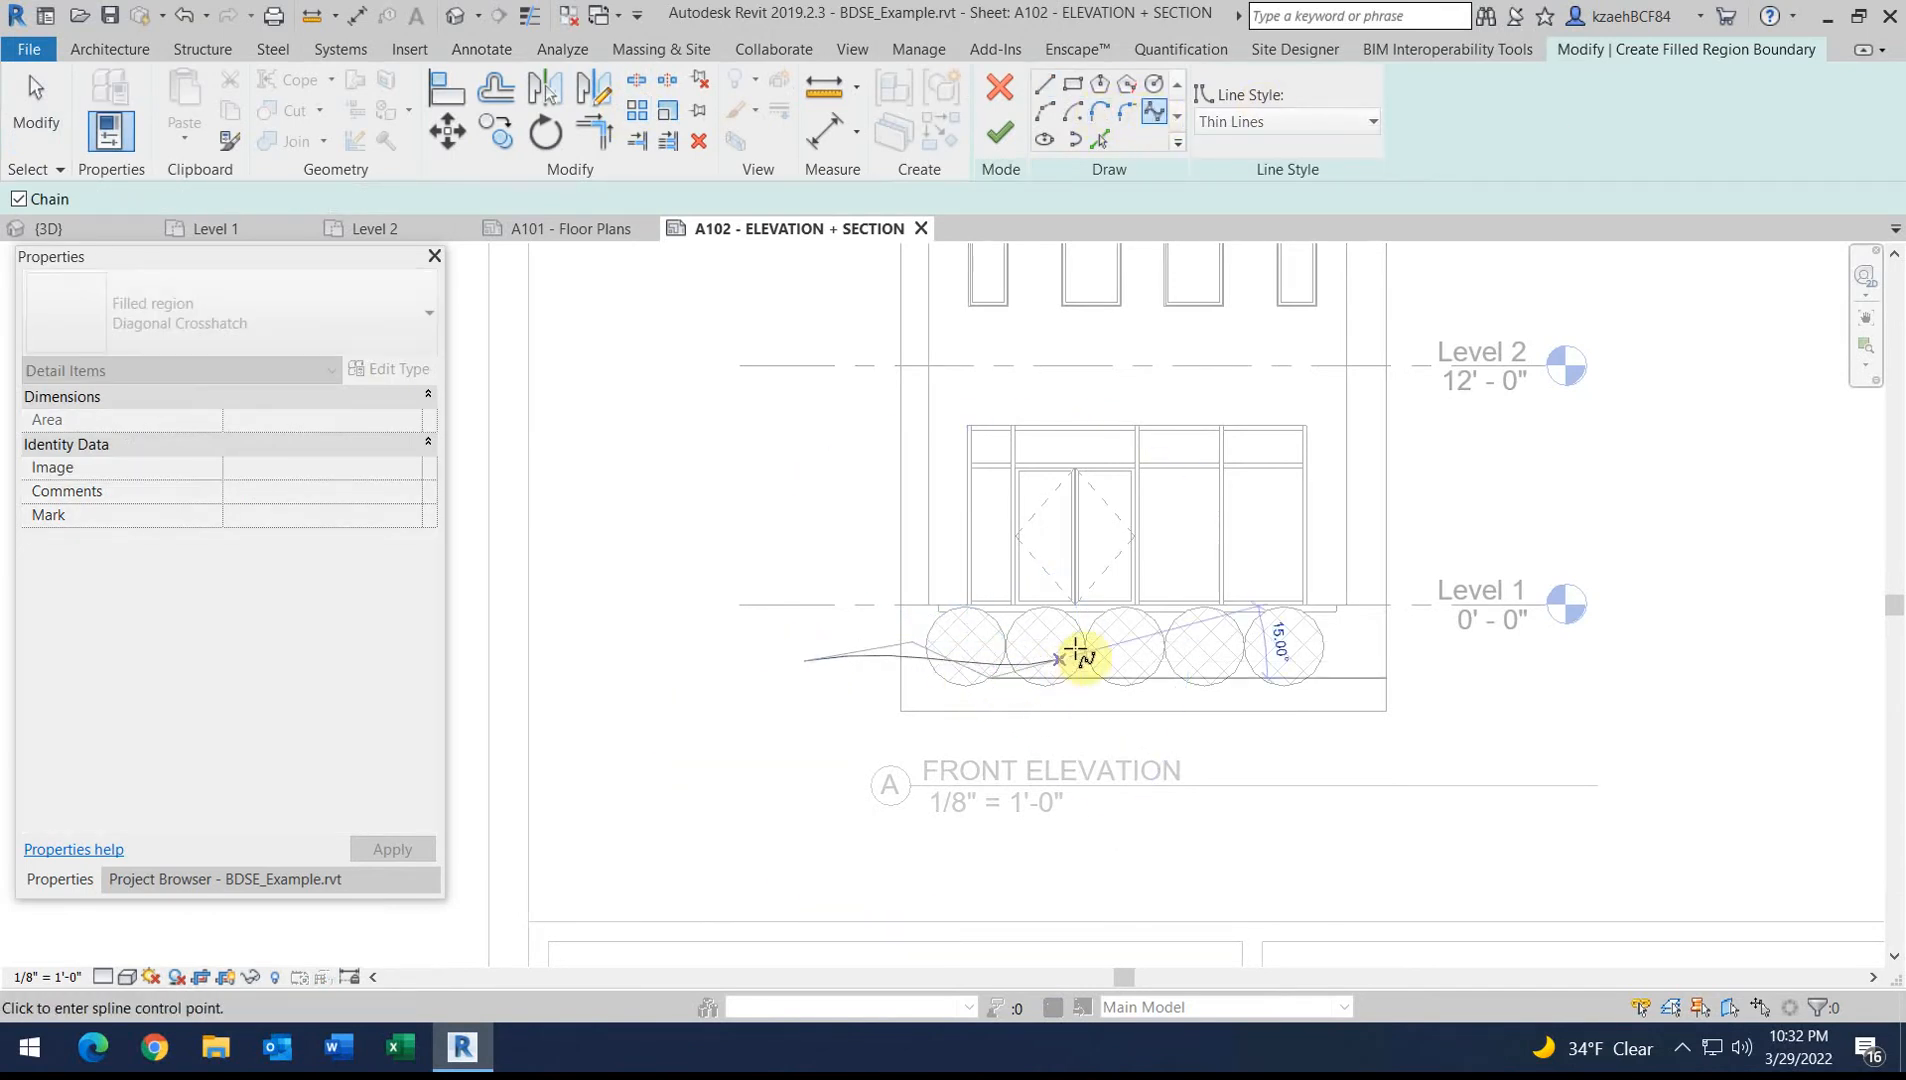
{"action": "left_click", "coordinate": [1085, 646]}
{"action": "left_click", "coordinate": [1235, 672]}
{"action": "left_click", "coordinate": [1307, 639]}
{"action": "left_click", "coordinate": [1421, 669]}
{"action": "left_click", "coordinate": [1477, 648]}
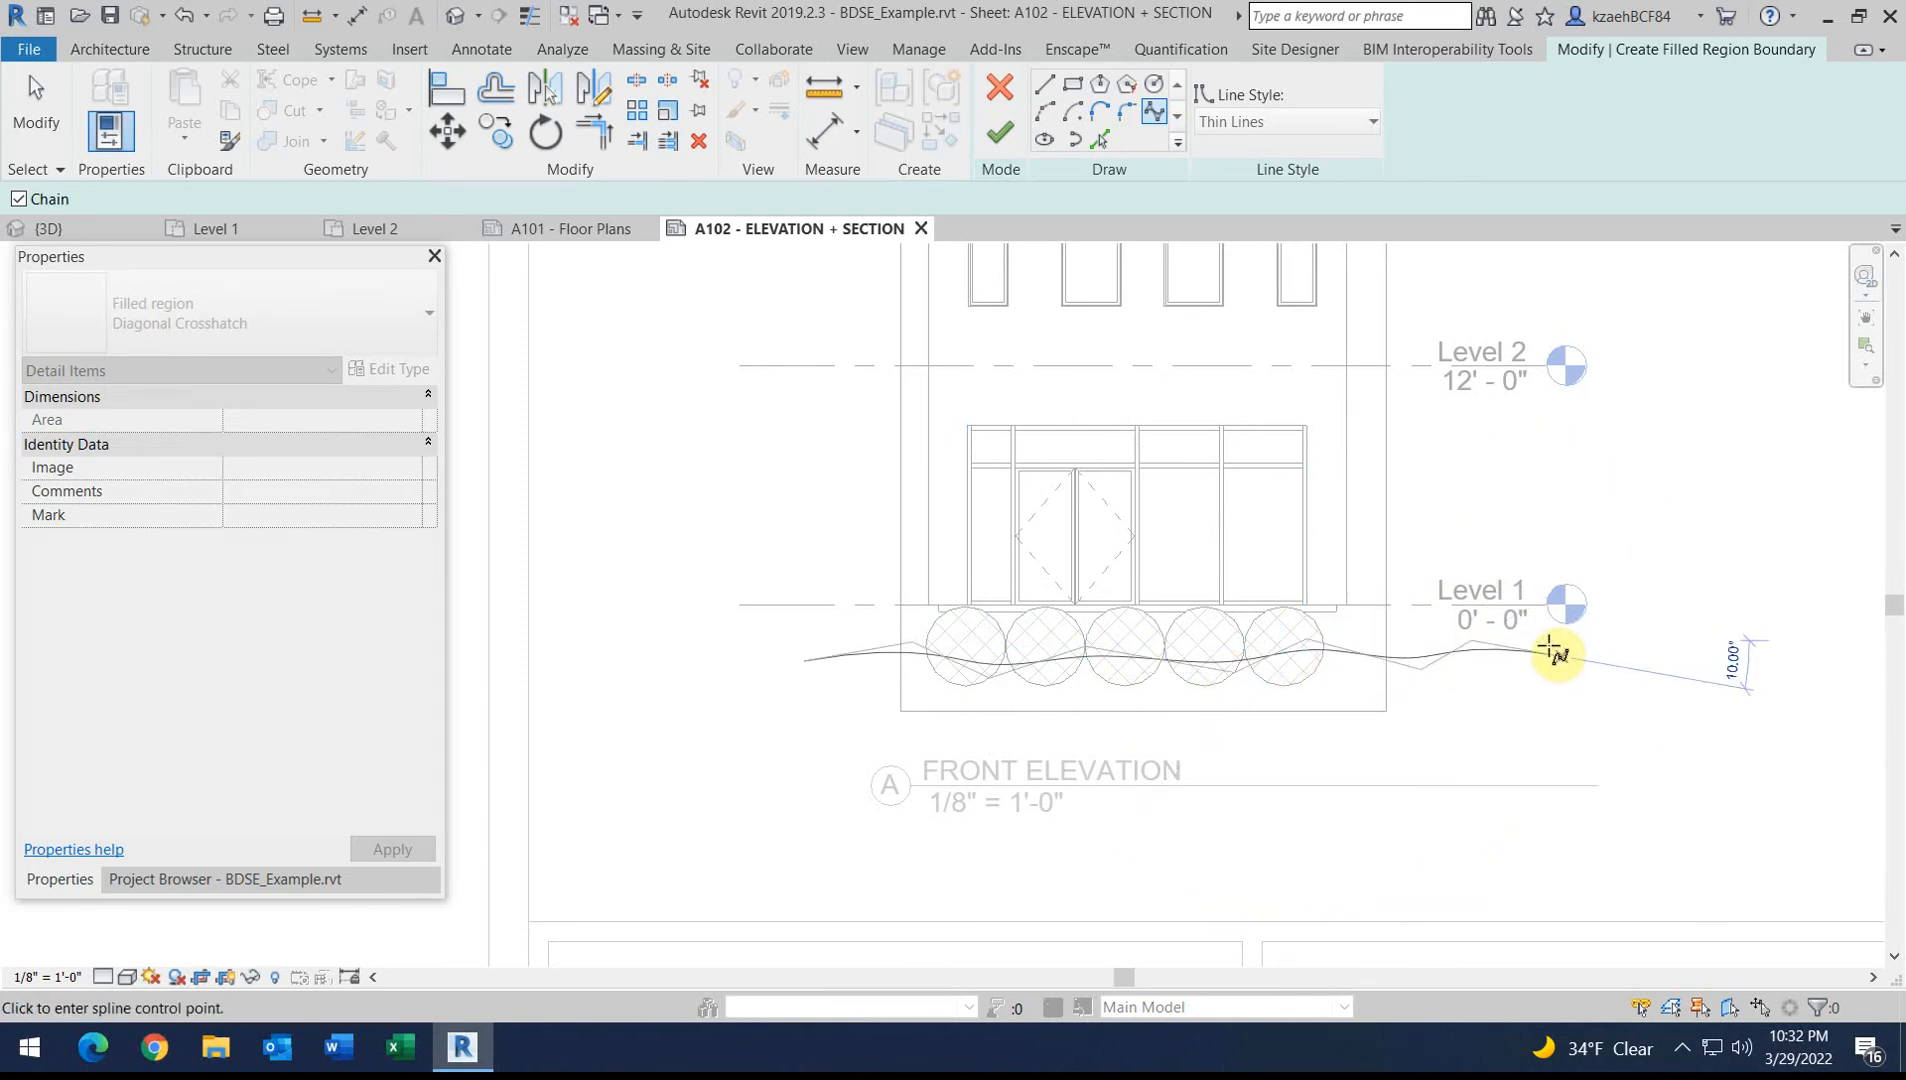
{"action": "key", "text": "Escape"}
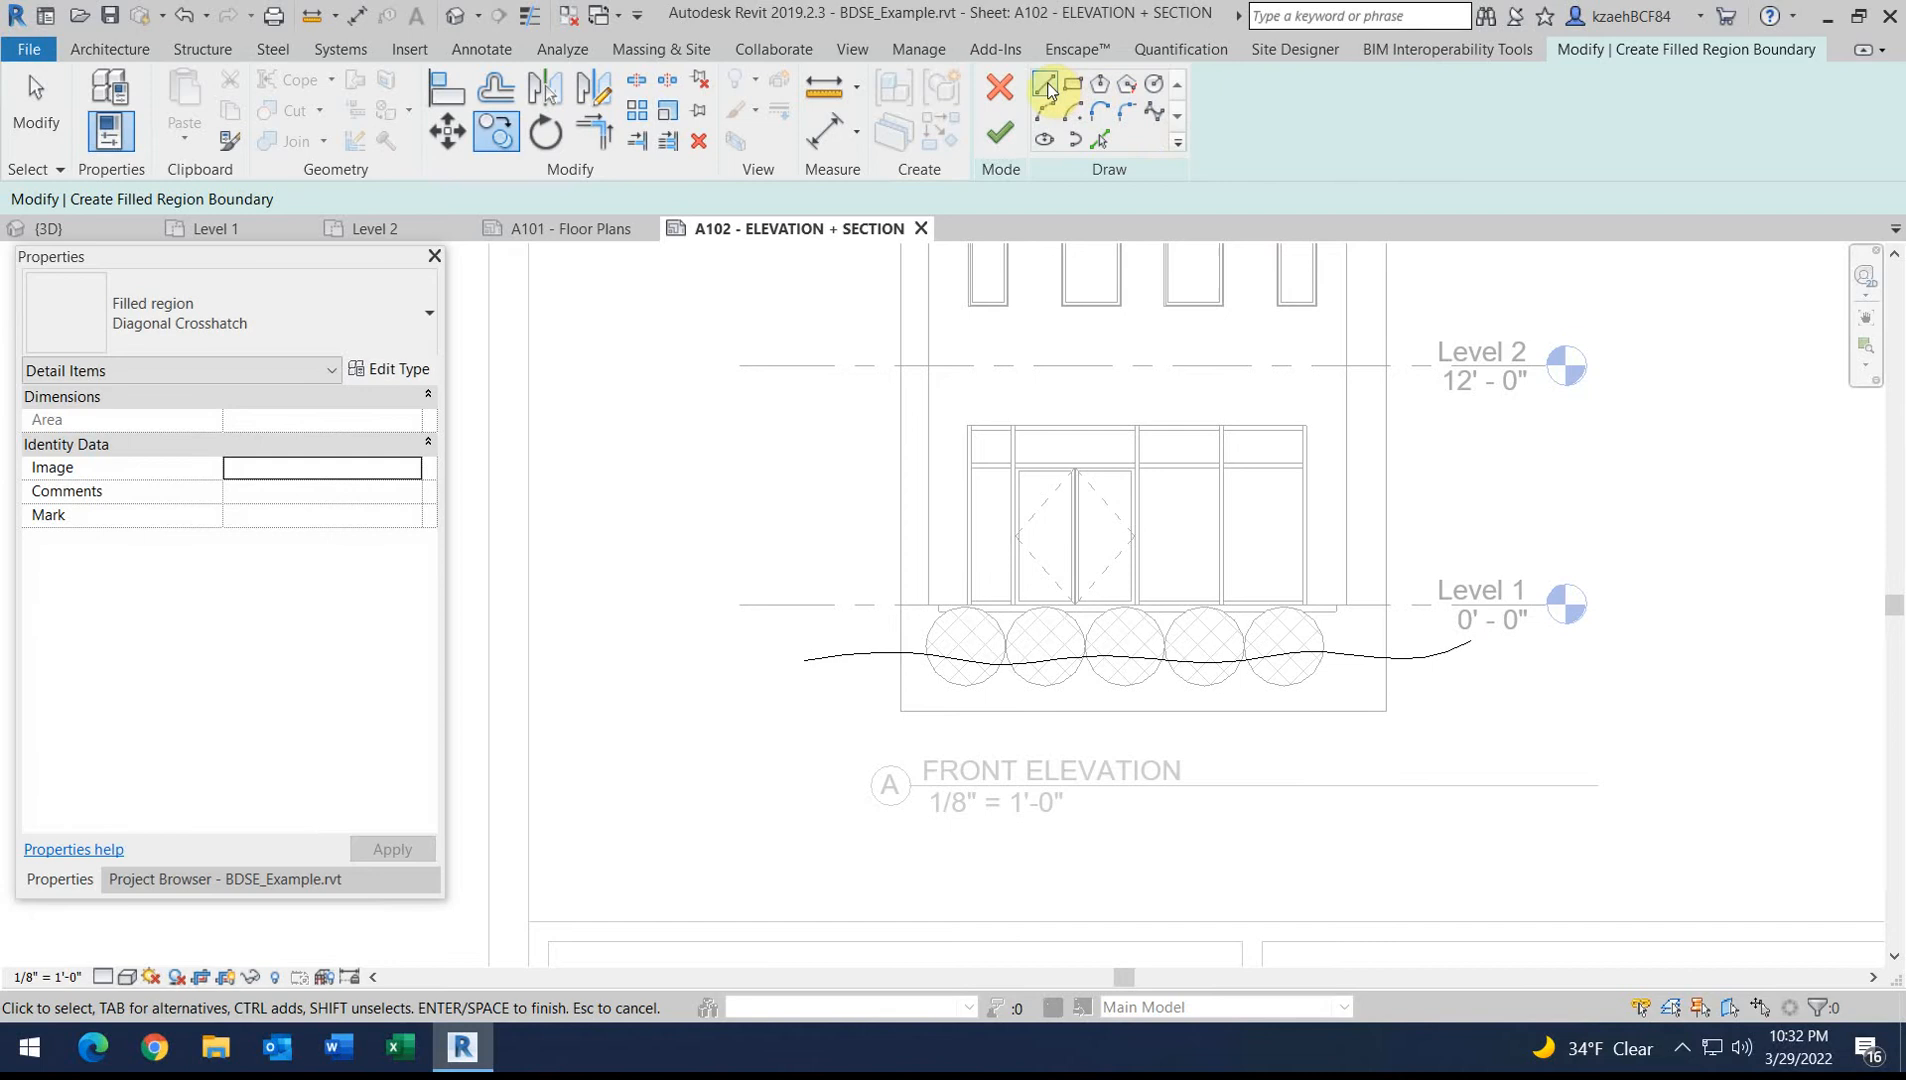
Close the boundary beneath the wavy spline with straight side and bottom lines below the crop region, and finish the filled region
{"action": "left_click", "coordinate": [1046, 87]}
{"action": "left_click", "coordinate": [1474, 640]}
{"action": "left_click", "coordinate": [1467, 749]}
{"action": "left_click", "coordinate": [805, 749]}
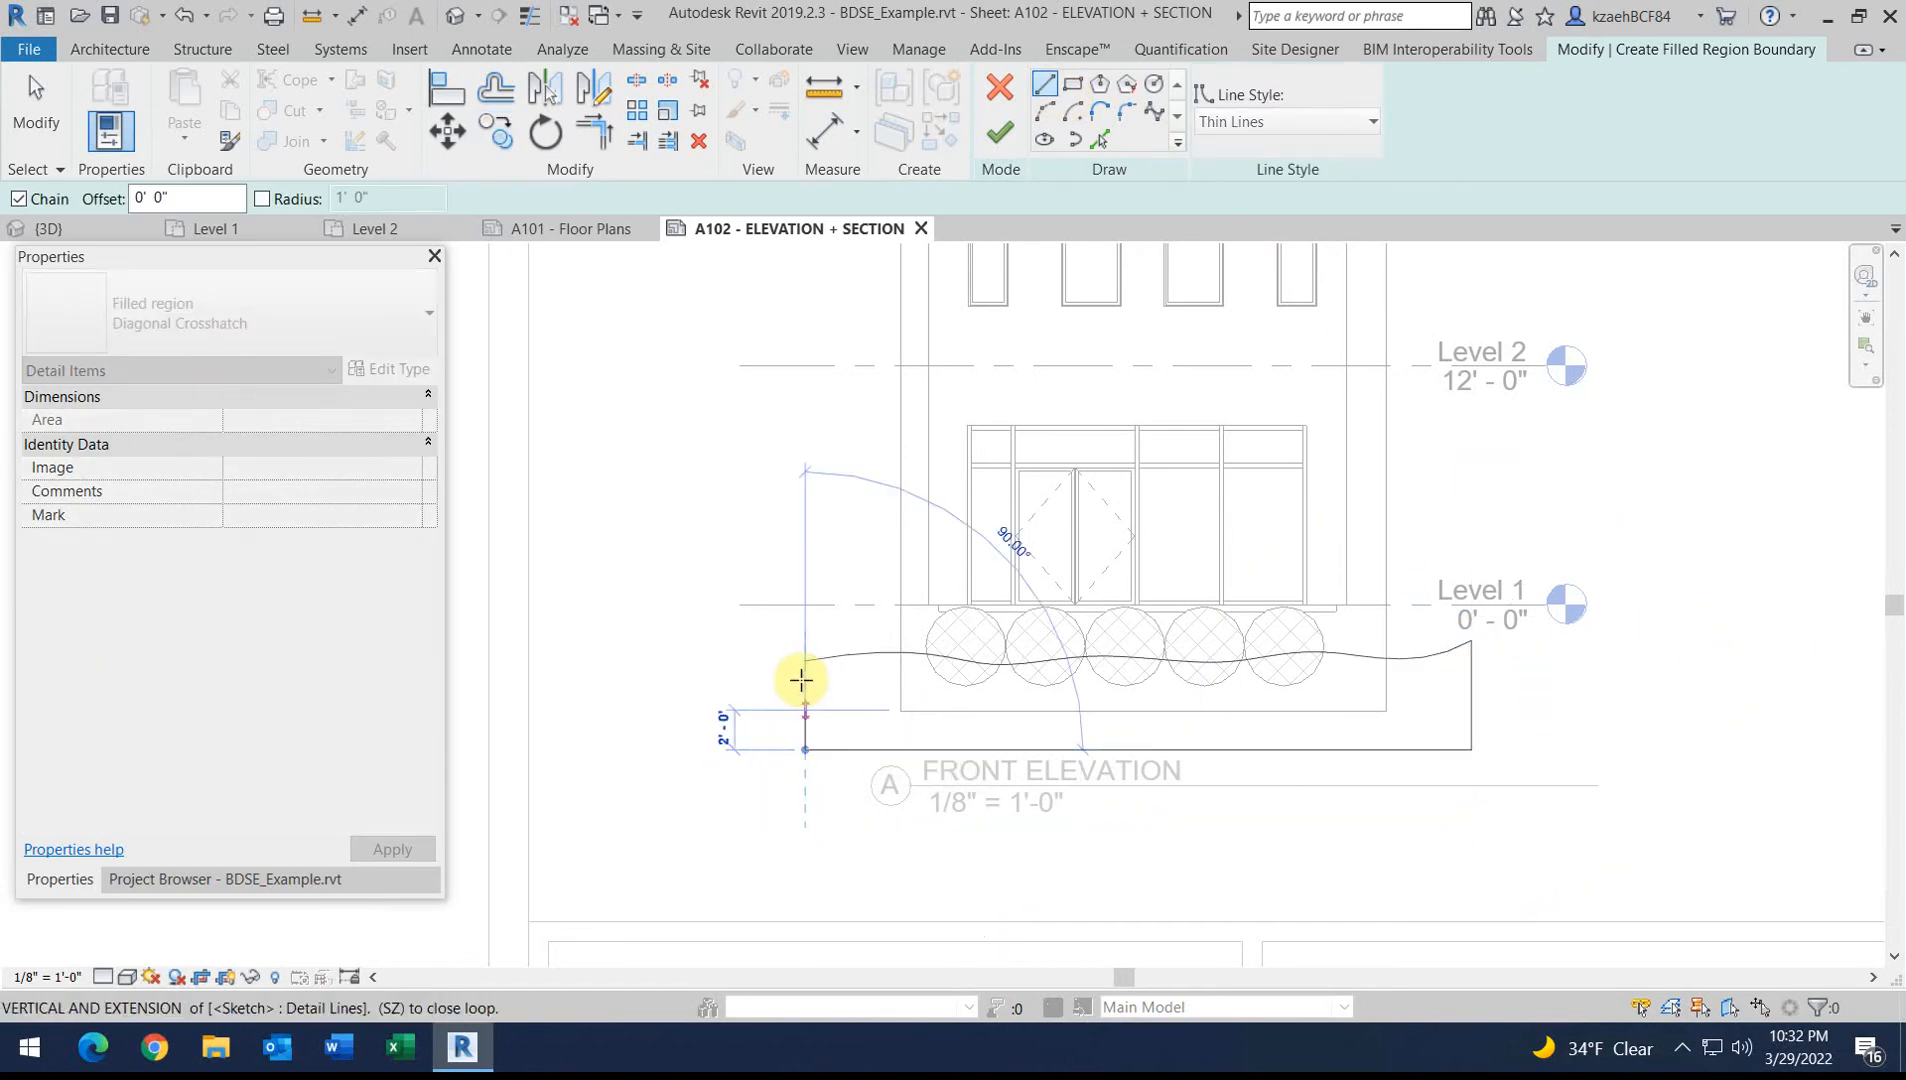
{"action": "scroll", "coordinate": [796, 660], "scroll_direction": "up", "scroll_amount": 5}
{"action": "left_click", "coordinate": [805, 660]}
{"action": "left_click", "coordinate": [805, 657]}
{"action": "left_click", "coordinate": [808, 892]}
{"action": "scroll", "coordinate": [845, 697], "scroll_direction": "down", "scroll_amount": 1}
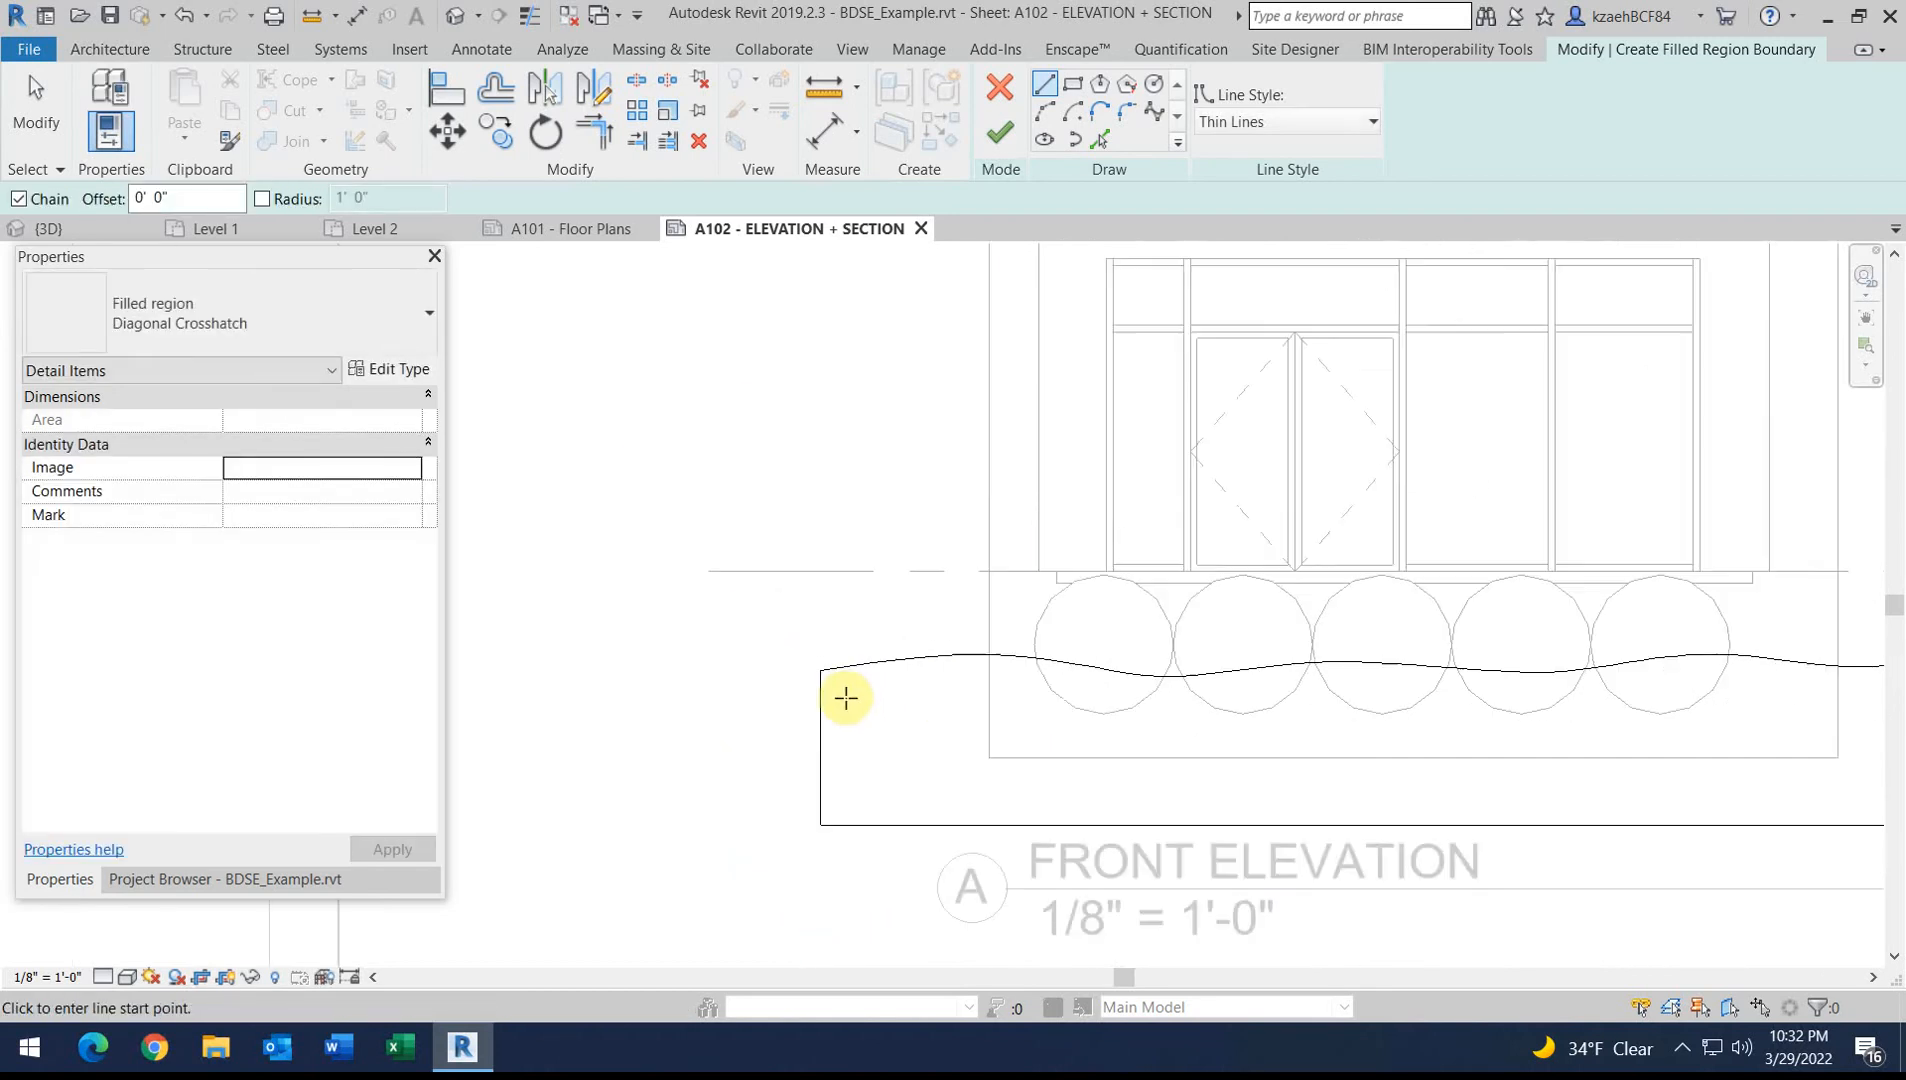
{"action": "scroll", "coordinate": [845, 697], "scroll_direction": "down", "scroll_amount": 4}
{"action": "left_click", "coordinate": [1001, 140]}
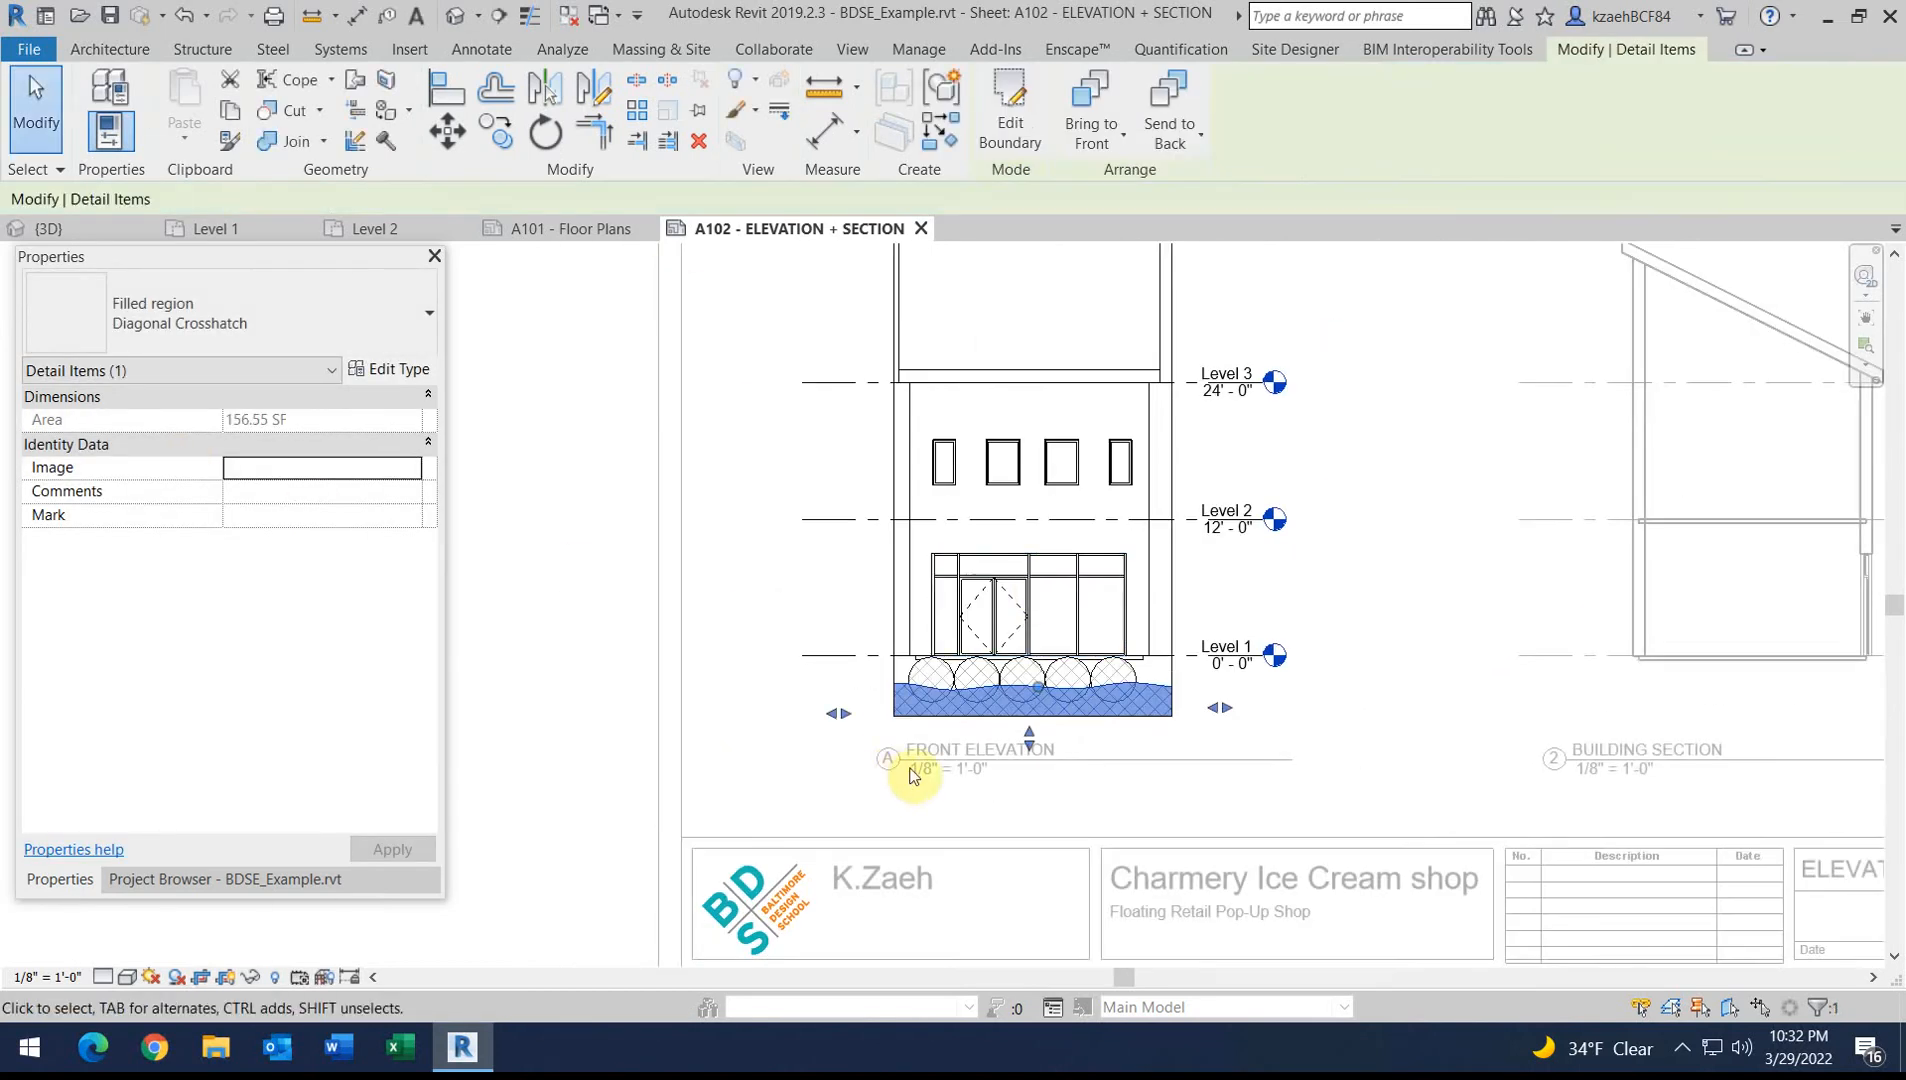
{"action": "scroll", "coordinate": [944, 702], "scroll_direction": "up", "scroll_amount": 4}
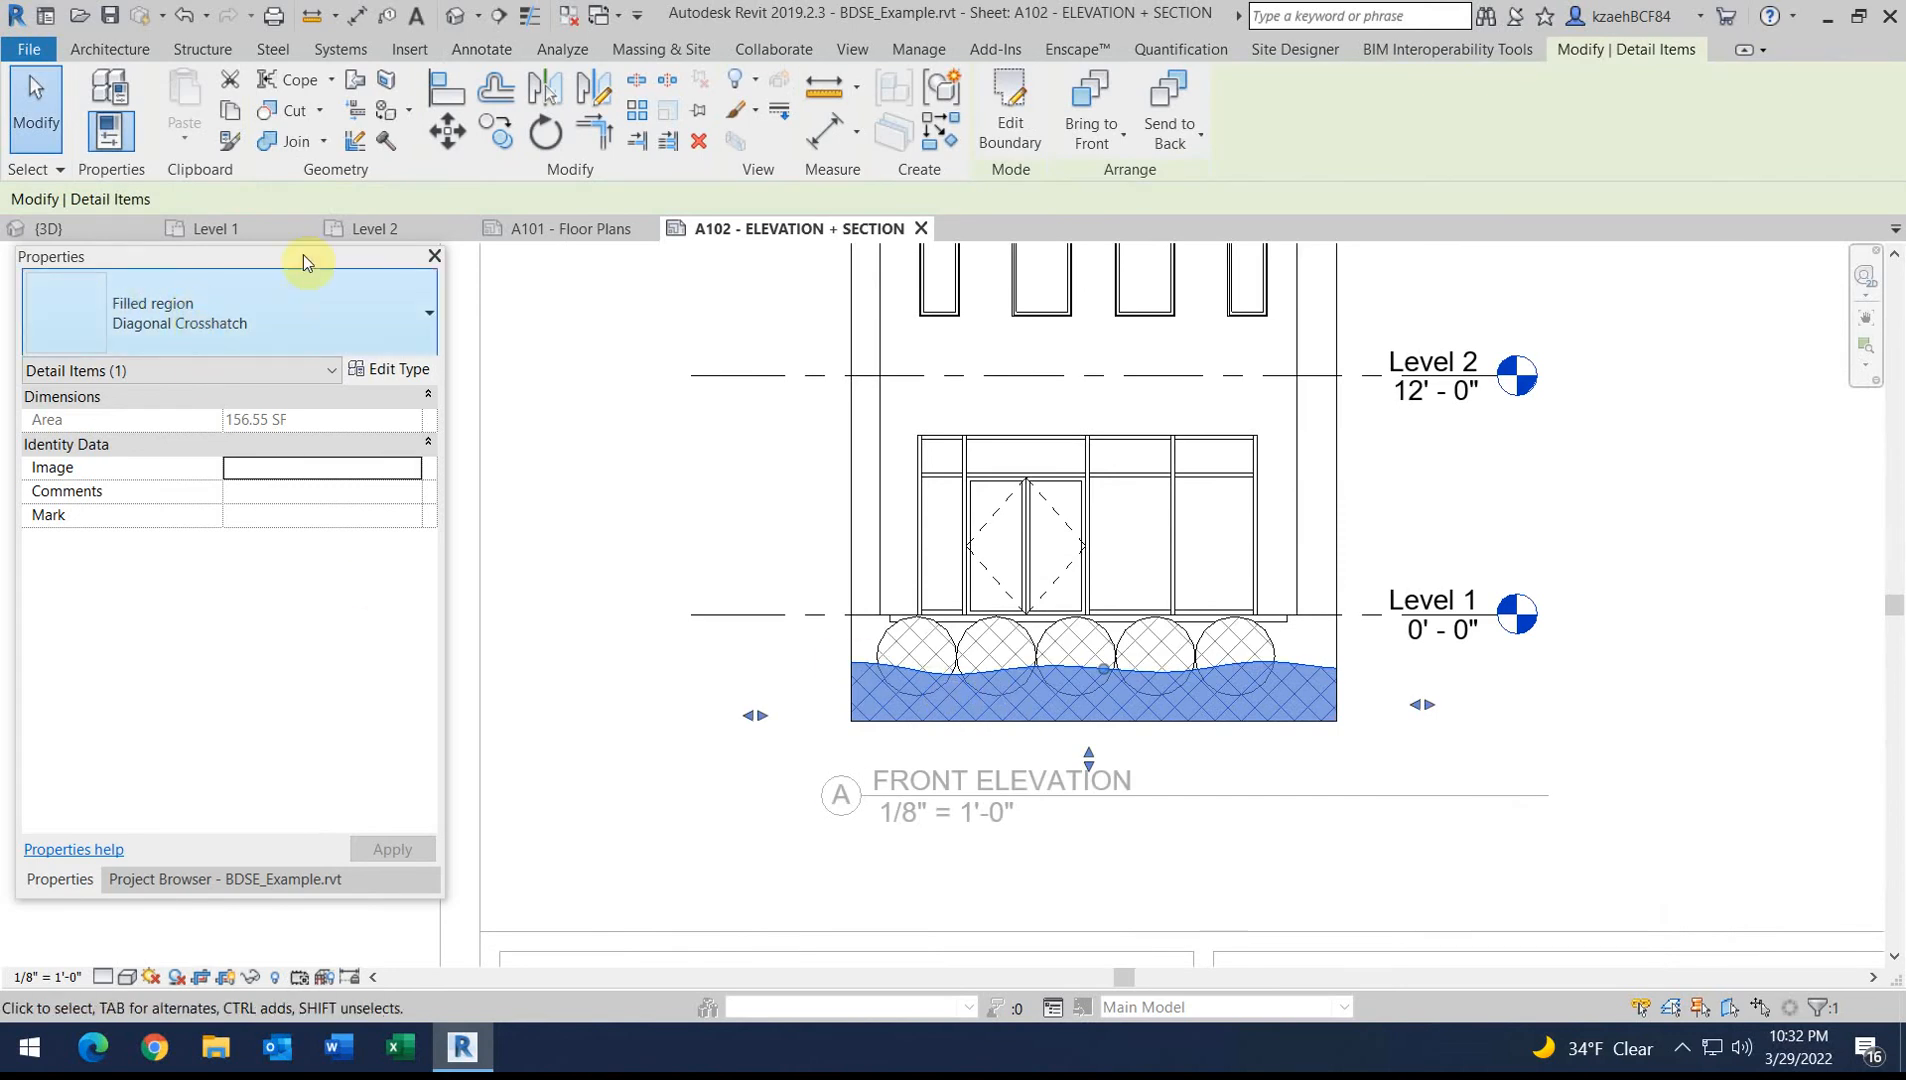
Duplicate the wavy region's Diagonal Crosshatch type under the name water
{"action": "left_click", "coordinate": [385, 369]}
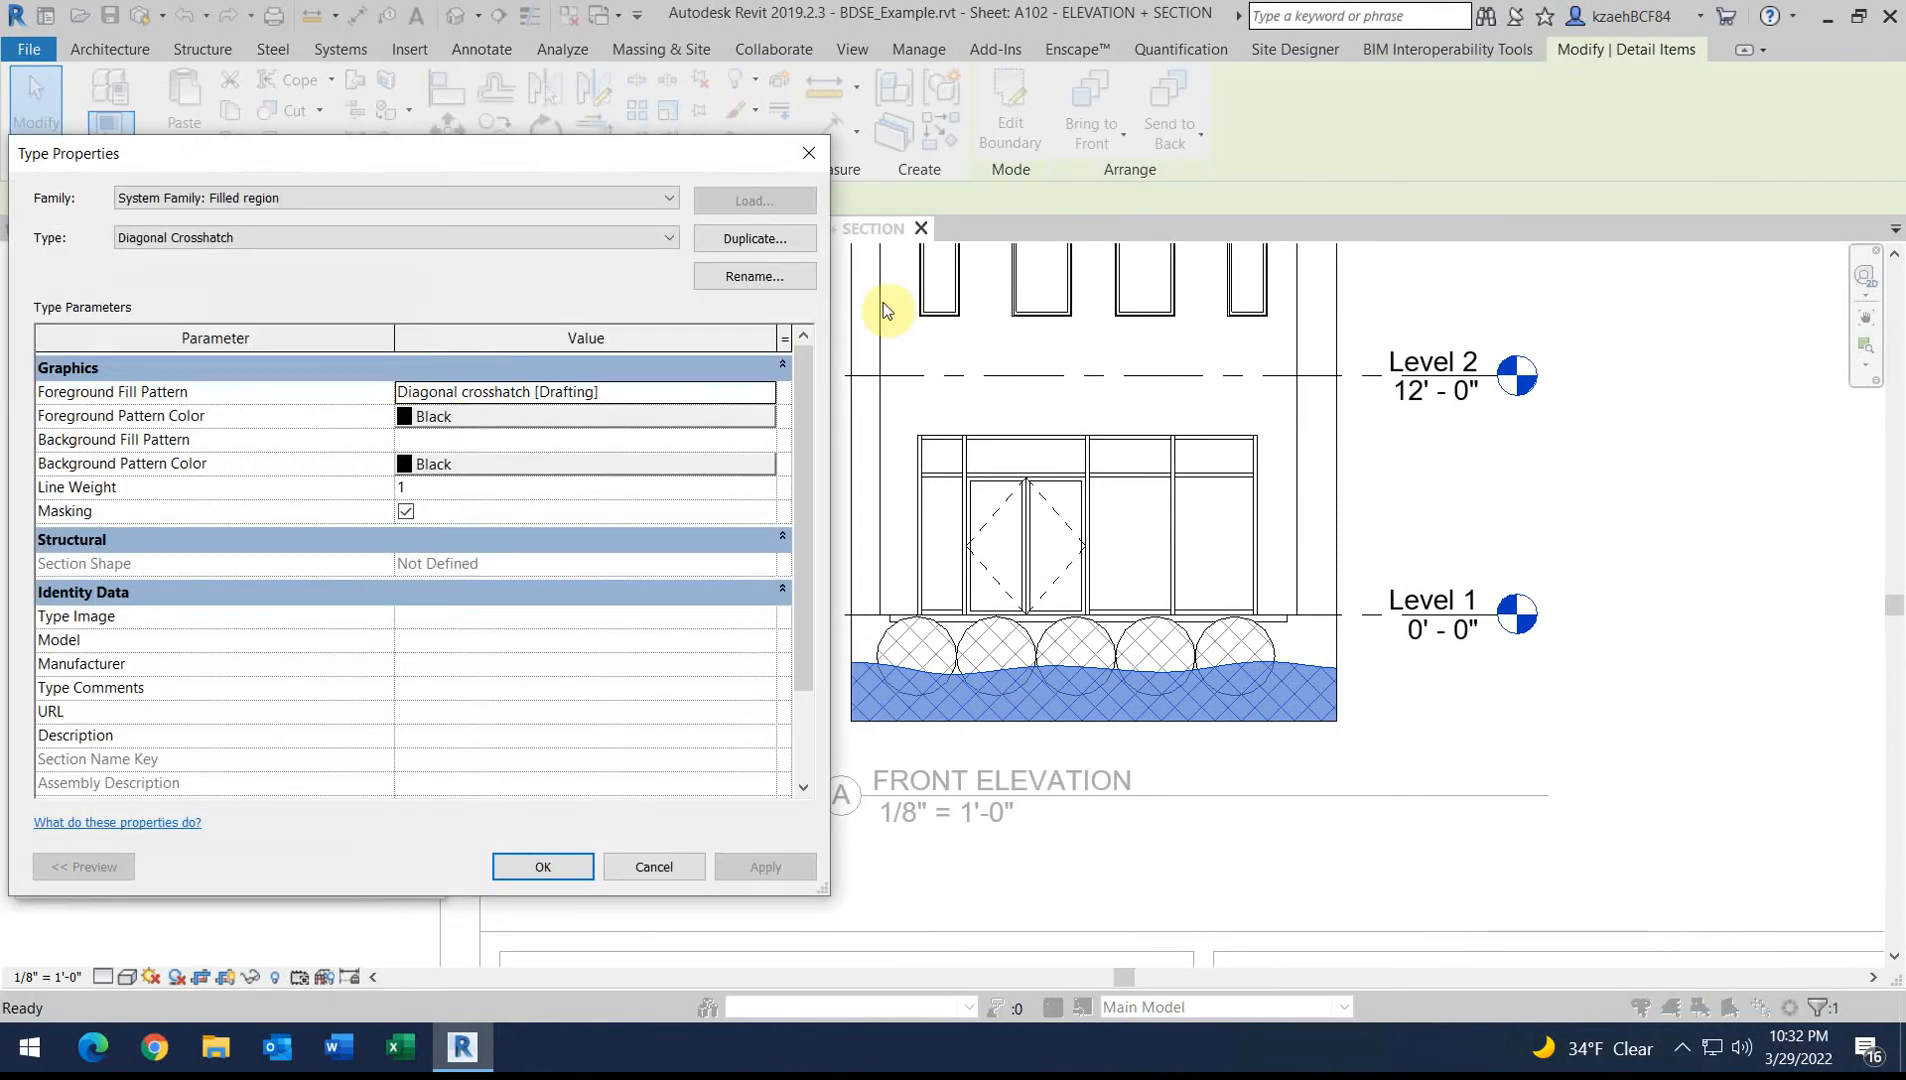
{"action": "left_click", "coordinate": [750, 242]}
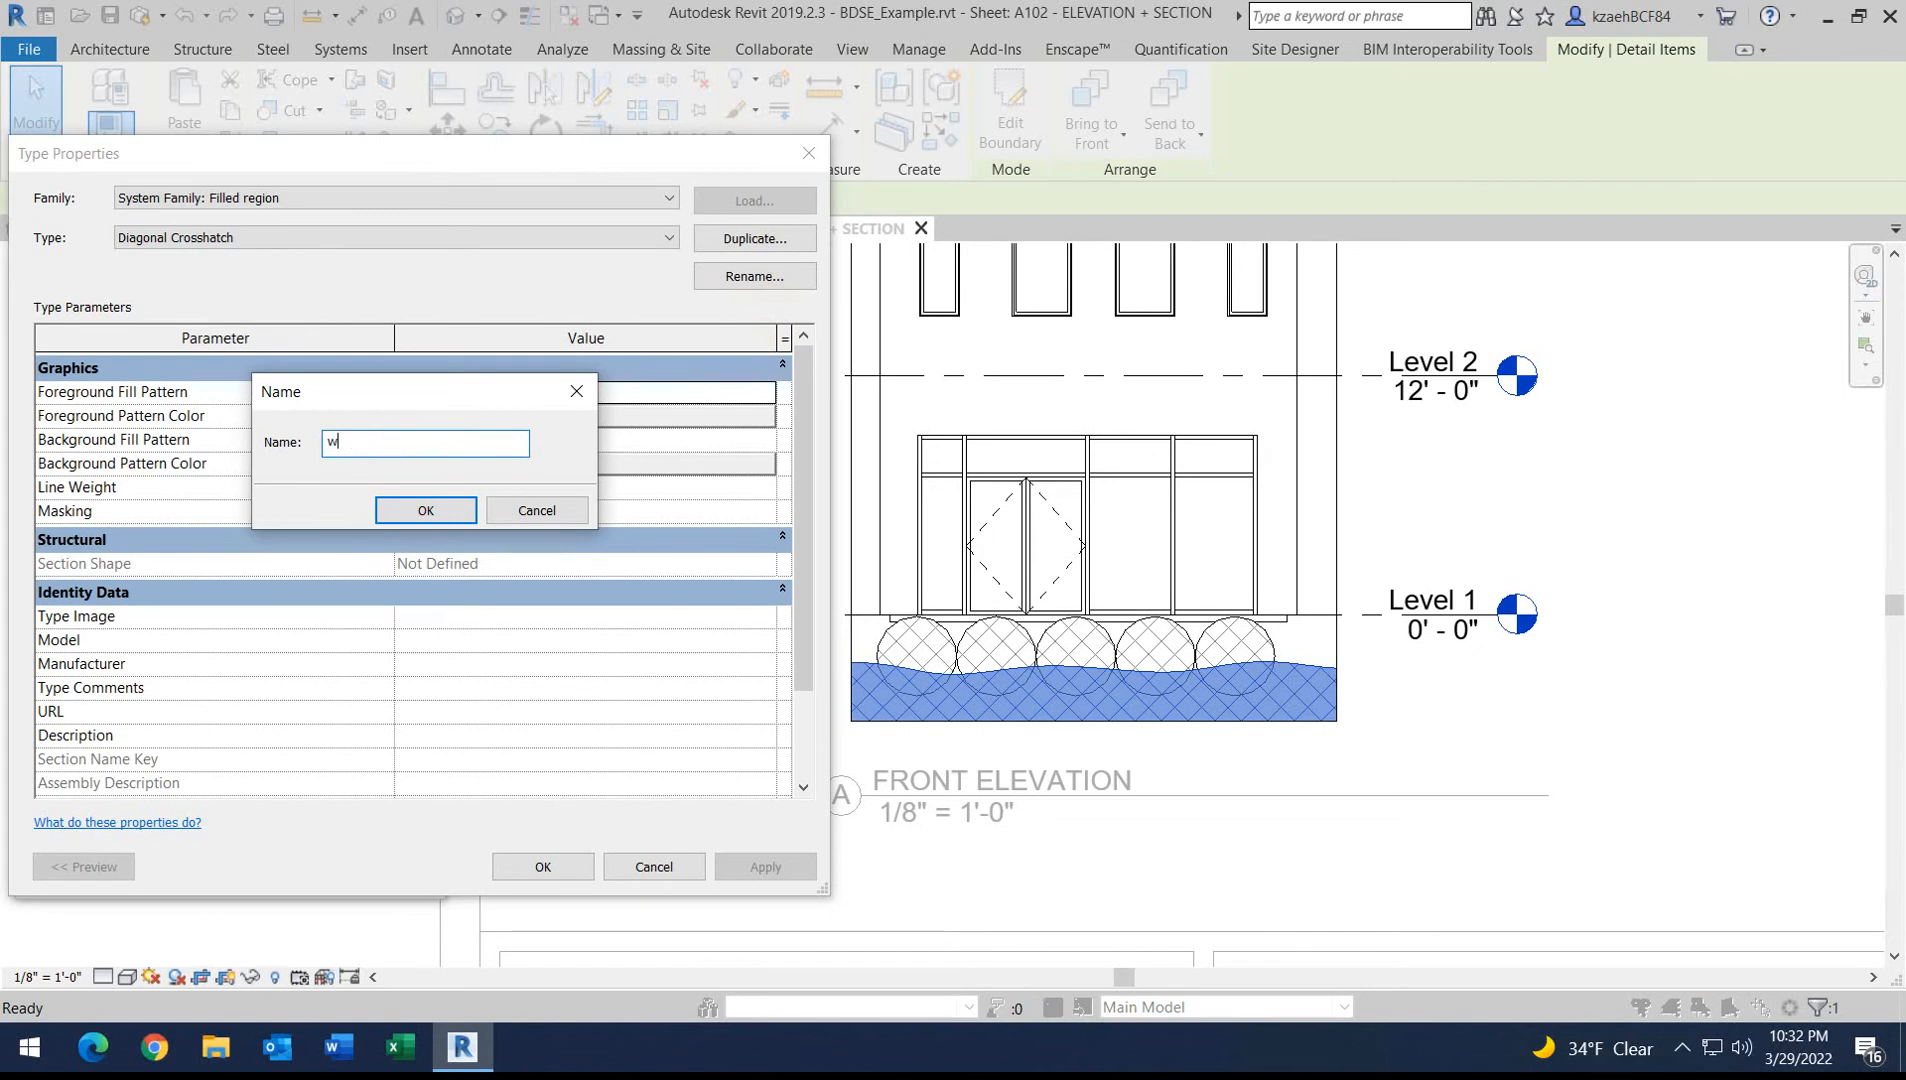
{"action": "left_click", "coordinate": [406, 510]}
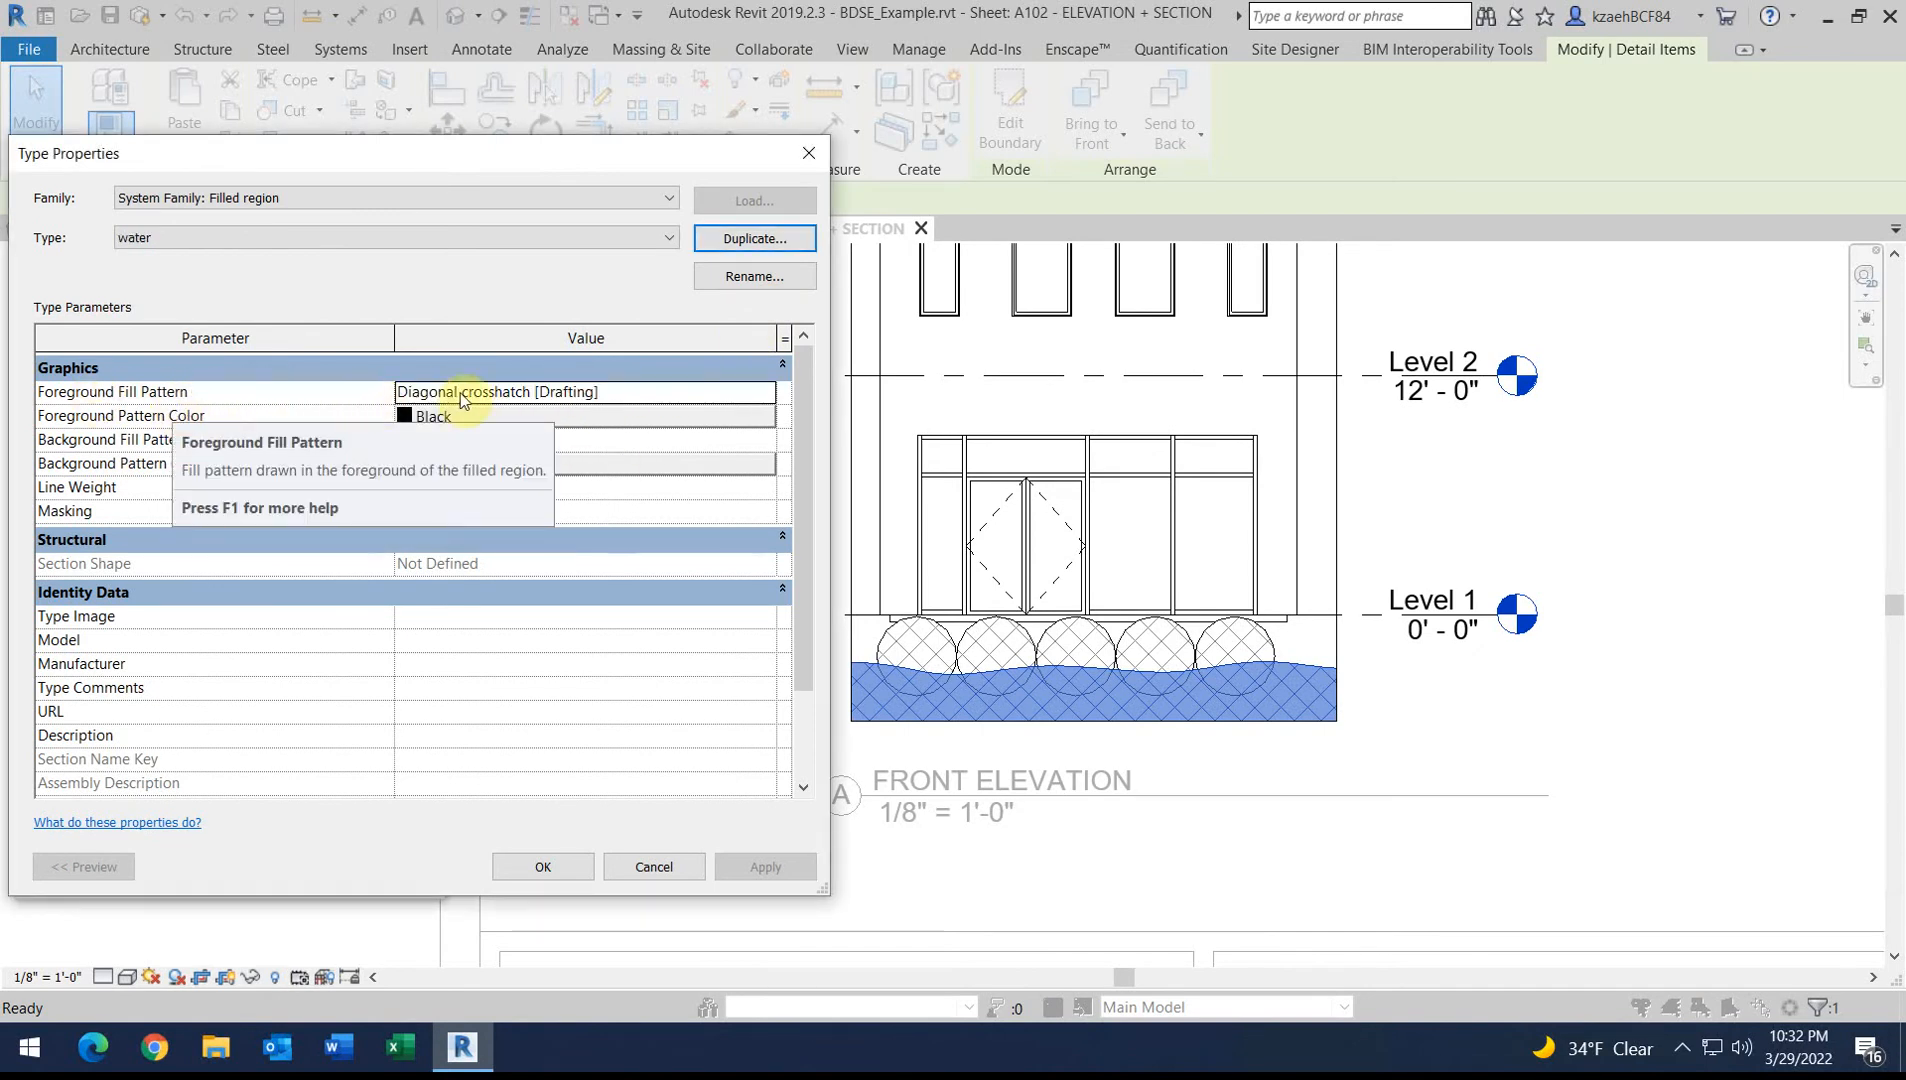
Set the water type's foreground fill pattern to <Solid fill> and its foreground pattern color to Cyan, and apply the type changes
{"action": "left_click", "coordinate": [532, 396]}
{"action": "left_click", "coordinate": [766, 392]}
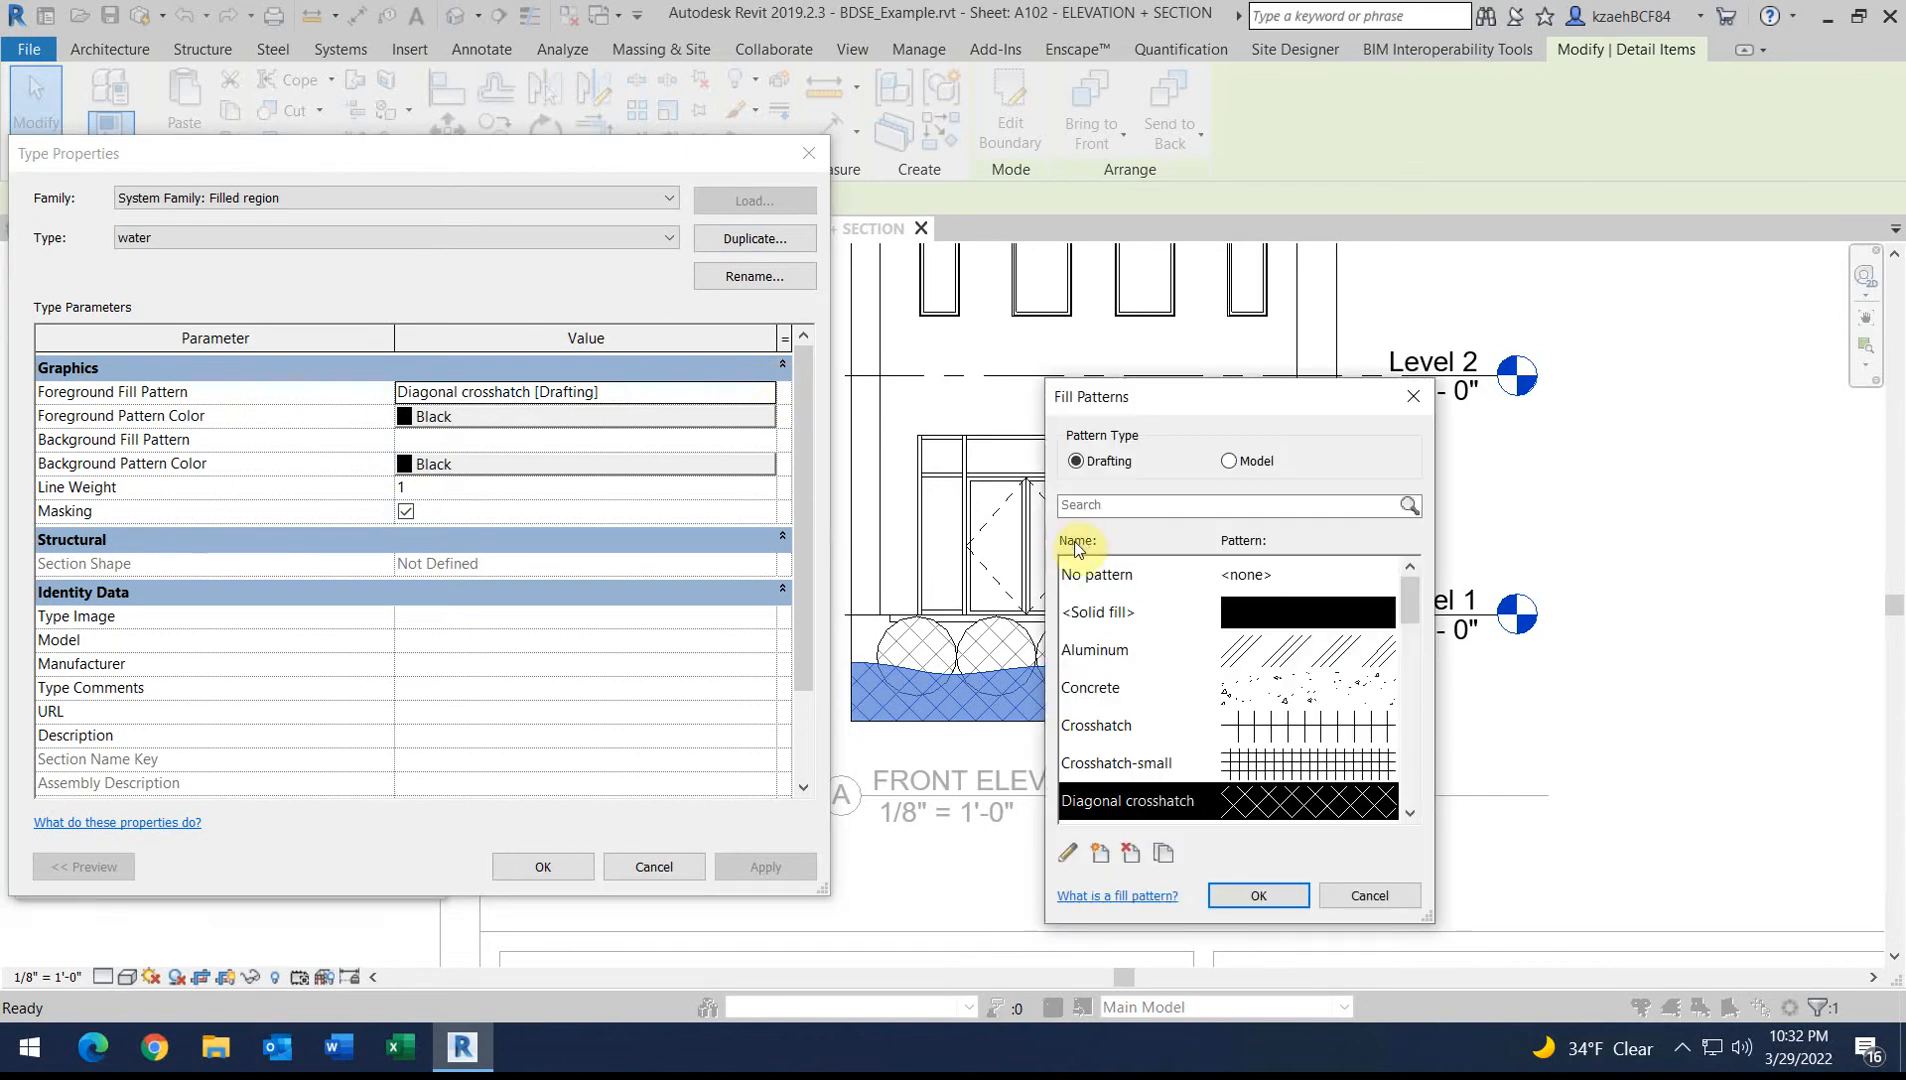
{"action": "left_click", "coordinate": [1174, 614]}
{"action": "key", "text": "Return"}
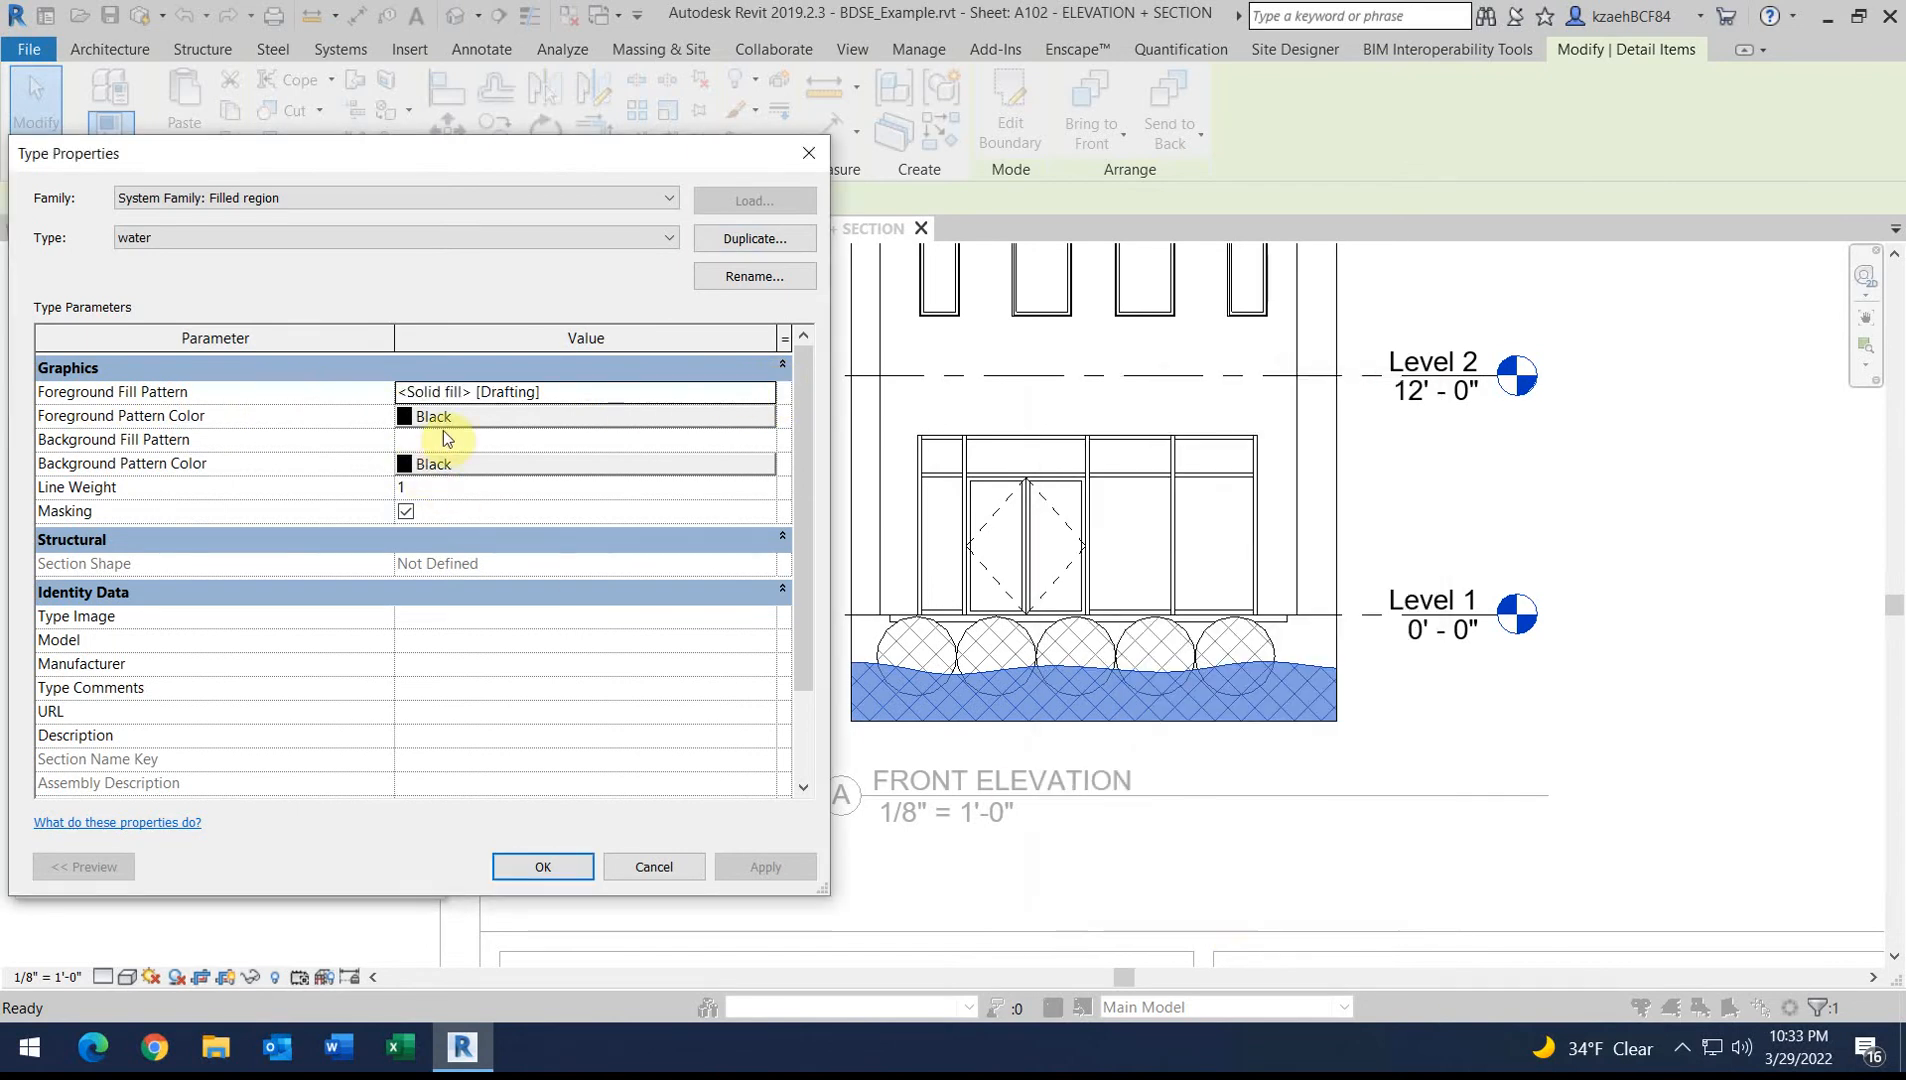
{"action": "left_click", "coordinate": [442, 420]}
{"action": "left_click", "coordinate": [297, 377]}
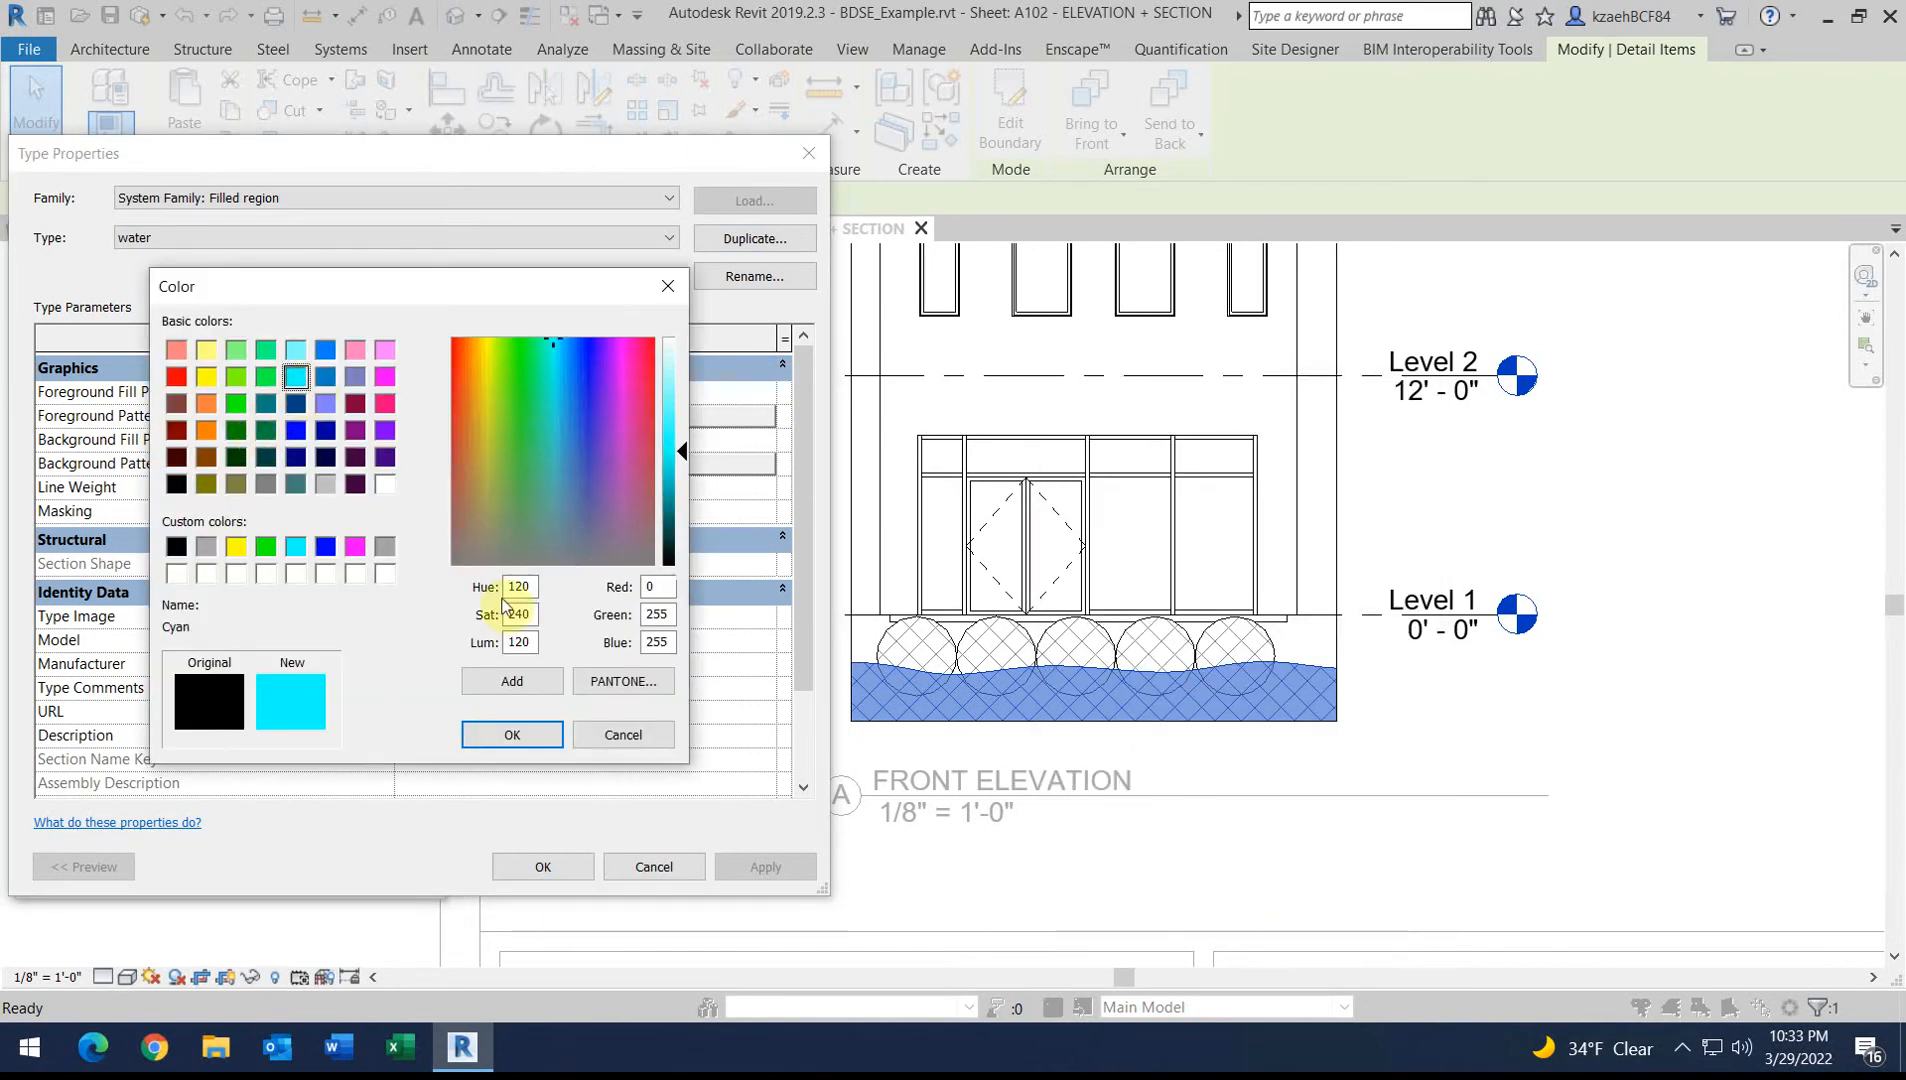
{"action": "left_click", "coordinate": [538, 736]}
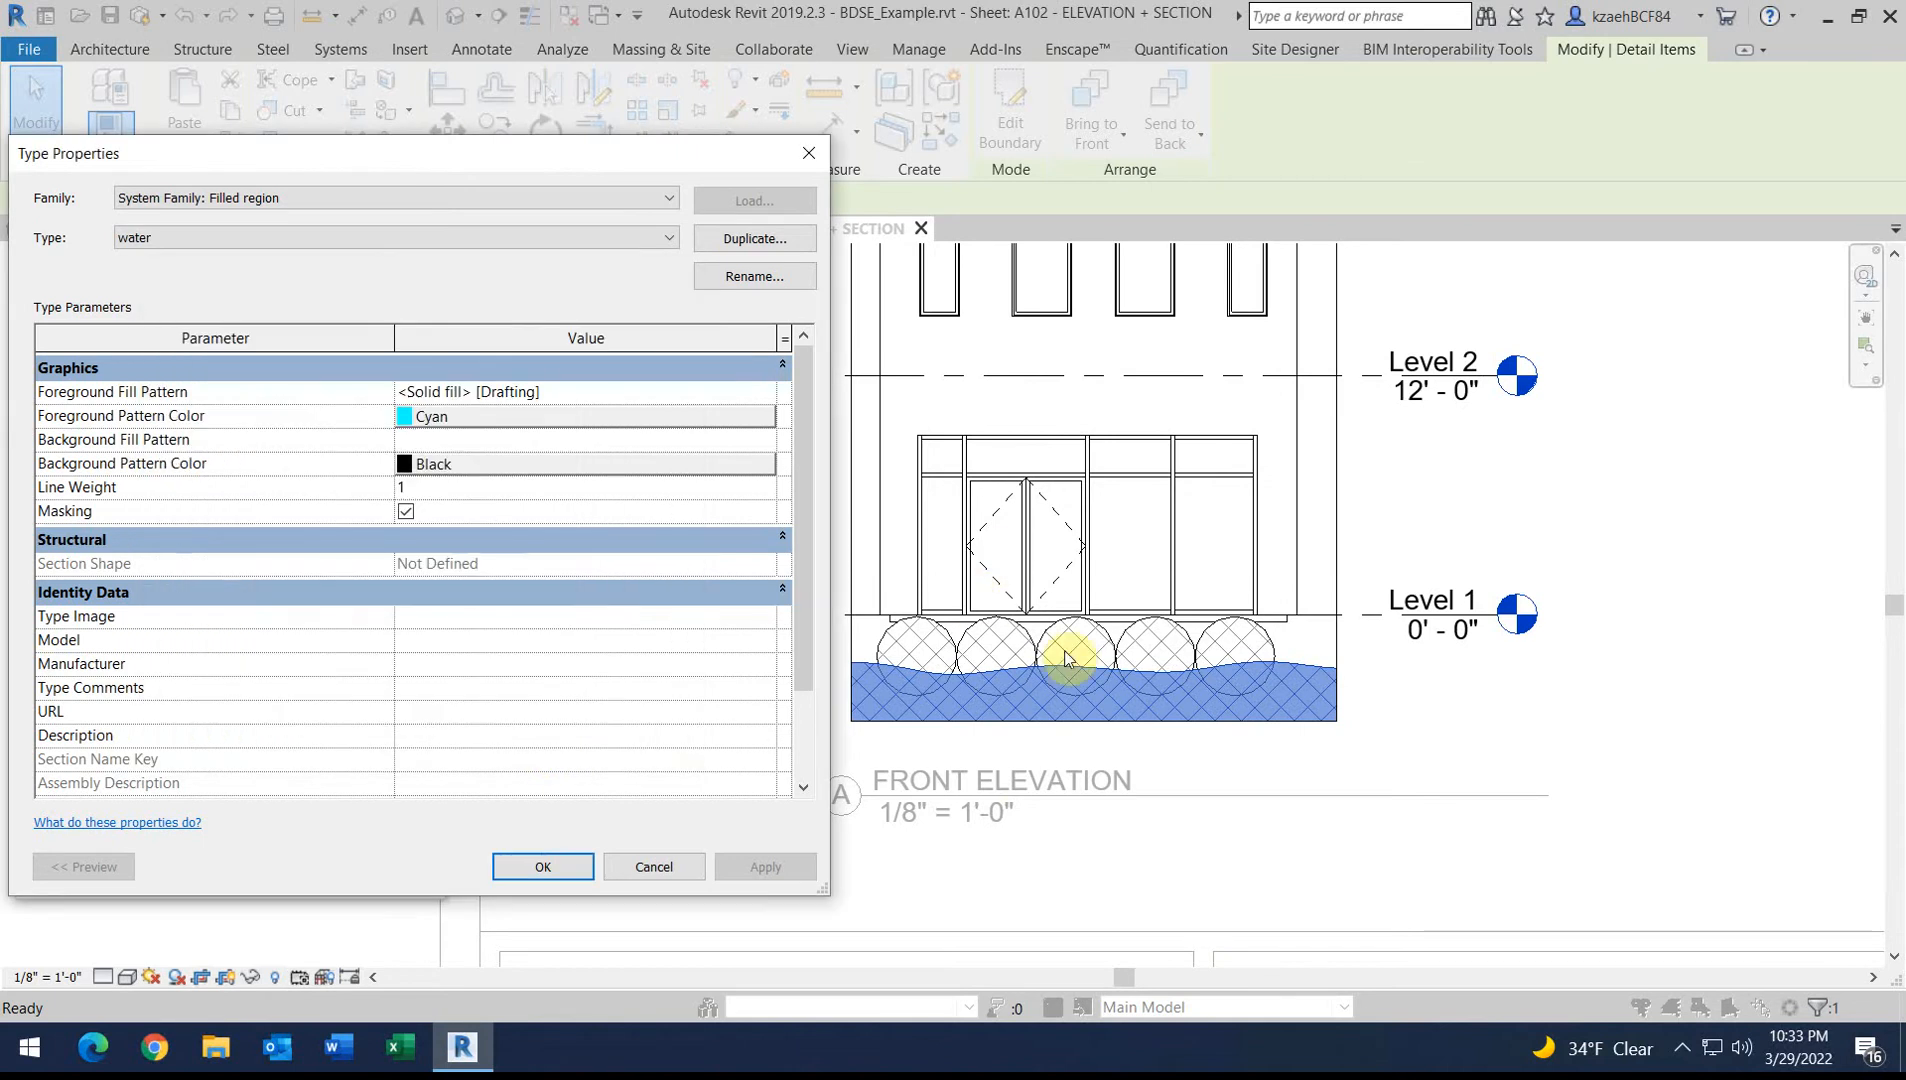
{"action": "left_click", "coordinate": [544, 862]}
{"action": "left_click", "coordinate": [621, 672]}
Turn off Masking in the water filled region type and apply the change
{"action": "scroll", "coordinate": [957, 692], "scroll_direction": "down", "scroll_amount": 2}
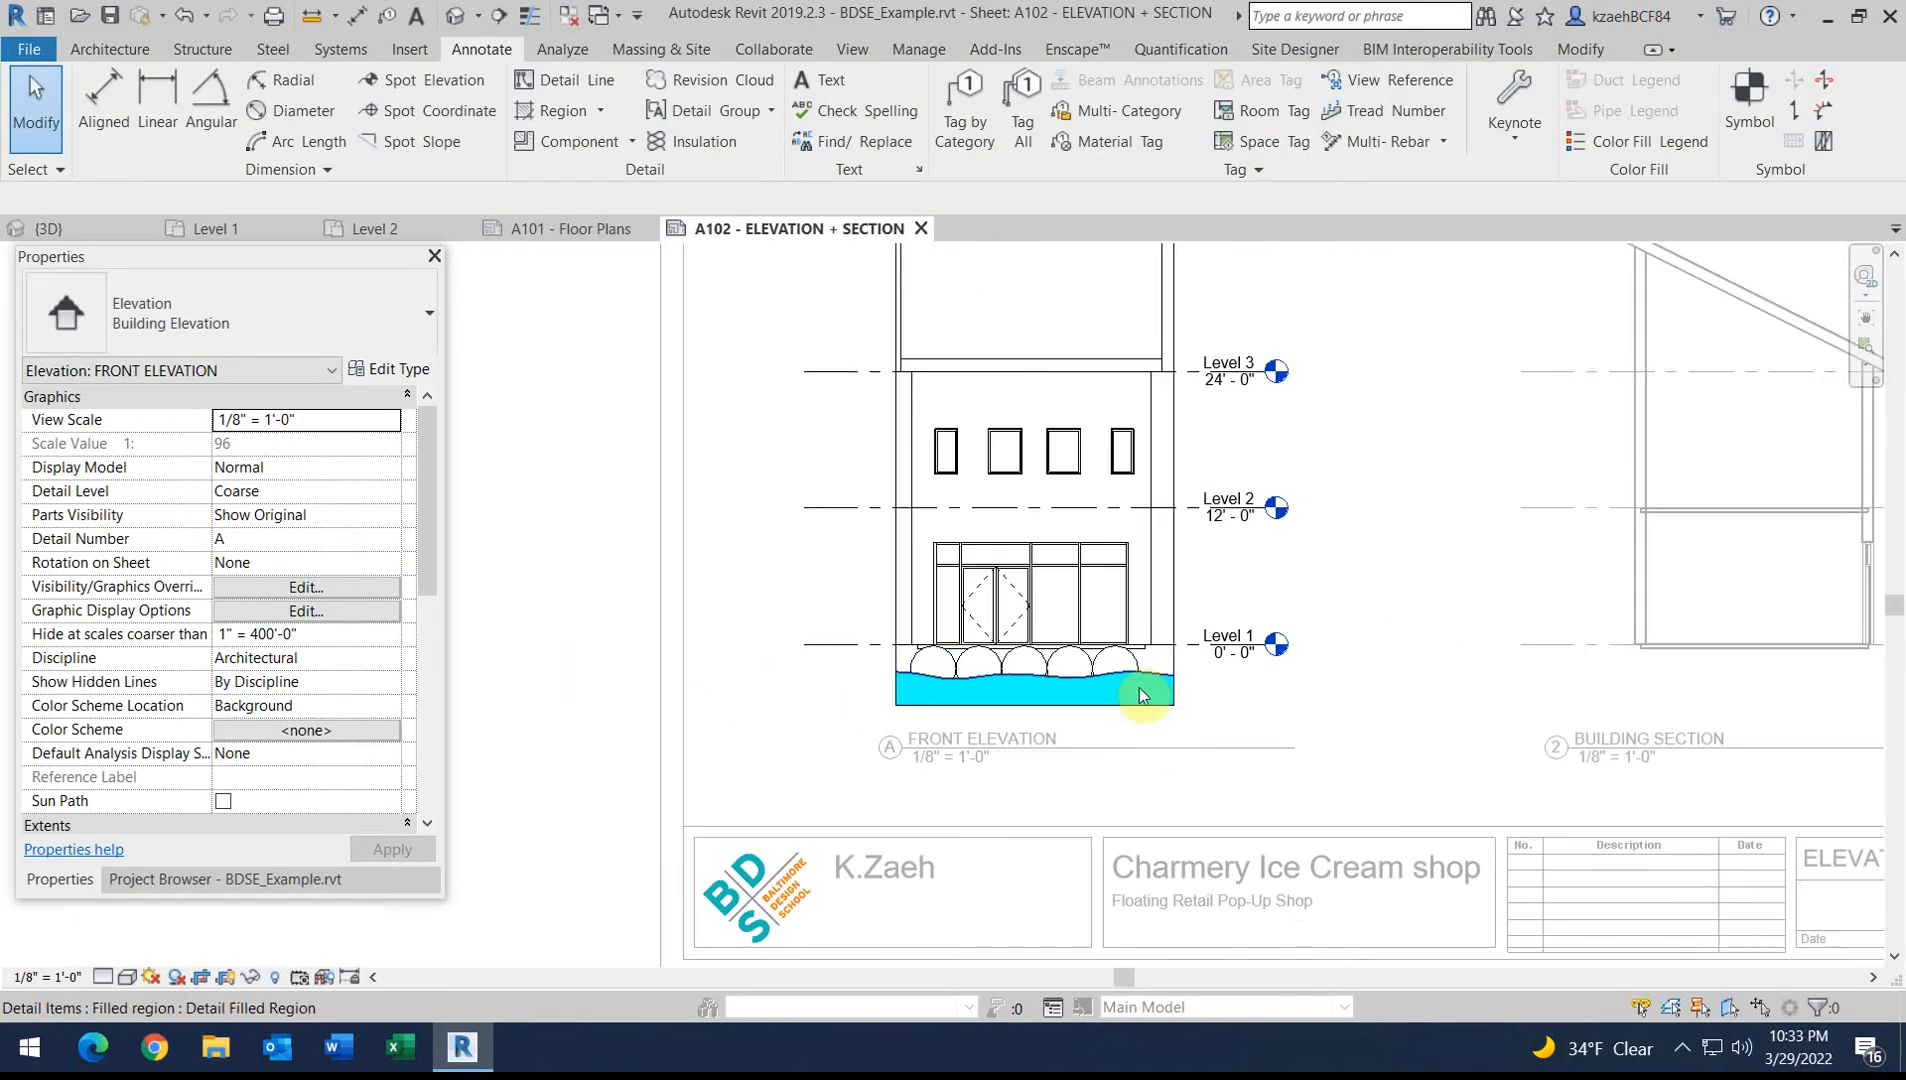
{"action": "left_click", "coordinate": [1167, 672]}
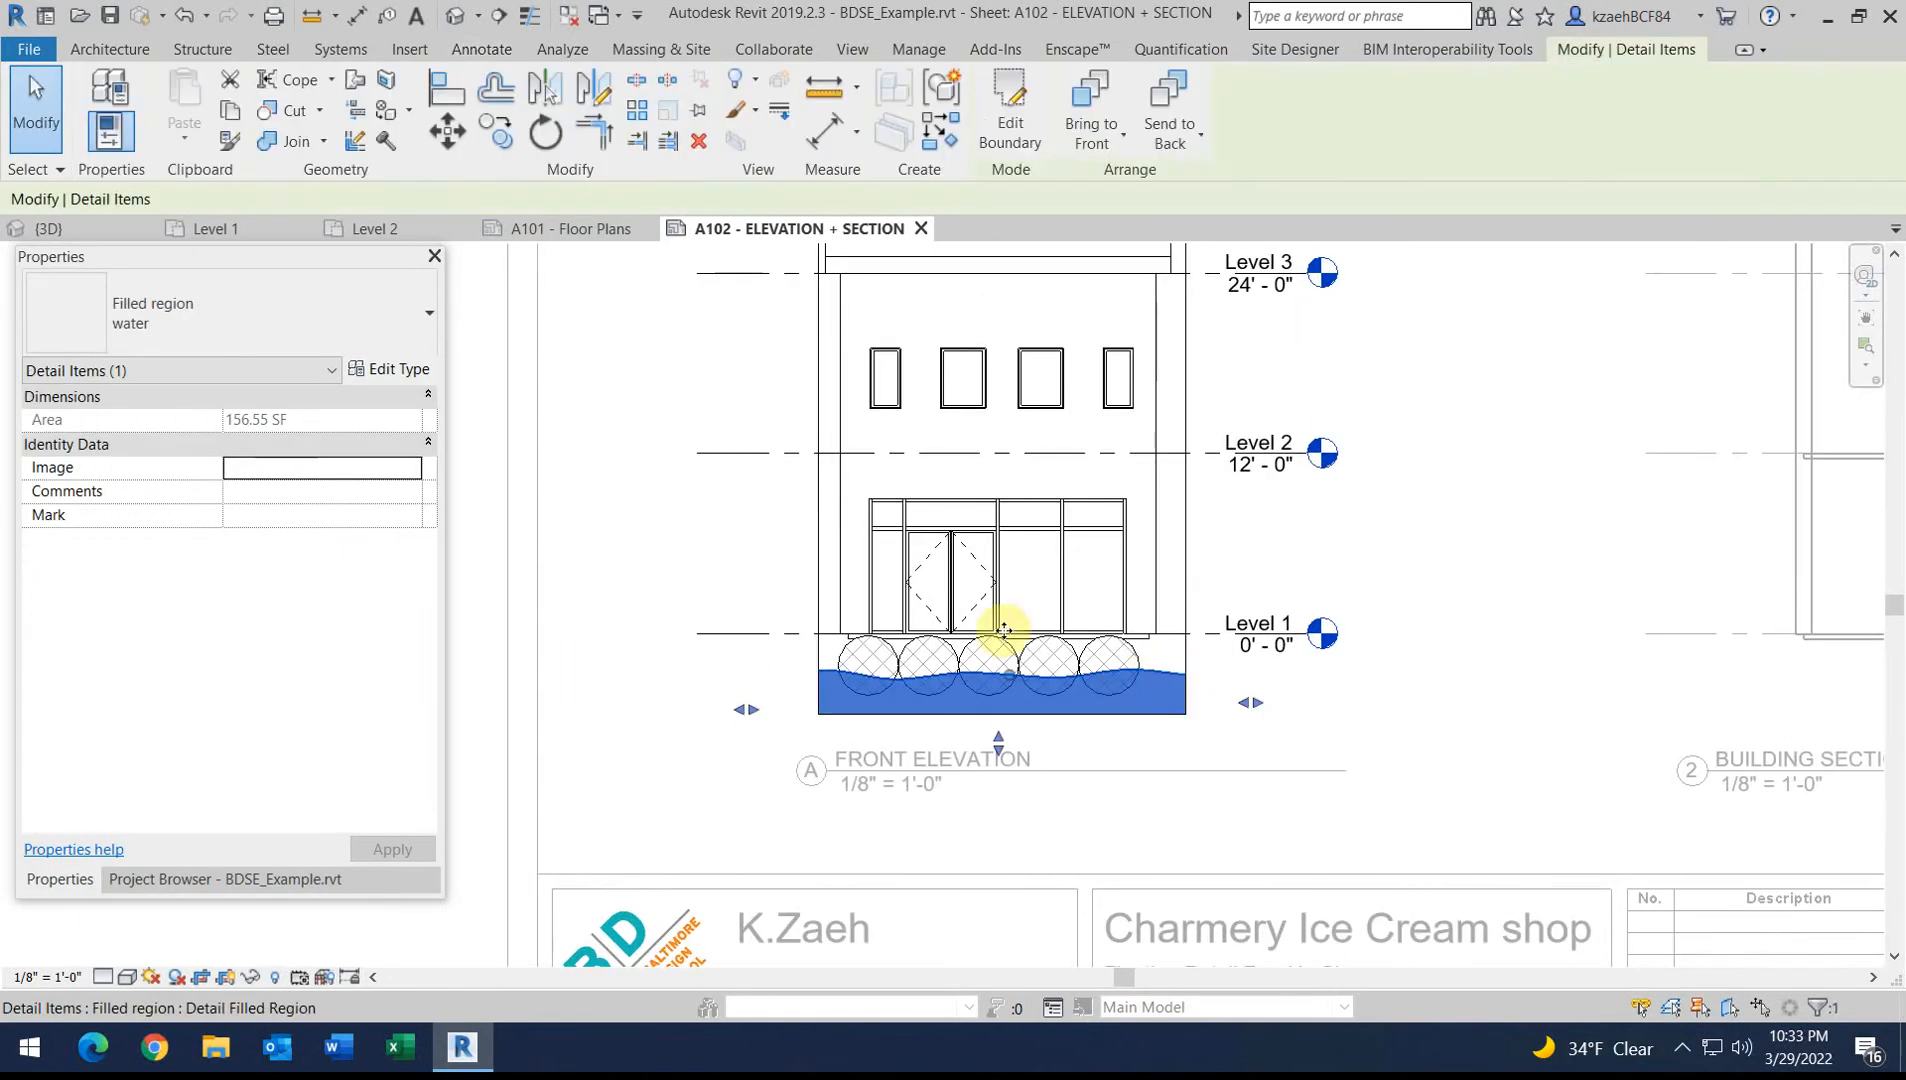
{"action": "left_click", "coordinate": [388, 369]}
{"action": "left_click", "coordinate": [407, 511]}
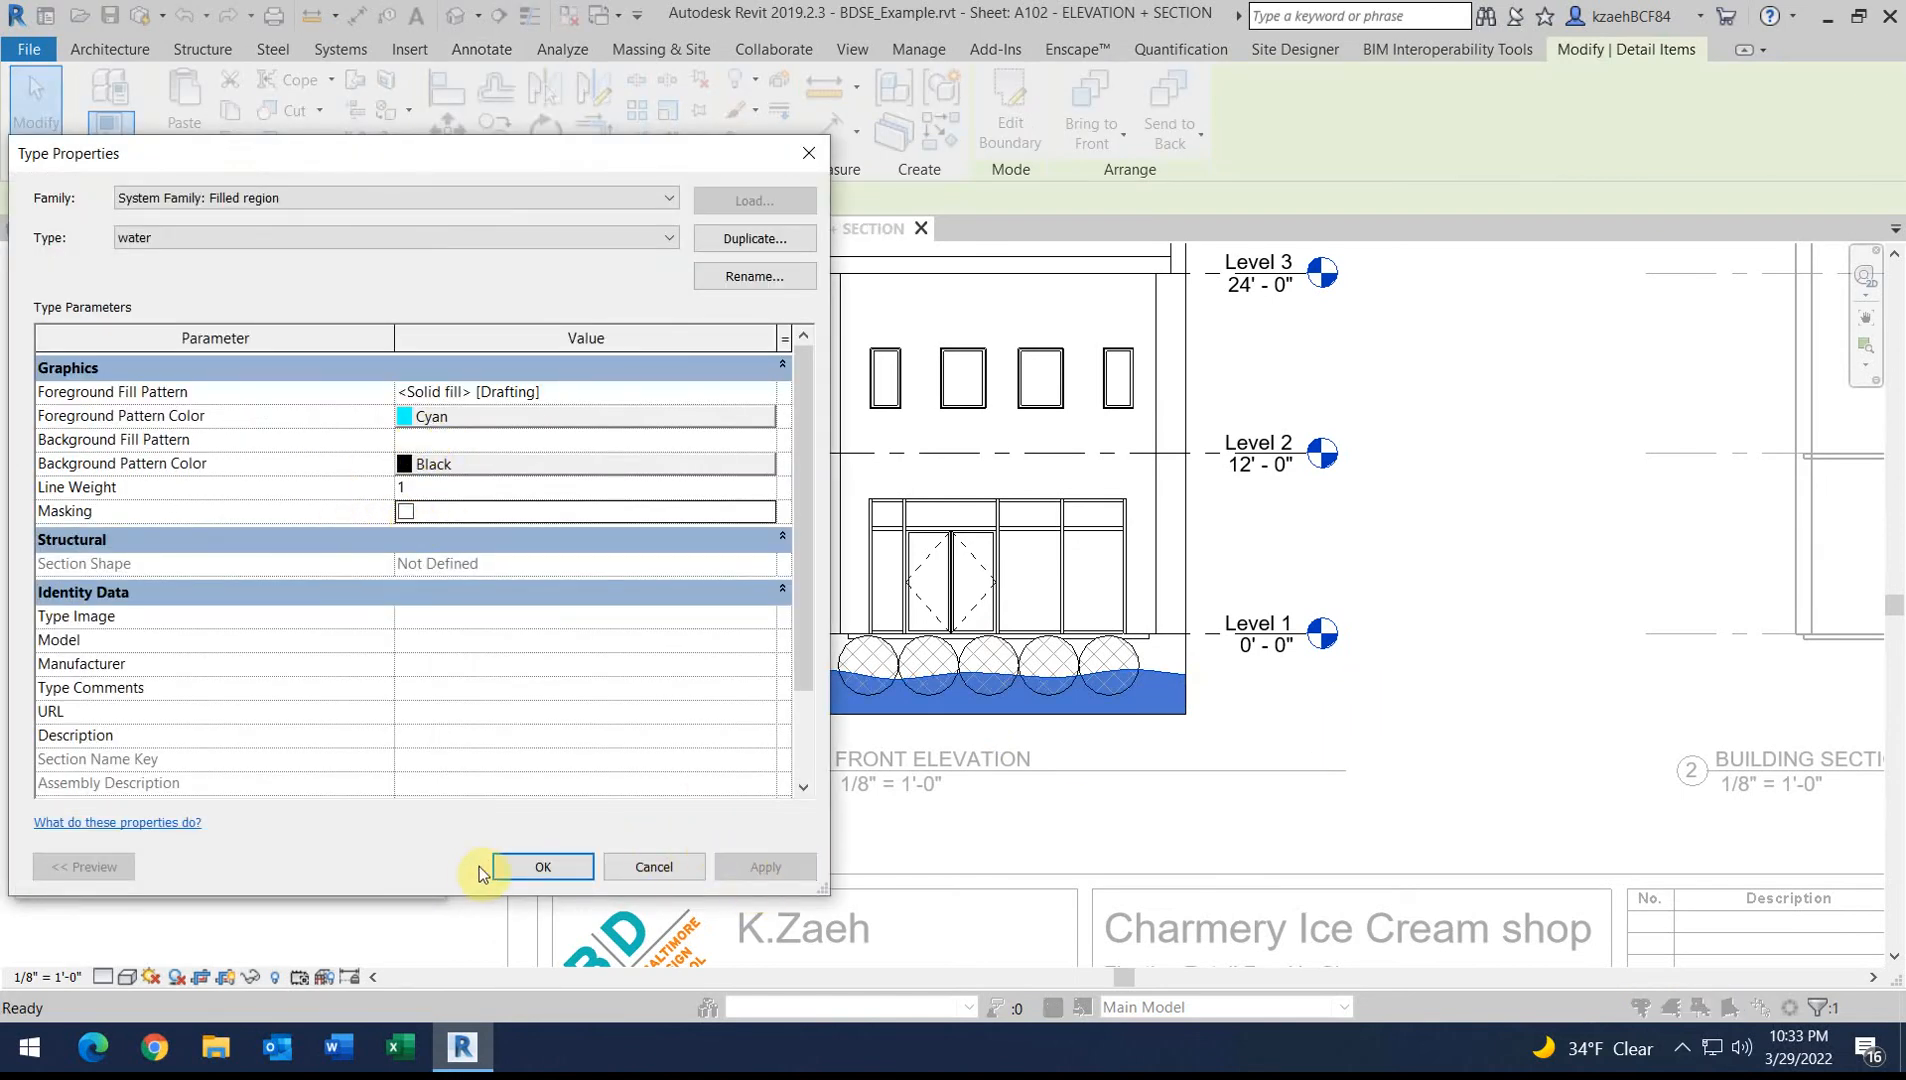
{"action": "left_click", "coordinate": [520, 868]}
{"action": "left_click", "coordinate": [1520, 721]}
Move the water region straight up so its wavy surface crosses the upper half of the circles
{"action": "scroll", "coordinate": [800, 690], "scroll_direction": "up", "scroll_amount": 3}
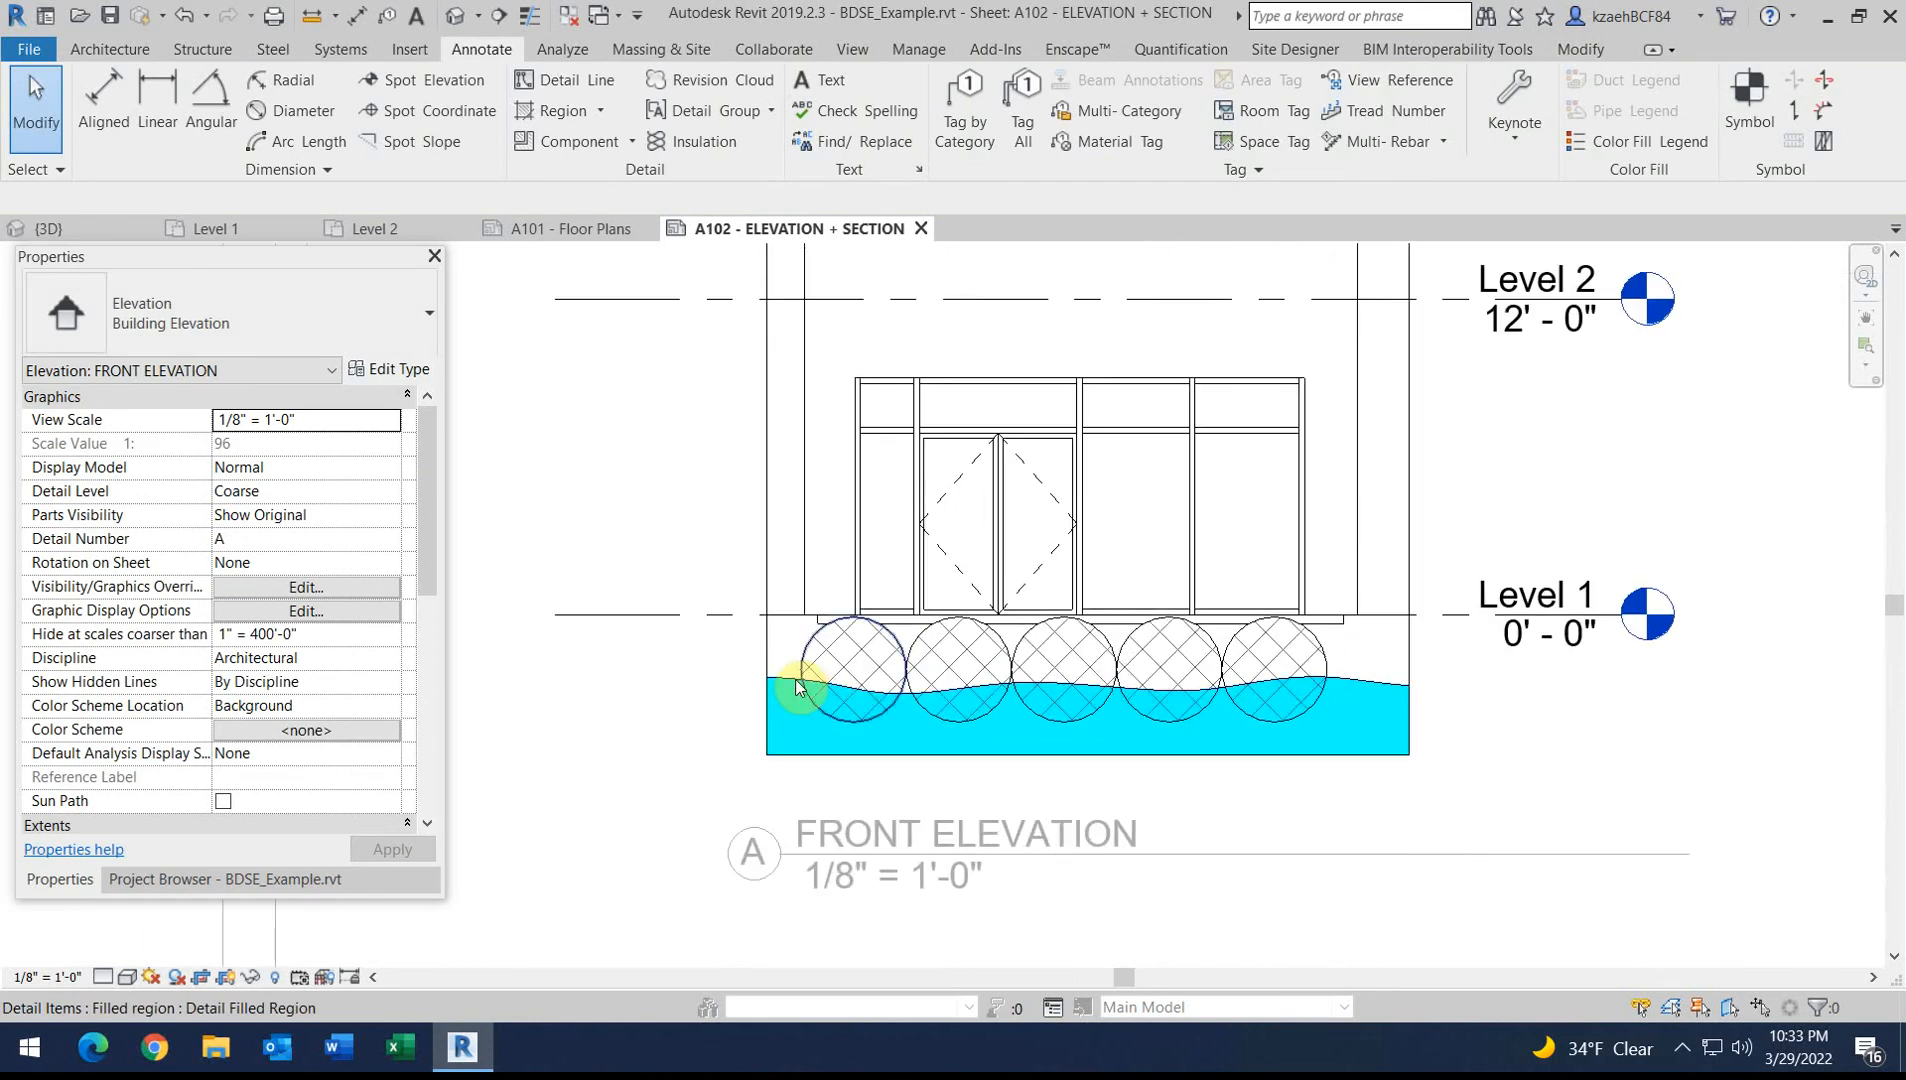
{"action": "left_click", "coordinate": [797, 686]}
{"action": "left_click", "coordinate": [778, 713]}
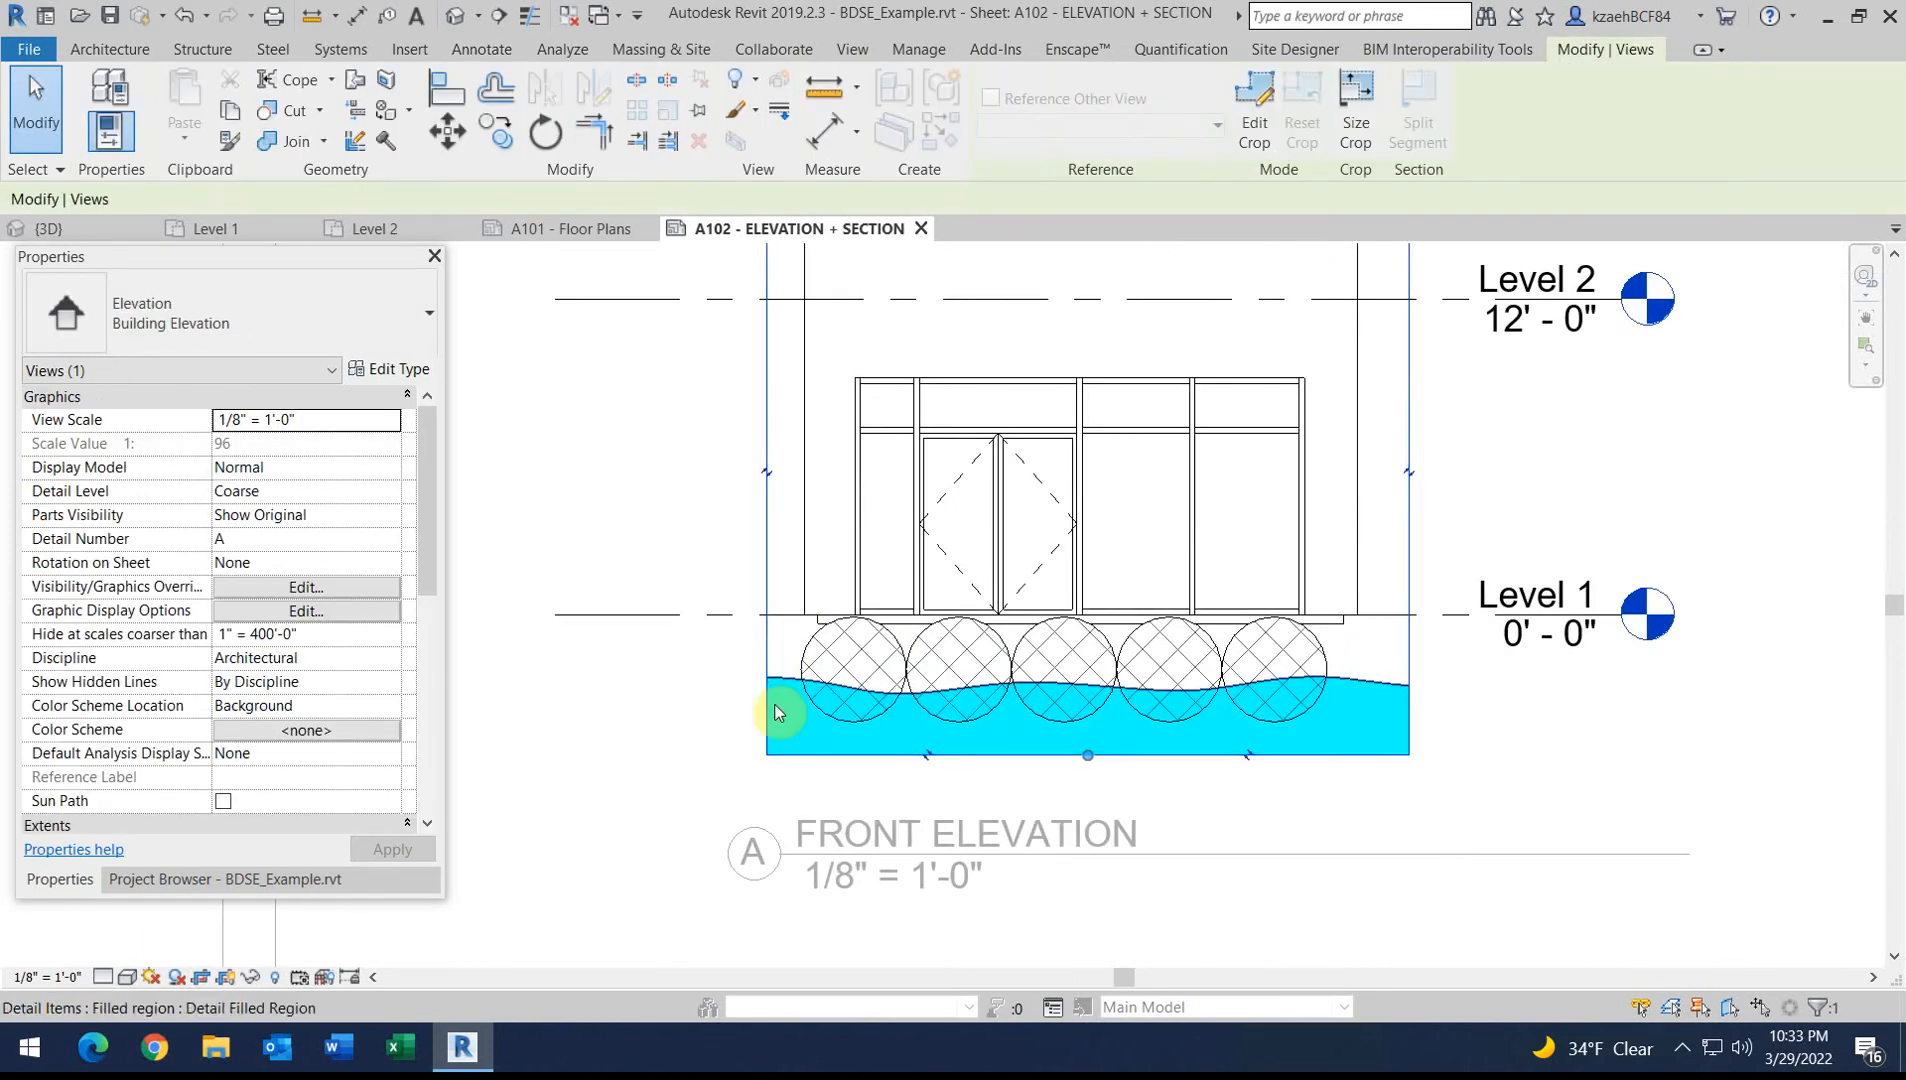
{"action": "scroll", "coordinate": [780, 720], "scroll_direction": "up", "scroll_amount": 2}
{"action": "left_click", "coordinate": [787, 670]}
{"action": "left_click", "coordinate": [786, 657]}
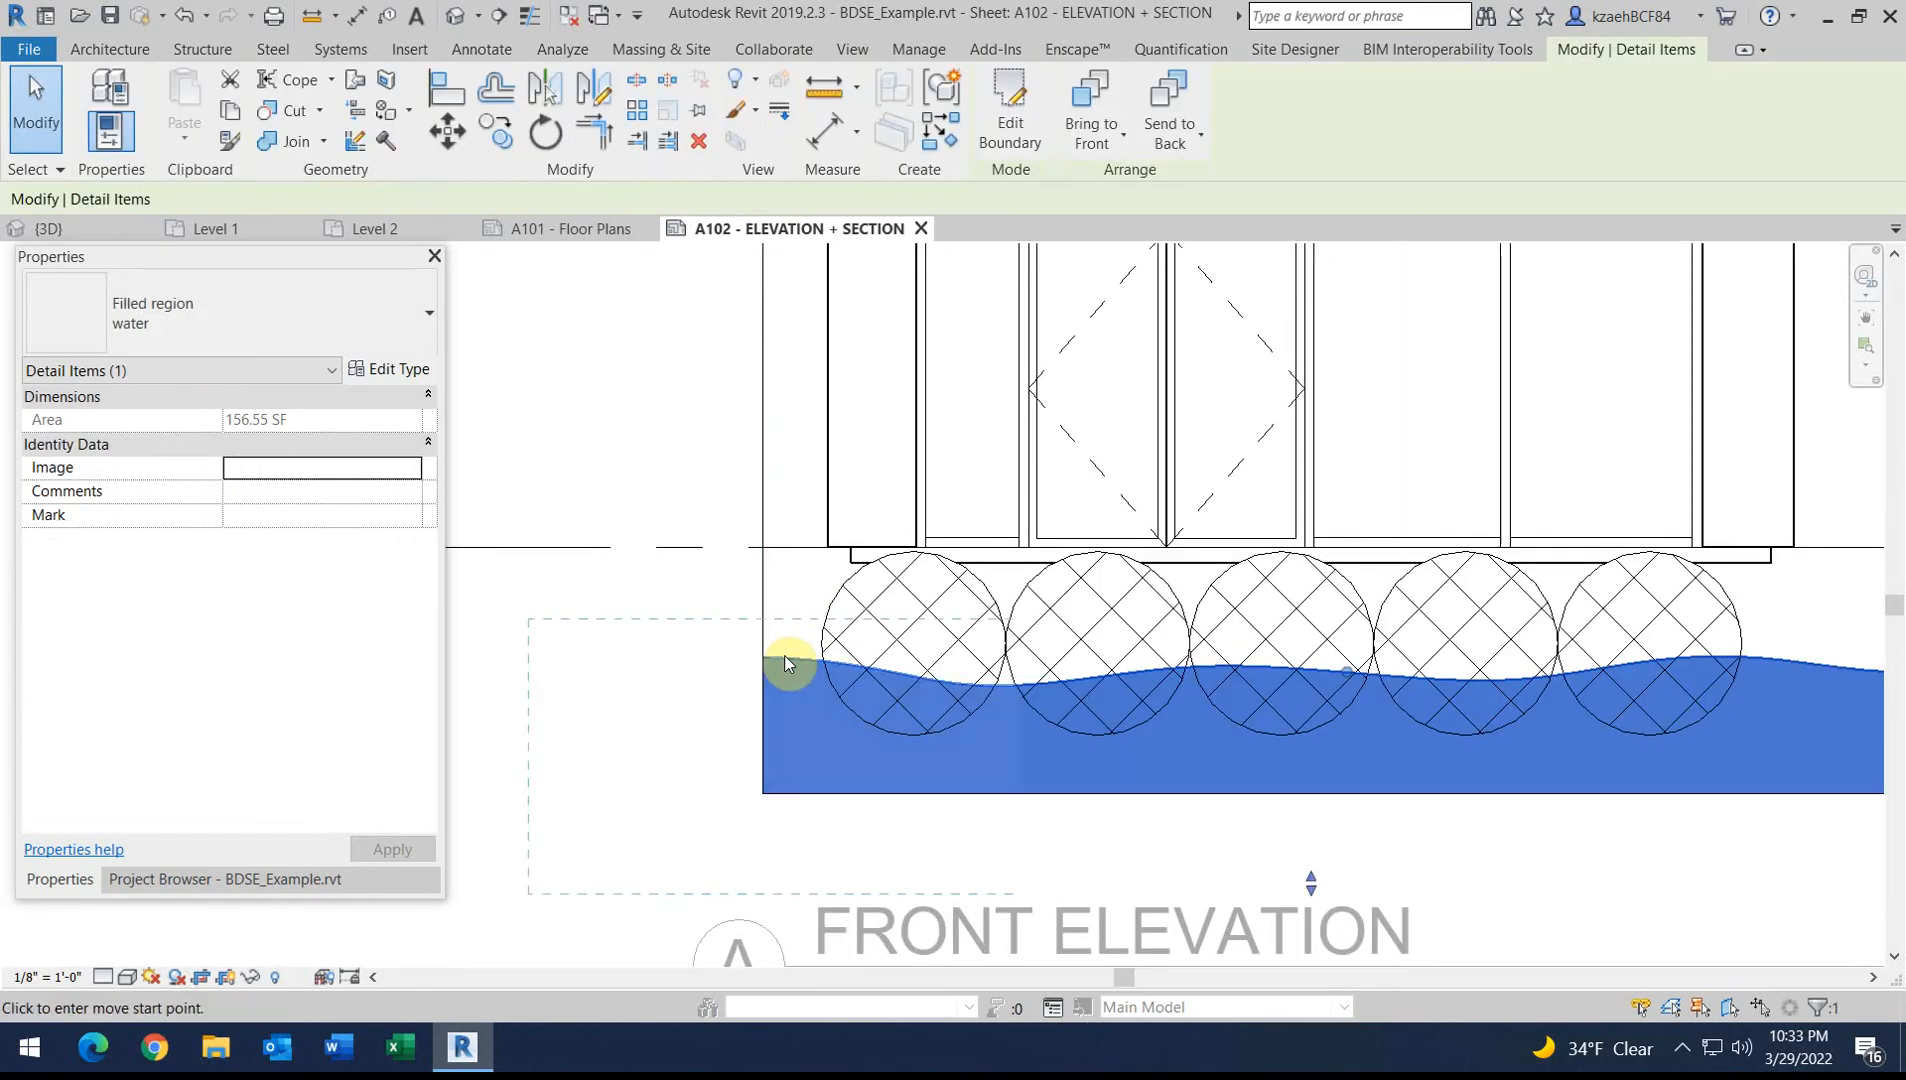
{"action": "key", "text": "v"}
{"action": "left_click", "coordinate": [785, 656]}
{"action": "left_click", "coordinate": [783, 609]}
{"action": "scroll", "coordinate": [783, 609], "scroll_direction": "down", "scroll_amount": 3}
{"action": "key", "text": "Escape"}
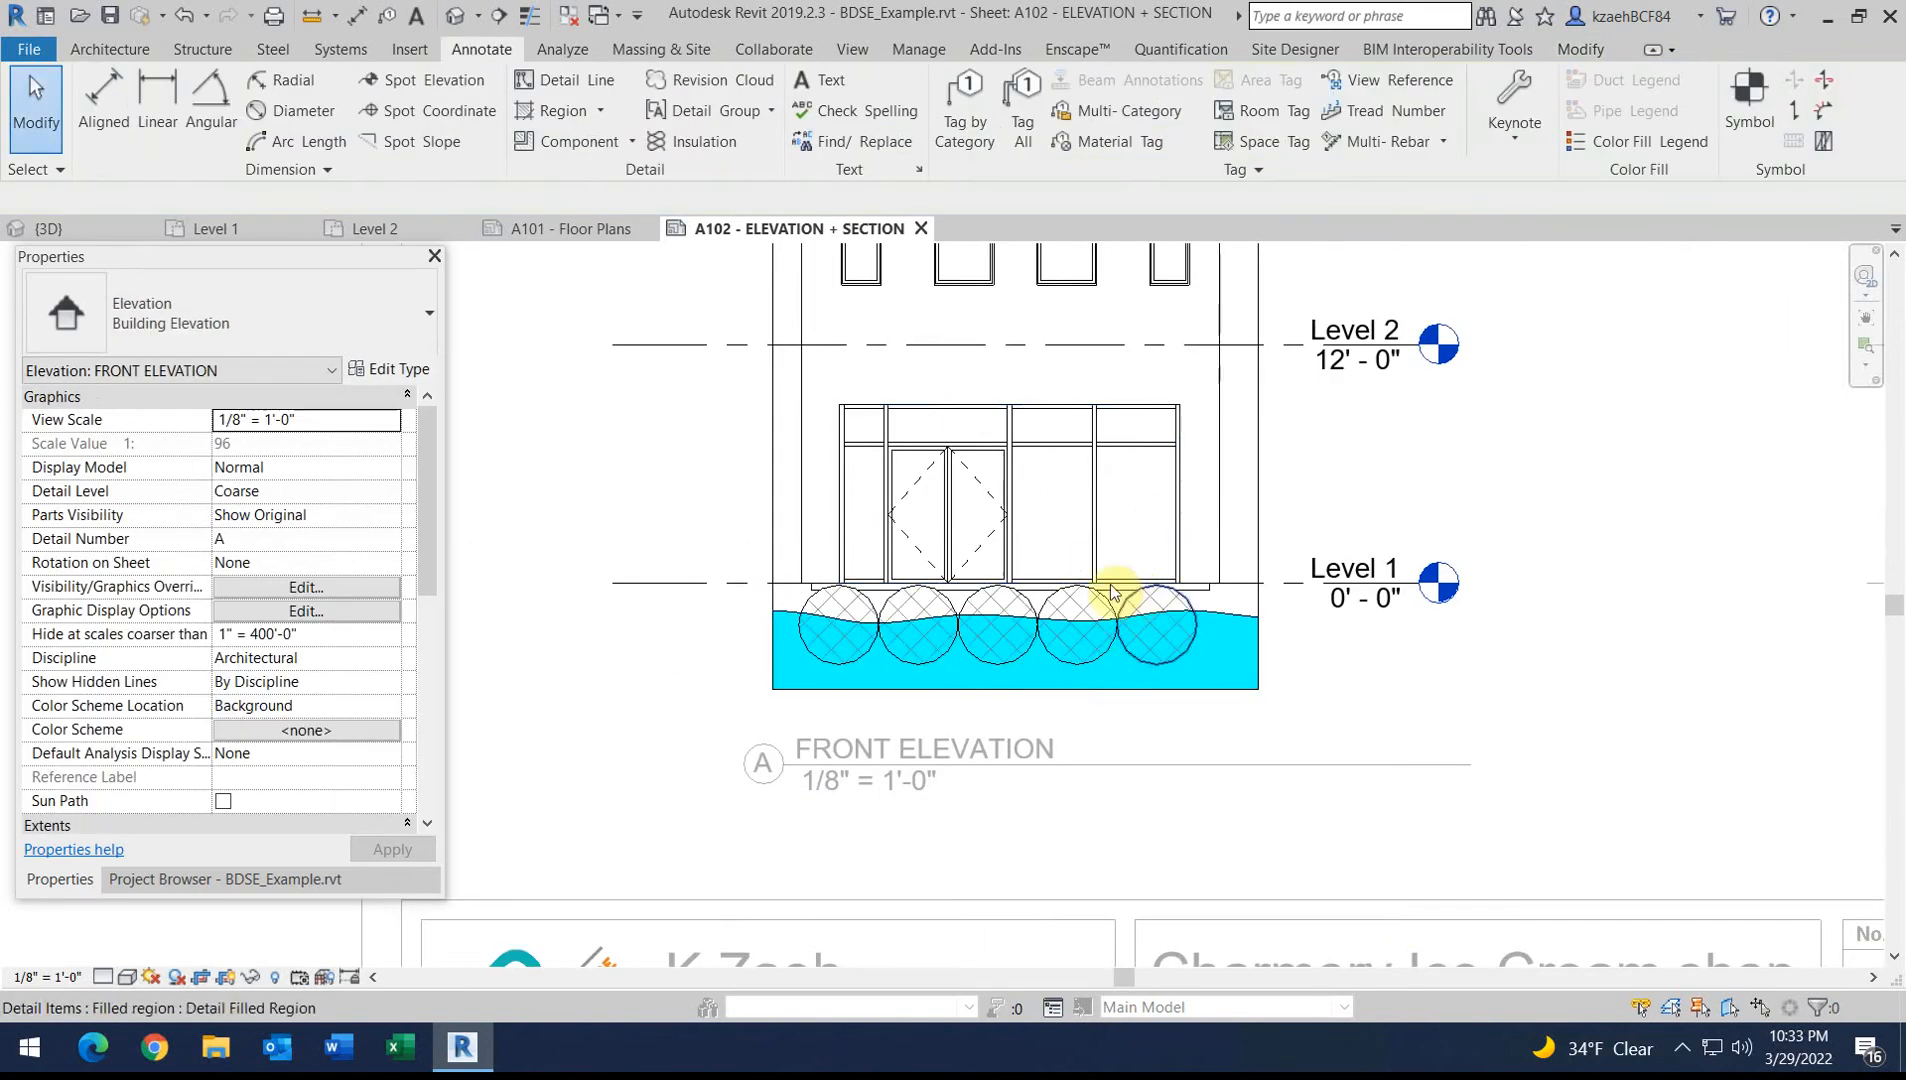
Copy the water region and the first circle of the front elevation to the clipboard
{"action": "scroll", "coordinate": [1107, 581], "scroll_direction": "down", "scroll_amount": 2}
{"action": "middle_click_drag", "start_coordinate": [1089, 520], "coordinate": [841, 551]}
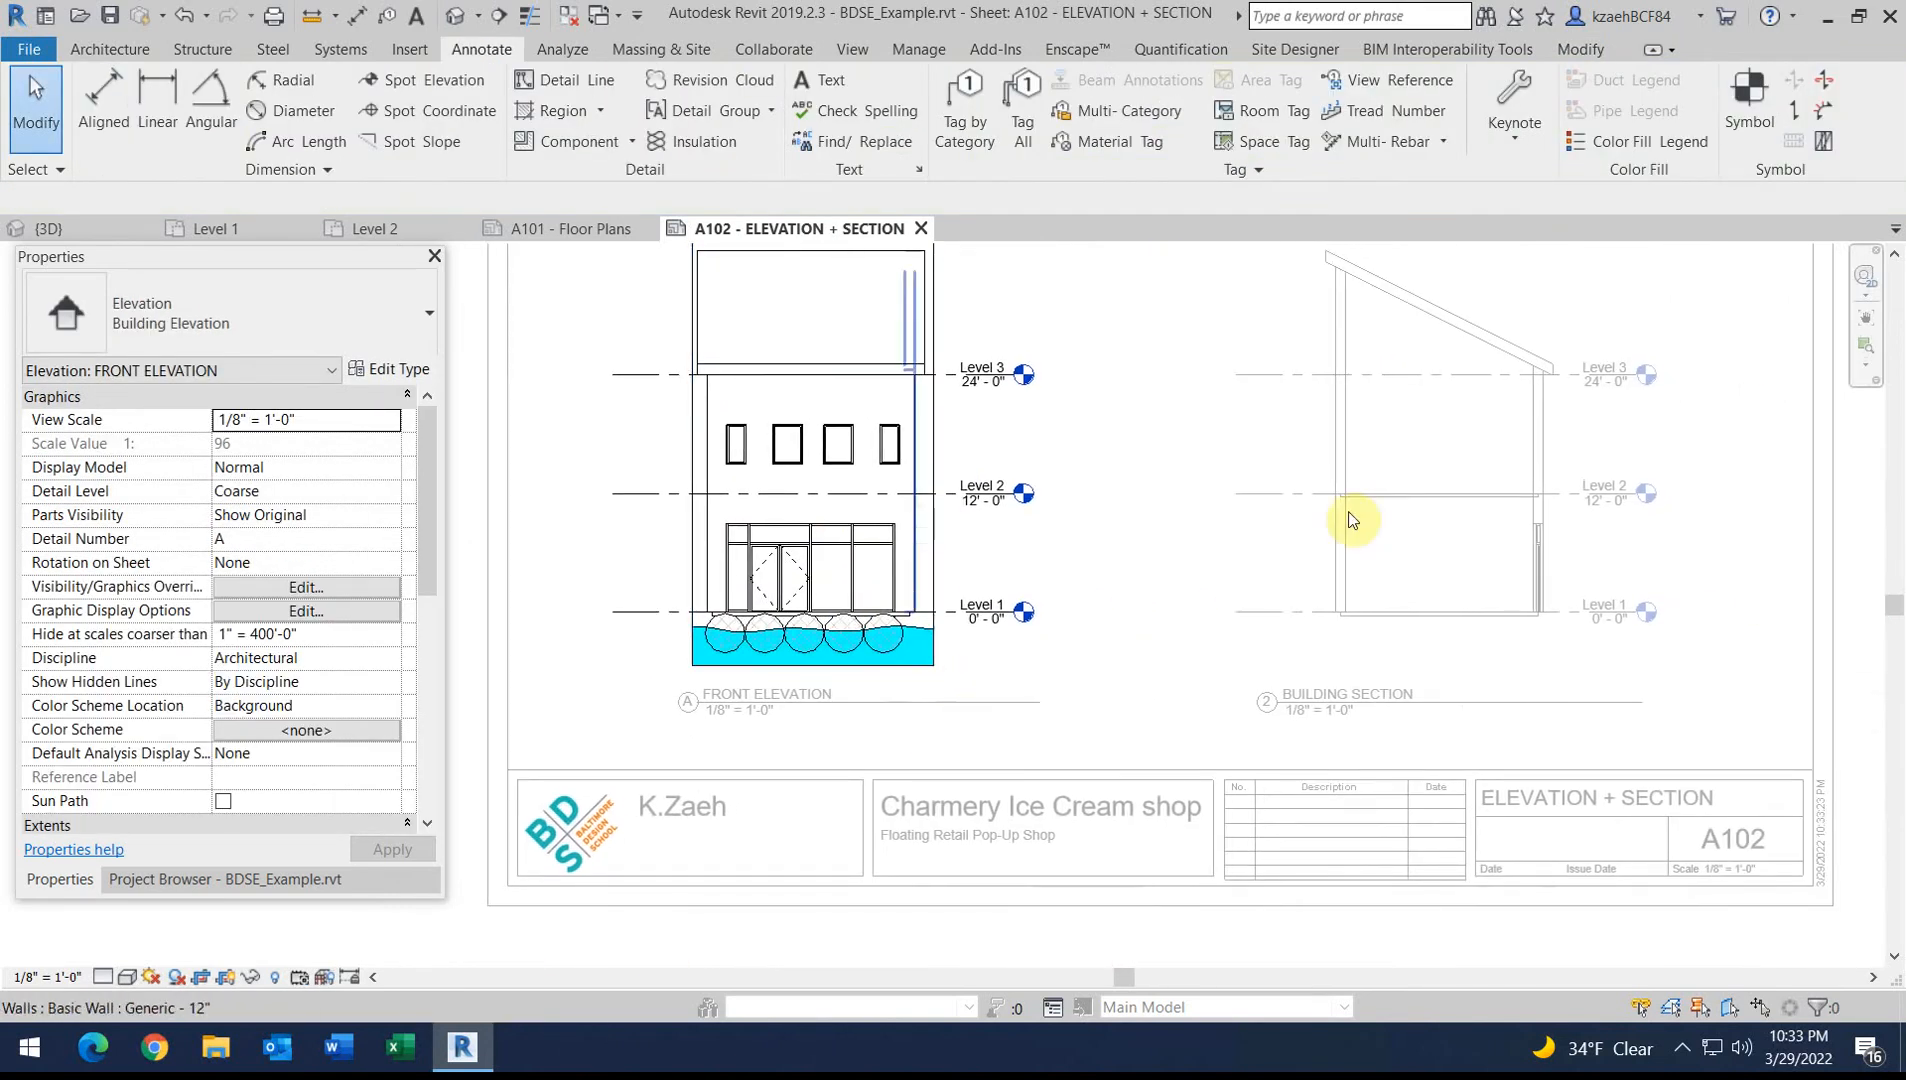
{"action": "middle_click_drag", "start_coordinate": [1352, 520], "coordinate": [1332, 540]}
{"action": "scroll", "coordinate": [732, 659], "scroll_direction": "up", "scroll_amount": 3}
{"action": "left_click", "coordinate": [612, 622]}
{"action": "left_click", "coordinate": [612, 622], "text": "ctrl"}
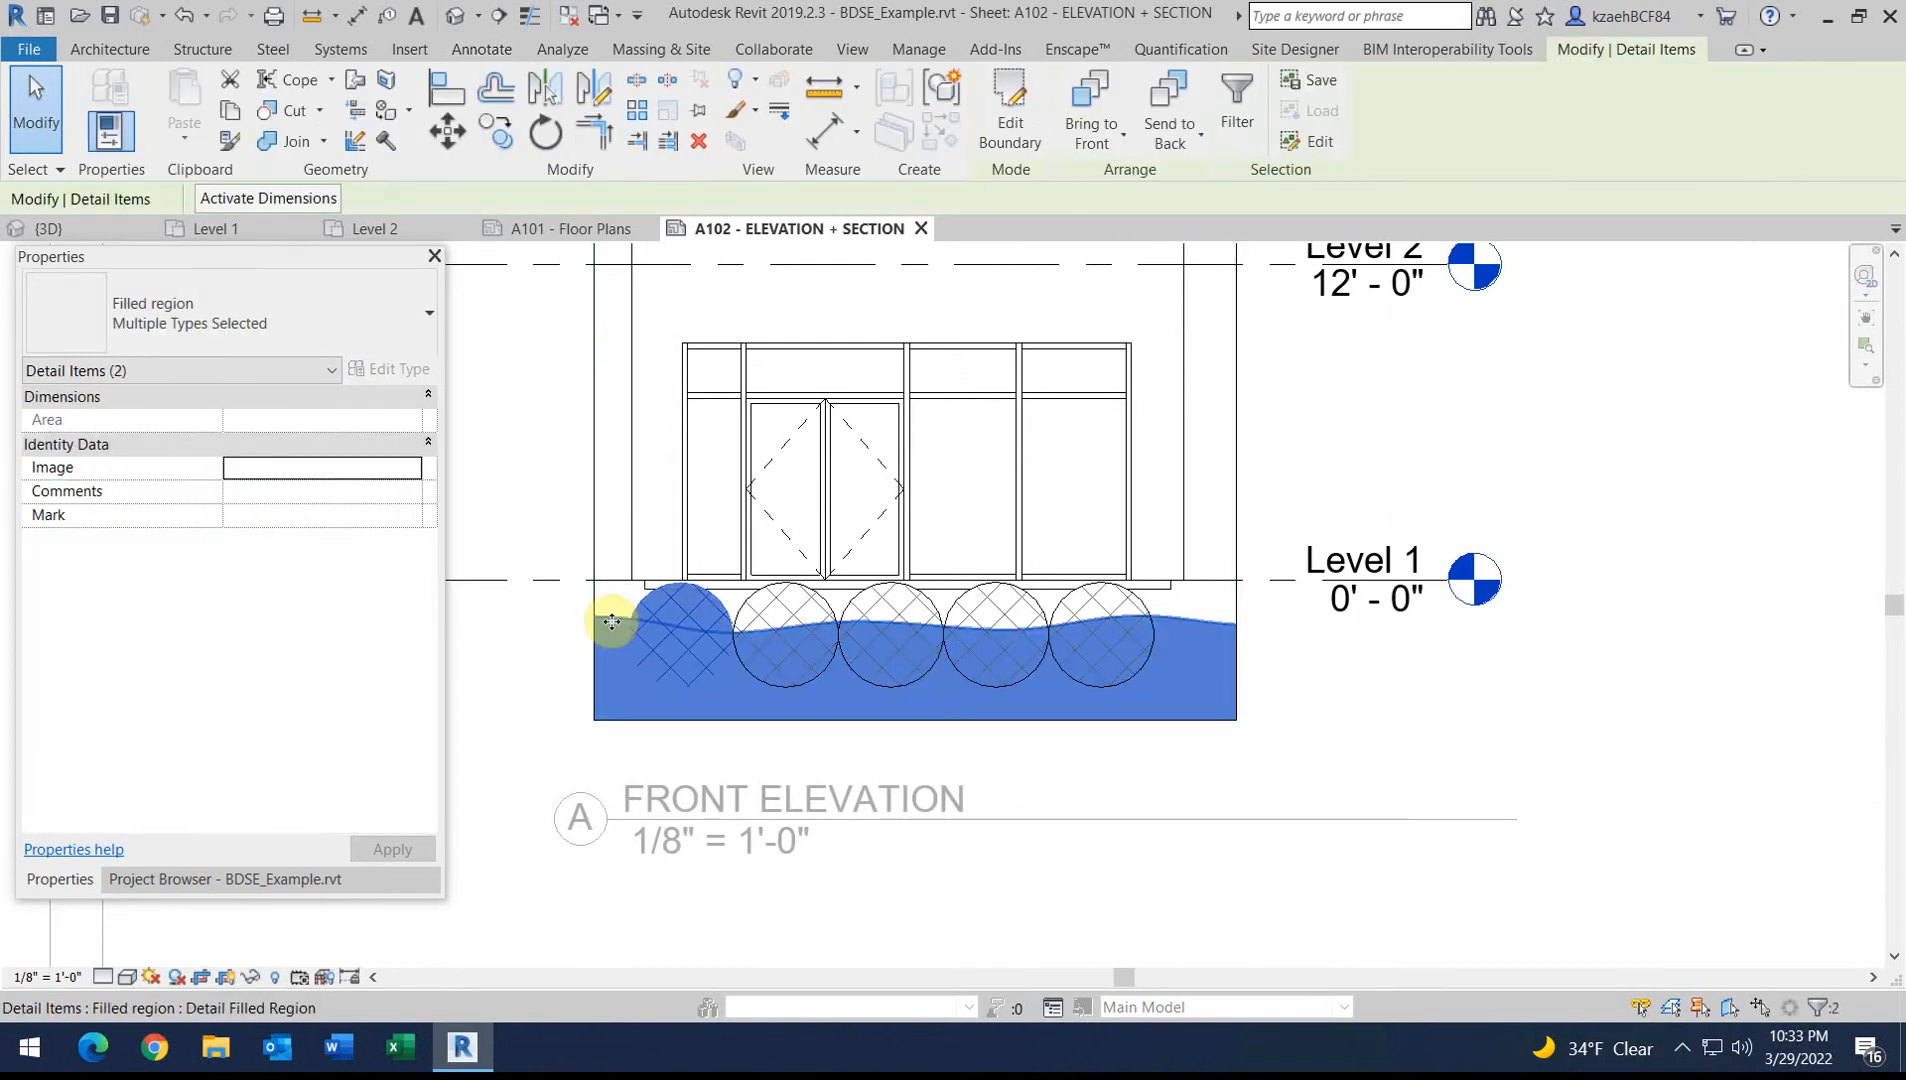
{"action": "left_click", "coordinate": [540, 505]}
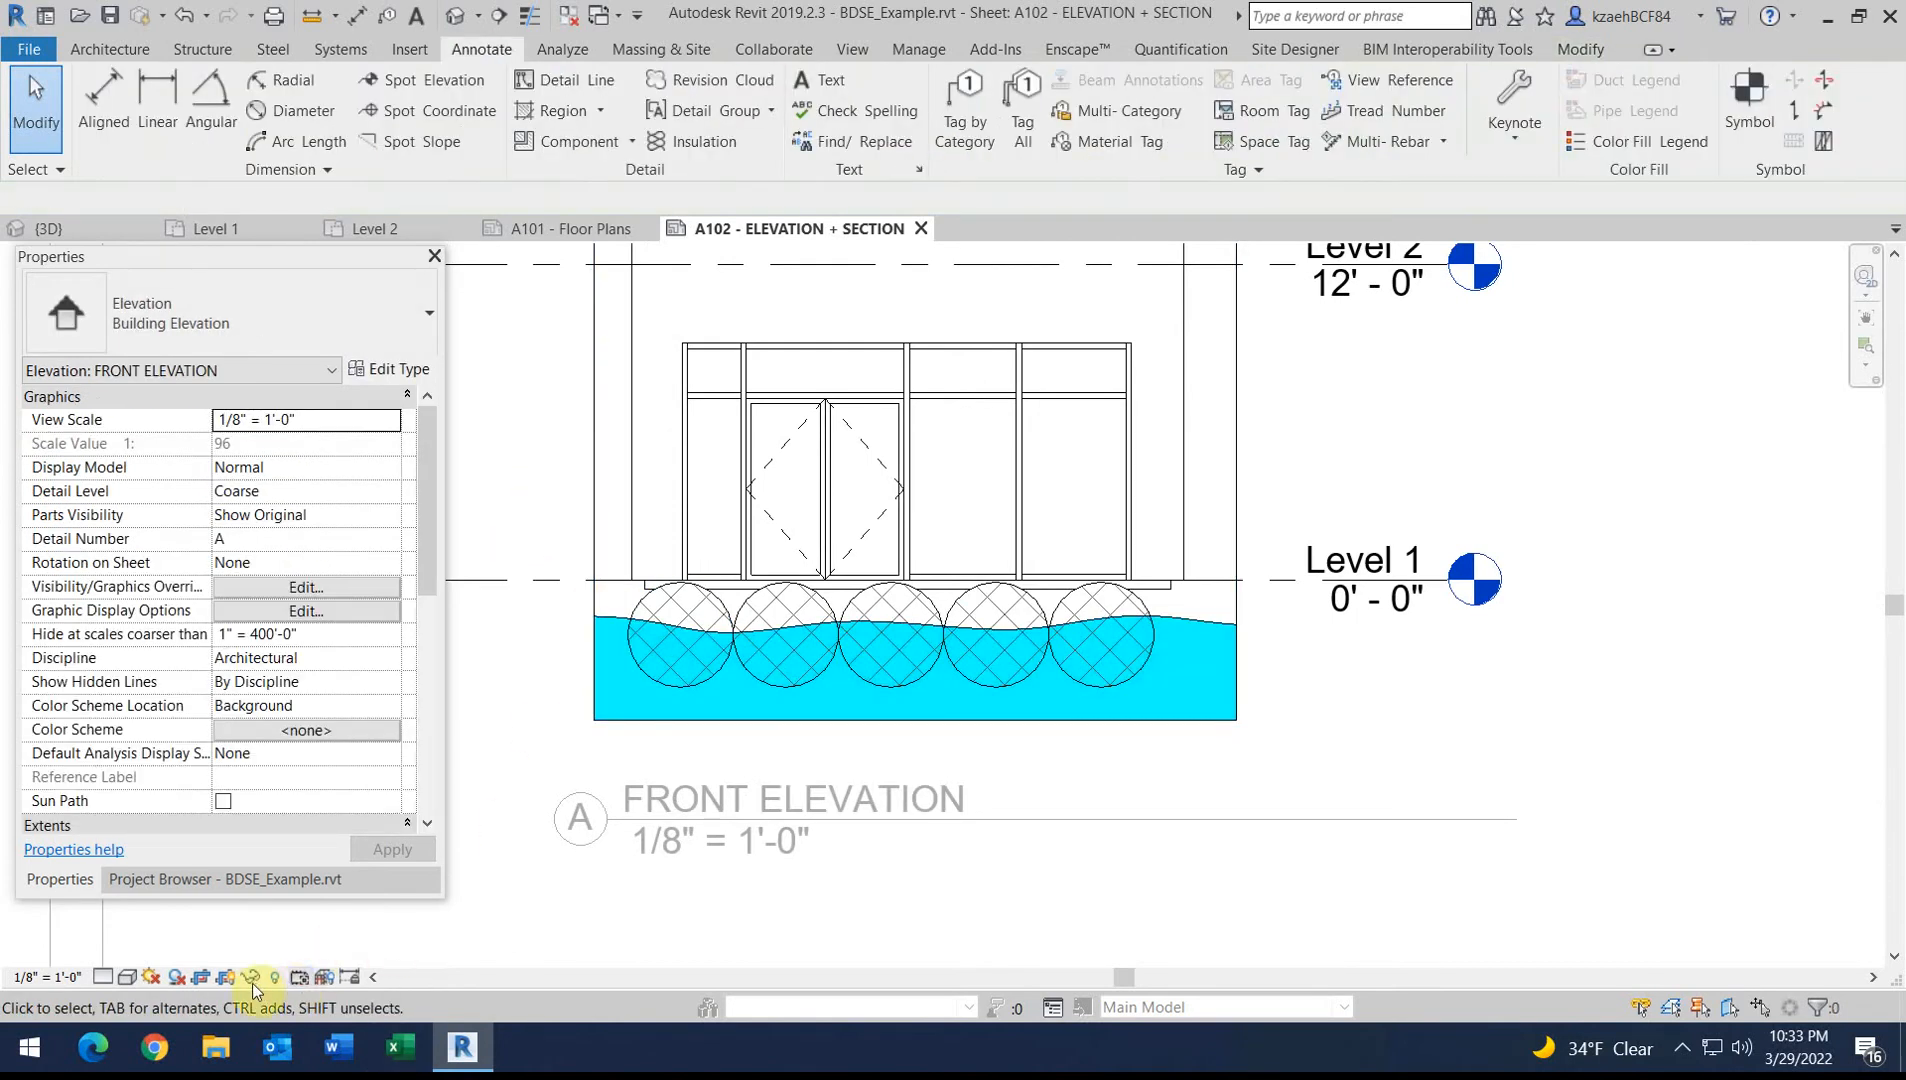
Deactivate the front elevation view on the sheet and activate the Building Section view
{"action": "scroll", "coordinate": [787, 604], "scroll_direction": "down", "scroll_amount": 5}
{"action": "right_click", "coordinate": [1075, 428]}
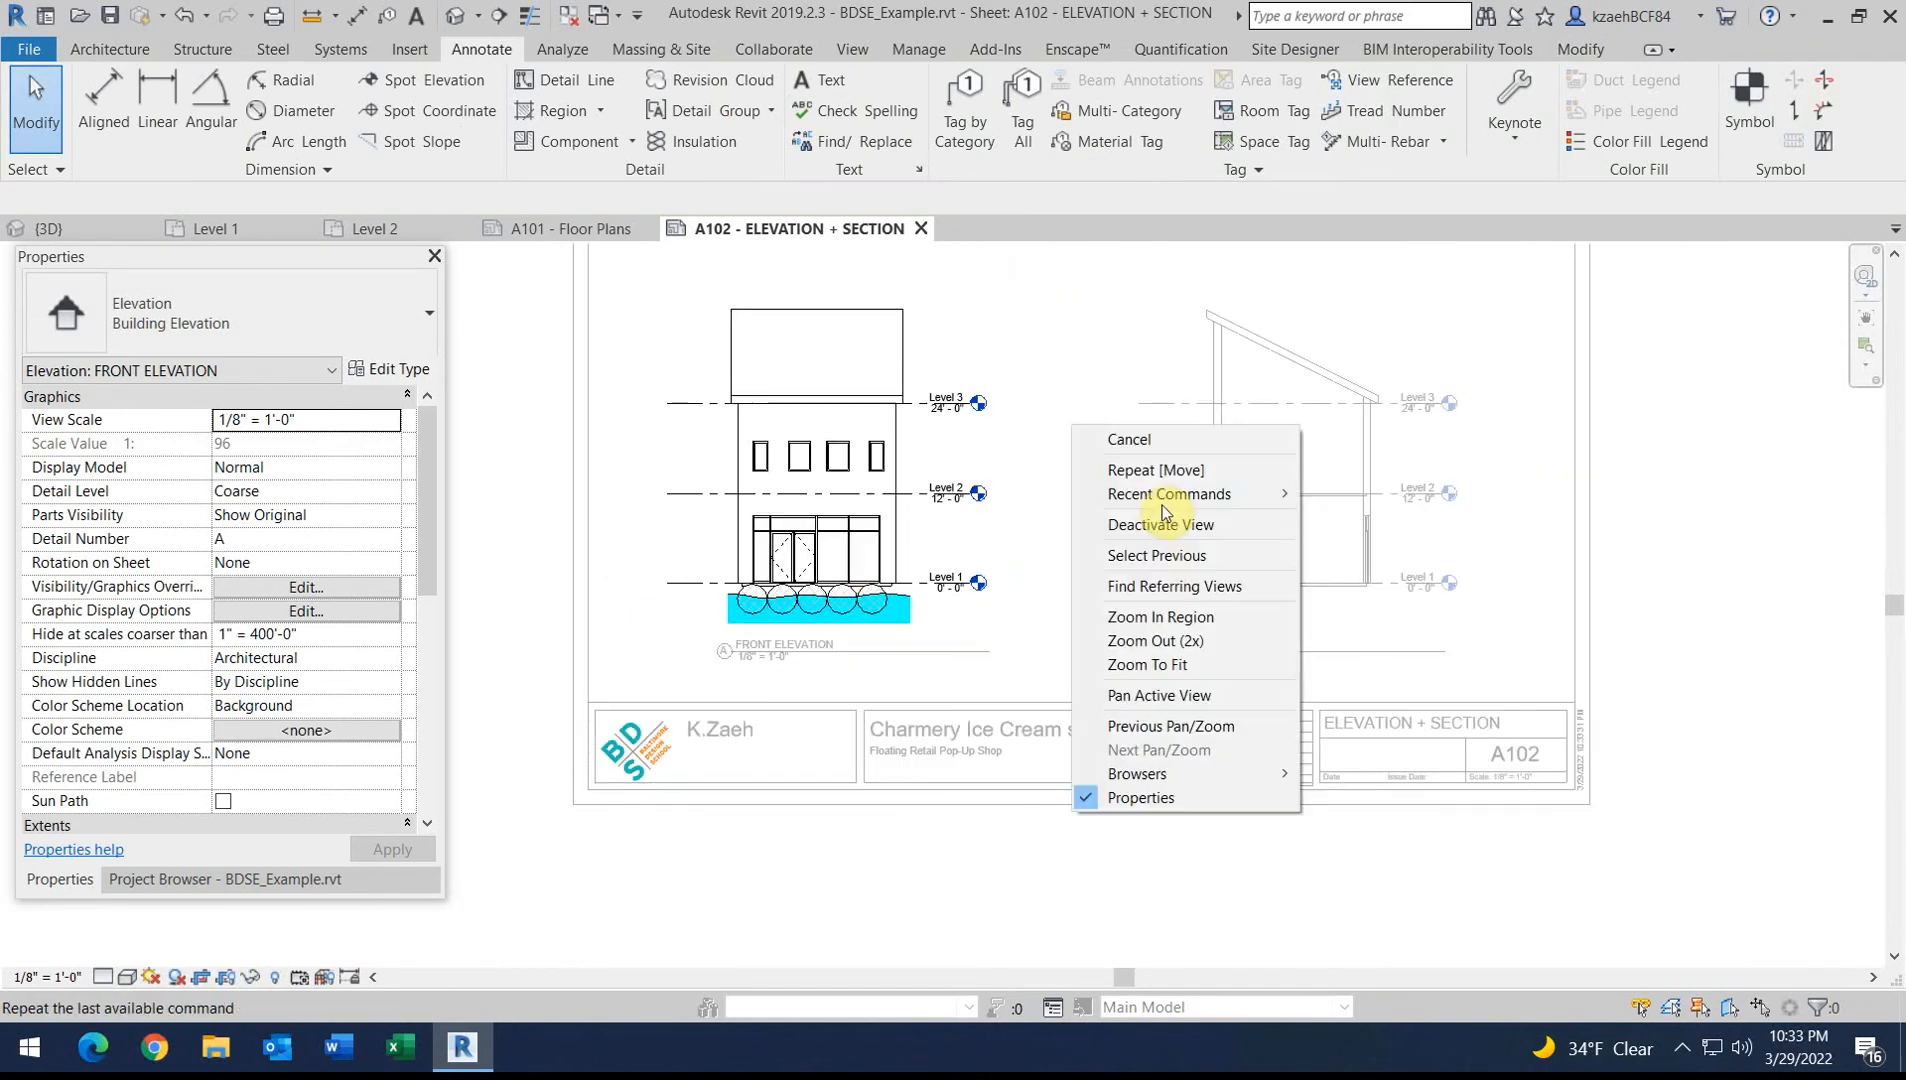
{"action": "left_click", "coordinate": [1160, 524]}
{"action": "scroll", "coordinate": [1310, 553], "scroll_direction": "up", "scroll_amount": 3}
{"action": "double_click", "coordinate": [1231, 602]}
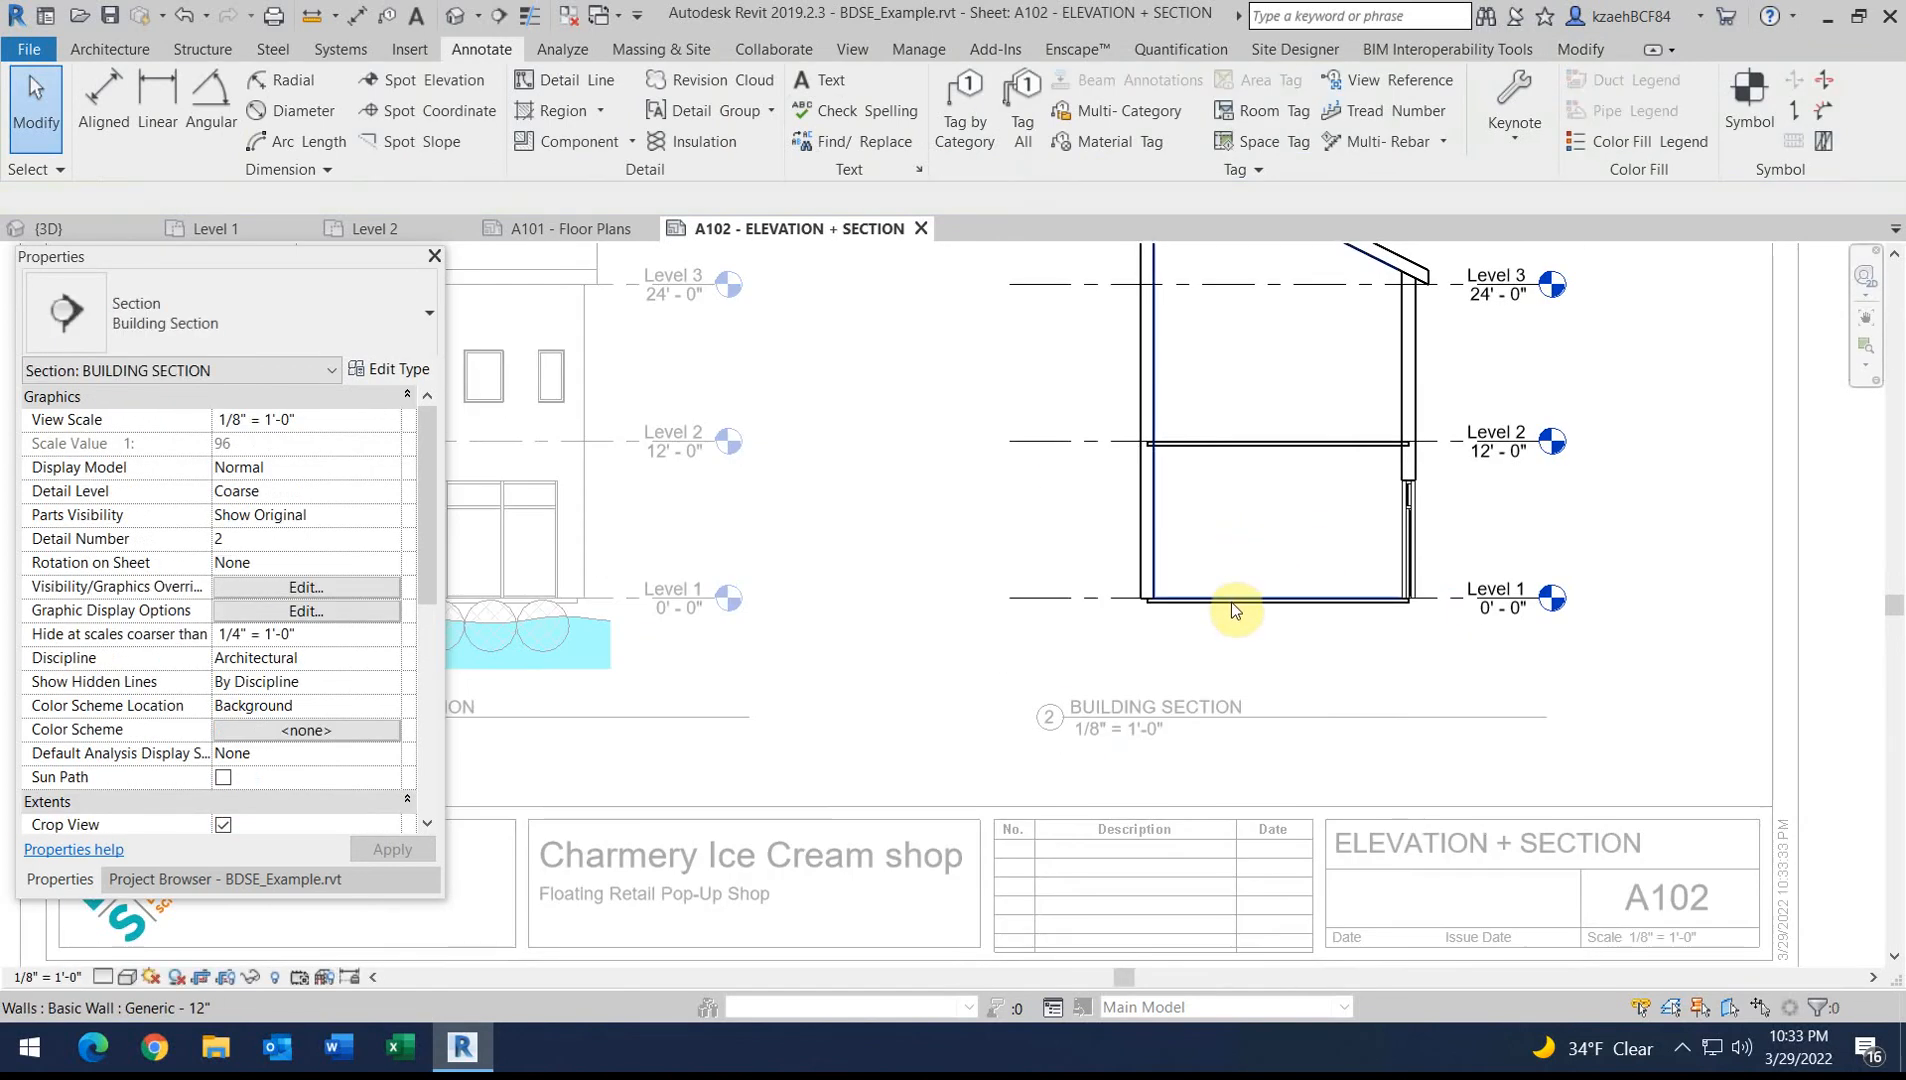
Paste the circle and water region into the Building Section and shift them down so the water surface sits just below the floor
{"action": "key", "text": "ctrl+v"}
{"action": "left_click", "coordinate": [1308, 623]}
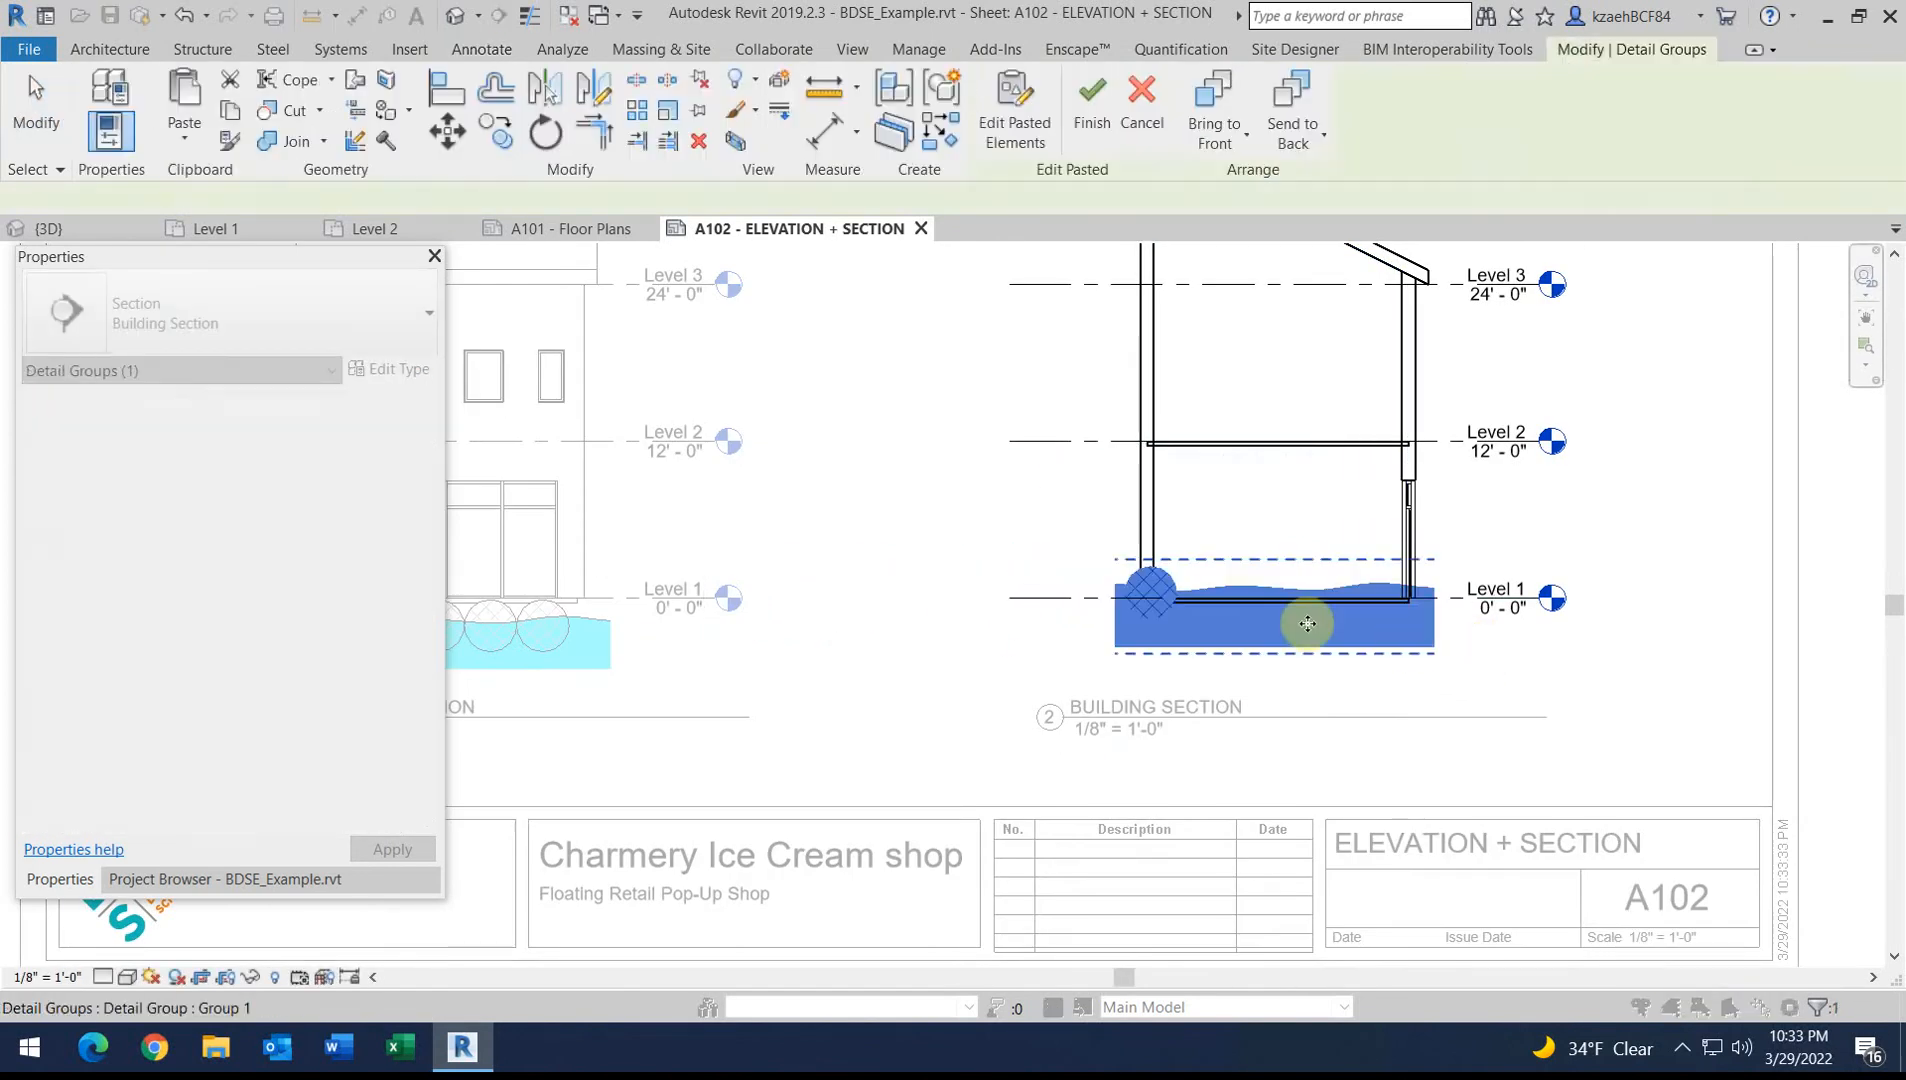
{"action": "scroll", "coordinate": [1255, 612], "scroll_direction": "up", "scroll_amount": 2}
{"action": "left_click_drag", "start_coordinate": [1210, 582], "coordinate": [1202, 612]}
{"action": "scroll", "coordinate": [1204, 613], "scroll_direction": "down", "scroll_amount": 3}
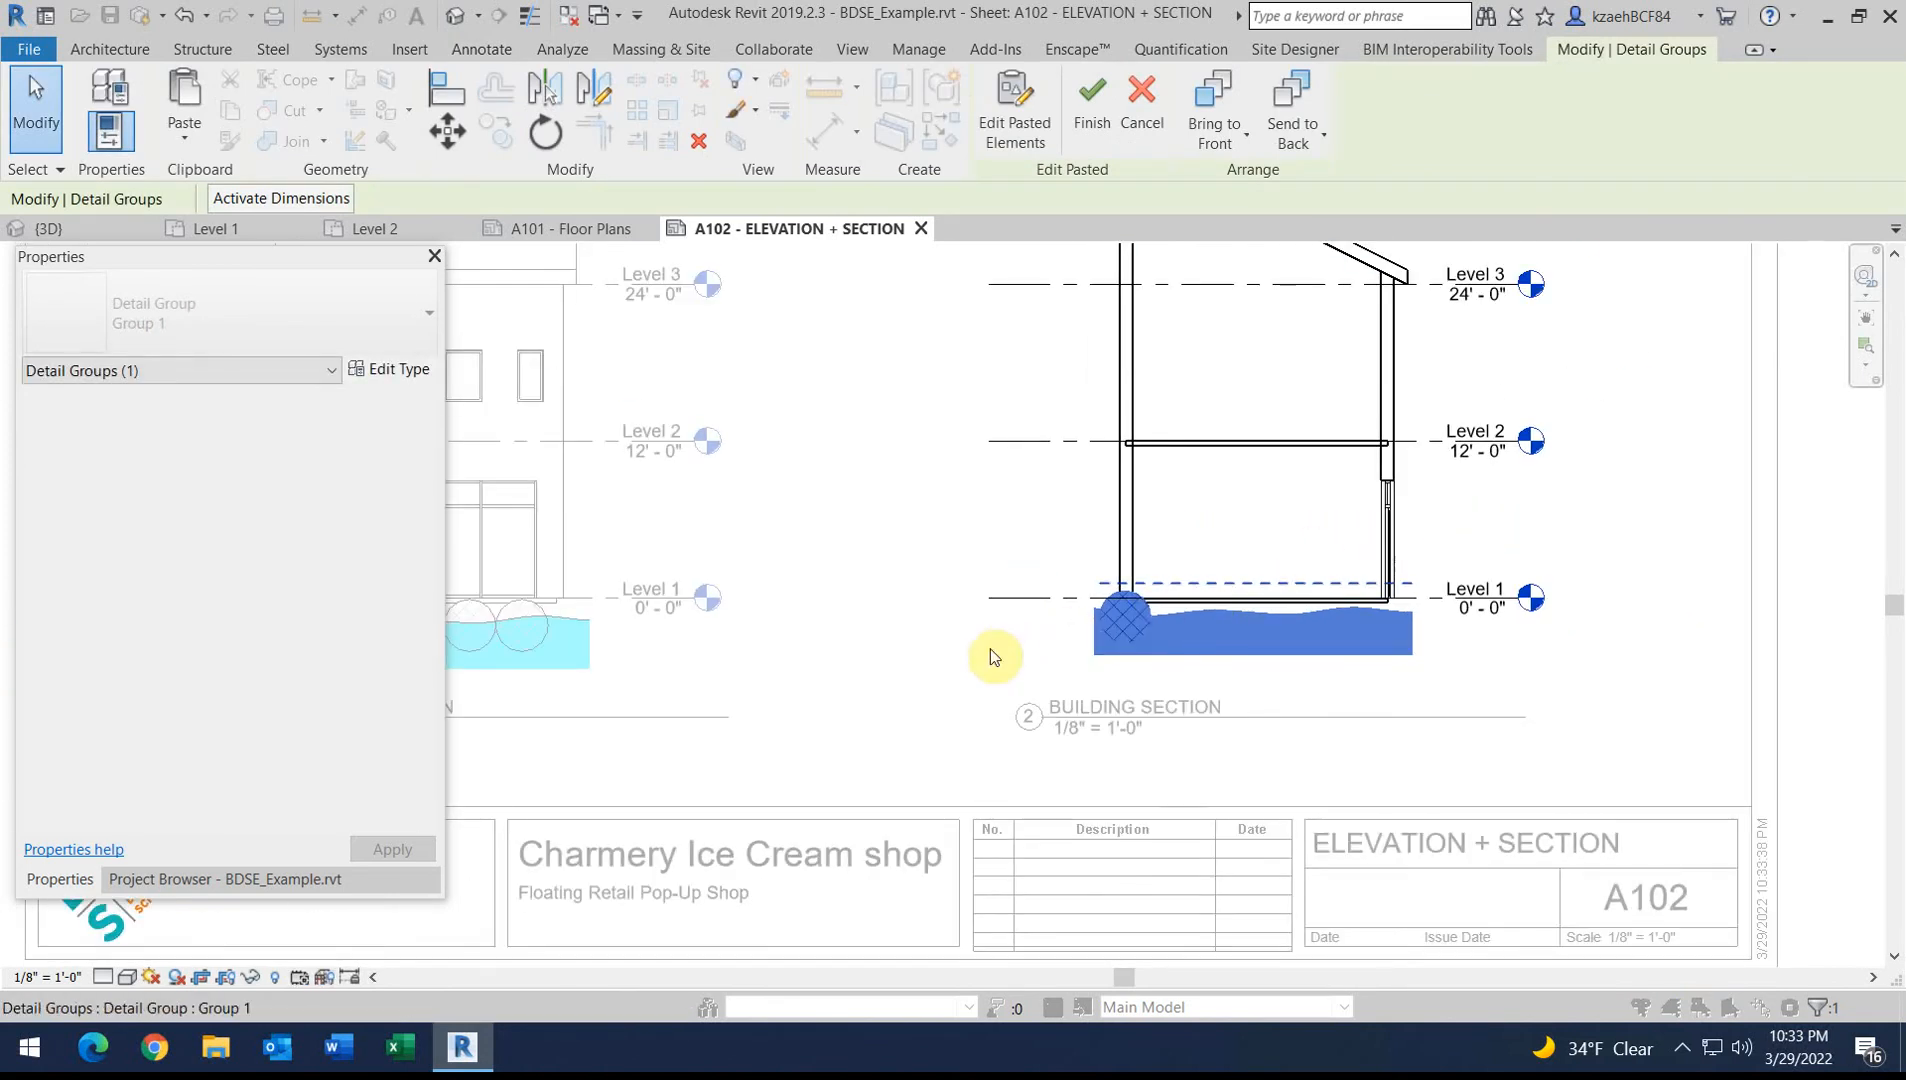
{"action": "scroll", "coordinate": [1175, 622], "scroll_direction": "up", "scroll_amount": 4}
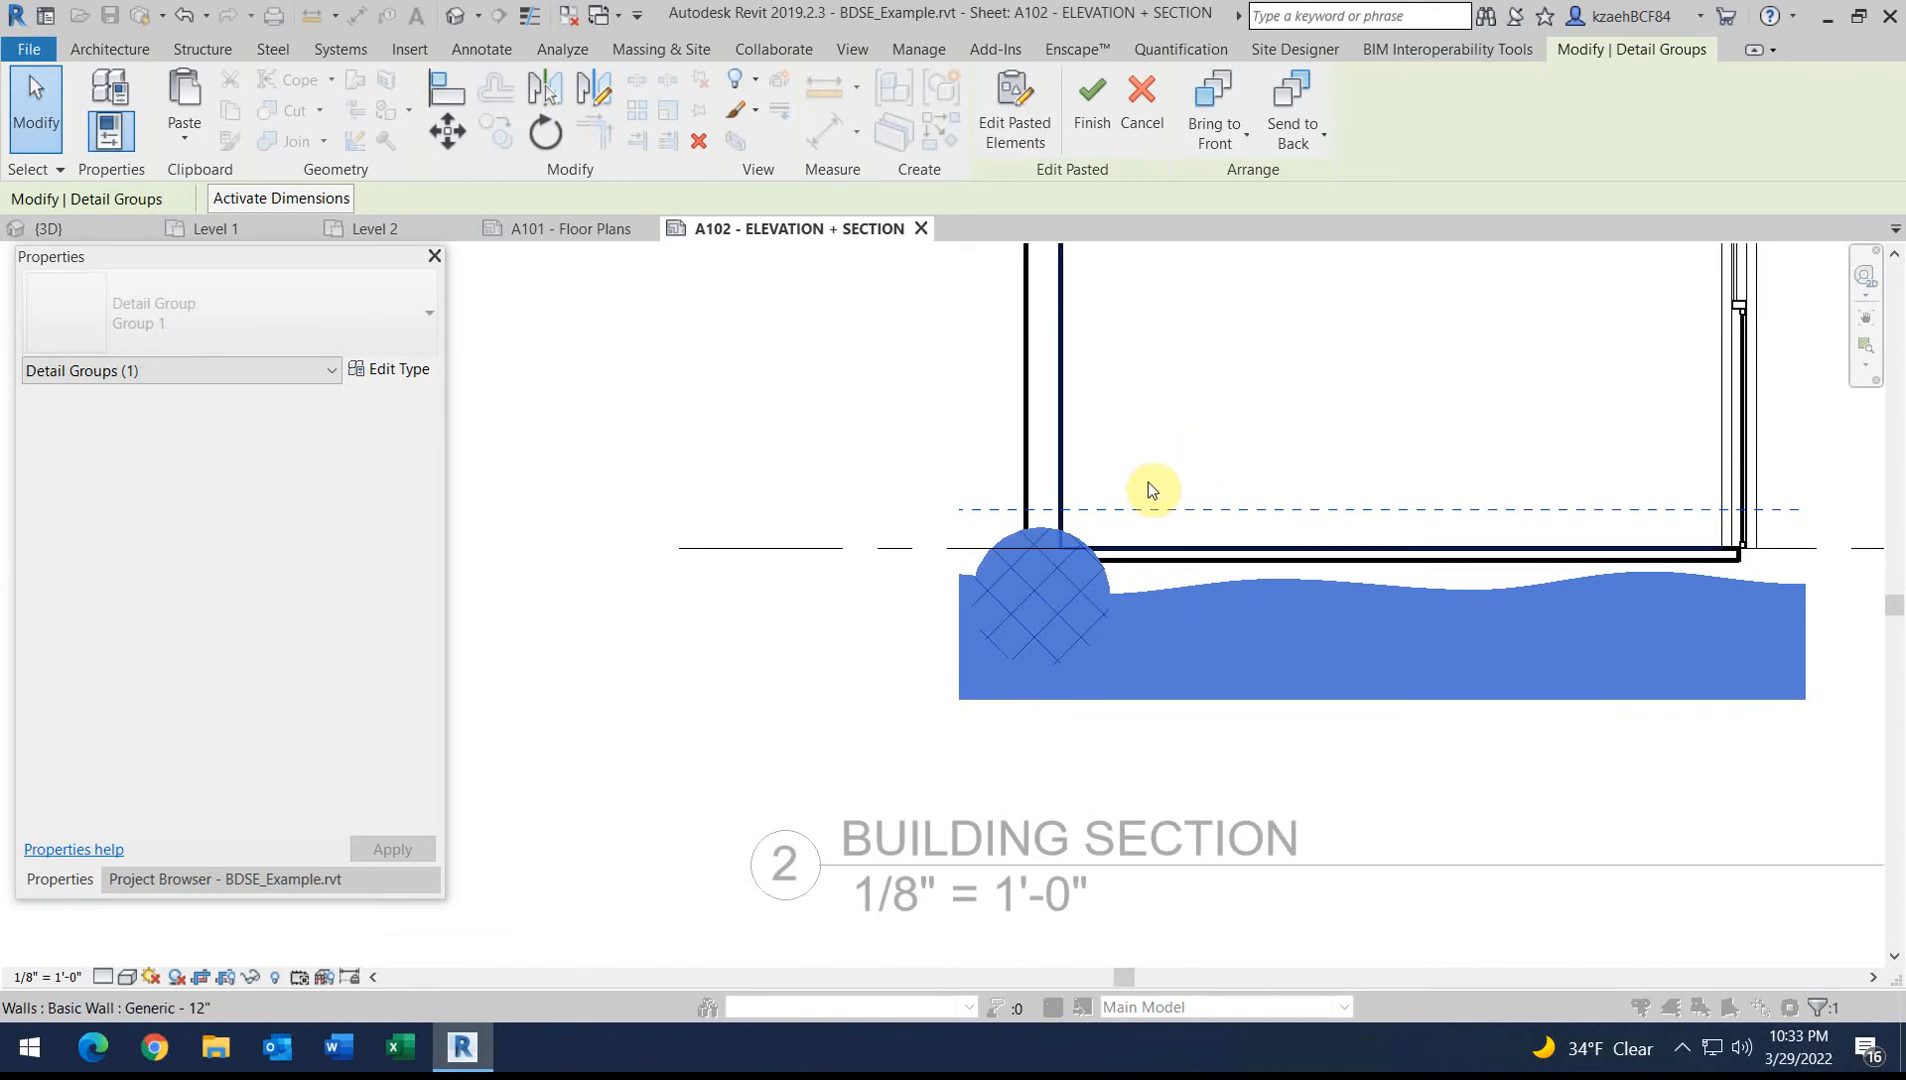
Edit the pasted circle's boundary and sketch a rectangle about 20' wide and as tall as the circle, starting at its top point
{"action": "left_click", "coordinate": [1103, 574]}
{"action": "left_click", "coordinate": [1103, 573]}
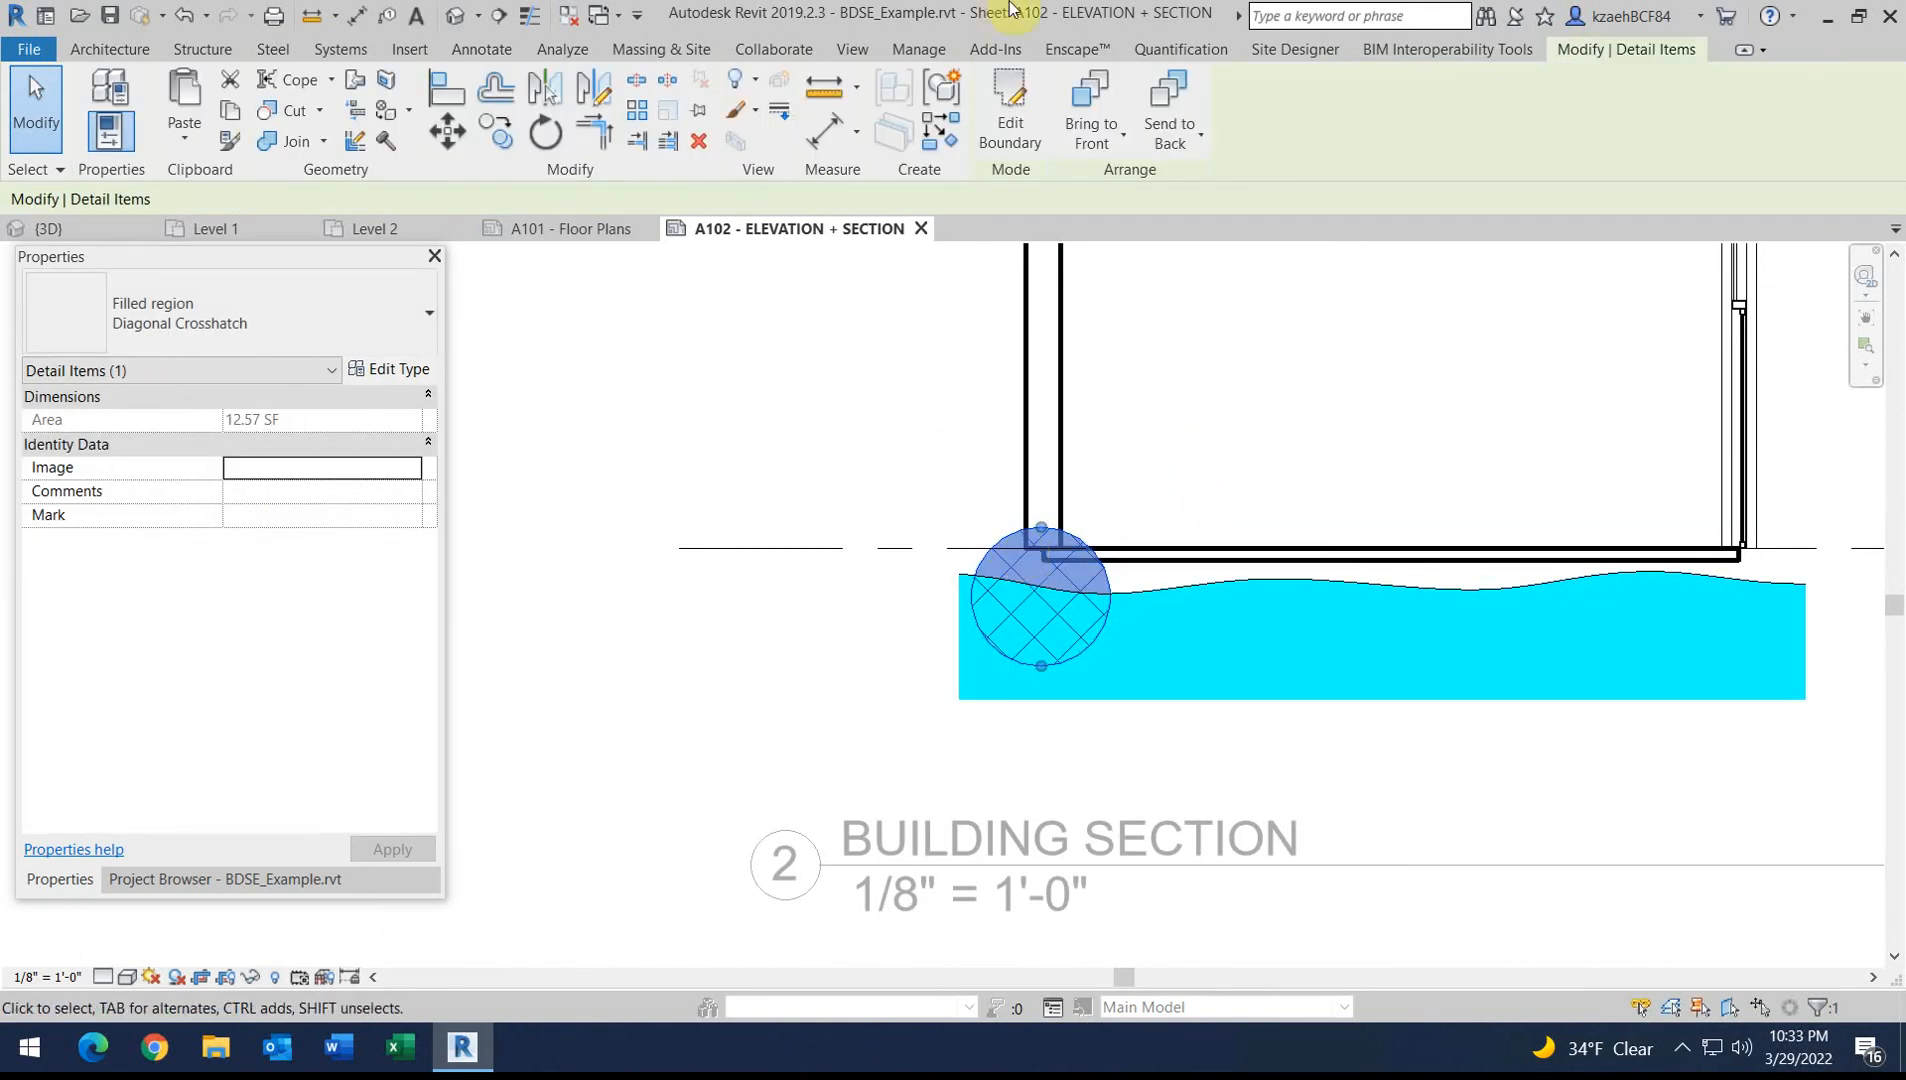
{"action": "left_click", "coordinate": [1012, 110]}
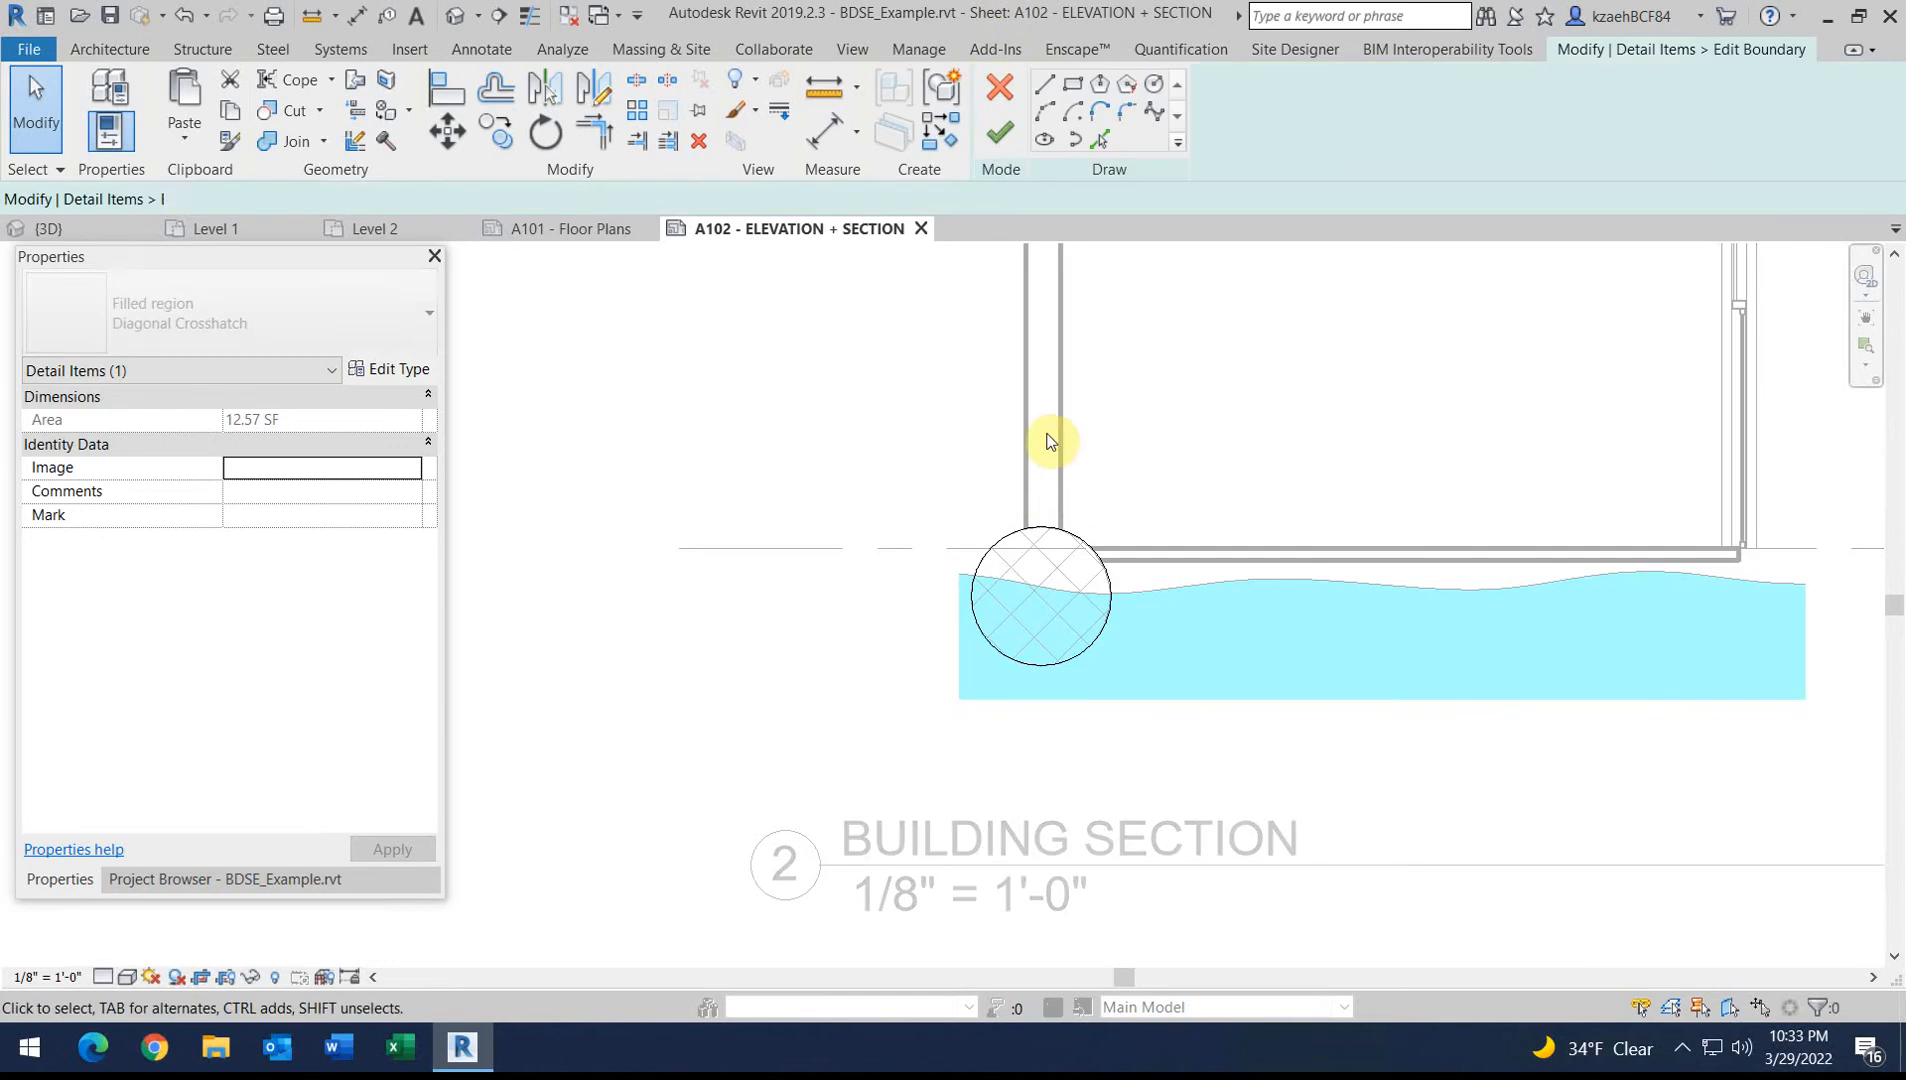
{"action": "left_click", "coordinate": [1046, 90]}
{"action": "left_click", "coordinate": [1192, 643]}
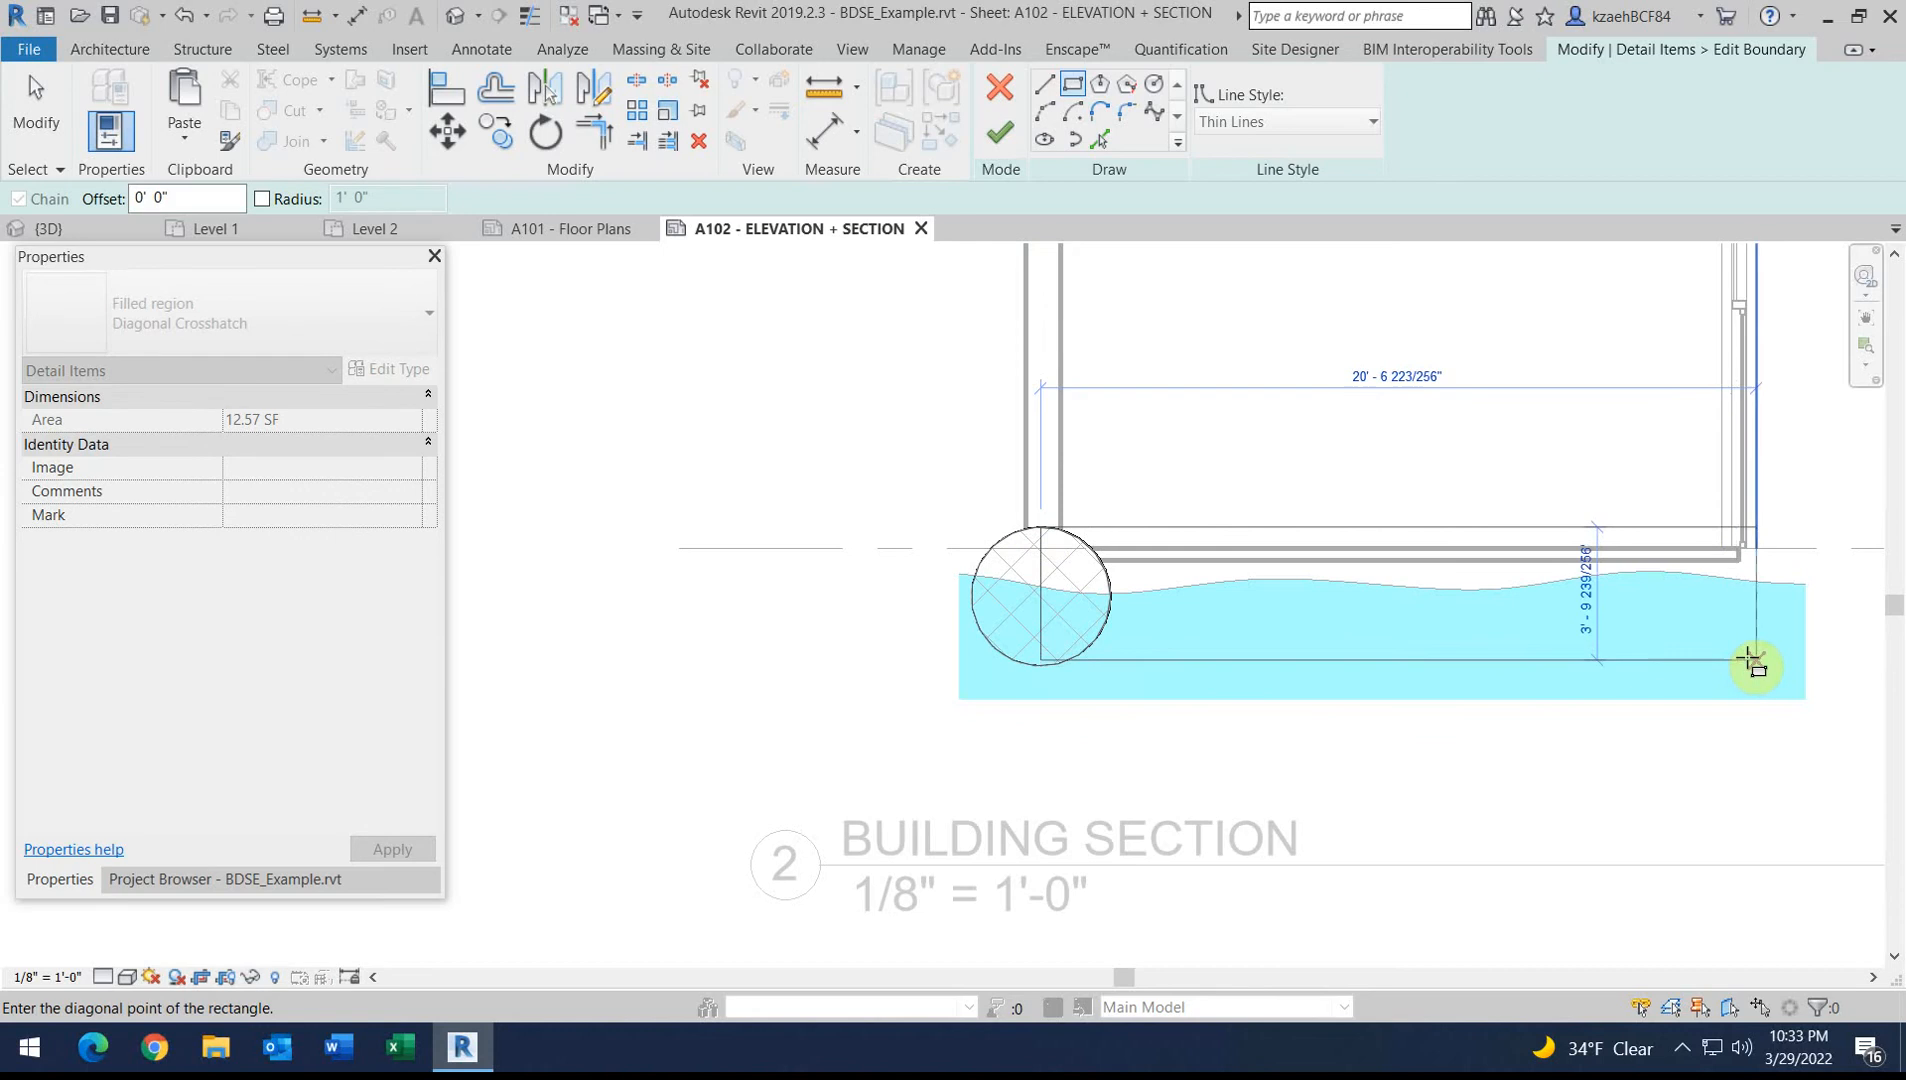
{"action": "left_click", "coordinate": [1746, 662]}
{"action": "scroll", "coordinate": [1052, 540], "scroll_direction": "up", "scroll_amount": 3}
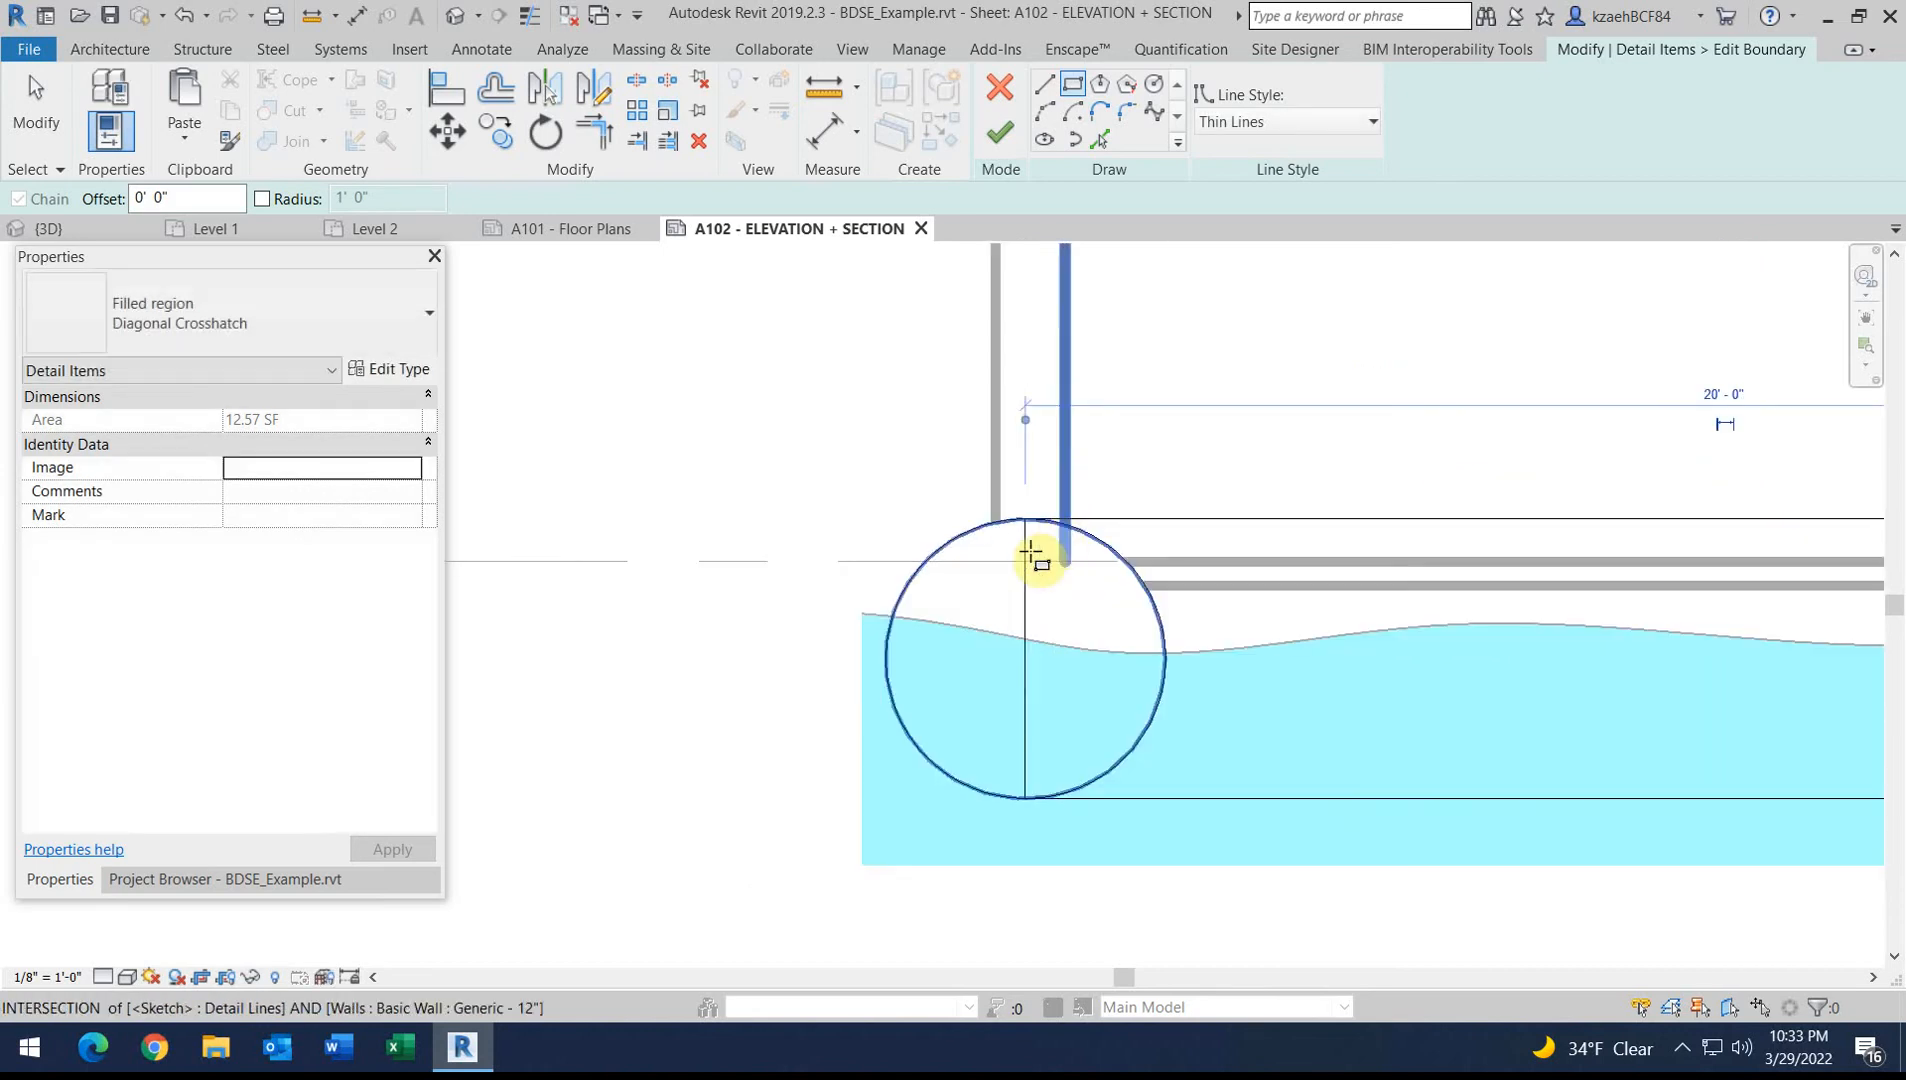
{"action": "scroll", "coordinate": [1052, 540], "scroll_direction": "up", "scroll_amount": 2}
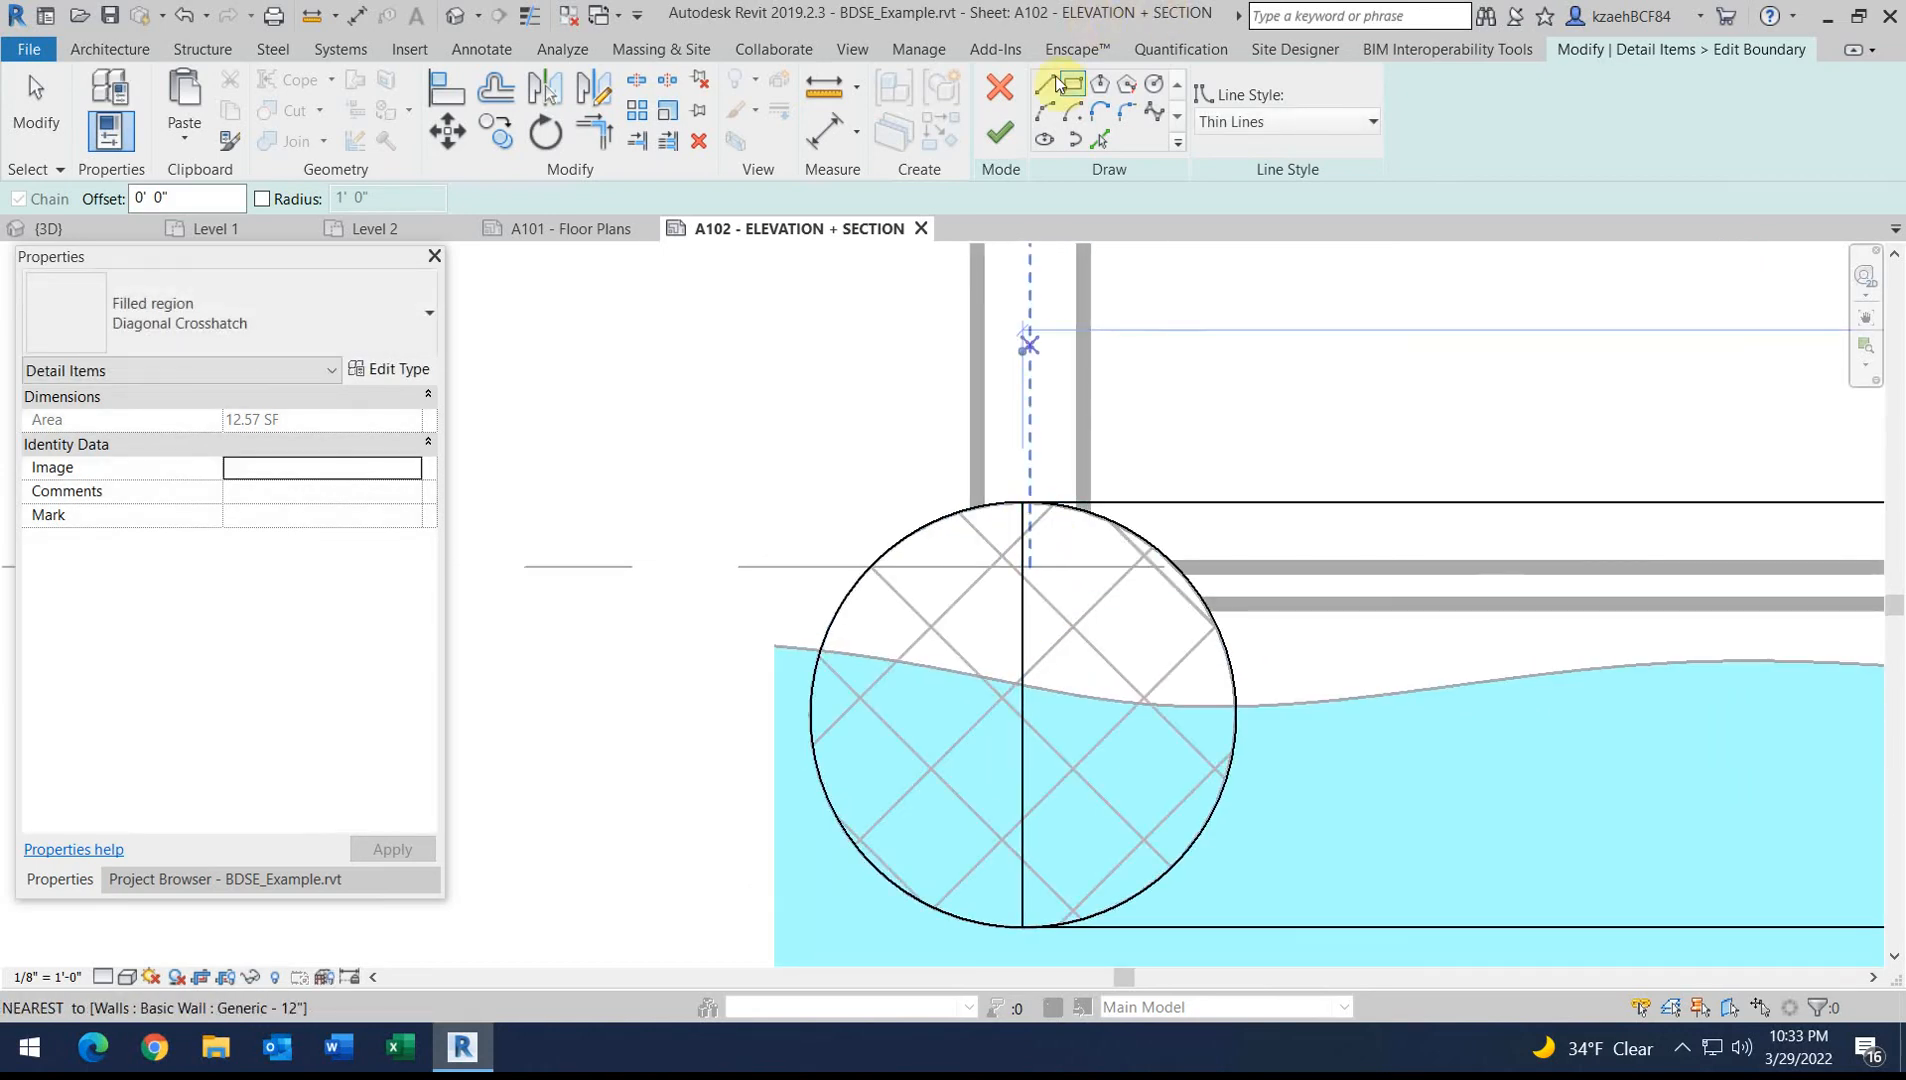
{"action": "left_click", "coordinate": [1024, 536]}
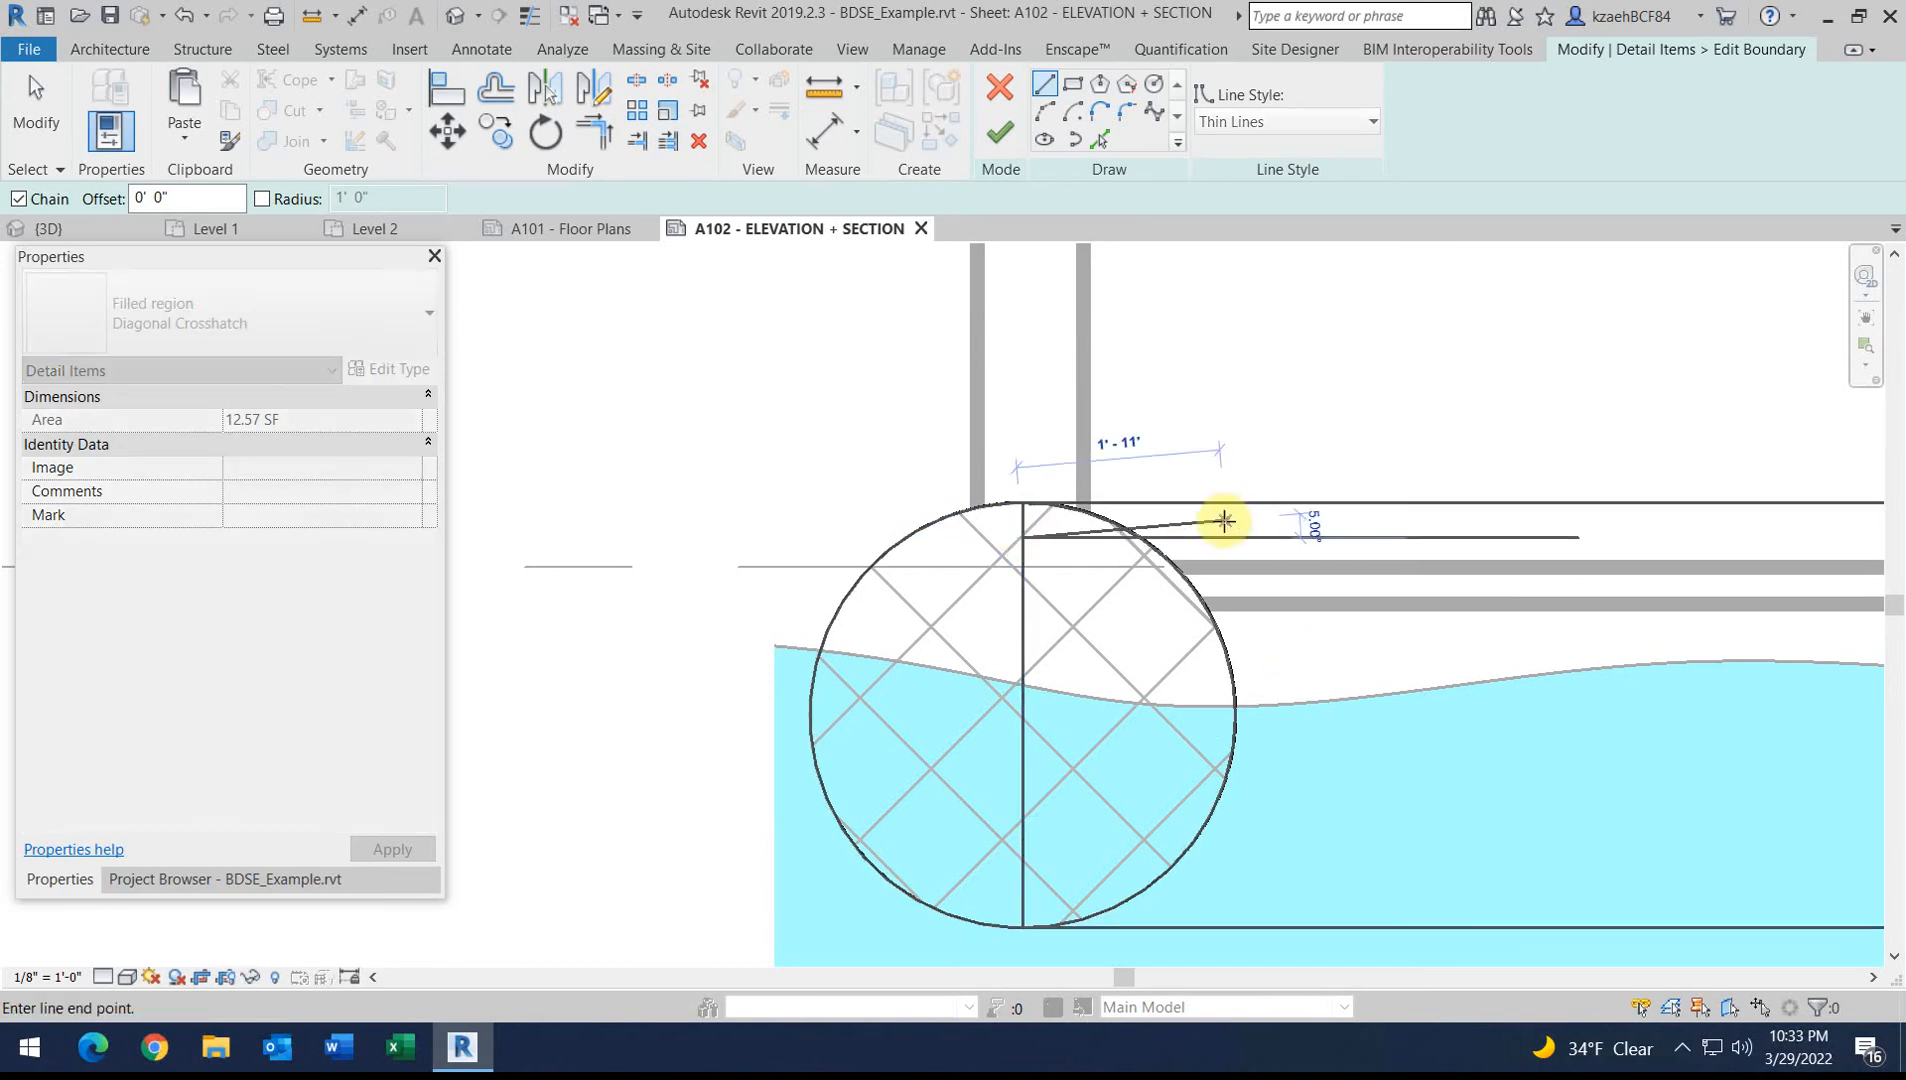
{"action": "scroll", "coordinate": [1221, 519], "scroll_direction": "down", "scroll_amount": 3}
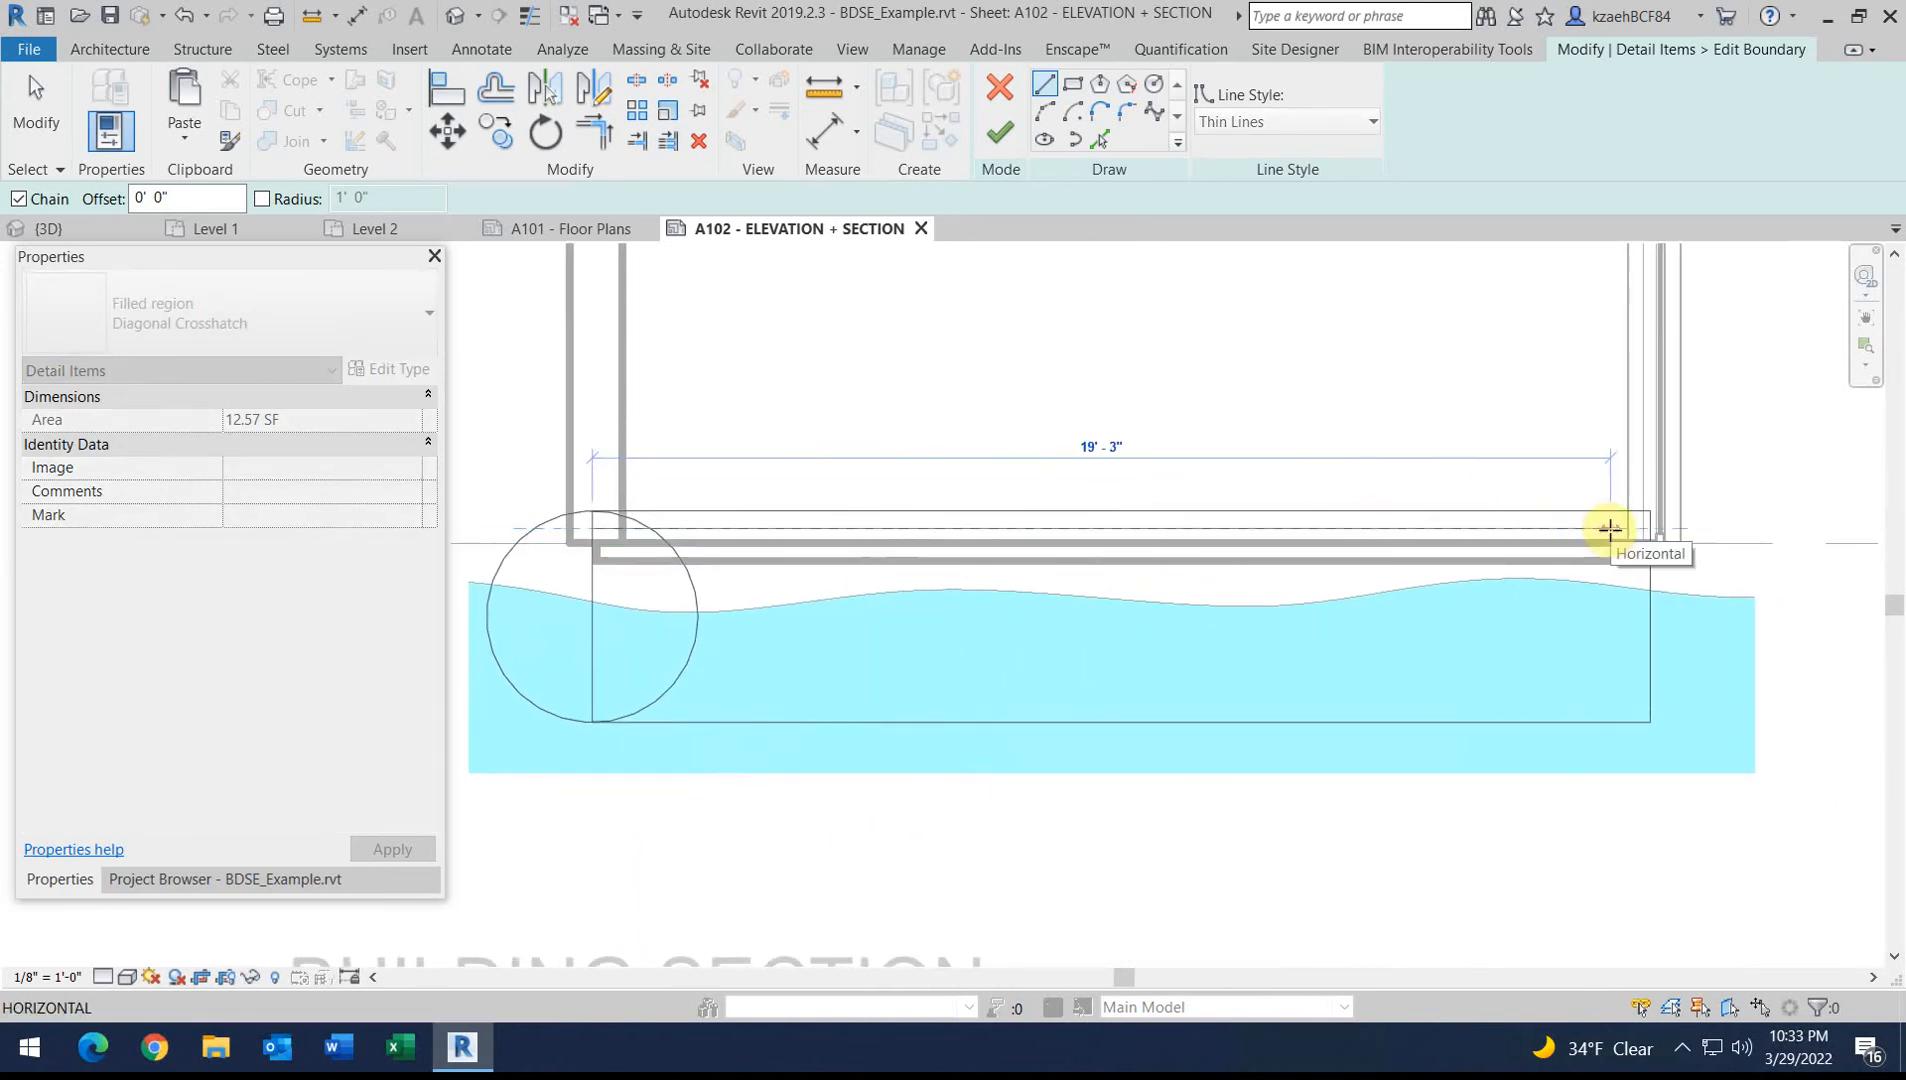
{"action": "key", "text": "Escape"}
{"action": "key", "text": "Escape"}
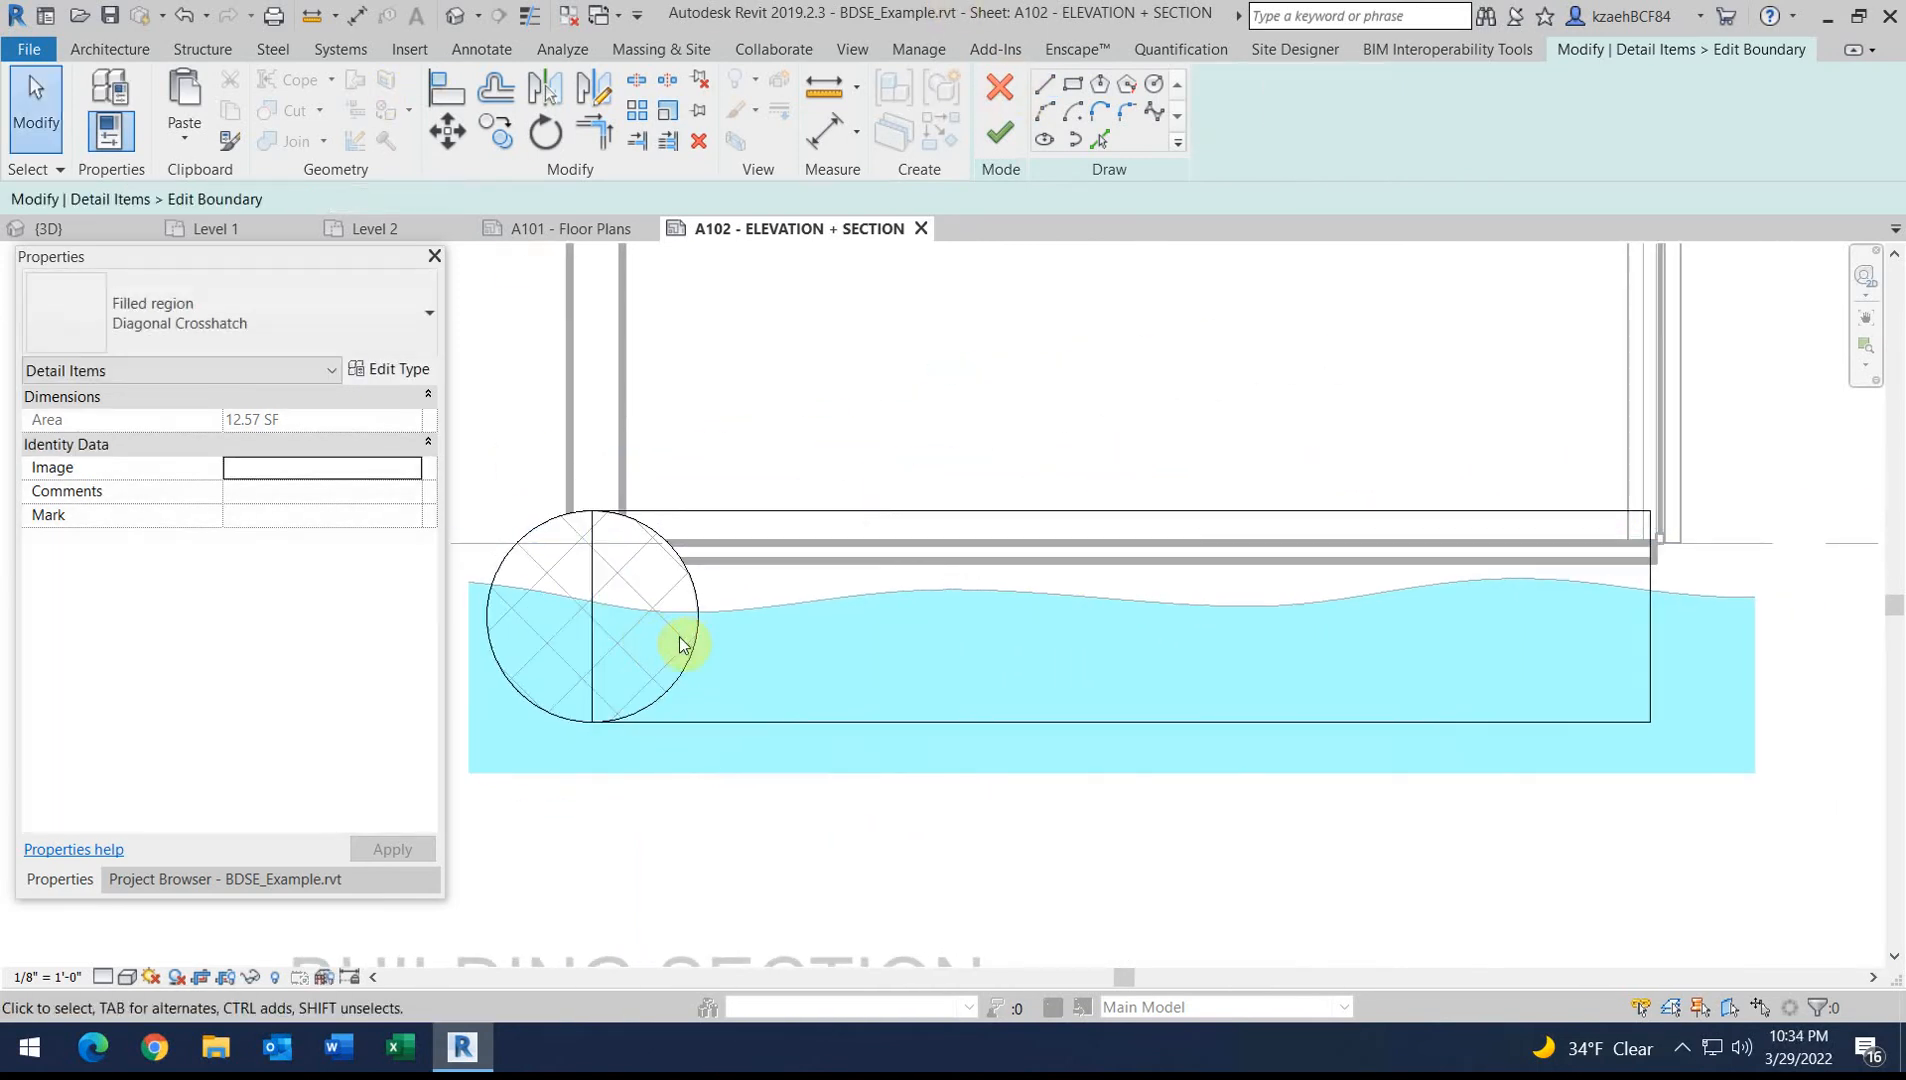
Delete the circle from the boundary sketch and offset copies of the rectangle's edges 3" inward
{"action": "left_click", "coordinate": [696, 643]}
{"action": "left_click", "coordinate": [694, 505]}
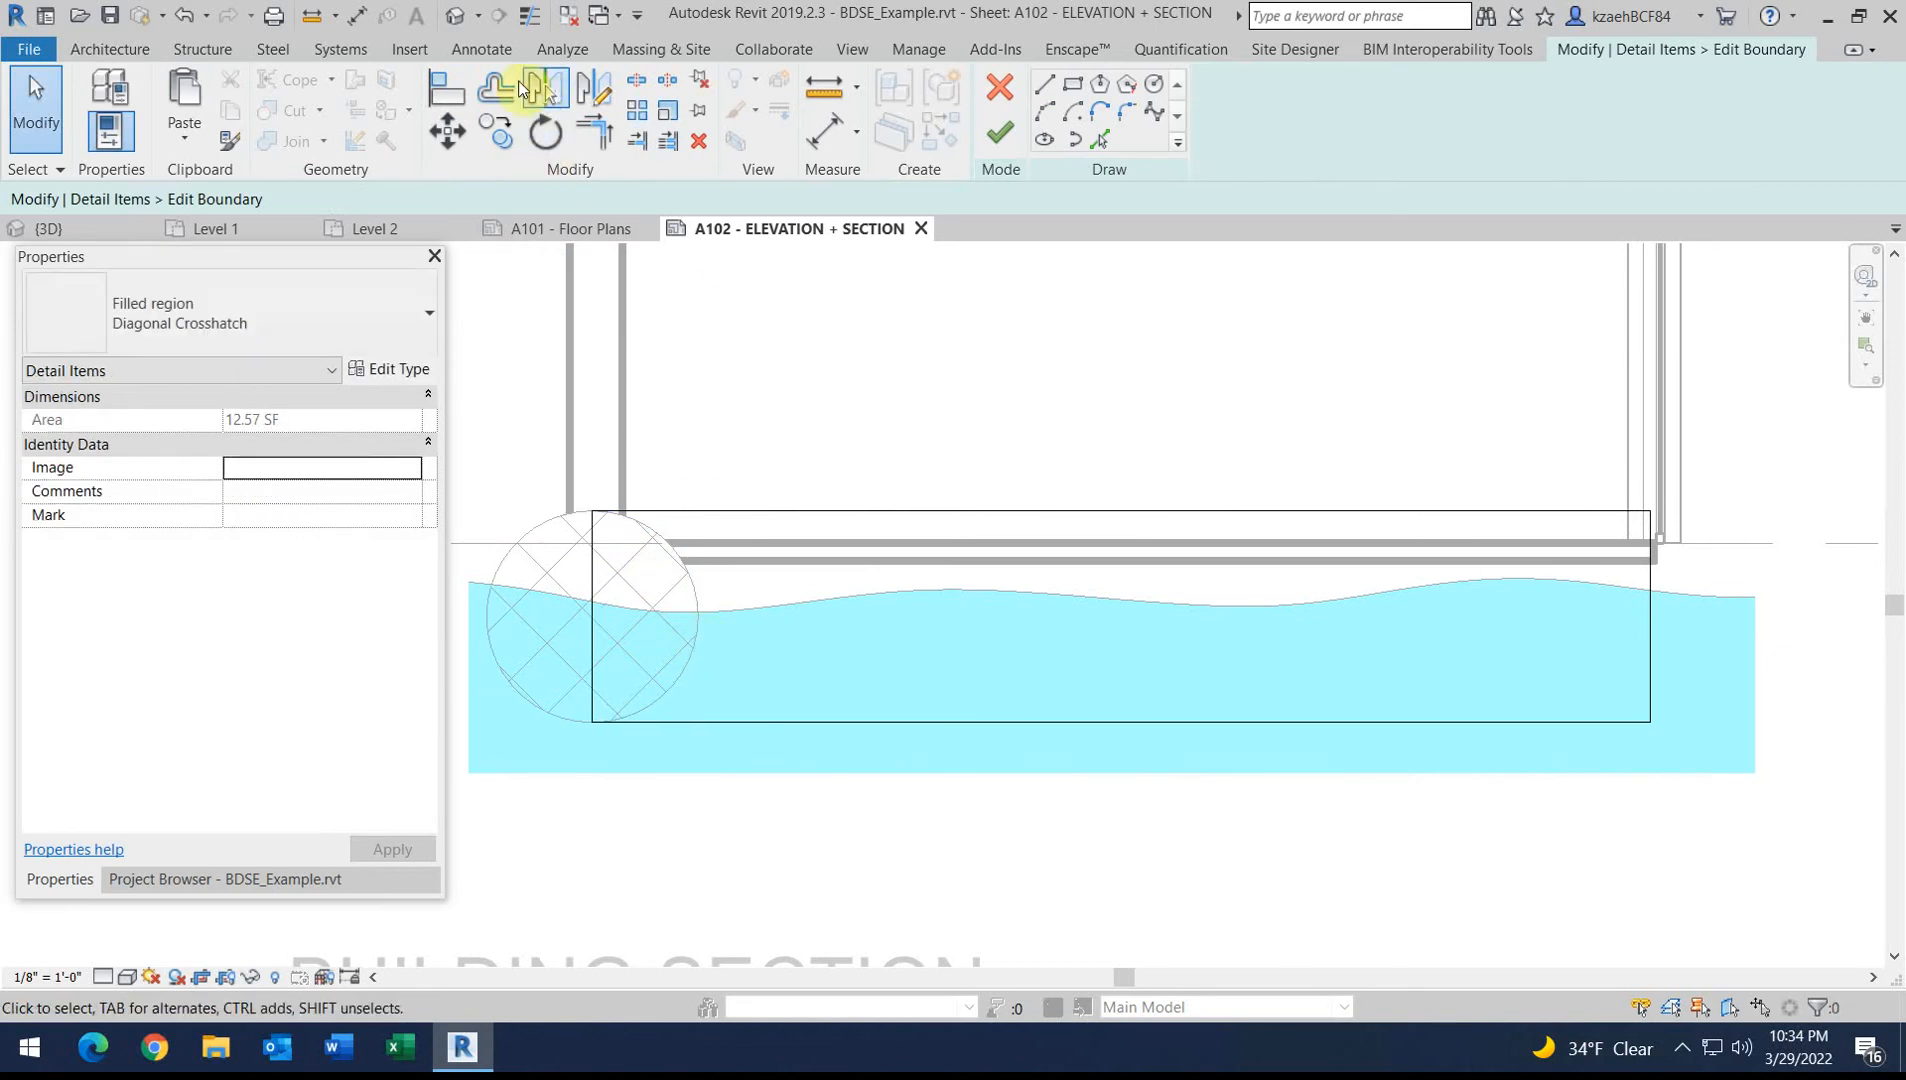
{"action": "left_click", "coordinate": [516, 98]}
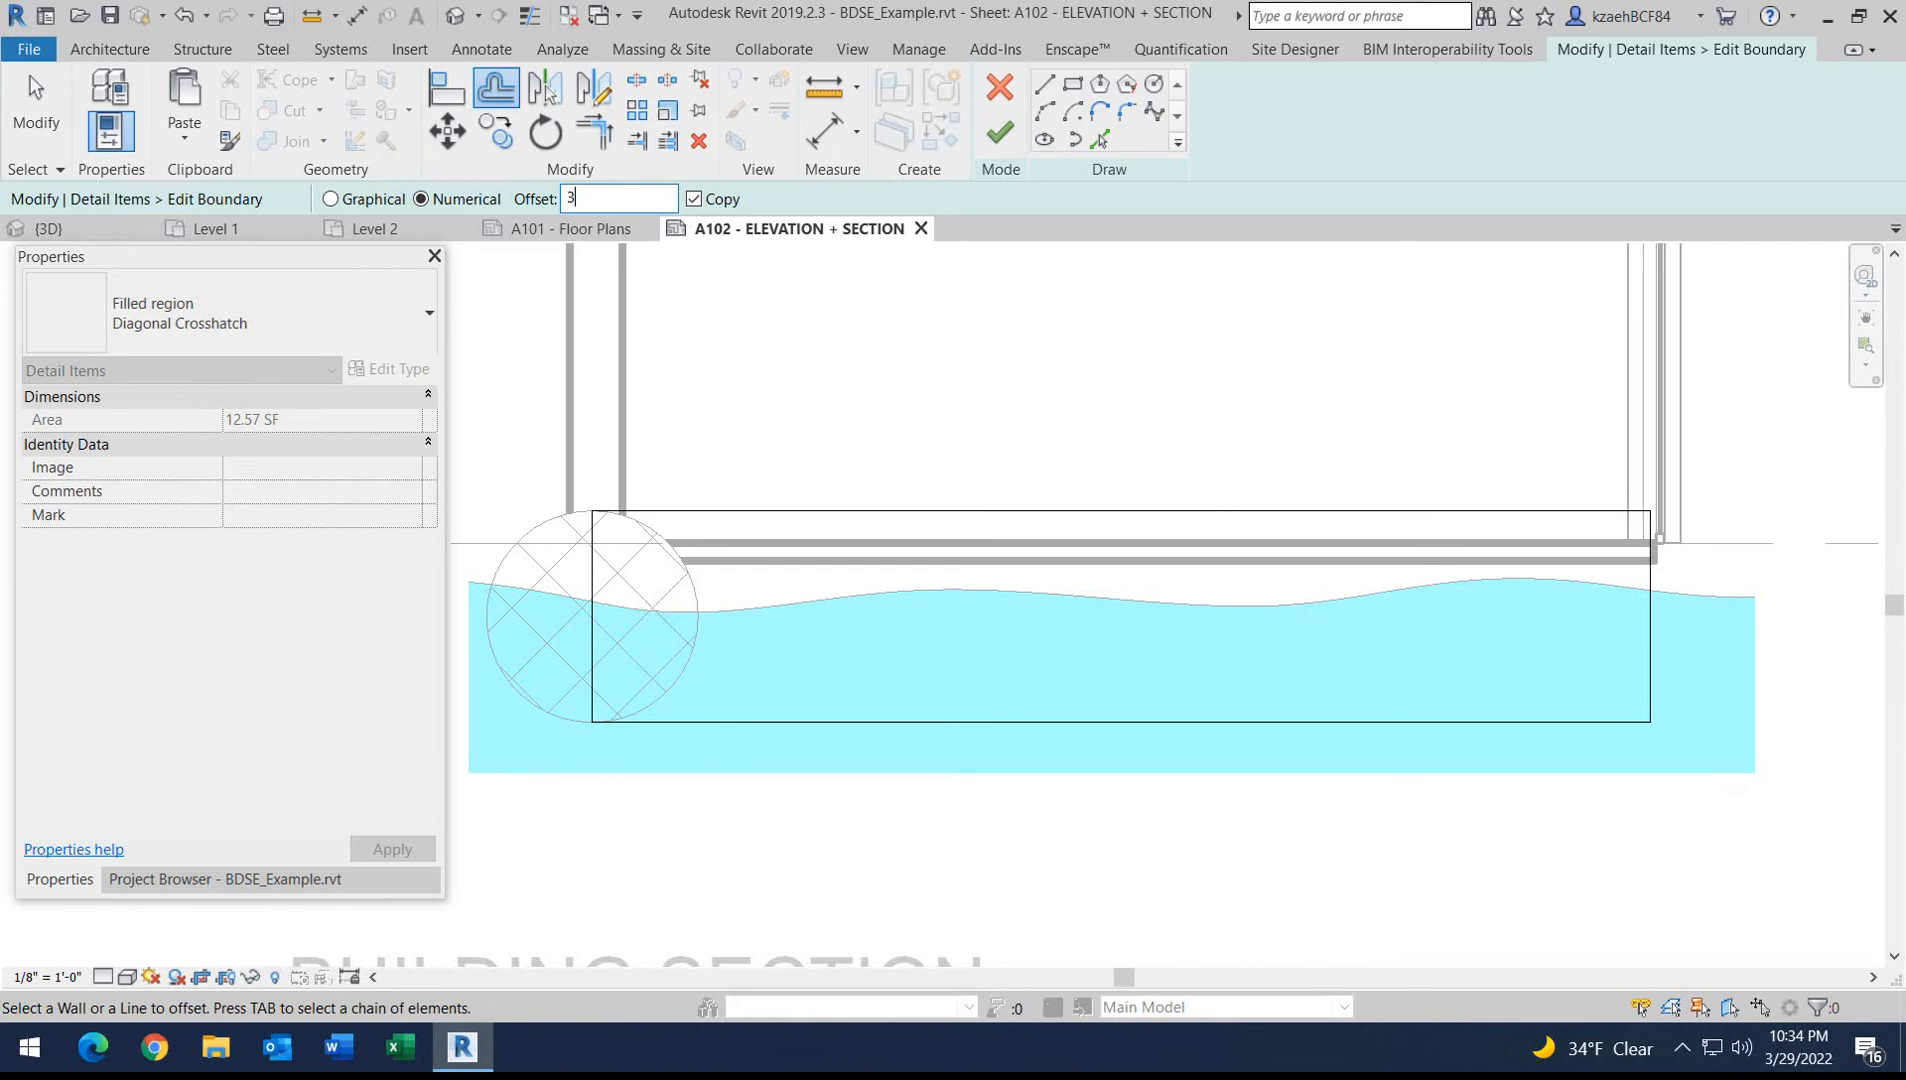
{"action": "left_click", "coordinate": [738, 721]}
{"action": "left_click", "coordinate": [603, 650]}
{"action": "left_click", "coordinate": [681, 518]}
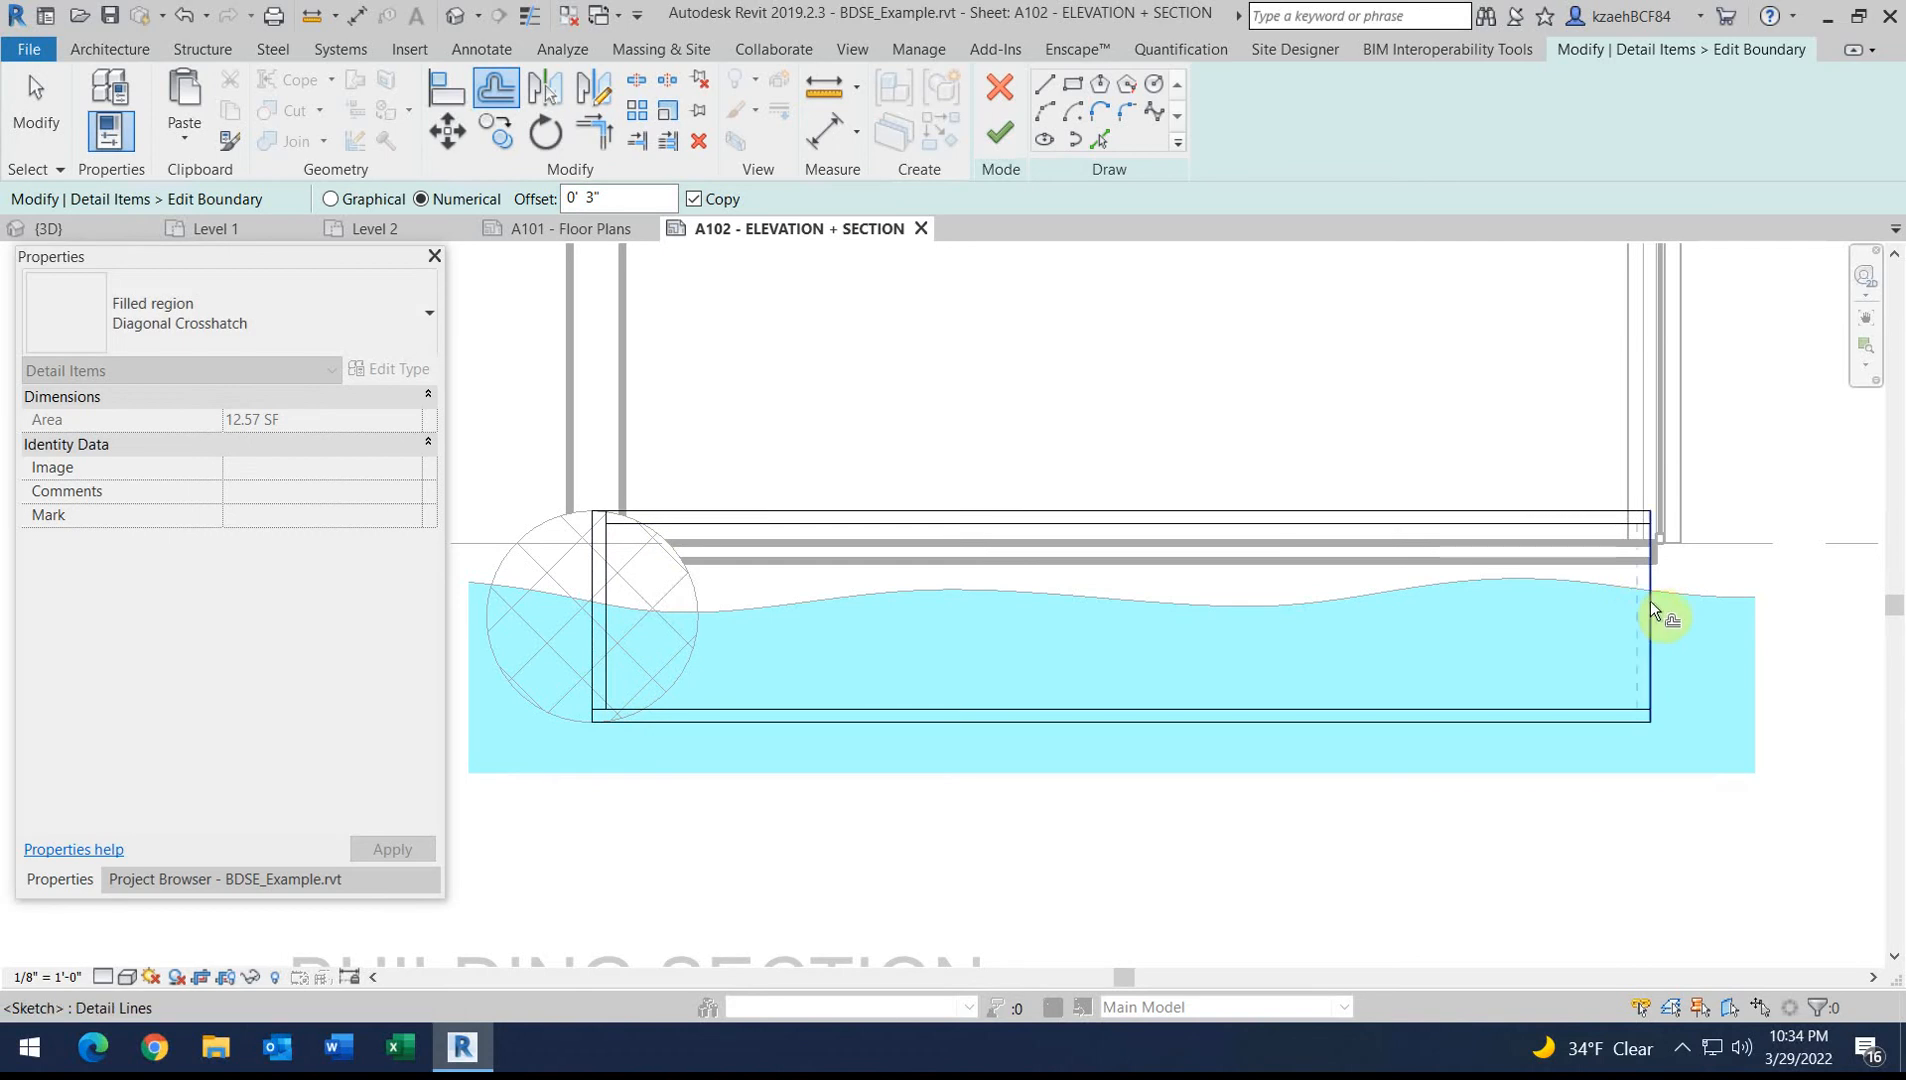
Trim the offset lines into closed corners forming an inner rectangle, and finish the filled region's boundary edit
{"action": "left_click", "coordinate": [610, 143]}
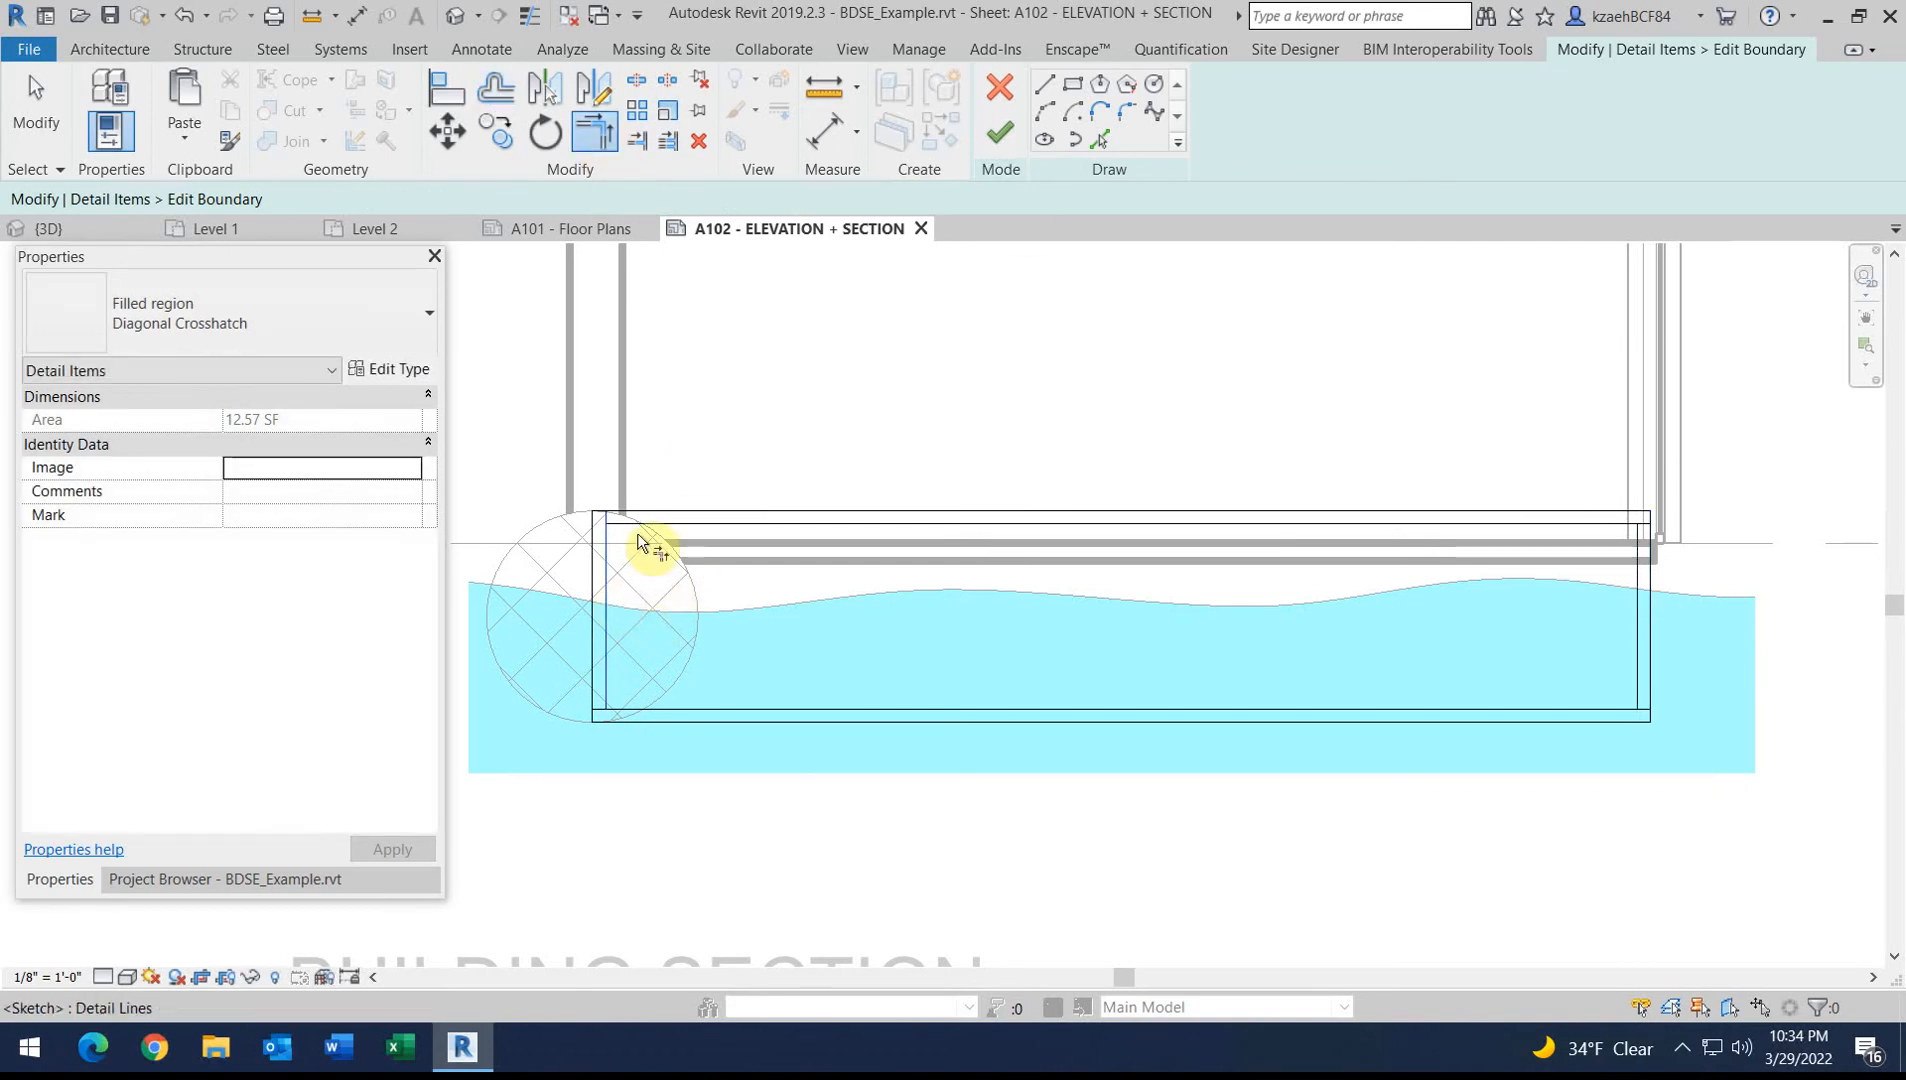
{"action": "left_click", "coordinate": [613, 698]}
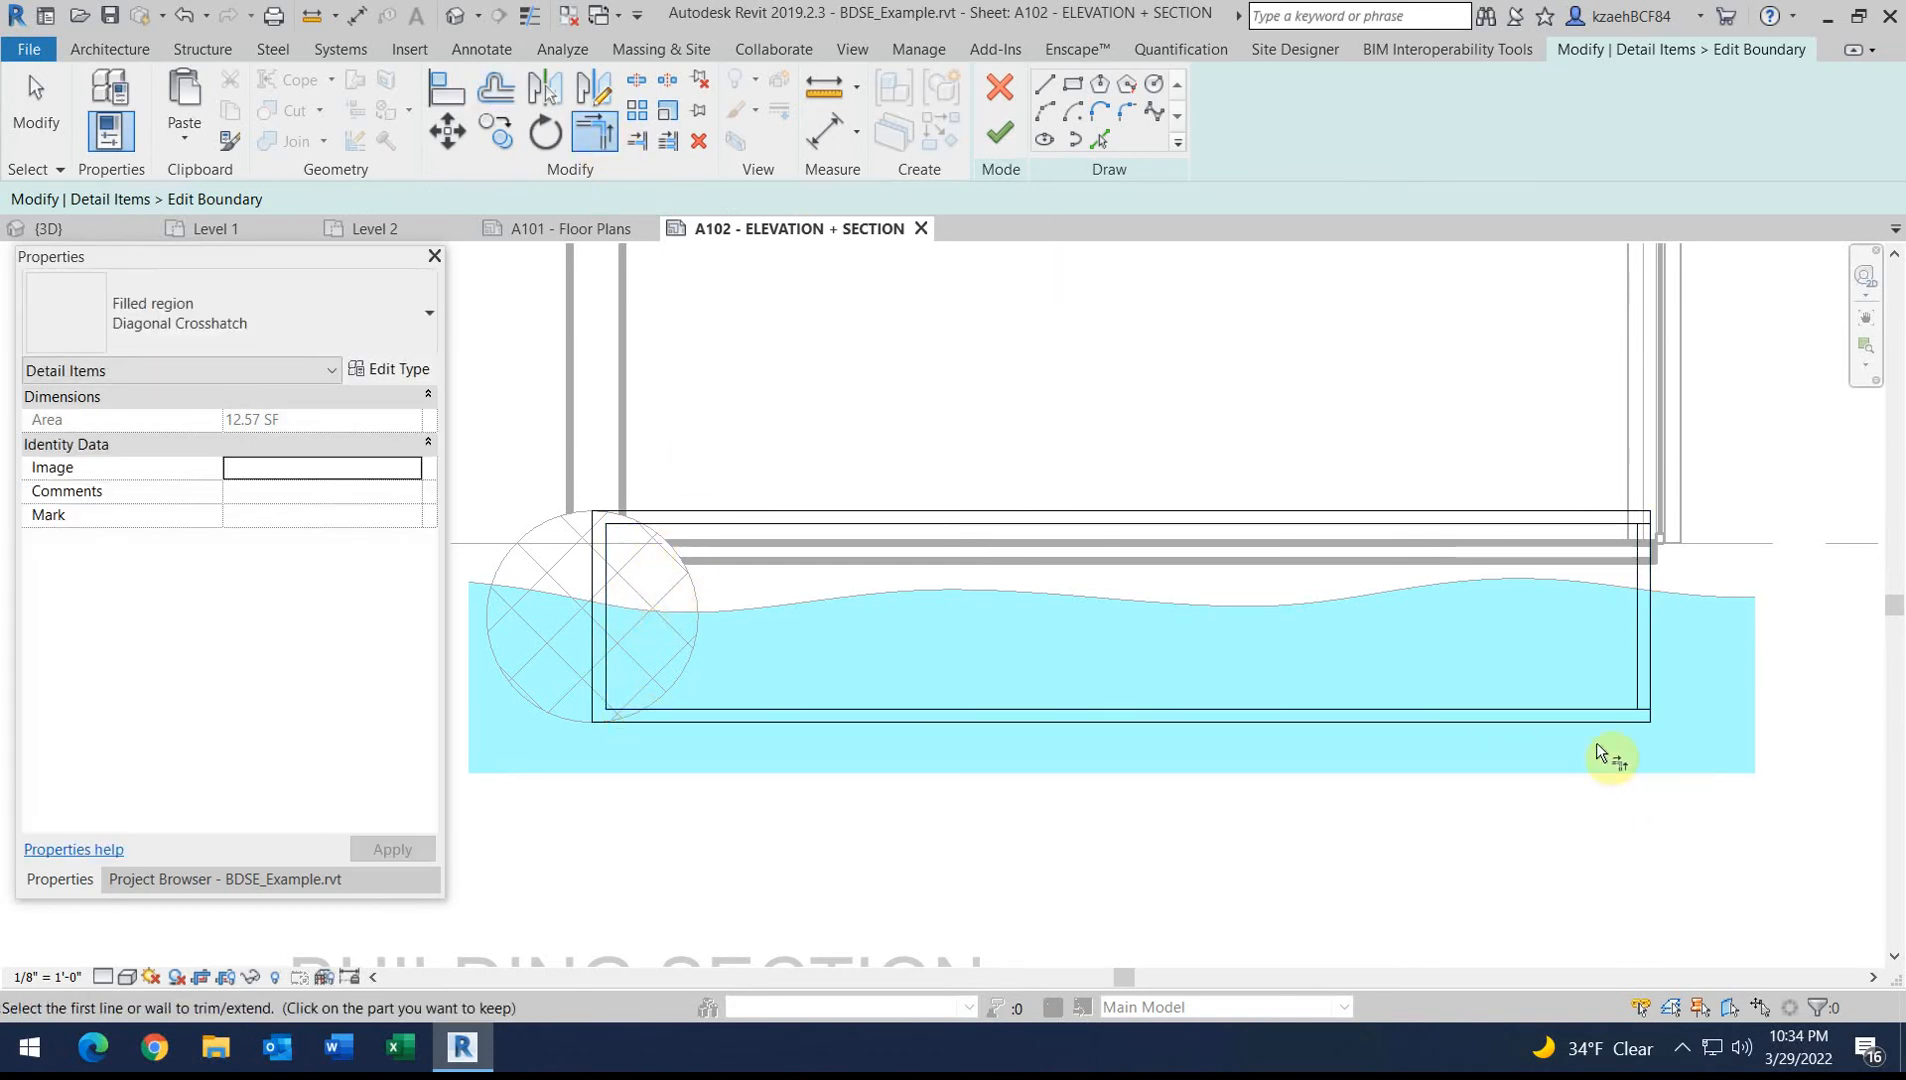
{"action": "left_click", "coordinate": [1639, 607]}
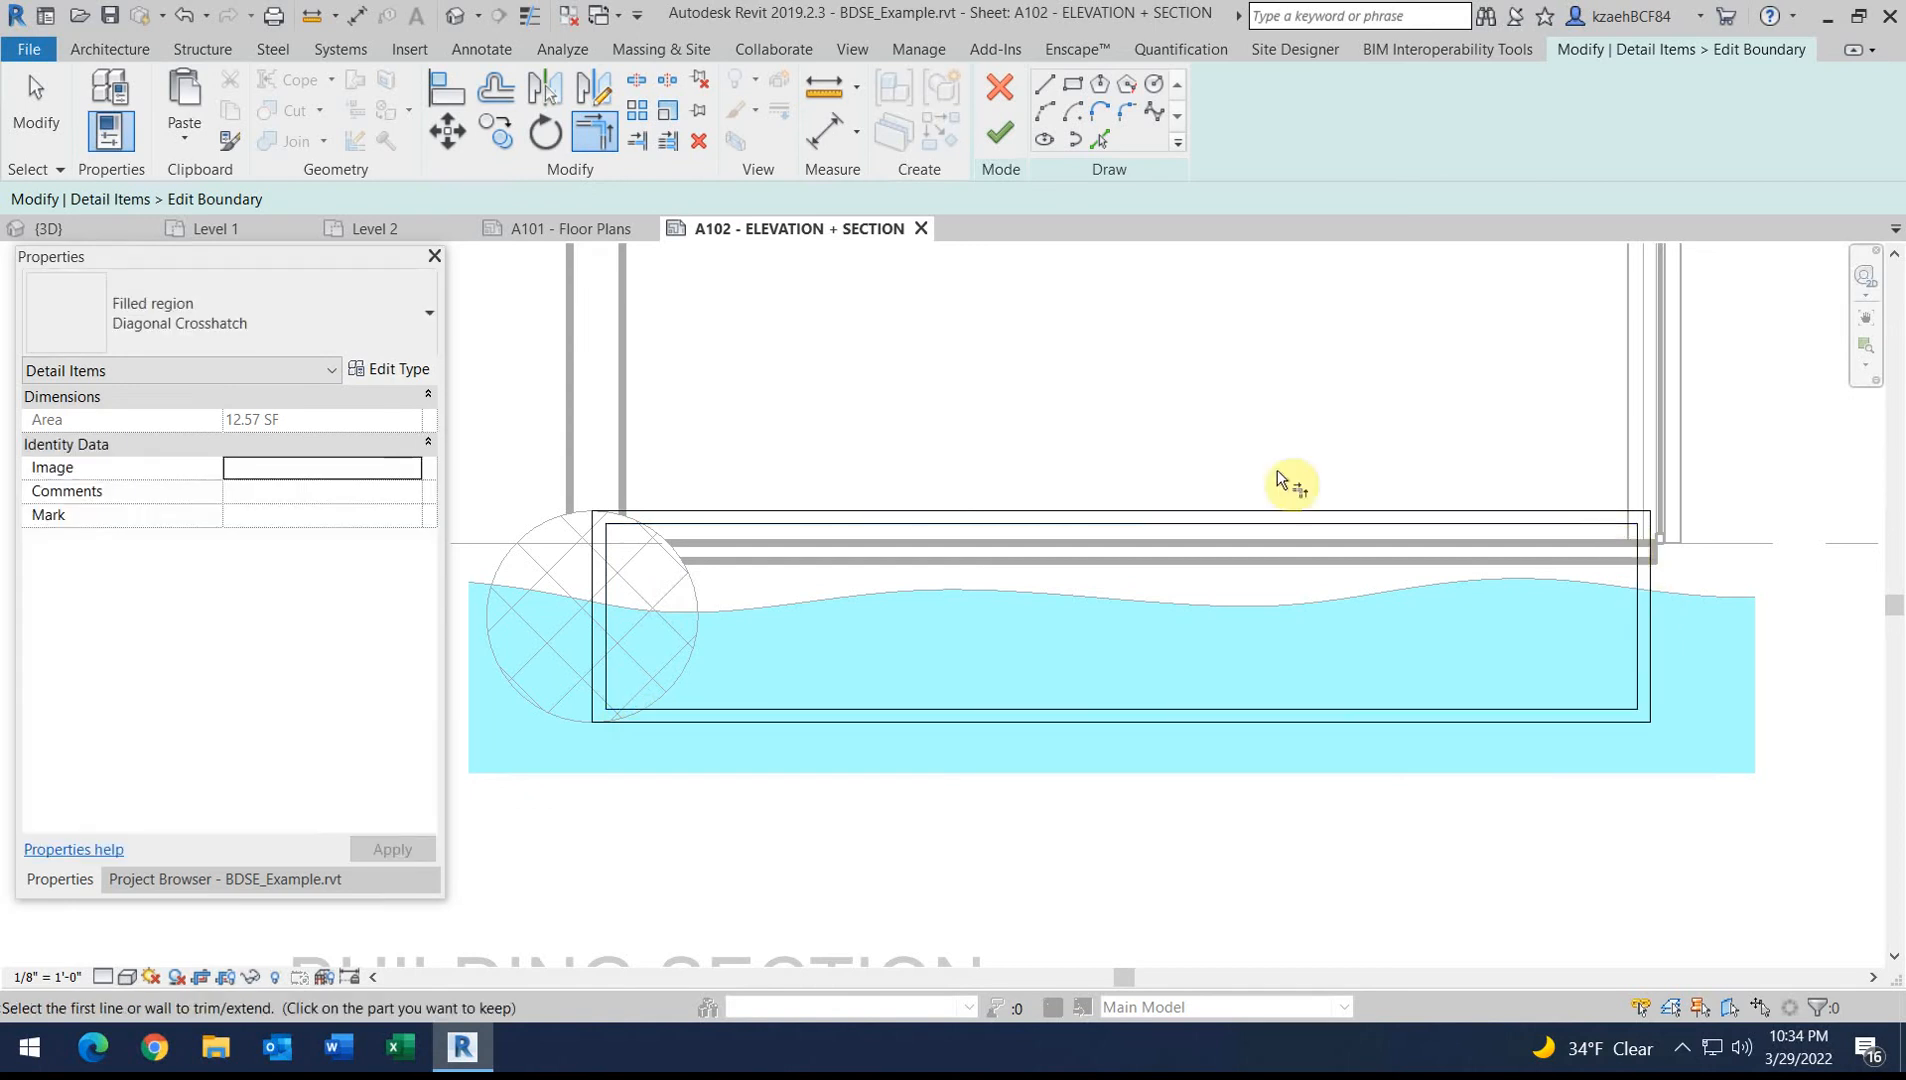
{"action": "left_click", "coordinate": [999, 131]}
Move the hollow rectangular filled region down so its top edge sits at the underside of the floor in the Building Section
{"action": "scroll", "coordinate": [702, 549], "scroll_direction": "down", "scroll_amount": 3}
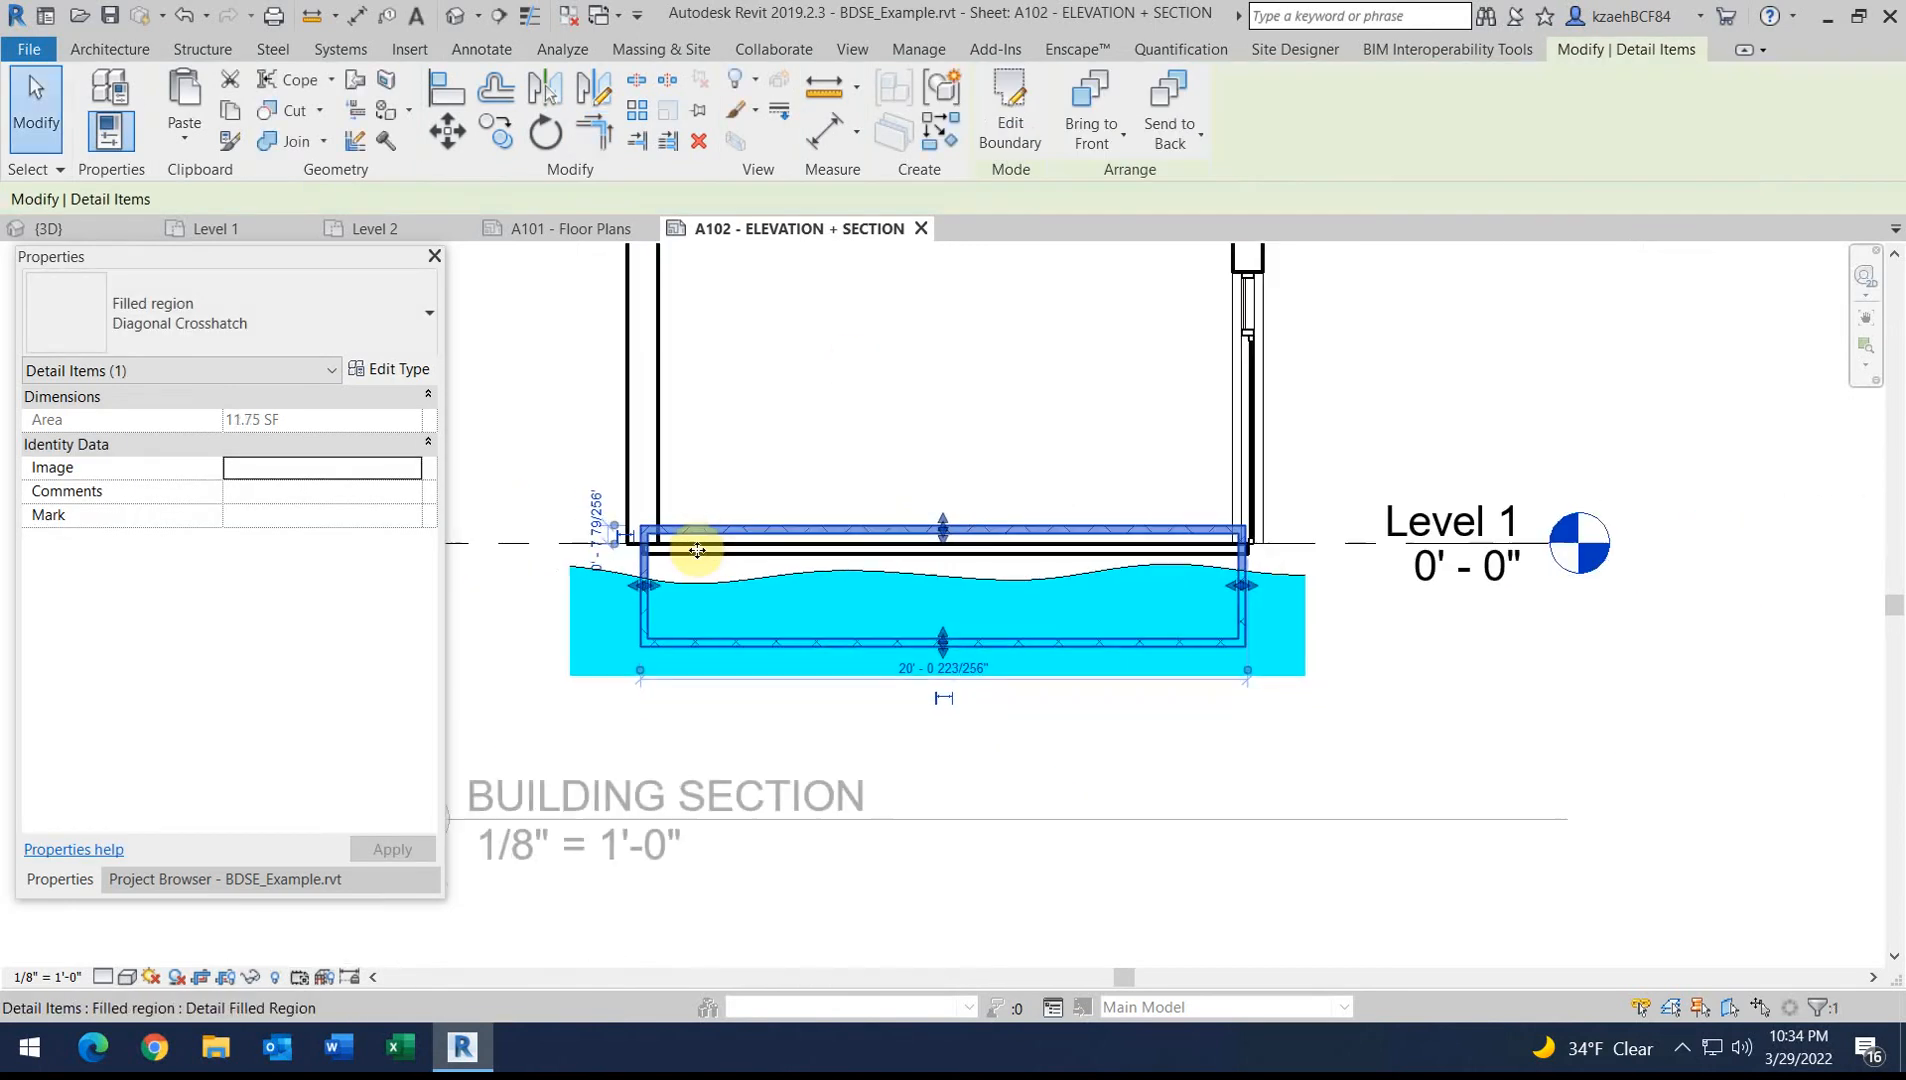
{"action": "scroll", "coordinate": [715, 540], "scroll_direction": "up", "scroll_amount": 4}
{"action": "key", "text": "m"}
{"action": "key", "text": "v"}
{"action": "left_click", "coordinate": [722, 518]}
{"action": "left_click", "coordinate": [718, 572]}
{"action": "scroll", "coordinate": [712, 566], "scroll_direction": "down", "scroll_amount": 3}
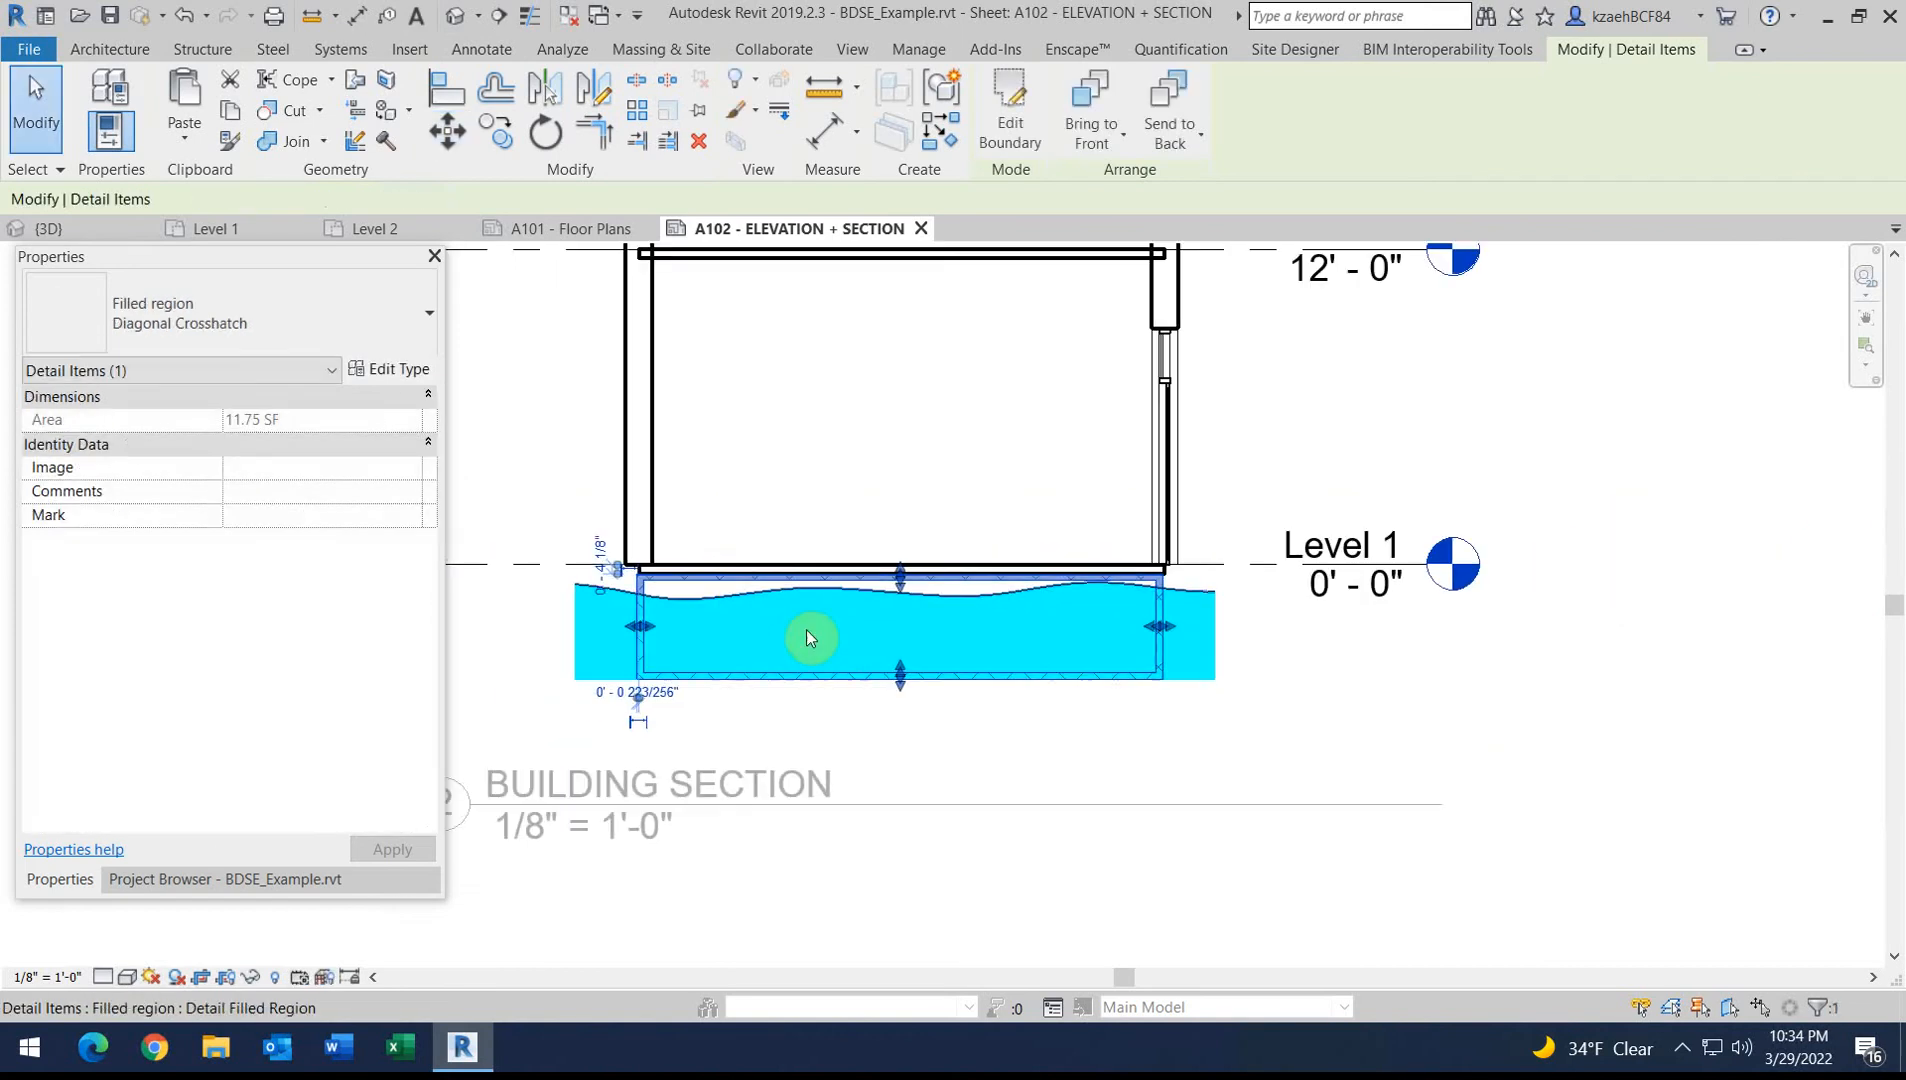
{"action": "key", "text": "Escape"}
Examine the floating supports and water in the front elevation and Building Section on sheet A102
{"action": "scroll", "coordinate": [648, 640], "scroll_direction": "down", "scroll_amount": 3}
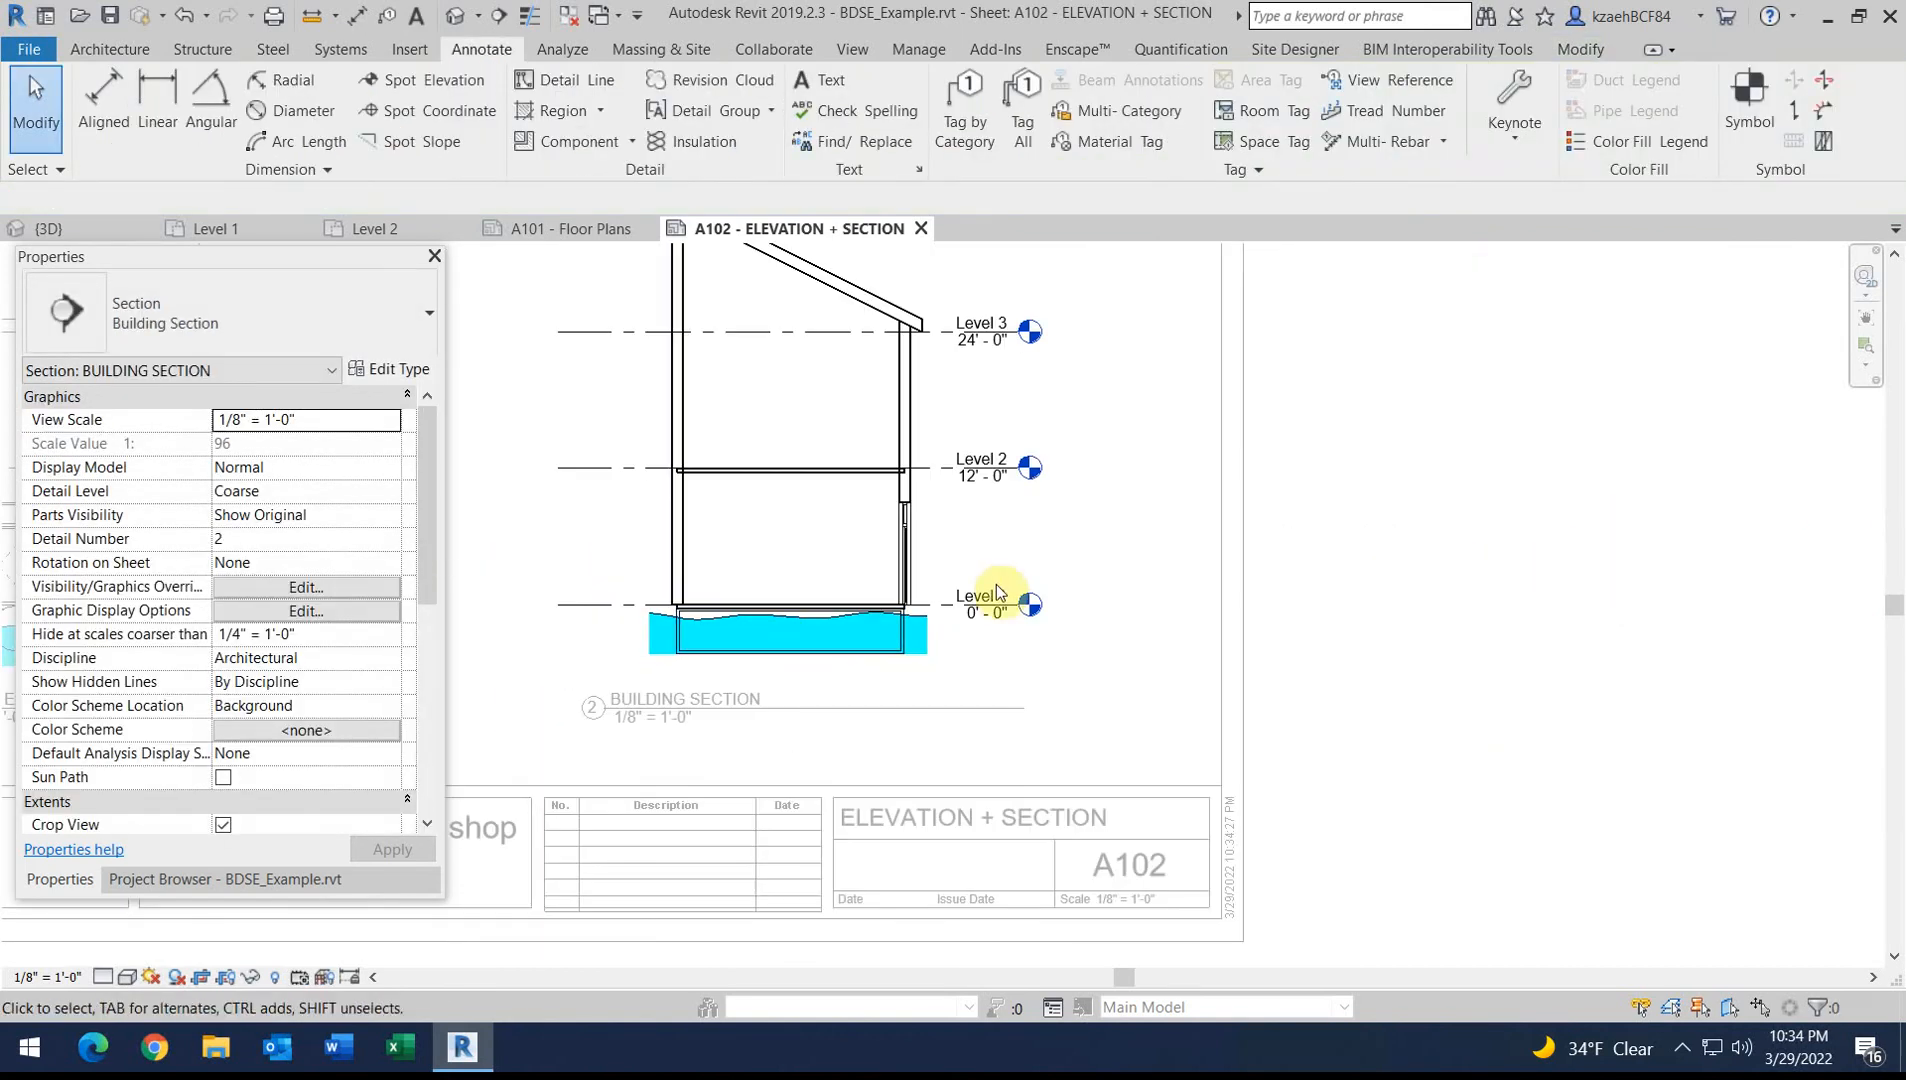
{"action": "middle_click_drag", "start_coordinate": [713, 672], "coordinate": [1050, 677]}
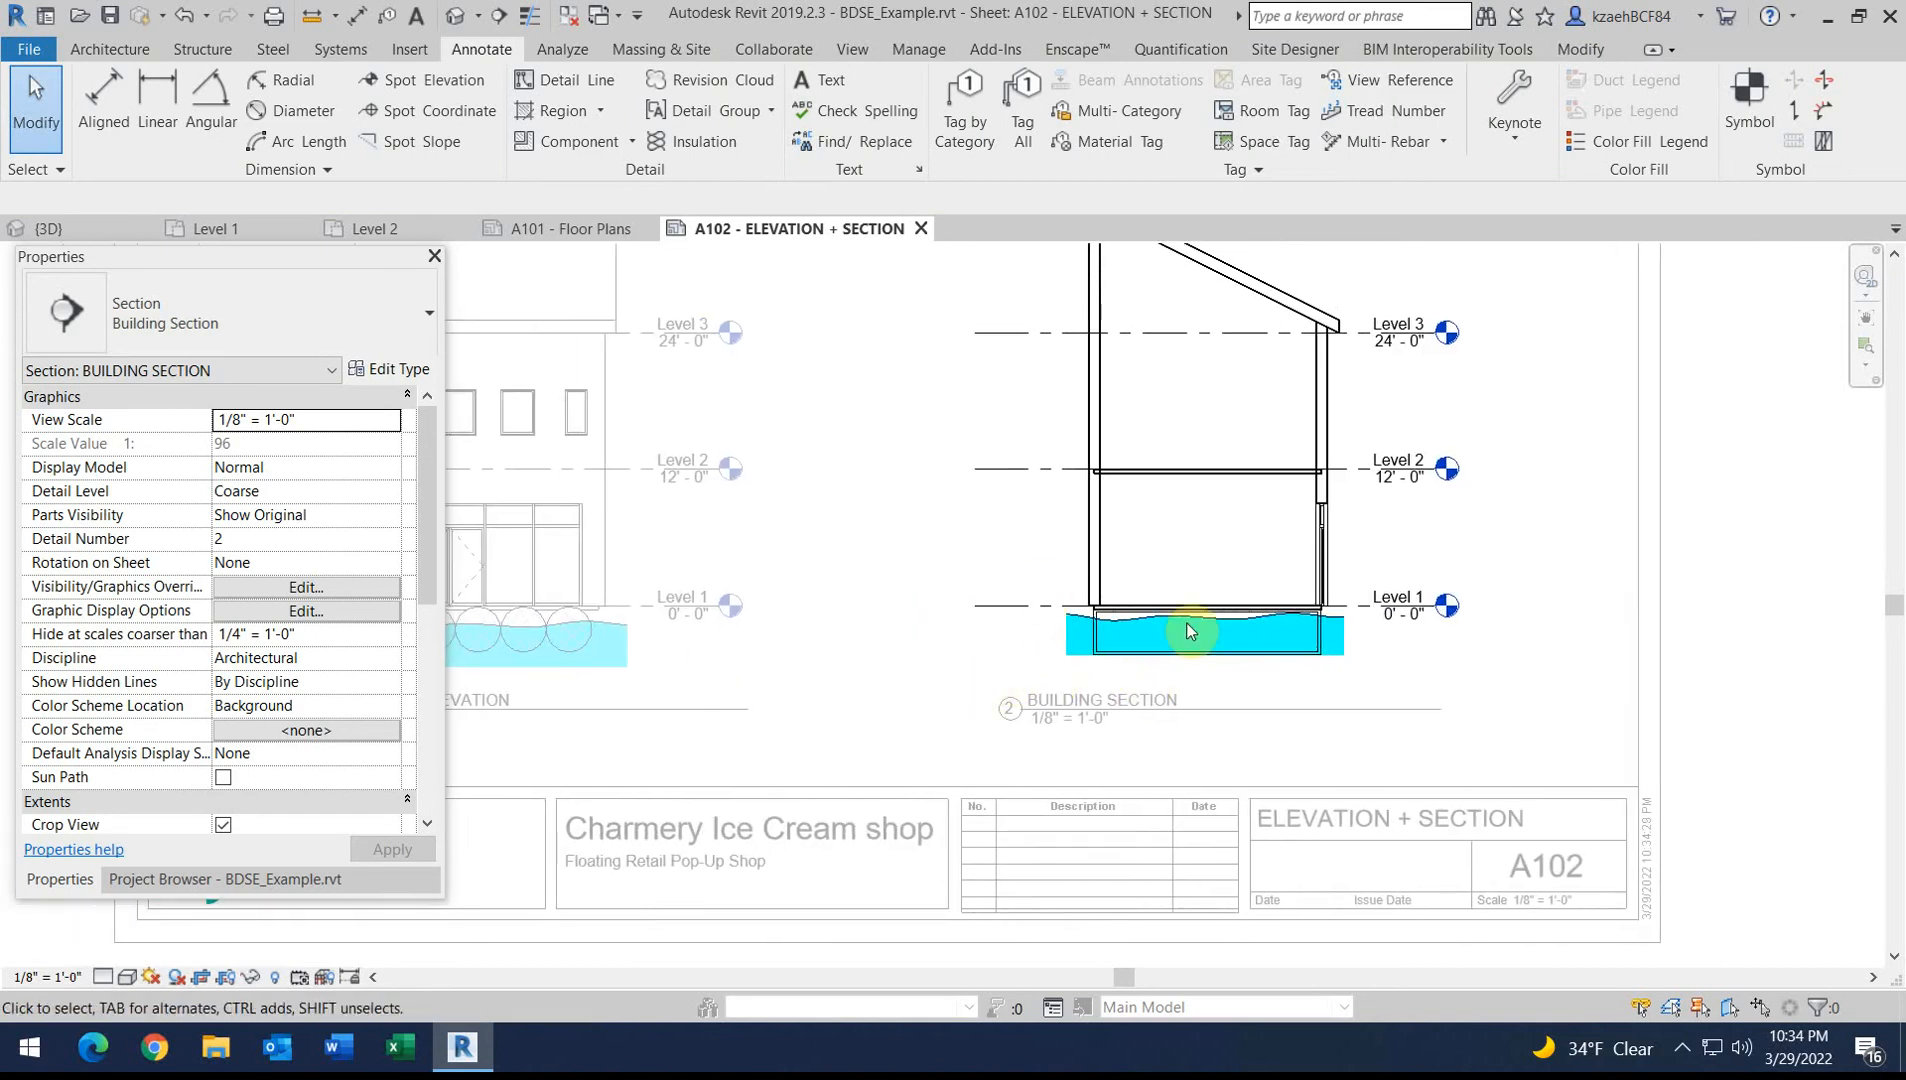
{"action": "scroll", "coordinate": [1035, 515], "scroll_direction": "down", "scroll_amount": 2}
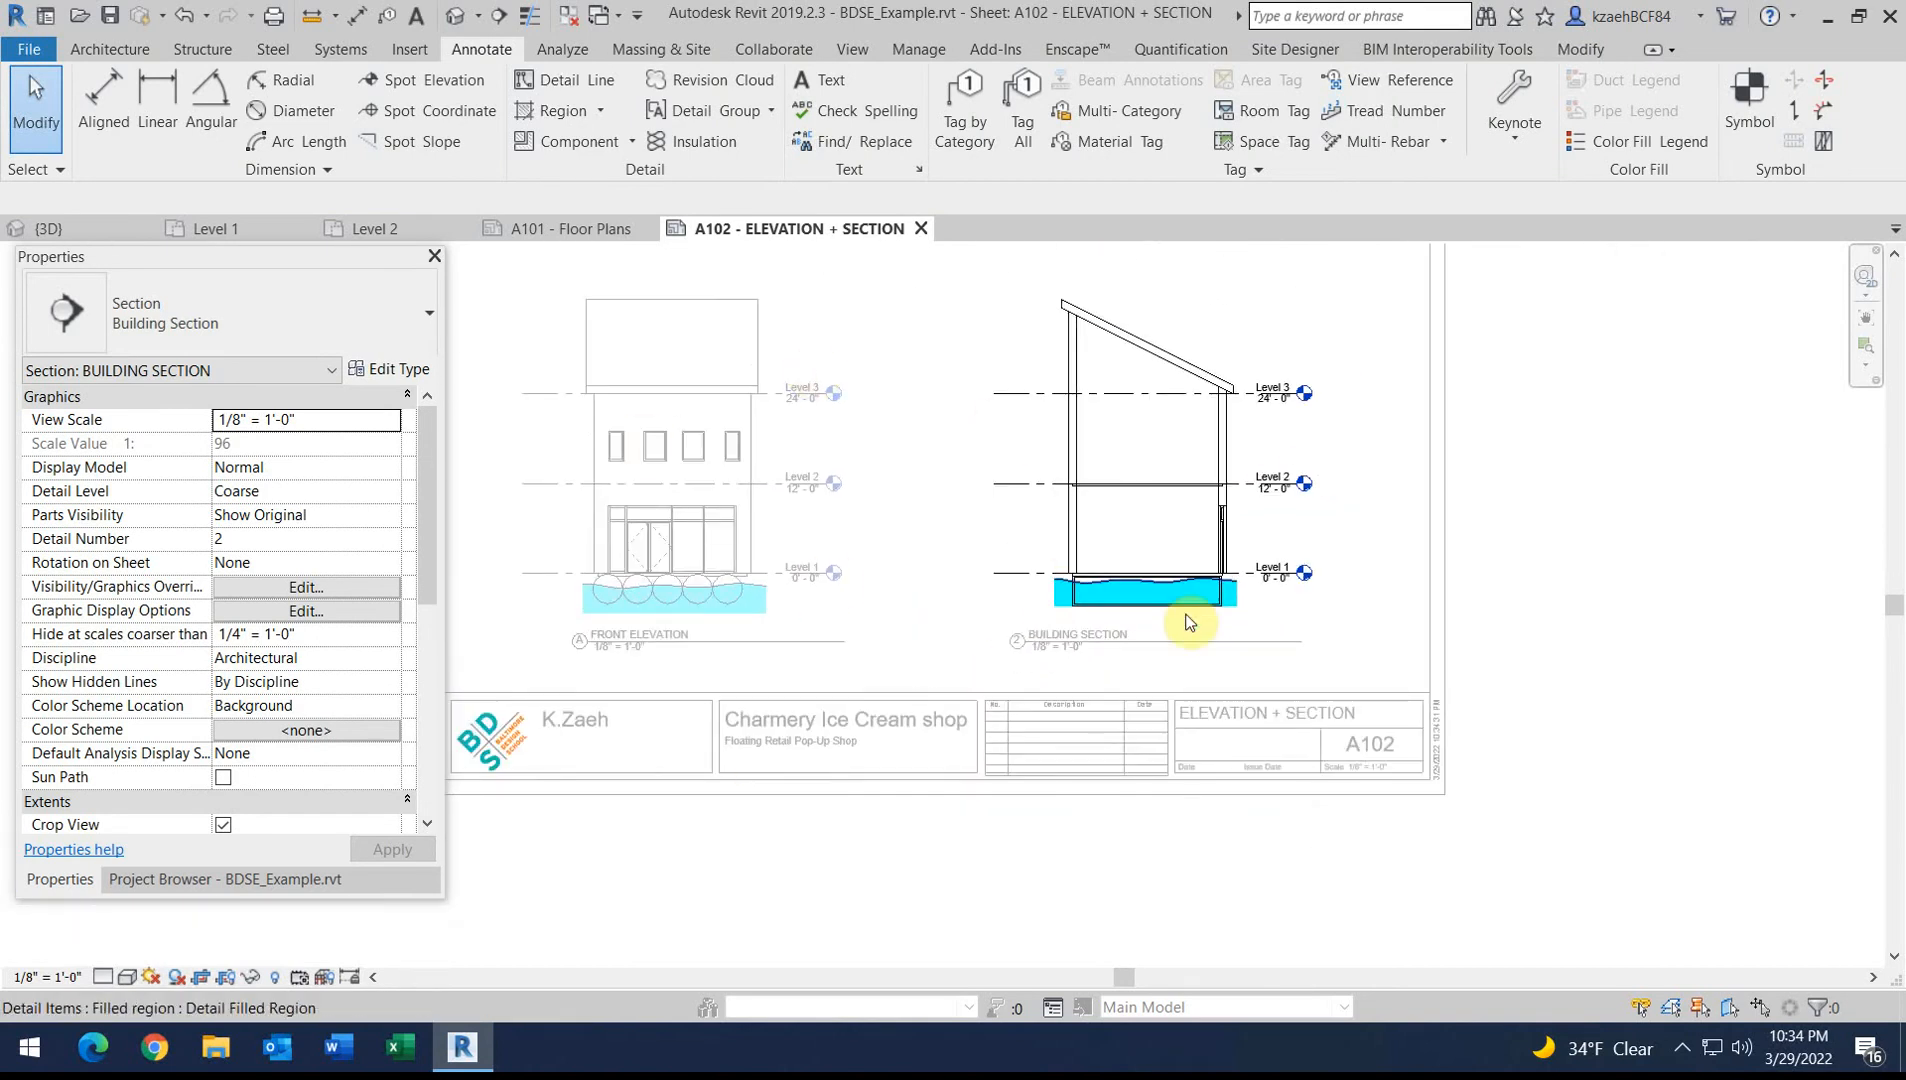
{"action": "scroll", "coordinate": [704, 596], "scroll_direction": "up", "scroll_amount": 2}
{"action": "scroll", "coordinate": [782, 601], "scroll_direction": "down", "scroll_amount": 1}
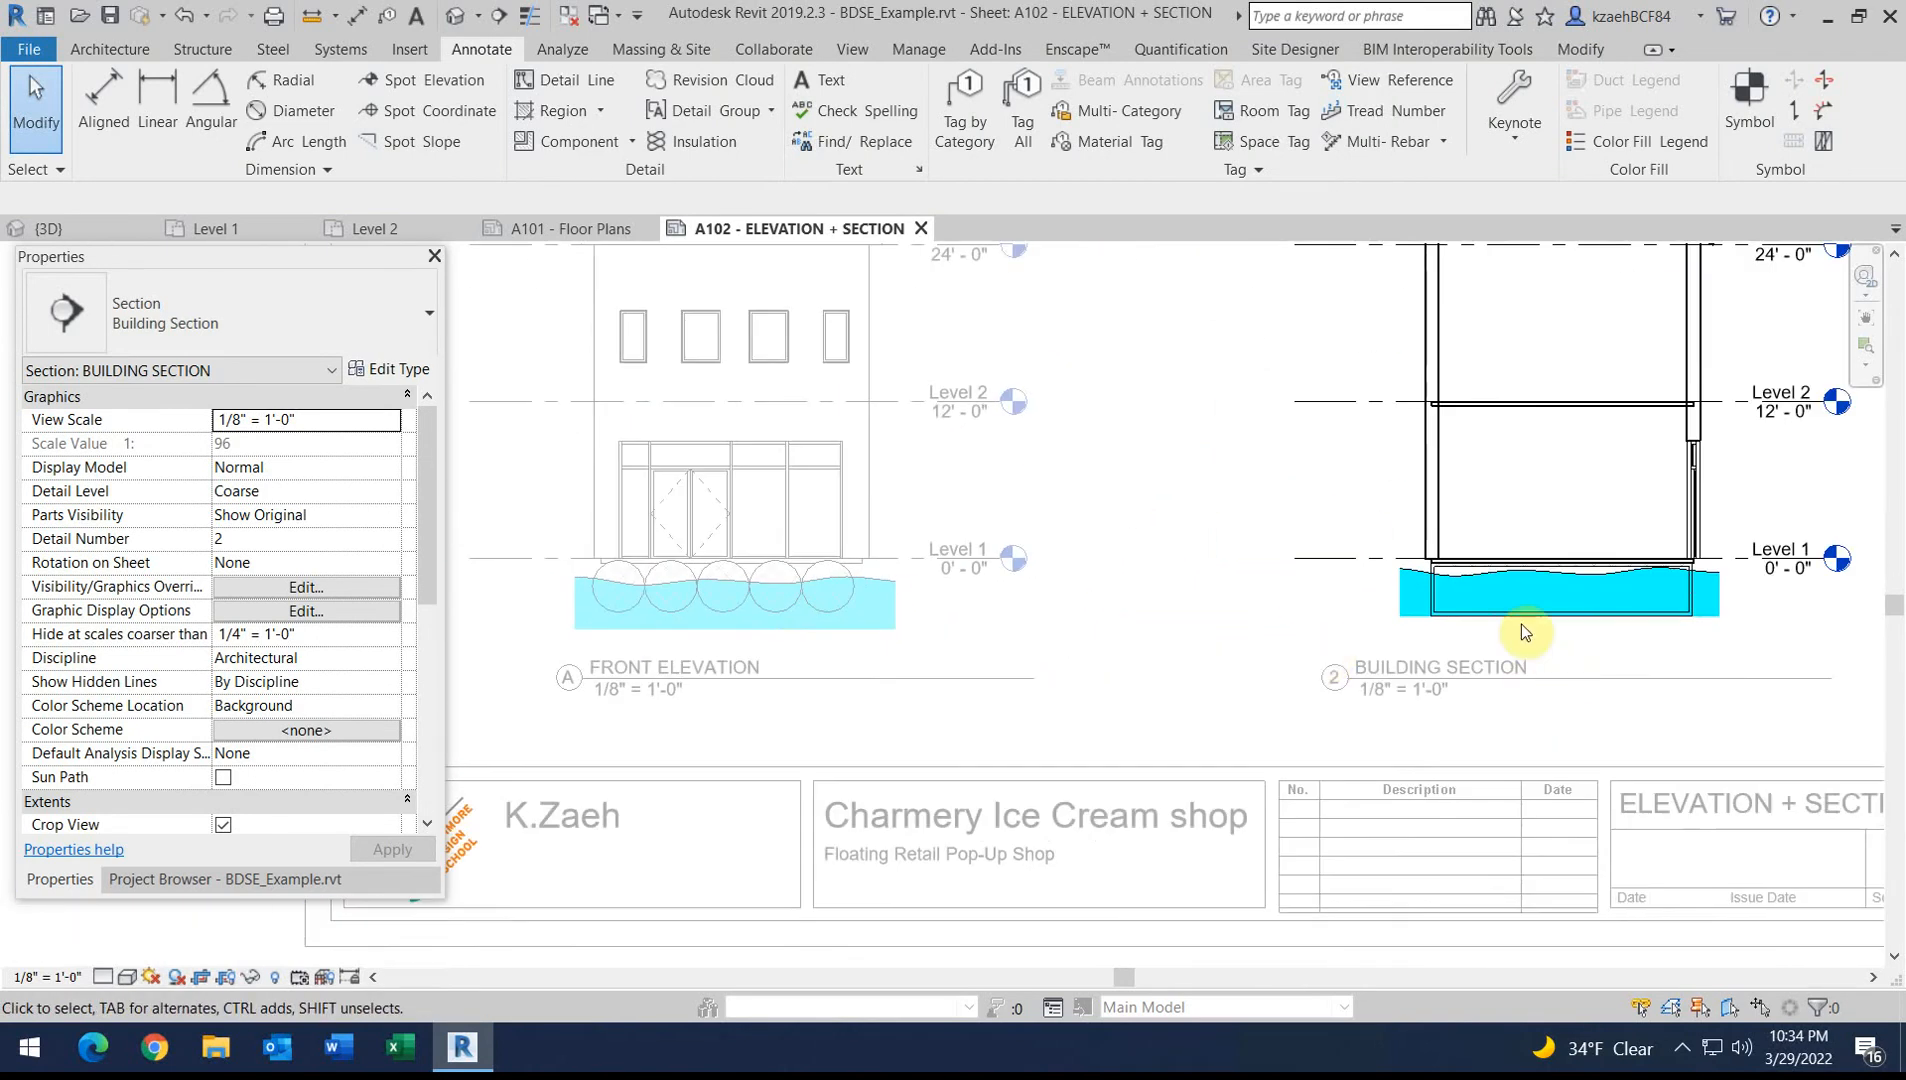
{"action": "scroll", "coordinate": [1510, 587], "scroll_direction": "up", "scroll_amount": 2}
{"action": "scroll", "coordinate": [1255, 566], "scroll_direction": "down", "scroll_amount": 2}
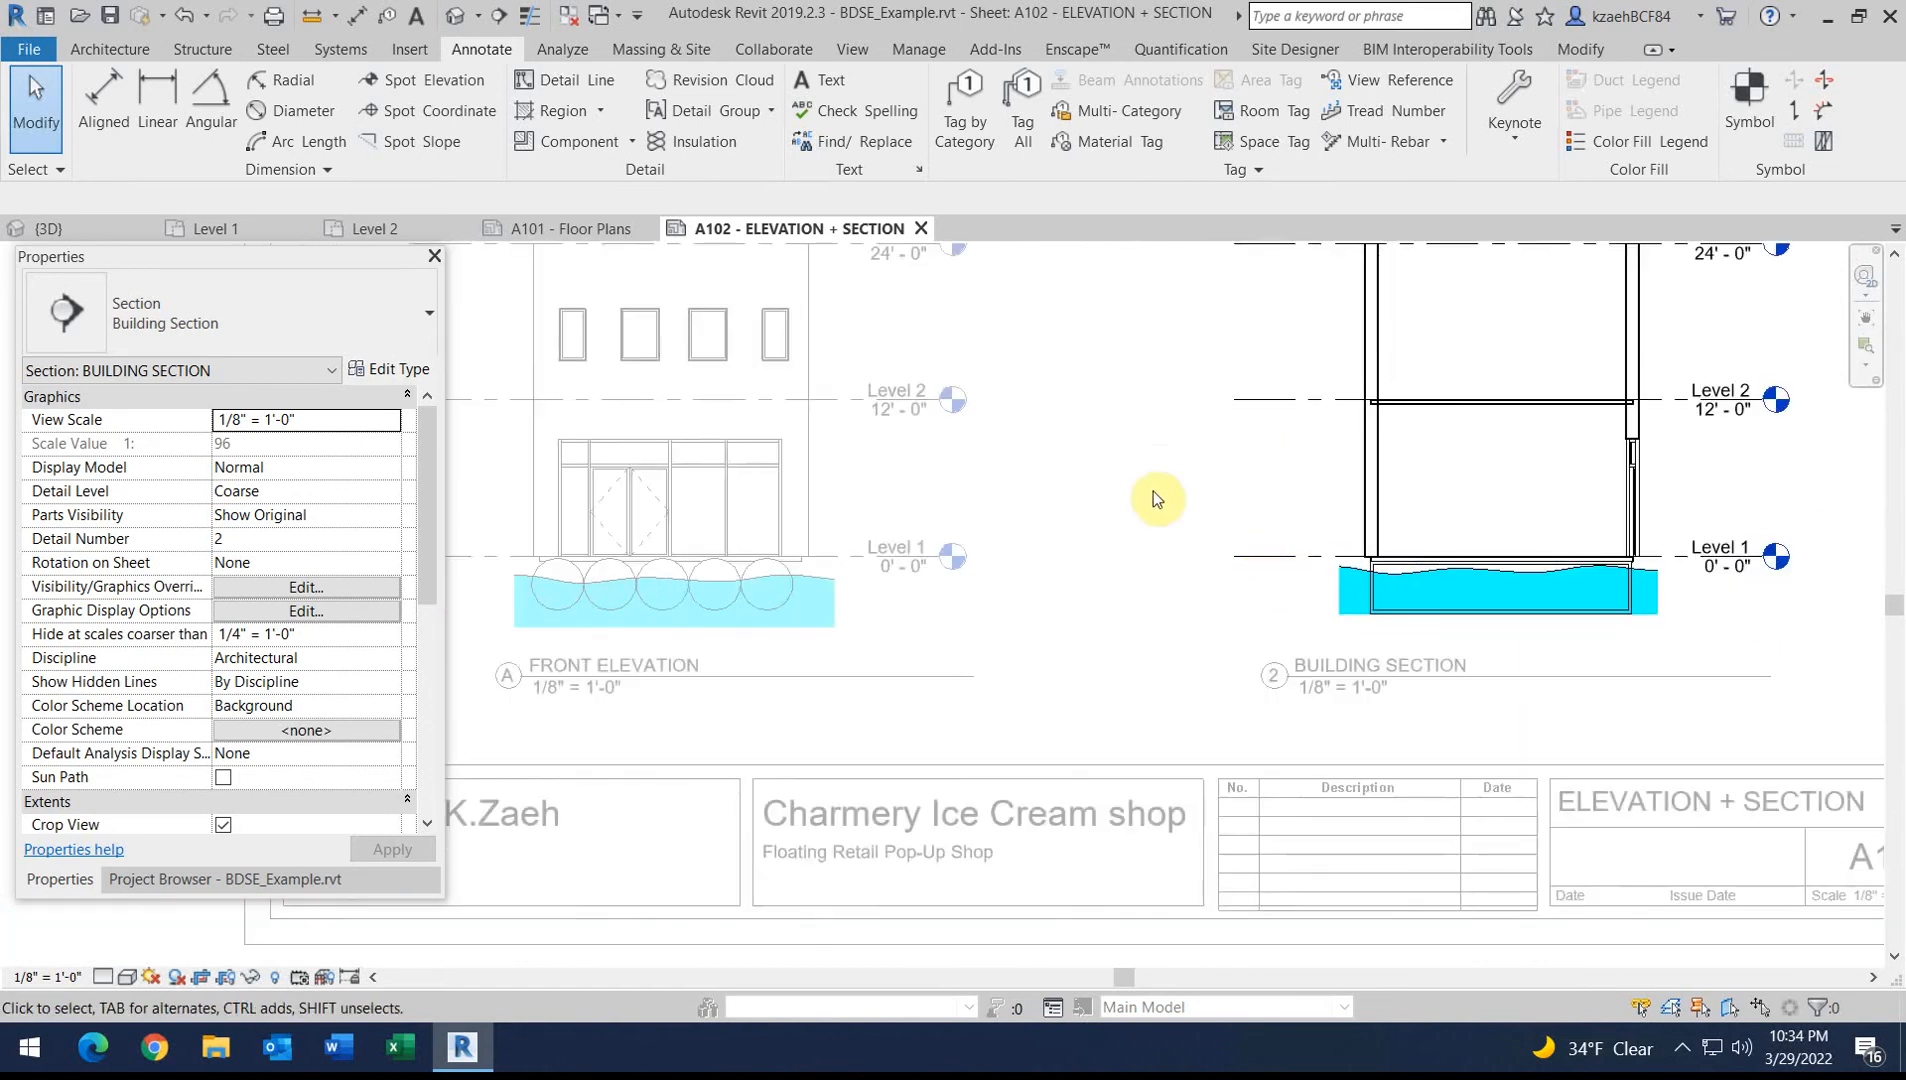
{"action": "scroll", "coordinate": [1060, 530], "scroll_direction": "up", "scroll_amount": 1}
{"action": "scroll", "coordinate": [1300, 555], "scroll_direction": "up", "scroll_amount": 1}
{"action": "scroll", "coordinate": [1034, 555], "scroll_direction": "down", "scroll_amount": 3}
Deactivate the Building Section view and switch to the A101 - Floor Plans sheet
{"action": "right_click", "coordinate": [887, 385]}
{"action": "left_click", "coordinate": [960, 478]}
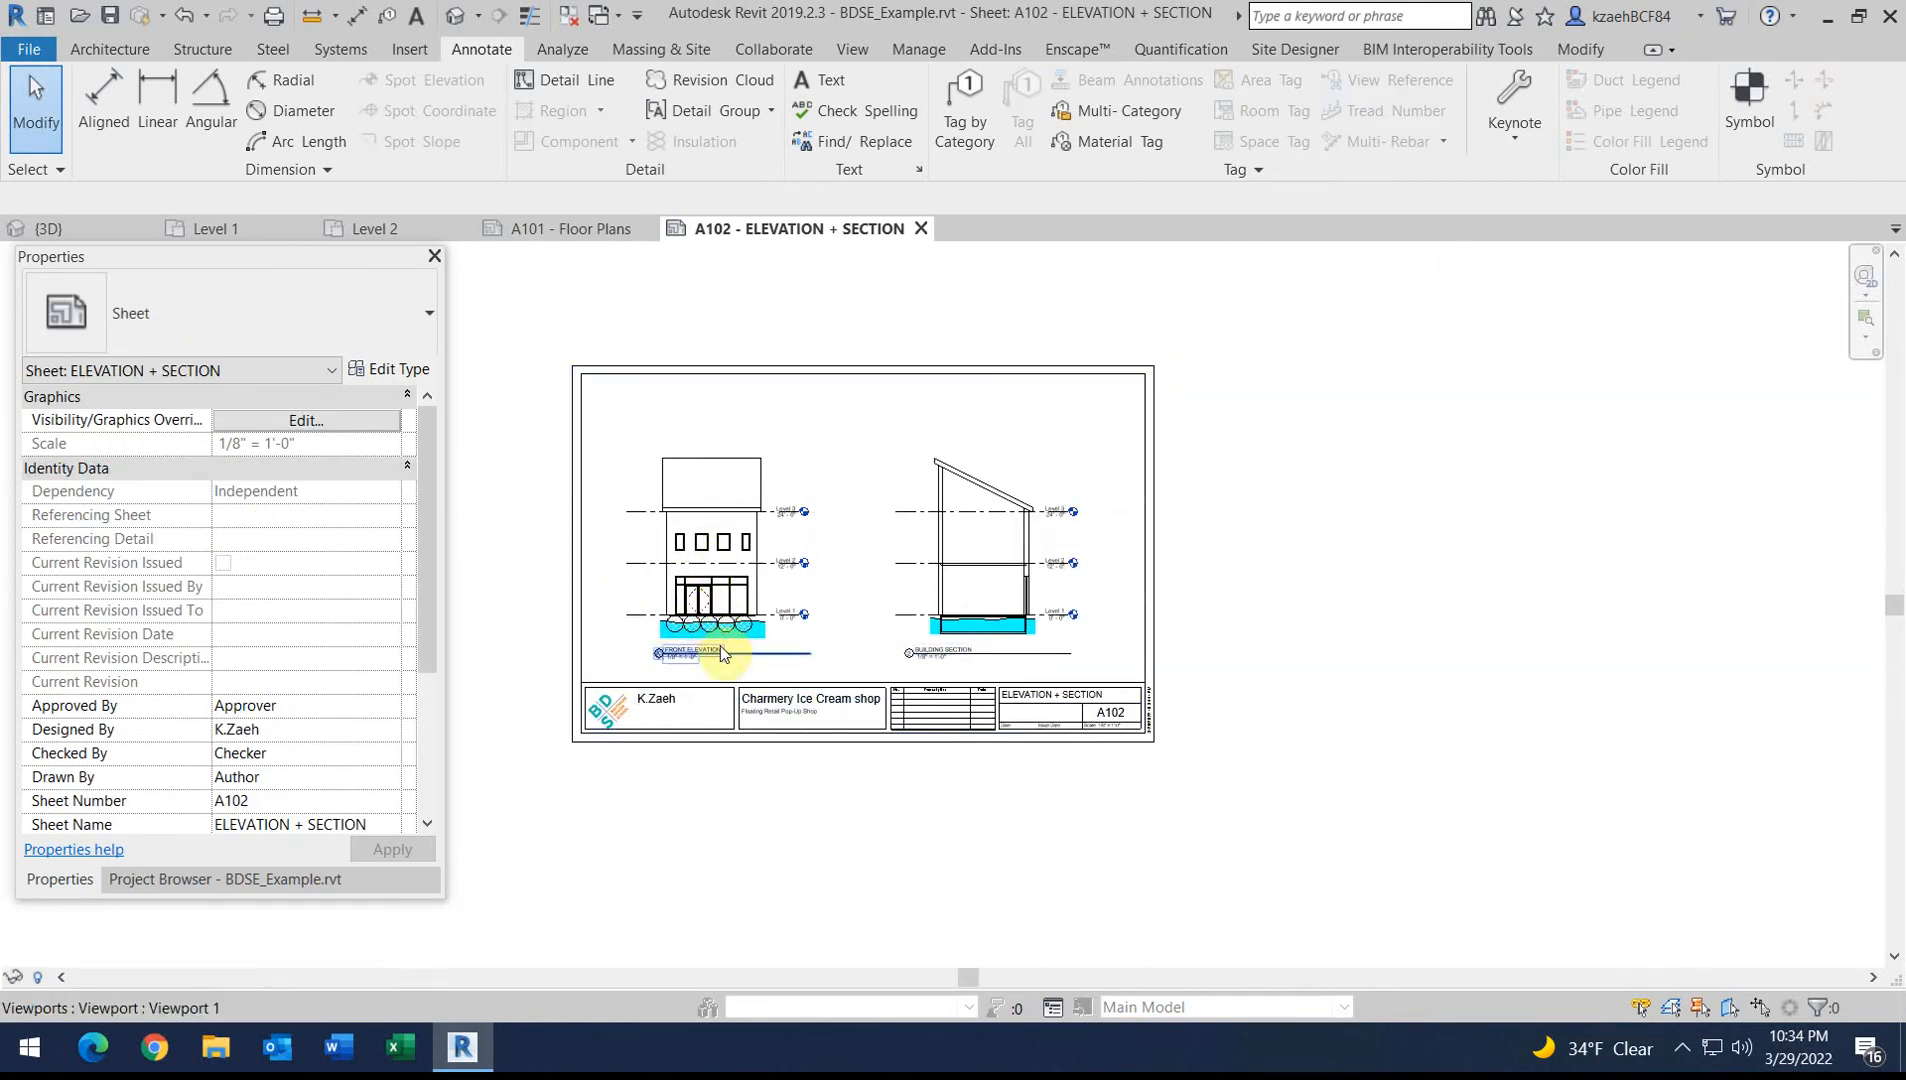
{"action": "scroll", "coordinate": [719, 633], "scroll_direction": "up", "scroll_amount": 2}
{"action": "left_click", "coordinate": [585, 229]}
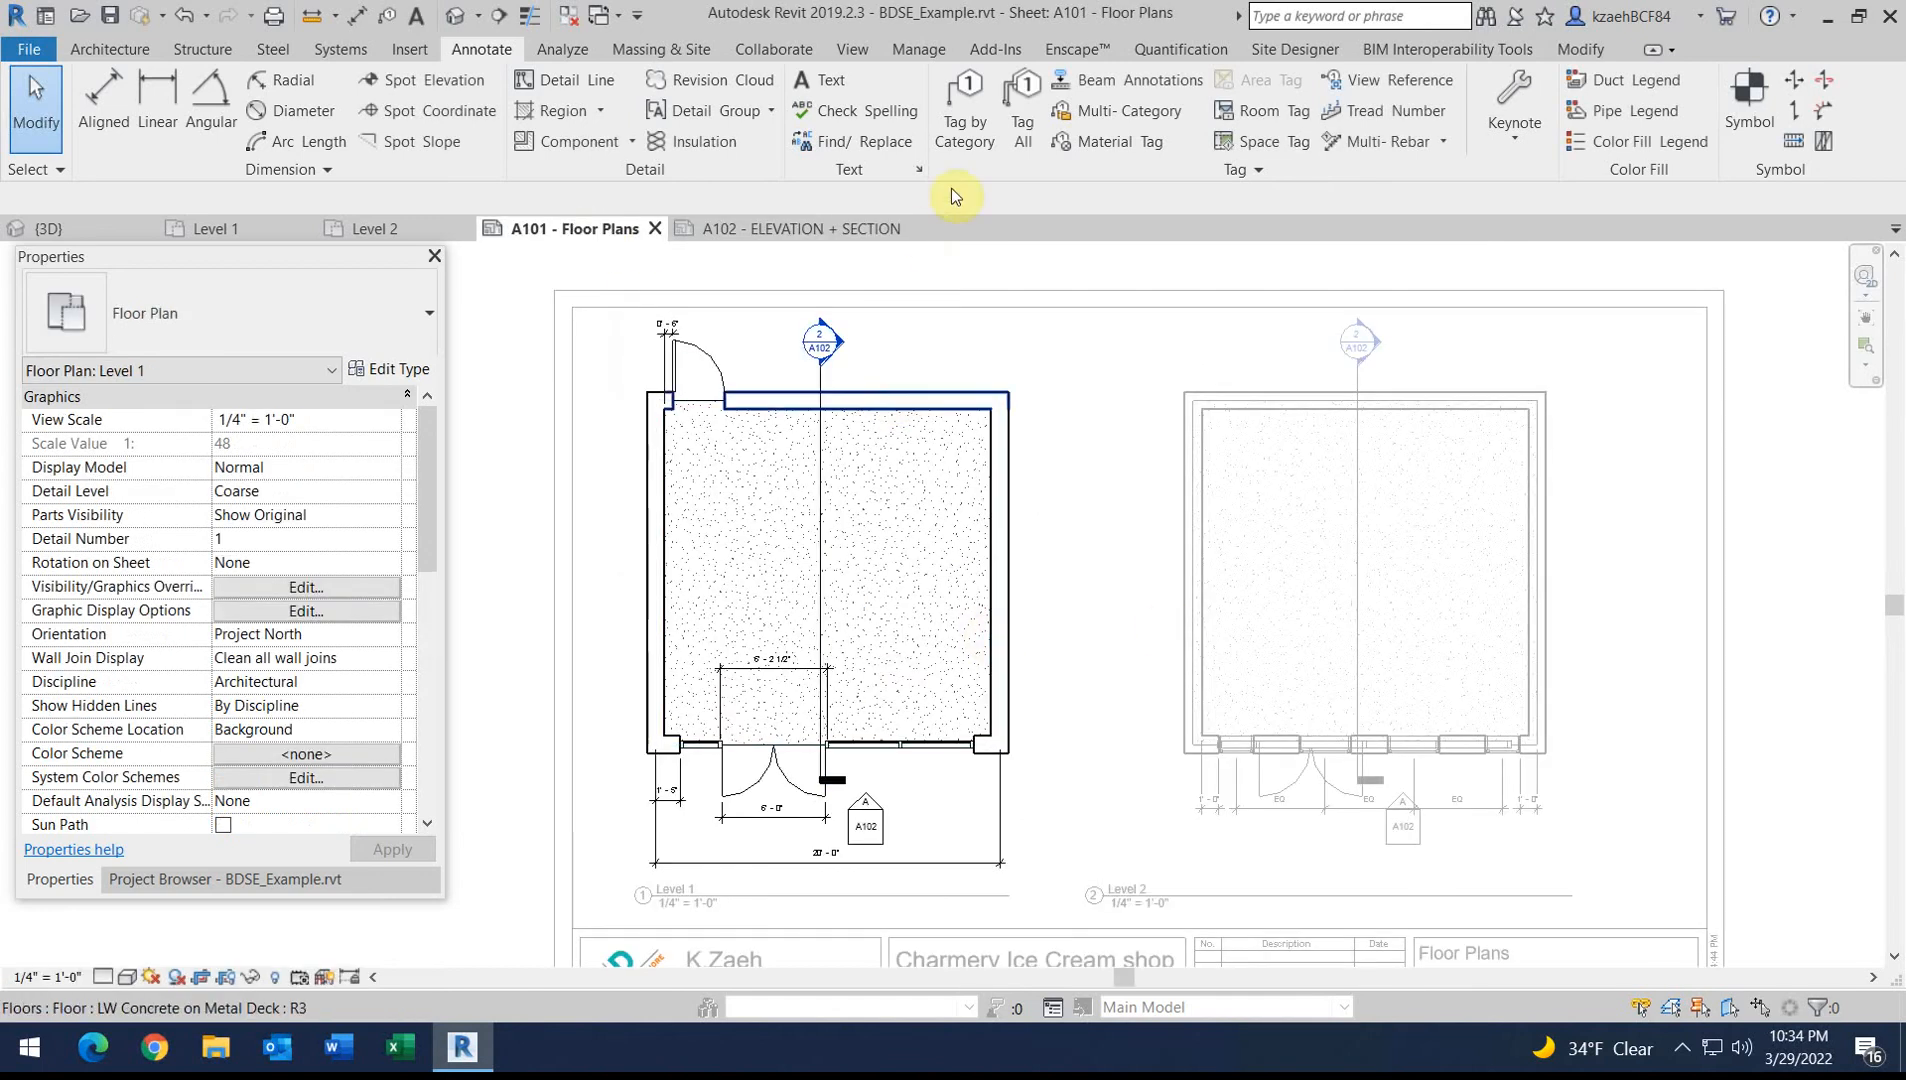
{"action": "left_click", "coordinate": [820, 229]}
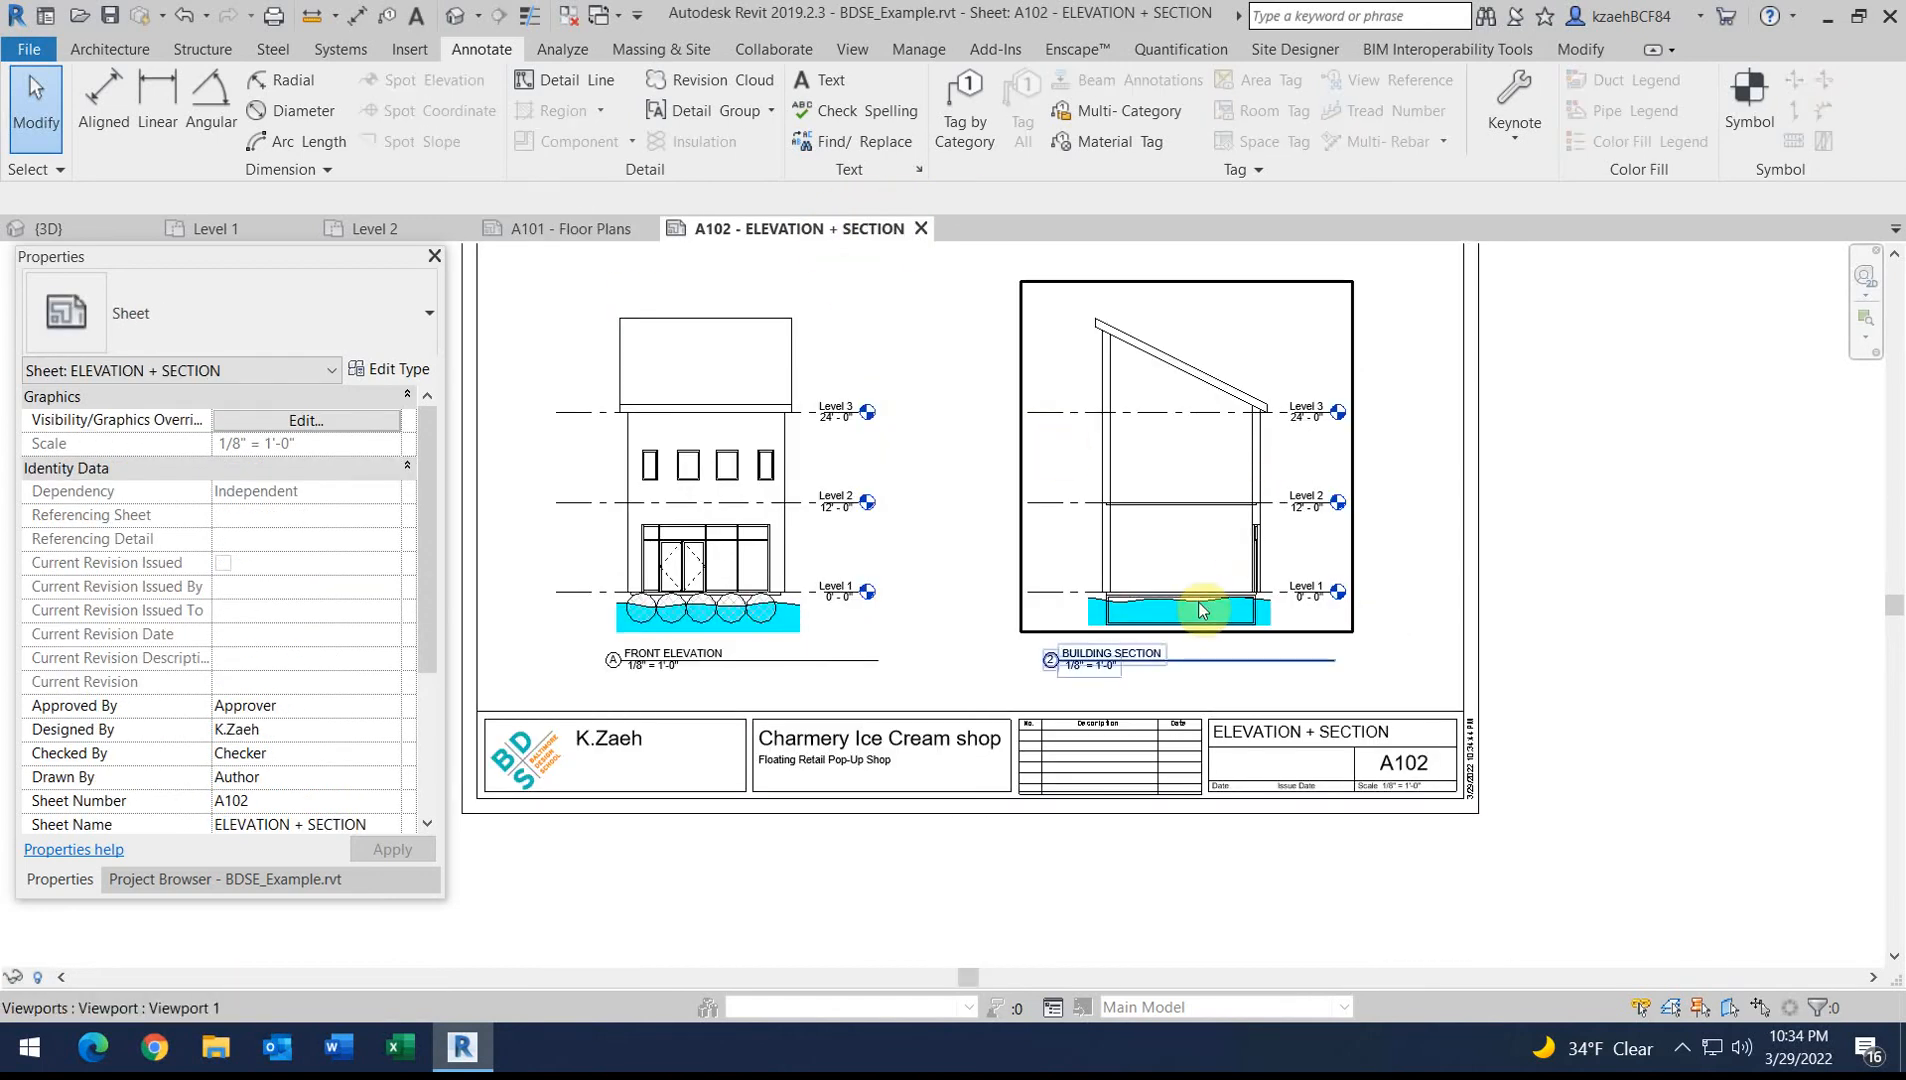
{"action": "left_click", "coordinate": [590, 229]}
{"action": "scroll", "coordinate": [930, 670], "scroll_direction": "up", "scroll_amount": 3}
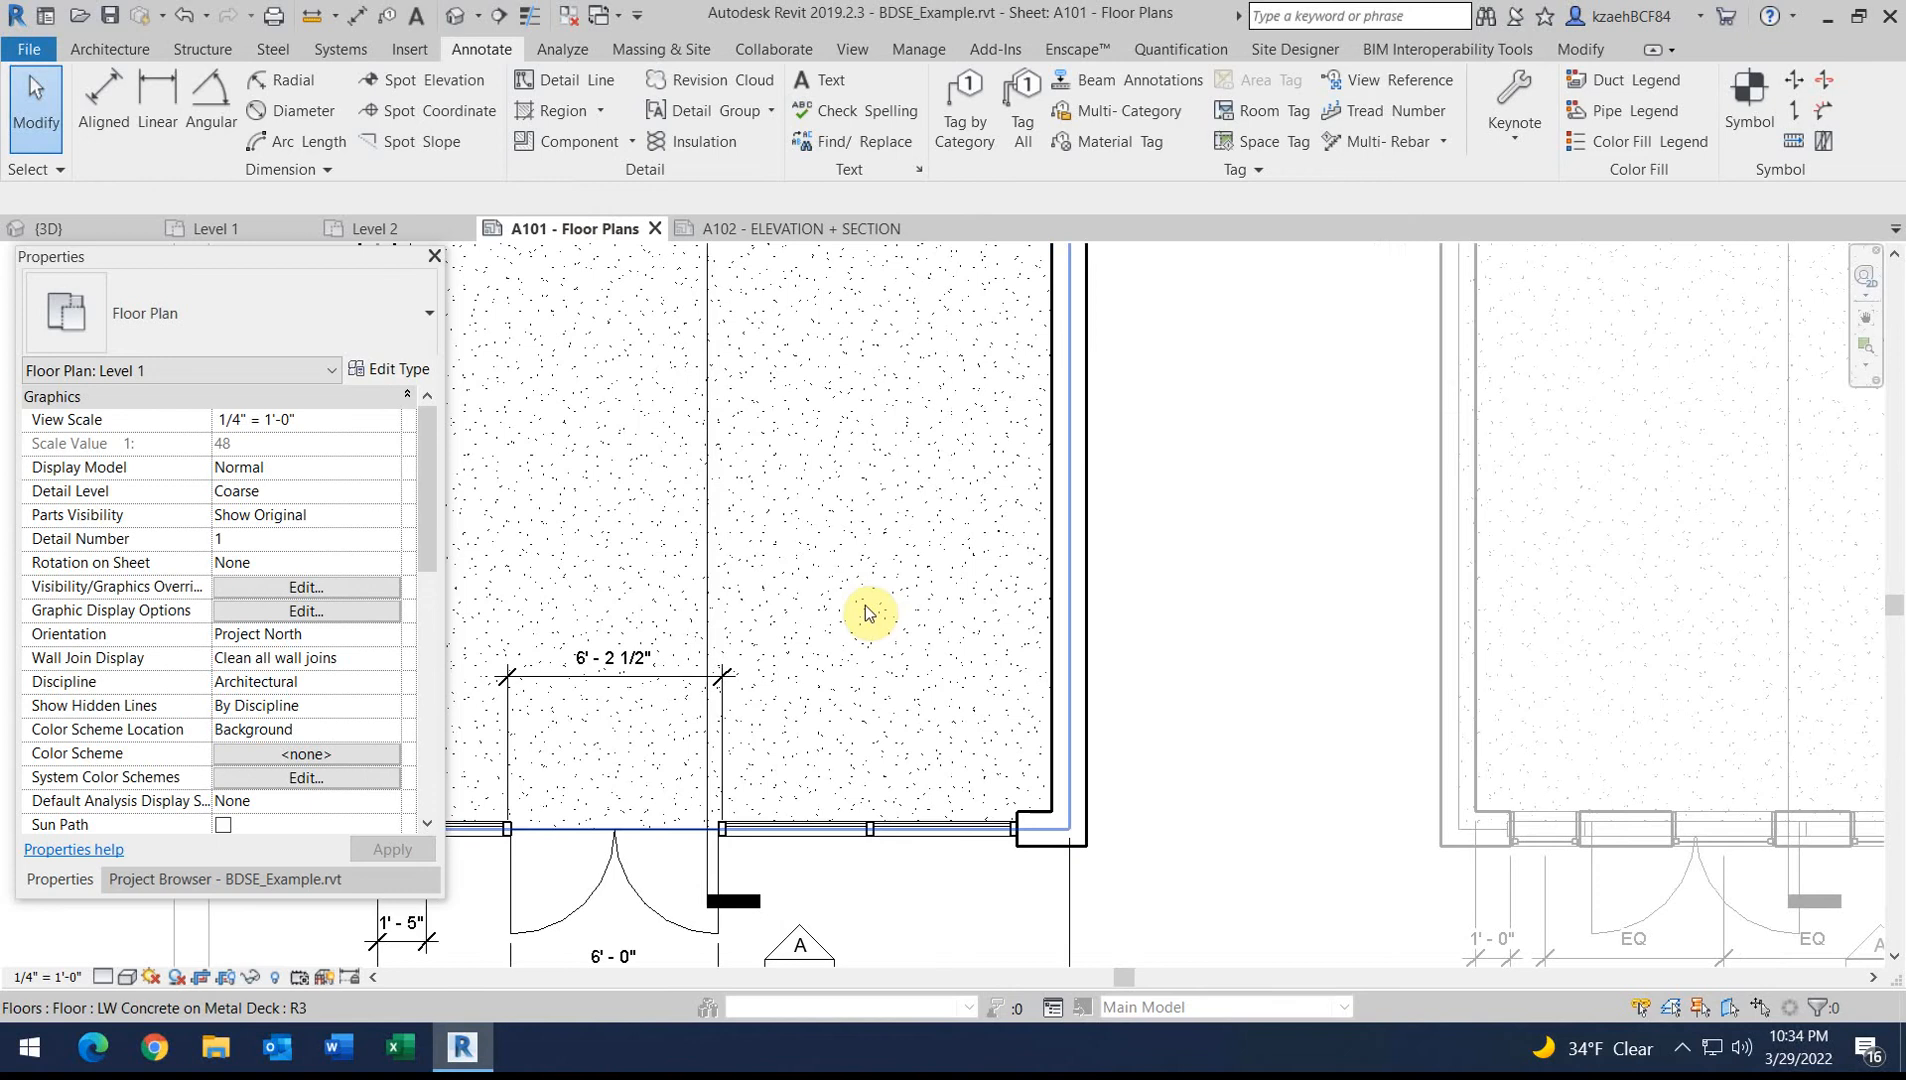
{"action": "scroll", "coordinate": [1147, 625], "scroll_direction": "down", "scroll_amount": 3}
{"action": "scroll", "coordinate": [873, 513], "scroll_direction": "up", "scroll_amount": 1}
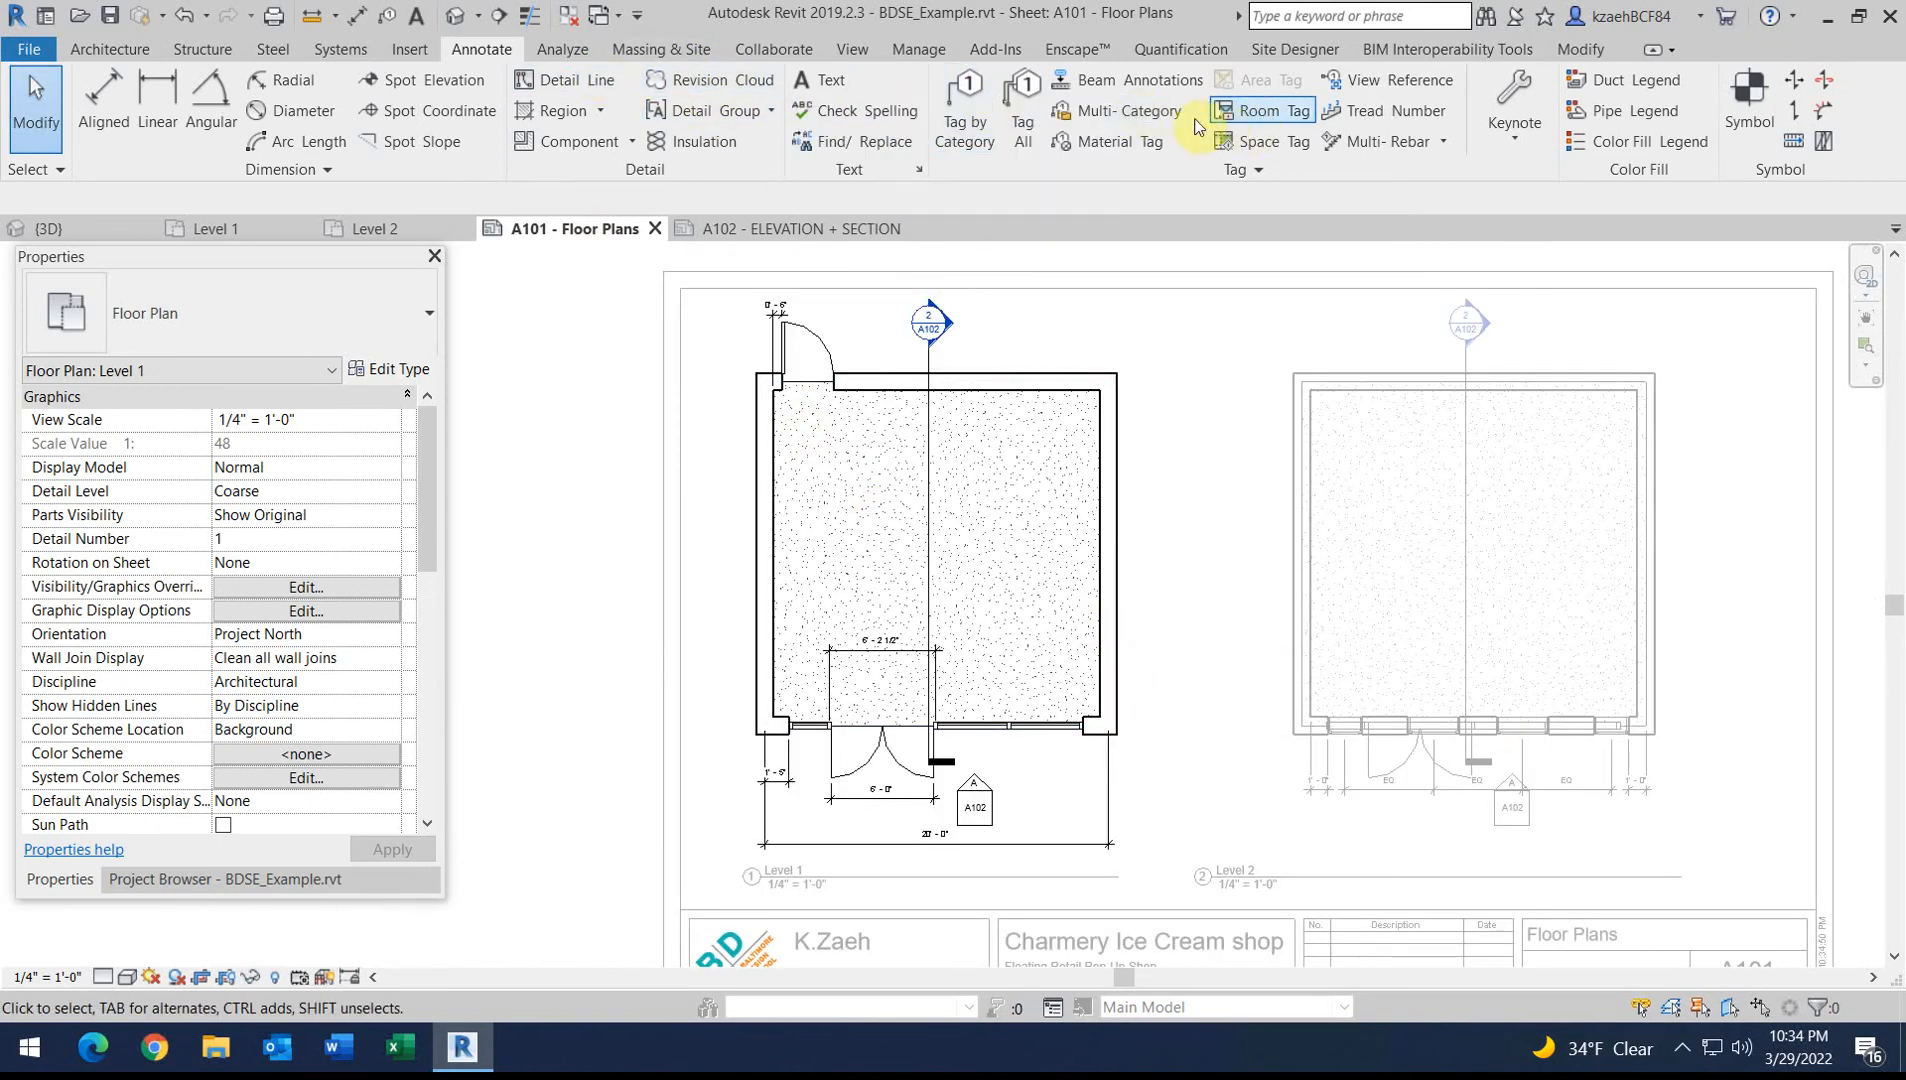
Place a room with a tag at the center of the Level 1 floor plan
{"action": "left_click", "coordinate": [126, 52]}
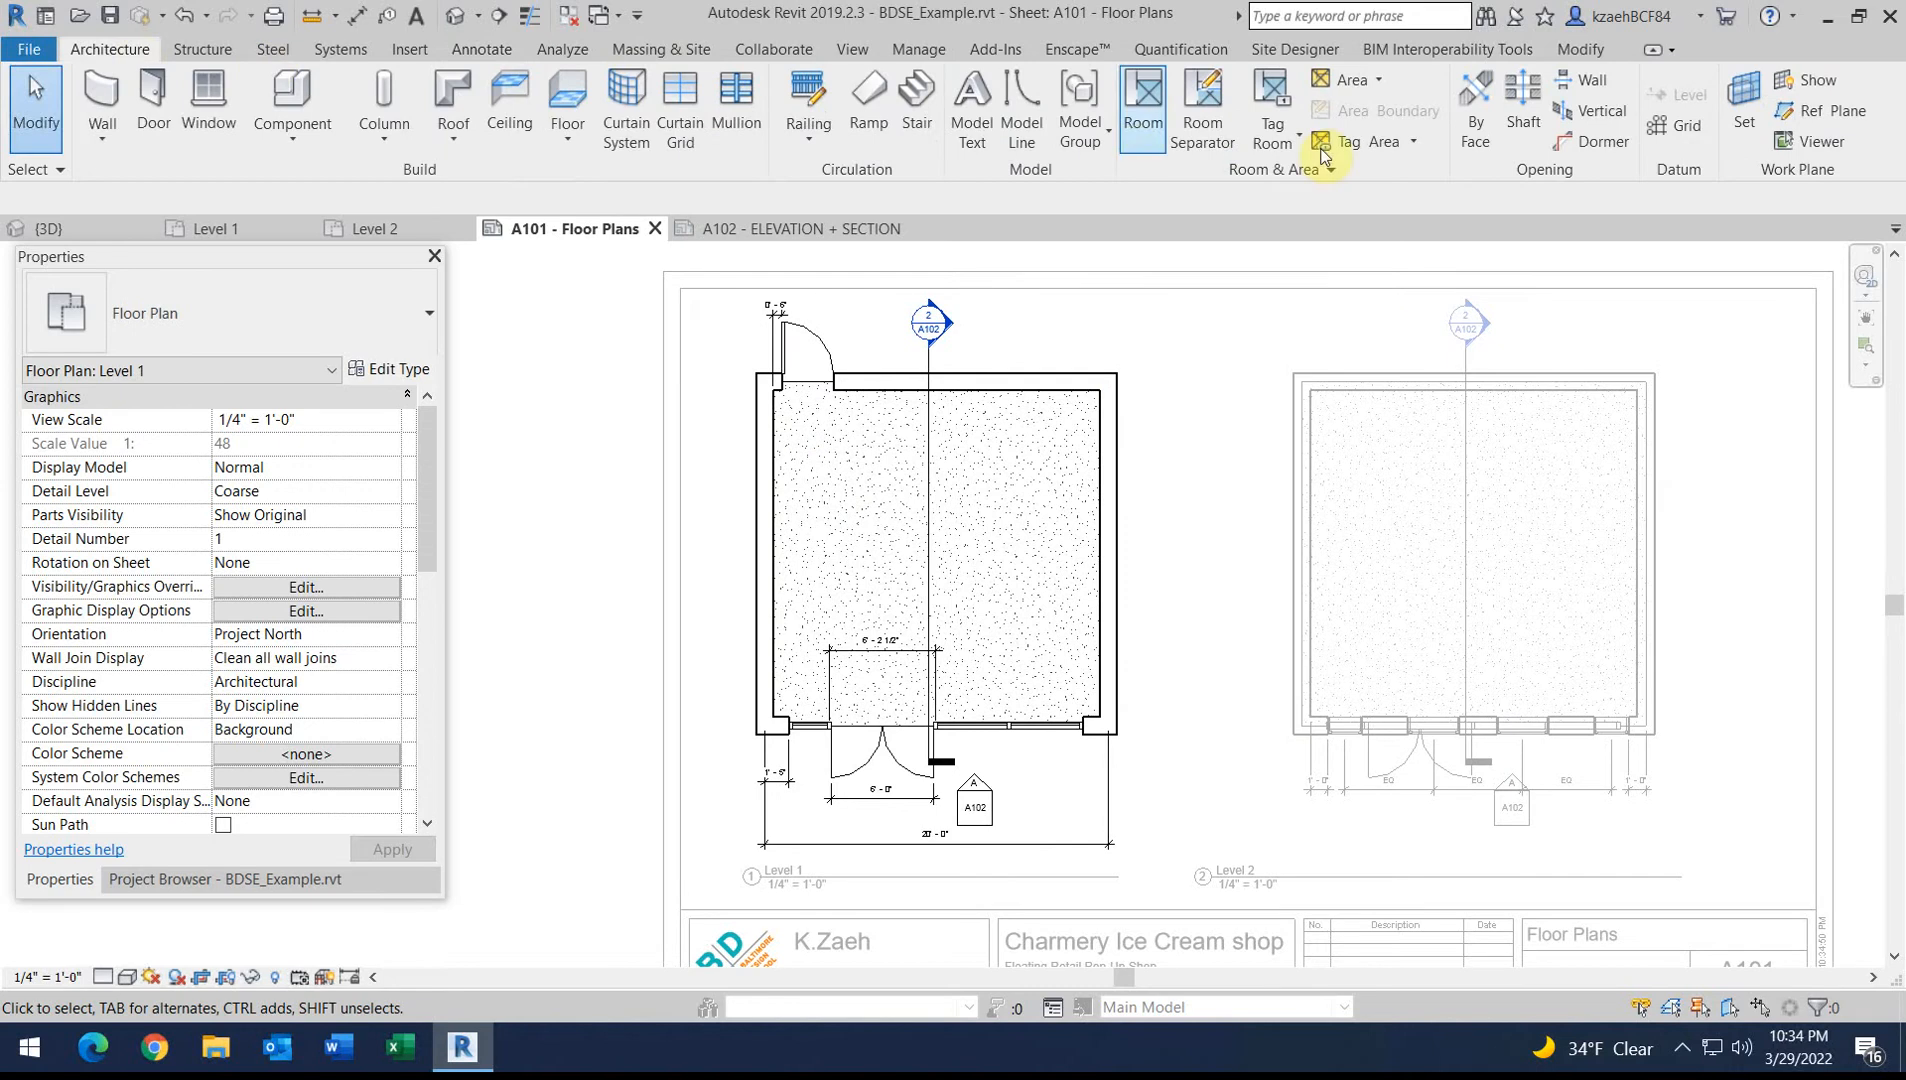
{"action": "left_click", "coordinate": [1140, 108]}
{"action": "left_click", "coordinate": [926, 550]}
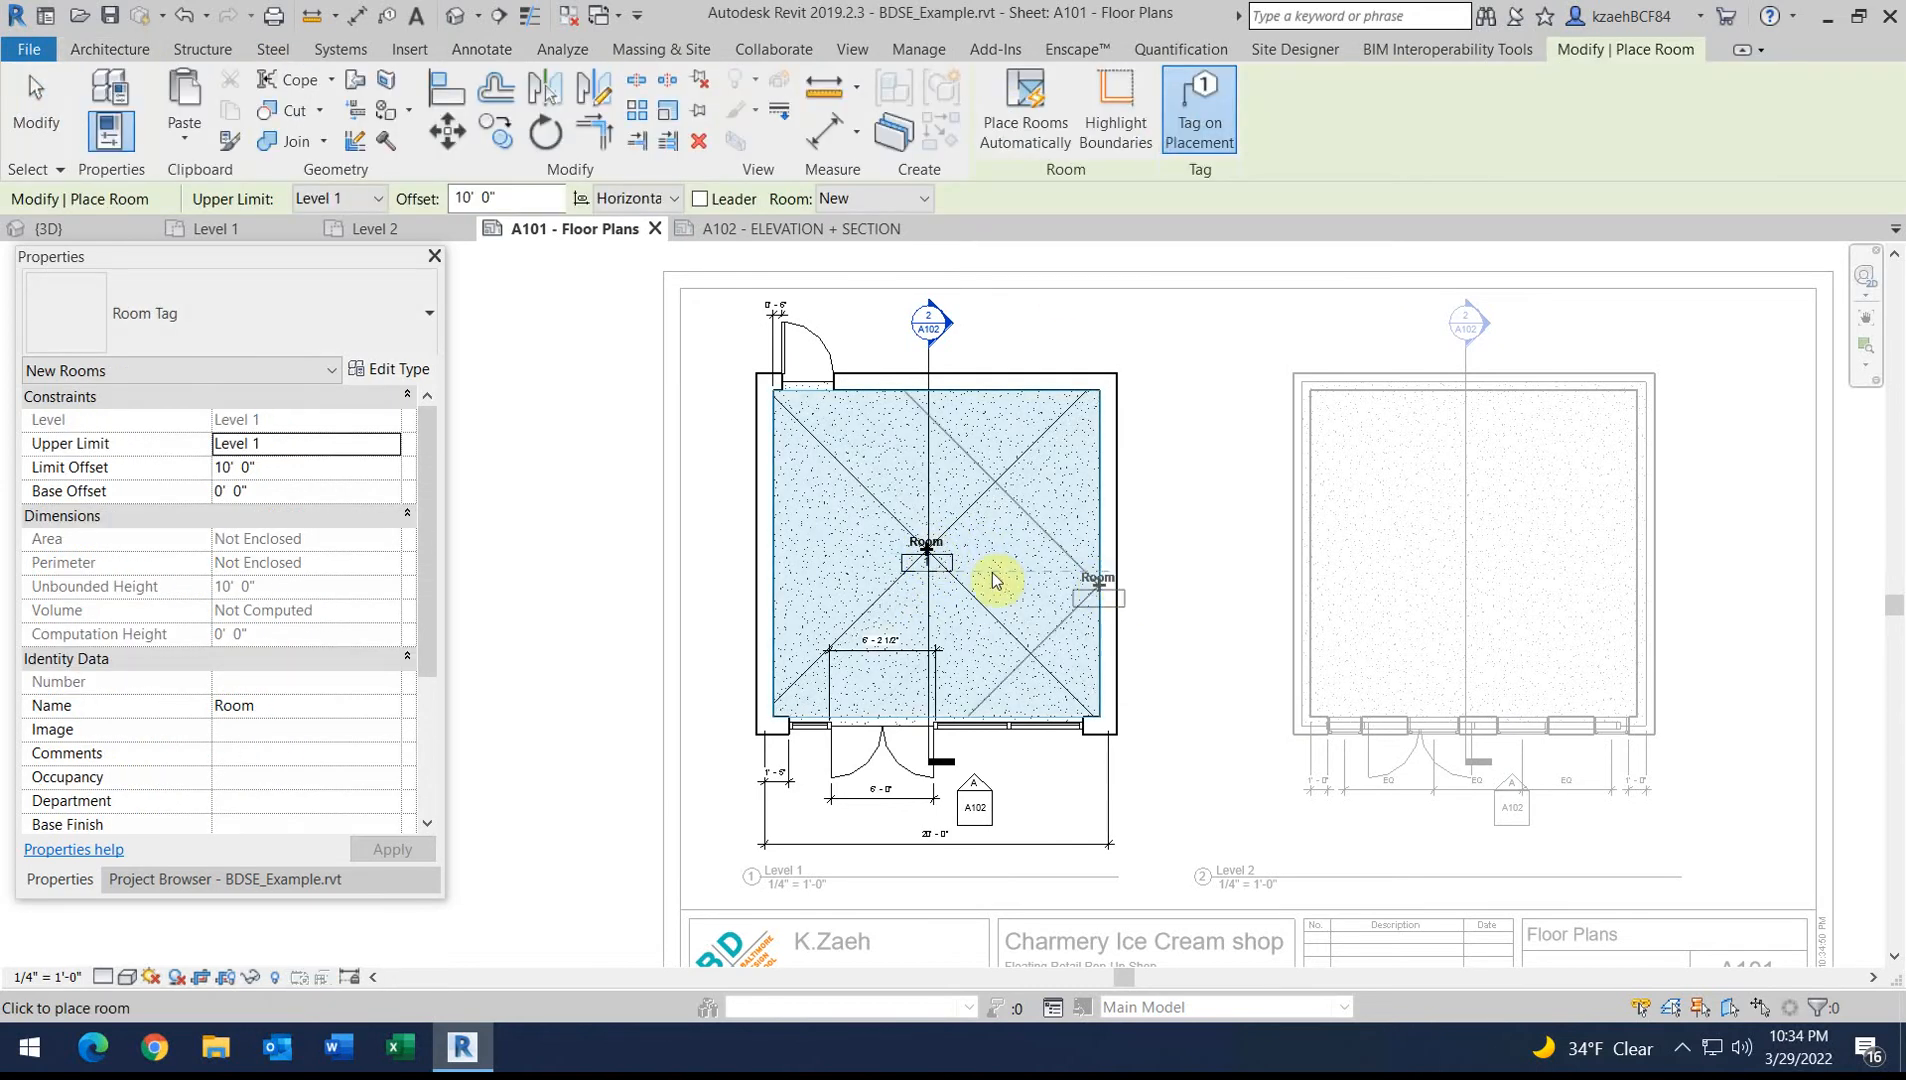
{"action": "key", "text": "Escape"}
{"action": "key", "text": "Escape"}
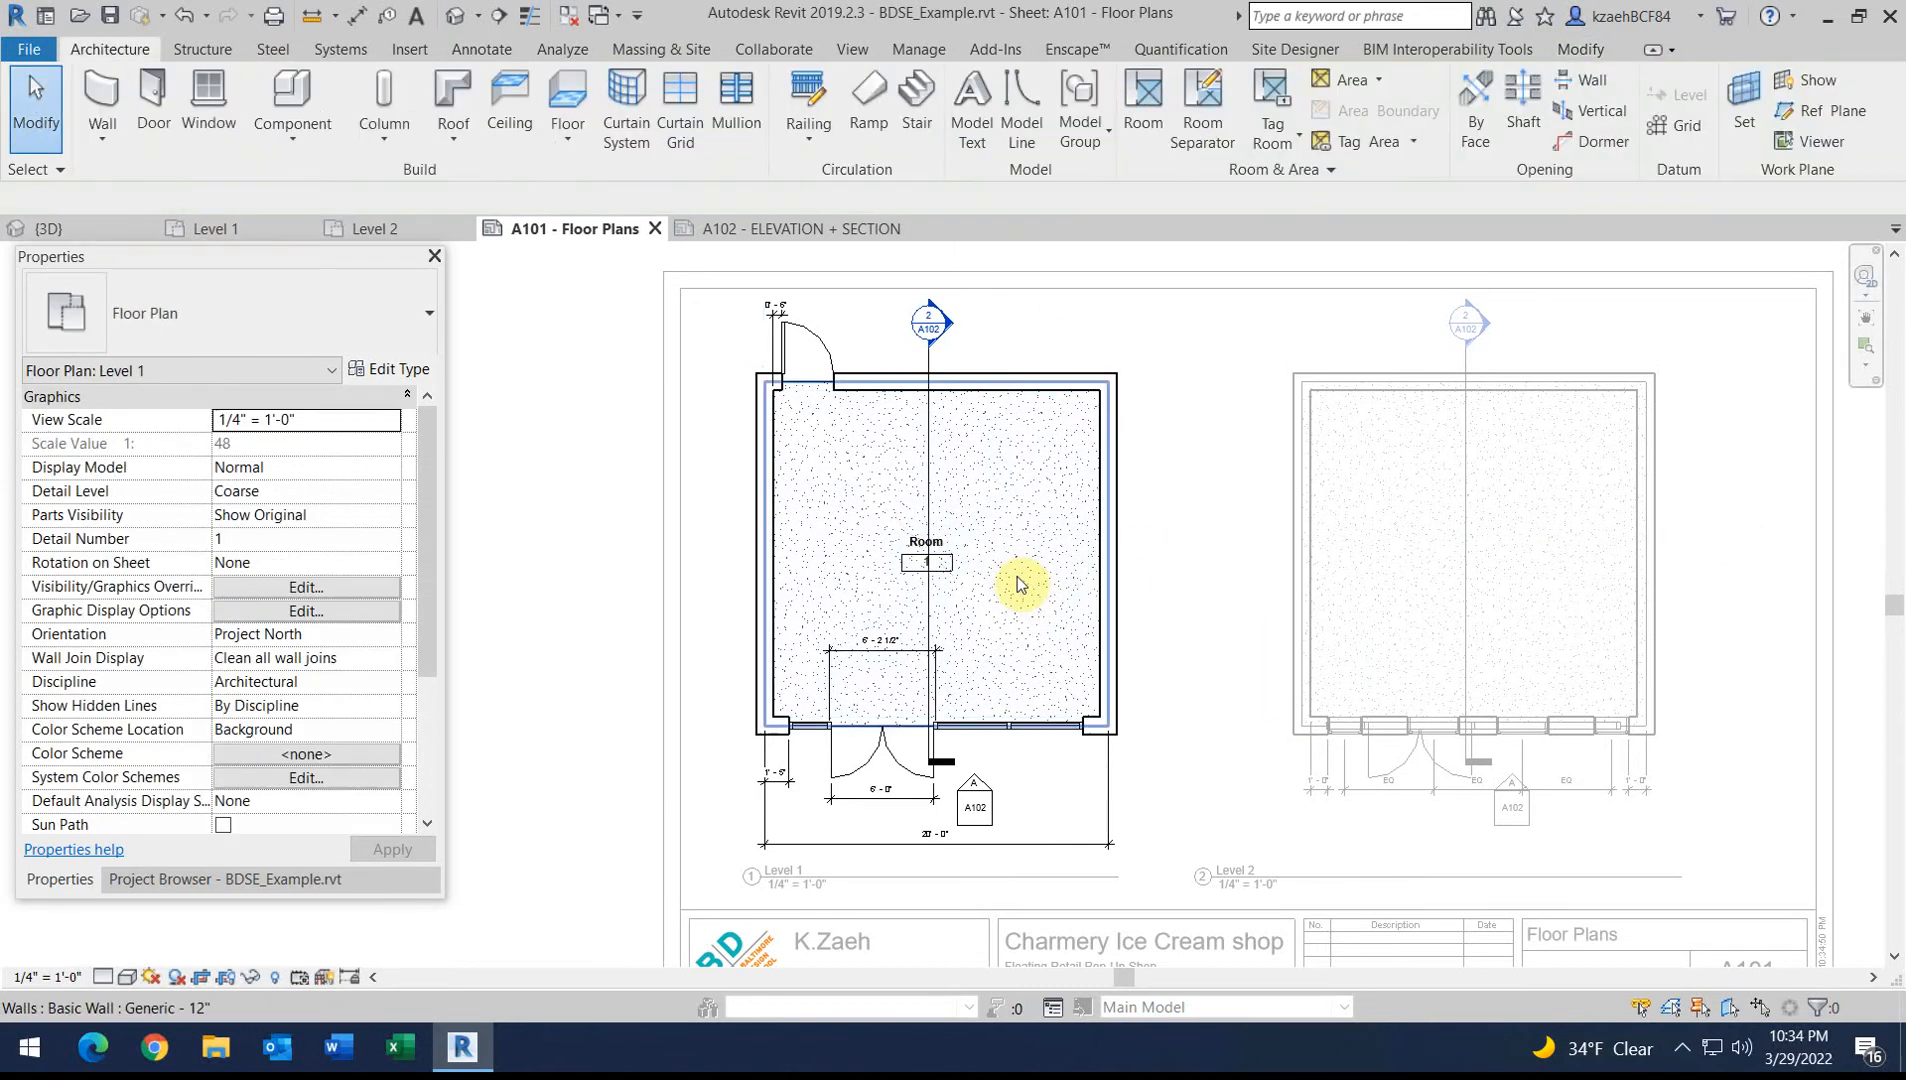
Rename the Level 1 room to RETAIL LEVEL through its tag, keeping the room number 1
{"action": "scroll", "coordinate": [938, 553], "scroll_direction": "up", "scroll_amount": 5}
{"action": "double_click", "coordinate": [950, 557]}
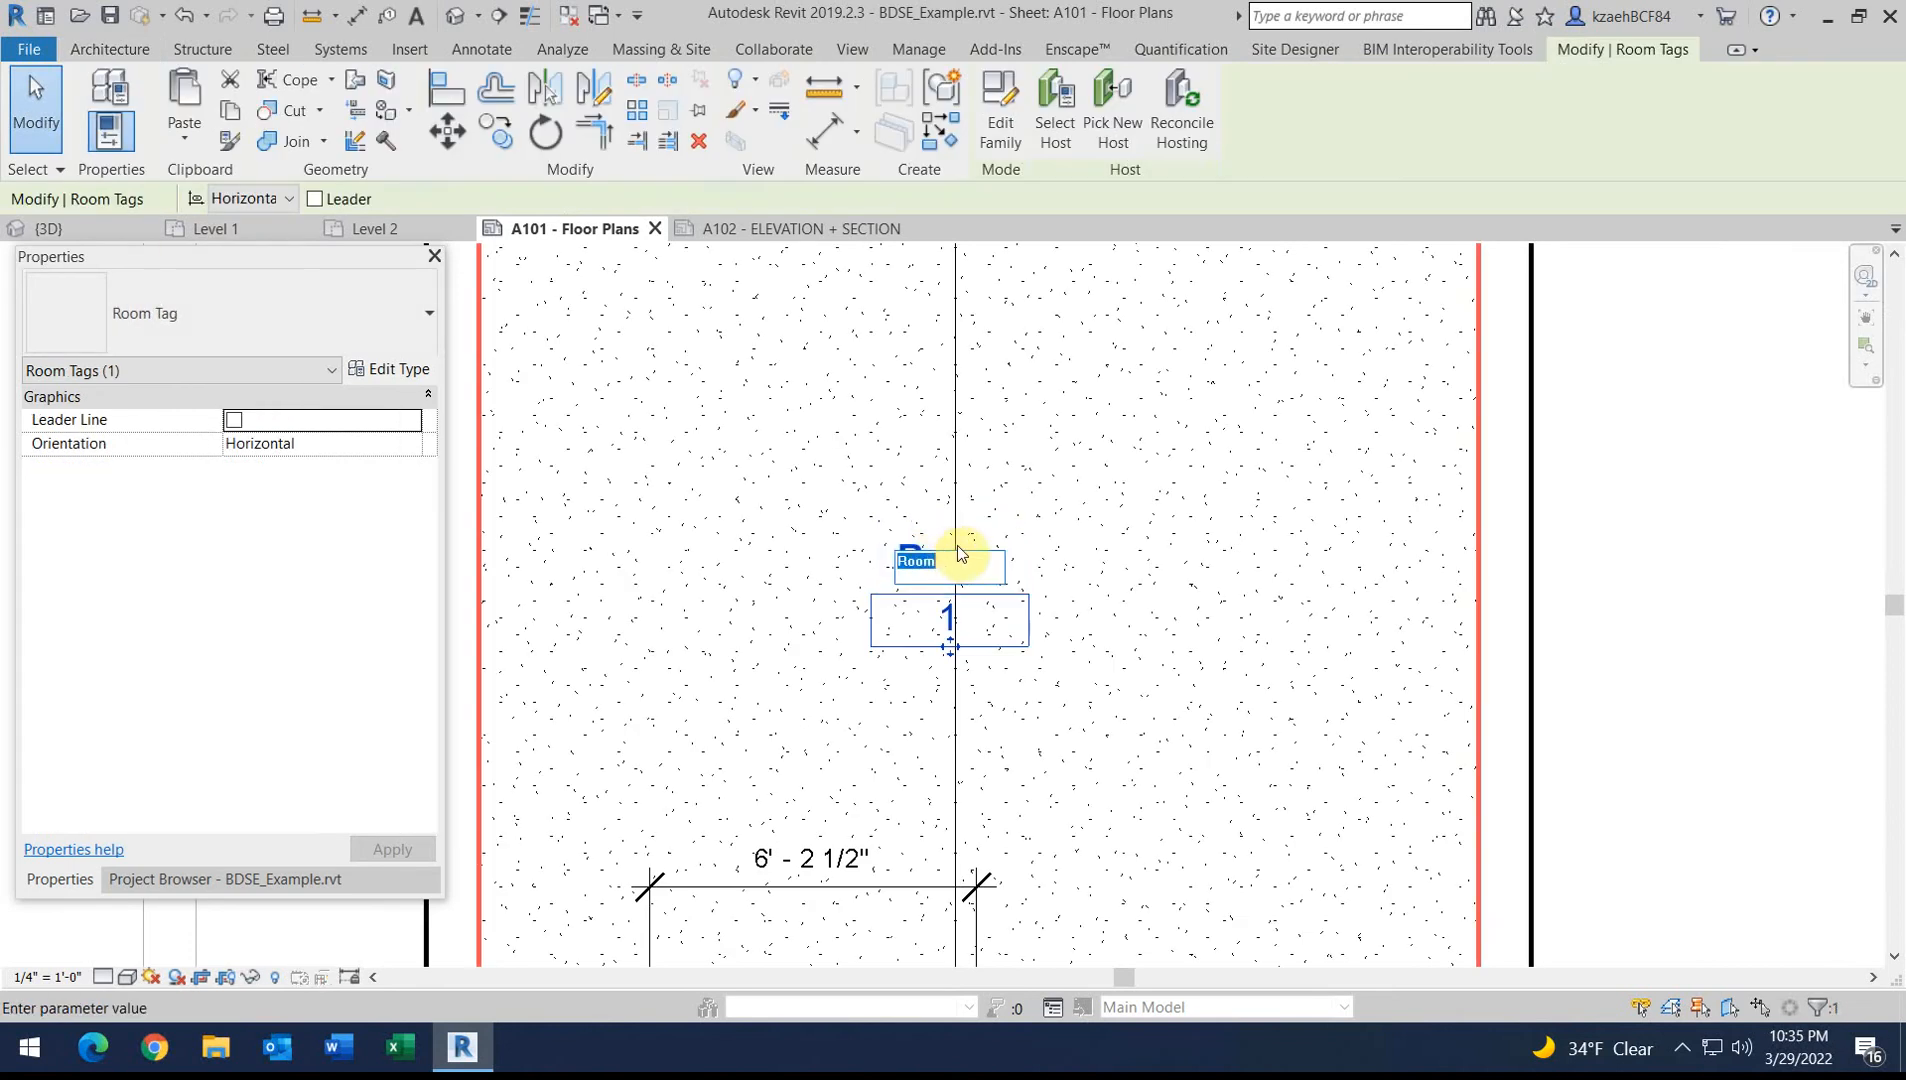
{"action": "type", "text": "re"}
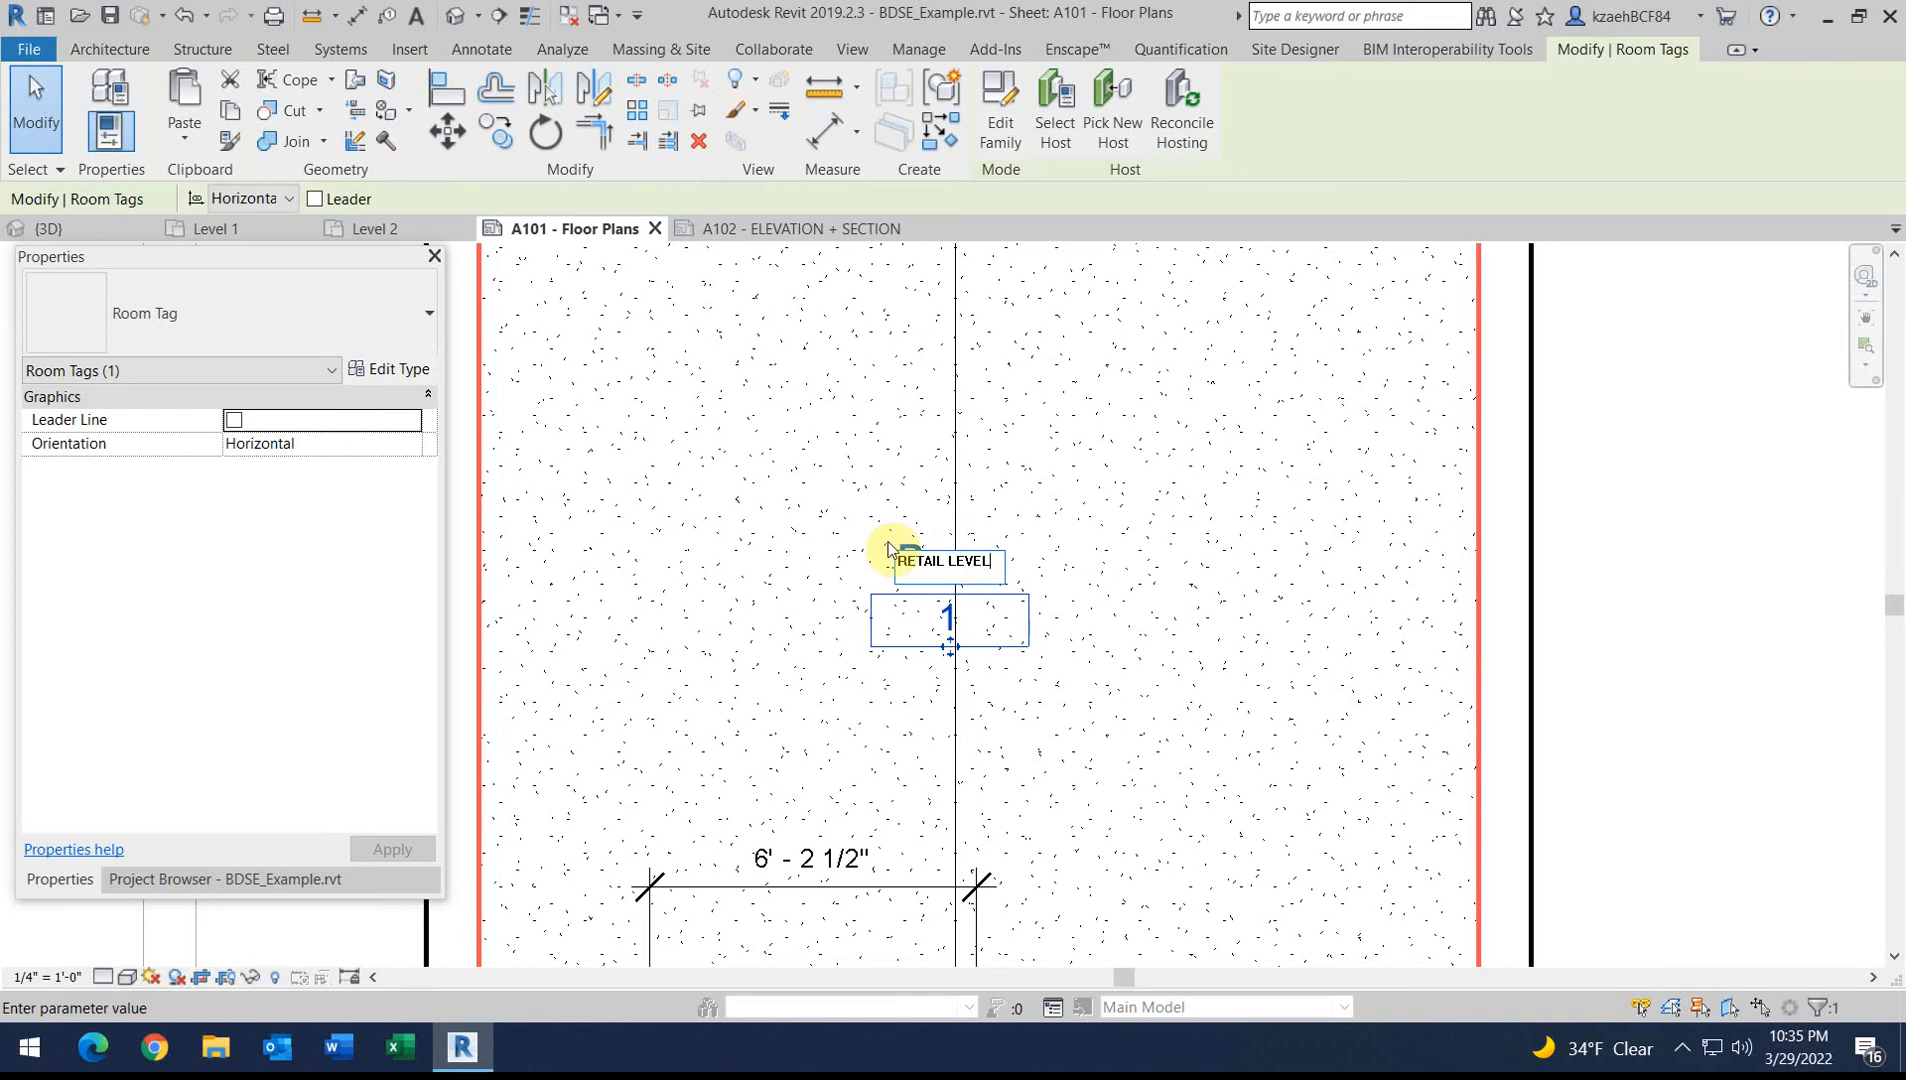
{"action": "left_click", "coordinate": [945, 630]}
{"action": "left_click", "coordinate": [945, 620]}
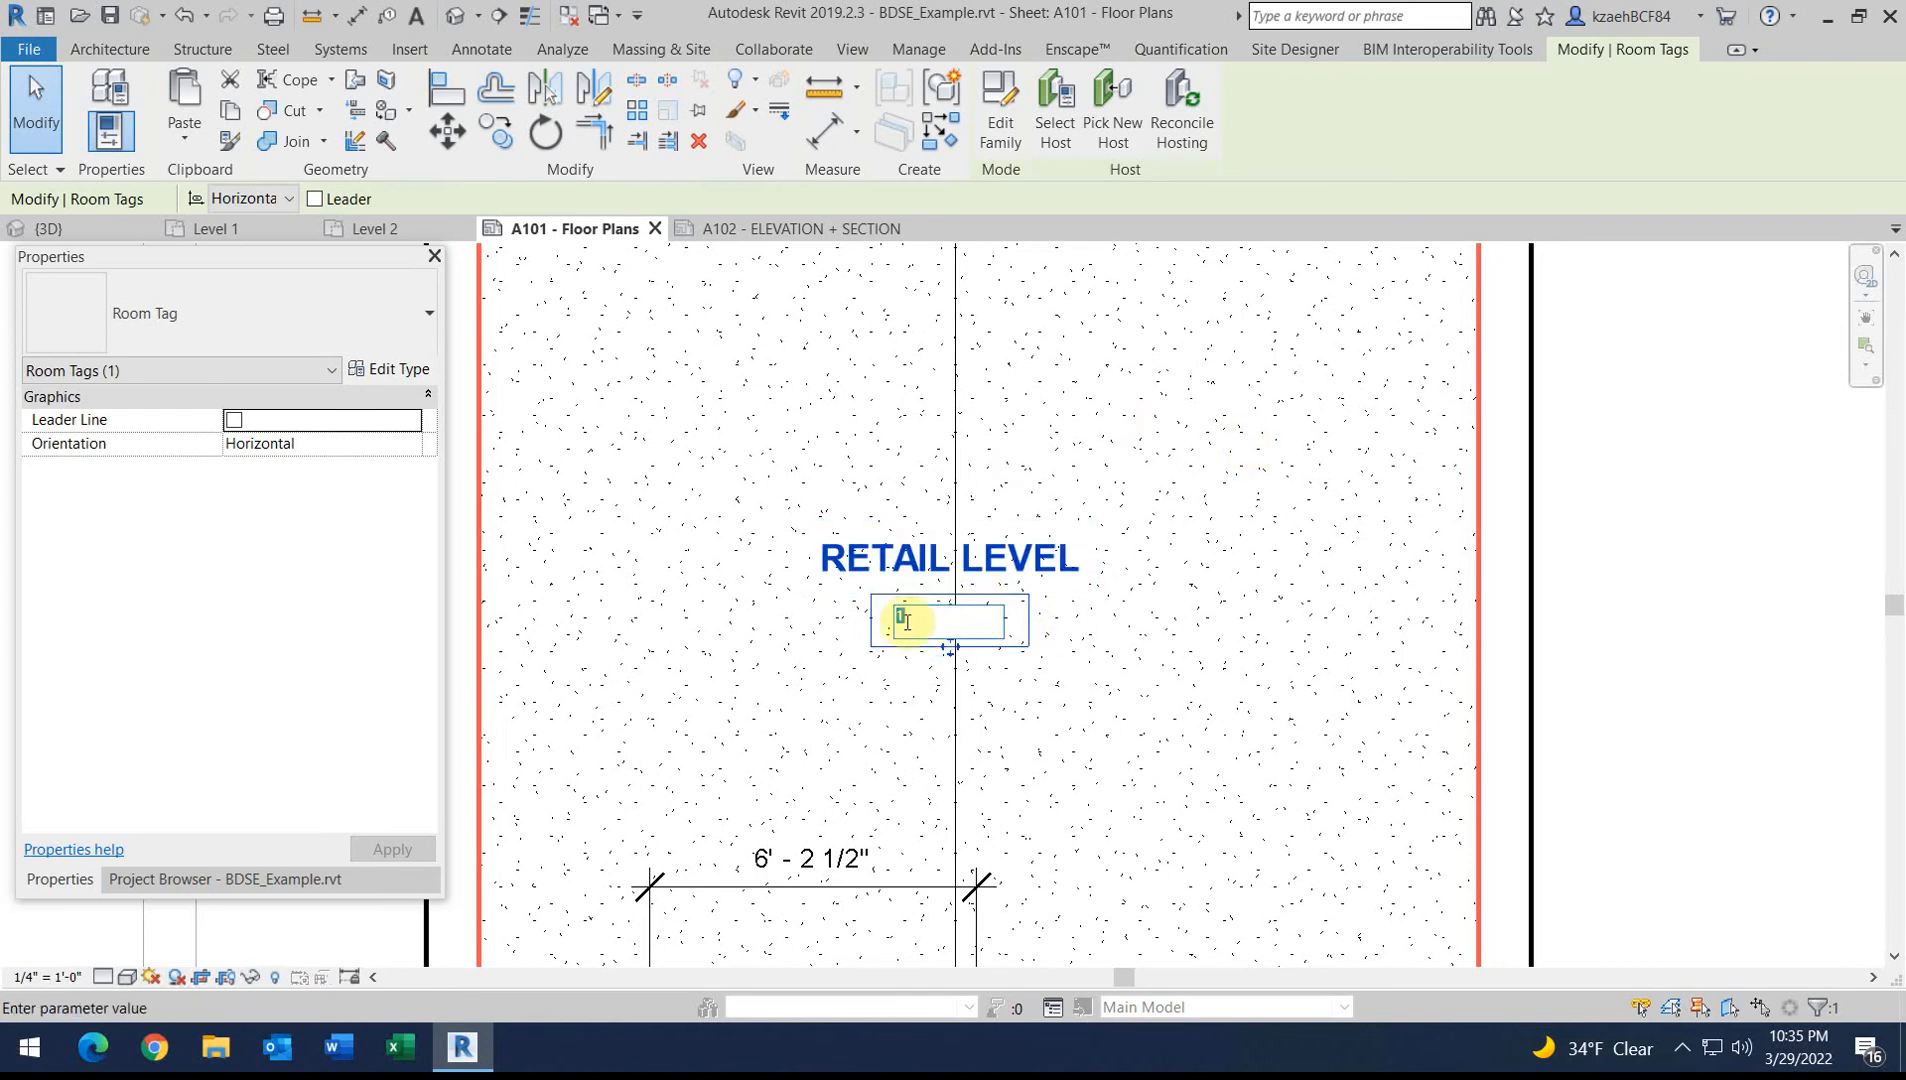
{"action": "scroll", "coordinate": [1178, 614], "scroll_direction": "down", "scroll_amount": 5}
{"action": "left_click", "coordinate": [1100, 412]}
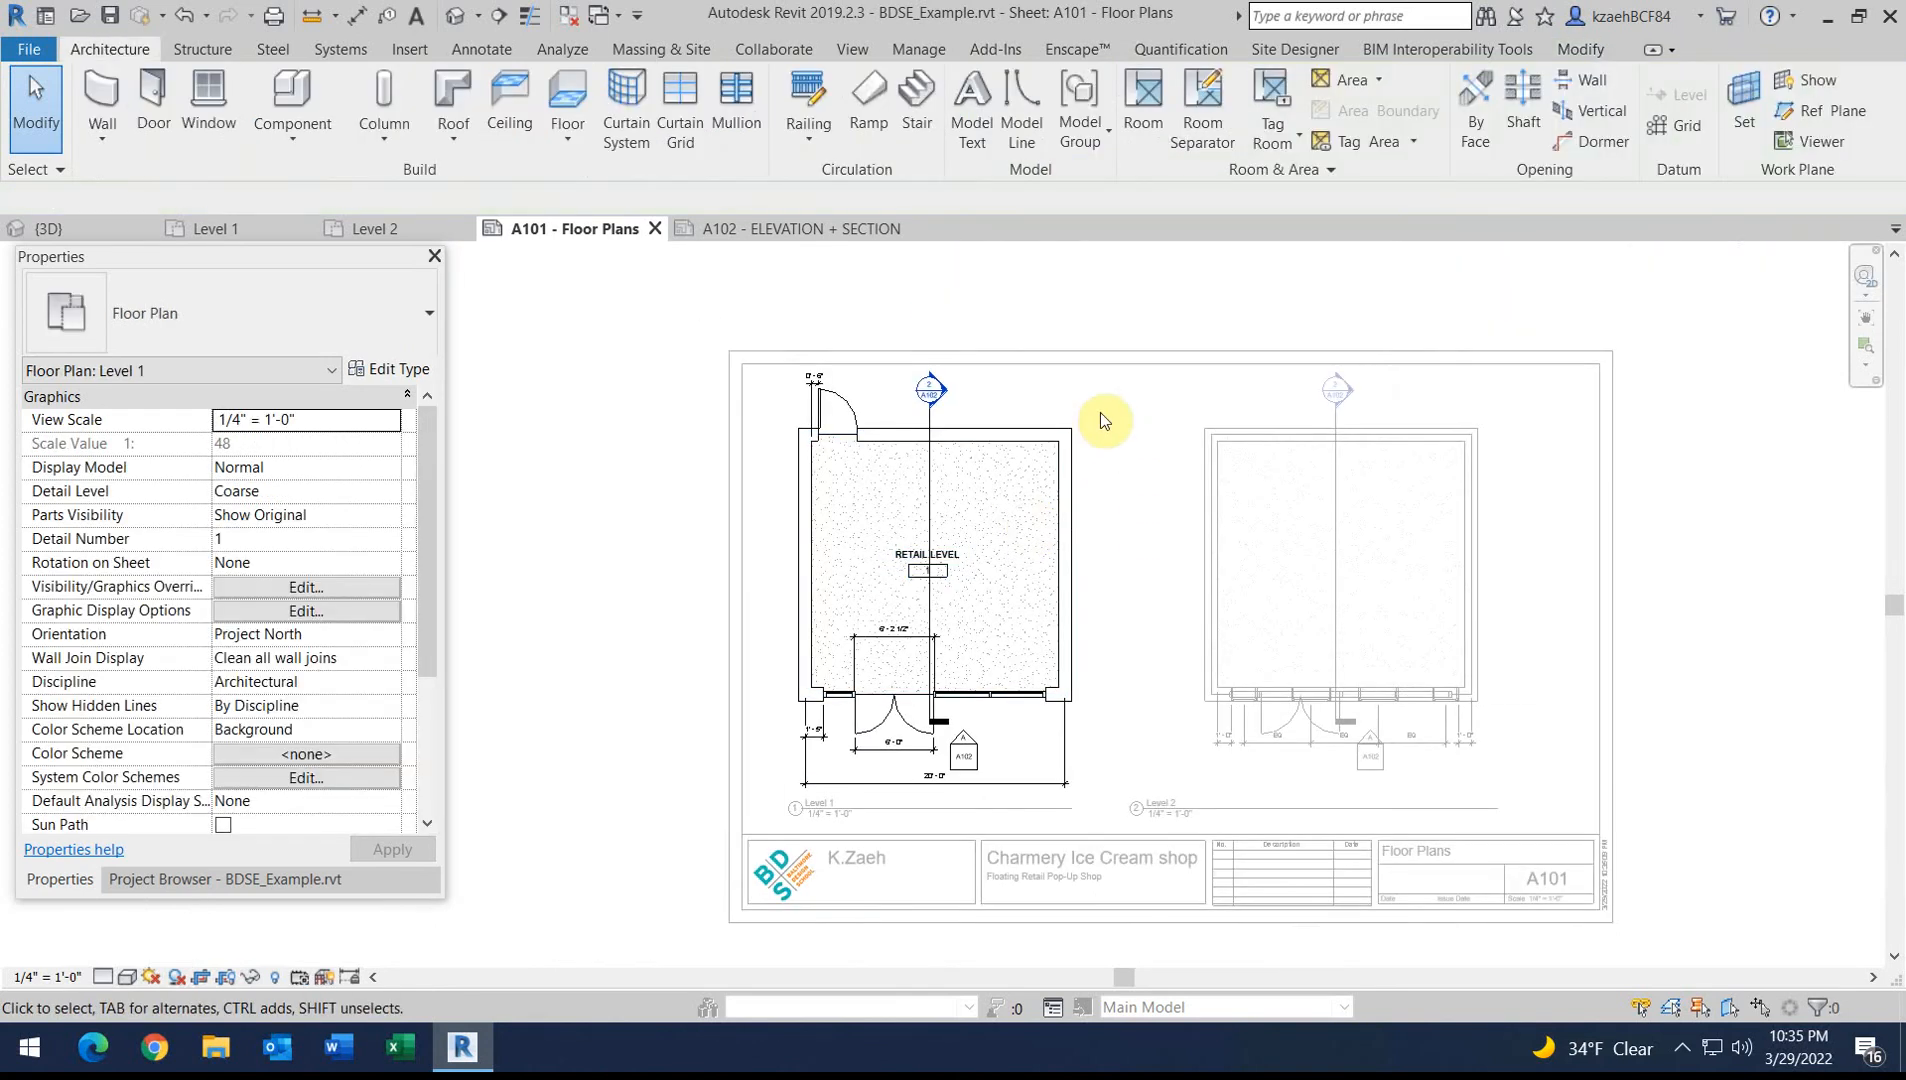
Change the RETAIL LEVEL room tag to the Room Tag With Area type
{"action": "right_click", "coordinate": [1100, 412]}
{"action": "left_click", "coordinate": [895, 560]}
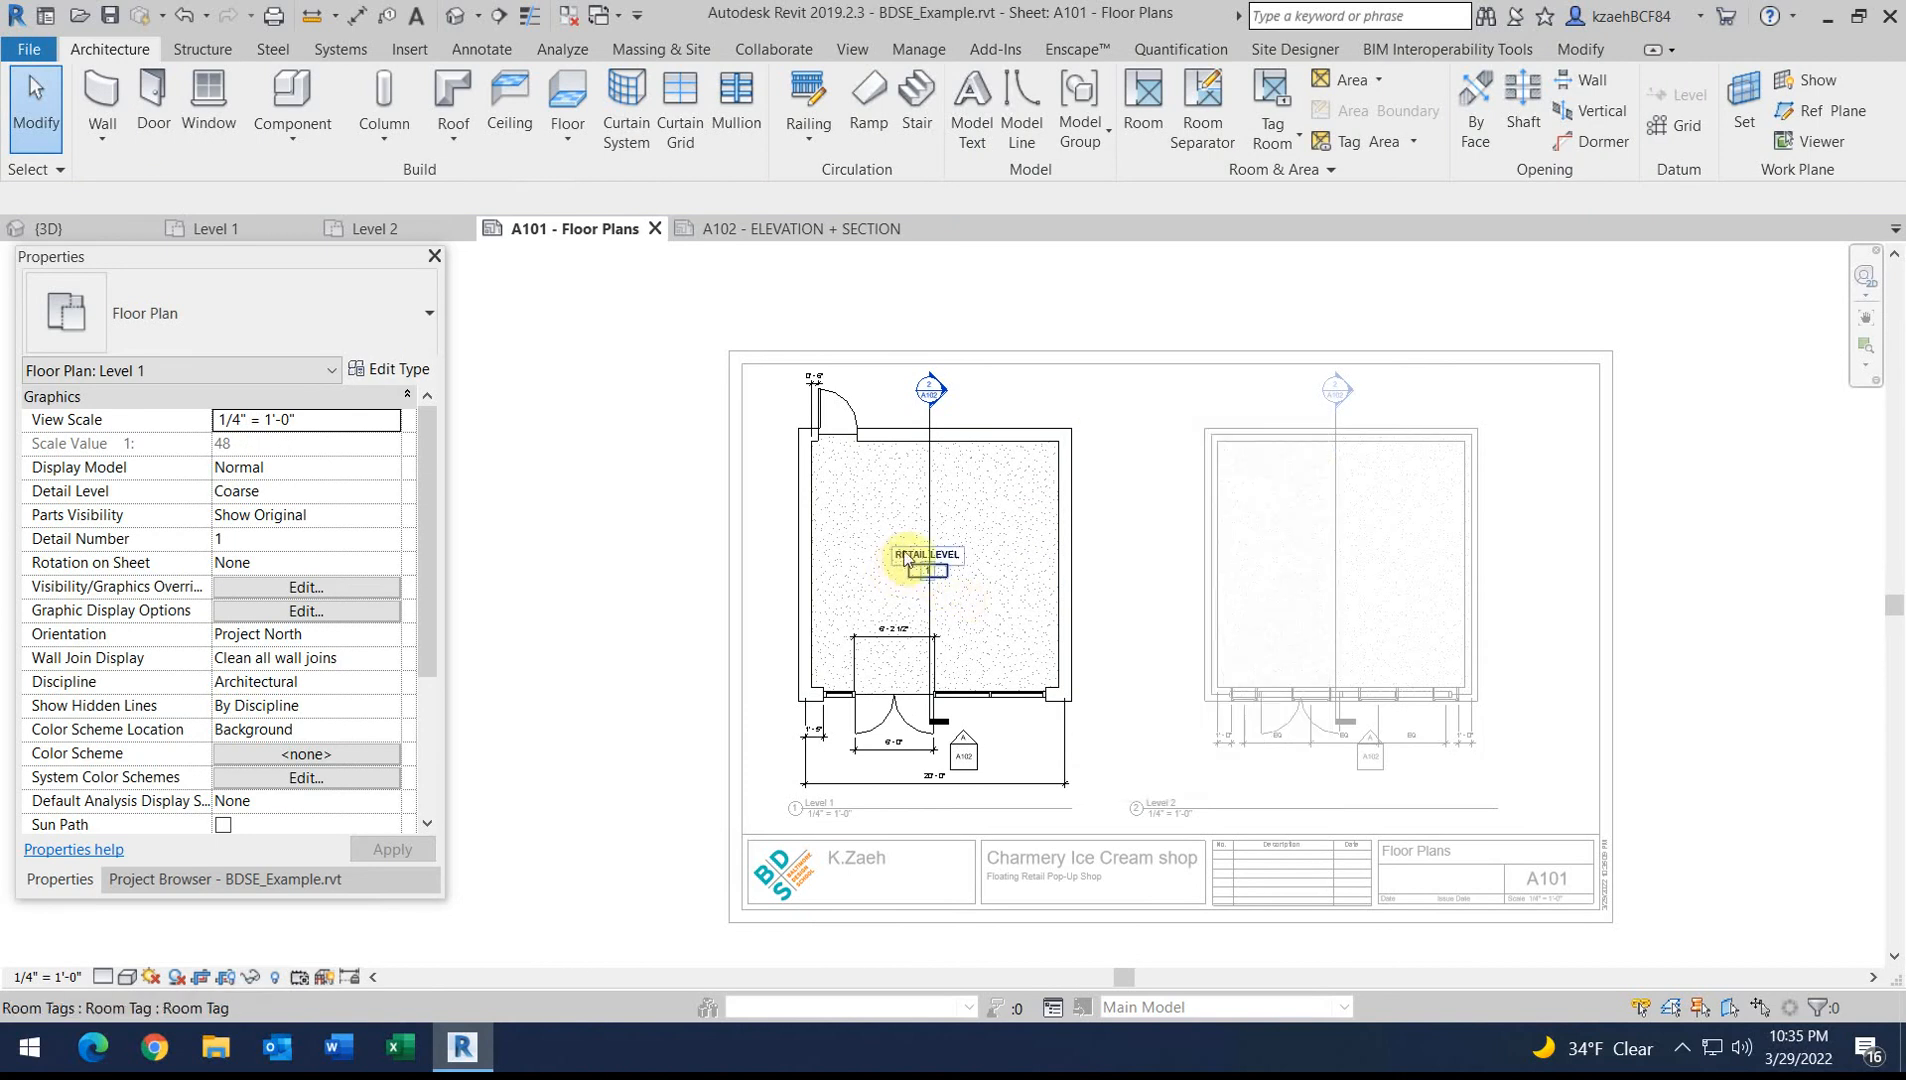
{"action": "scroll", "coordinate": [905, 548], "scroll_direction": "up", "scroll_amount": 2}
{"action": "left_click", "coordinate": [927, 566]}
{"action": "left_click", "coordinate": [262, 335]}
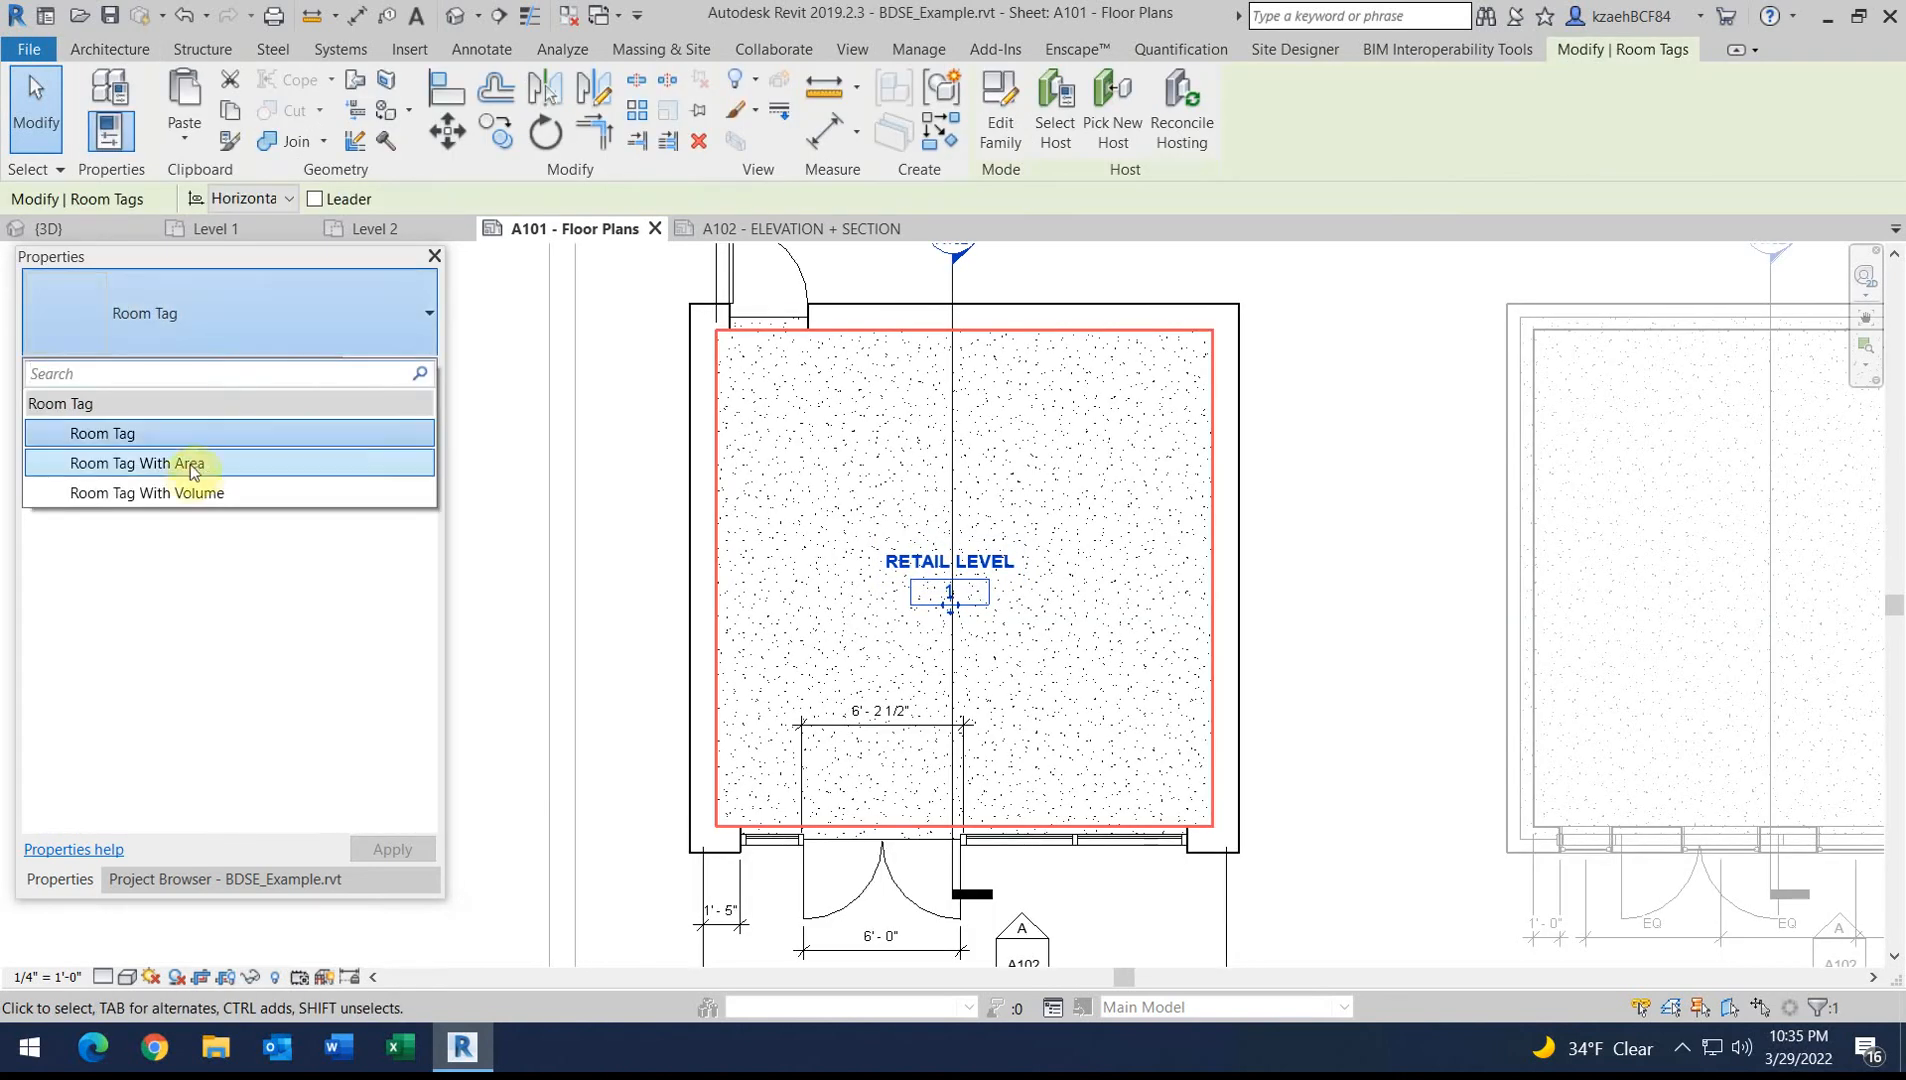
{"action": "left_click_drag", "start_coordinate": [952, 602], "coordinate": [950, 598]}
{"action": "left_click", "coordinate": [1315, 545]}
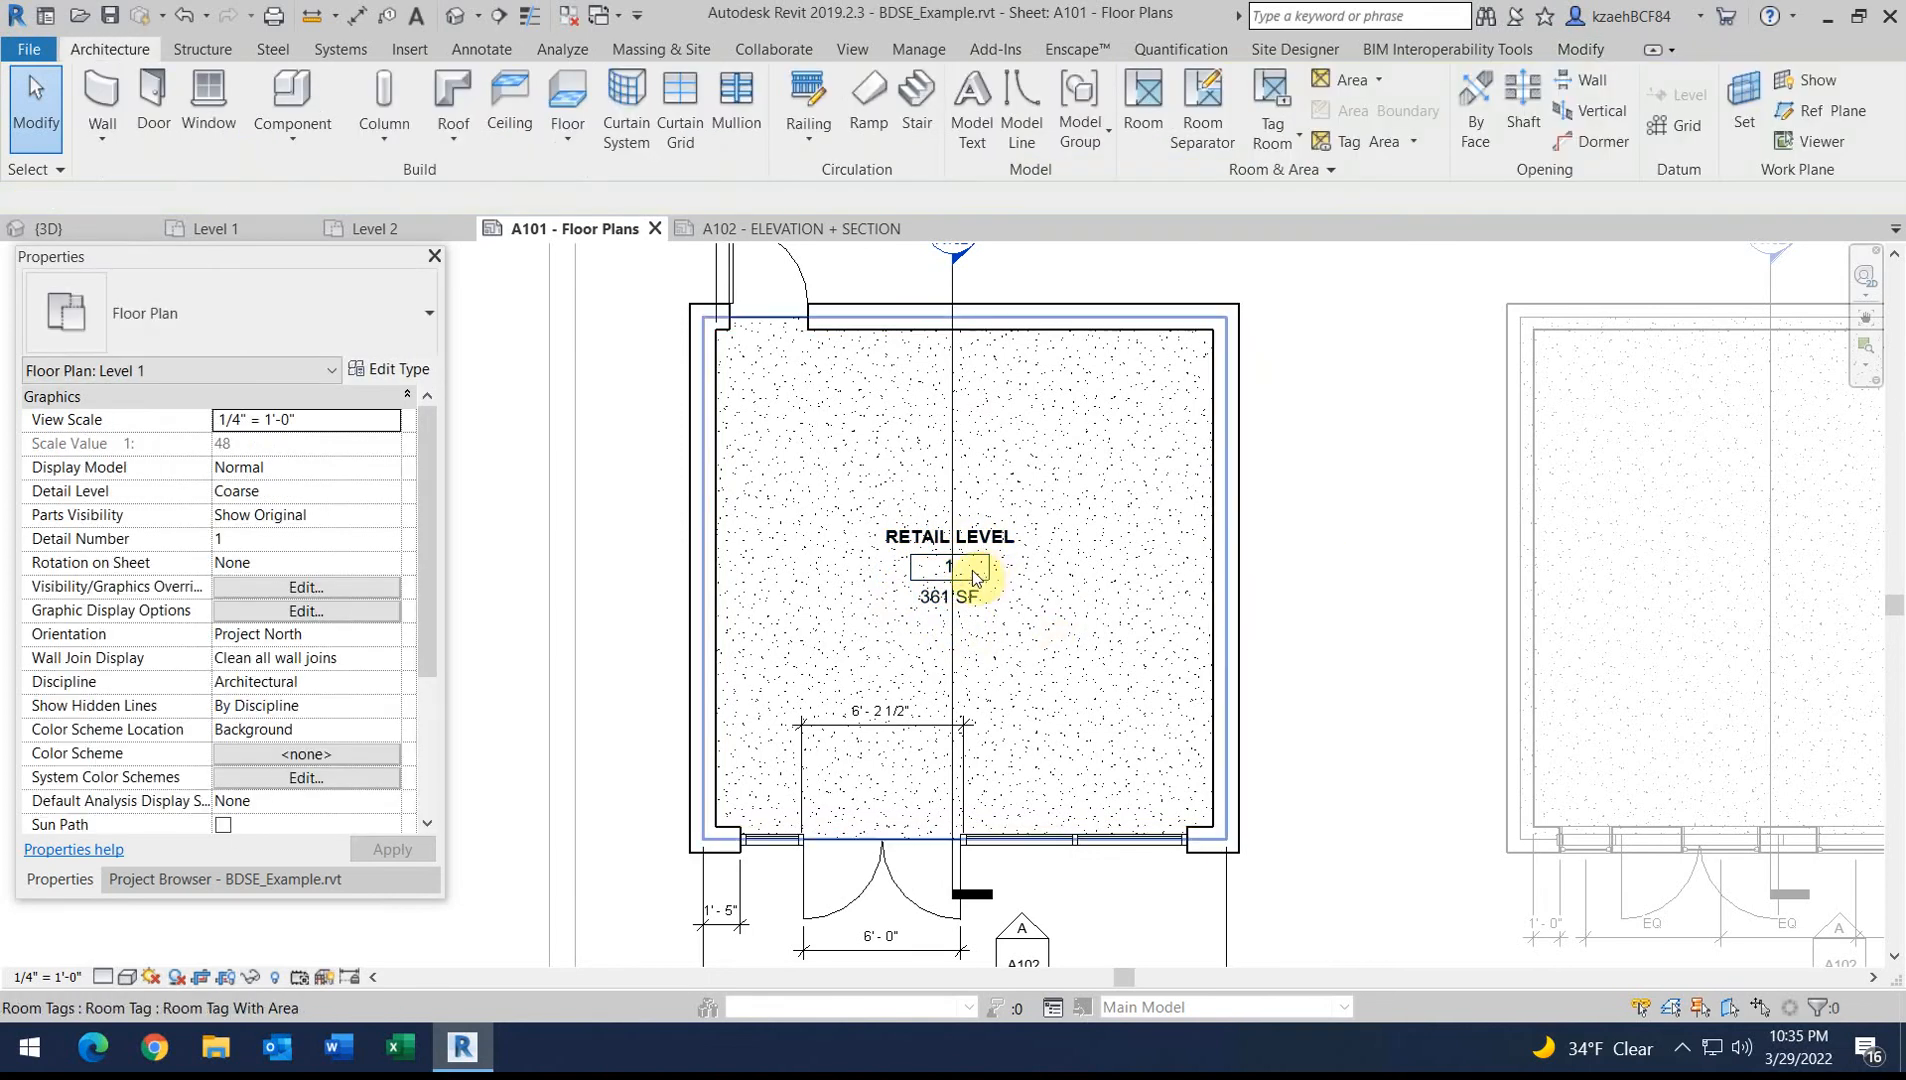
Deactivate the Level 1 view on the sheet and activate the Level 2 floor plan view
{"action": "scroll", "coordinate": [974, 549], "scroll_direction": "down", "scroll_amount": 2}
{"action": "right_click", "coordinate": [1153, 405]}
{"action": "left_click", "coordinate": [1210, 485]}
{"action": "middle_click_drag", "start_coordinate": [1516, 721], "coordinate": [1043, 731]}
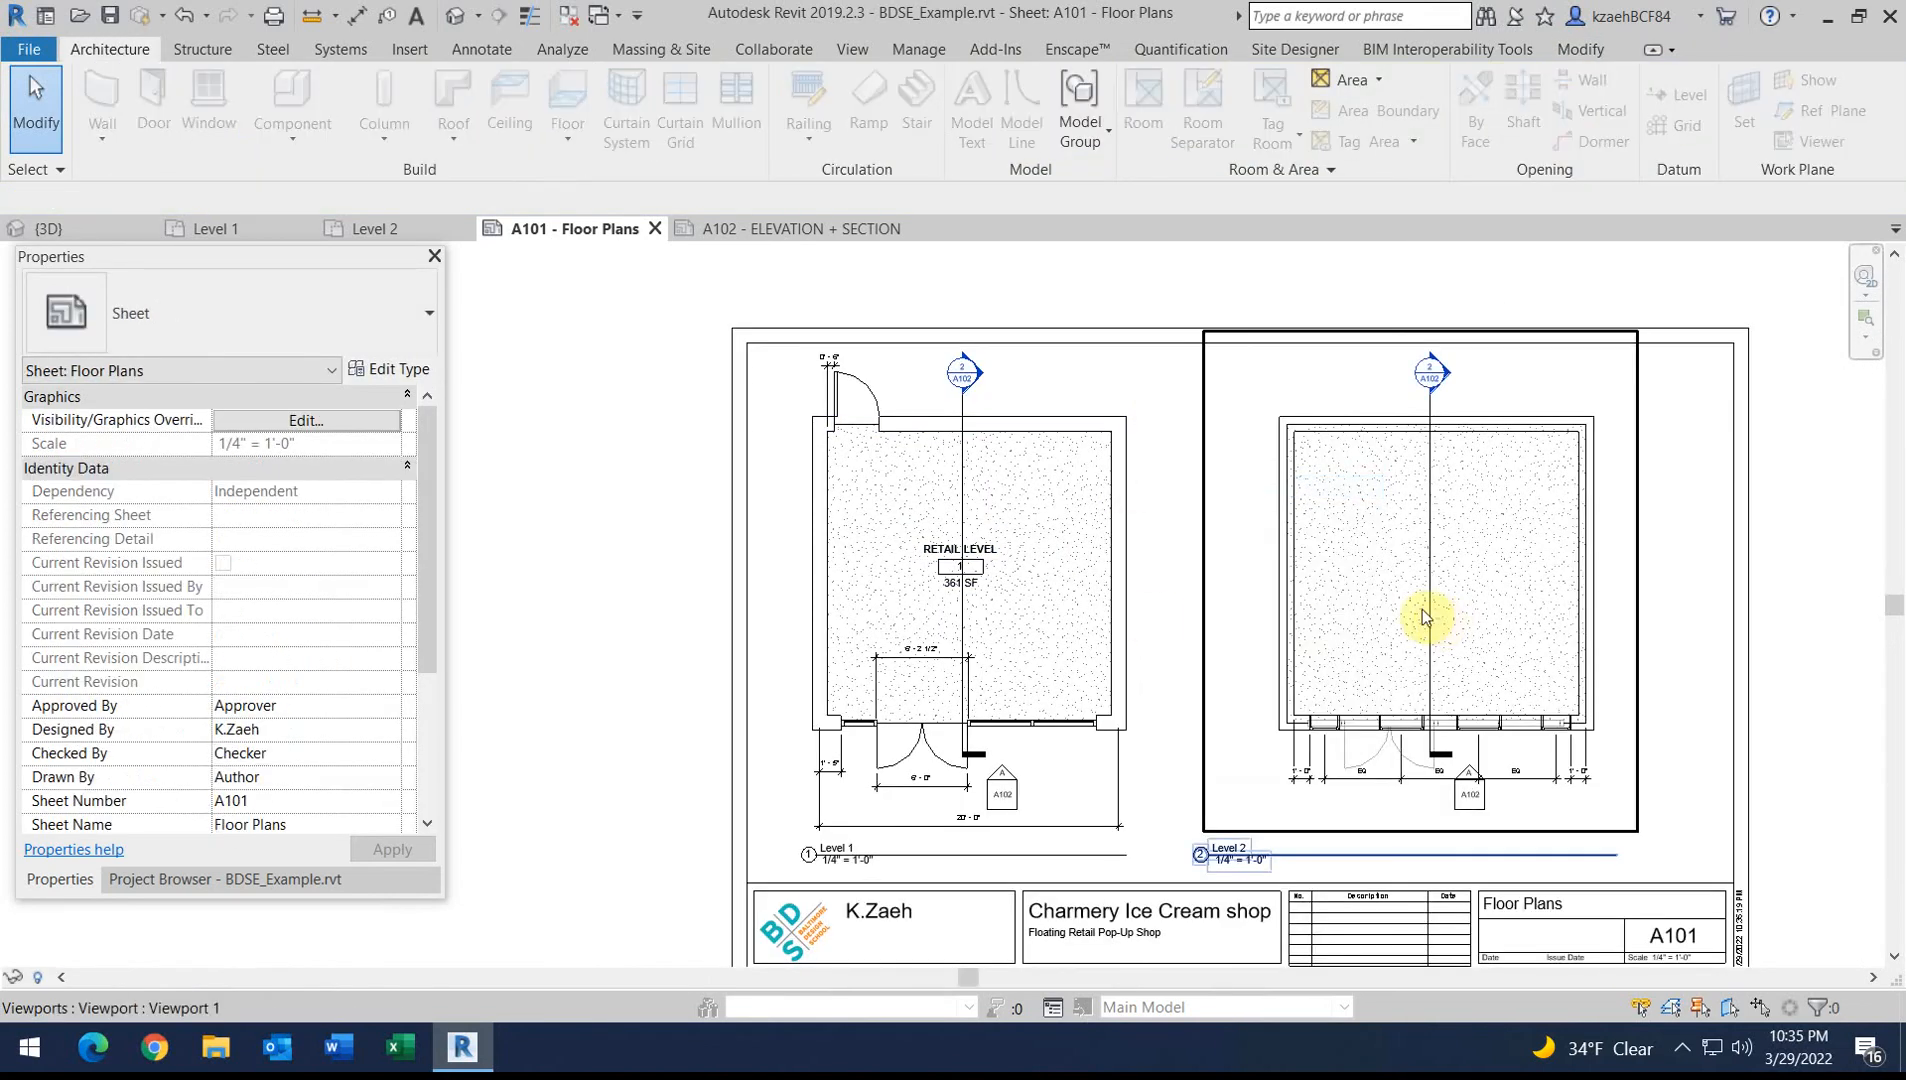
{"action": "scroll", "coordinate": [975, 652], "scroll_direction": "up", "scroll_amount": 3}
{"action": "double_click", "coordinate": [975, 652]}
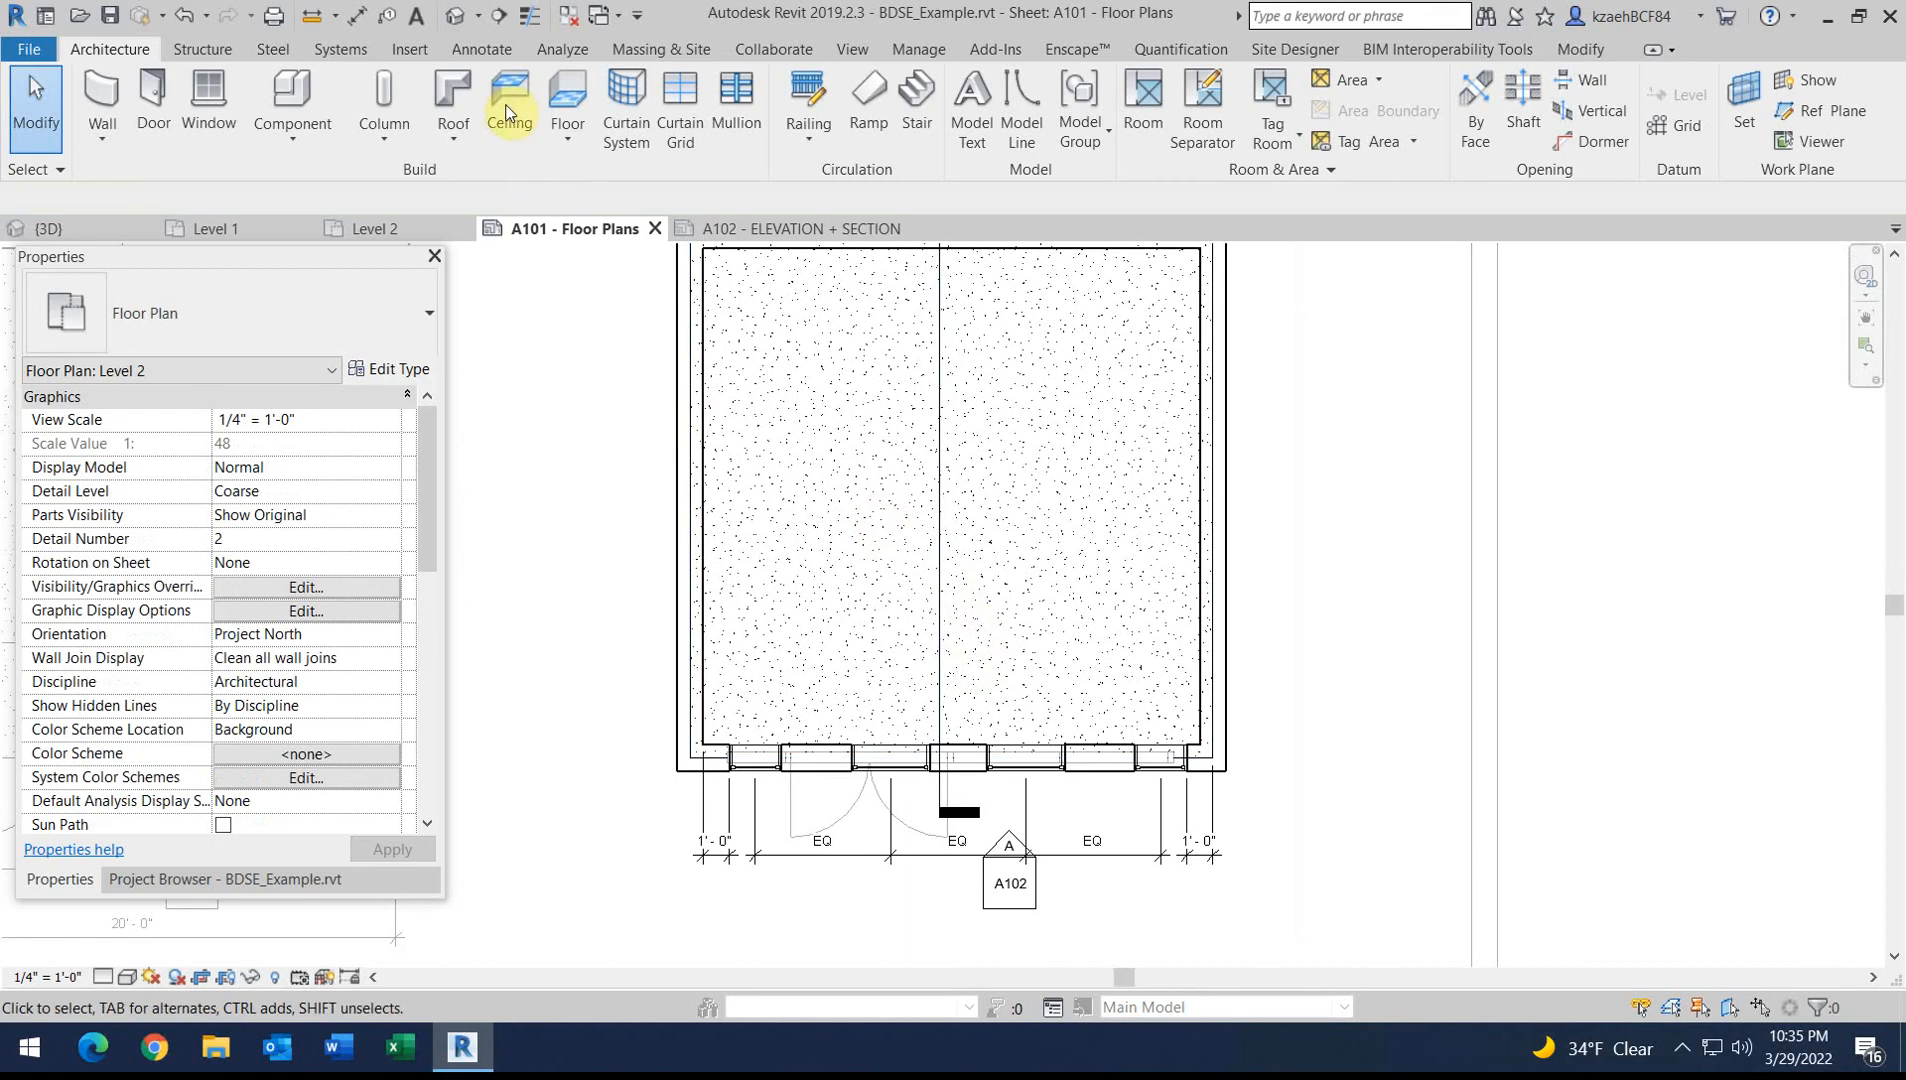
Place a room with a tag at the center of the Level 2 floor plan
{"action": "left_click", "coordinate": [1153, 98]}
{"action": "left_click", "coordinate": [942, 490]}
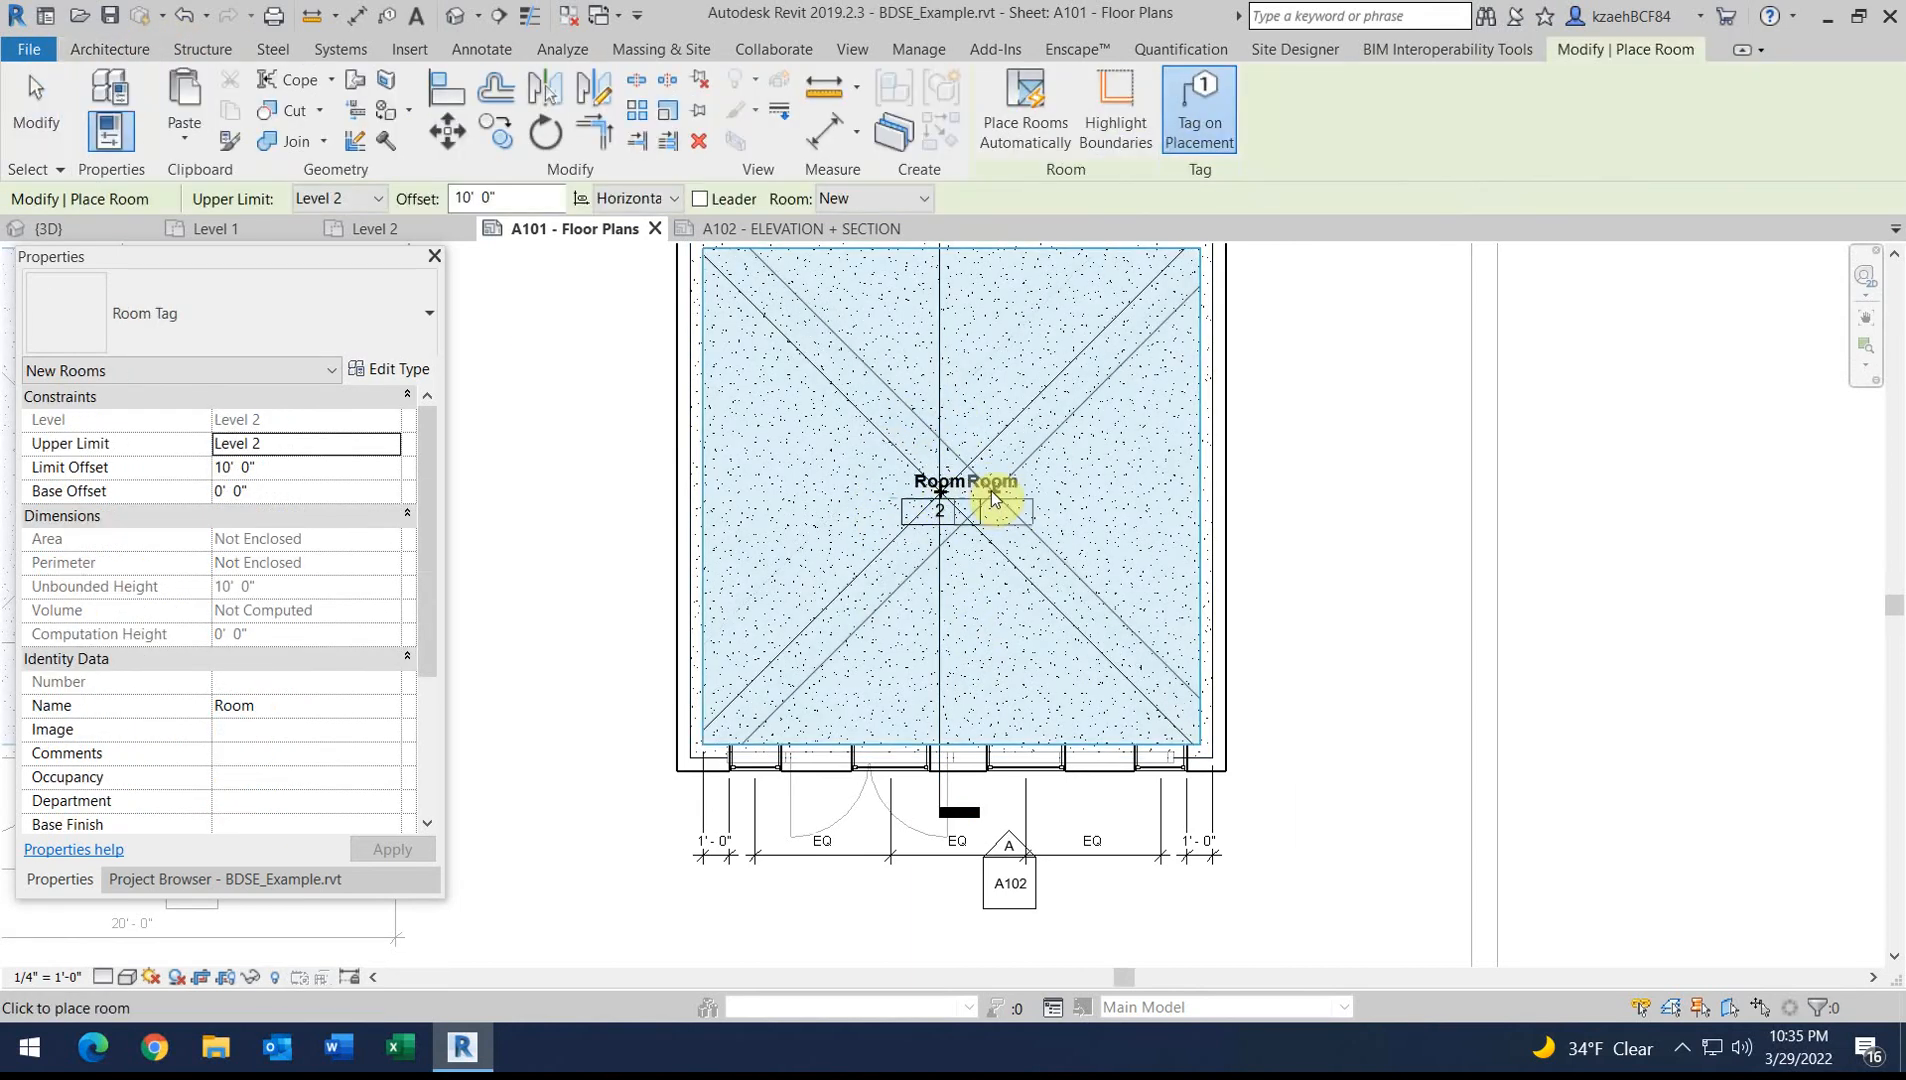
{"action": "key", "text": "Escape"}
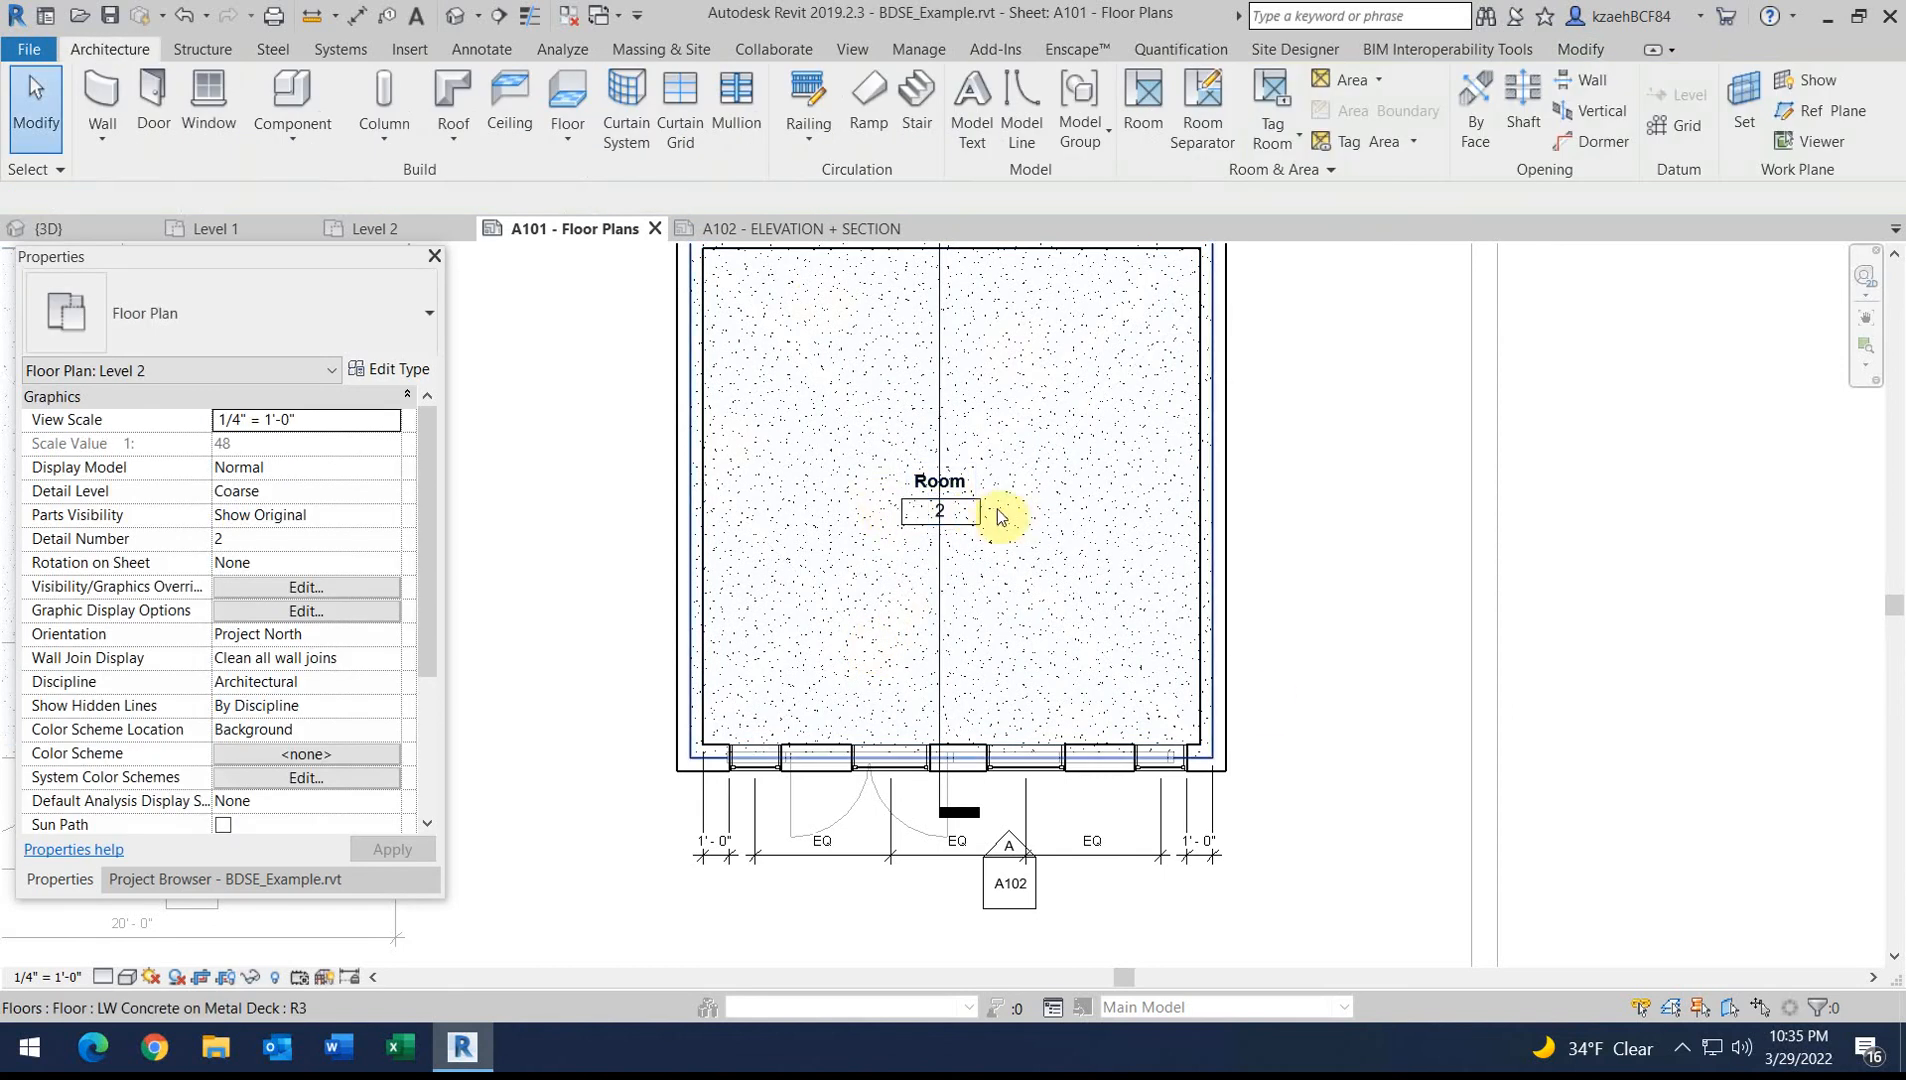
Rename the Level 2 room to DINING LEVEL through its tag
{"action": "scroll", "coordinate": [998, 510], "scroll_direction": "up", "scroll_amount": 1}
{"action": "middle_click_drag", "start_coordinate": [873, 390], "coordinate": [881, 509]}
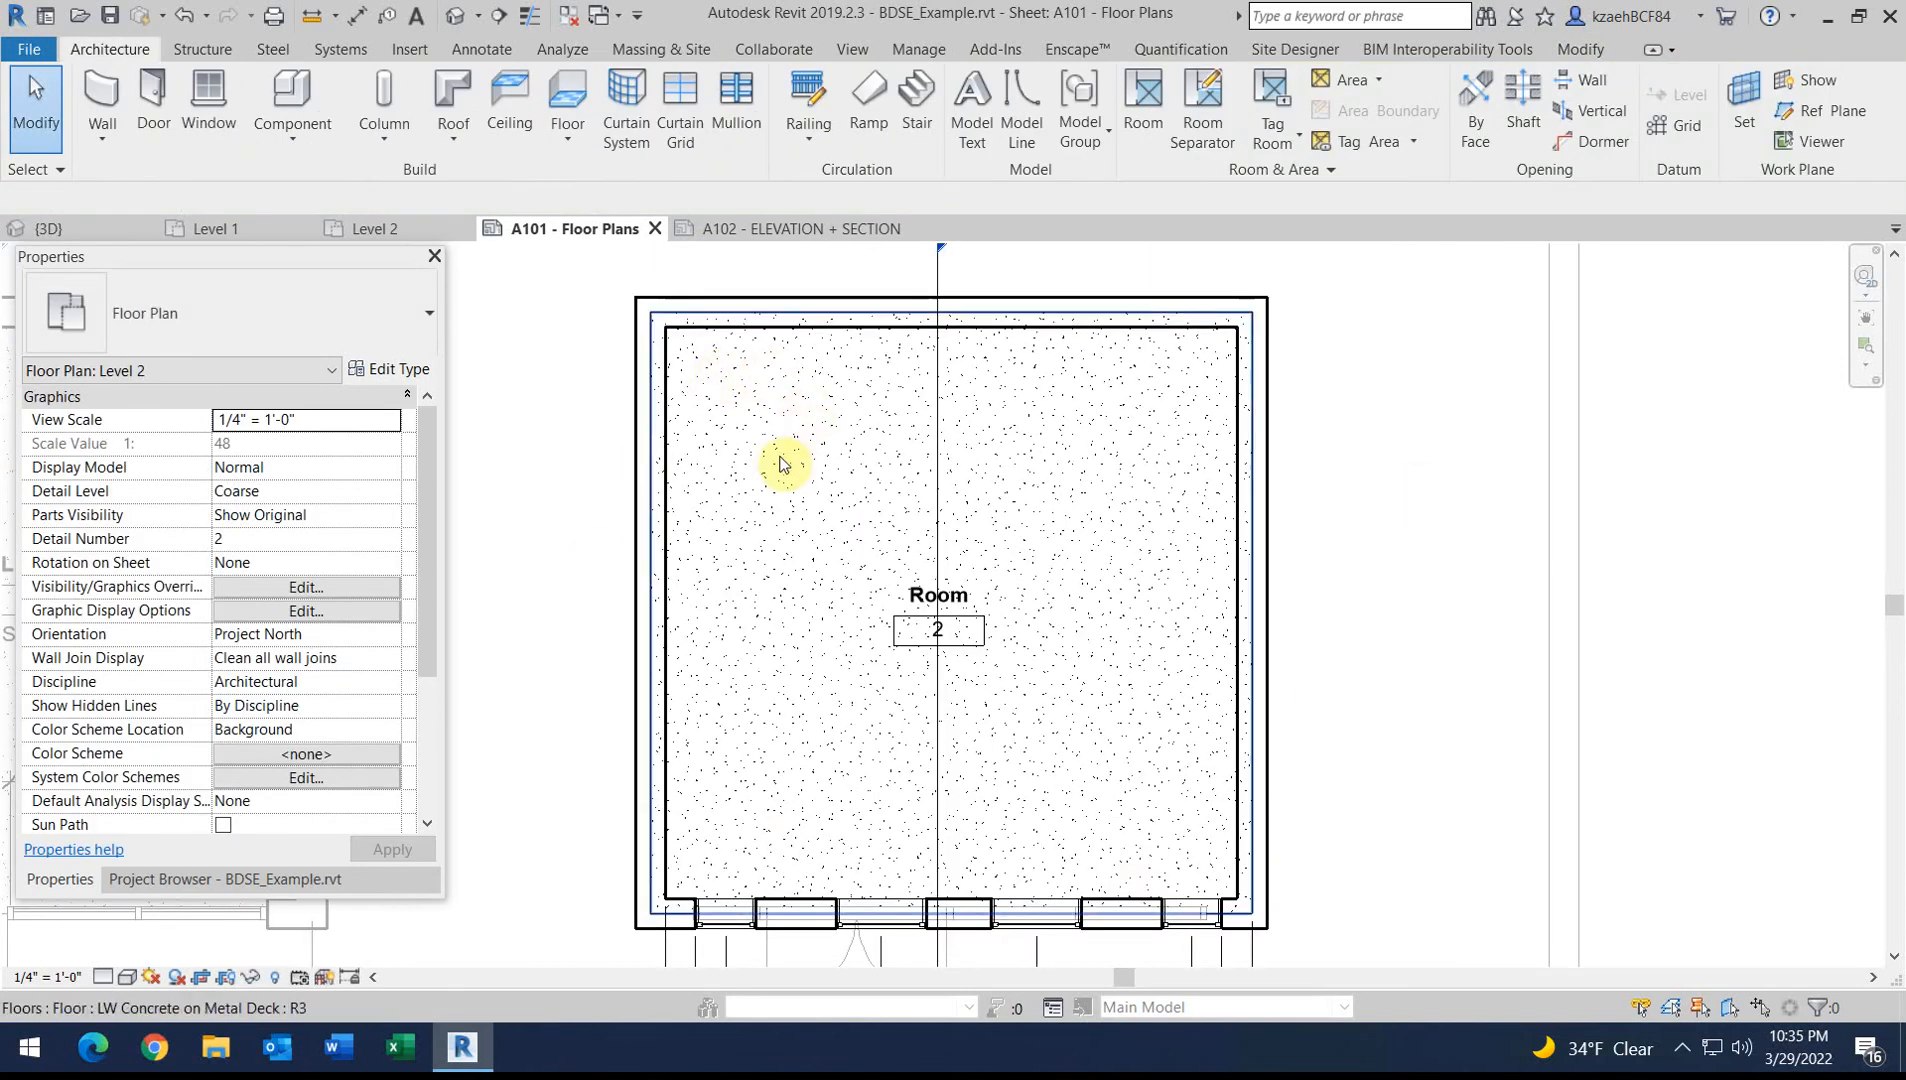
{"action": "scroll", "coordinate": [912, 610], "scroll_direction": "up", "scroll_amount": 2}
{"action": "left_click", "coordinate": [925, 587]}
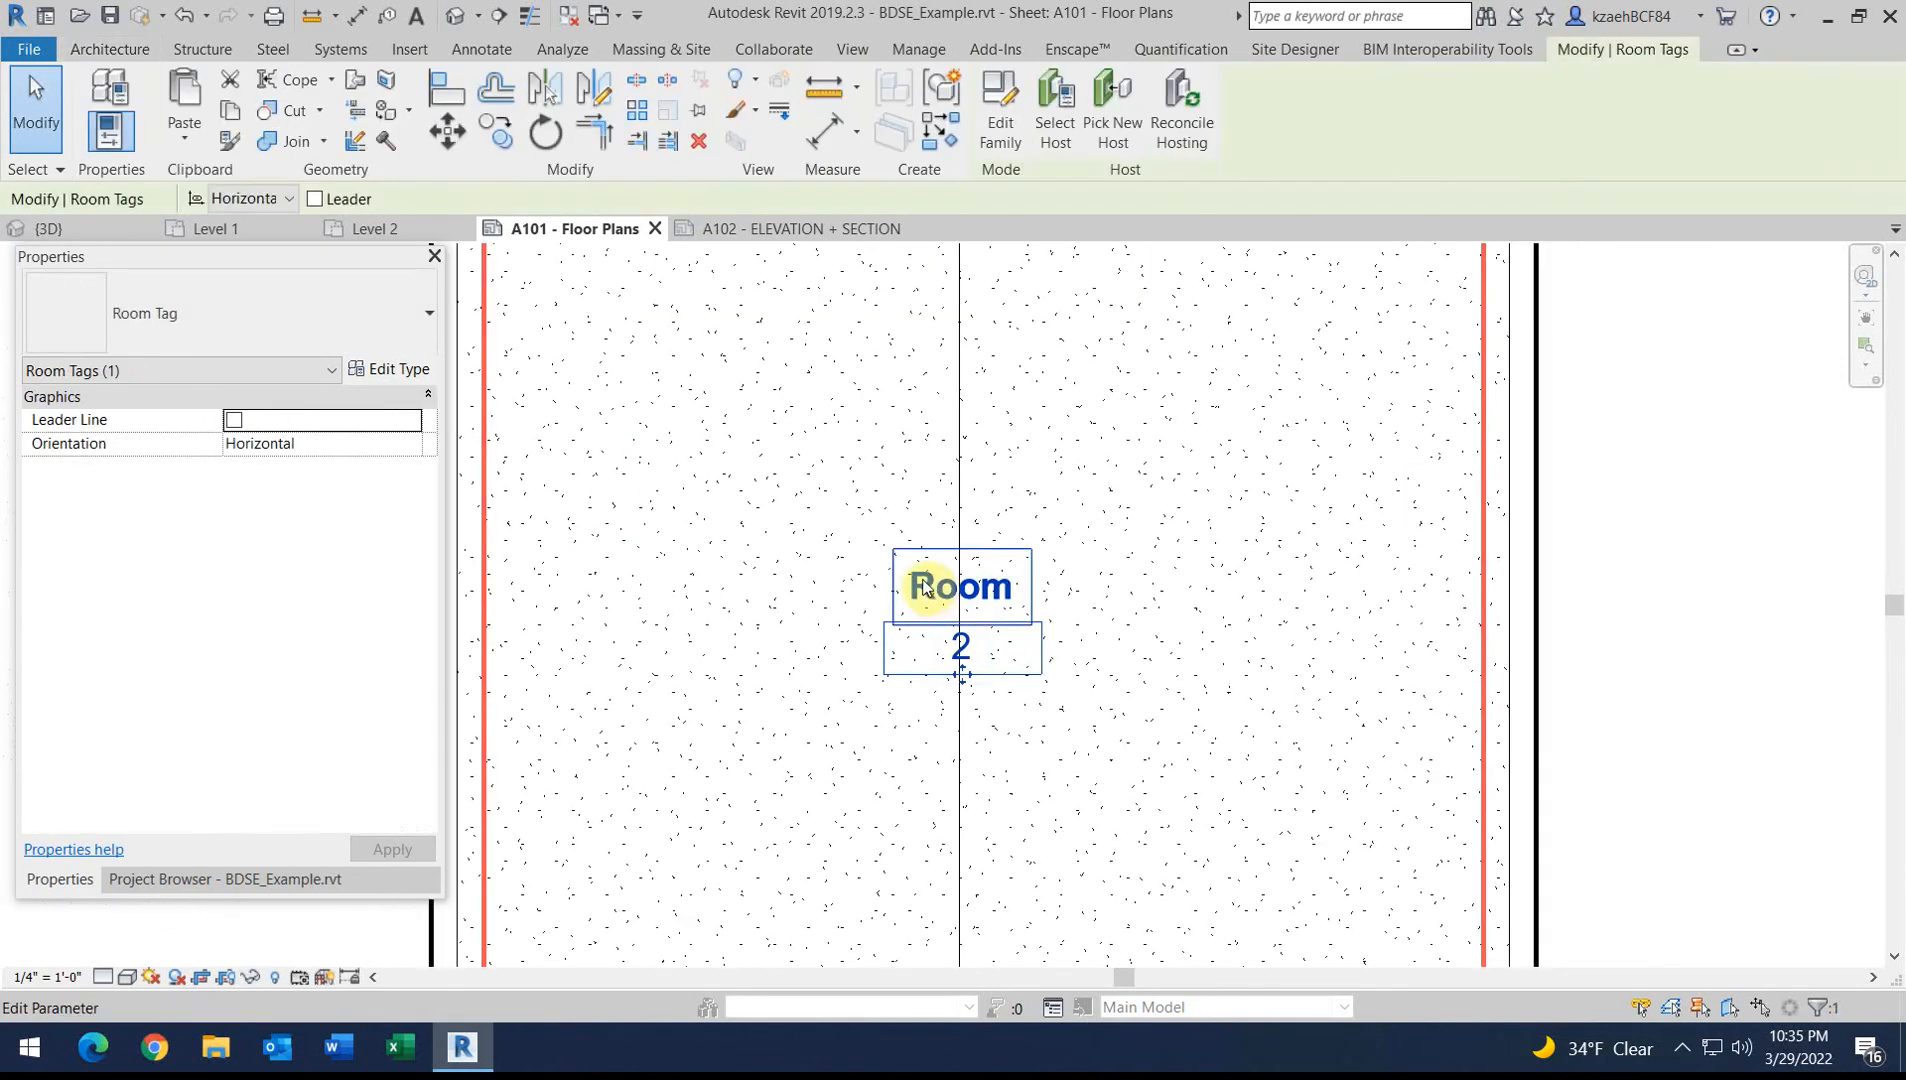
{"action": "left_click", "coordinate": [925, 587]}
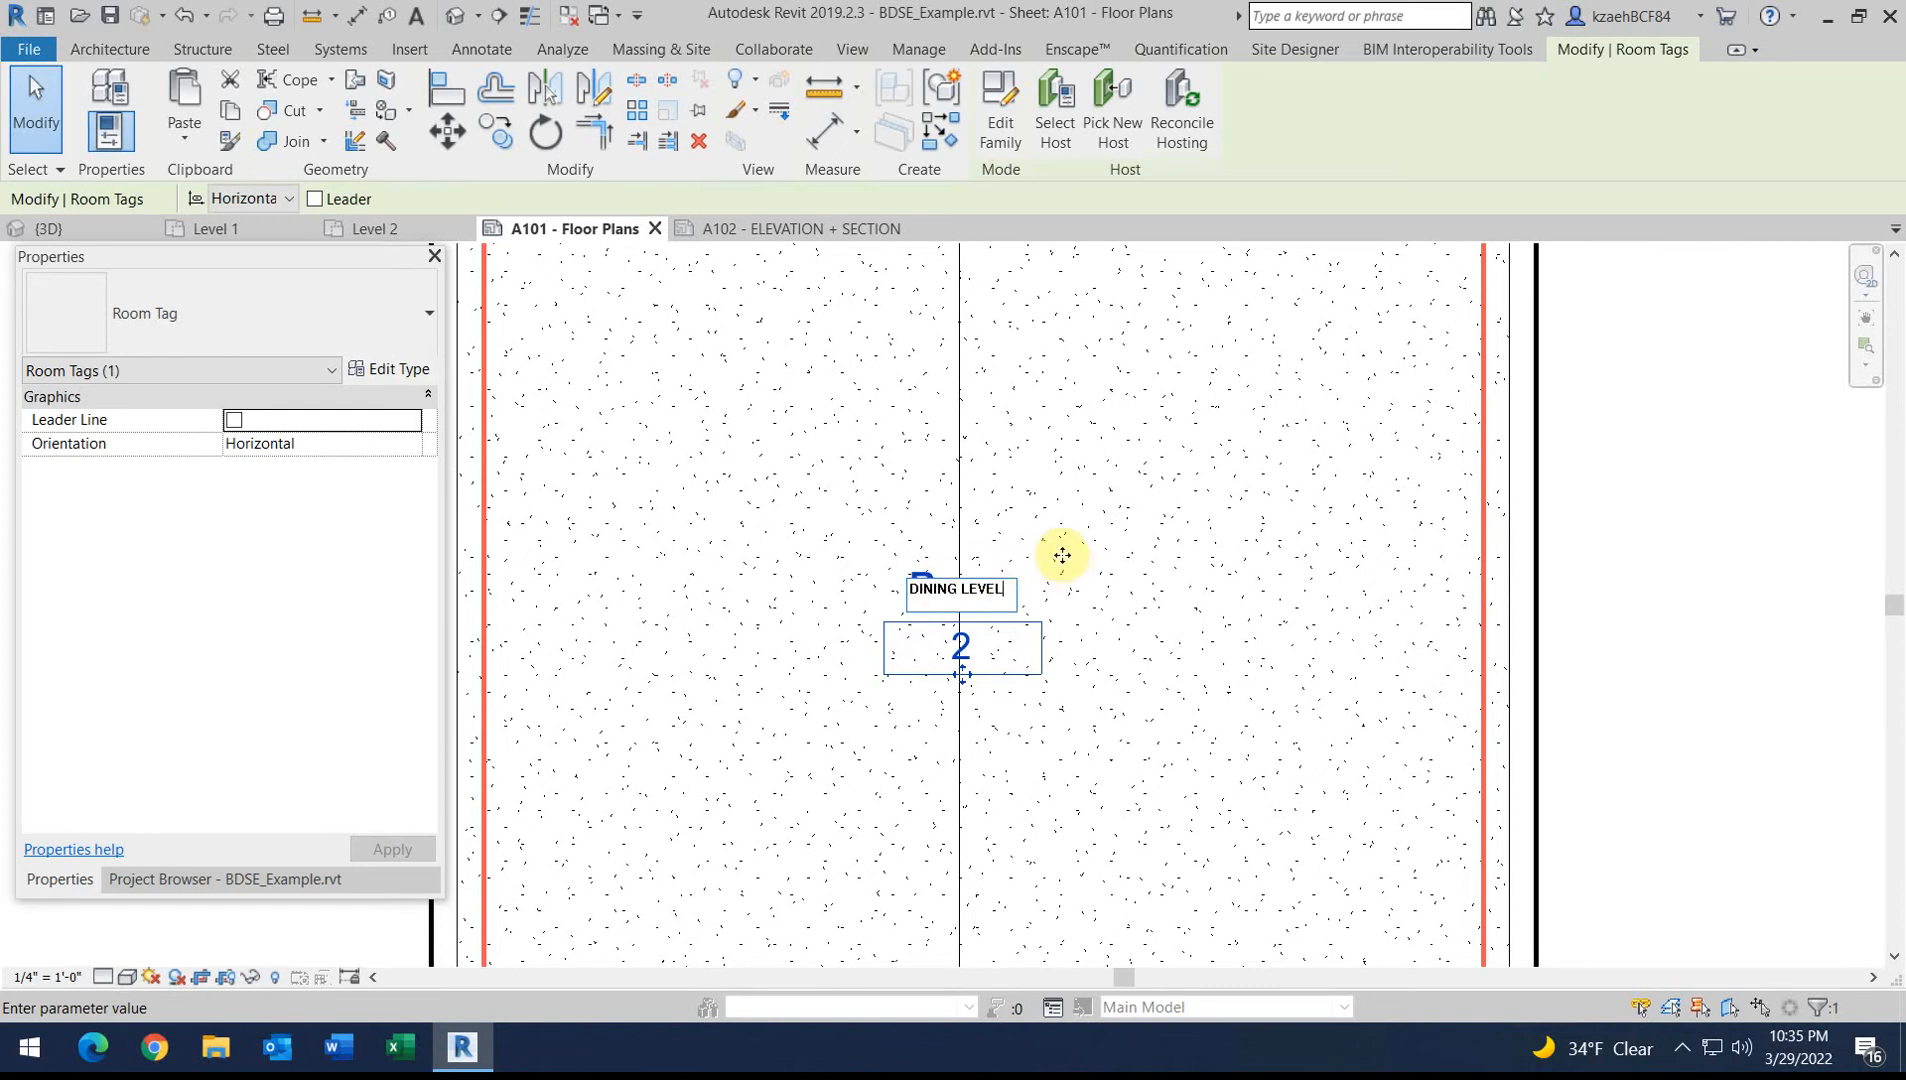
{"action": "type", "text": "DINING LEVEL"}
{"action": "key", "text": "Return"}
Change the DINING LEVEL room tag to the Room Tag With Area type and deselect it
{"action": "left_click", "coordinate": [222, 335]}
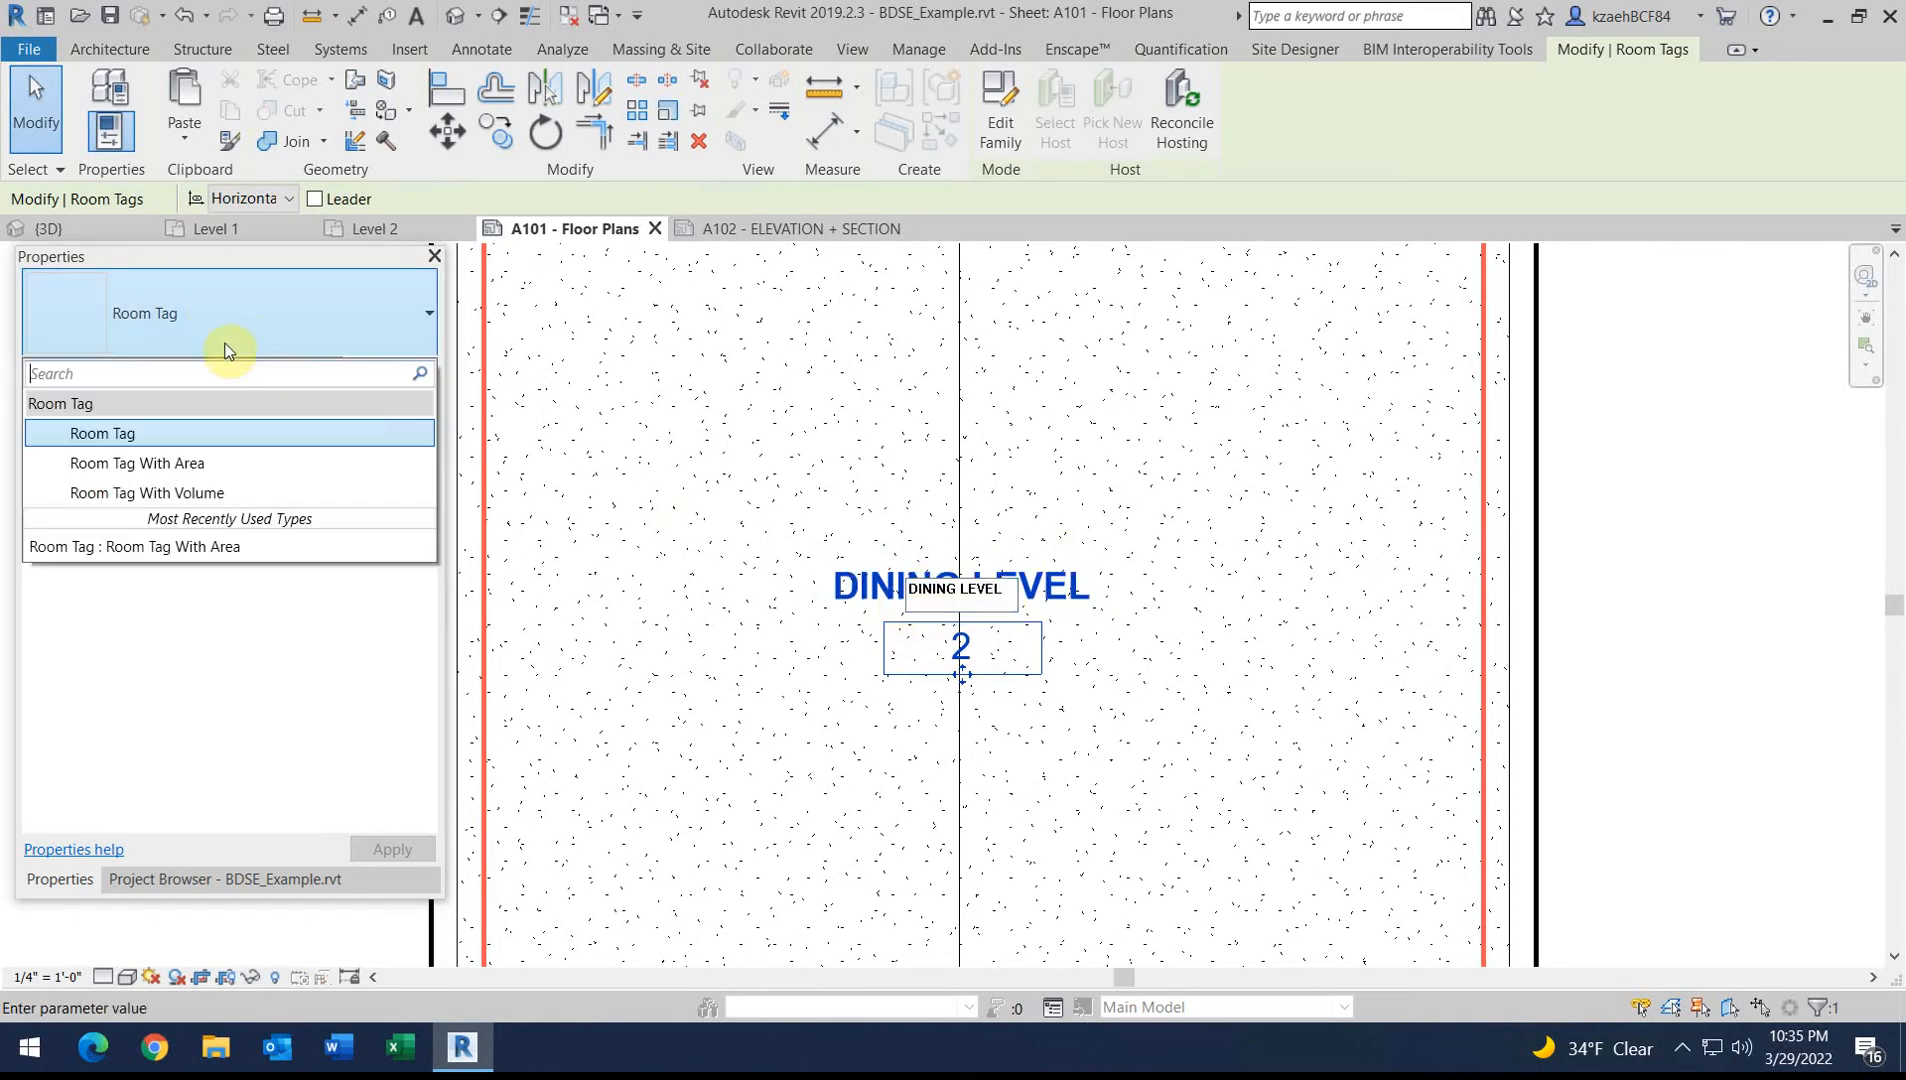
{"action": "left_click", "coordinate": [190, 463]}
{"action": "scroll", "coordinate": [1098, 553], "scroll_direction": "down", "scroll_amount": 2}
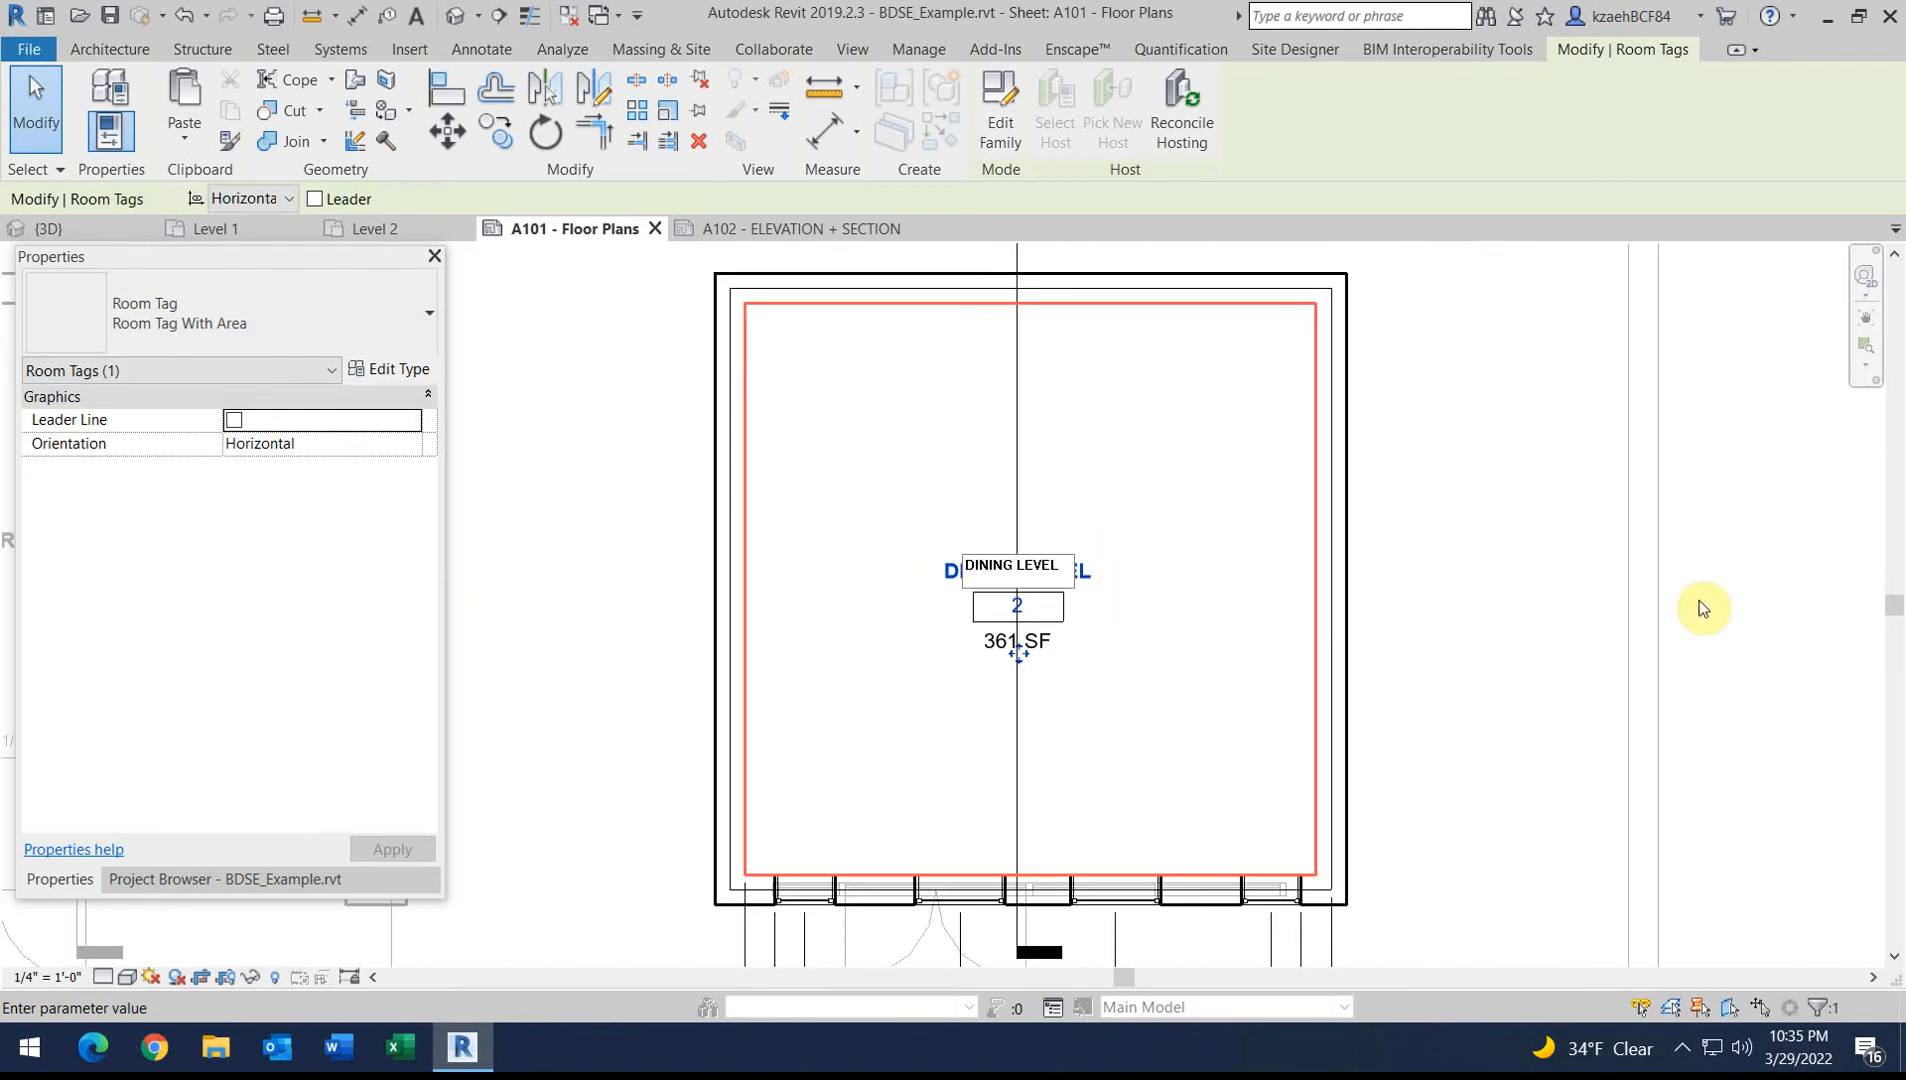
{"action": "left_click", "coordinate": [1488, 605]}
{"action": "scroll", "coordinate": [808, 574], "scroll_direction": "down", "scroll_amount": 2}
{"action": "middle_click_drag", "start_coordinate": [700, 647], "coordinate": [1093, 625]}
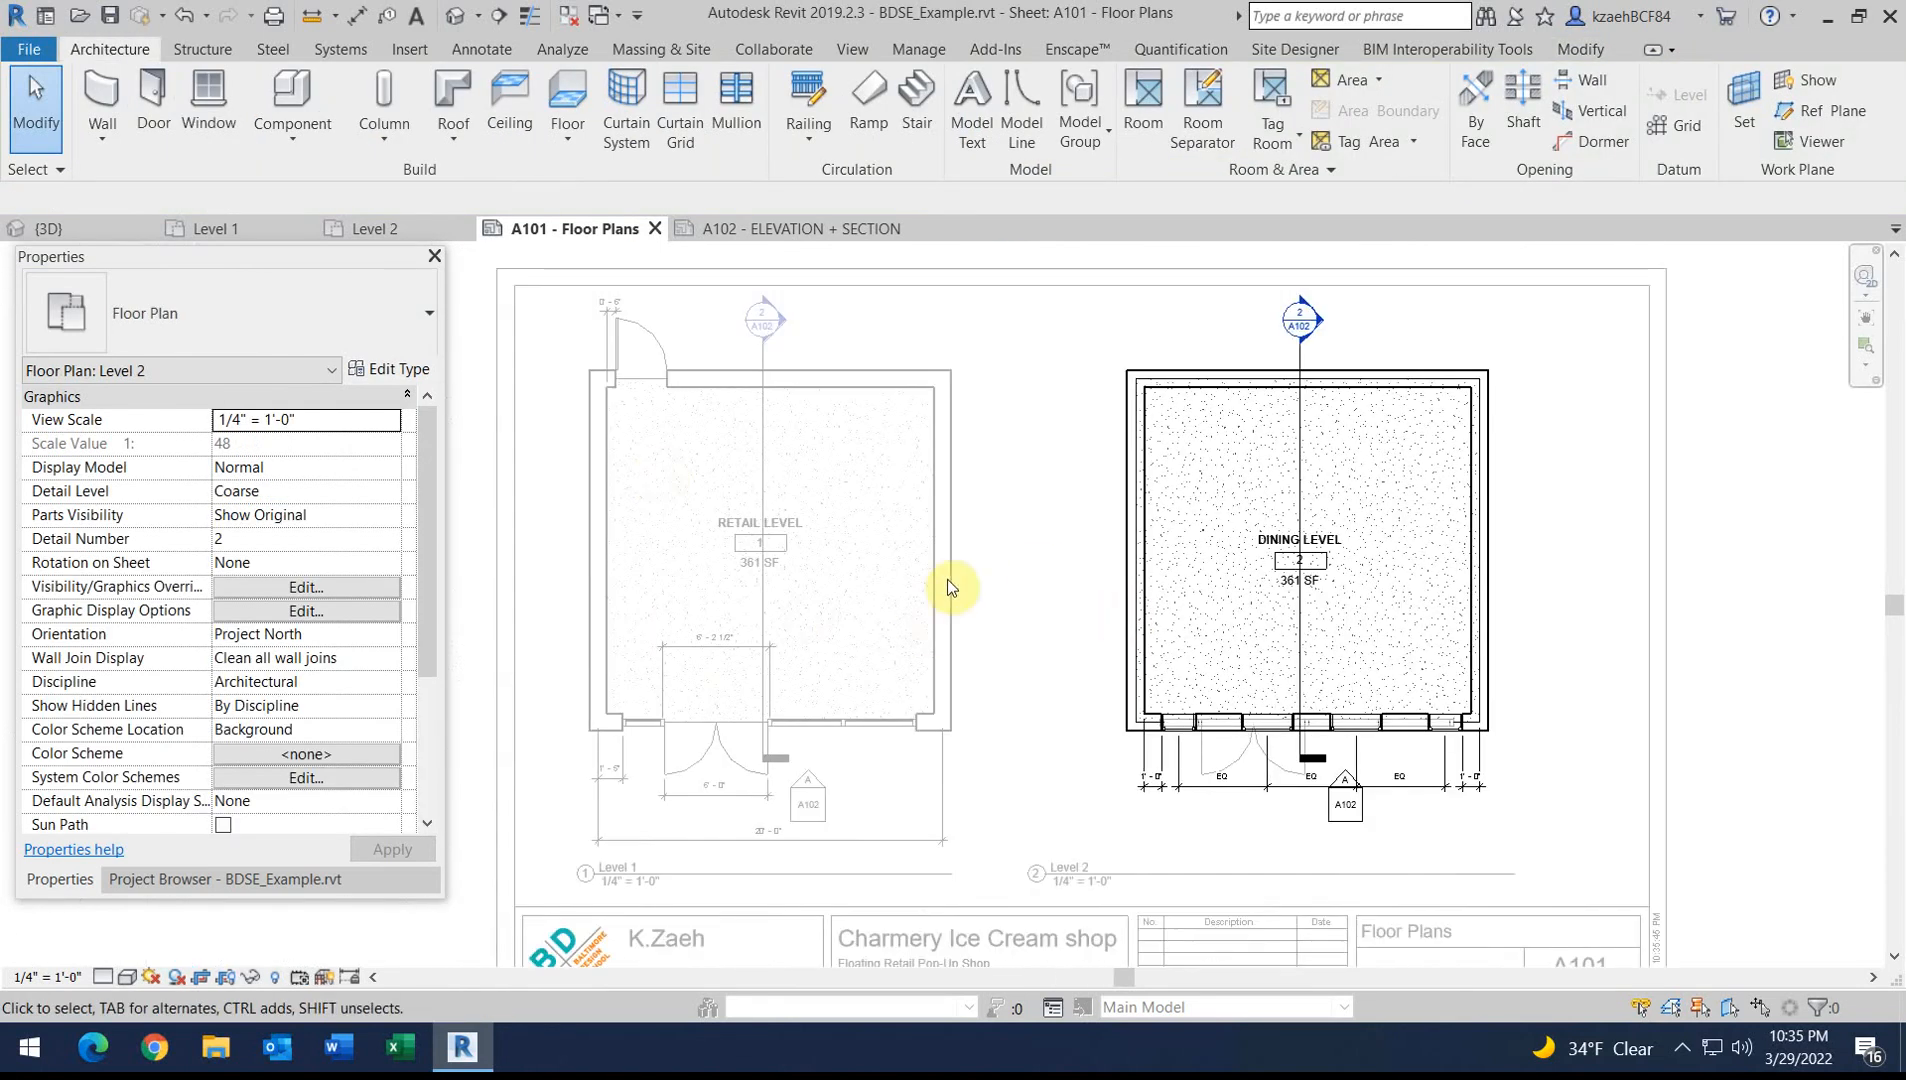
Deactivate the Level 2 view on the A101 sheet
{"action": "right_click", "coordinate": [1095, 283]}
{"action": "left_click", "coordinate": [1125, 384]}
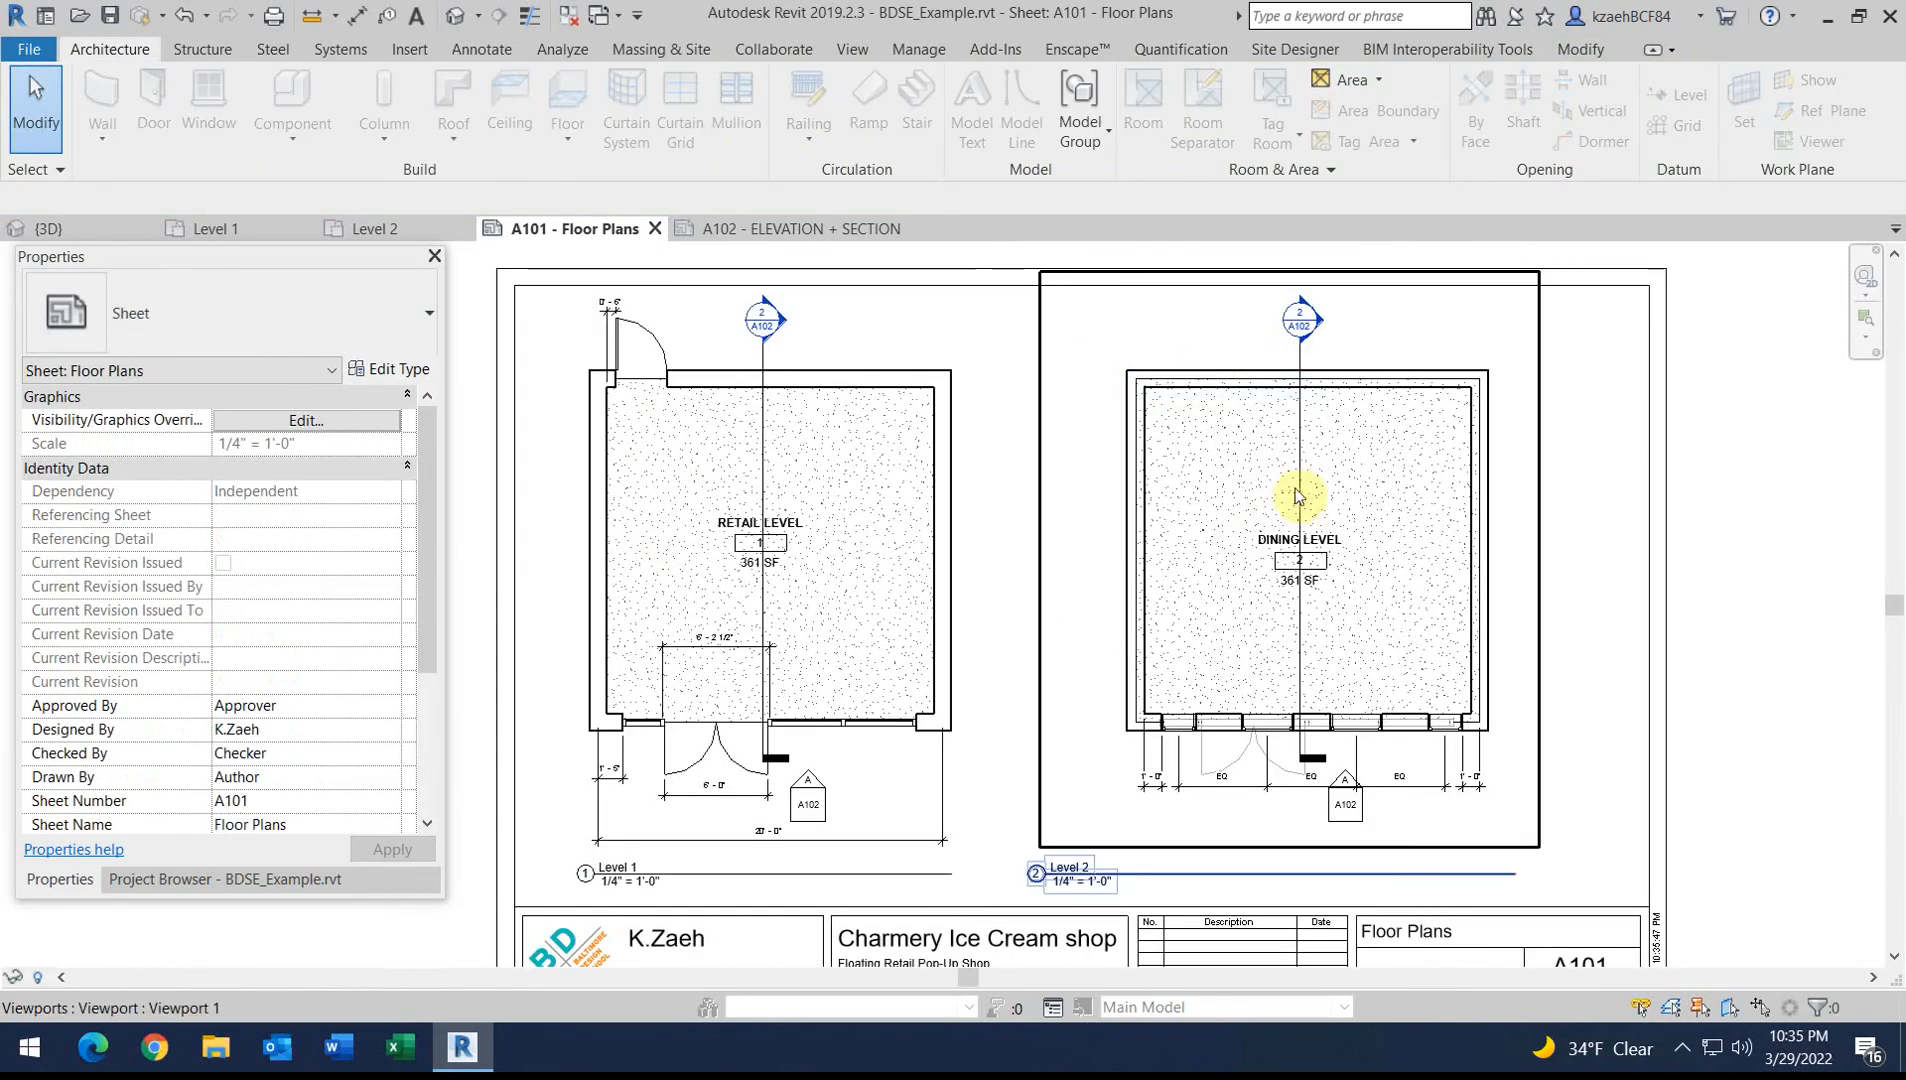
{"action": "scroll", "coordinate": [788, 540], "scroll_direction": "down", "scroll_amount": 3}
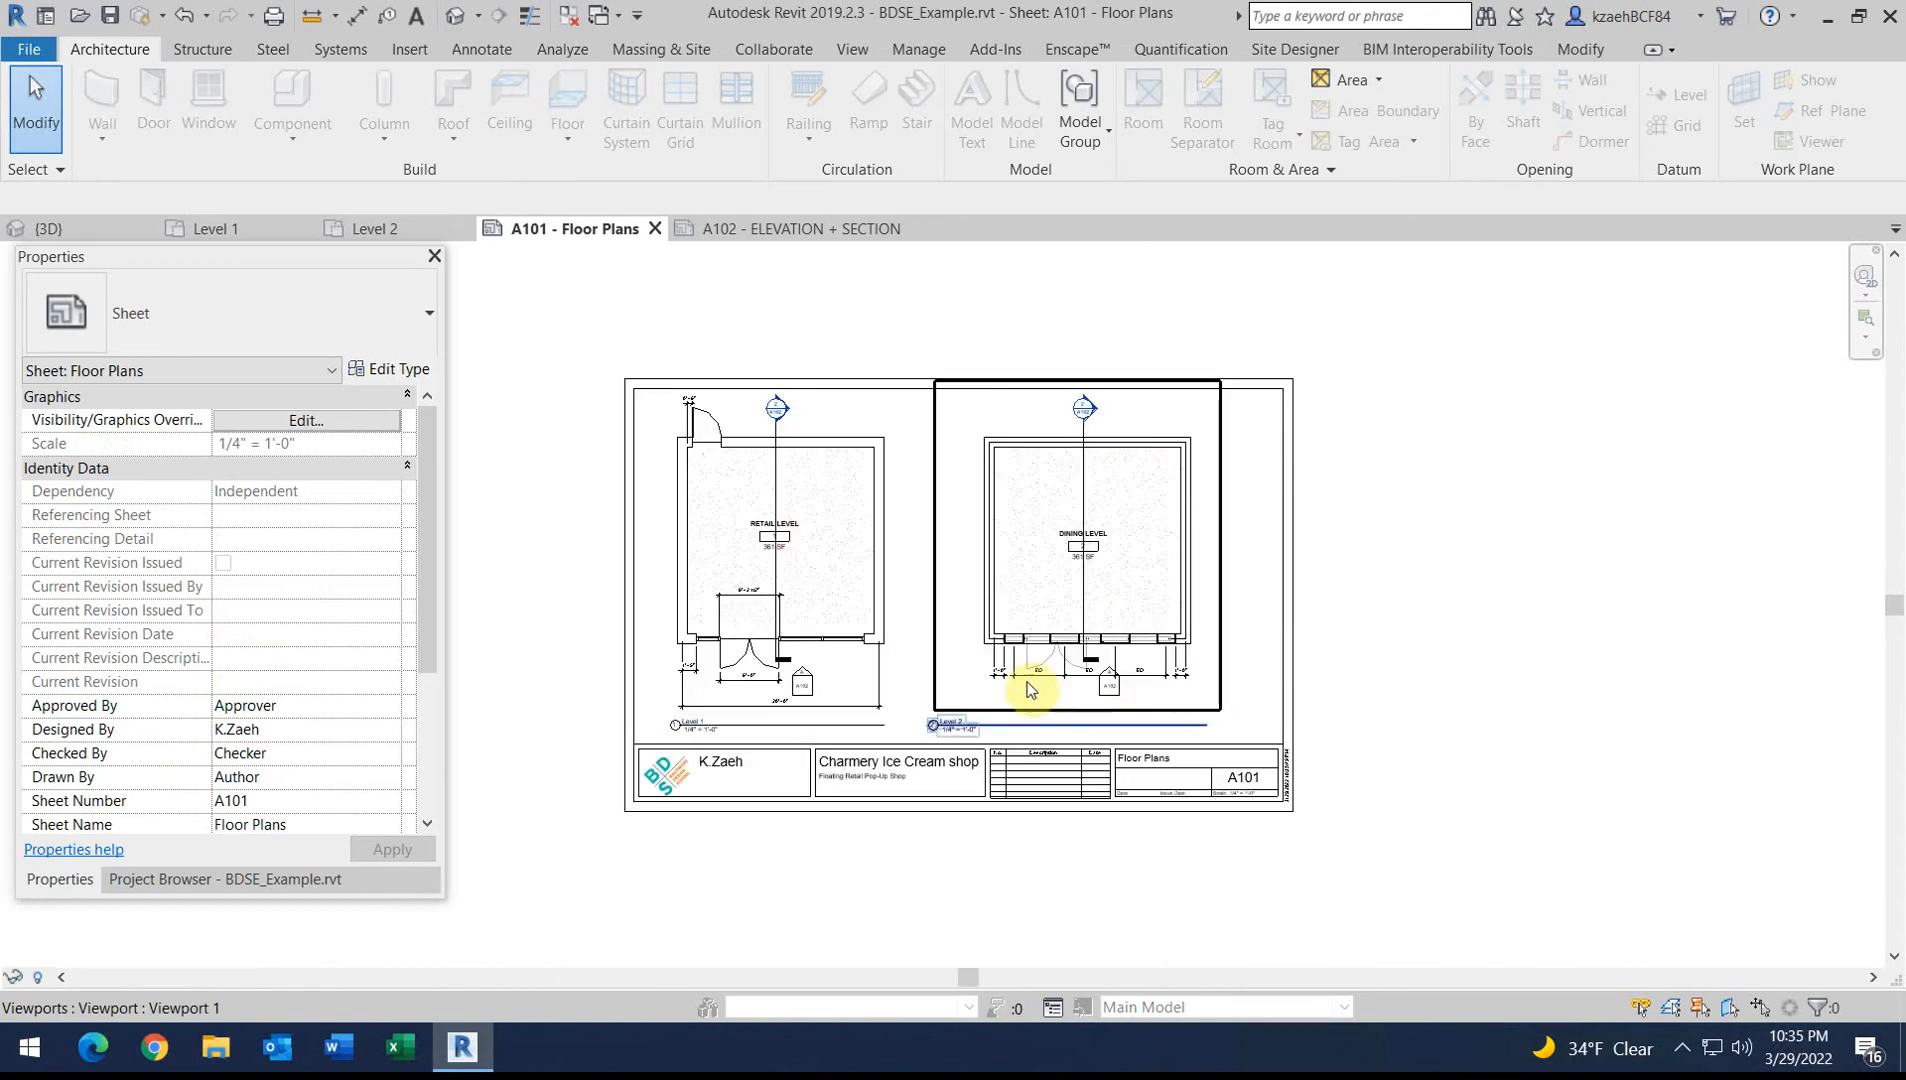
Create a new sheet with the BDS 11x17 Titleblock
{"action": "left_click", "coordinate": [712, 234]}
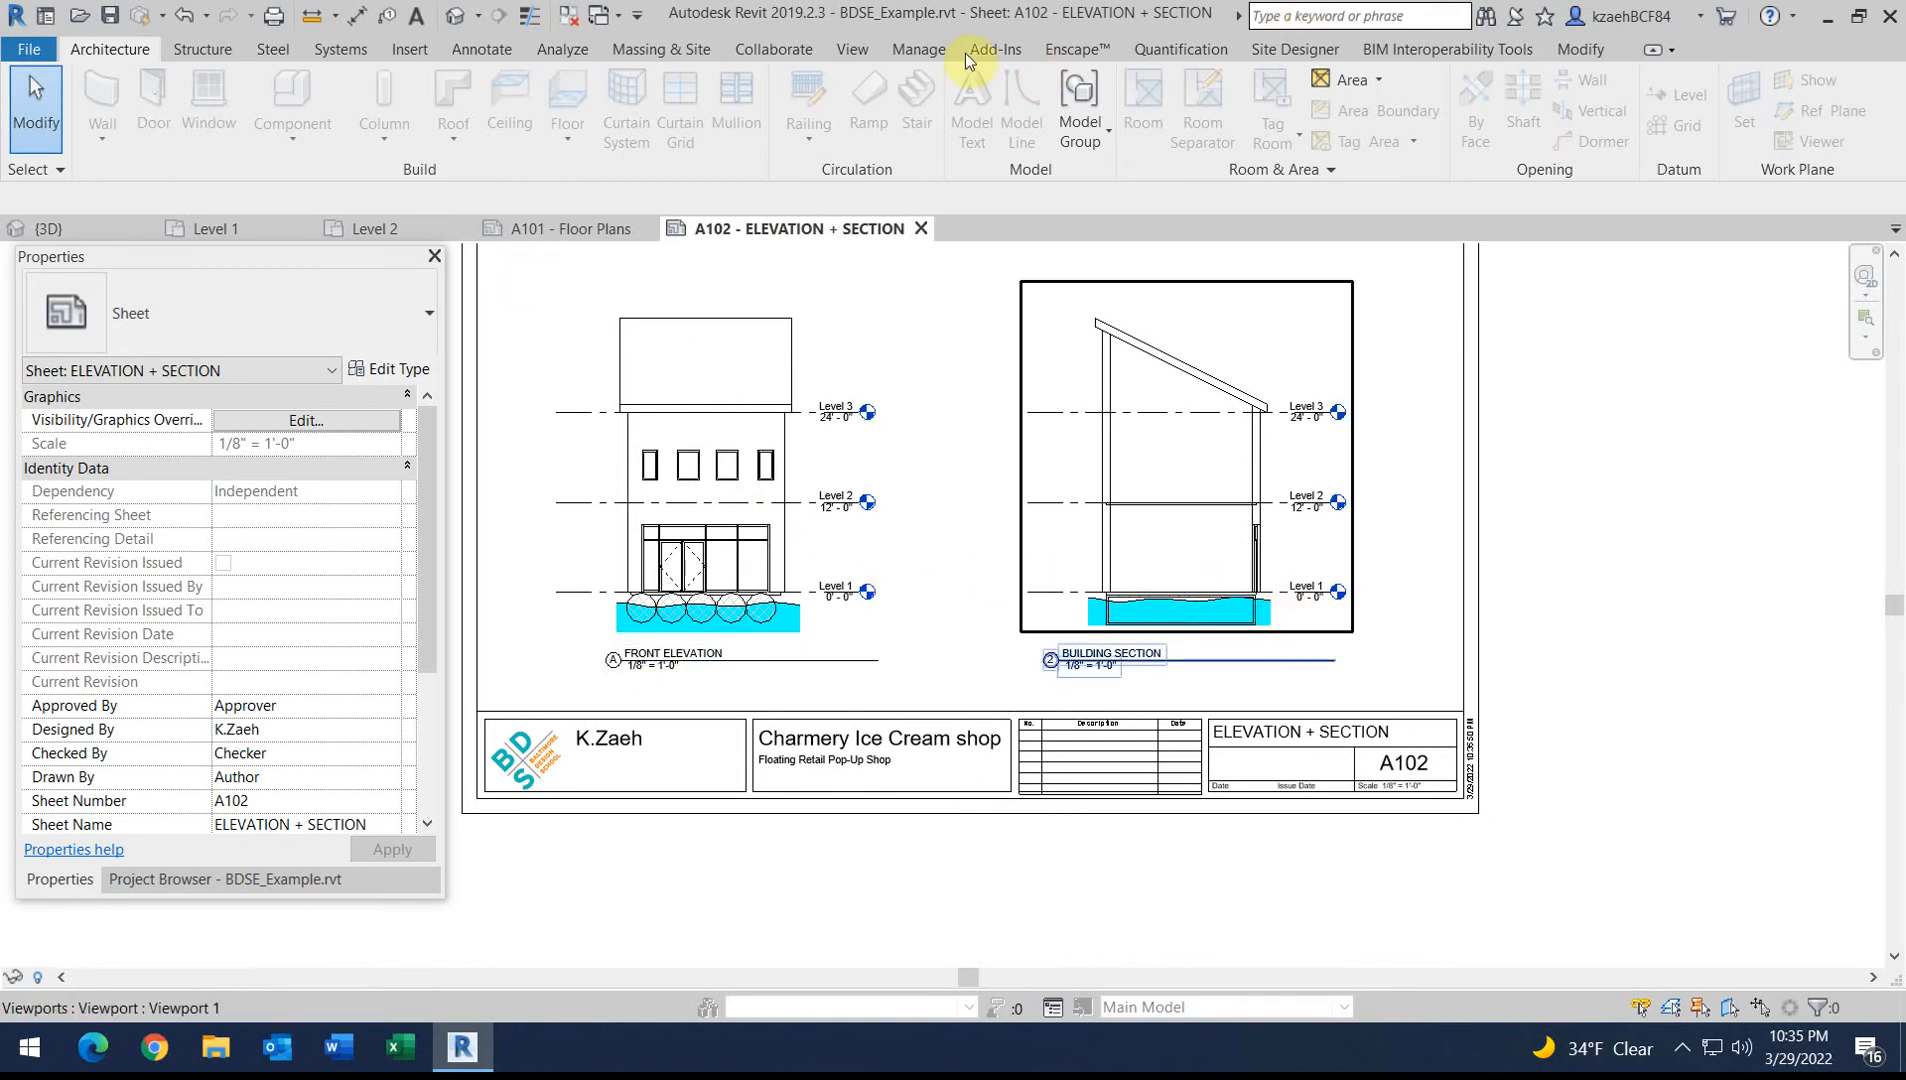
{"action": "left_click", "coordinate": [843, 52]}
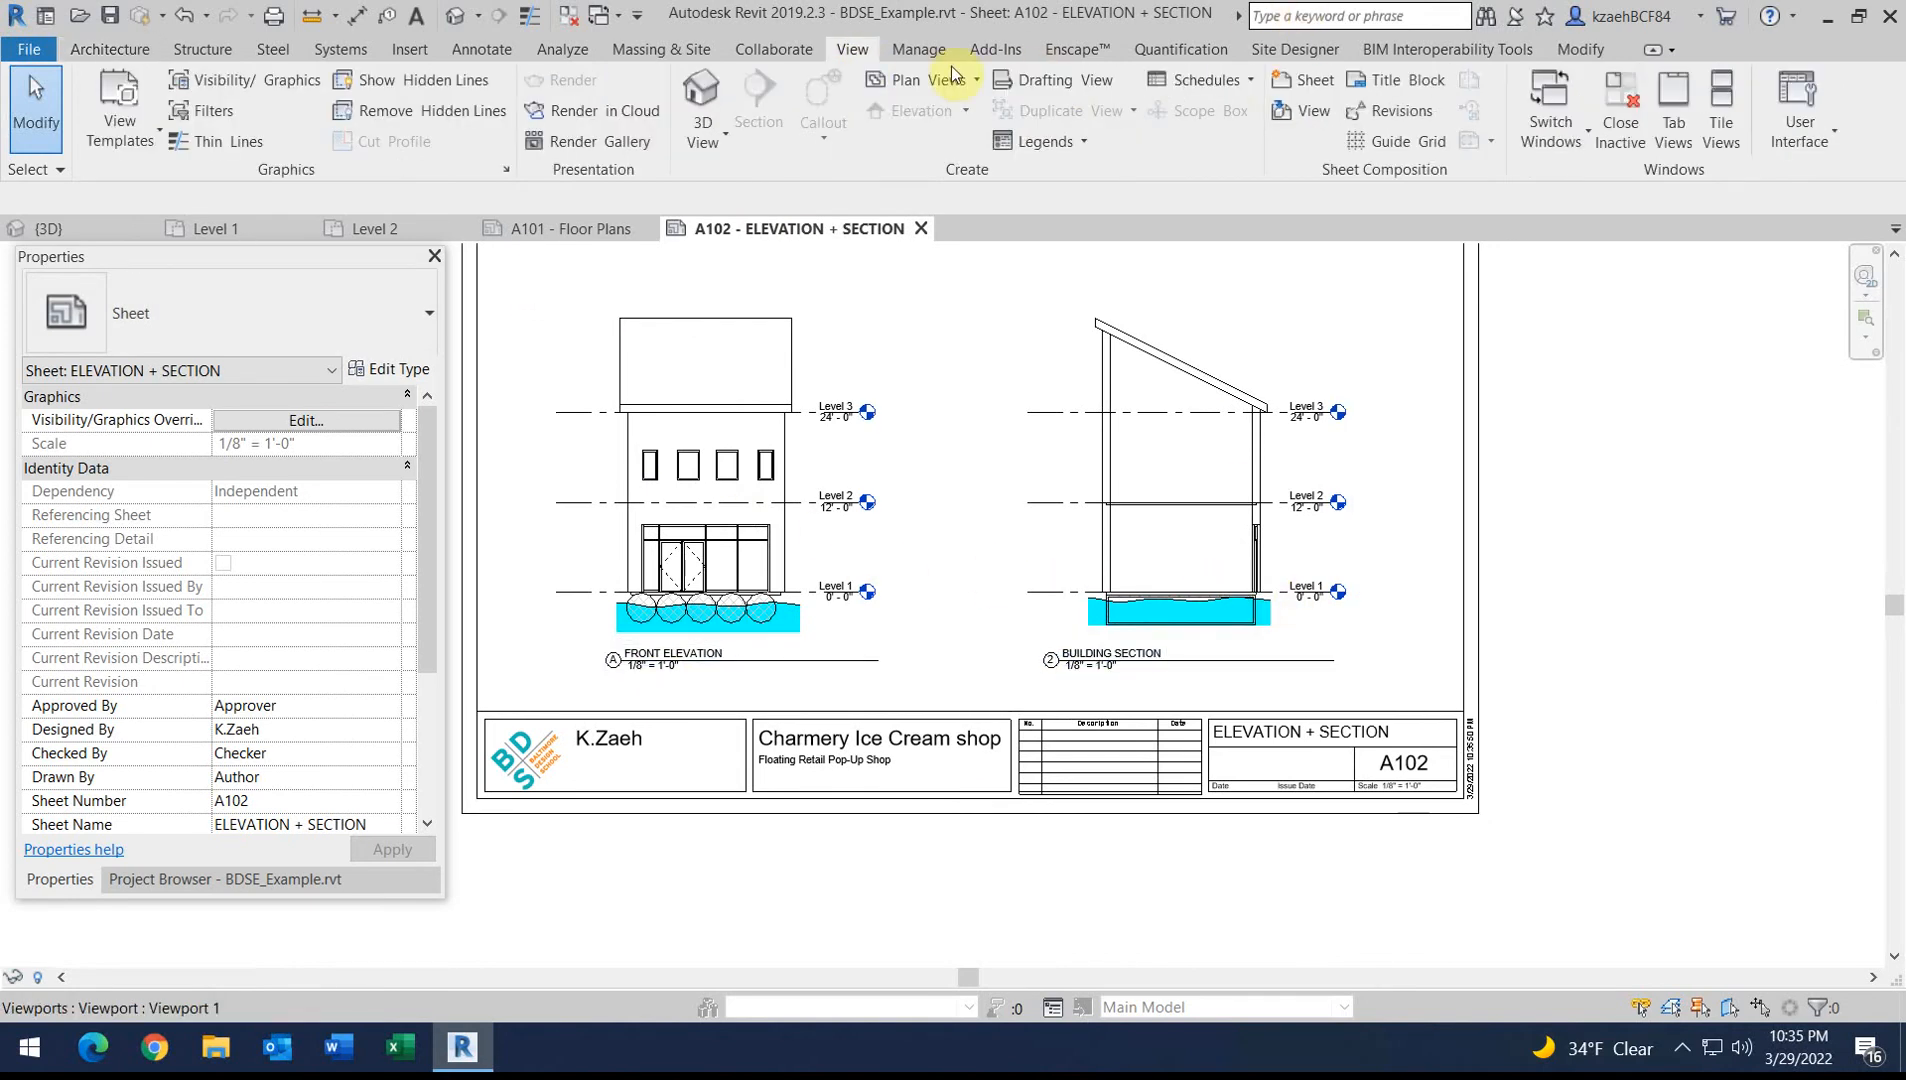
{"action": "left_click", "coordinate": [1296, 82]}
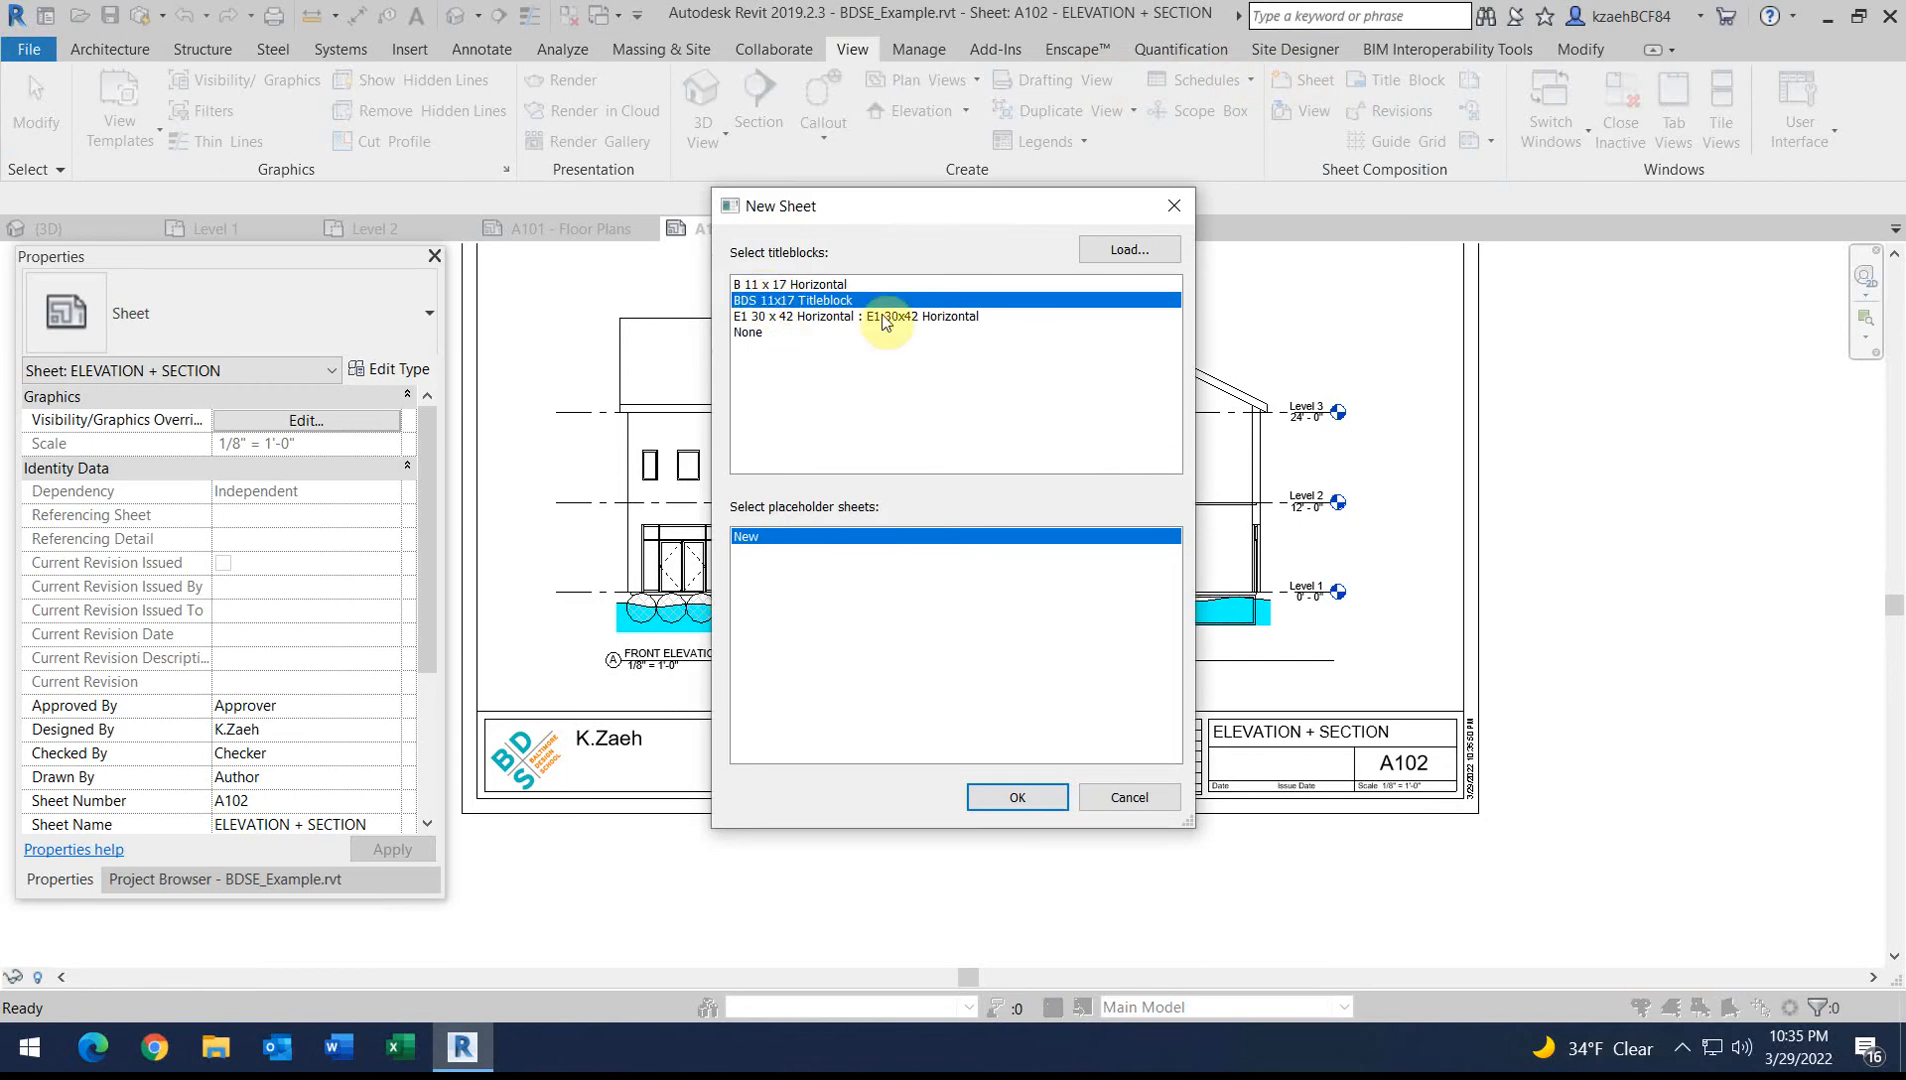
{"action": "left_click", "coordinate": [1018, 797]}
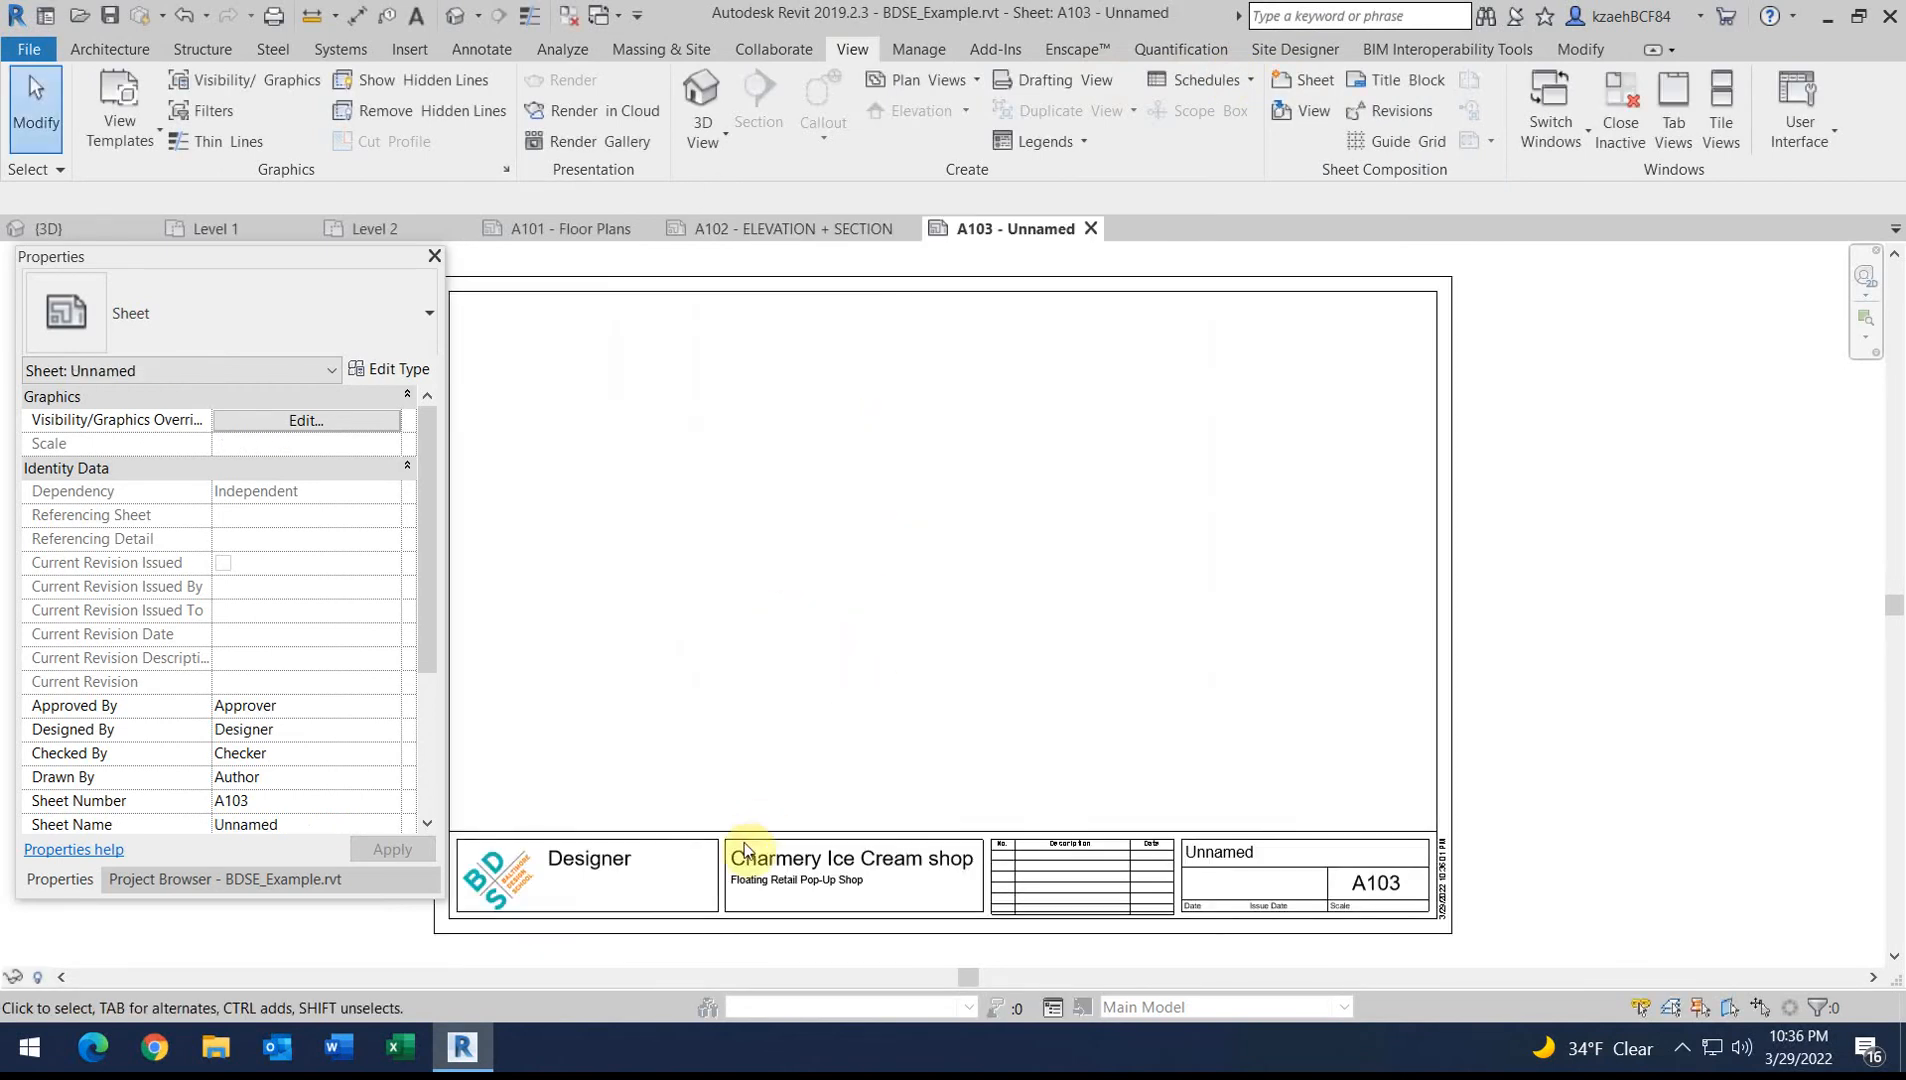
{"action": "middle_click_drag", "start_coordinate": [680, 582], "coordinate": [727, 564]}
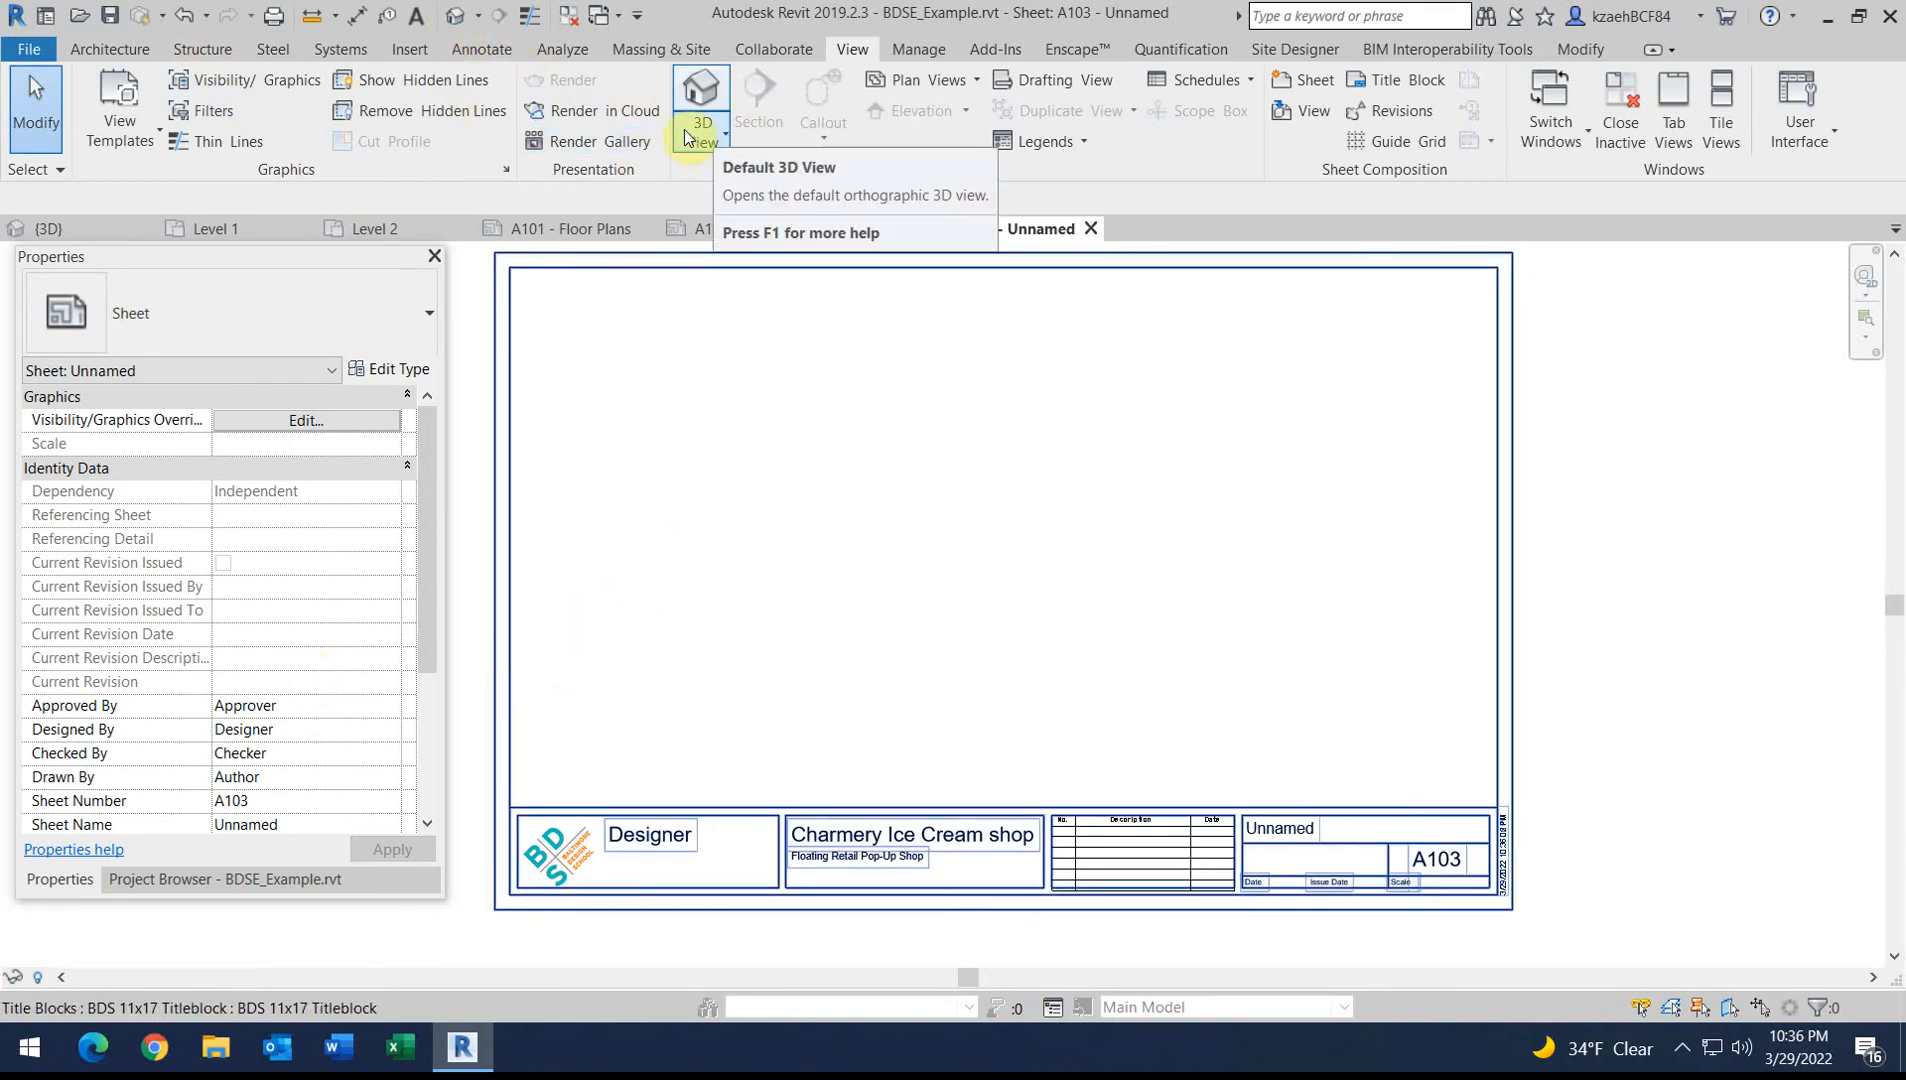
Activate the Level 1 plan on sheet A101 and place a camera outside its lower-left corner, aimed toward the upper right
{"action": "left_click", "coordinate": [576, 229]}
{"action": "scroll", "coordinate": [713, 600], "scroll_direction": "up", "scroll_amount": 2}
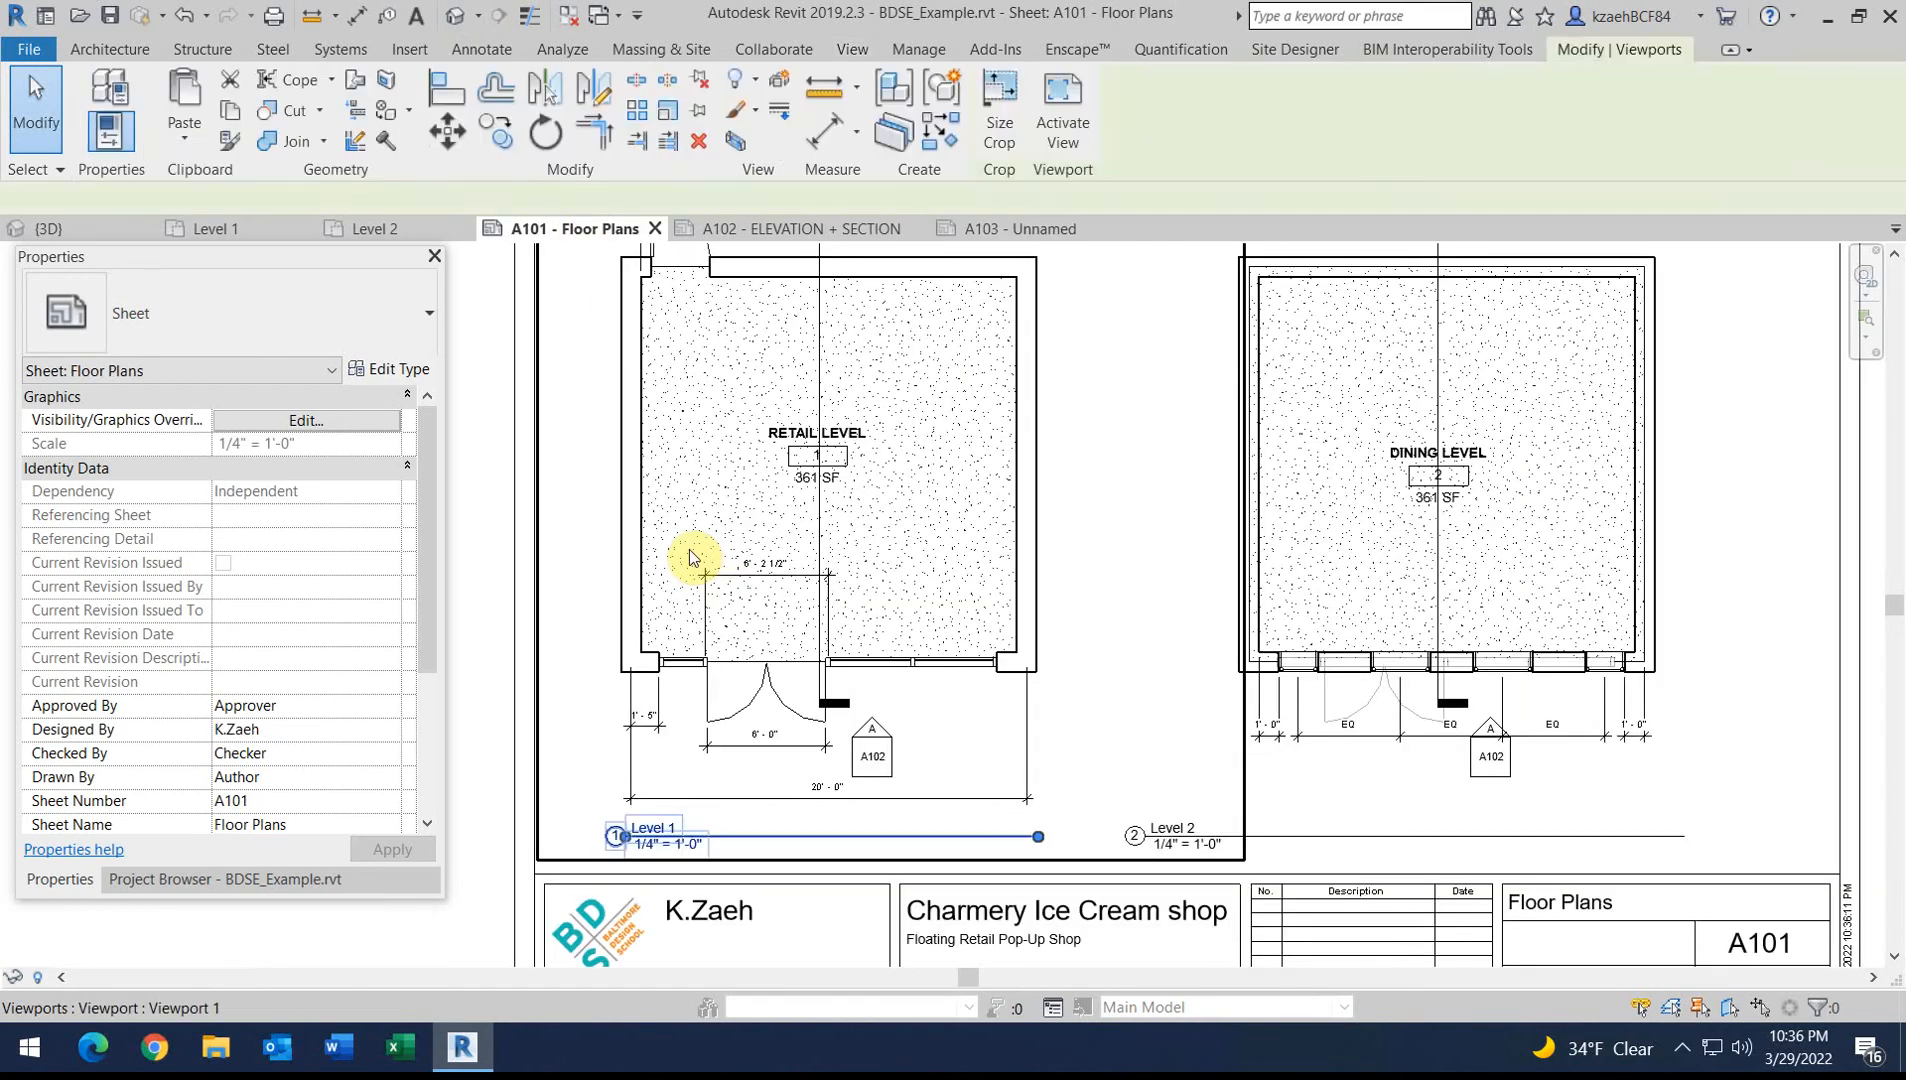
{"action": "double_click", "coordinate": [689, 549]}
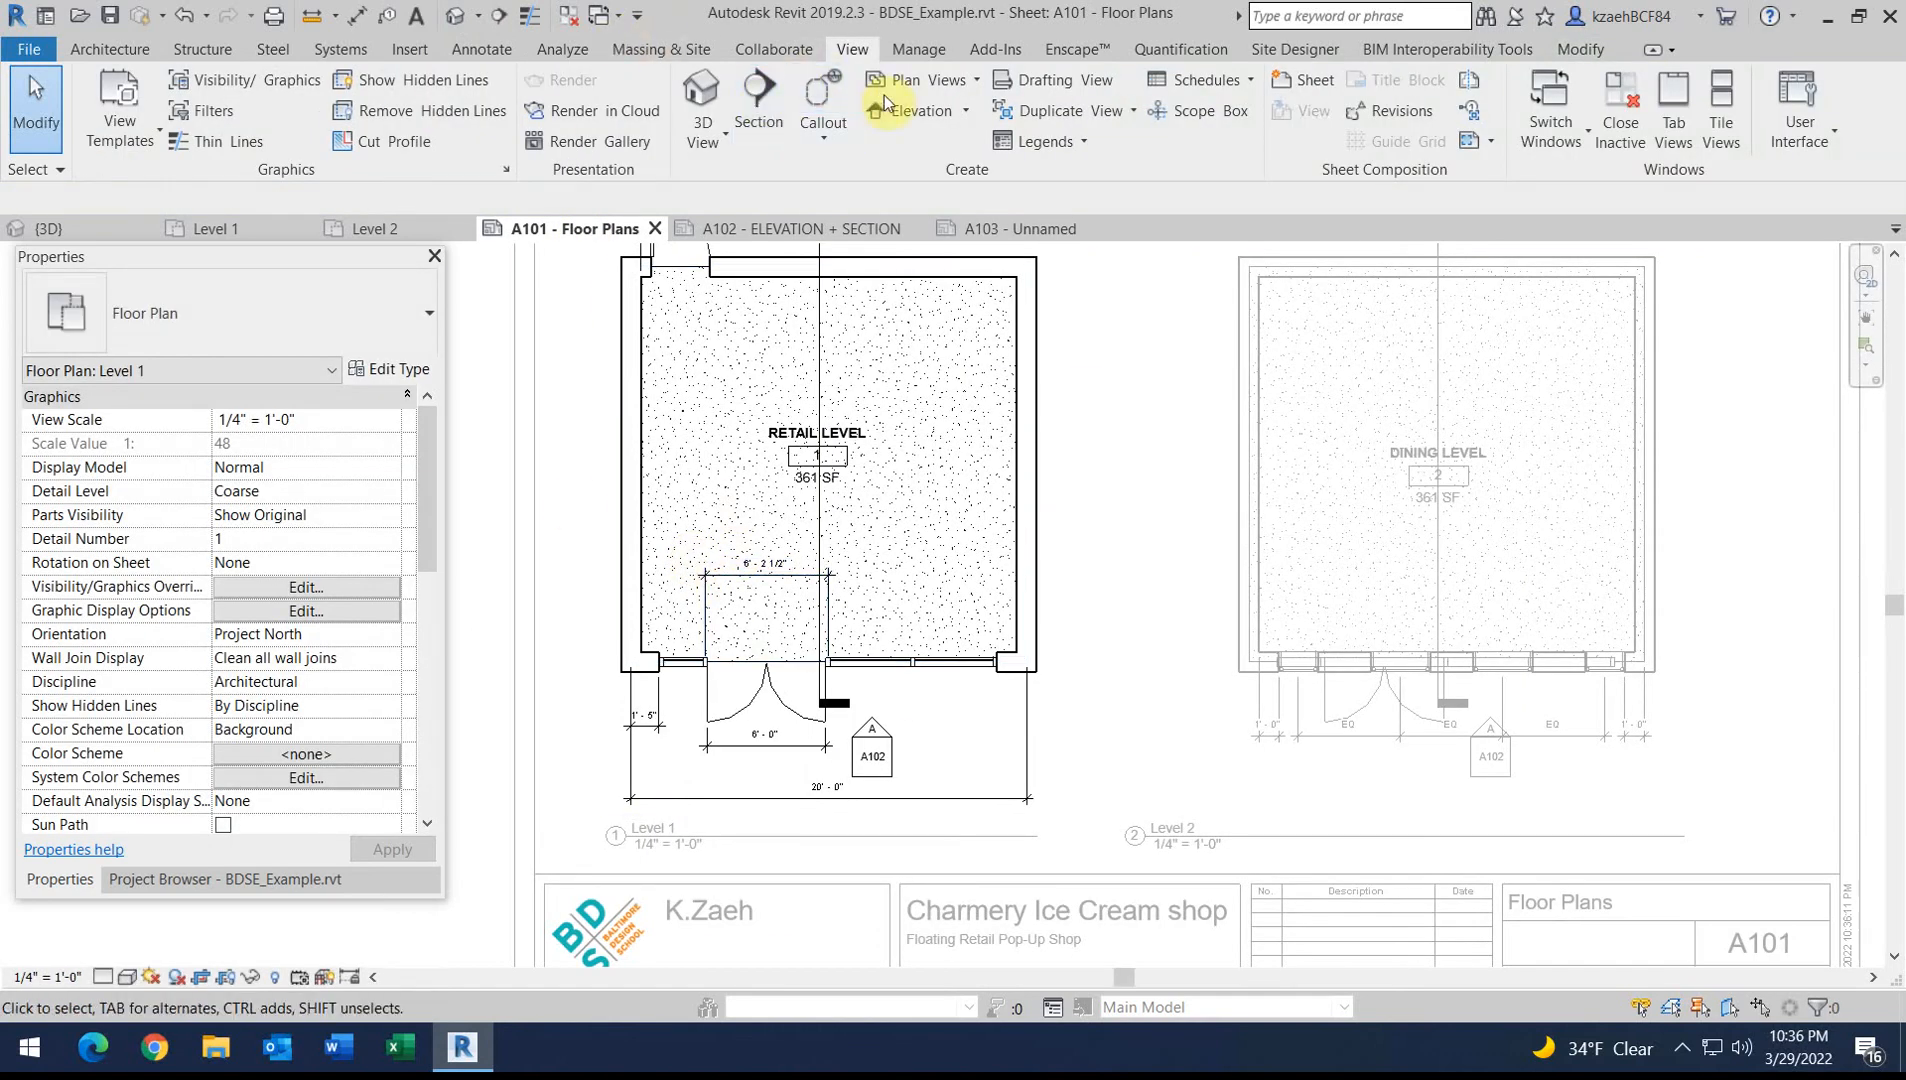
{"action": "left_click", "coordinate": [727, 142]}
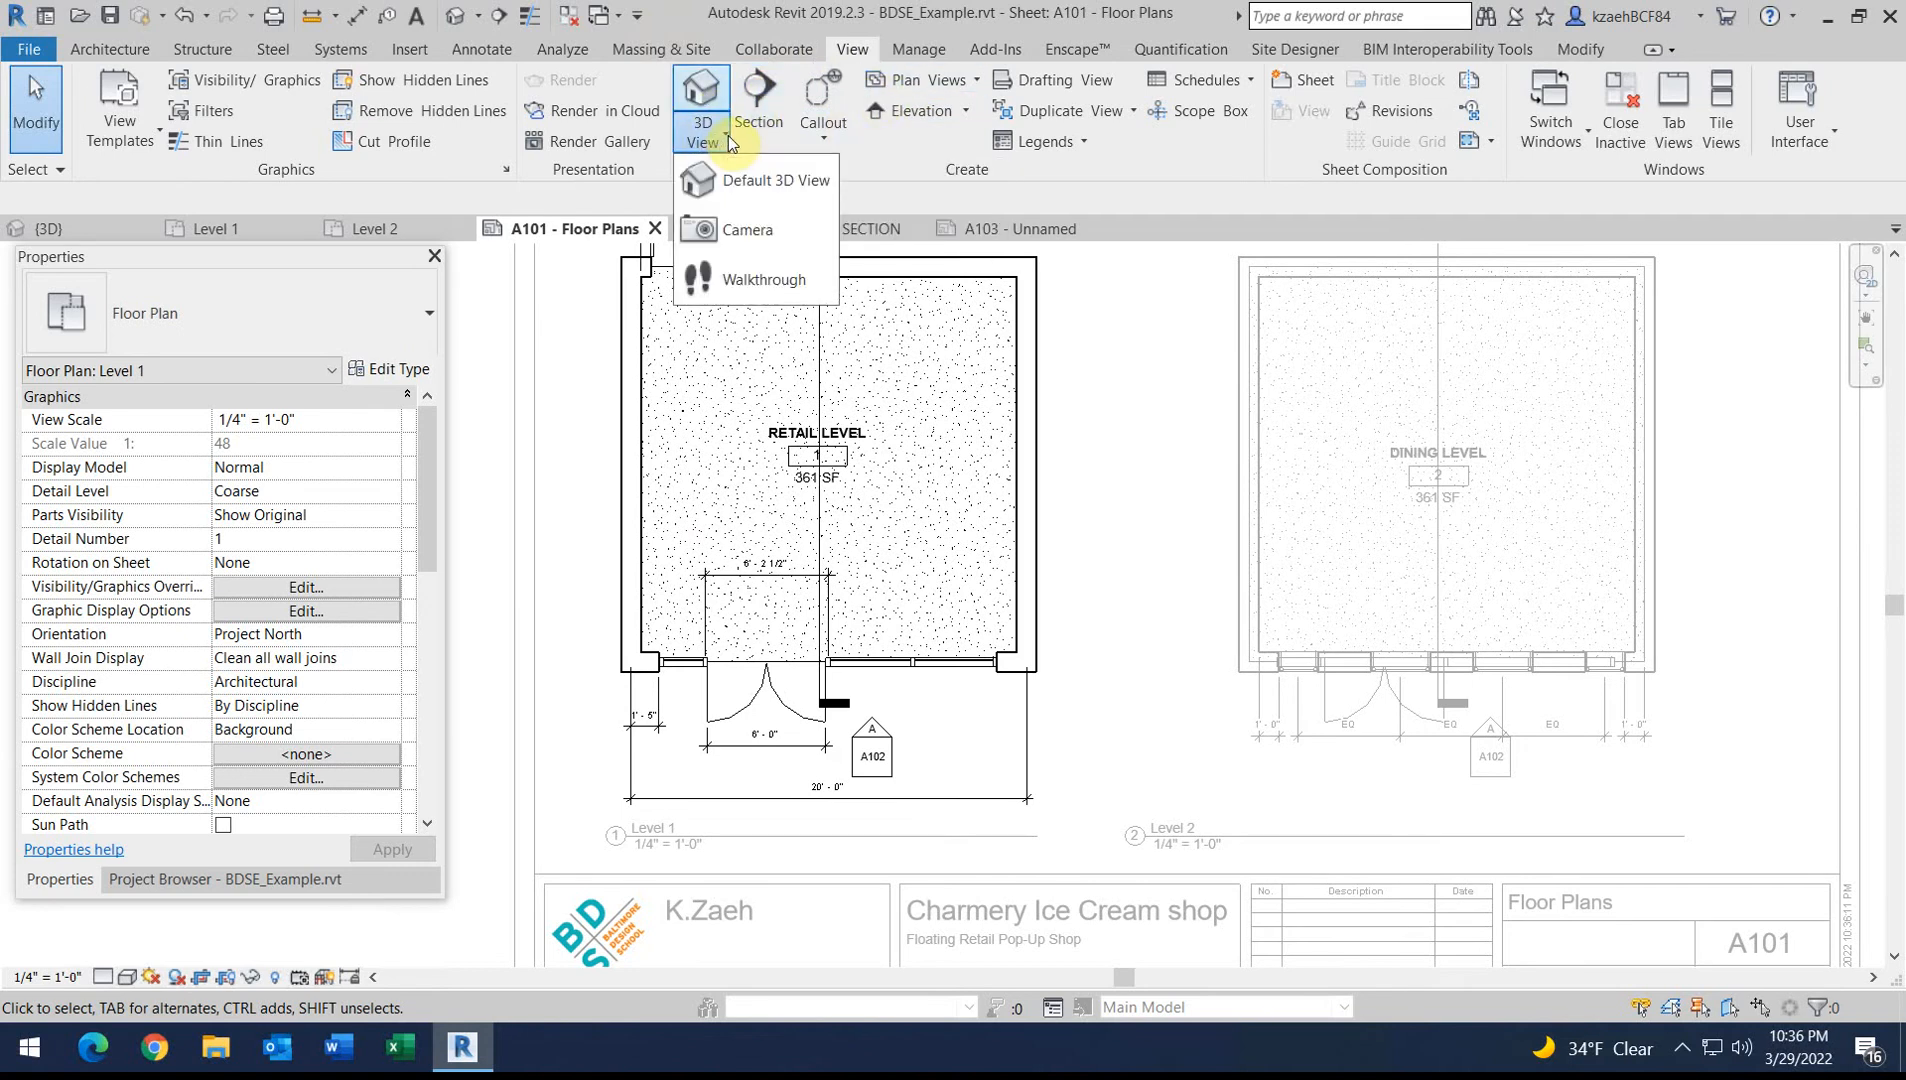
{"action": "left_click", "coordinate": [732, 230]}
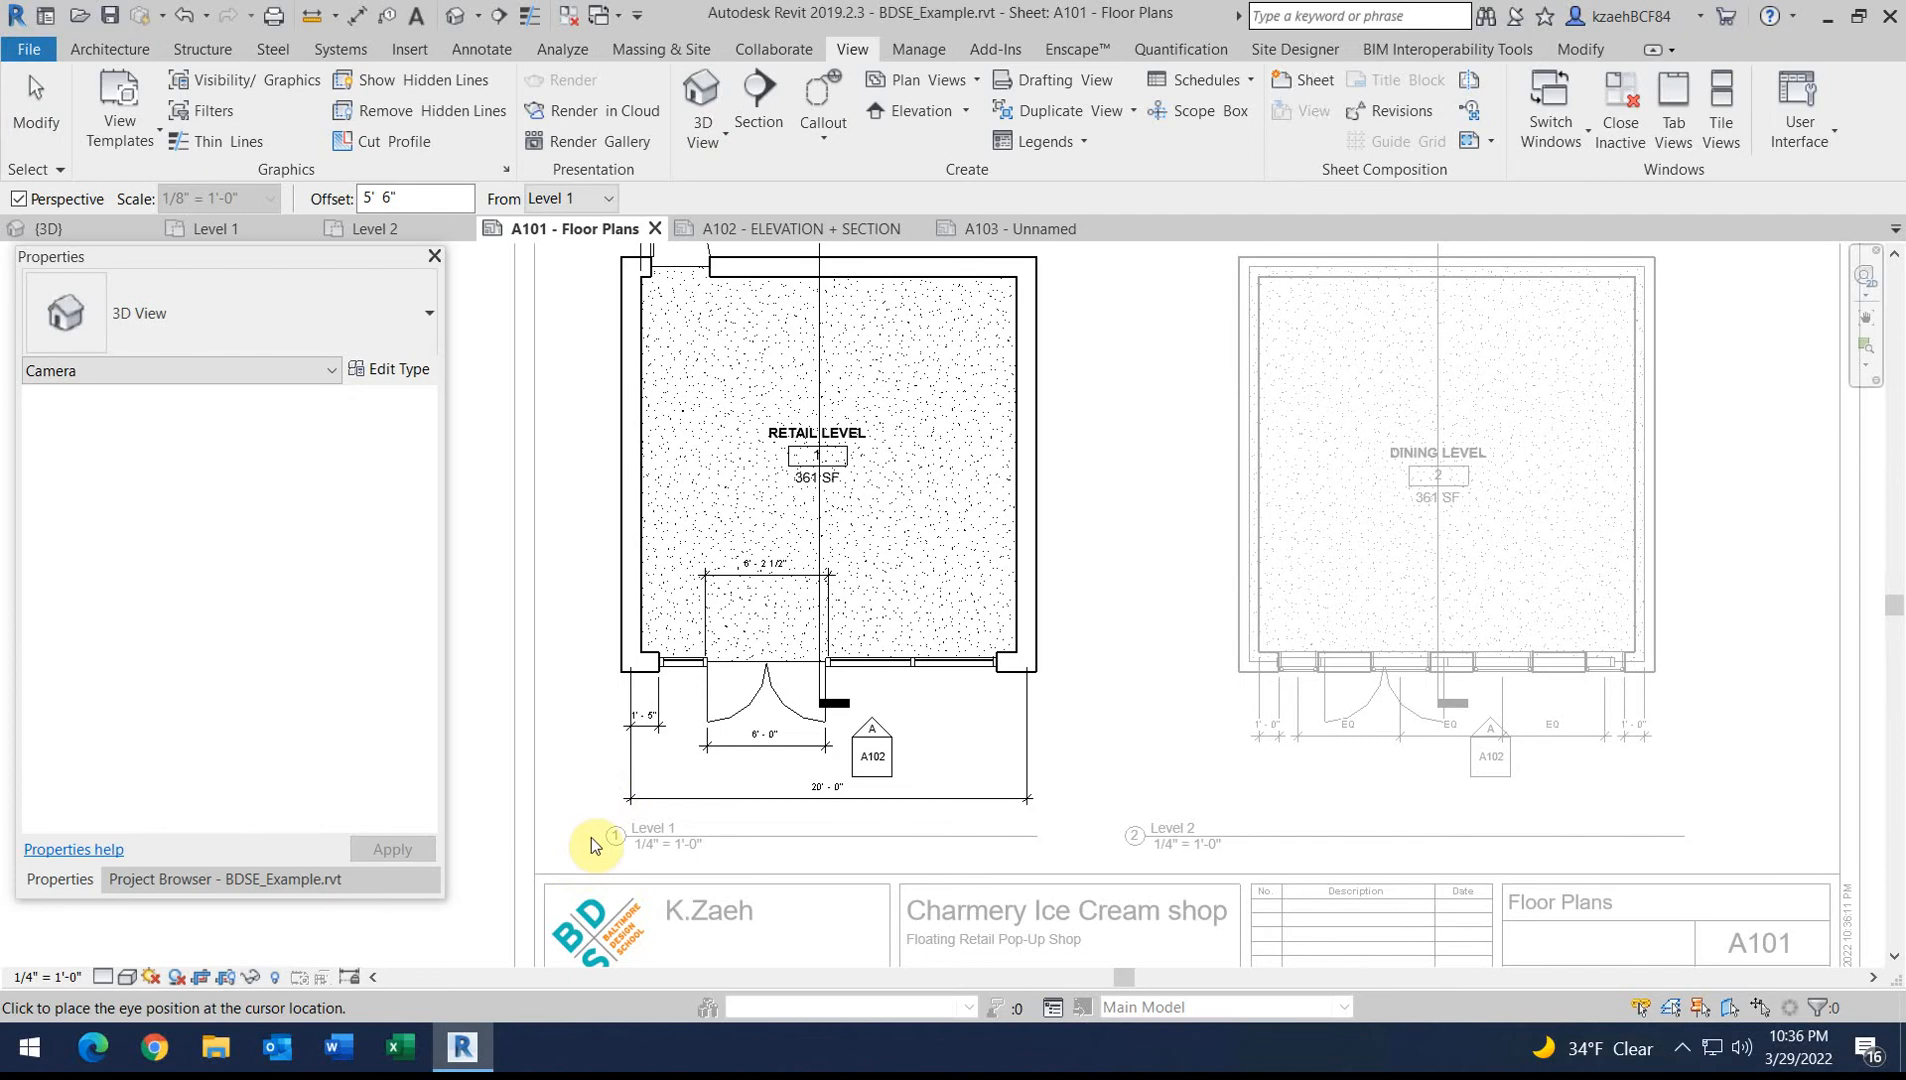
{"action": "left_click", "coordinate": [895, 298]}
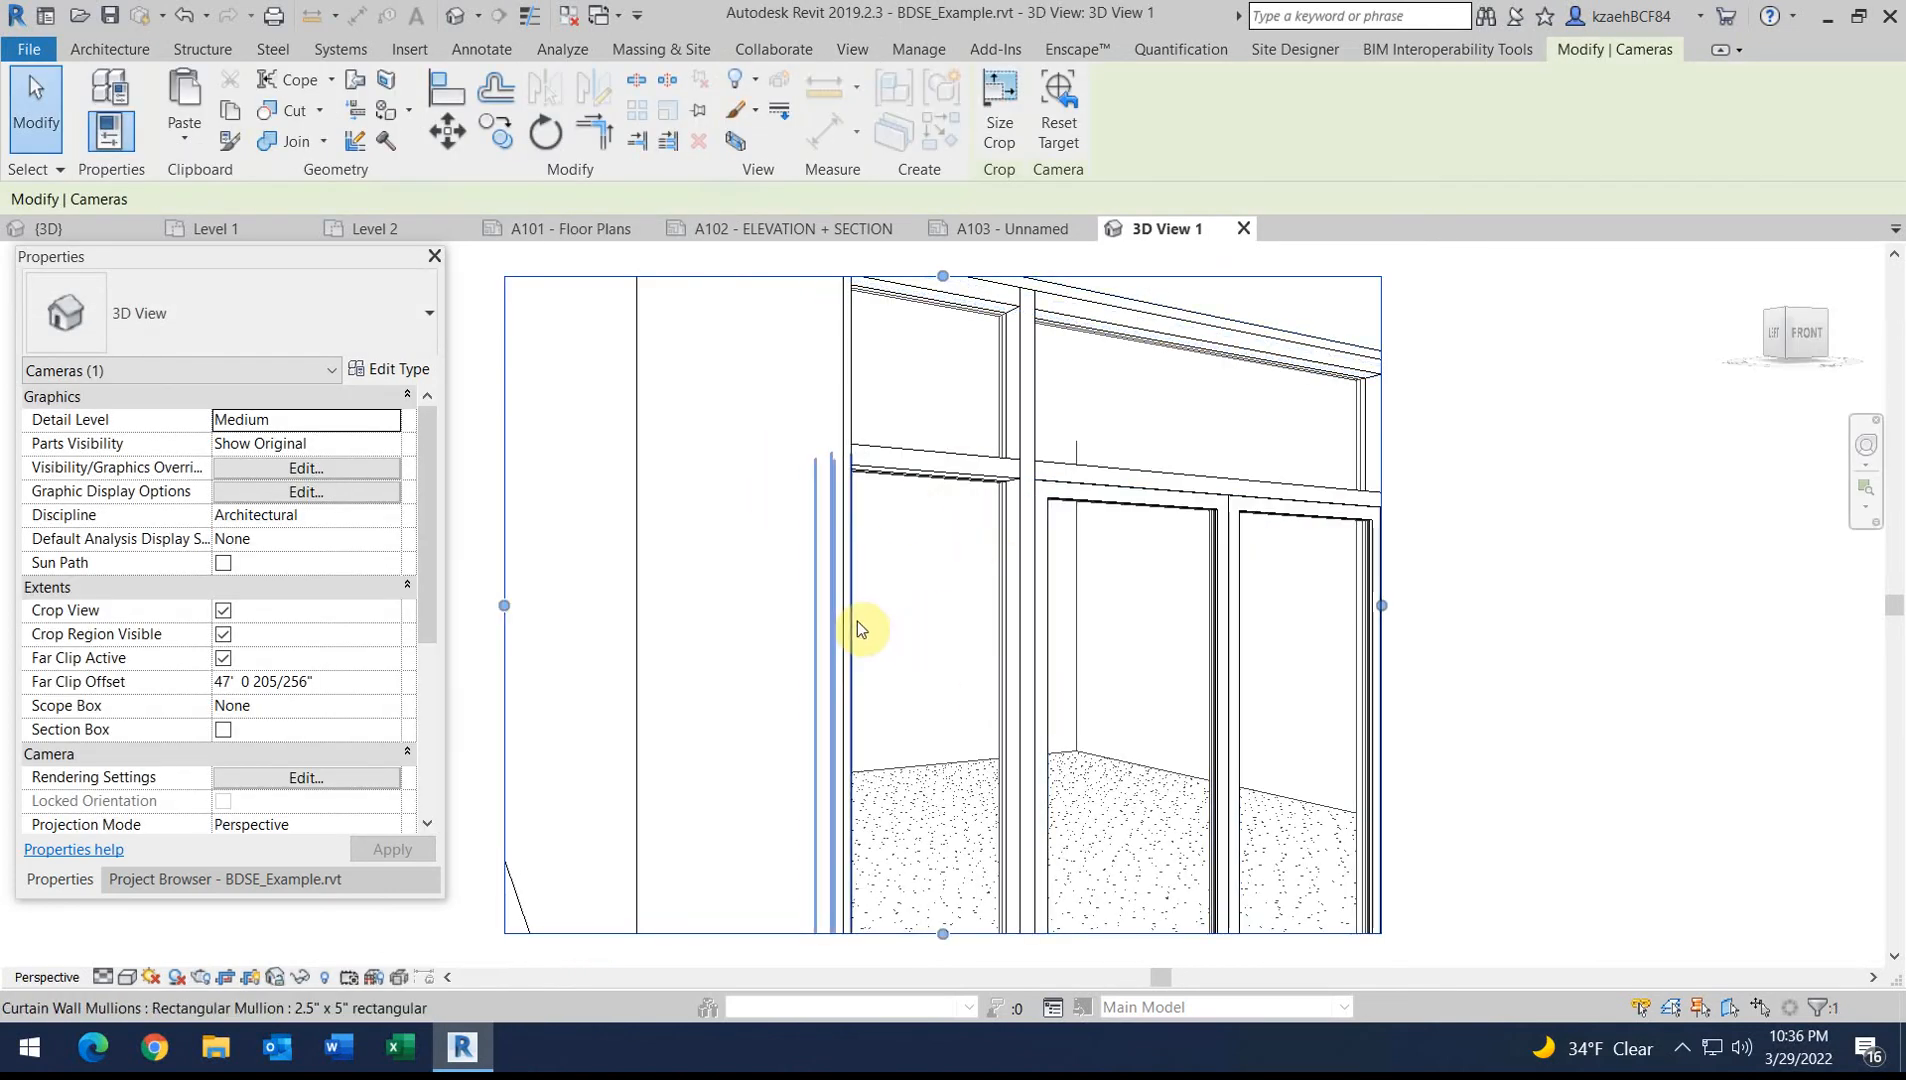
Resize the new camera view's crop region on all sides to show more of the building, and close the view
{"action": "scroll", "coordinate": [855, 620], "scroll_direction": "down", "scroll_amount": 5}
{"action": "left_click_drag", "start_coordinate": [875, 708], "coordinate": [906, 911]}
{"action": "left_click_drag", "start_coordinate": [1006, 714], "coordinate": [1138, 715]}
{"action": "left_click_drag", "start_coordinate": [757, 718], "coordinate": [652, 718]}
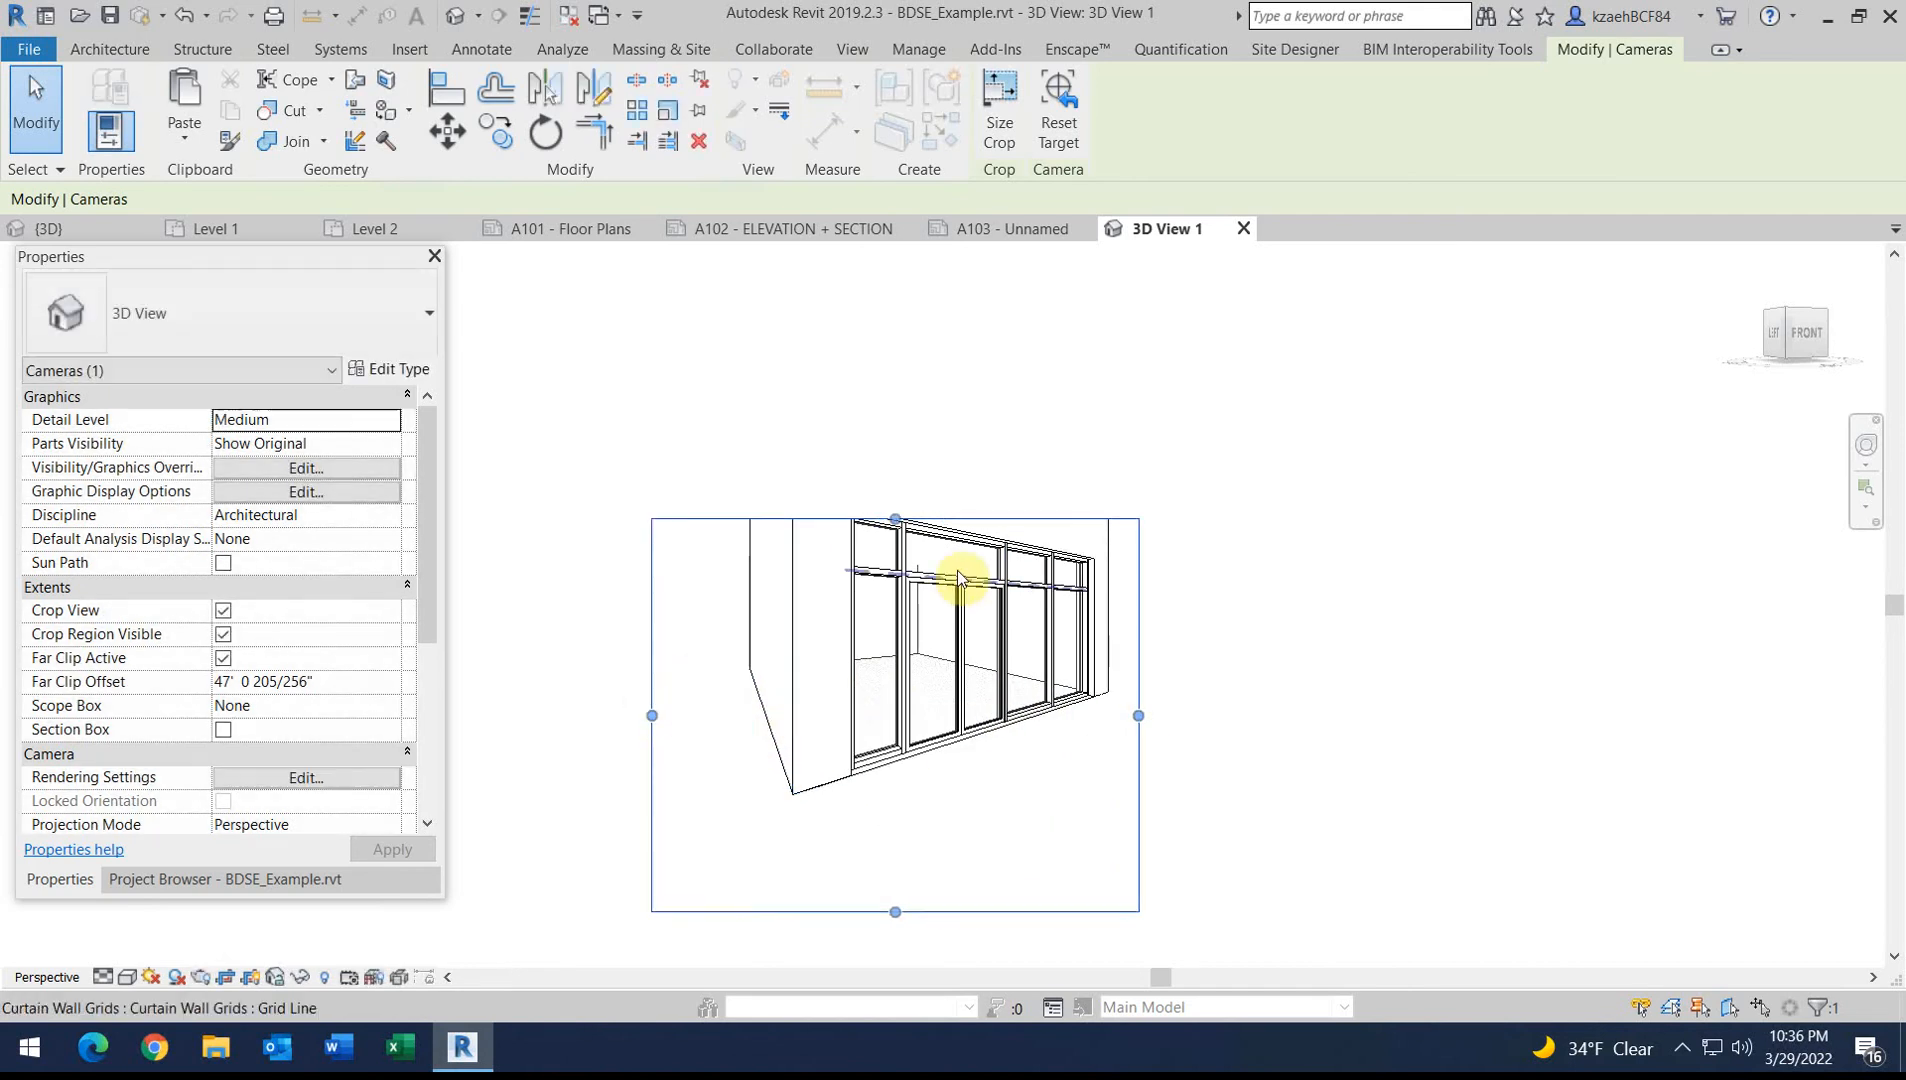
{"action": "left_click_drag", "start_coordinate": [895, 518], "coordinate": [883, 298]}
{"action": "left_click_drag", "start_coordinate": [895, 912], "coordinate": [910, 718]}
{"action": "left_click_drag", "start_coordinate": [921, 389], "coordinate": [920, 252]}
{"action": "left_click_drag", "start_coordinate": [1080, 510], "coordinate": [1127, 494]}
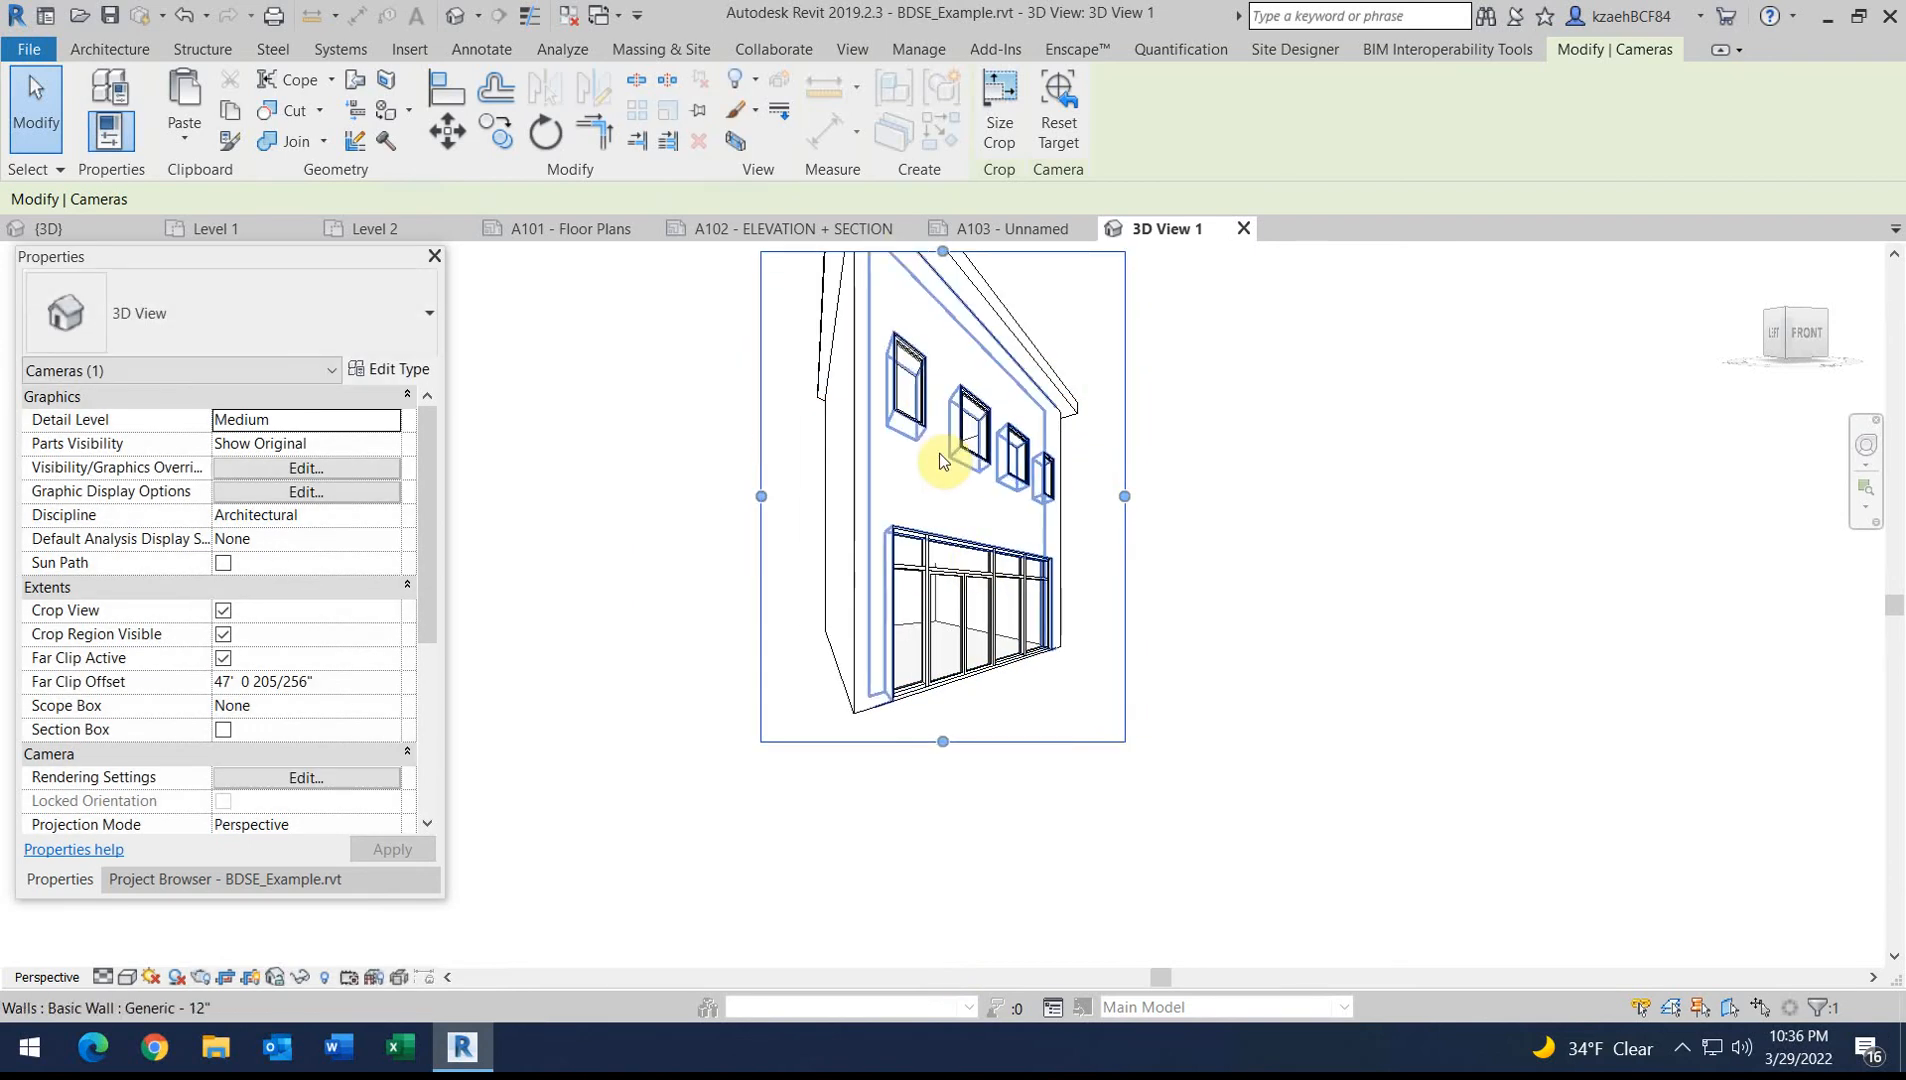
{"action": "scroll", "coordinate": [976, 430], "scroll_direction": "up", "scroll_amount": 1}
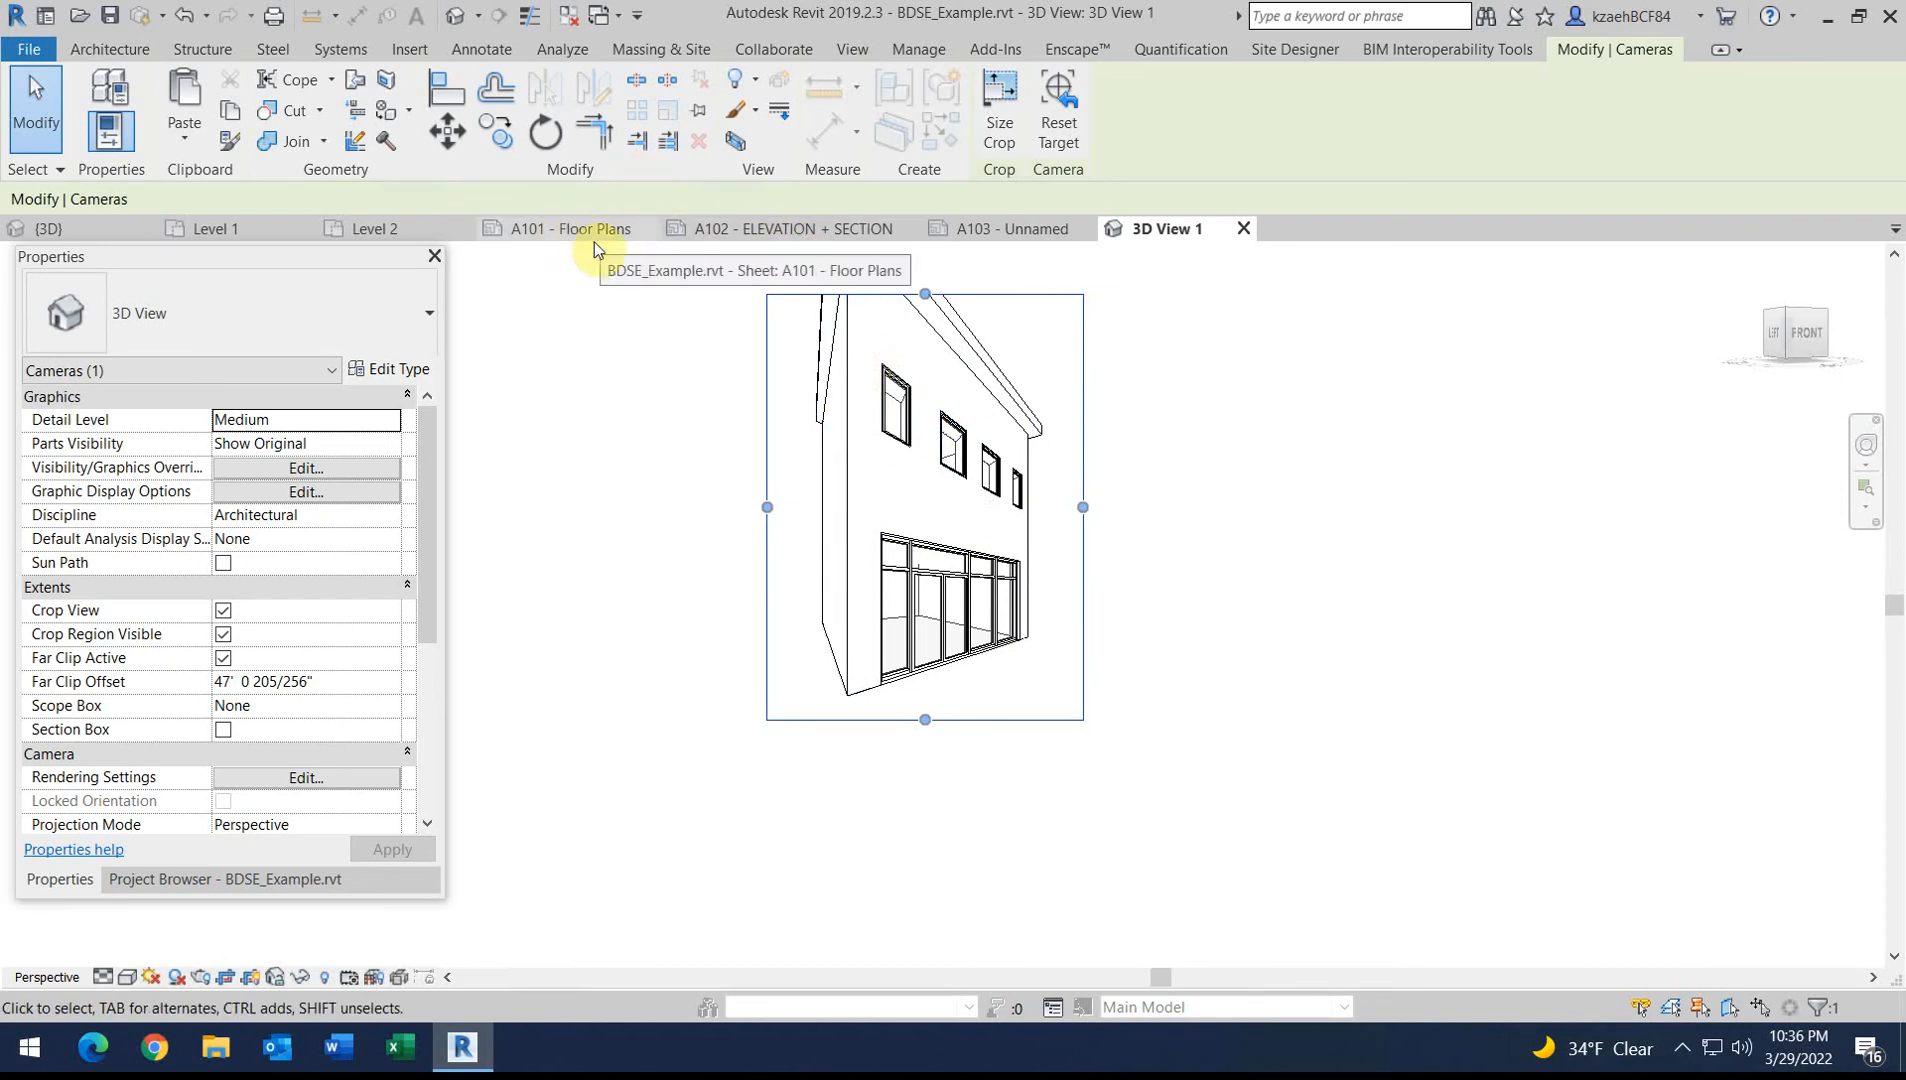
{"action": "left_click", "coordinate": [1244, 230]}
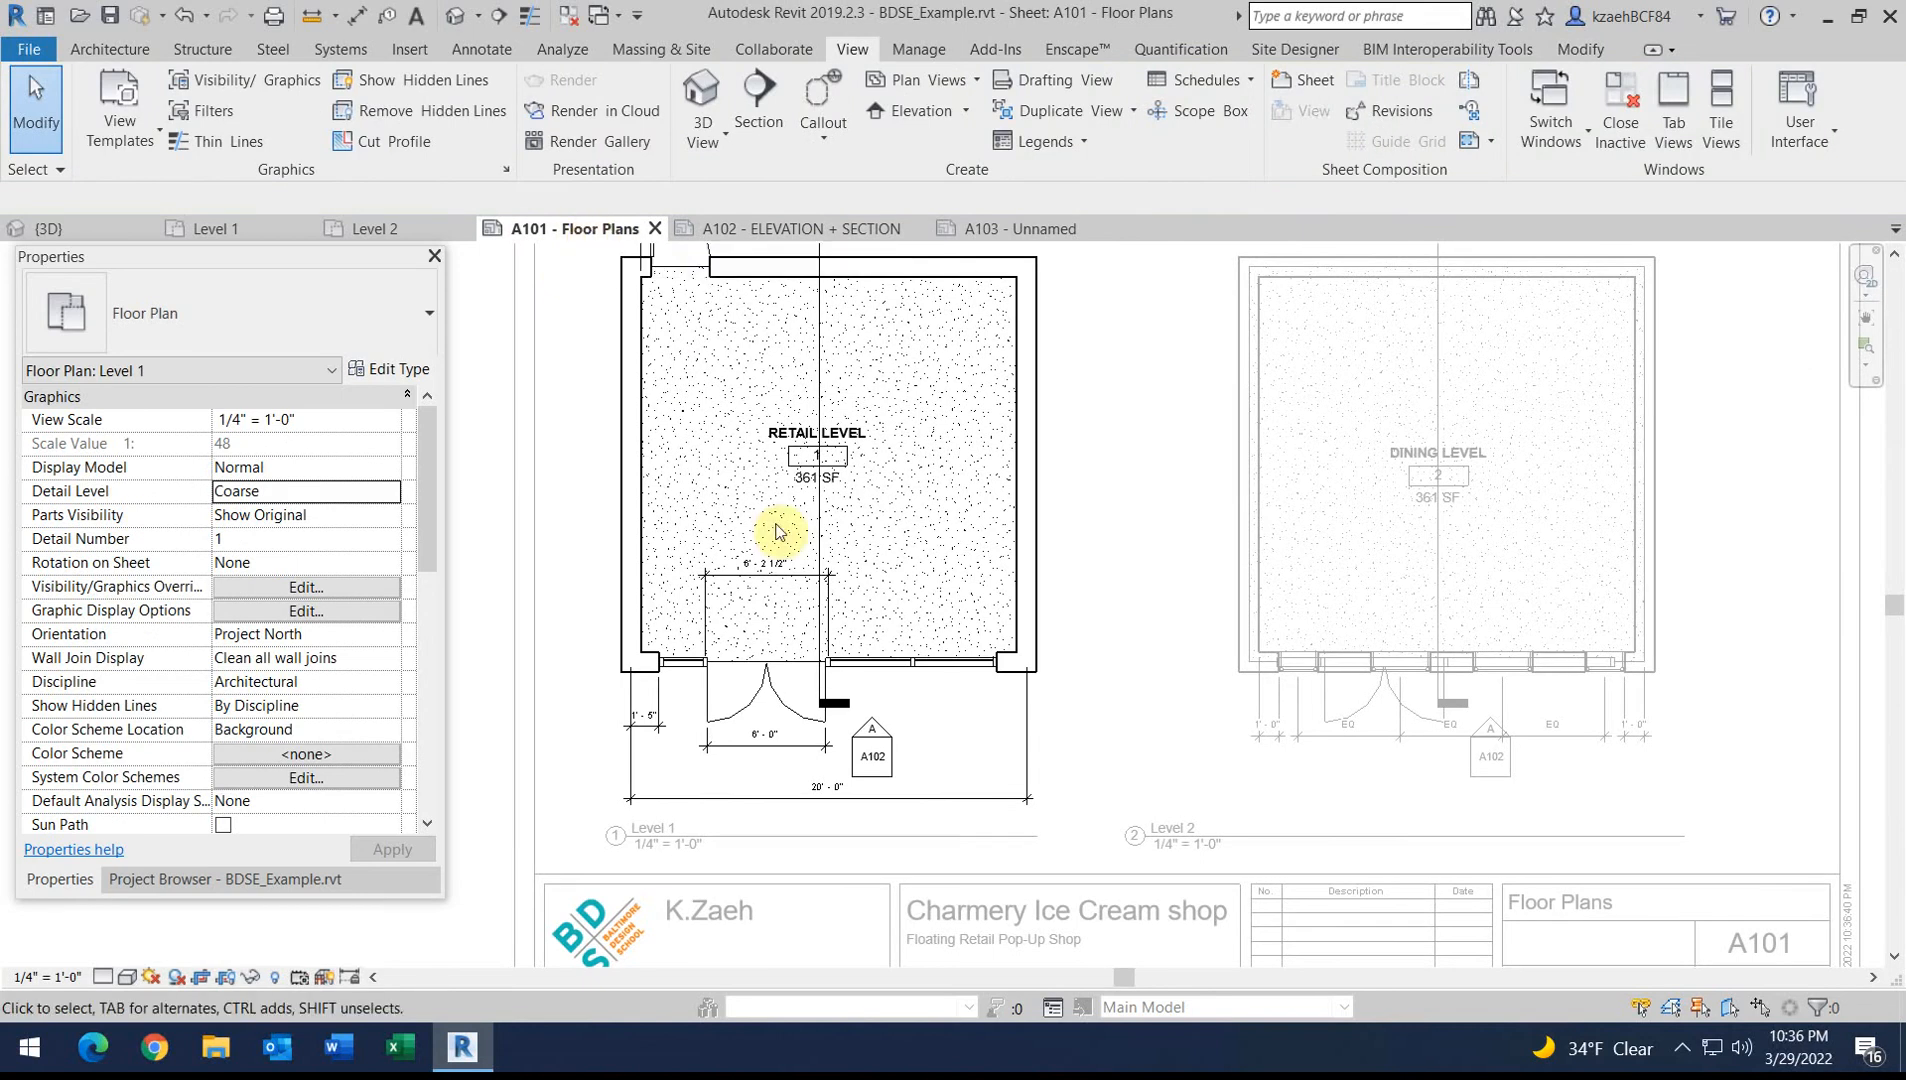
Uncrop the Level 1 plan and place a second camera farther out beyond the sheet's lower-left corner, aimed past the building's upper right
{"action": "scroll", "coordinate": [687, 633], "scroll_direction": "down", "scroll_amount": 3}
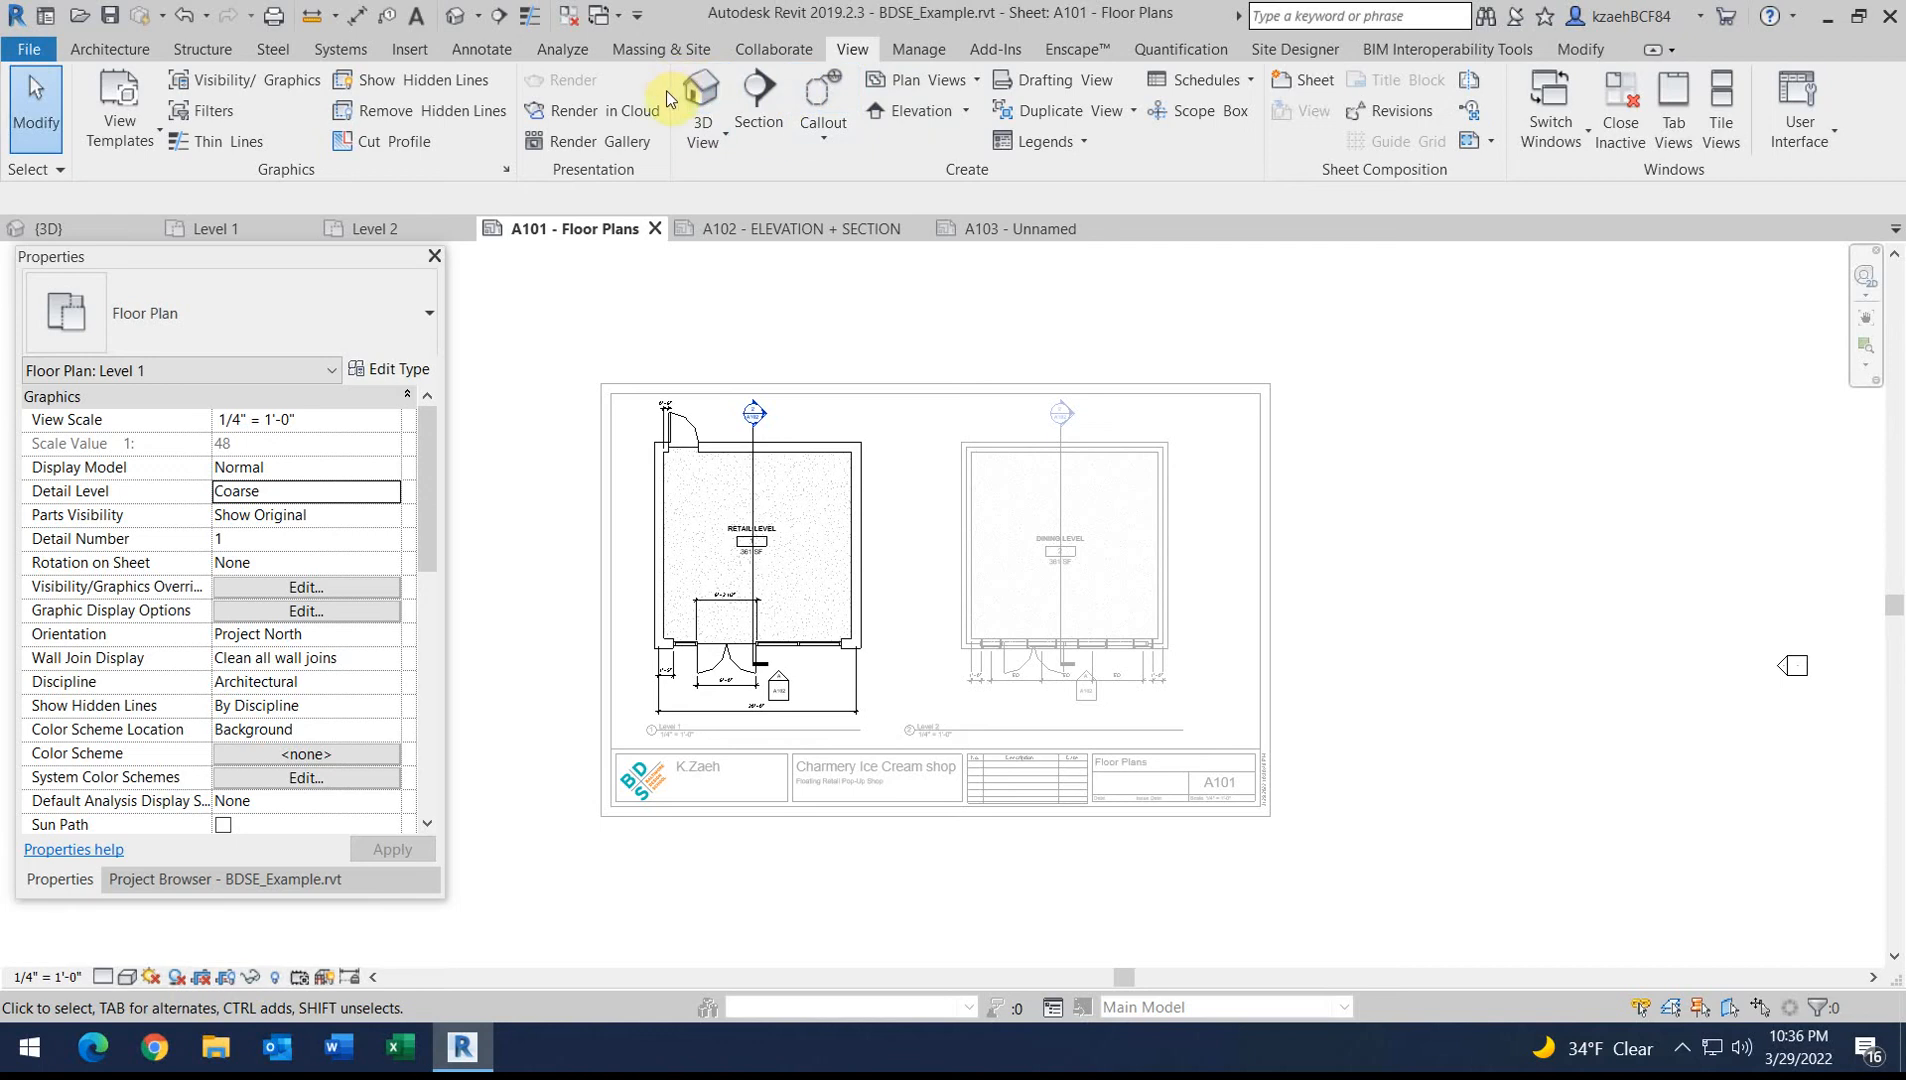
{"action": "left_click", "coordinate": [728, 143]}
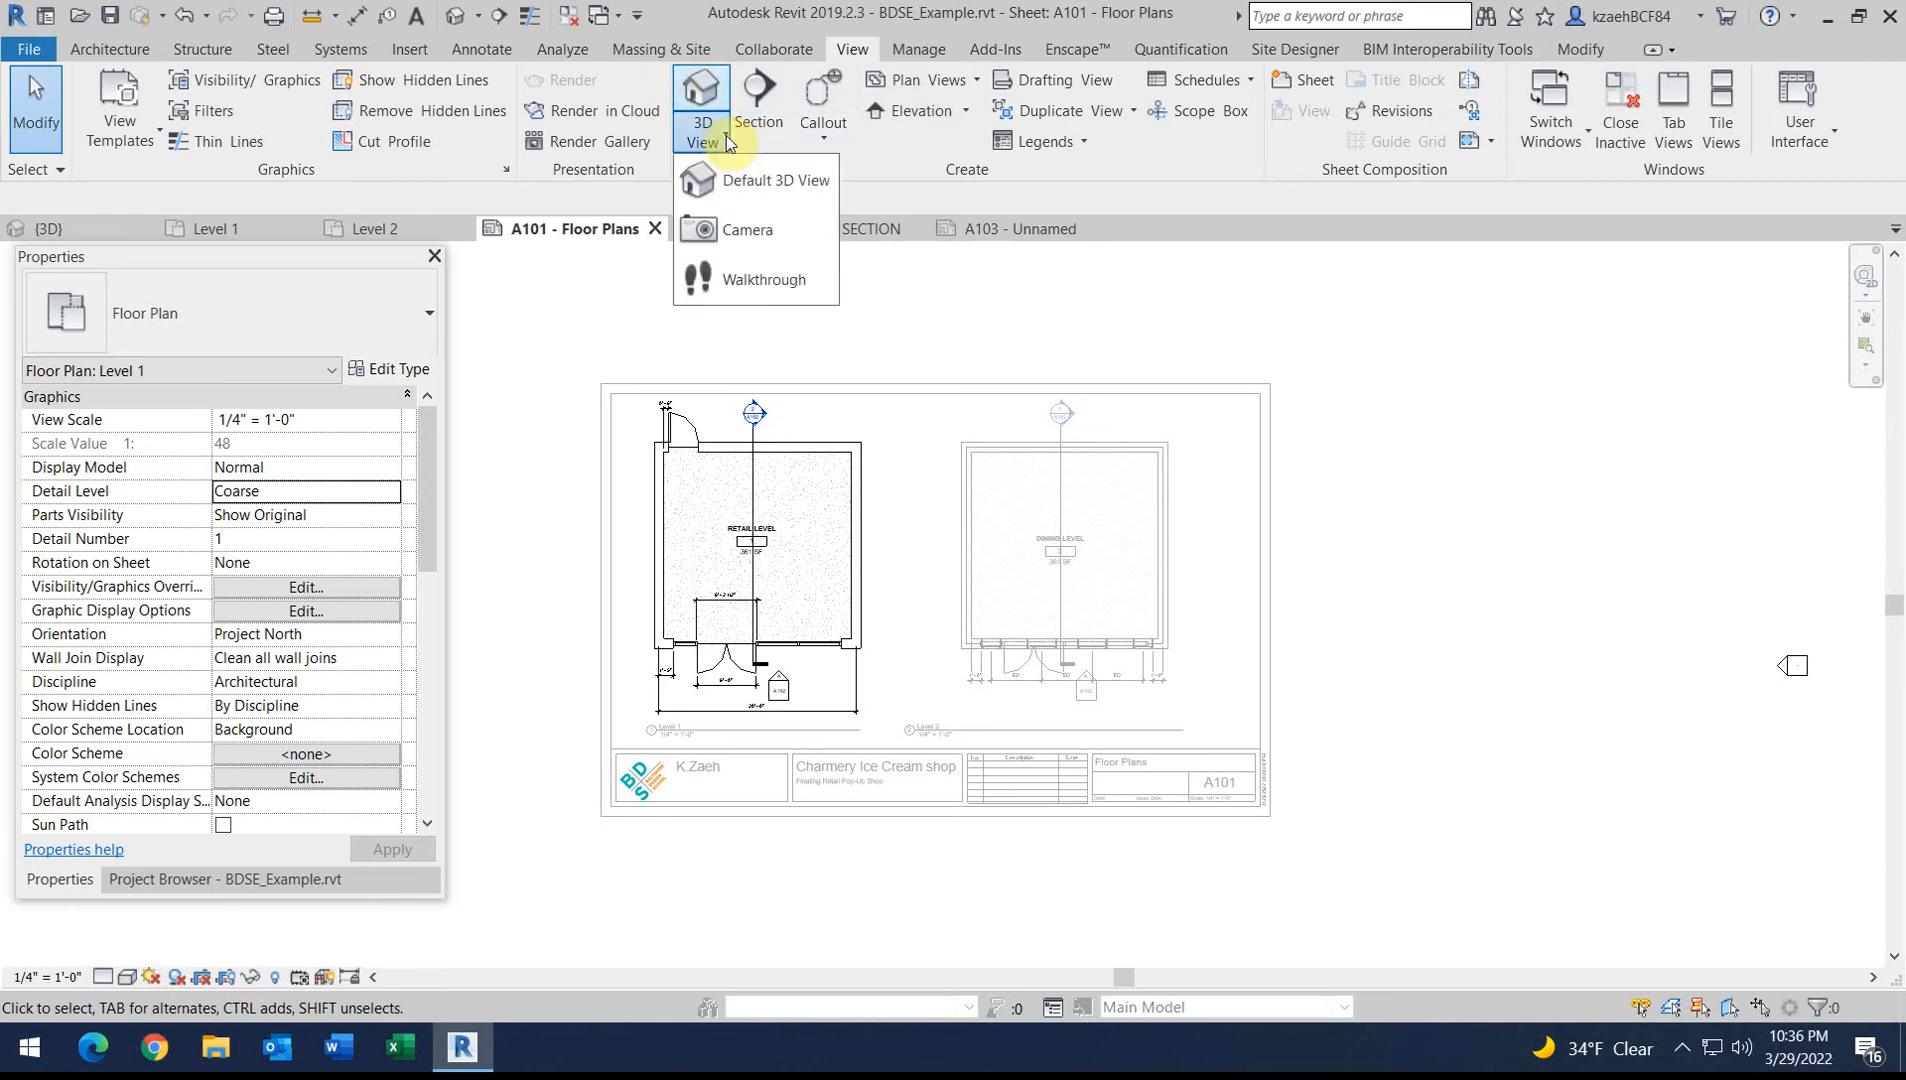
{"action": "left_click", "coordinate": [713, 240]}
{"action": "scroll", "coordinate": [688, 690], "scroll_direction": "down", "scroll_amount": 3}
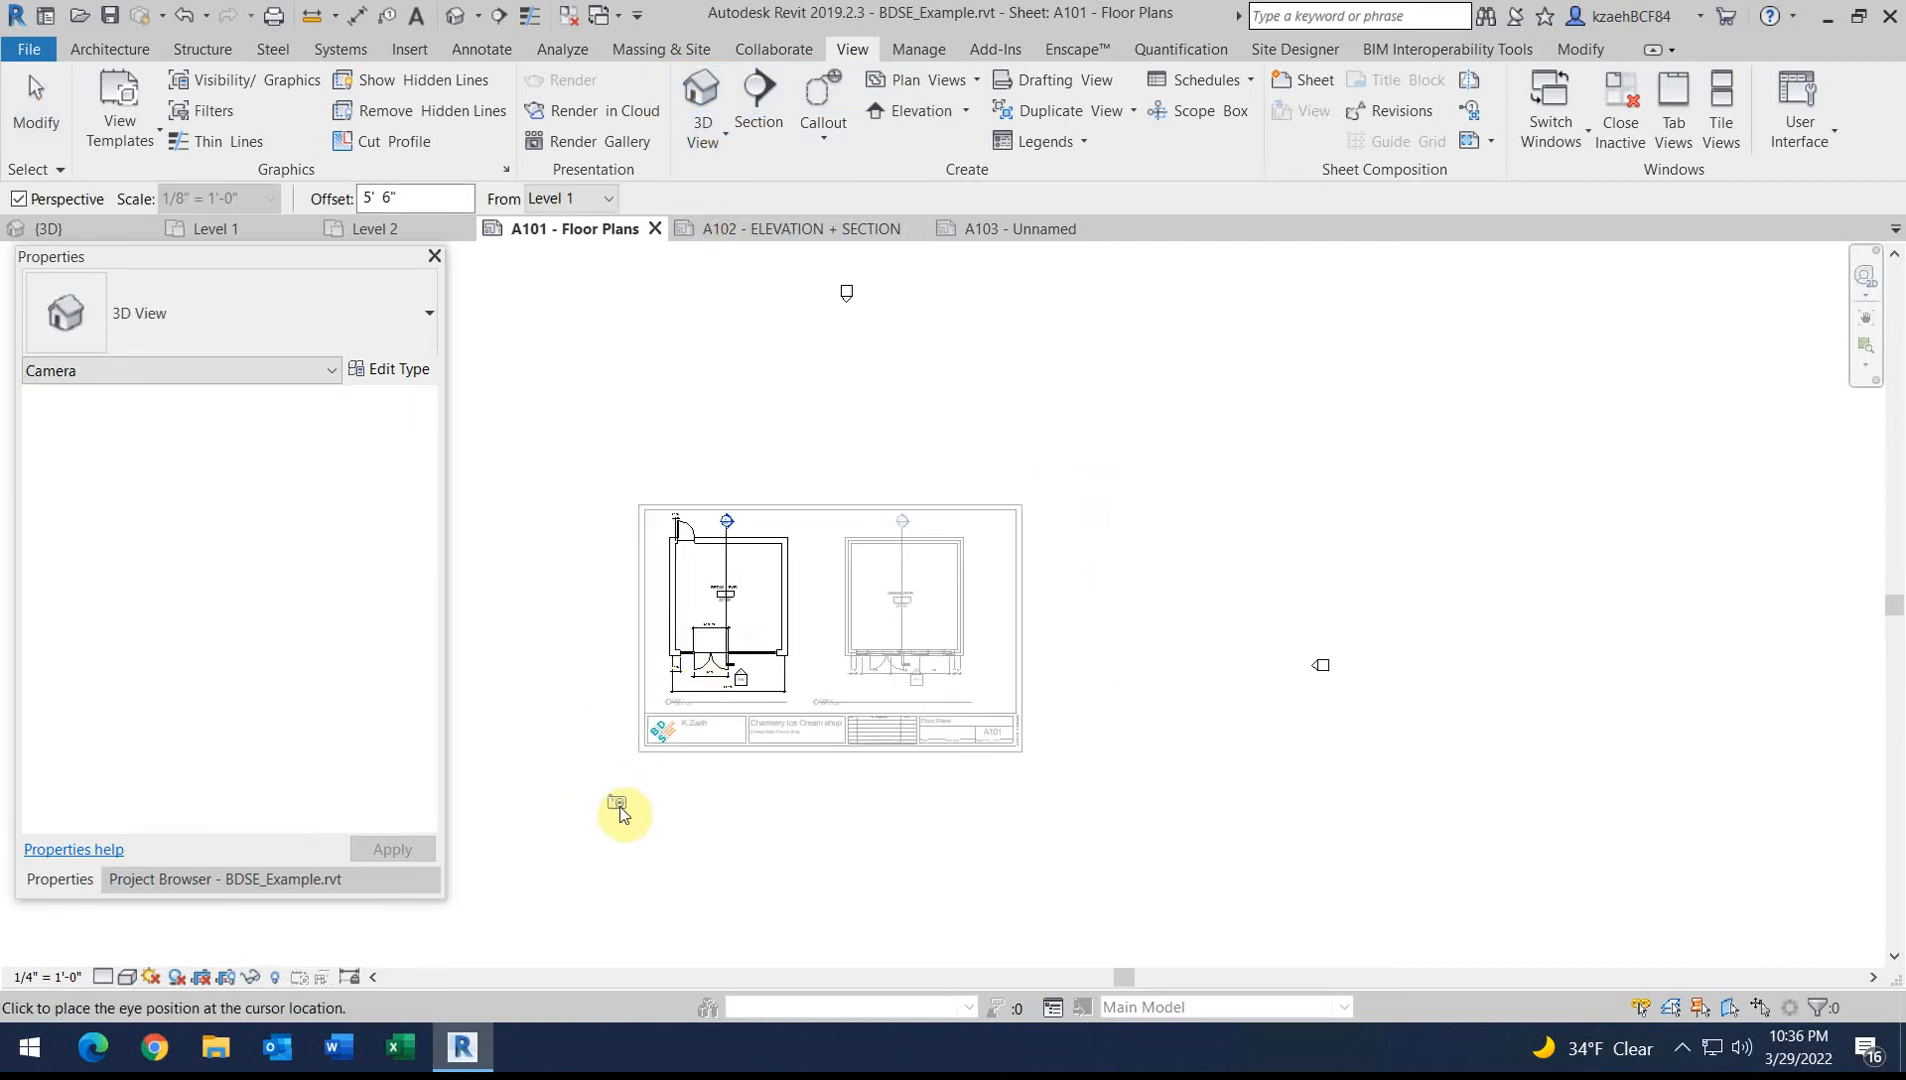
{"action": "left_click", "coordinate": [778, 493]}
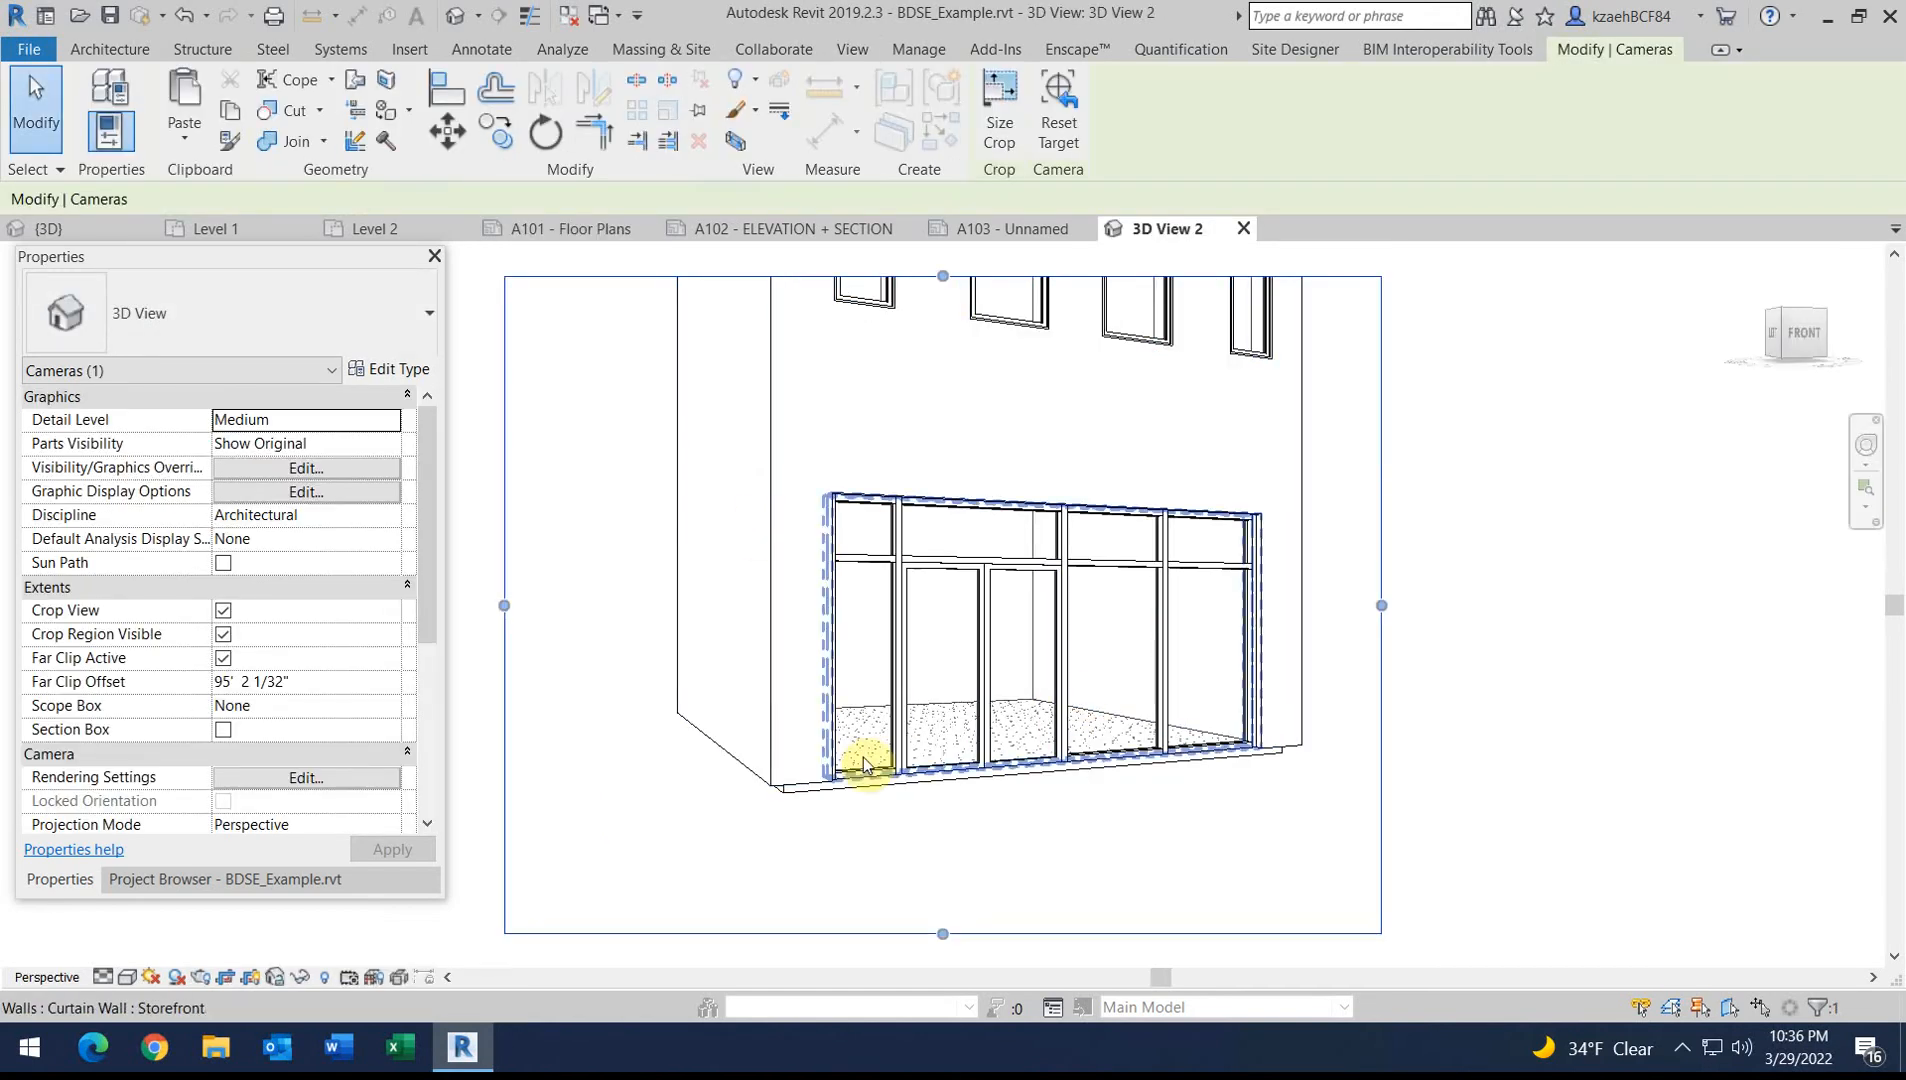
Resize the second camera view's crop region to frame the whole building including its roof, and deselect it
{"action": "scroll", "coordinate": [872, 757], "scroll_direction": "down", "scroll_amount": 3}
{"action": "left_click_drag", "start_coordinate": [908, 481], "coordinate": [966, 432]}
{"action": "middle_click_drag", "start_coordinate": [972, 464], "coordinate": [969, 621]}
{"action": "left_click_drag", "start_coordinate": [905, 587], "coordinate": [905, 361]}
{"action": "scroll", "coordinate": [951, 404], "scroll_direction": "down", "scroll_amount": 2}
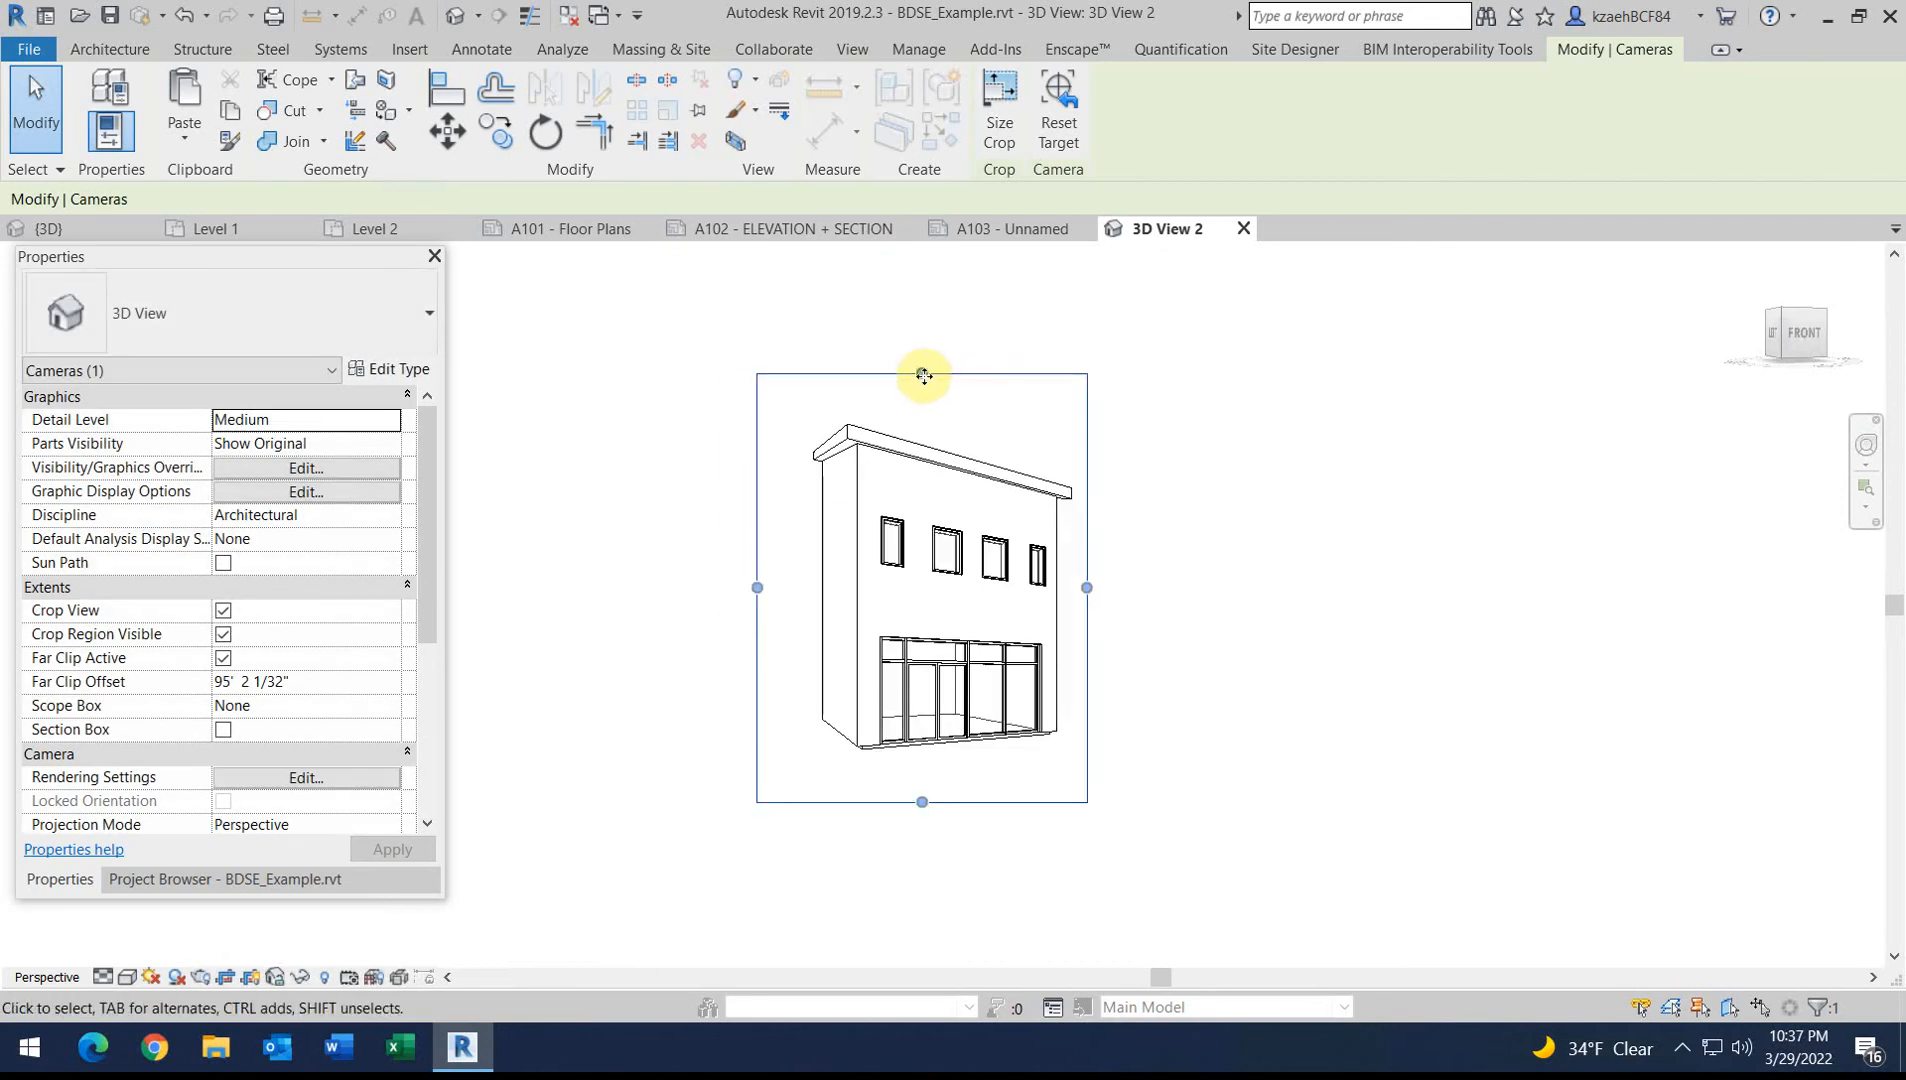
{"action": "left_click_drag", "start_coordinate": [922, 804], "coordinate": [911, 772]}
{"action": "left_click", "coordinate": [1280, 650]}
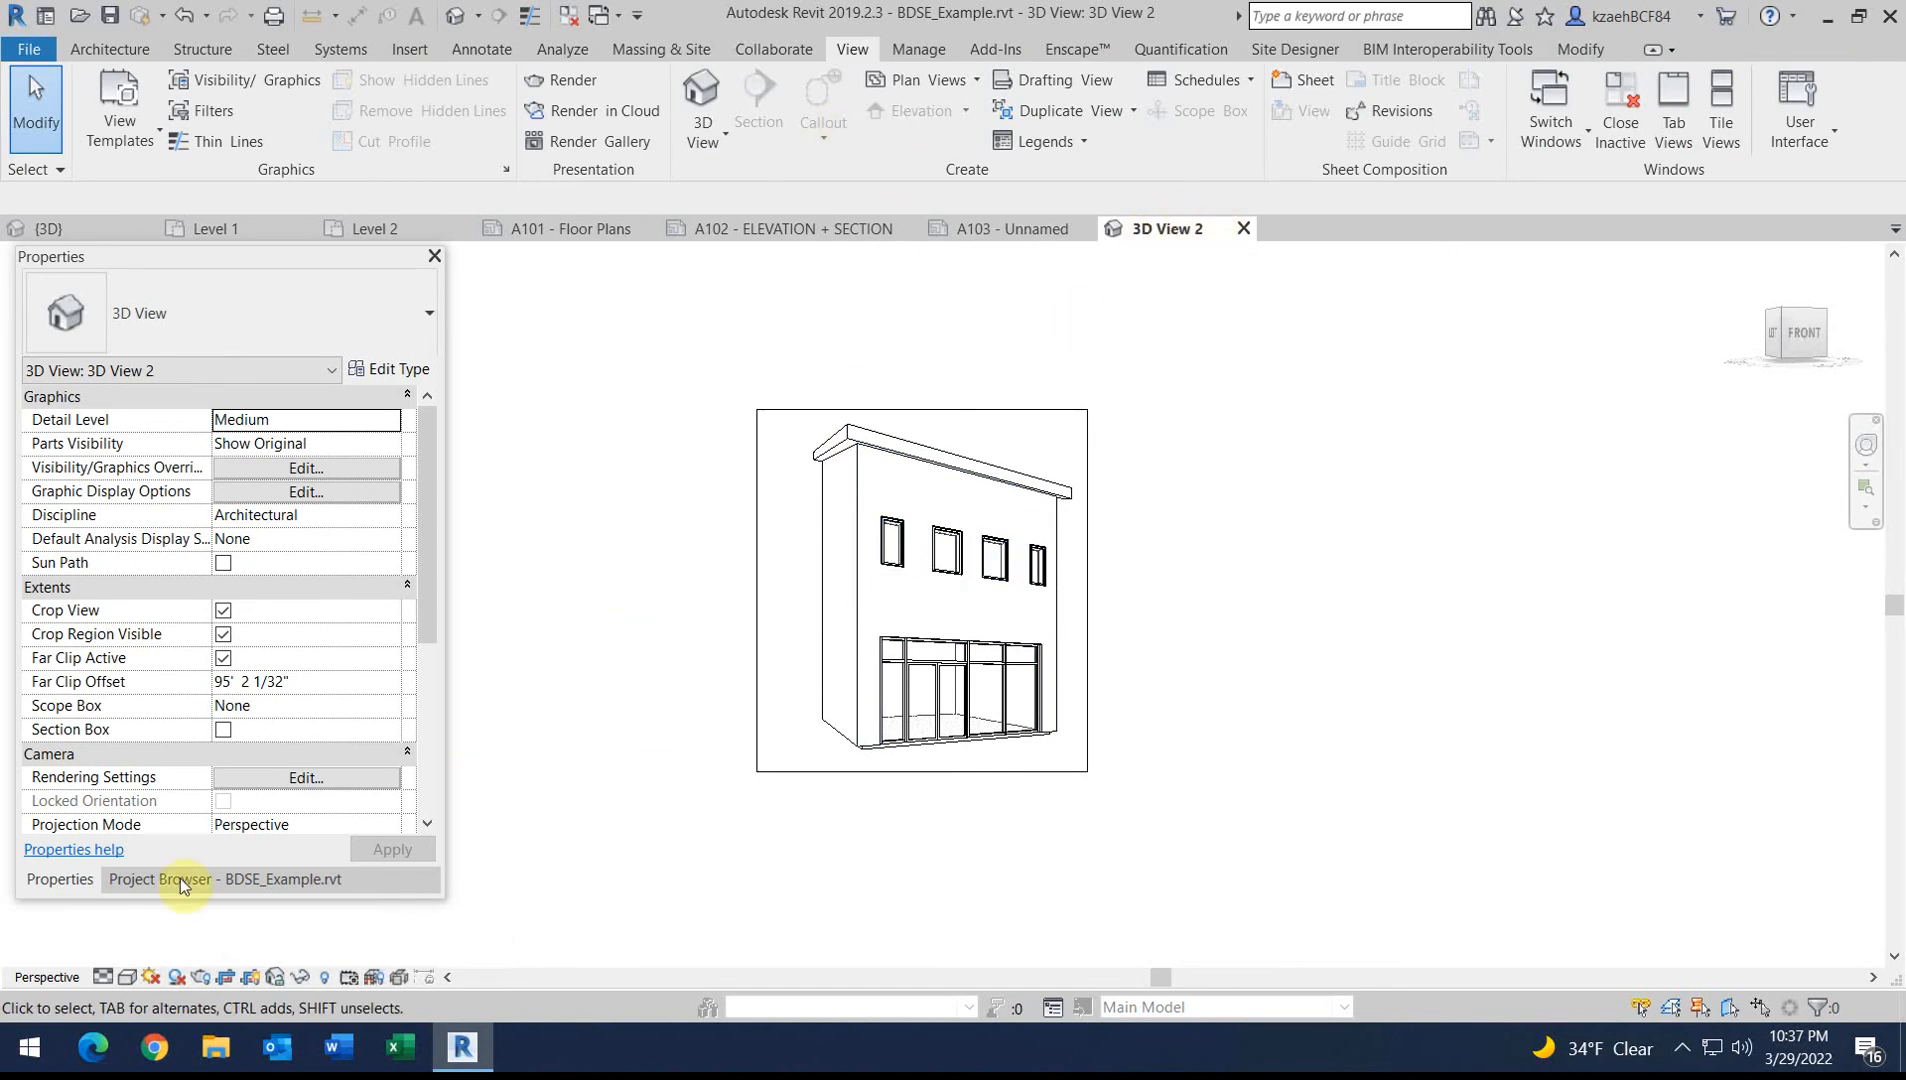
Rename the 3D view as Perspective View and hide its crop region
{"action": "left_click_drag", "start_coordinate": [439, 608], "coordinate": [440, 750]}
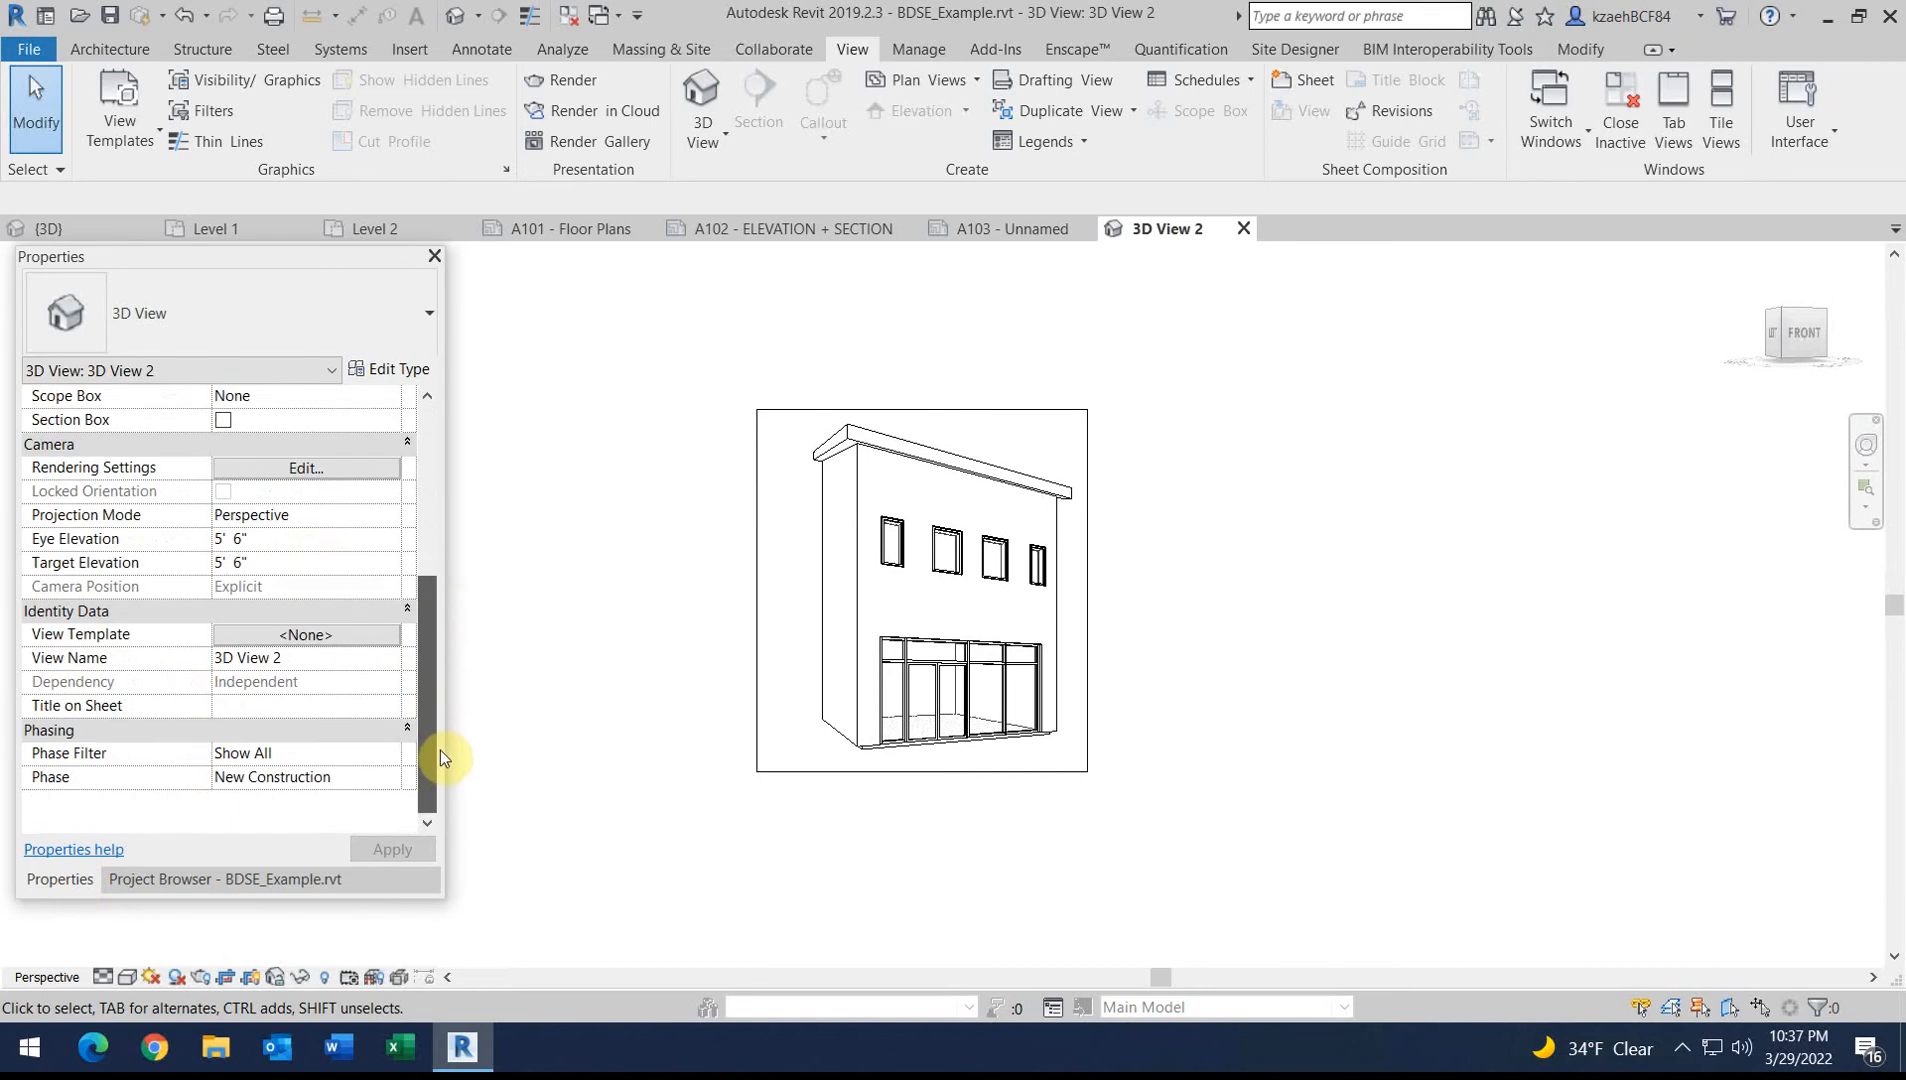
{"action": "left_click", "coordinate": [347, 663]}
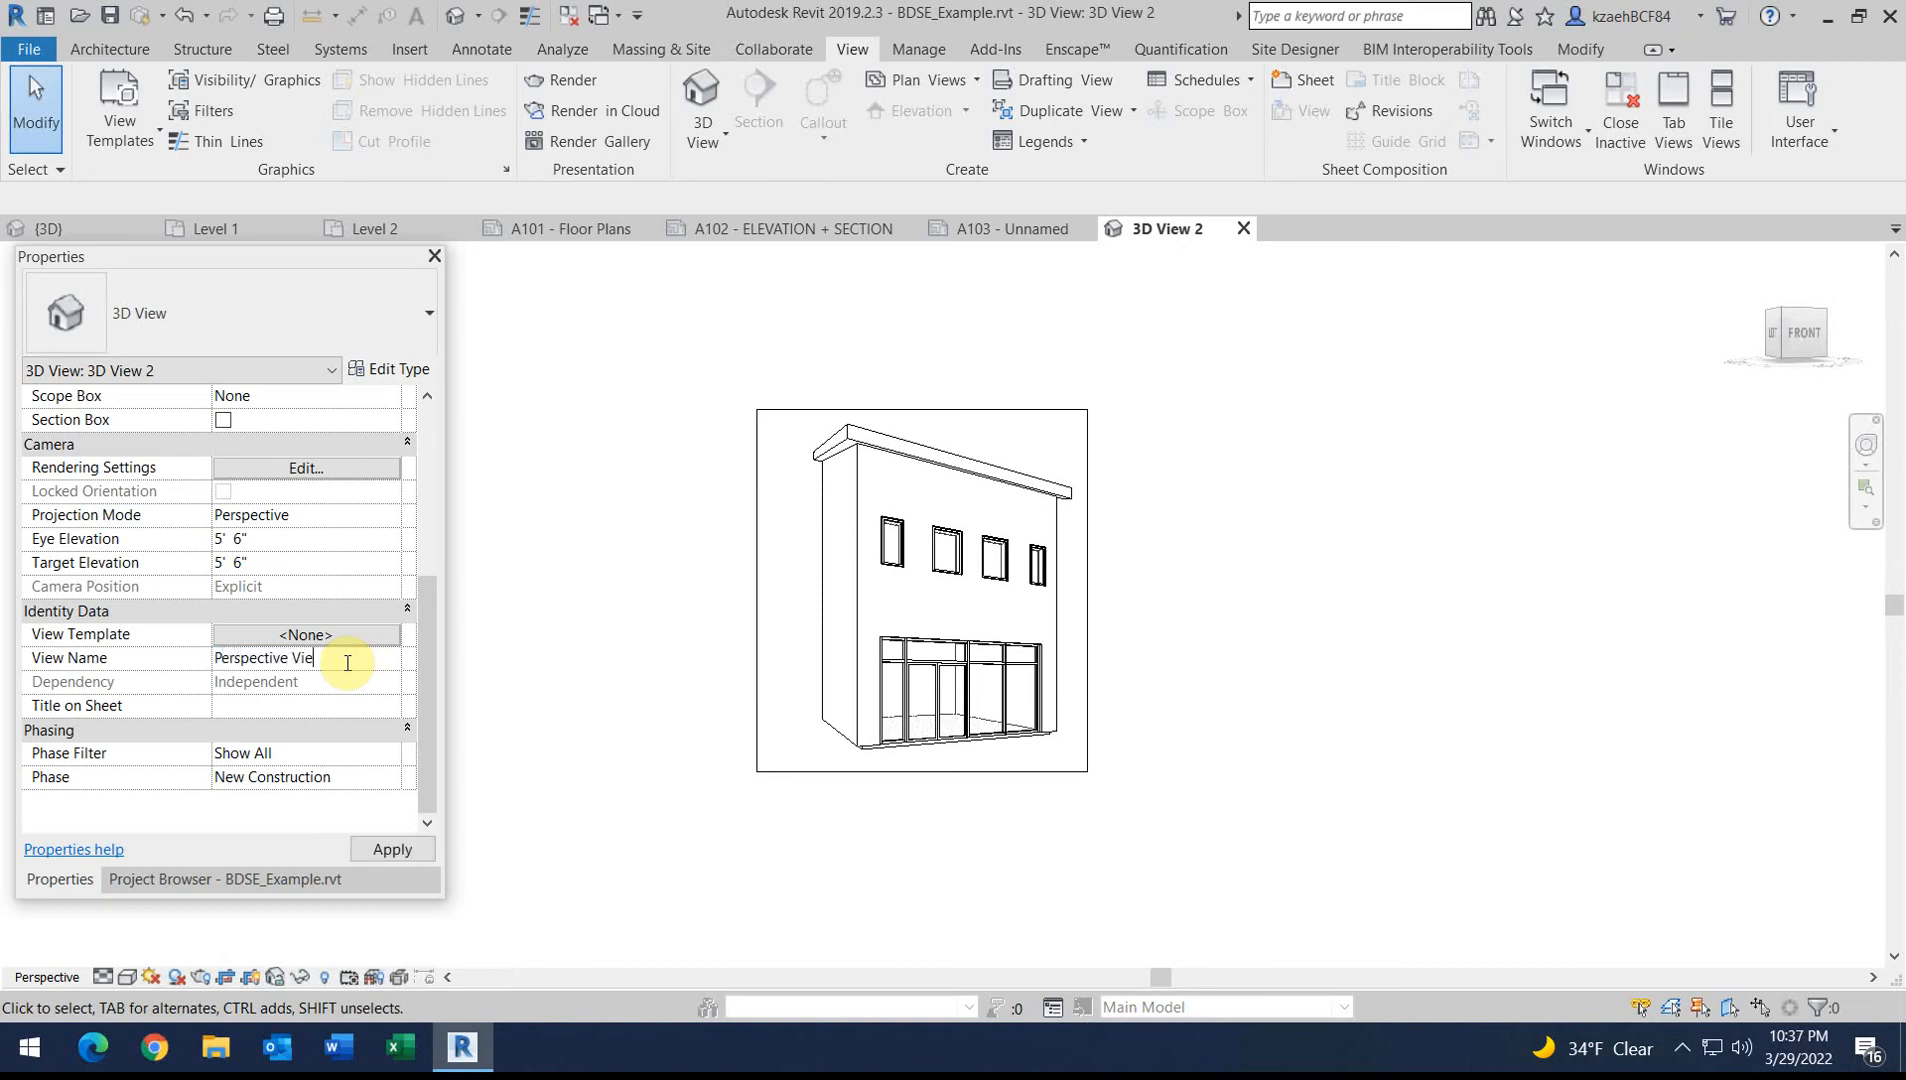
{"action": "key", "text": "Return"}
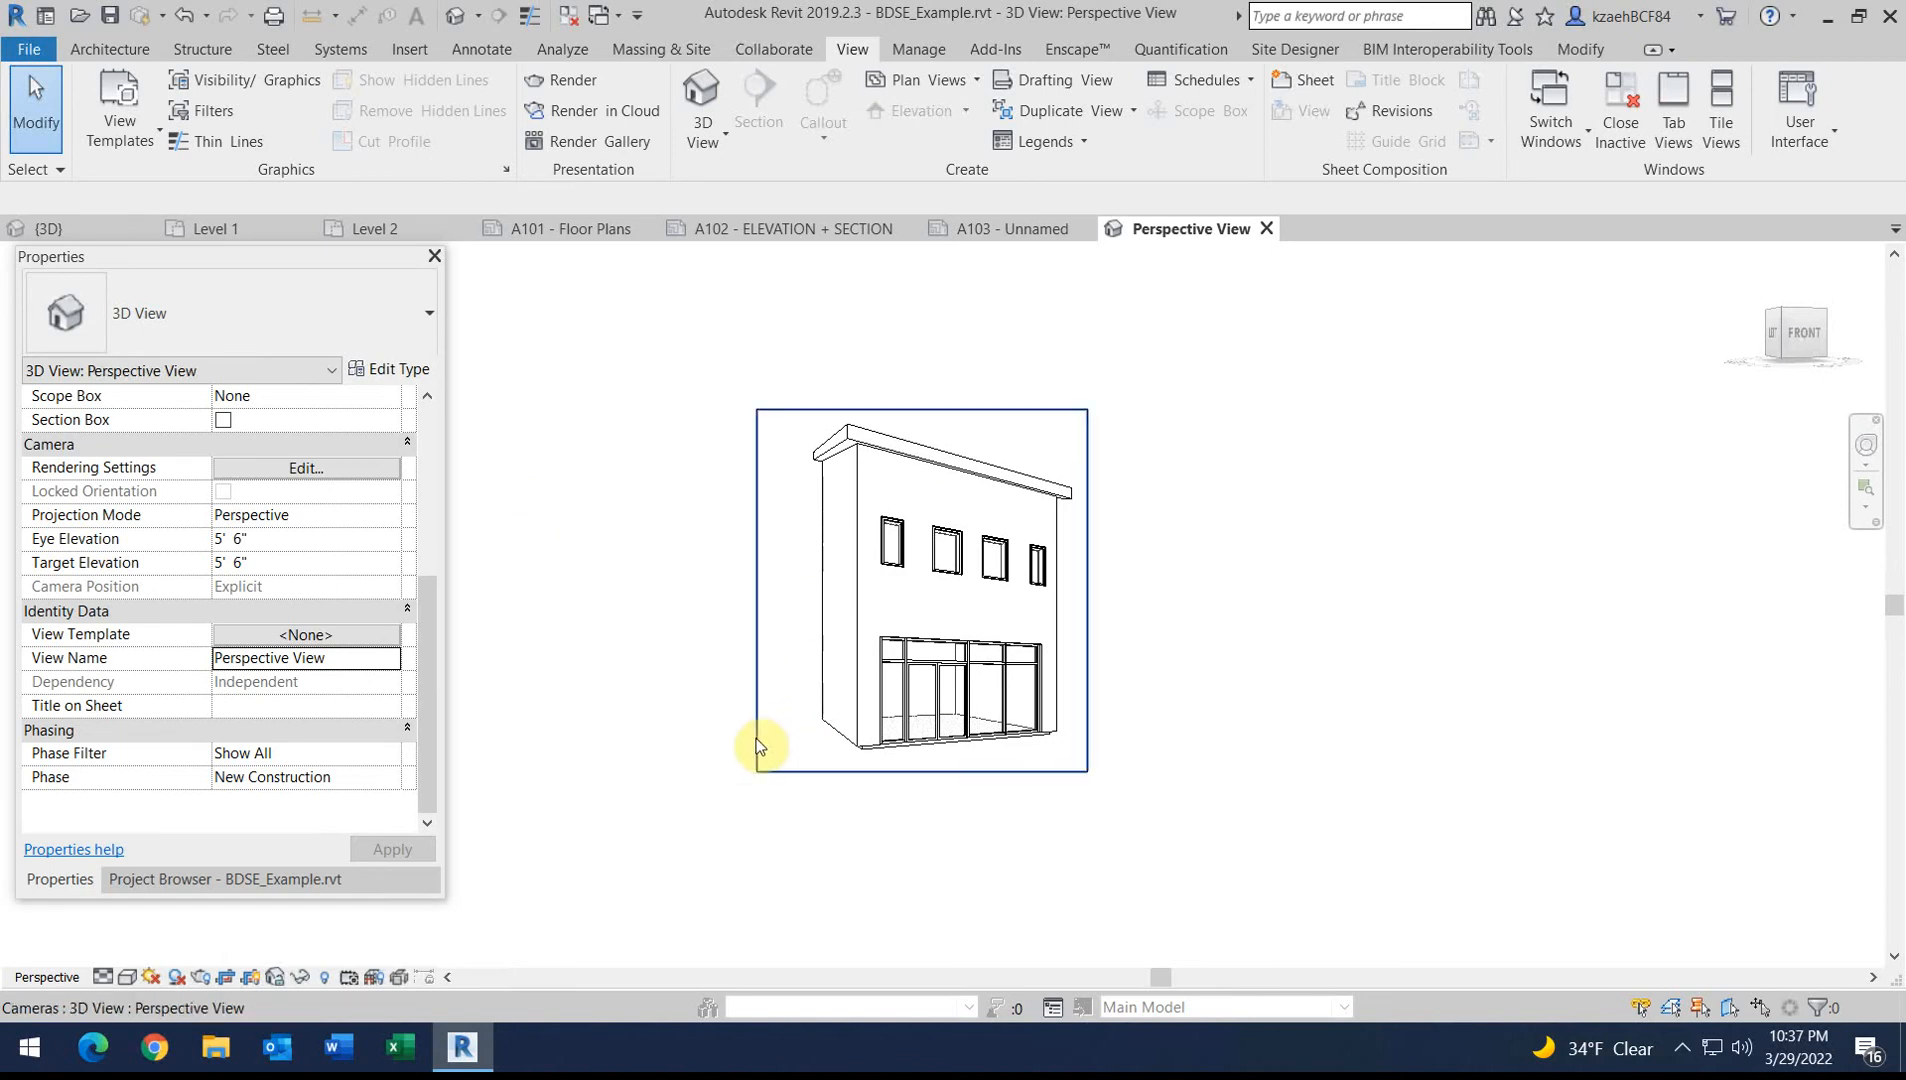
{"action": "left_click", "coordinate": [253, 977]}
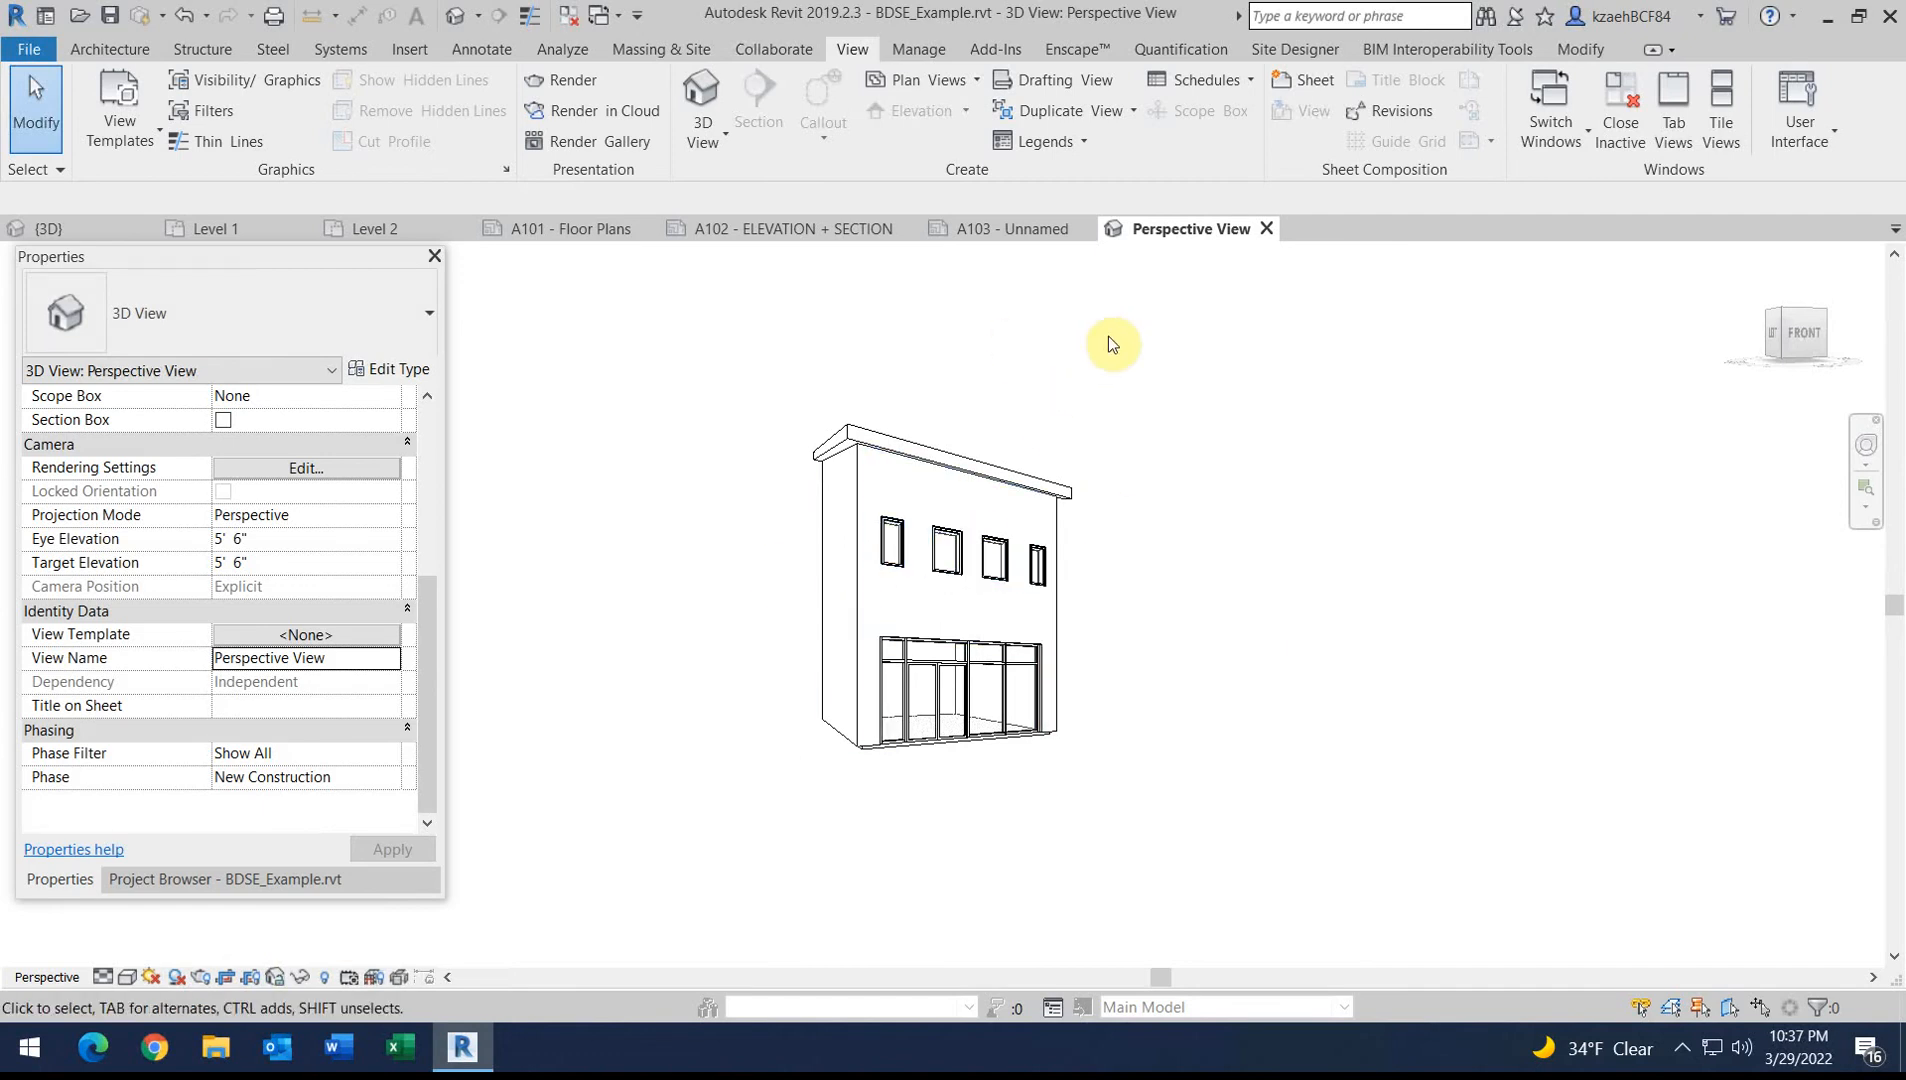
Return to sheet A101, turn Crop View back on for the Level 1 plan and deactivate the view
{"action": "left_click", "coordinate": [1267, 229]}
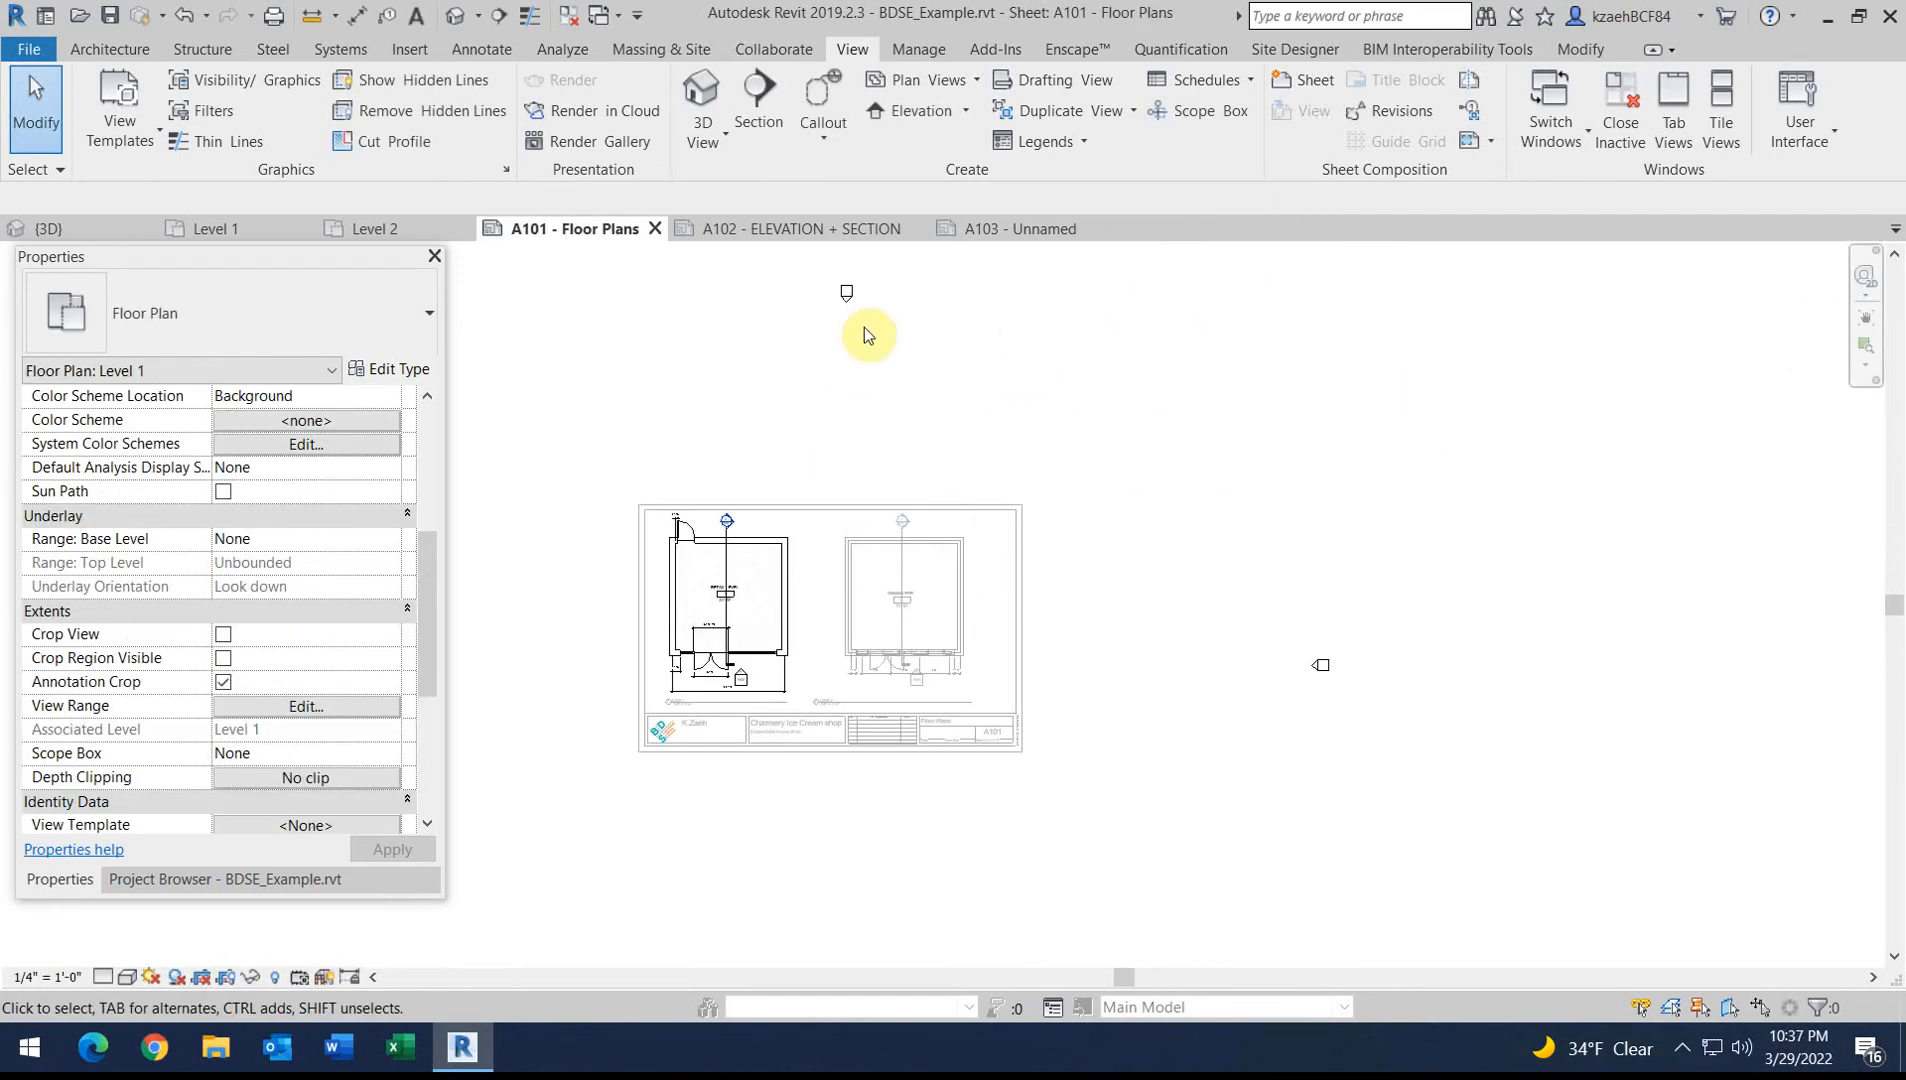
{"action": "right_click", "coordinate": [947, 391]}
{"action": "left_click", "coordinate": [1032, 492]}
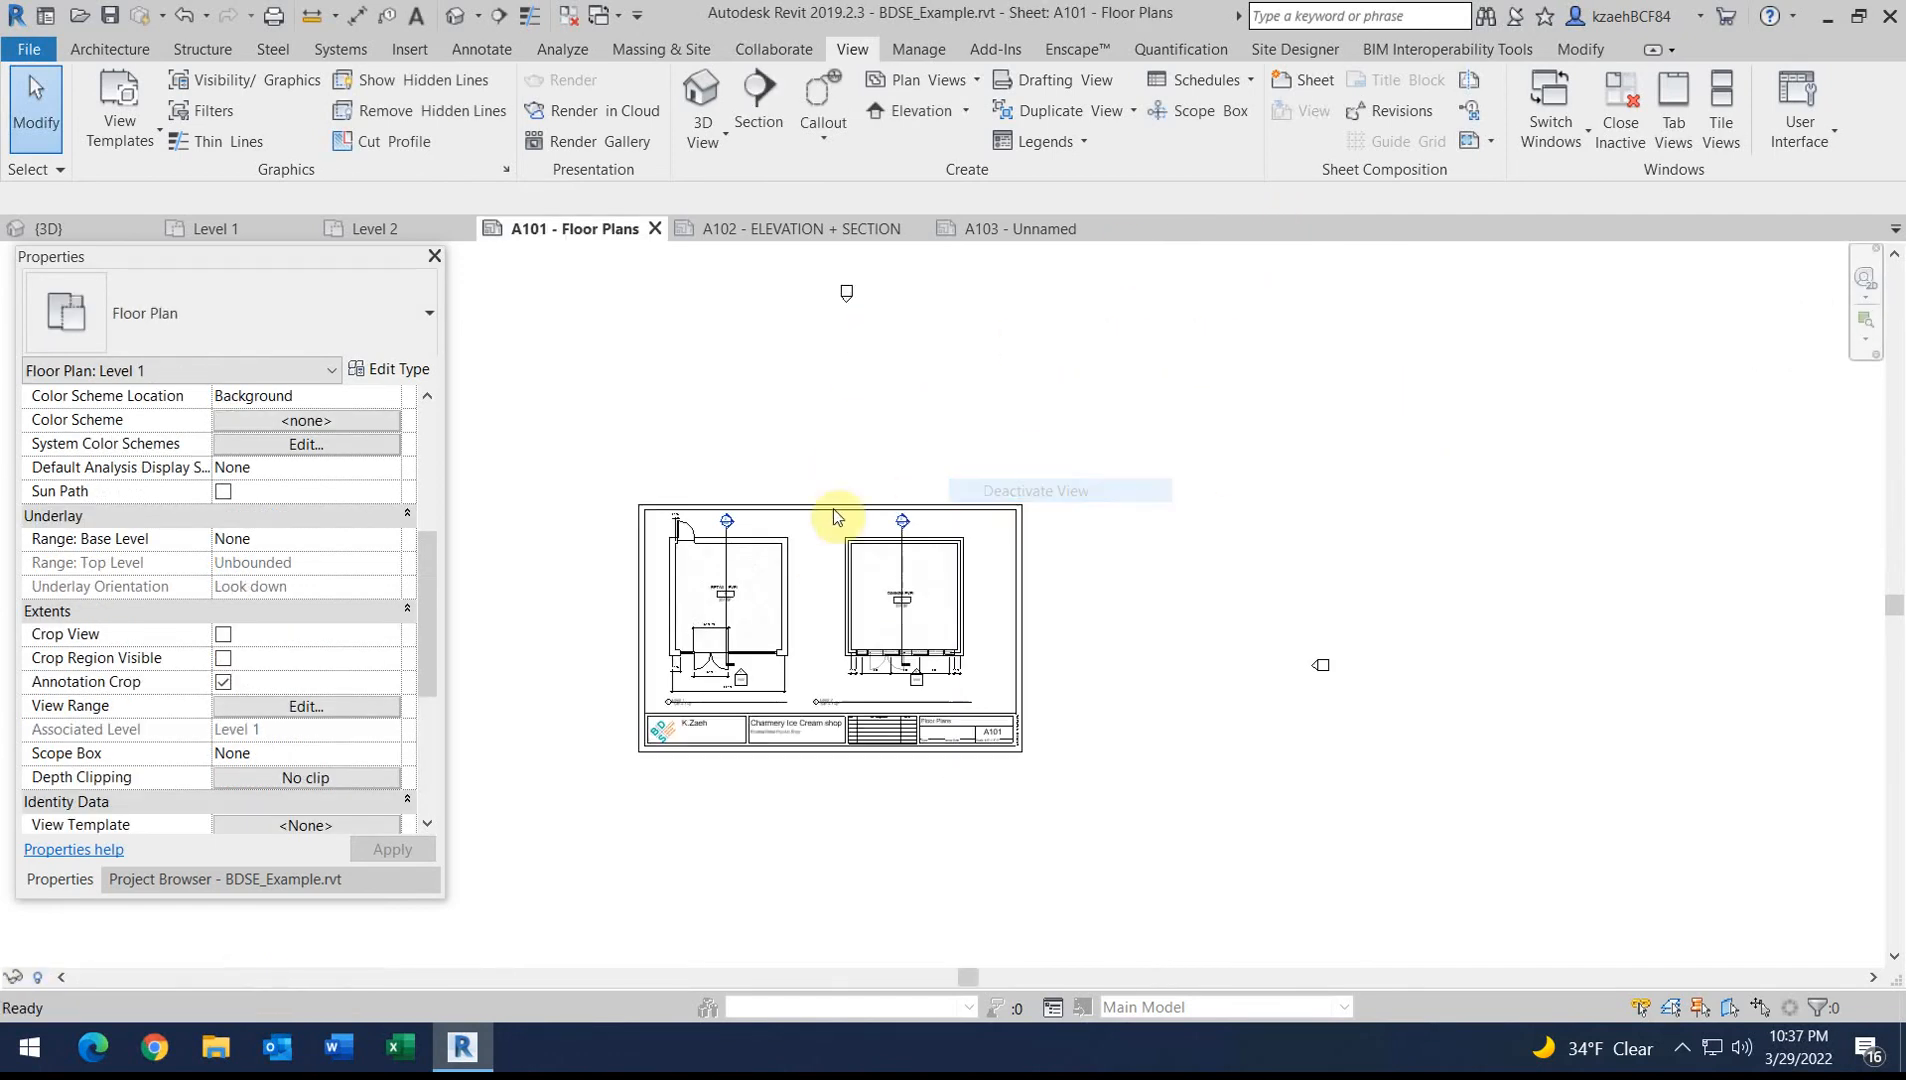
{"action": "double_click", "coordinate": [791, 581]}
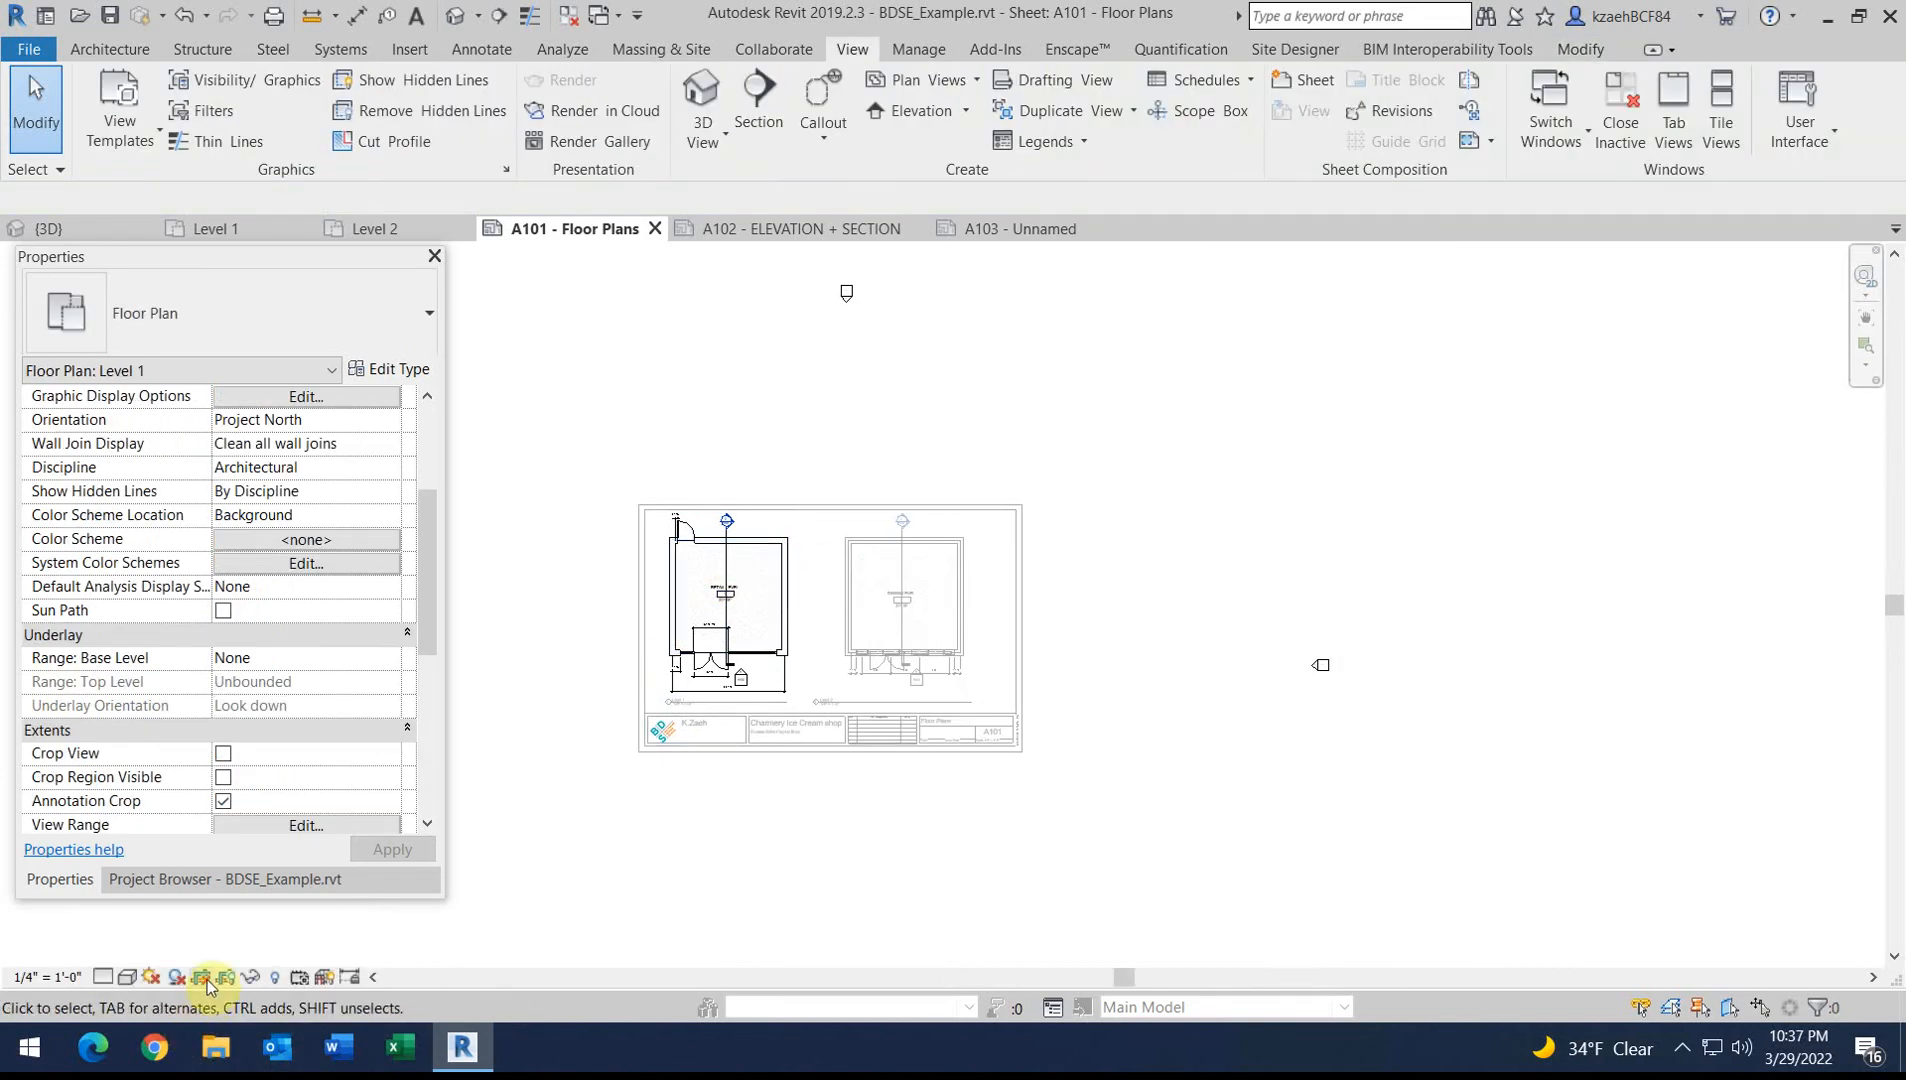
{"action": "left_click", "coordinate": [207, 985]}
{"action": "right_click", "coordinate": [808, 402]}
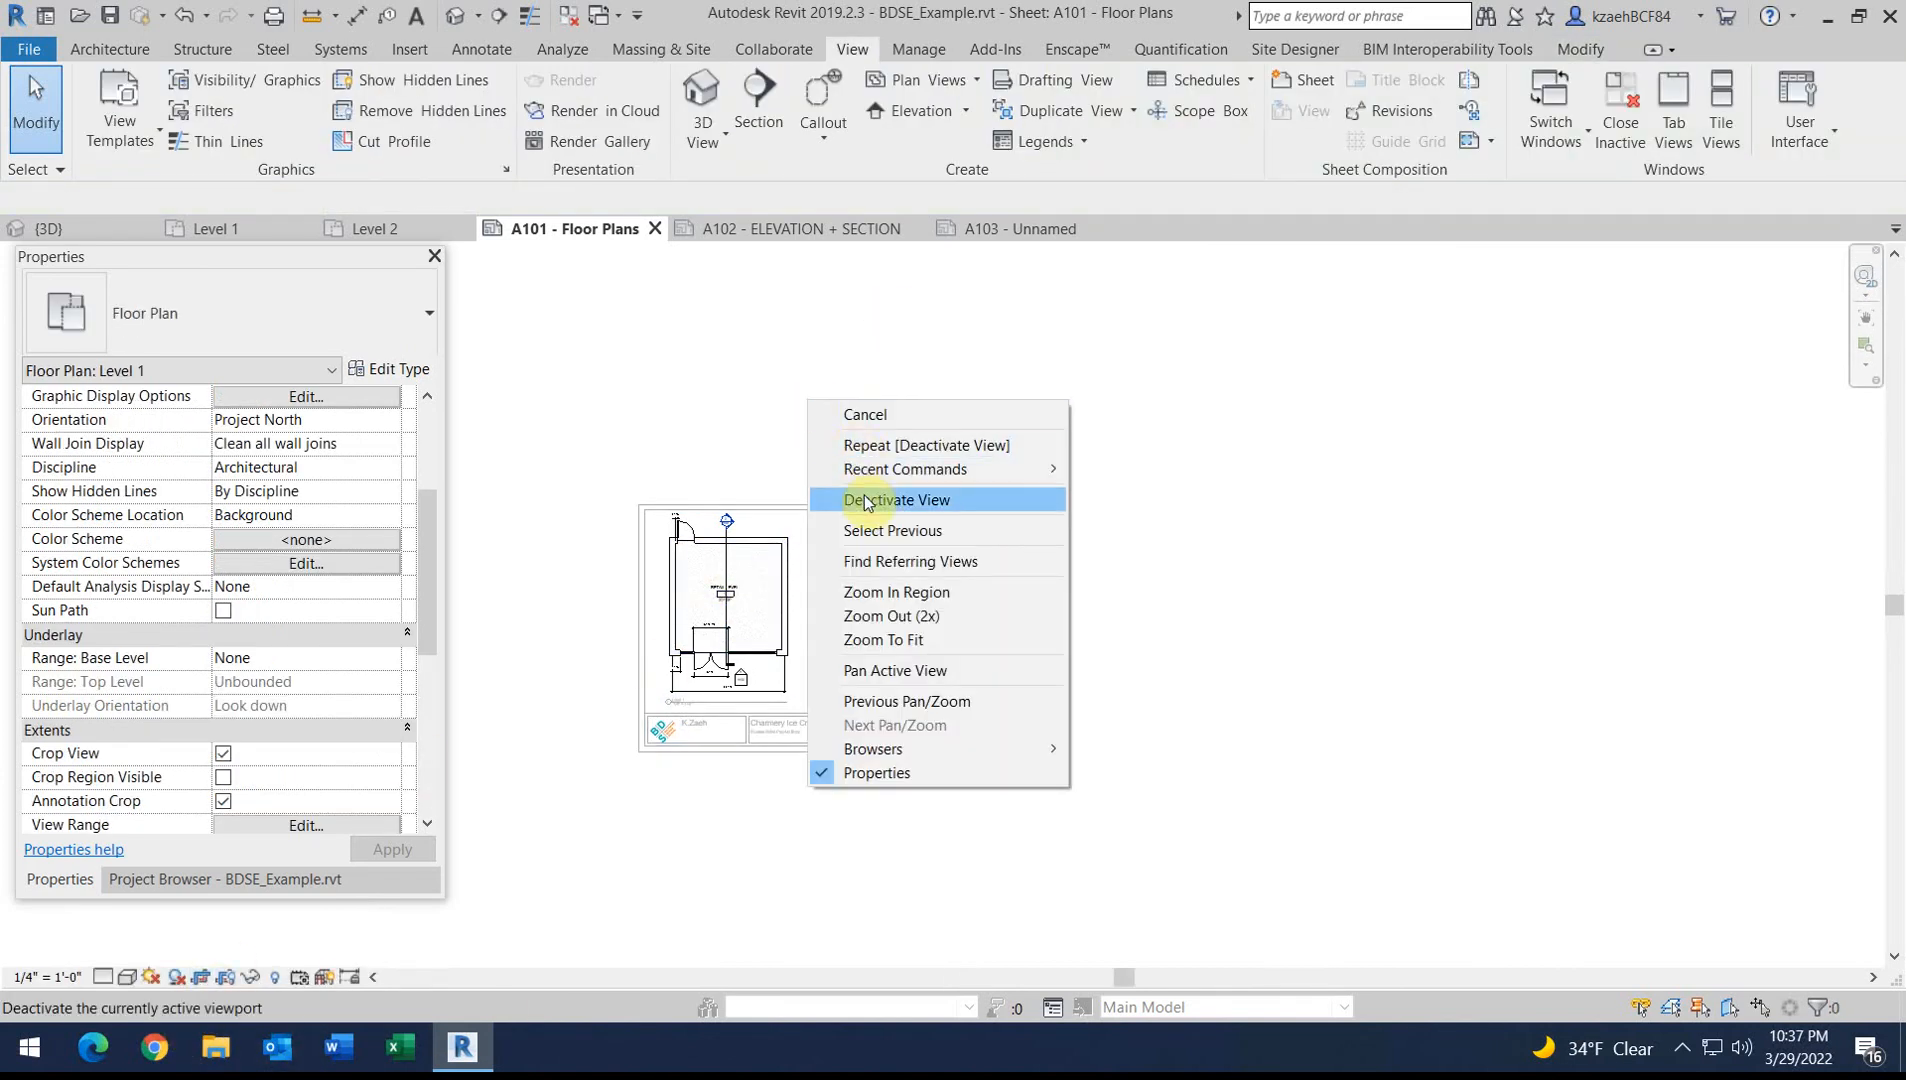
{"action": "left_click", "coordinate": [880, 499]}
Rename sheet A103 as PERSPECTIVE in its title block
{"action": "left_click", "coordinate": [1001, 226]}
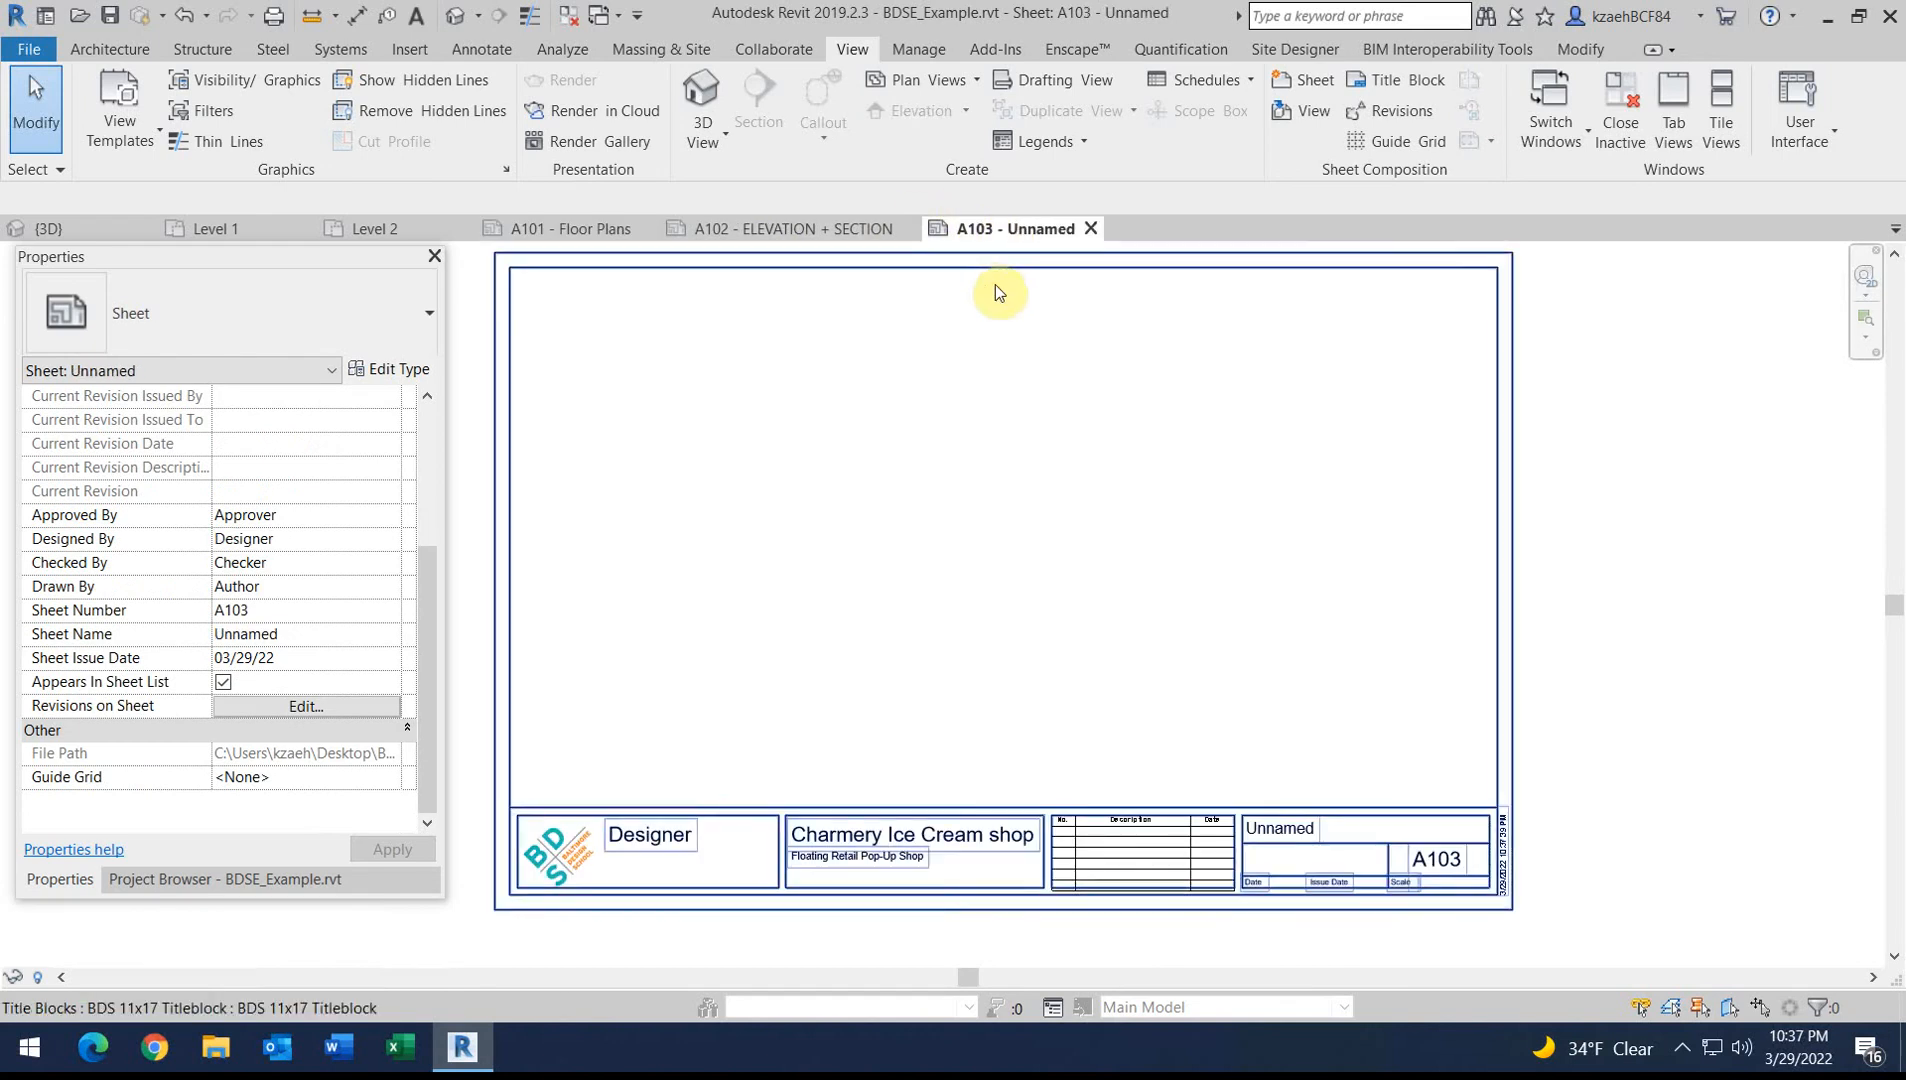
{"action": "left_click", "coordinate": [1300, 830]}
{"action": "left_click", "coordinate": [1300, 832]}
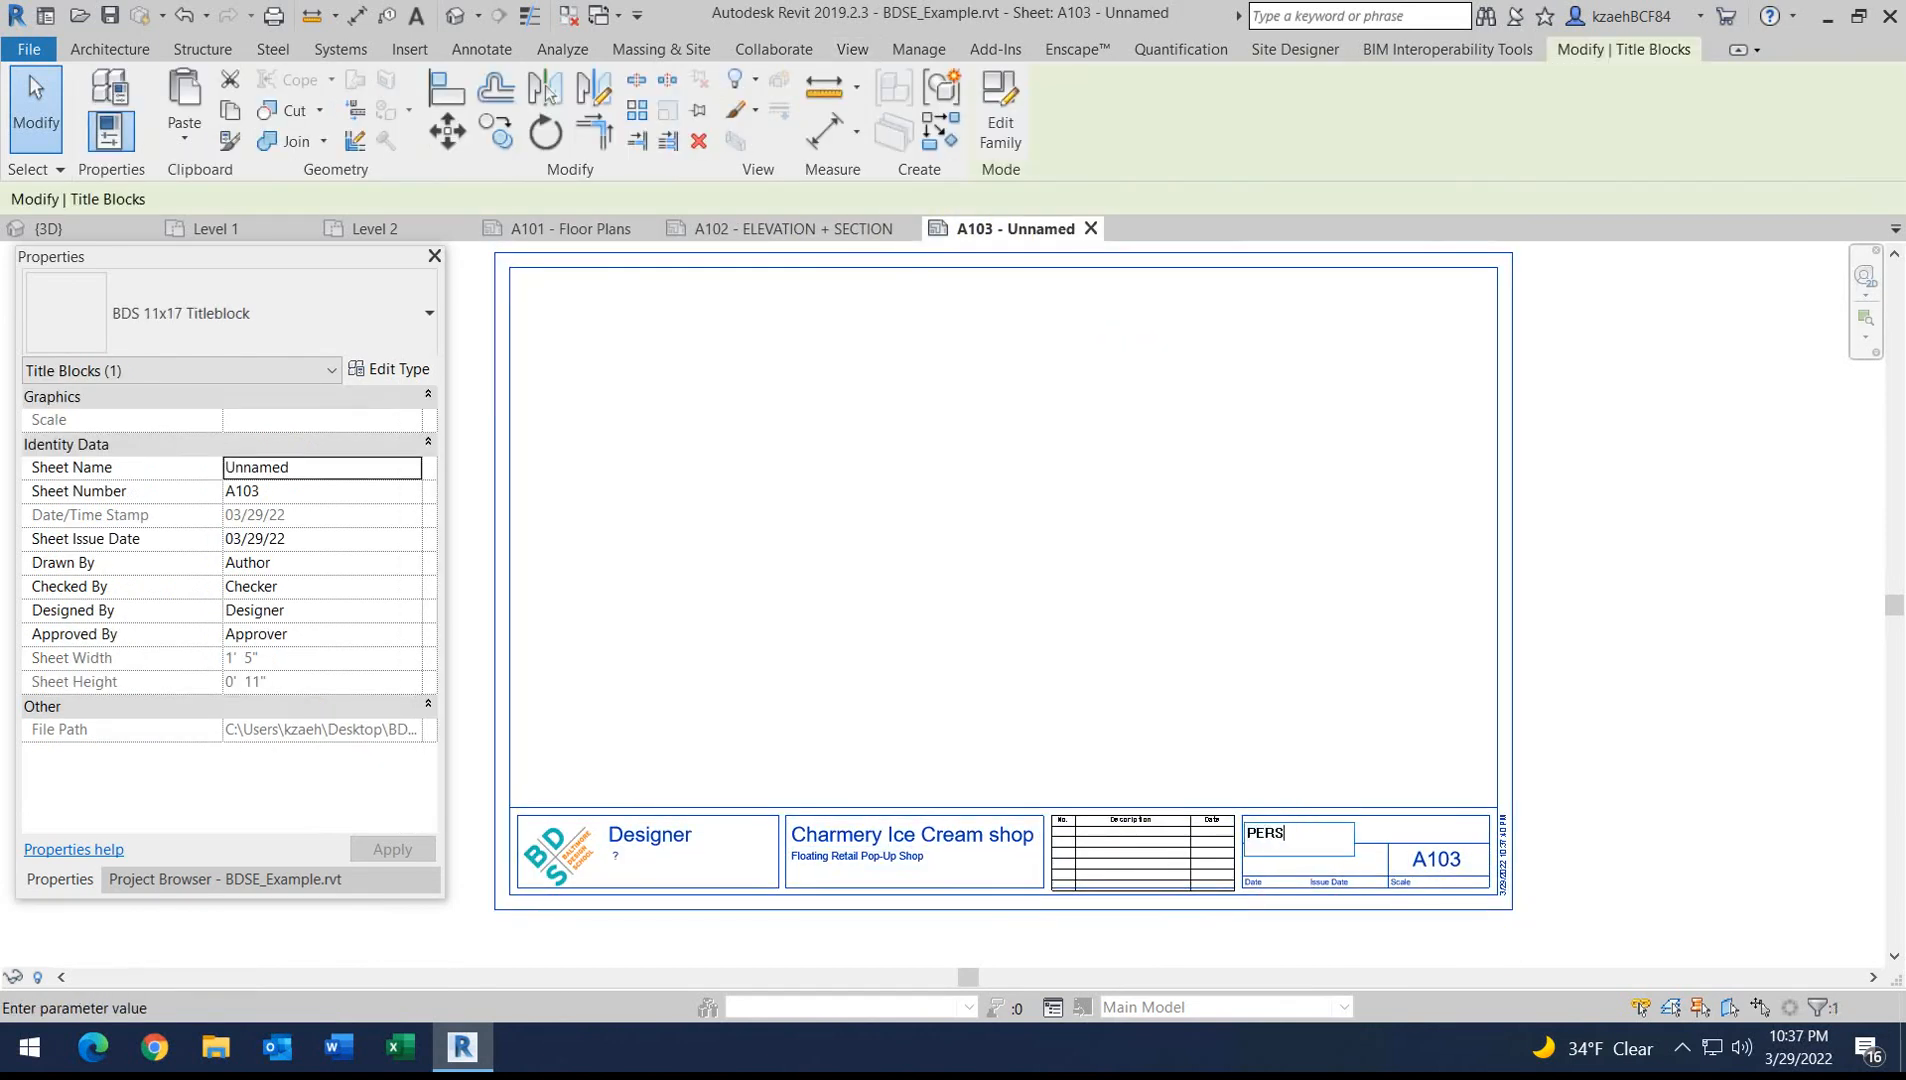
{"action": "type", "text": "PERSPECTIVE"}
{"action": "left_click", "coordinate": [924, 491]}
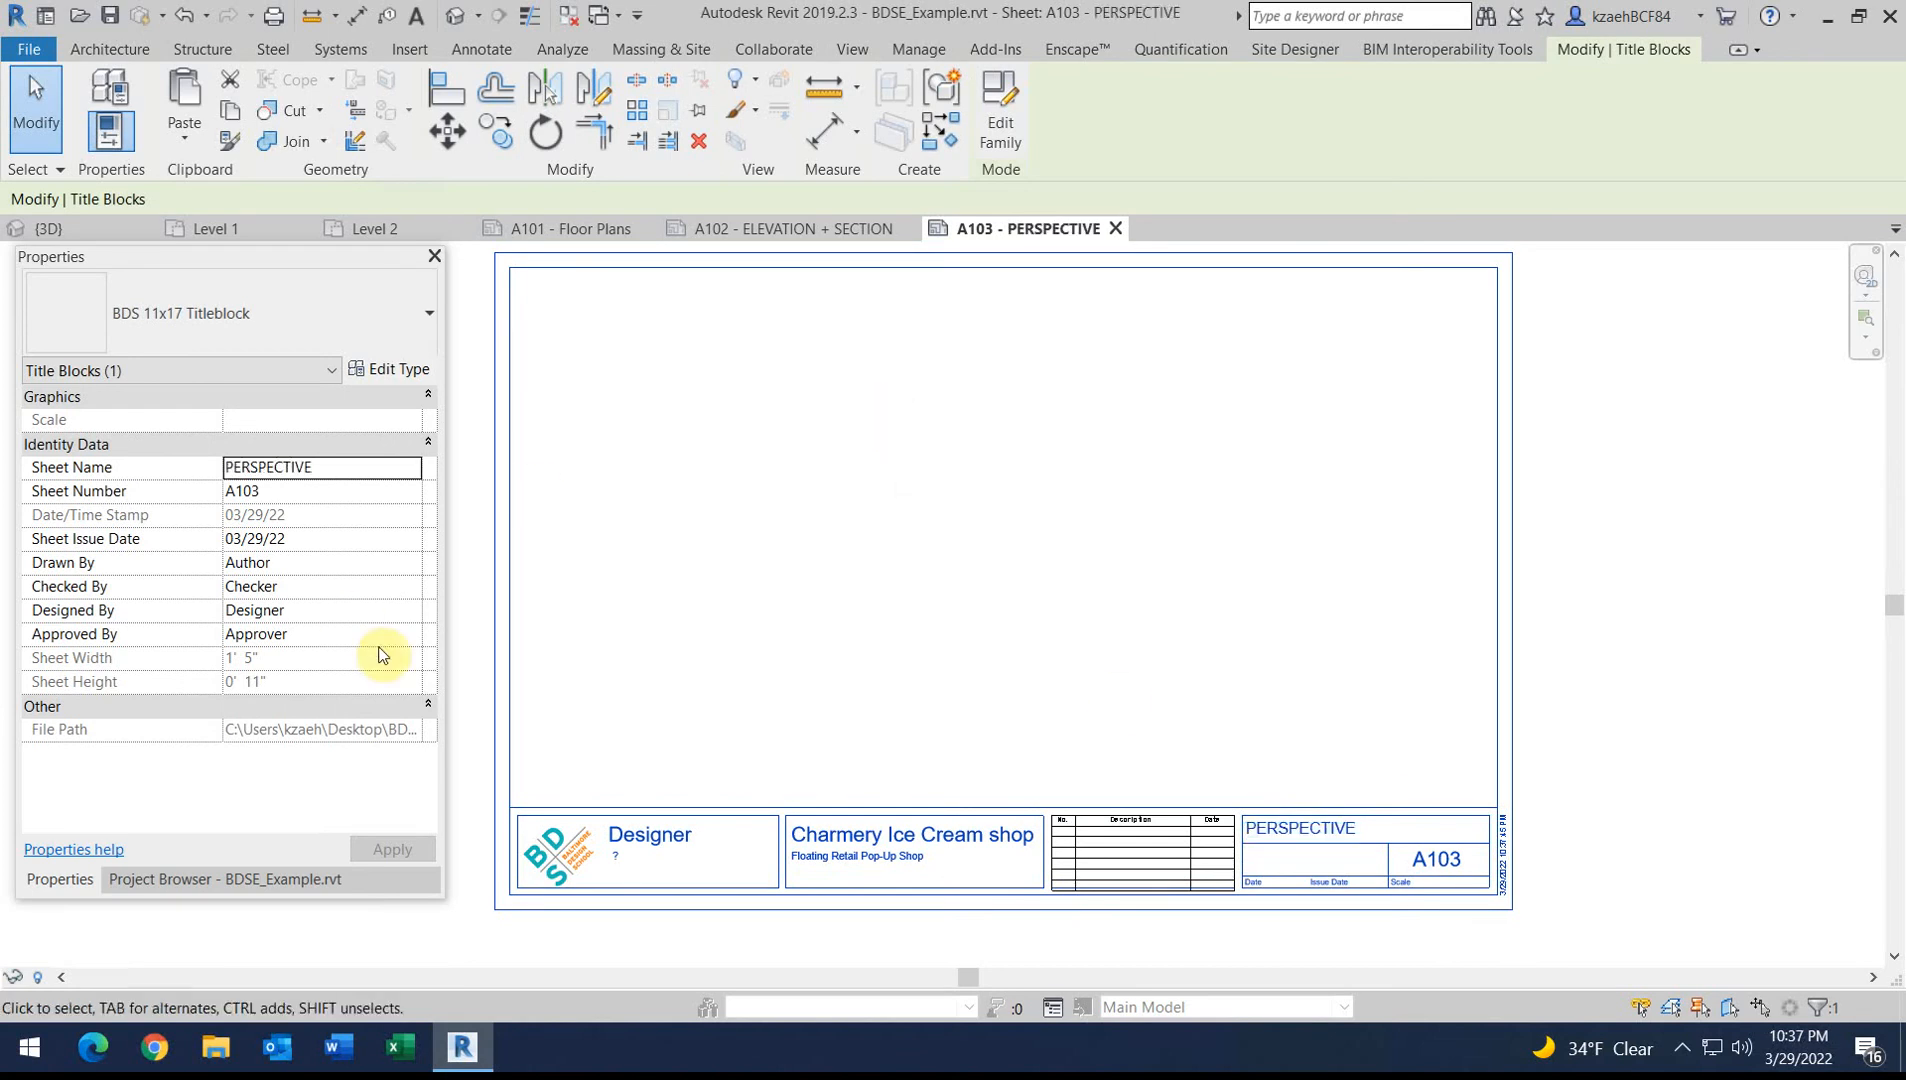
Place the Perspective View from the project's 3D views onto sheet A103, in the empty area above the title block
{"action": "left_click", "coordinate": [182, 879]}
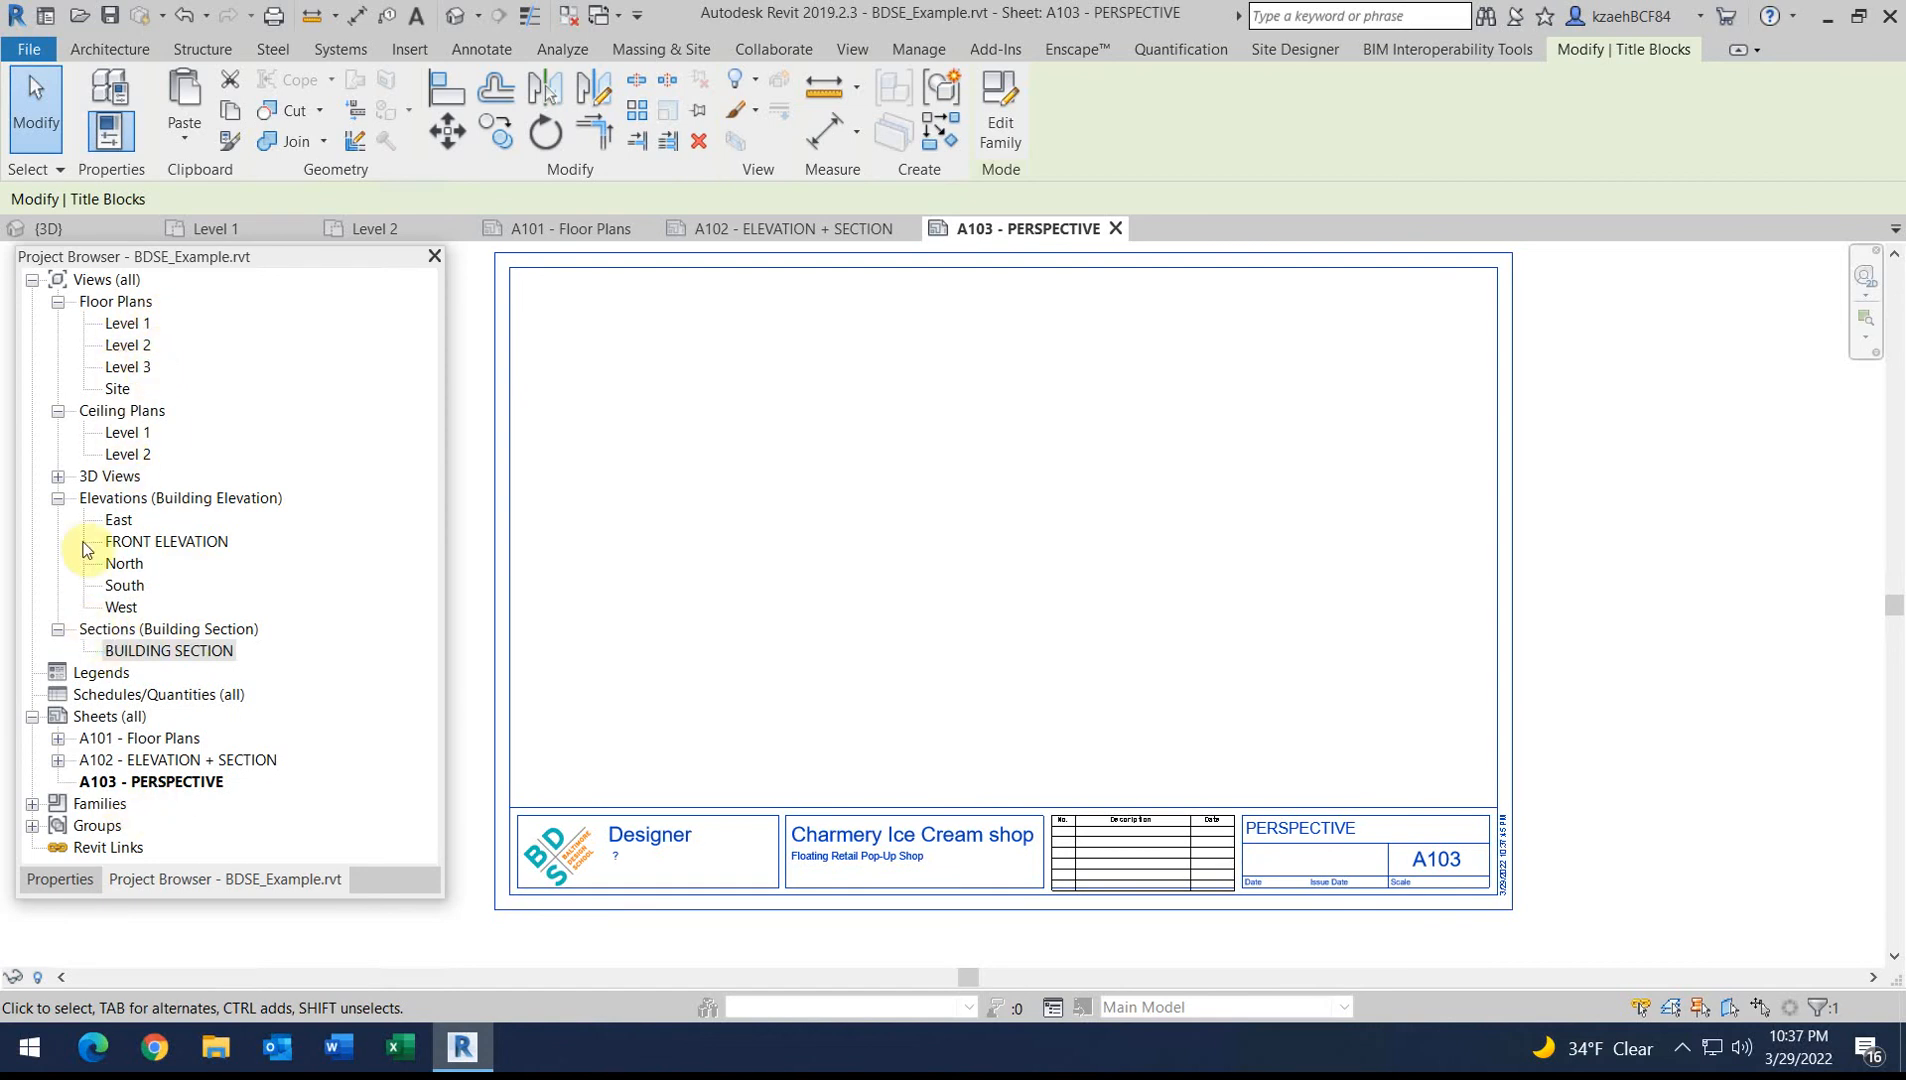
{"action": "left_click", "coordinate": [59, 476]}
{"action": "left_click_drag", "start_coordinate": [140, 519], "coordinate": [292, 525]}
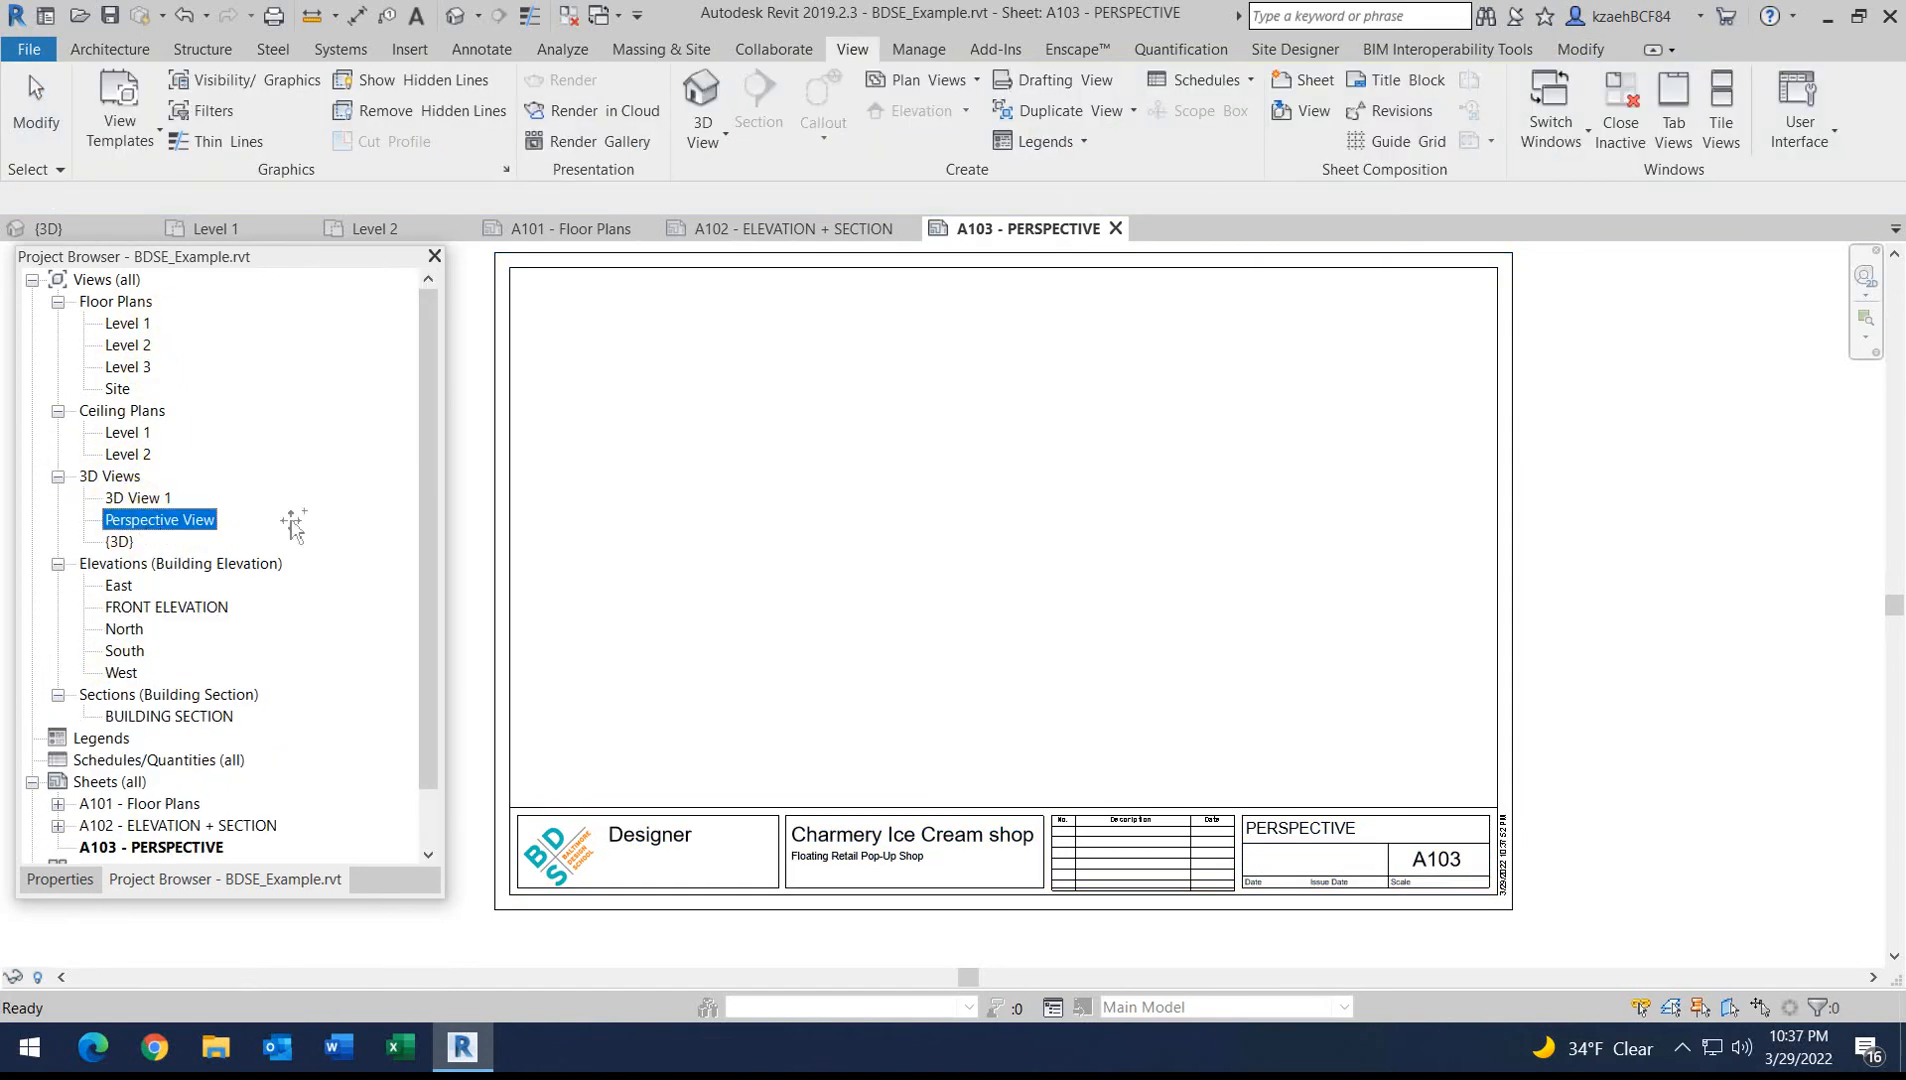
{"action": "left_click_drag", "start_coordinate": [718, 575], "coordinate": [757, 532]}
{"action": "left_click", "coordinate": [842, 527]}
{"action": "middle_click_drag", "start_coordinate": [757, 591], "coordinate": [947, 649]}
{"action": "left_click_drag", "start_coordinate": [957, 639], "coordinate": [855, 638]}
{"action": "left_click", "coordinate": [1257, 682]}
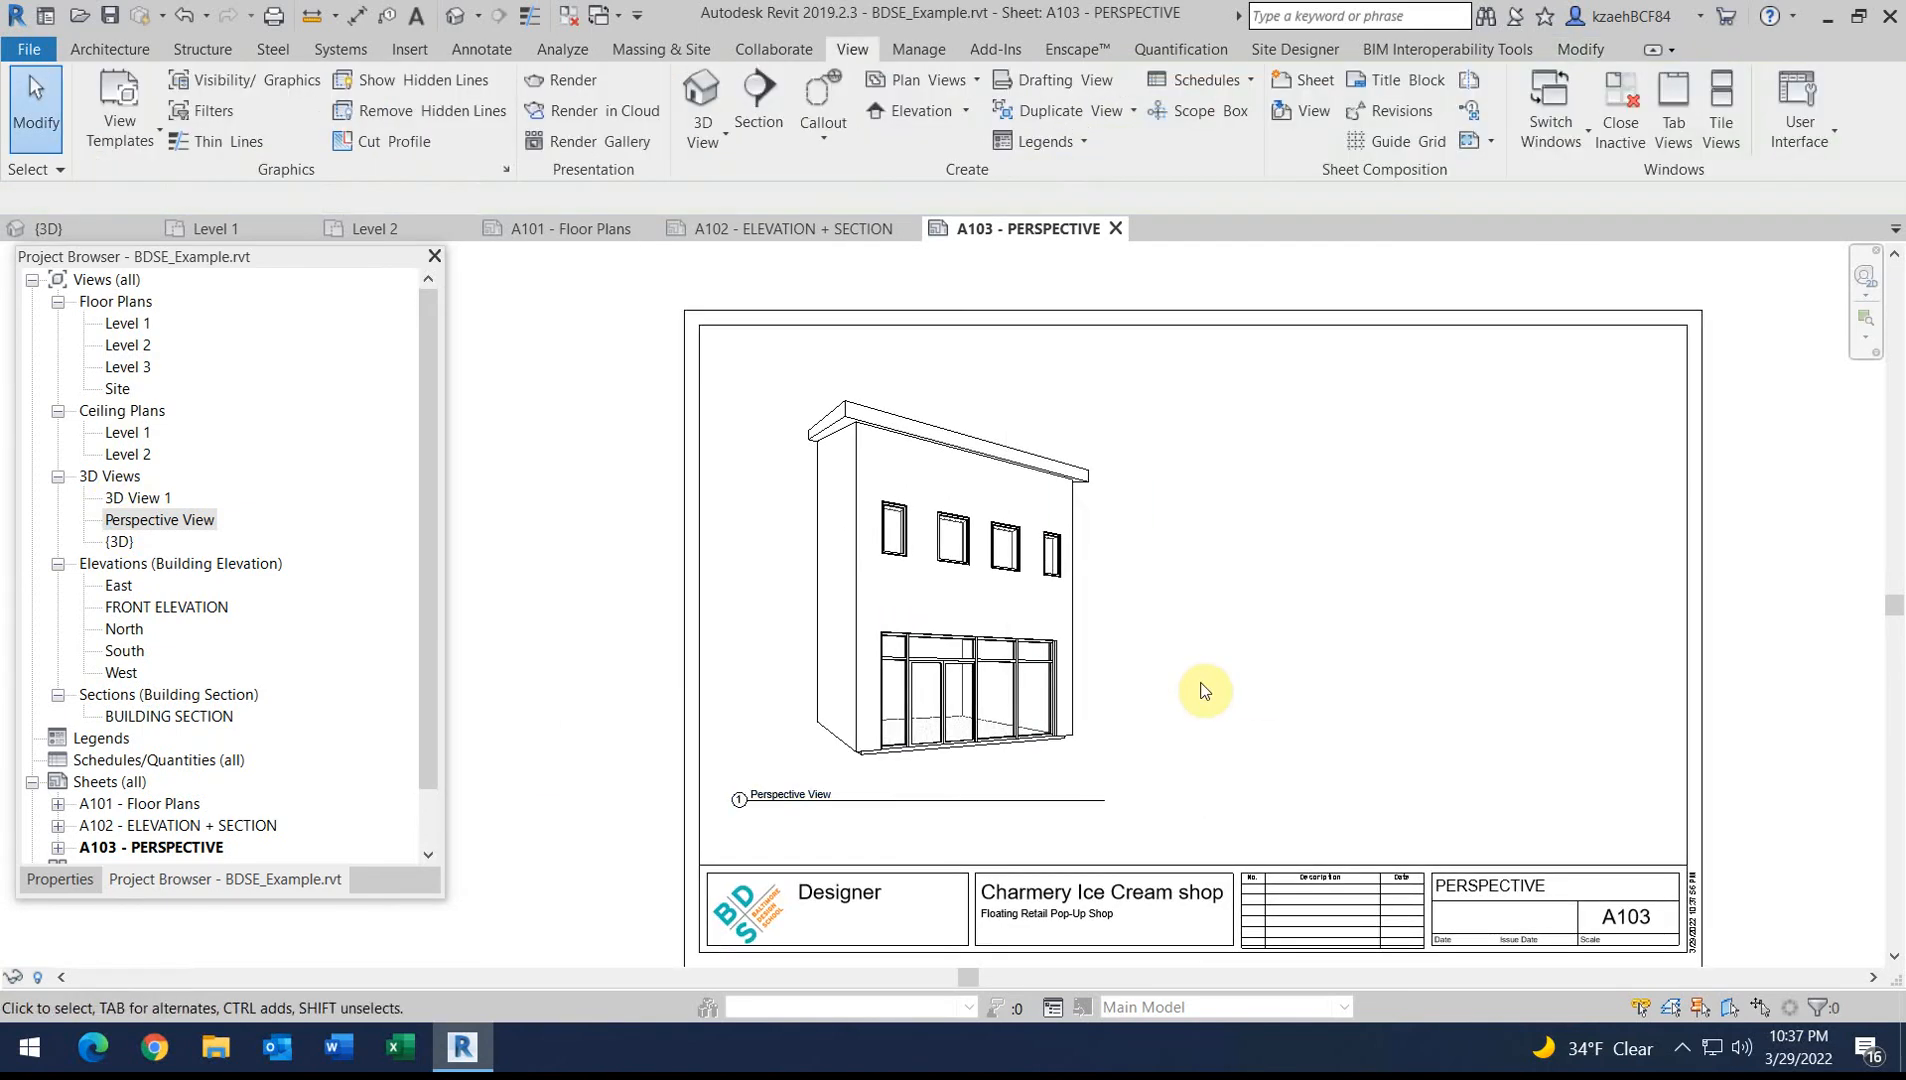
Scale the Perspective View's crop region with locked proportions, trying a 12" width before setting the width to 8"
{"action": "left_click", "coordinate": [926, 548]}
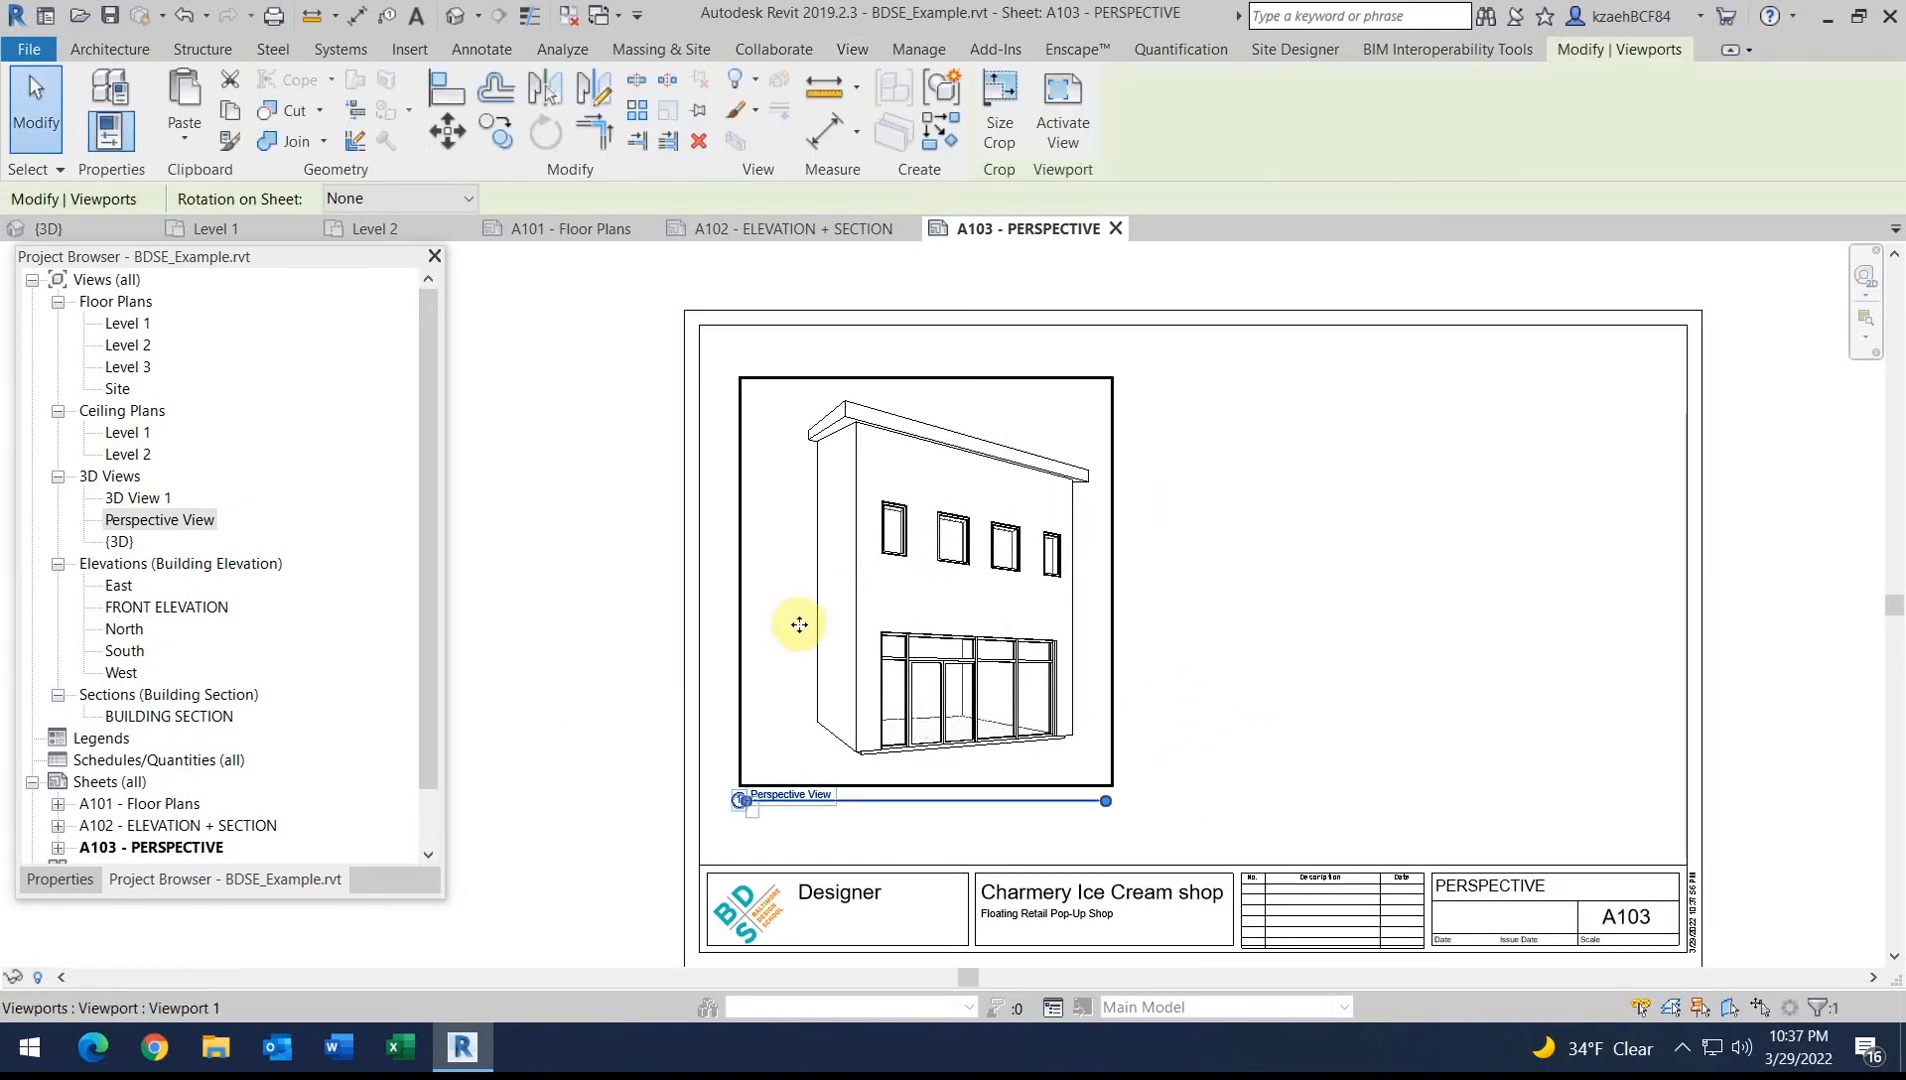
{"action": "left_click", "coordinate": [1001, 93]}
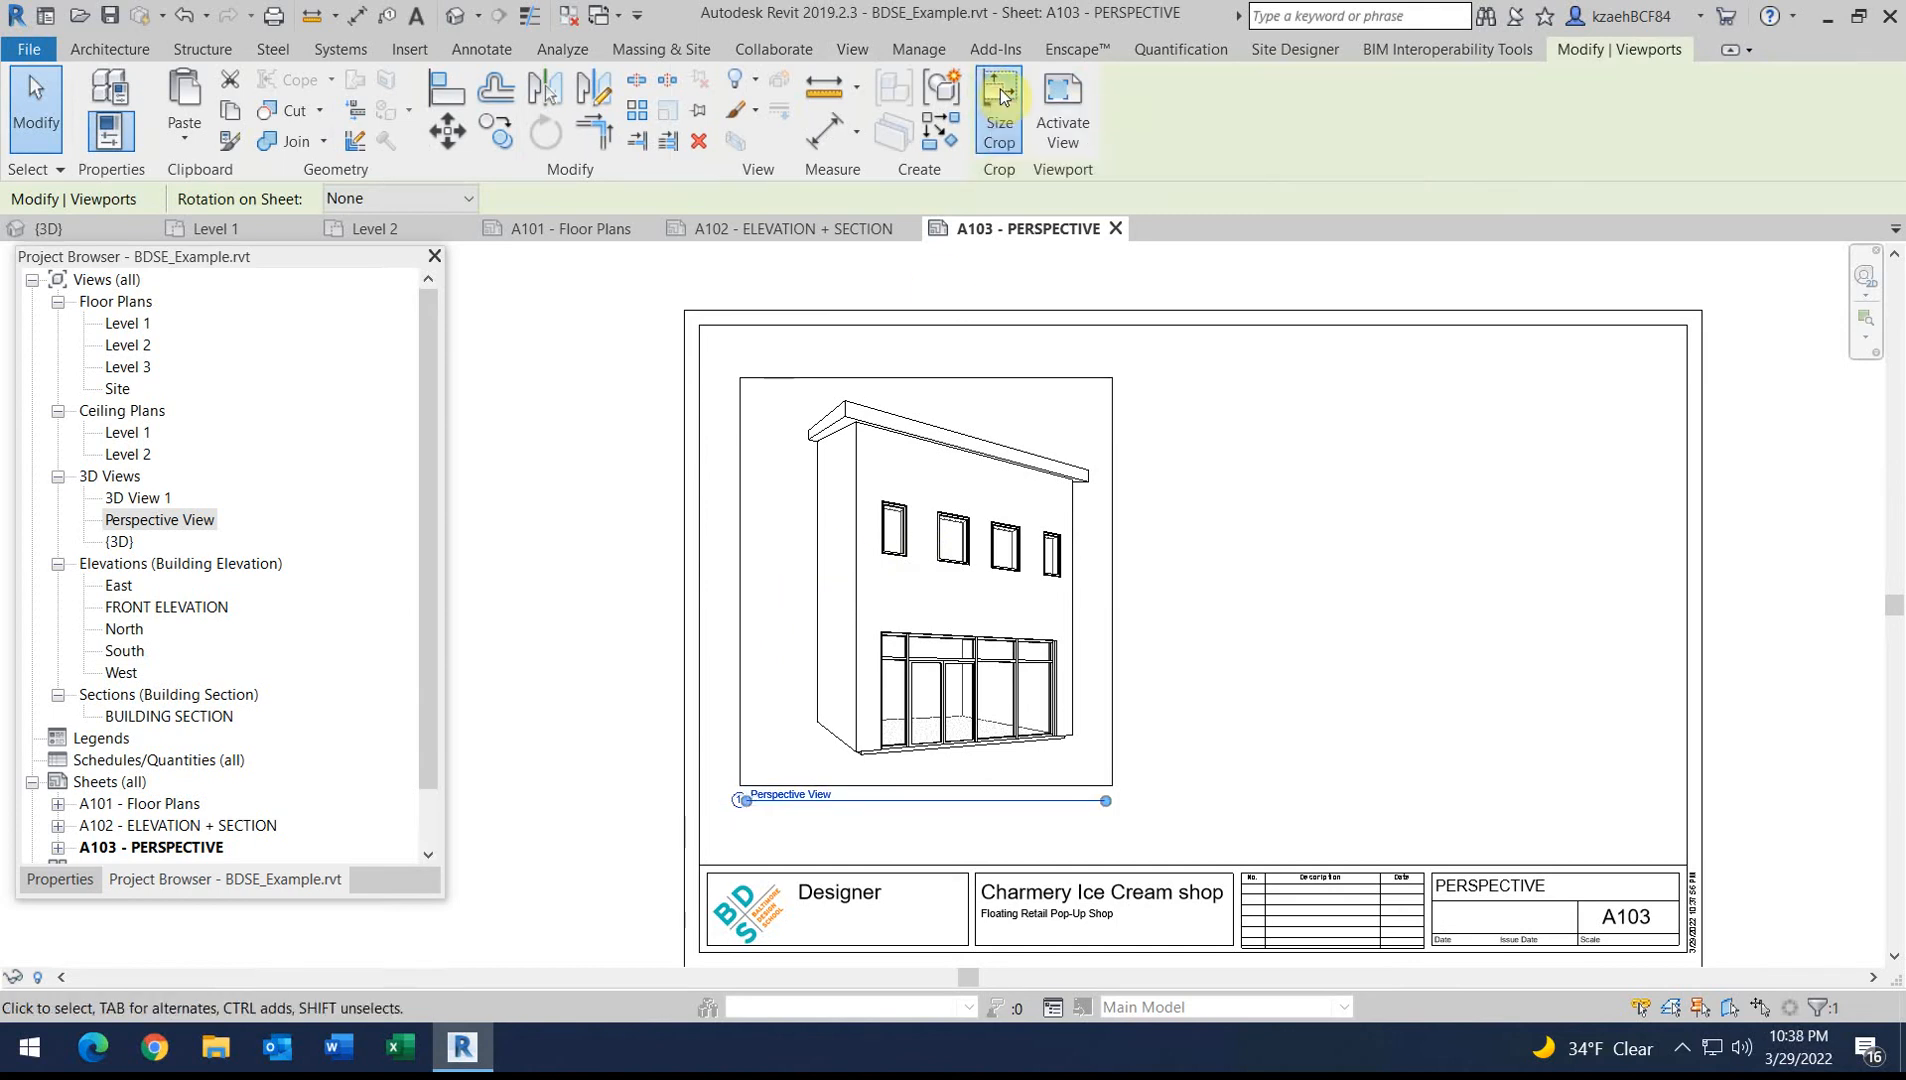
{"action": "left_click_drag", "start_coordinate": [819, 376], "coordinate": [1384, 349]}
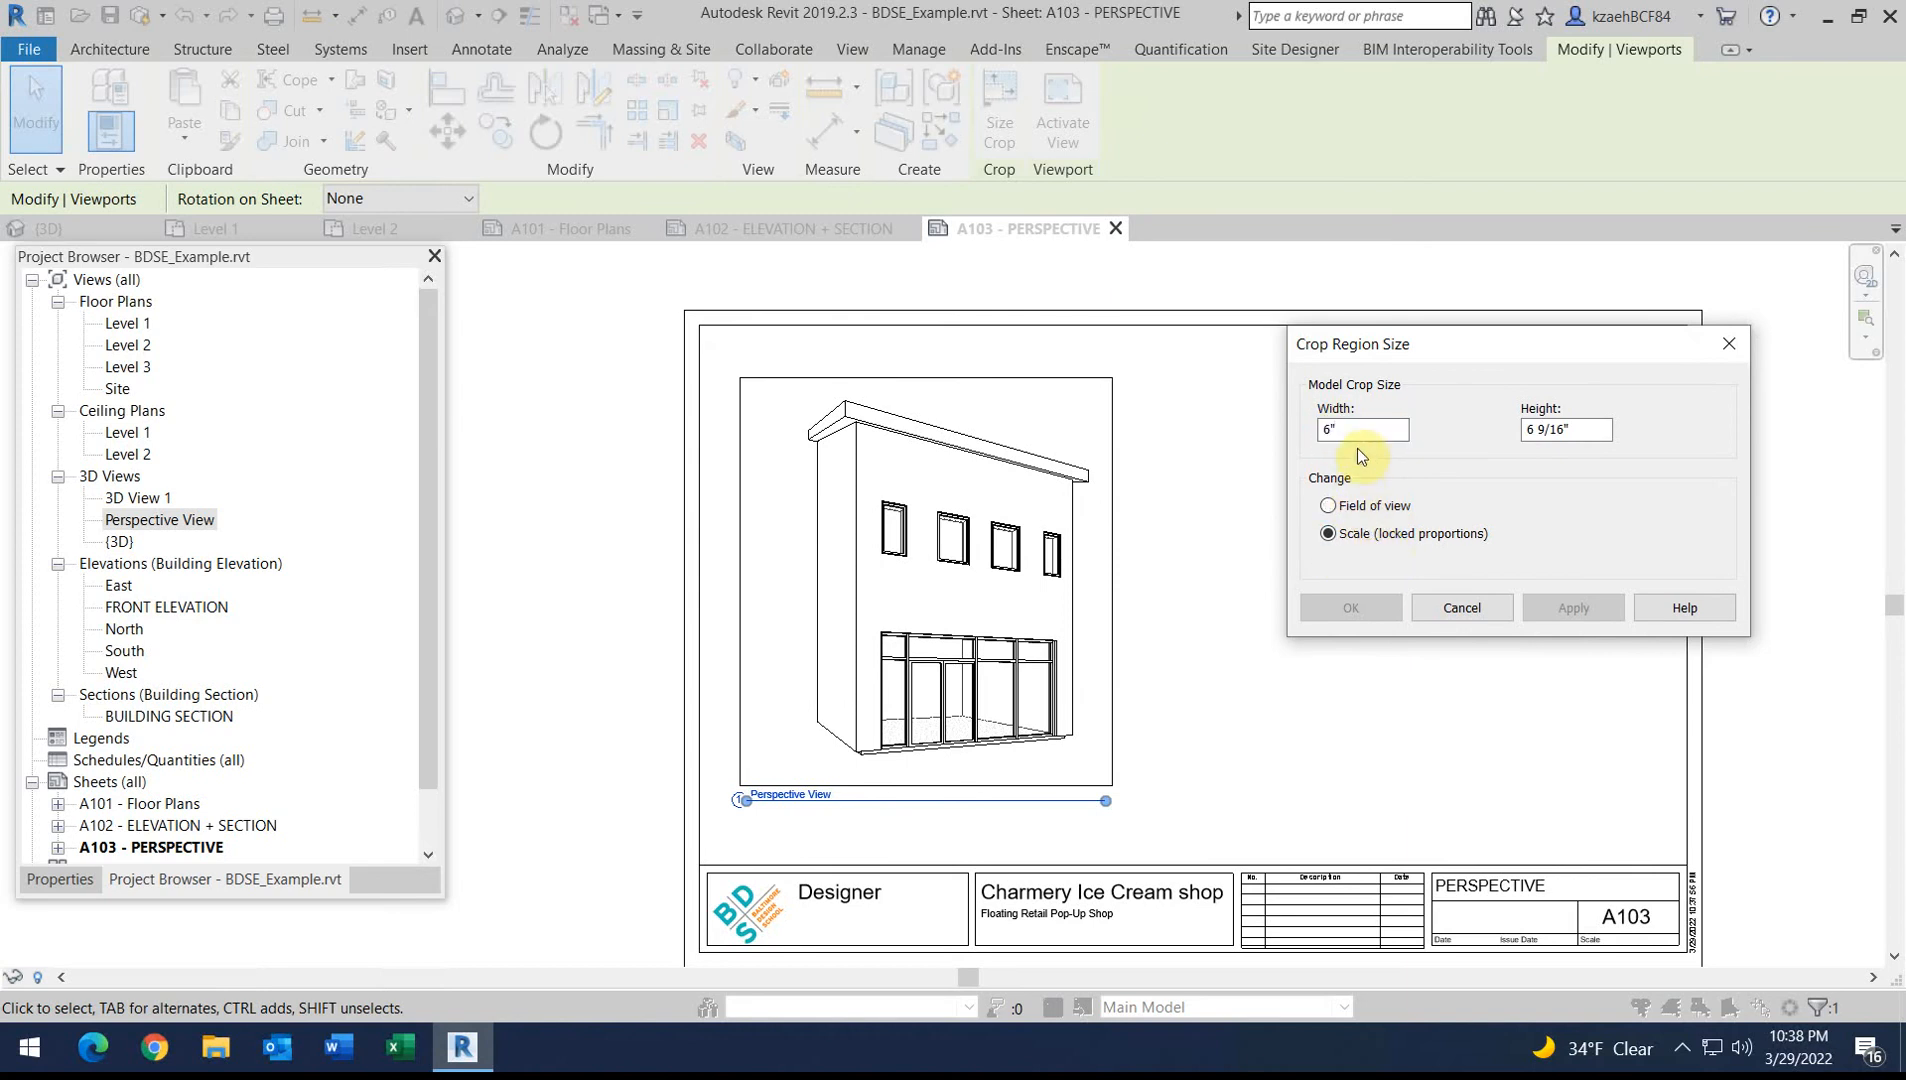
{"action": "type", "text": "12"}
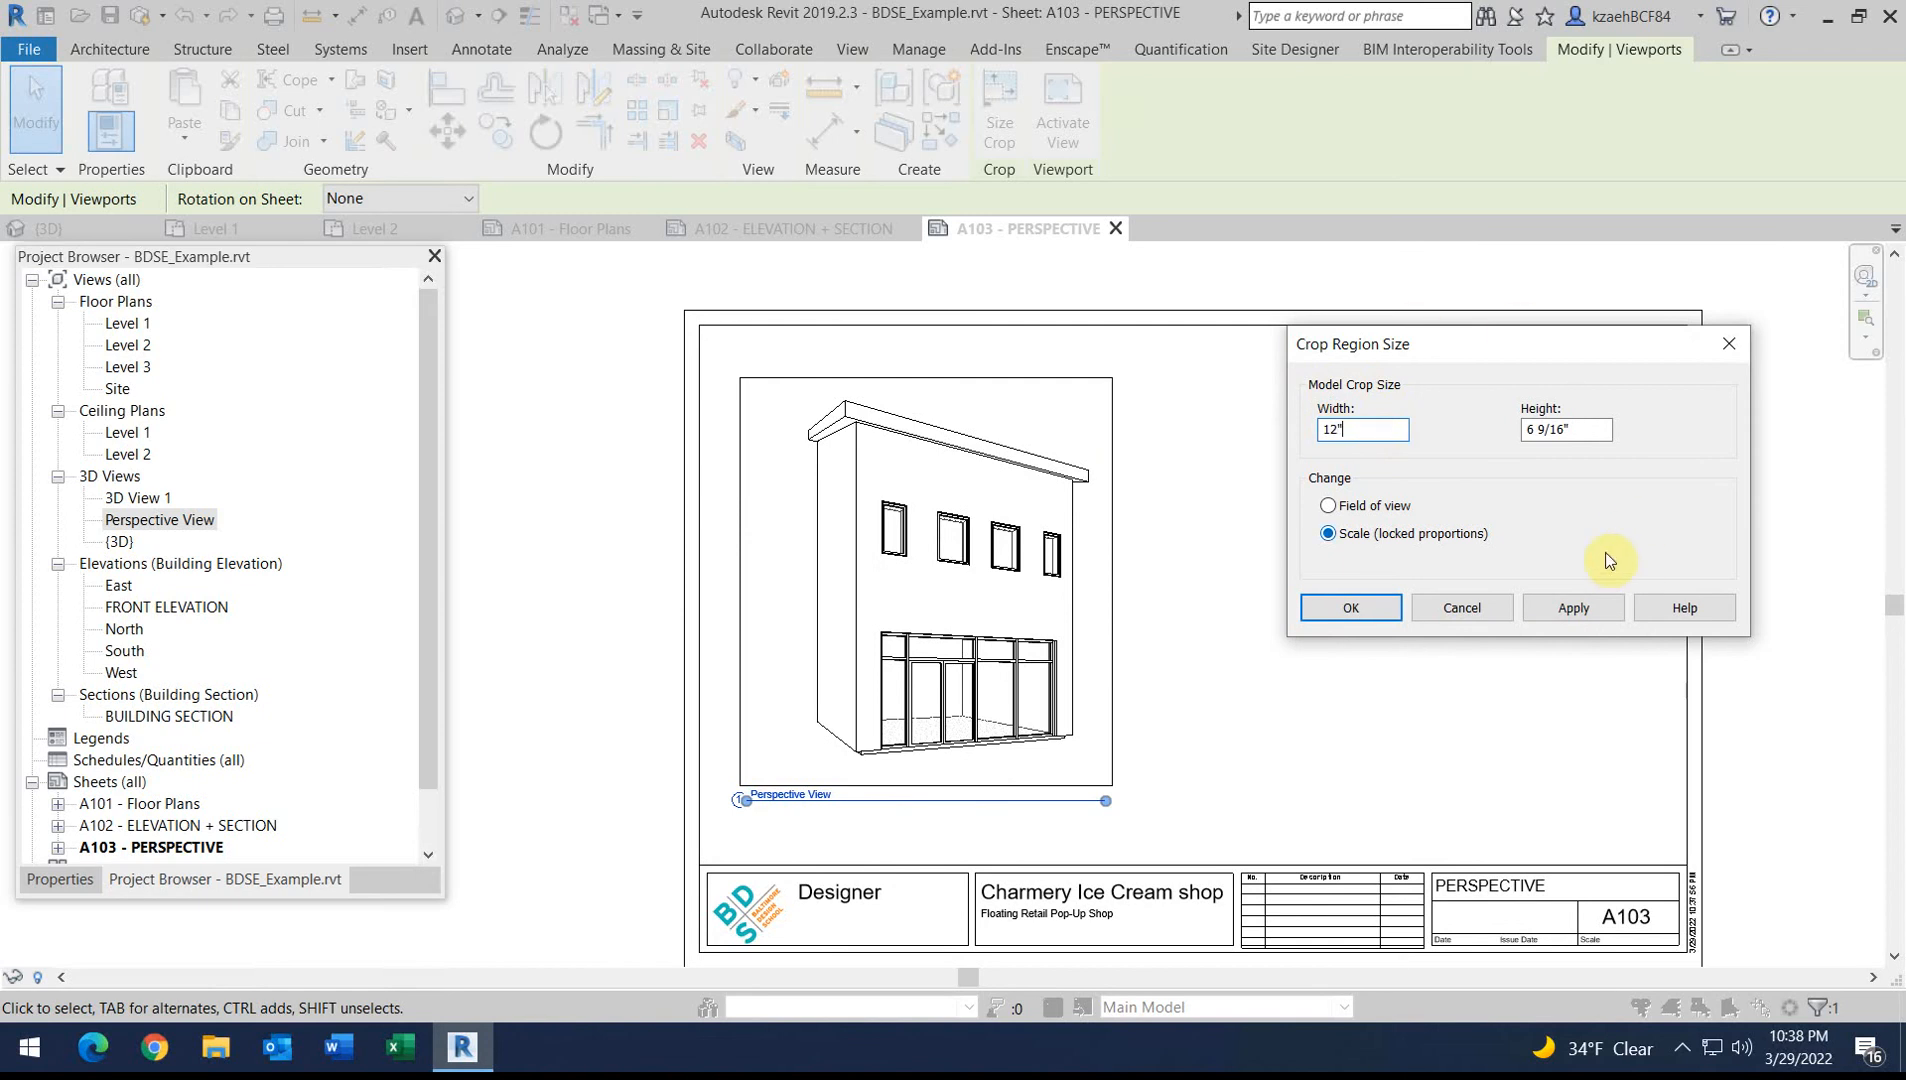
{"action": "left_click", "coordinate": [1574, 608]}
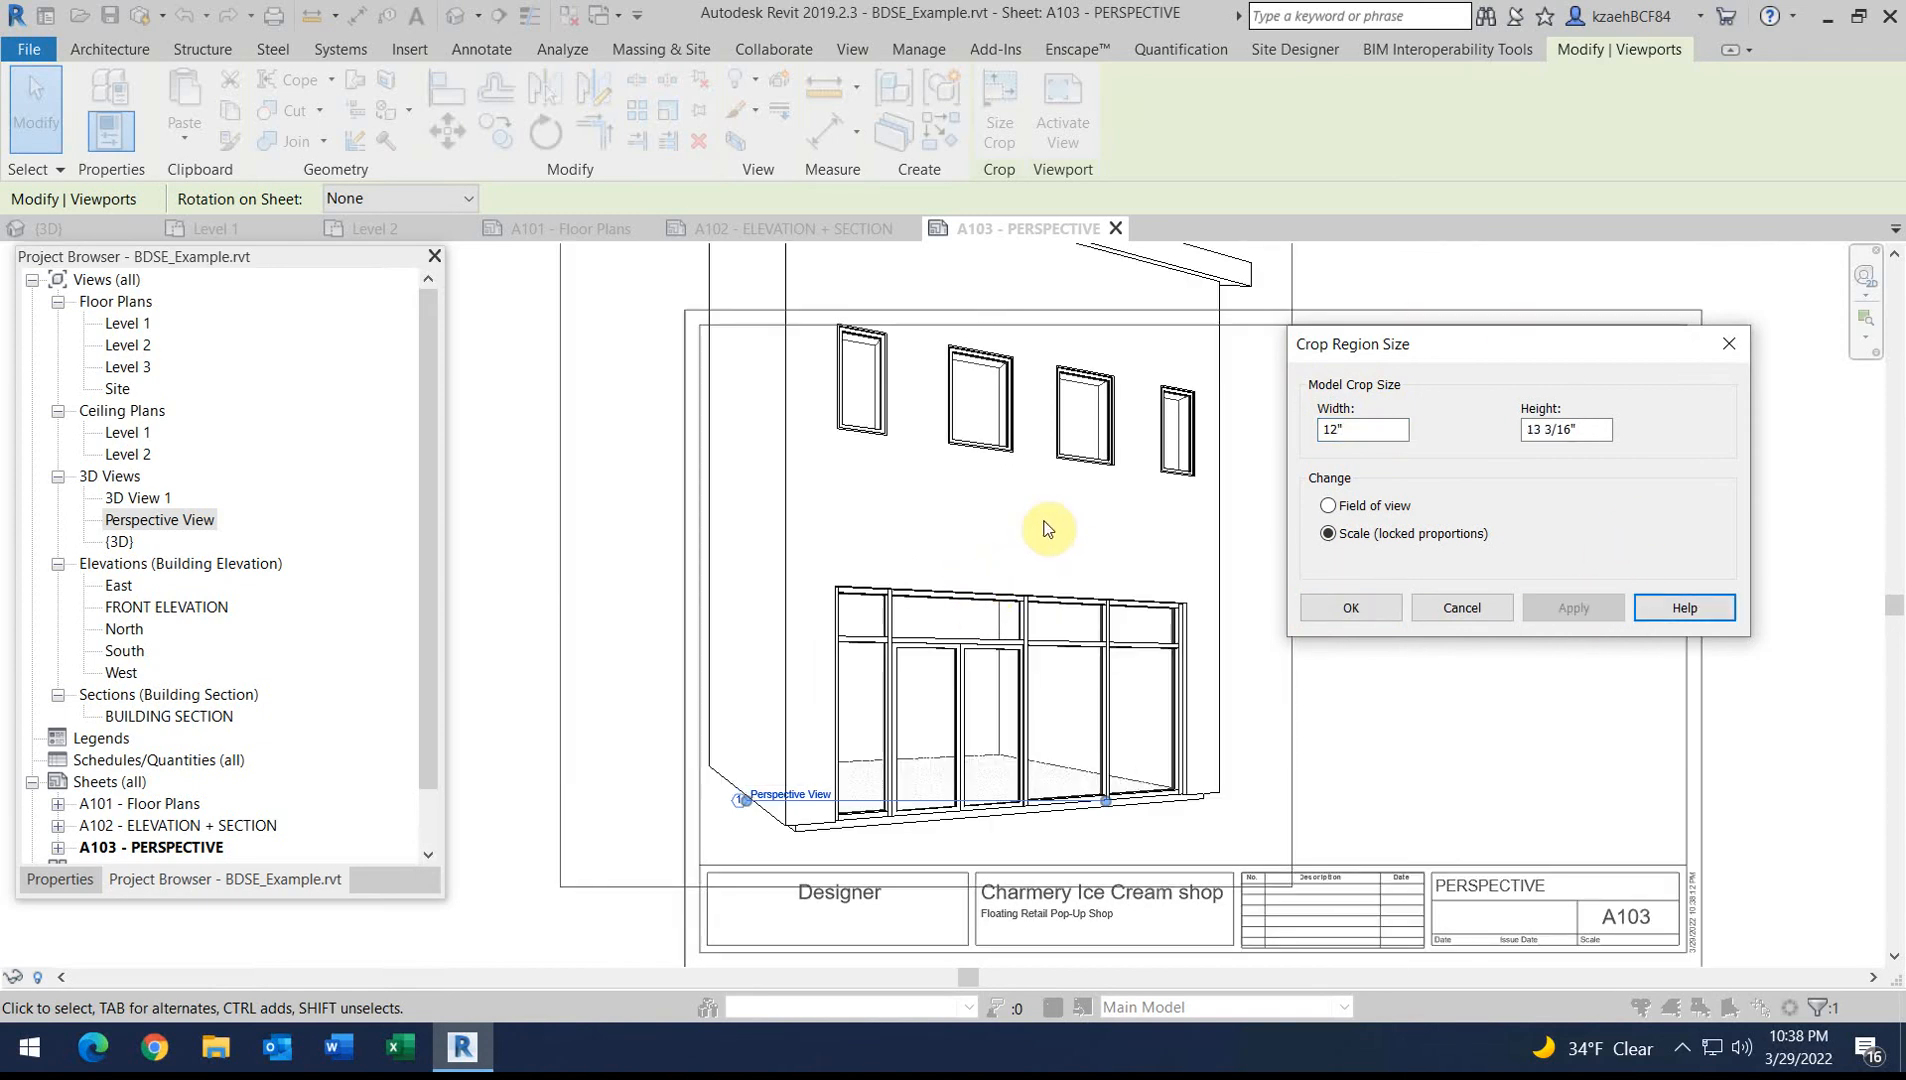
{"action": "left_click", "coordinate": [1369, 432]}
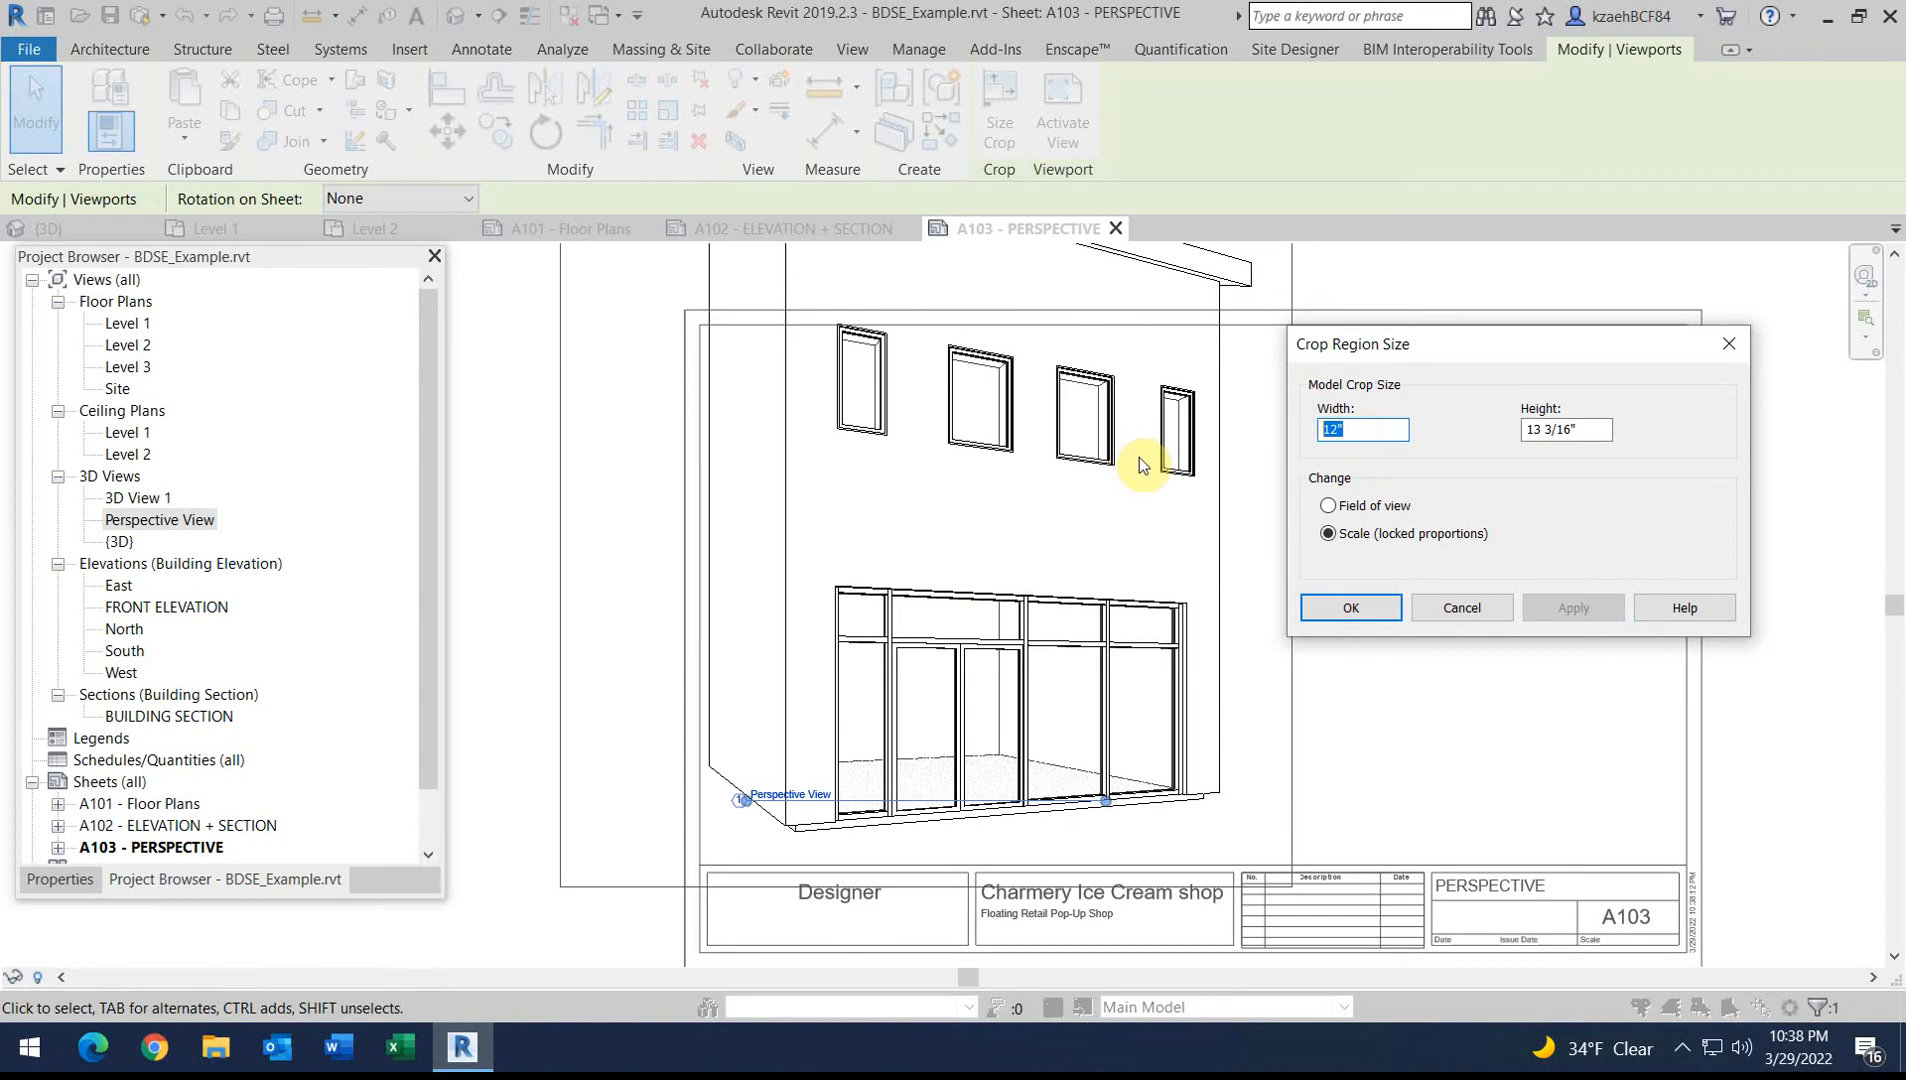
{"action": "type", "text": "8"}
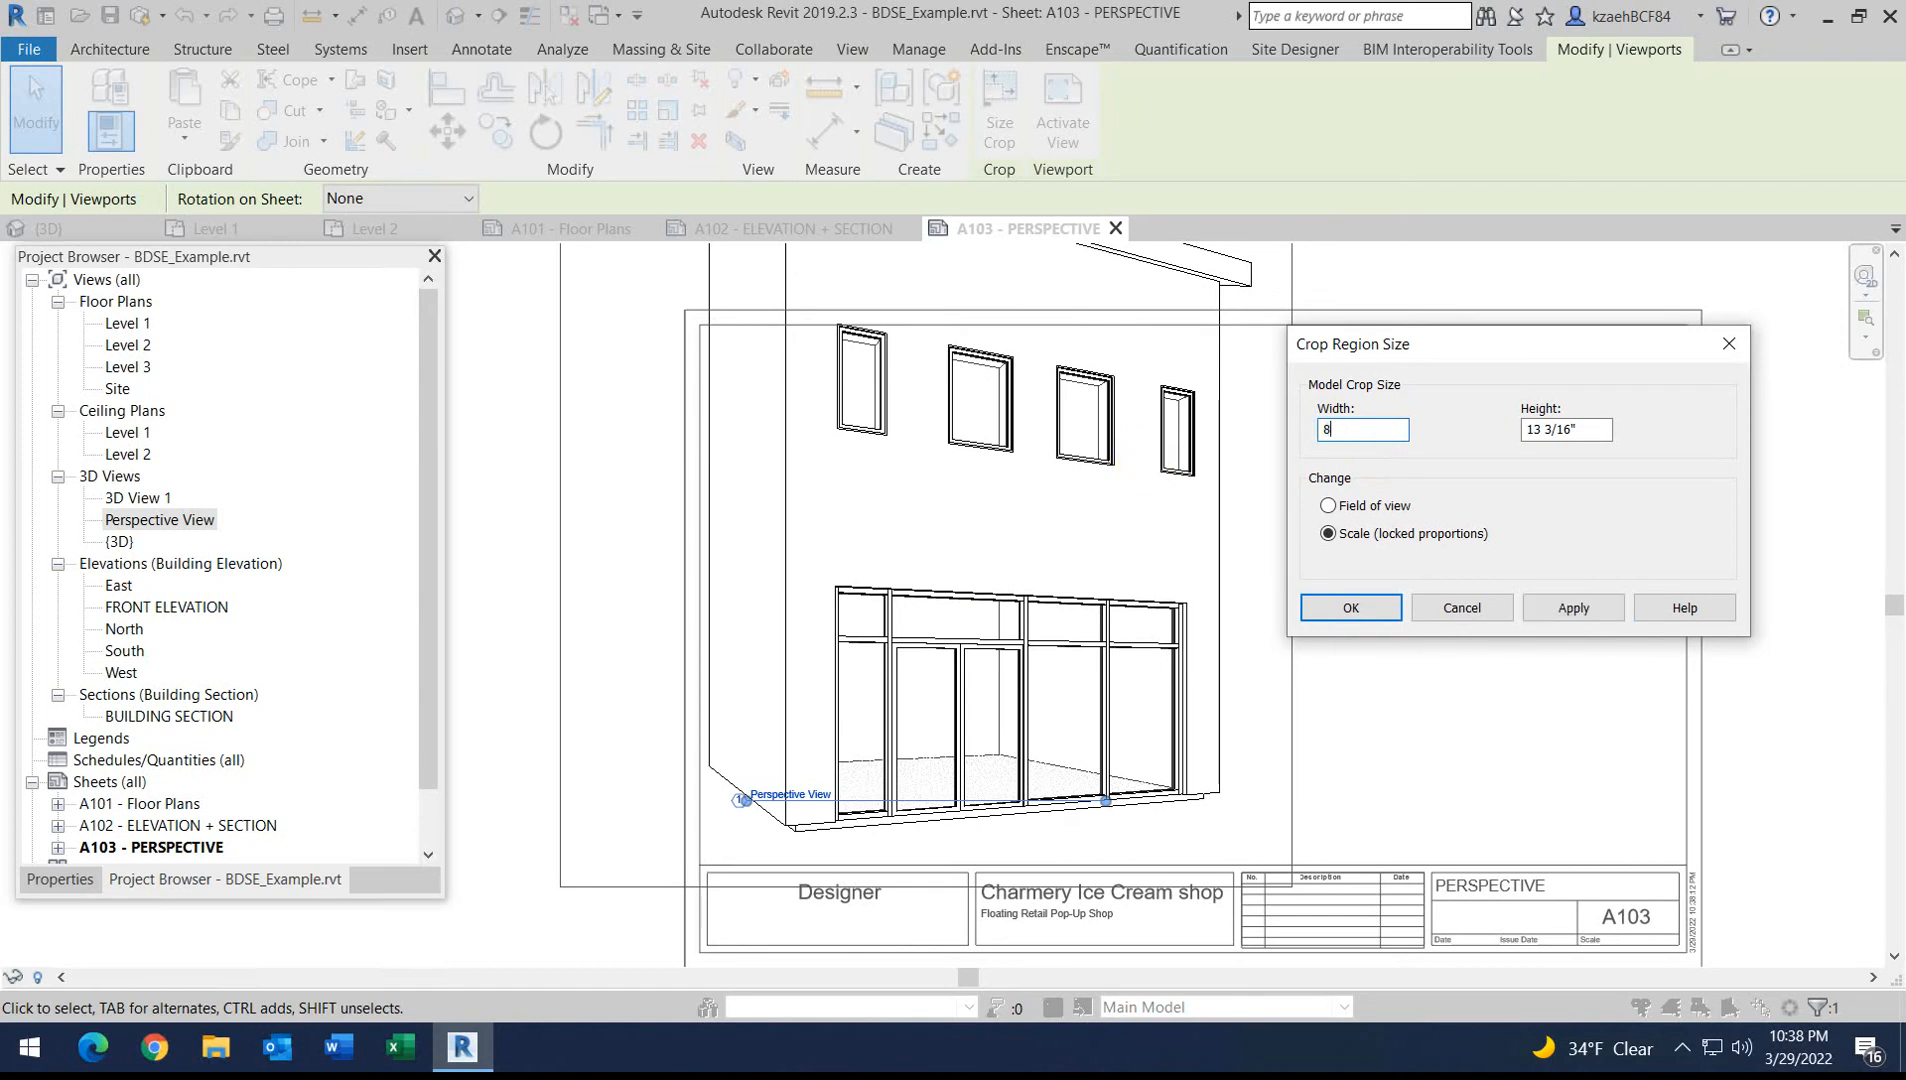
{"action": "left_click", "coordinate": [1572, 608]}
{"action": "left_click", "coordinate": [1371, 608]}
Move the Perspective View viewport inside the border to the middle of sheet A103 and deselect it
{"action": "scroll", "coordinate": [975, 639], "scroll_direction": "down", "scroll_amount": 1}
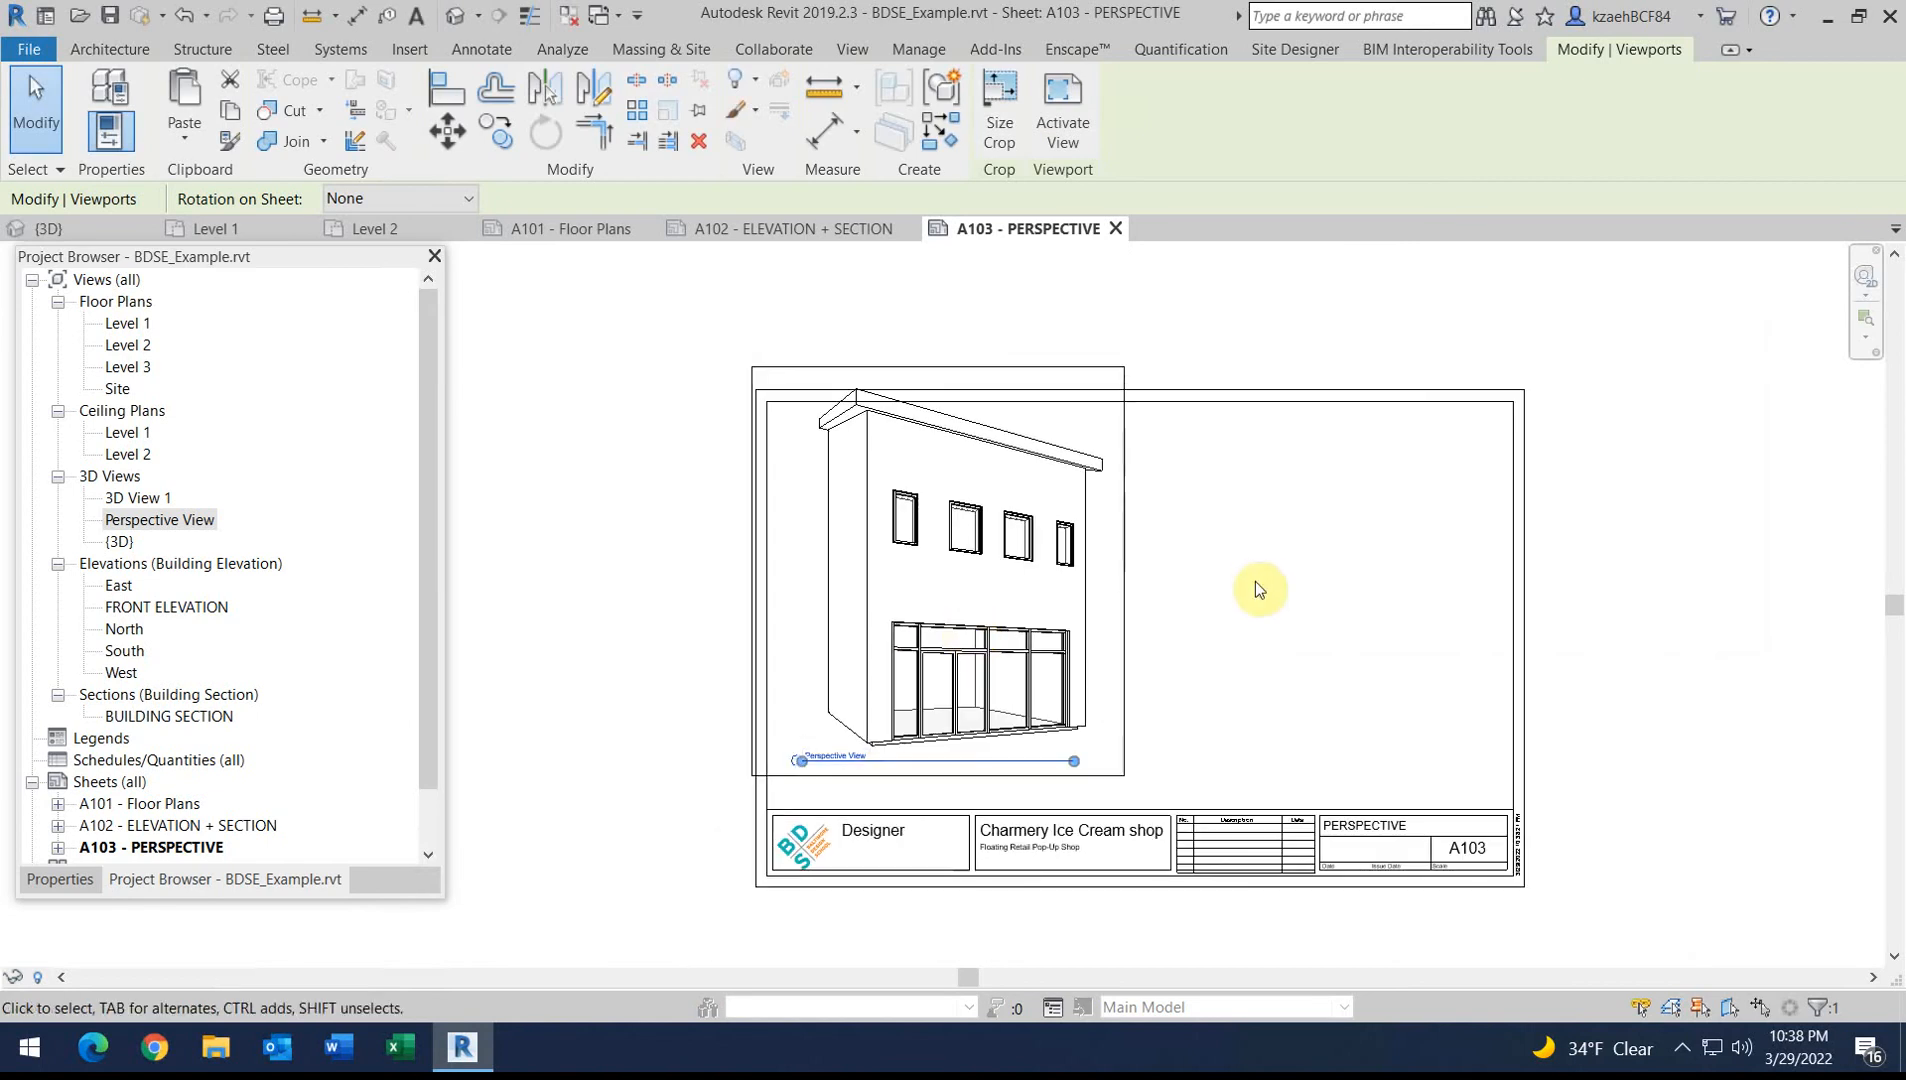
{"action": "left_click", "coordinate": [1255, 582]}
{"action": "left_click_drag", "start_coordinate": [1034, 586], "coordinate": [1219, 623]}
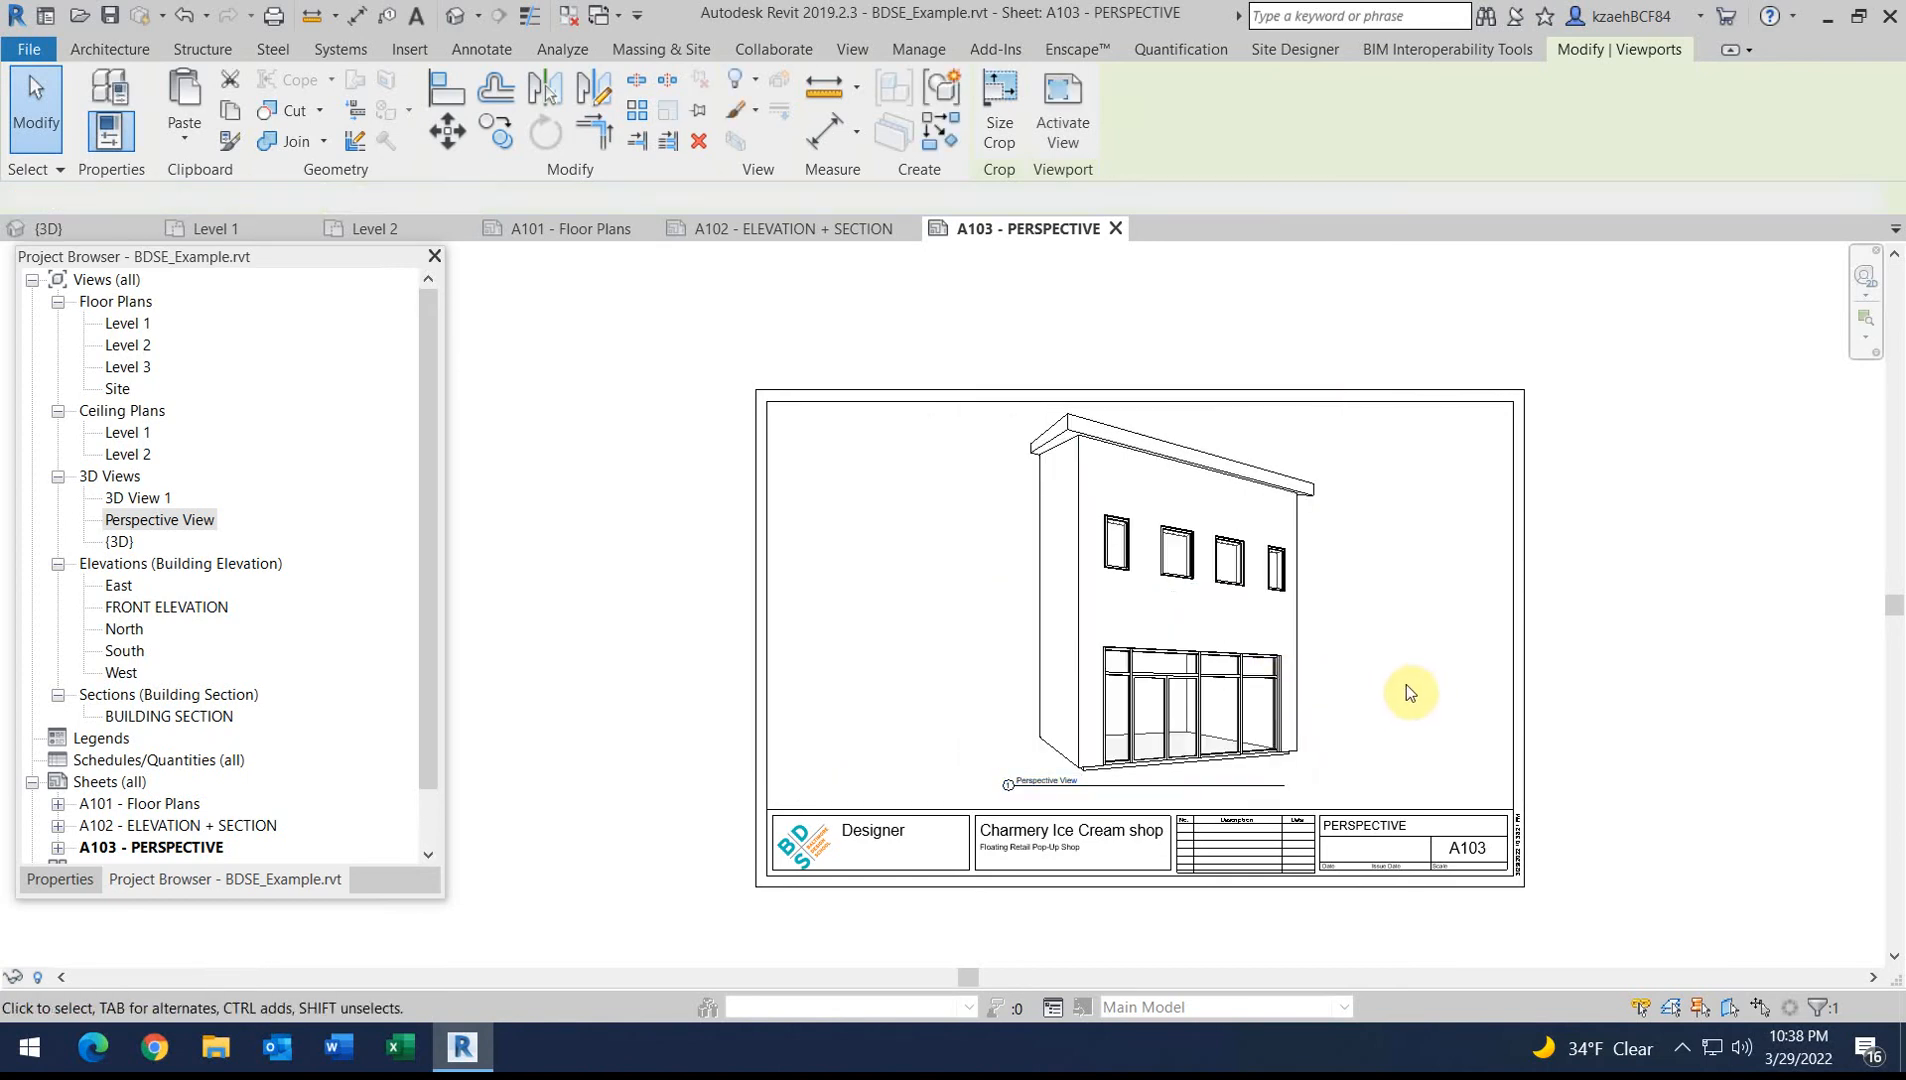
{"action": "left_click", "coordinate": [1404, 689]}
{"action": "scroll", "coordinate": [1147, 743], "scroll_direction": "up", "scroll_amount": 2}
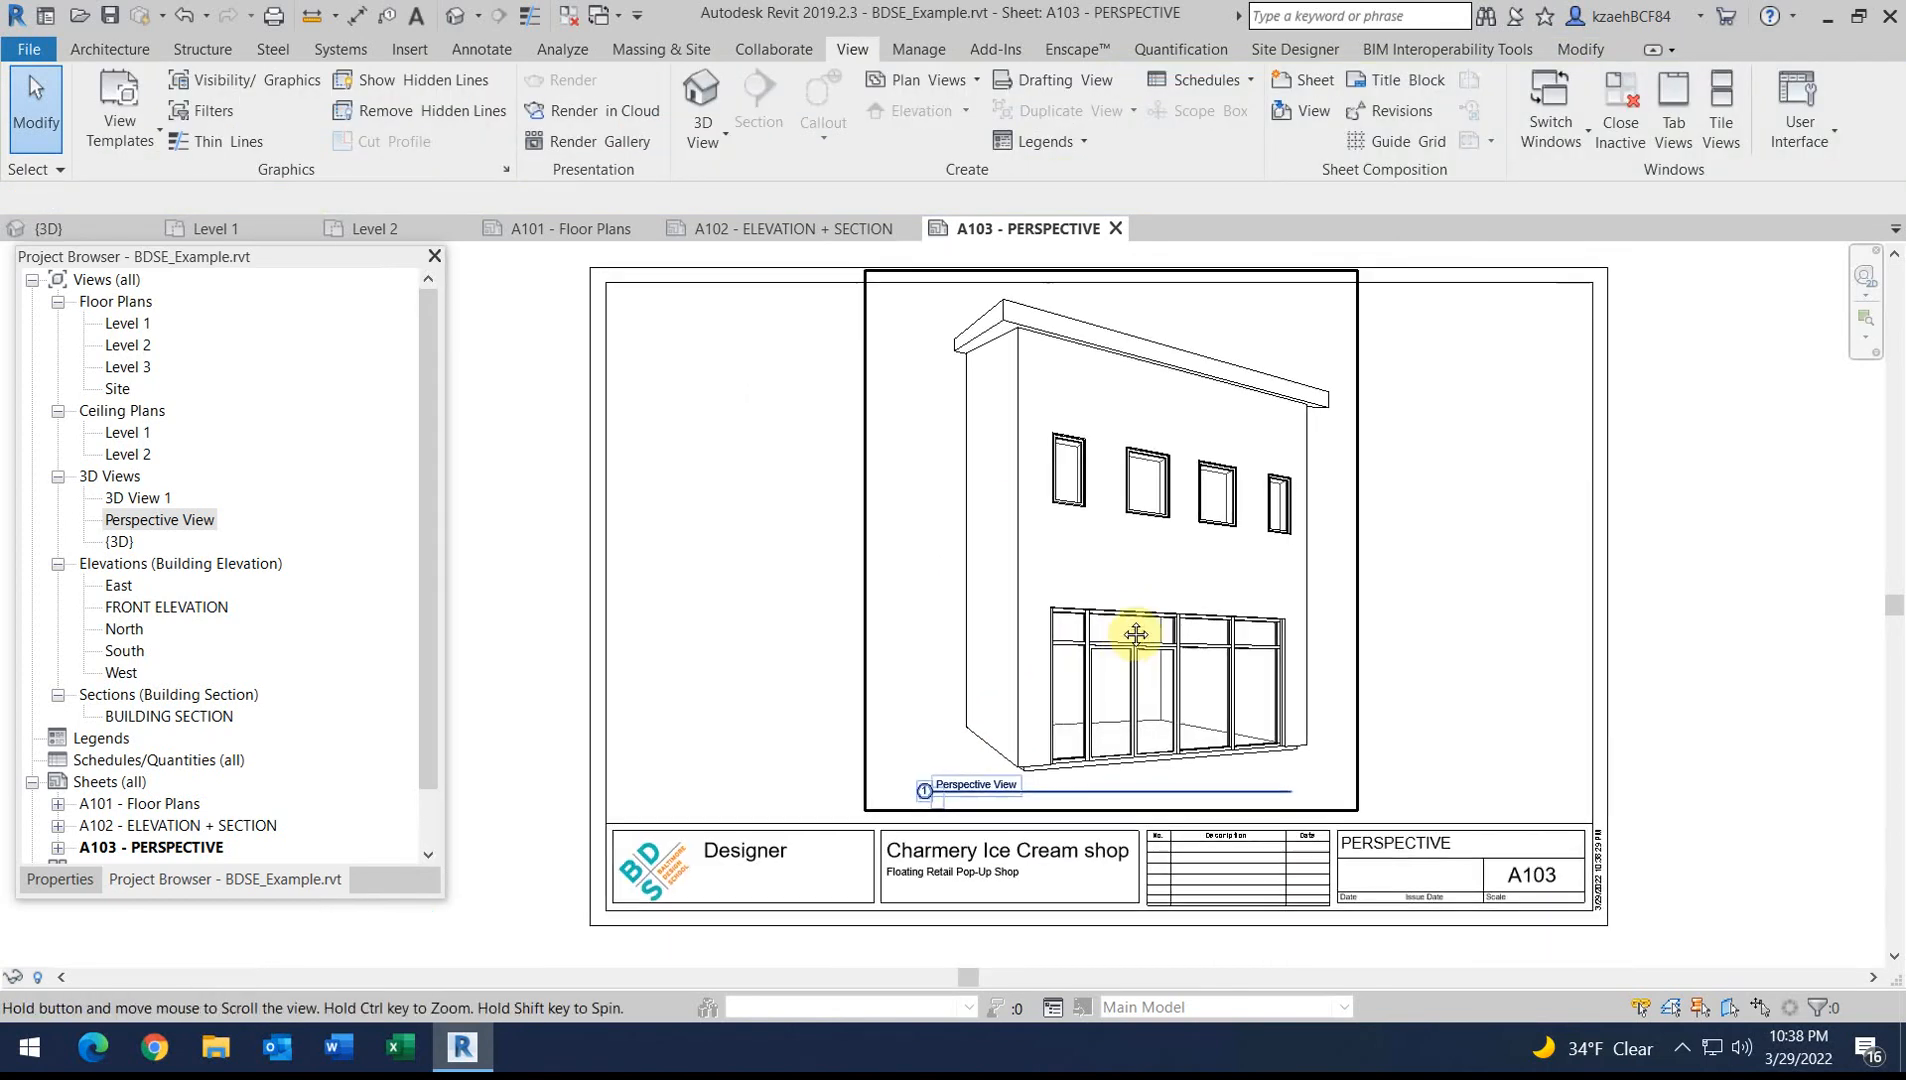
Activate the Perspective View on the sheet and give it the Fine detail level and Realistic visual style
{"action": "double_click", "coordinate": [989, 584]}
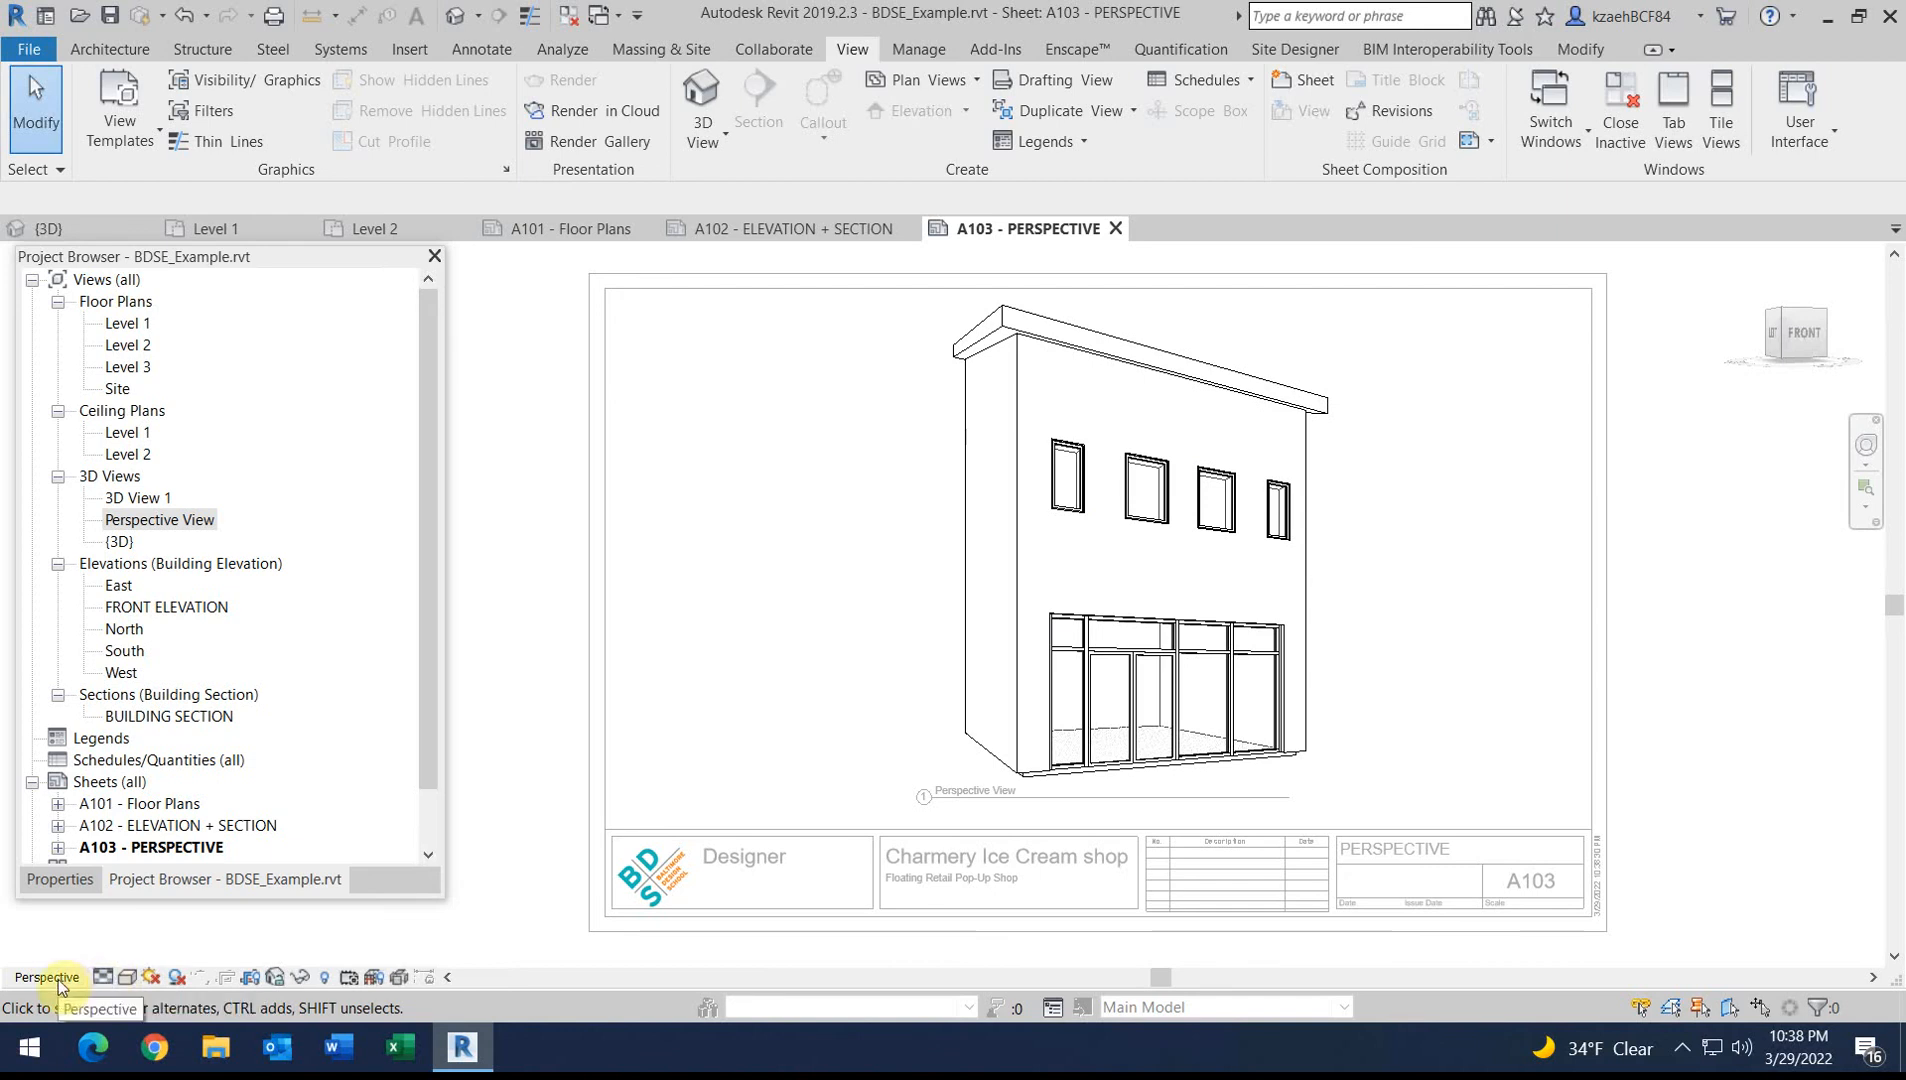
{"action": "left_click", "coordinate": [102, 977]}
{"action": "left_click", "coordinate": [115, 952]}
{"action": "left_click", "coordinate": [128, 977]}
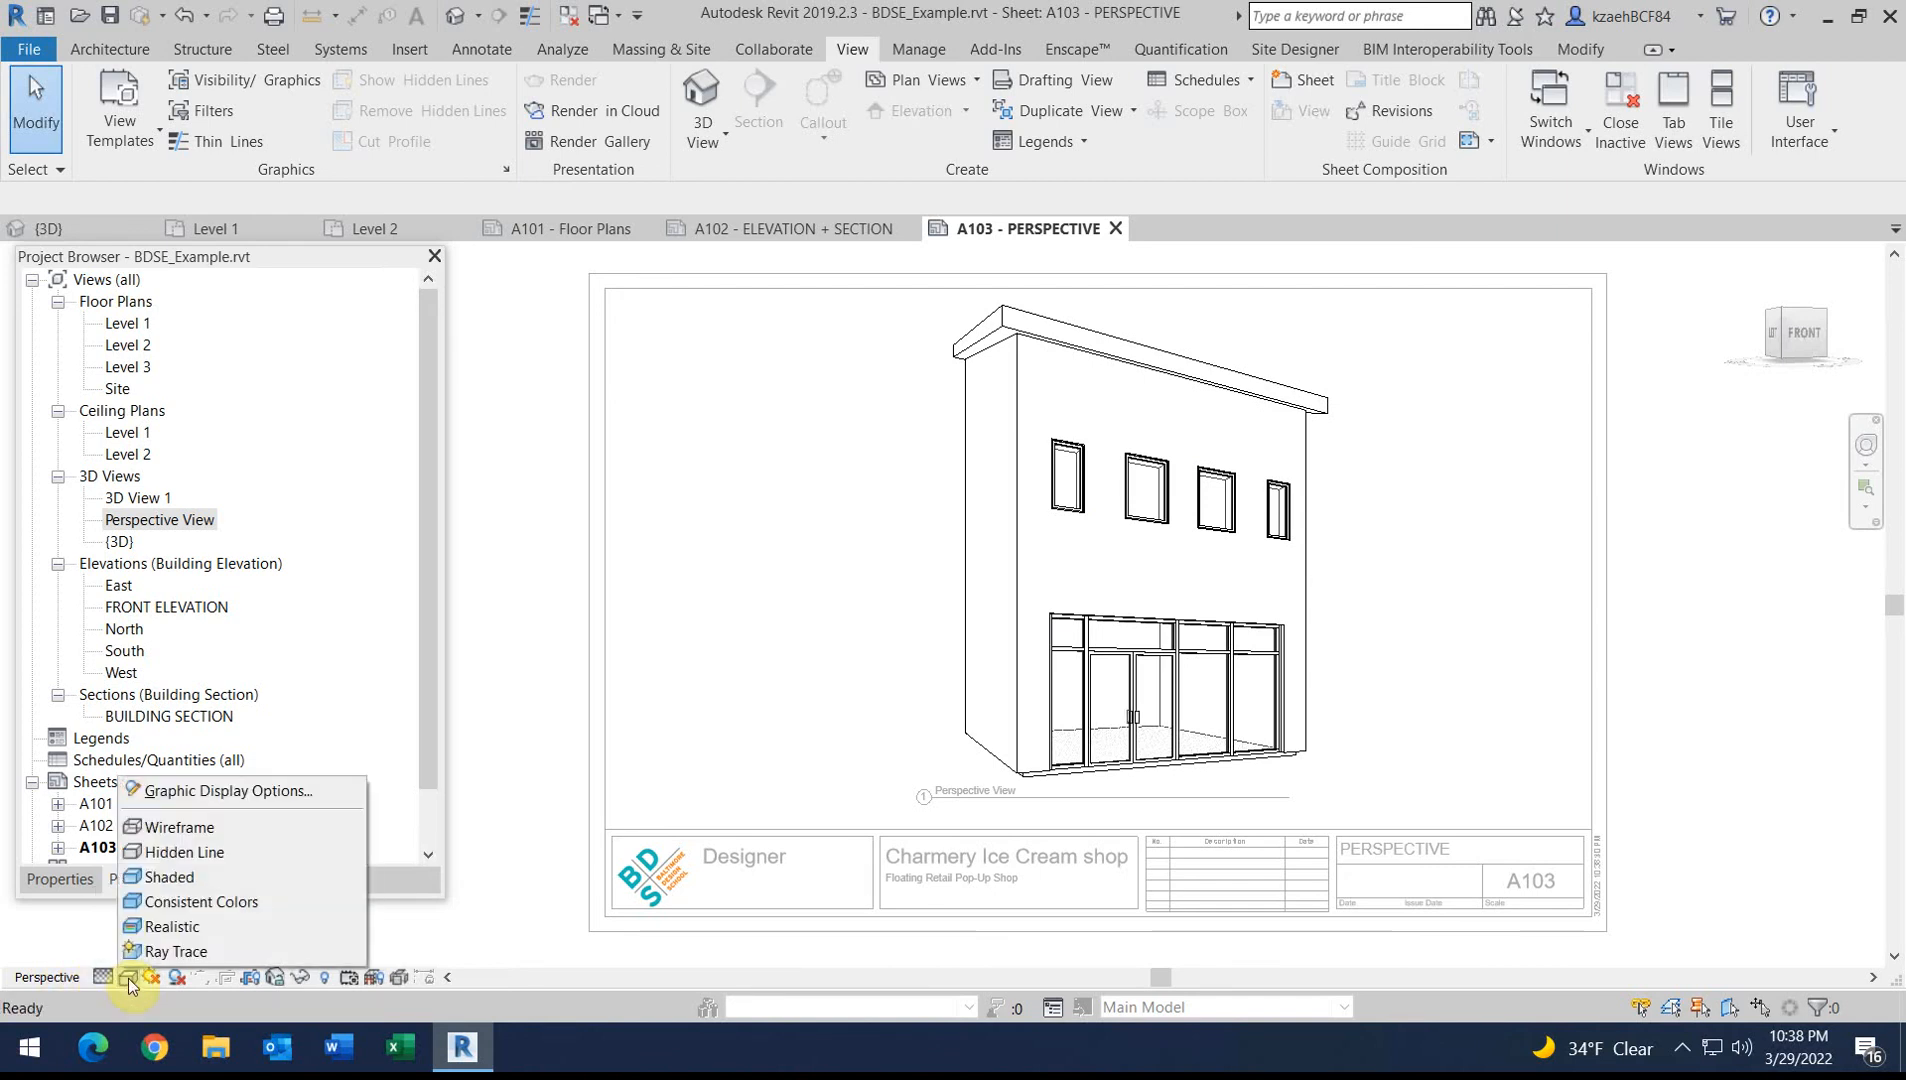
{"action": "left_click", "coordinate": [155, 927]}
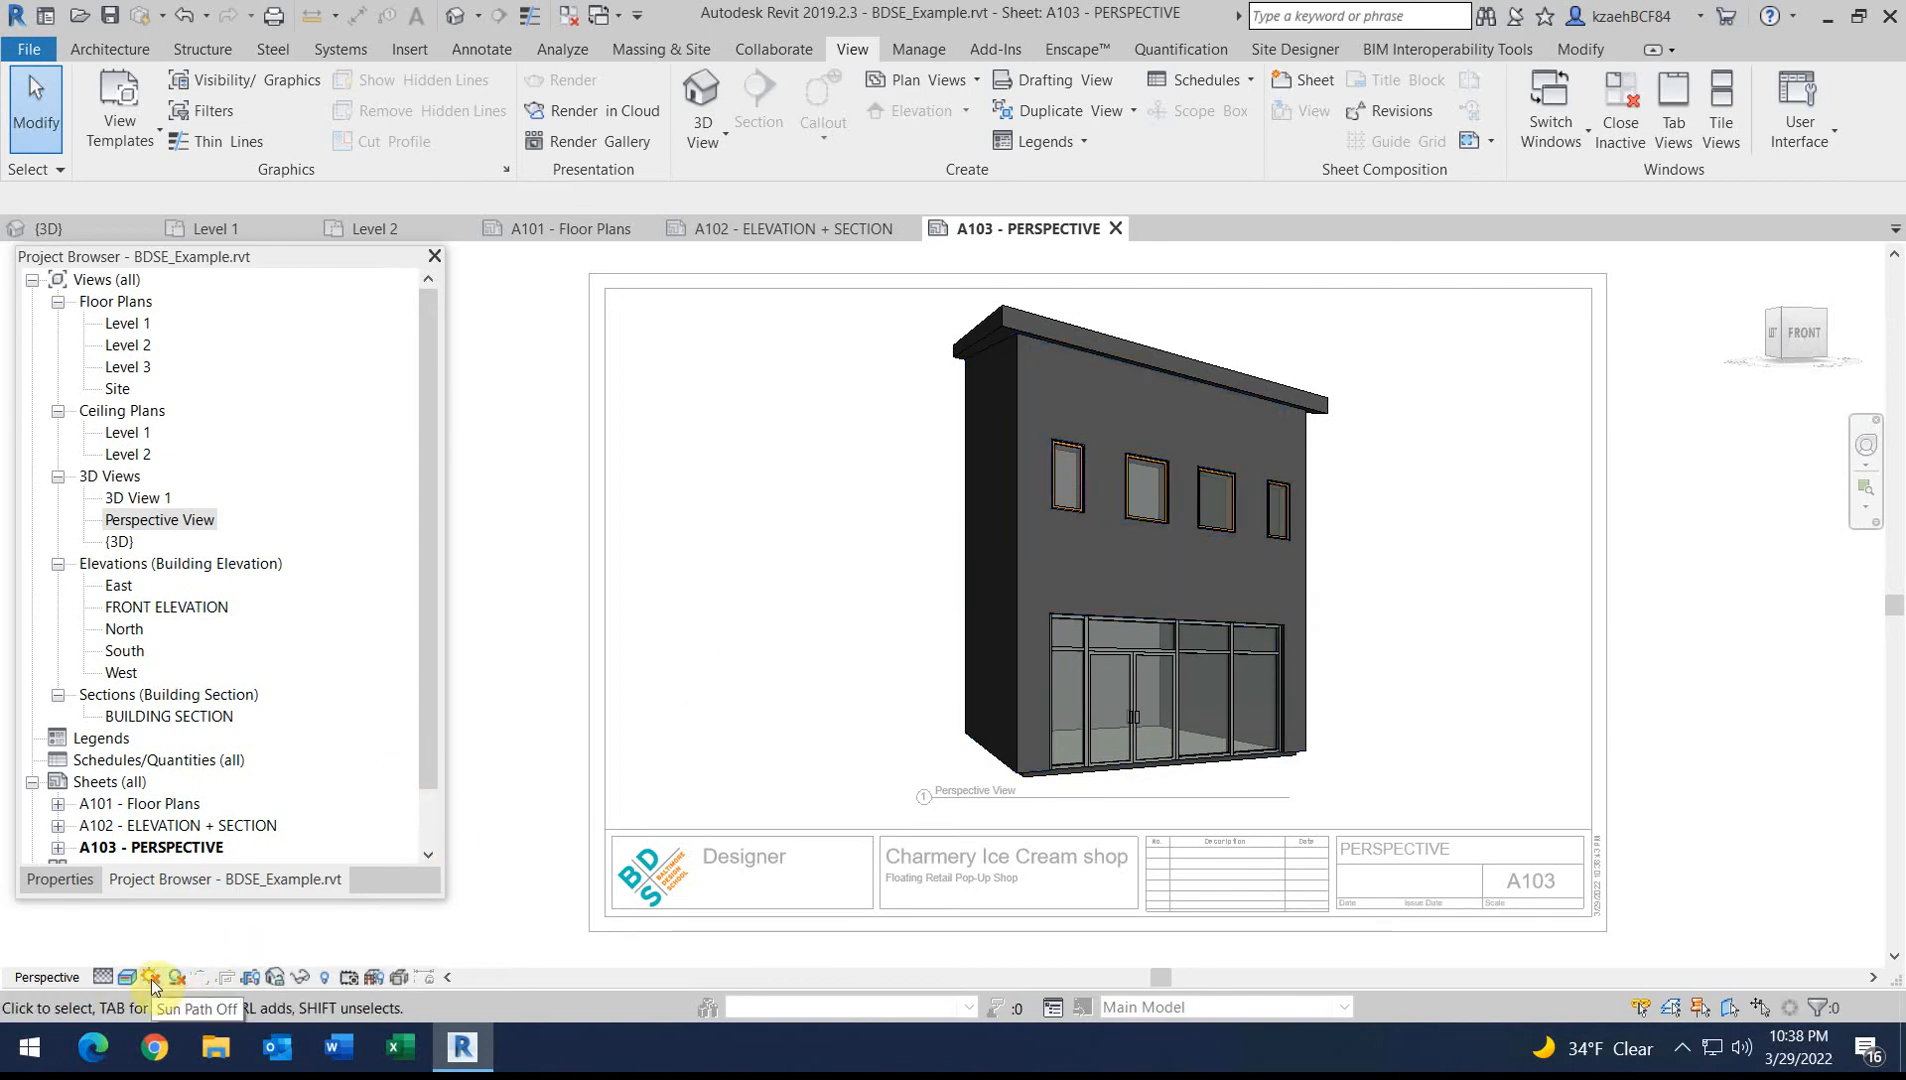
Turn the sun path on for the Perspective View, using the specified project location, date and time
{"action": "left_click", "coordinate": [151, 978]}
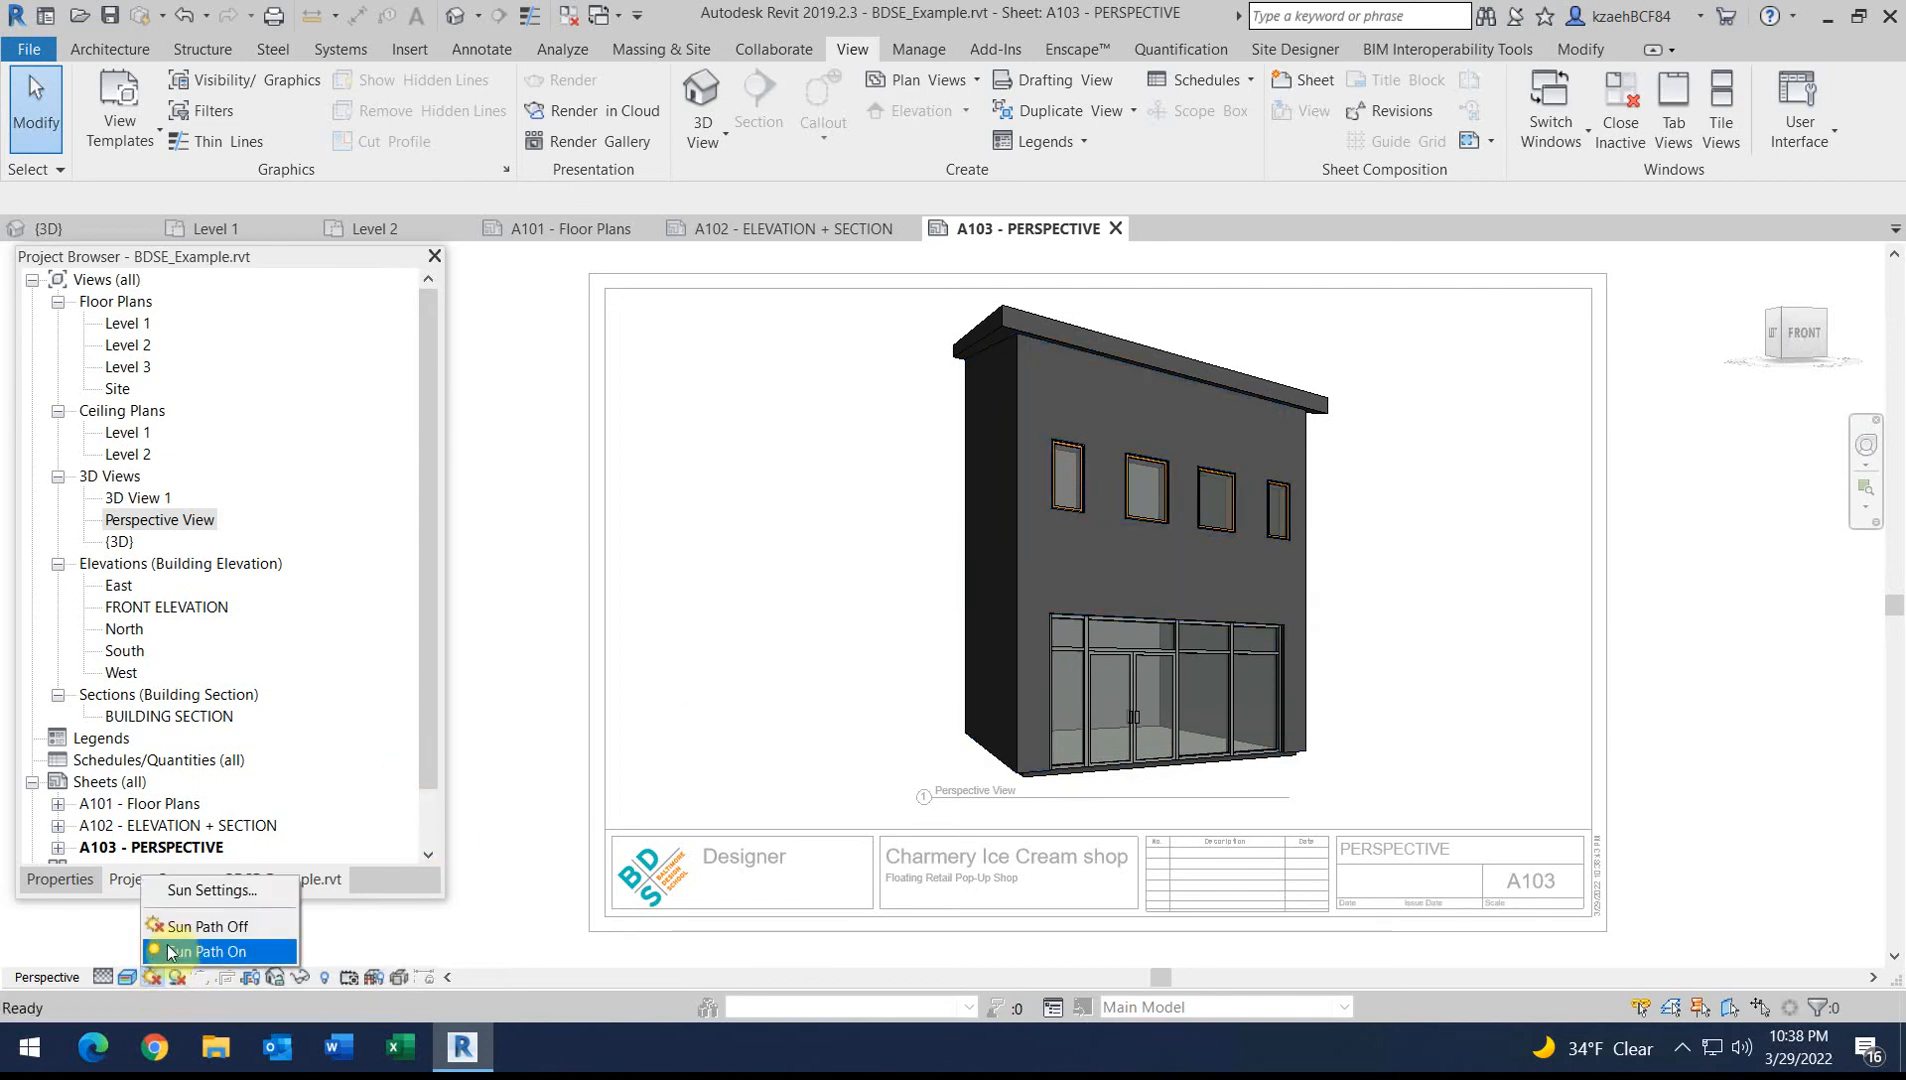
{"action": "left_click", "coordinate": [180, 951]}
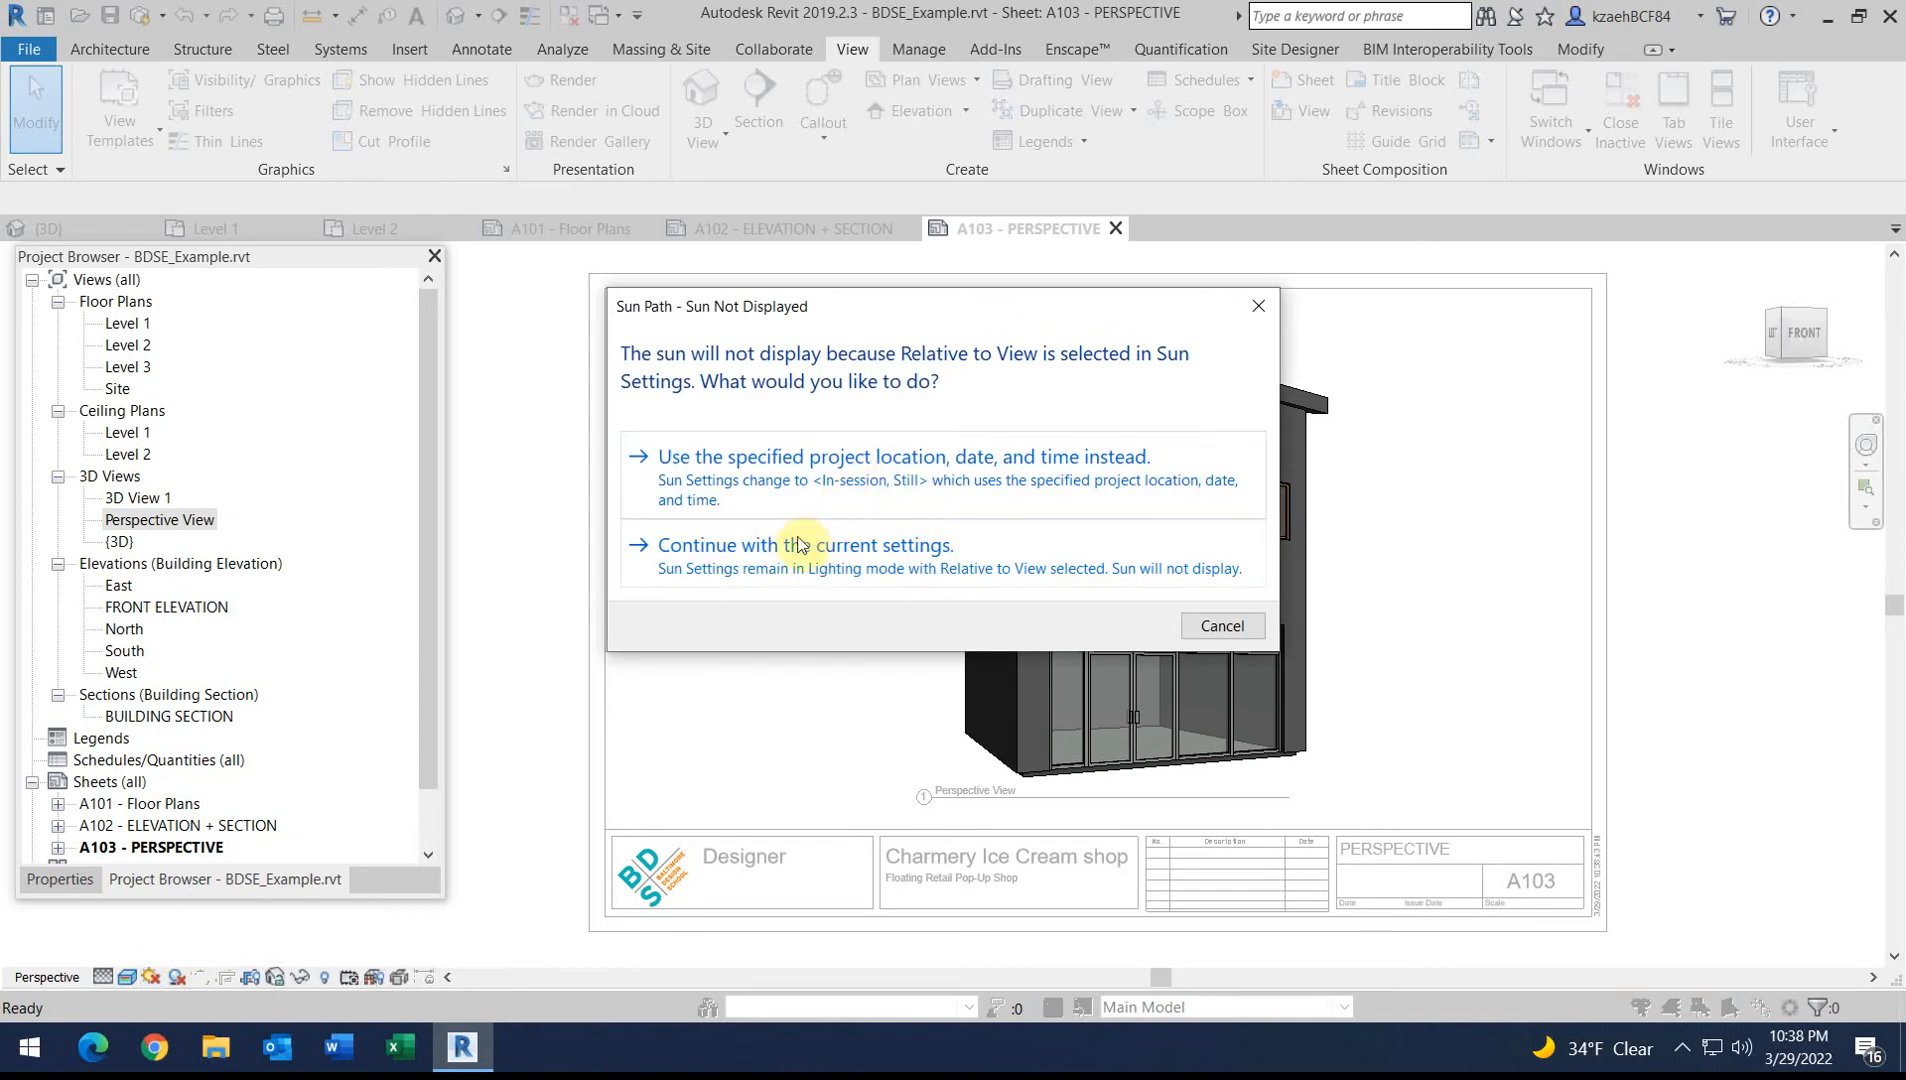
{"action": "left_click", "coordinate": [776, 467]}
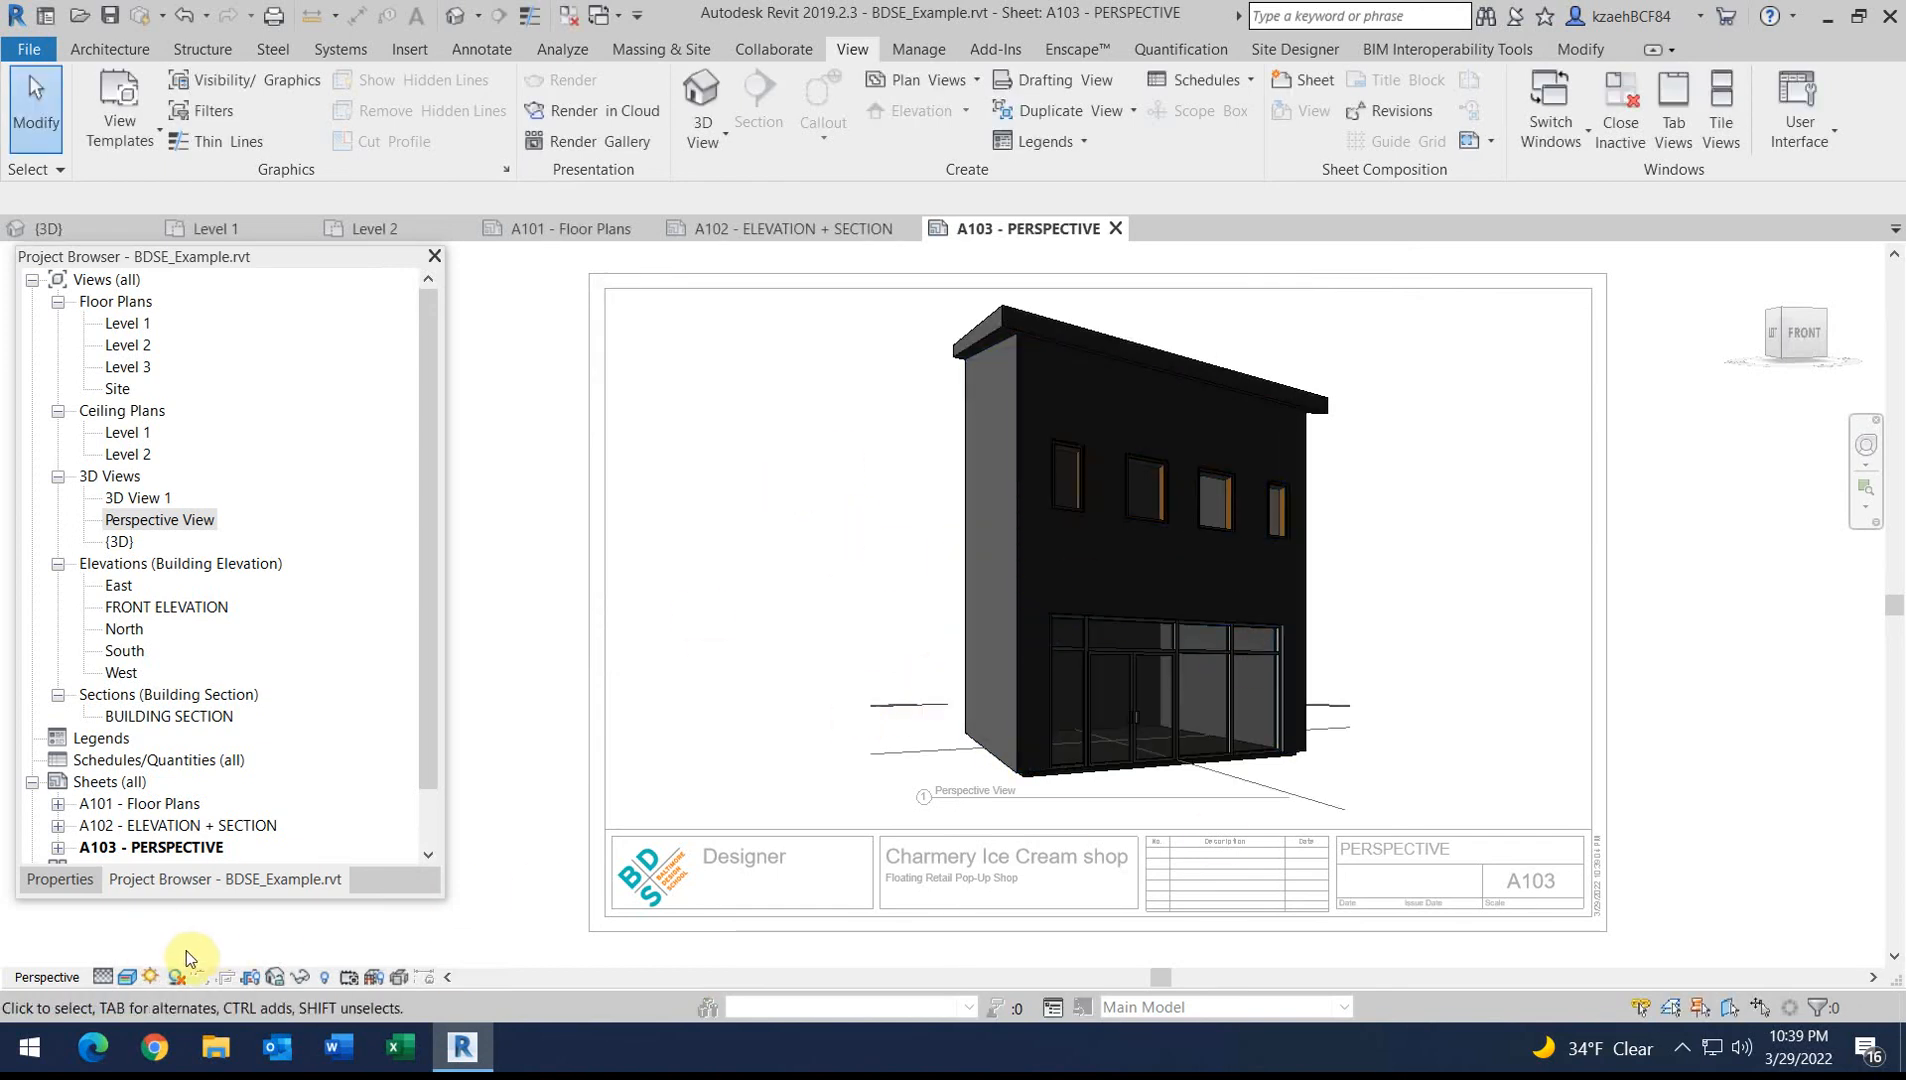
Choose the Summer Solstice preset for a still solar study in the view's sun settings
{"action": "left_click", "coordinate": [150, 977]}
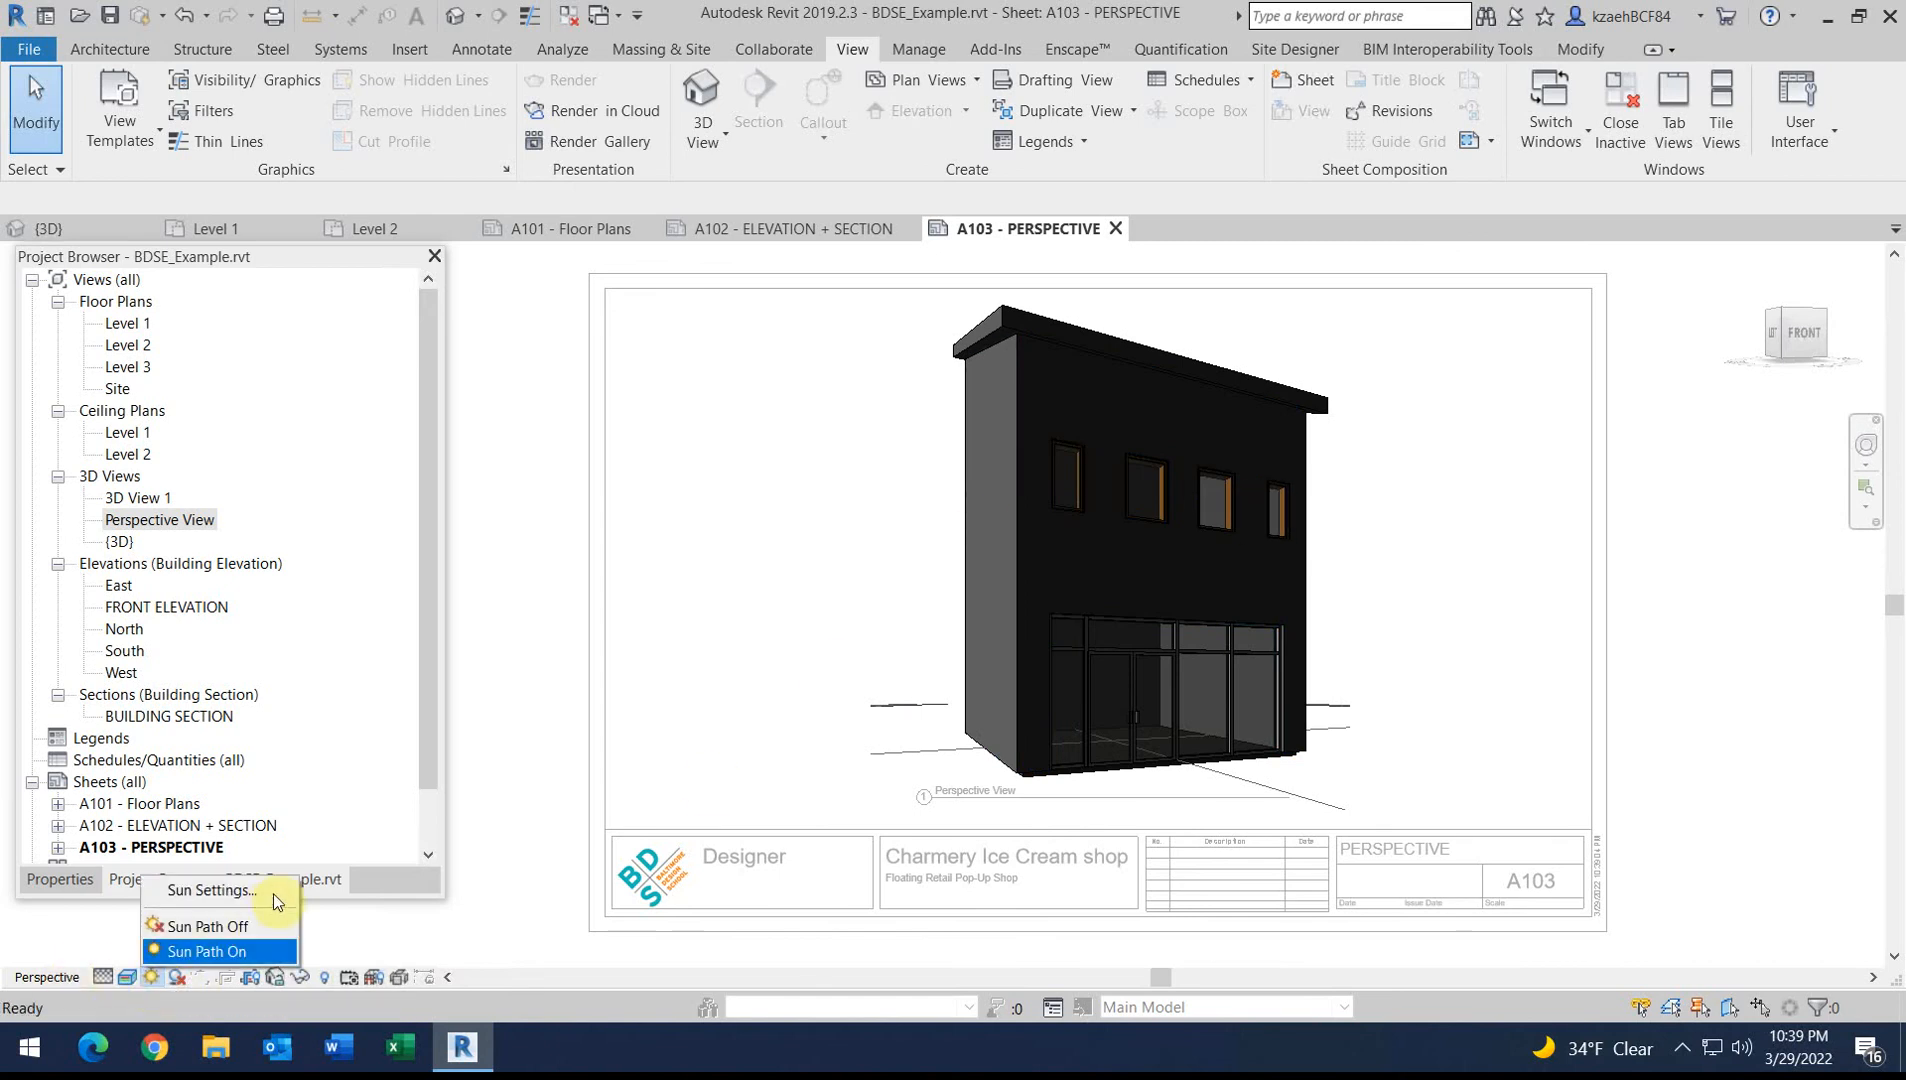
{"action": "left_click", "coordinate": [214, 900]}
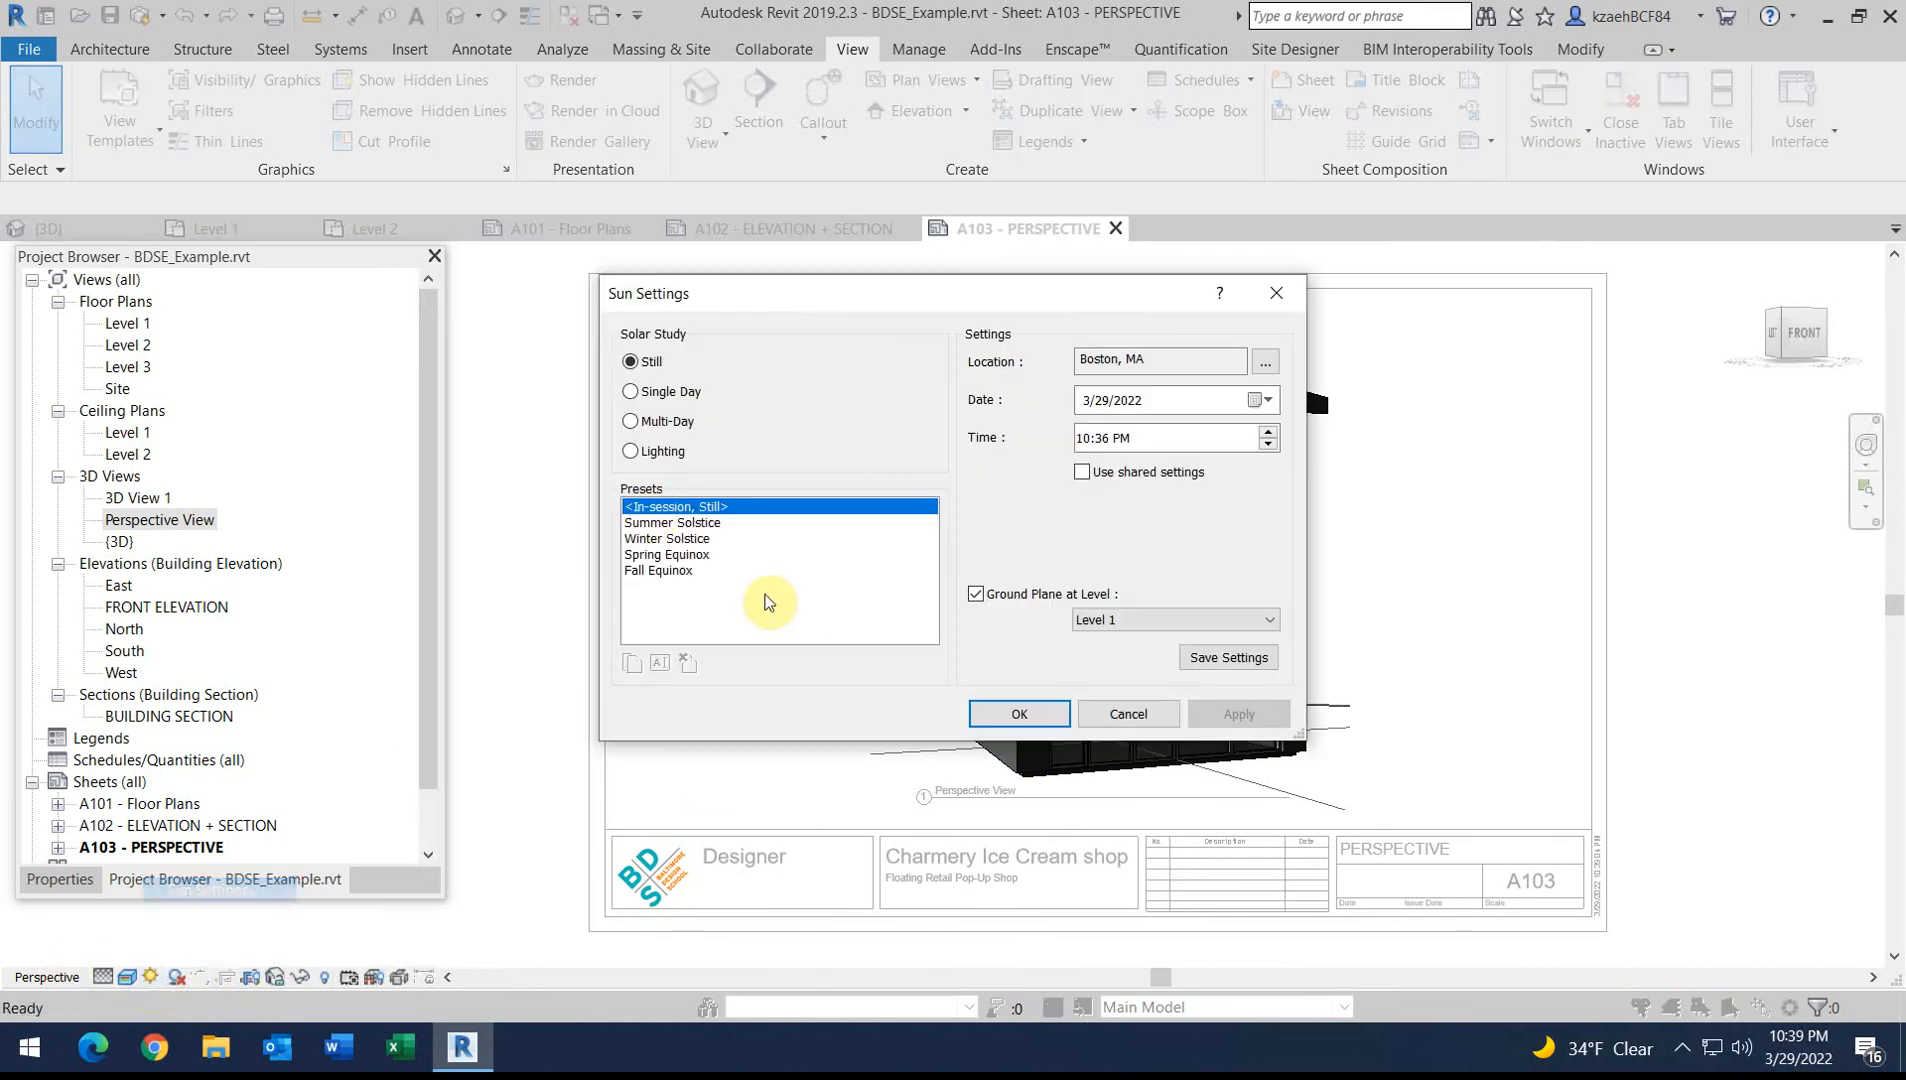
{"action": "left_click", "coordinate": [696, 521]}
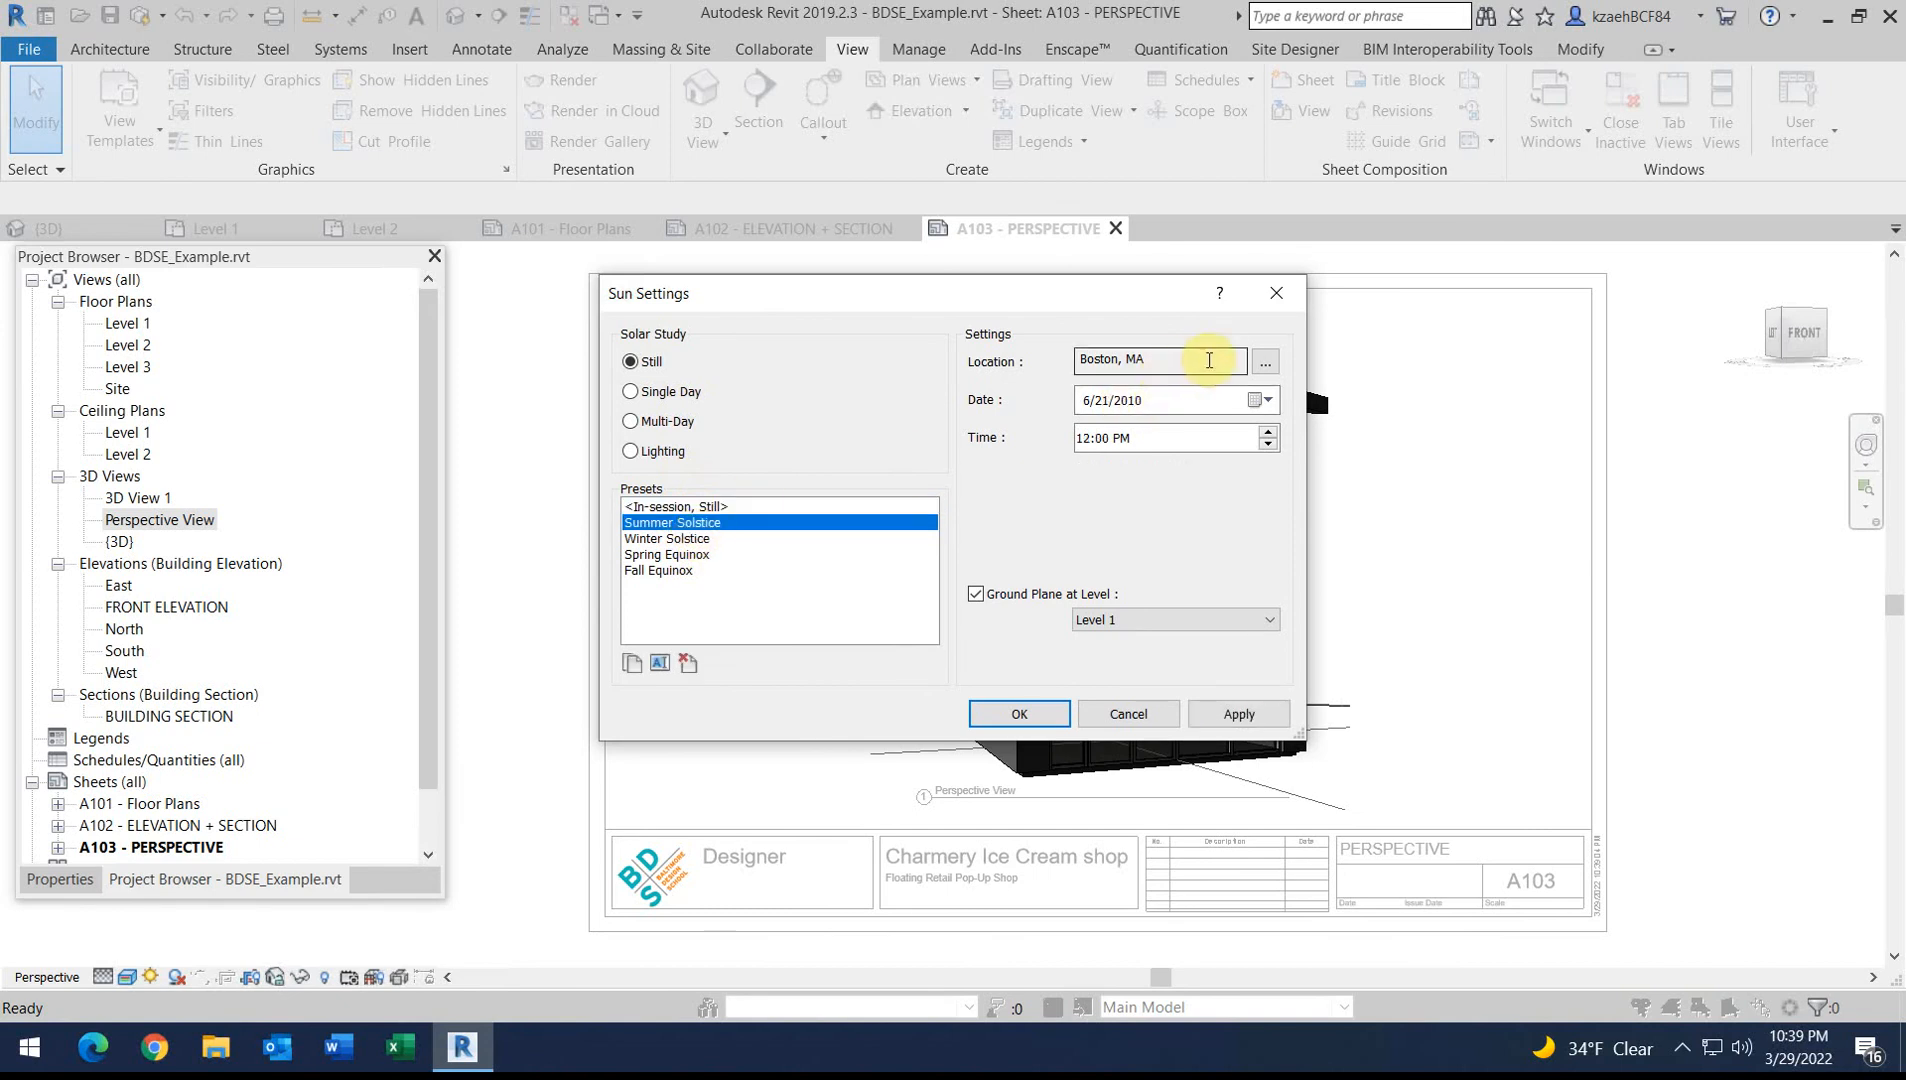
Open the project location from the sun settings and enter Baltimore as the project address
{"action": "left_click", "coordinate": [1267, 364]}
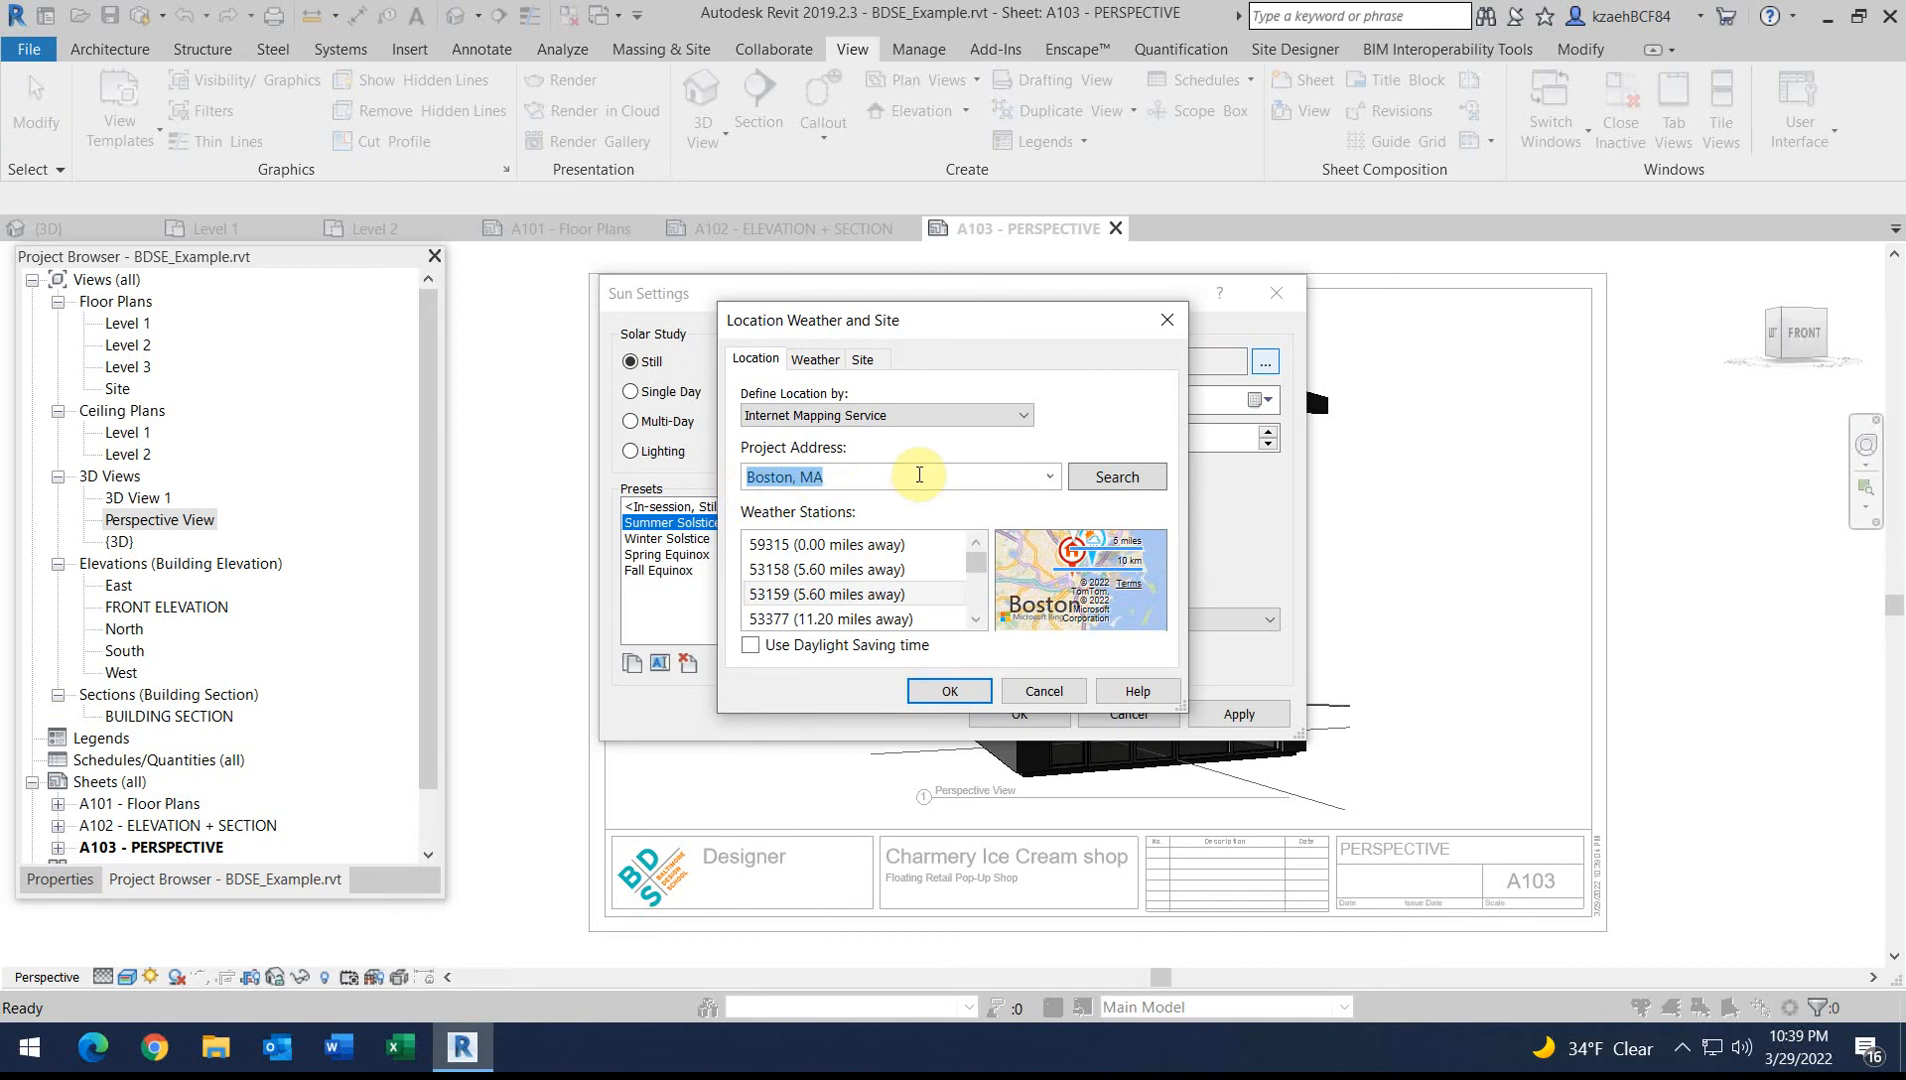
{"action": "type", "text": "Baltimore"}
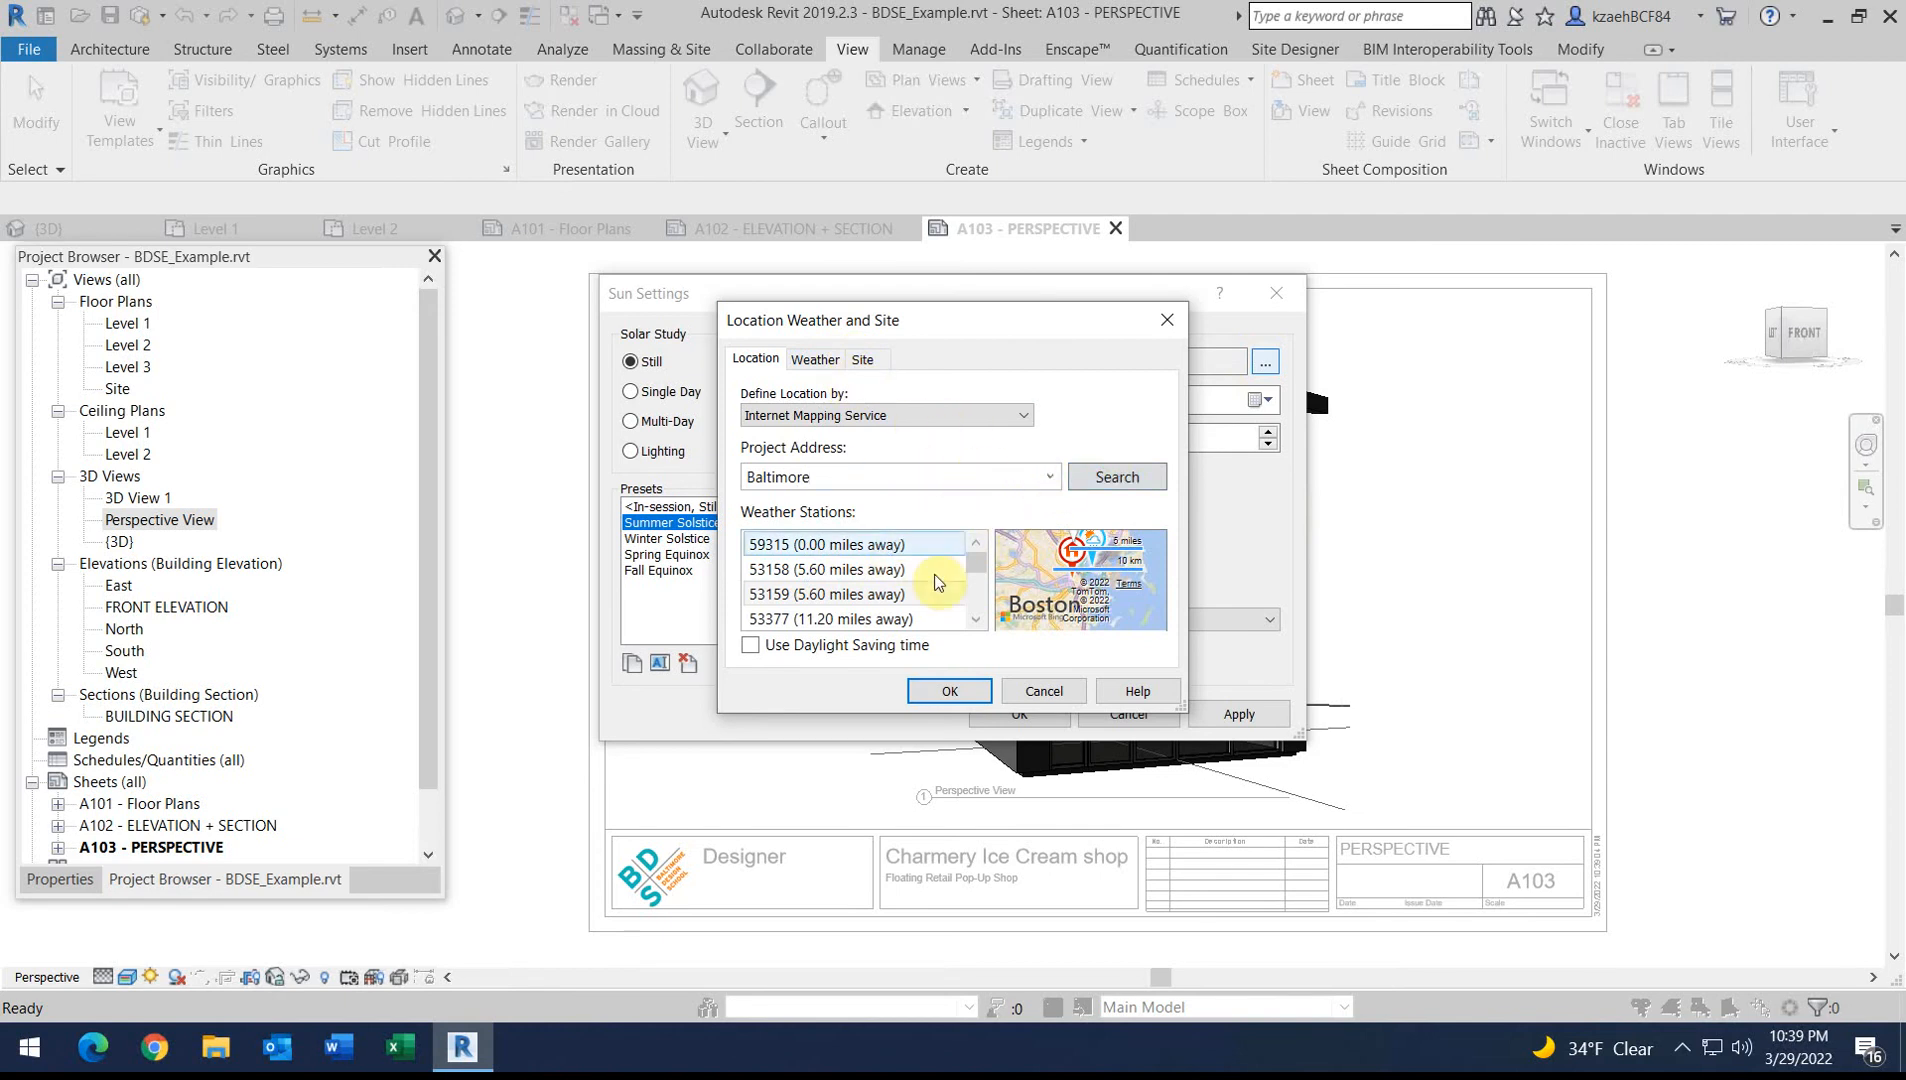
{"action": "left_click_drag", "start_coordinate": [977, 566], "coordinate": [922, 522]}
{"action": "left_click", "coordinate": [851, 487]}
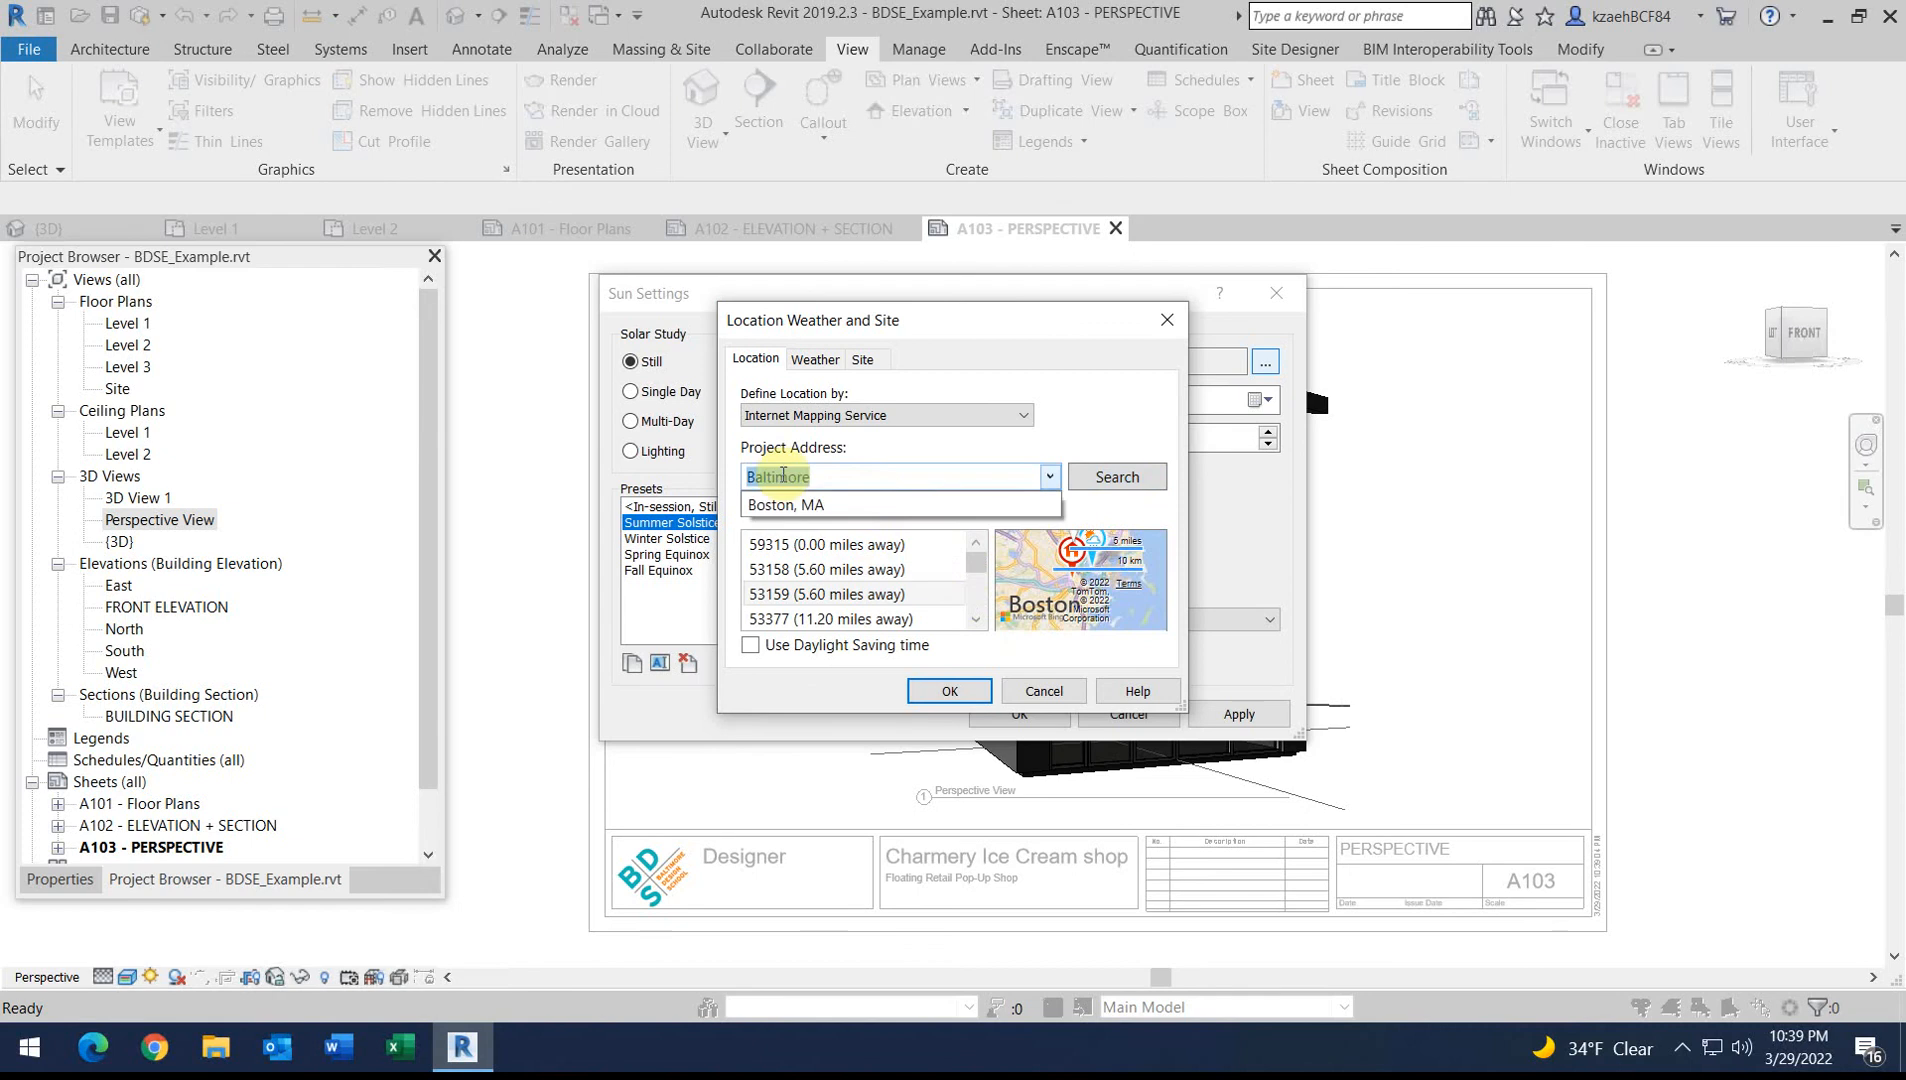
{"action": "left_click_drag", "start_coordinate": [841, 475], "coordinate": [549, 452]}
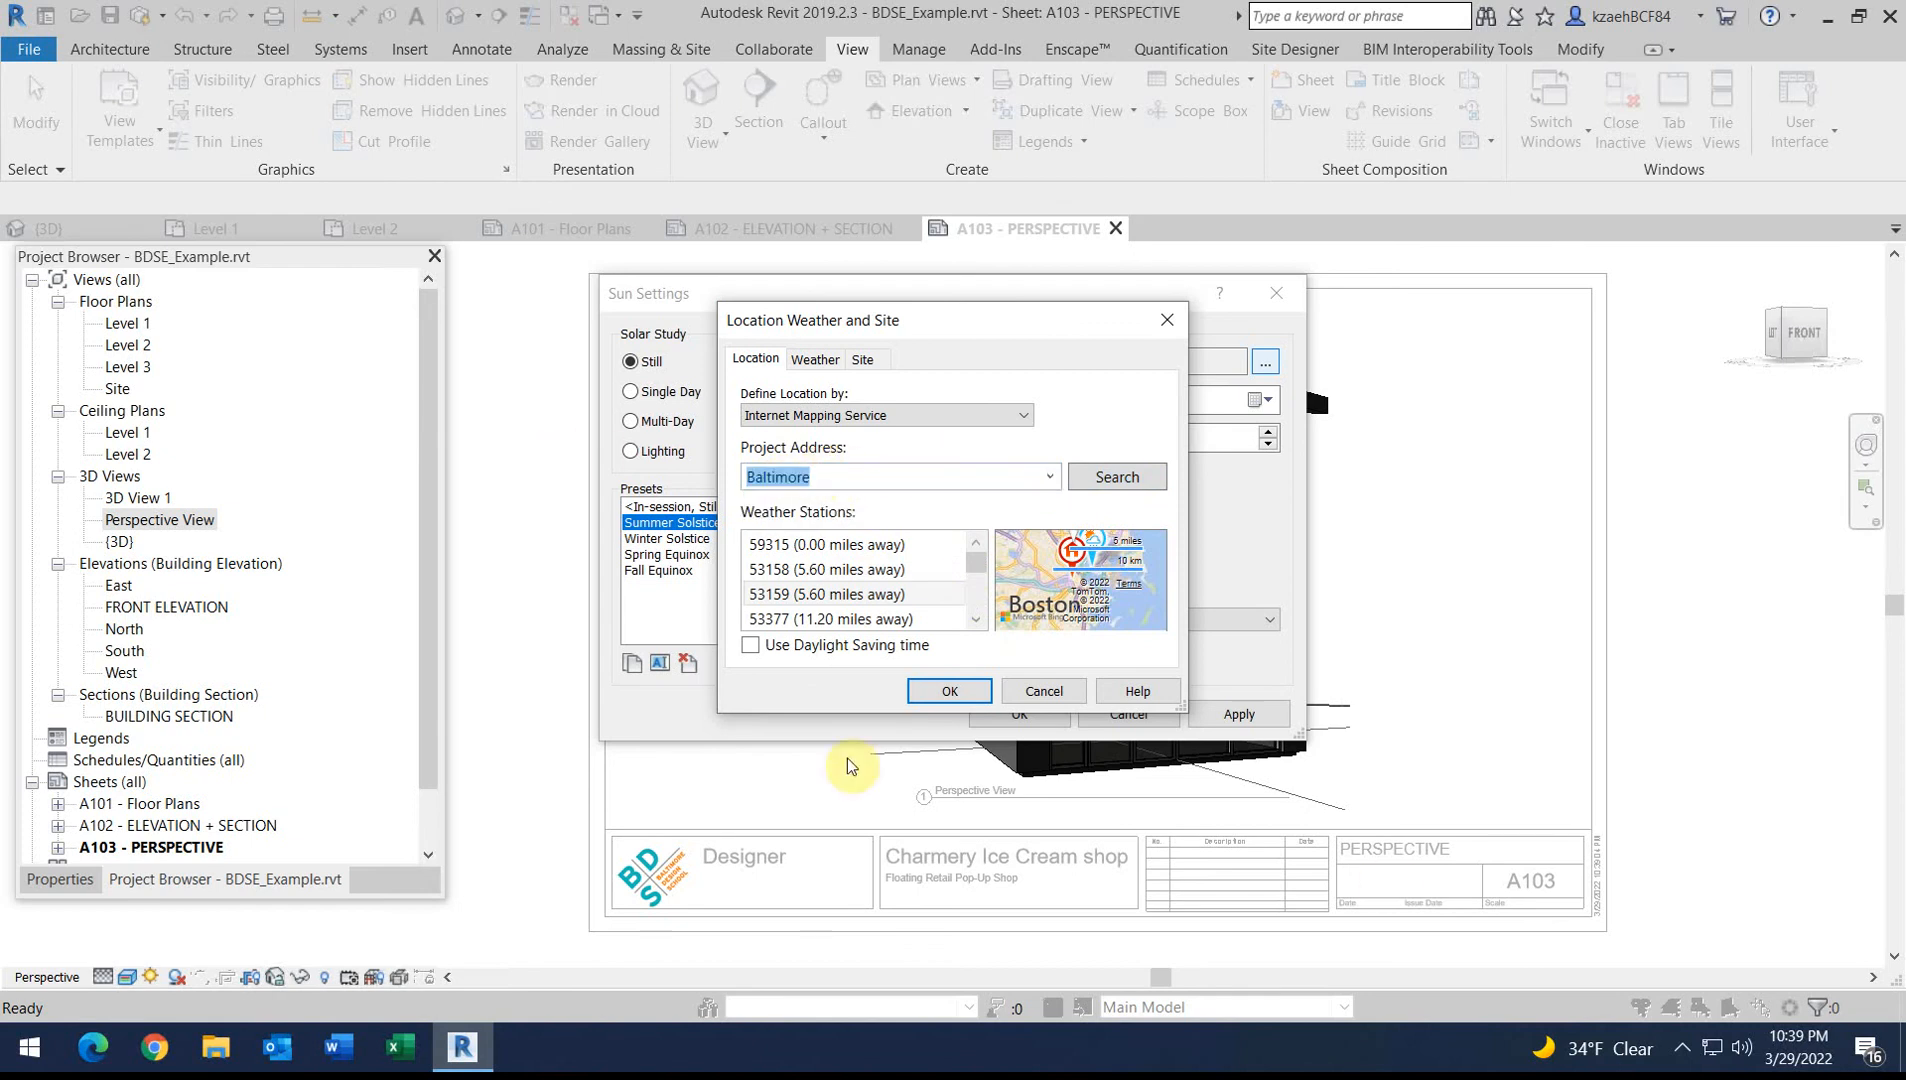
{"action": "left_click", "coordinate": [895, 473]}
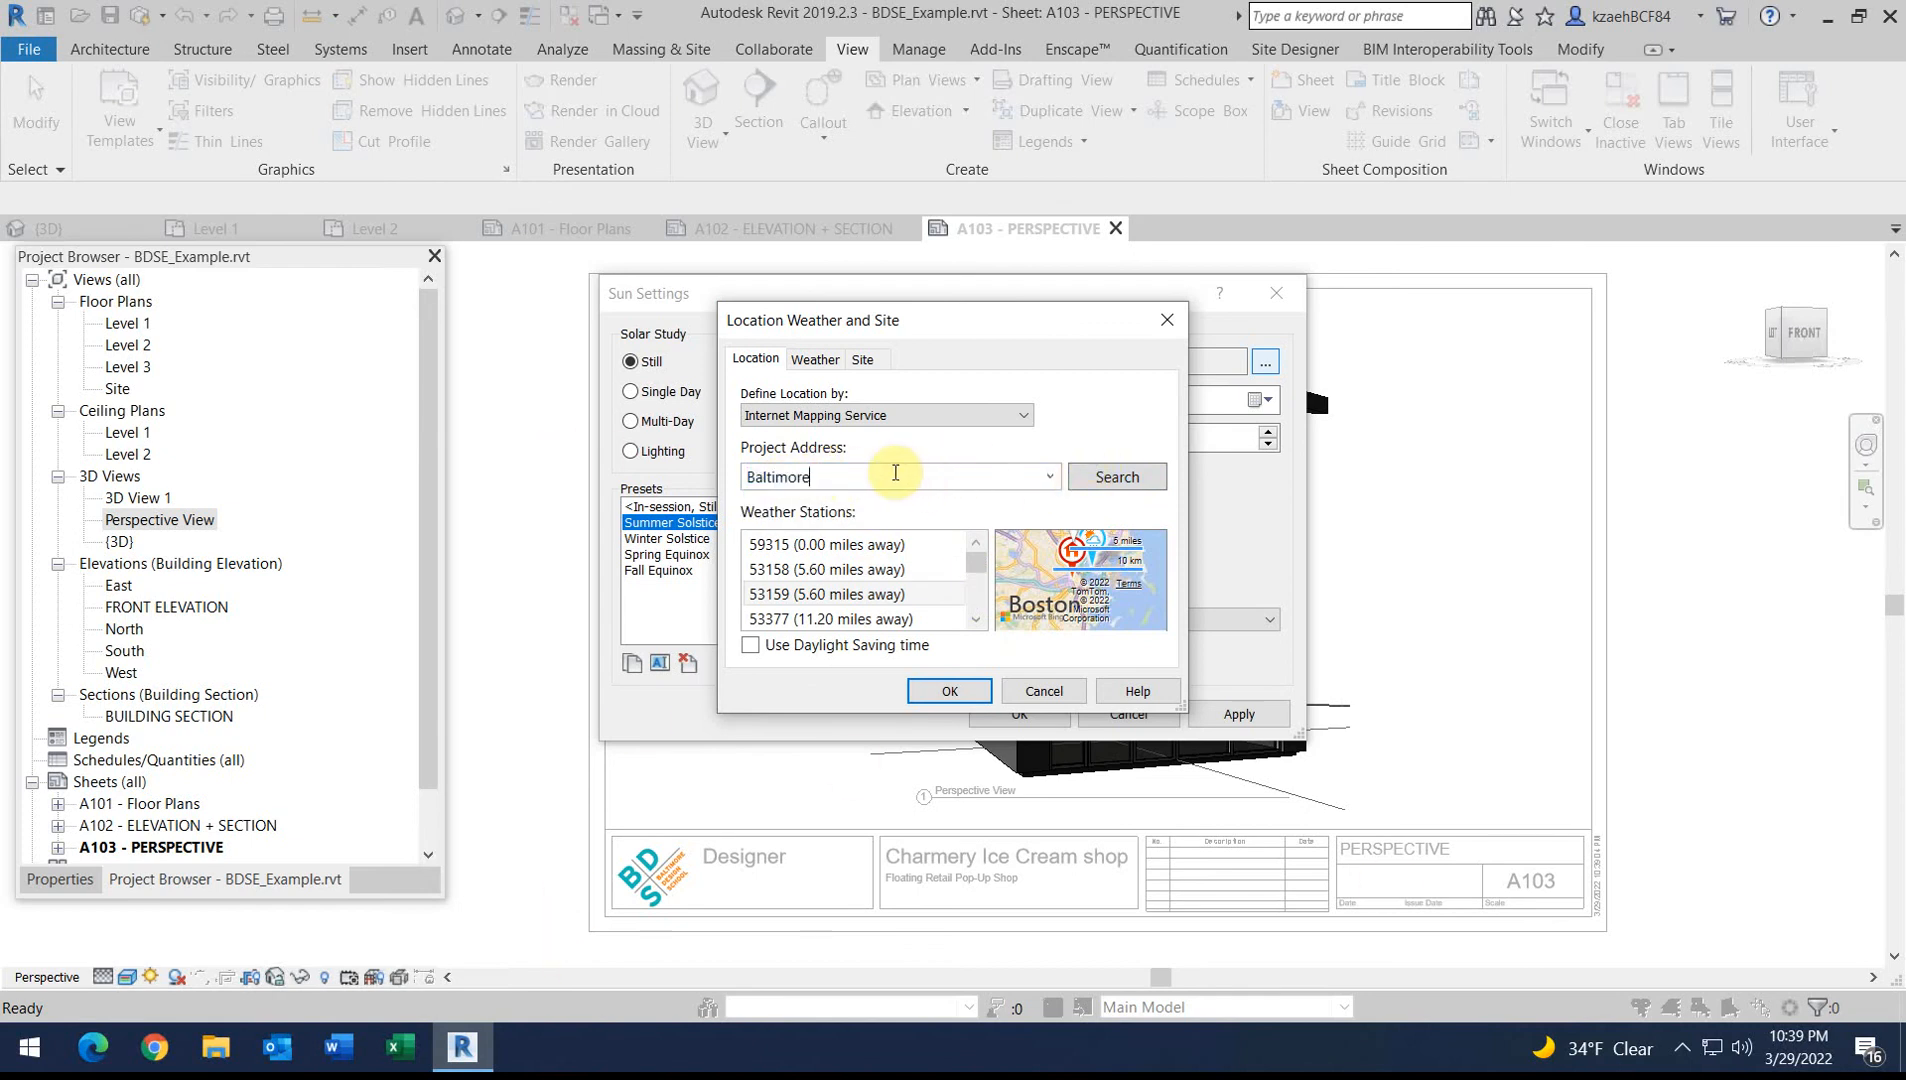
{"action": "left_click", "coordinate": [978, 590]}
{"action": "double_click", "coordinate": [980, 476]}
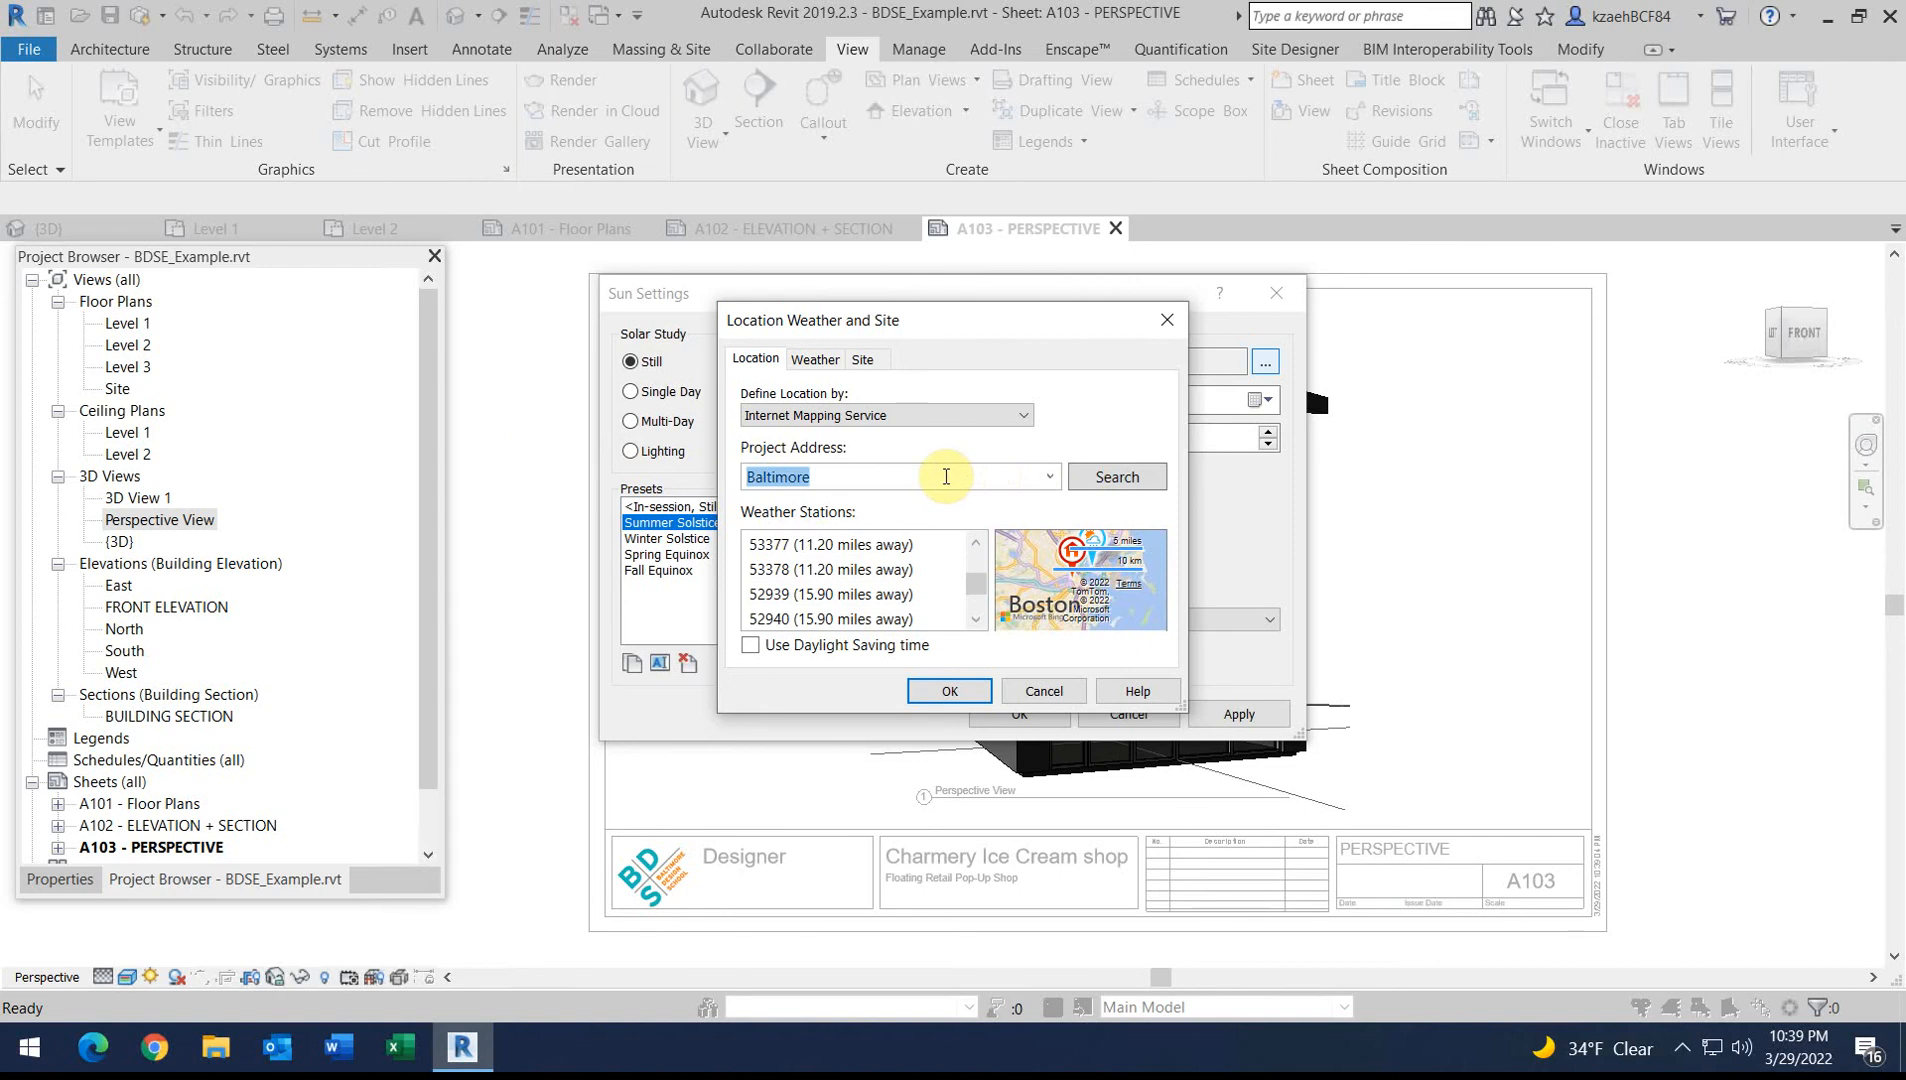
Switch to Chrome with the Person 1 profile and open Google Maps
{"action": "left_click", "coordinate": [166, 1048]}
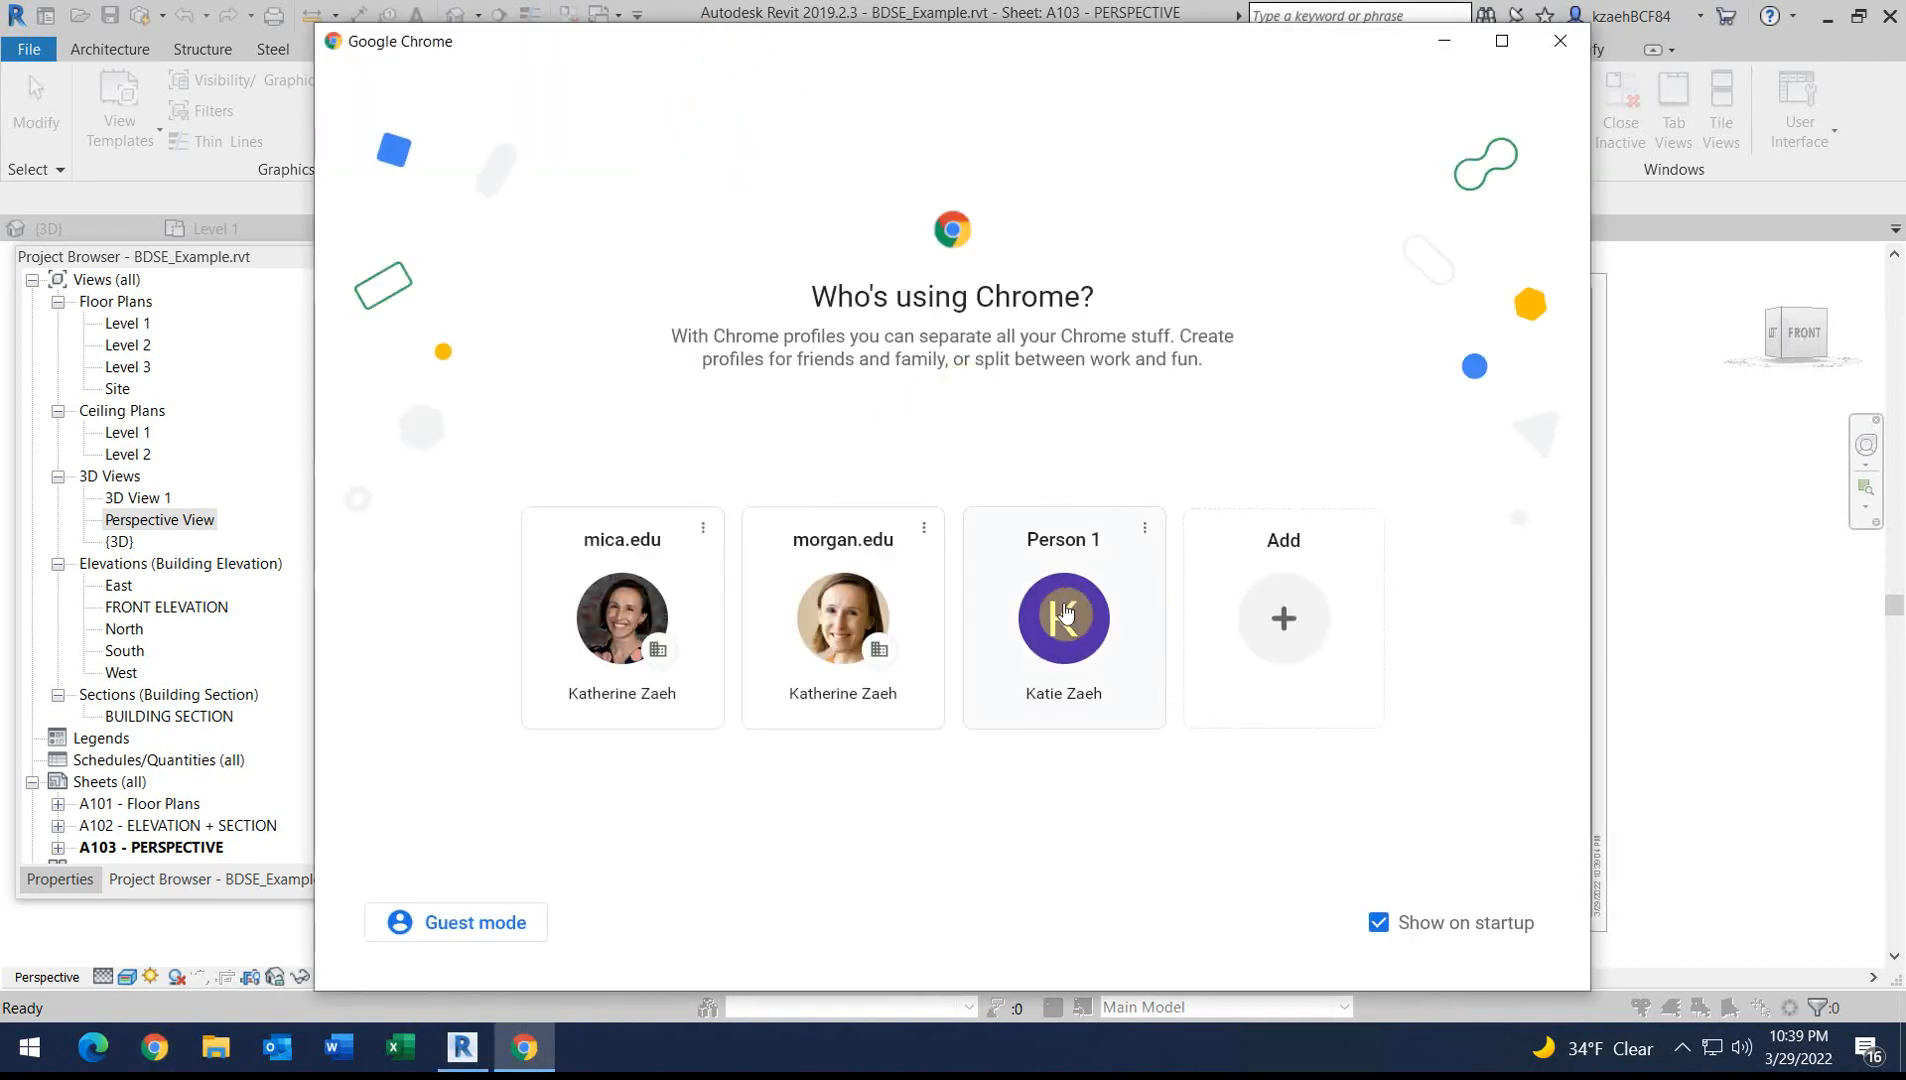
{"action": "left_click", "coordinate": [1062, 612]}
{"action": "type", "text": "maps"}
{"action": "key", "text": "Return"}
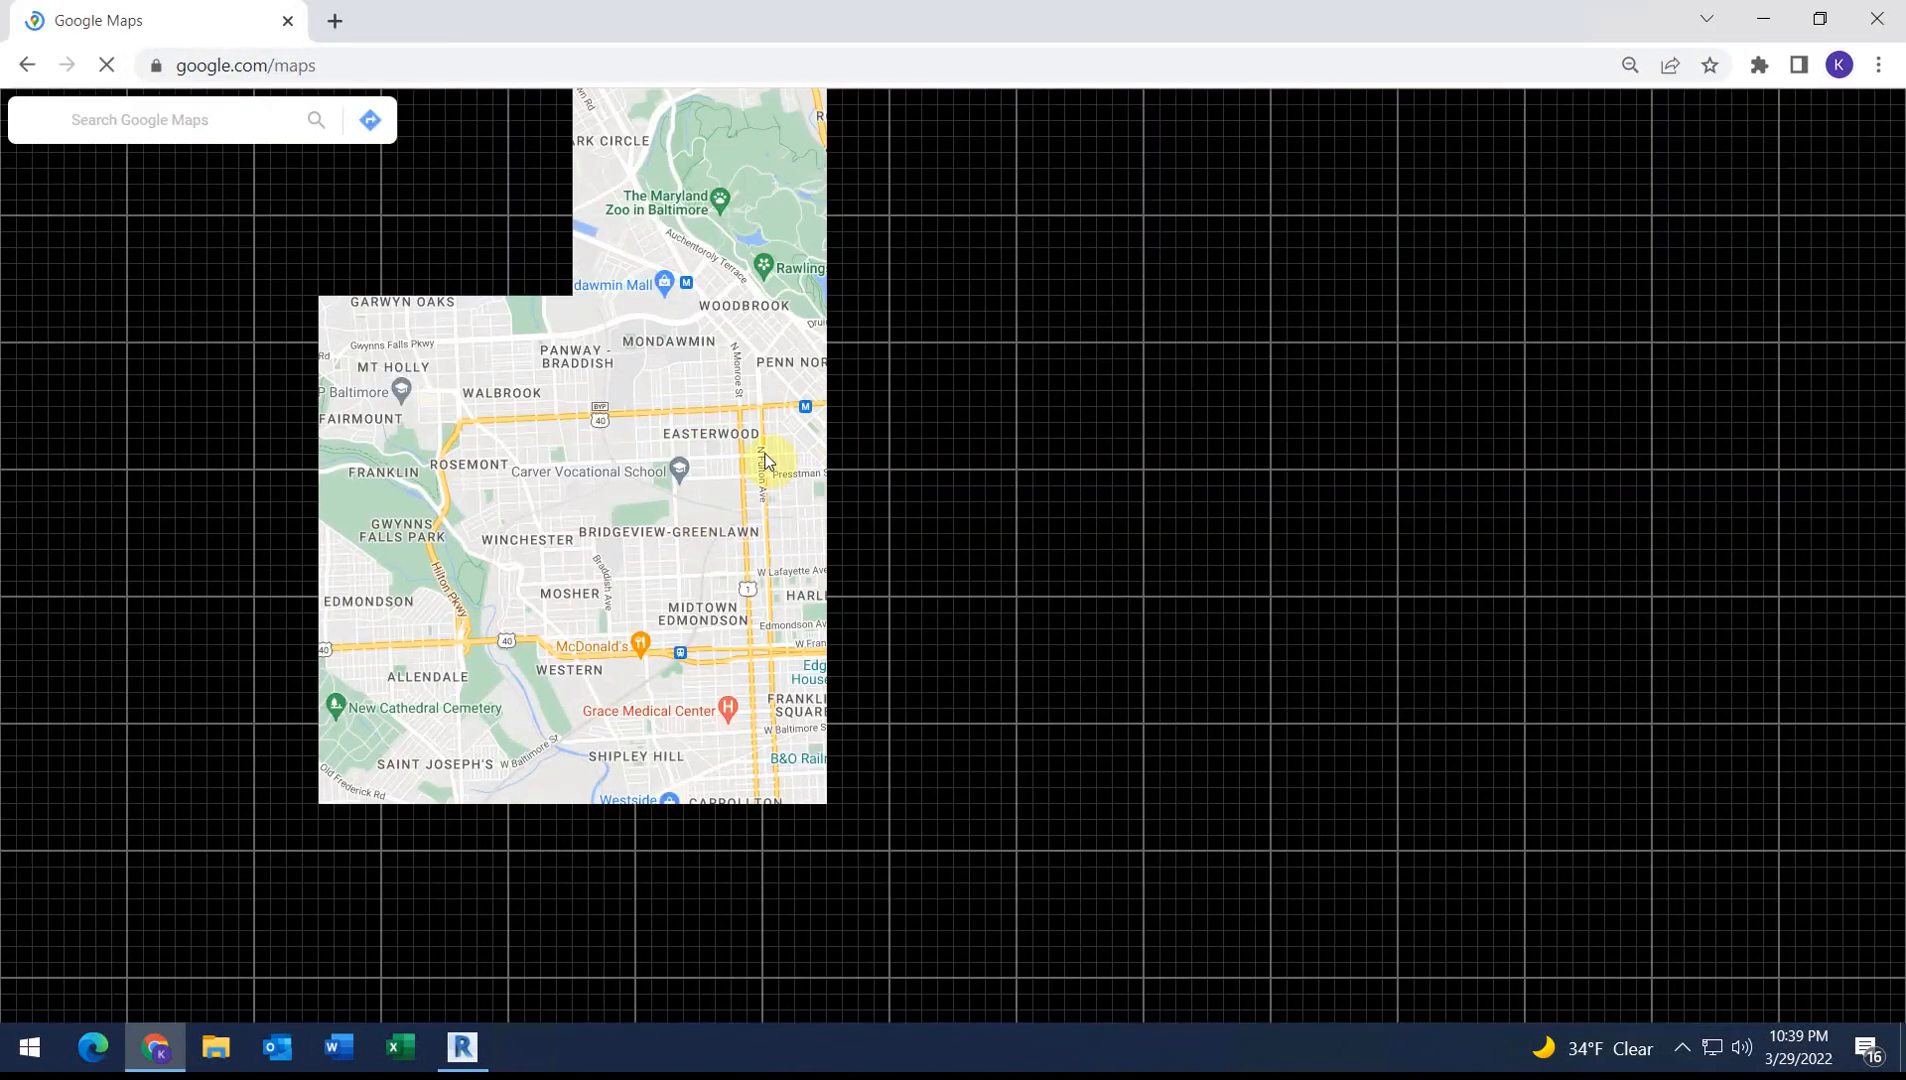
Examine the Baltimore waterfront around Harbor East and Fells Point on the map for a project site, clearing the picked Fleet Street place
{"action": "scroll", "coordinate": [996, 703], "scroll_direction": "up", "scroll_amount": 2}
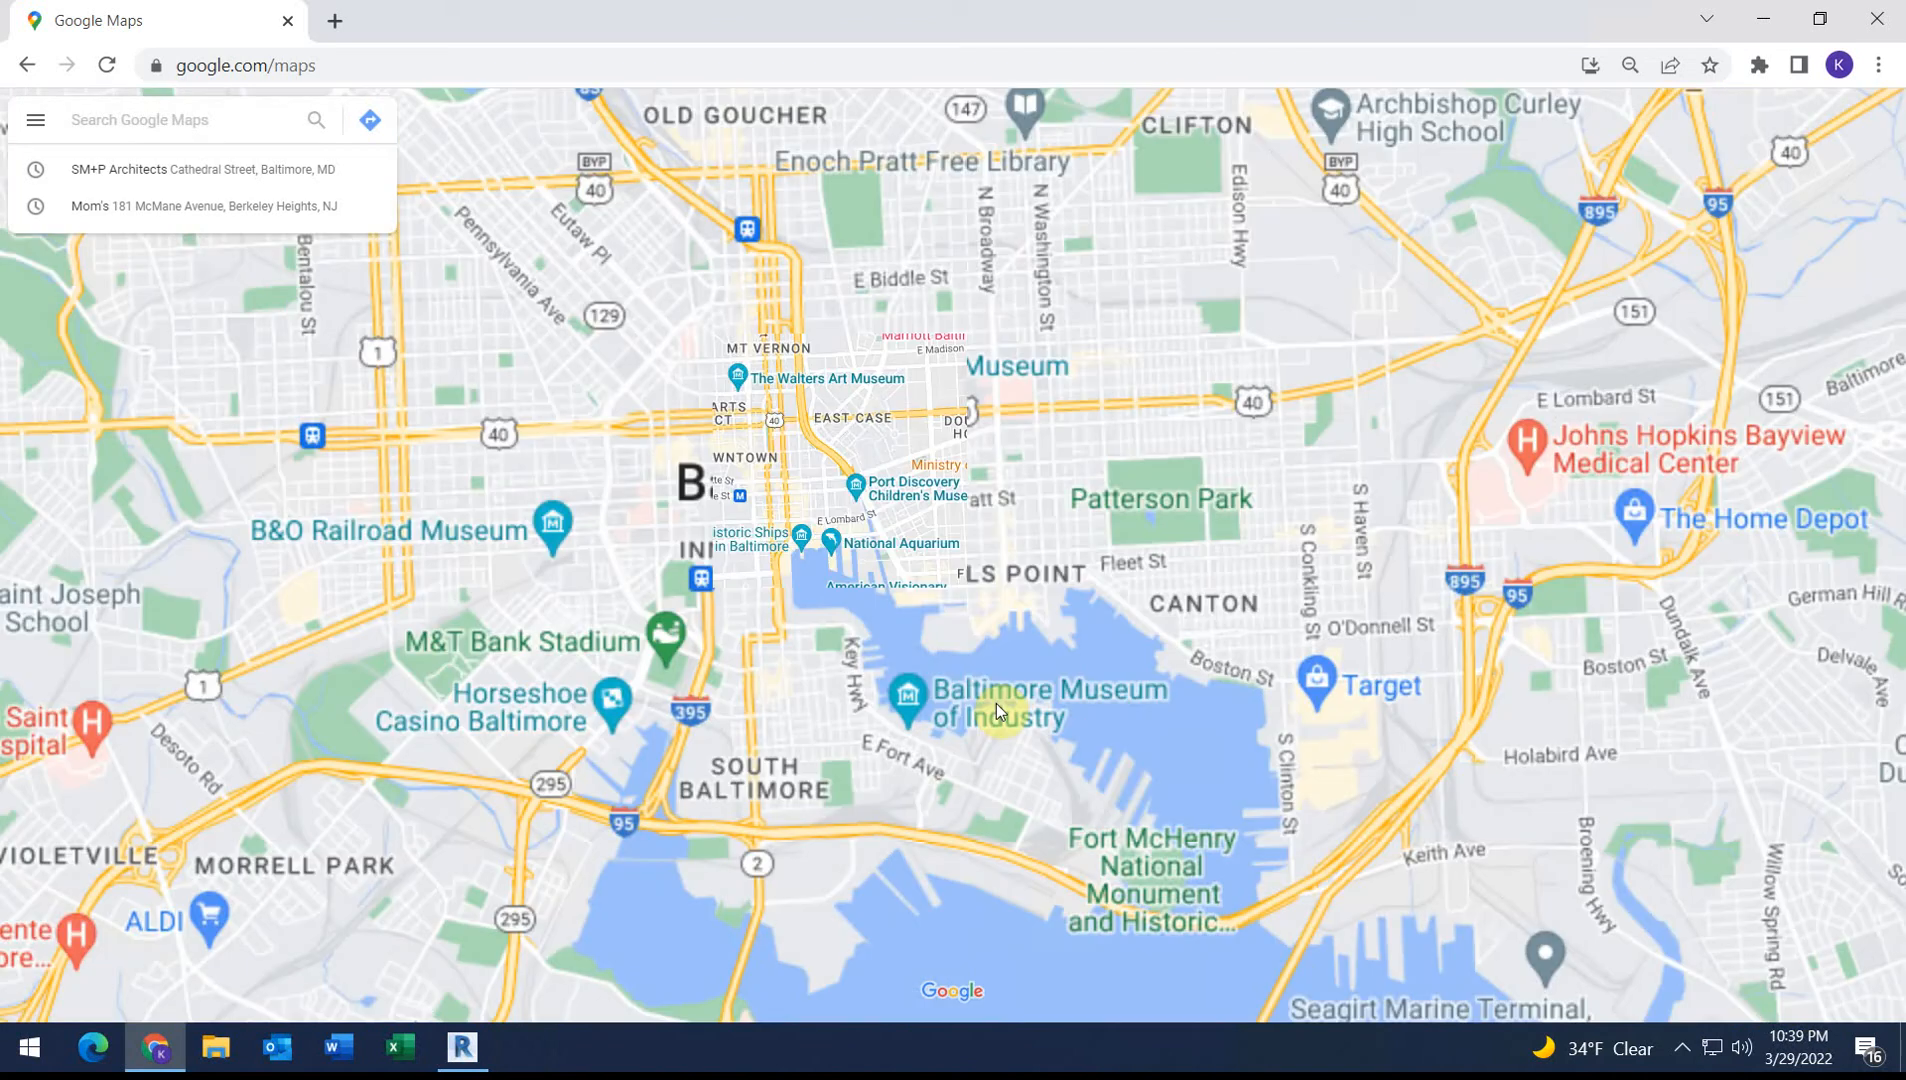
{"action": "scroll", "coordinate": [796, 527], "scroll_direction": "up", "scroll_amount": 2}
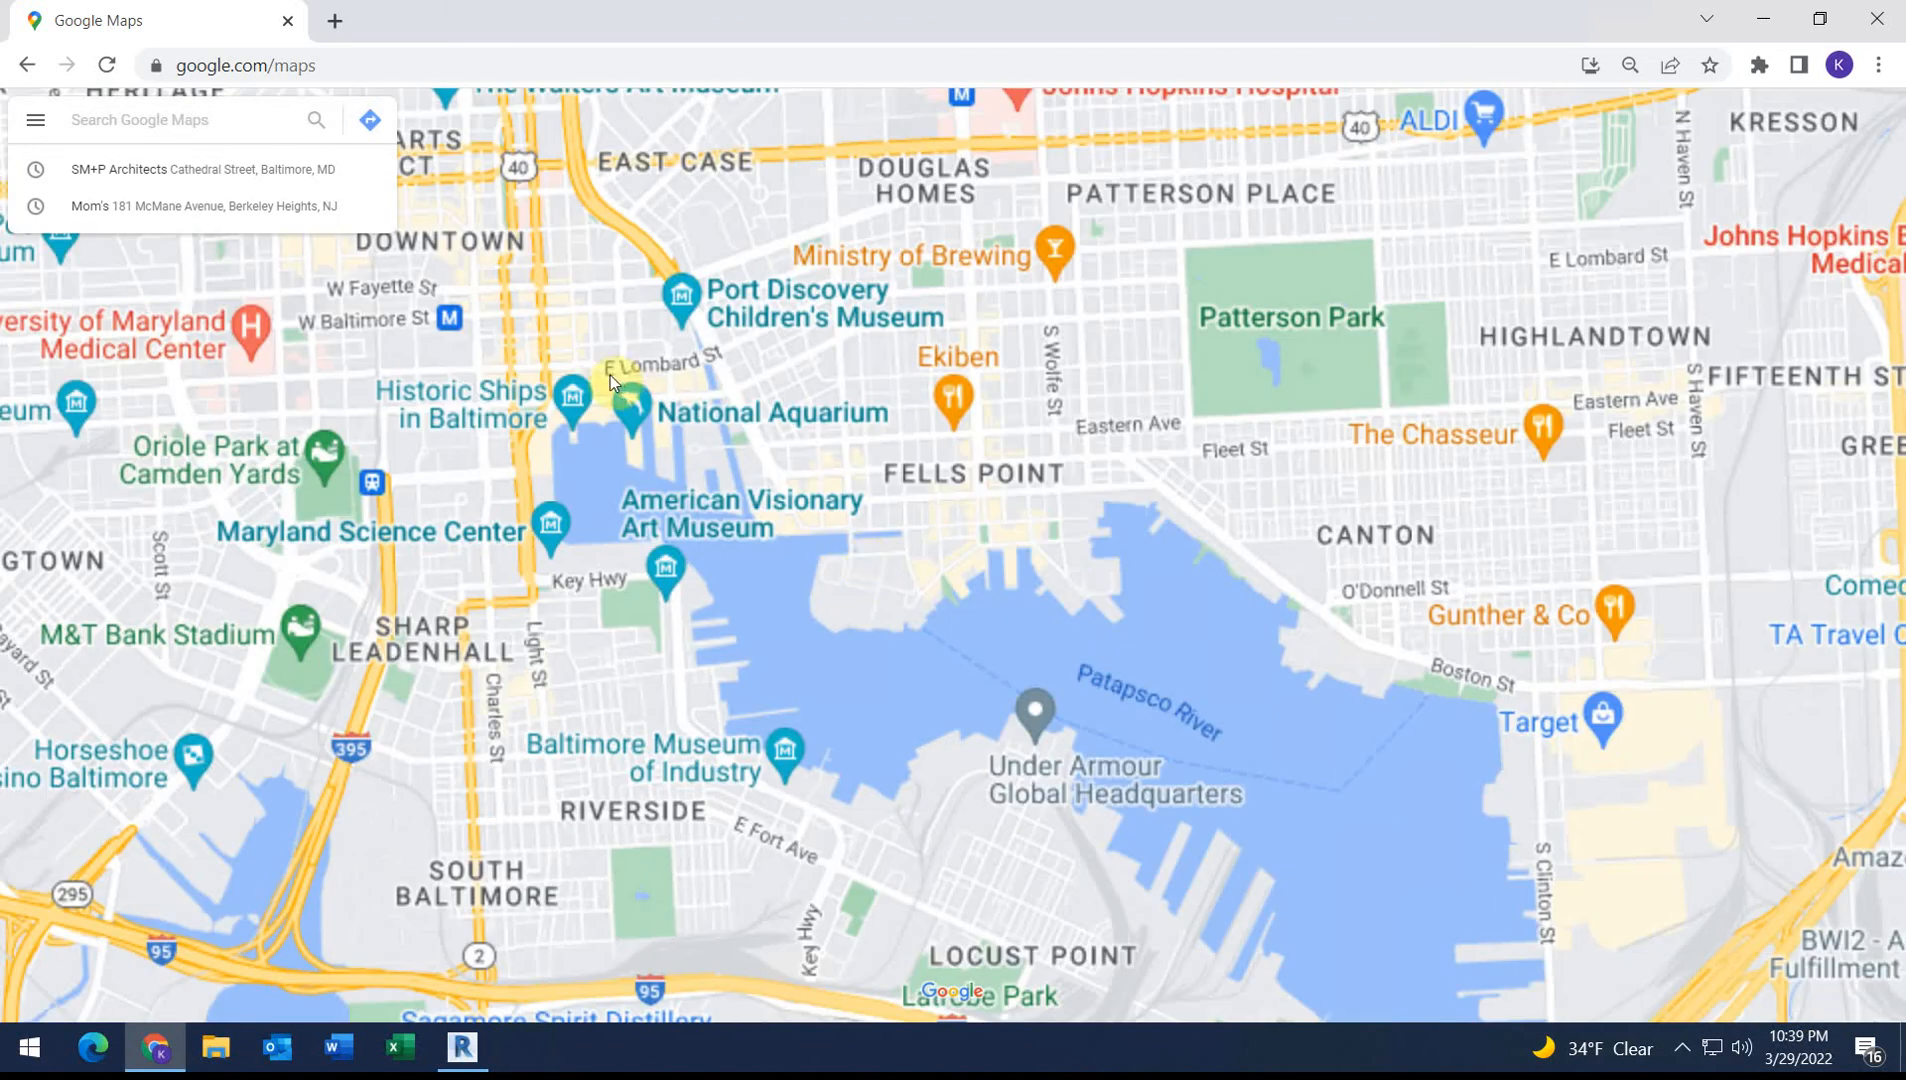
{"action": "left_click", "coordinate": [661, 422]}
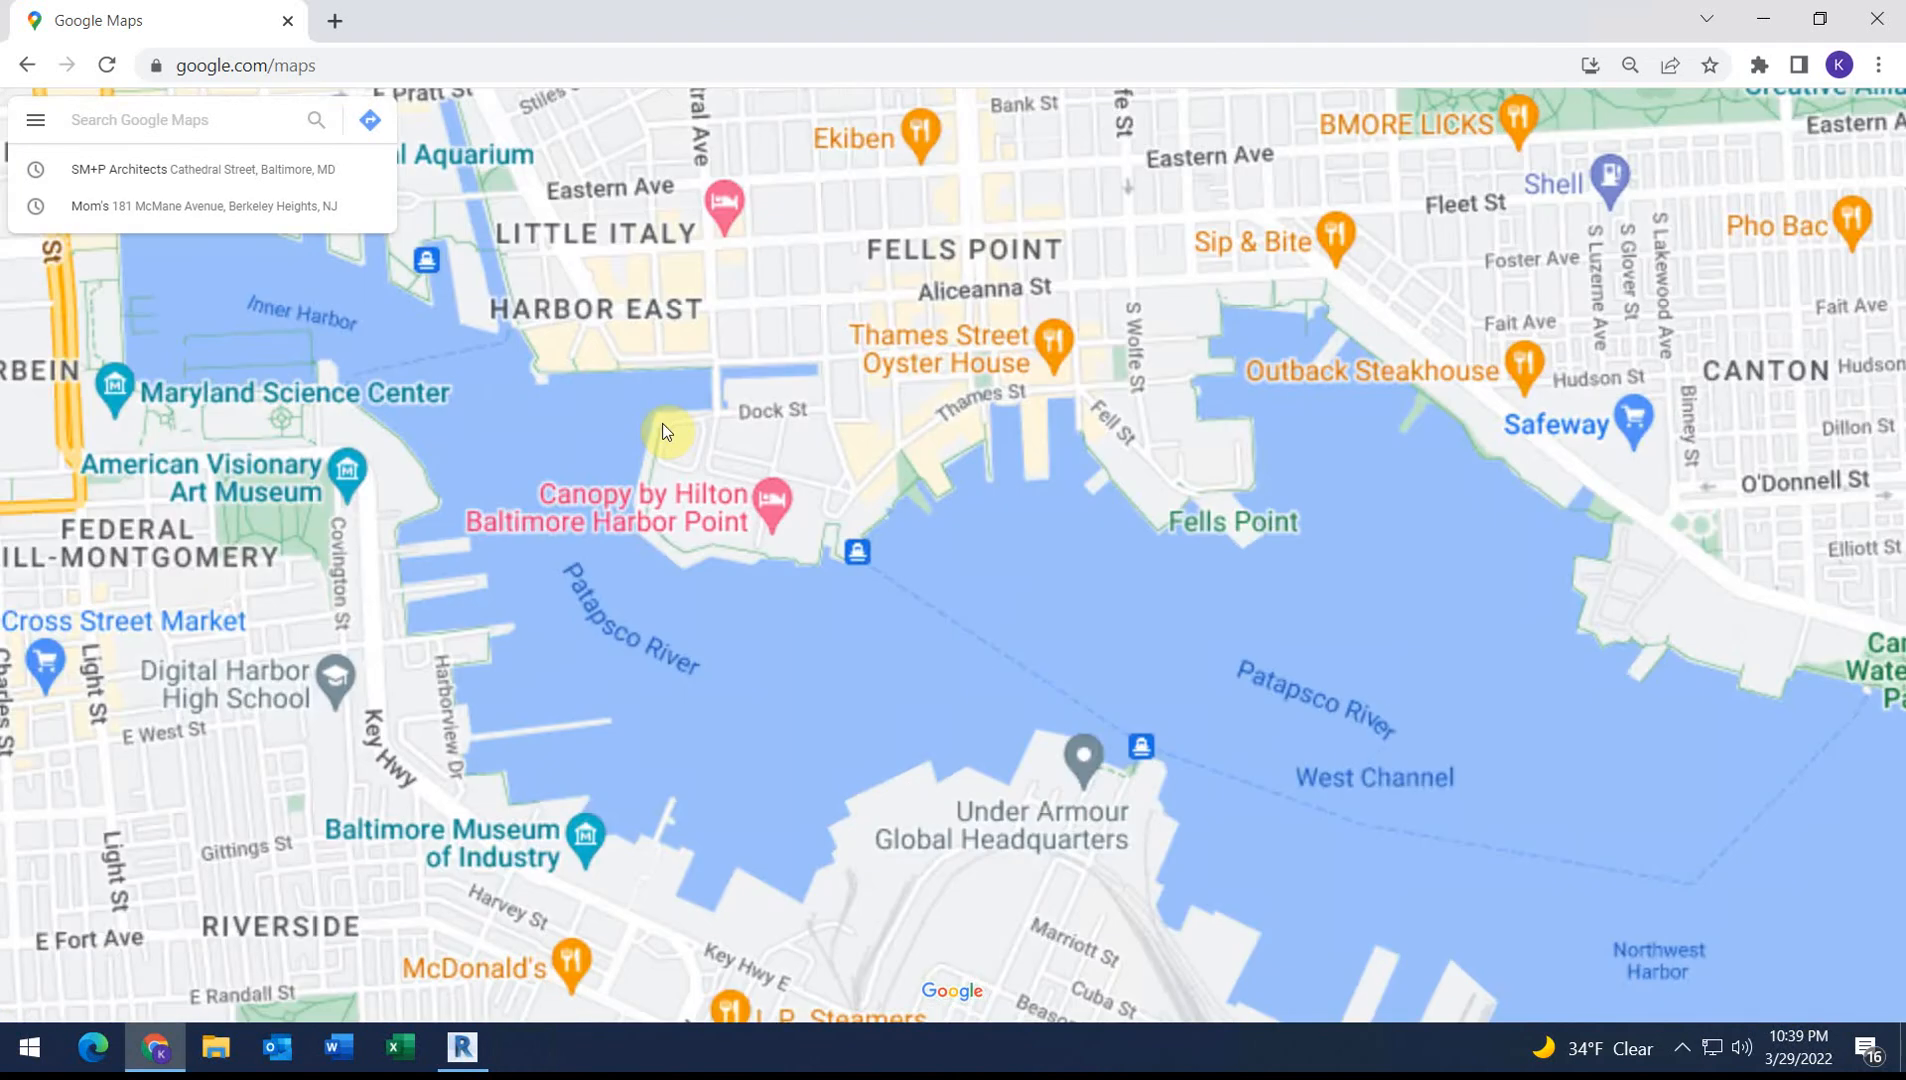
{"action": "left_click_drag", "start_coordinate": [435, 397], "coordinate": [1366, 880]}
{"action": "left_click_drag", "start_coordinate": [353, 468], "coordinate": [1137, 687]}
{"action": "scroll", "coordinate": [1081, 679], "scroll_direction": "down", "scroll_amount": 2}
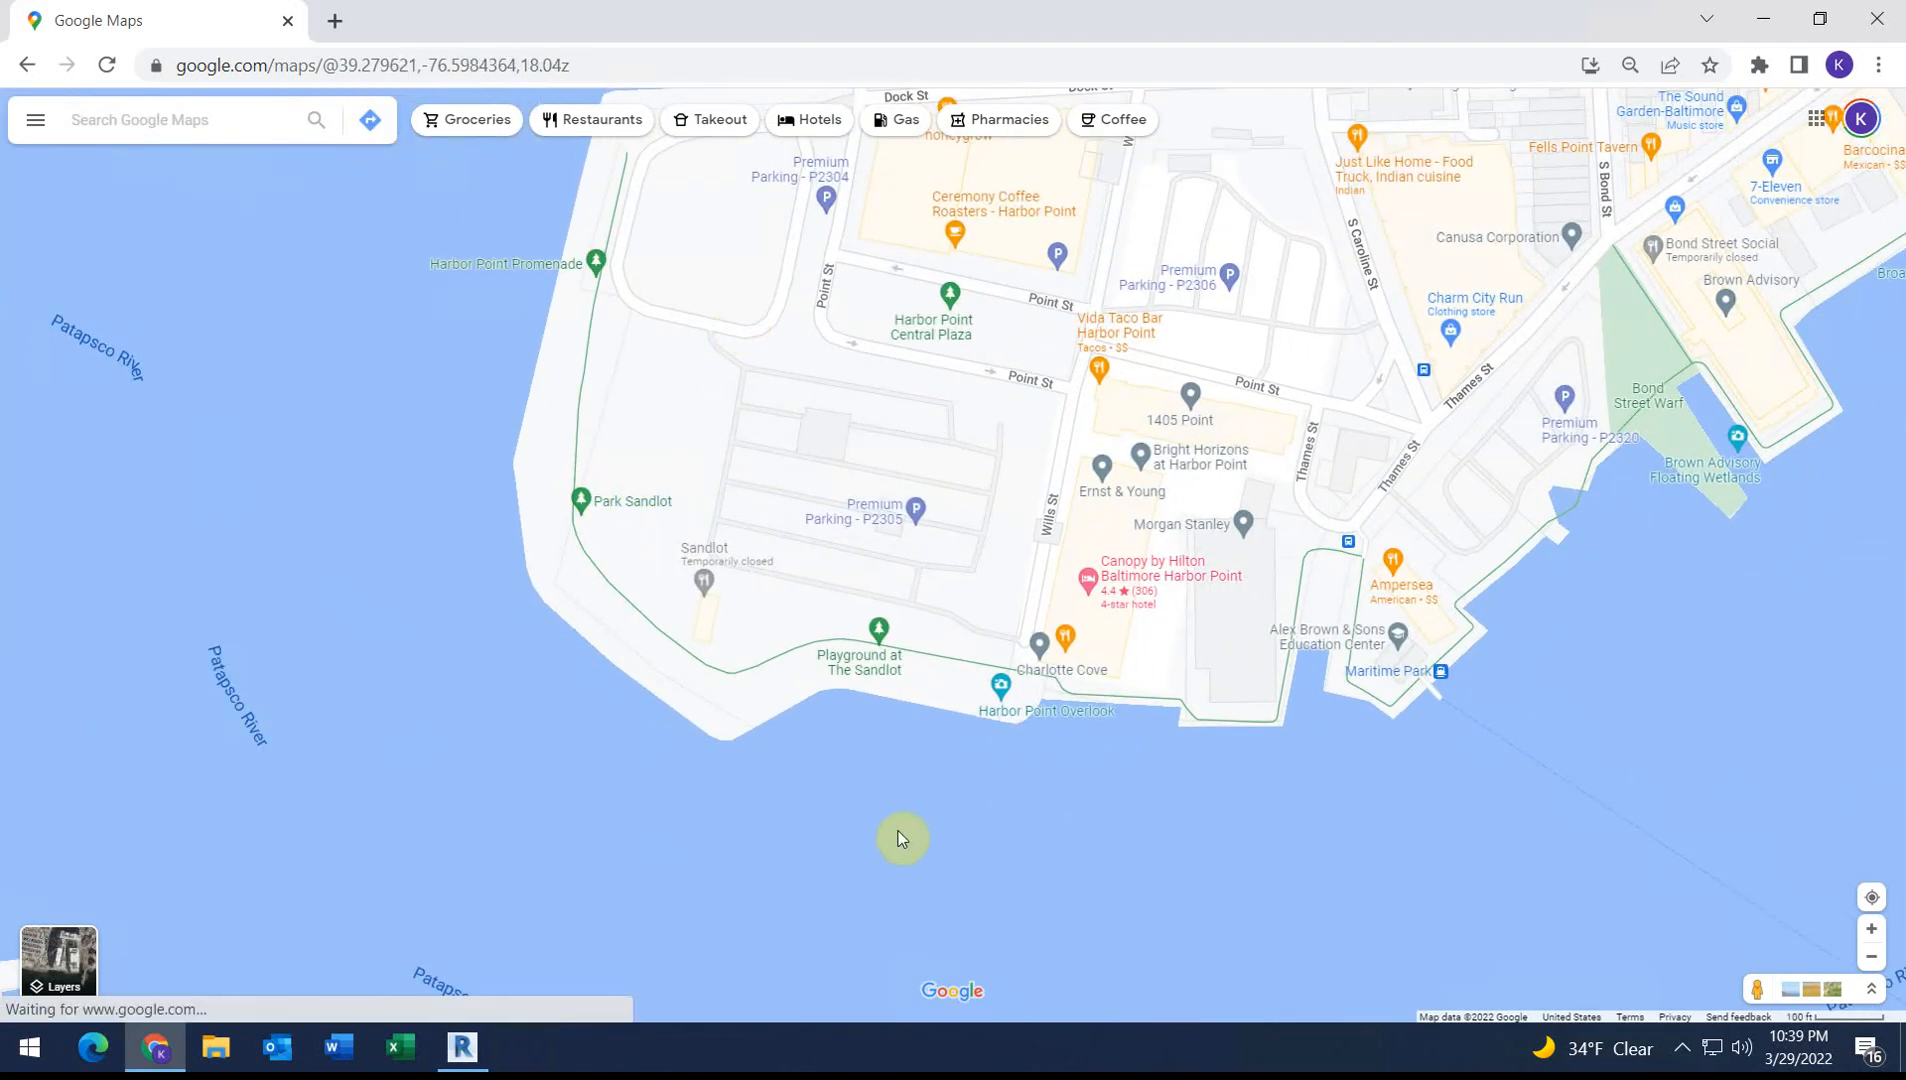
{"action": "left_click_drag", "start_coordinate": [723, 528], "coordinate": [798, 780]}
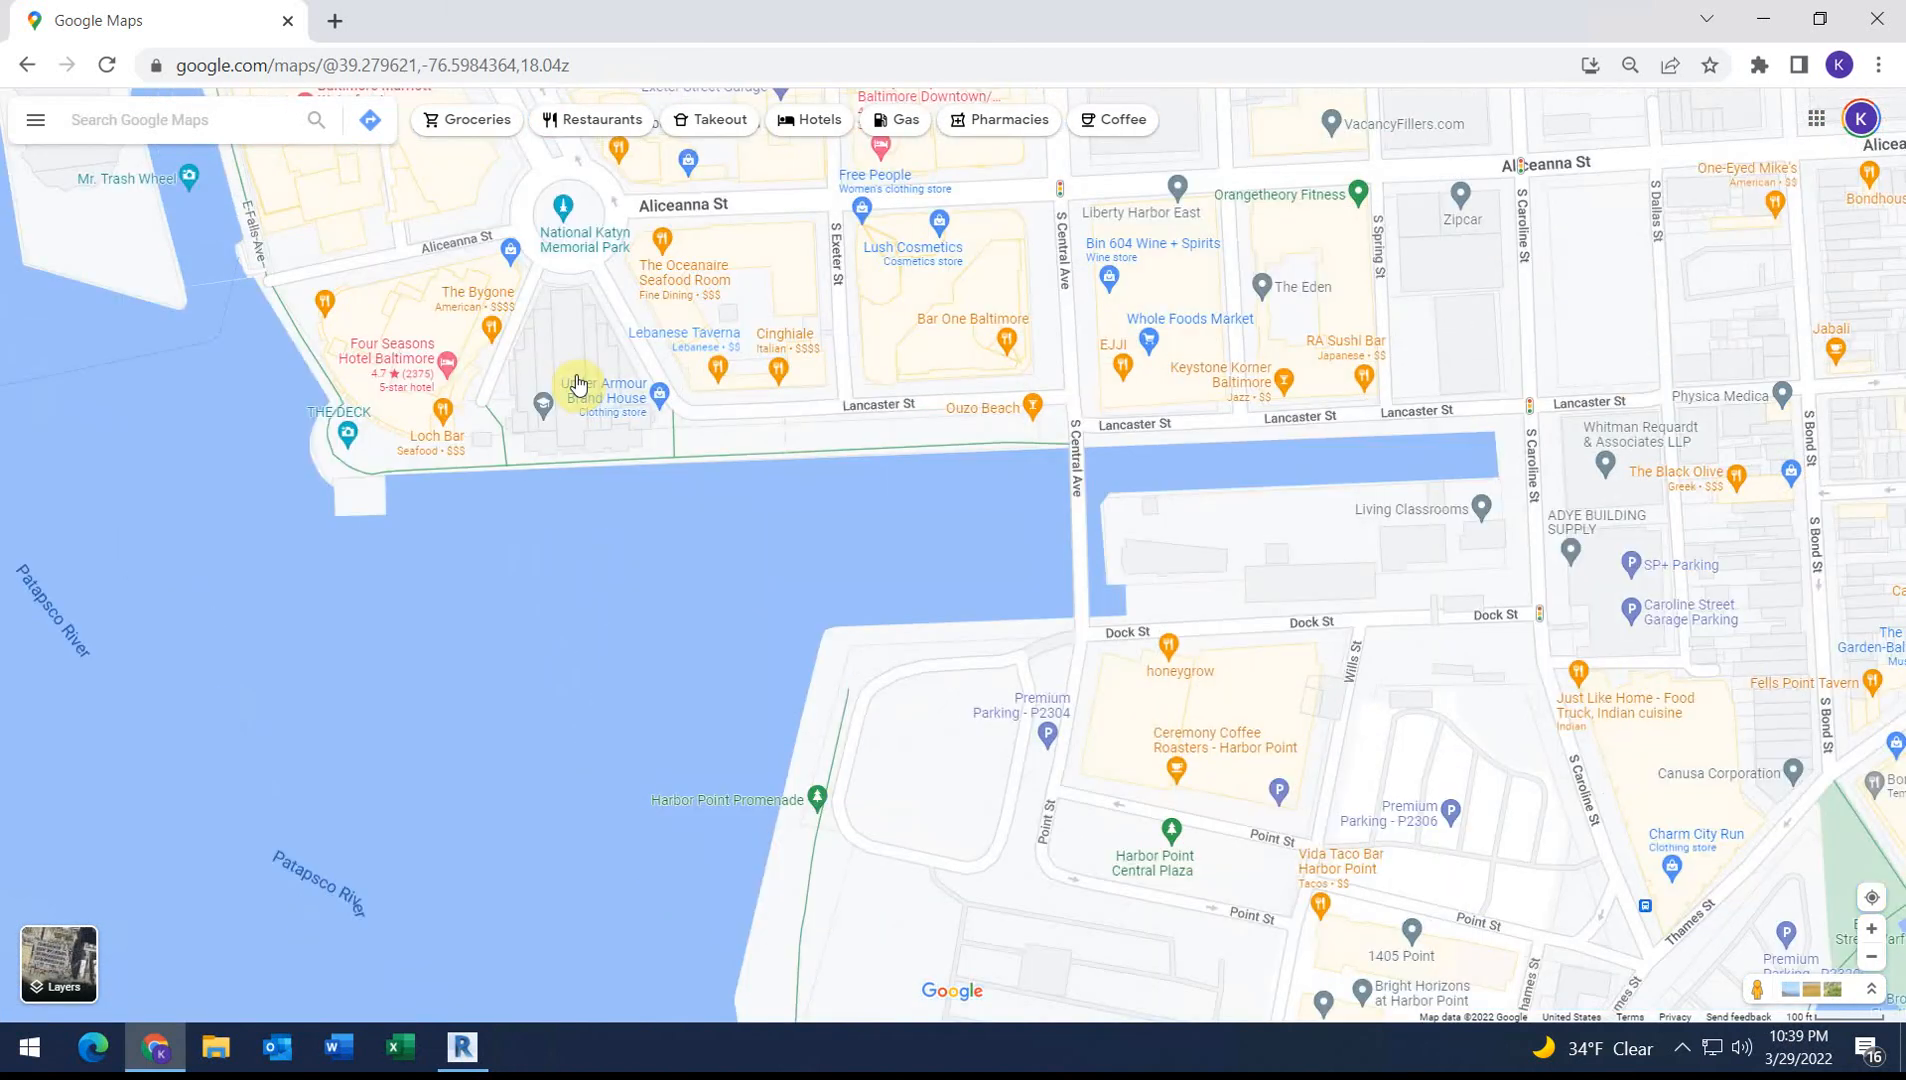
{"action": "scroll", "coordinate": [501, 639], "scroll_direction": "down", "scroll_amount": 1}
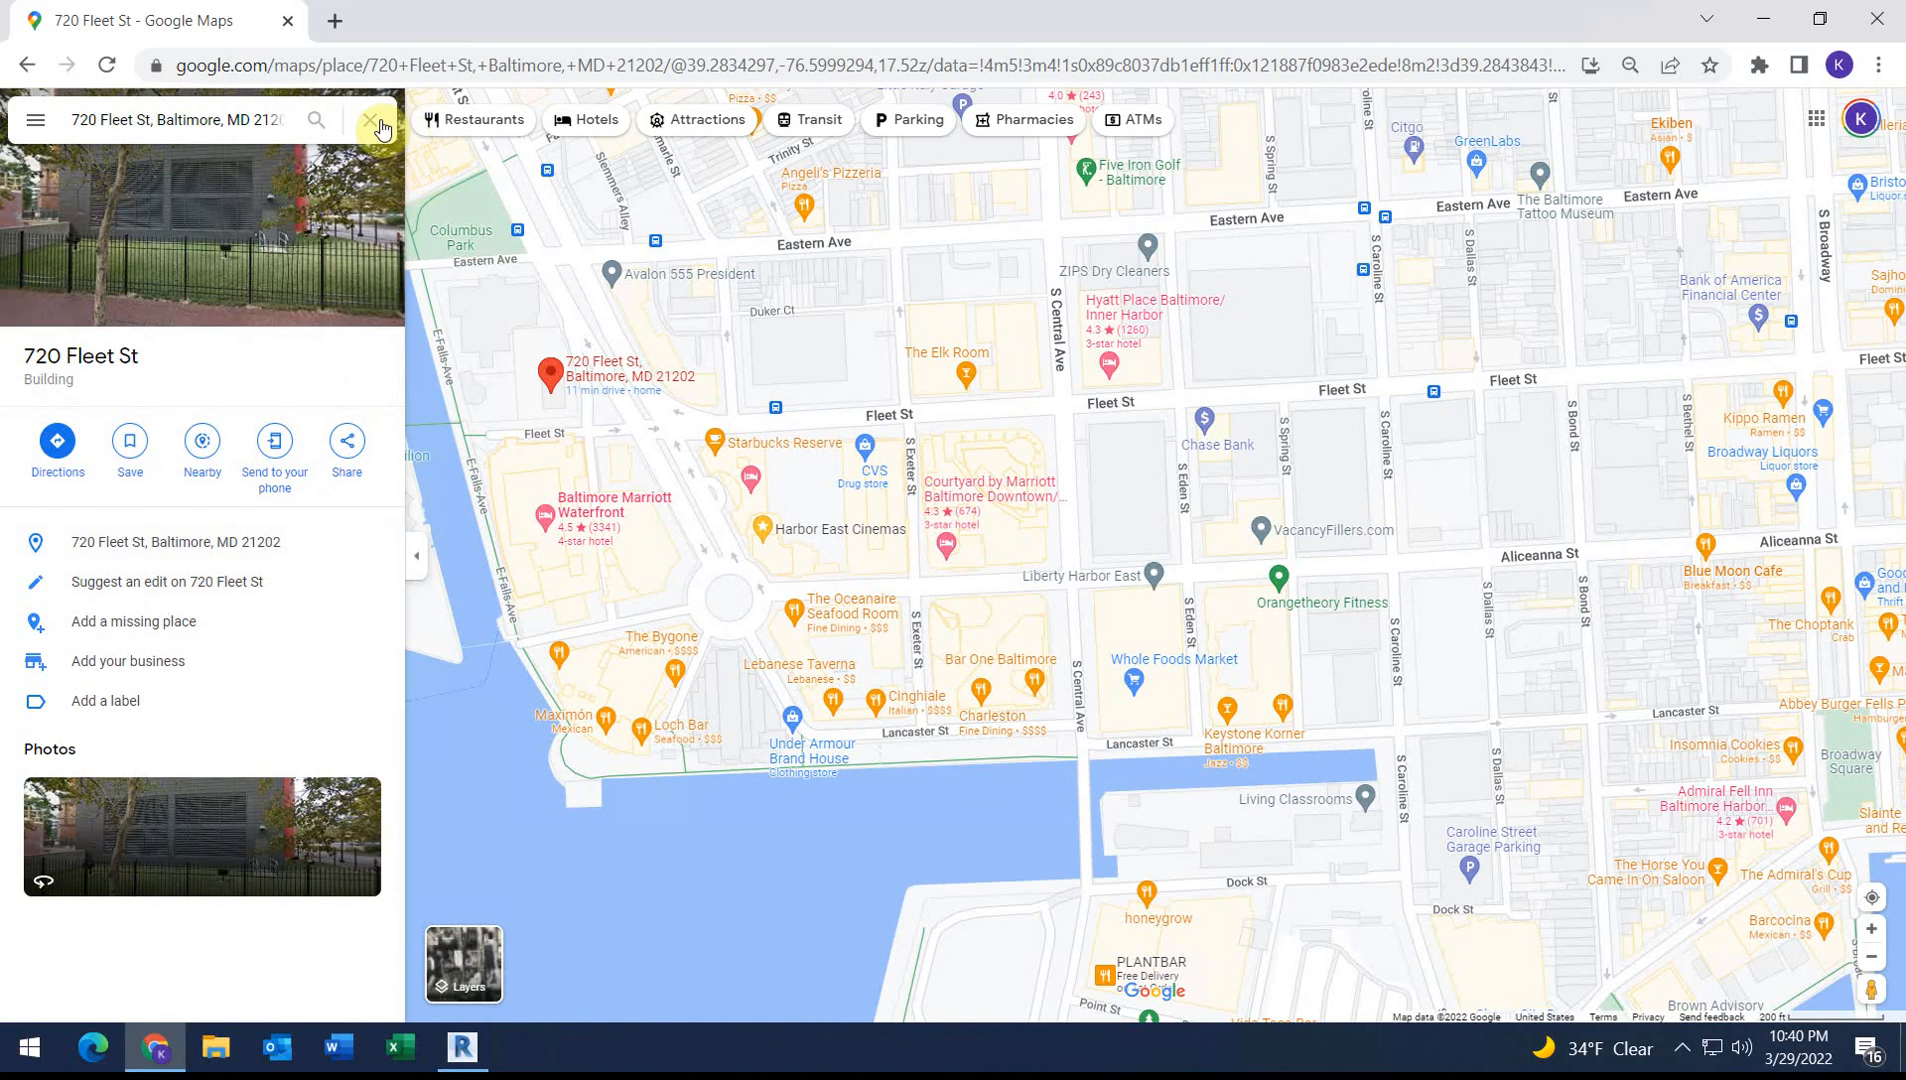
{"action": "left_click", "coordinate": [372, 122]}
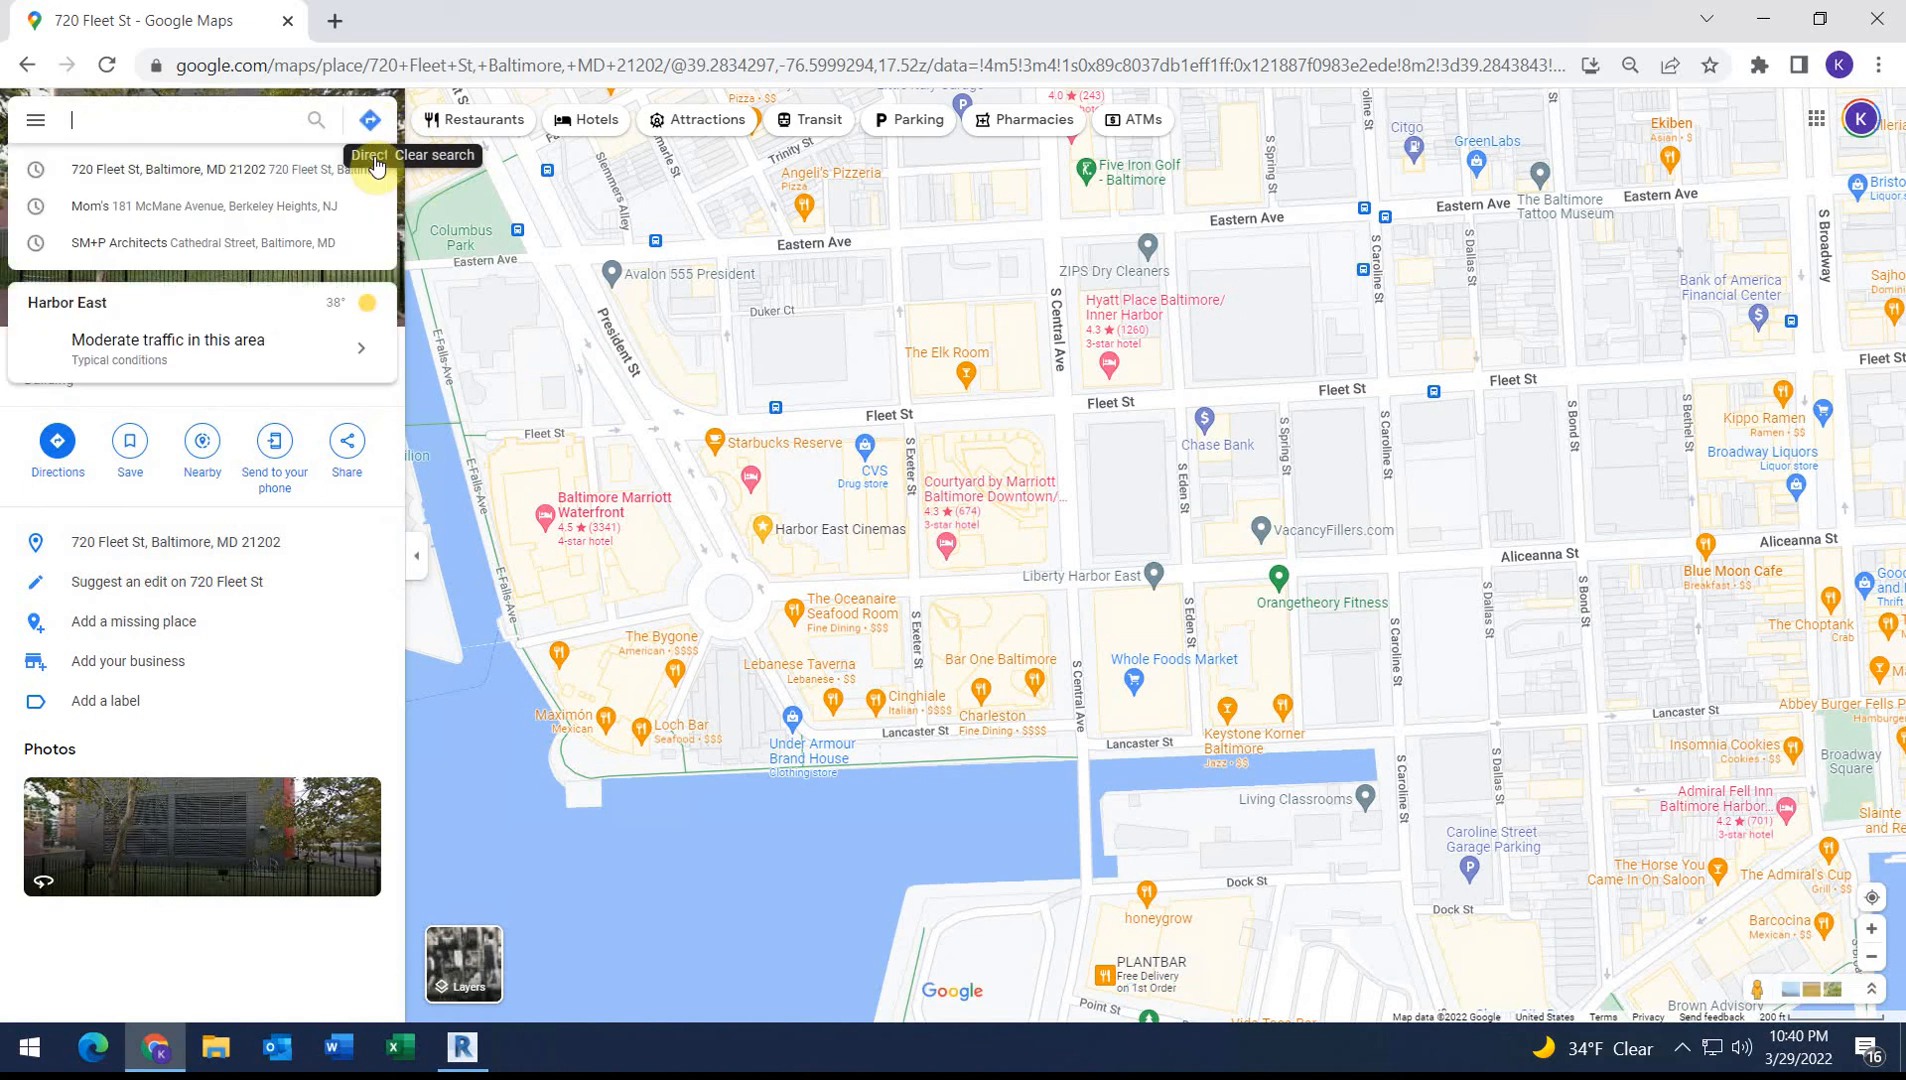
Look up the street address of the Wealth Trust building beside East Pratt Street at the Inner Harbor and return to Revit
{"action": "left_click_drag", "start_coordinate": [251, 460], "coordinate": [449, 724]}
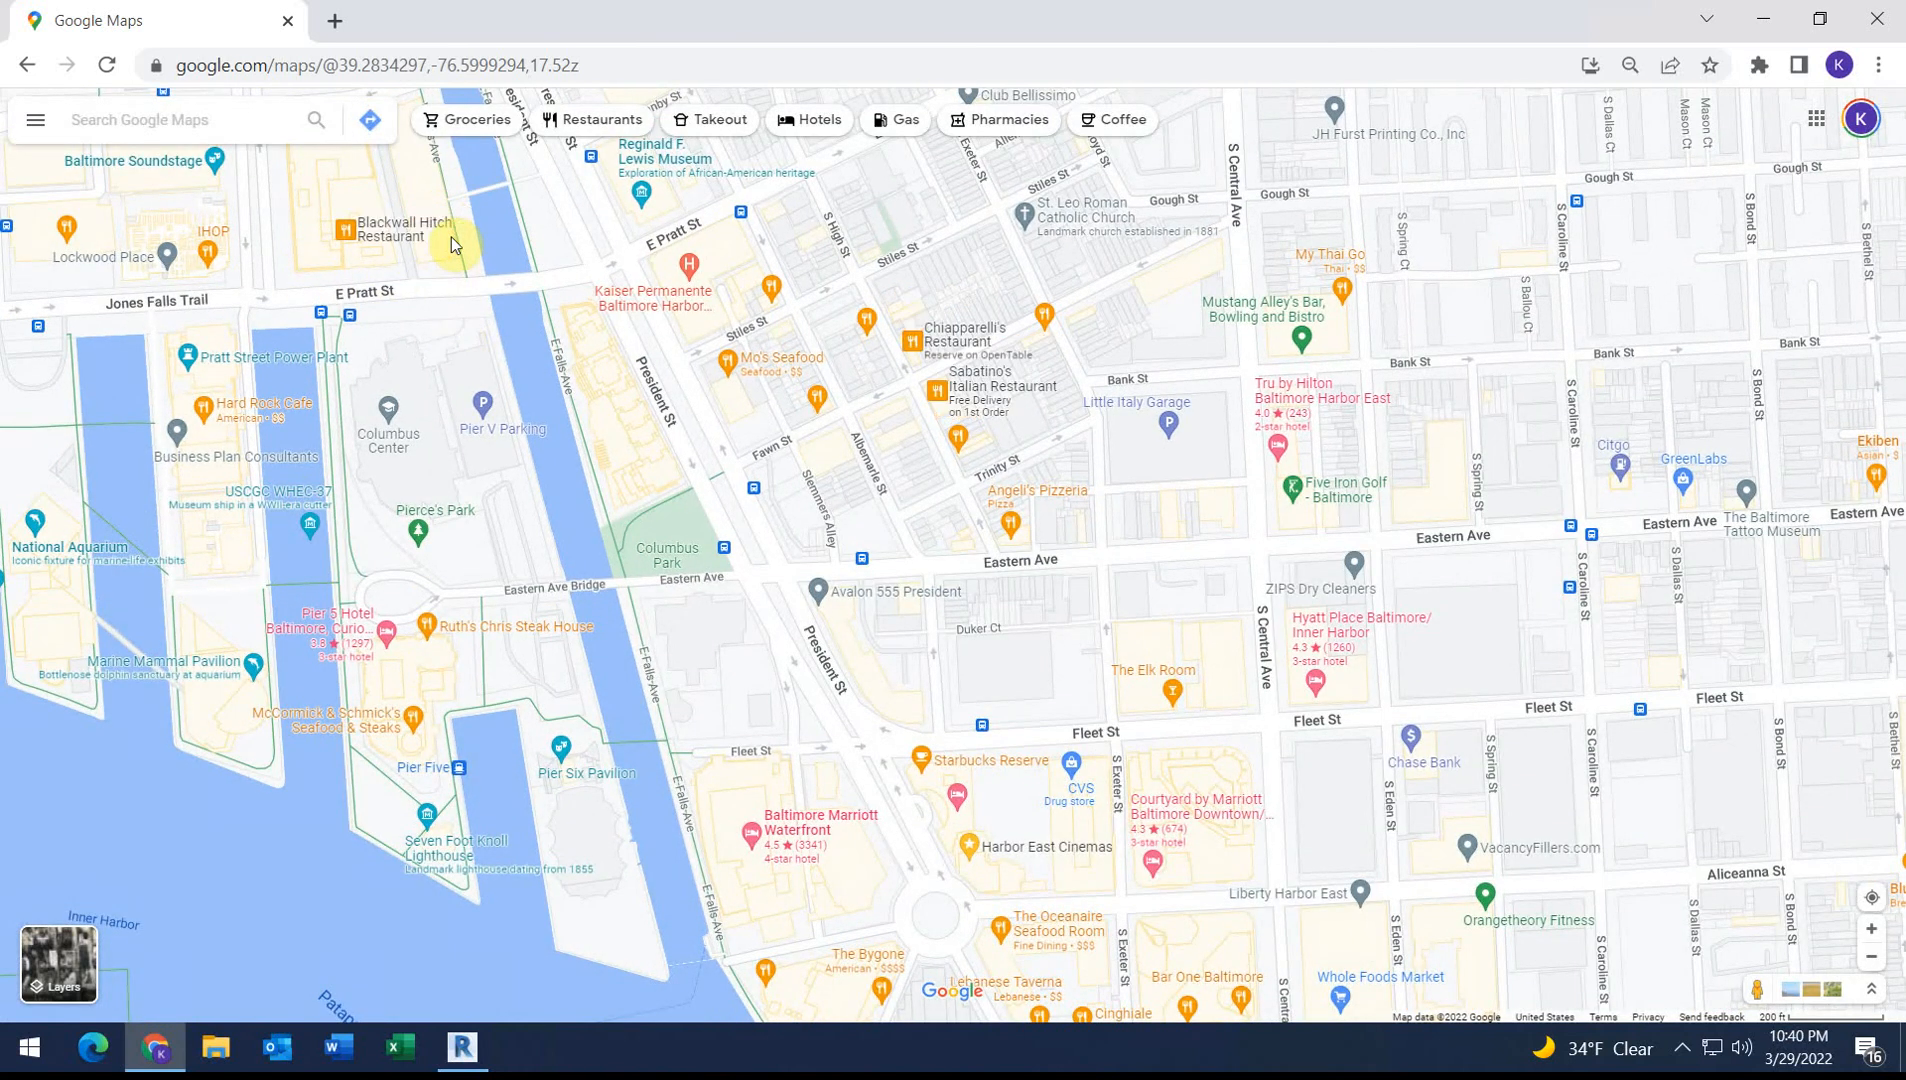
{"action": "left_click", "coordinate": [480, 402]}
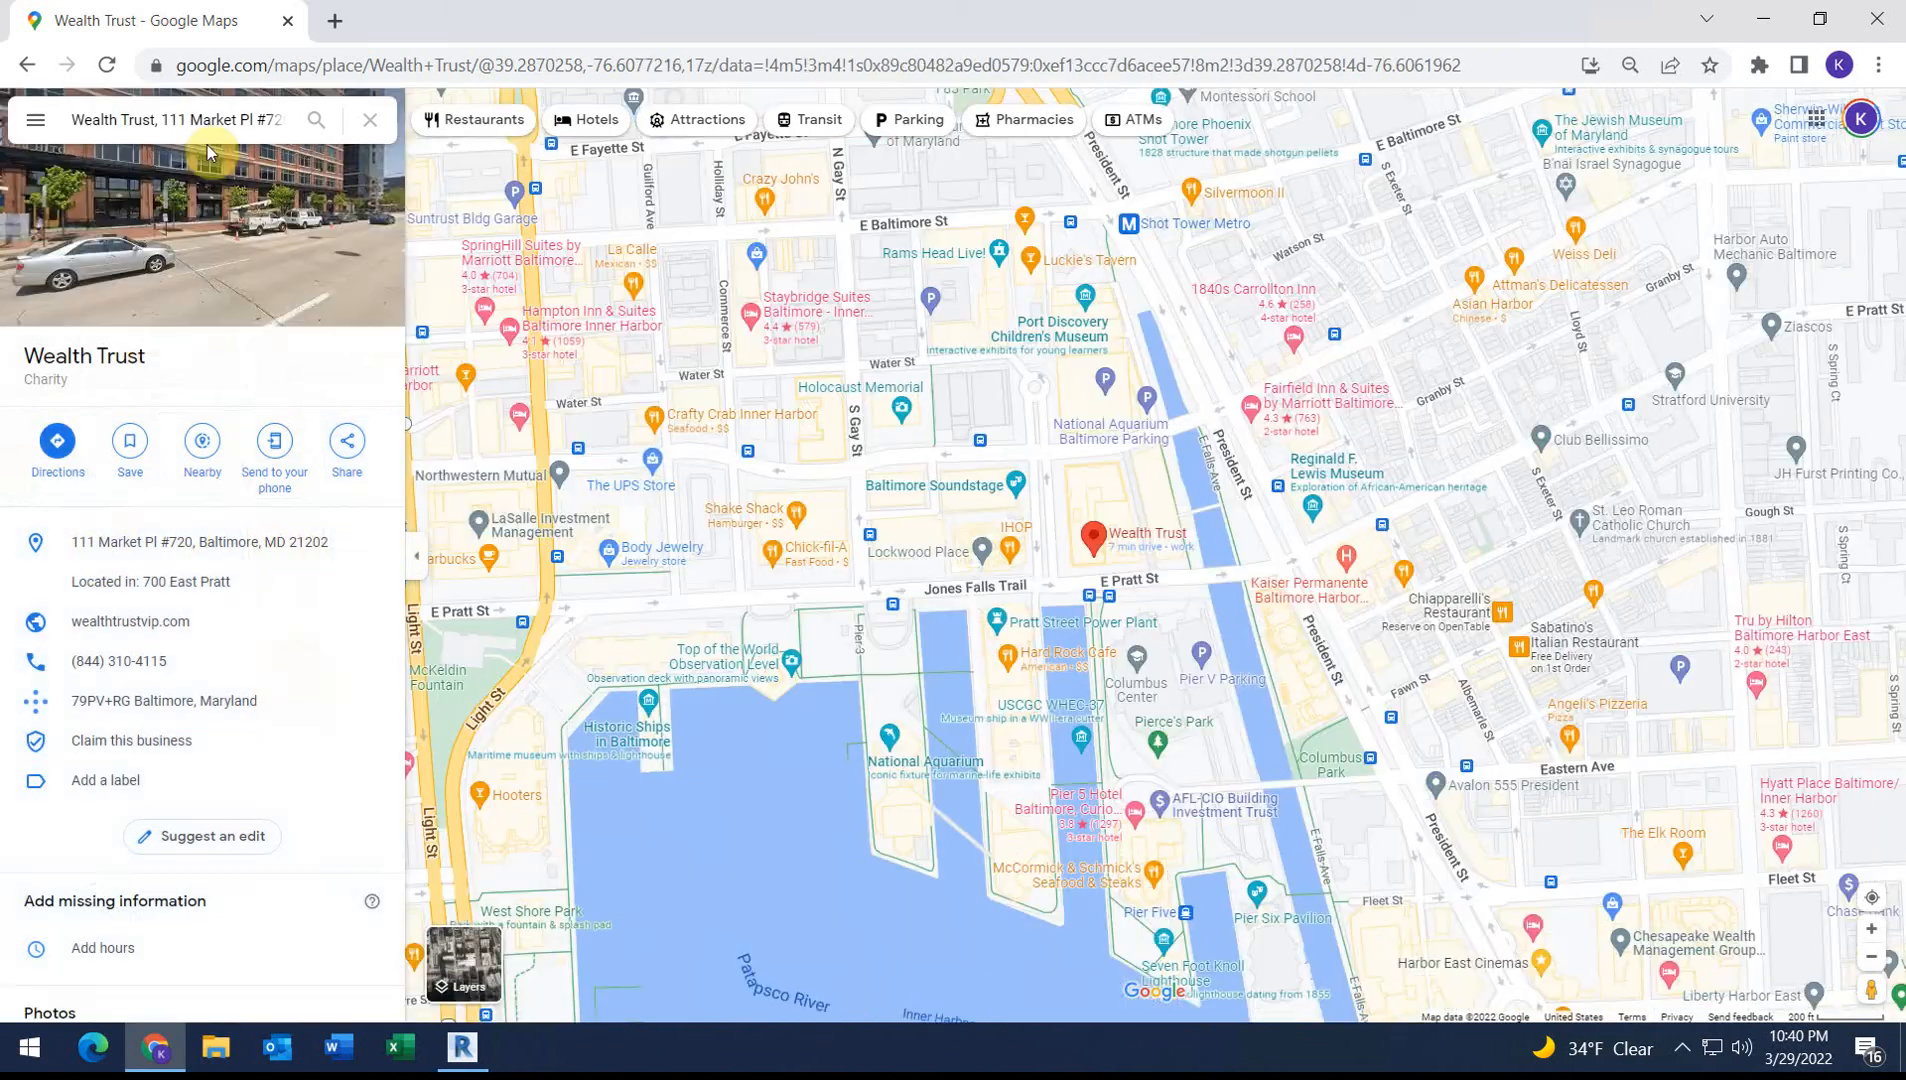
{"action": "left_click", "coordinate": [370, 119]}
{"action": "left_click", "coordinate": [1760, 15]}
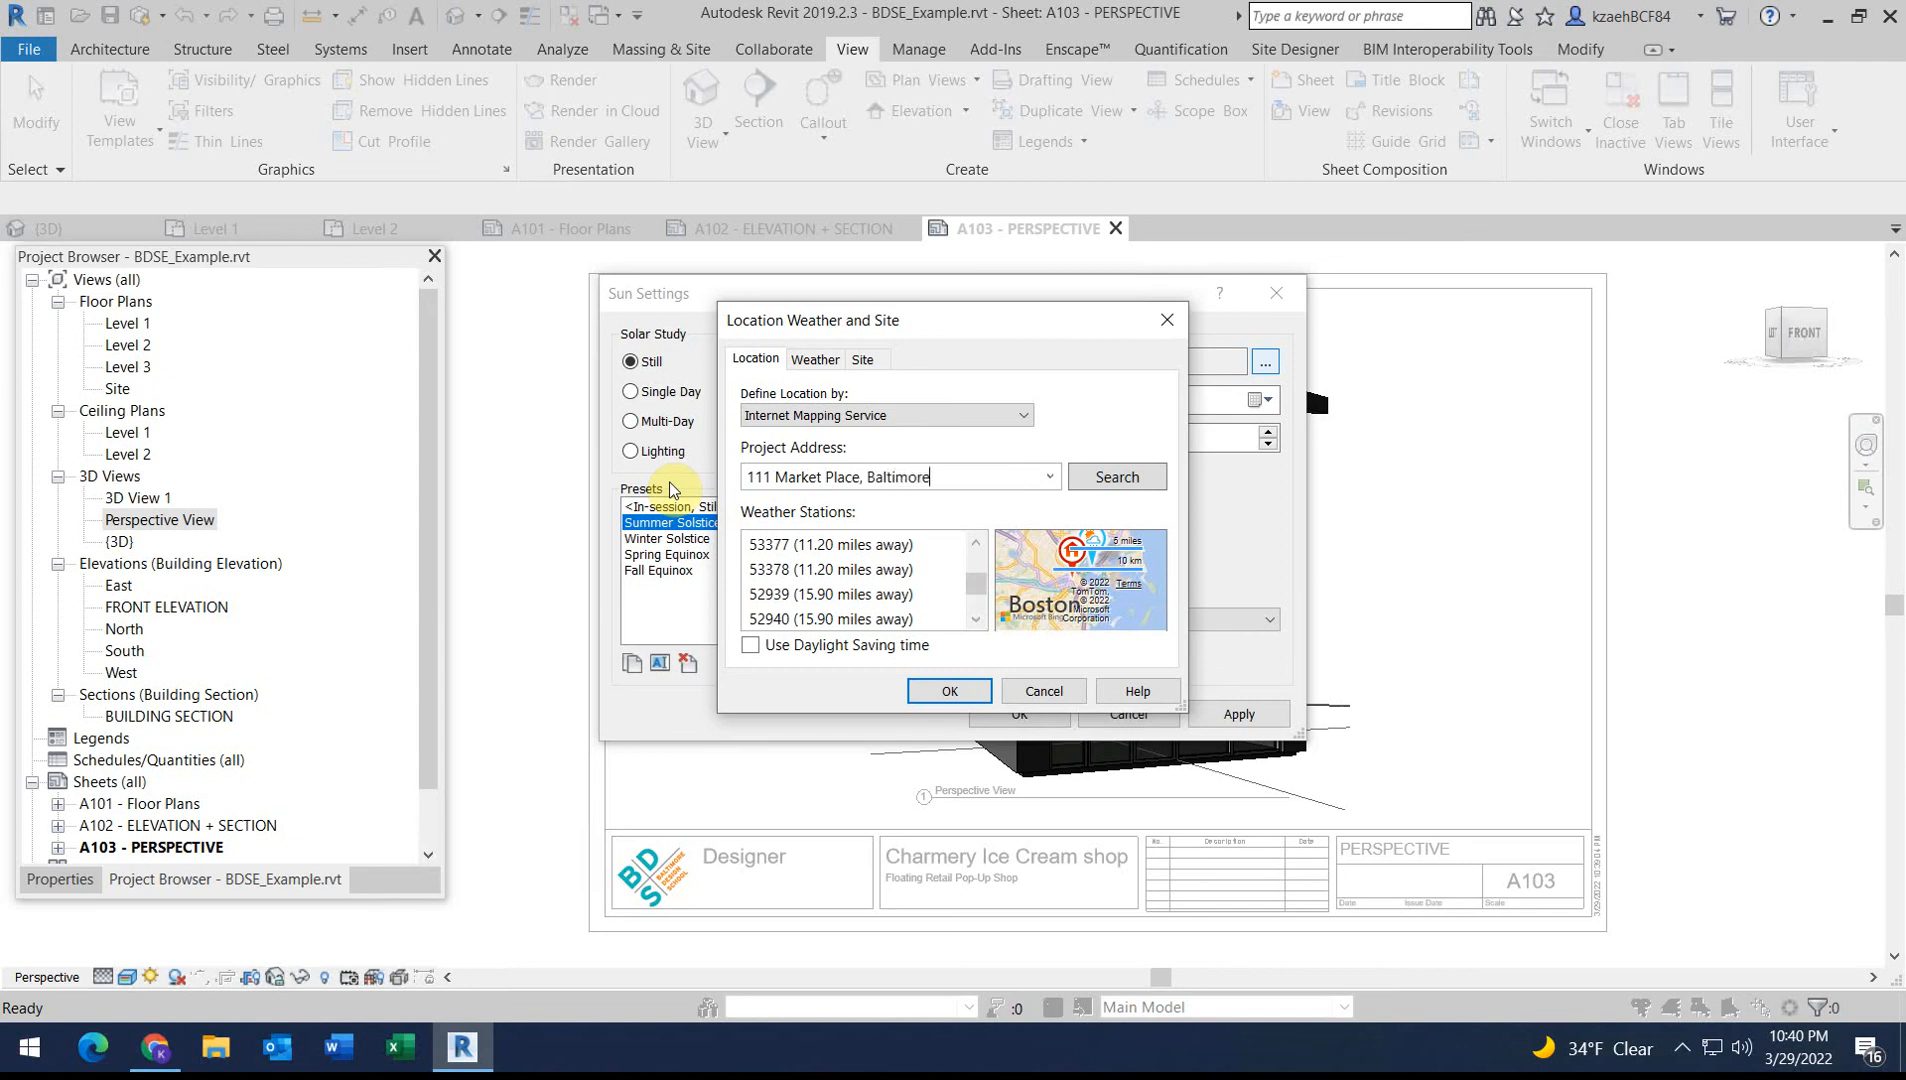
Search for the Market Place street address in Baltimore as project location, choose weather station 48538, and accept the location and sun settings
{"action": "left_click", "coordinate": [1125, 488]}
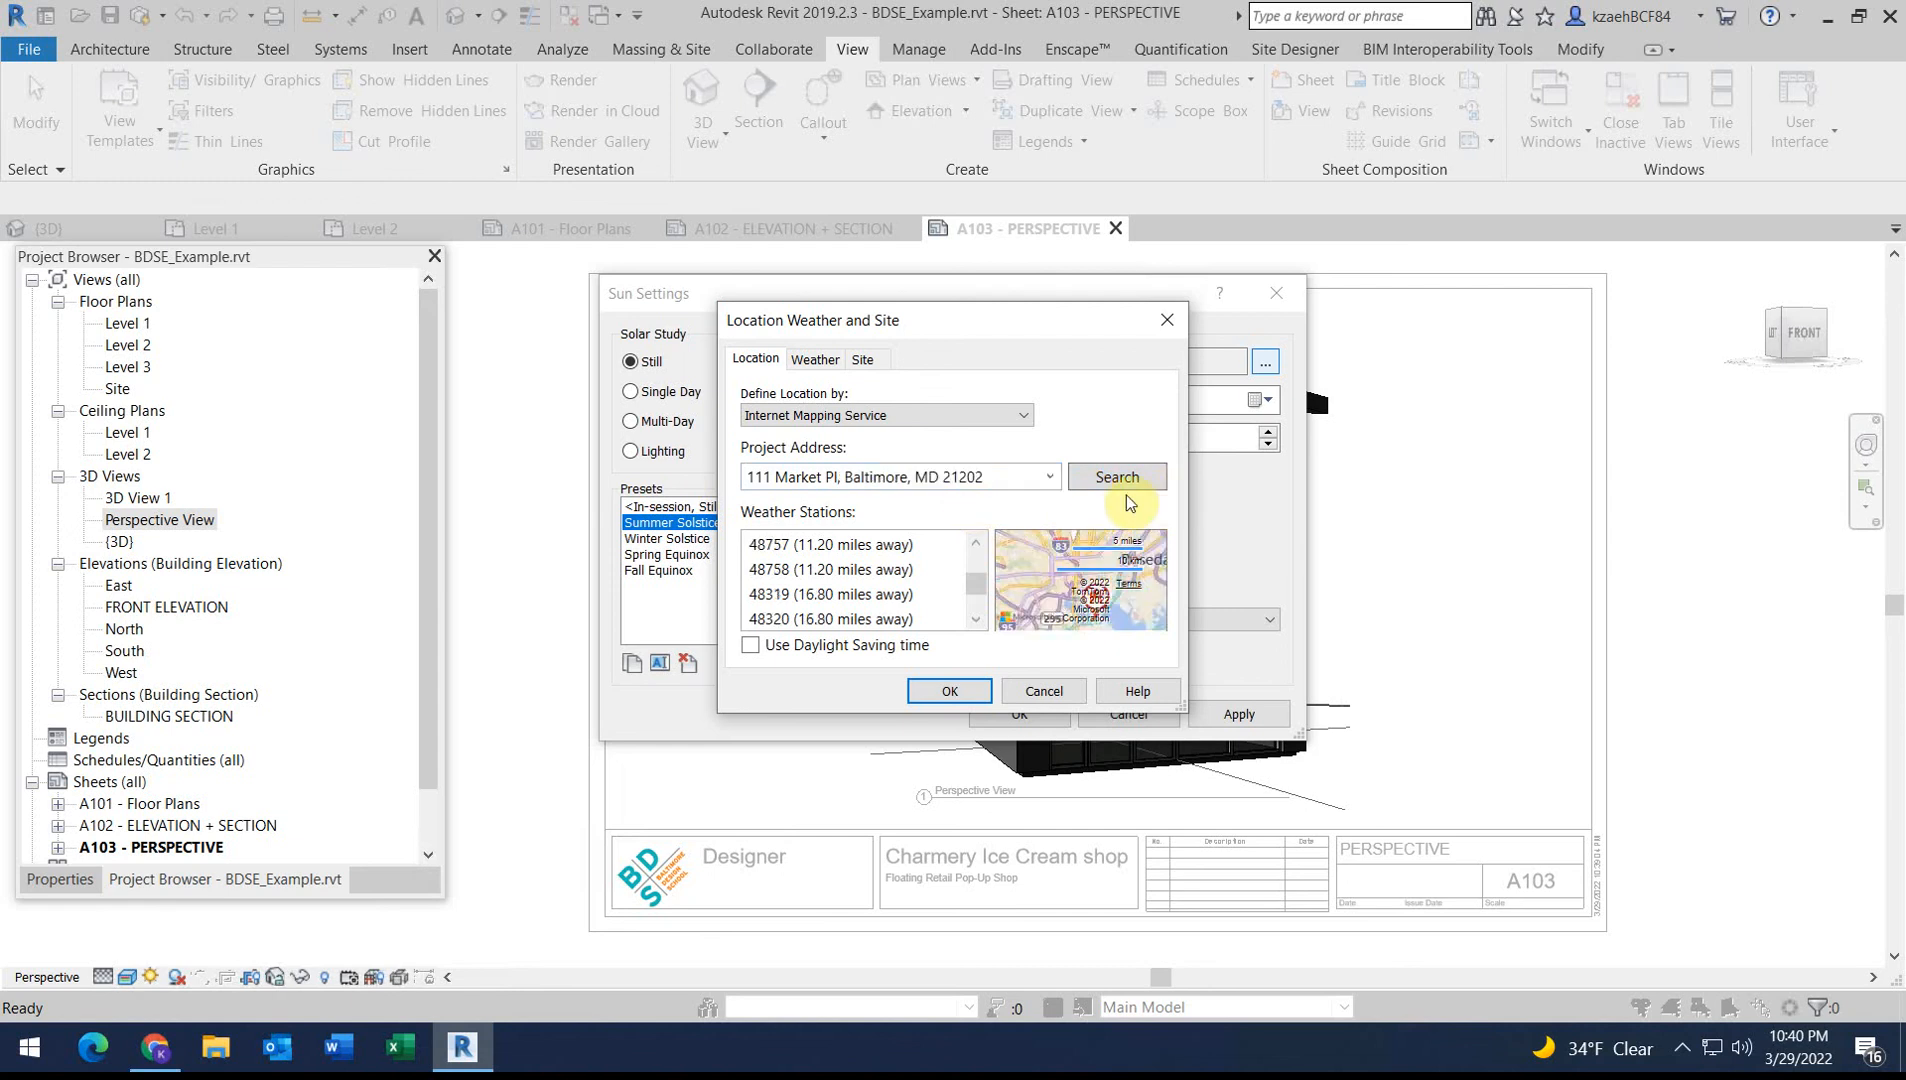
{"action": "left_click", "coordinate": [855, 555]}
{"action": "scroll", "coordinate": [930, 565], "scroll_direction": "down", "scroll_amount": 3}
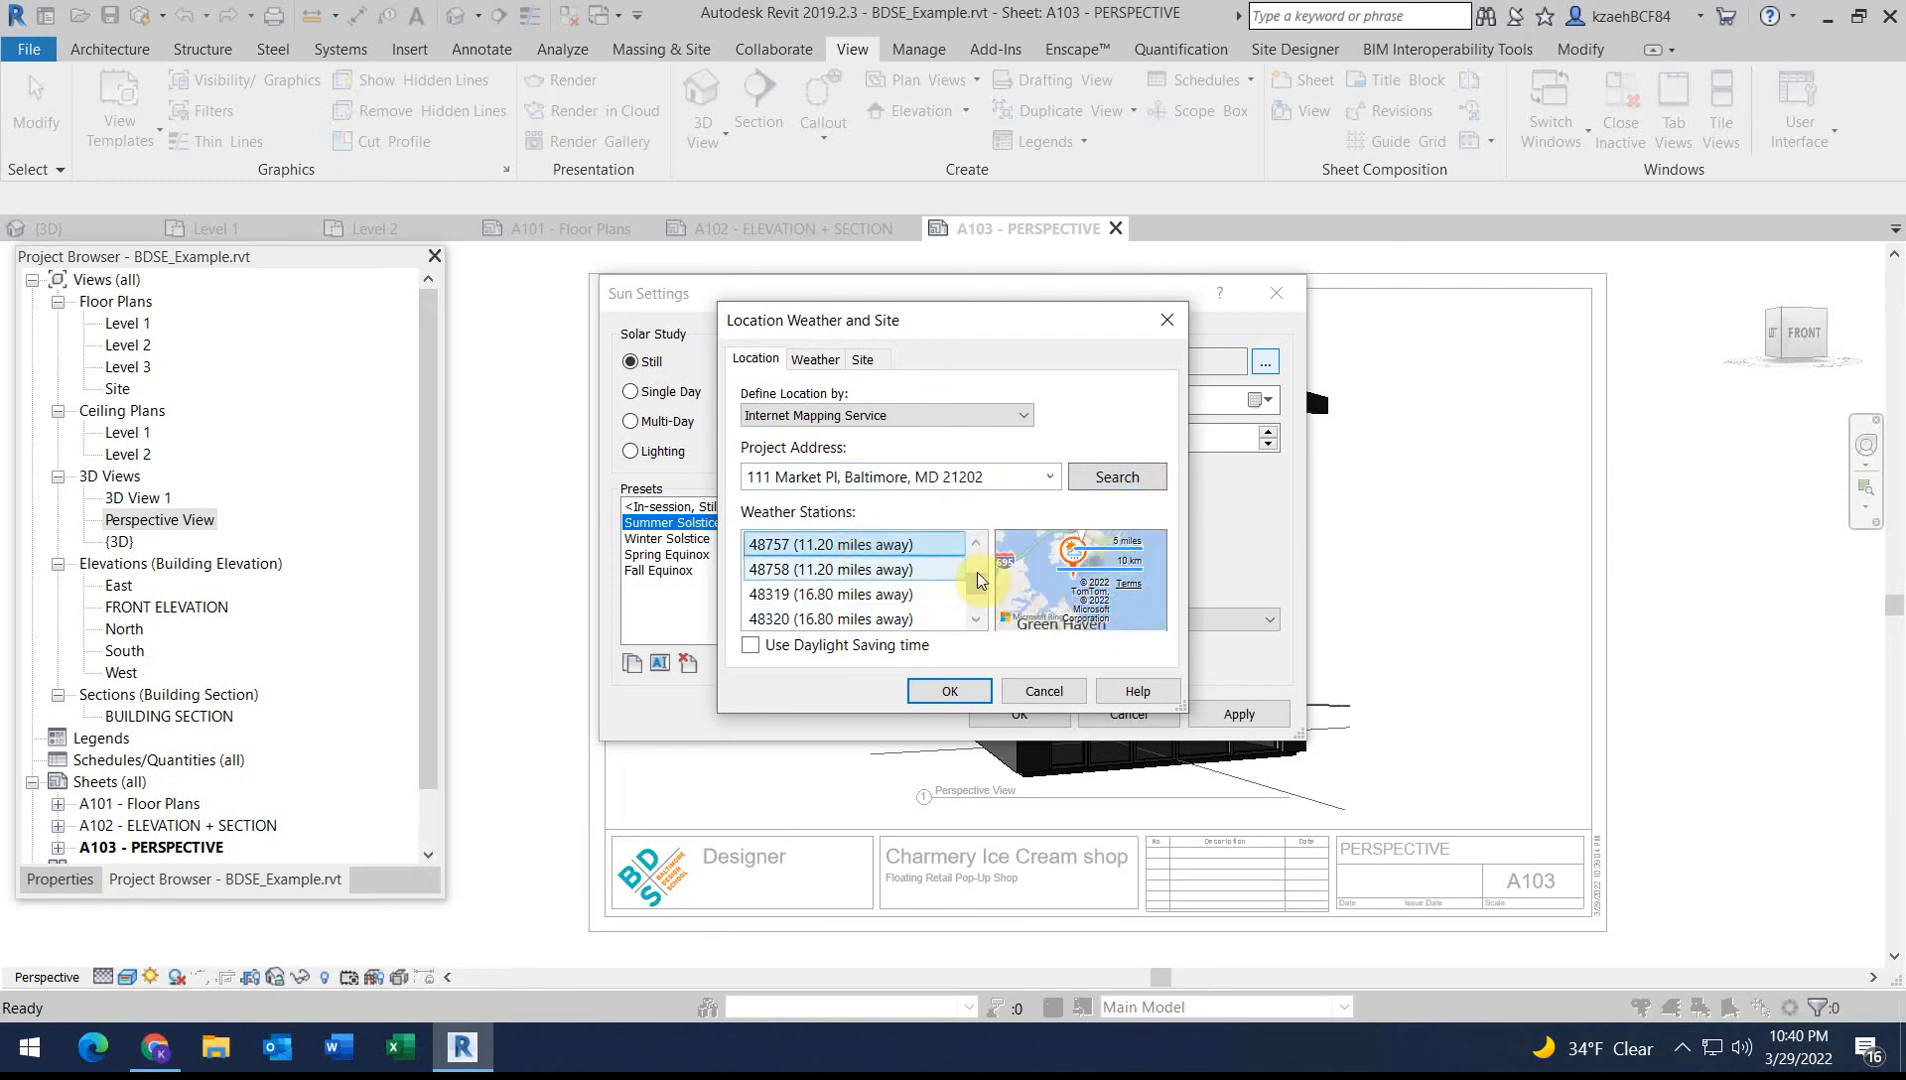
{"action": "scroll", "coordinate": [978, 585], "scroll_direction": "up", "scroll_amount": 3}
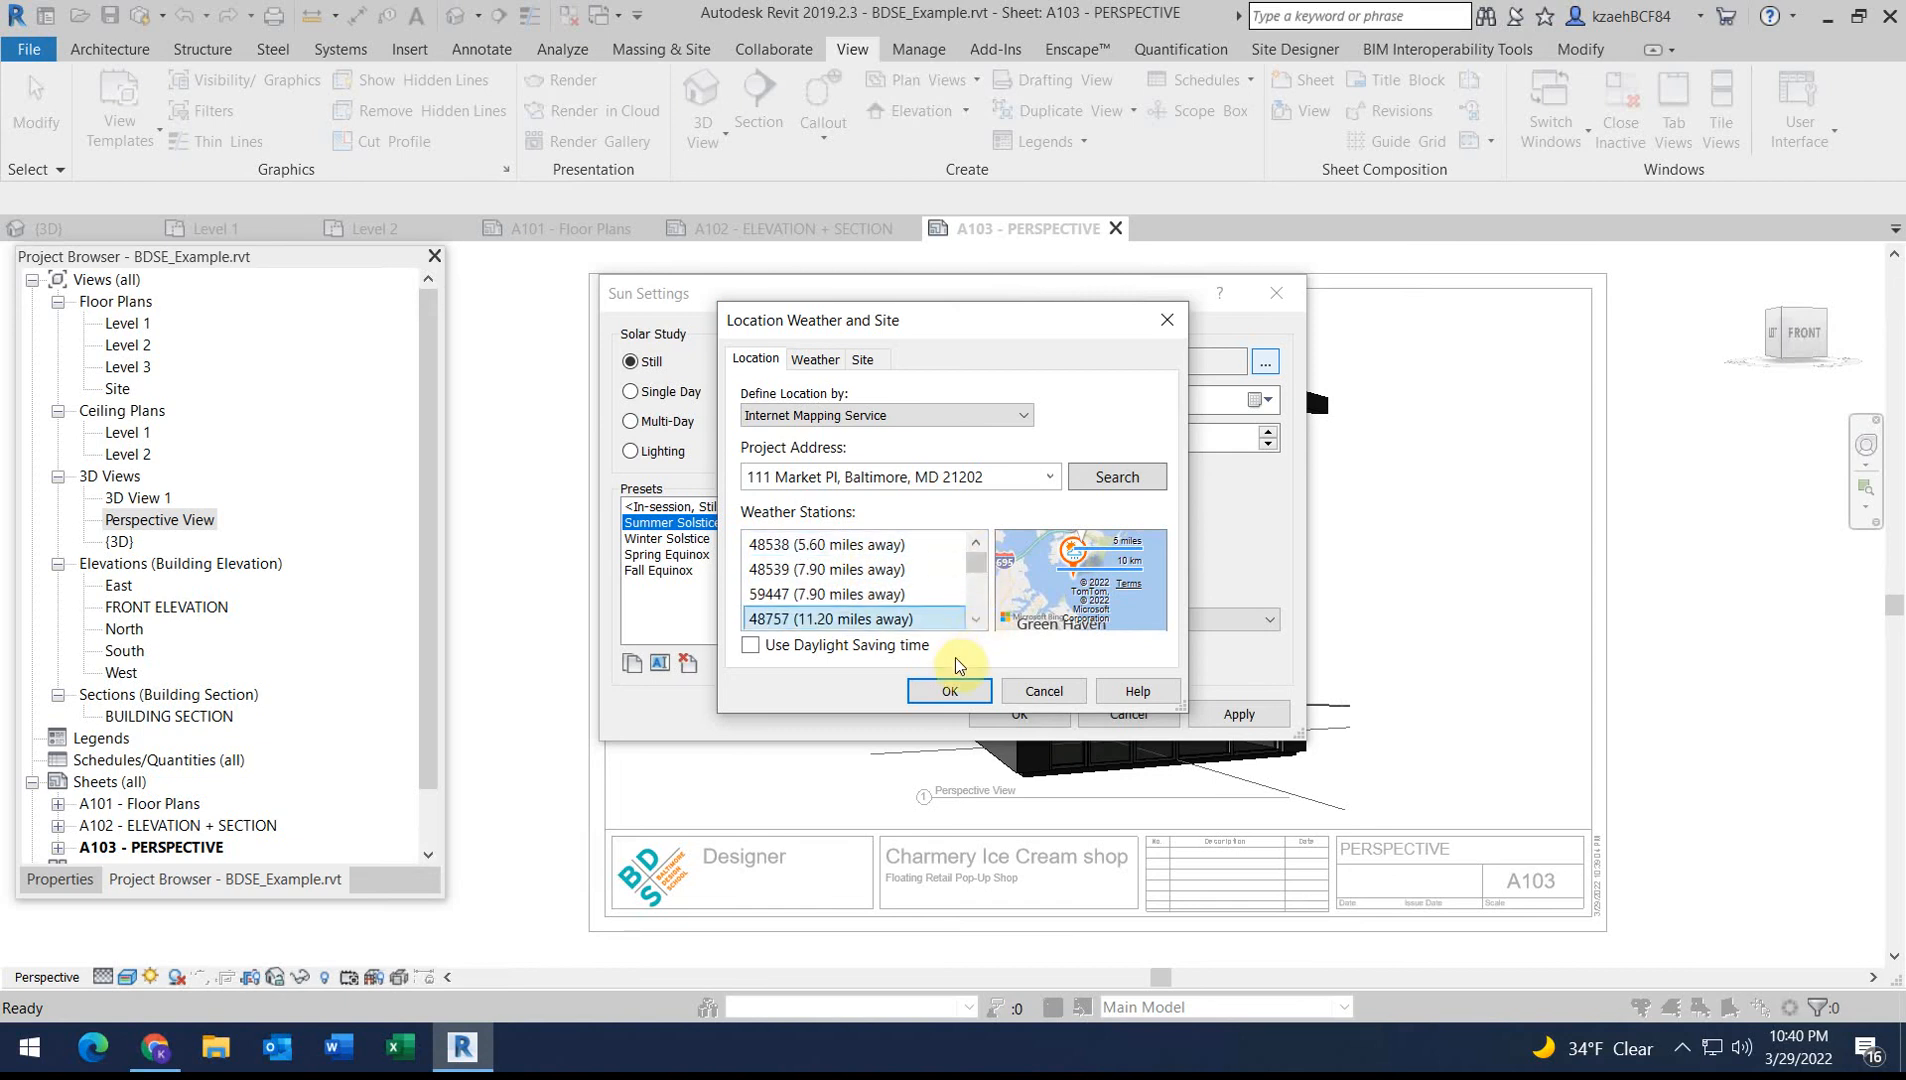
{"action": "left_click", "coordinate": [884, 545]}
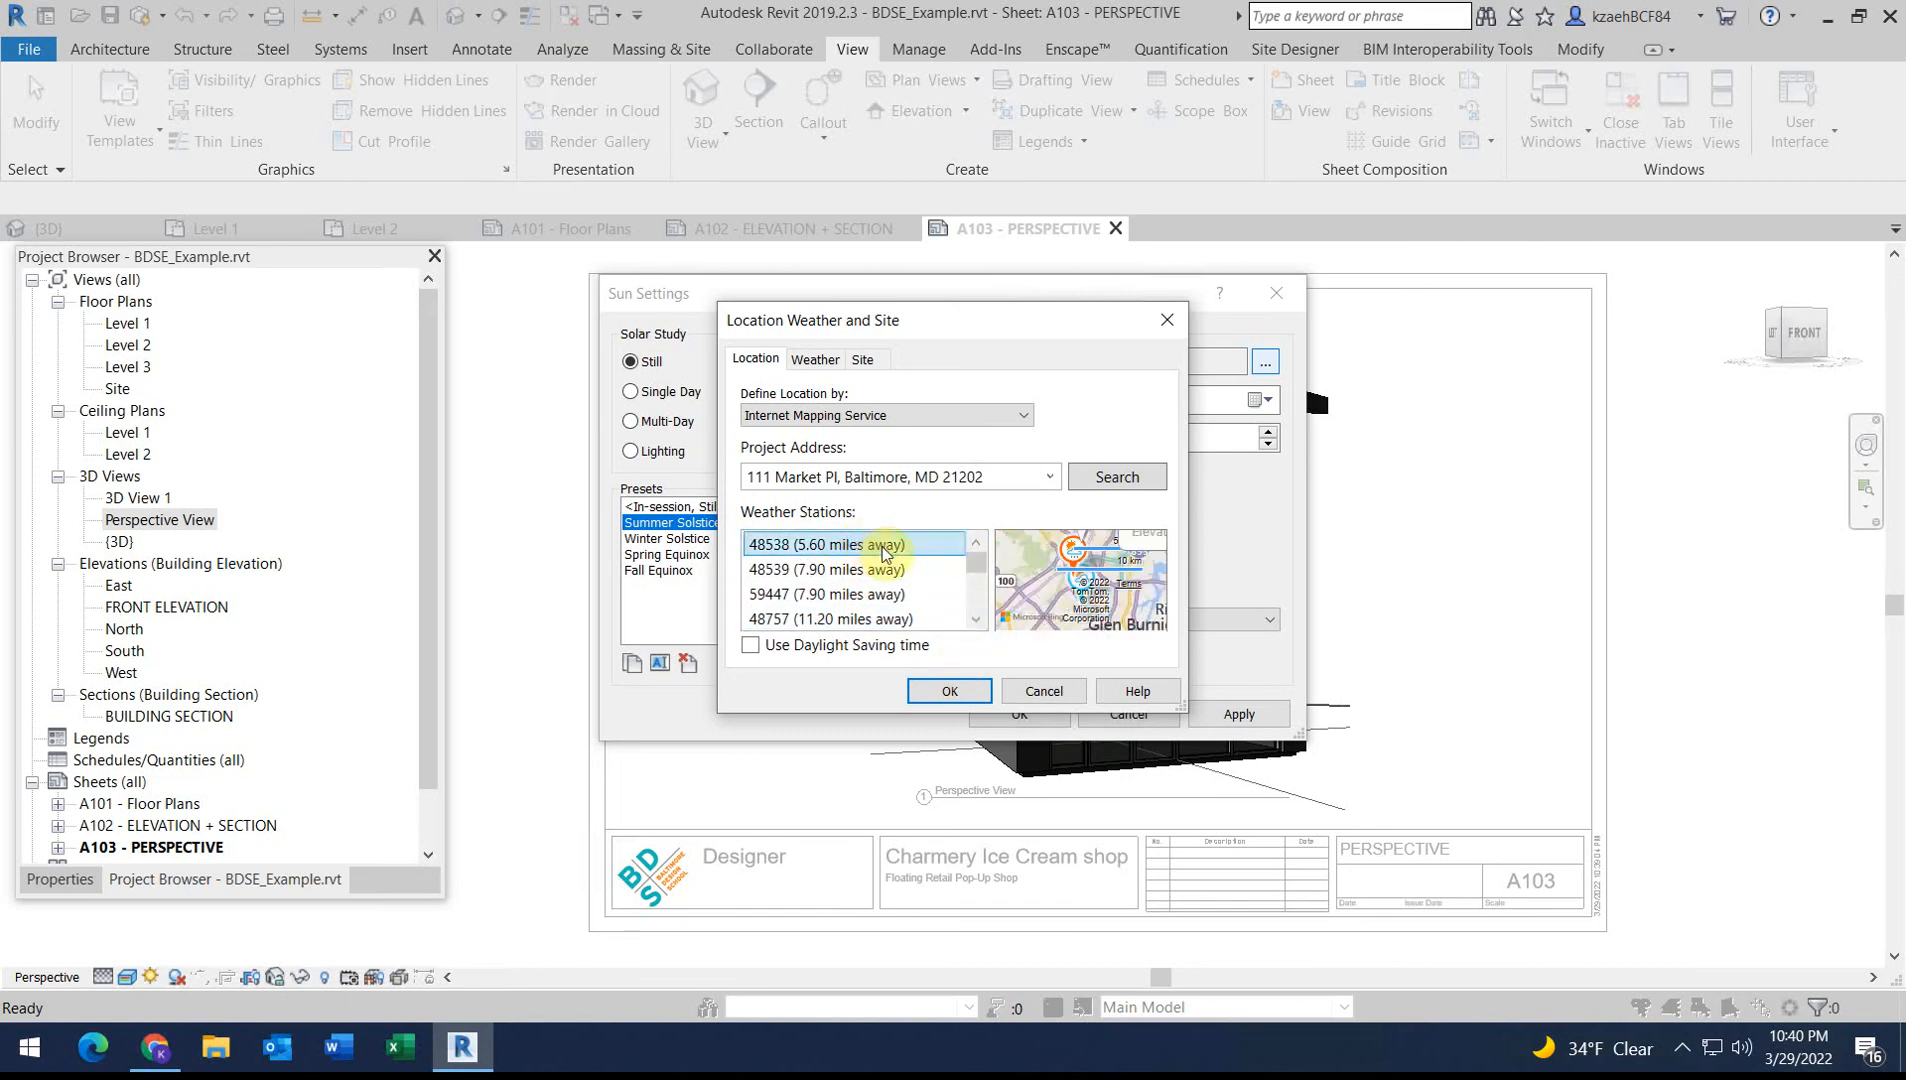
{"action": "left_click", "coordinate": [955, 690]}
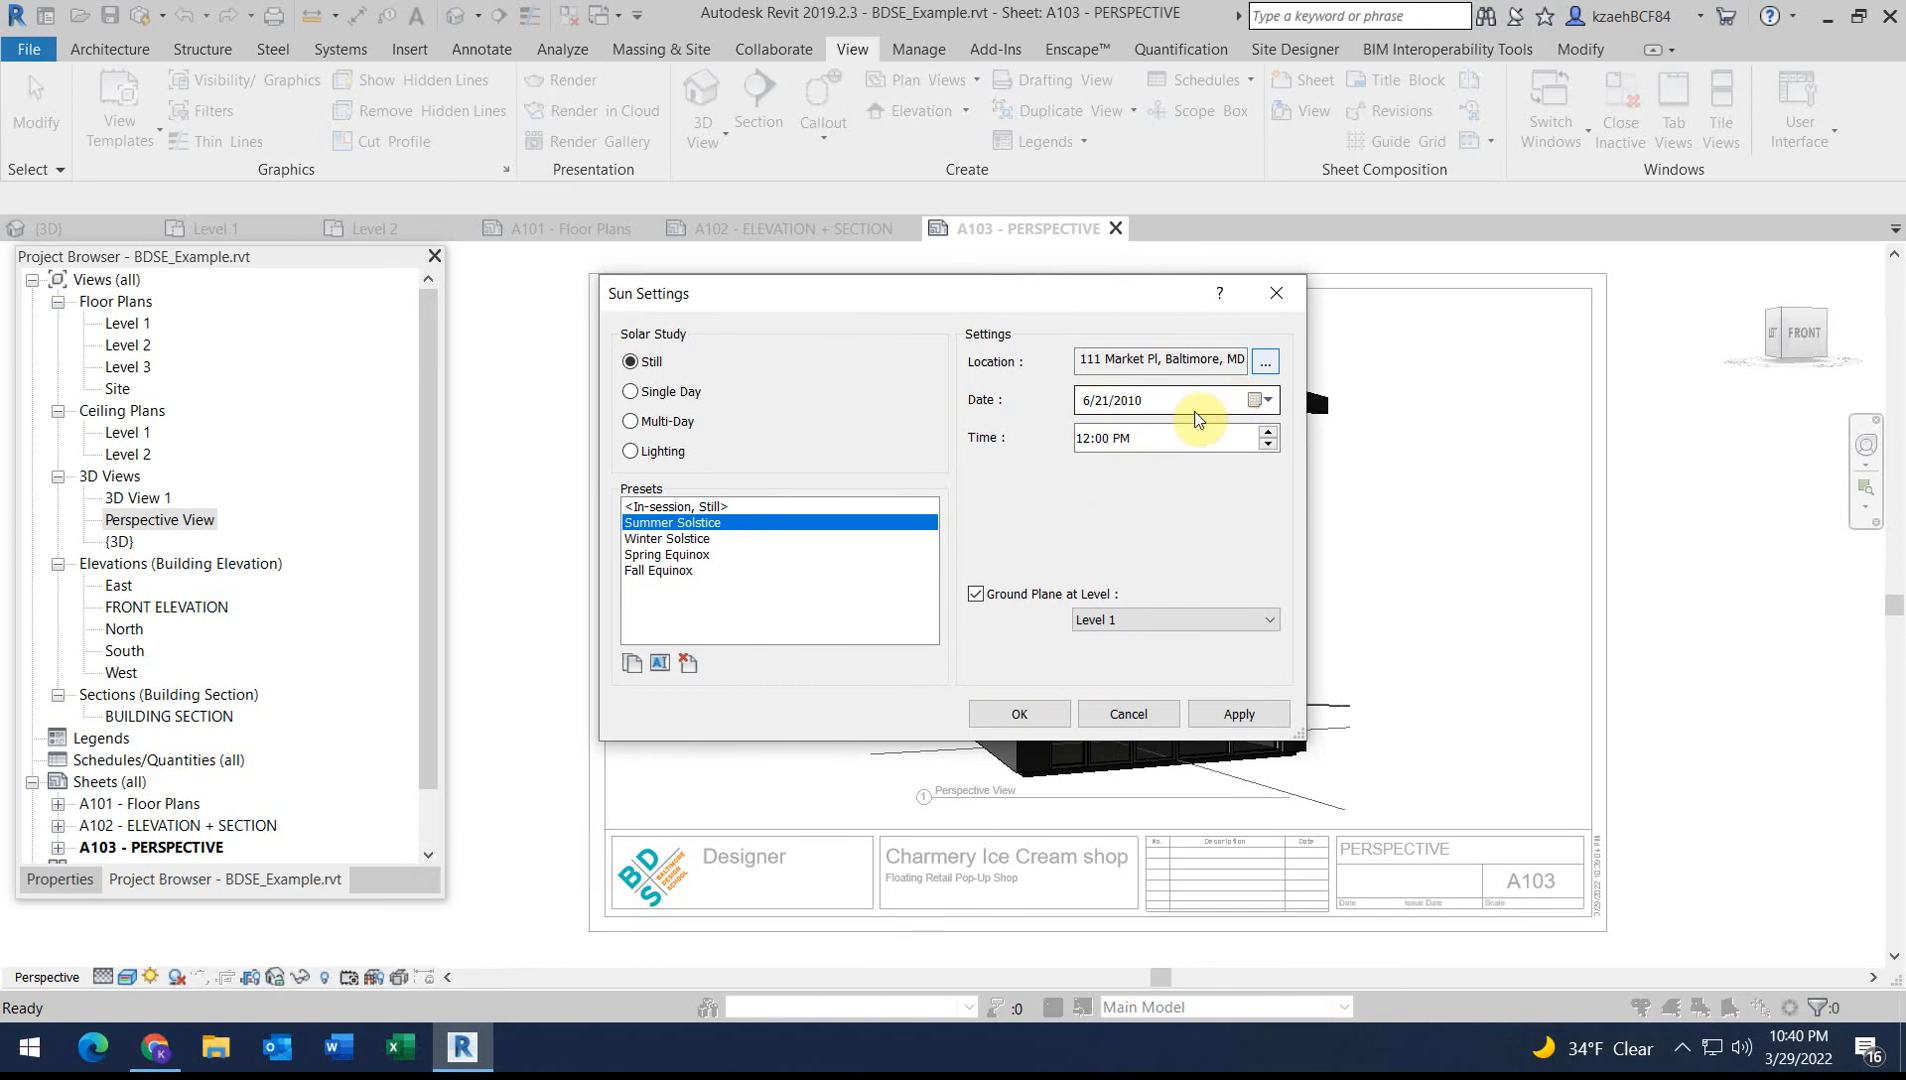
{"action": "left_click", "coordinate": [1019, 713]}
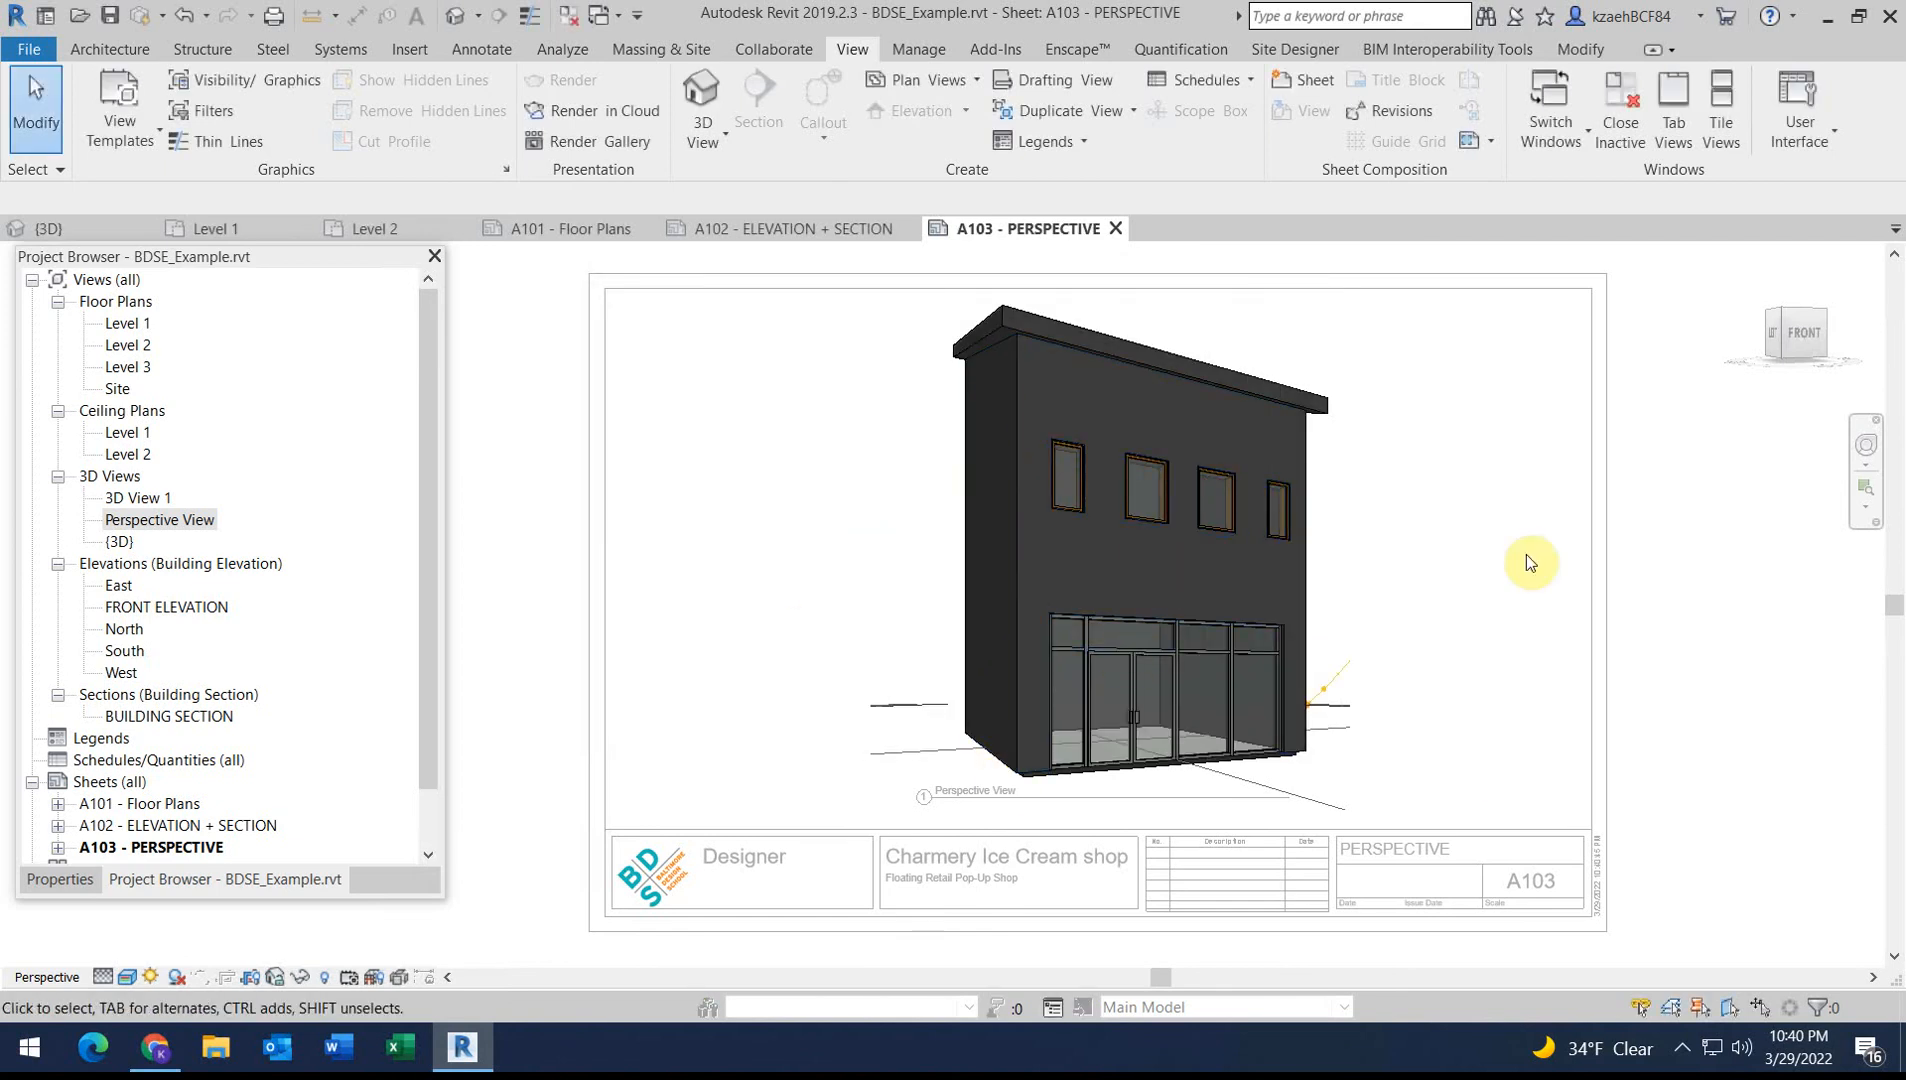
Show the perspective view's crop region and widen it on both sides to take in more of the sun path
{"action": "left_click", "coordinate": [1339, 697]}
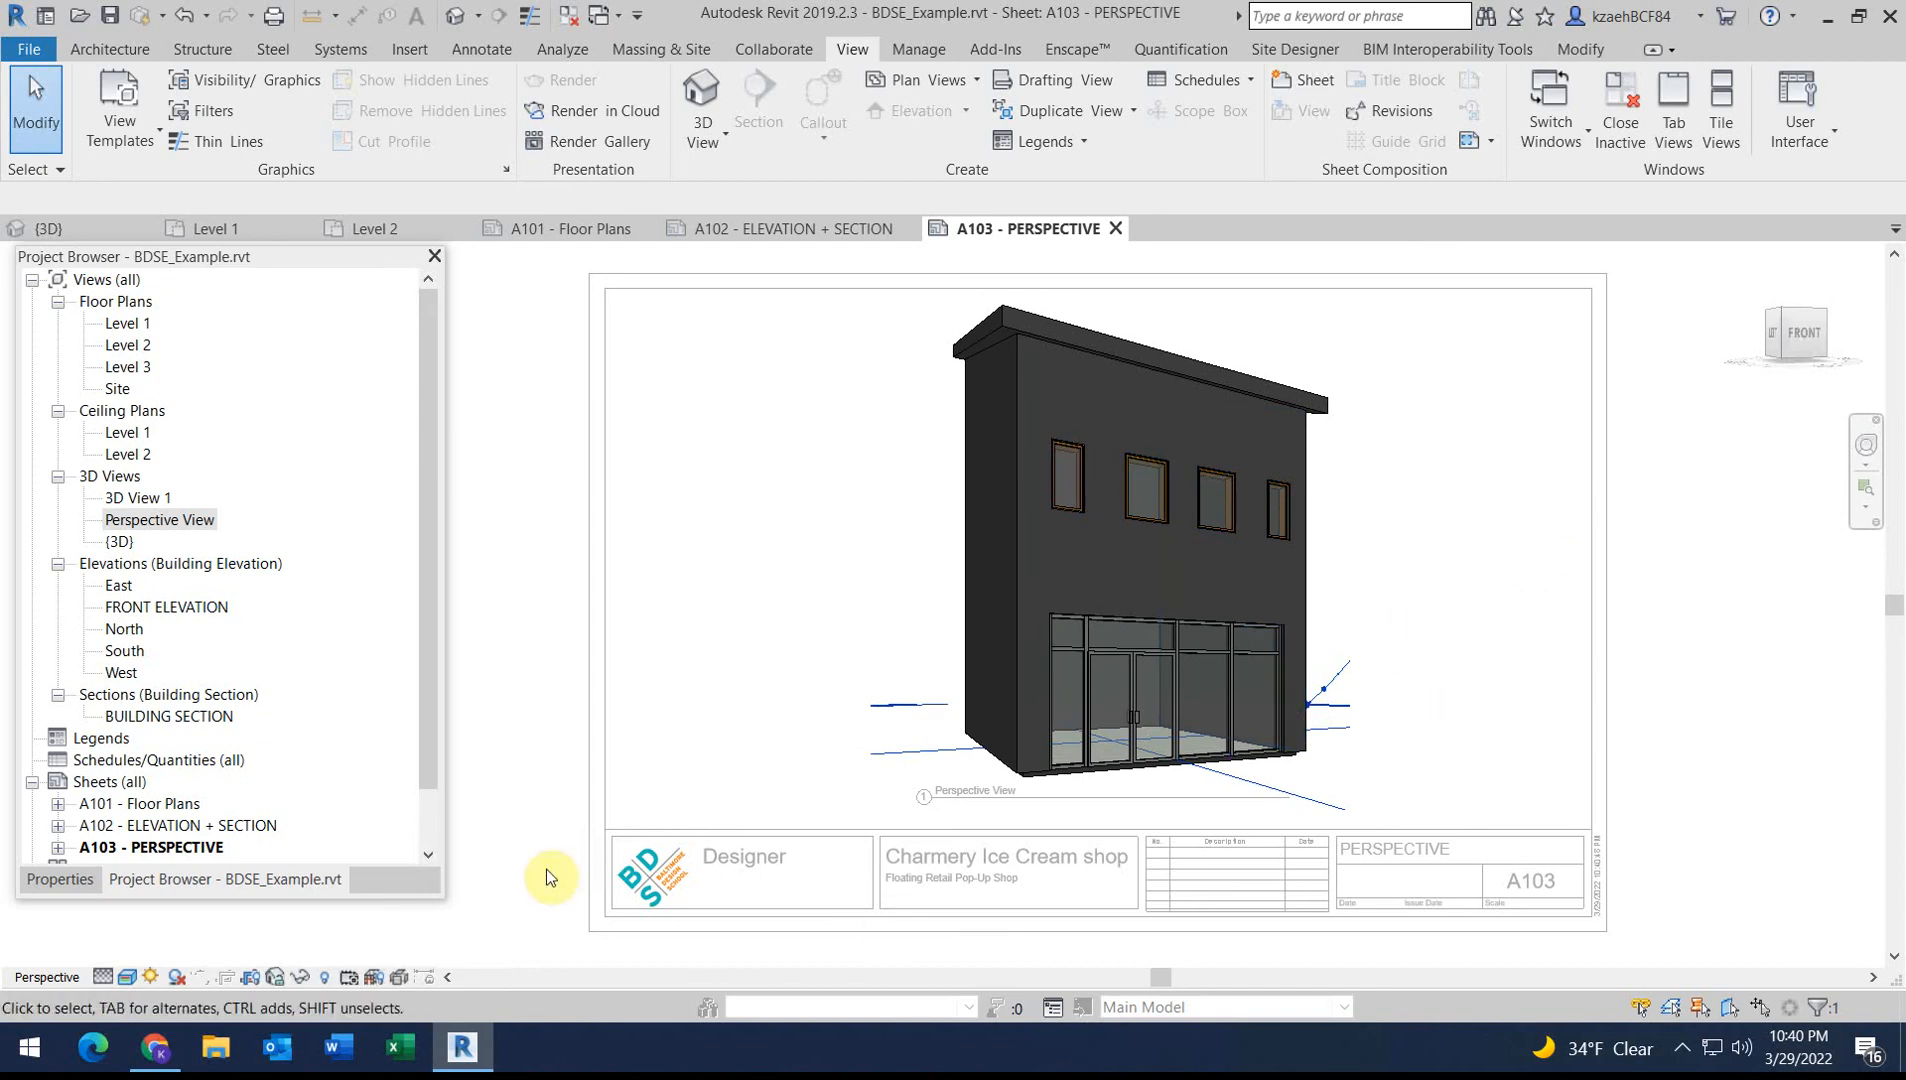
{"action": "left_click", "coordinate": [253, 978]}
{"action": "left_click", "coordinate": [1350, 585]}
{"action": "left_click_drag", "start_coordinate": [1352, 552], "coordinate": [1628, 546]}
{"action": "left_click_drag", "start_coordinate": [871, 567], "coordinate": [615, 553]}
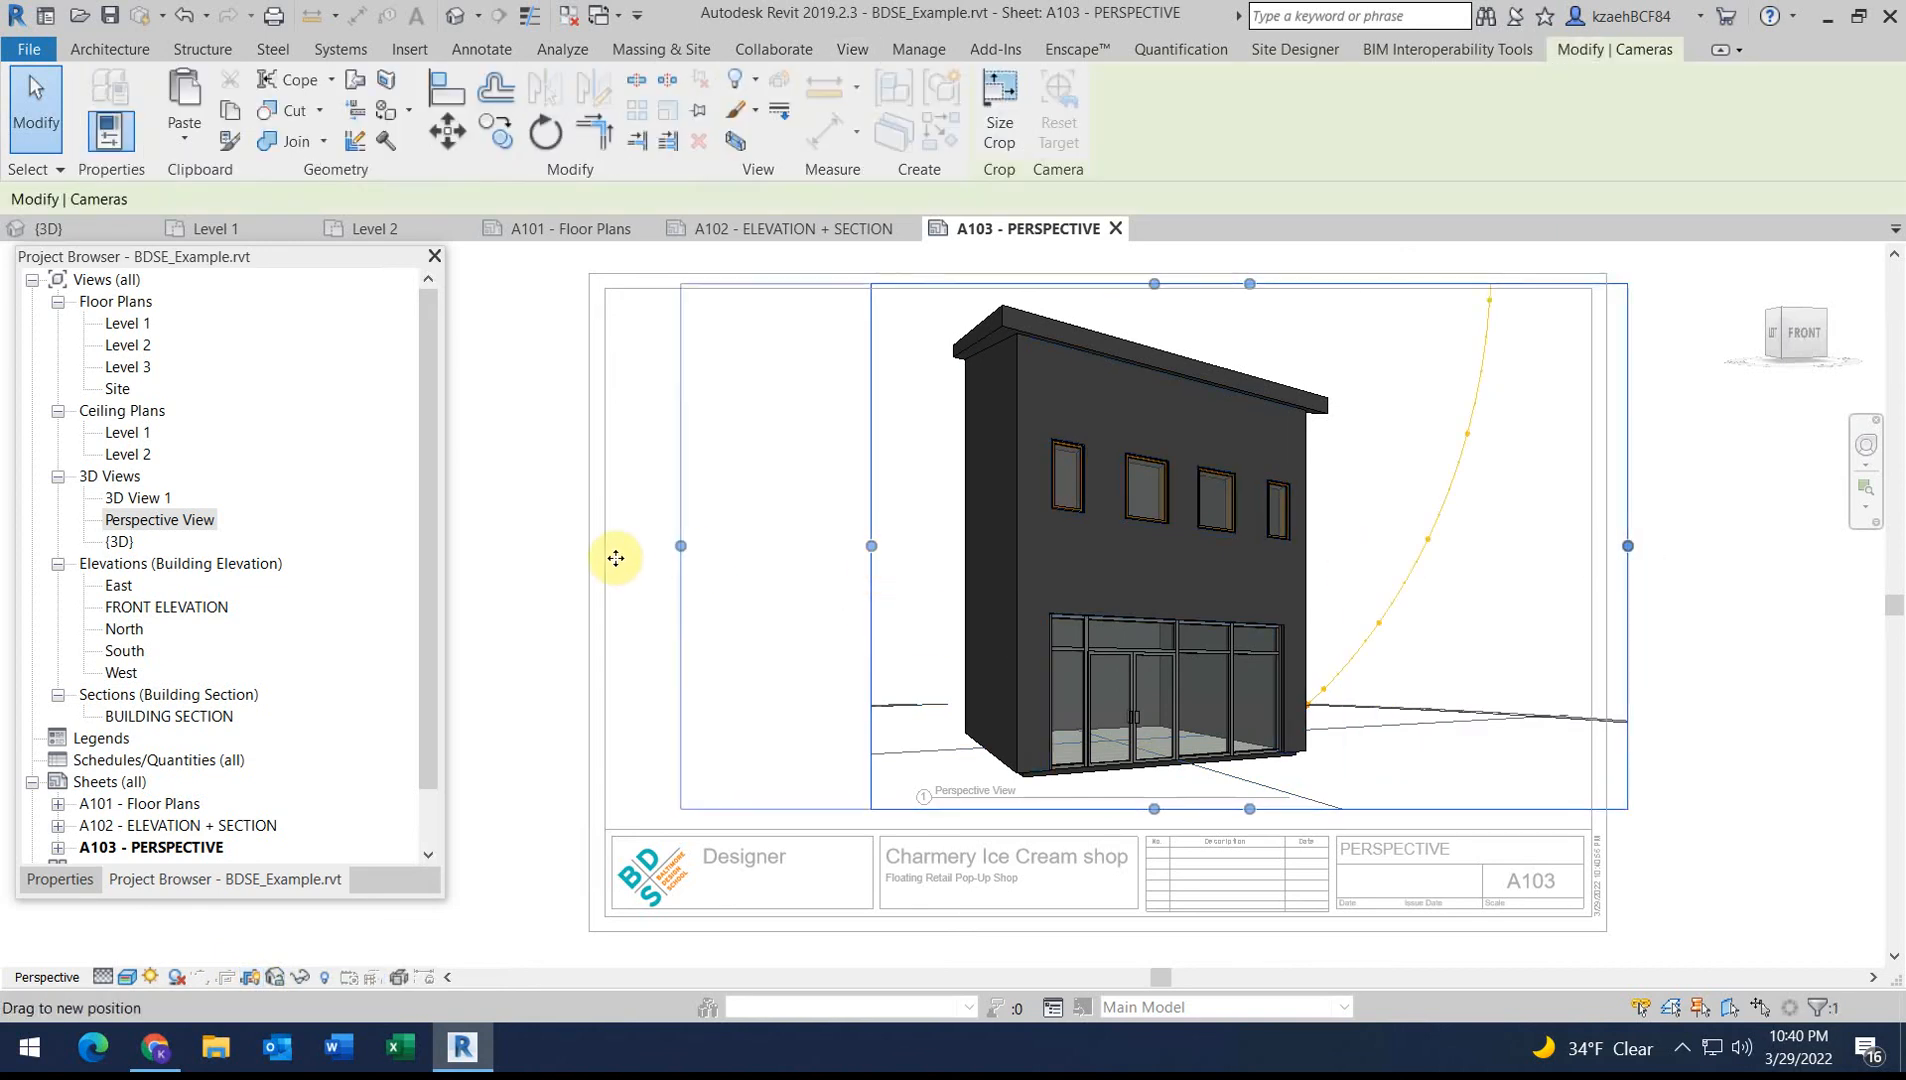
{"action": "scroll", "coordinate": [1190, 649], "scroll_direction": "down", "scroll_amount": 2}
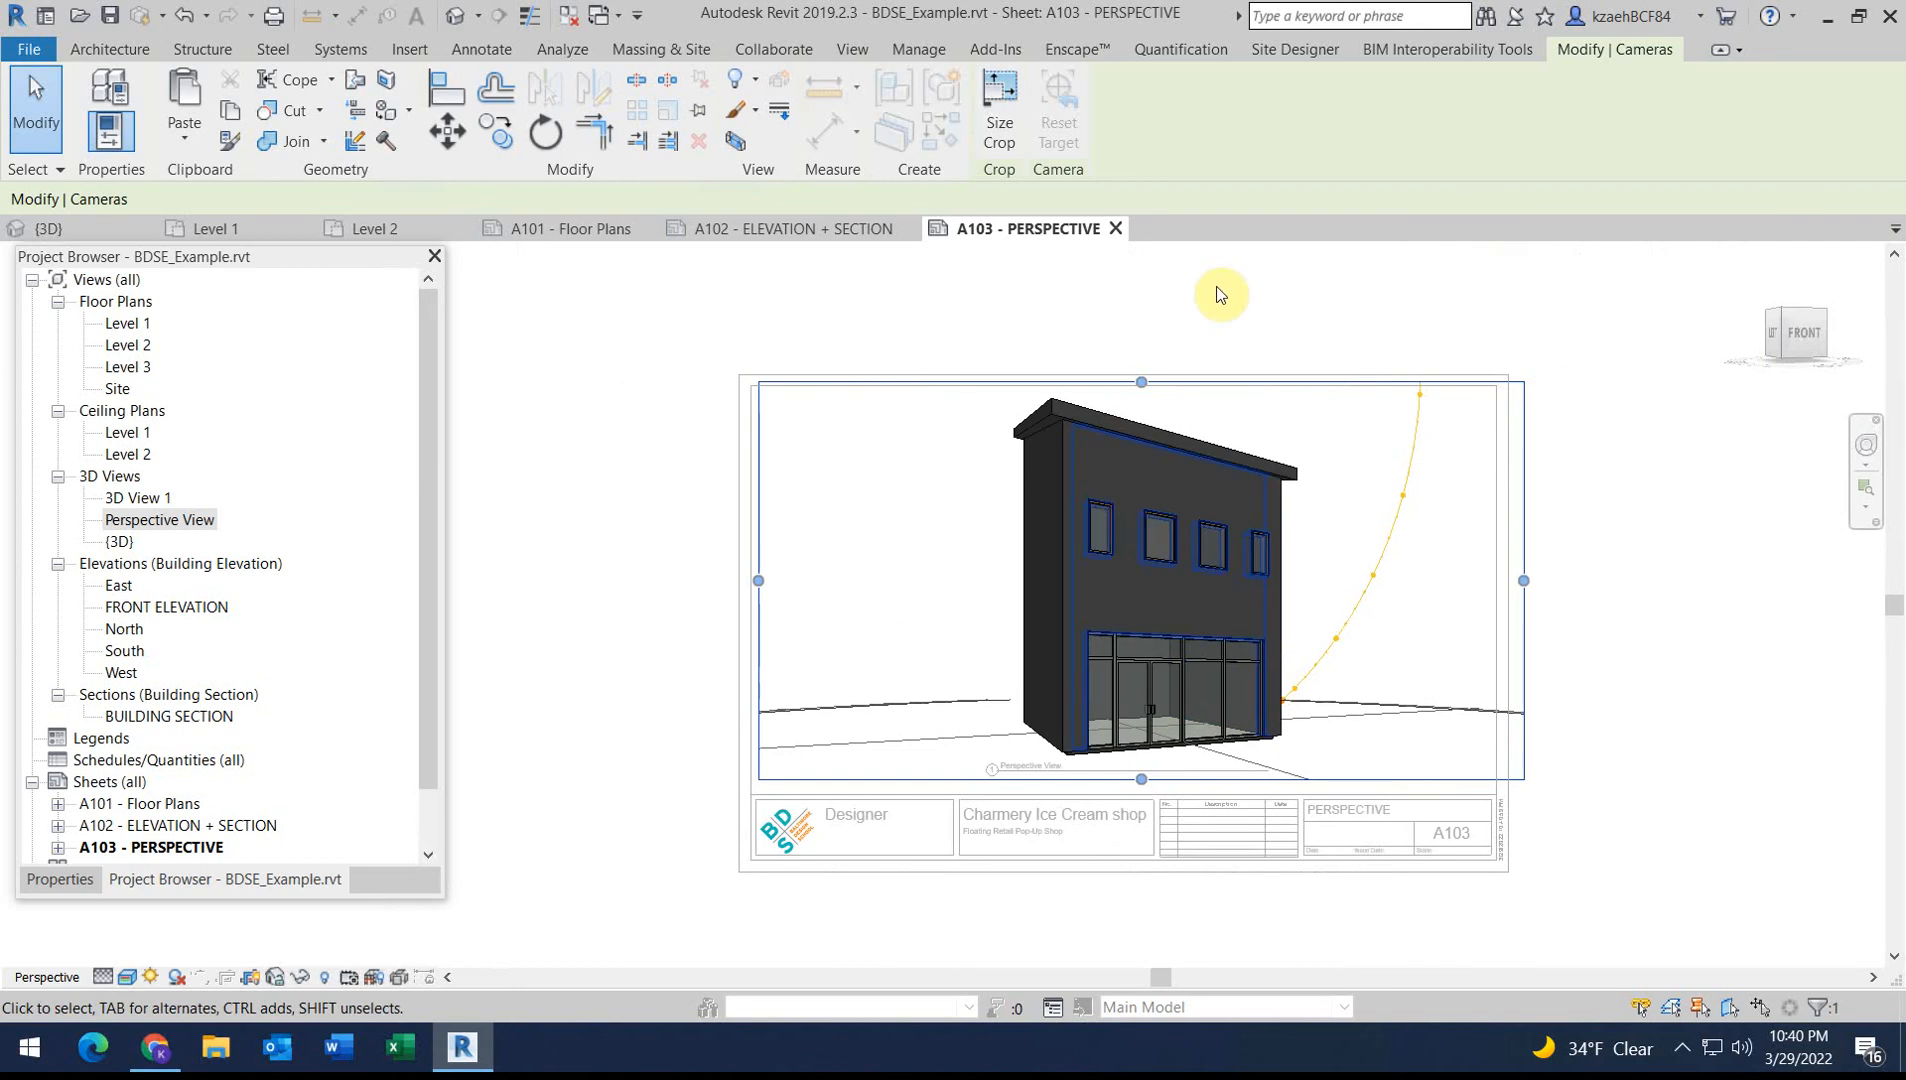
Narrow the perspective's crop region around the building from both sides and turn the sun path off
{"action": "left_click_drag", "start_coordinate": [758, 581], "coordinate": [938, 576]}
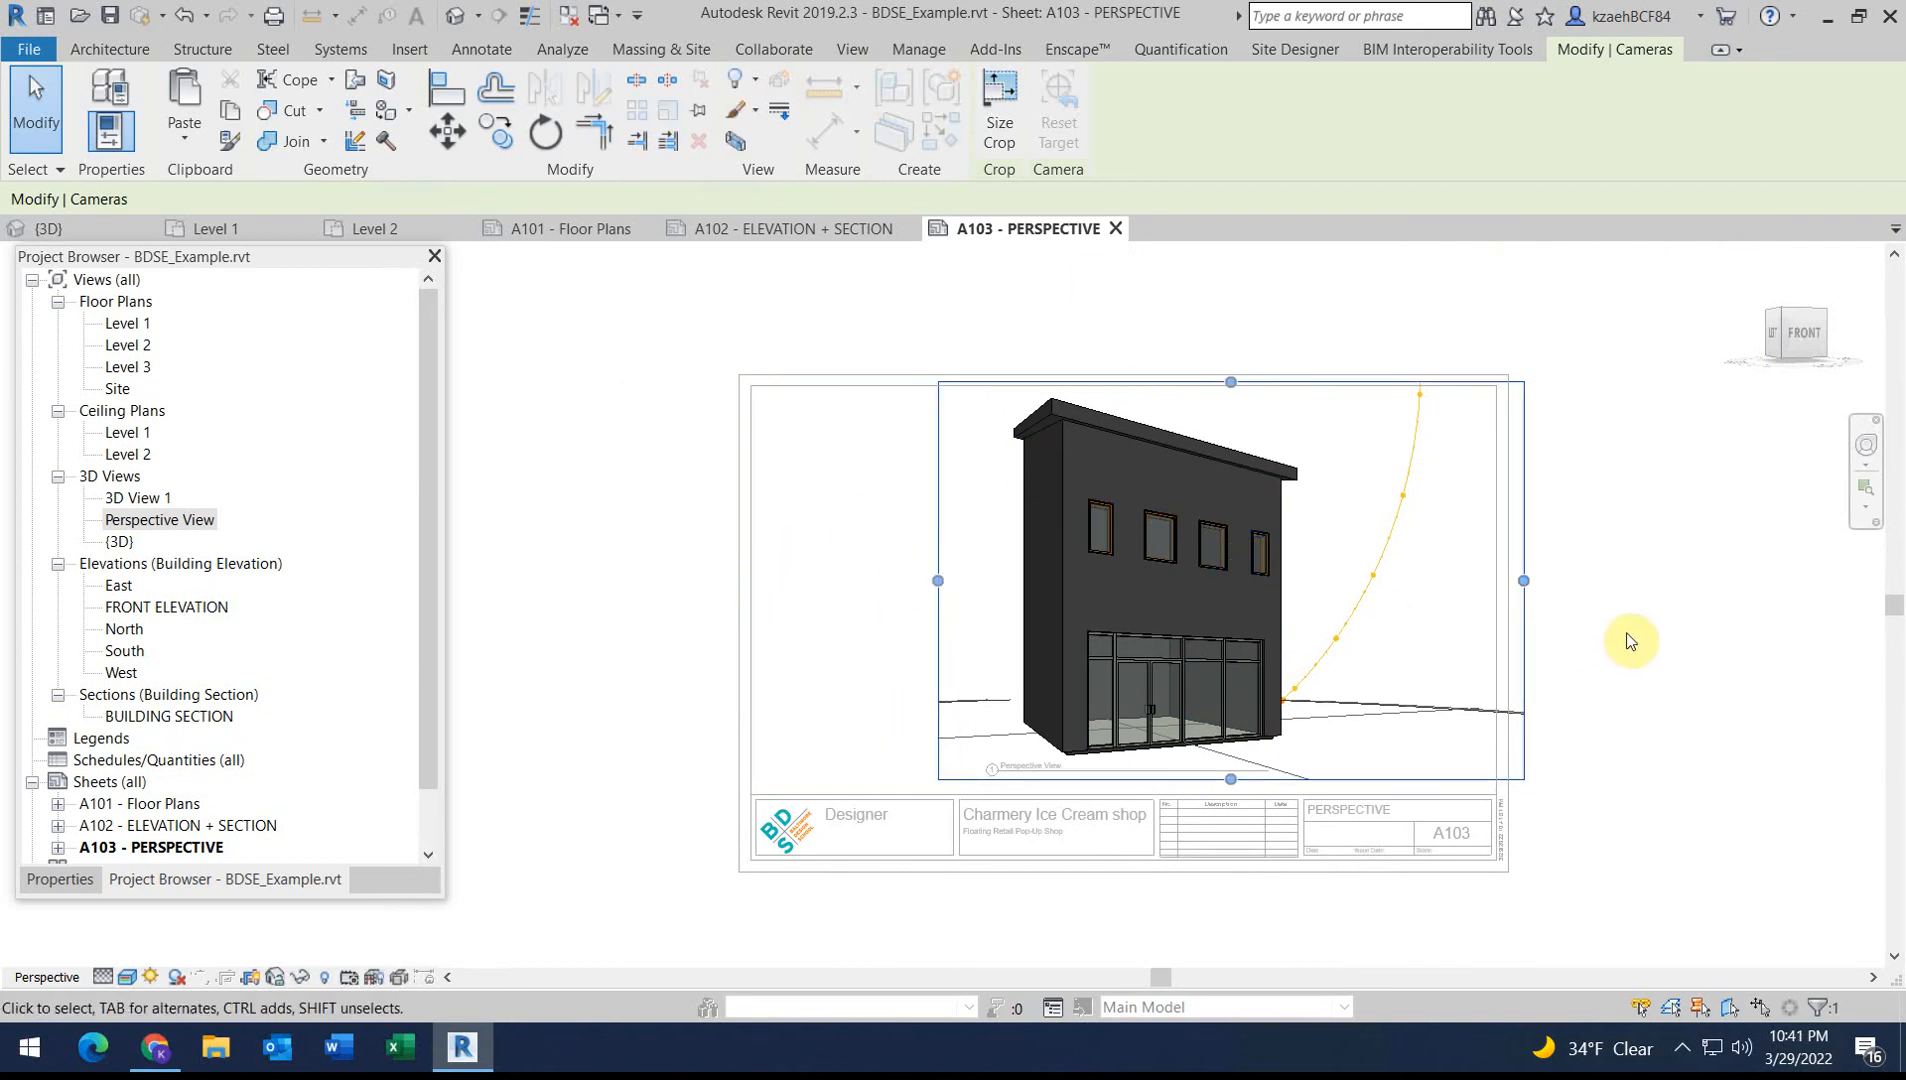
{"action": "left_click_drag", "start_coordinate": [1525, 581], "coordinate": [1352, 581]}
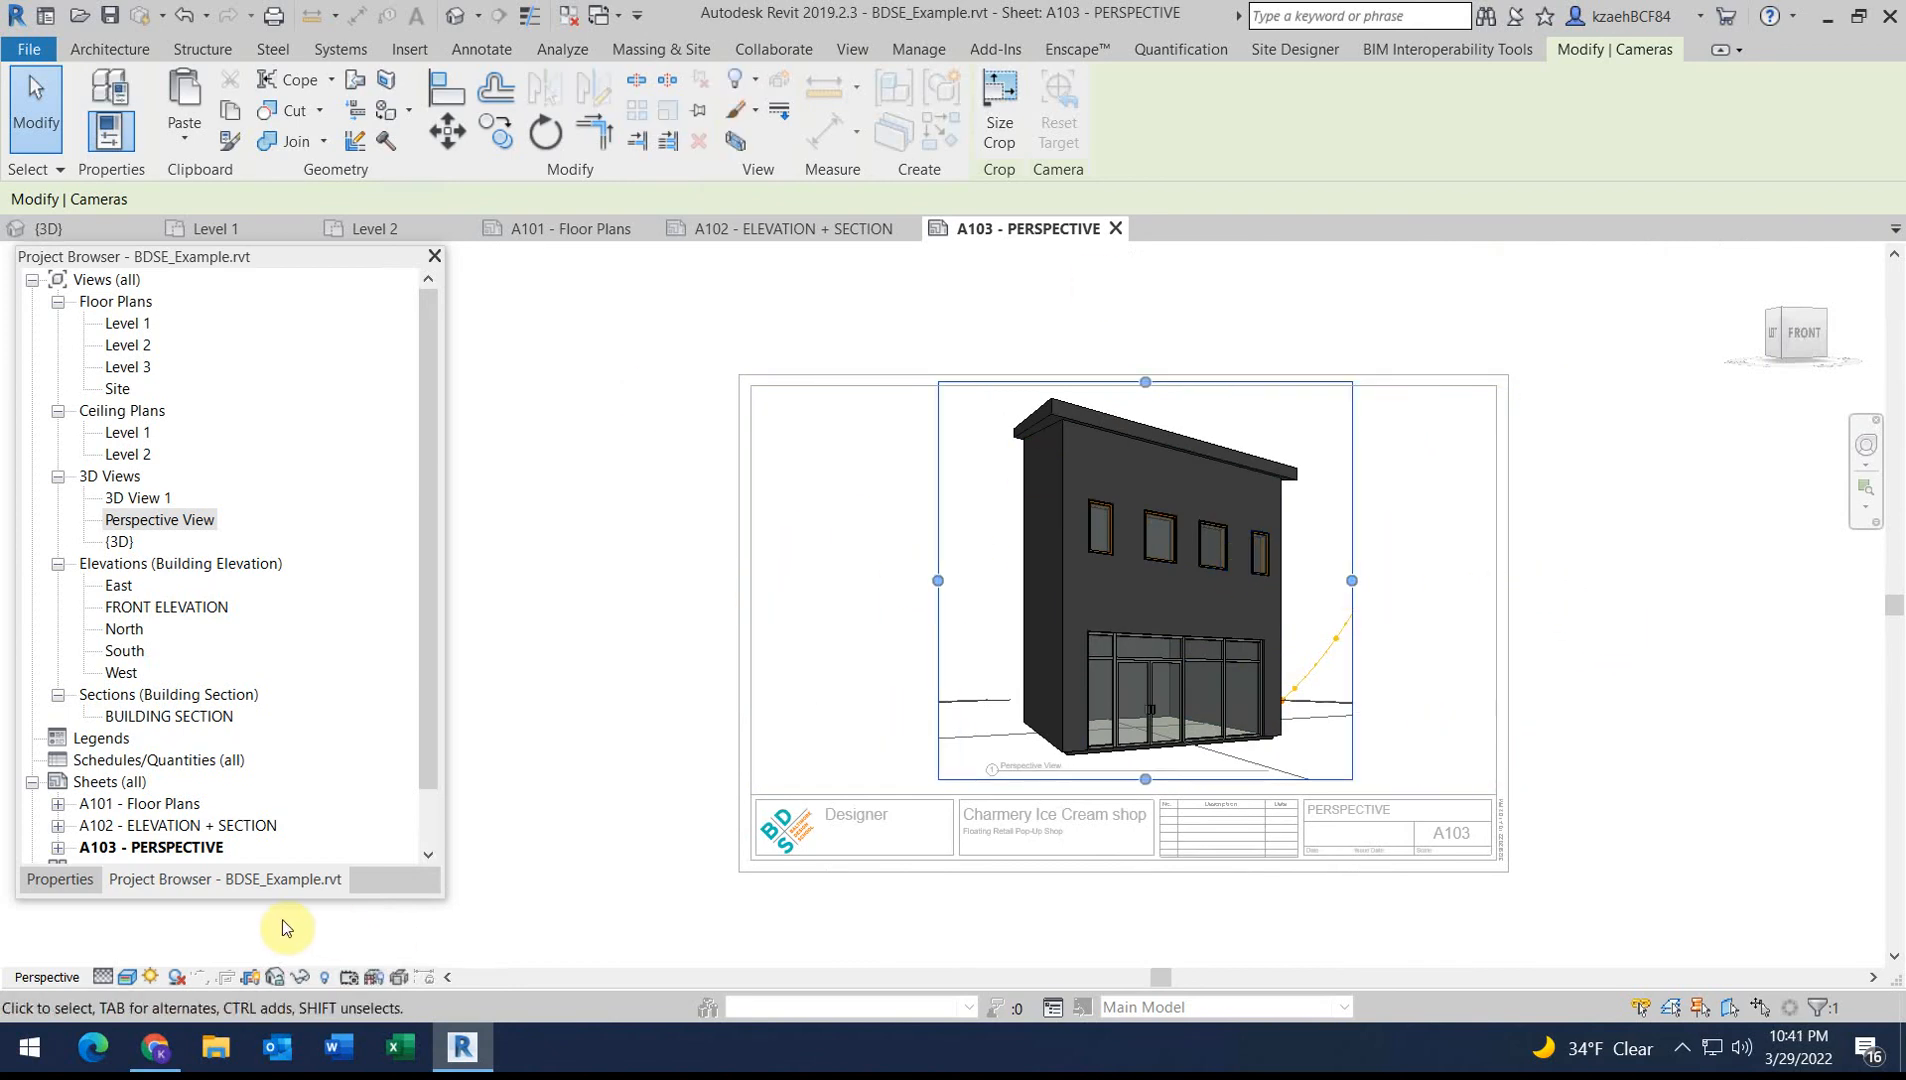
{"action": "left_click", "coordinate": [151, 977]}
{"action": "left_click", "coordinate": [212, 927]}
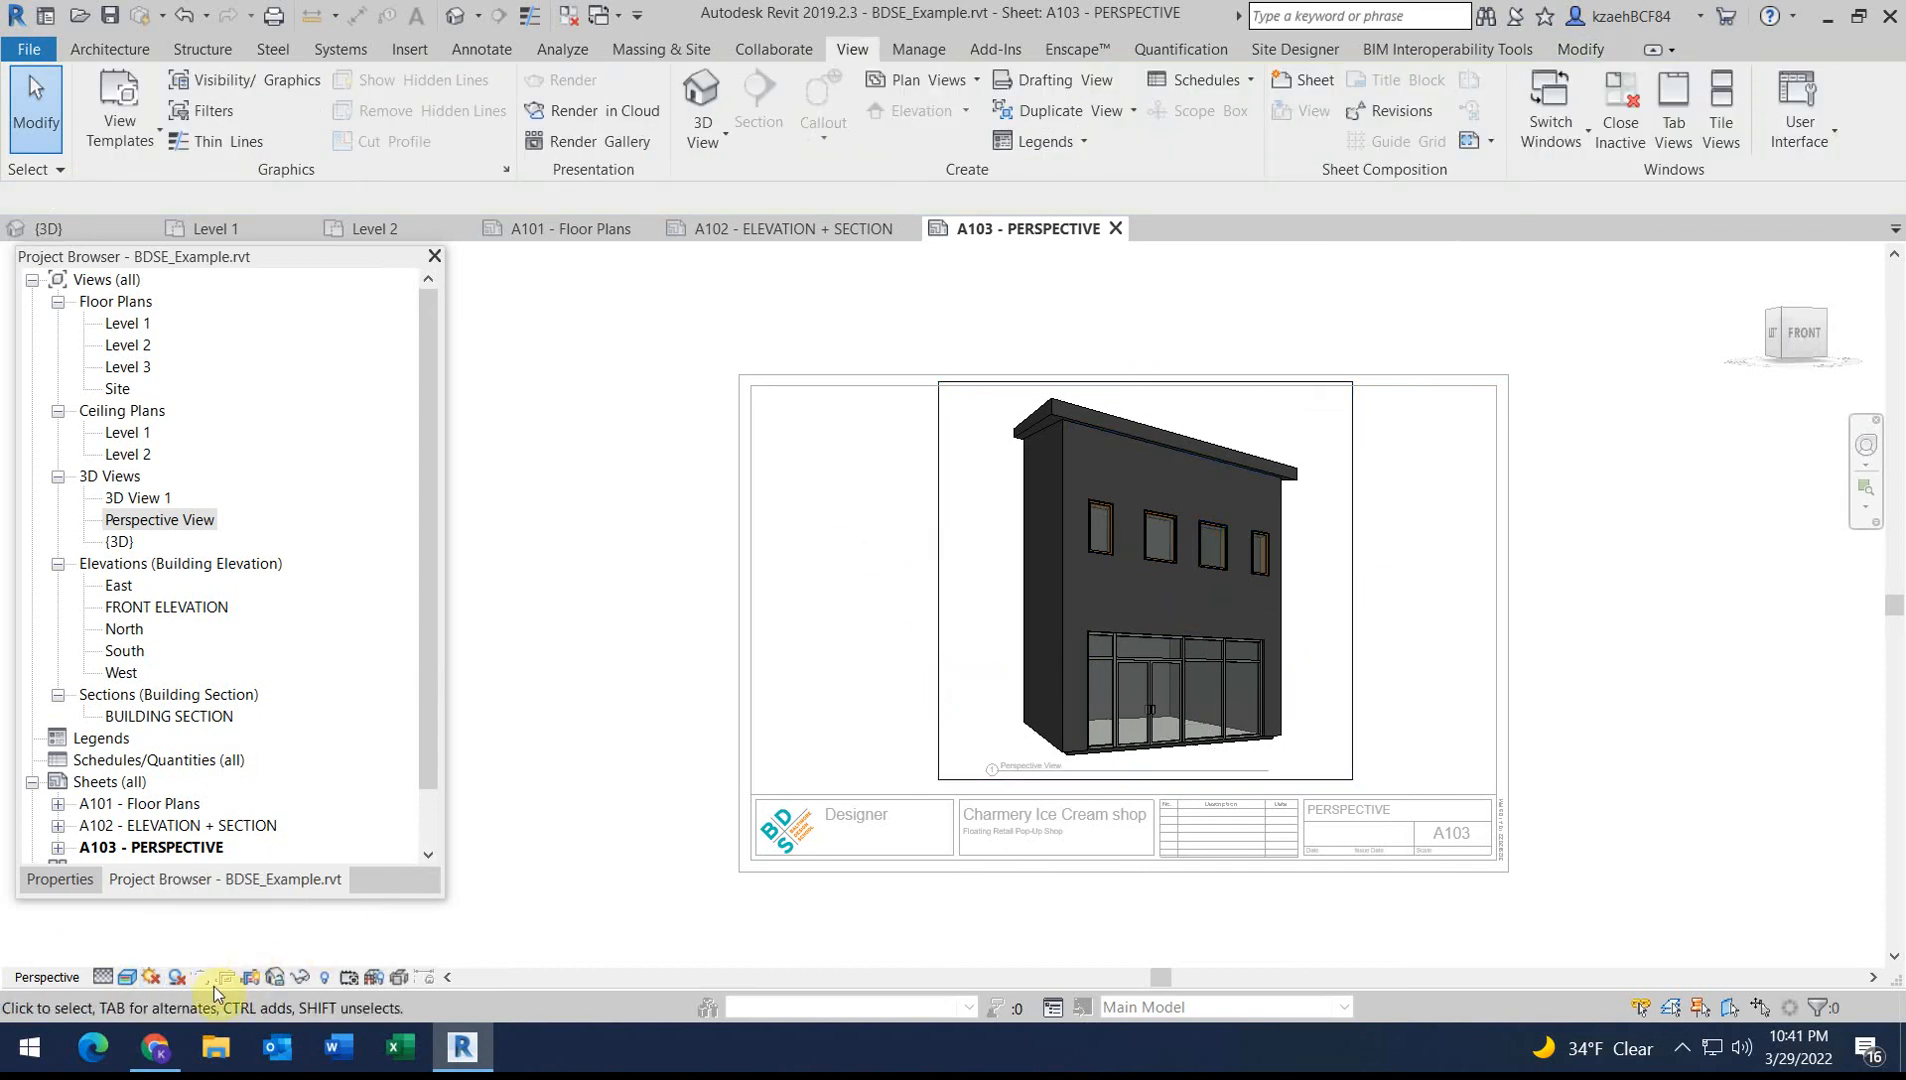
Preview the perspective with shadows on, turn them off again, and hide the crop region
{"action": "left_click", "coordinate": [179, 981]}
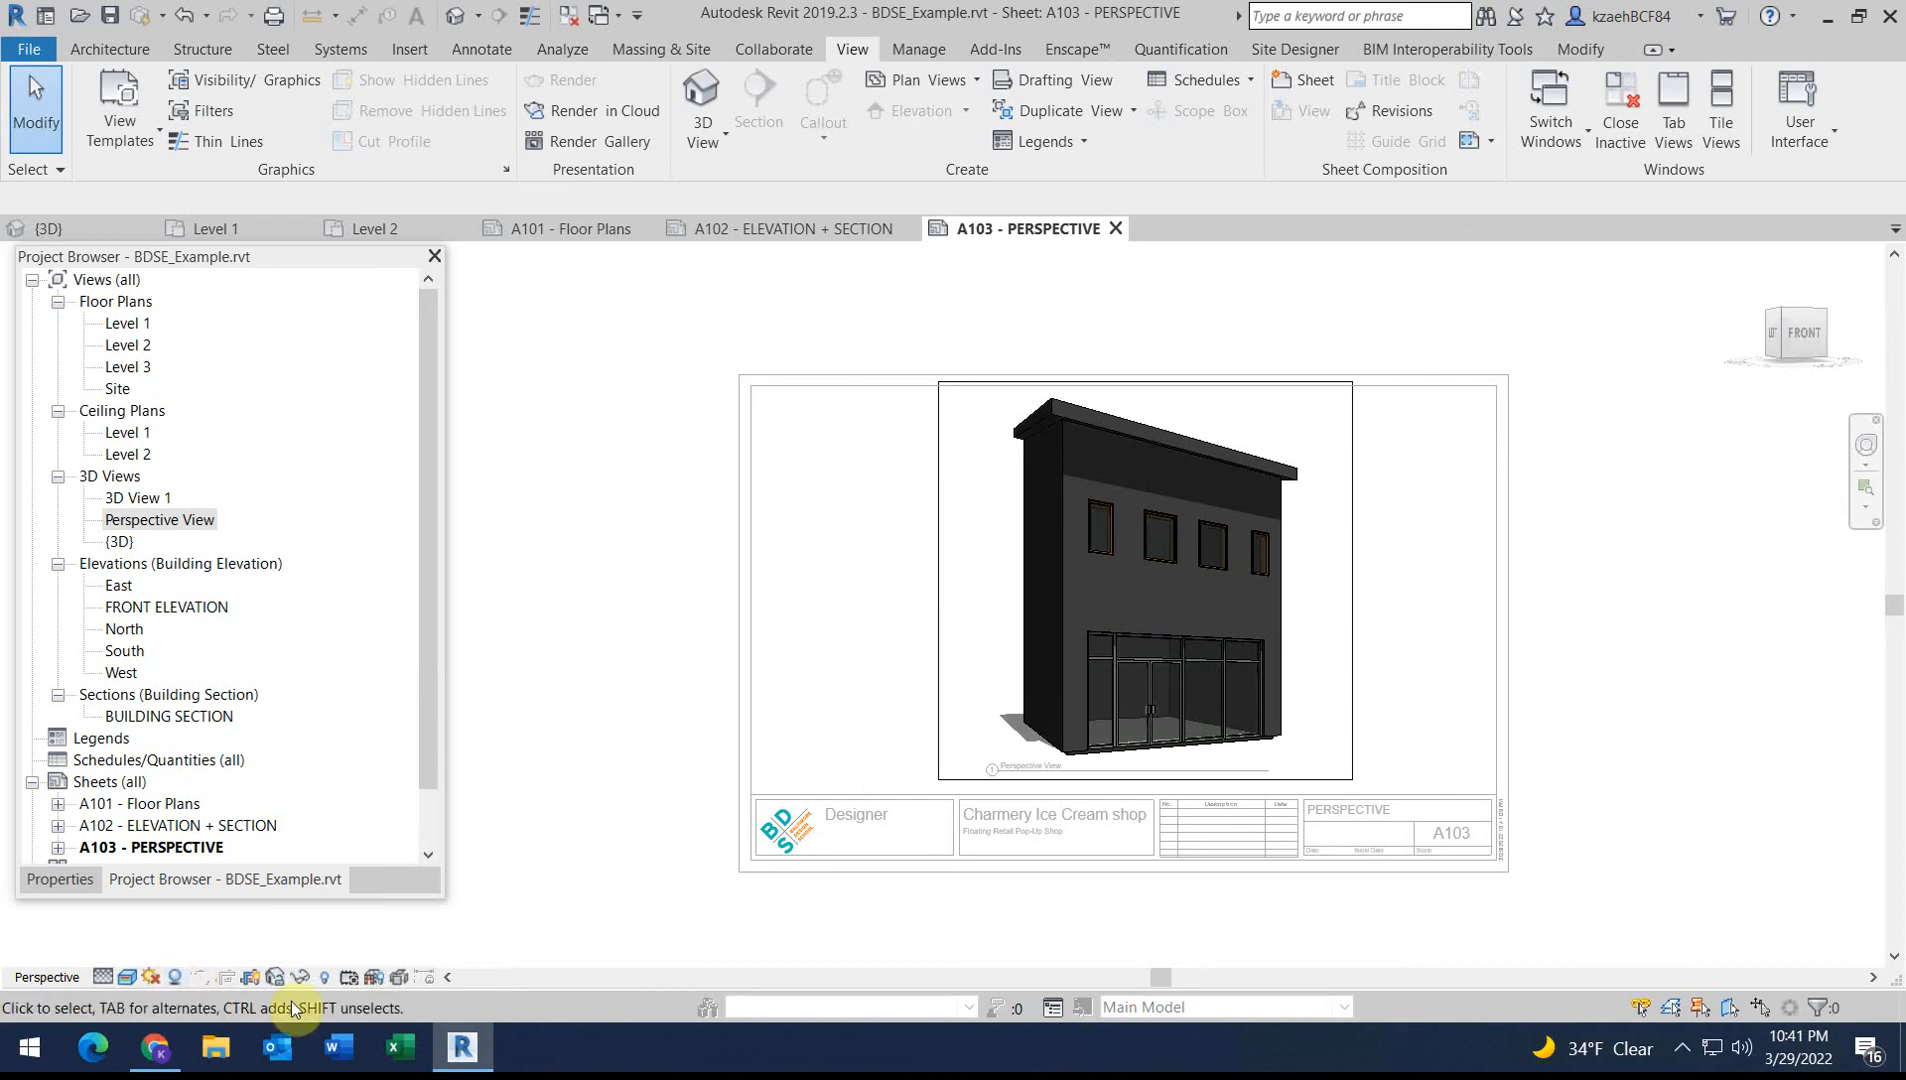
{"action": "left_click", "coordinate": [176, 978]}
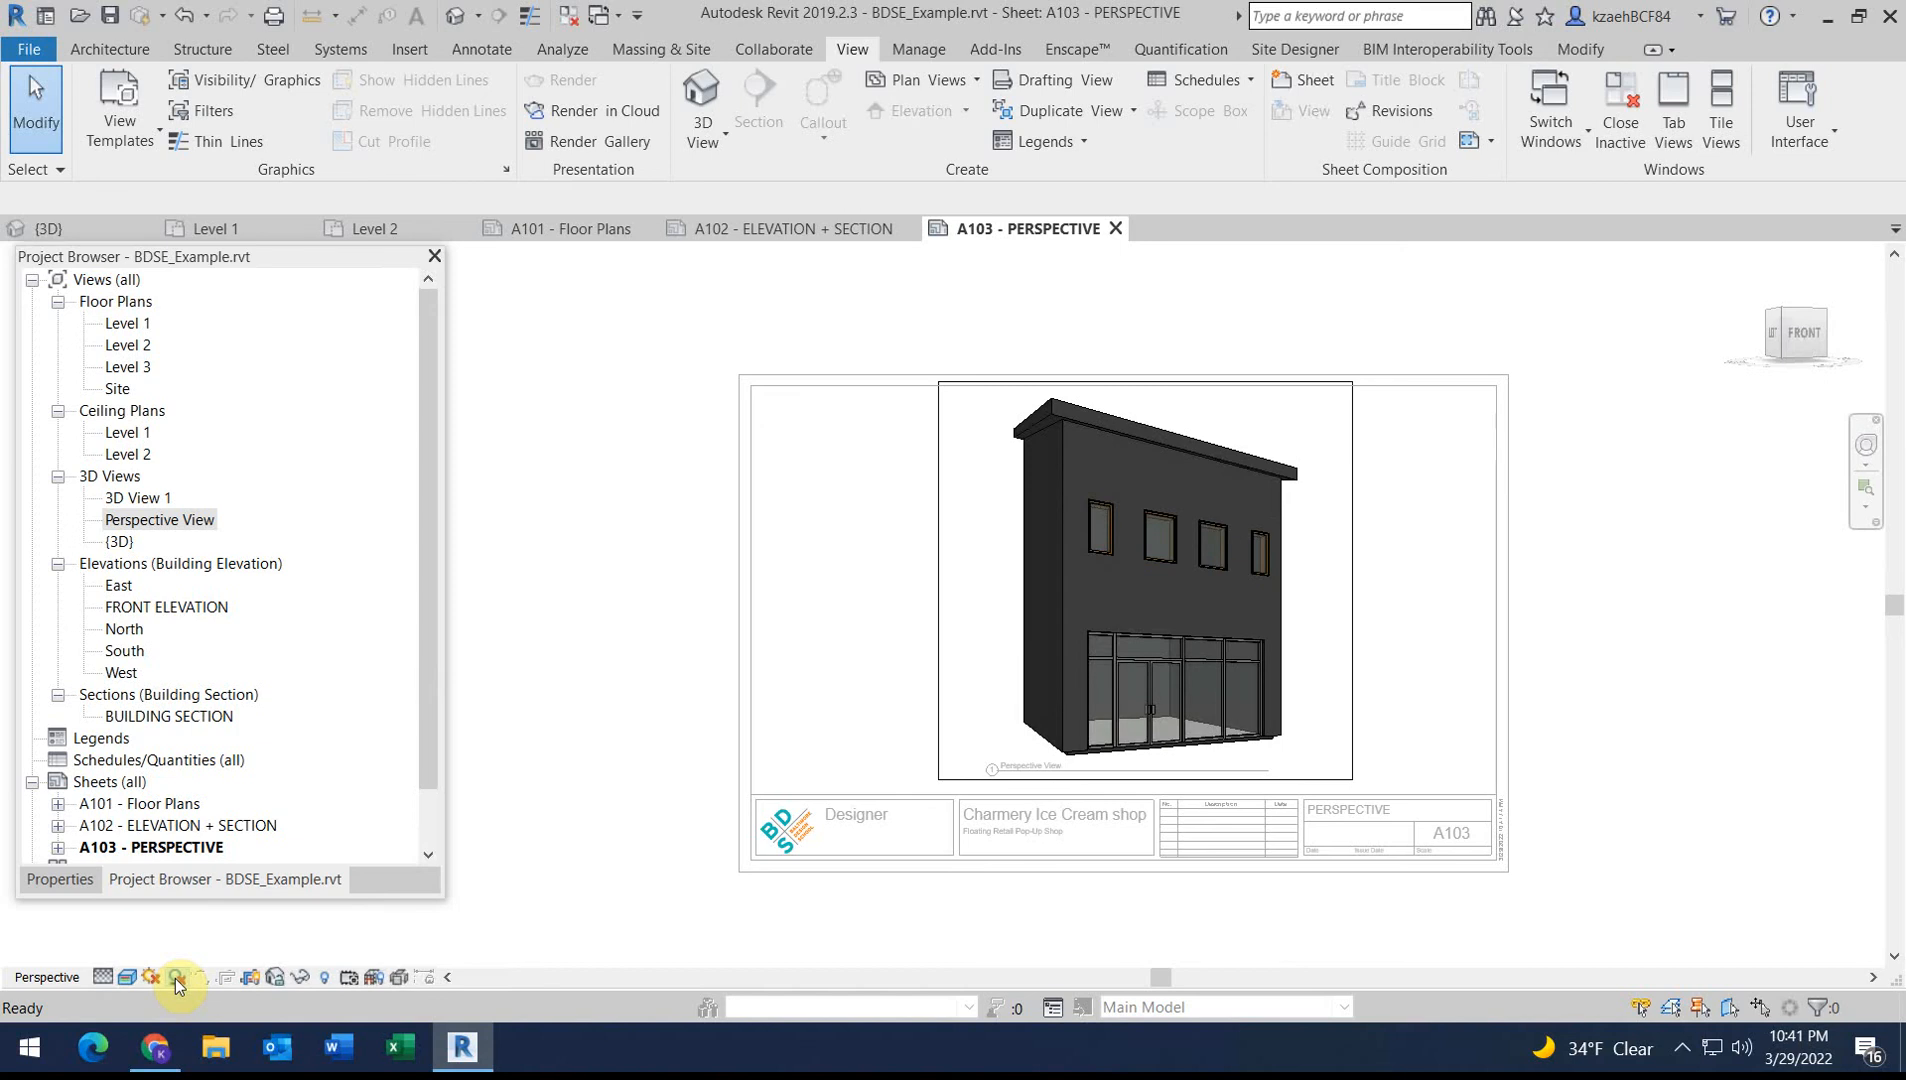
{"action": "left_click", "coordinate": [176, 978]}
{"action": "left_click", "coordinate": [176, 978]}
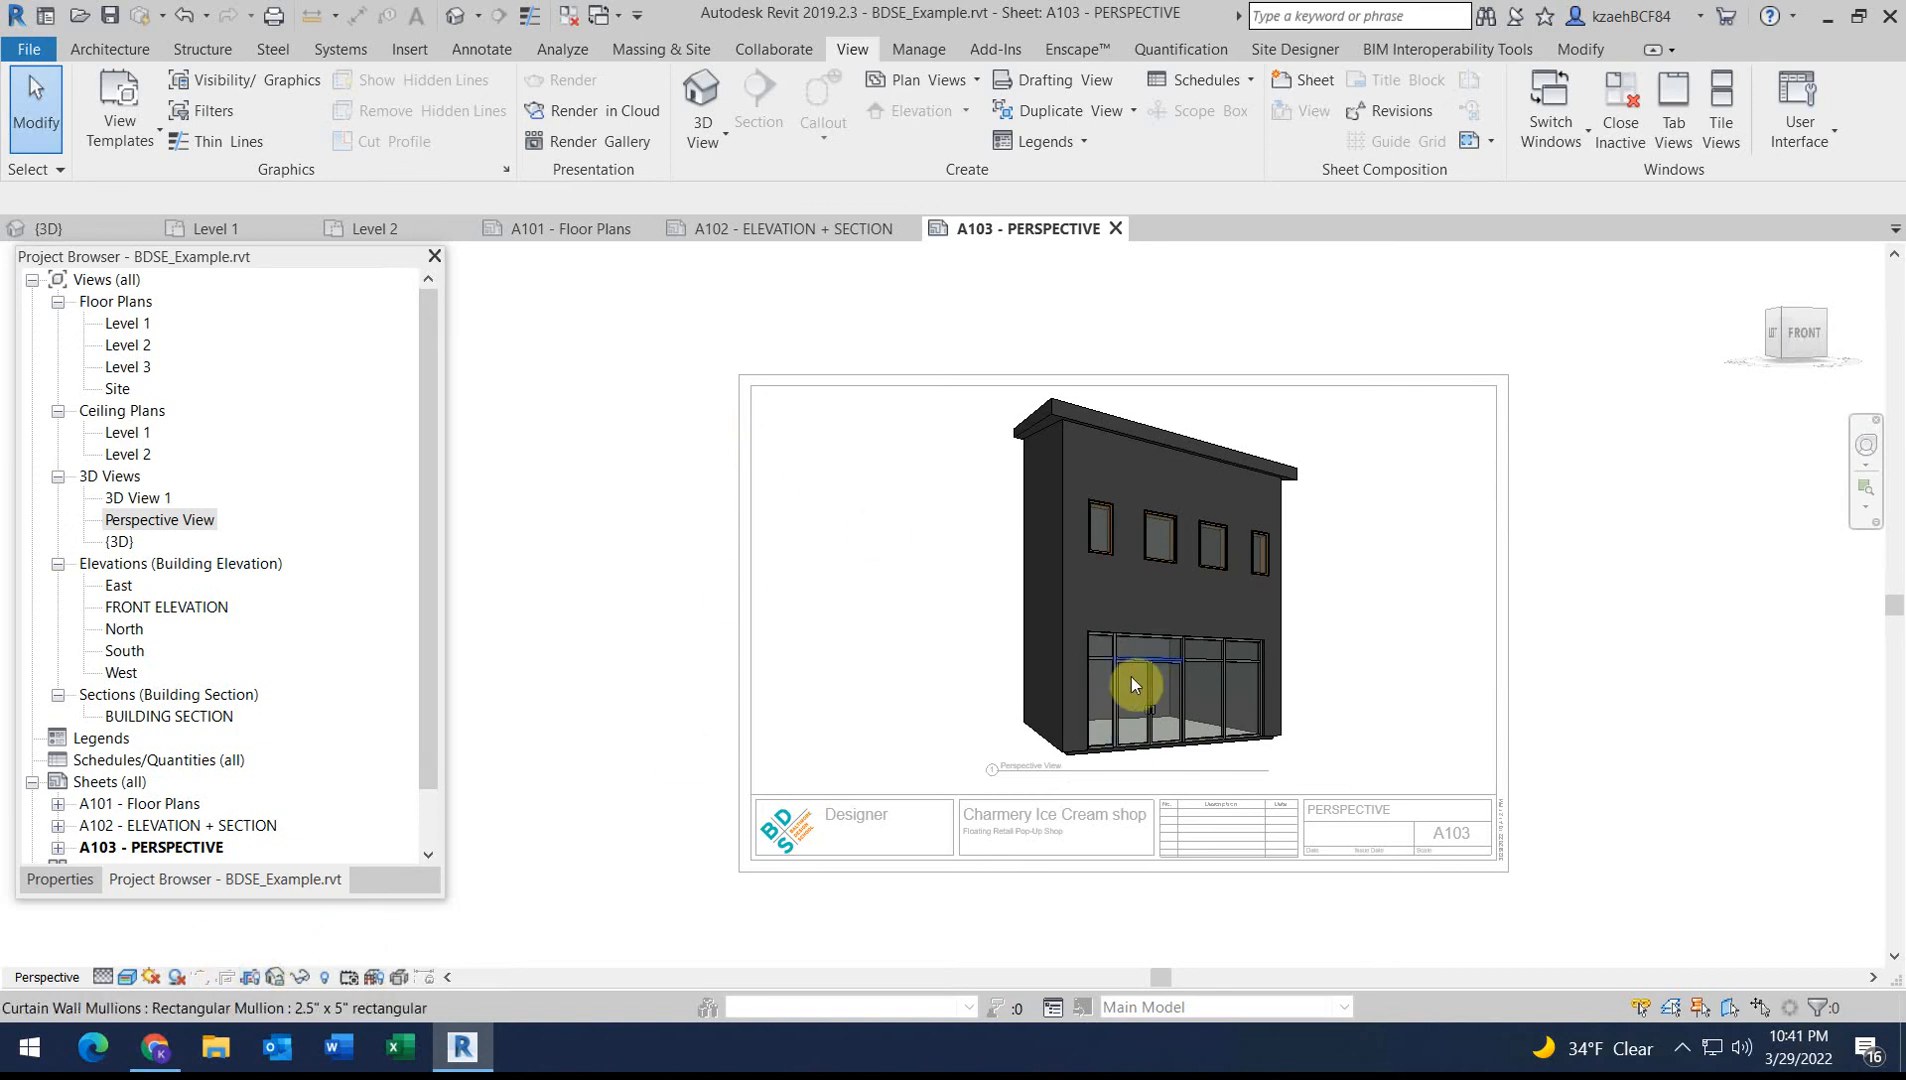
Deactivate the perspective viewport on sheet A103 to return to editing the sheet
{"action": "scroll", "coordinate": [1141, 673], "scroll_direction": "down", "scroll_amount": 2}
{"action": "right_click", "coordinate": [1415, 647]}
{"action": "left_click", "coordinate": [1513, 301]}
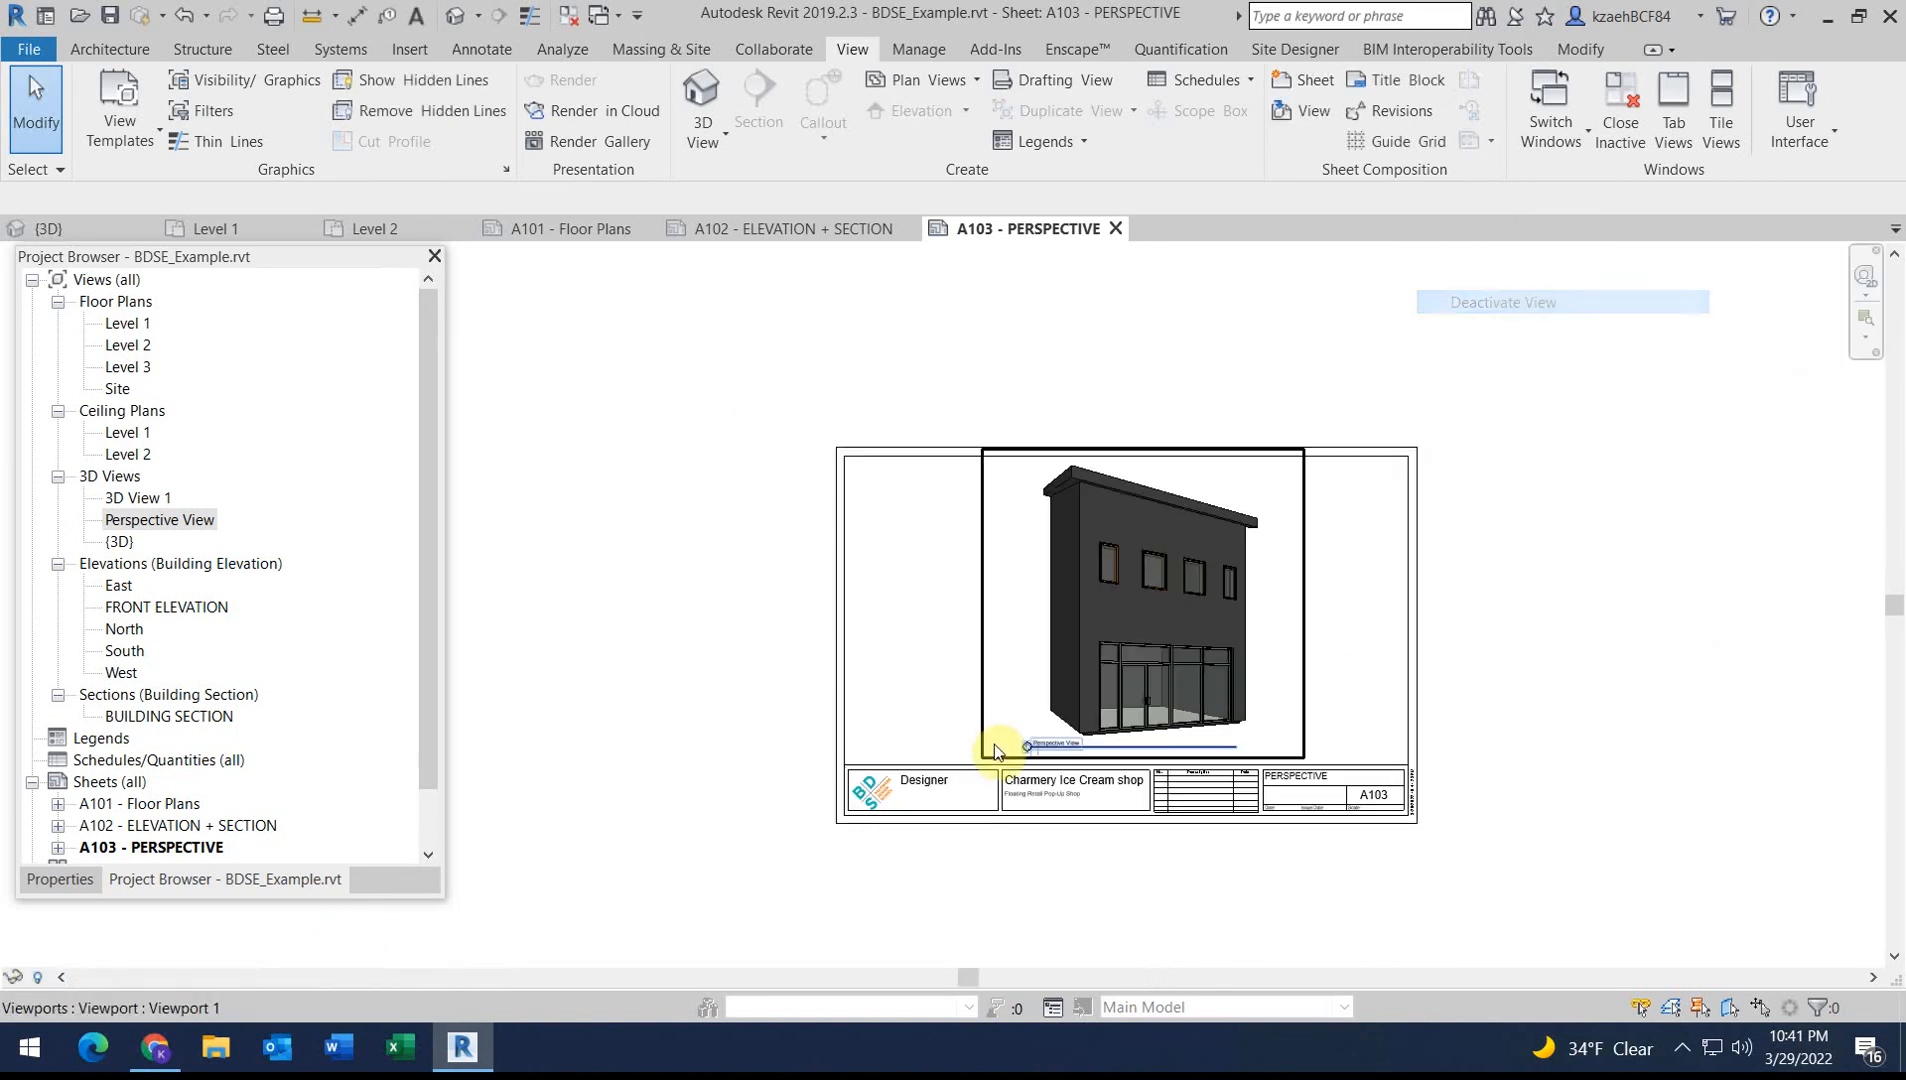
Review the A102 elevation and section sheet and the A101 floor plans sheet
{"action": "left_click", "coordinate": [768, 229]}
{"action": "left_click", "coordinate": [609, 228]}
{"action": "scroll", "coordinate": [844, 599], "scroll_direction": "up", "scroll_amount": 5}
{"action": "scroll", "coordinate": [868, 520], "scroll_direction": "down", "scroll_amount": 5}
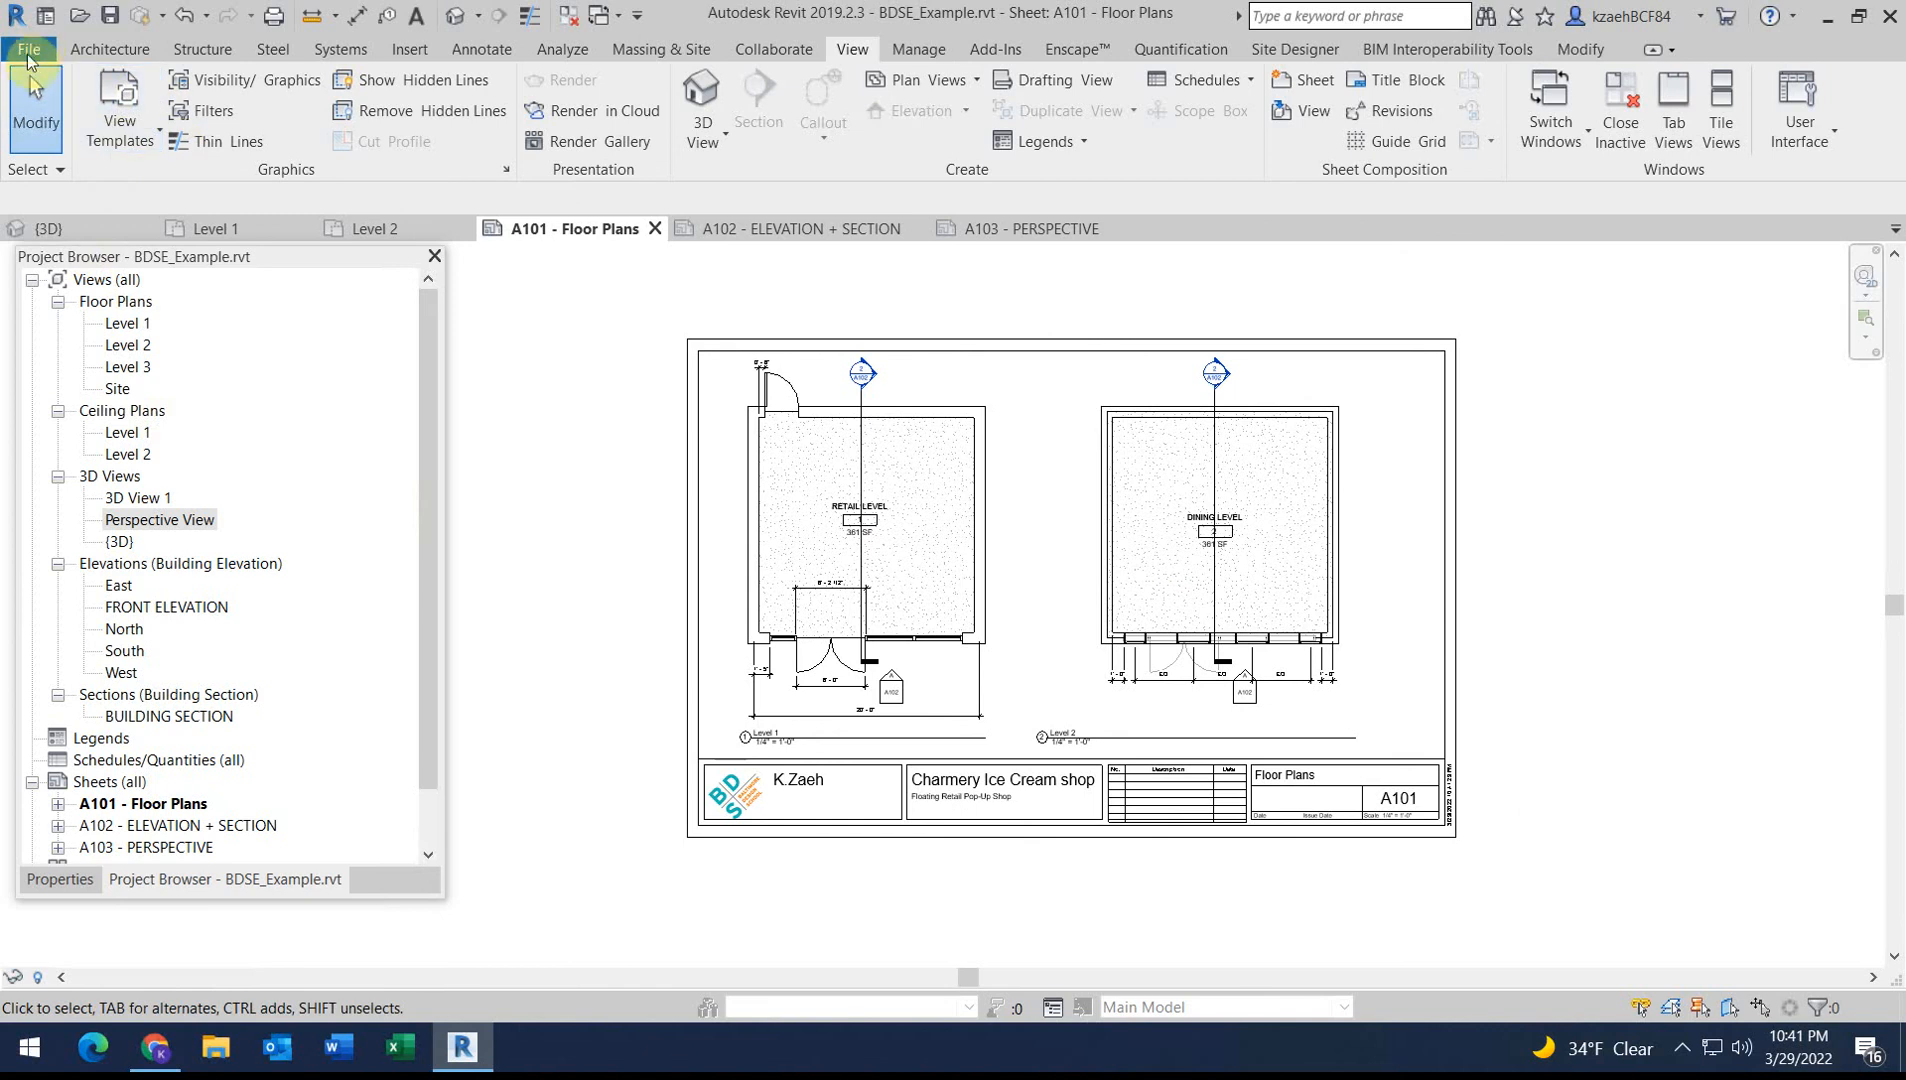
Open the print settings from sheet A101 and choose Adobe PDF as the printer
{"action": "left_click", "coordinate": [28, 52]}
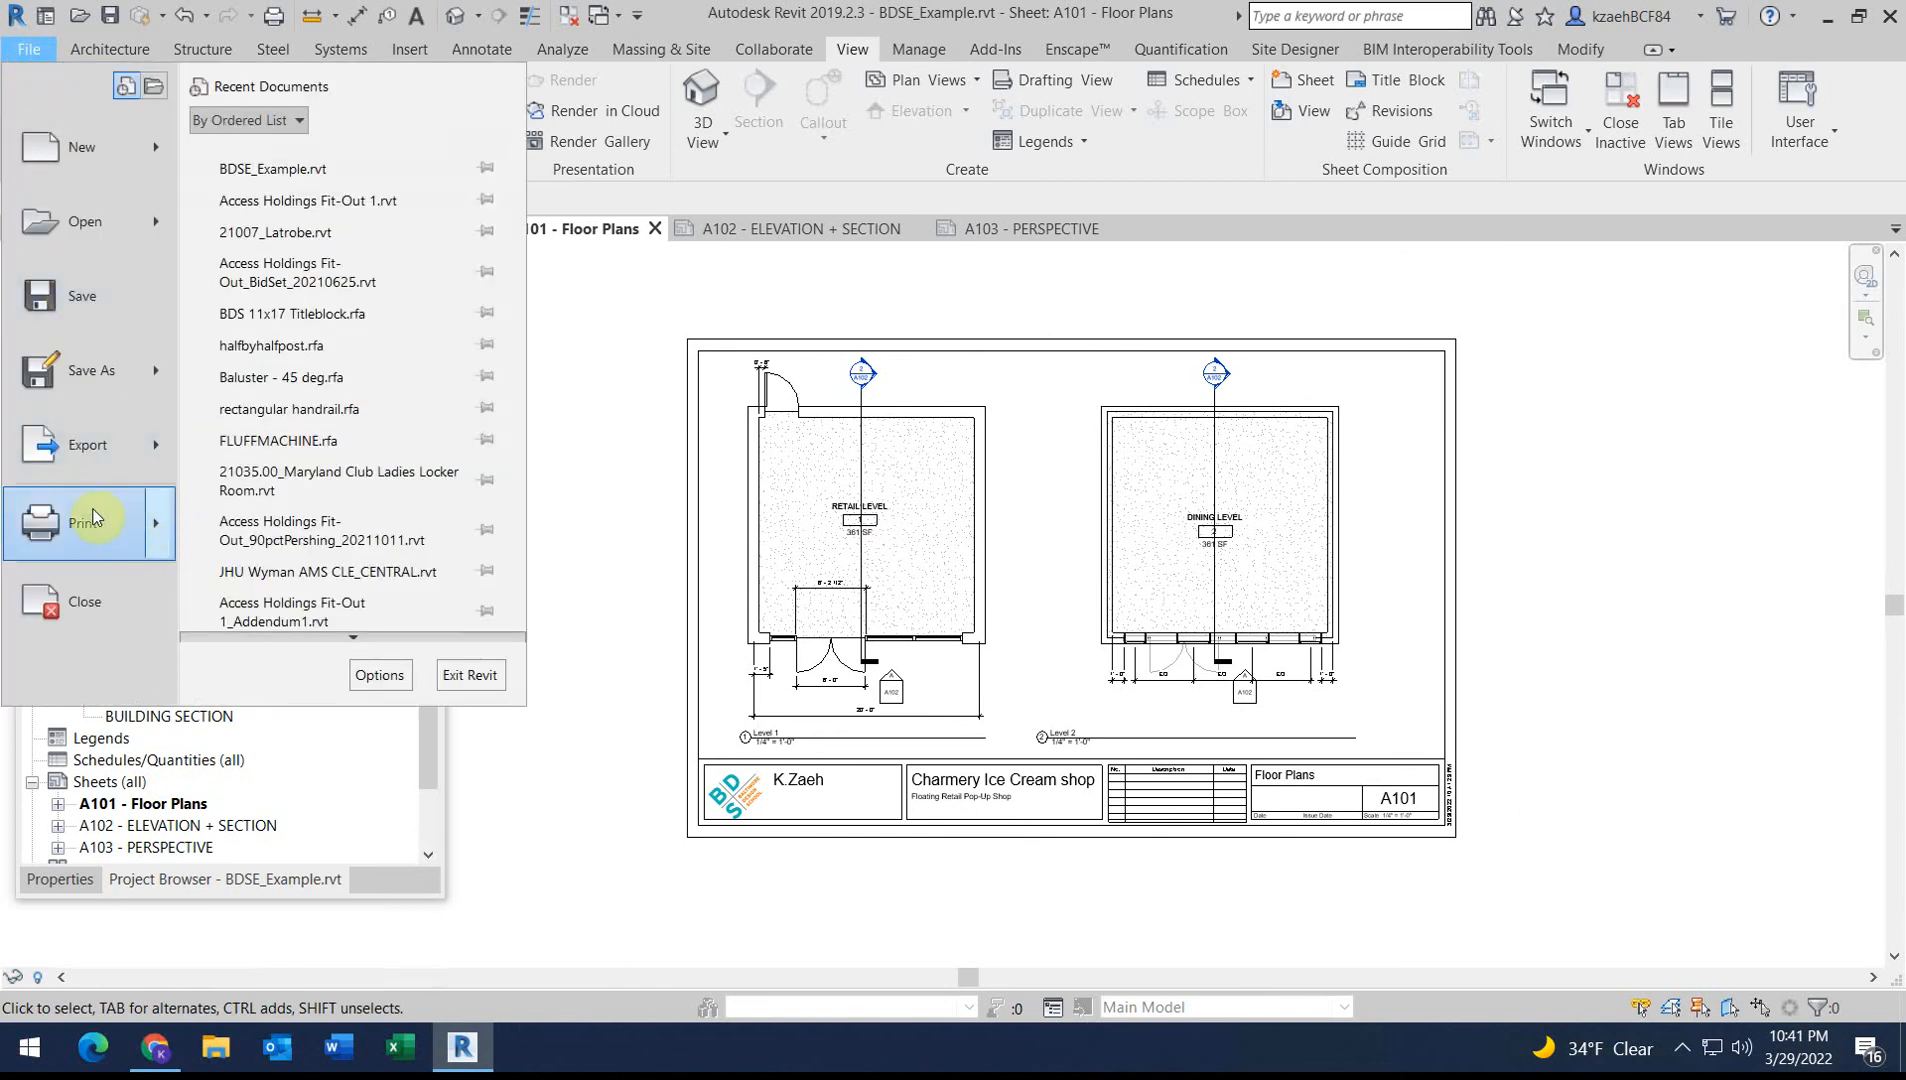
{"action": "key", "text": "Escape"}
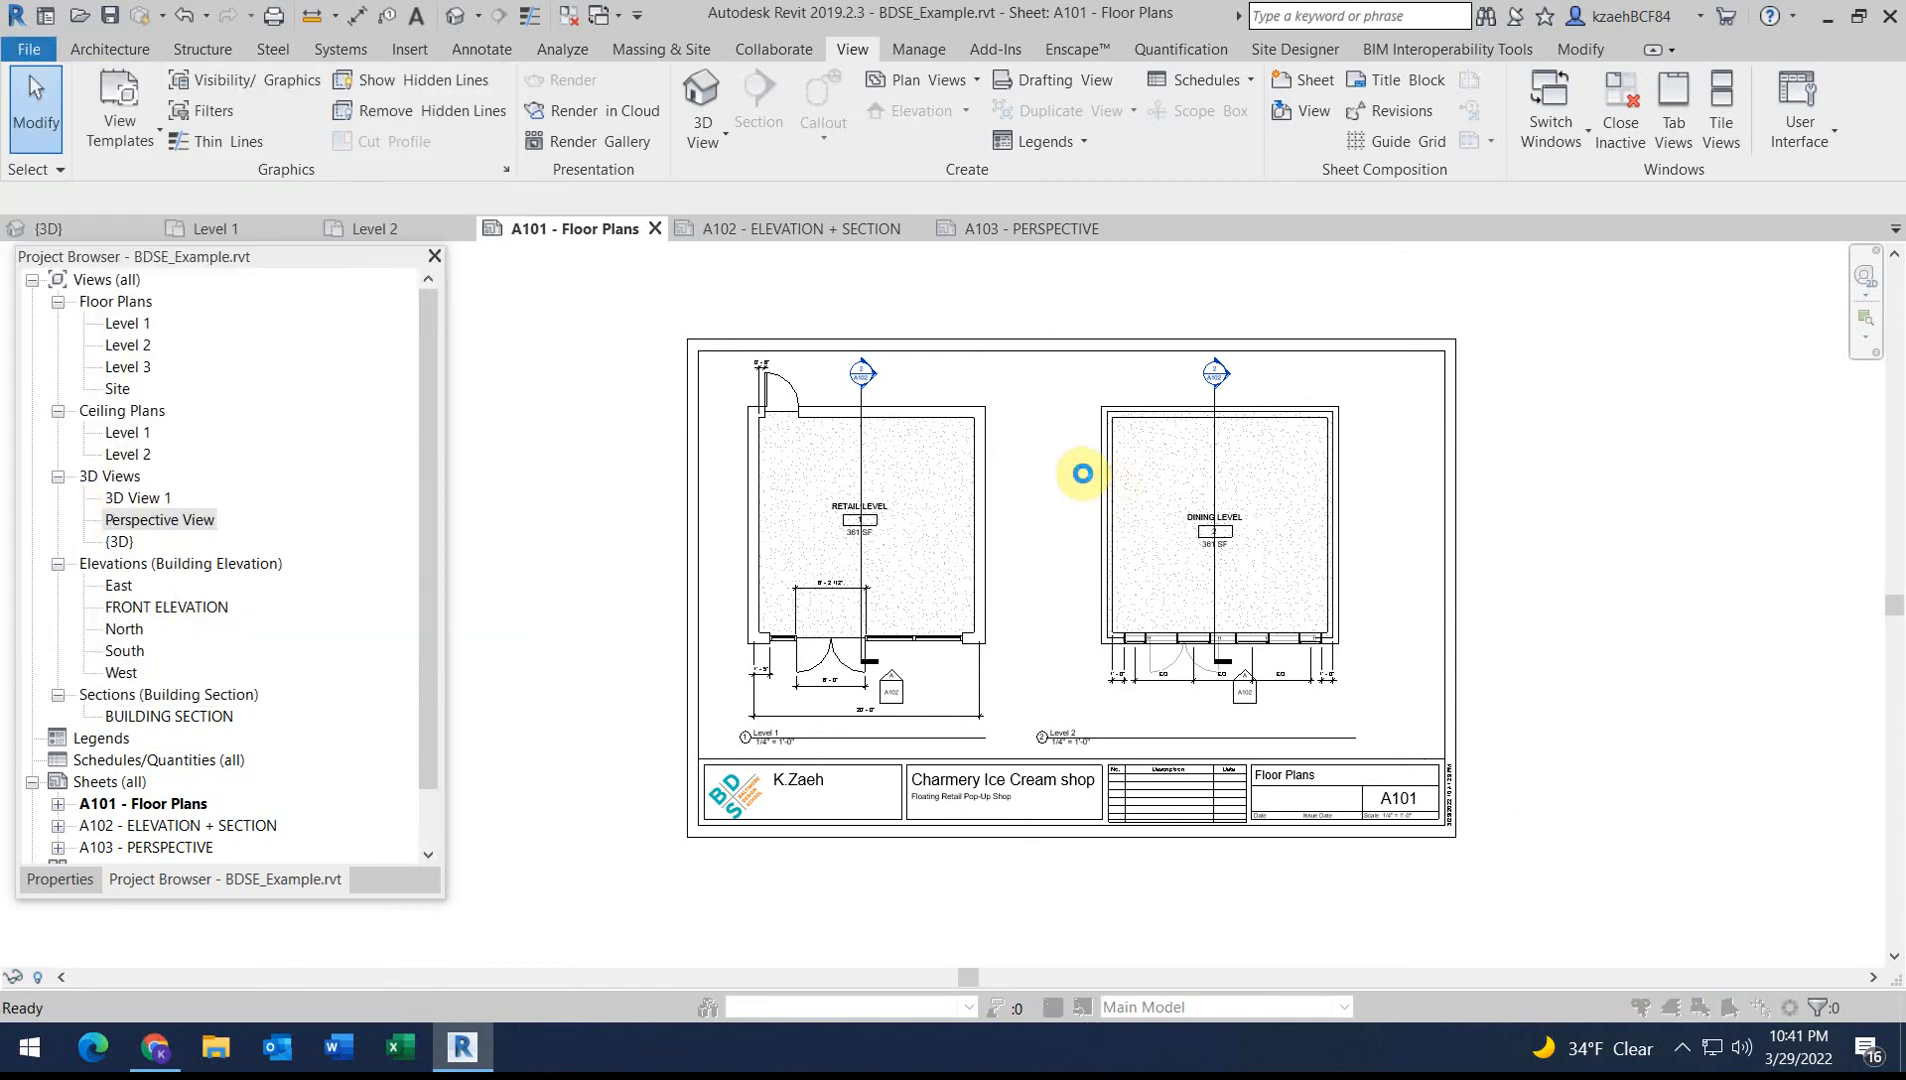
{"action": "left_click", "coordinate": [817, 290]}
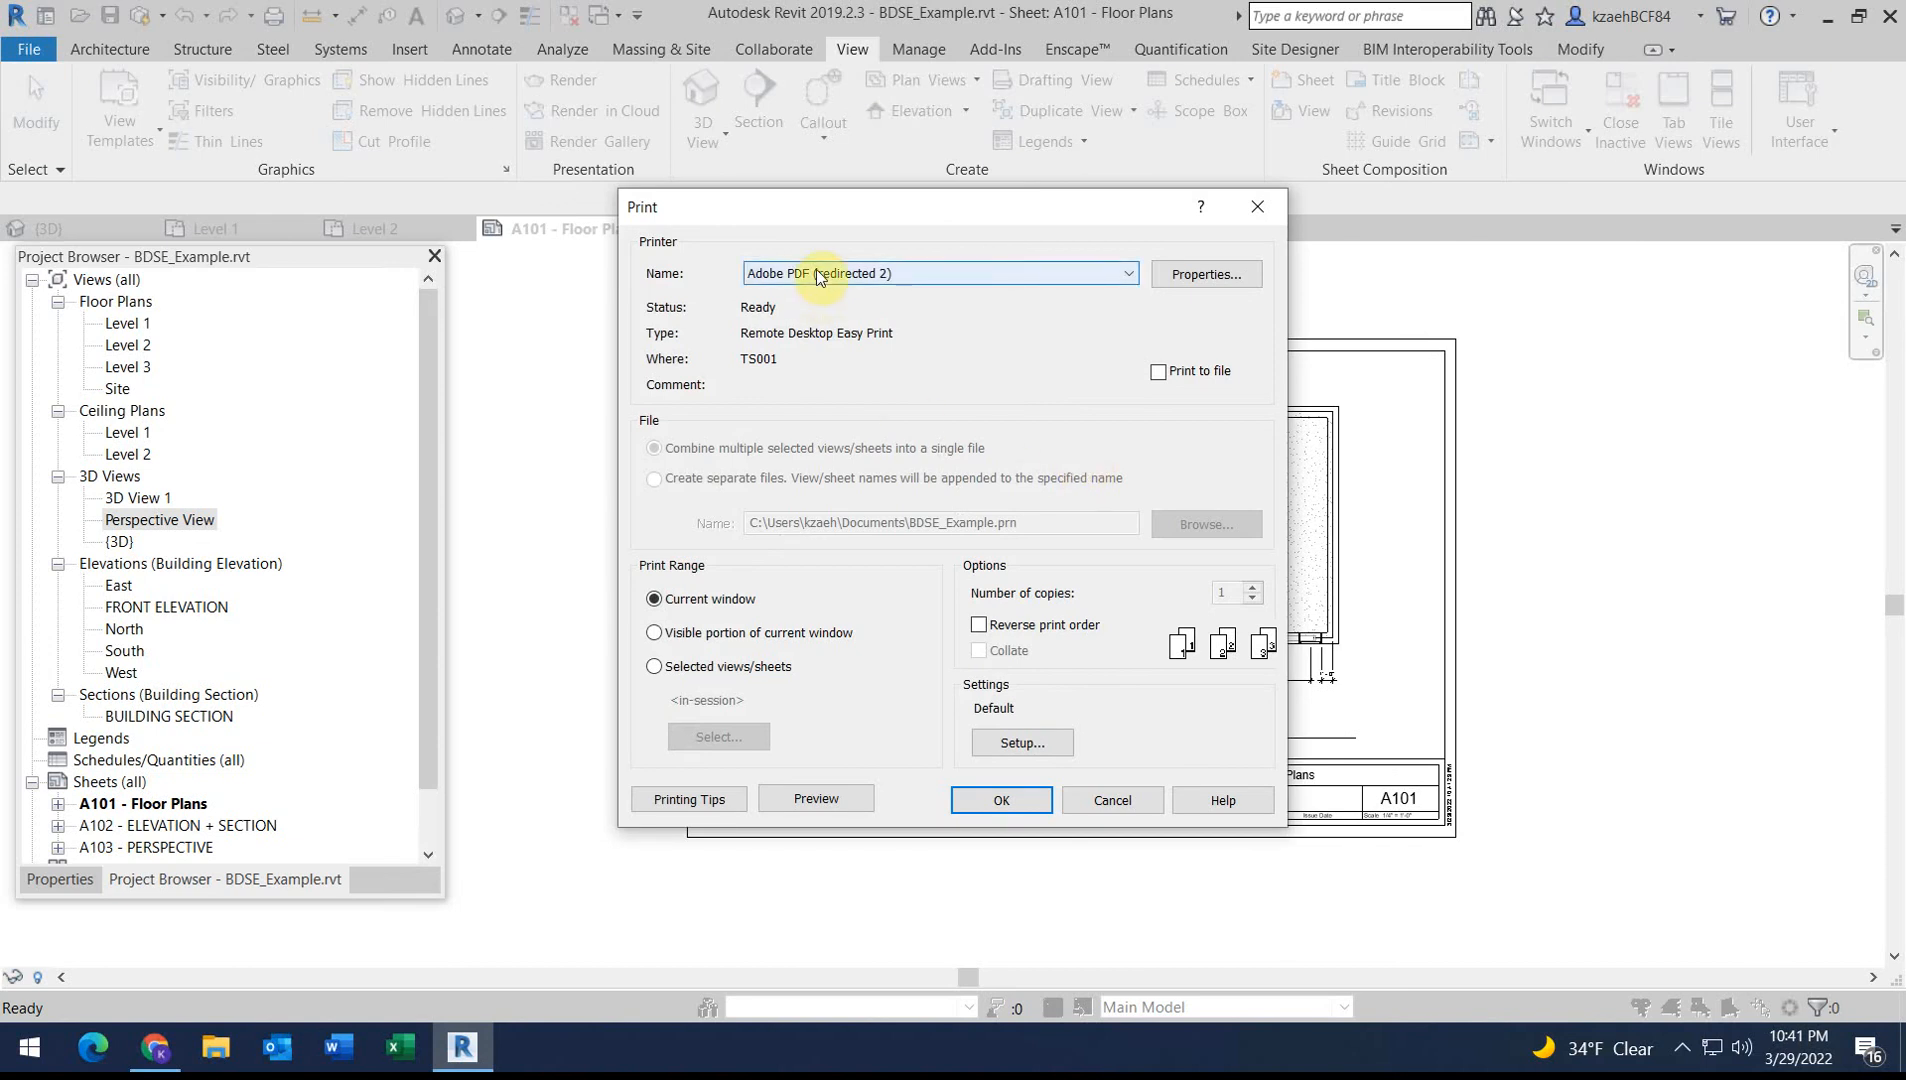
{"action": "left_click", "coordinate": [783, 338]}
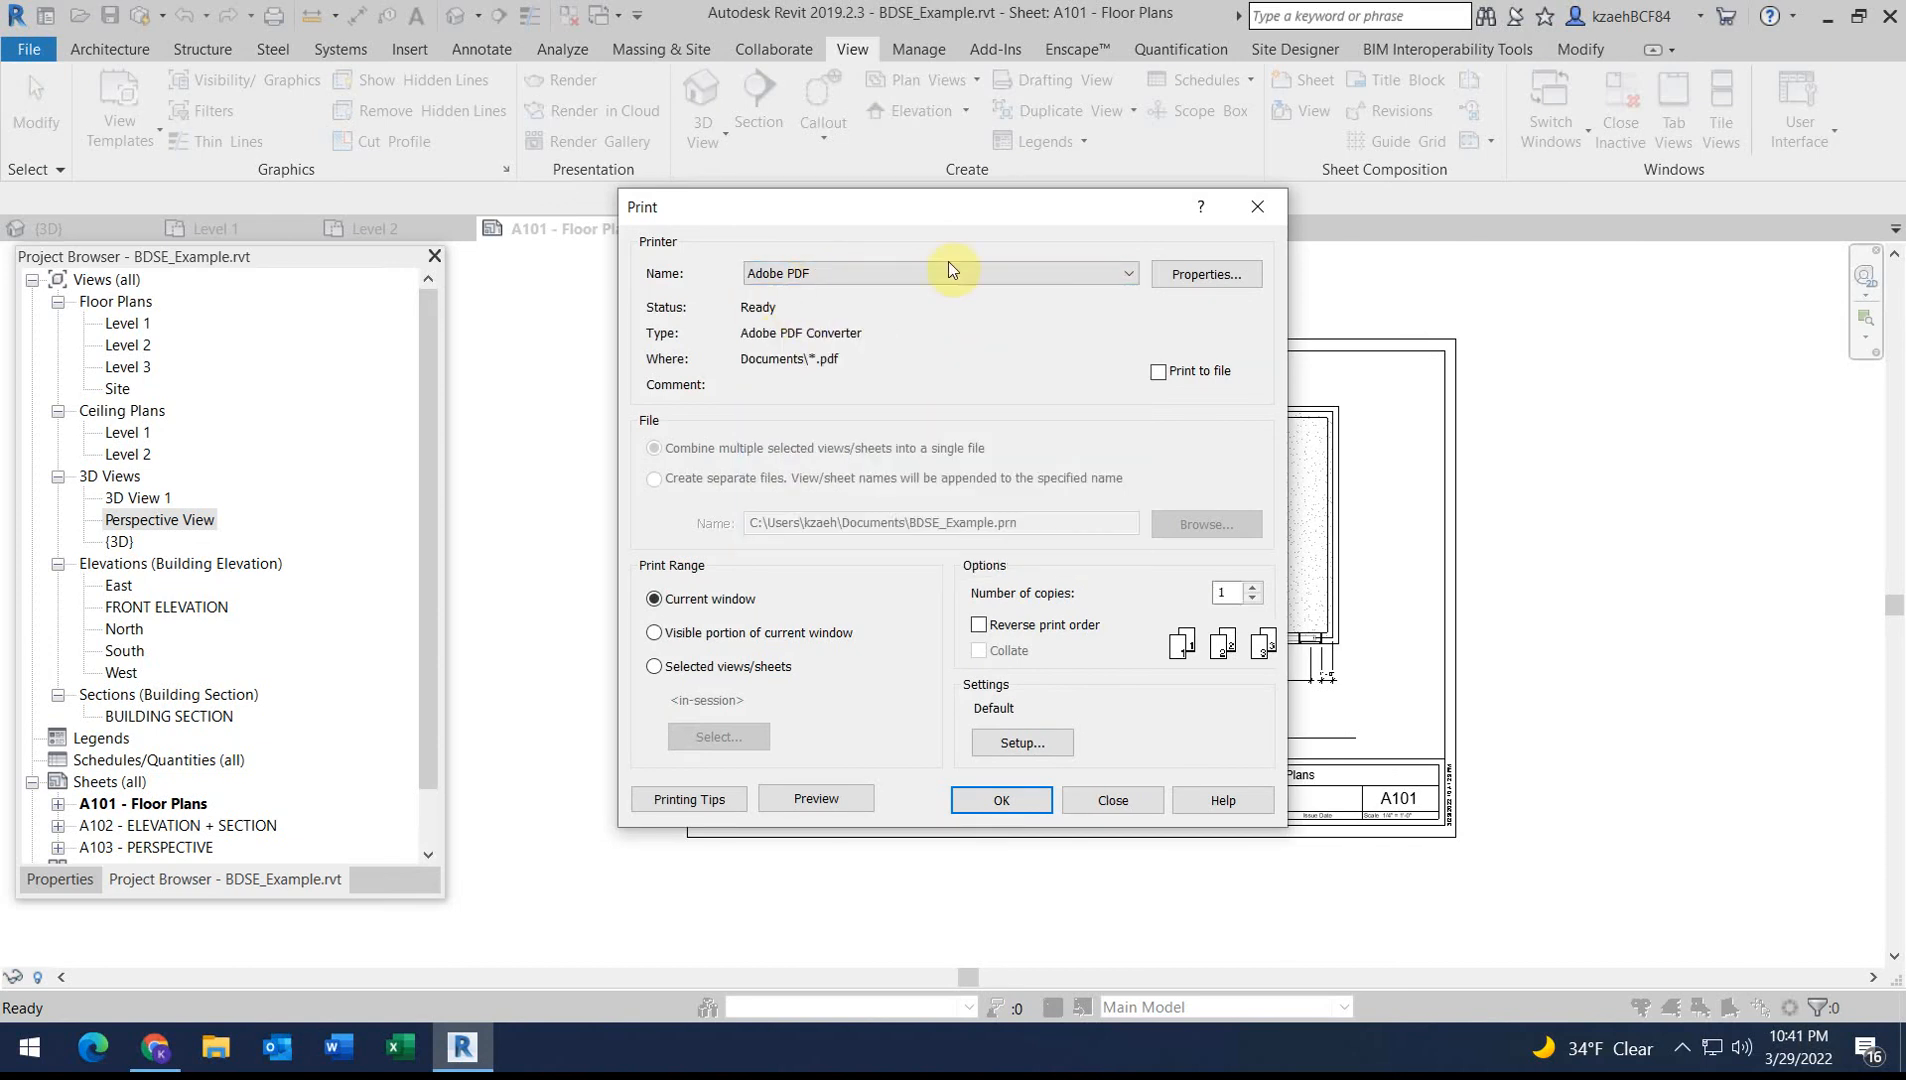
{"action": "left_click", "coordinate": [826, 275]}
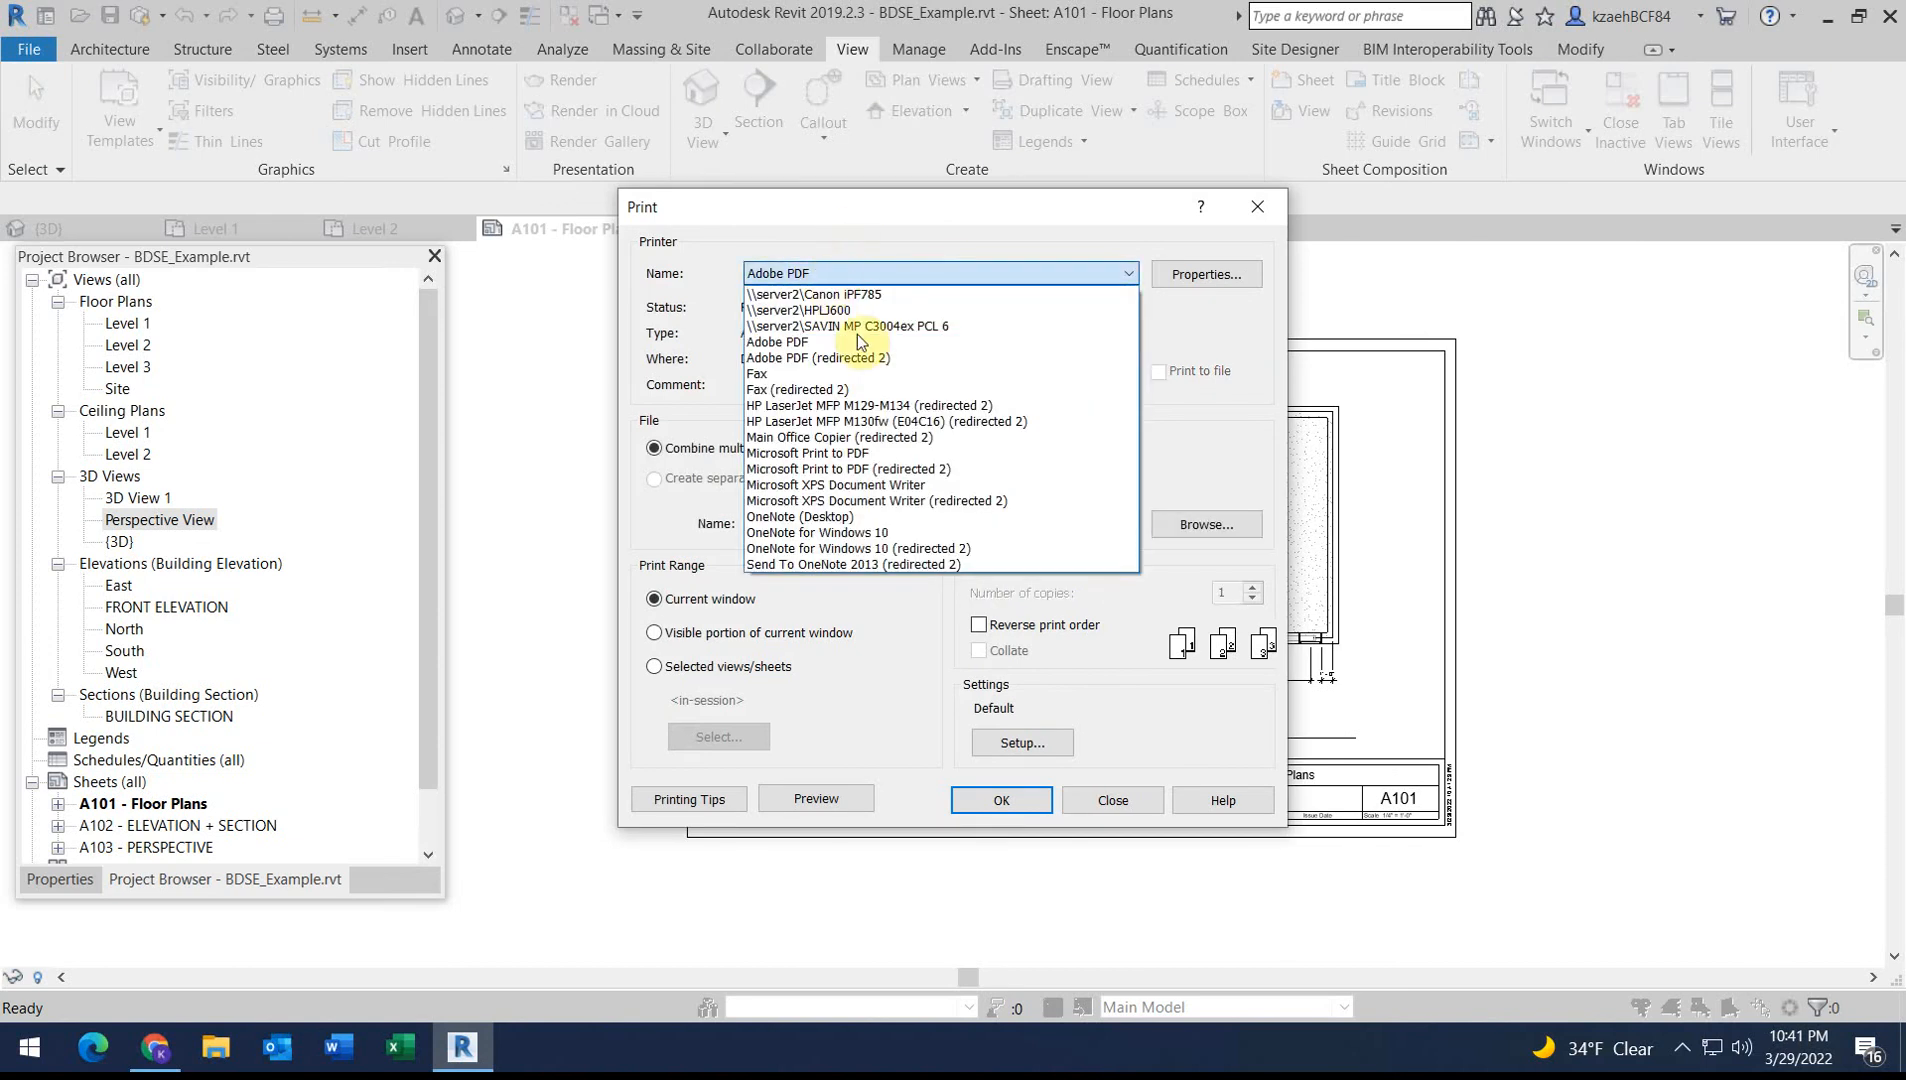
{"action": "left_click", "coordinate": [797, 343]}
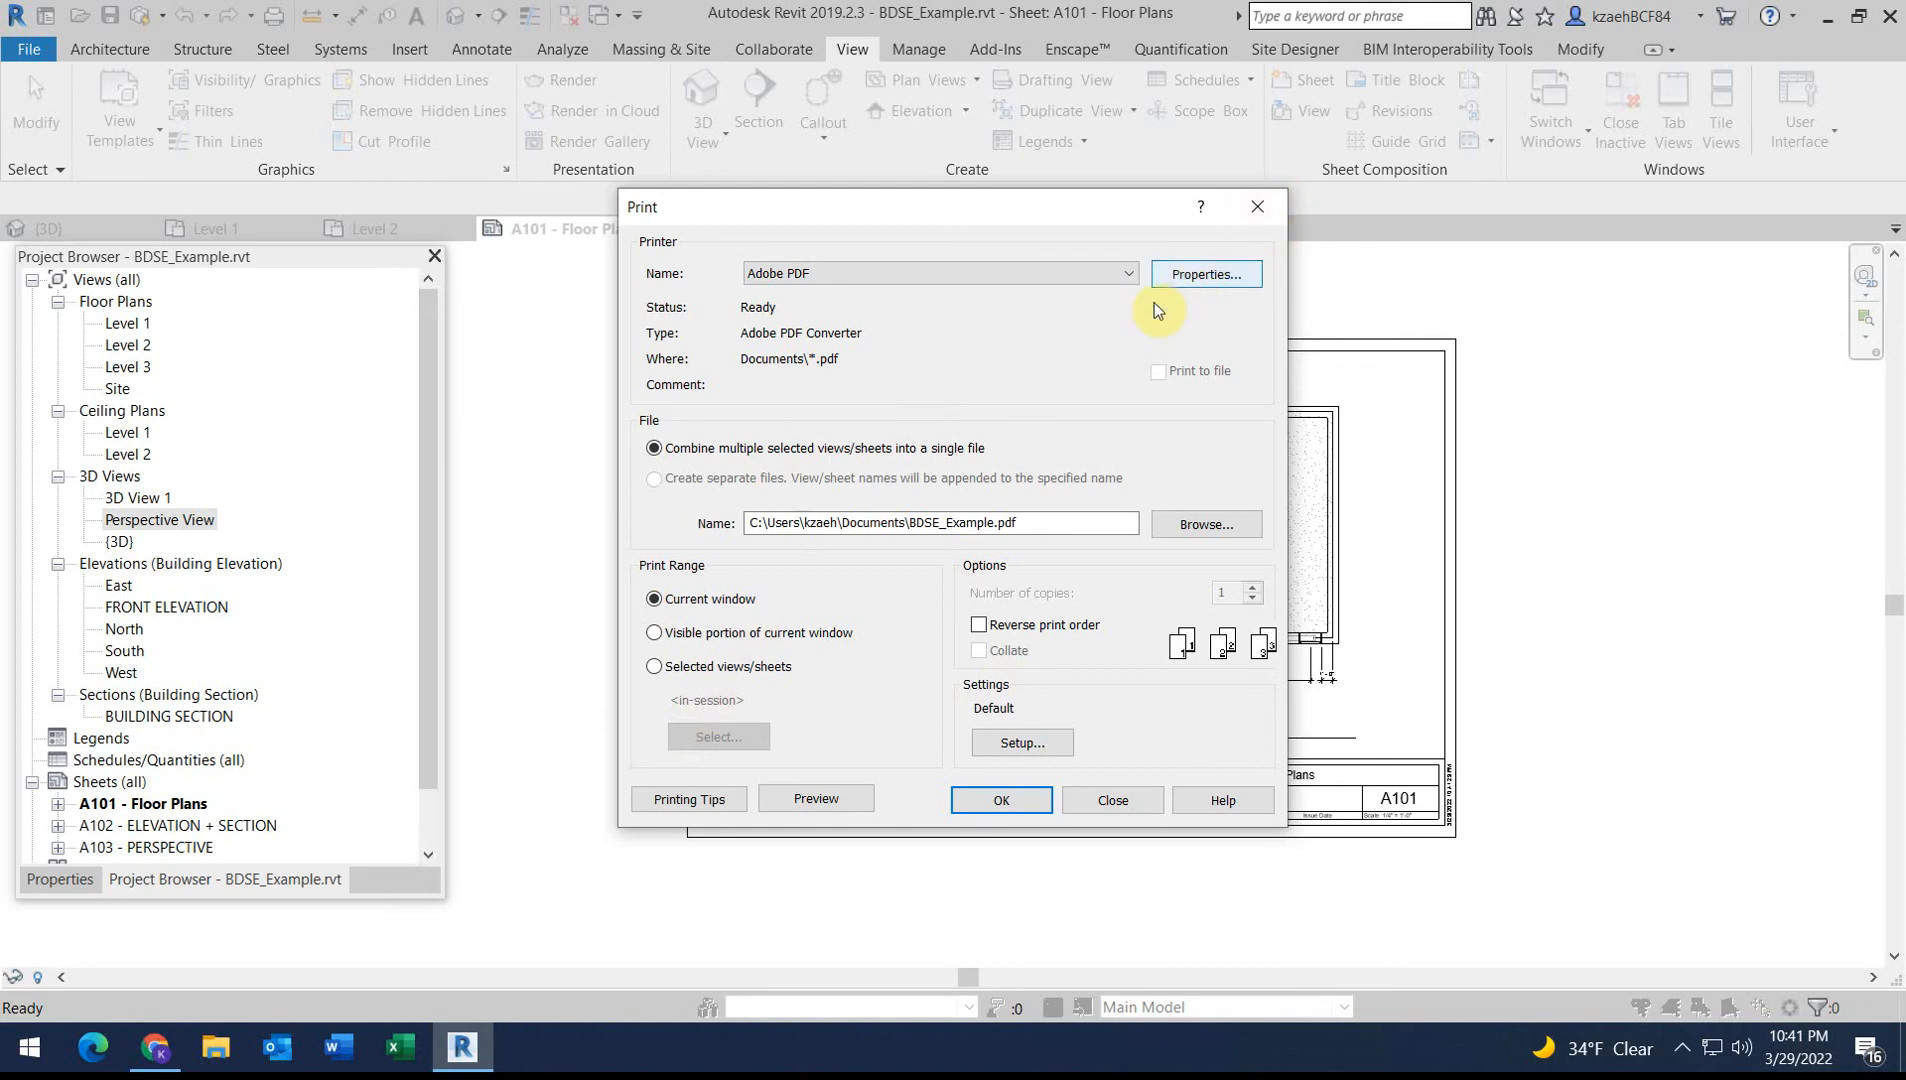
Check the Adobe PDF conversion settings in the printer properties, including the system fonts option, and accept them
{"action": "left_click", "coordinate": [1222, 278]}
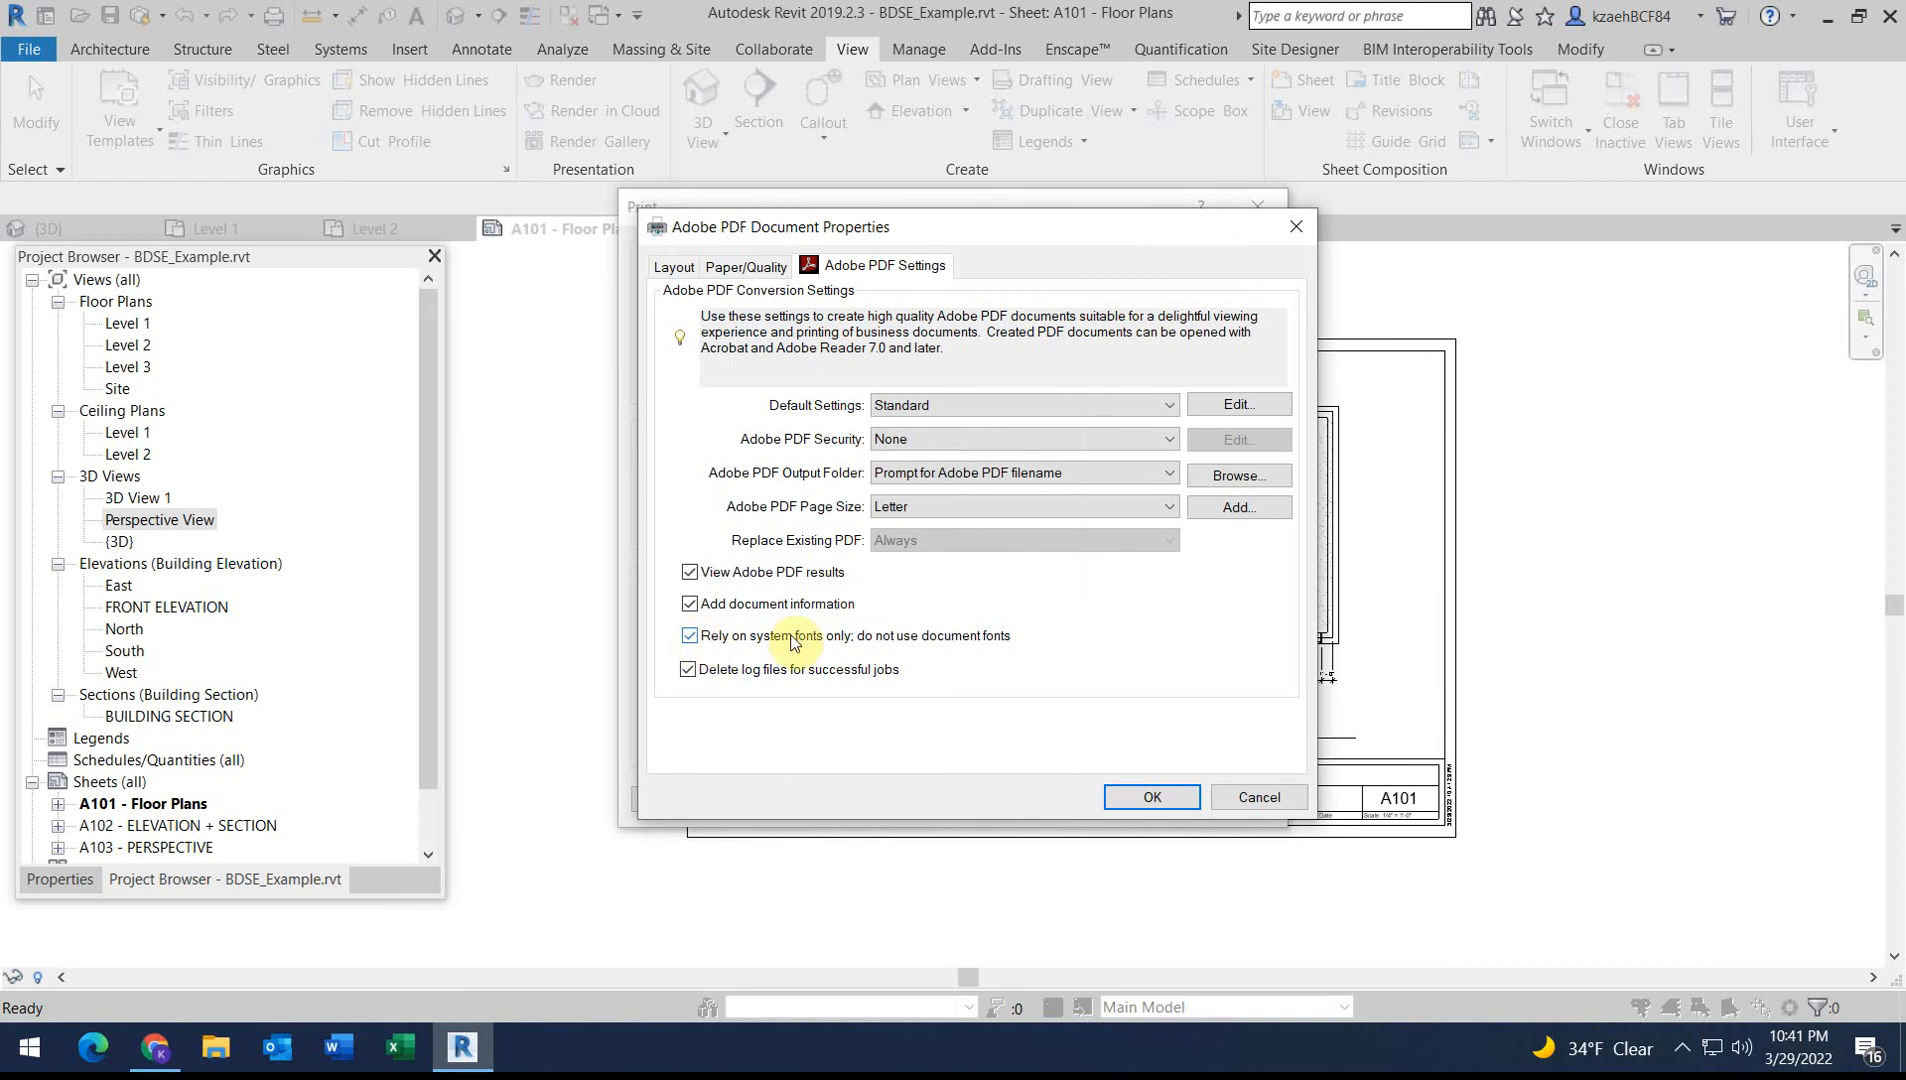
{"action": "mouse_move", "coordinate": [1040, 645]}
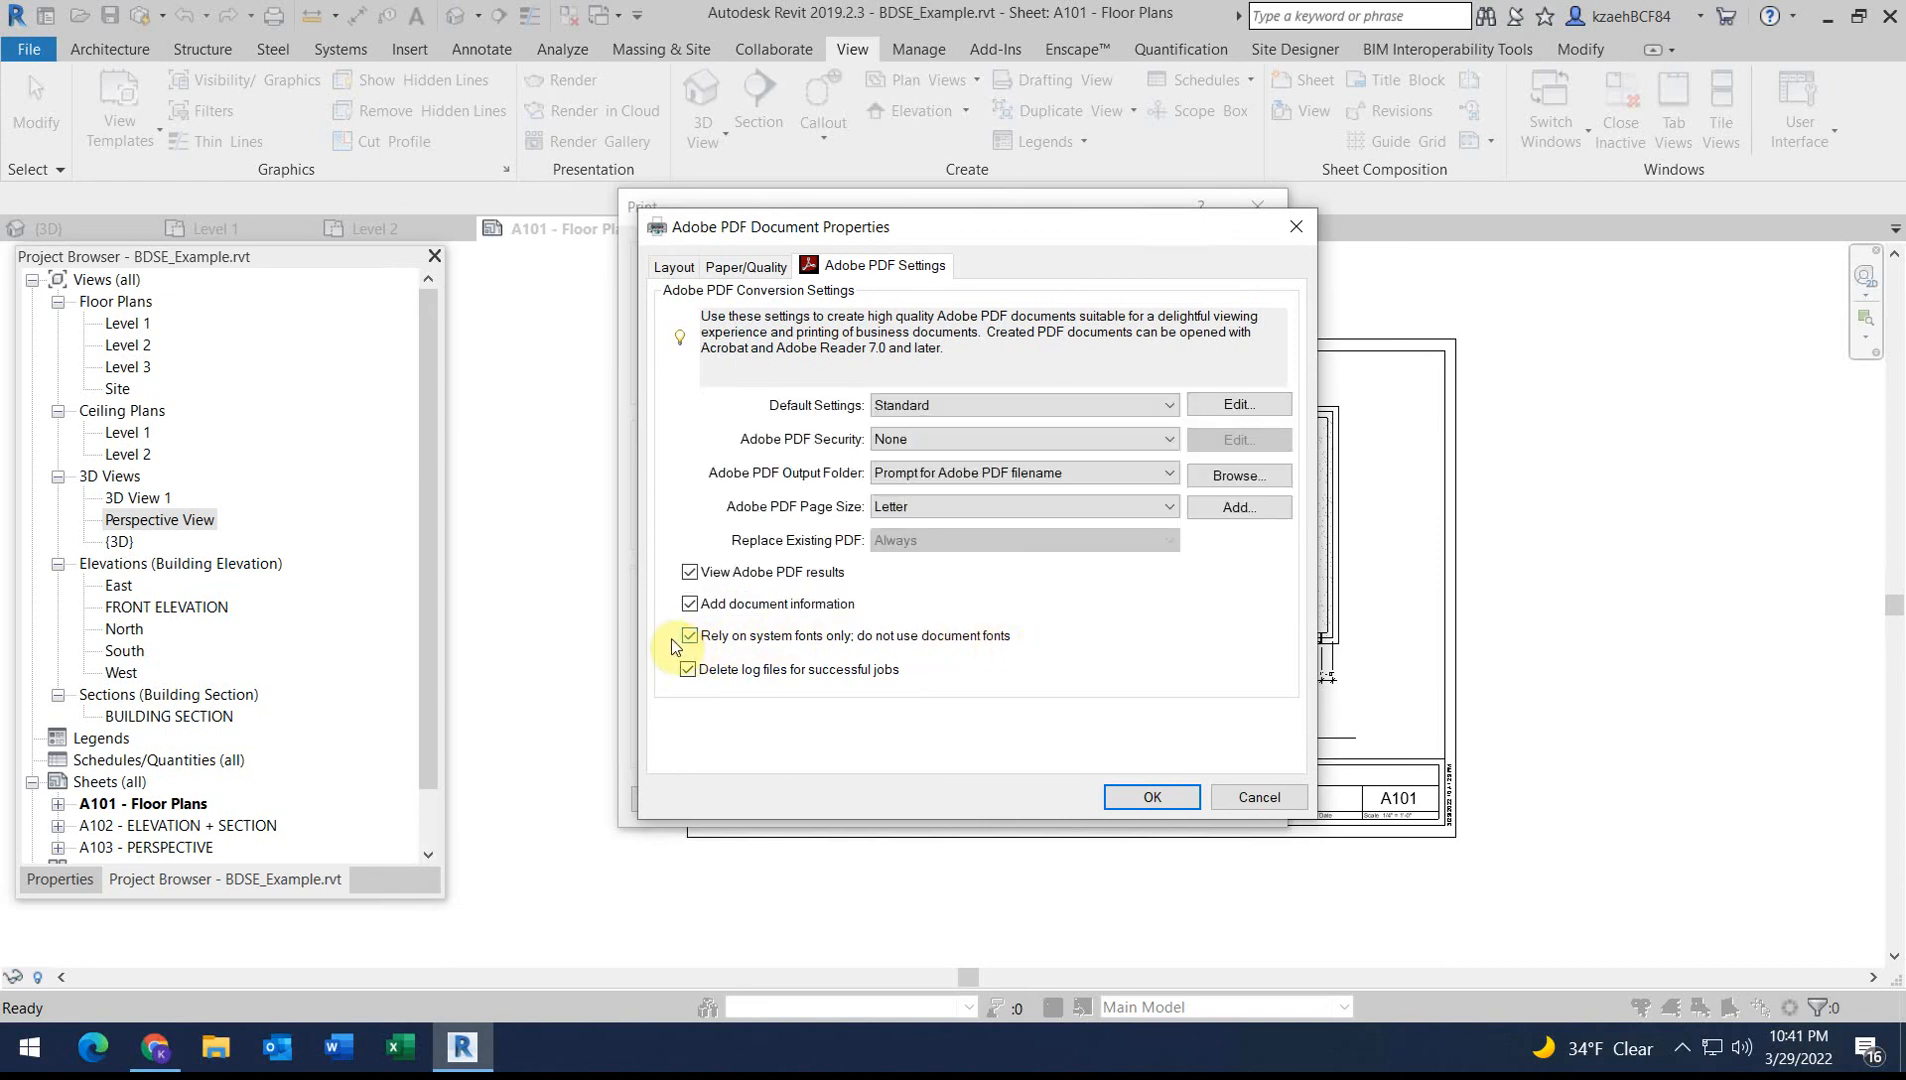
{"action": "left_click", "coordinate": [1145, 794]}
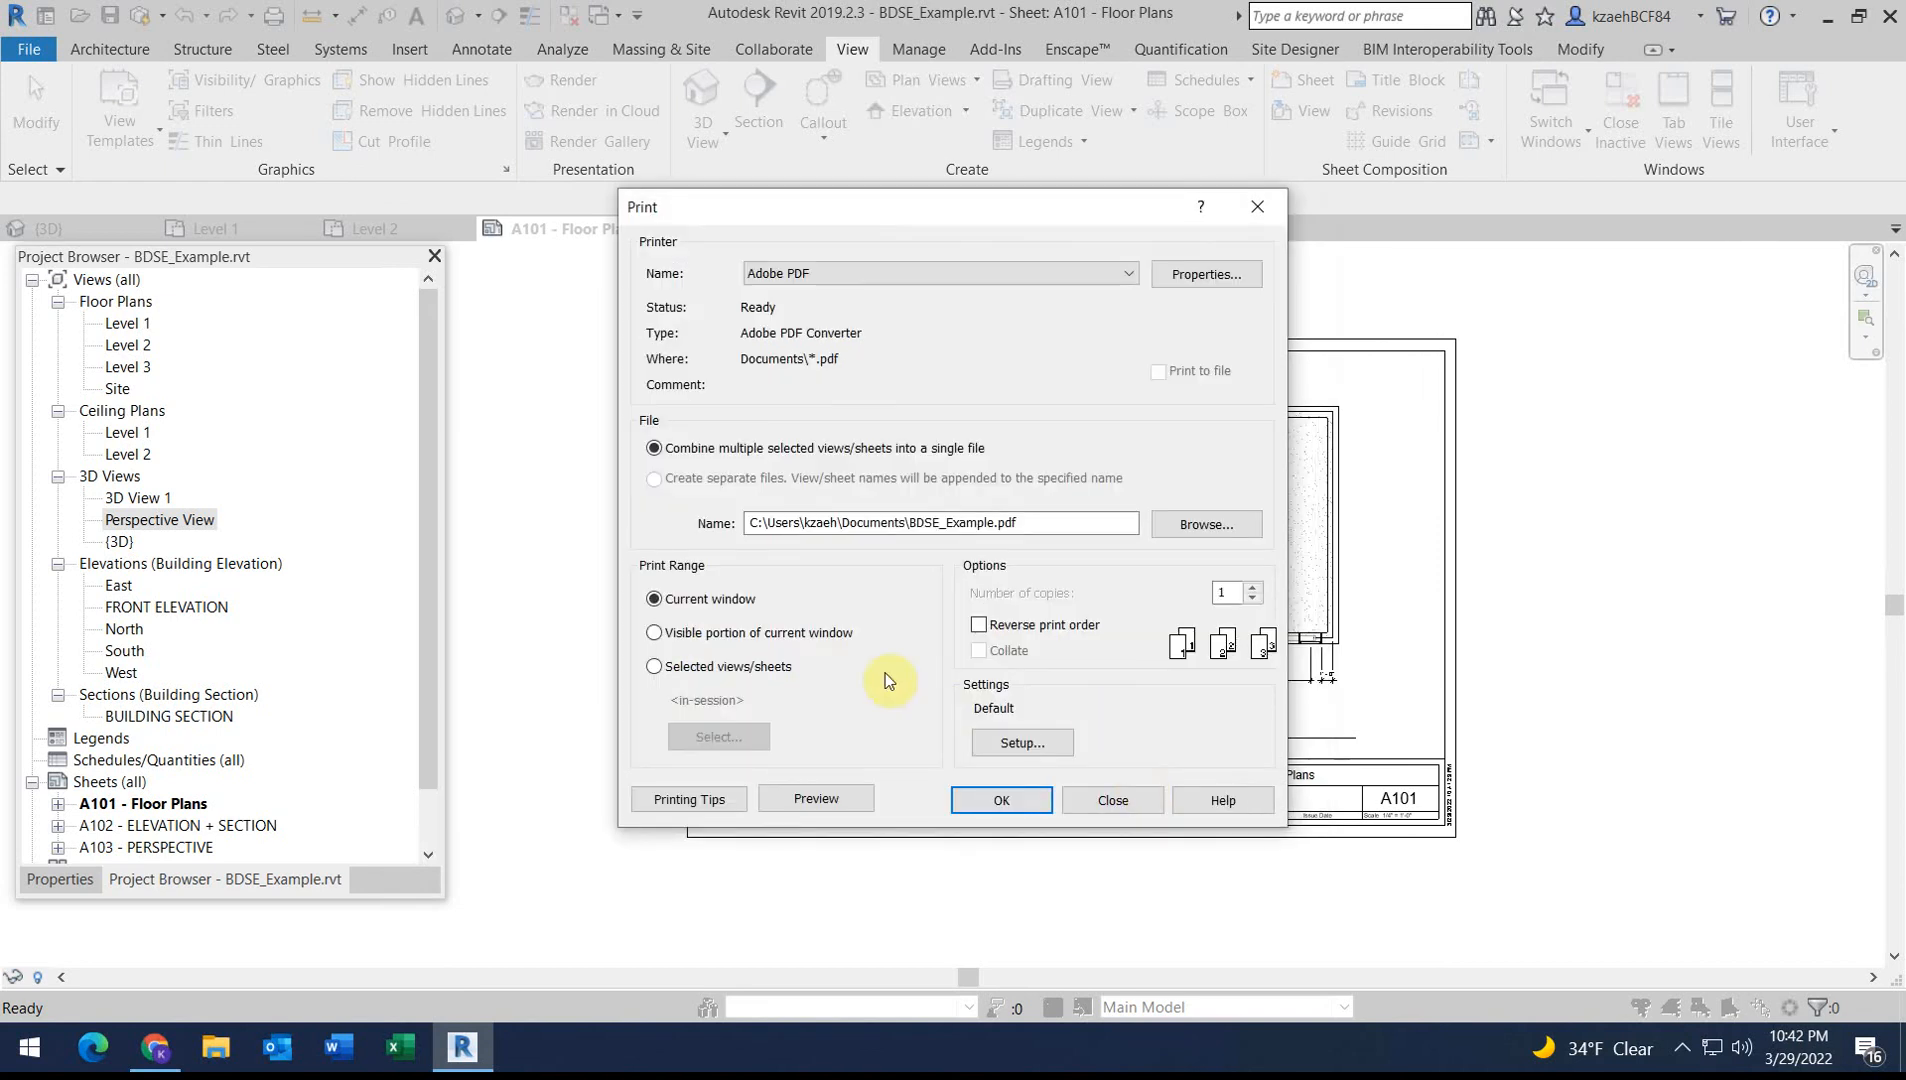
Set the print range to the selected sheets A101, A102 and A103 without saving the selection as a set
{"action": "left_click", "coordinate": [655, 667]}
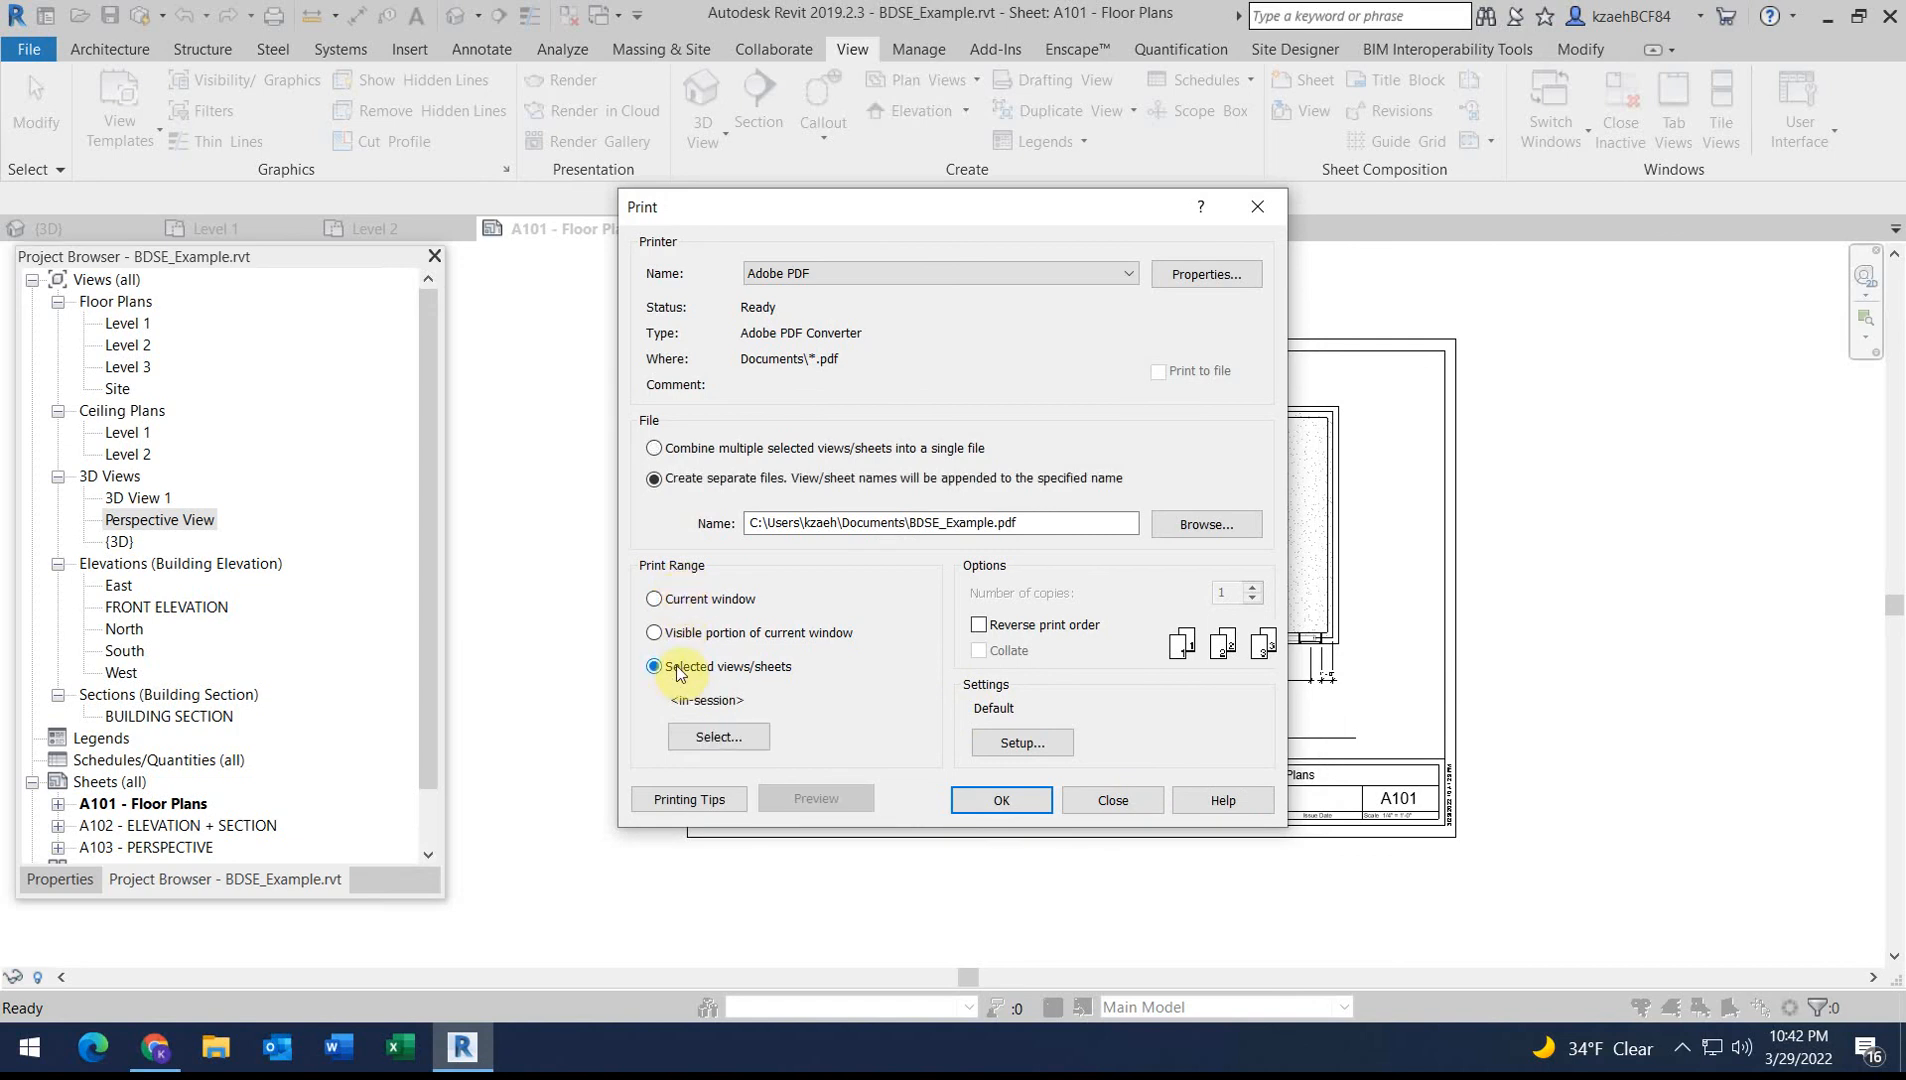
{"action": "left_click", "coordinate": [718, 737]}
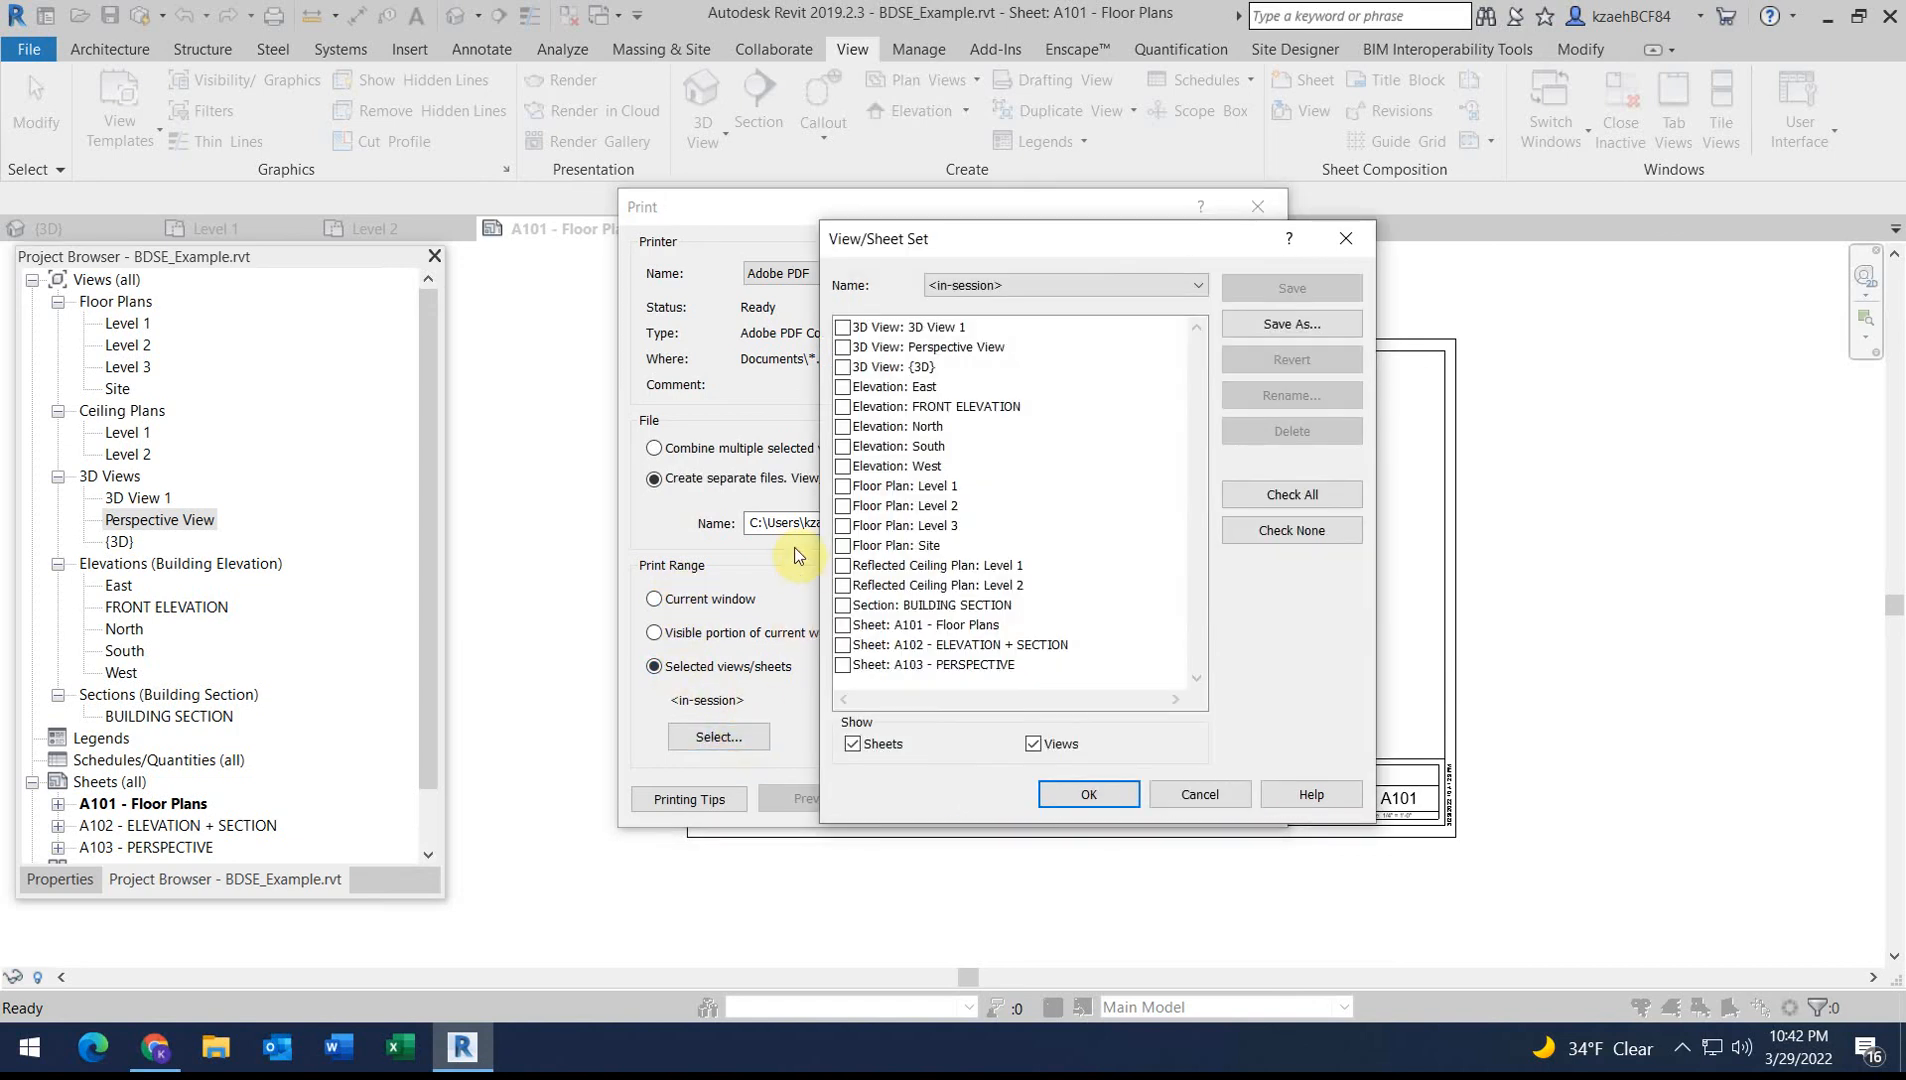
{"action": "left_click", "coordinate": [843, 625]}
{"action": "left_click", "coordinate": [843, 645]}
{"action": "left_click", "coordinate": [843, 665]}
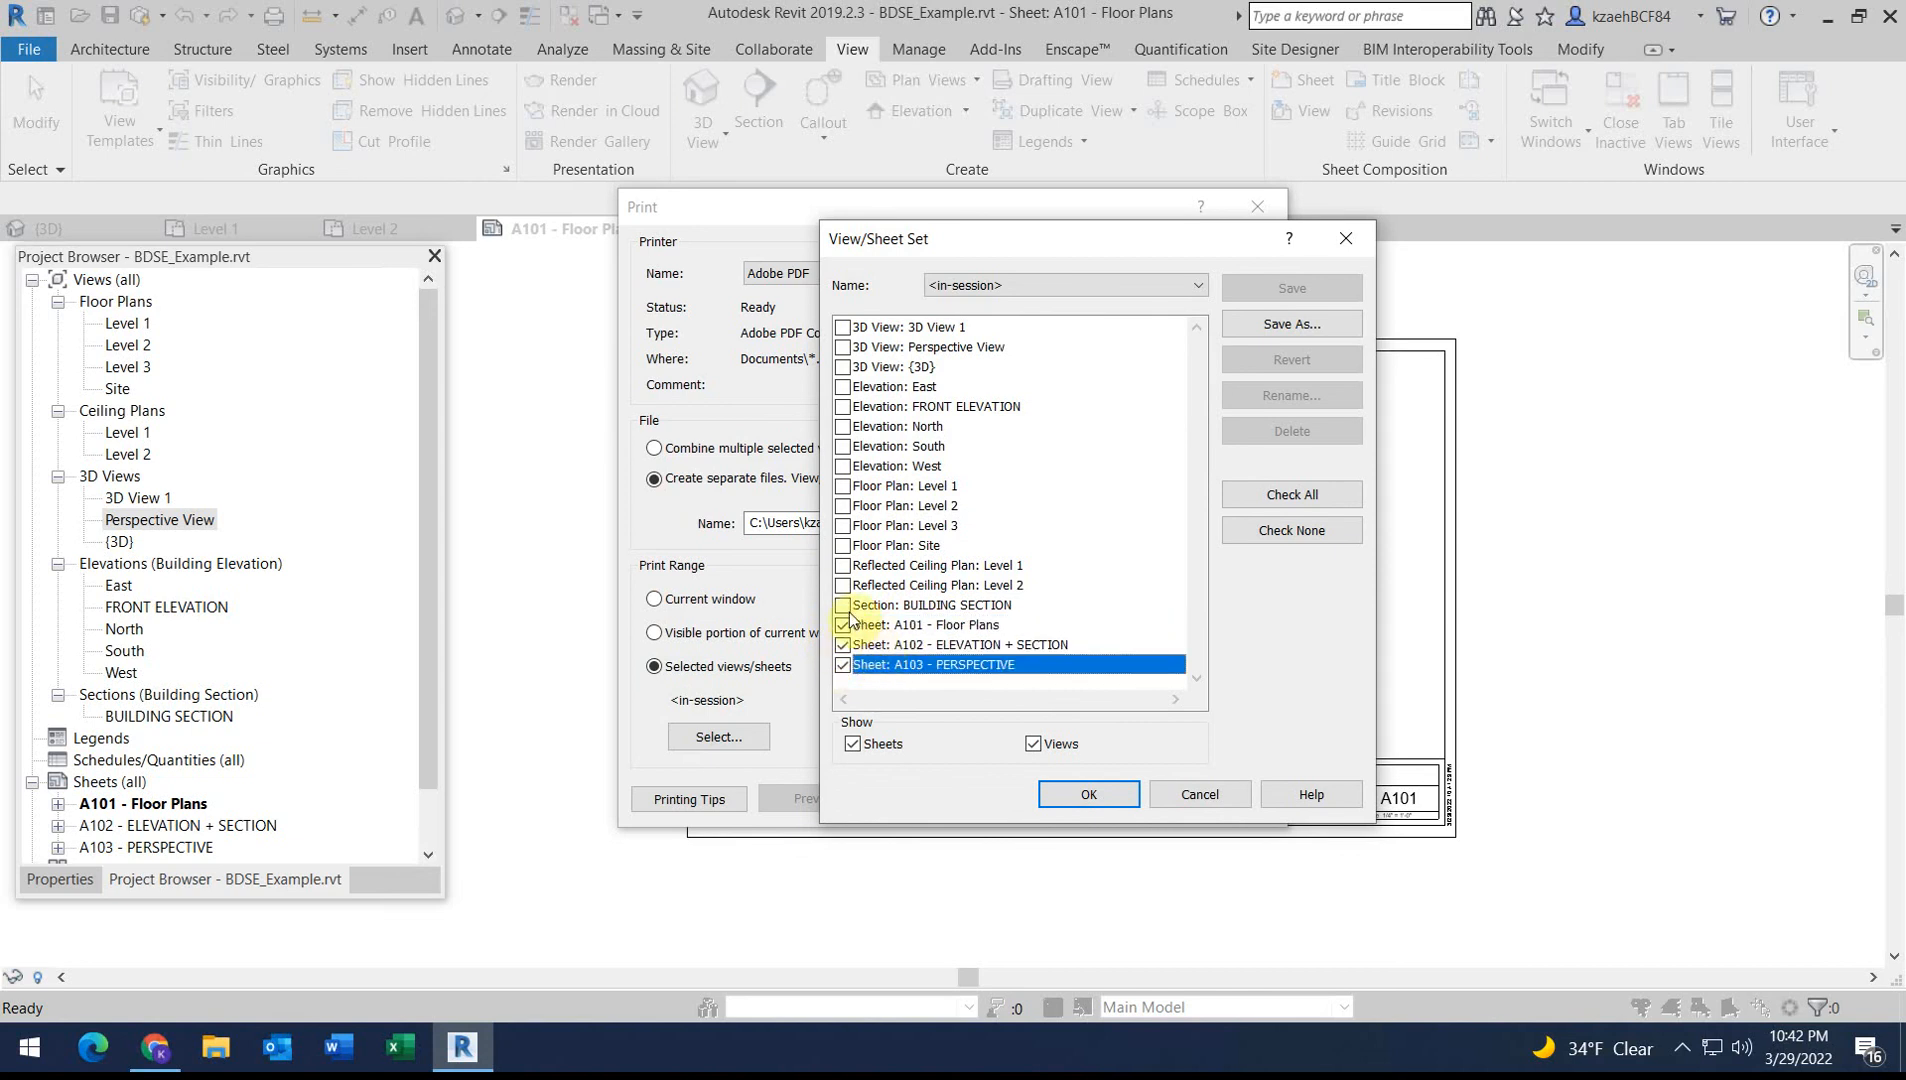
{"action": "left_click", "coordinate": [1106, 797]}
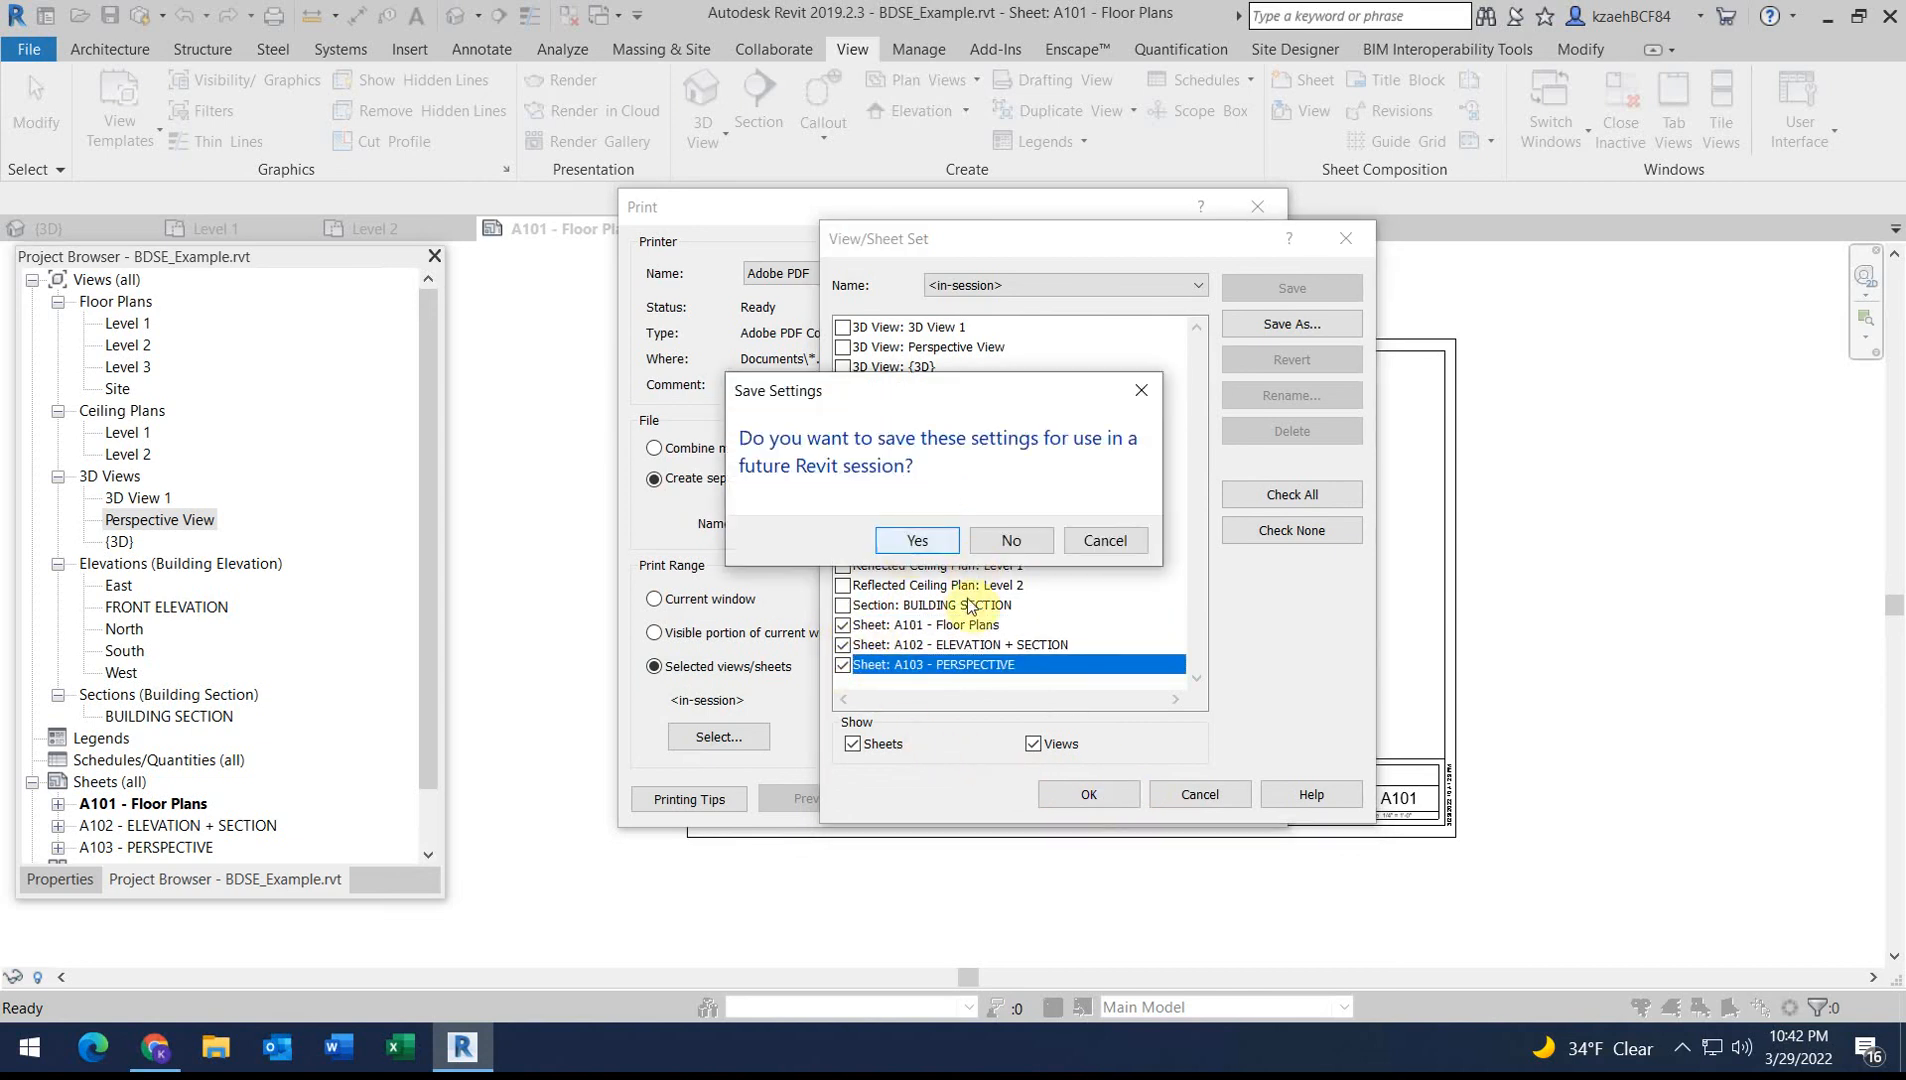
{"action": "left_click", "coordinate": [1012, 543]}
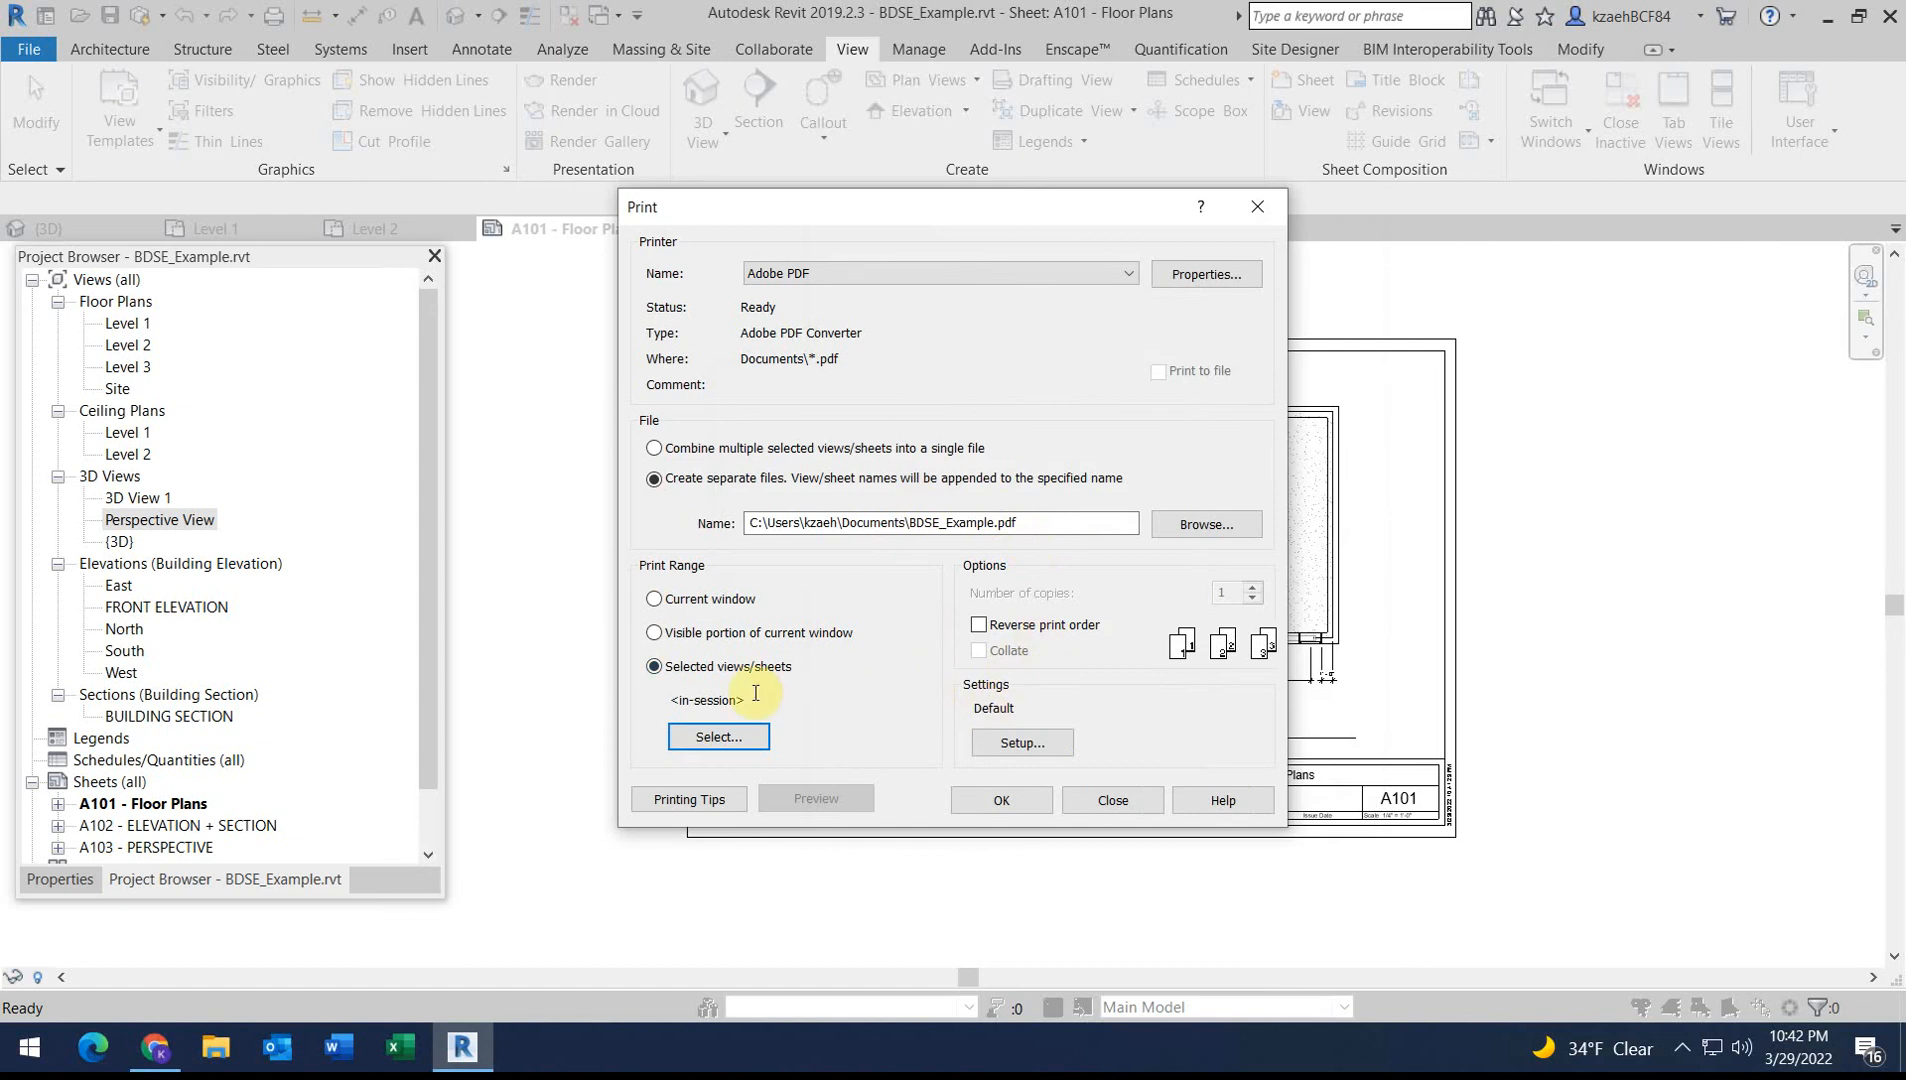
Set up printing on Tabloid paper, offset from corner with no margin, 100% zoom and unreferenced view tags hidden, and save the setup
{"action": "left_click", "coordinate": [1062, 744]}
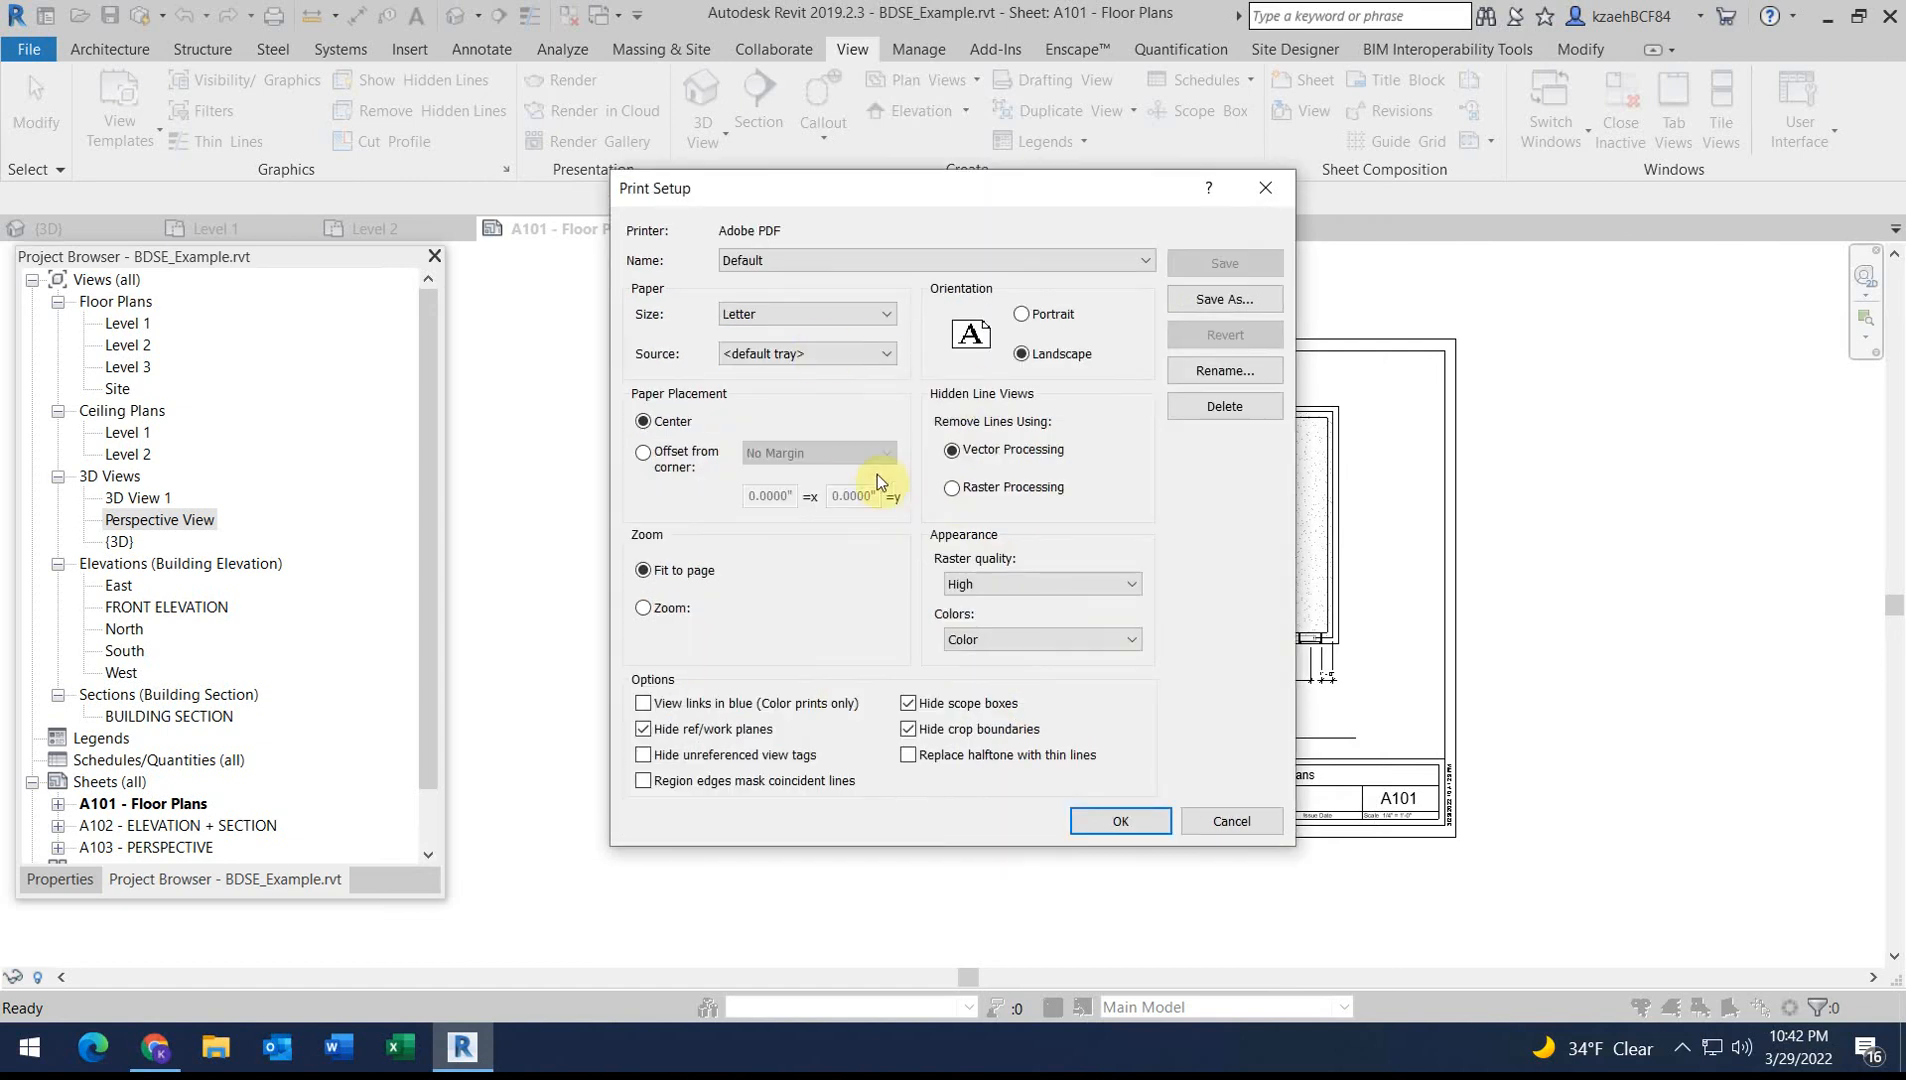
{"action": "left_click", "coordinate": [770, 316]}
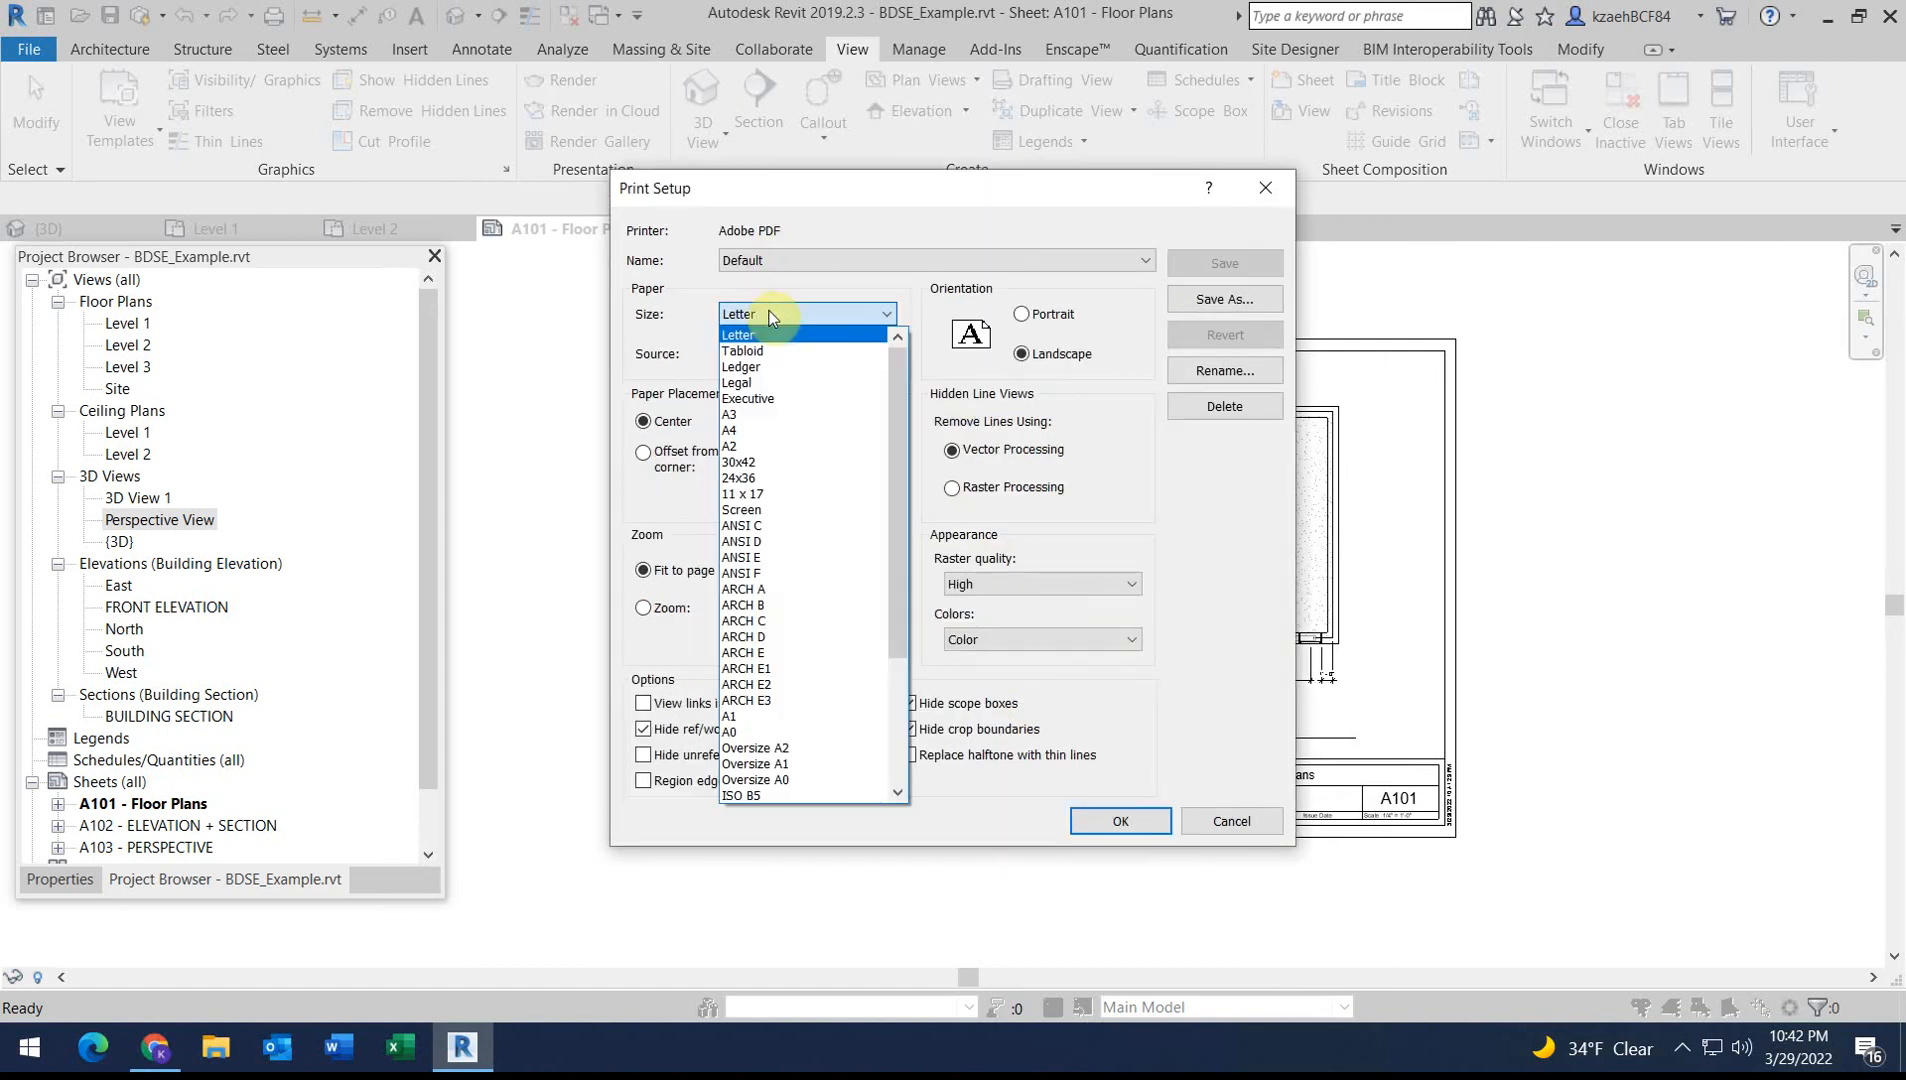
{"action": "left_click", "coordinate": [768, 339]}
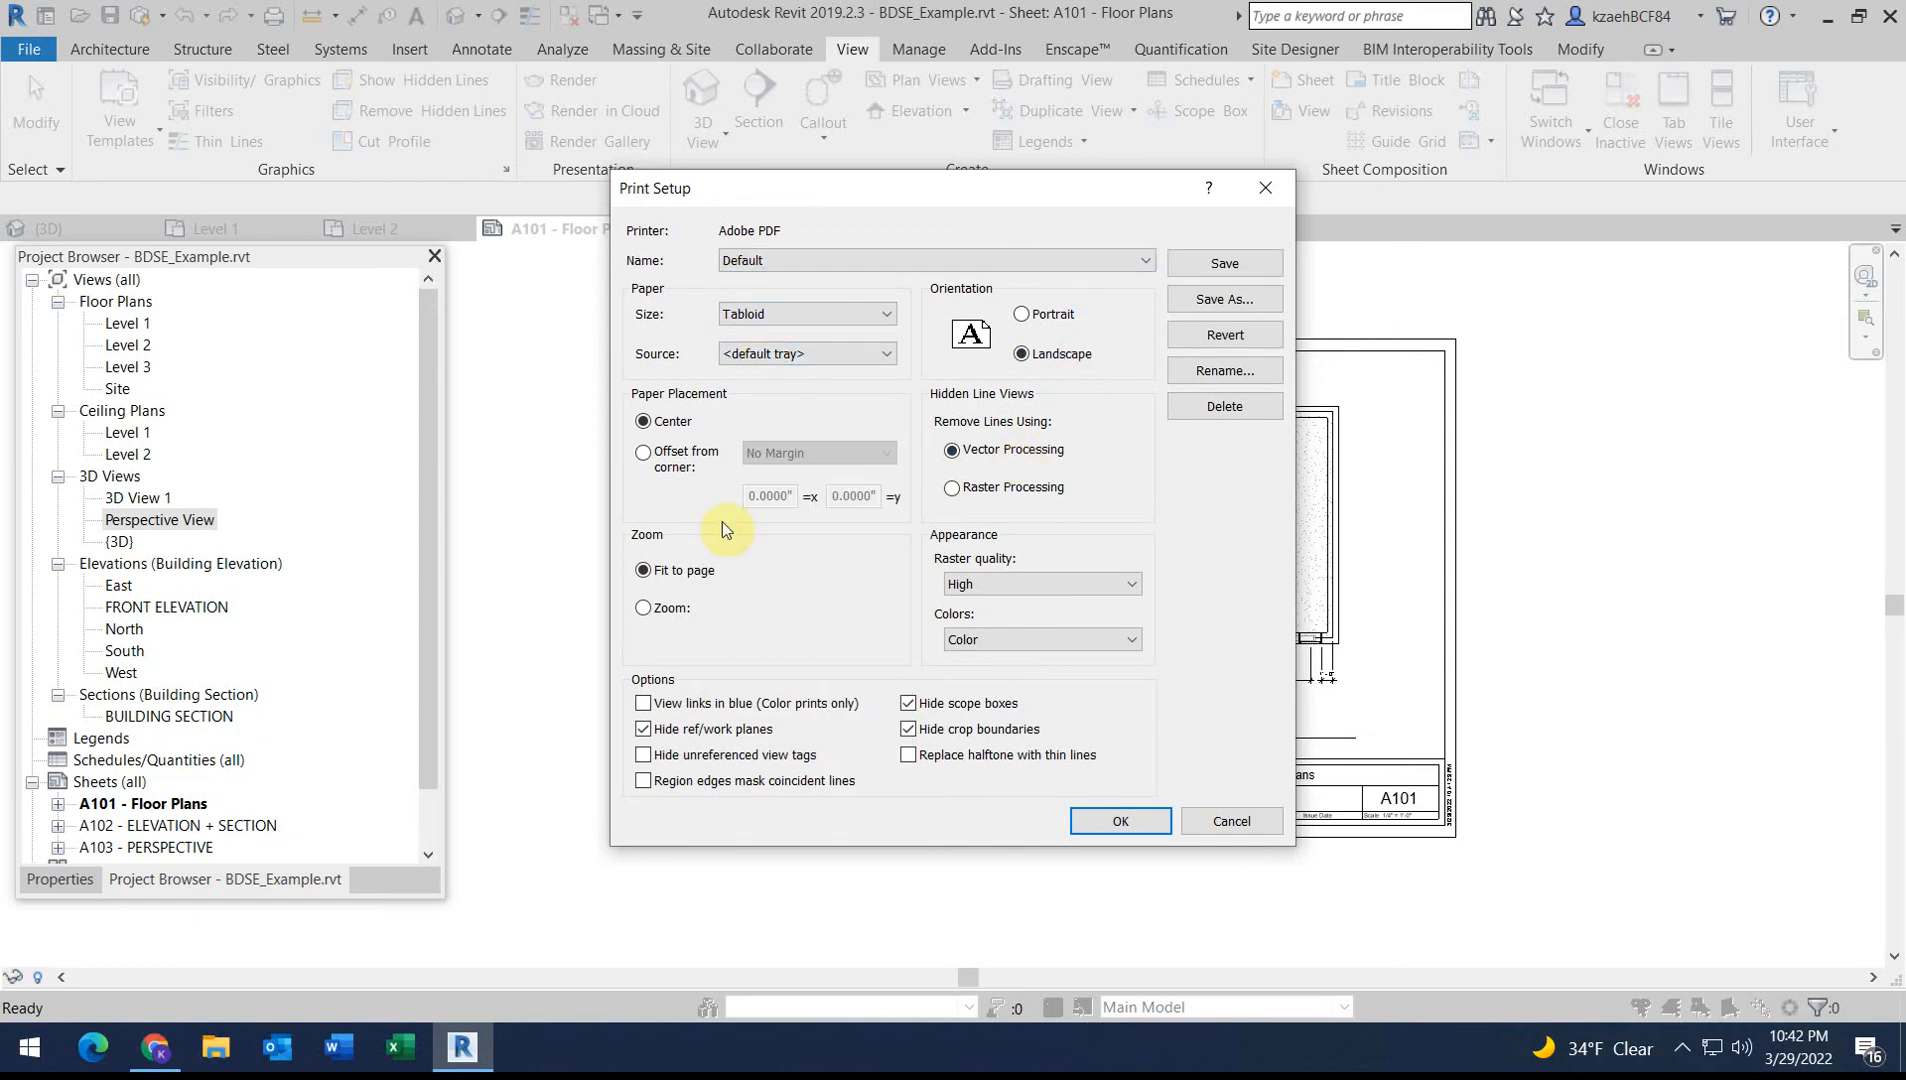
{"action": "left_click", "coordinate": [668, 609]}
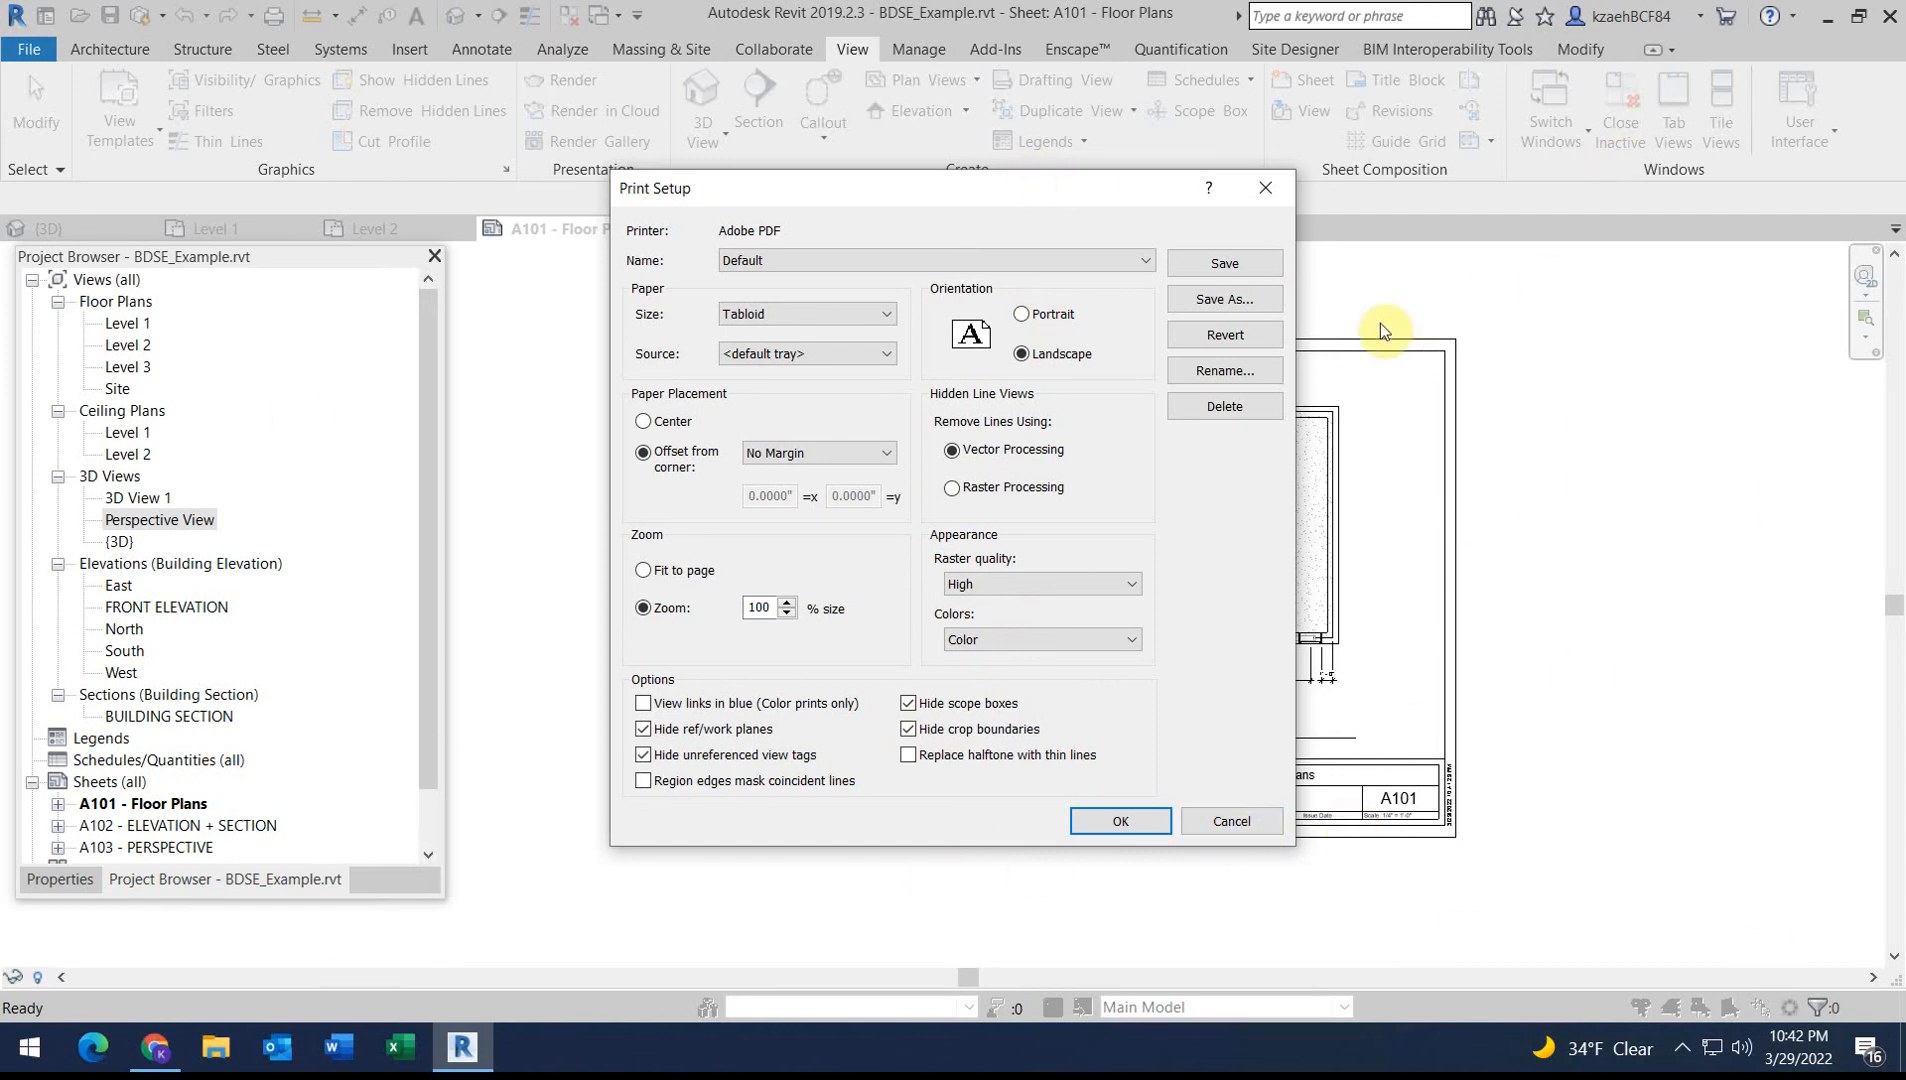
{"action": "left_click", "coordinate": [1263, 268]}
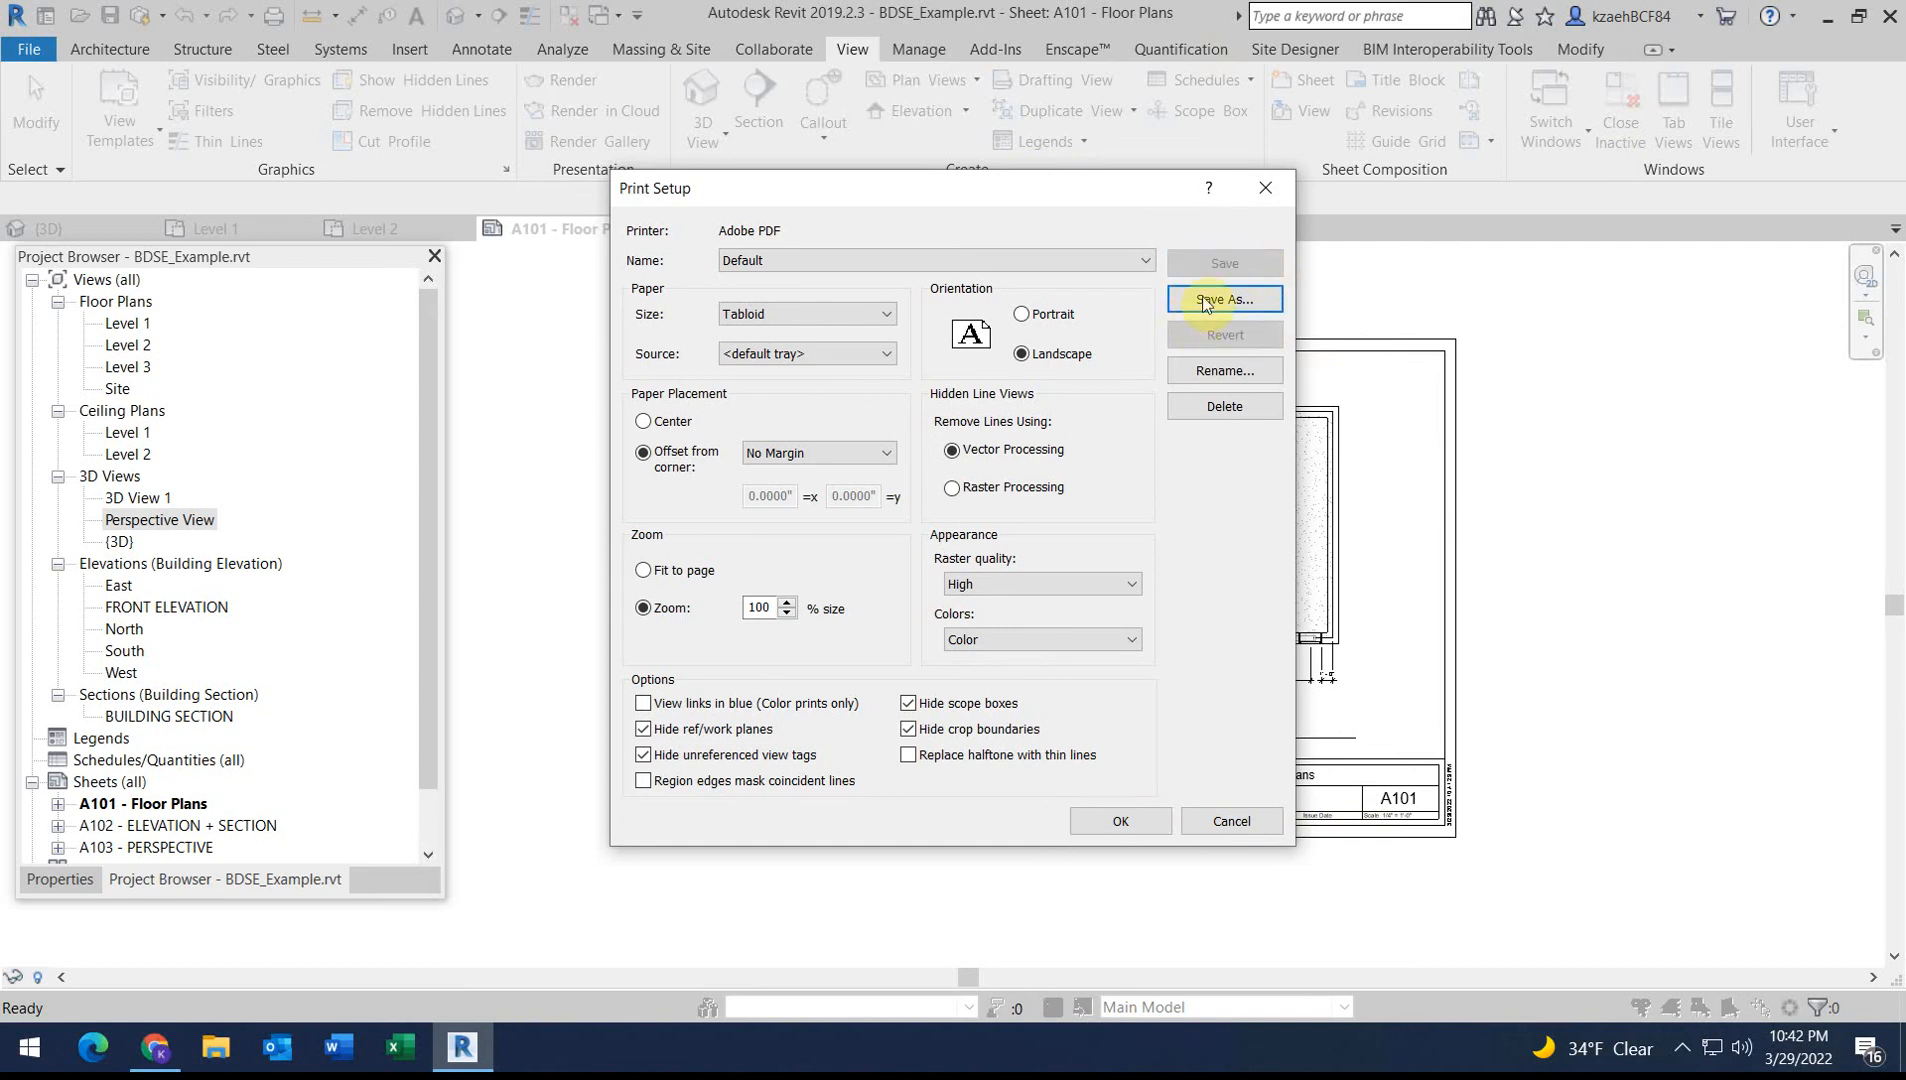
{"action": "left_click", "coordinate": [1078, 822]}
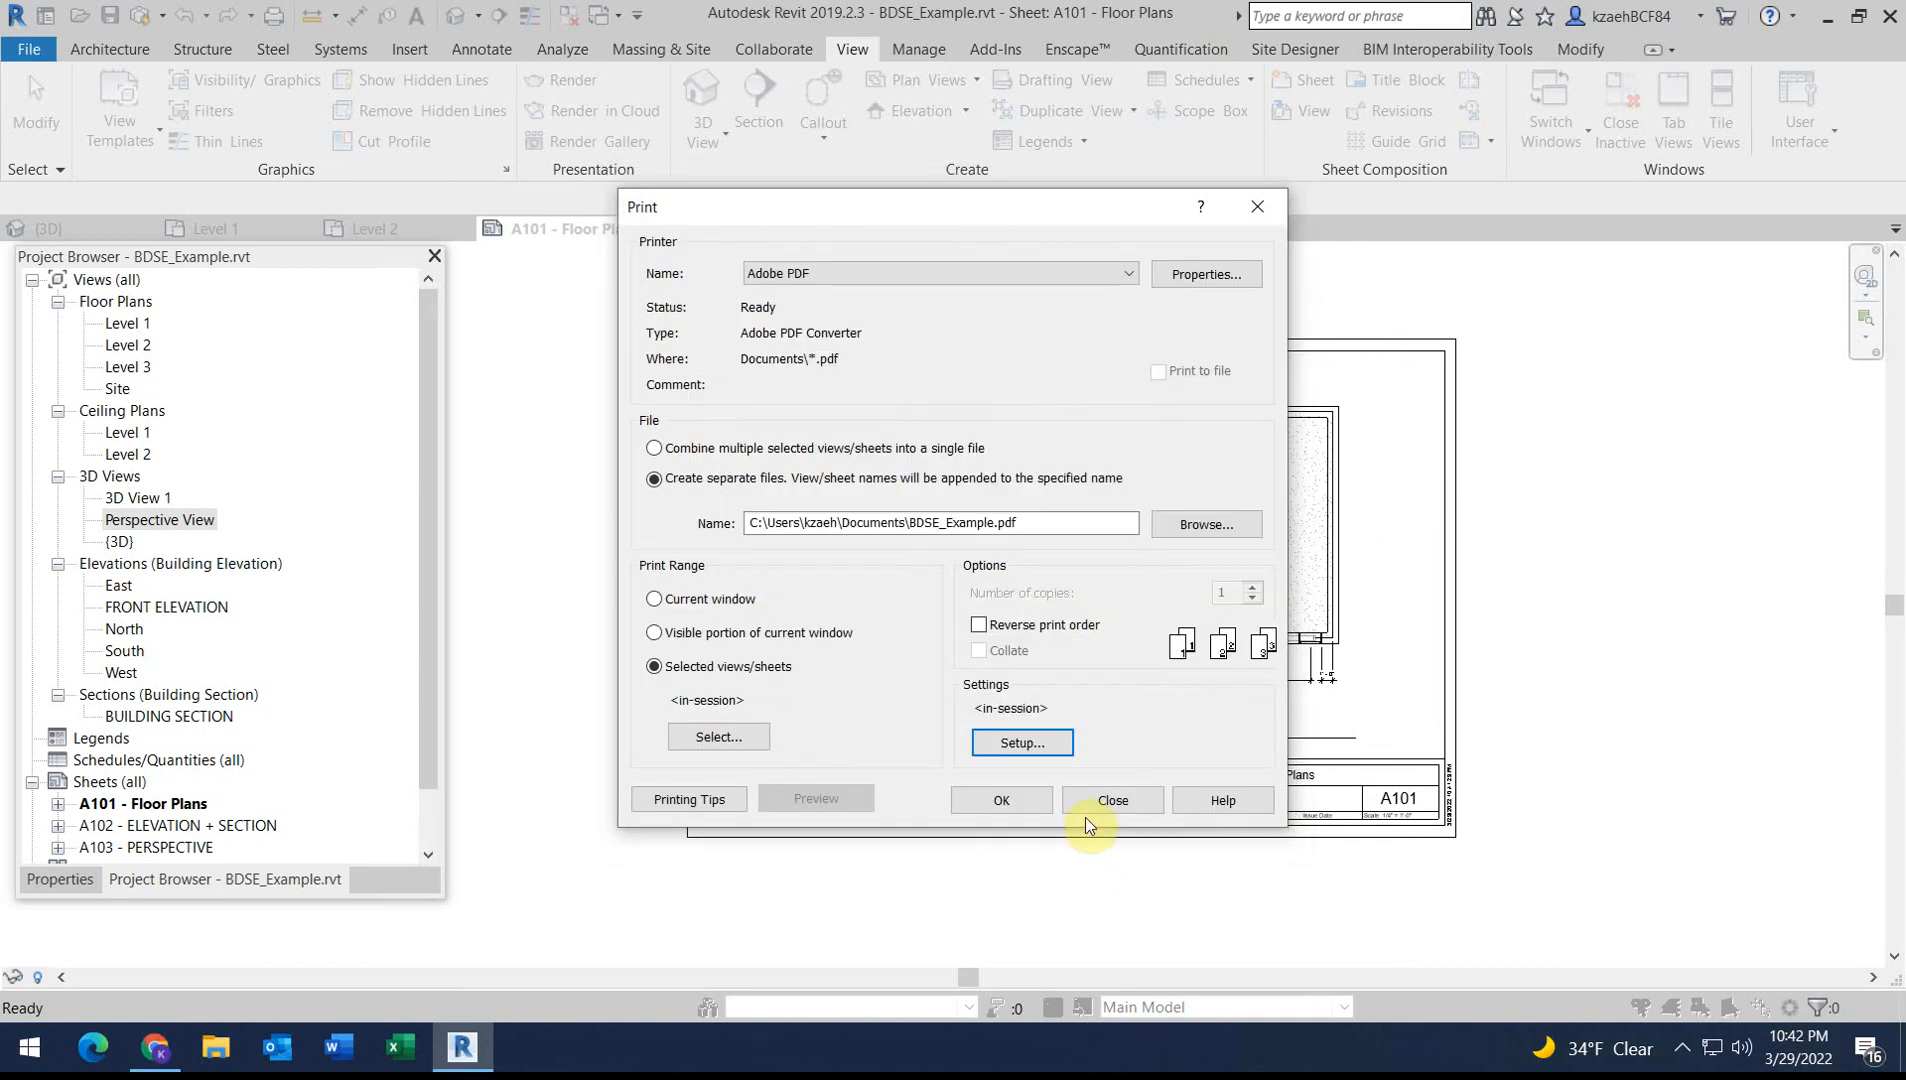
Start printing without saving the print settings, and create and open a Desktop folder named "BDS example" for the PDFs
{"action": "left_click", "coordinate": [990, 800]}
{"action": "left_click", "coordinate": [1010, 538]}
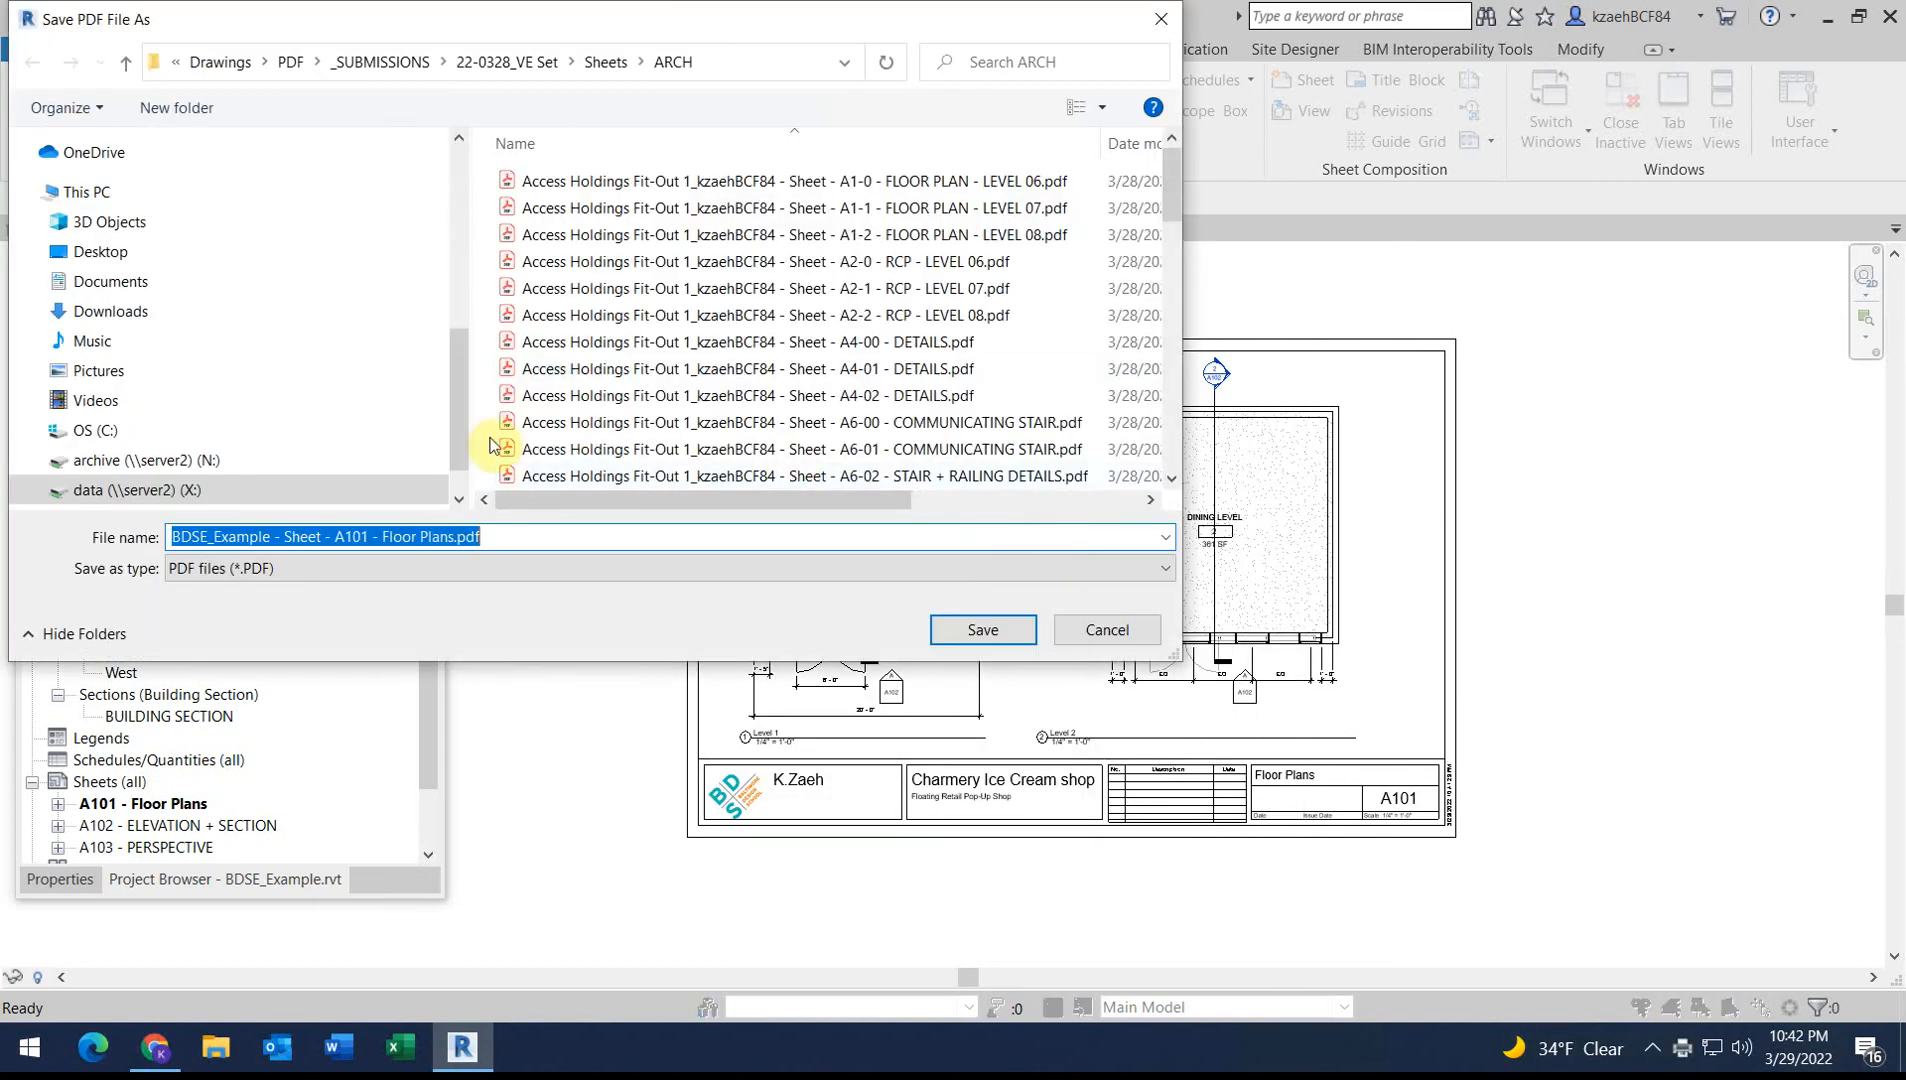
{"action": "left_click", "coordinate": [92, 250]}
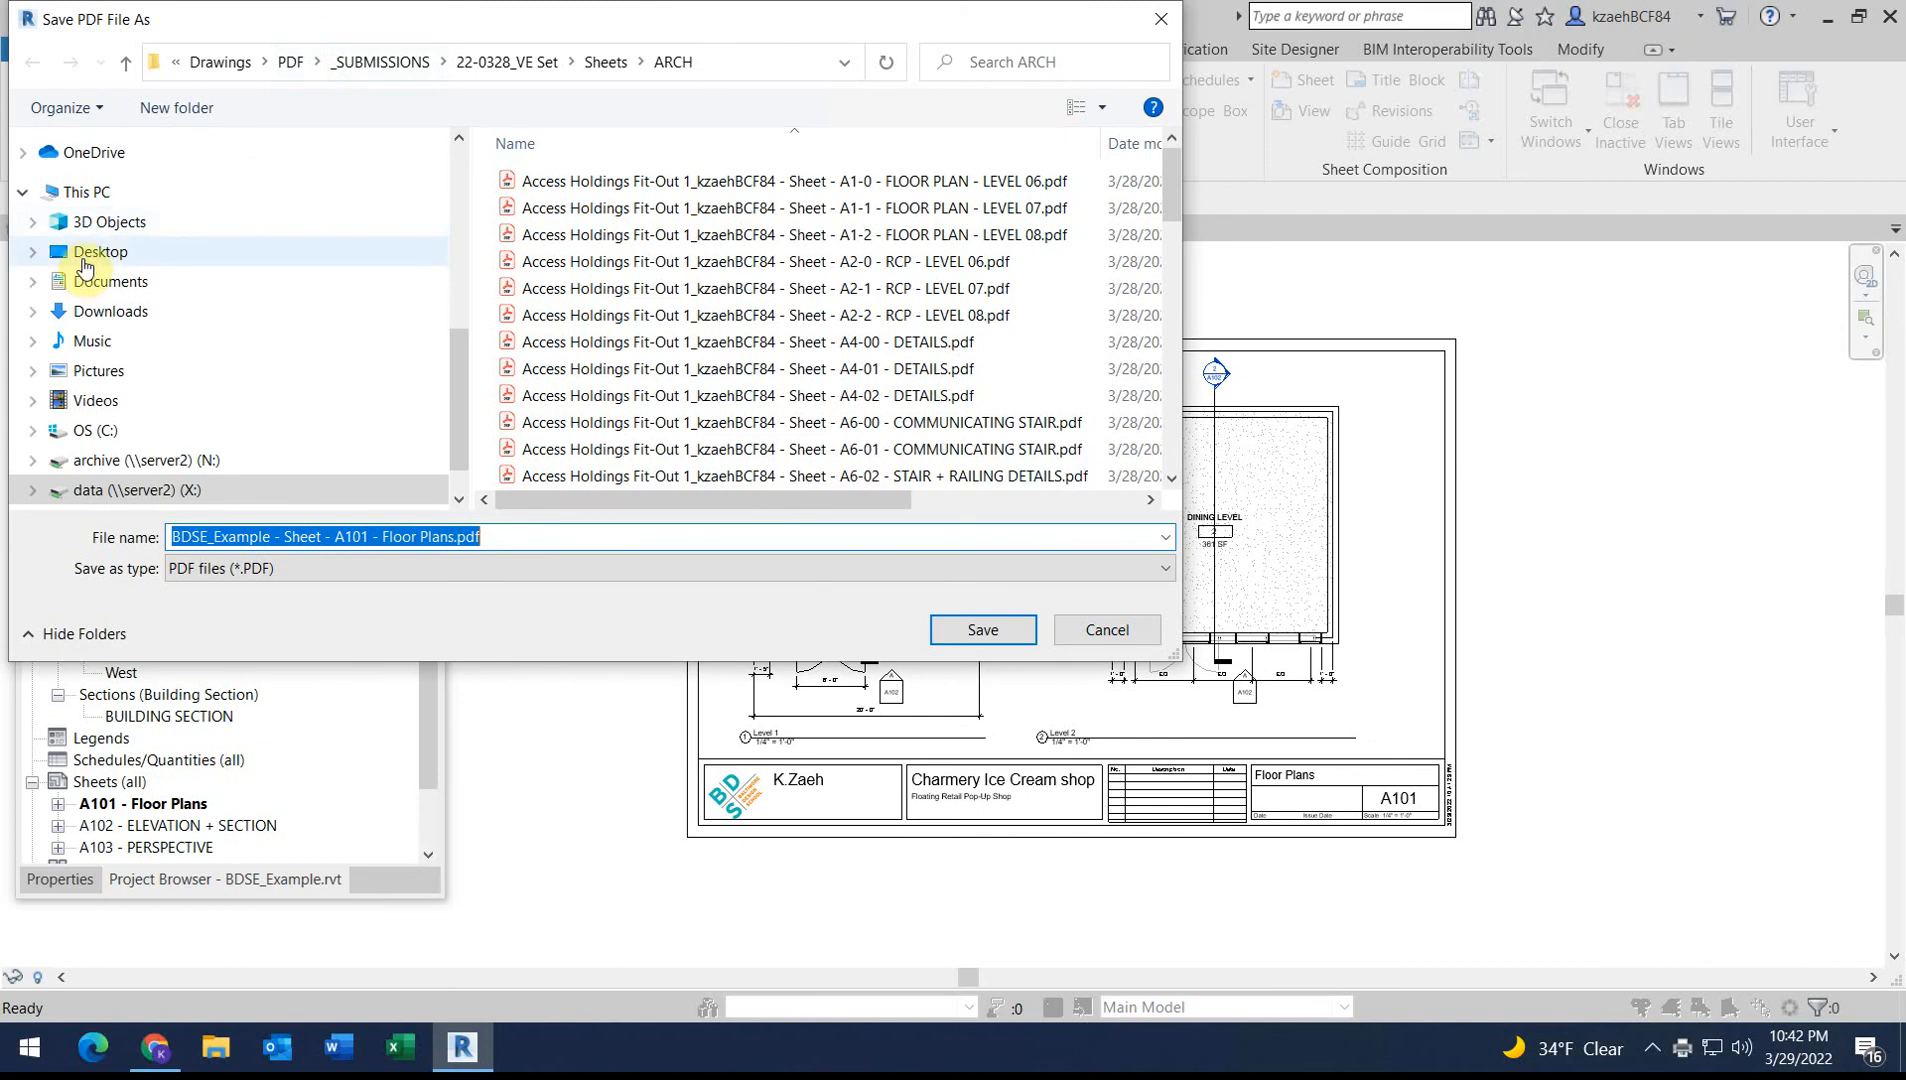
{"action": "left_click", "coordinate": [170, 108]}
{"action": "type", "text": "BDS example"}
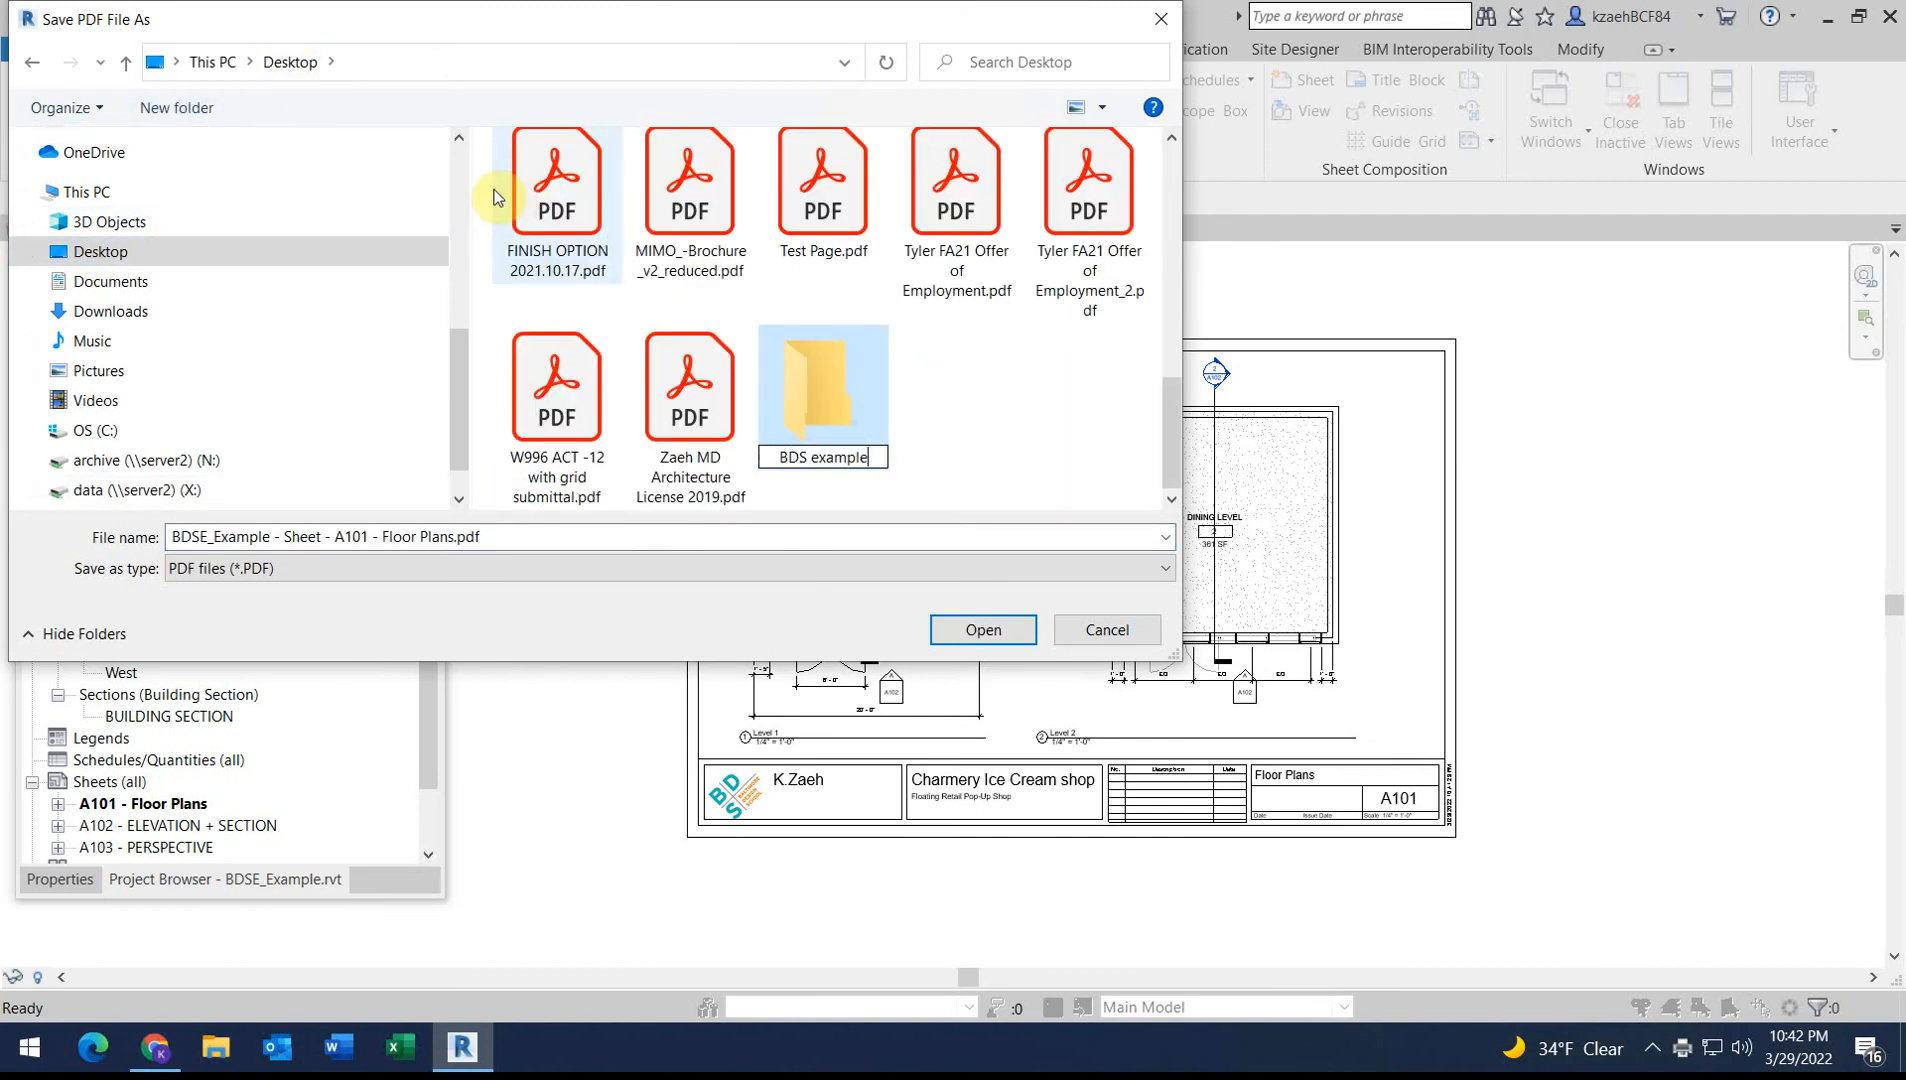
{"action": "double_click", "coordinate": [865, 370]}
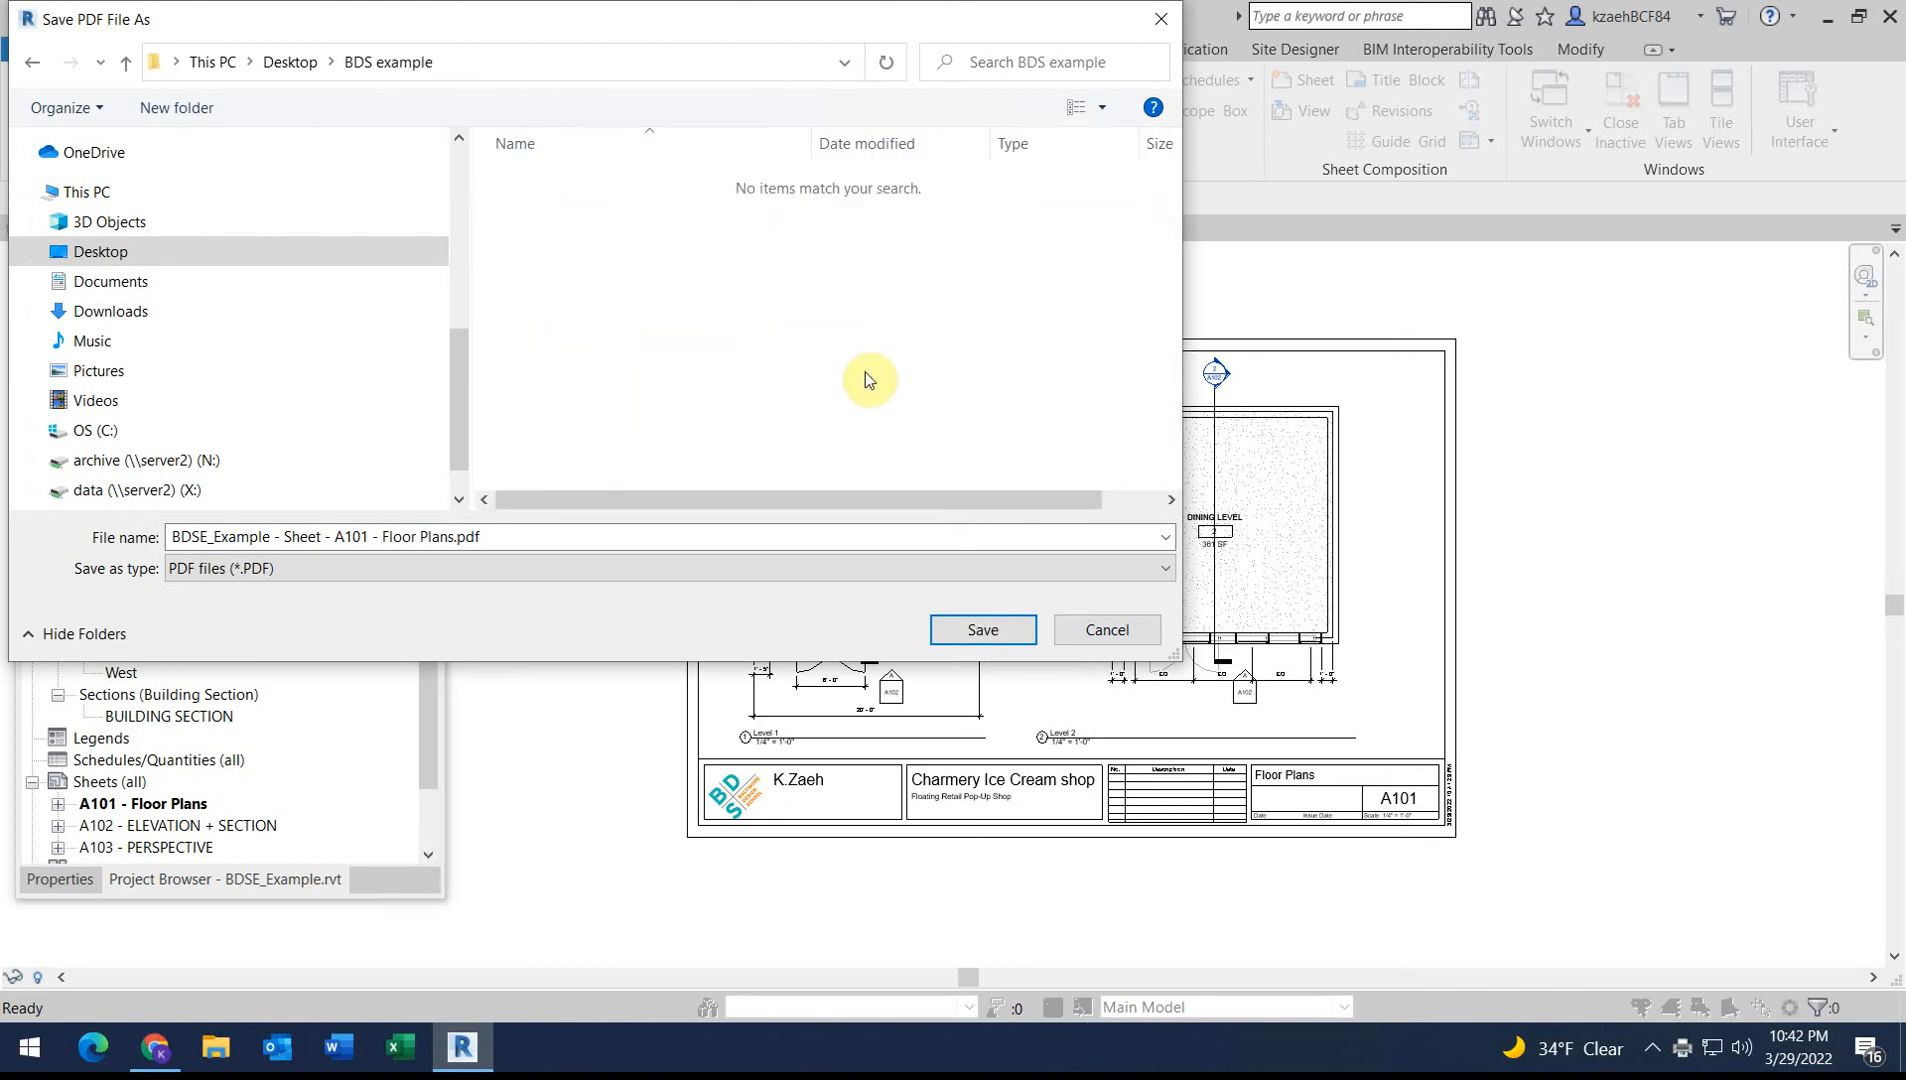
Save the floor plans PDF with the designer's name and an underscore before "BDSE_Example - Sheet - A101 - Floor Plans.pdf"
{"action": "left_click", "coordinate": [293, 535]}
{"action": "left_click", "coordinate": [261, 536]}
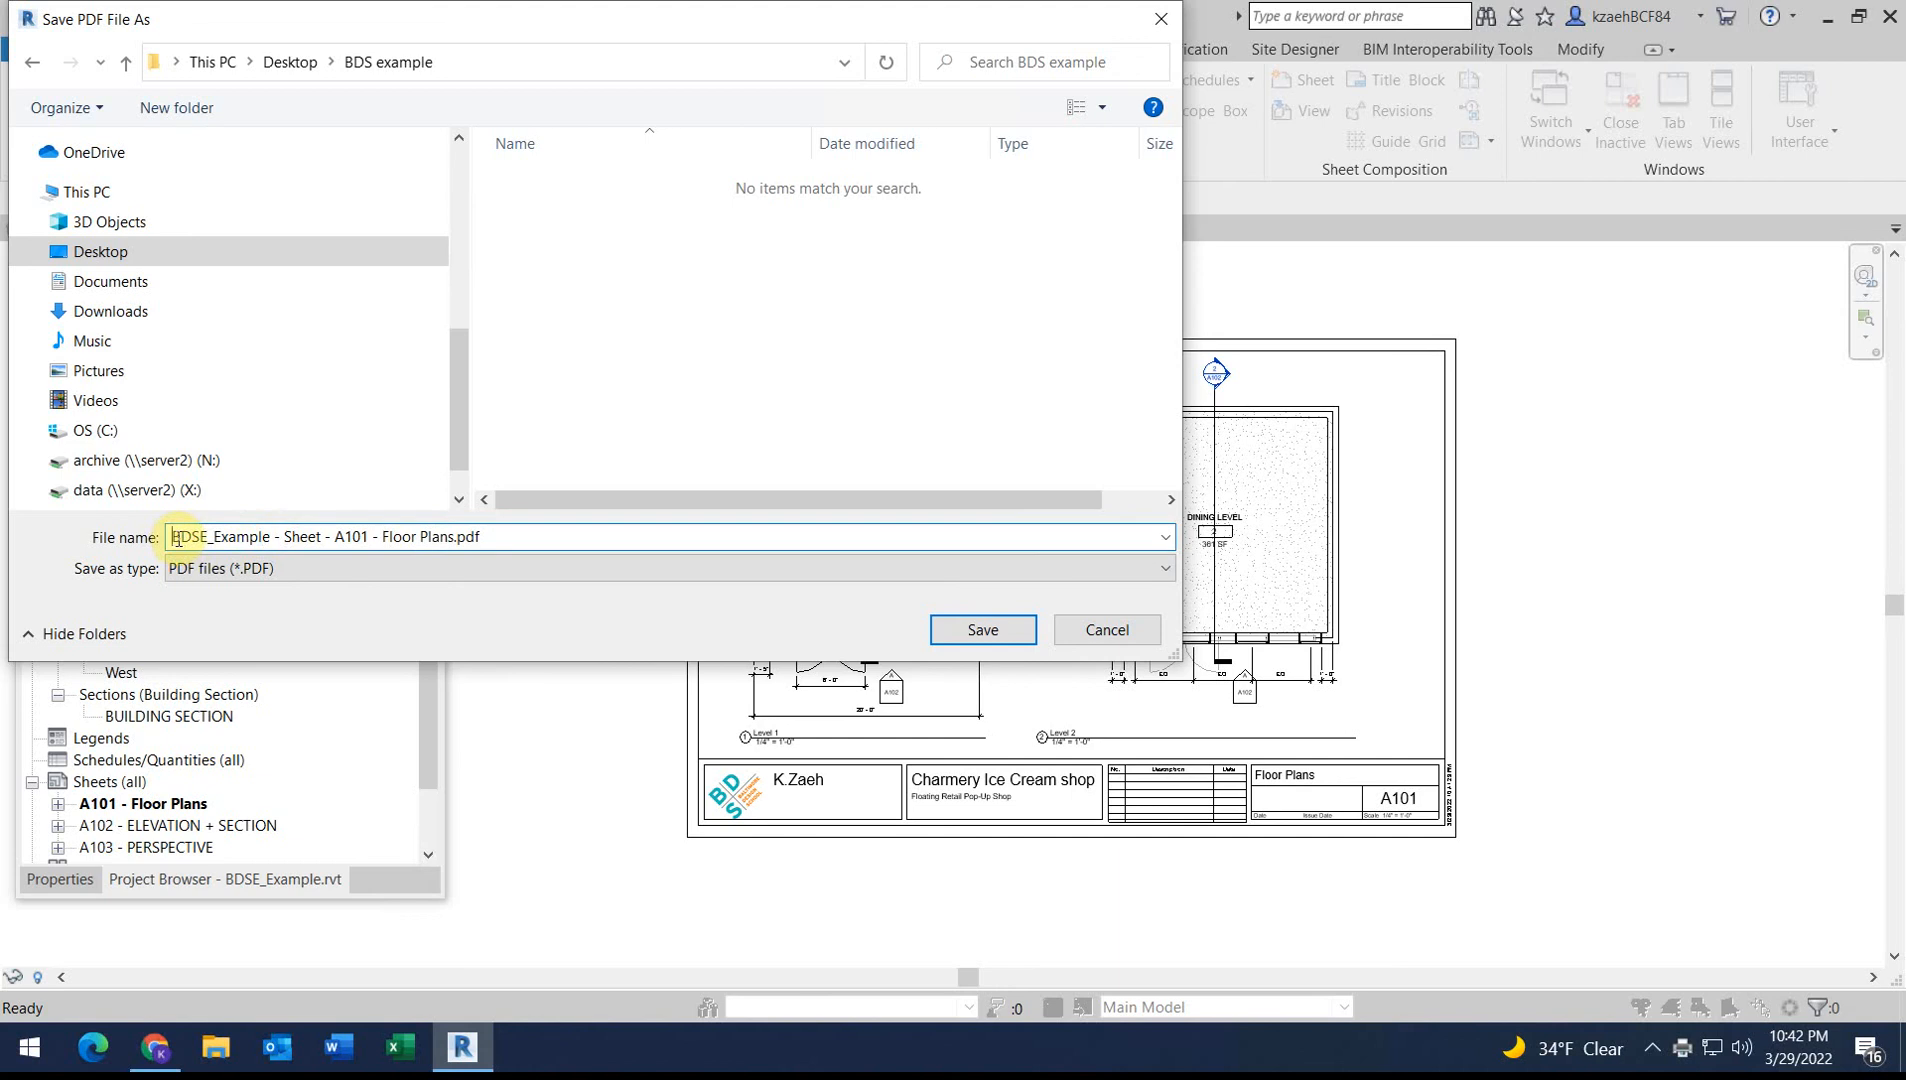
{"action": "type", "text": "KZaeh_"}
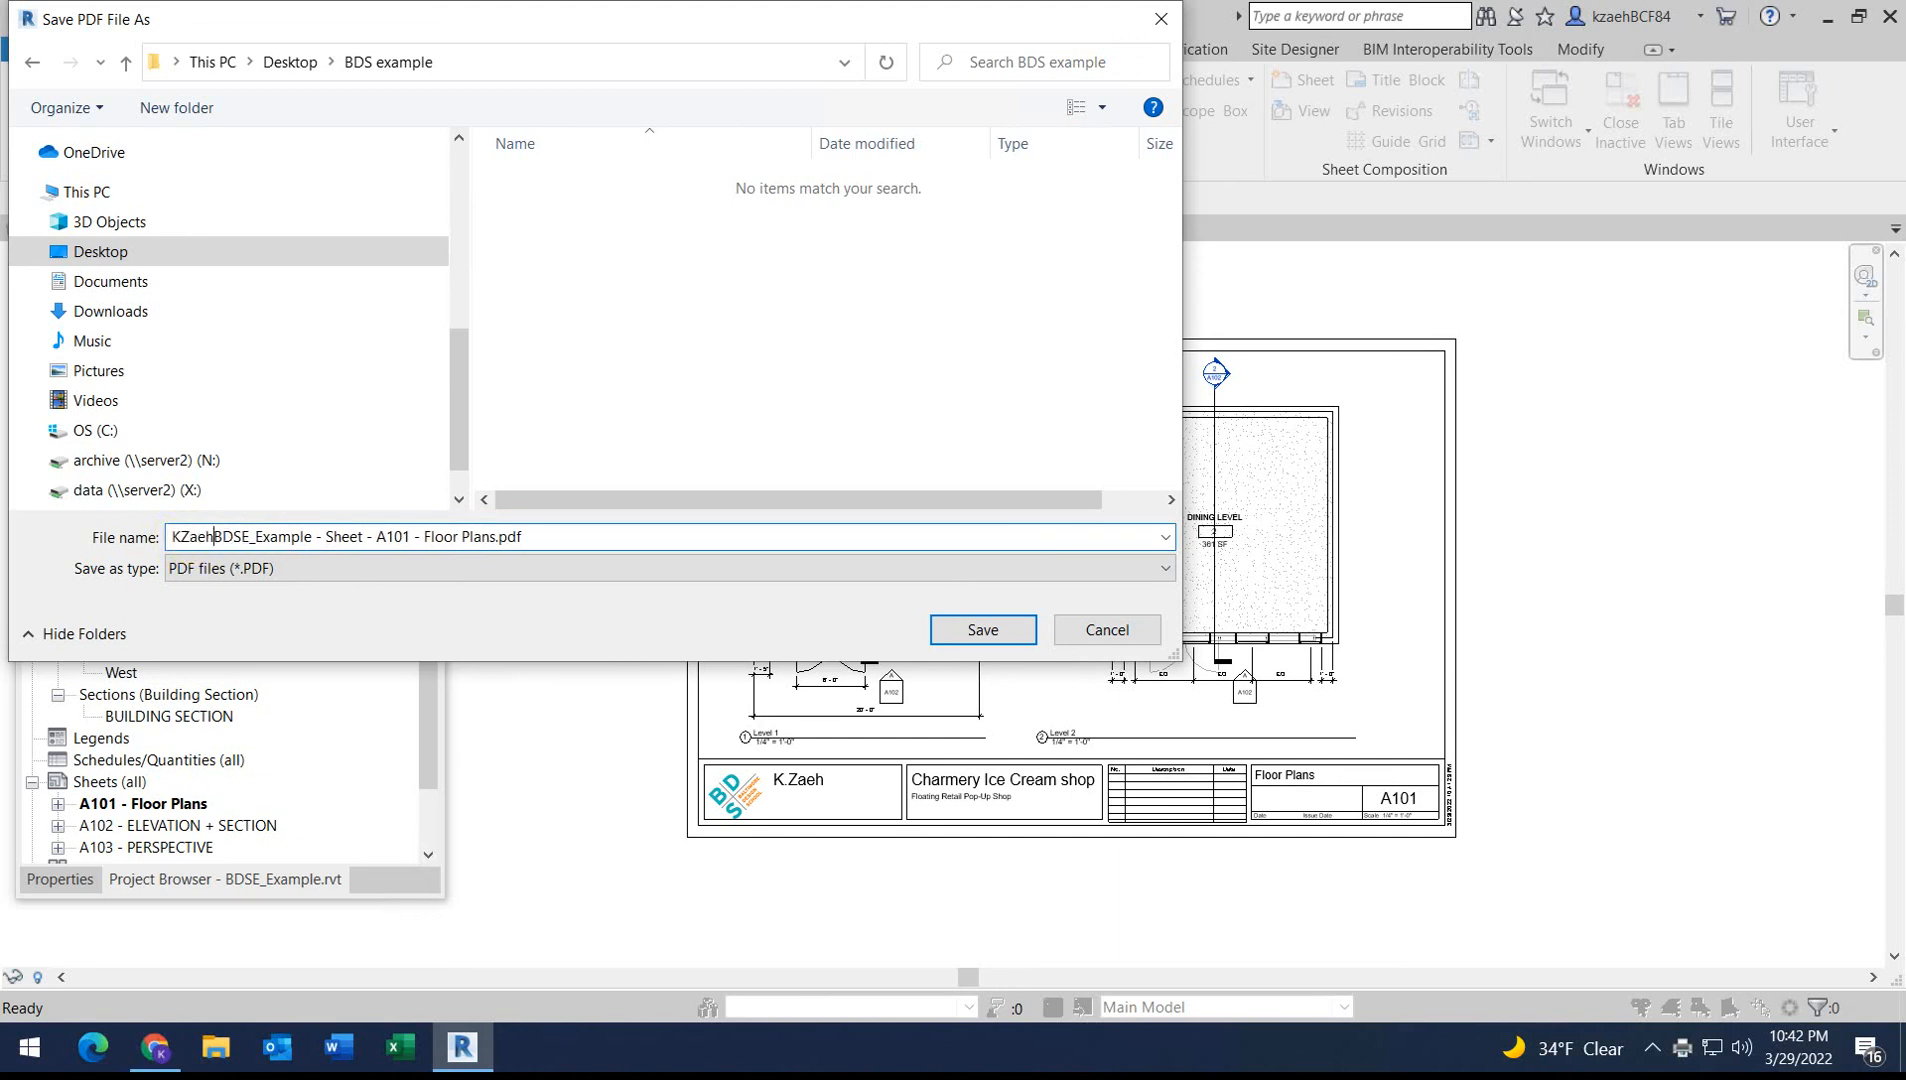
{"action": "left_click", "coordinate": [993, 634]}
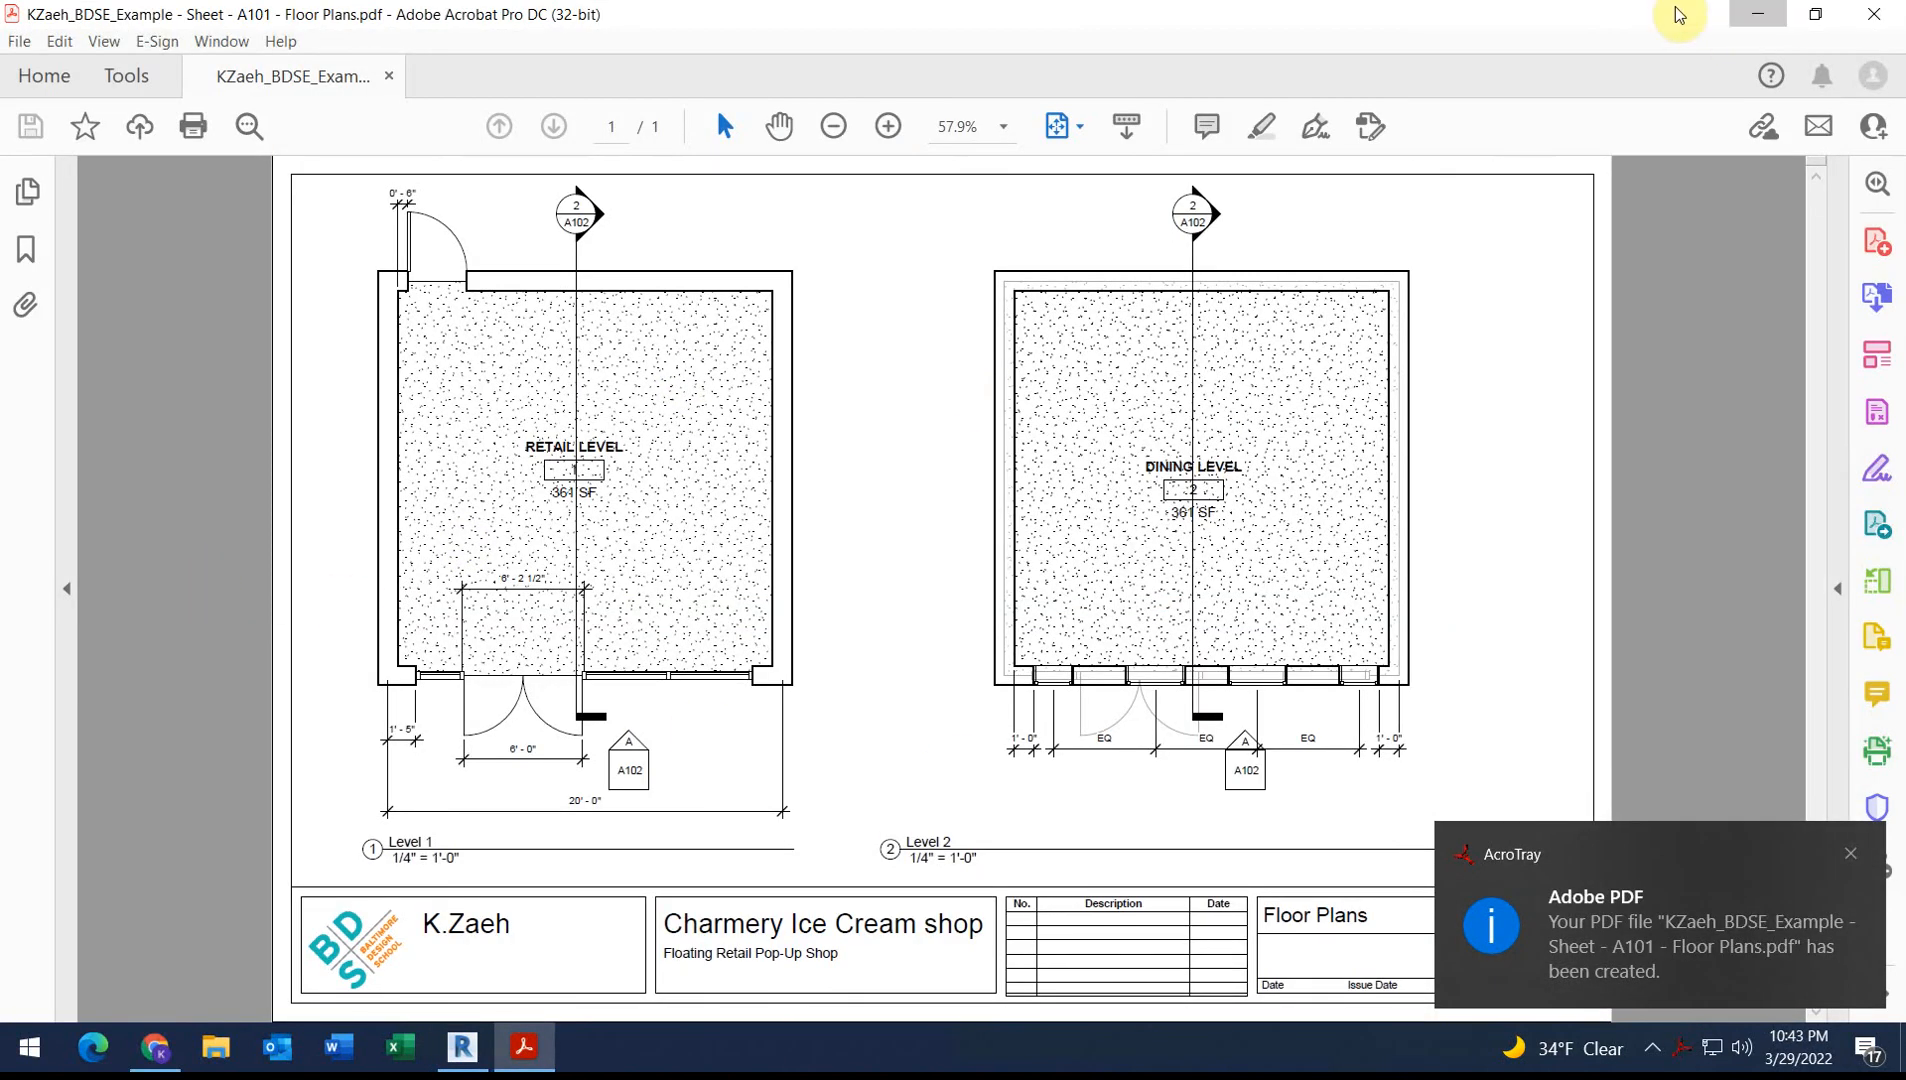
Minimize Acrobat and save the A102 PDF with the designer's name before "BDSE_Example - Sheet - A102 - ELEVATION + SECTION.pdf"
{"action": "left_click", "coordinate": [1758, 14]}
{"action": "left_click", "coordinate": [236, 577]}
{"action": "type", "text": "KZaeh_BDSE_Example - Sheet - A102 - ELEVATION + SECTION.pdf"}
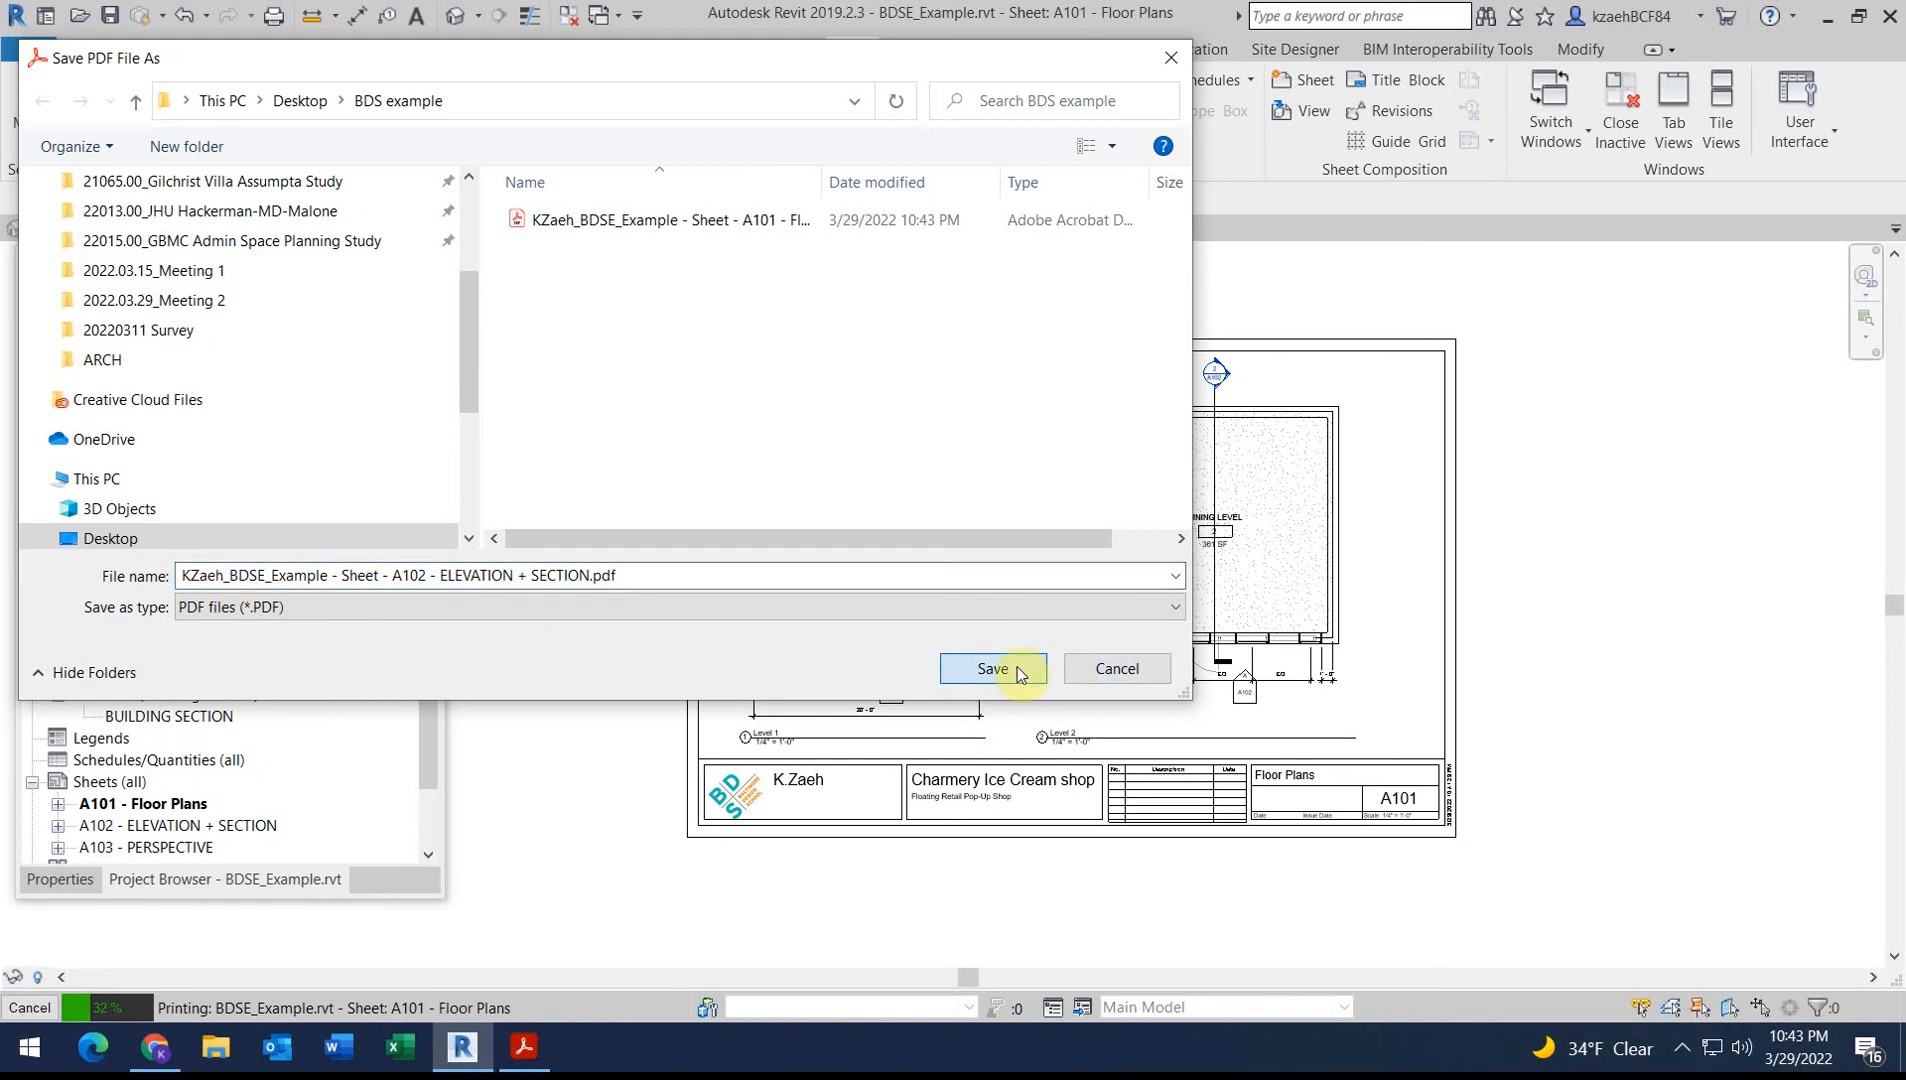
{"action": "left_click", "coordinate": [1000, 668]}
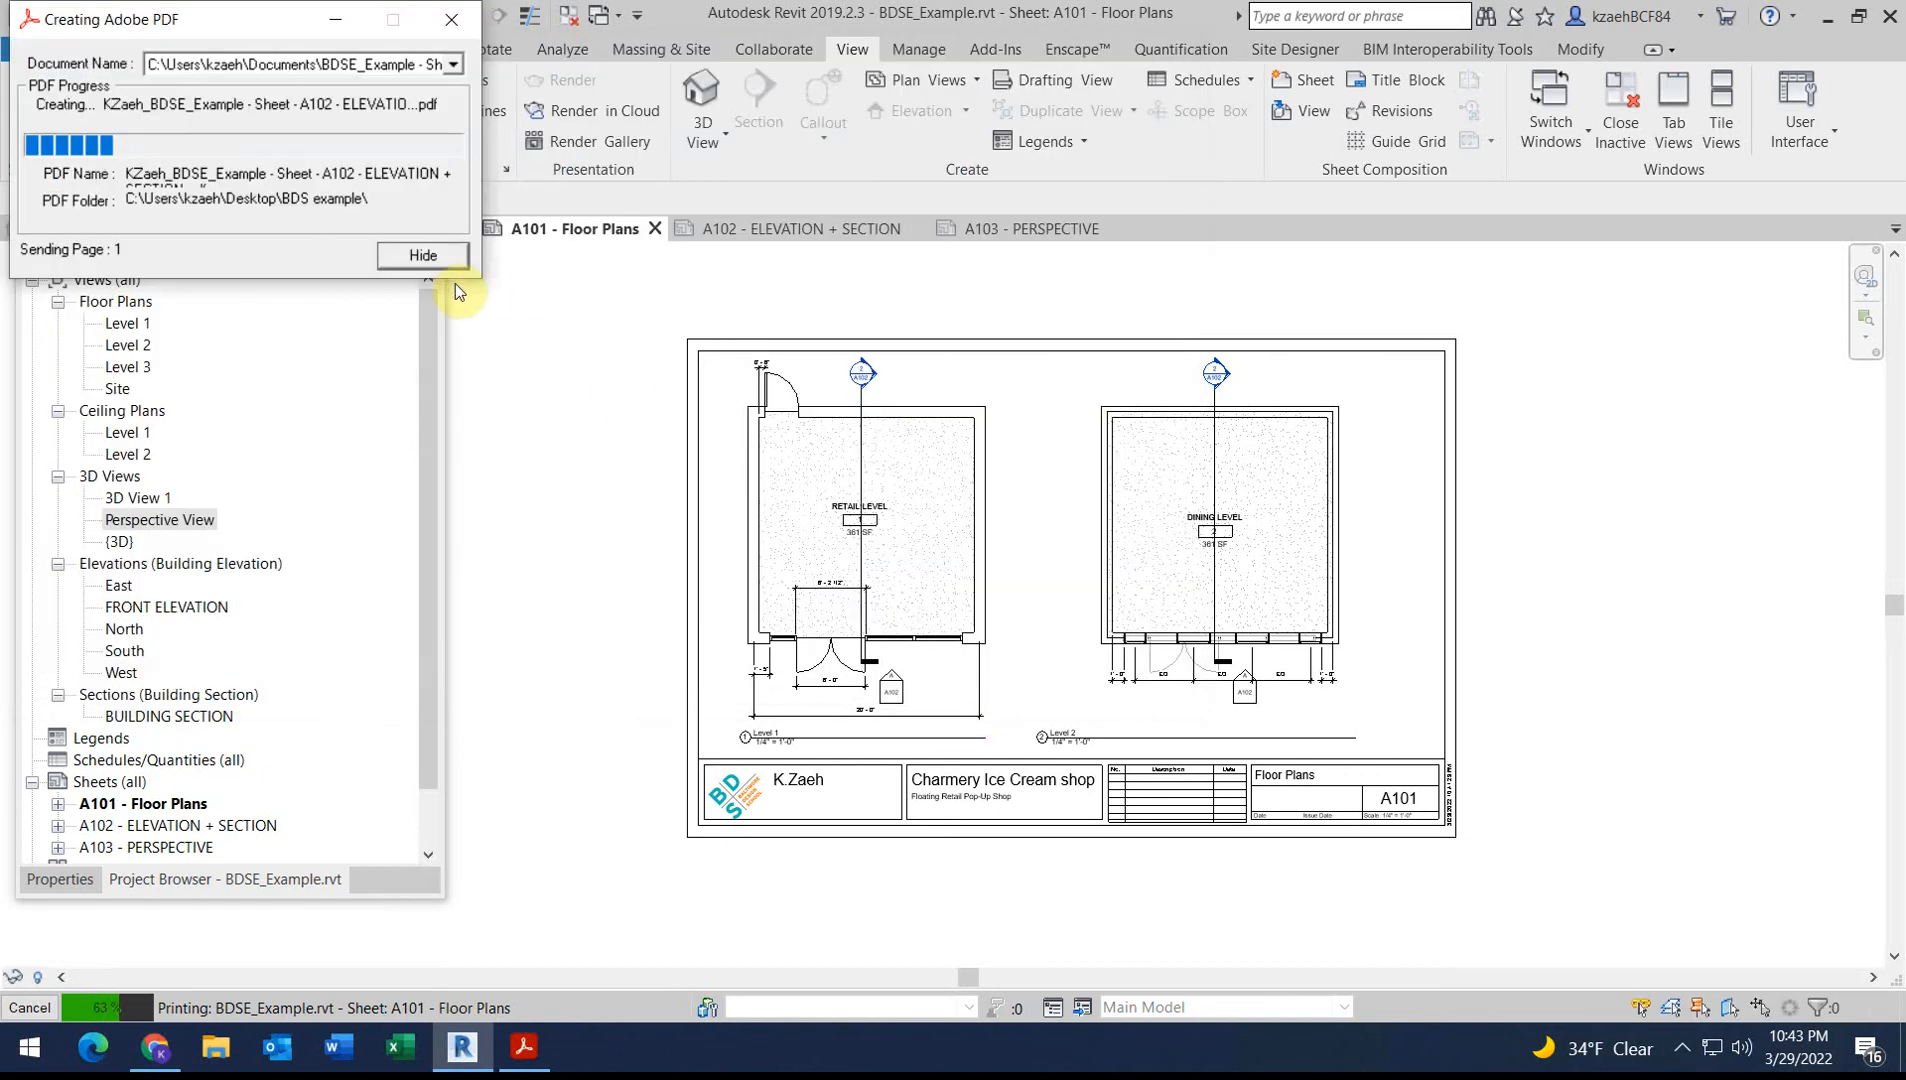
Save the perspective PDF with the designer's name and an underscore before "BDSE_Example - Sheet - A103 - PERSPECTIVE.pdf"
{"action": "left_click", "coordinate": [182, 576]}
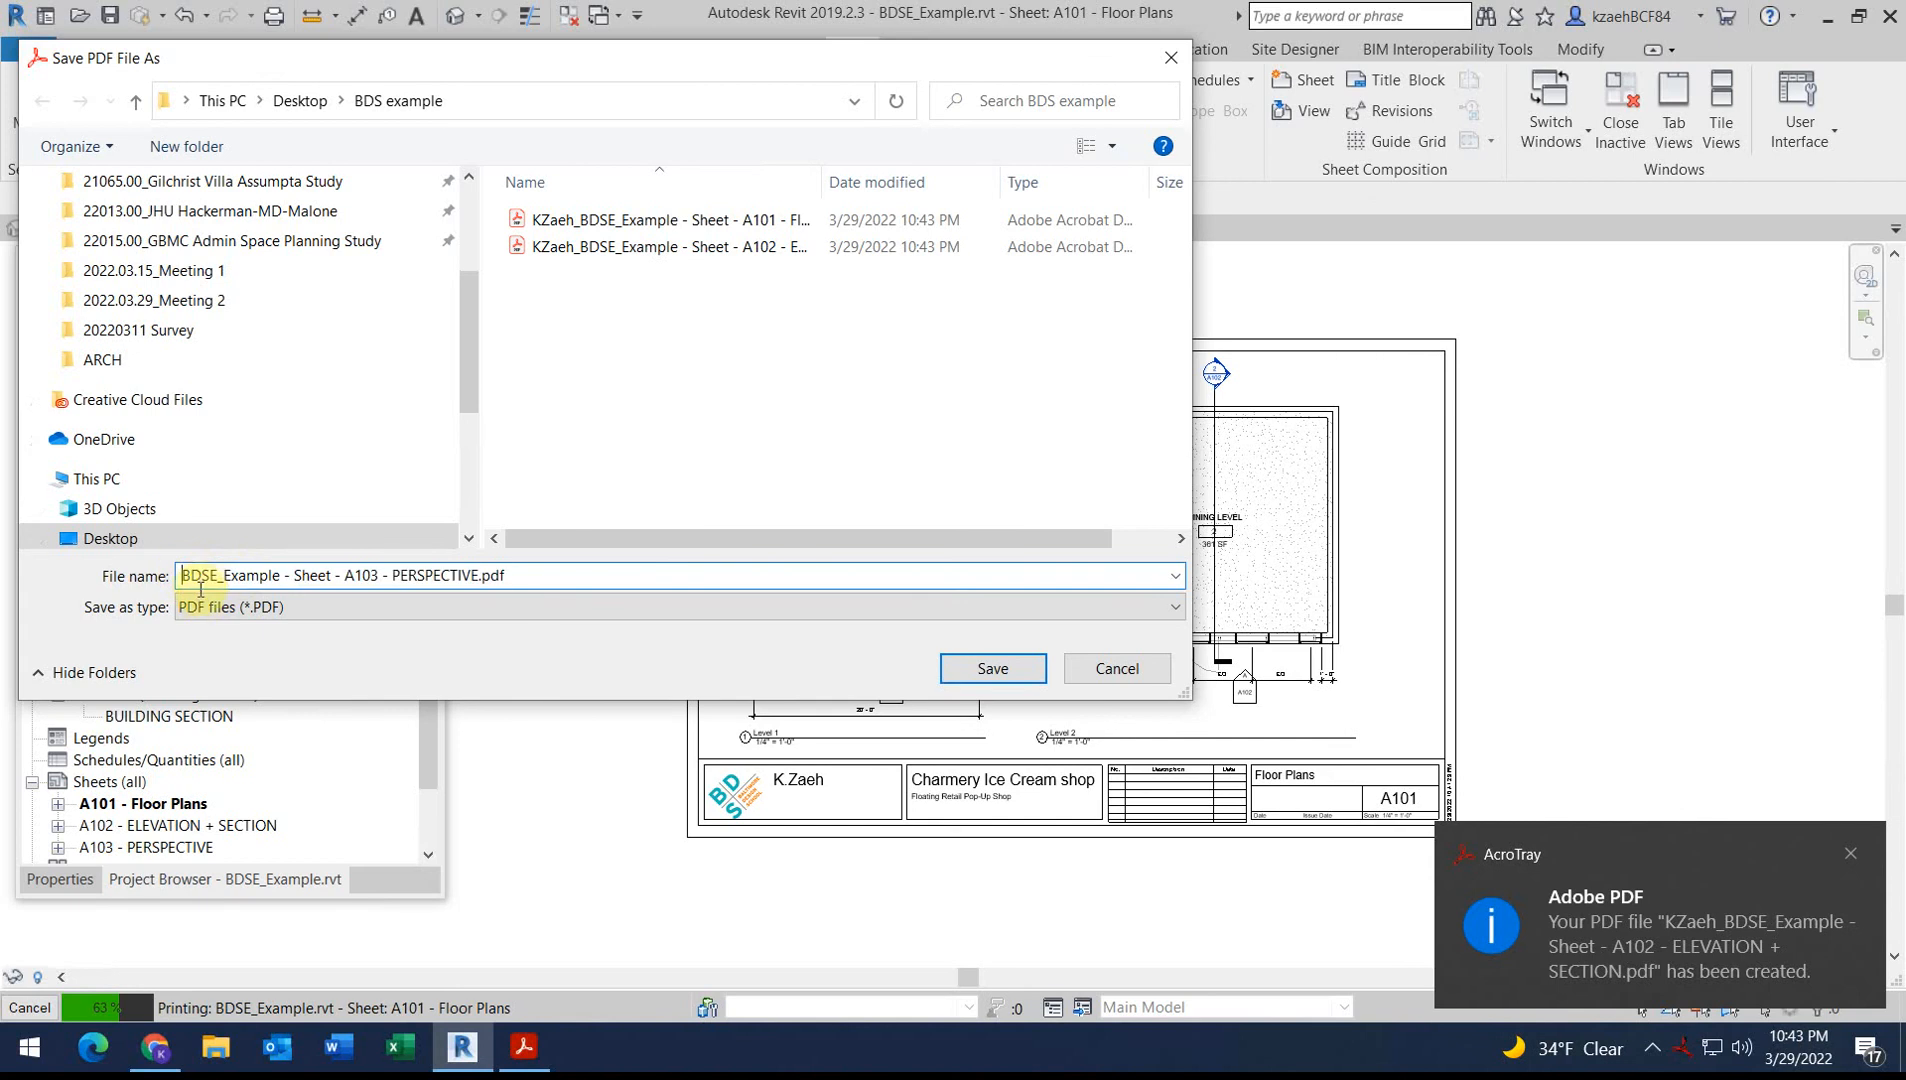
{"action": "type", "text": "KZaeh_"}
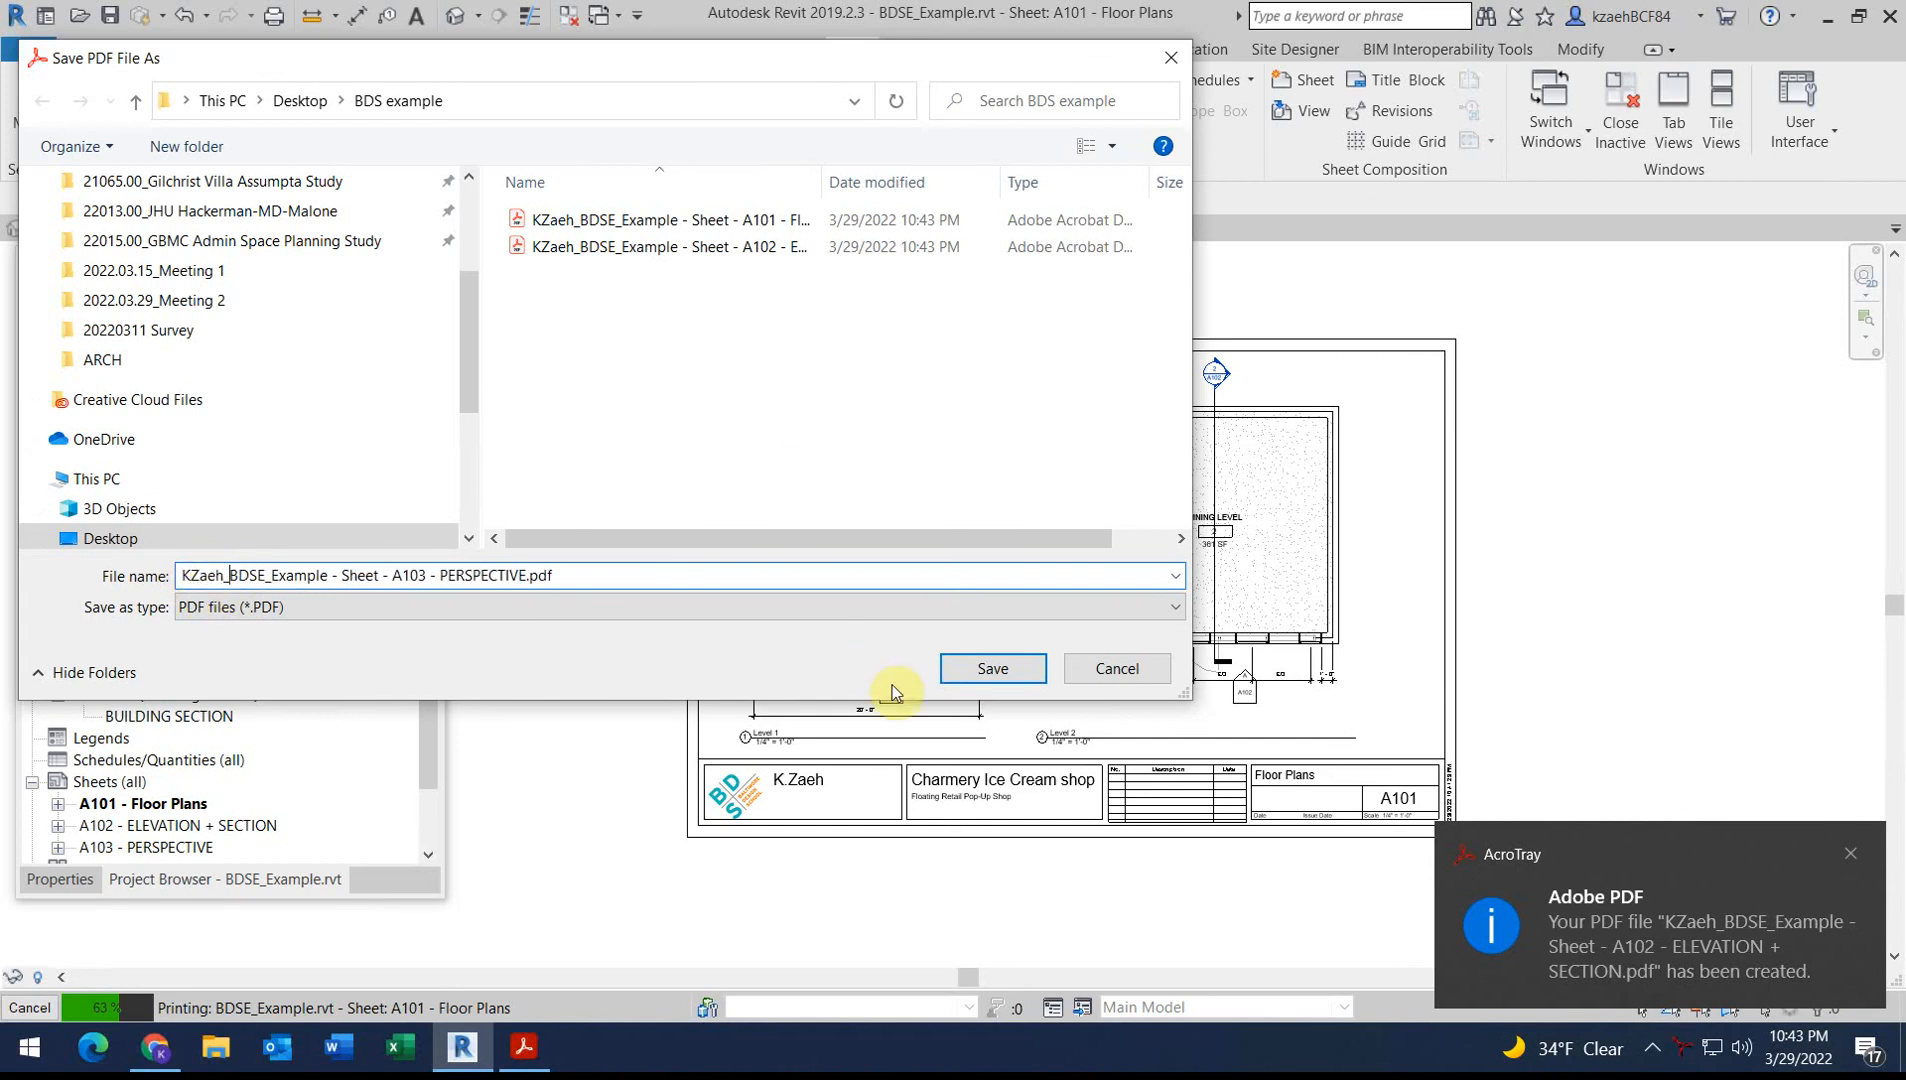
{"action": "left_click", "coordinate": [1000, 668]}
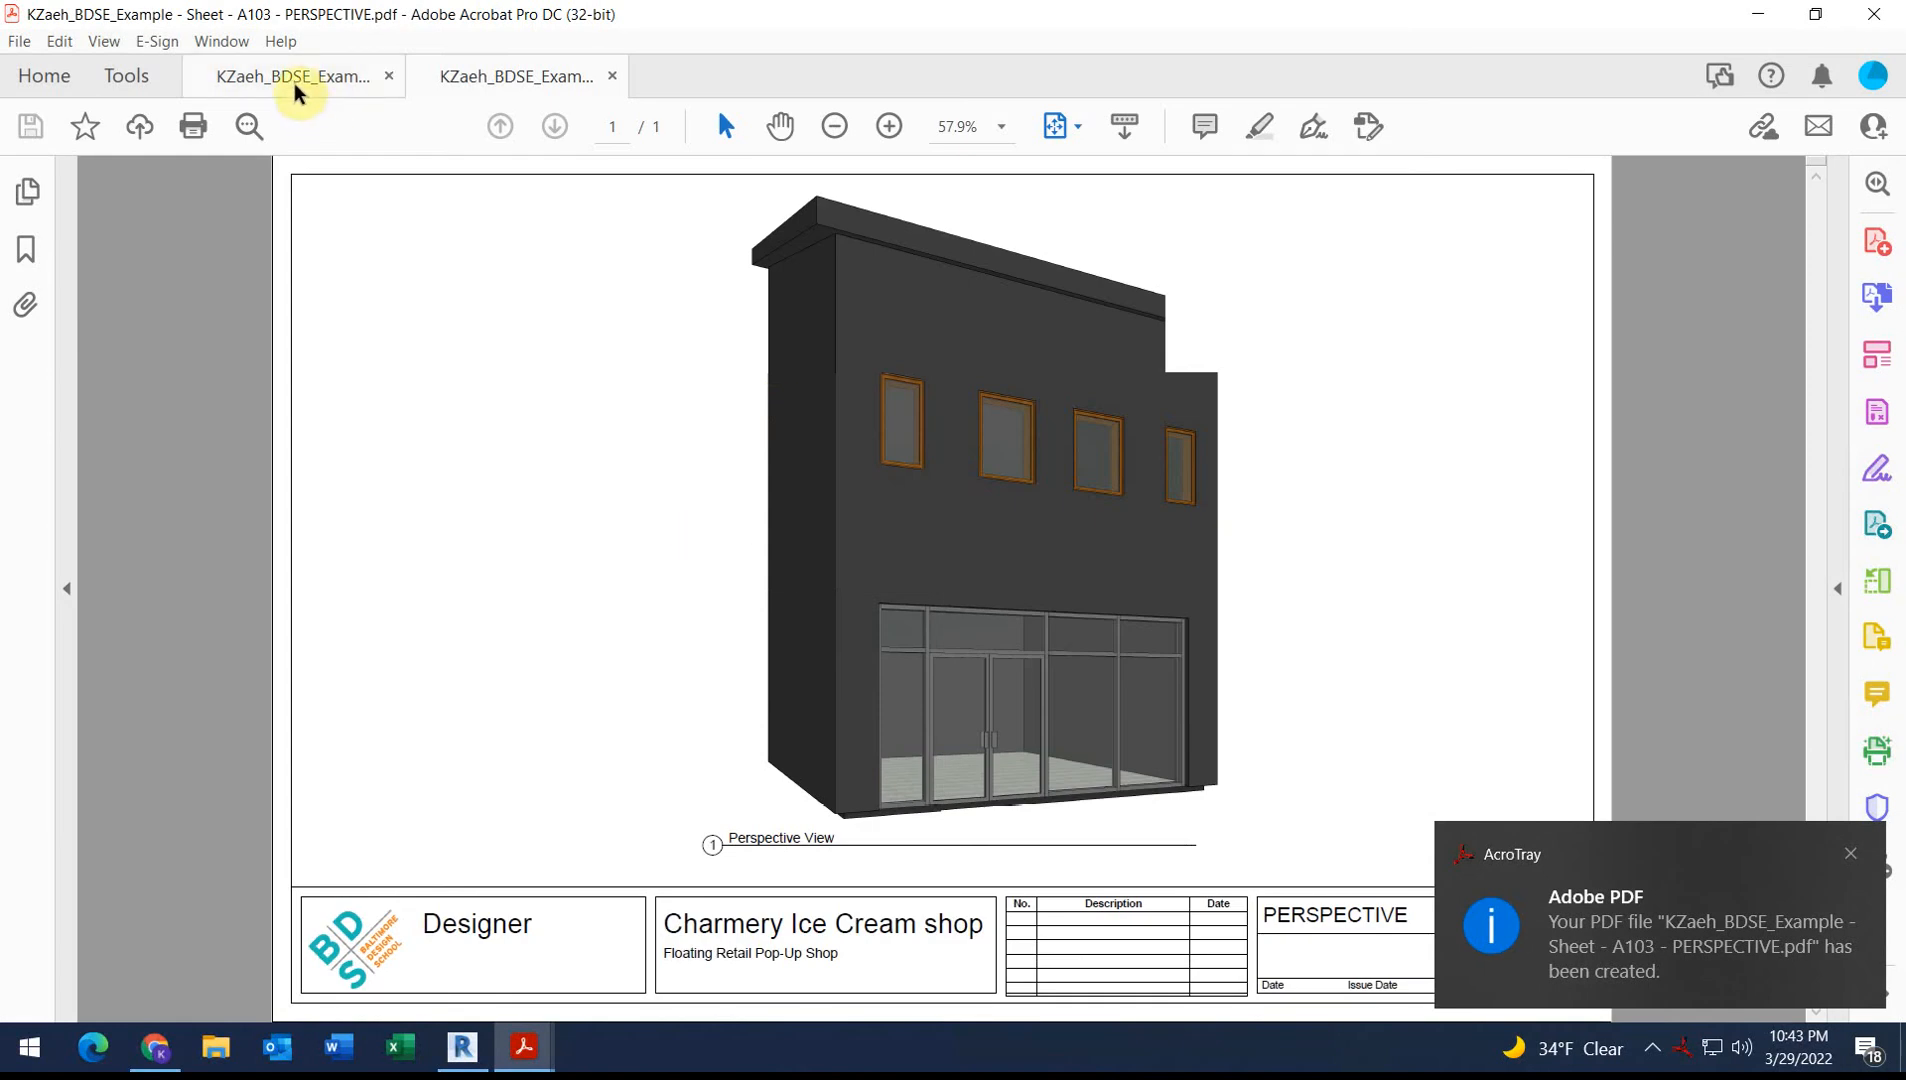
Review the printed A101, A102 and A103 PDFs in Acrobat, and minimize Acrobat and Revit to reveal the desktop
{"action": "left_click", "coordinate": [320, 84]}
{"action": "left_click", "coordinate": [478, 79]}
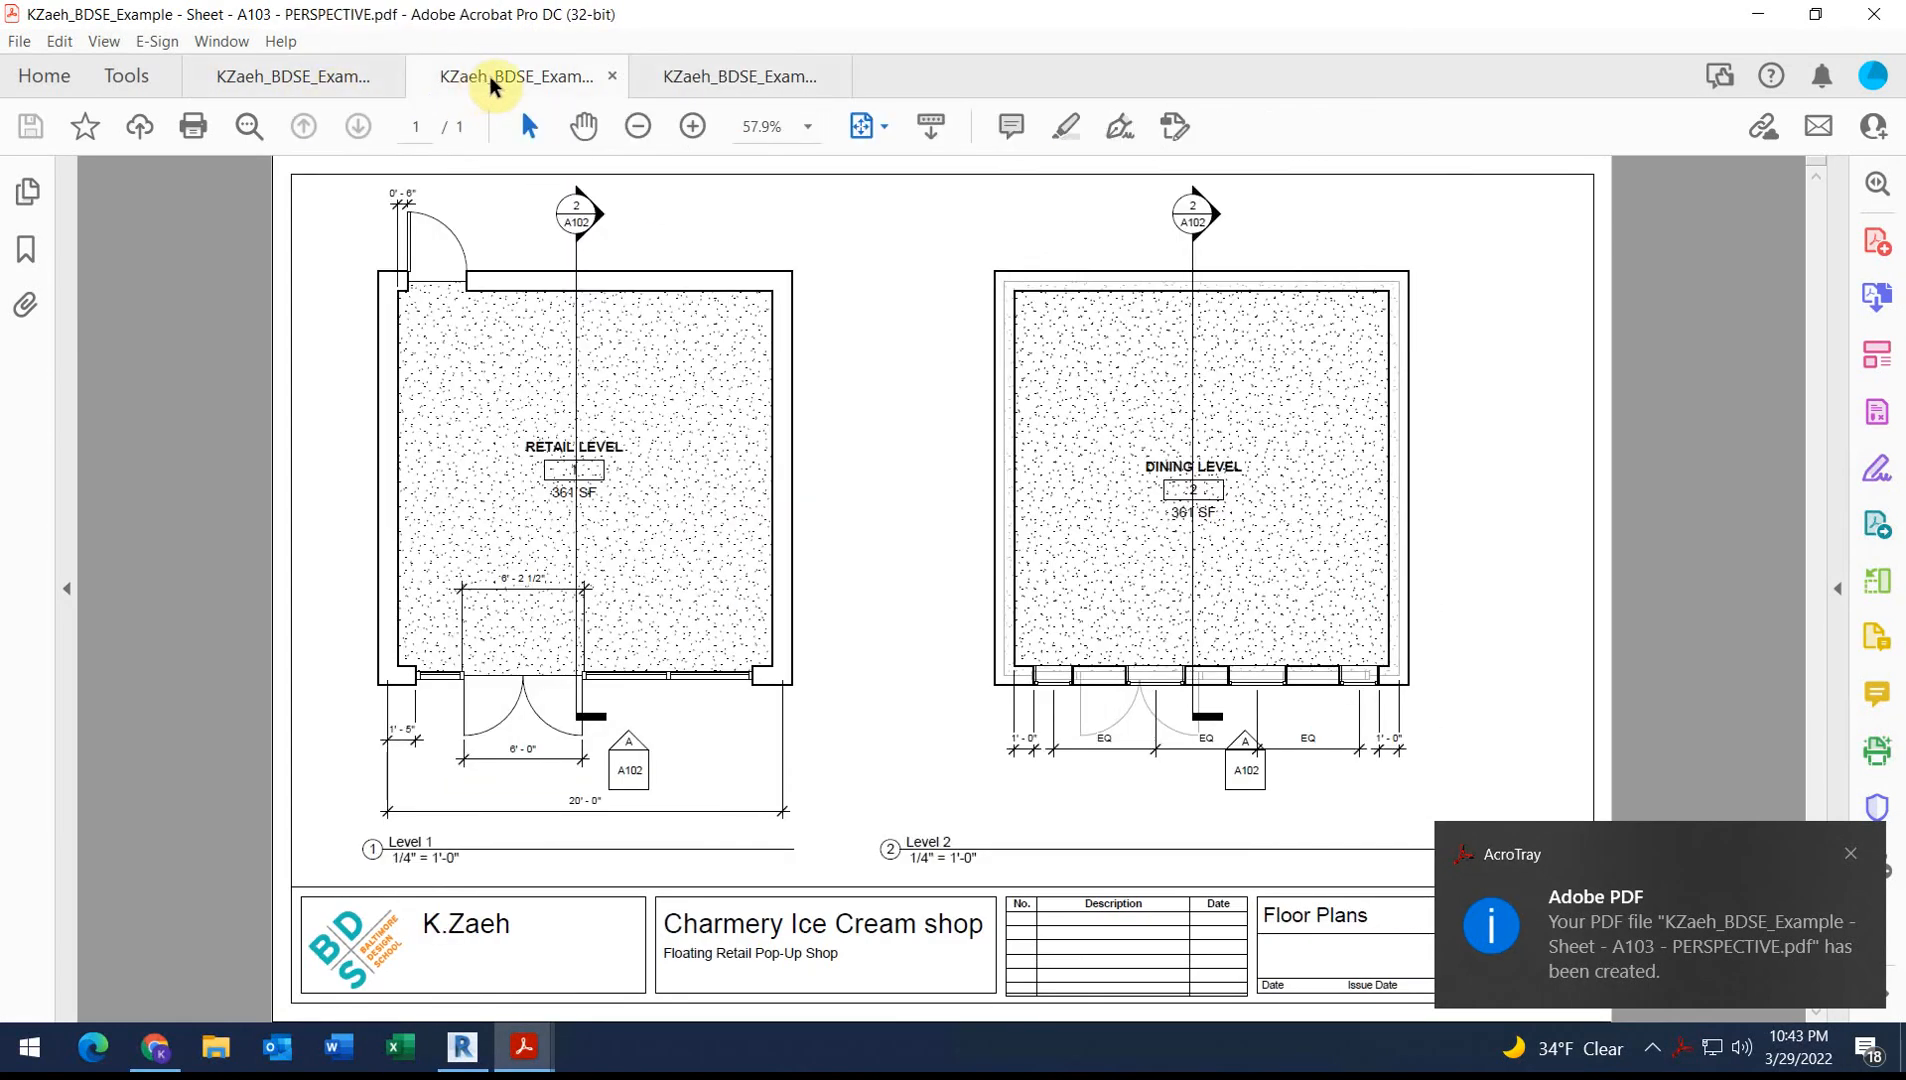
{"action": "left_click", "coordinate": [688, 76]}
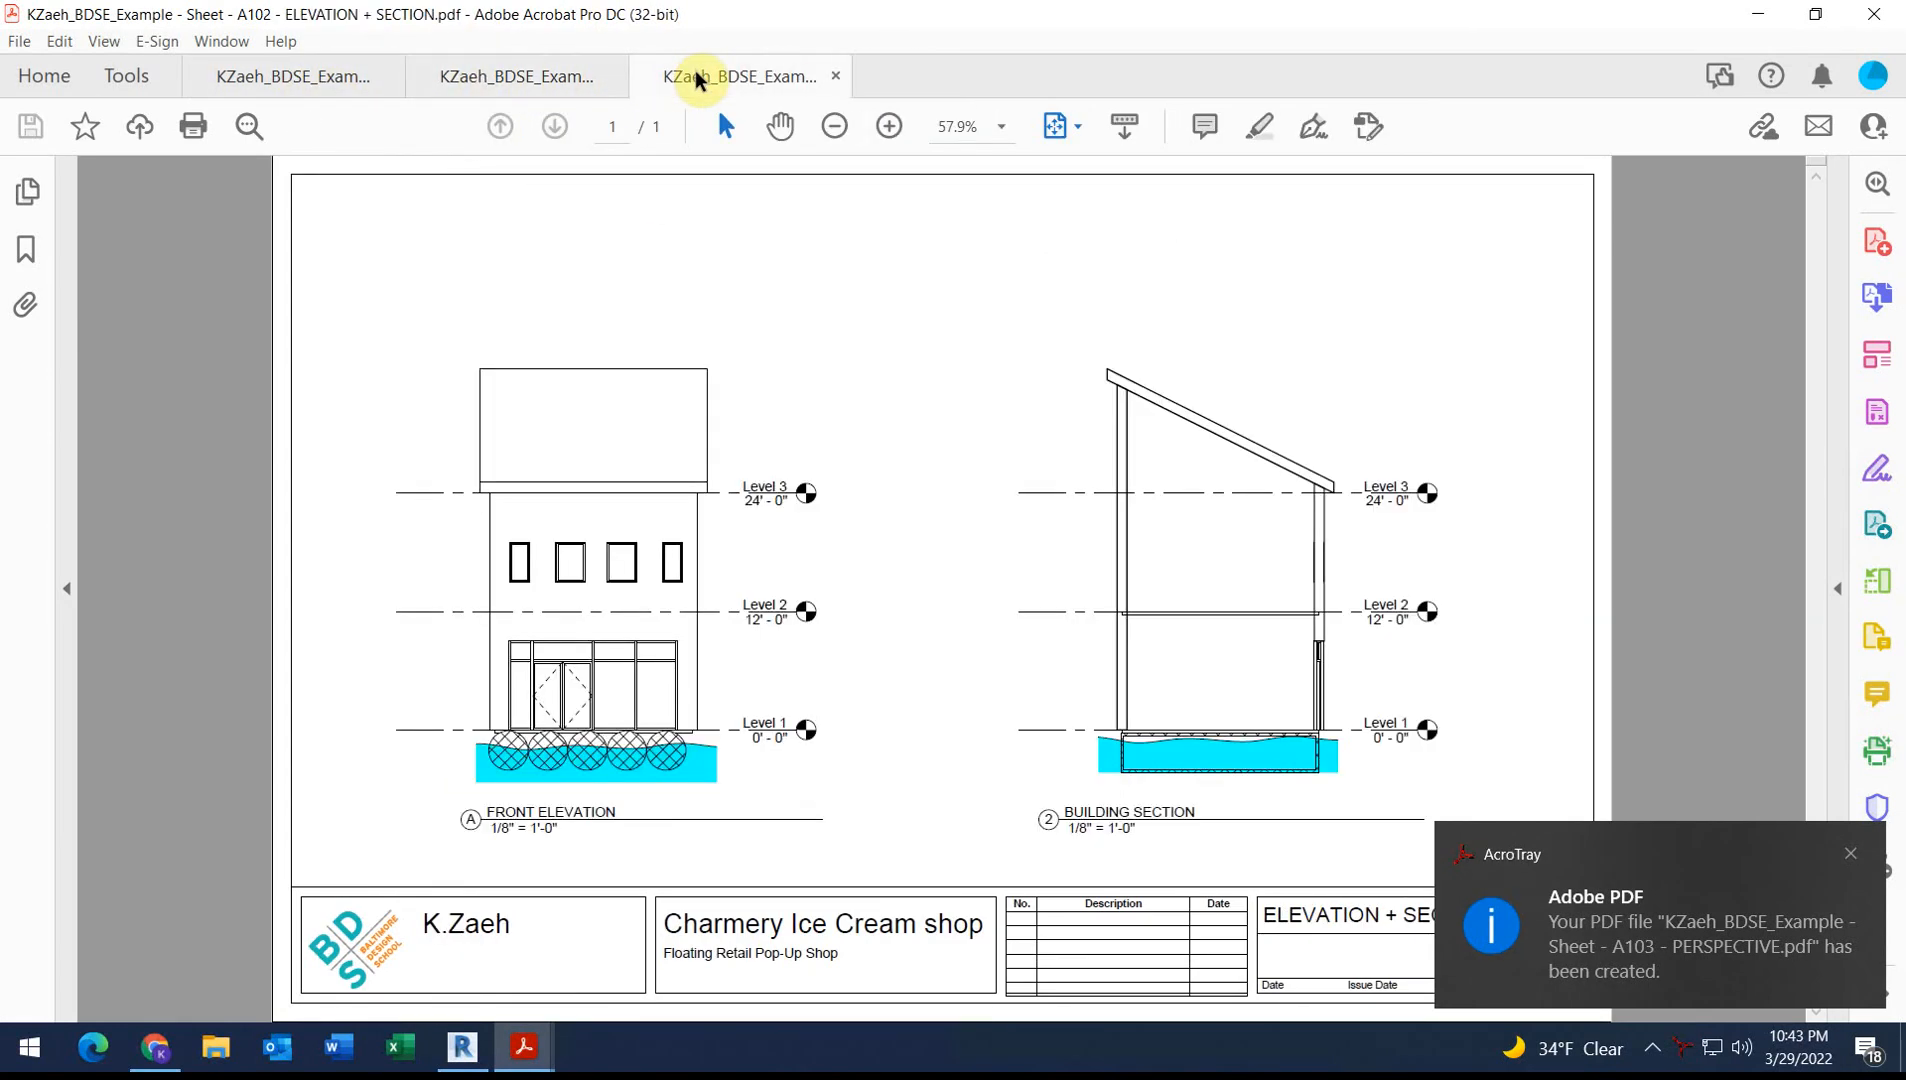
{"action": "left_click", "coordinate": [478, 80]}
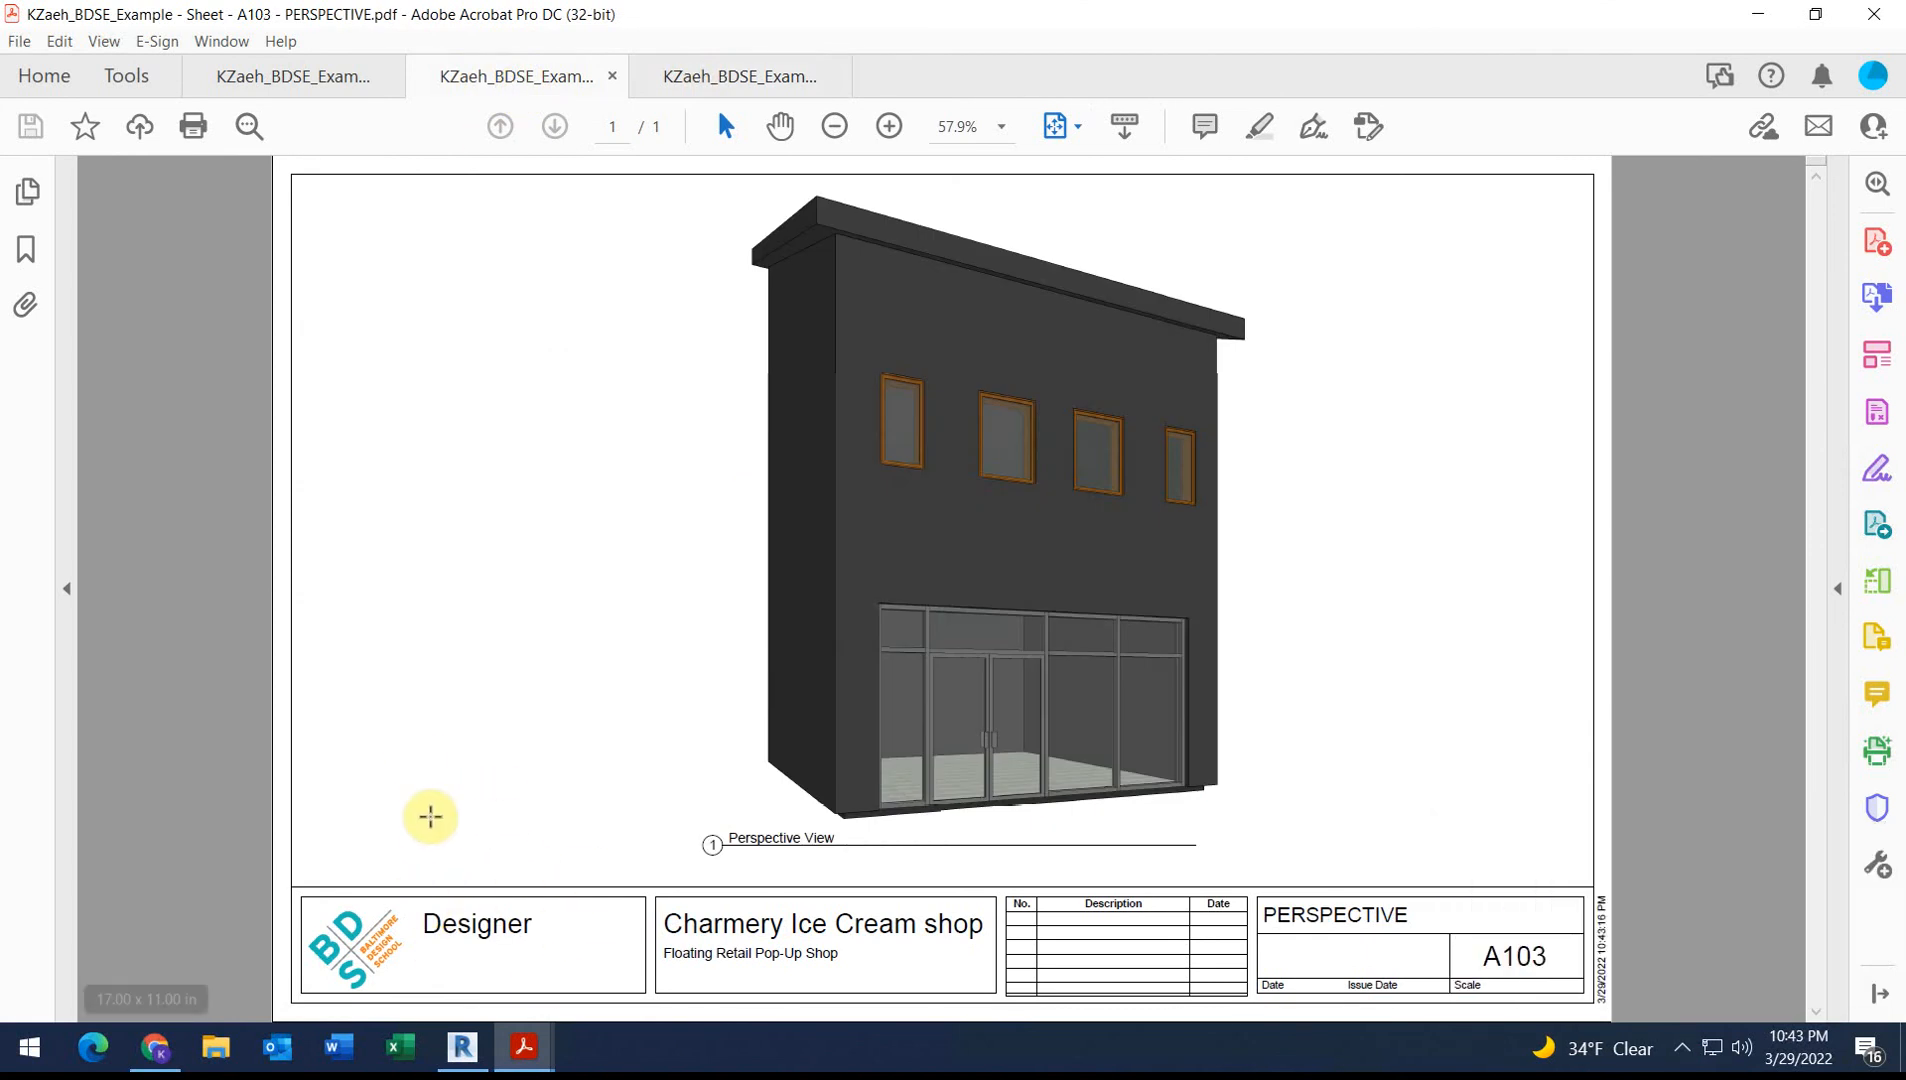
{"action": "left_click", "coordinate": [325, 78]}
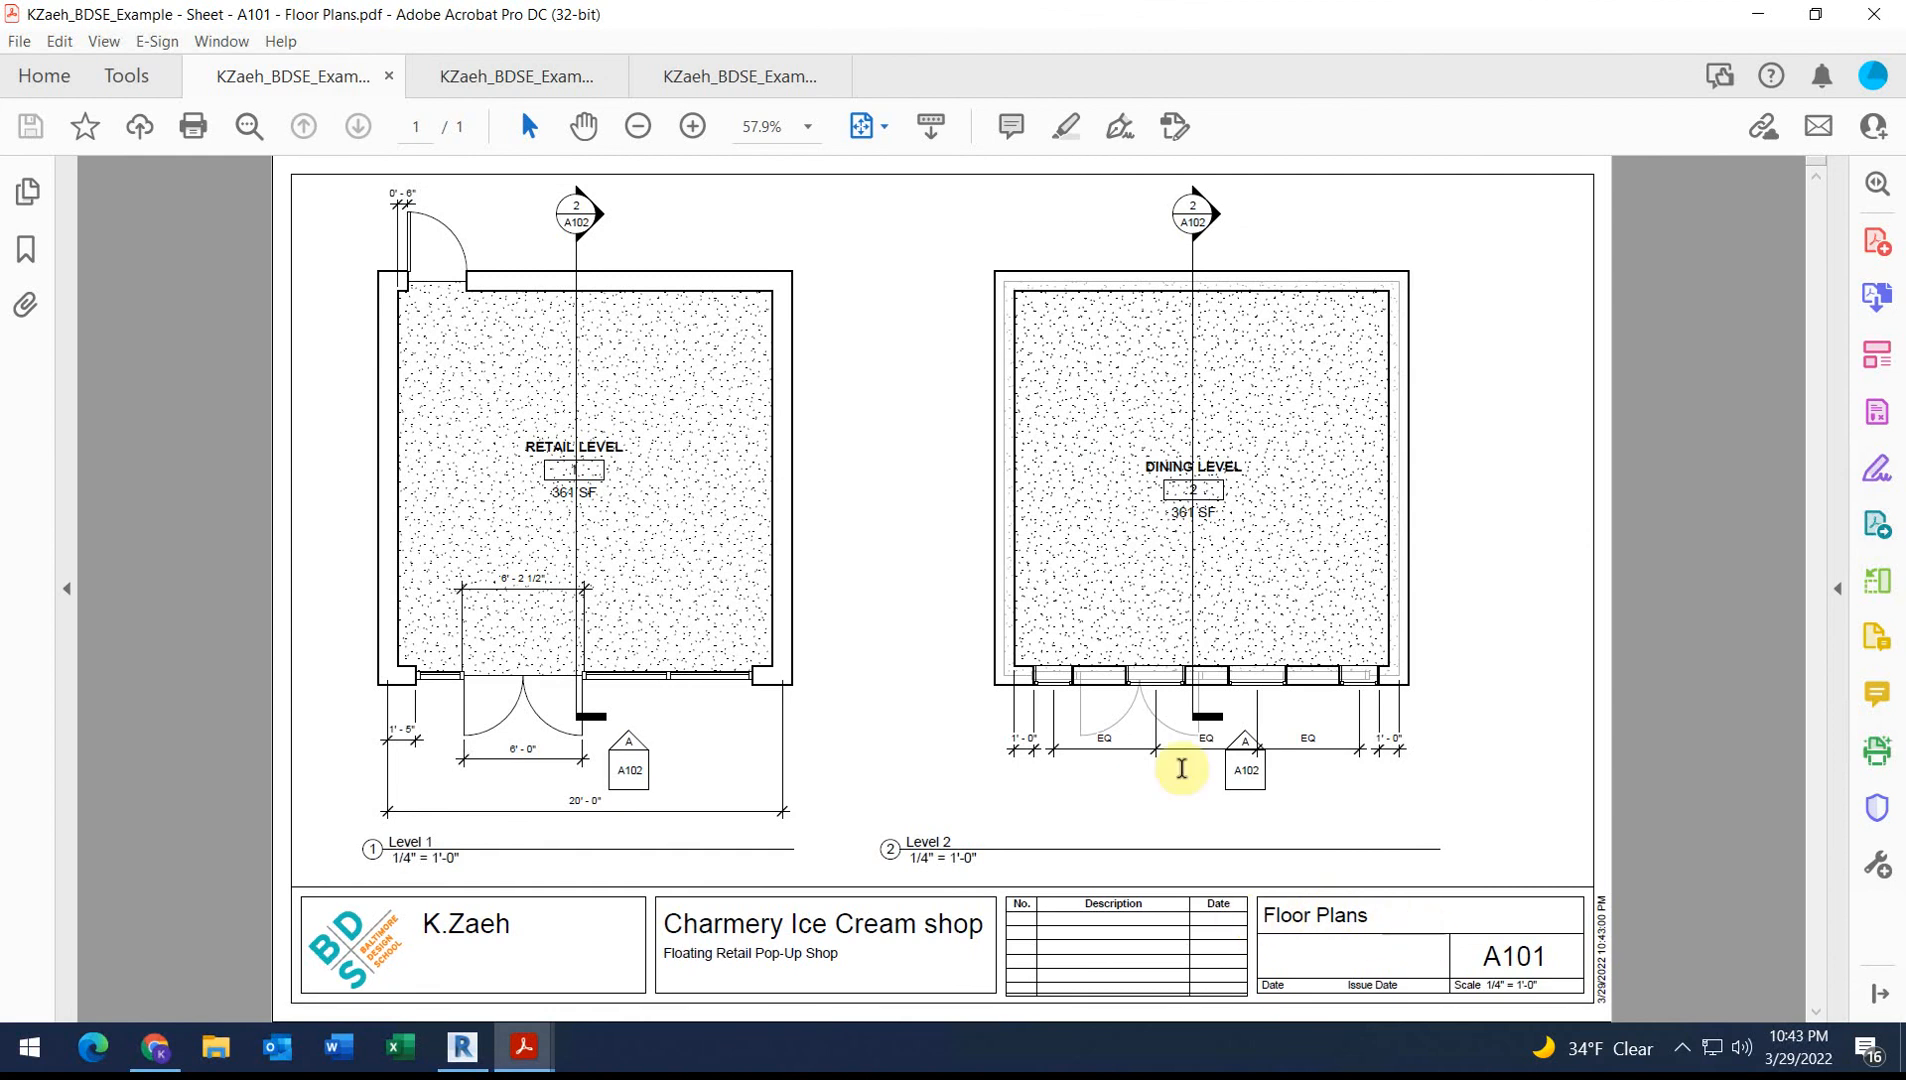
{"action": "left_click", "coordinate": [515, 77]}
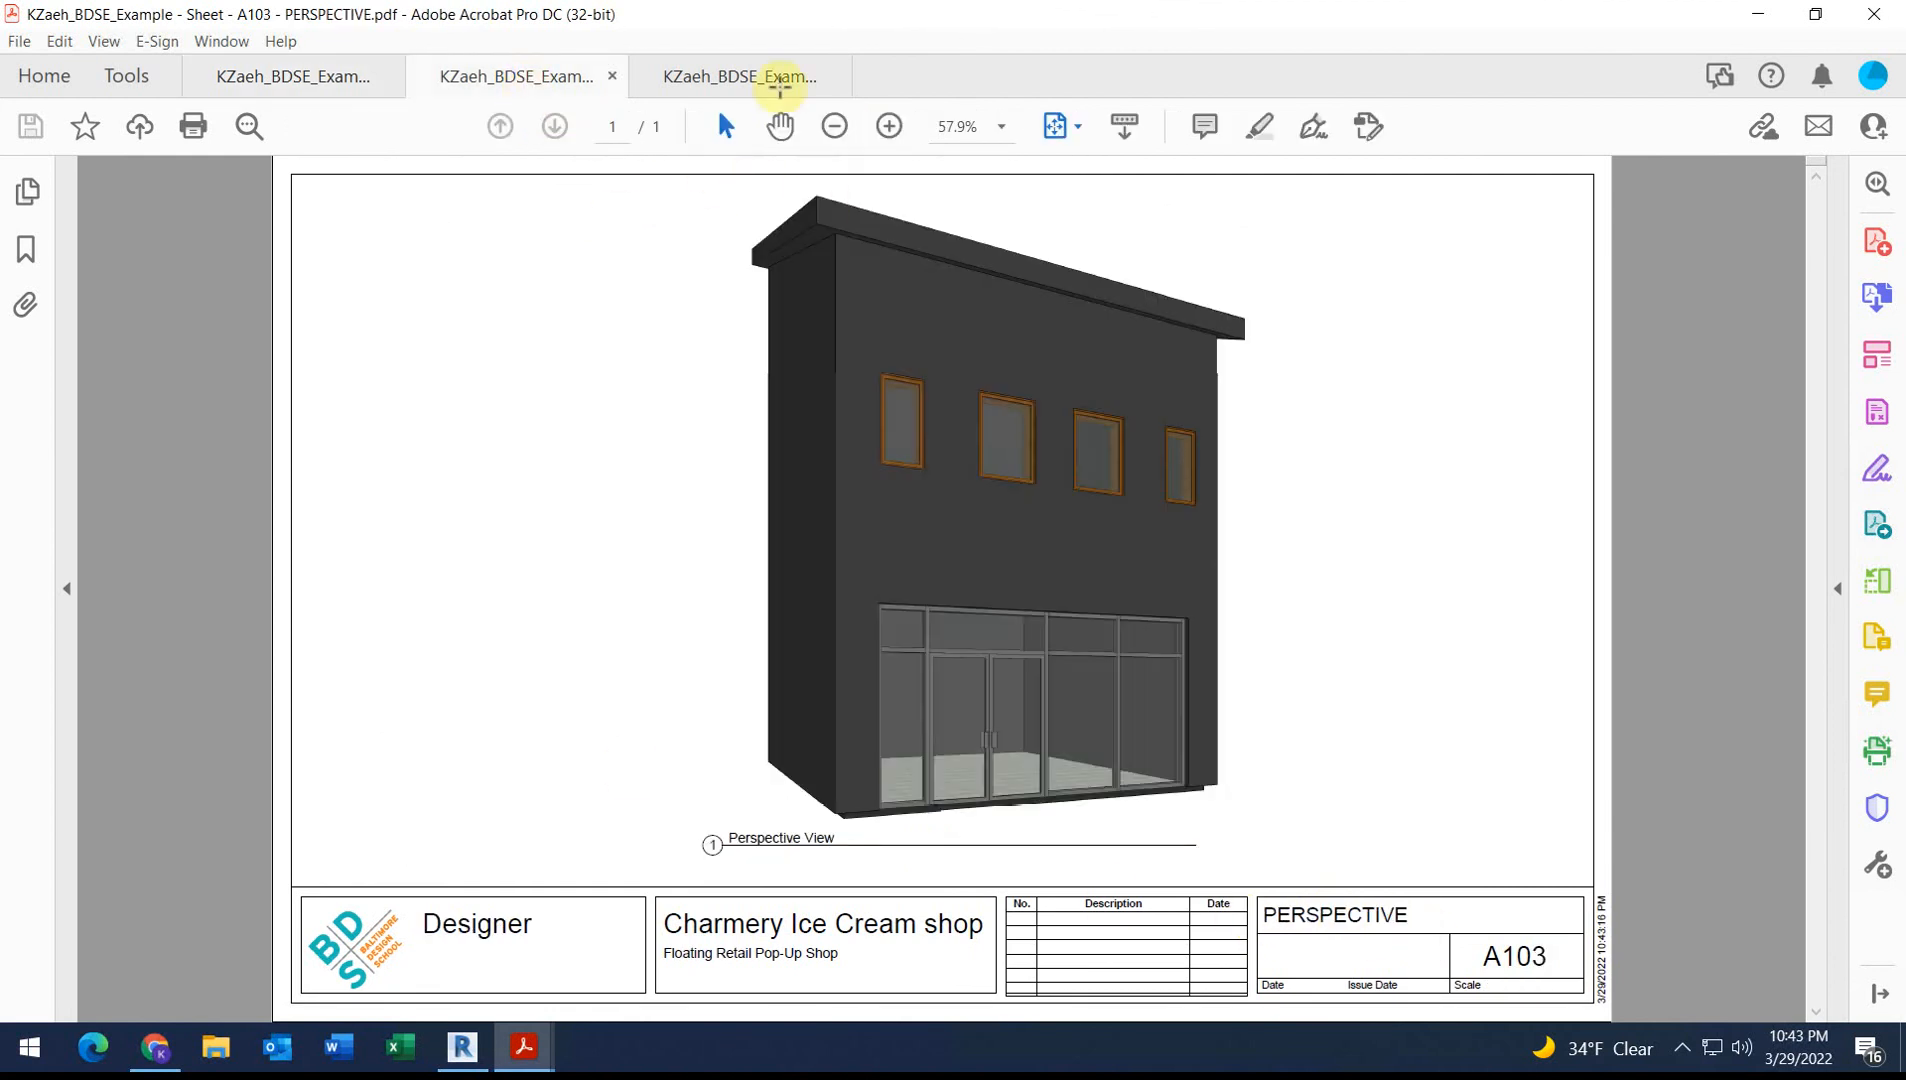
{"action": "left_click", "coordinate": [779, 80]}
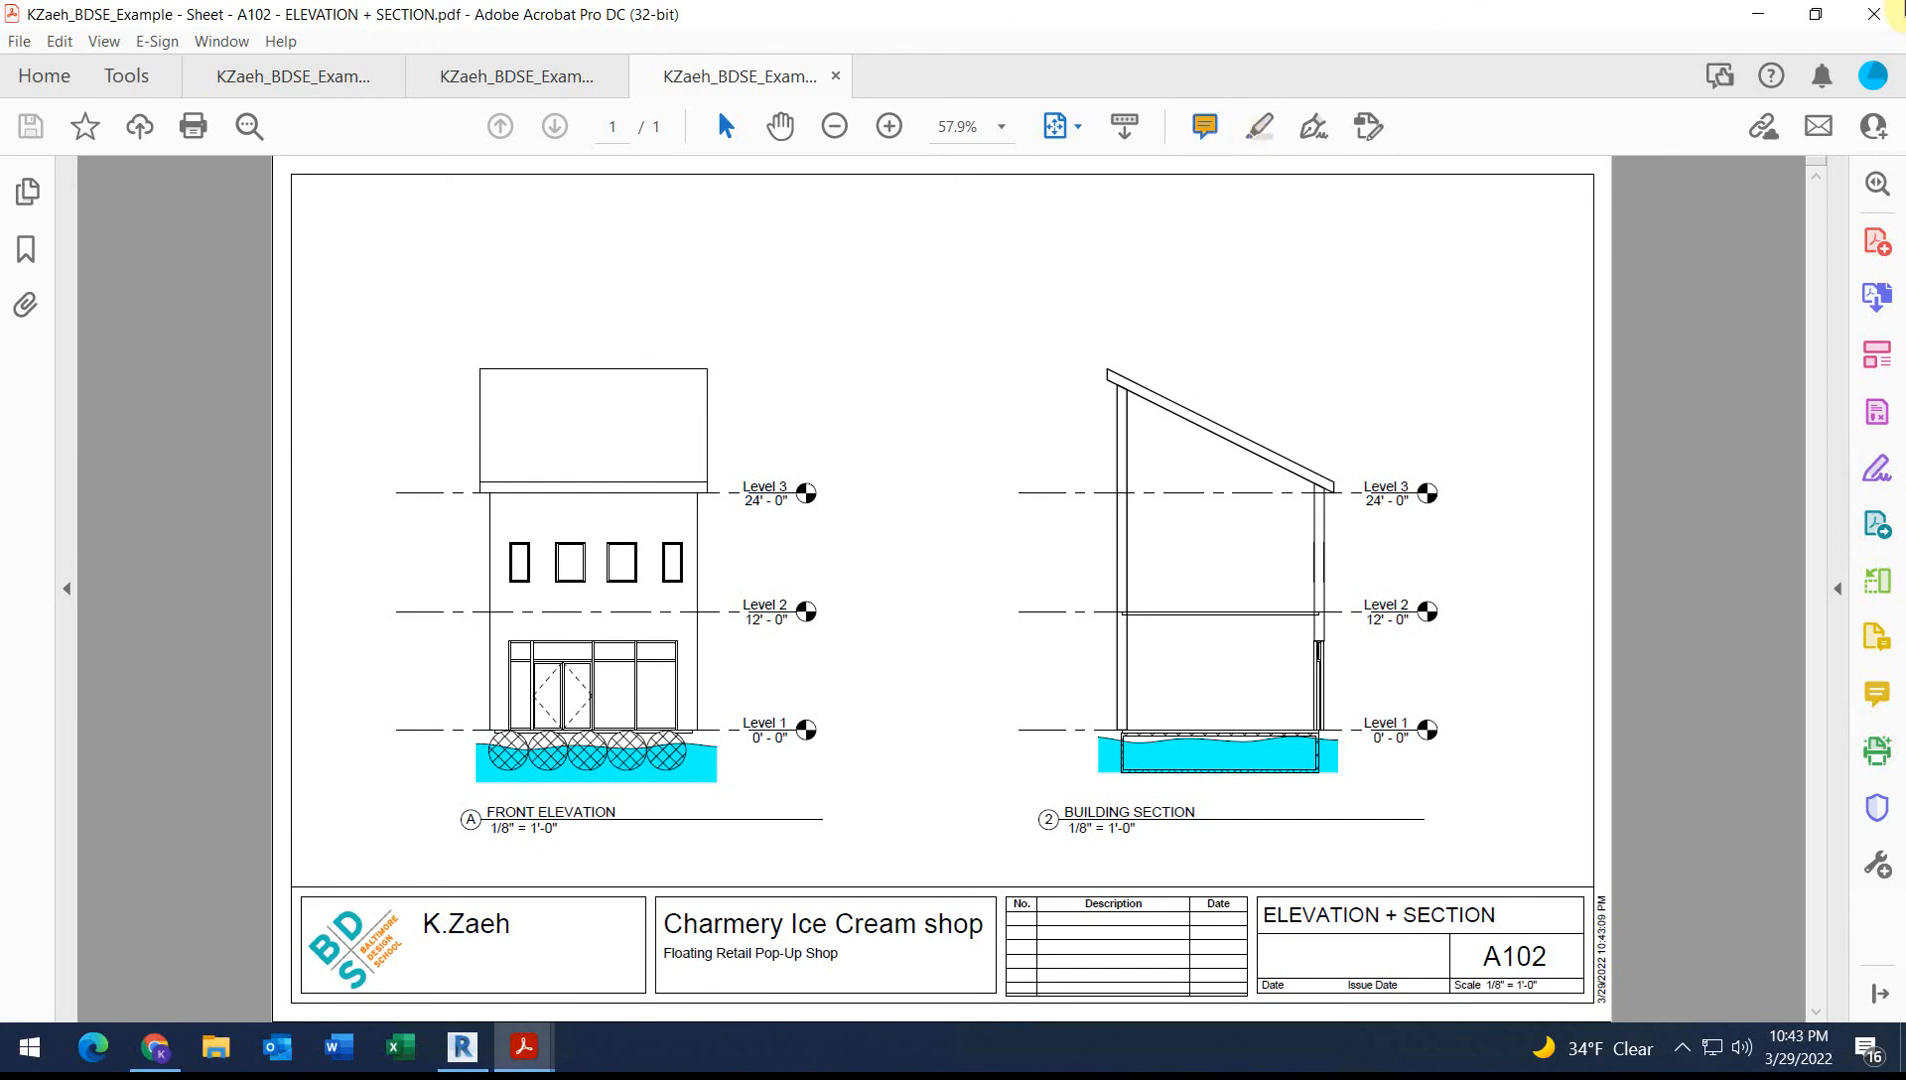
{"action": "left_click", "coordinate": [1757, 26]}
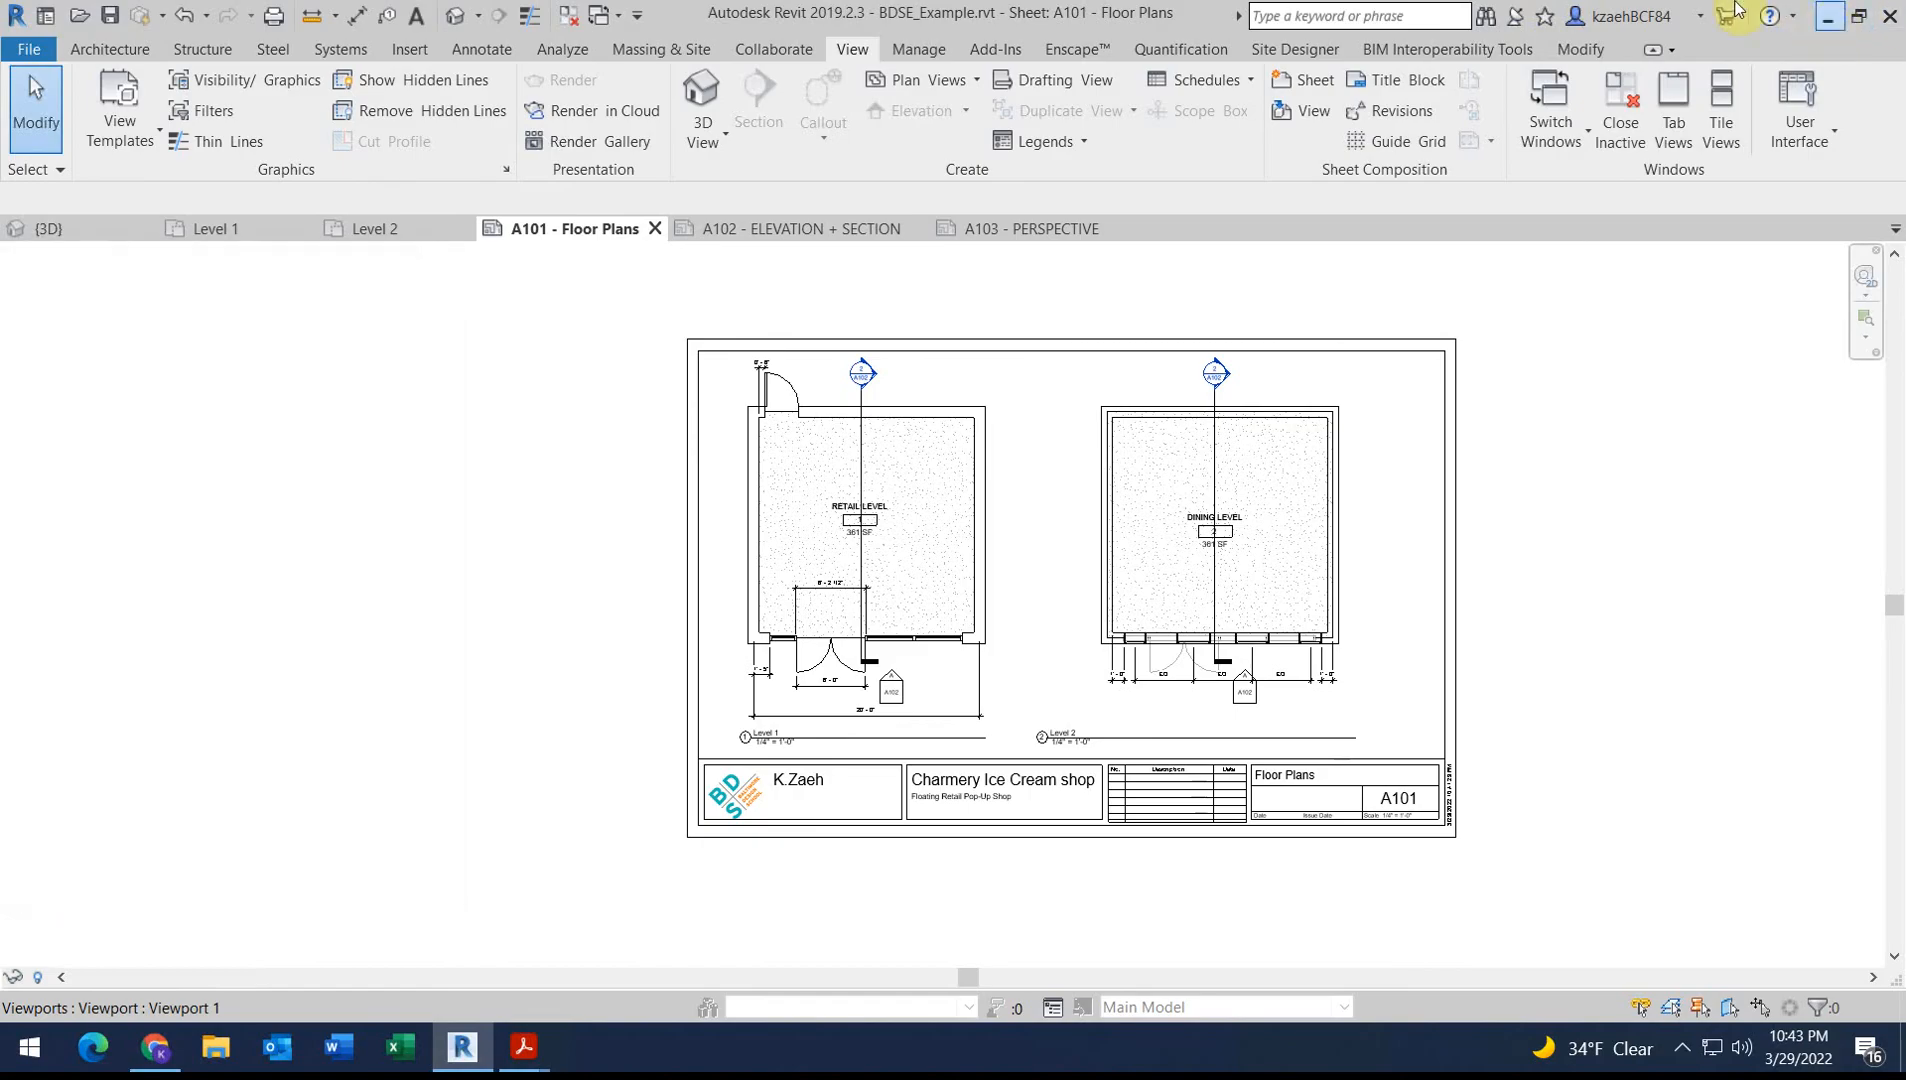
{"action": "left_click", "coordinate": [1828, 17]}
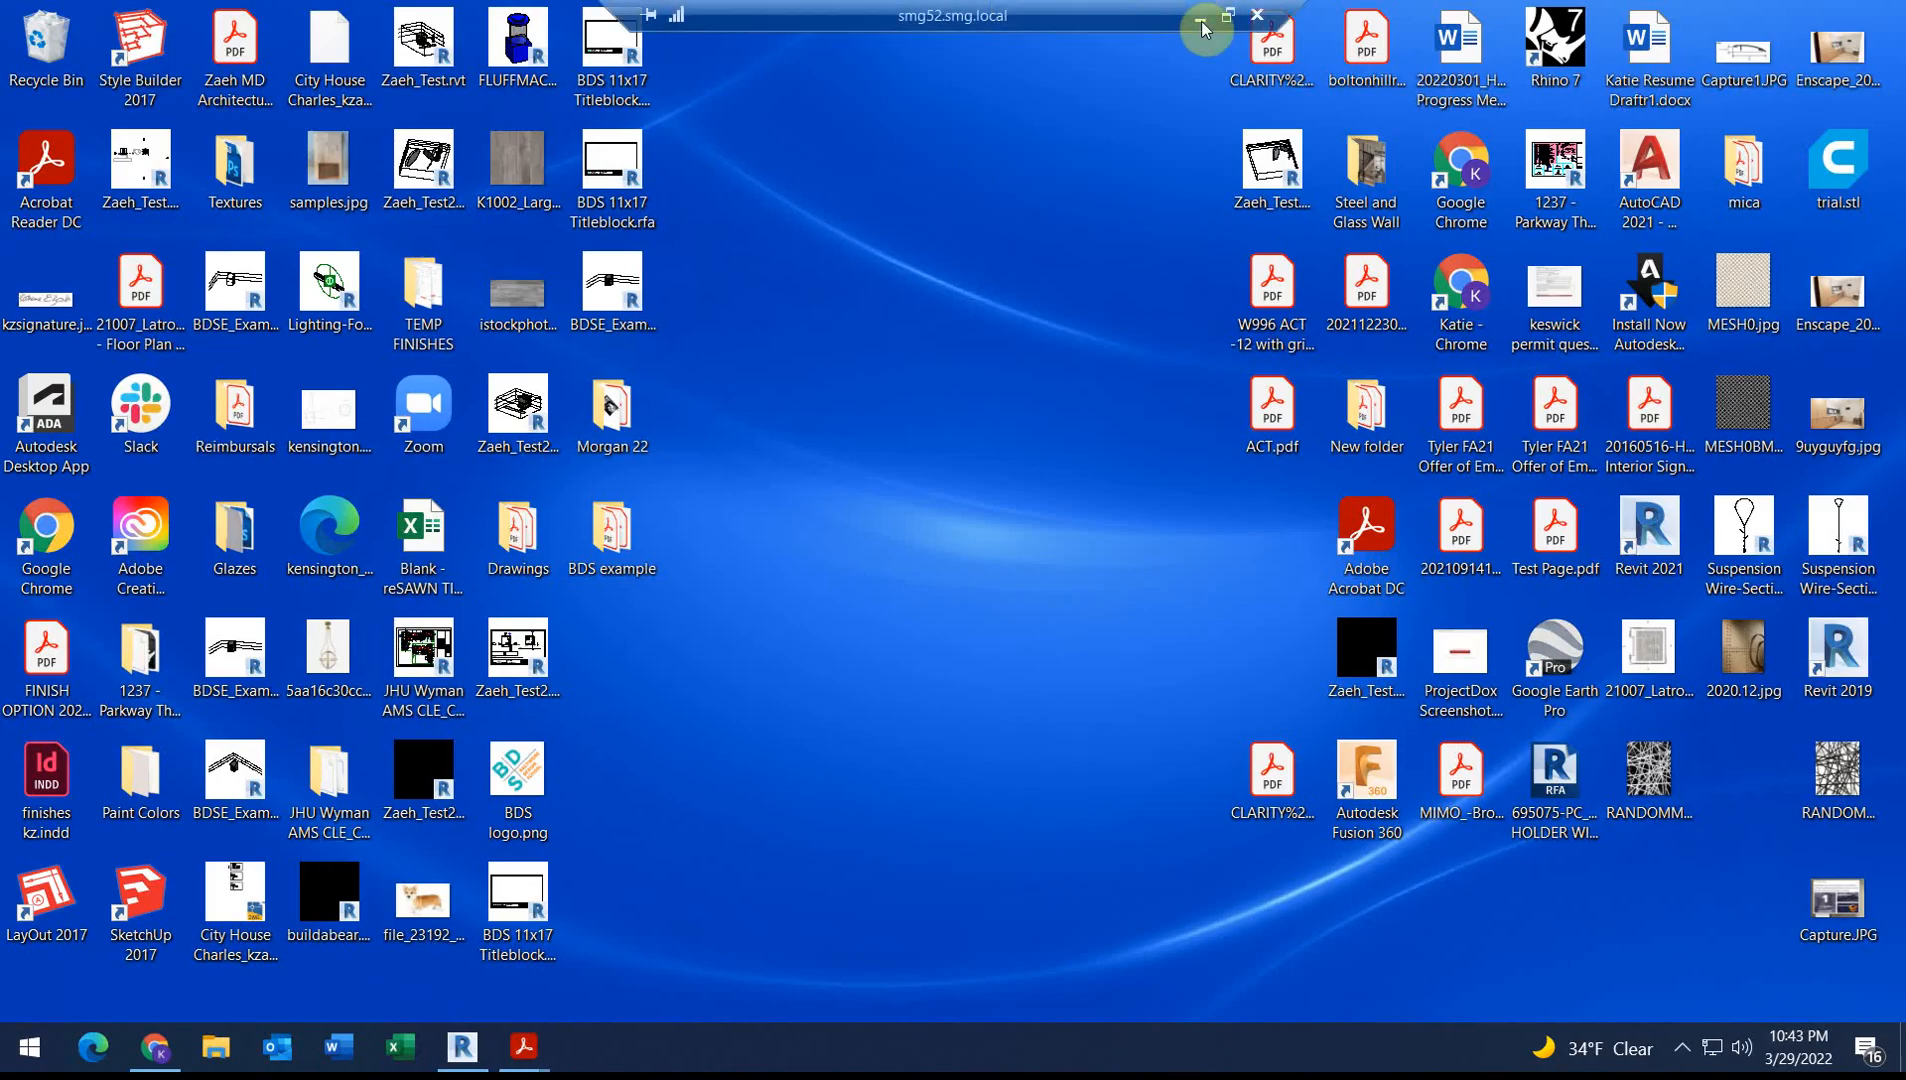